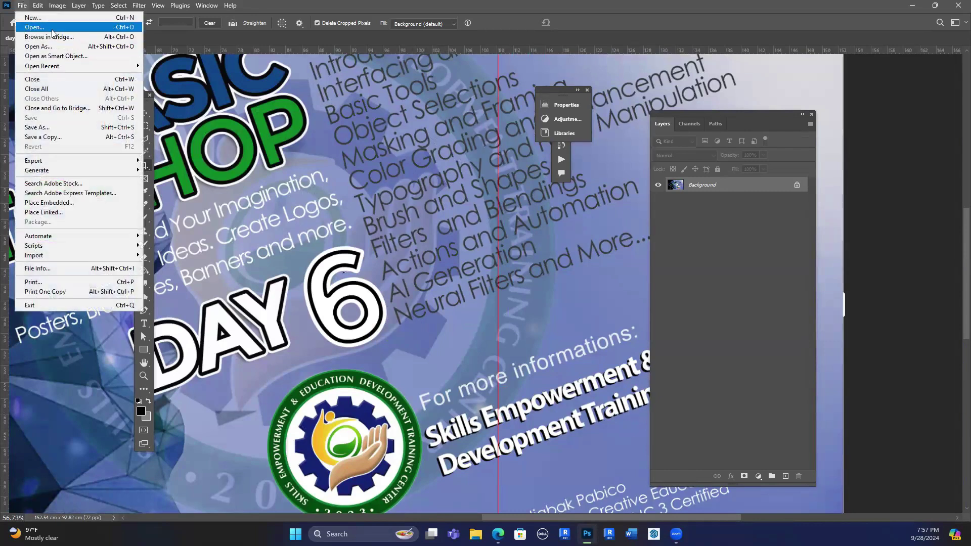
Open the overexposed portrait R (1) from the Downloads folder.
click(53, 28)
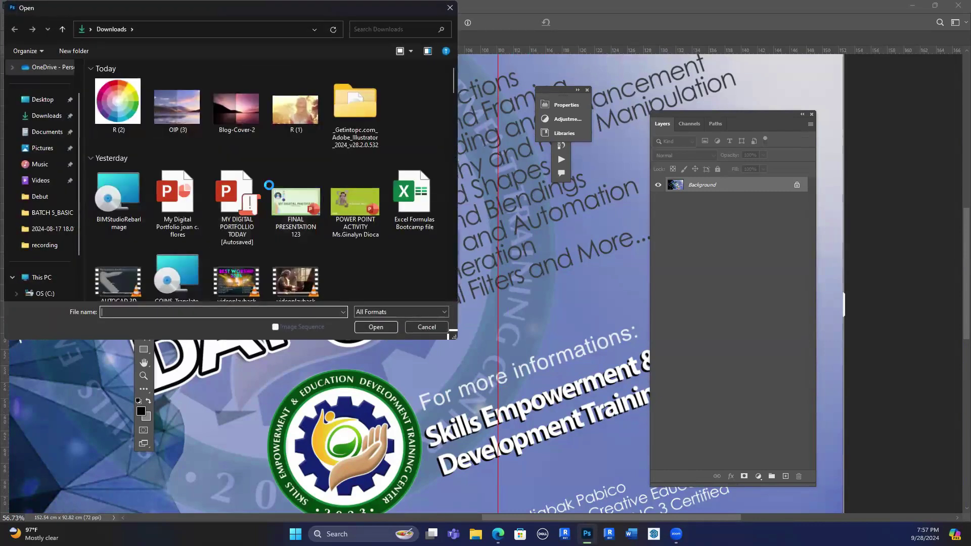
click(296, 109)
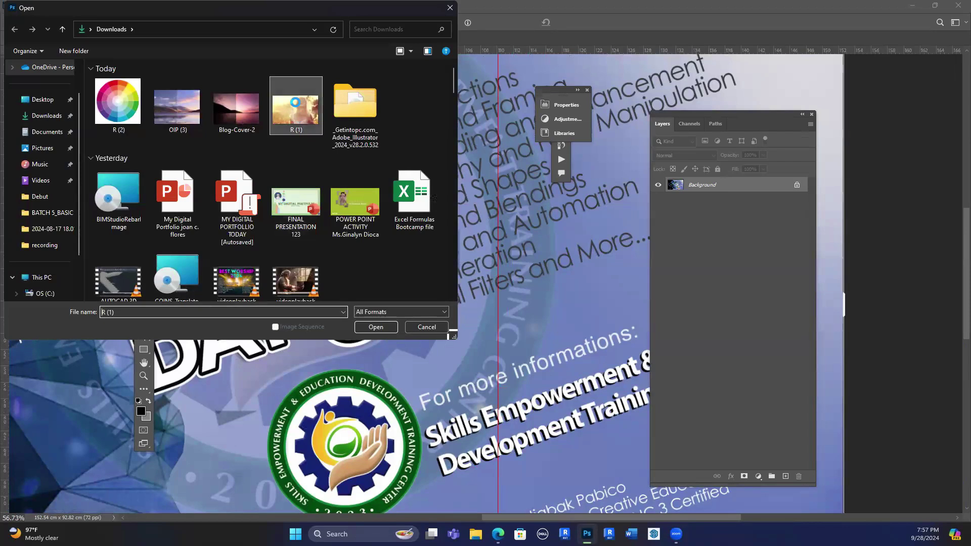
click(369, 325)
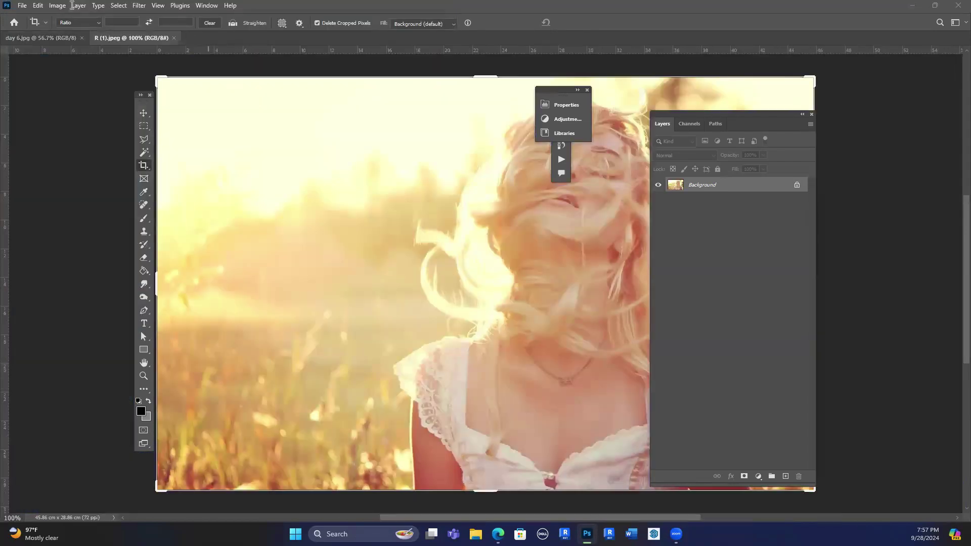
key(ctrl+o)
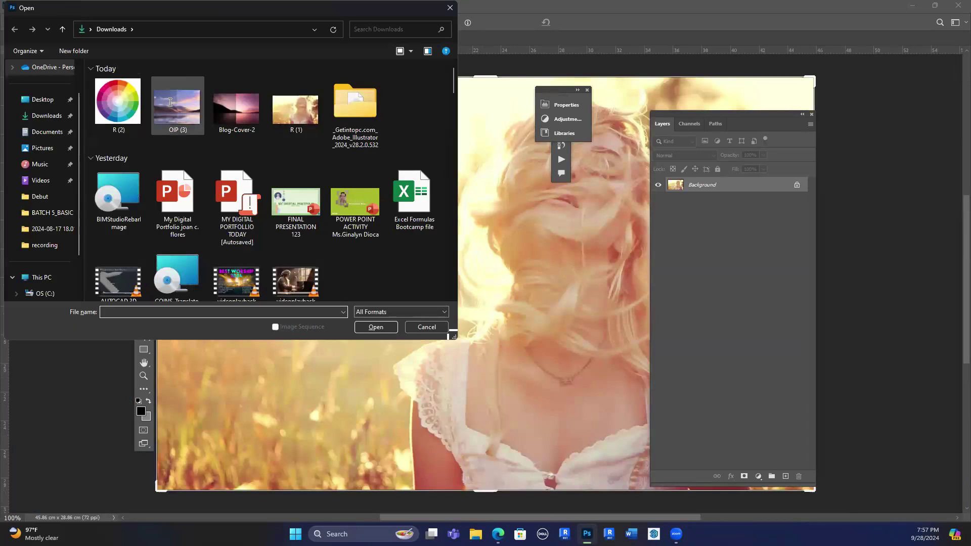
click(427, 327)
Switch to the color wheel search window in Edge and close the enlarged image preview.
mouse_move(498, 534)
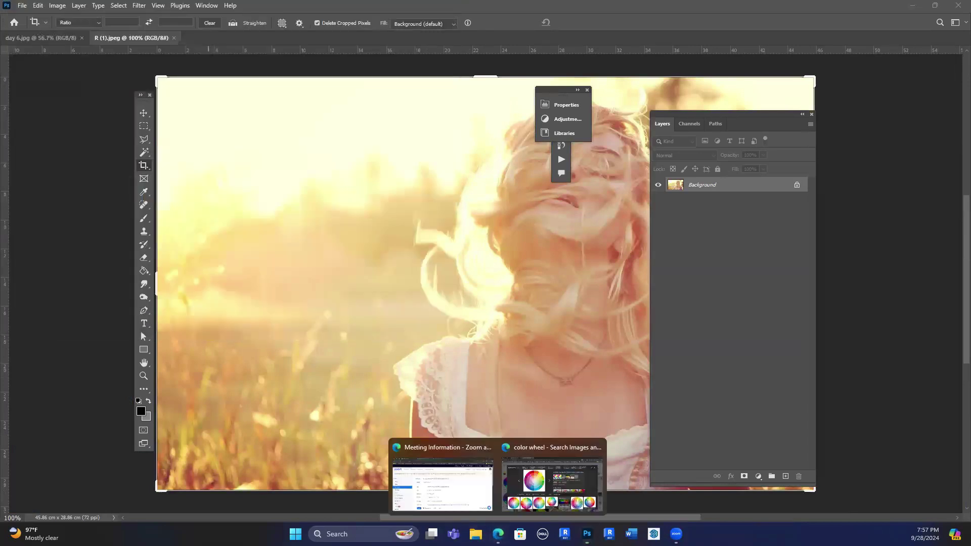
click(515, 502)
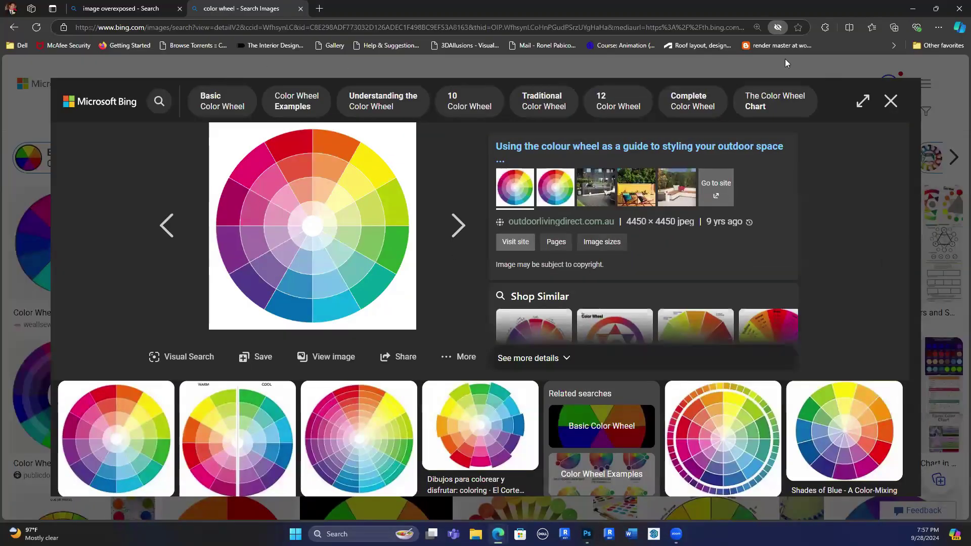
click(890, 101)
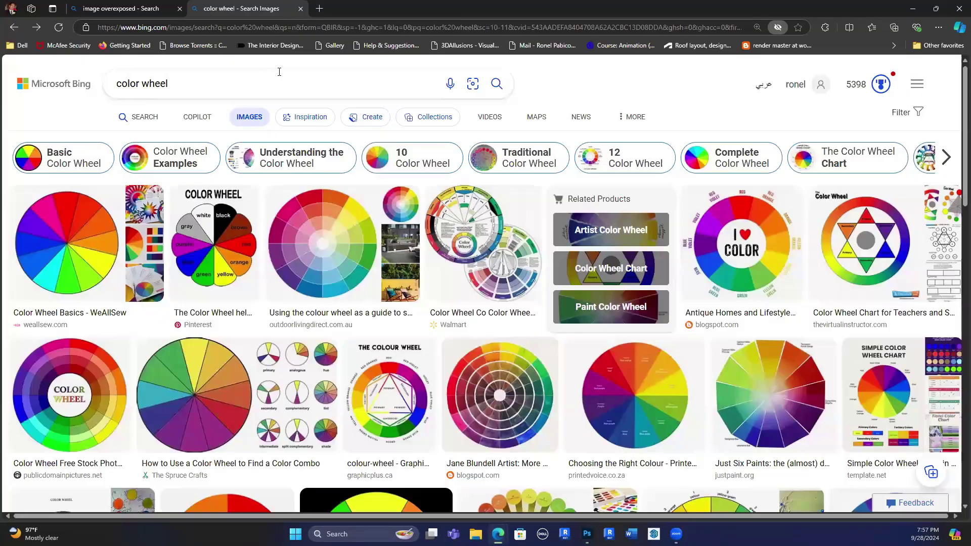
Search Bing Images for "underexposure image".
triple_click(109, 74)
text(undeer)
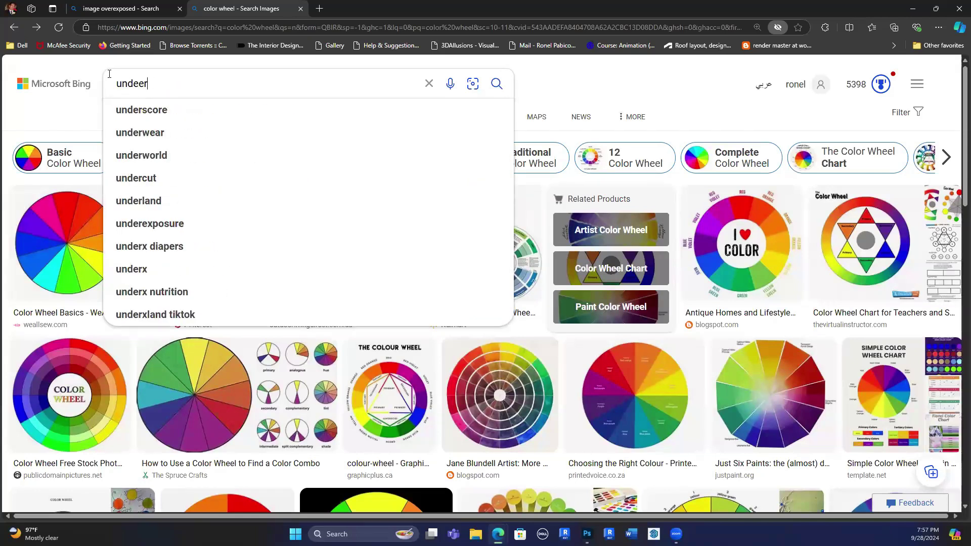
key(BackSpace)
key(BackSpace)
text(r)
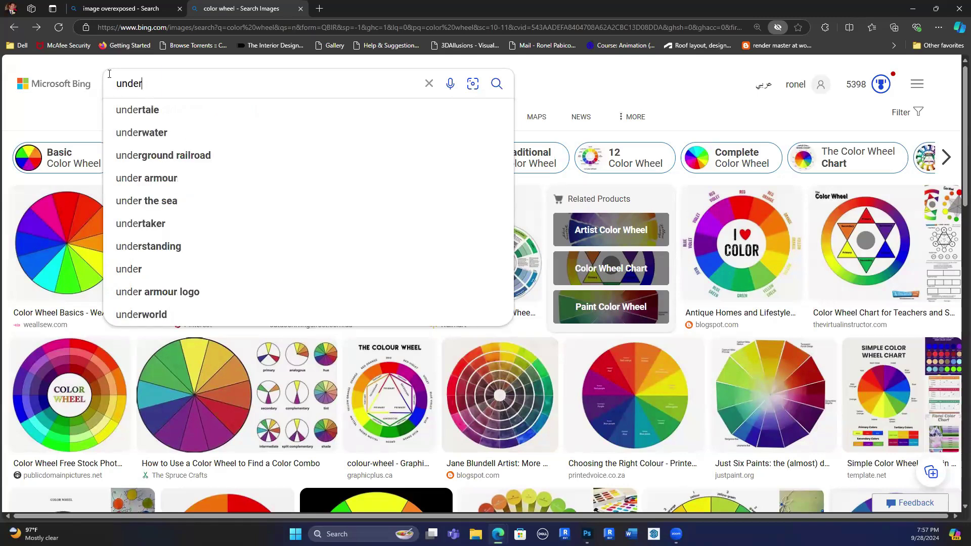
text(exposure img)
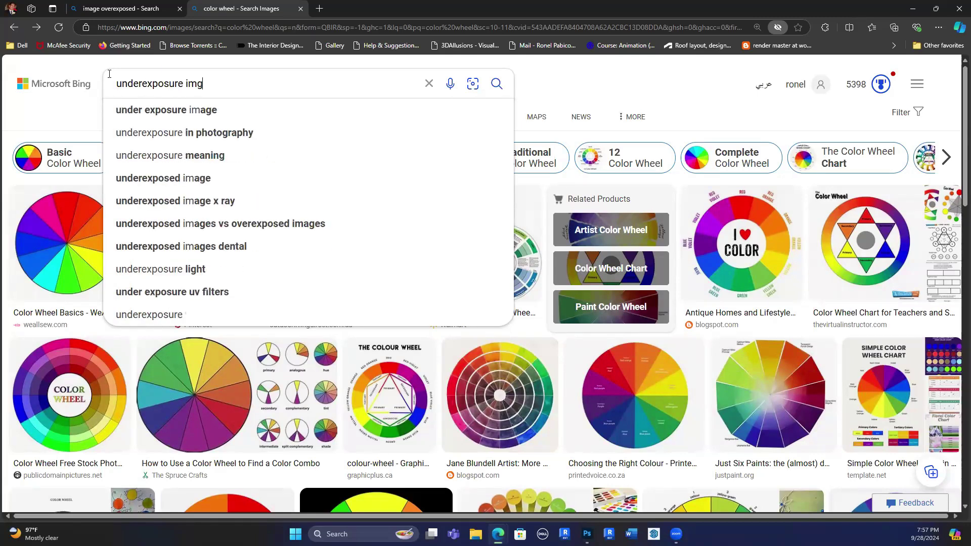
key(BackSpace)
text(age)
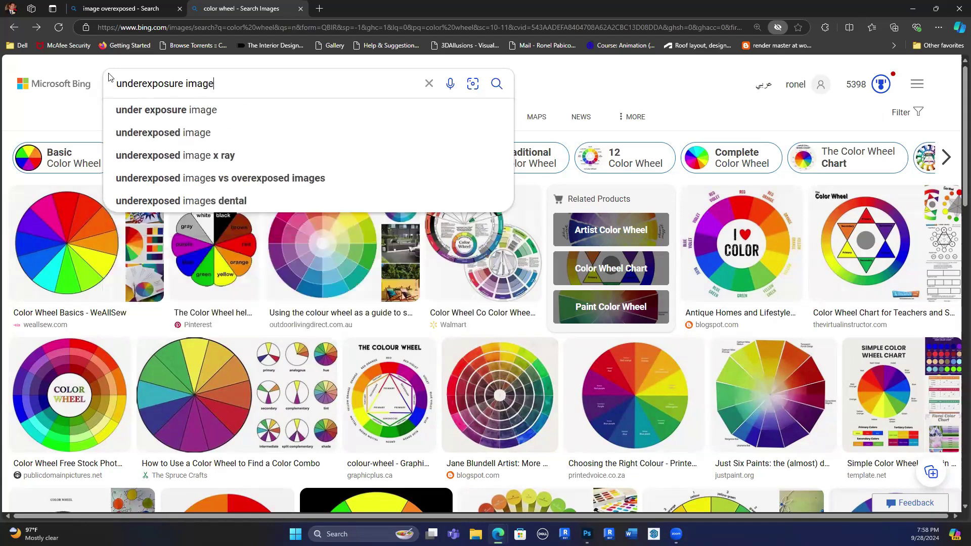
key(Return)
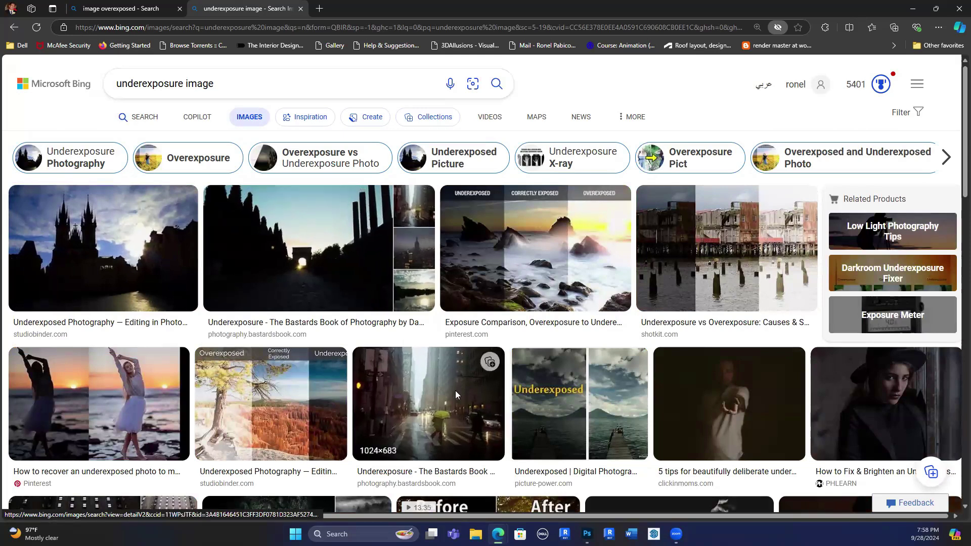
Save the rainy street photo with the yellow umbrella to Downloads as the JPEG image R (3).
click(421, 392)
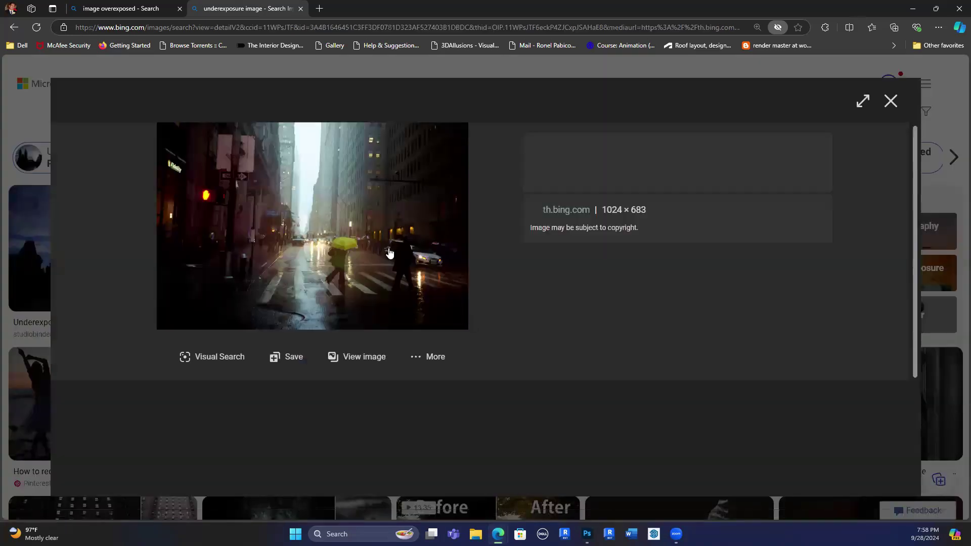
right_click(320, 211)
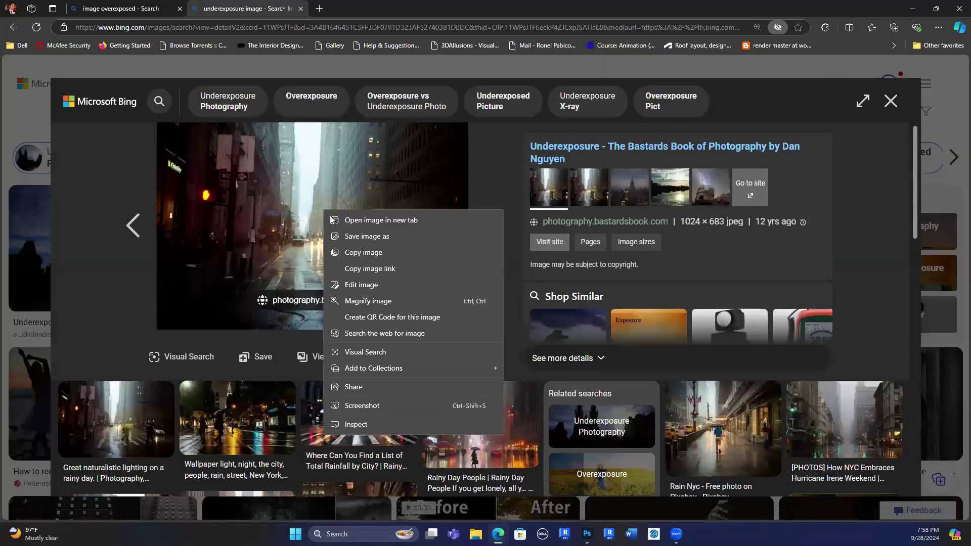
click(366, 233)
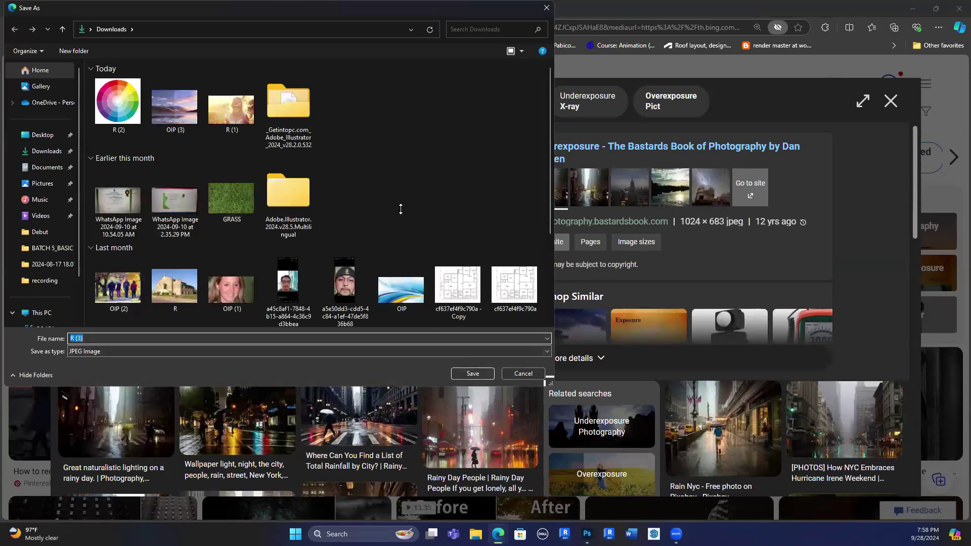
click(472, 373)
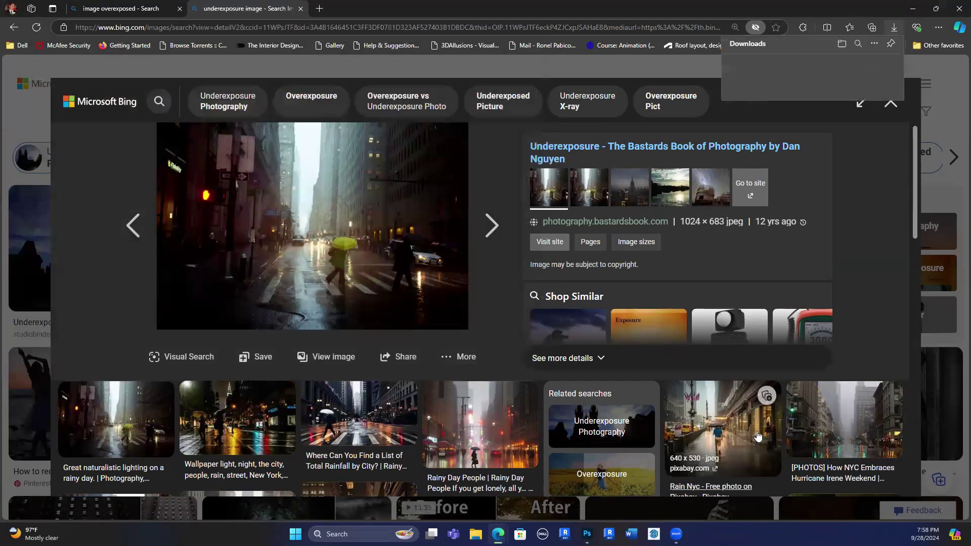
Close the browser to return to Photoshop and open the saved street photo R (3).
click(716, 417)
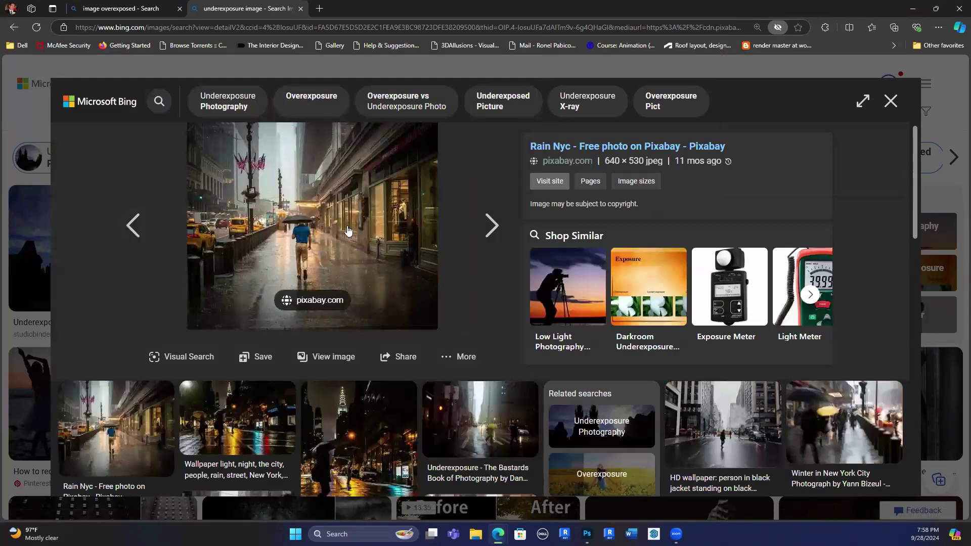
click(891, 101)
click(959, 9)
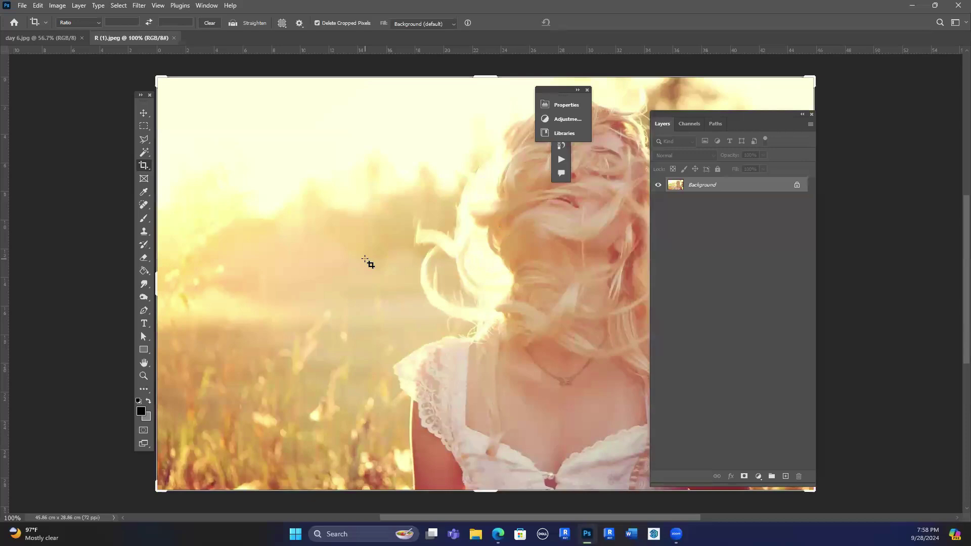
key(ctrl+o)
double_click(132, 117)
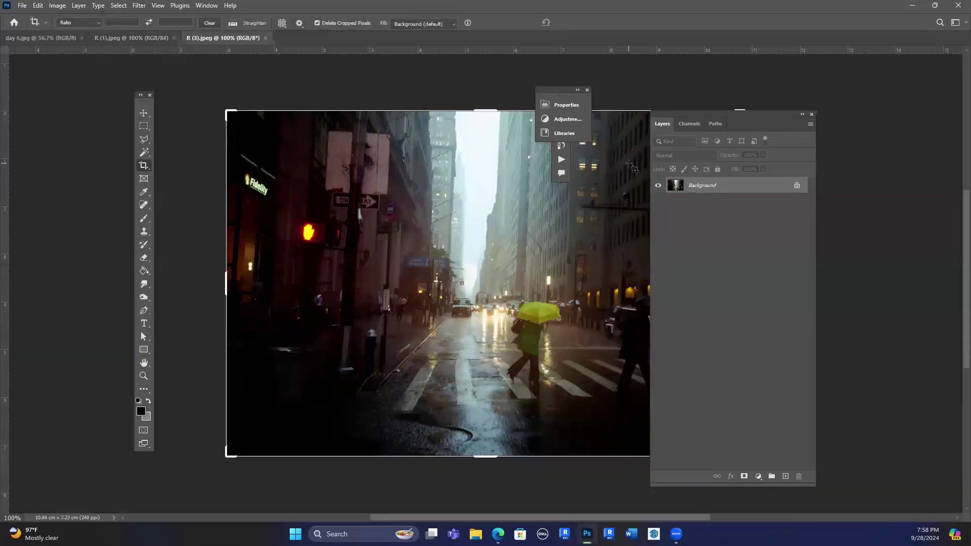
Show the Histogram for the street photo and arrange the floating panels around it.
drag(566, 89, 625, 72)
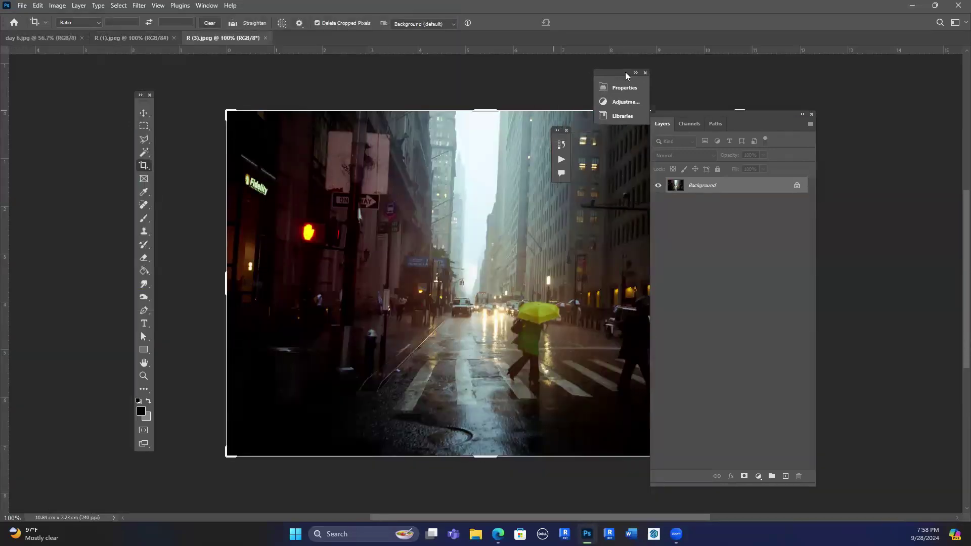
click(204, 5)
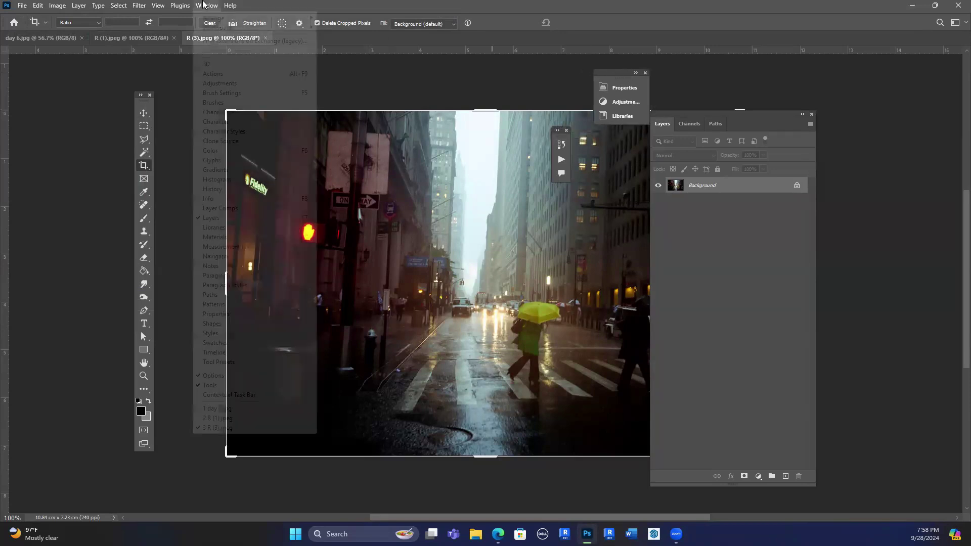
click(225, 180)
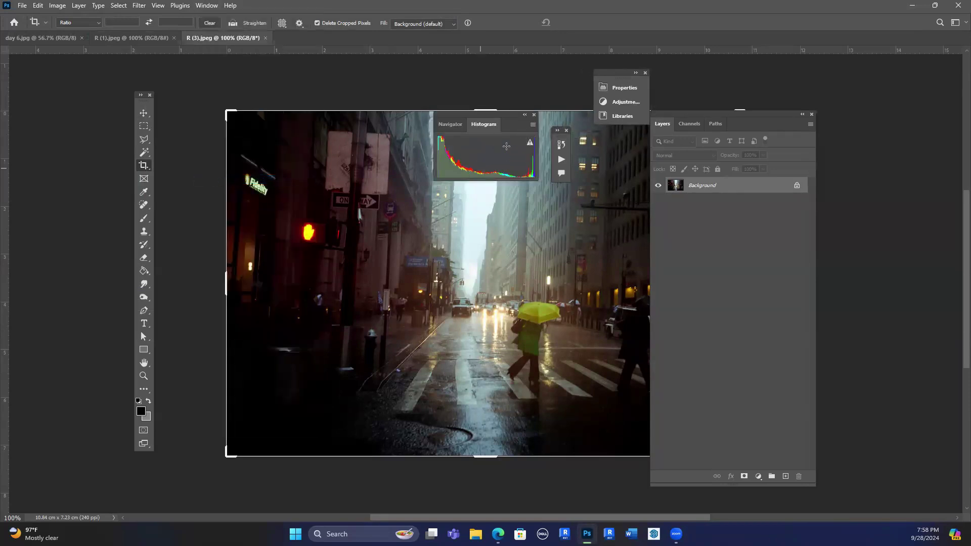
drag(510, 120, 513, 168)
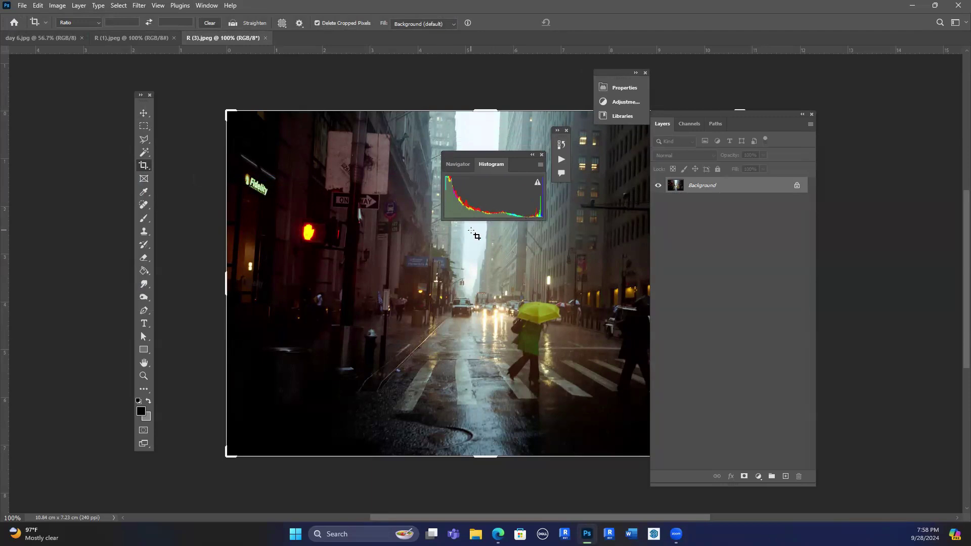
Add an Exposure adjustment layer to the R (1) portrait with exposure -0.56 and gamma correction 0.76.
click(137, 44)
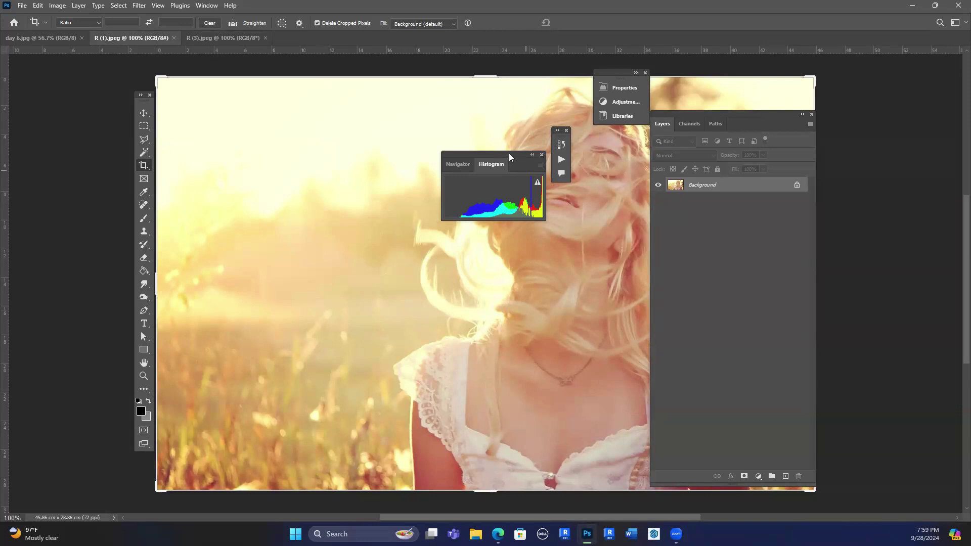
drag(509, 153, 494, 151)
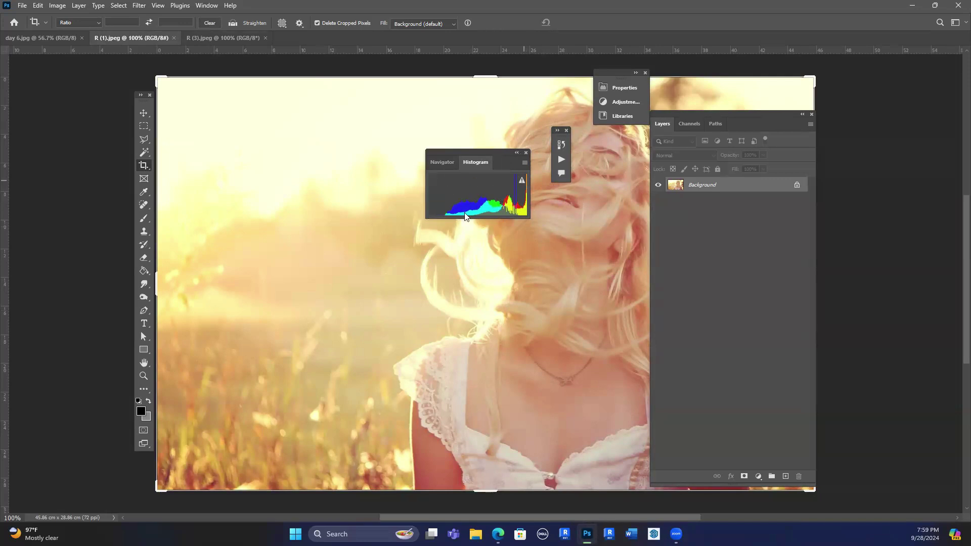
click(757, 477)
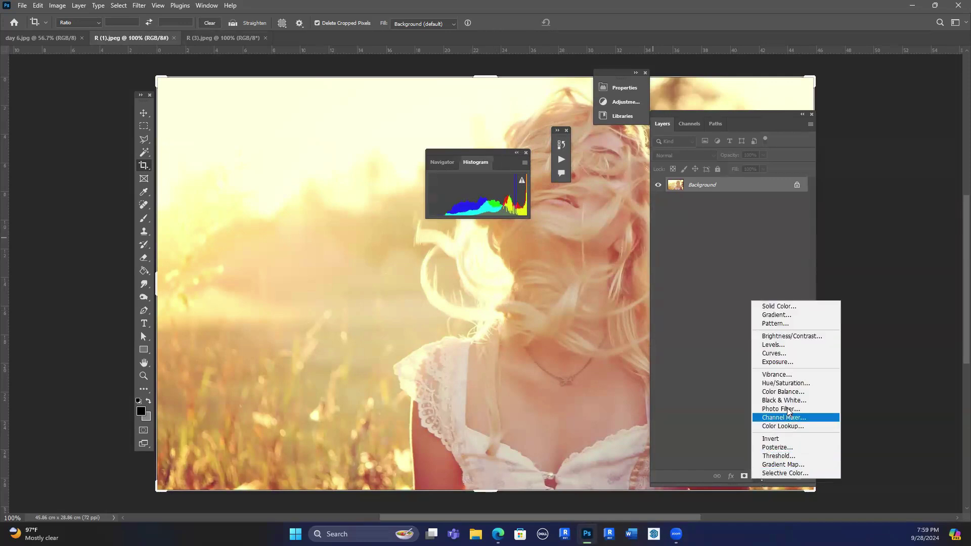
click(788, 361)
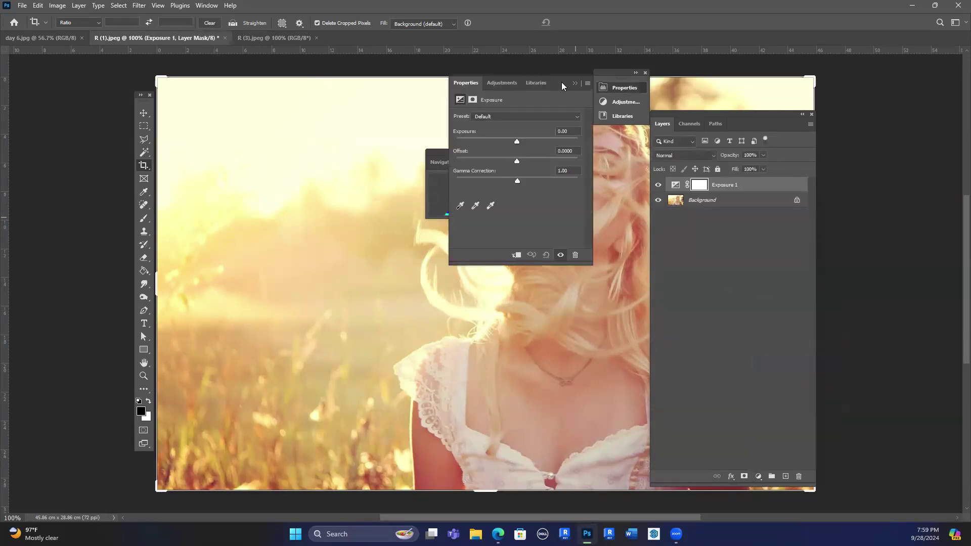
drag(561, 82, 582, 145)
mouse_move(538, 206)
mouse_down()
mouse_move(547, 204)
mouse_move(533, 204)
mouse_up()
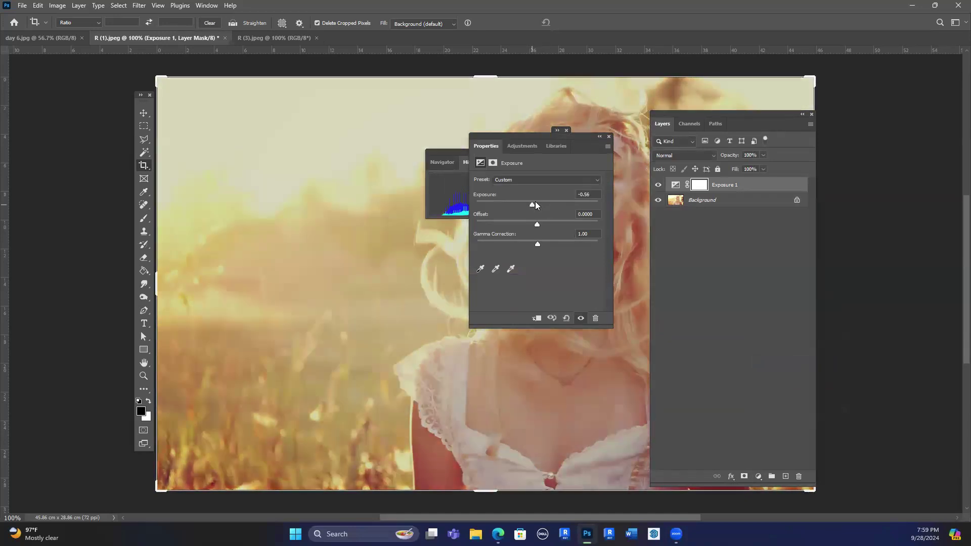
drag(535, 244, 548, 244)
Place the Histogram beside the exposure settings and retune them to exposure -0.06, offset +0.0125 and gamma correction 0.58.
click(443, 151)
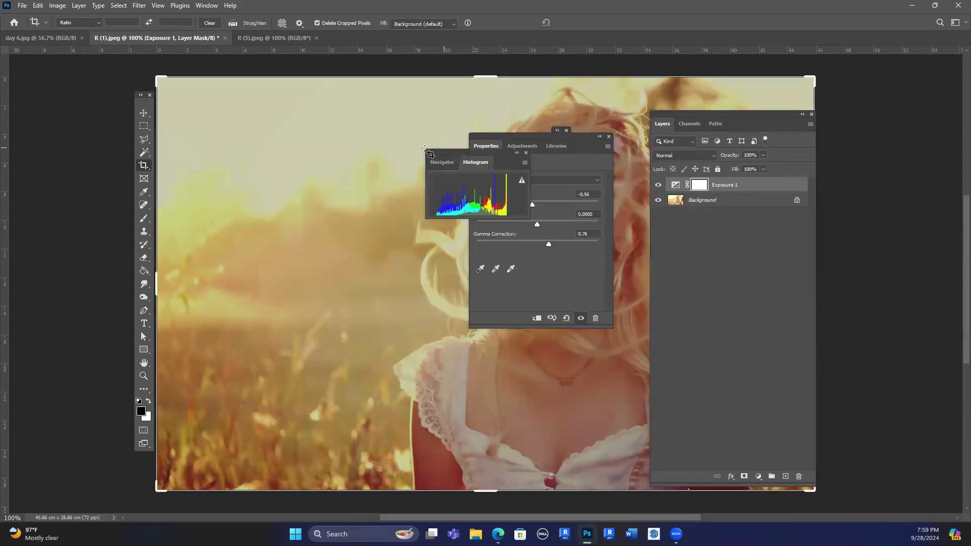
drag(484, 155, 346, 121)
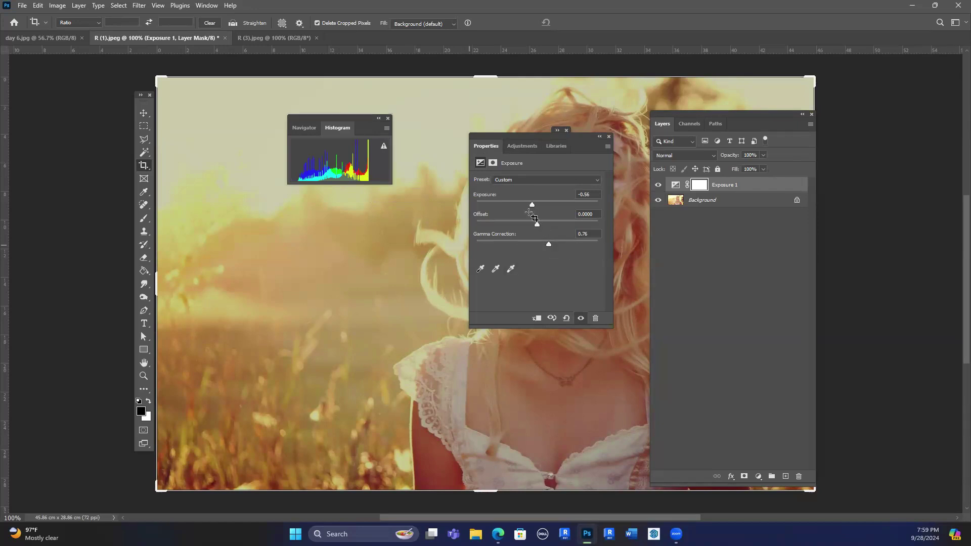
drag(537, 224, 537, 204)
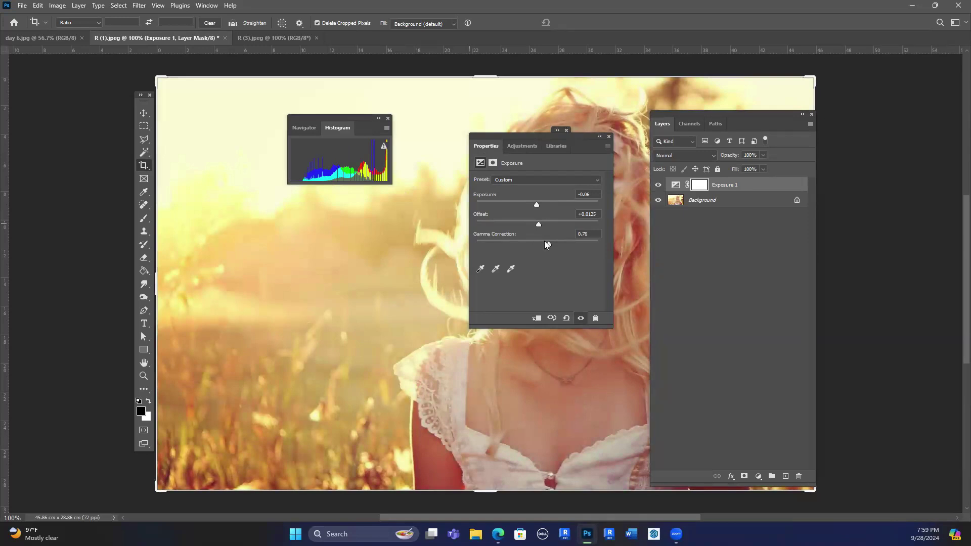
mouse_move(548, 245)
mouse_down()
mouse_move(537, 245)
mouse_move(558, 246)
mouse_up()
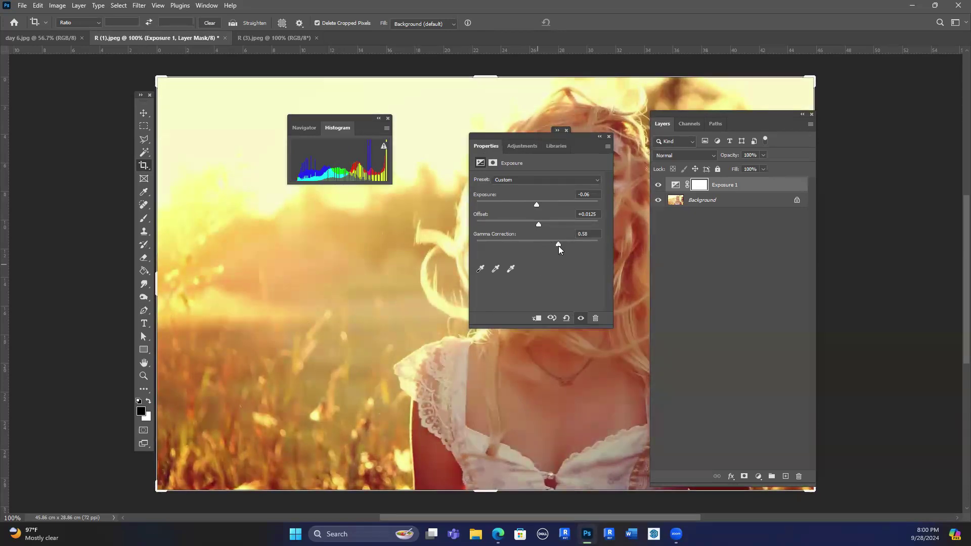
Close the Histogram and move the Properties and Layers panels away from the woman in the portrait.
click(388, 119)
drag(536, 137, 350, 121)
drag(746, 113, 842, 137)
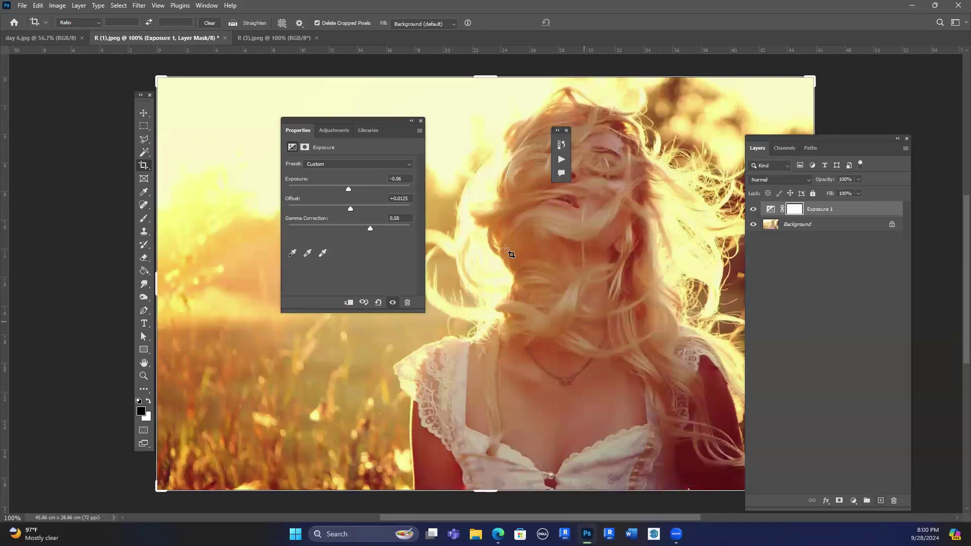
Add a Levels adjustment layer above the exposure layer, set its midtone input to 1.13 and move its properties off the photo.
click(854, 501)
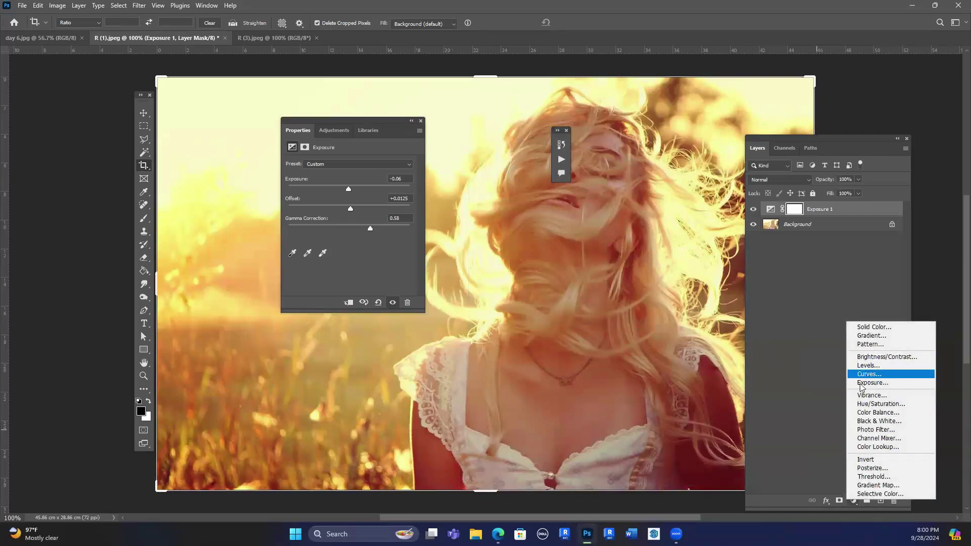
click(879, 366)
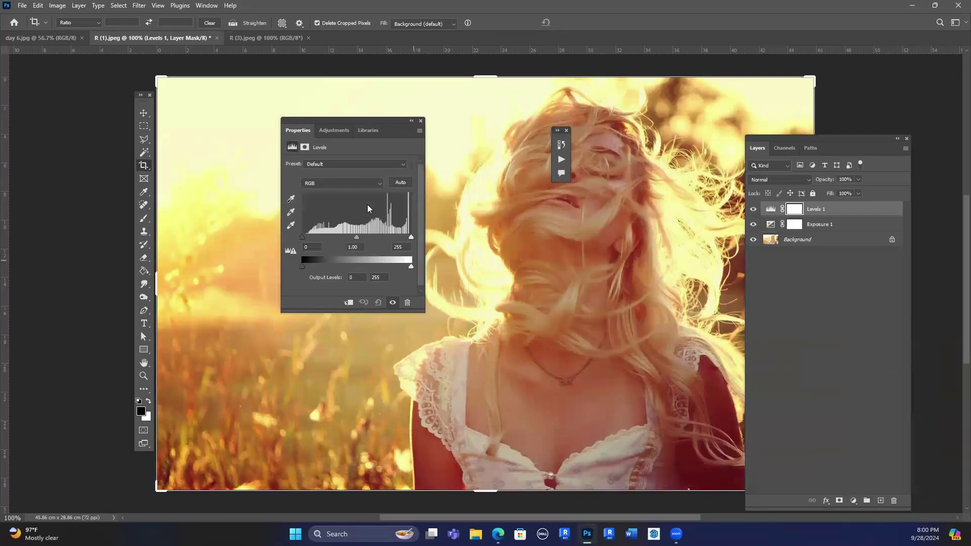
drag(381, 125, 494, 124)
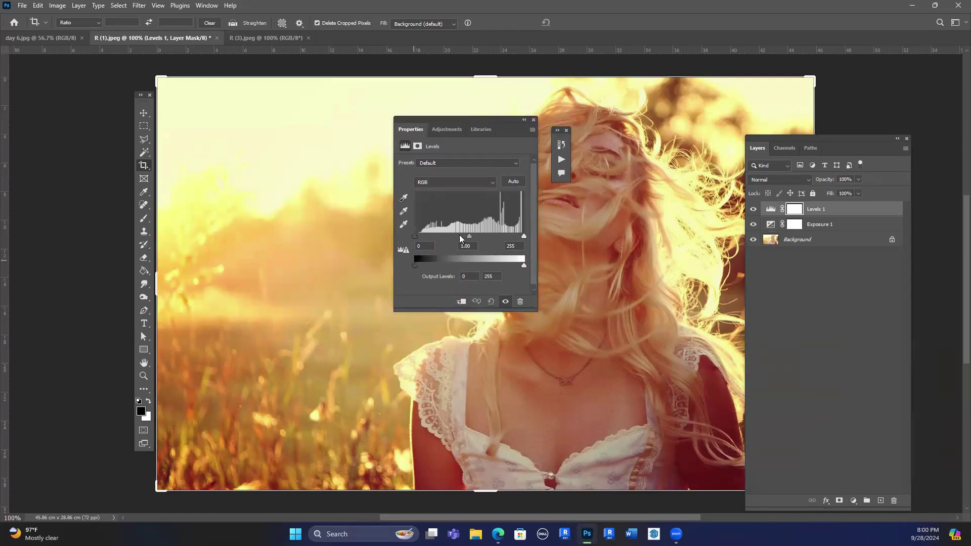
drag(468, 239, 465, 237)
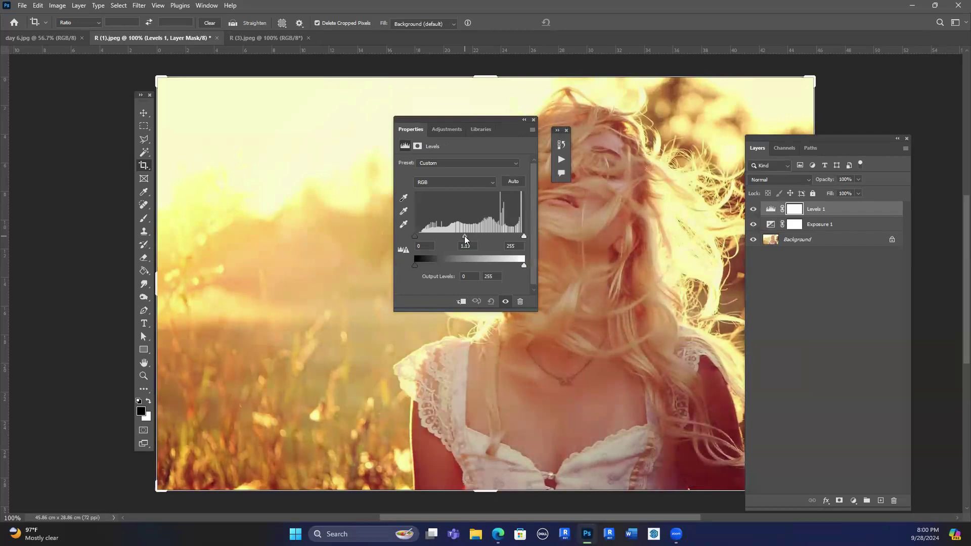
drag(498, 124, 561, 207)
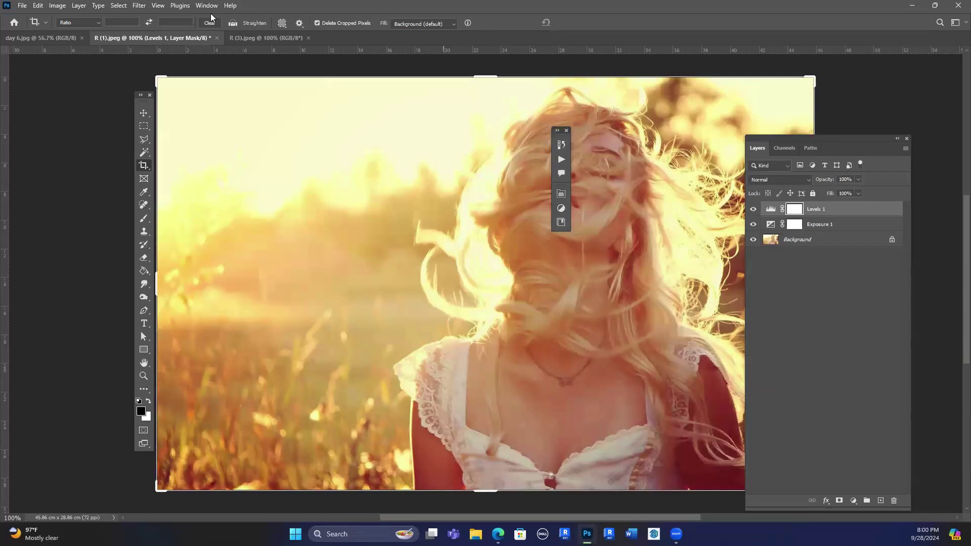
Show the Histogram, reopen the Levels settings and set the midtone input to 0.83.
click(207, 6)
click(242, 176)
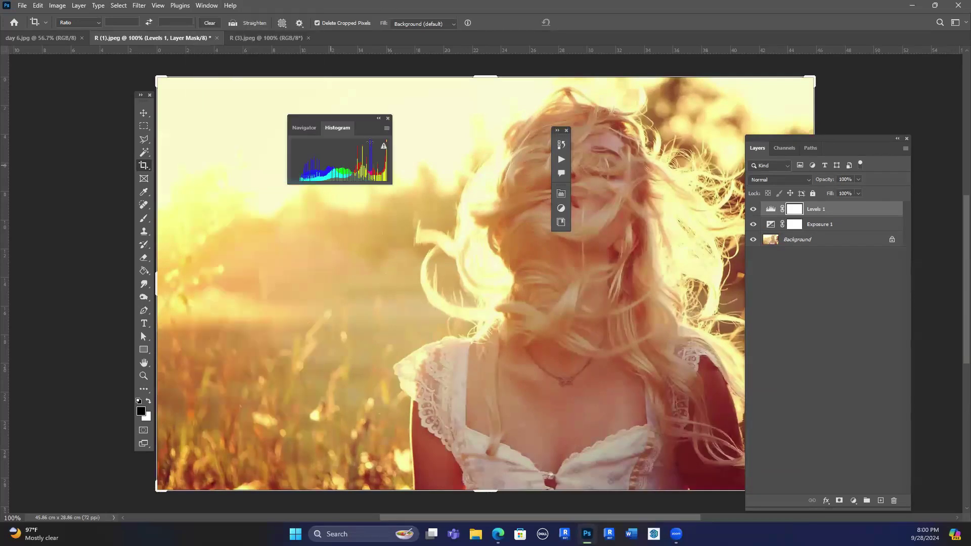
double_click(771, 209)
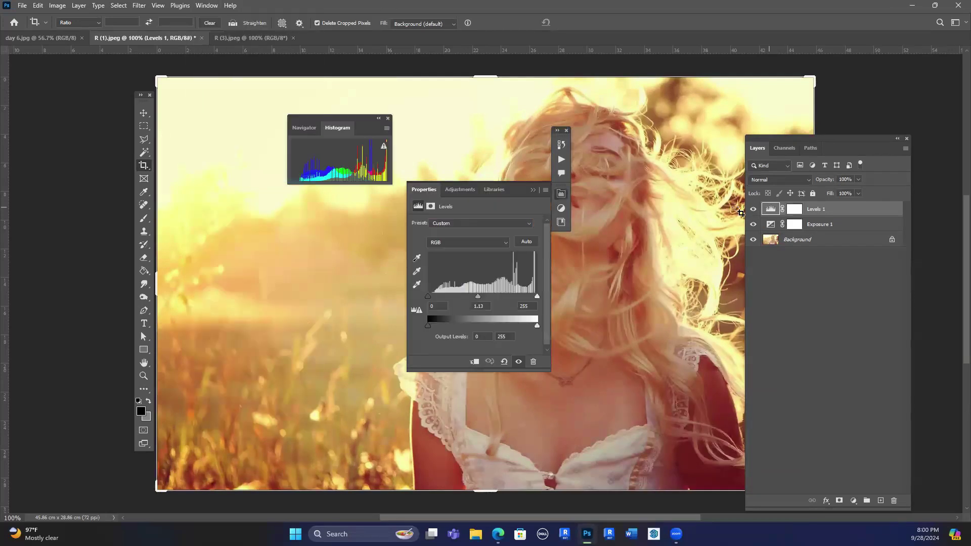
drag(478, 296, 485, 297)
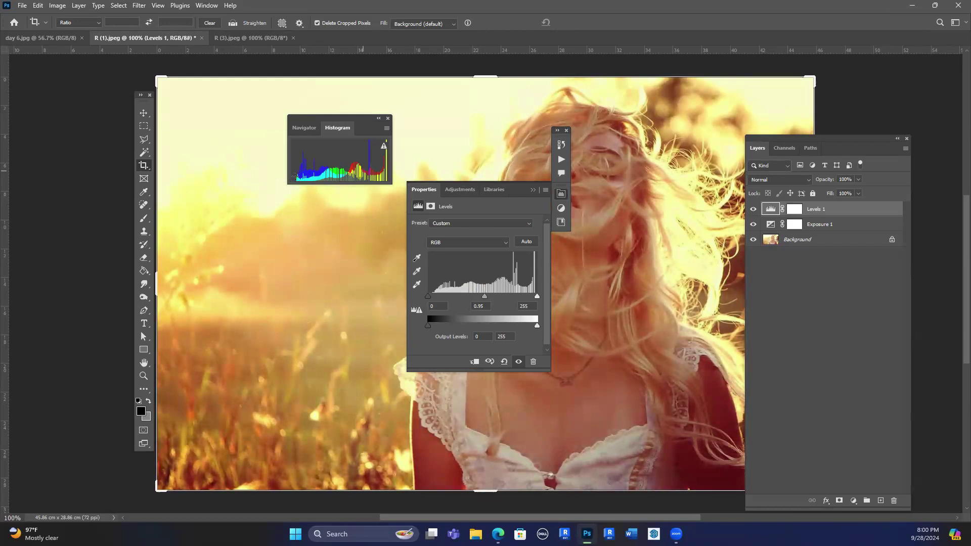
drag(485, 296, 489, 296)
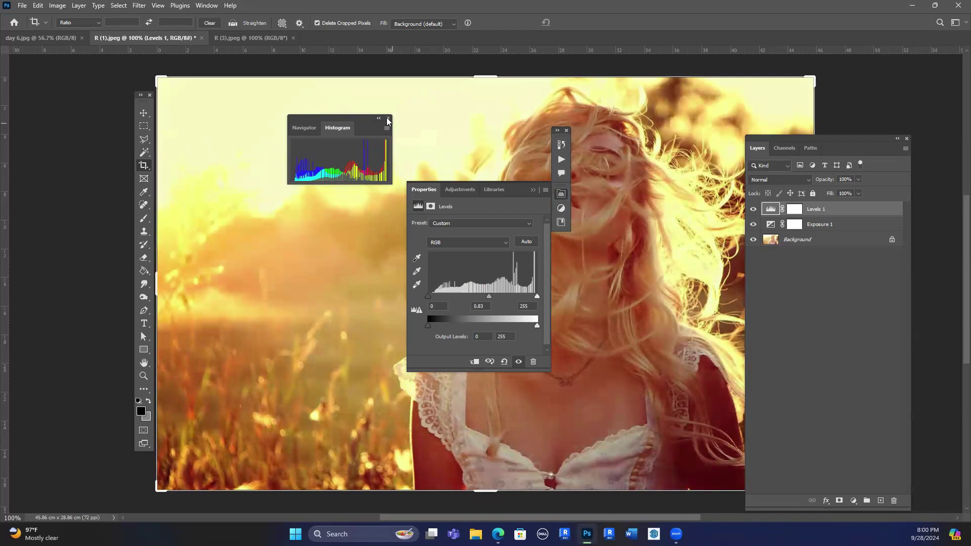
click(534, 189)
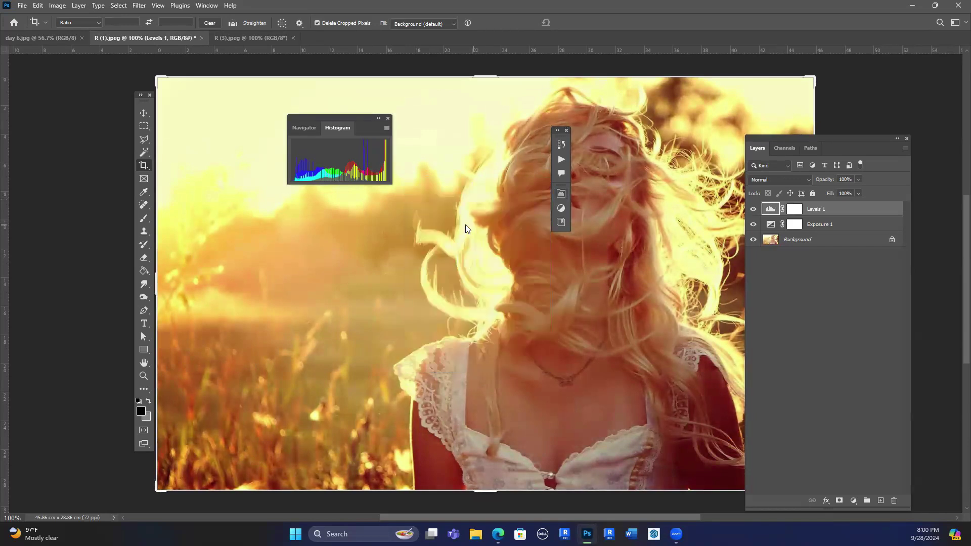
Group the Levels and Exposure adjustment layers and toggle the group's visibility to compare before and after.
click(819, 226)
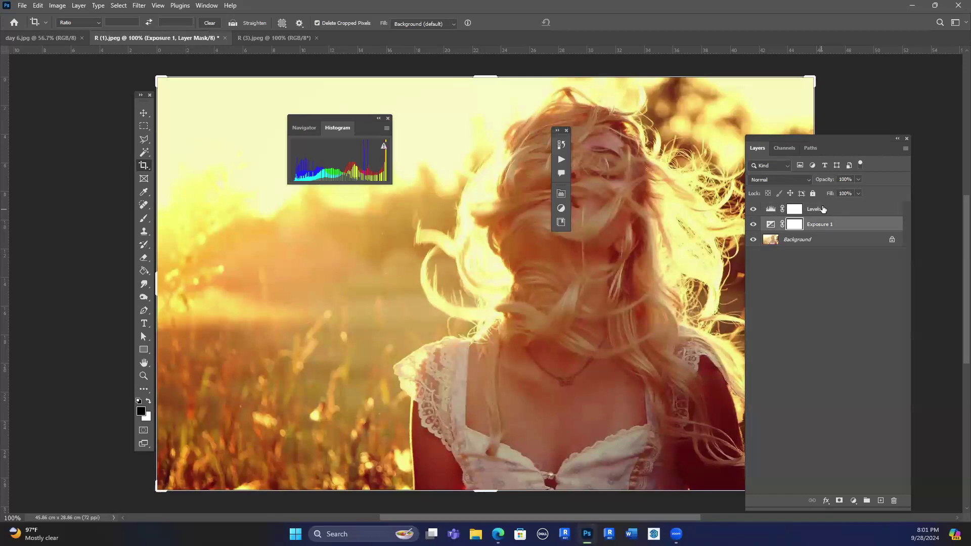
shift+click(821, 209)
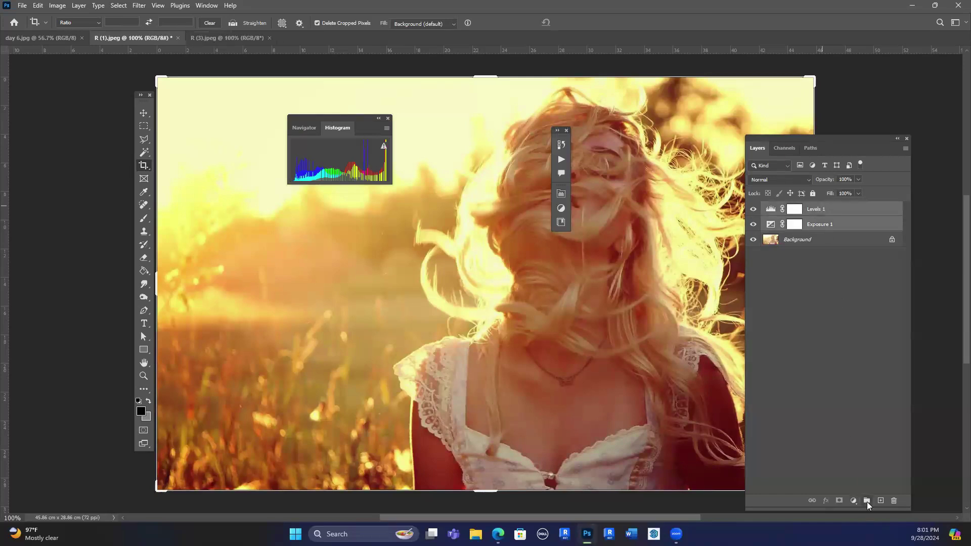
click(866, 500)
click(754, 207)
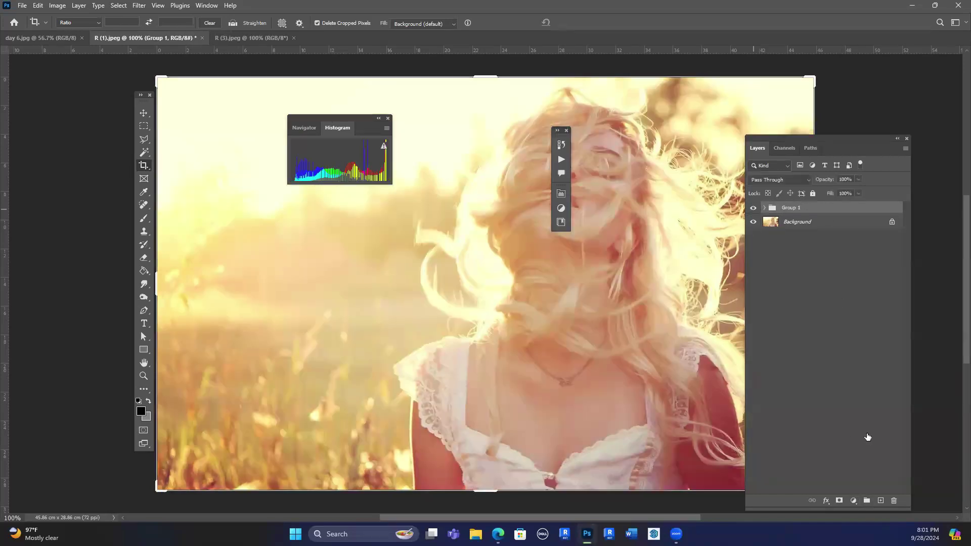
click(754, 208)
Add a Color Balance adjustment layer above the group and set the midtones' Yellow–Blue value to +48.
click(854, 501)
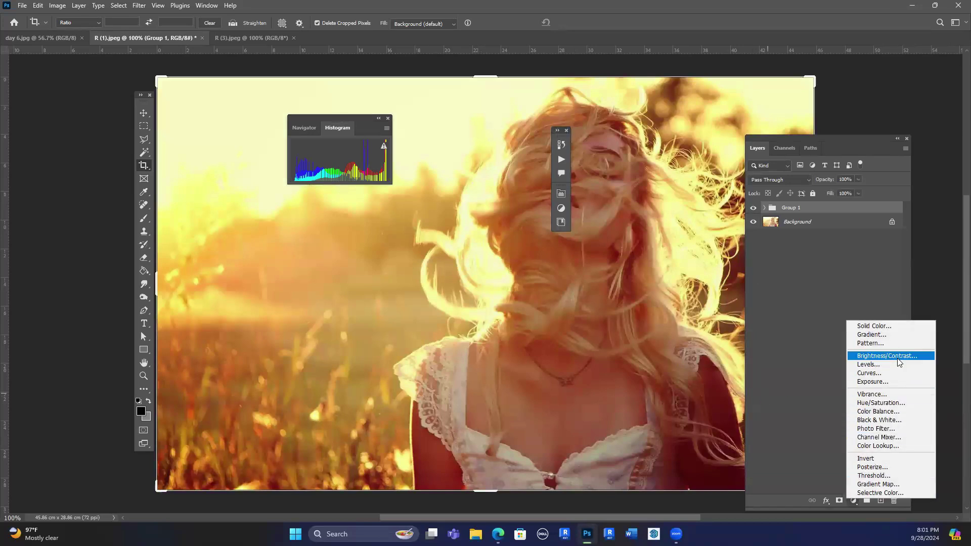
click(889, 413)
drag(520, 184, 639, 231)
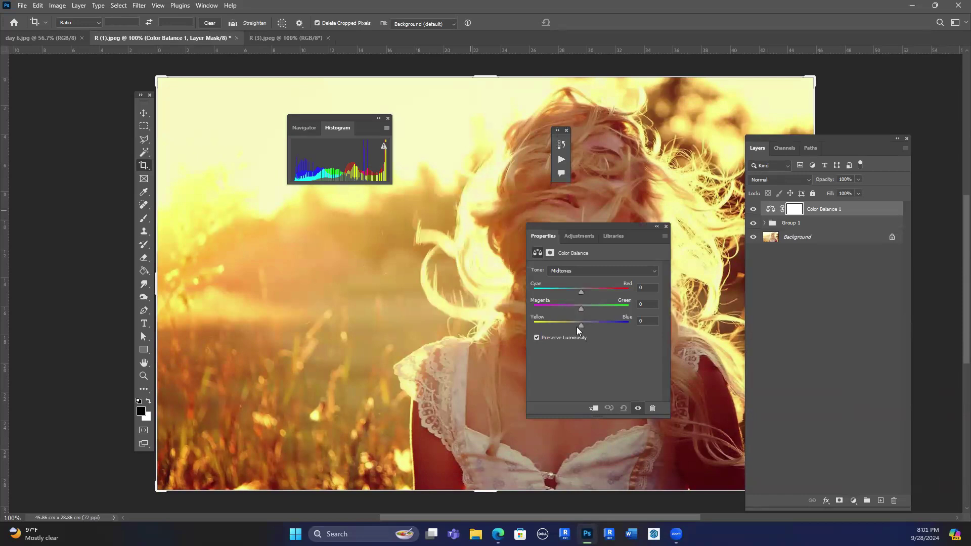
drag(581, 327, 603, 324)
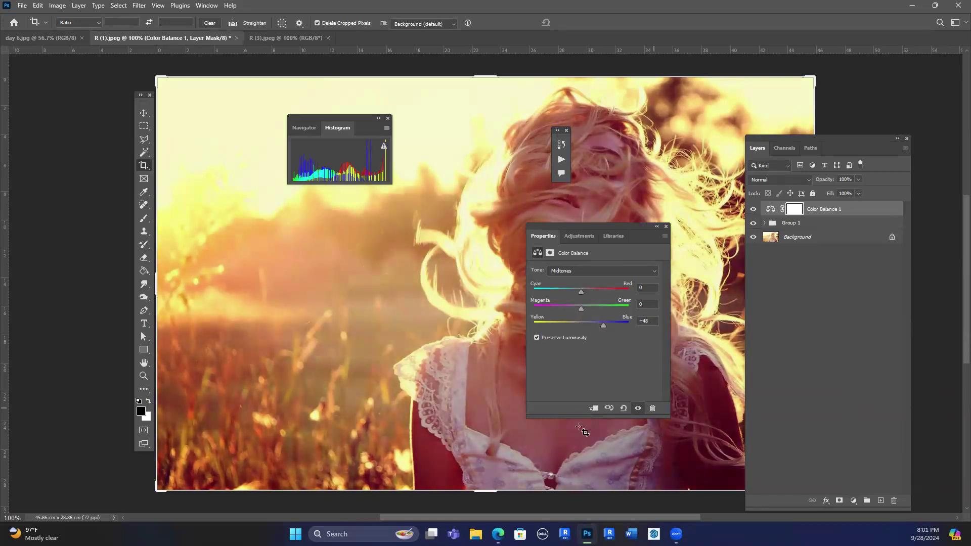
Set the Color Balance midtones to Cyan–Red -27 and Magenta–Green +3, checking the effect on the portrait.
scroll(741, 478, up, 4)
scroll(670, 436, down, 6)
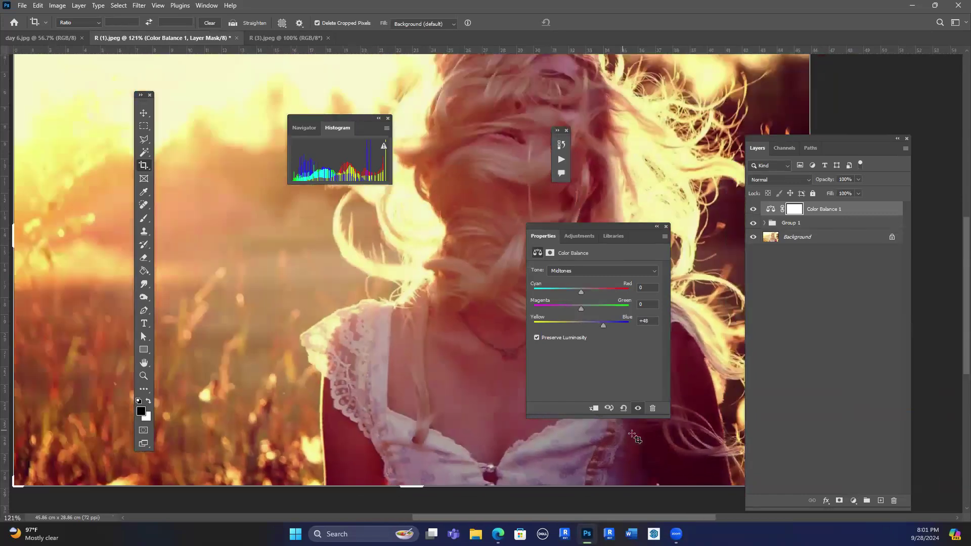
scroll(665, 436, up, 2)
scroll(664, 436, up, 1)
drag(582, 293, 574, 294)
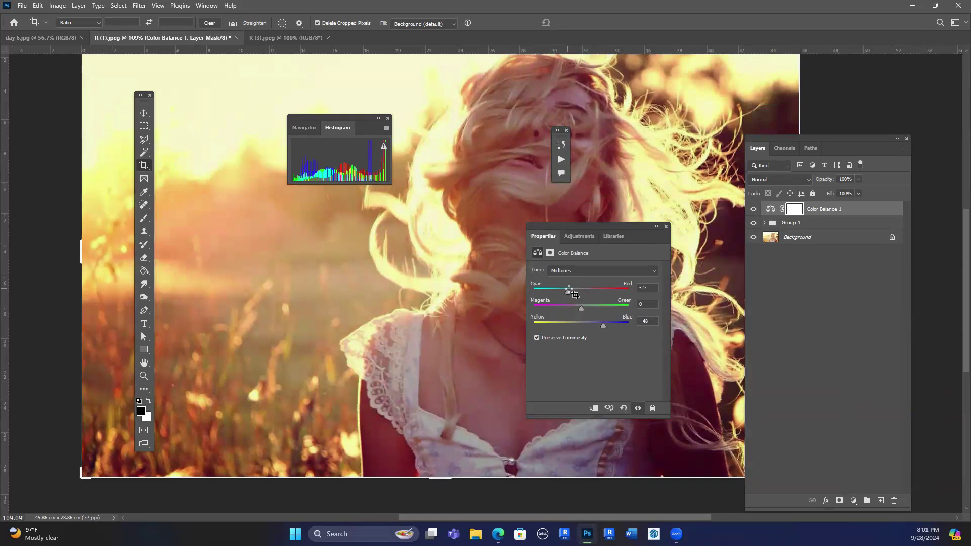
scroll(586, 313, down, 2)
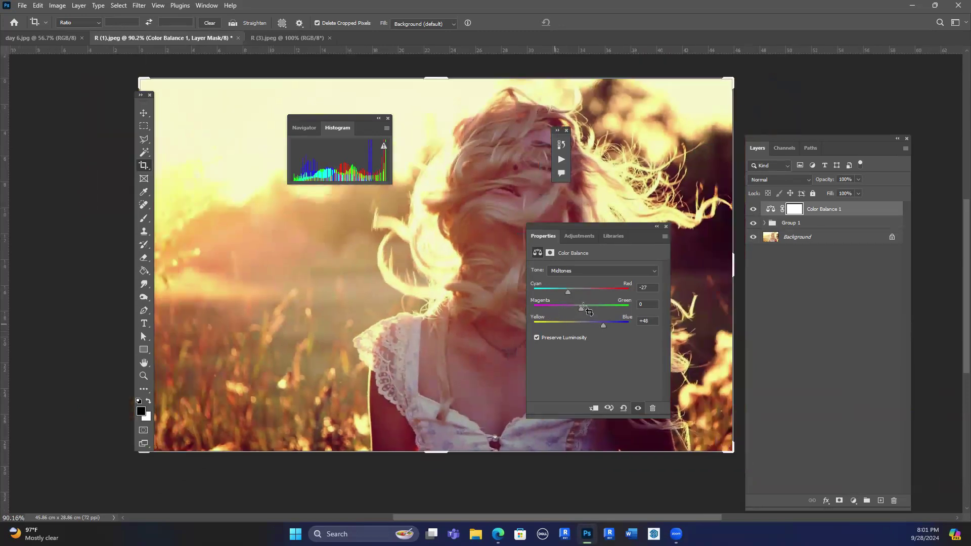
drag(582, 307, 581, 309)
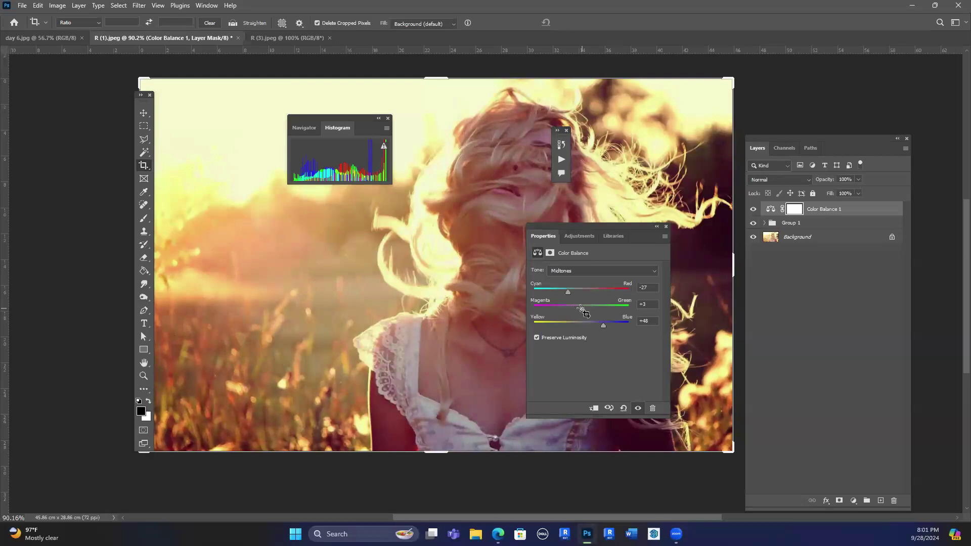
click(639, 409)
click(657, 227)
Add a Hue/Saturation adjustment layer with saturation -12 and close its properties to reveal the portrait.
click(854, 500)
click(881, 403)
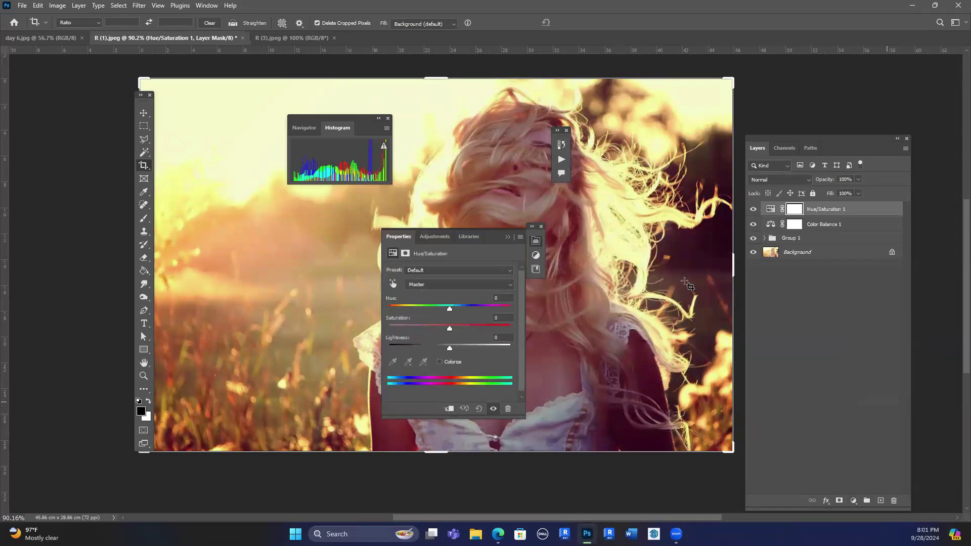
mouse_move(449, 328)
mouse_down()
mouse_move(395, 327)
mouse_move(441, 328)
mouse_up()
drag(509, 246, 560, 336)
drag(493, 416, 491, 415)
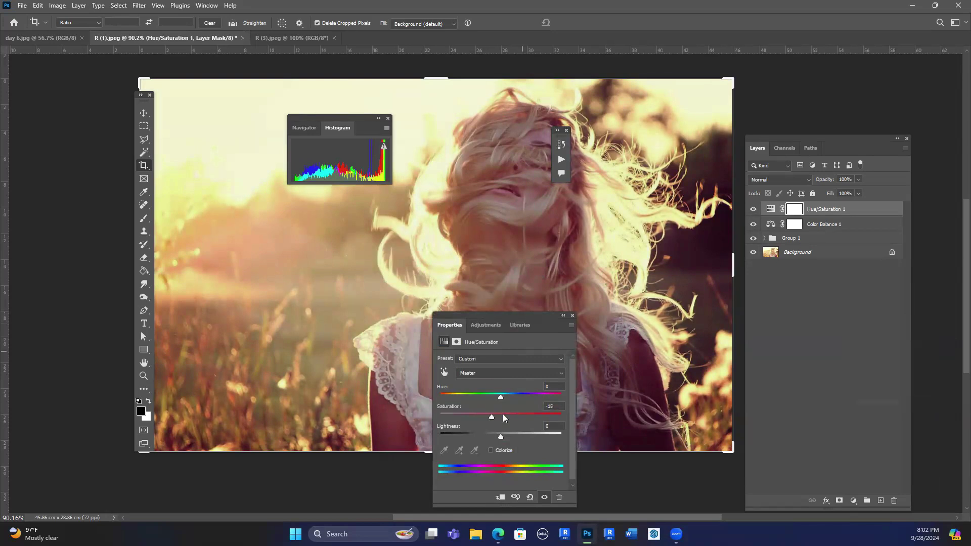
drag(492, 416, 492, 415)
drag(537, 317, 587, 238)
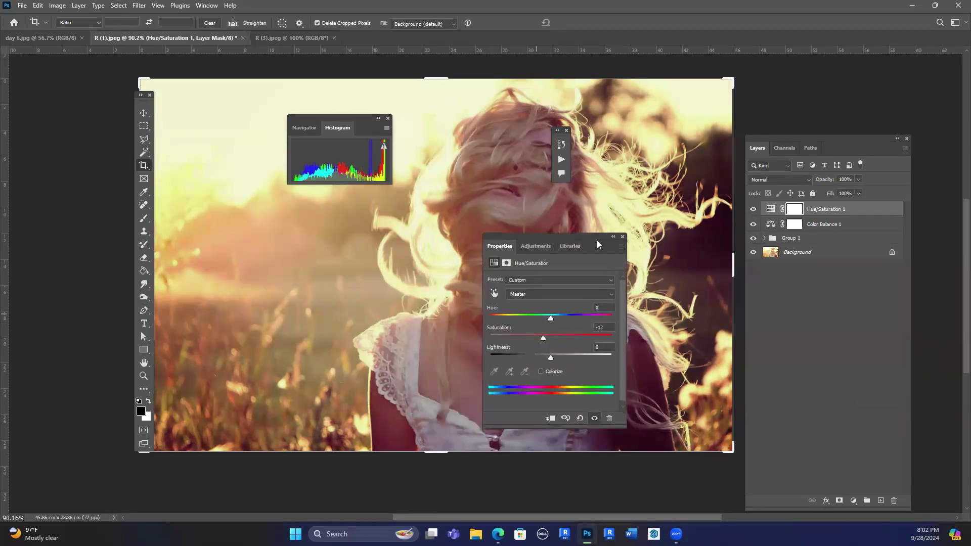
click(623, 237)
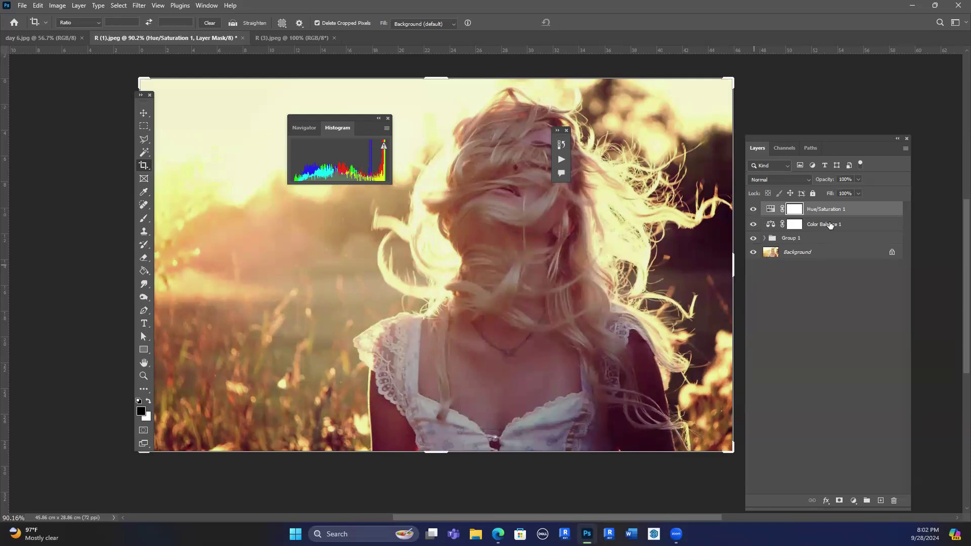
Group the Hue/Saturation and Color Balance layers and toggle the adjustments' visibility to compare before and after.
shift+click(830, 226)
click(867, 501)
click(753, 207)
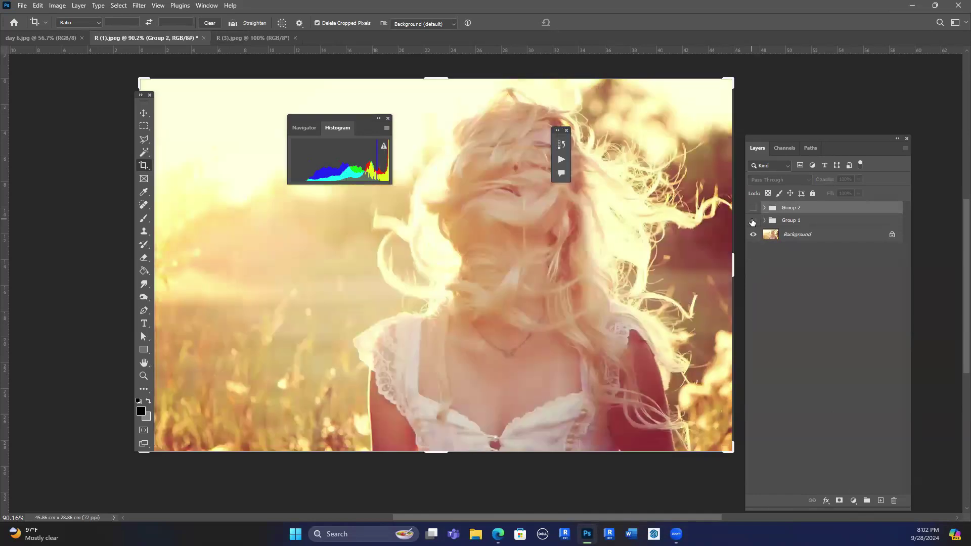
click(752, 207)
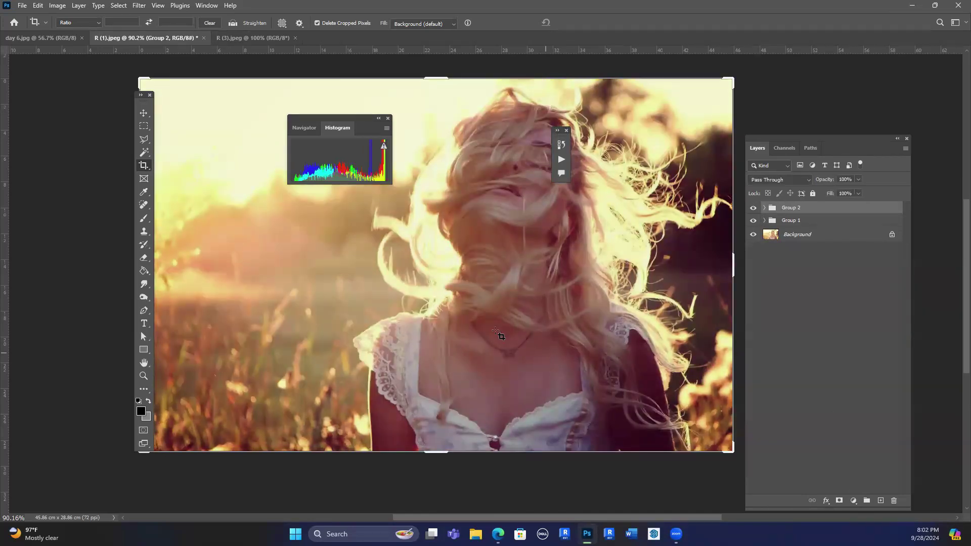
Expand the new group and reduce the Hue/Saturation layer's opacity to about 70%.
click(765, 208)
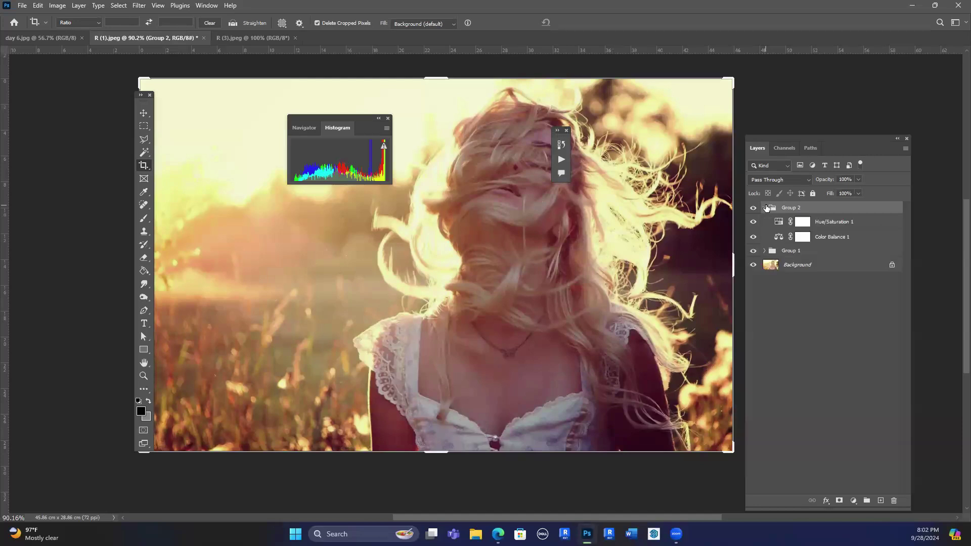
click(831, 225)
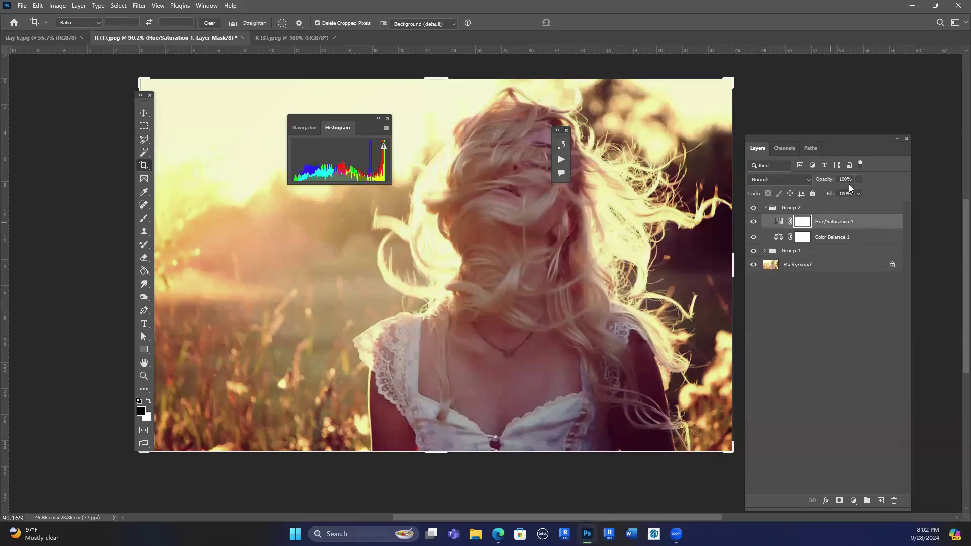
double_click(779, 221)
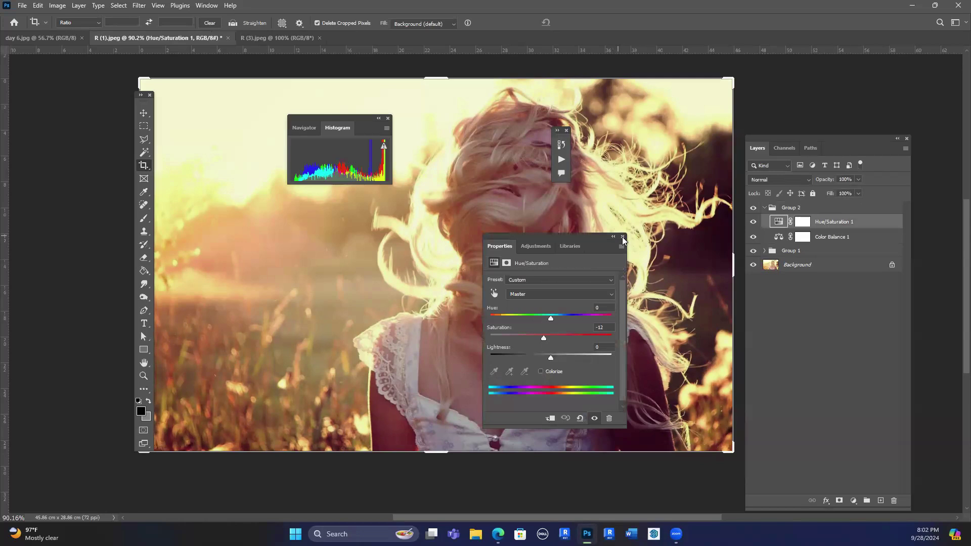
click(858, 180)
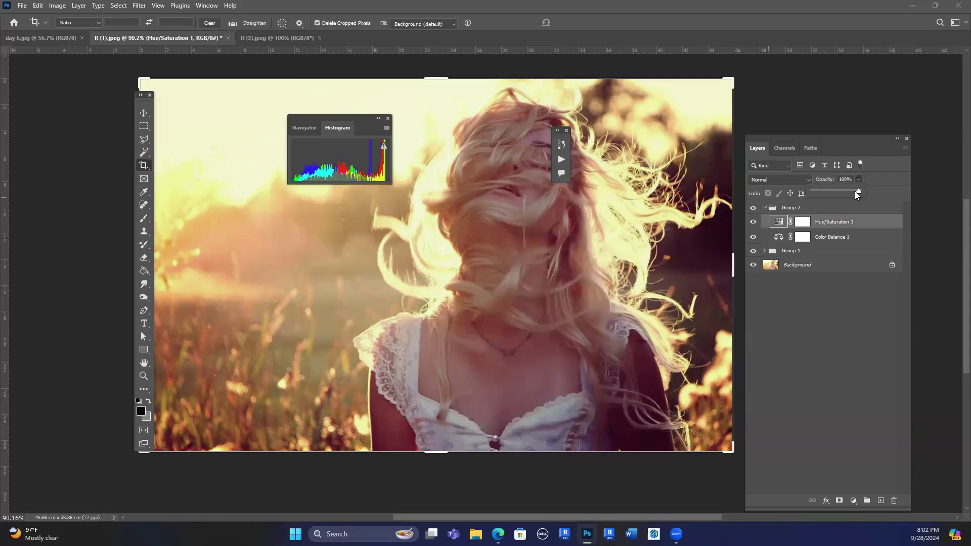
drag(855, 191, 845, 192)
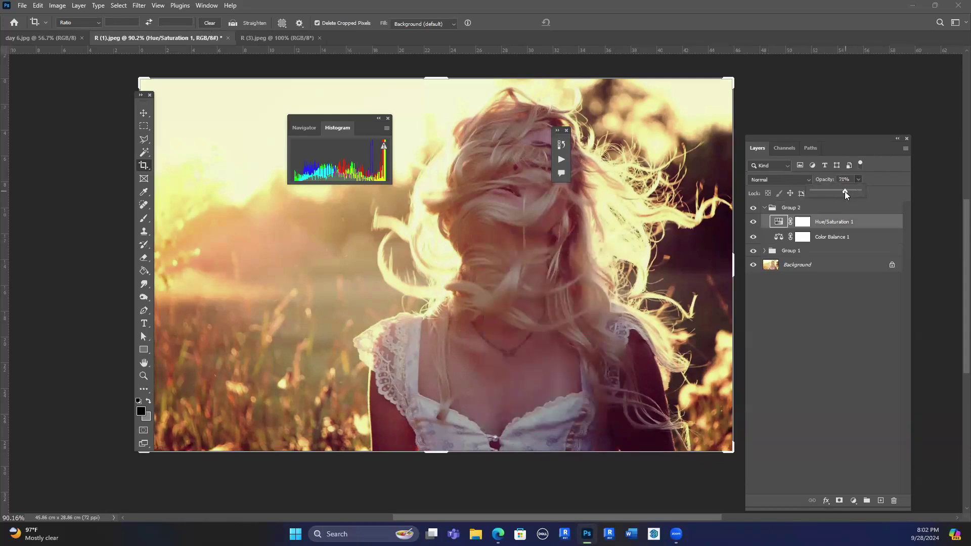
click(797, 358)
In the R (3) street photo, move the Histogram aside and add a Brightness/Contrast adjustment layer with brightness 36.
click(226, 37)
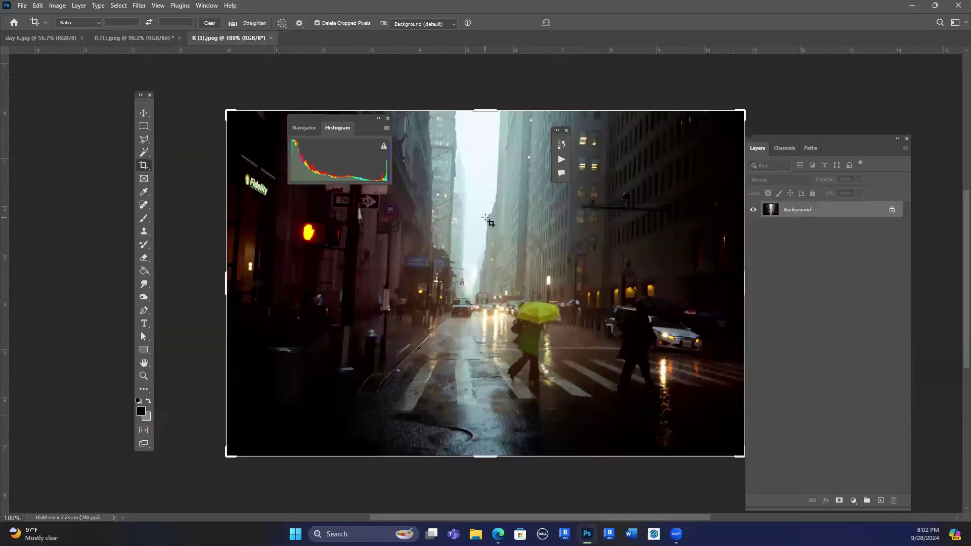
drag(369, 128, 668, 179)
click(854, 500)
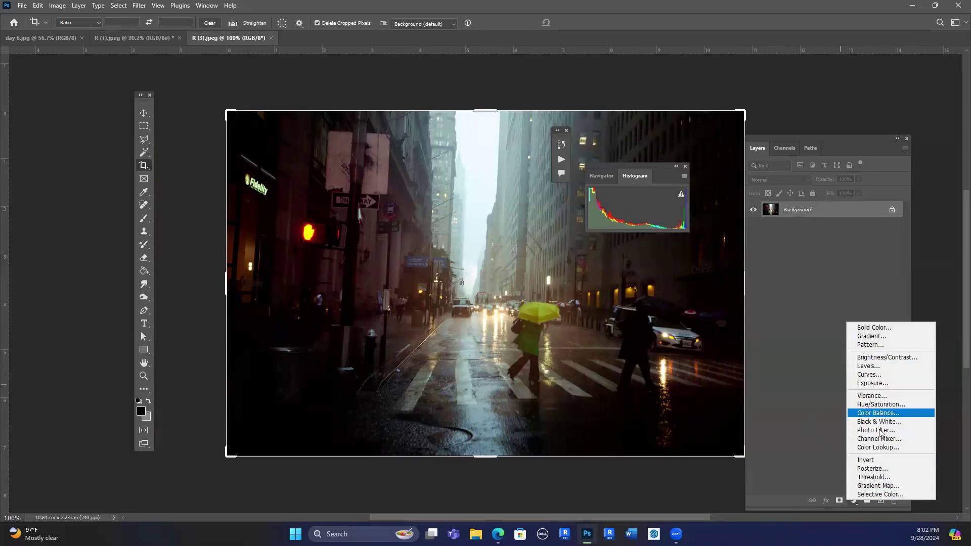
click(893, 358)
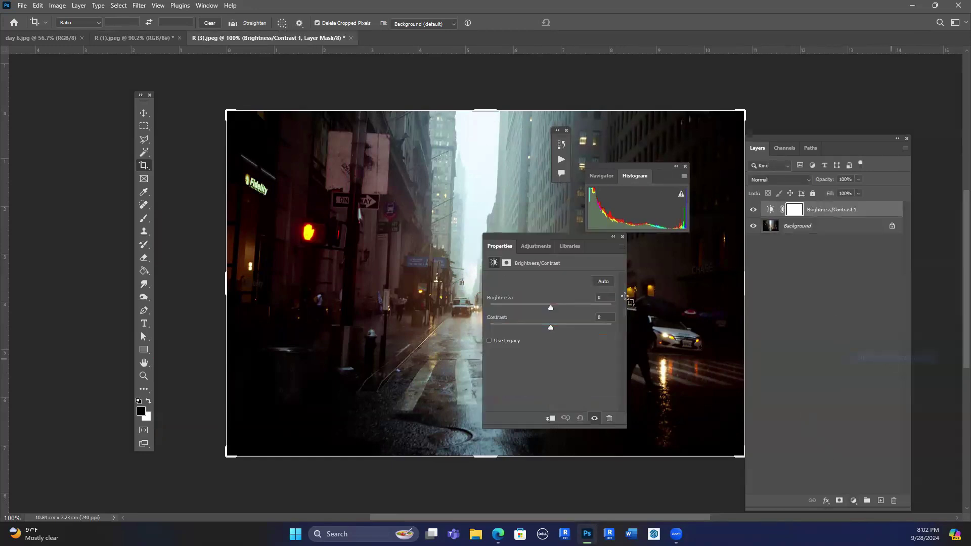
mouse_move(550, 305)
mouse_down()
mouse_move(541, 305)
mouse_move(569, 307)
mouse_up()
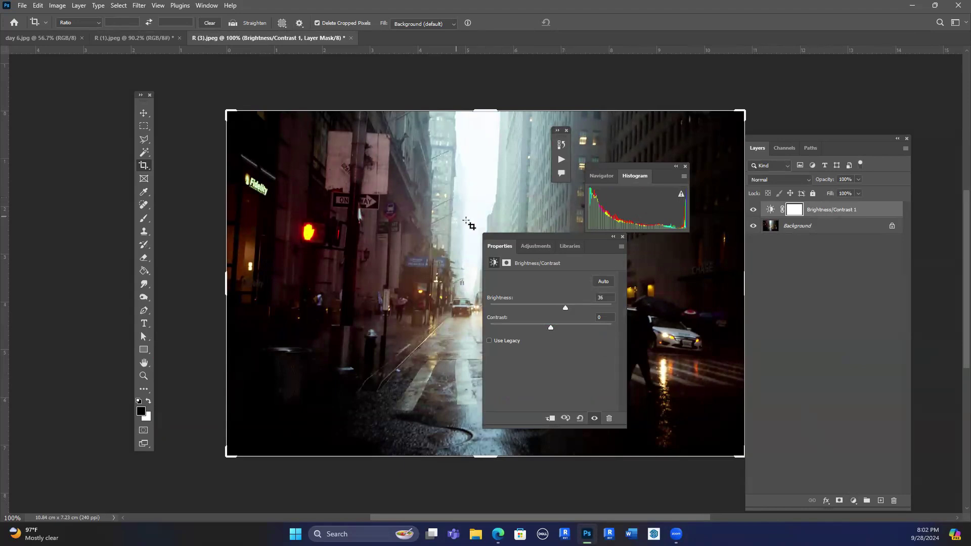
Lower the Brightness/Contrast layer's contrast to -50 and test brightness 46 and 99 before reducing it to 1.
drag(565, 309, 570, 306)
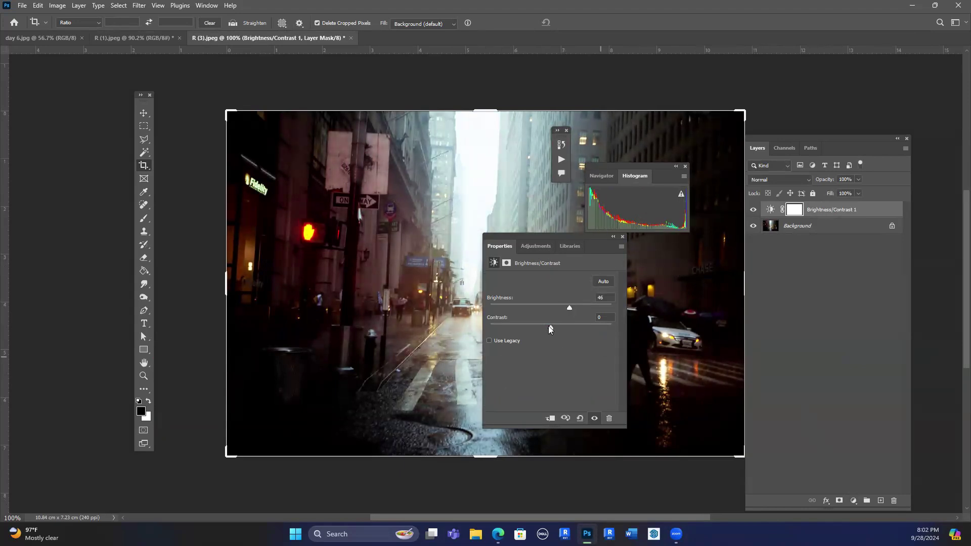
drag(574, 327, 466, 325)
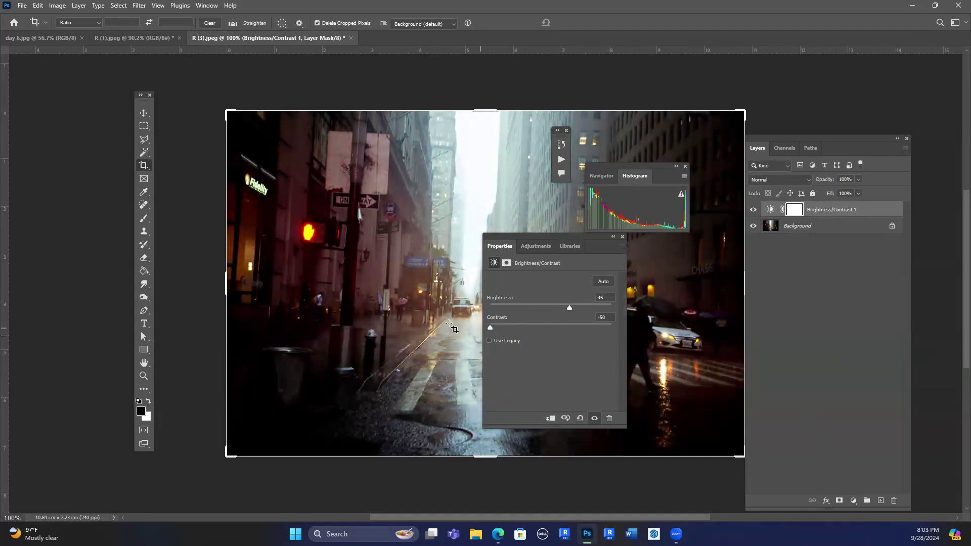
drag(570, 307, 590, 308)
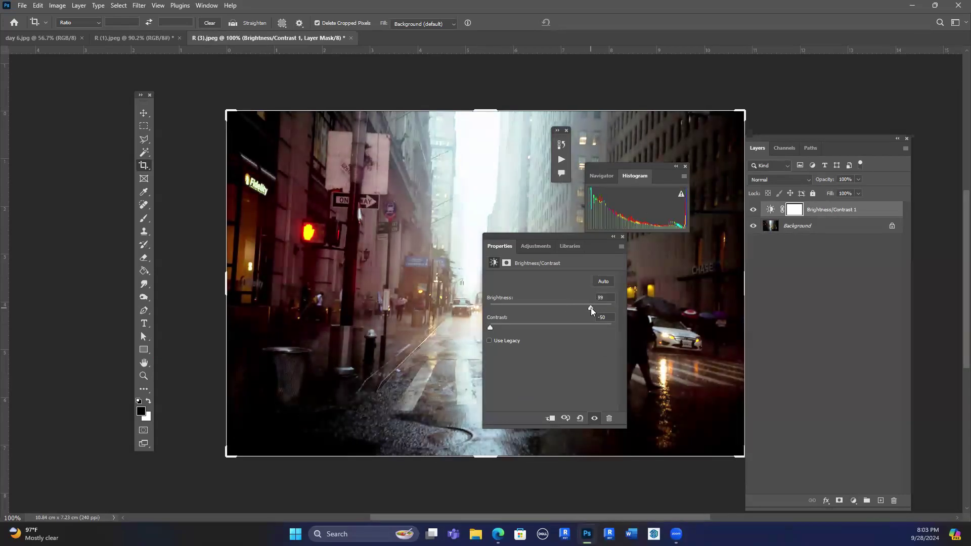
drag(595, 237, 692, 282)
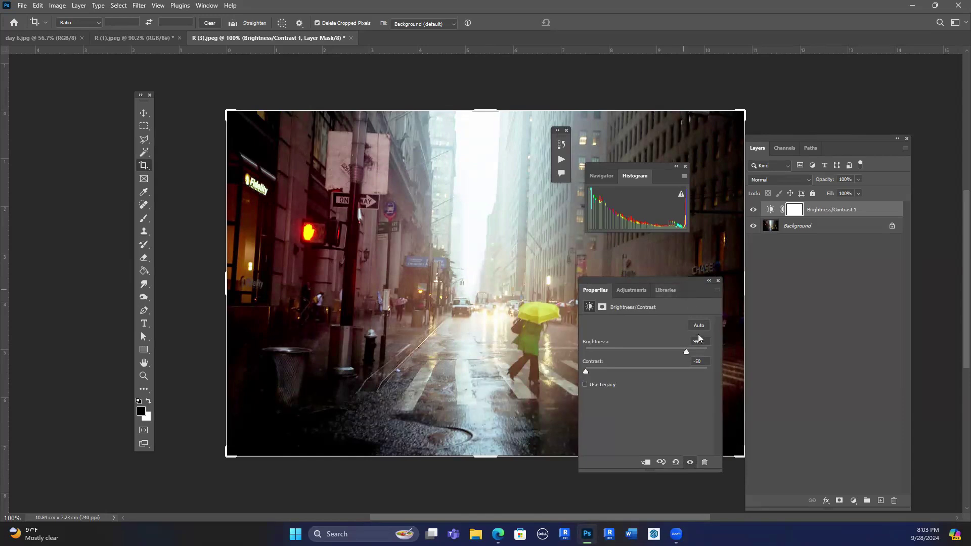
drag(687, 354, 648, 353)
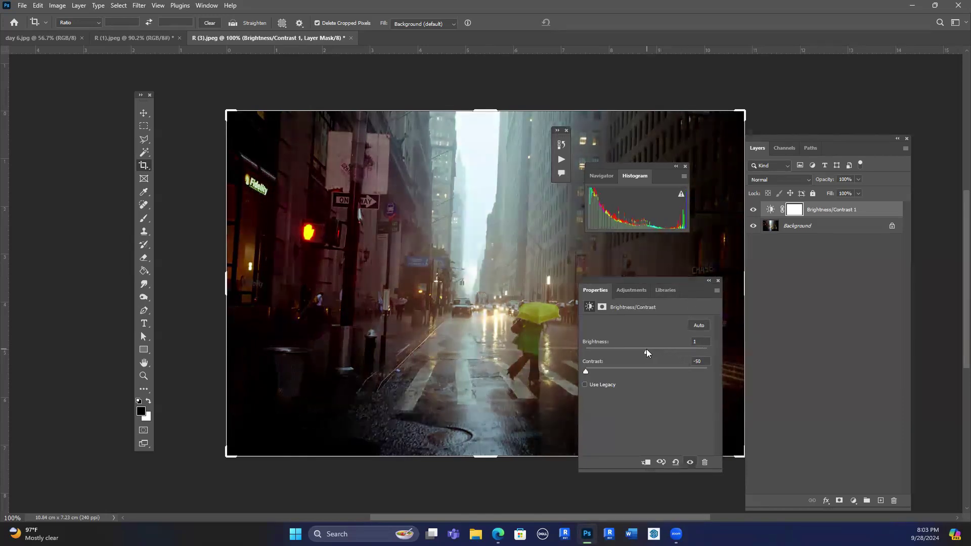
Try to set the Brightness/Contrast layer's contrast to -75.
drag(704, 362, 697, 361)
text(-75)
key(Return)
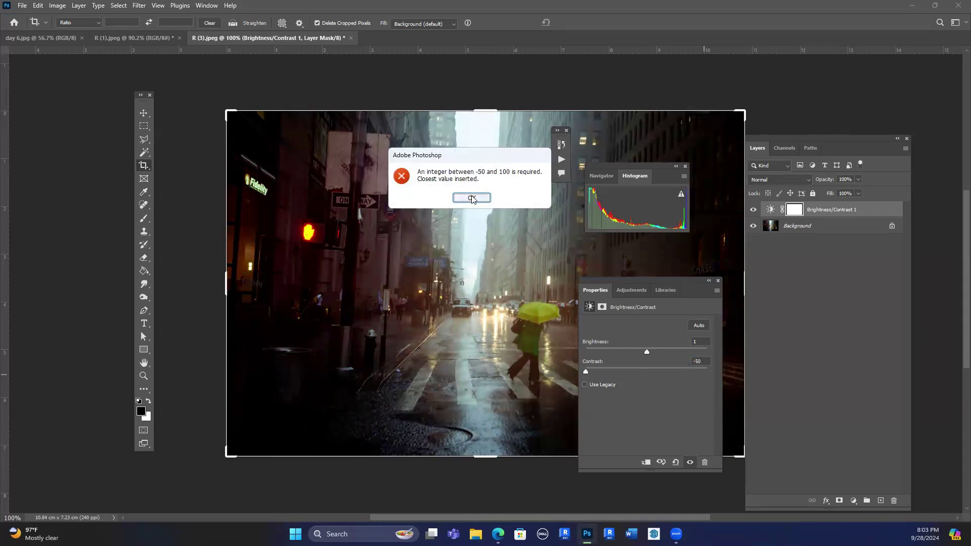
click(471, 199)
Reduce the Brightness/Contrast layer's brightness to about -7 and collapse its properties to reveal the photo.
mouse_move(656, 282)
mouse_down()
mouse_move(641, 270)
mouse_move(643, 279)
mouse_up()
mouse_move(637, 345)
mouse_down()
mouse_move(628, 346)
mouse_move(646, 346)
mouse_move(630, 345)
mouse_up()
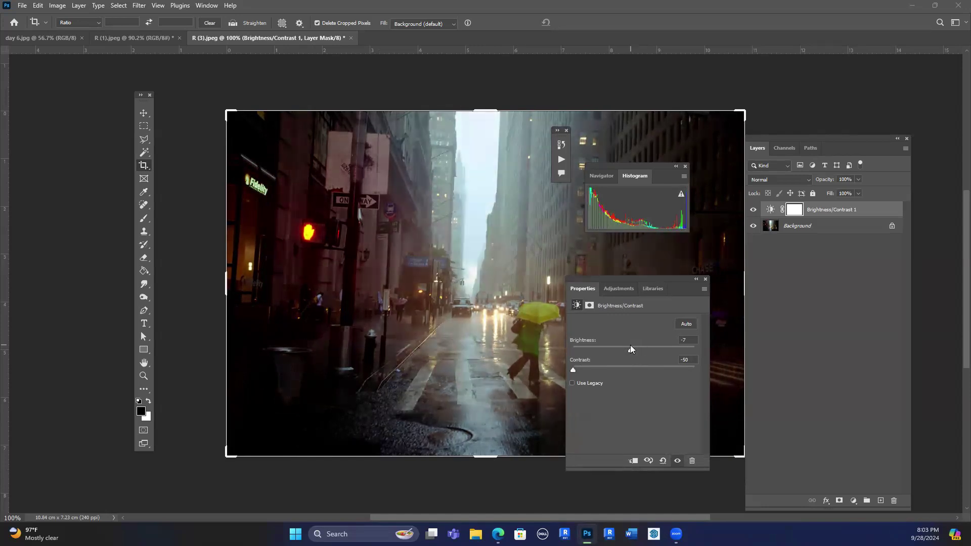
click(696, 279)
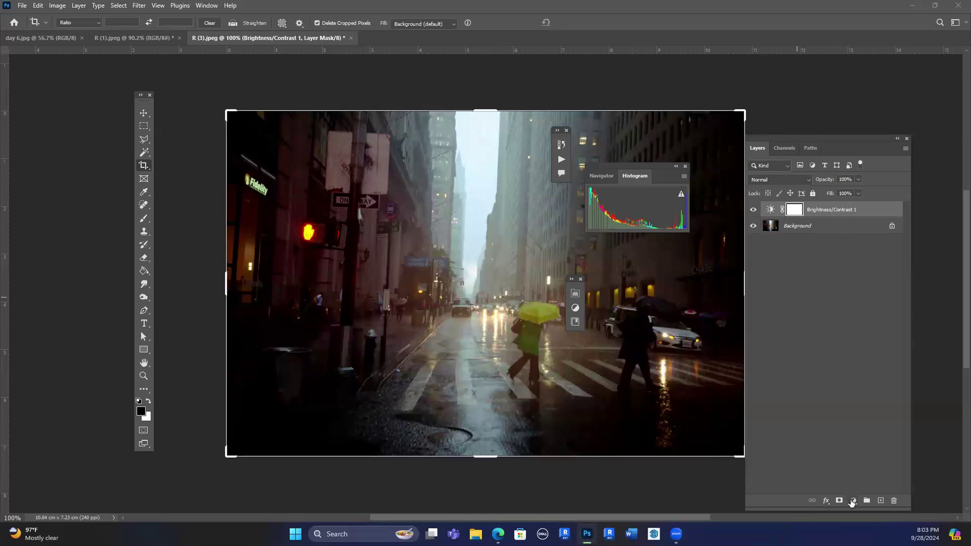
Add a second Brightness/Contrast adjustment layer with brightness 35 and contrast -50.
click(853, 501)
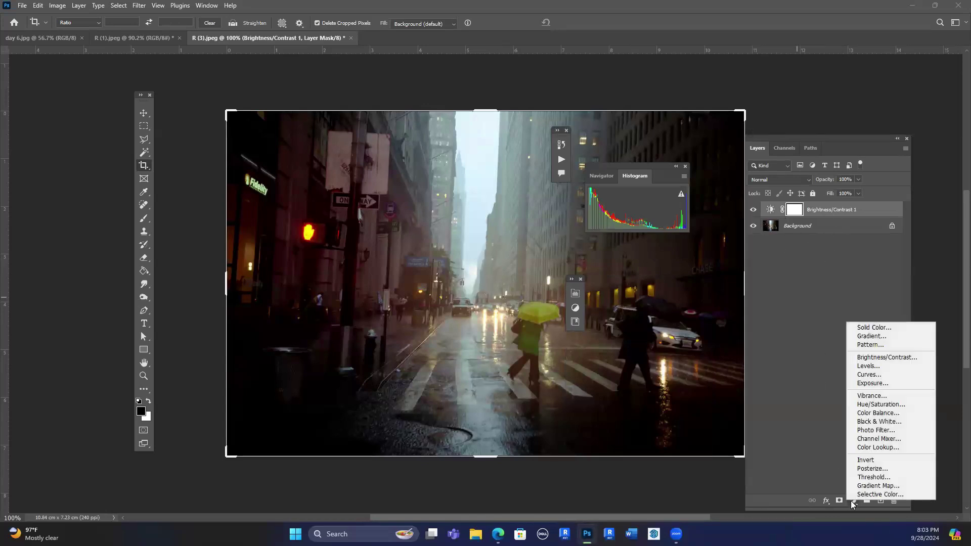
click(893, 359)
drag(490, 350, 416, 366)
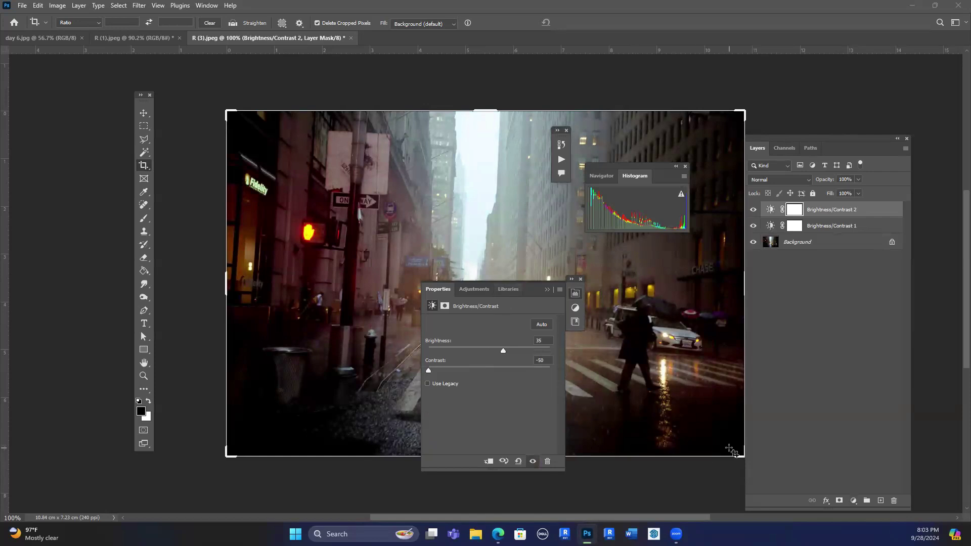
Examine the dark area around the trash can and toggle the second Brightness/Contrast layer's visibility to compare its effect.
scroll(728, 450, up, 2)
scroll(683, 392, down, 2)
scroll(314, 405, up, 1)
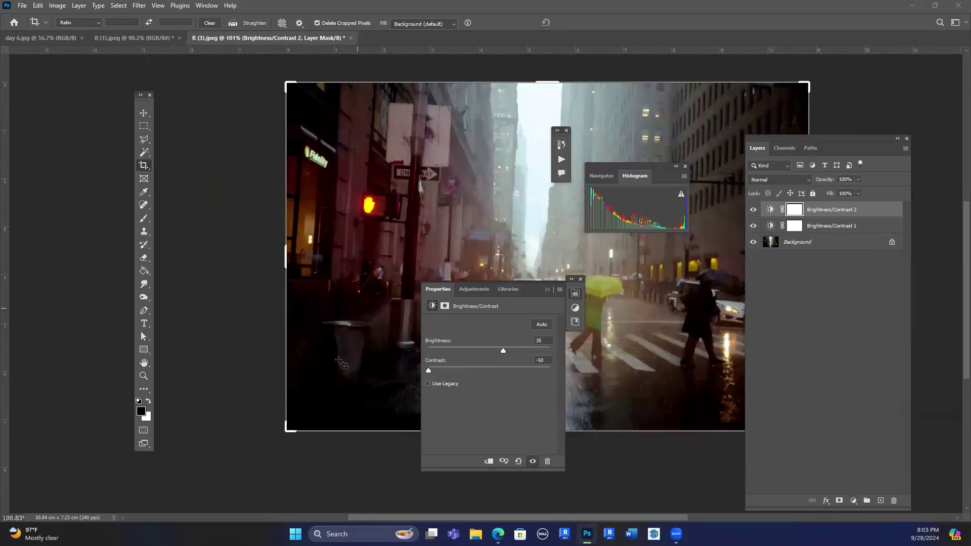
scroll(356, 349, up, 1)
scroll(352, 362, up, 1)
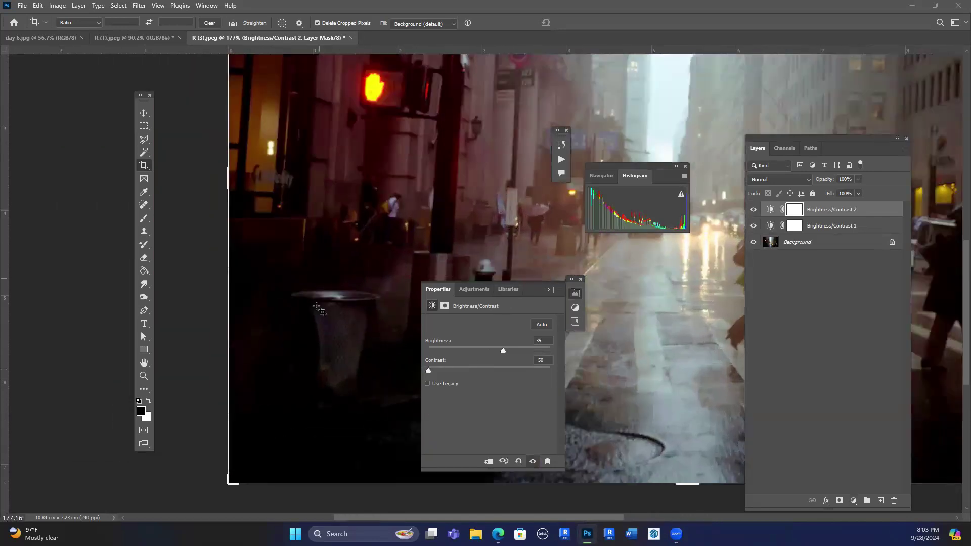
scroll(303, 313, down, 2)
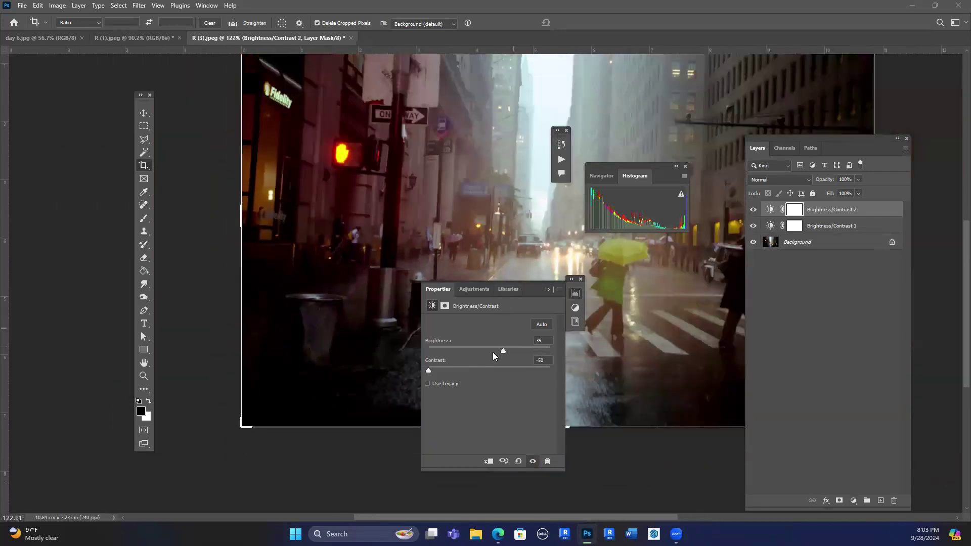
click(548, 289)
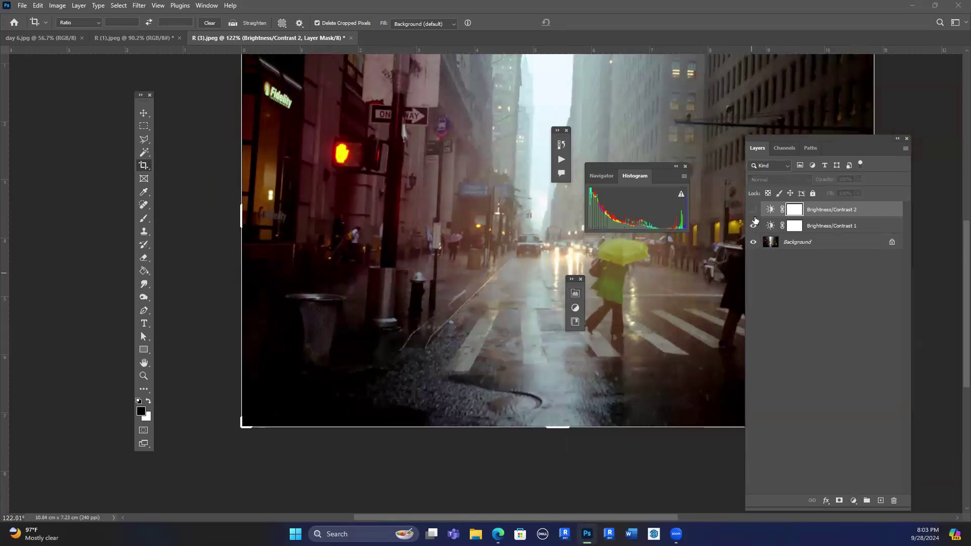
click(754, 209)
click(754, 209)
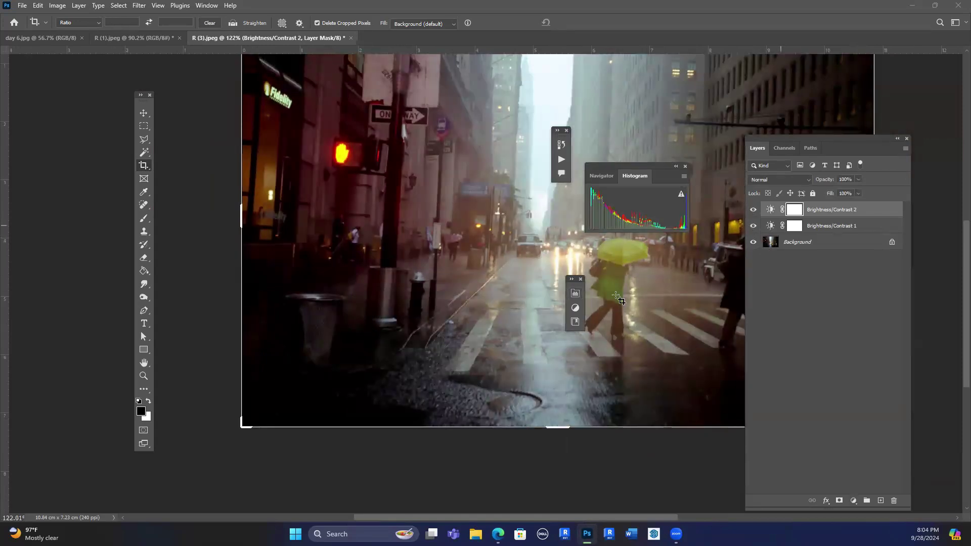
Add a Levels adjustment layer with the midtone input level at 1.32 and collapse its properties.
scroll(366, 165, down, 2)
click(854, 500)
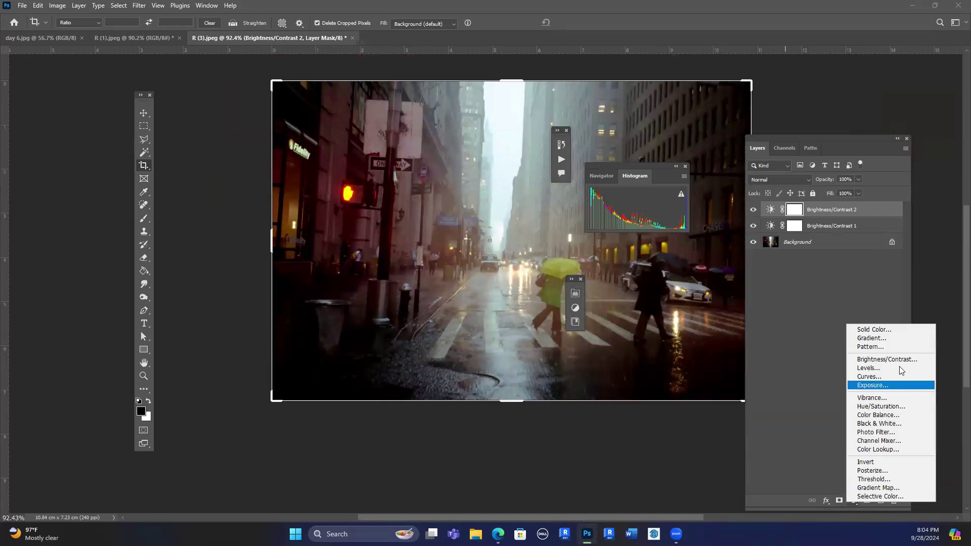
click(868, 367)
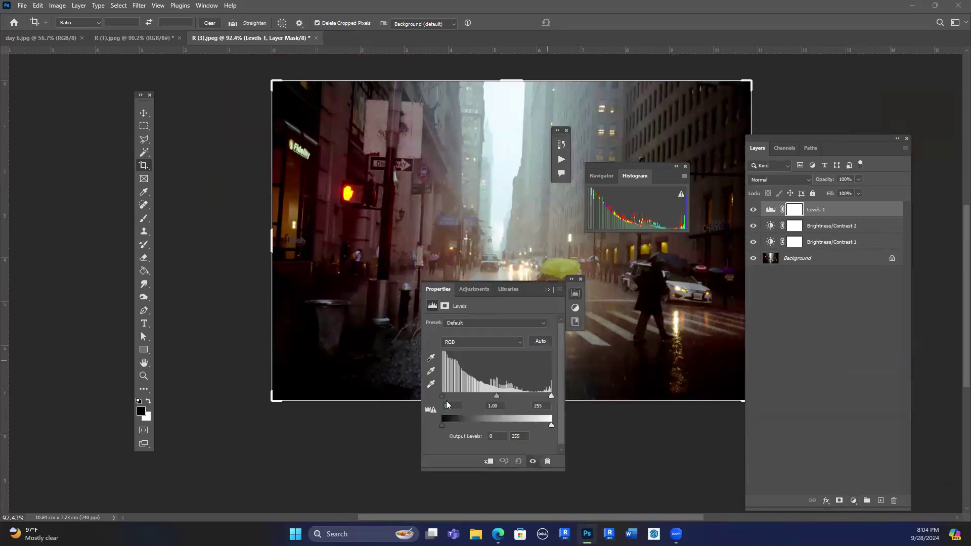
drag(443, 398, 441, 397)
drag(486, 393, 485, 394)
mouse_move(551, 398)
mouse_down()
mouse_move(543, 396)
mouse_move(553, 395)
mouse_up()
drag(486, 396, 485, 397)
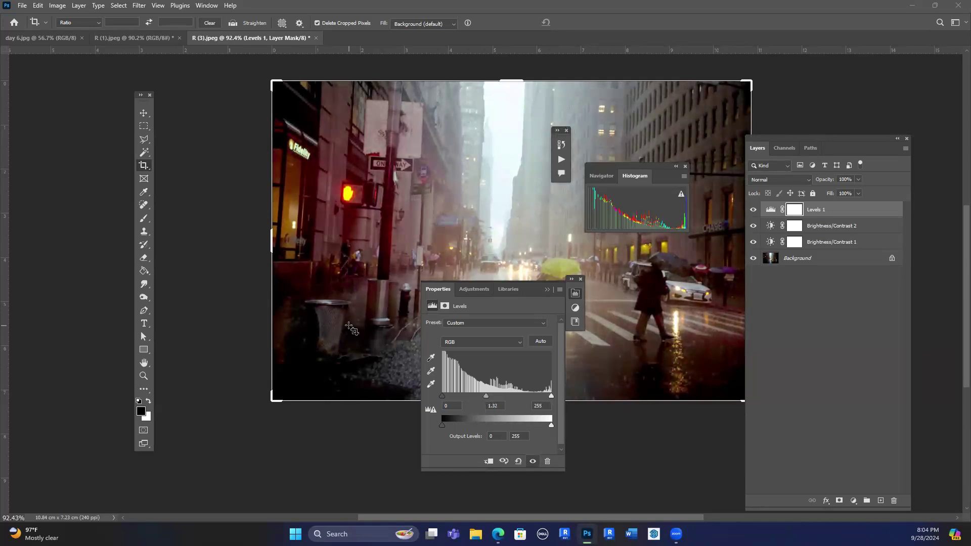
scroll(349, 329, up, 1)
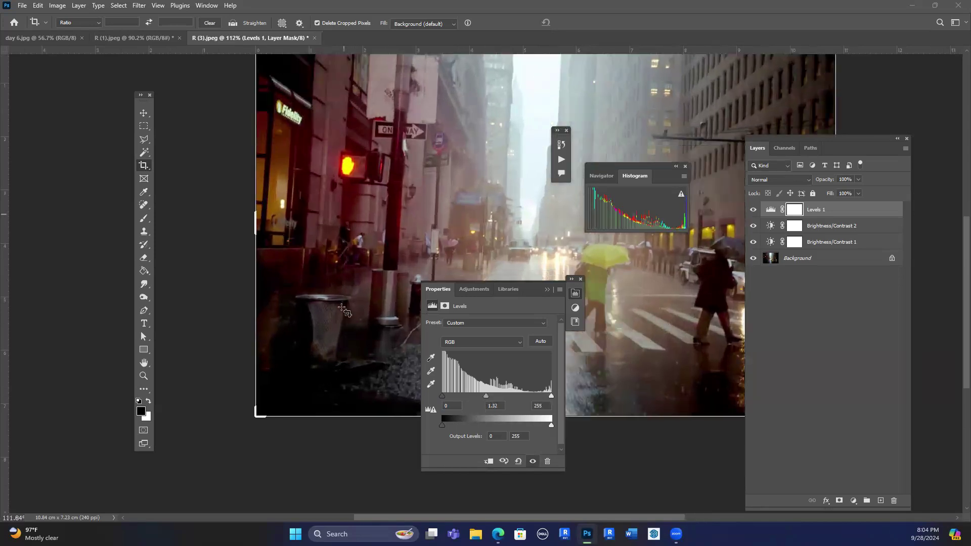
click(547, 289)
View the whole photo and toggle the Levels and both Brightness/Contrast layers one by one to compare their effects.
scroll(703, 292, down, 3)
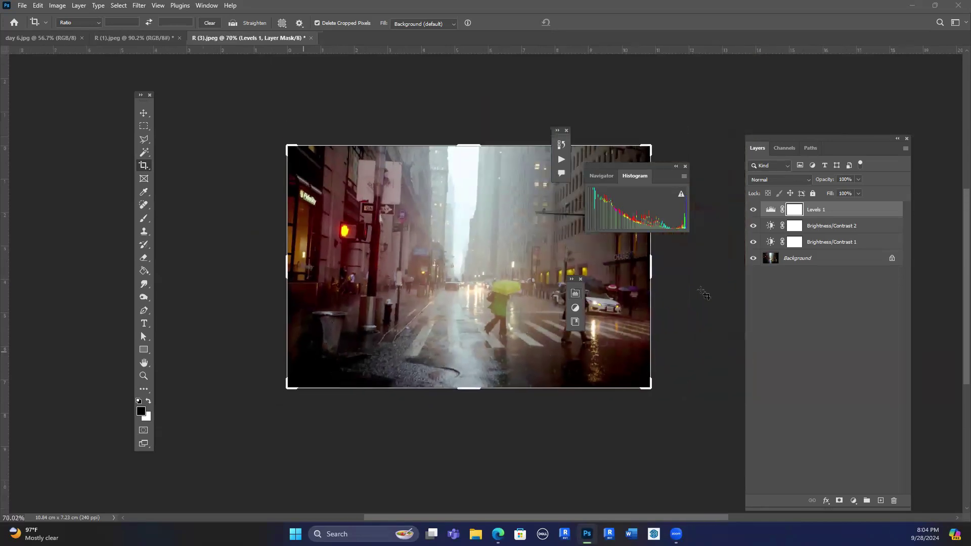
click(755, 213)
click(755, 212)
click(756, 225)
click(756, 225)
click(753, 243)
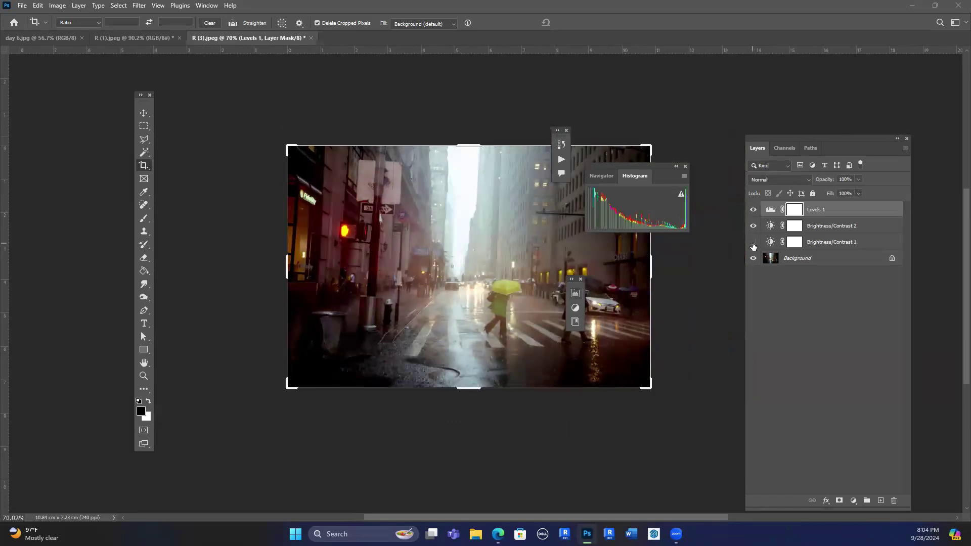
click(753, 244)
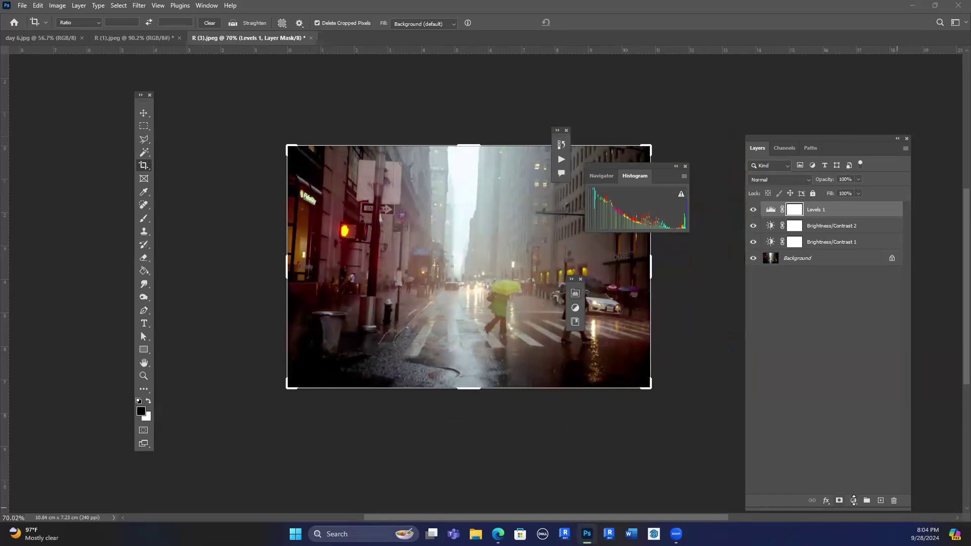
Add an Exposure adjustment layer above Levels with gamma correction 1.25.
click(853, 500)
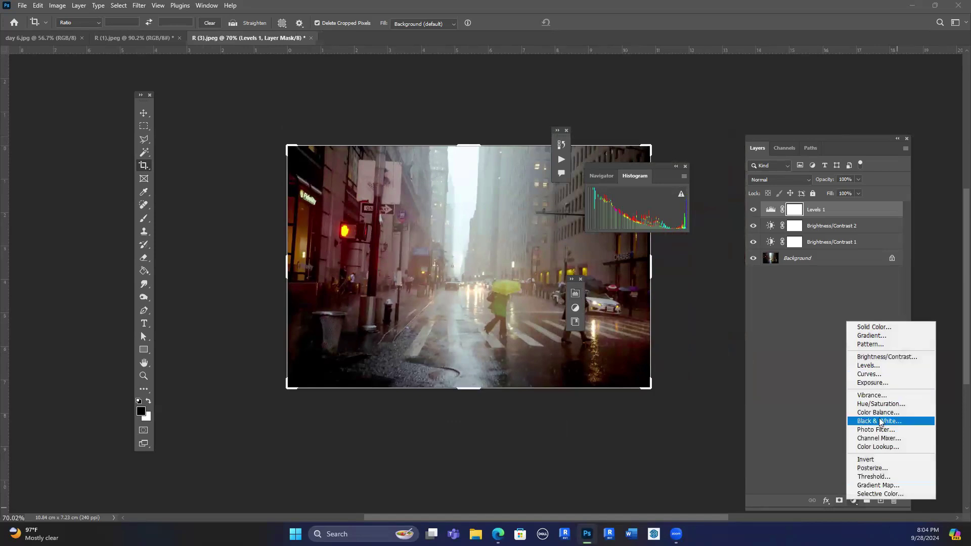
click(871, 382)
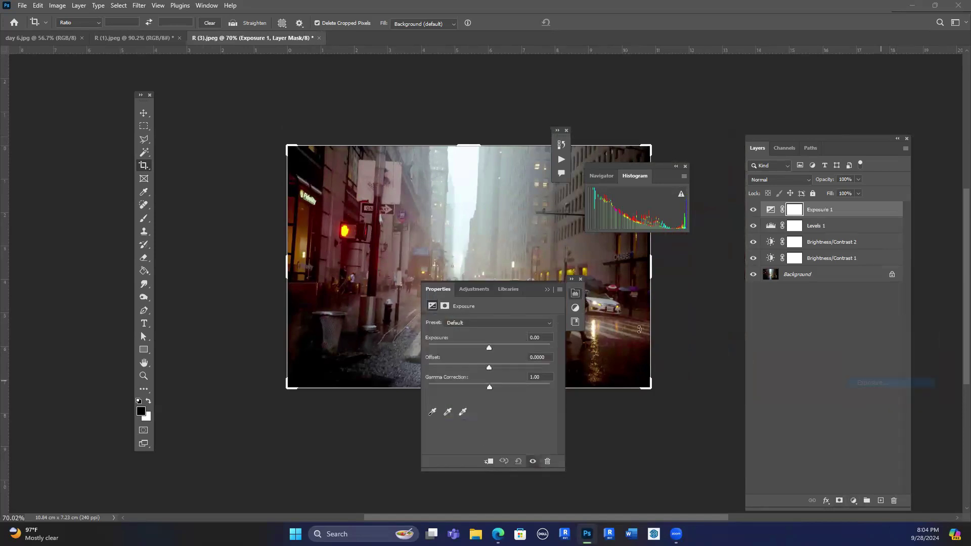
scroll(450, 389, up, 3)
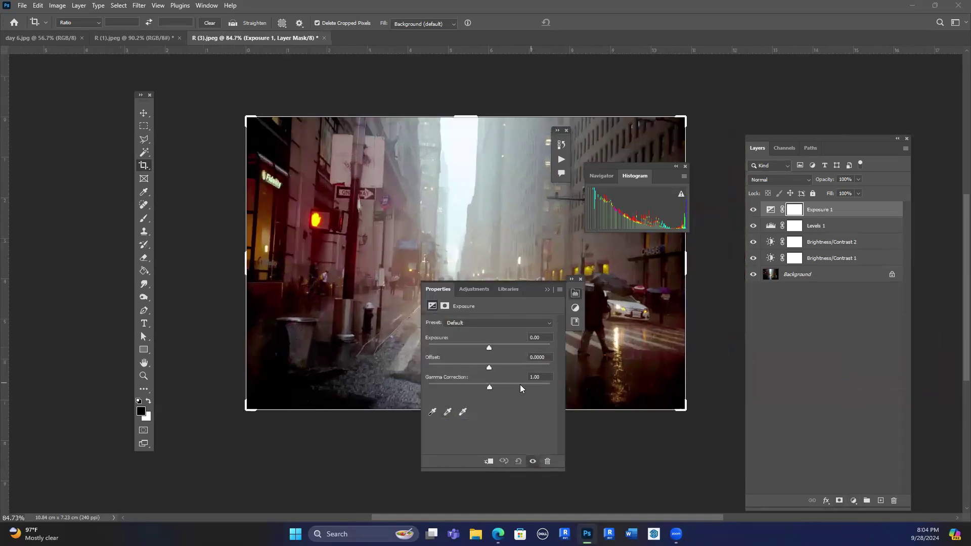
drag(489, 386, 480, 387)
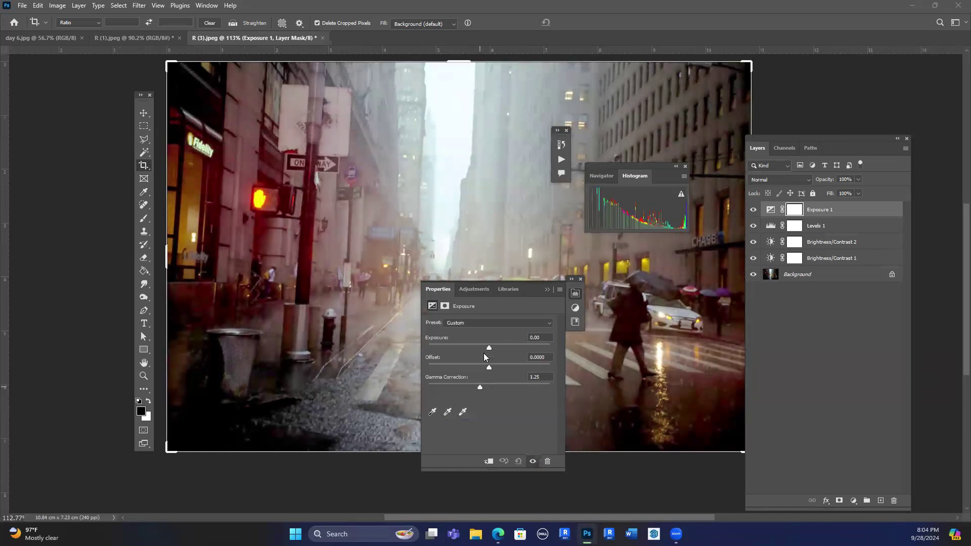
Try an exposure of -0.17 and an offset of +0.0167 on the Exposure layer, and reset both to 0.
drag(489, 347, 491, 368)
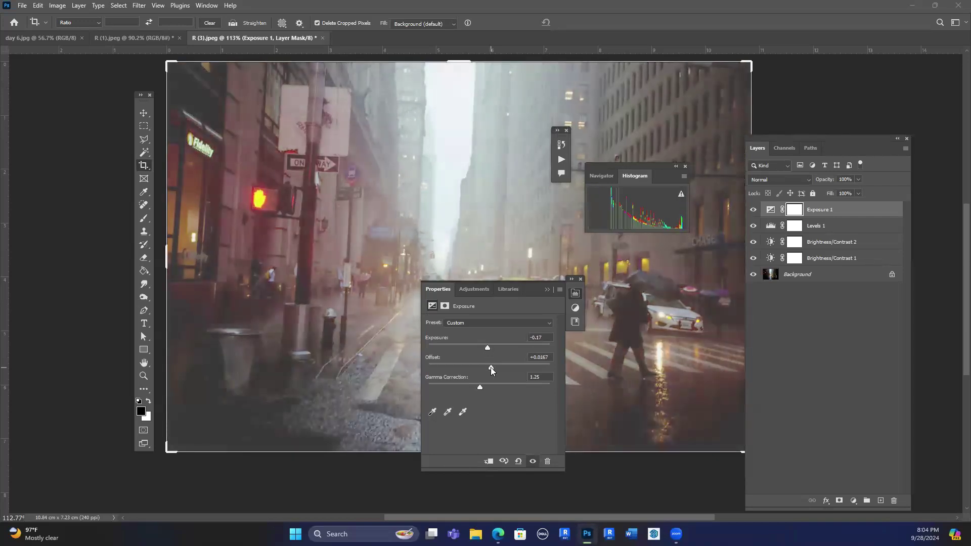
click(515, 356)
text(0)
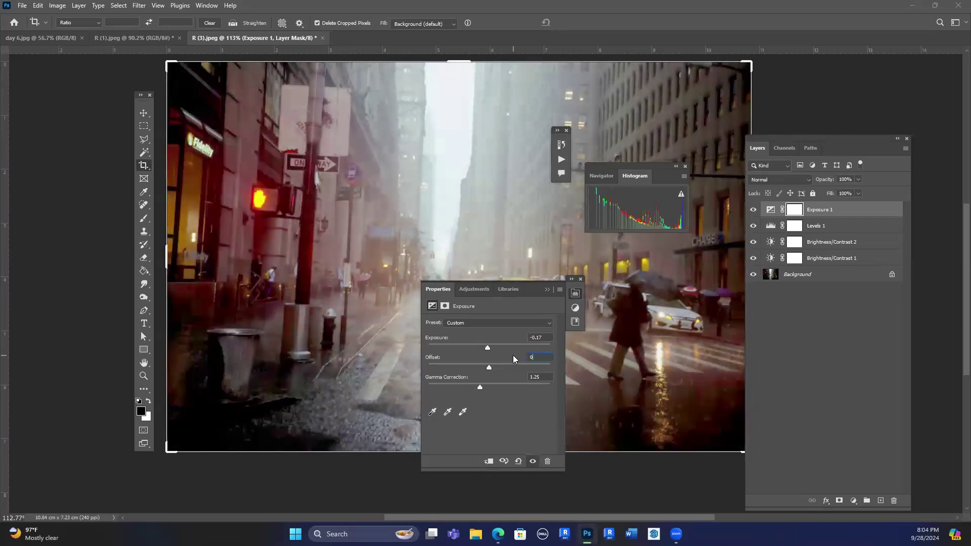
click(548, 335)
text(0)
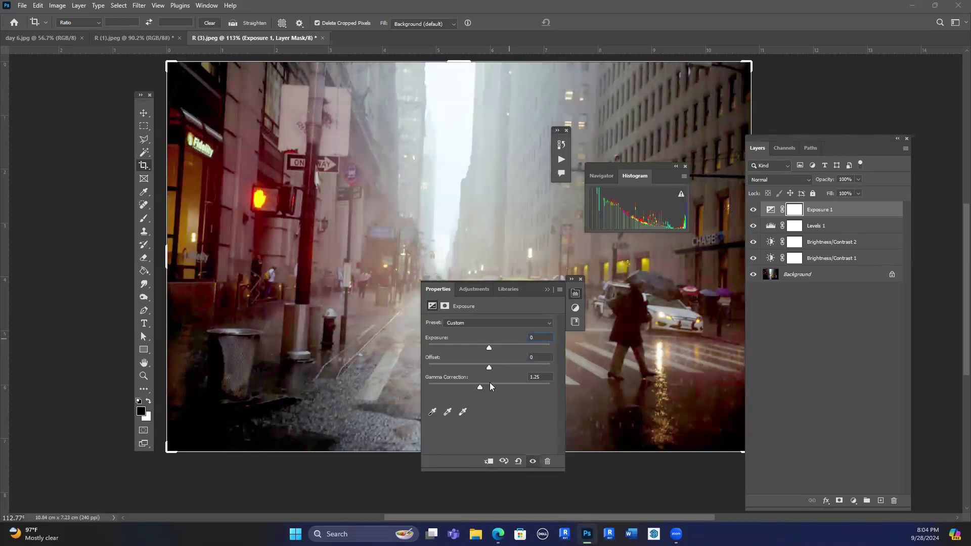
Reduce the Exposure layer's gamma correction to about 1.18 and collapse its properties to see the whole photo.
drag(481, 387, 483, 388)
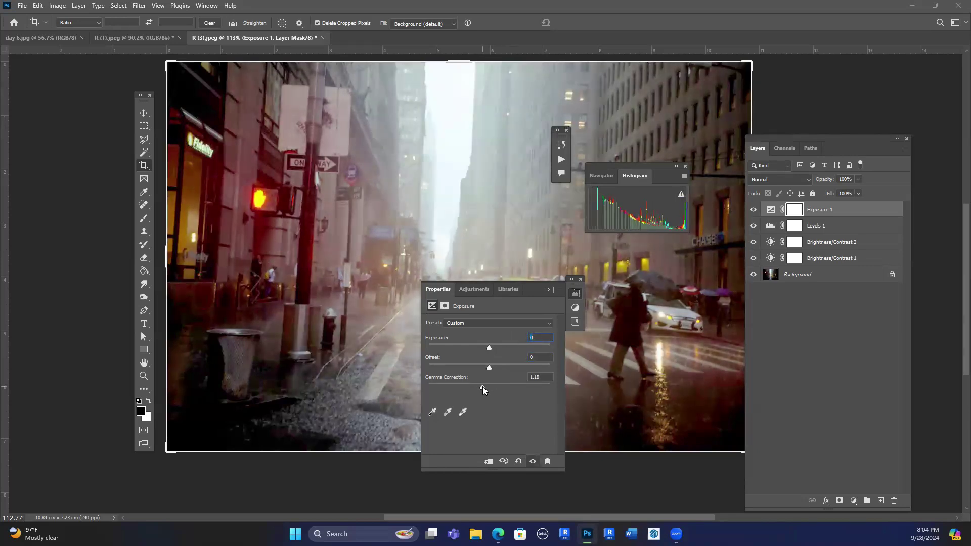
click(548, 290)
scroll(425, 313, down, 2)
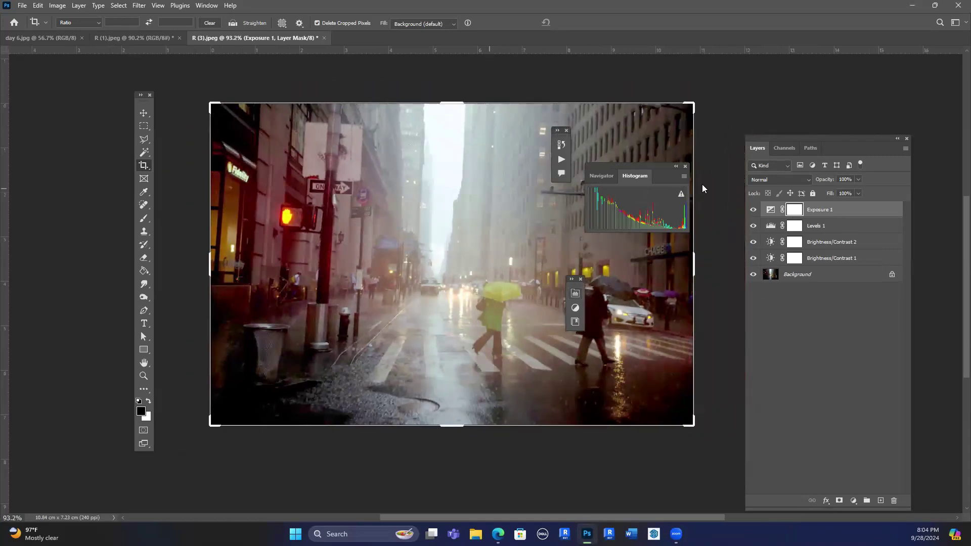
Toggle the visibility of the Exposure layer and the adjustment layers below it to compare their contributions.
click(753, 211)
click(753, 211)
click(753, 226)
click(752, 226)
click(752, 226)
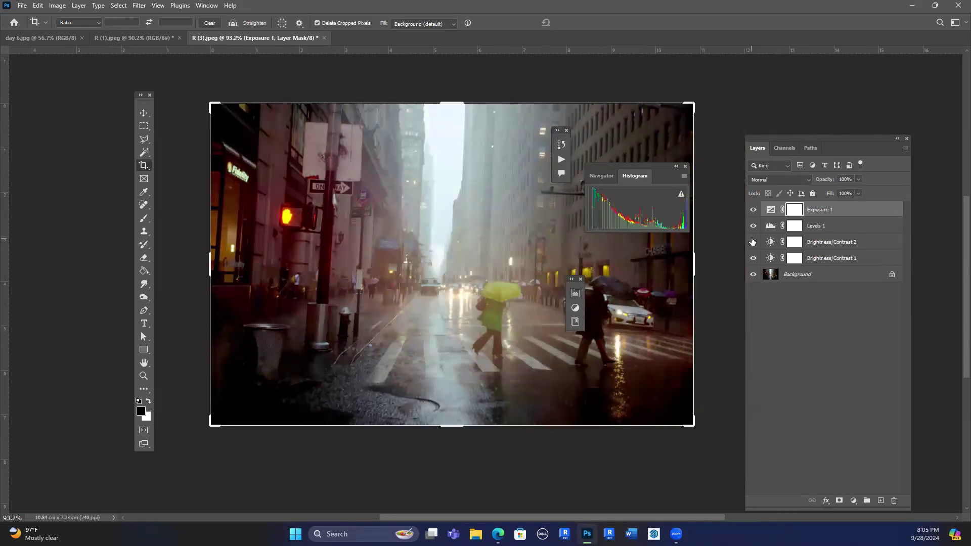
click(753, 227)
Group the Exposure, Levels and both Brightness/Contrast layers, and hide the group to compare with the original photo.
click(832, 259)
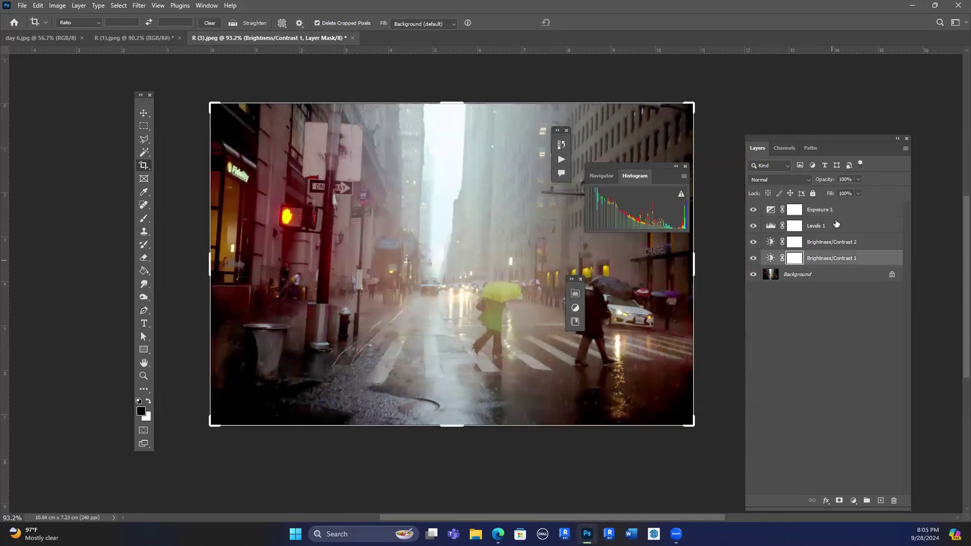
shift+click(839, 211)
click(867, 501)
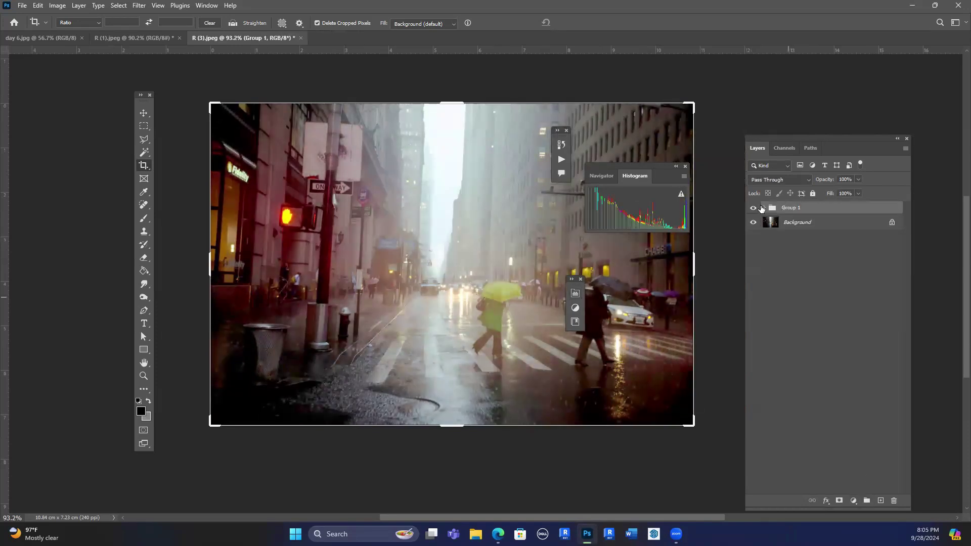
click(755, 208)
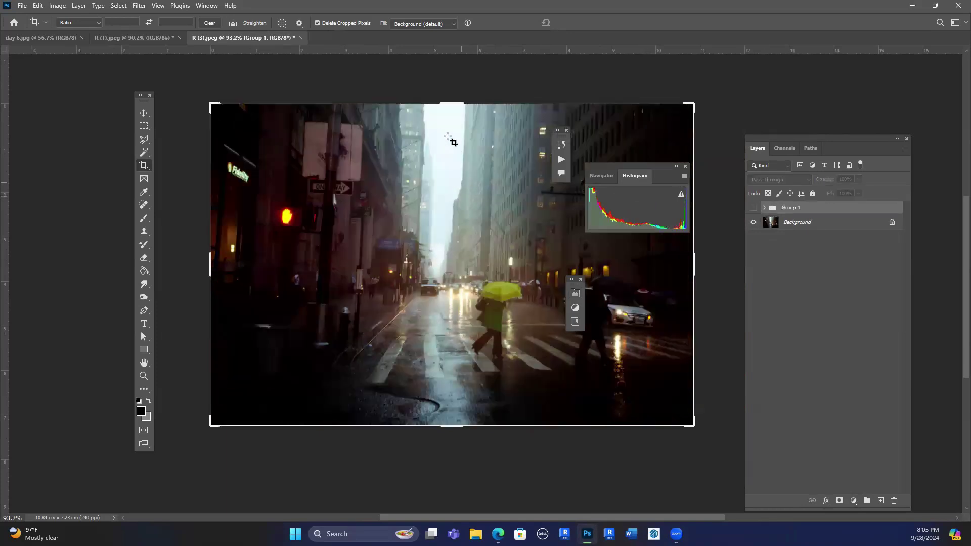
Show Group 1 again and expand it to reveal its adjustment layers.
scroll(436, 200, up, 2)
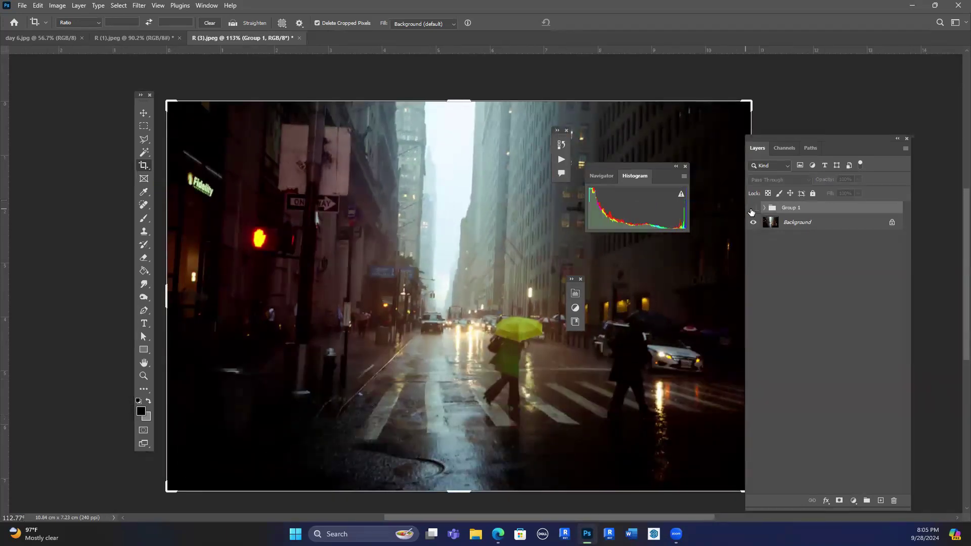
click(753, 208)
click(764, 208)
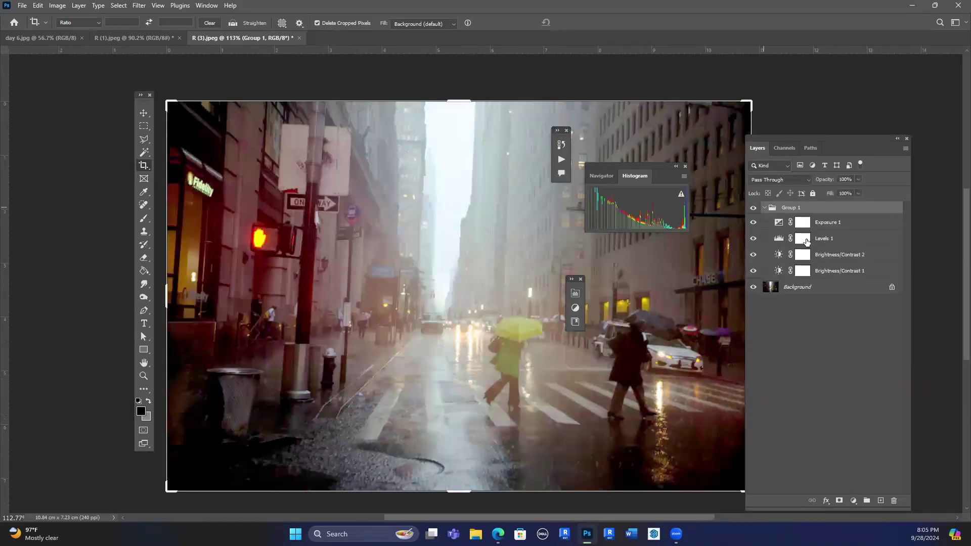
Paint black with a soft brush of size 175 over the bright sky and street centre on the Brightness/Contrast 1 mask.
click(803, 272)
scroll(424, 267, down, 2)
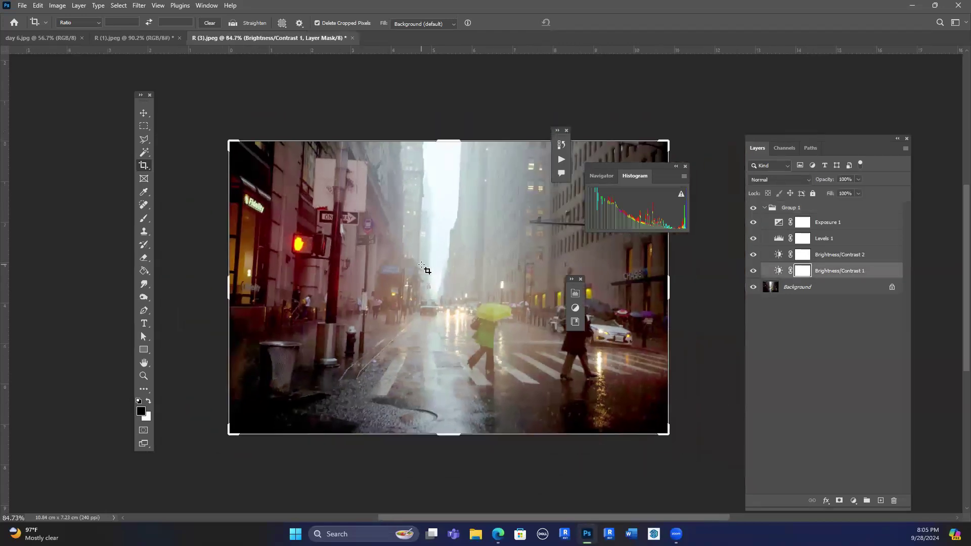
key(b)
key(bracketright)
key(bracketright)
key(bracketright)
key(bracketright)
key(bracketright)
key(bracketright)
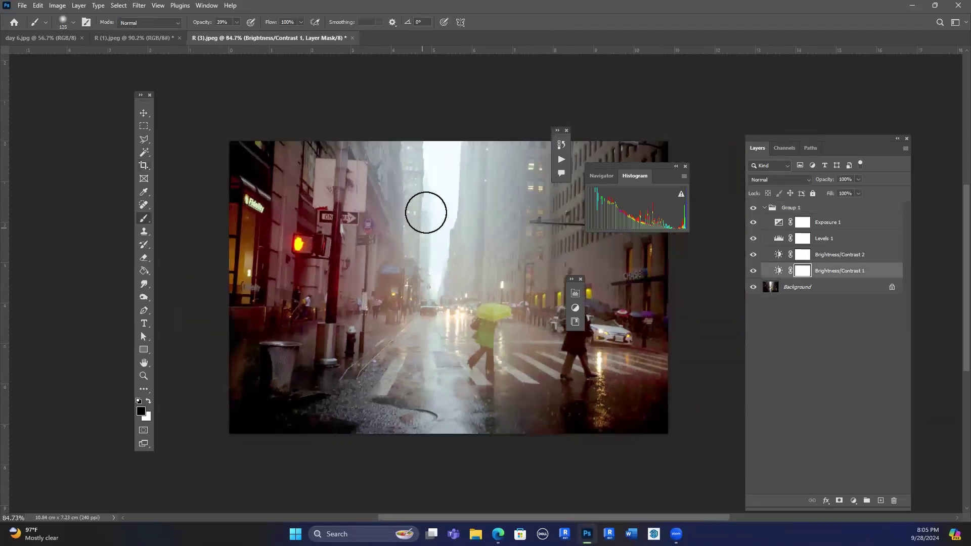
mouse_move(448, 196)
mouse_down()
mouse_move(433, 217)
mouse_move(438, 173)
mouse_move(430, 245)
mouse_move(456, 171)
mouse_move(446, 240)
mouse_move(399, 147)
mouse_move(435, 272)
mouse_move(450, 186)
mouse_up()
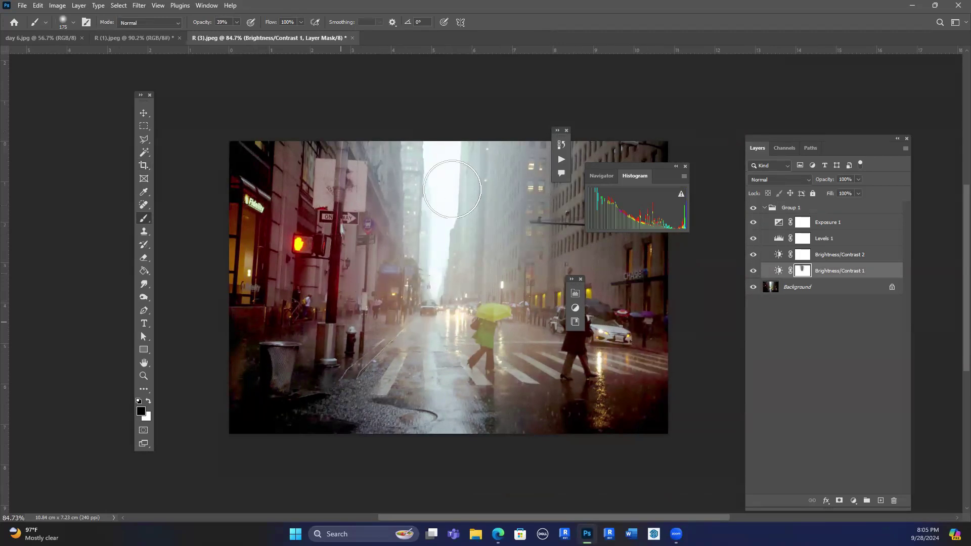
Brush black over the bright sky, street and nearby buildings on the Brightness/Contrast 2, Levels 1 and Exposure 1 masks.
click(801, 256)
mouse_move(435, 188)
mouse_down()
mouse_move(456, 191)
mouse_move(434, 290)
mouse_move(500, 161)
mouse_move(446, 308)
mouse_move(389, 176)
mouse_move(387, 260)
mouse_move(482, 321)
mouse_up()
click(802, 239)
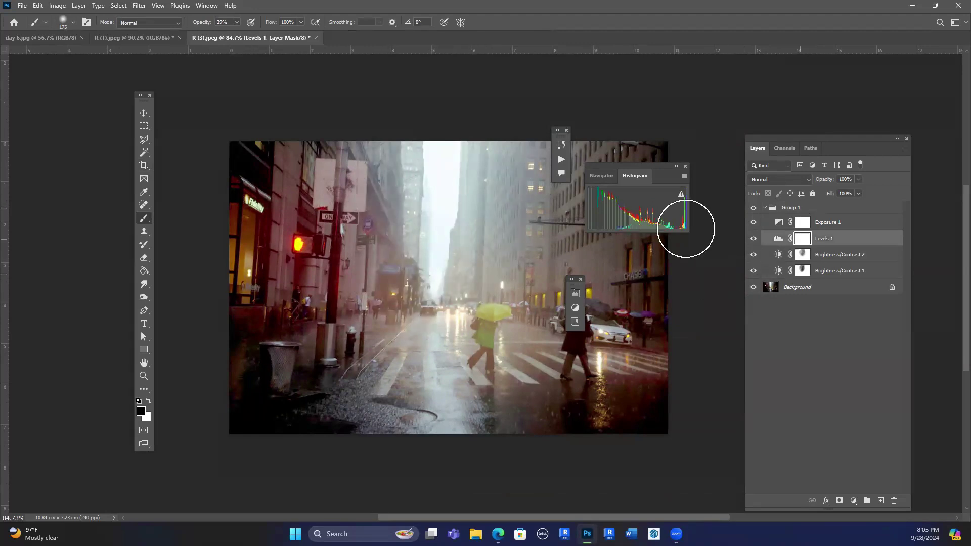
mouse_move(466, 215)
mouse_down()
mouse_move(425, 156)
mouse_move(465, 224)
mouse_move(347, 184)
mouse_move(507, 336)
mouse_move(492, 173)
mouse_move(543, 225)
mouse_move(514, 158)
mouse_up()
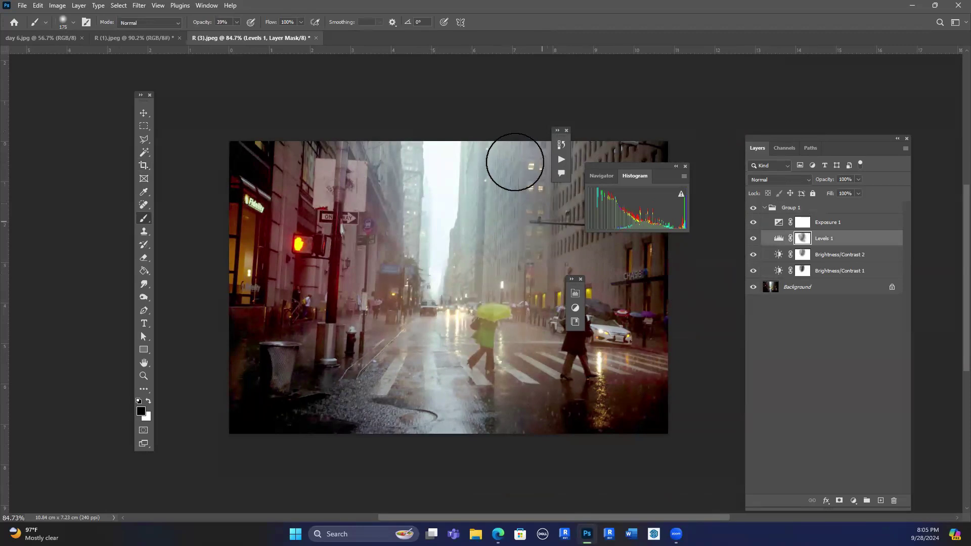
right_click(481, 220)
key(Escape)
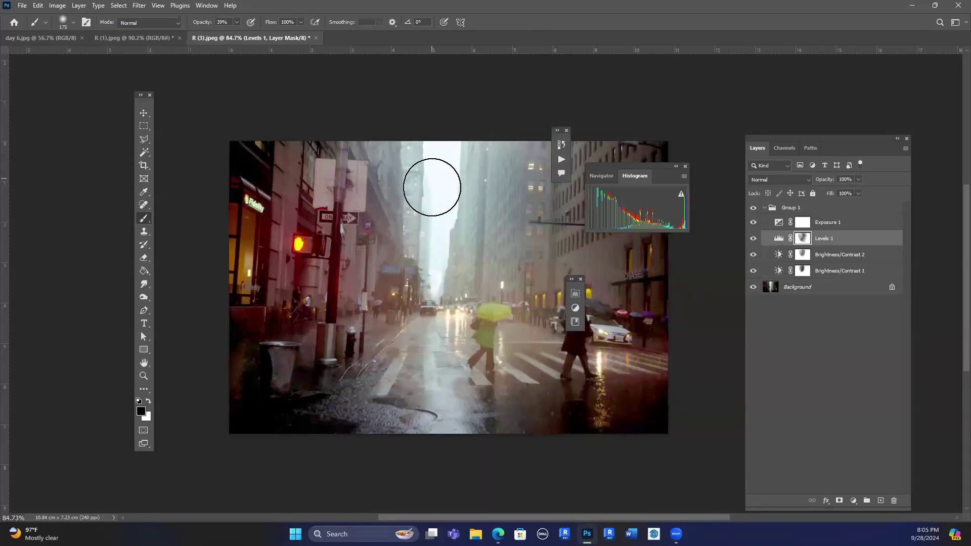
click(801, 224)
mouse_move(440, 361)
mouse_down()
mouse_move(477, 329)
mouse_move(492, 347)
mouse_move(577, 164)
mouse_move(386, 267)
mouse_up()
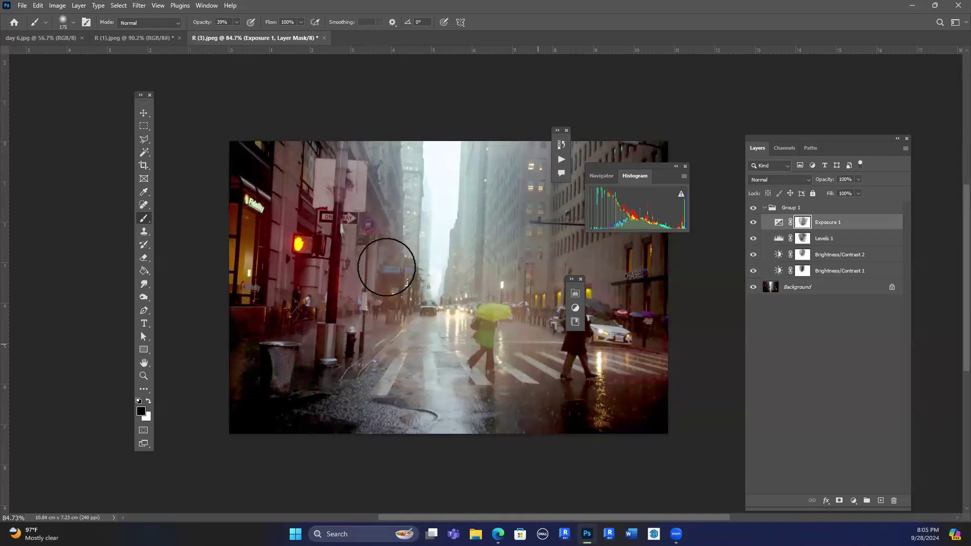
Compare the photo with and without Group 1, and try the group's opacity, leaving it at 100%.
click(753, 208)
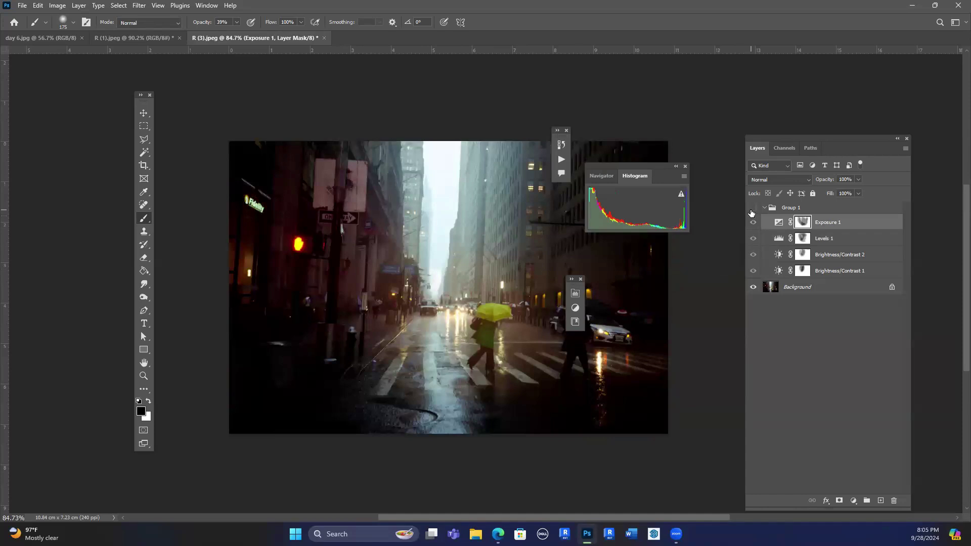
click(753, 209)
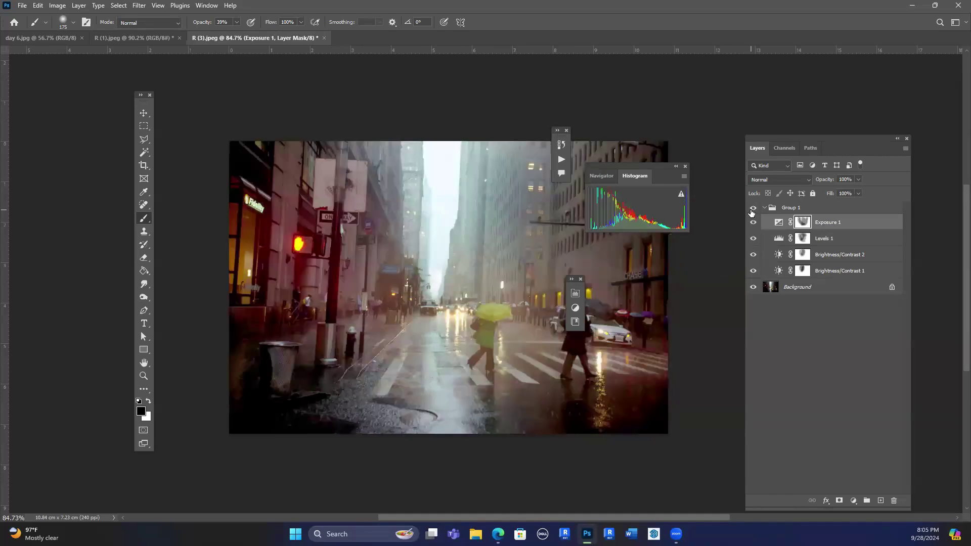
drag(804, 205, 851, 204)
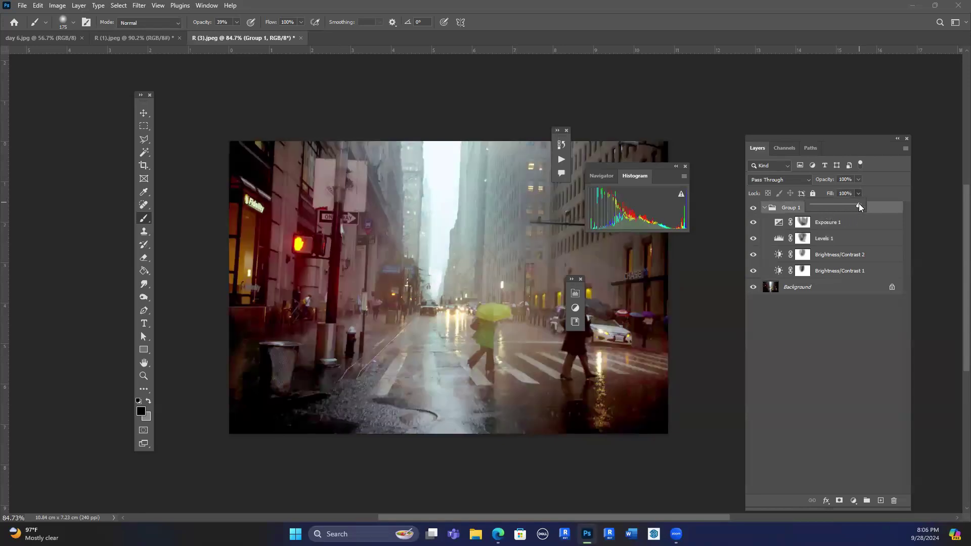
click(827, 332)
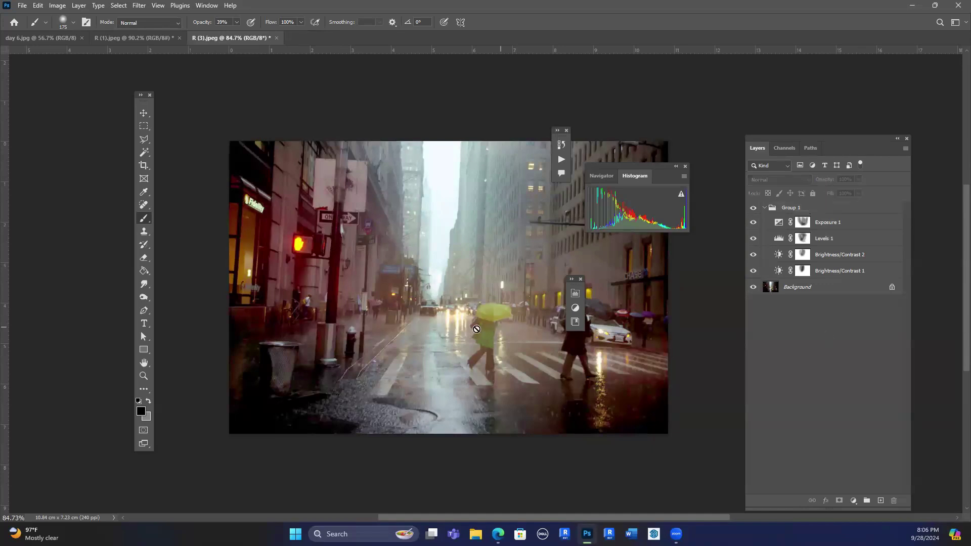
Inspect the corrected photo up close and toggle Group 1's visibility to compare the image and histogram with the original.
scroll(531, 369, up, 4)
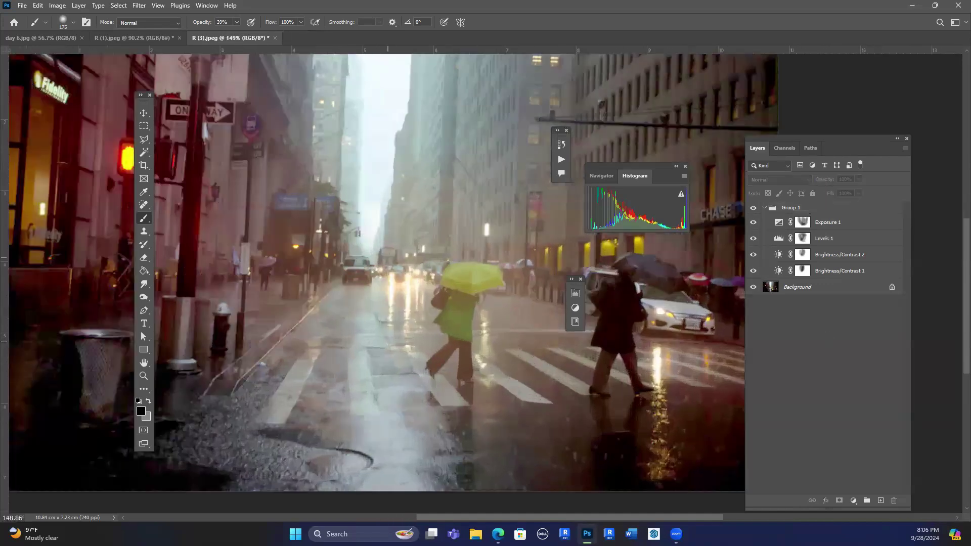
scroll(386, 271, down, 4)
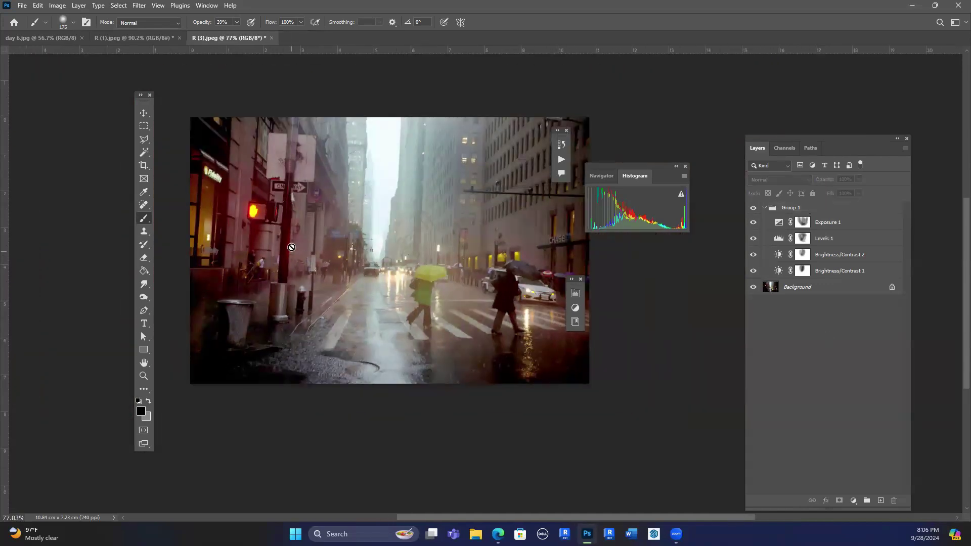
click(755, 208)
click(756, 209)
click(757, 209)
click(757, 209)
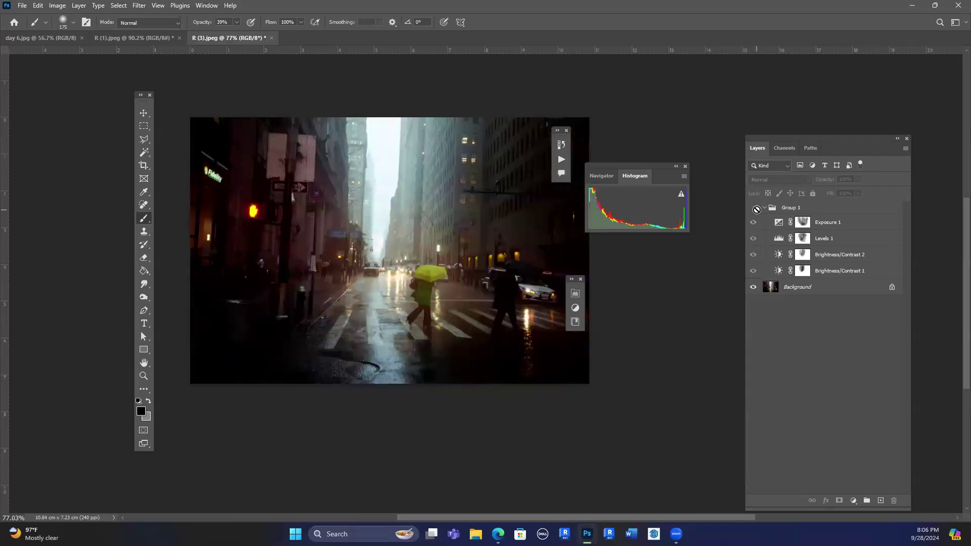
click(757, 209)
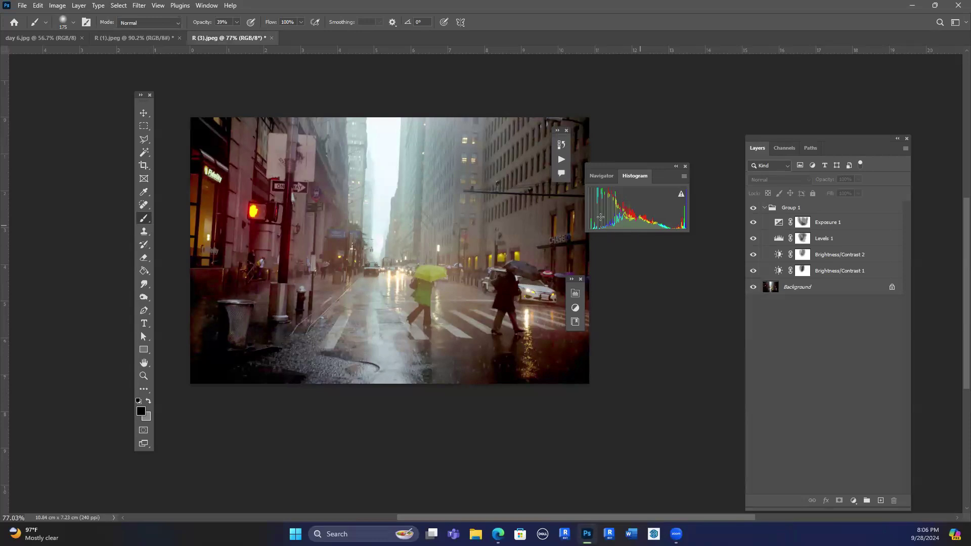
scroll(602, 229, up, 1)
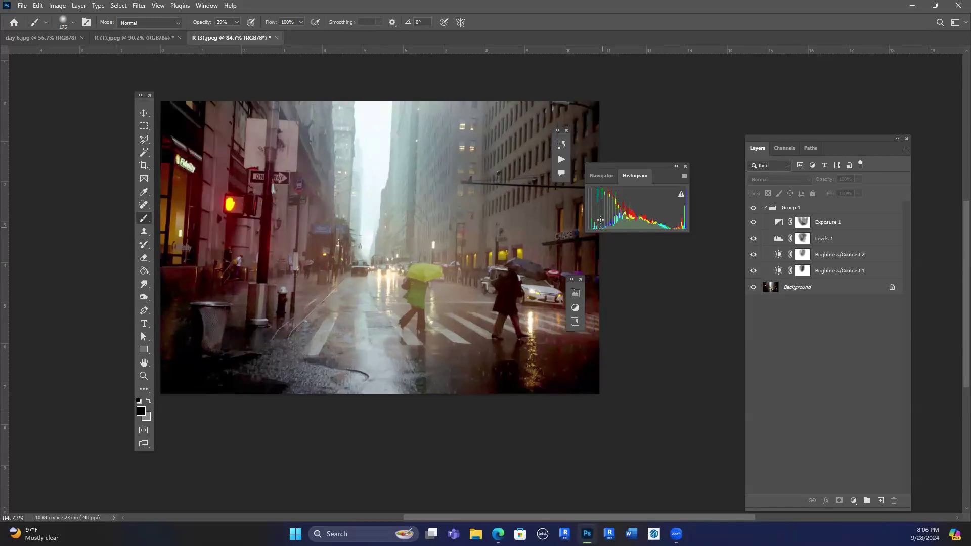
scroll(600, 221, up, 3)
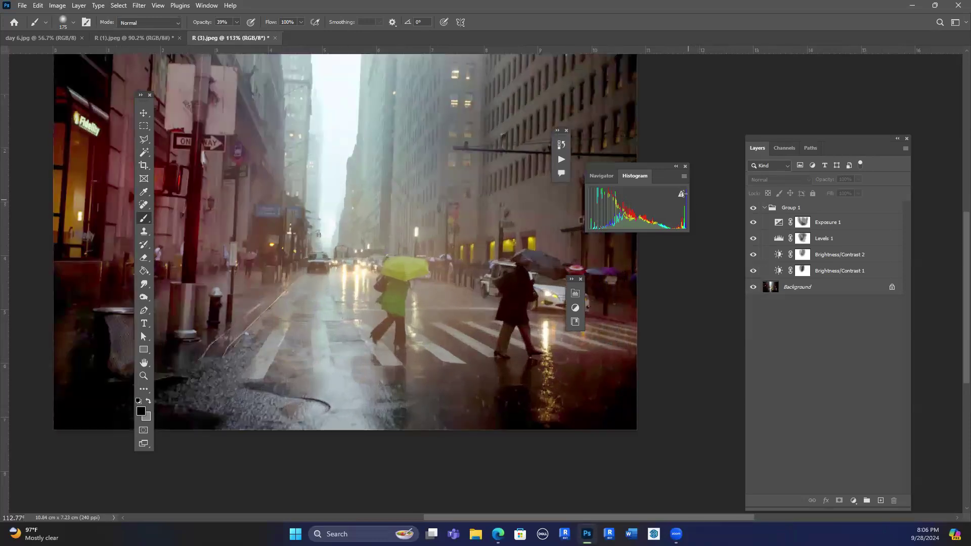
click(754, 209)
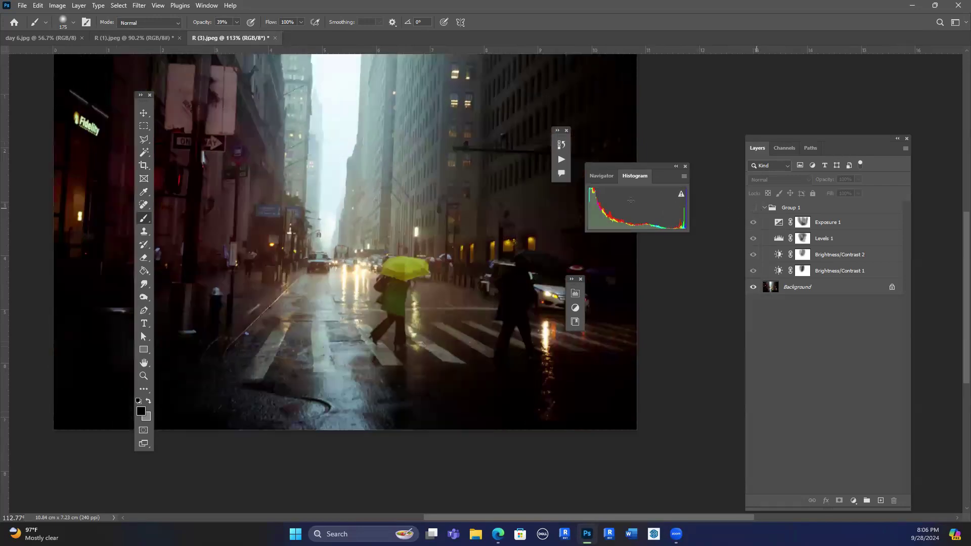
click(754, 209)
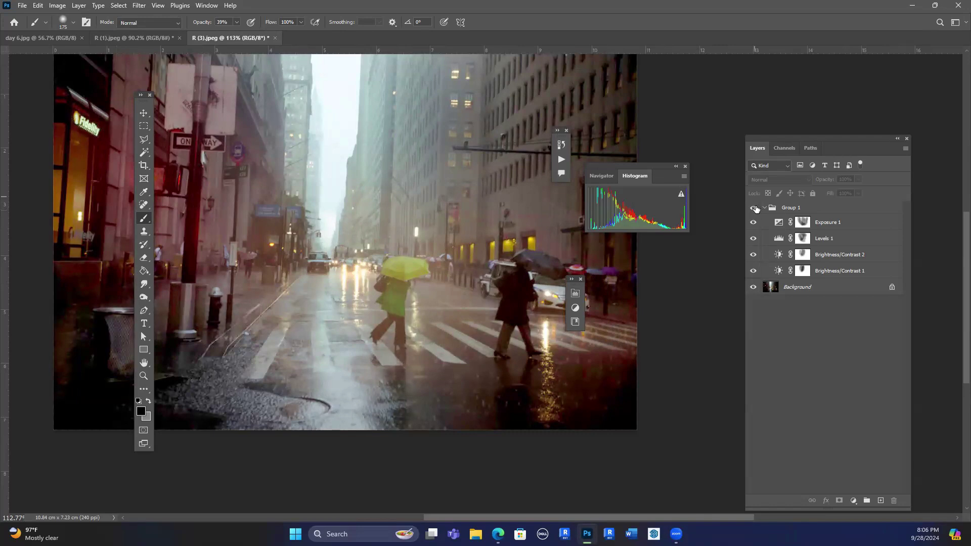
Add a Curves adjustment layer above Exposure 1 and pull the upper midtones of the RGB curve down.
click(828, 222)
click(853, 501)
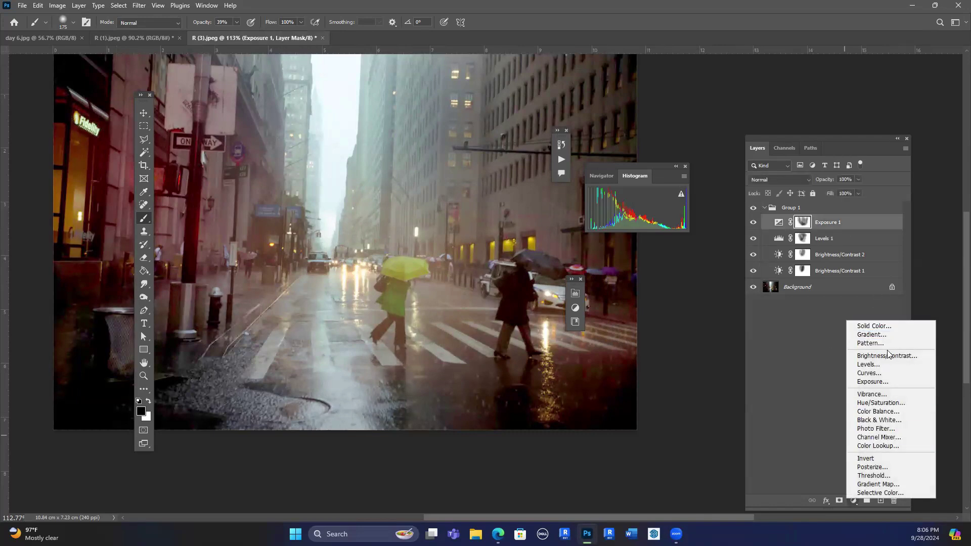
click(877, 374)
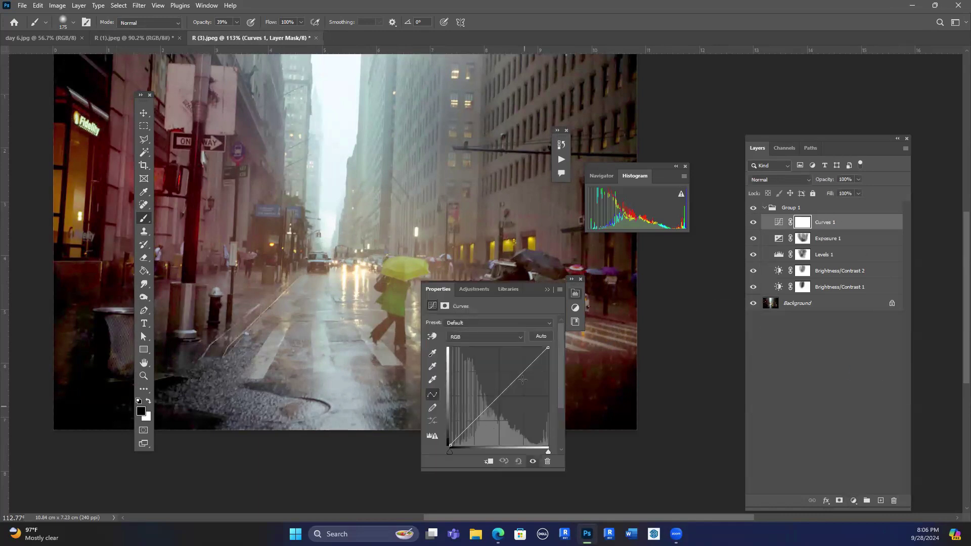
drag(509, 385, 509, 397)
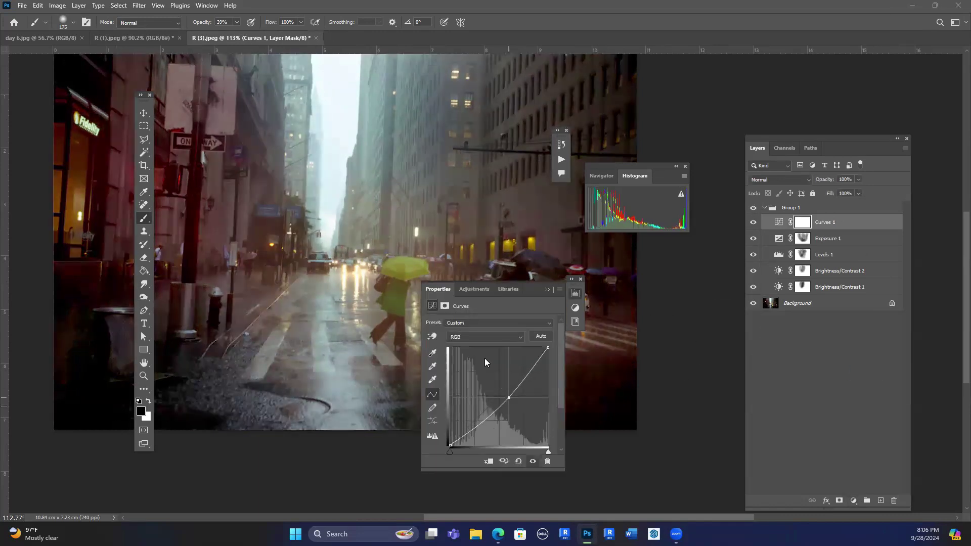
Add a lower RGB curve point, adjust both points until the curve is nearly straight, and collapse the properties.
alt+scroll(310, 253, down, 2)
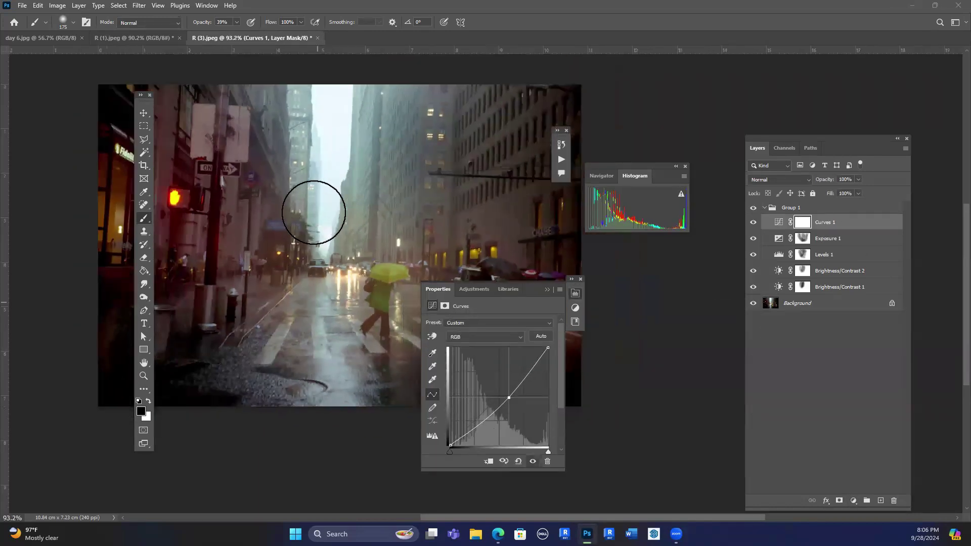
mouse_move(488, 415)
mouse_down()
mouse_move(496, 416)
mouse_move(480, 409)
mouse_up()
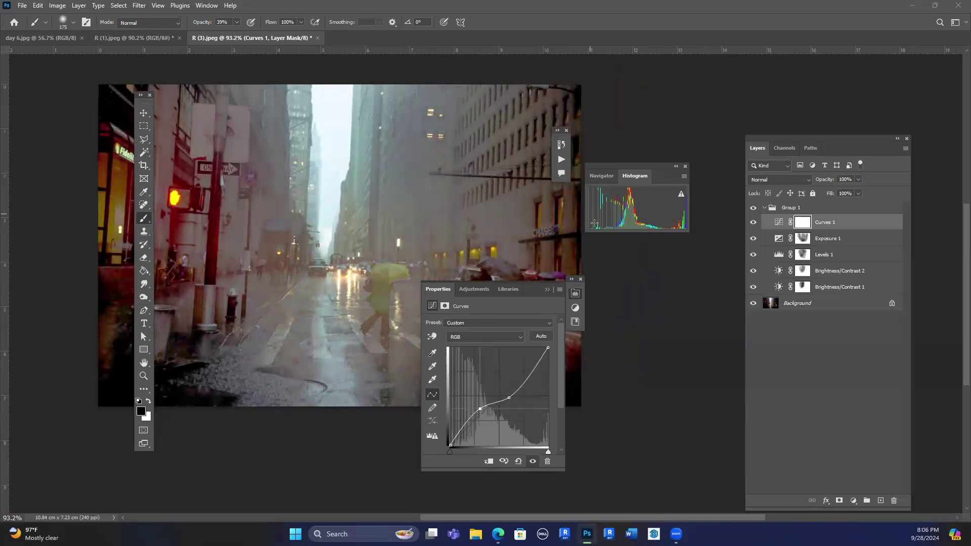
drag(479, 409, 494, 419)
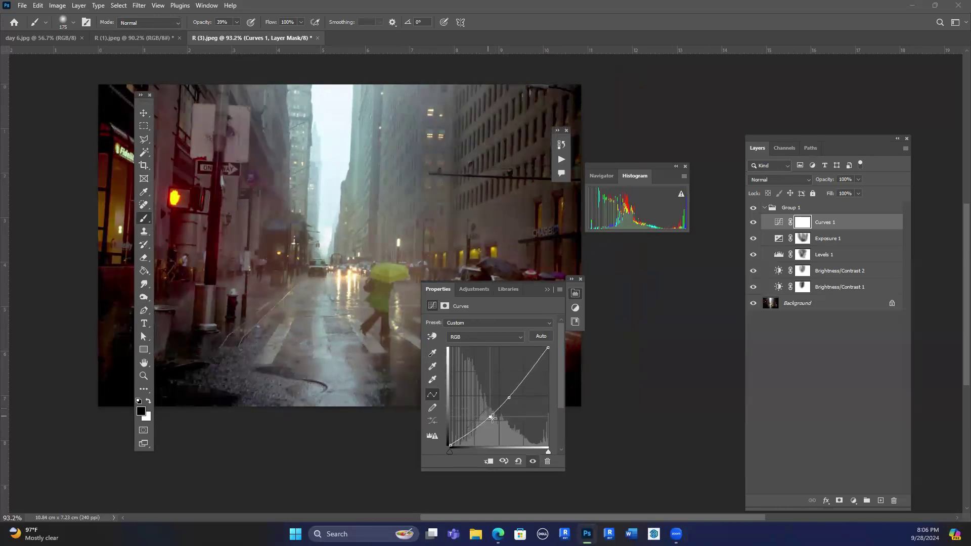
drag(495, 419, 506, 393)
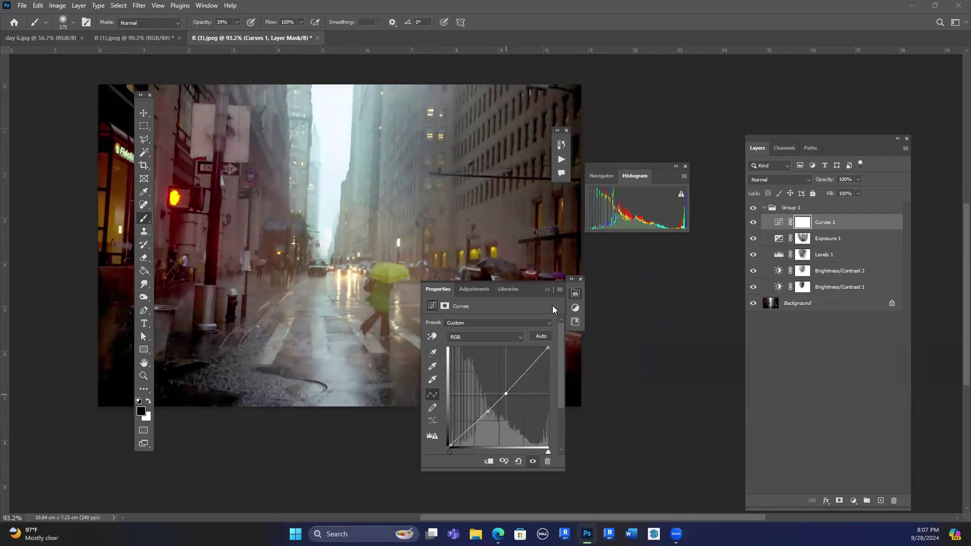
click(549, 289)
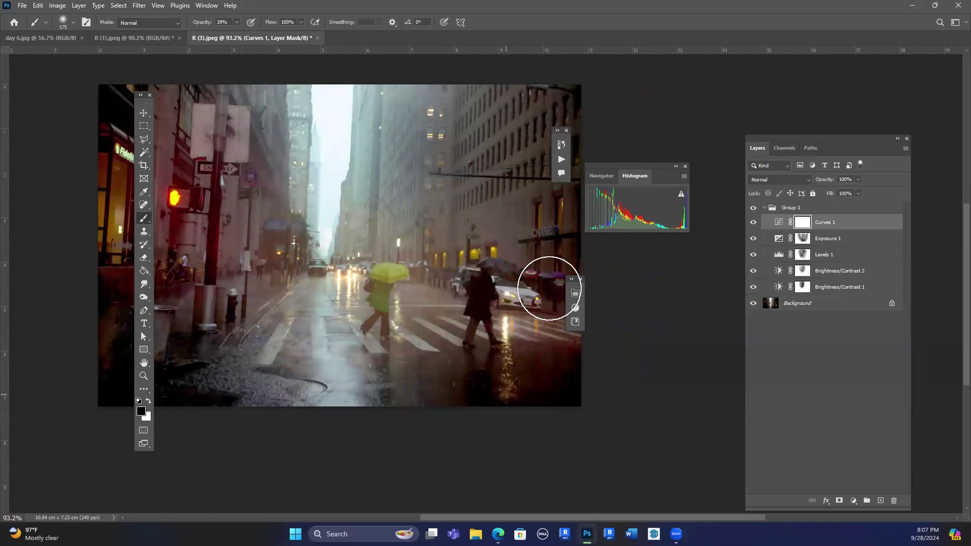
Toggle the visibility of the Curves layer to compare its effect on the whole photo.
click(753, 224)
click(753, 224)
click(753, 223)
click(753, 223)
key(ctrl+minus)
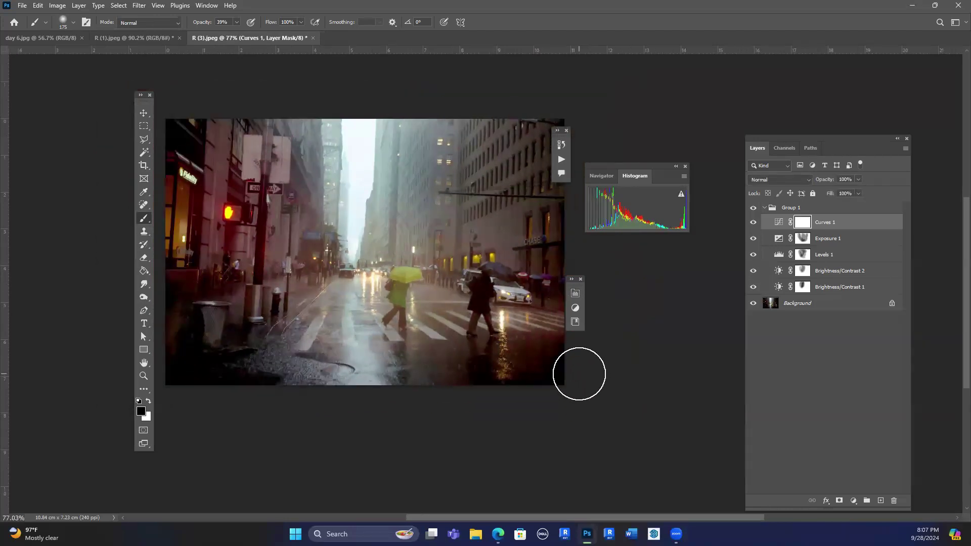
Collapse Group 1, with the Layers panel moved closer to the photo, and select the Background layer.
click(765, 208)
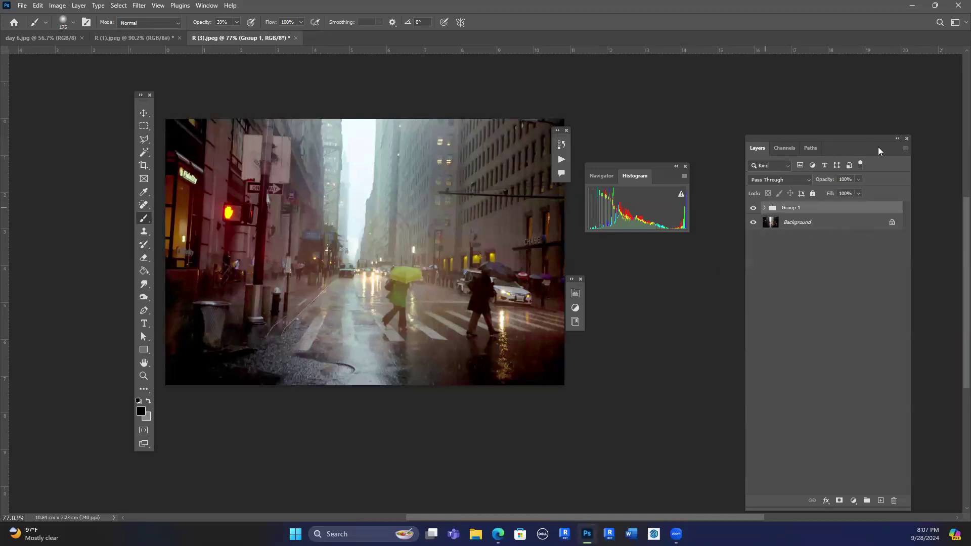
drag(835, 145, 723, 145)
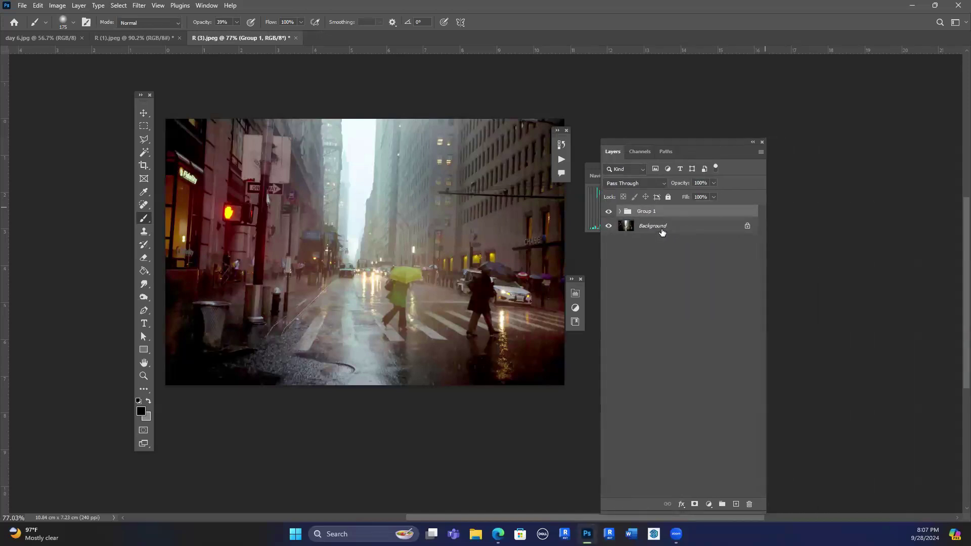
click(78, 6)
mouse_move(66, 7)
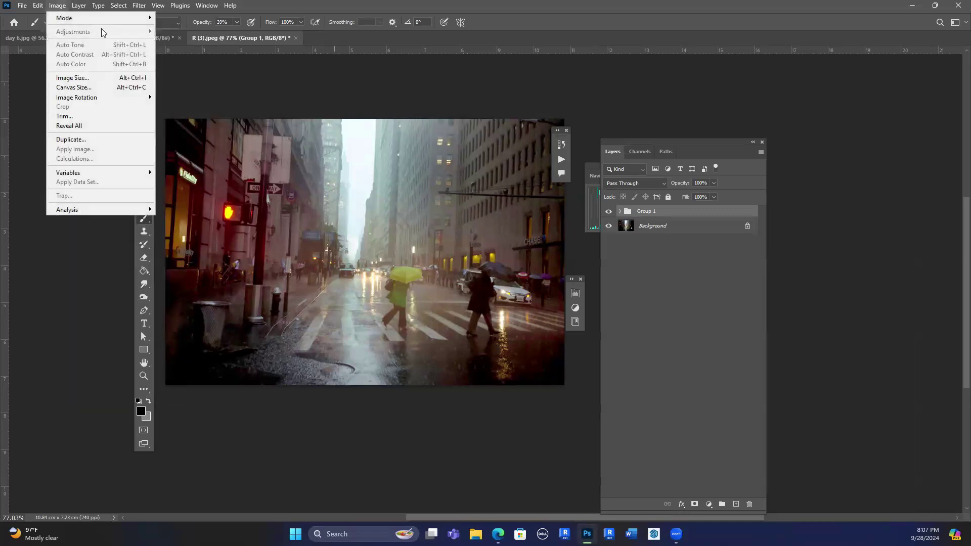
click(669, 285)
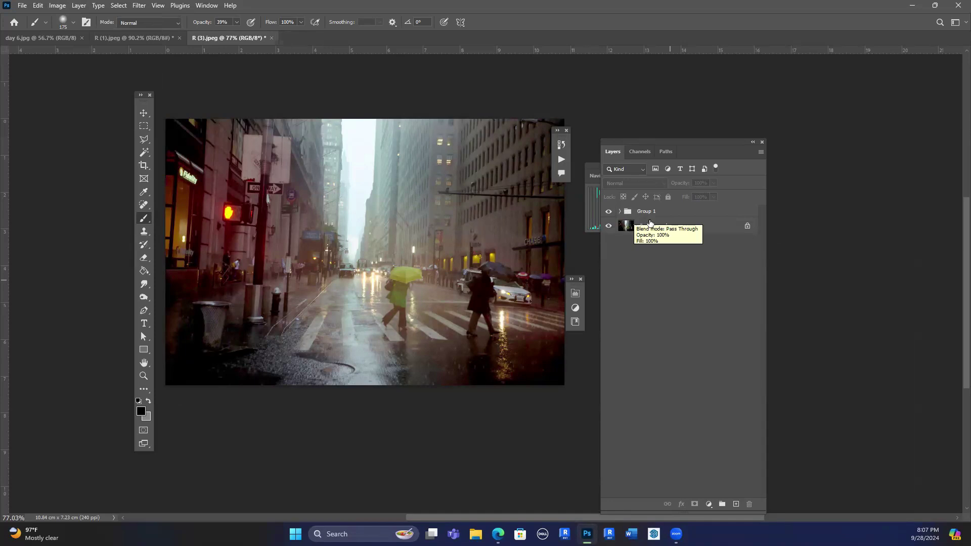
click(629, 227)
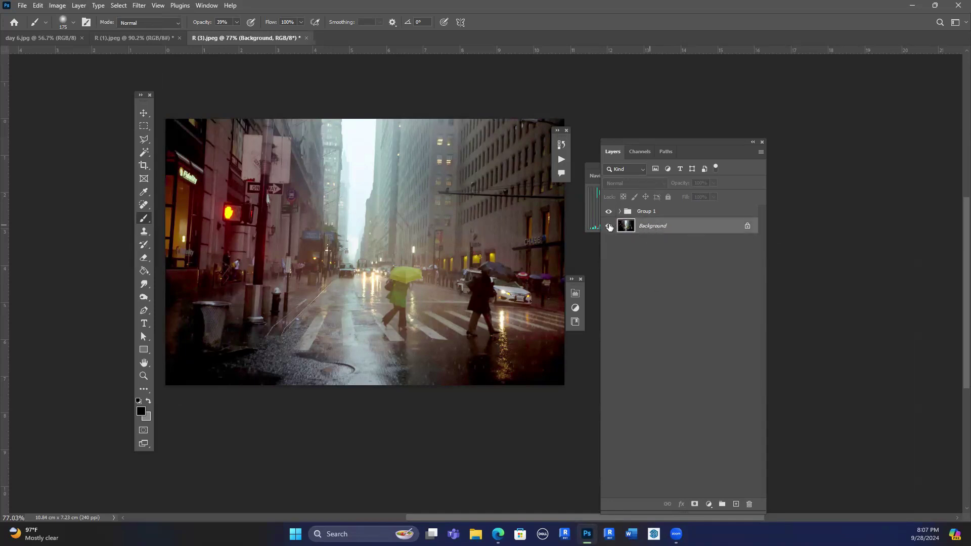
Toggle the visibility of the Background layer and Group 1 and inspect the corrected street photo up close.
click(609, 226)
click(609, 226)
scroll(323, 297, up, 1)
scroll(325, 294, up, 10)
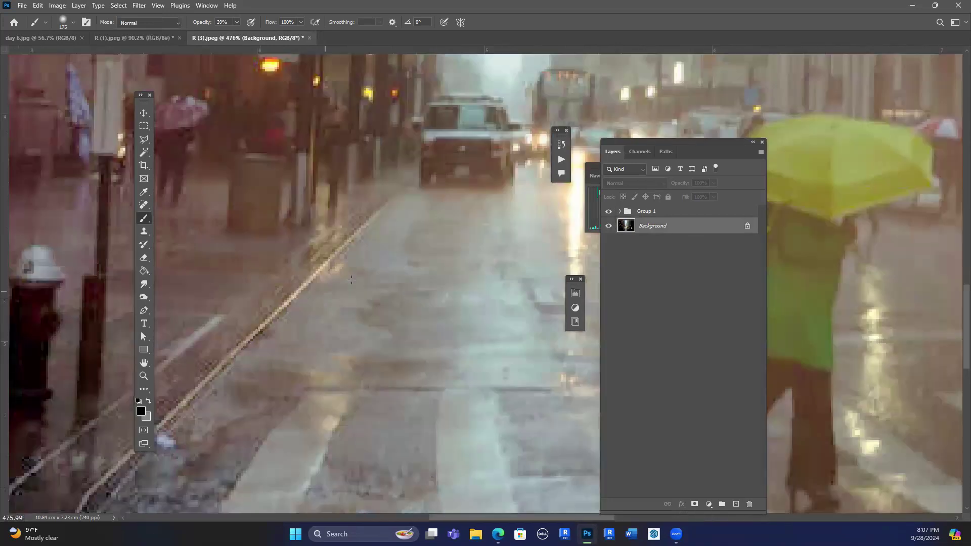
scroll(368, 270, up, 6)
scroll(506, 228, down, 12)
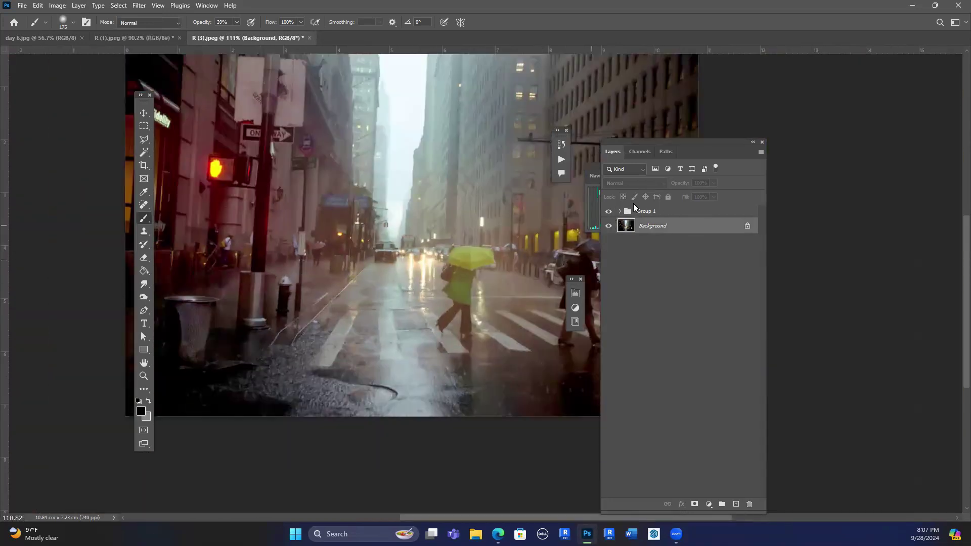
click(659, 212)
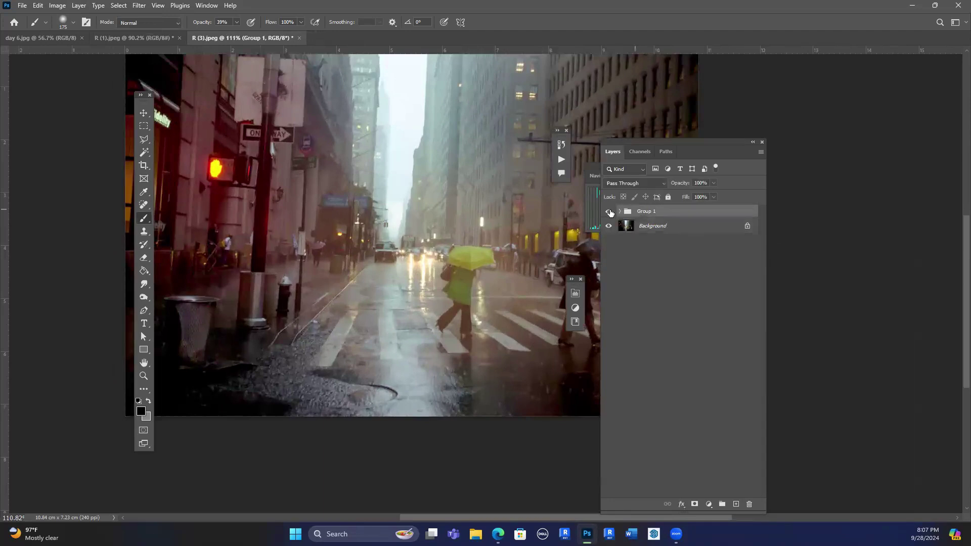
click(610, 212)
click(610, 212)
Close the R (3).jpeg and day 6.jpg documents, and move the Layers panel clear of the histogram.
click(299, 38)
click(479, 197)
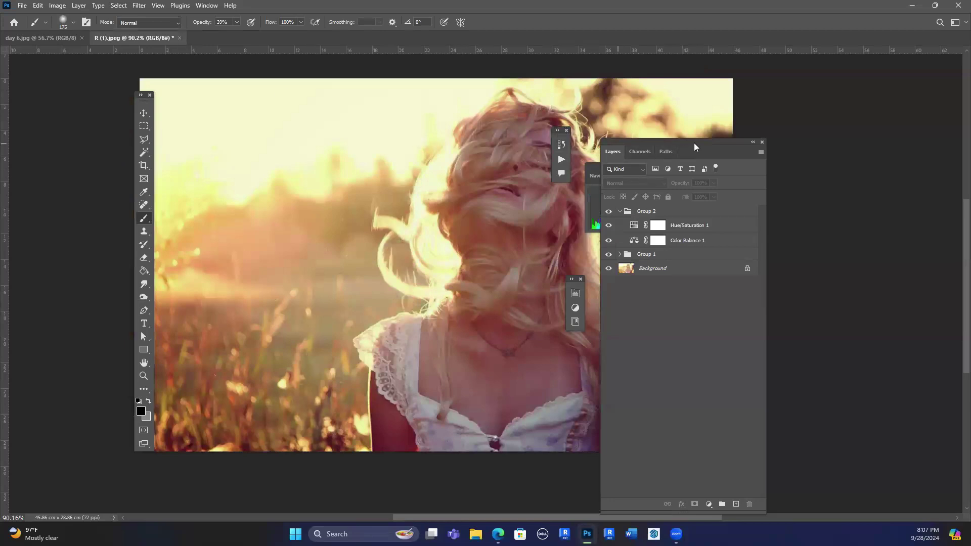
drag(694, 147, 772, 154)
click(82, 38)
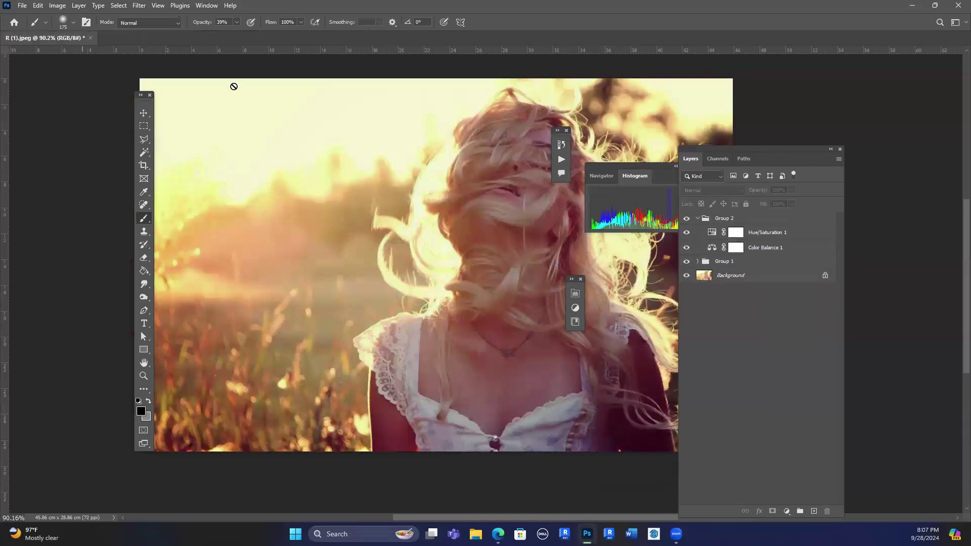
Try the Posterize adjustment with 4 levels on the Background layer of the portrait photo.
click(63, 6)
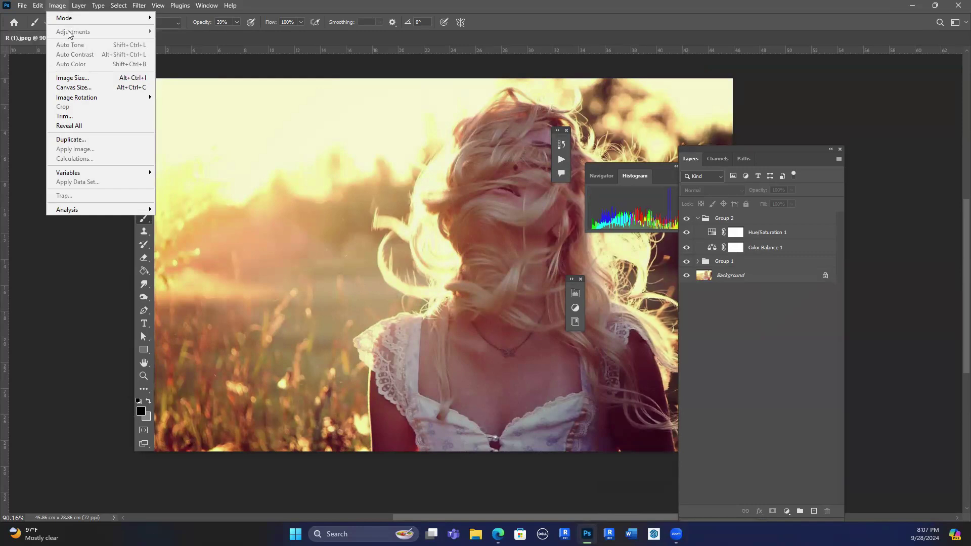
click(57, 5)
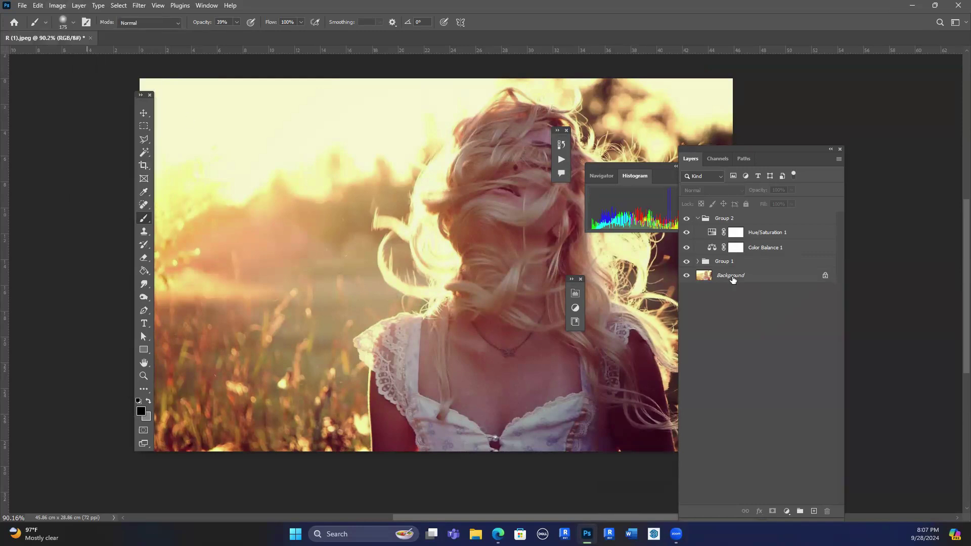
click(57, 6)
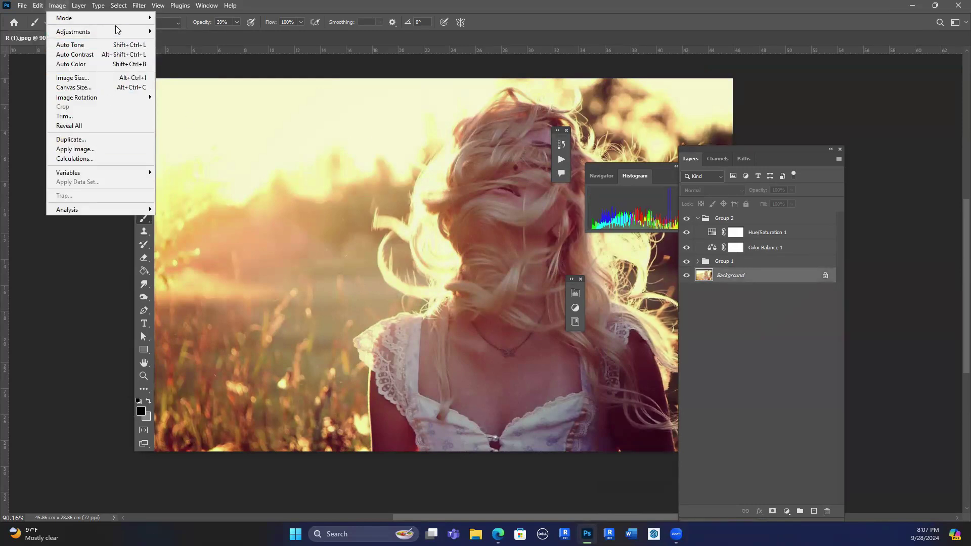
mouse_move(116, 30)
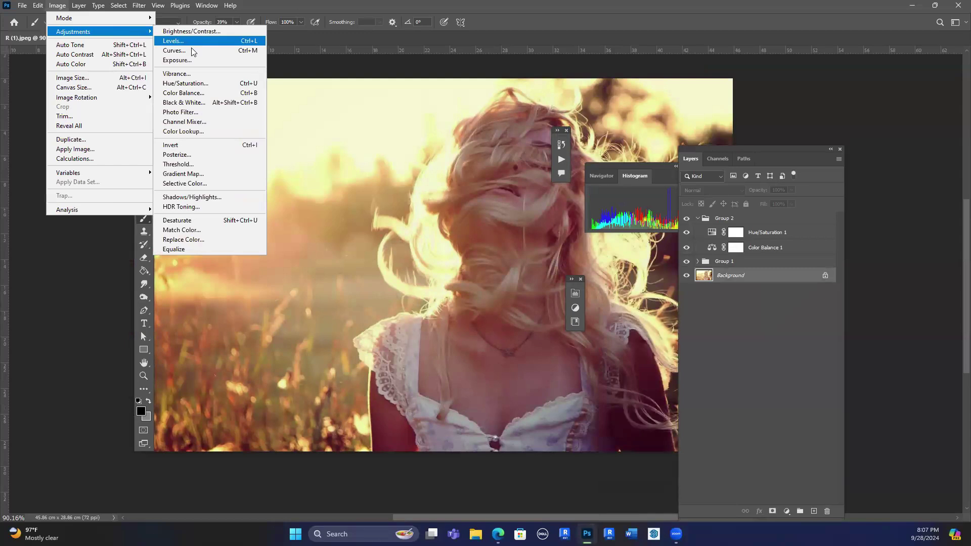
click(204, 159)
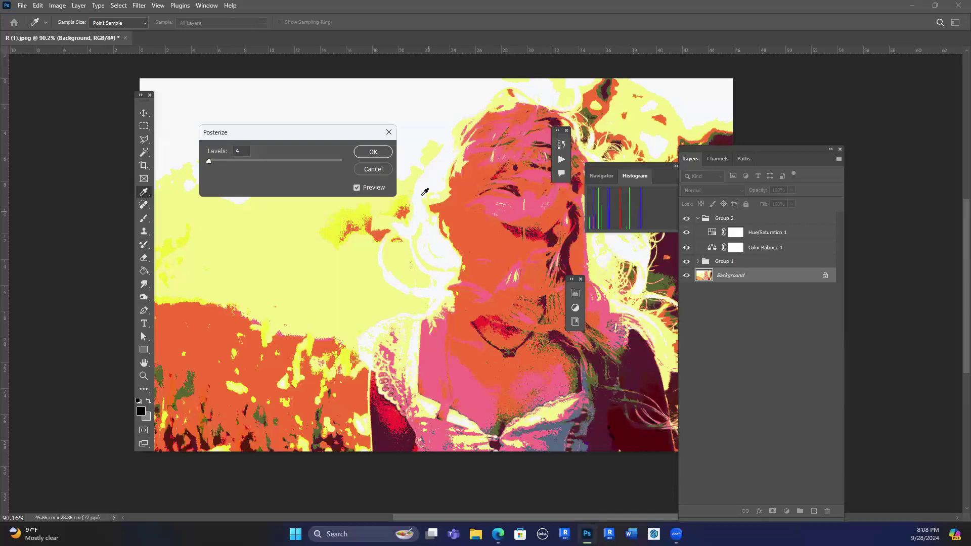
click(374, 170)
key(b)
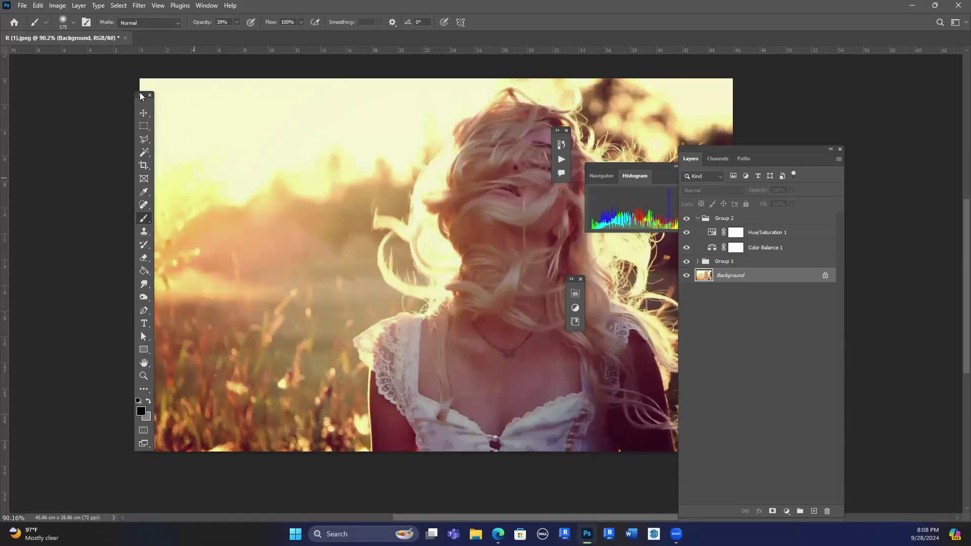
Try a Gradient Map adjustment on the Background layer, using a light blue preset from the Blues set.
click(58, 5)
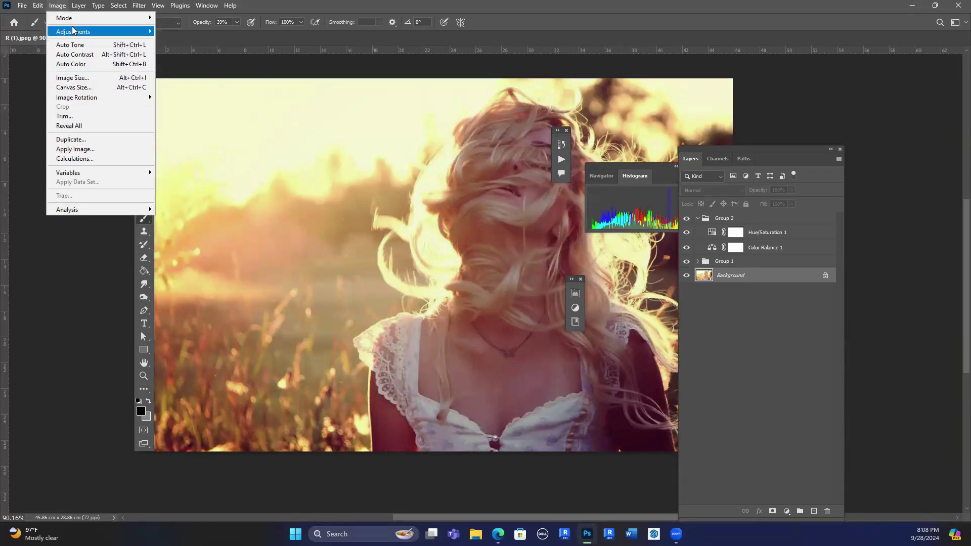
mouse_move(74, 32)
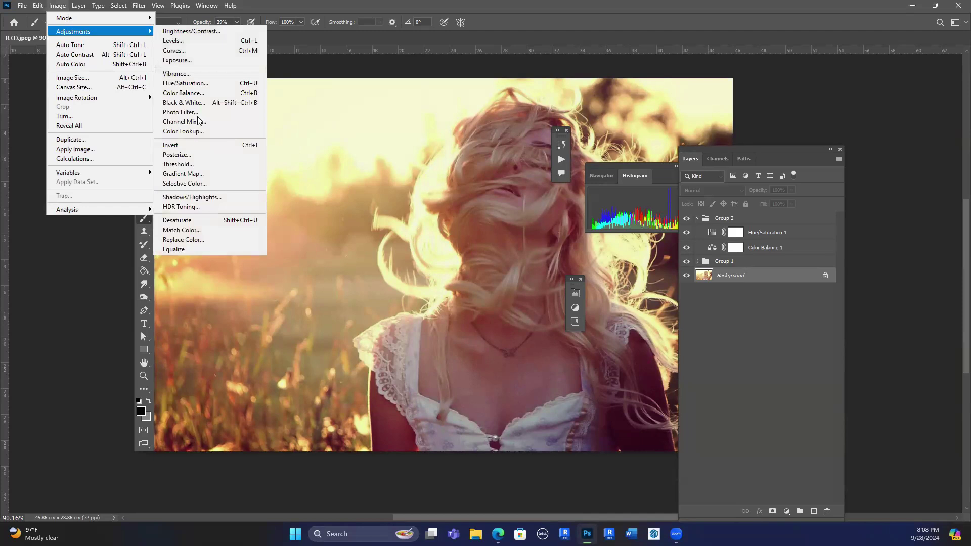
click(201, 174)
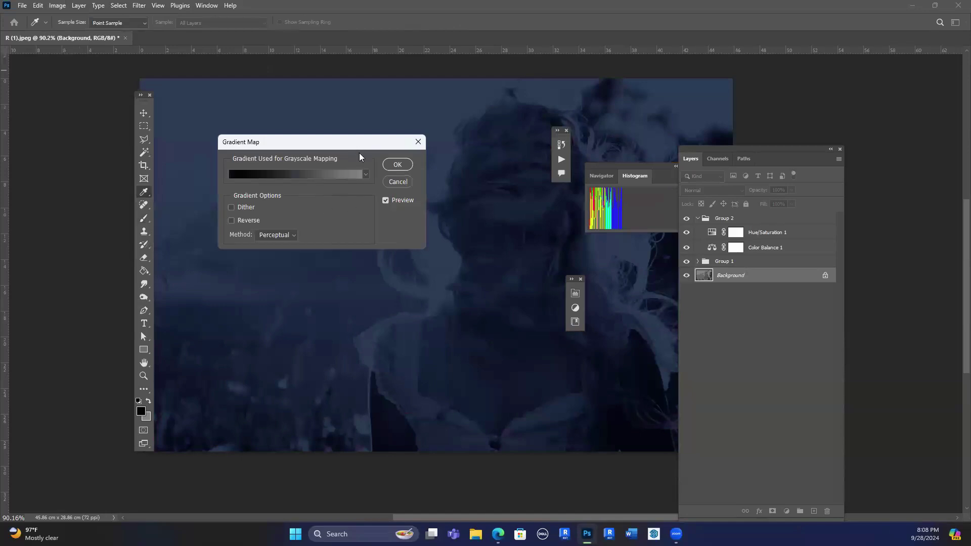
drag(360, 157, 417, 181)
click(423, 199)
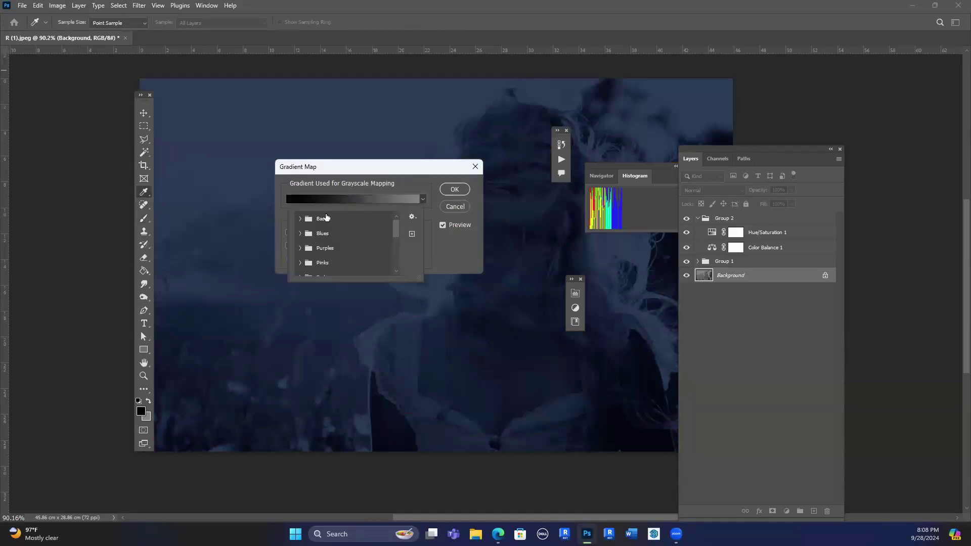
click(300, 232)
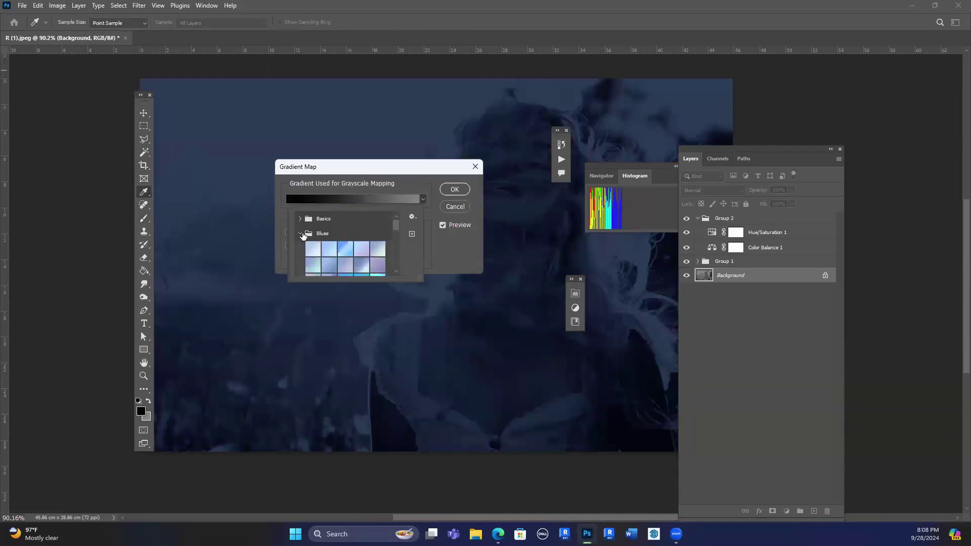
click(329, 248)
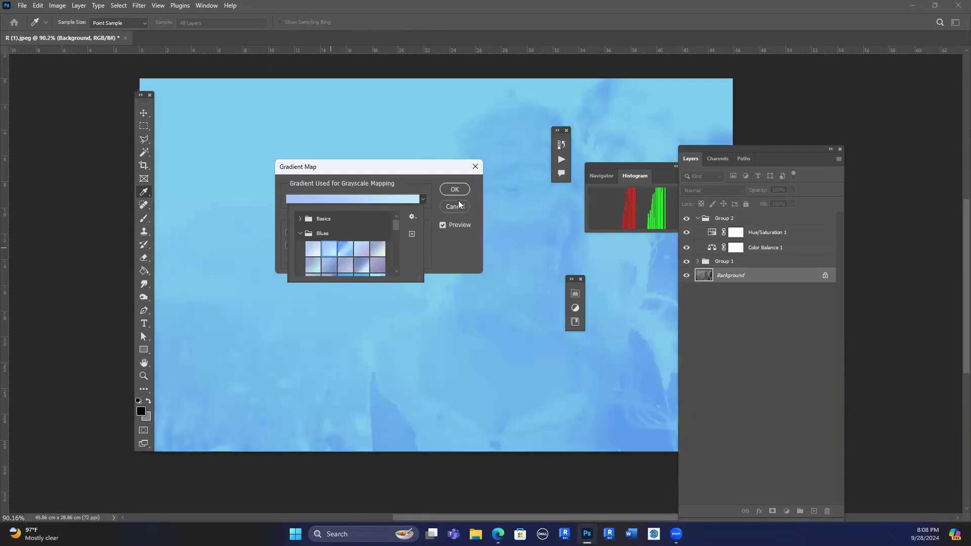
click(448, 210)
click(454, 206)
key(b)
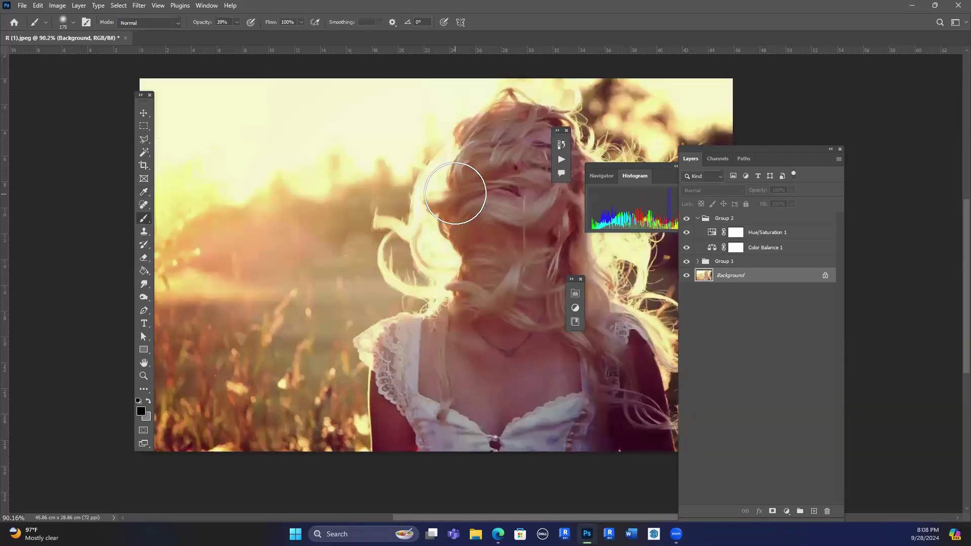
click(58, 5)
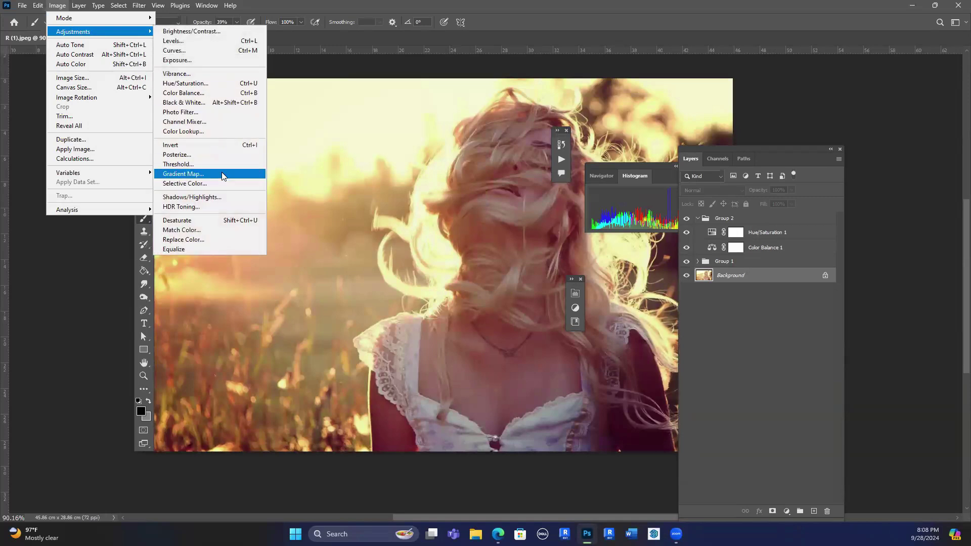
click(222, 185)
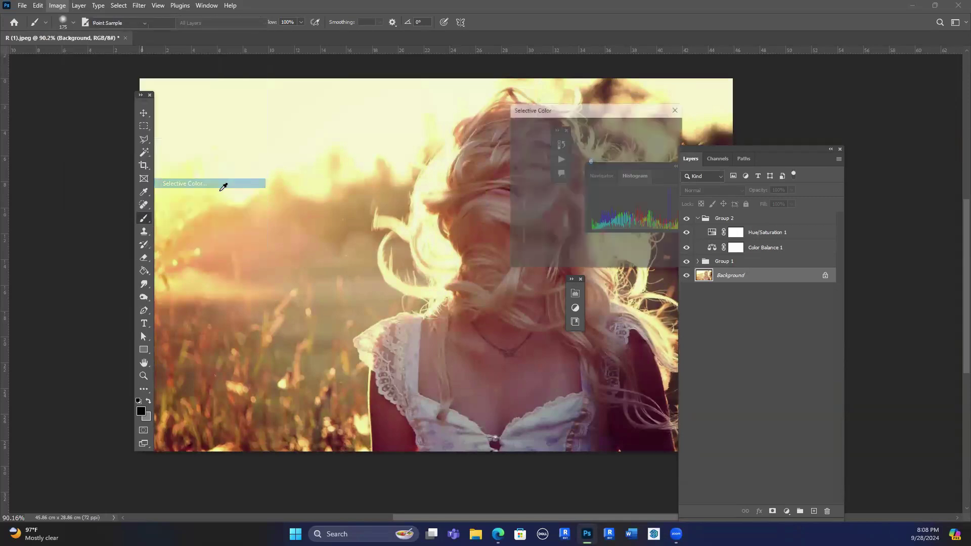
drag(582, 111, 407, 164)
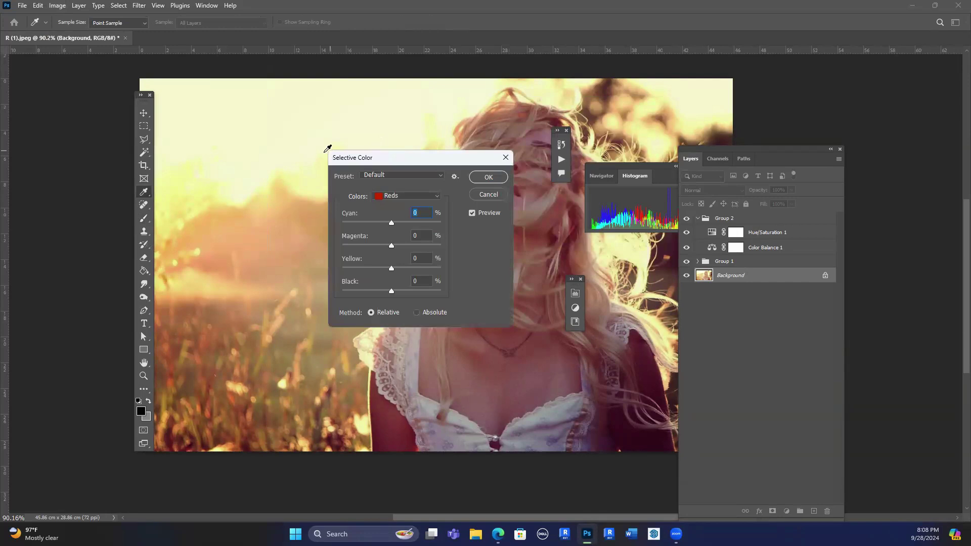
click(489, 195)
Open Selective Color for the Background layer, arrange the dialog and toolbox around the photo, and sample a pale yellow from the sky.
click(58, 6)
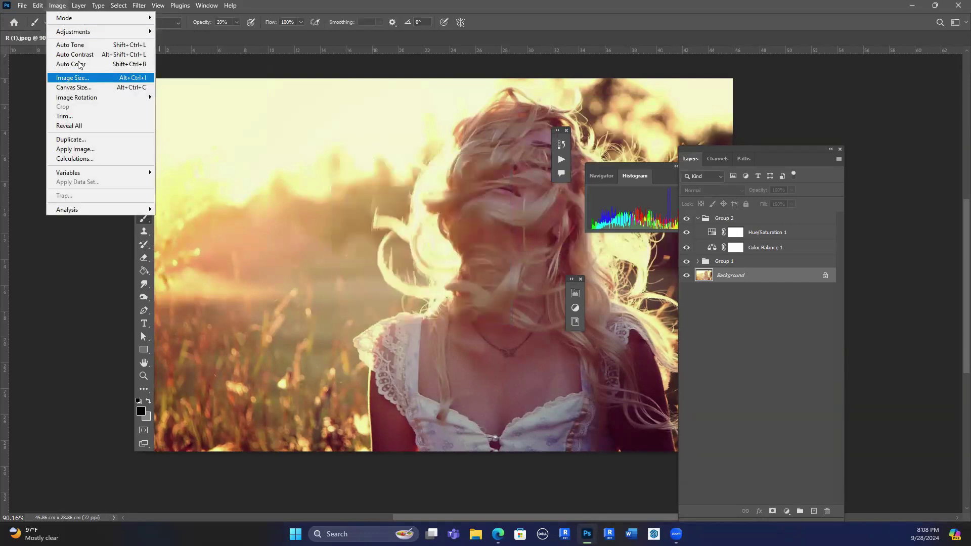
mouse_move(132, 31)
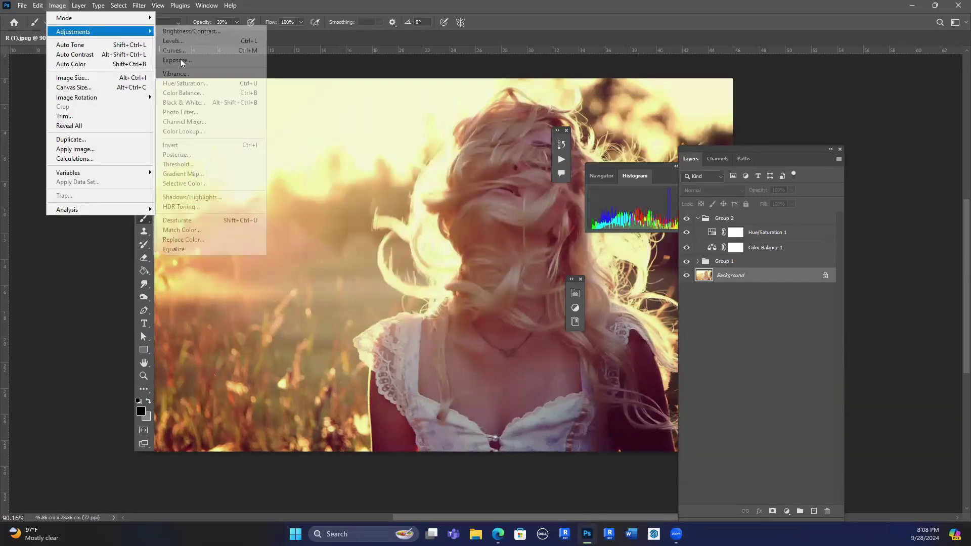
click(212, 183)
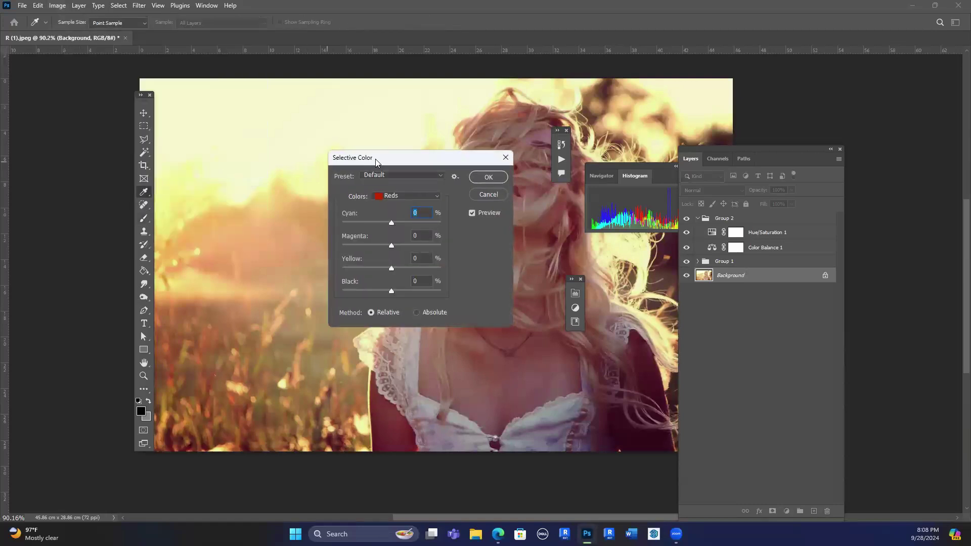
drag(380, 161, 416, 171)
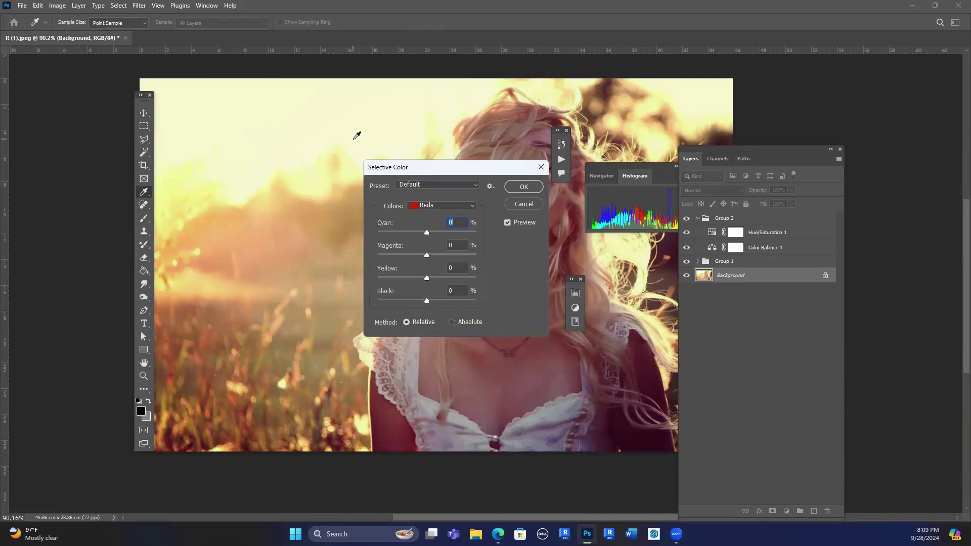
drag(143, 101, 124, 97)
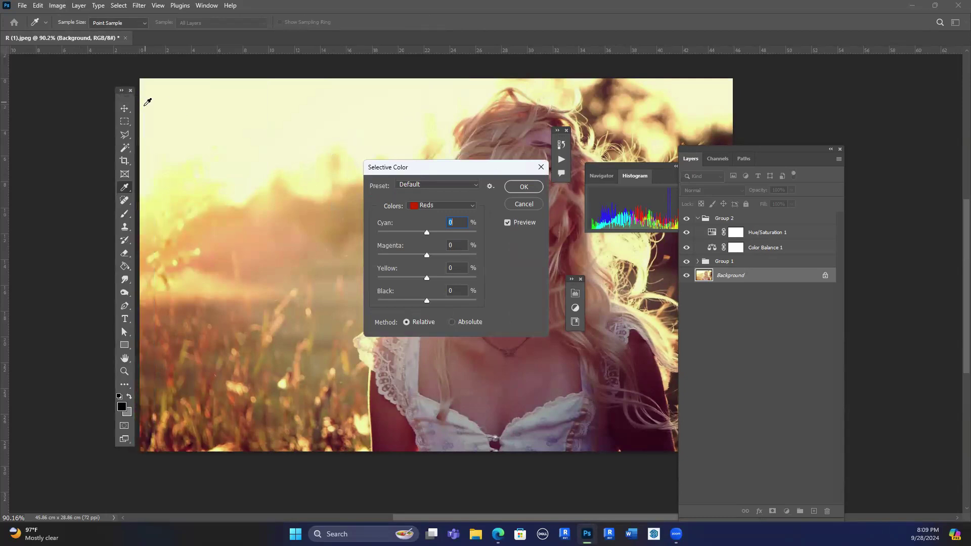
drag(445, 170, 423, 246)
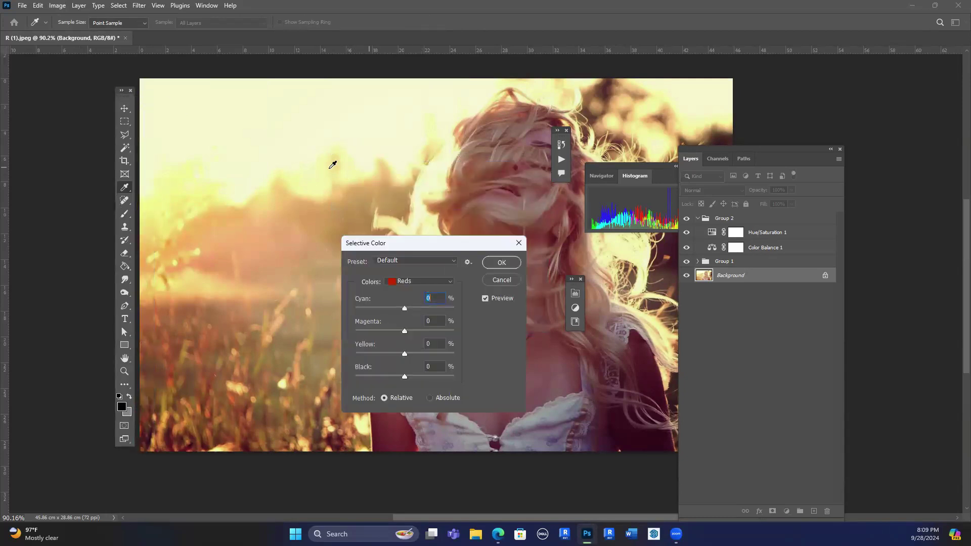
click(302, 180)
drag(429, 243, 541, 150)
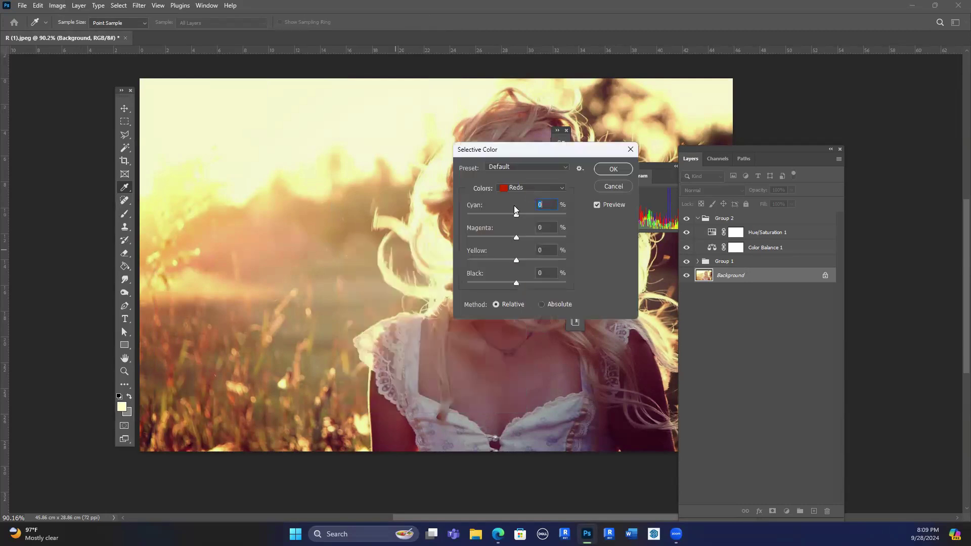
Try Selective Color on the Reds with Cyan -53%, Magenta +89%, Yellow -22% and Black +13%.
drag(515, 215, 496, 215)
drag(513, 237, 560, 241)
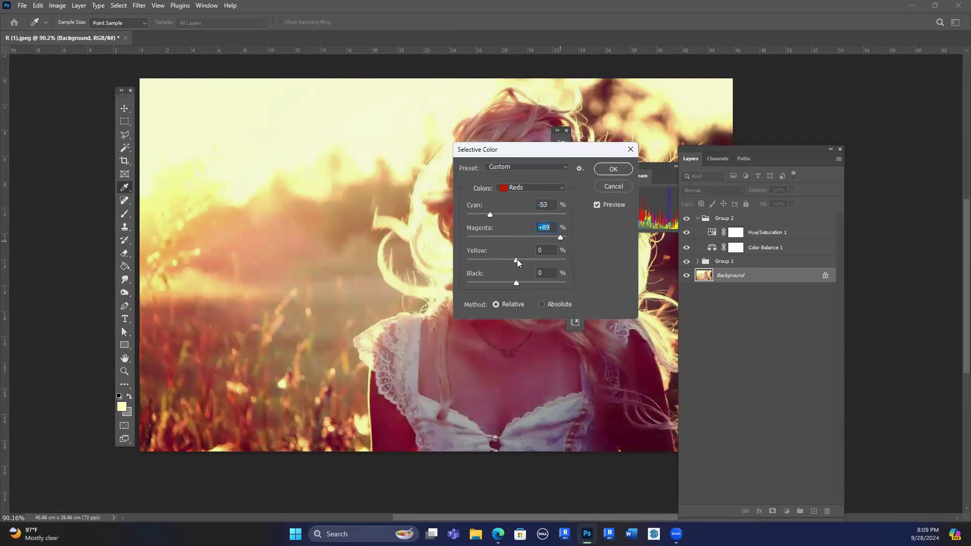
drag(484, 260, 523, 282)
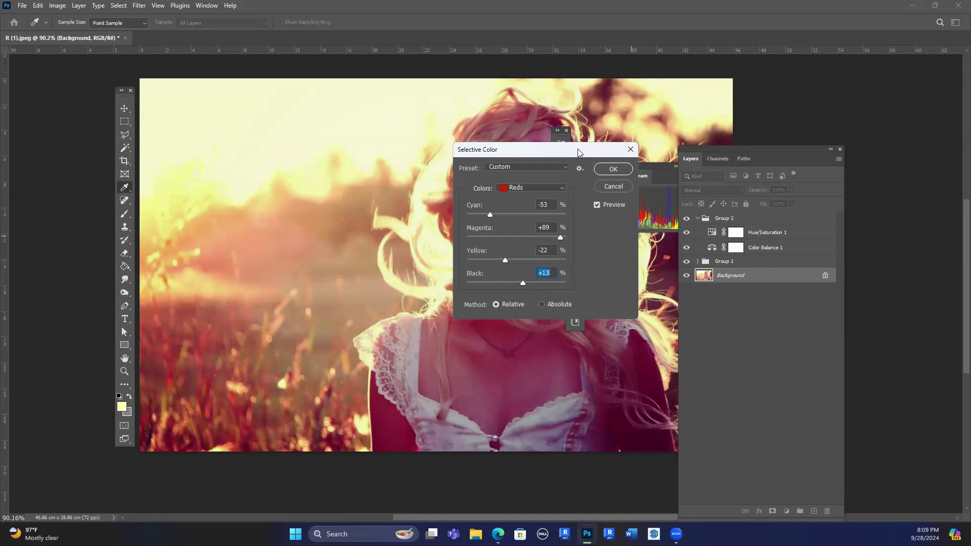
drag(578, 149, 523, 272)
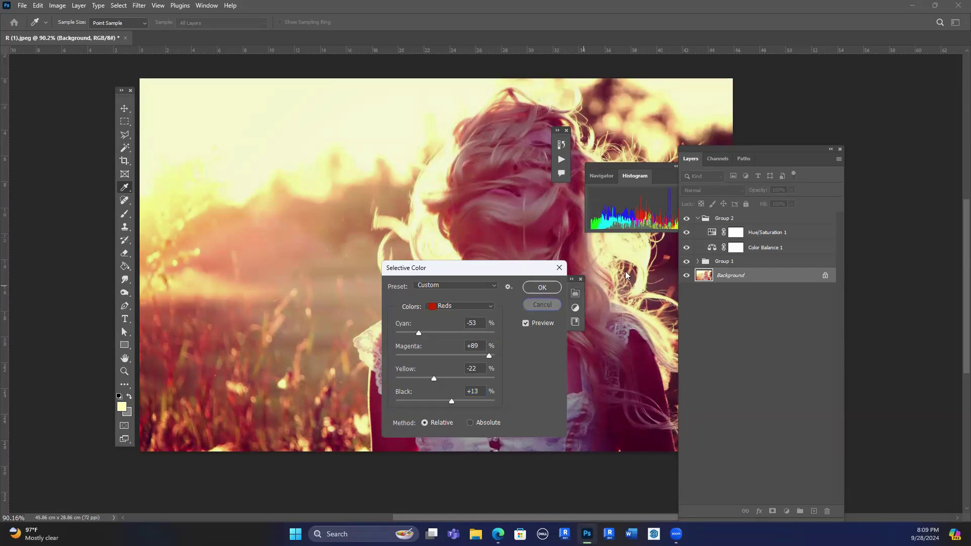
click(543, 305)
Compare the photo with and without Group 2, collapse that group, and leave both Group 2 and Group 1 hidden.
click(686, 218)
click(687, 218)
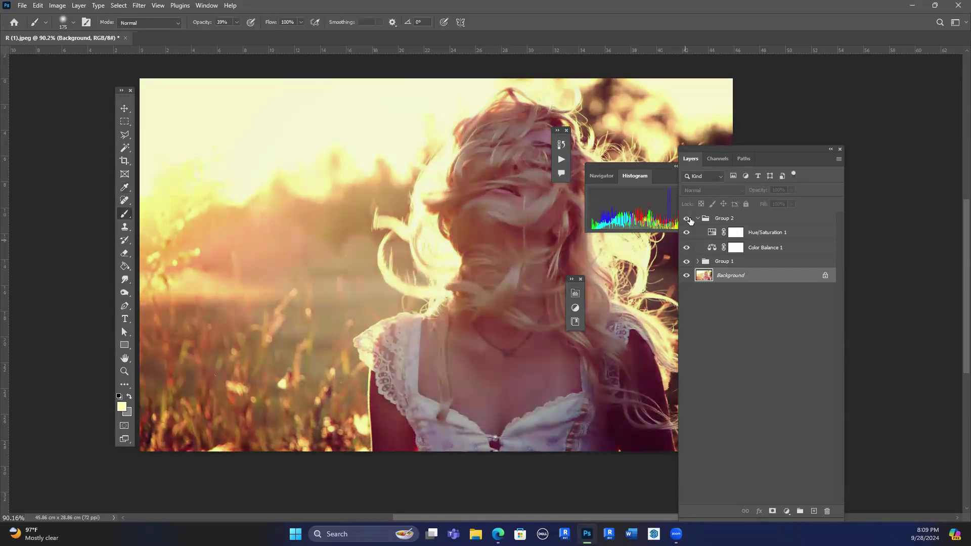
click(686, 218)
click(698, 218)
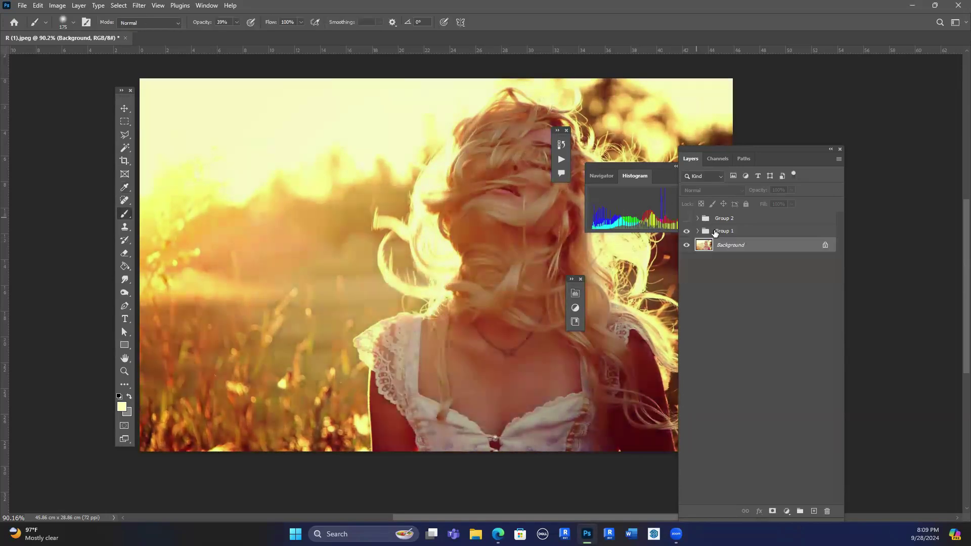
click(686, 231)
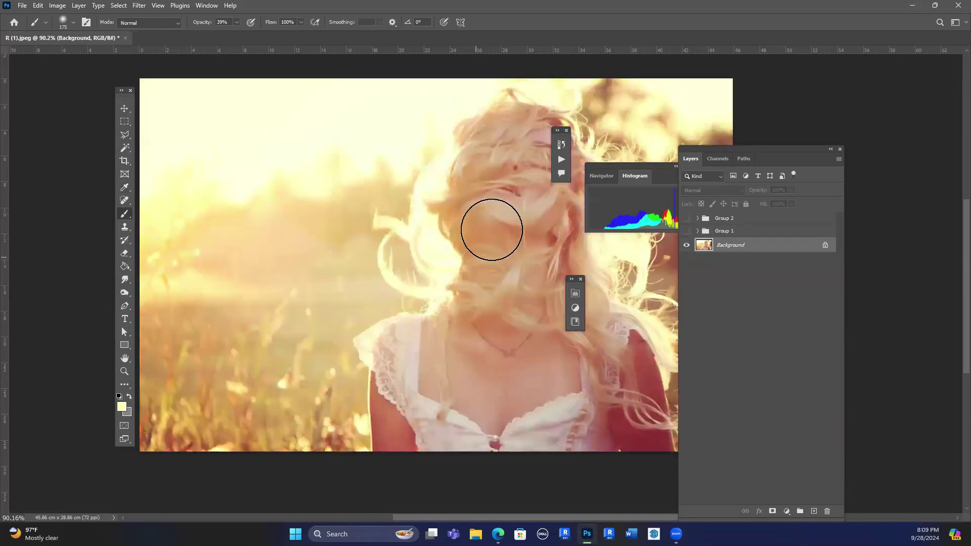
Duplicate the Background layer and open the Selective Color adjustment for the copy.
drag(787, 249, 811, 508)
drag(762, 252, 813, 511)
click(55, 6)
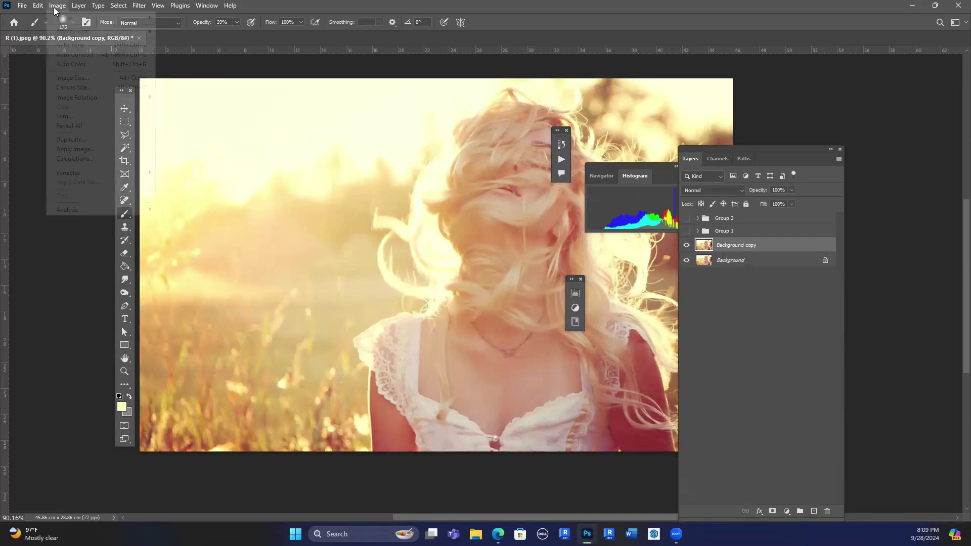
mouse_move(101, 31)
click(212, 183)
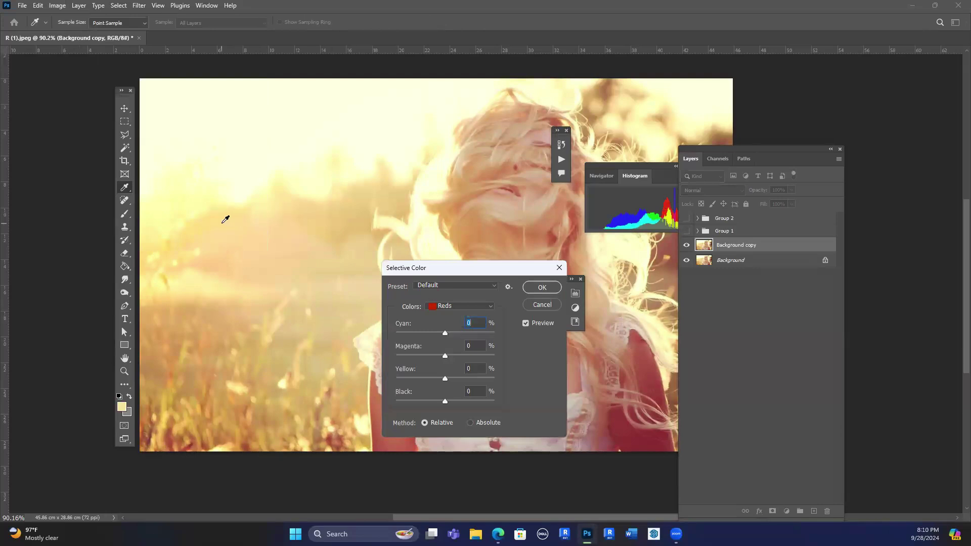
Try Selective Color on the Yellows with Cyan -95%, testing Magenta at -100% and +96%, with the Histogram panel moved above the dialog.
click(465, 305)
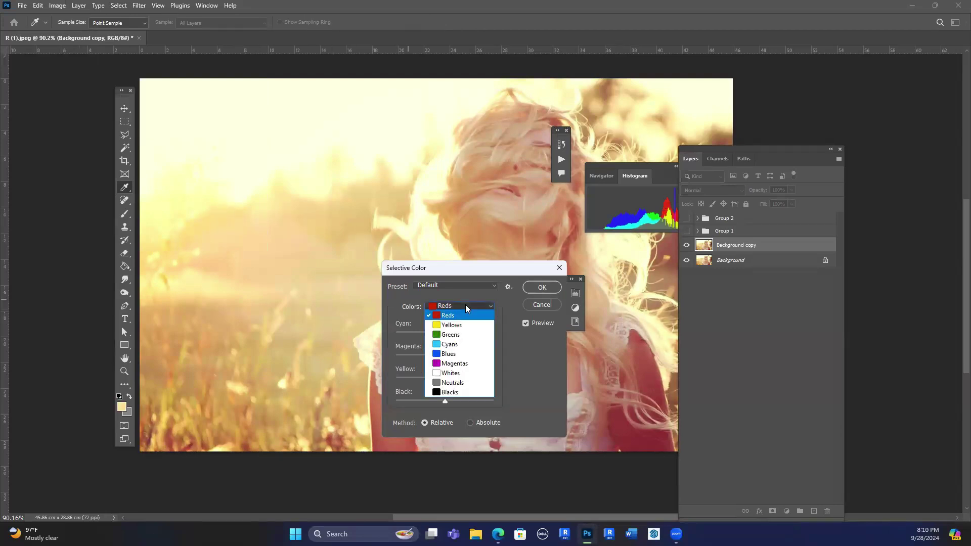
click(452, 323)
drag(444, 333, 422, 332)
drag(484, 333, 400, 331)
drag(469, 357, 435, 356)
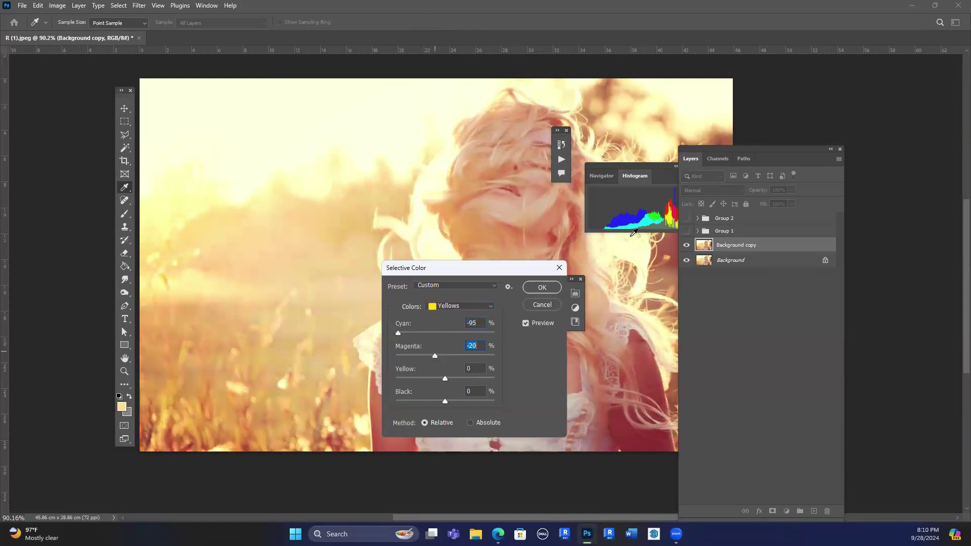
drag(652, 170, 469, 173)
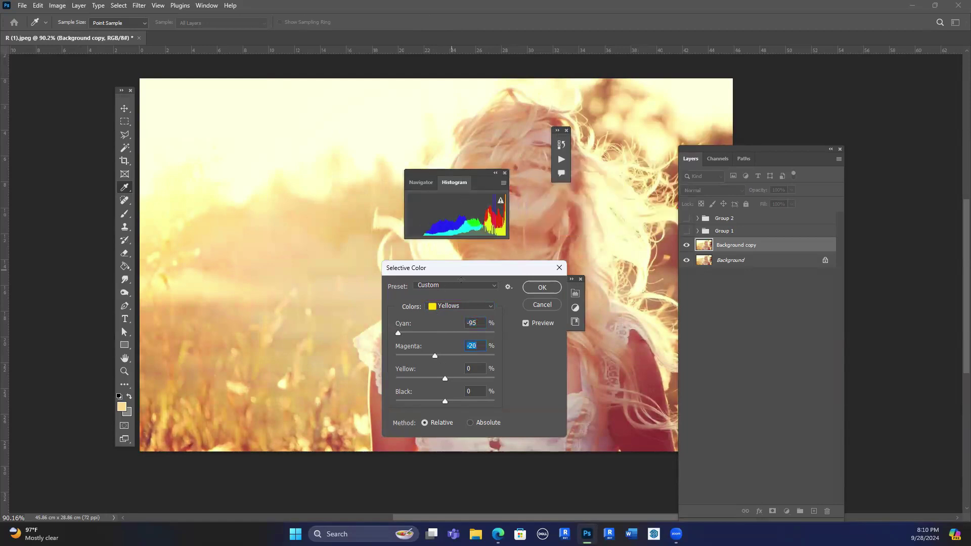
drag(434, 359, 387, 356)
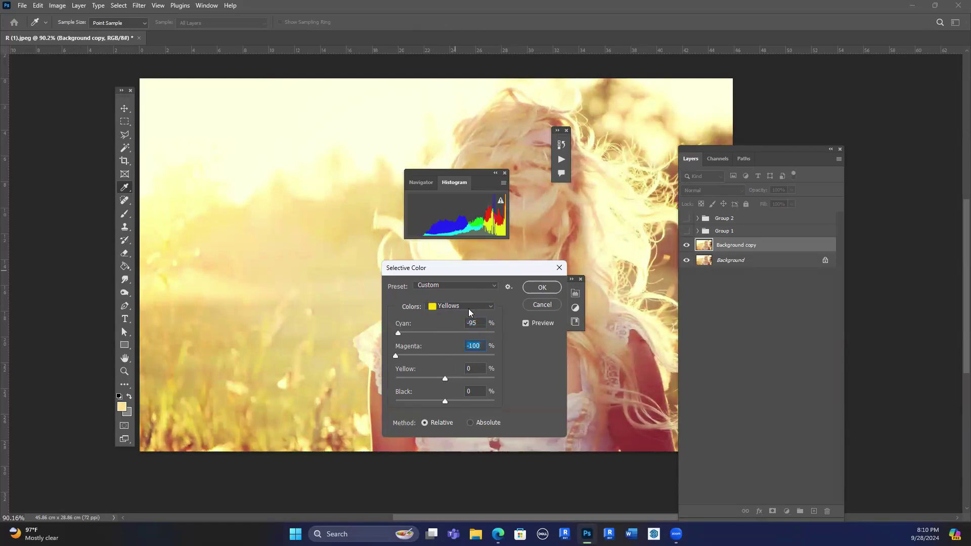
drag(397, 356, 493, 358)
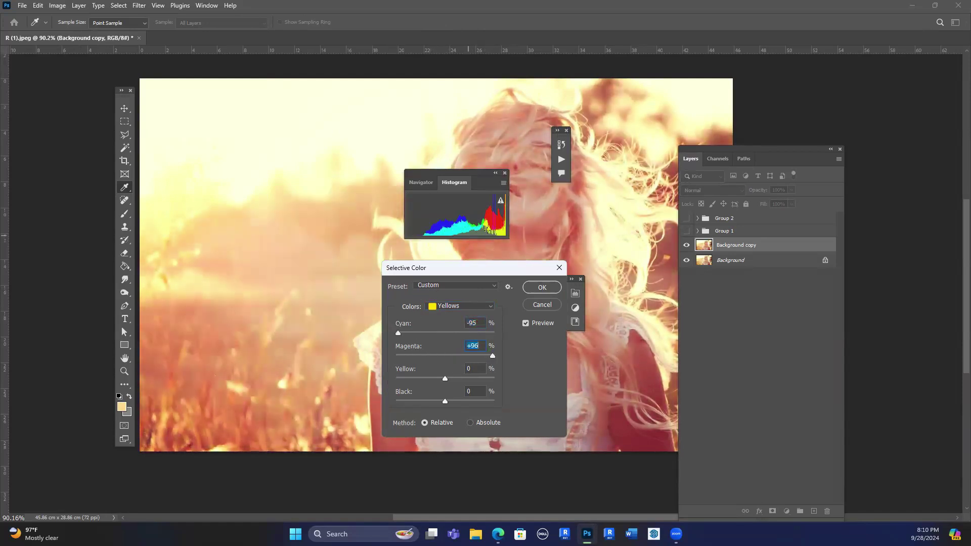
Try strong positive values in the Yellows, ease them to Cyan +4%, Magenta +21%, Yellow +16% and Black -8%, and cancel the adjustment.
drag(400, 331, 491, 332)
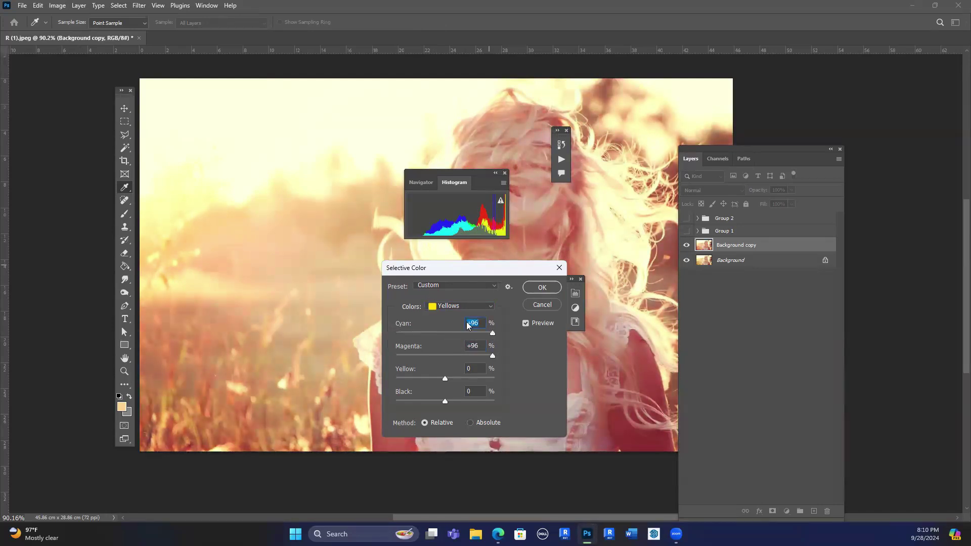
click(494, 379)
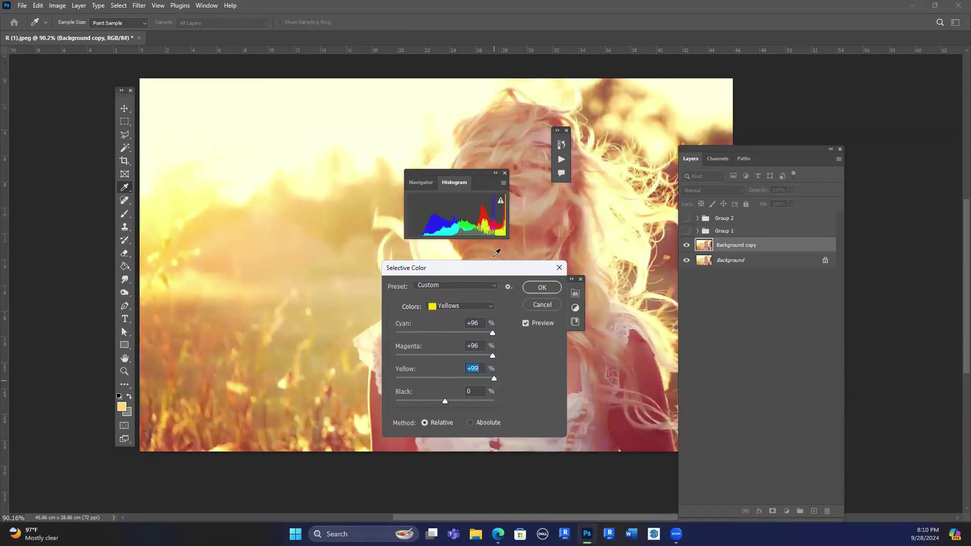
click(494, 401)
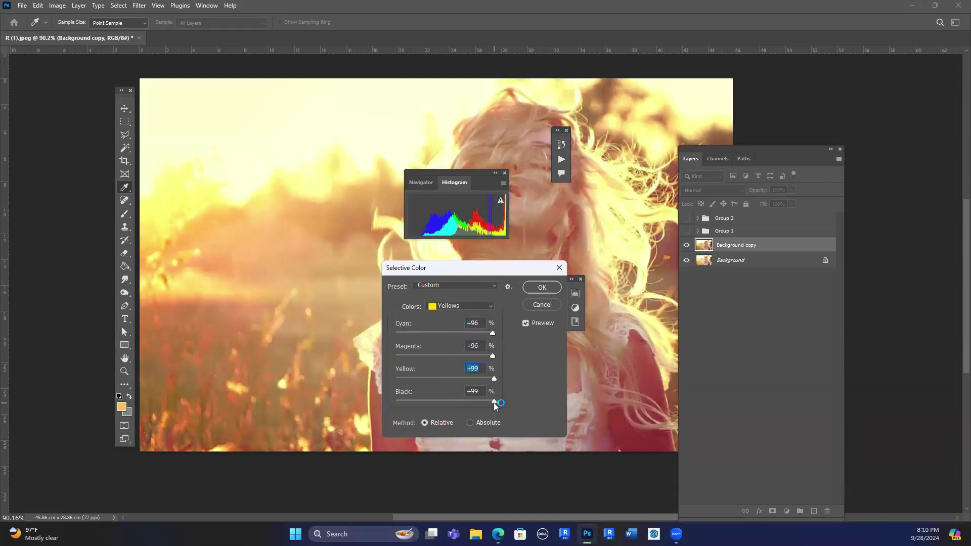
drag(493, 378, 441, 402)
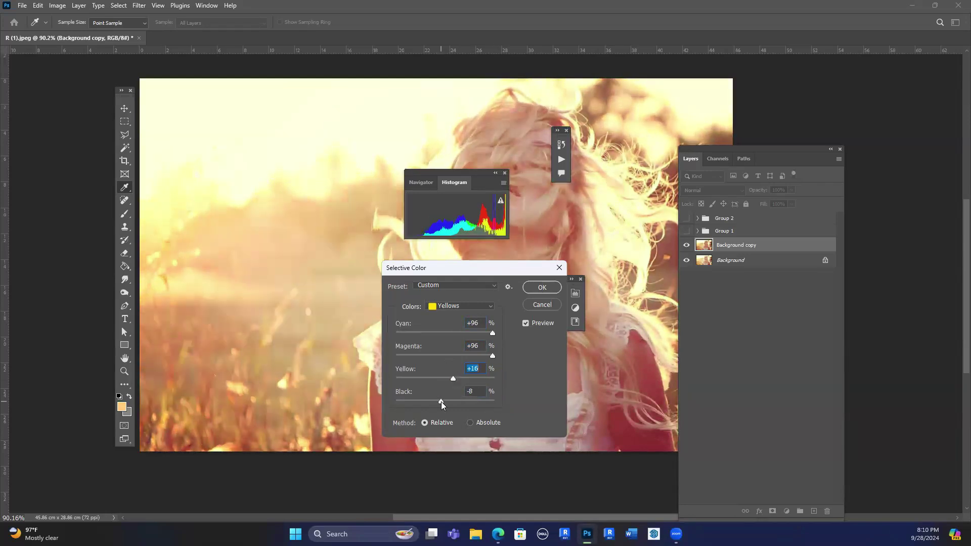
drag(491, 274, 499, 259)
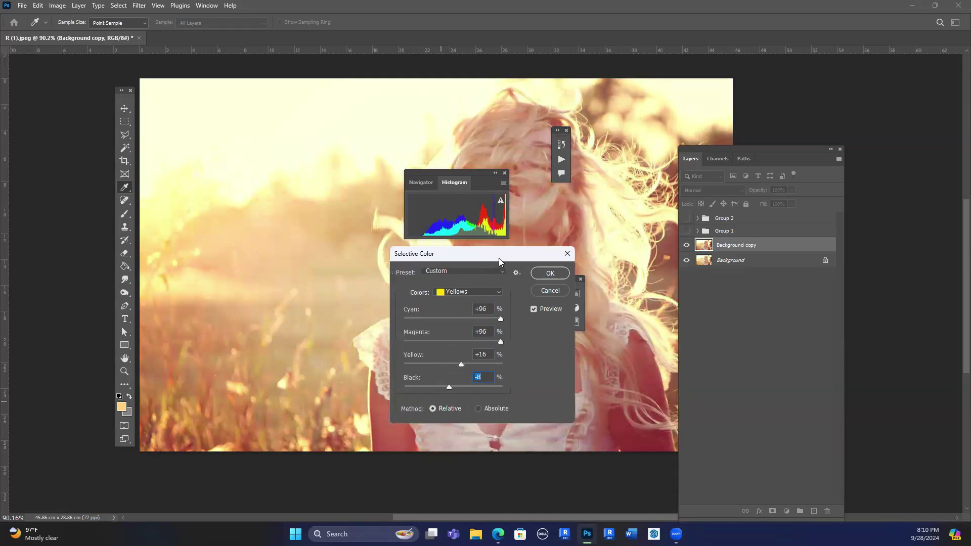
drag(500, 342, 464, 342)
click(456, 325)
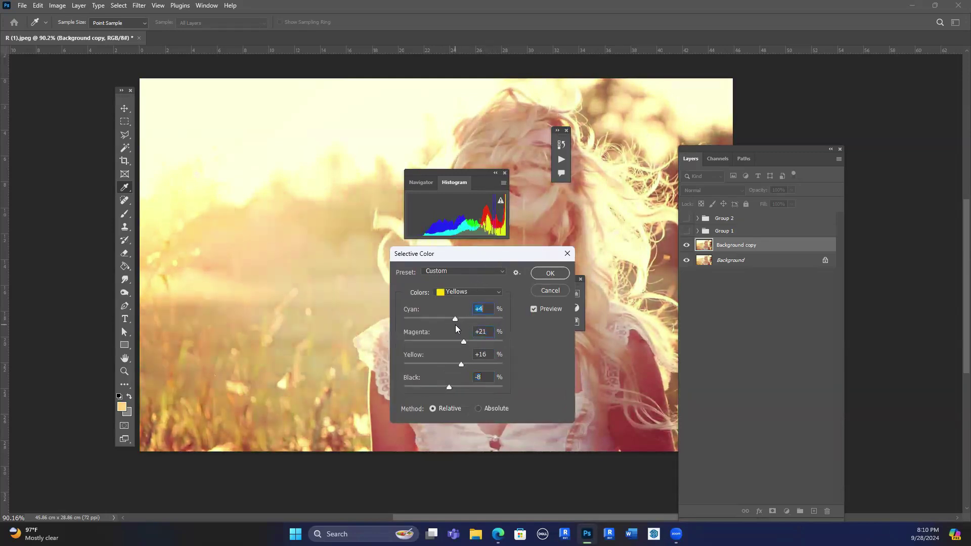
click(550, 291)
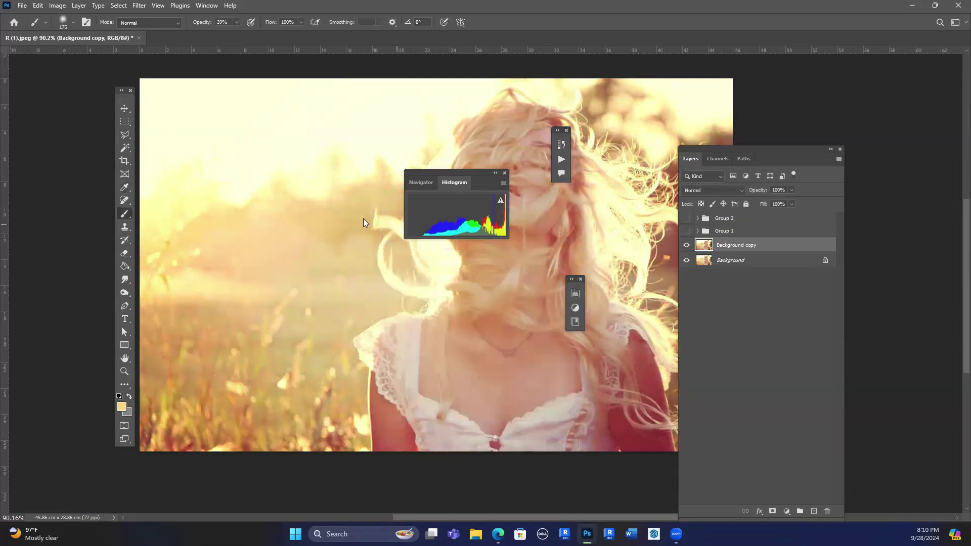
Reopen Selective Color for the Background copy layer and target the Yellows with the Relative method.
click(59, 6)
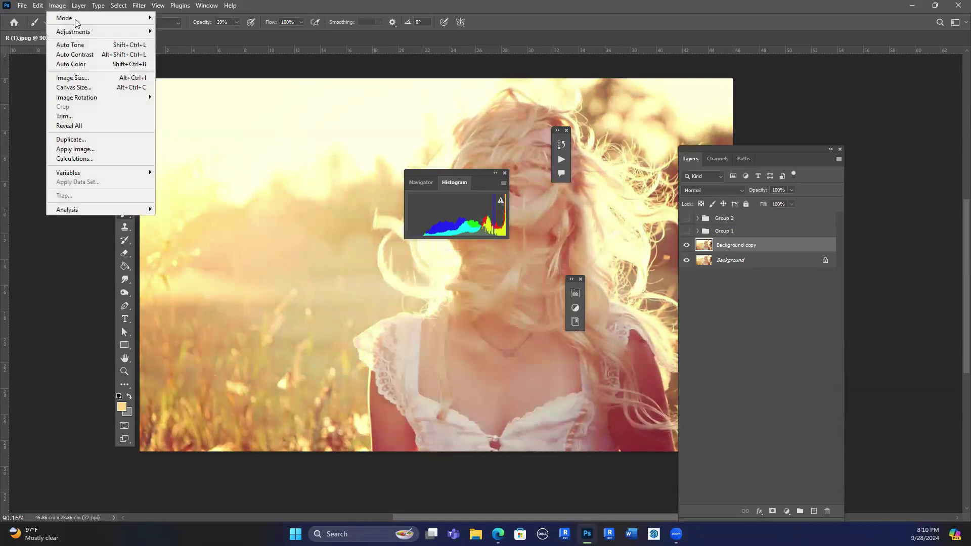
mouse_move(71, 32)
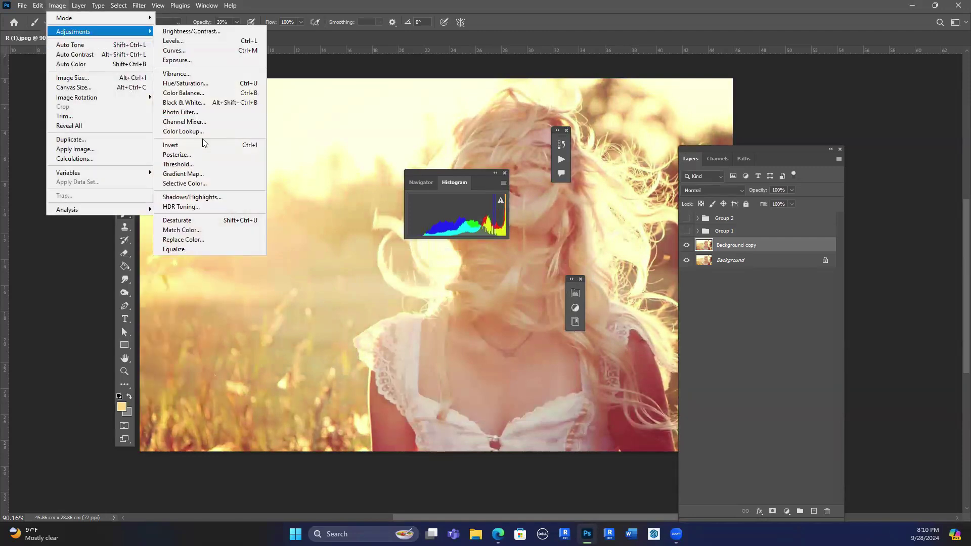
click(203, 184)
click(472, 292)
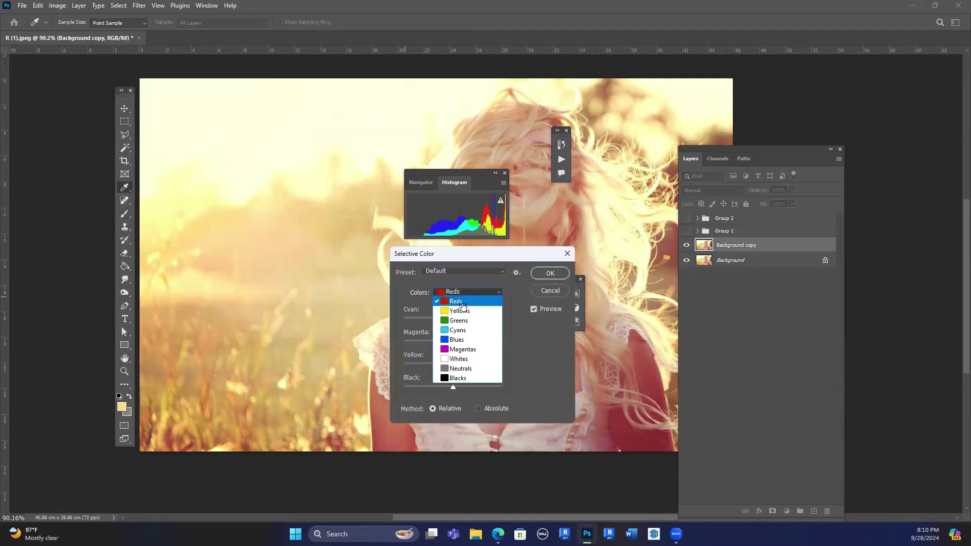
click(461, 311)
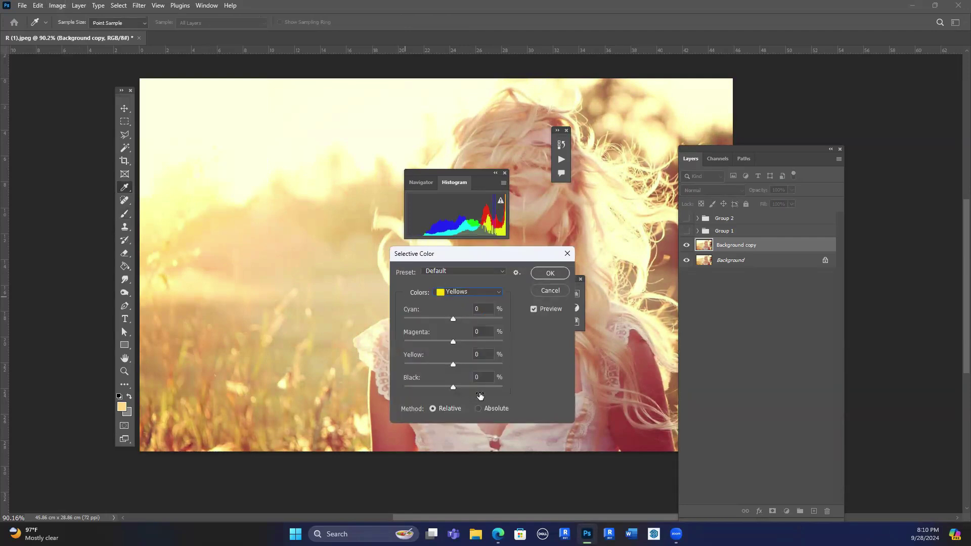
click(482, 409)
click(434, 409)
Set the Yellows to Cyan -10%, Magenta +80% and Yellow -43%, testing Magenta and Yellow at -100% on the way.
drag(447, 315, 404, 341)
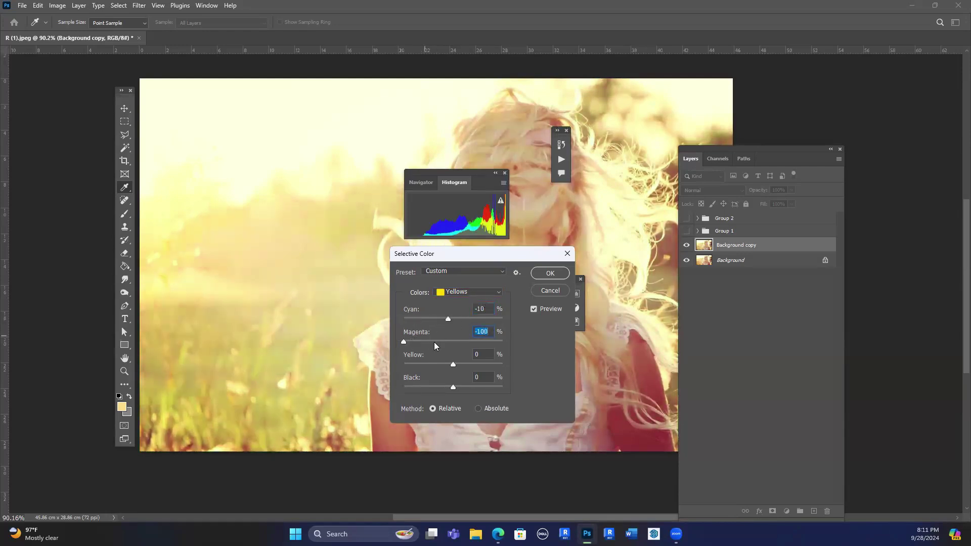
drag(403, 342, 493, 342)
drag(450, 364, 403, 357)
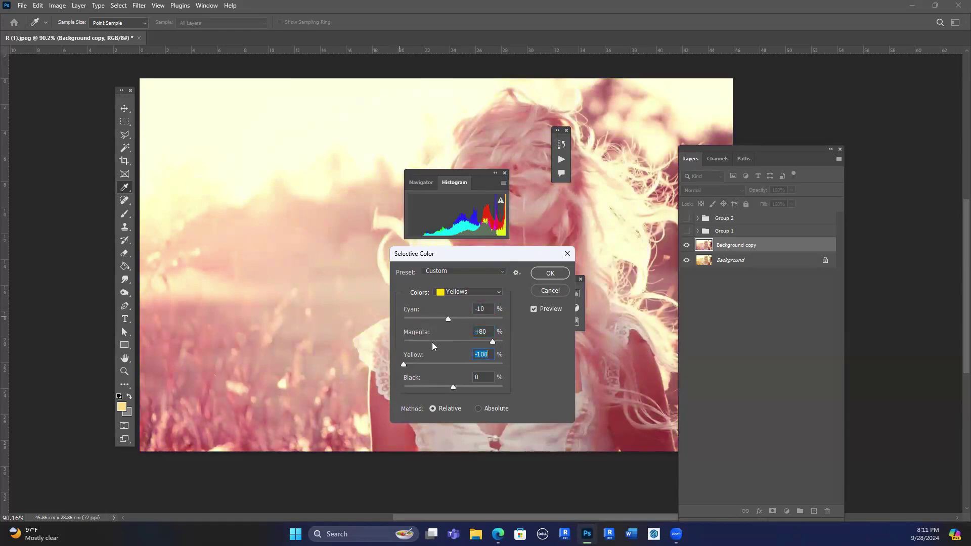
drag(405, 363, 432, 367)
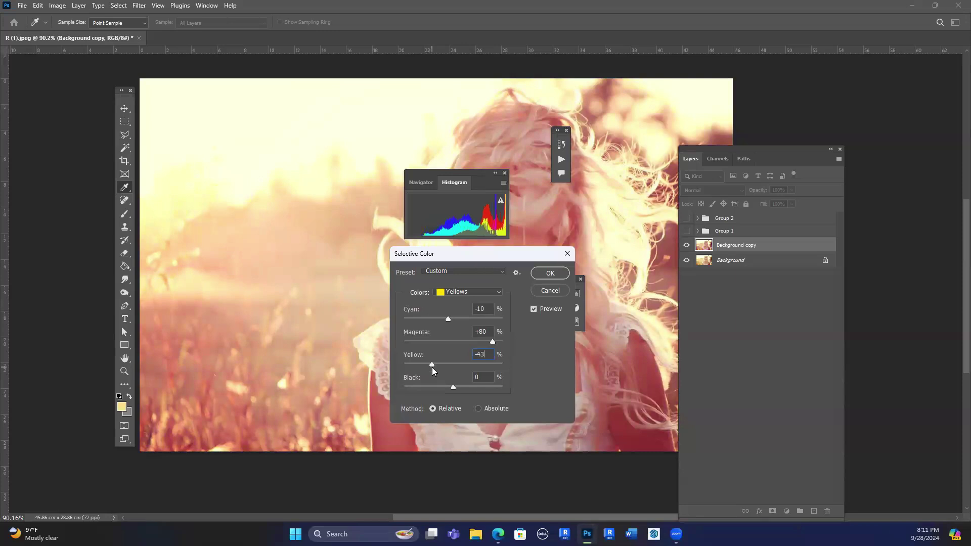
Refine the Yellows to Cyan -1%, Magenta +62% and Black +7%, and apply Selective Color.
drag(494, 342, 469, 321)
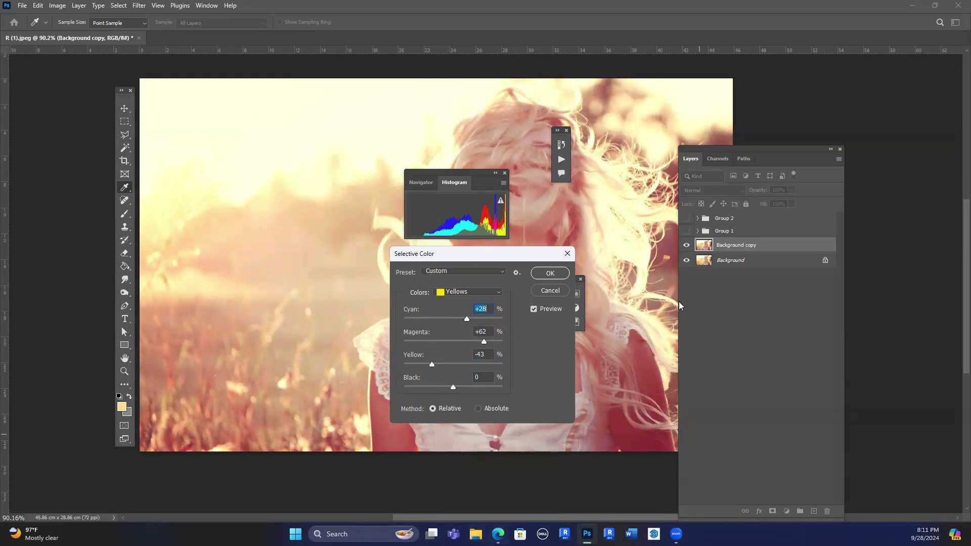
mouse_move(461, 388)
mouse_down()
mouse_move(497, 387)
mouse_move(407, 386)
mouse_move(443, 387)
mouse_up()
mouse_move(467, 318)
mouse_down()
mouse_move(409, 320)
mouse_move(469, 320)
mouse_move(453, 320)
mouse_up()
click(486, 319)
mouse_move(444, 387)
mouse_down()
mouse_move(473, 388)
mouse_move(458, 388)
mouse_up()
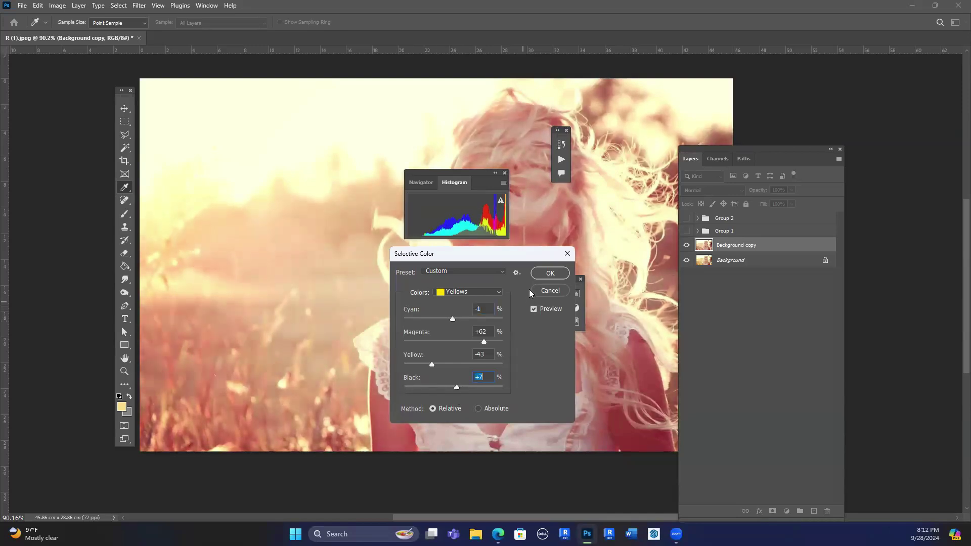
click(549, 273)
Open the color wheel image R (2).jpeg with the Histogram panel moved aside, and dab the brush on the outer yellow segment.
key(b)
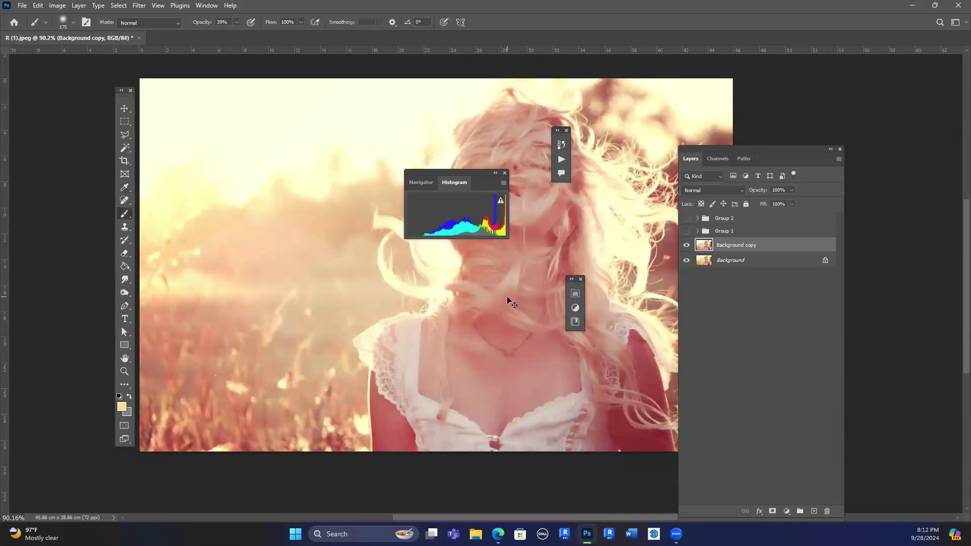
key(ctrl+o)
double_click(199, 97)
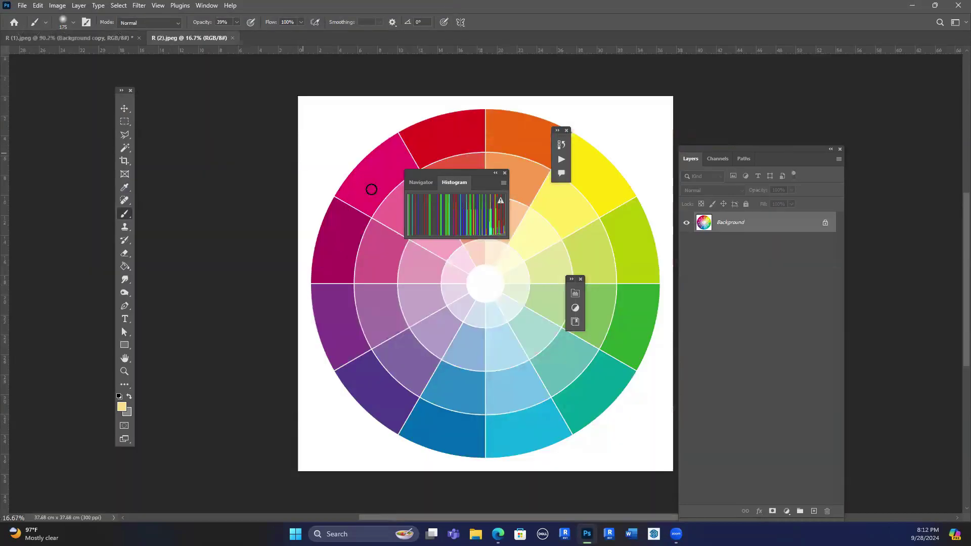
drag(422, 172, 349, 112)
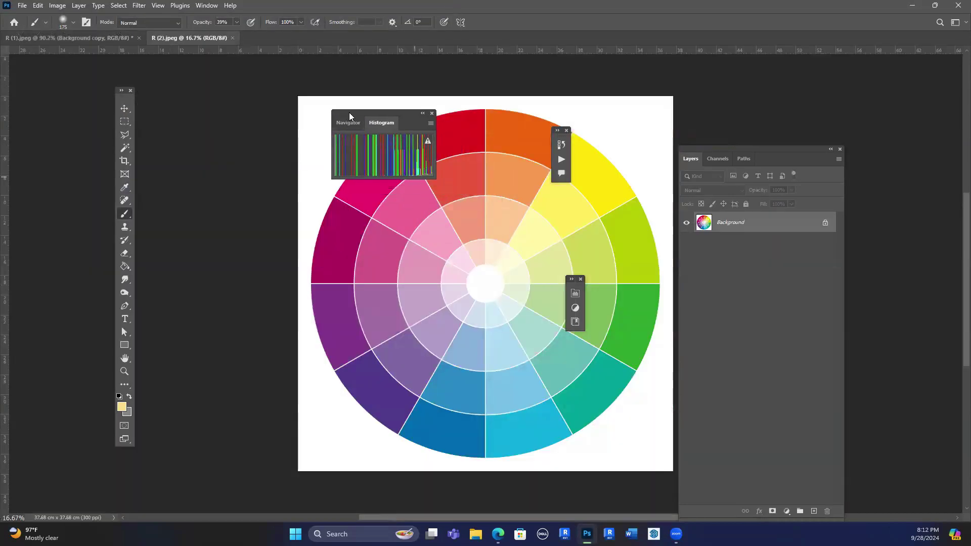
click(600, 175)
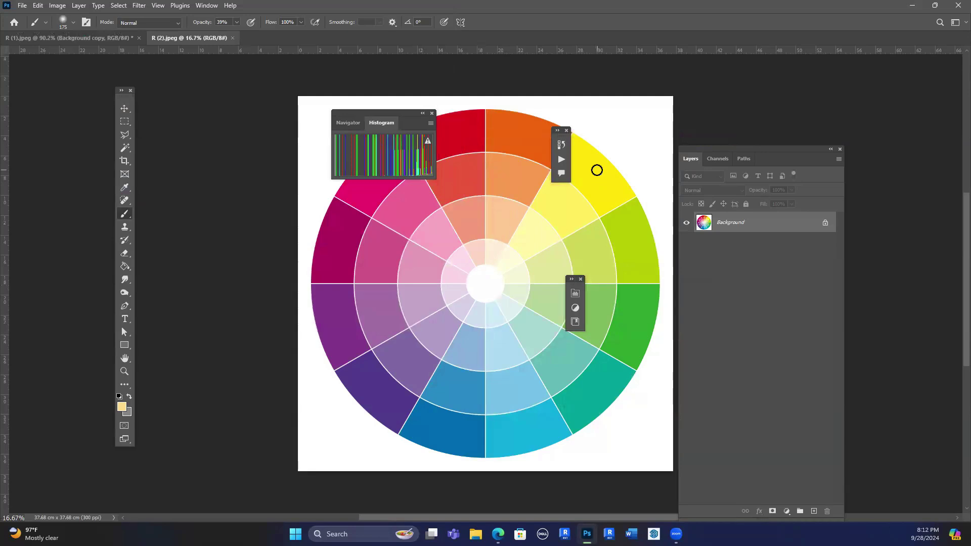
Add a new layer with default black and white colors, and try a soft brush stroke beside the outer yellow segment.
click(814, 511)
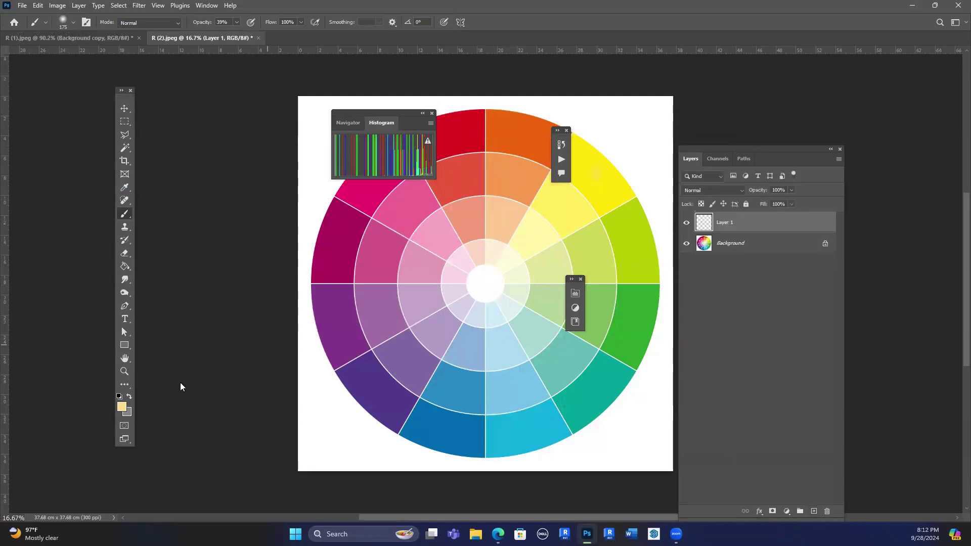
key(d)
drag(629, 145, 630, 148)
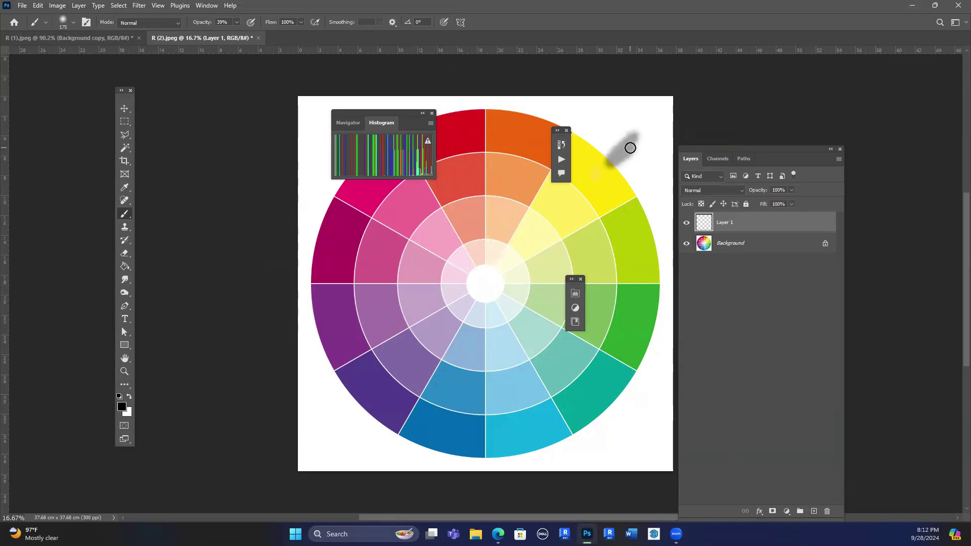
key(ctrl+z)
Switch to a hard round brush of 175 px and paint an arrow pointing at the outer yellow segment.
right_click(628, 147)
key(Escape)
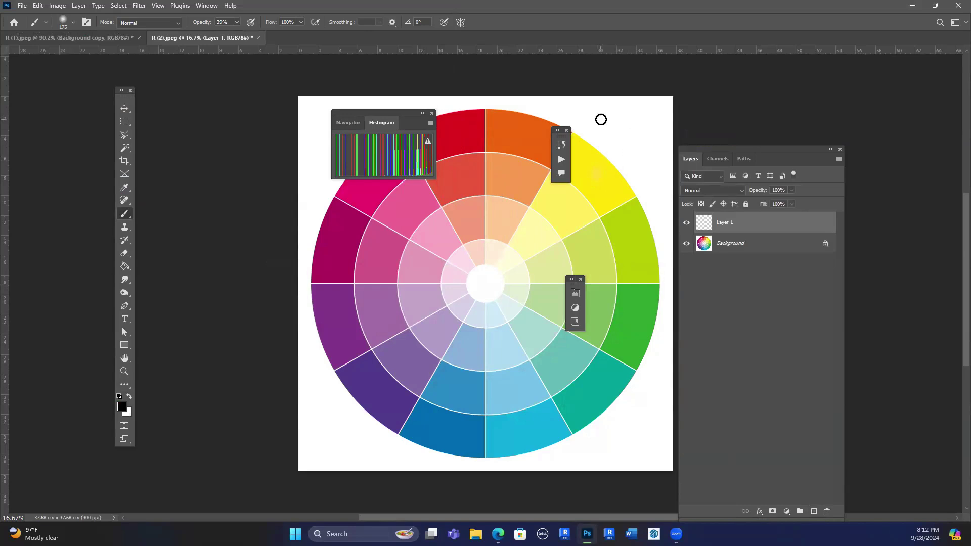
right_click(608, 133)
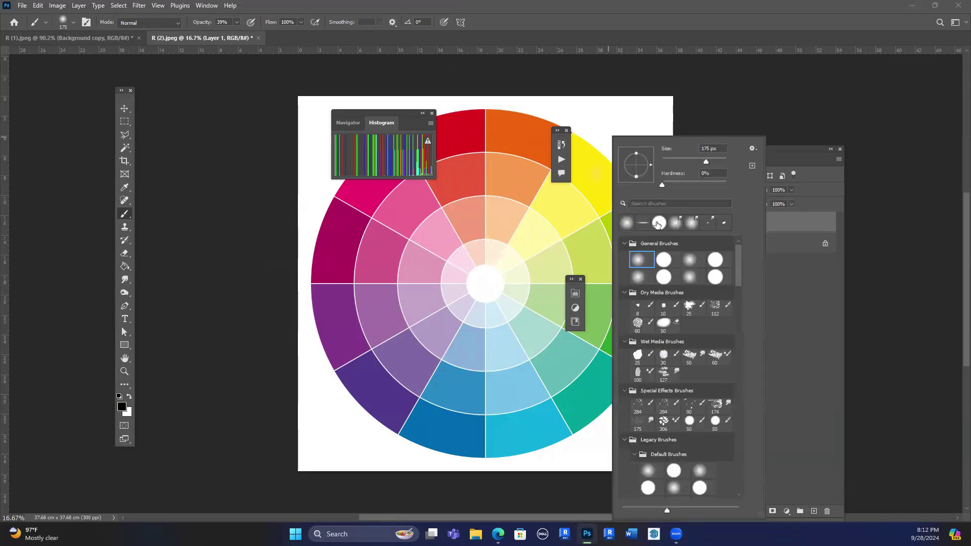
key(Escape)
drag(649, 118, 626, 146)
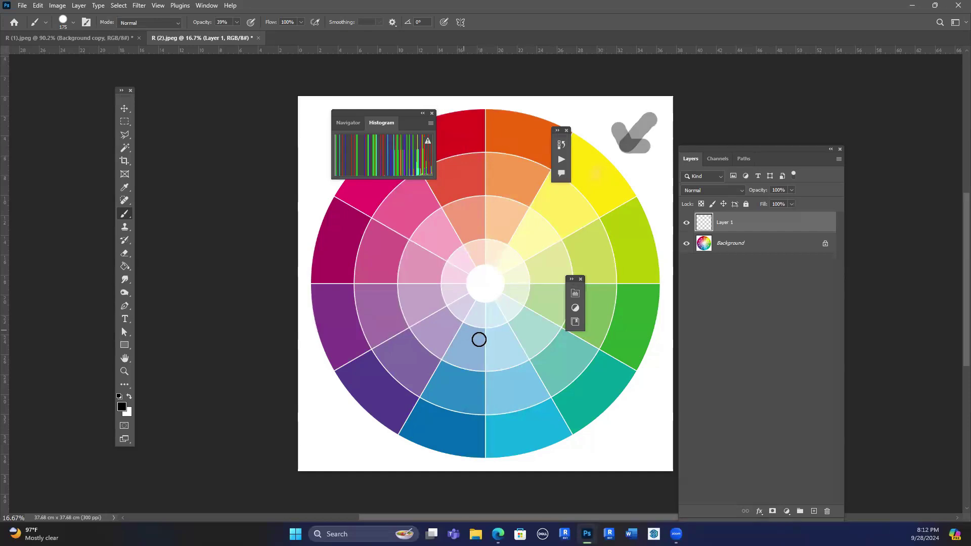
Mark the outer red segment and the outer blue segment below it with single brush dabs.
scroll(480, 338, down, 2)
scroll(482, 337, down, 1)
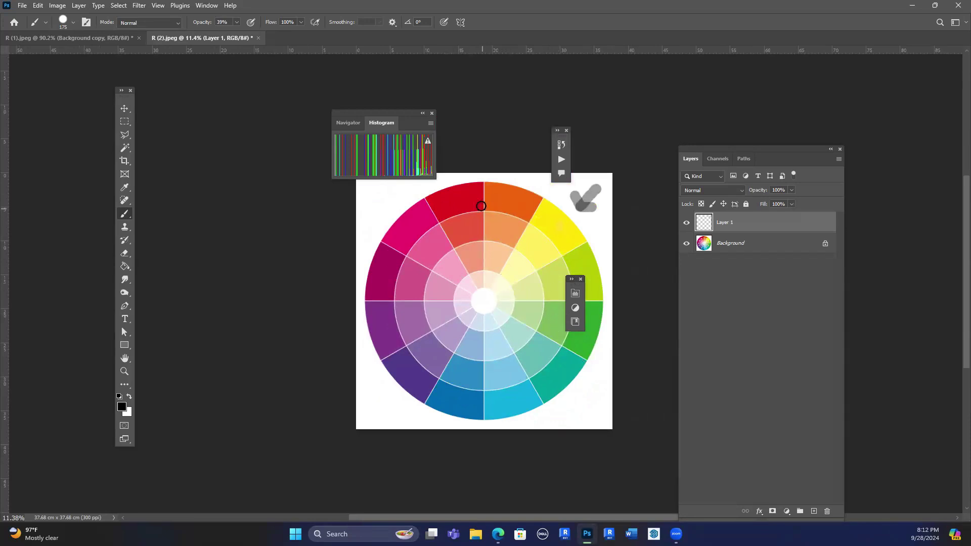
scroll(480, 202, up, 1)
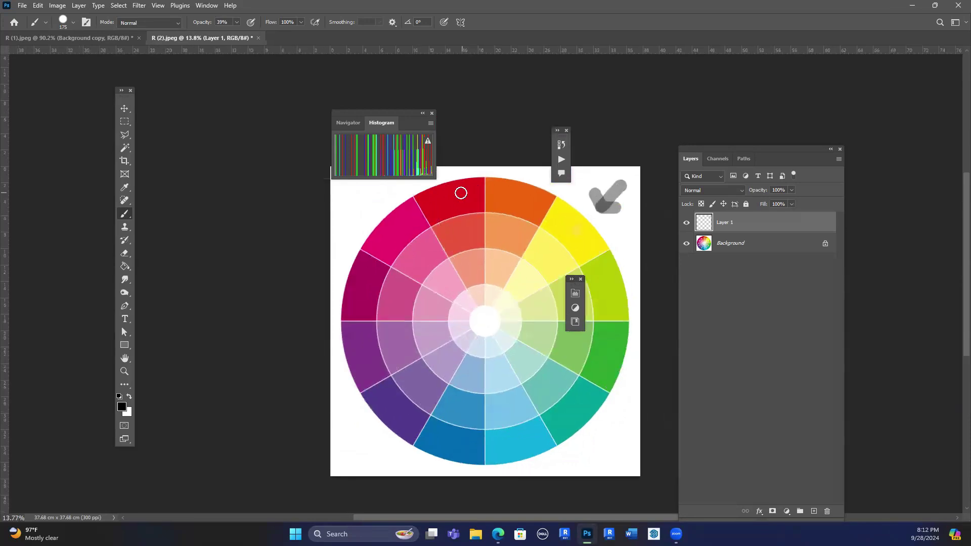
click(461, 193)
click(461, 441)
Copy a small square of the outer yellow segment from the Background layer to a new layer, and check it with the Background hidden.
click(708, 237)
scroll(588, 238, up, 5)
scroll(547, 255, up, 1)
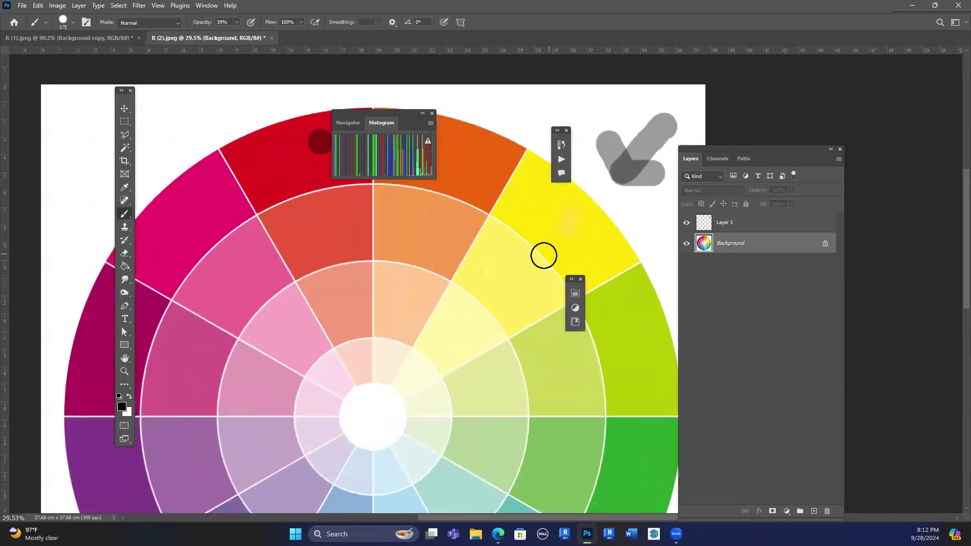
key(m)
drag(550, 208, 583, 244)
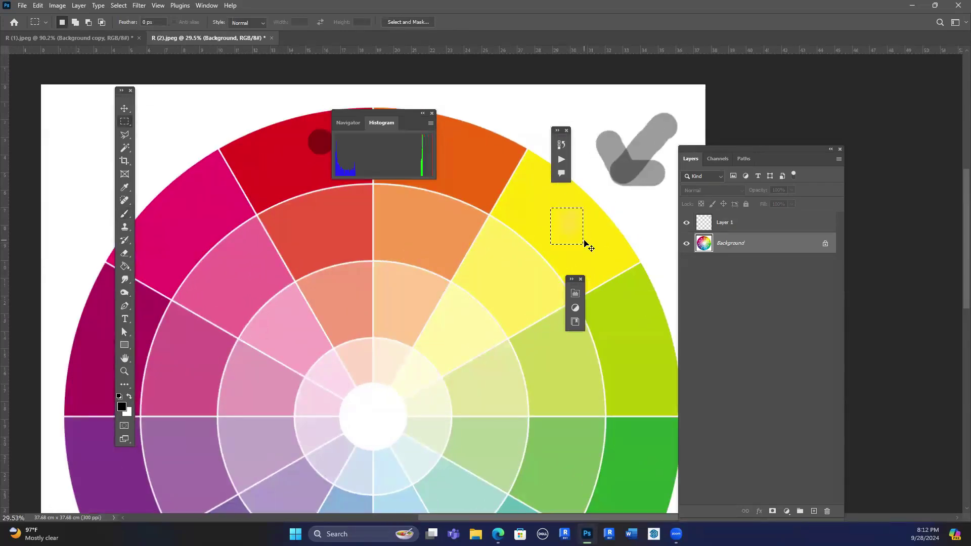
key(ctrl+j)
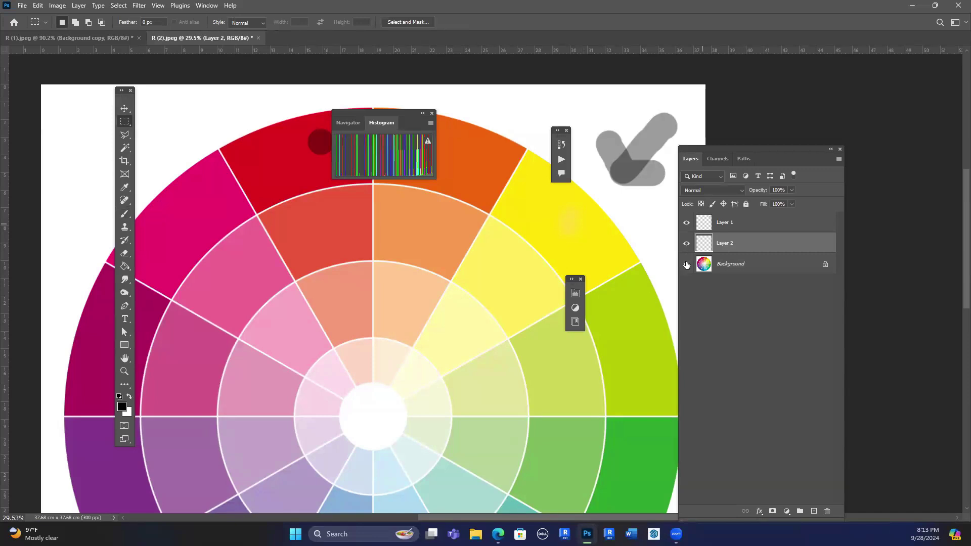
click(687, 264)
click(687, 263)
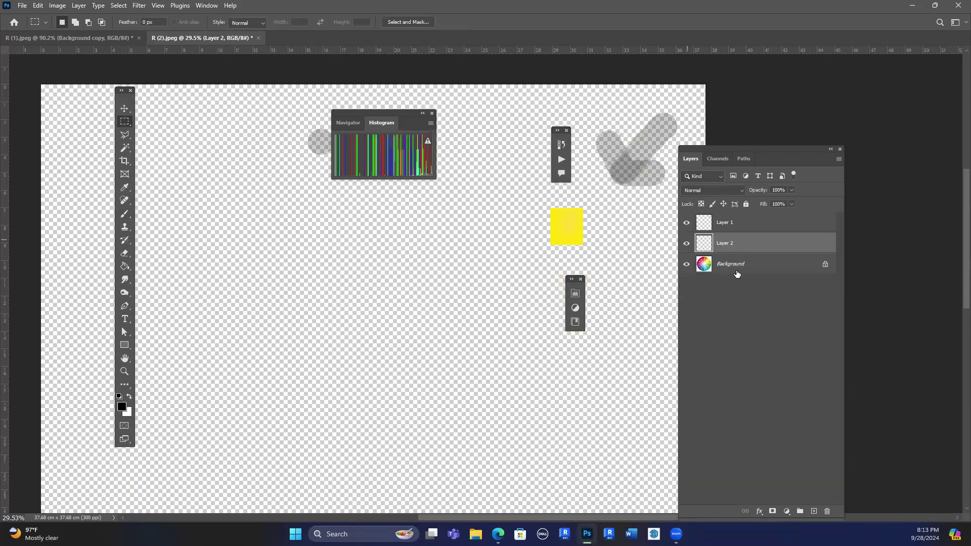
Copy a small square of the outer blue segment from the Background layer to a new layer, and hide the Background.
click(708, 264)
scroll(411, 364, down, 3)
scroll(329, 505, down, 3)
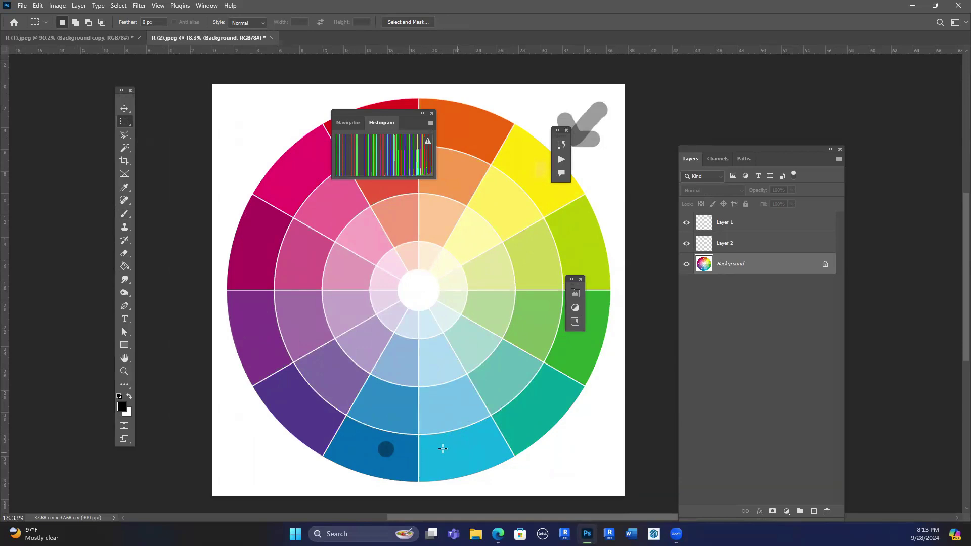
drag(351, 443, 370, 459)
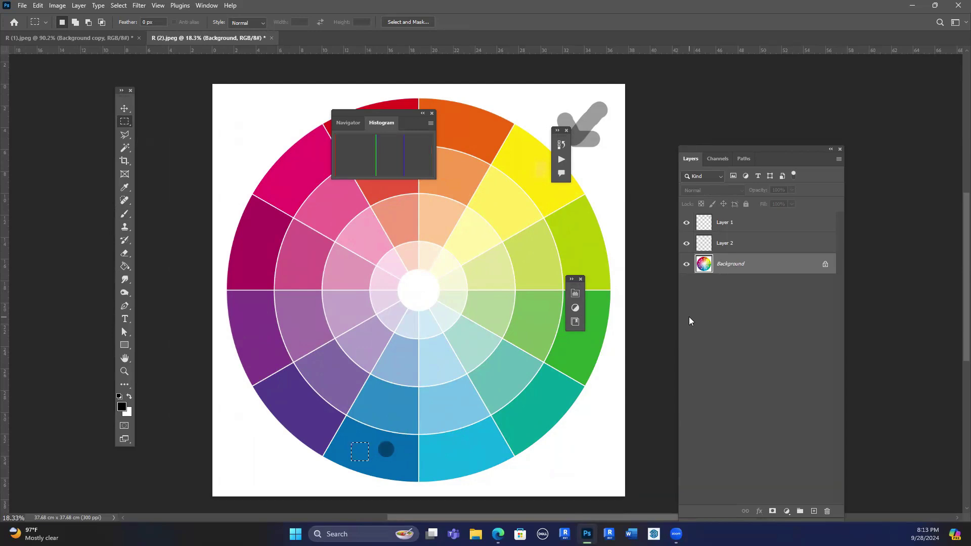
key(ctrl+j)
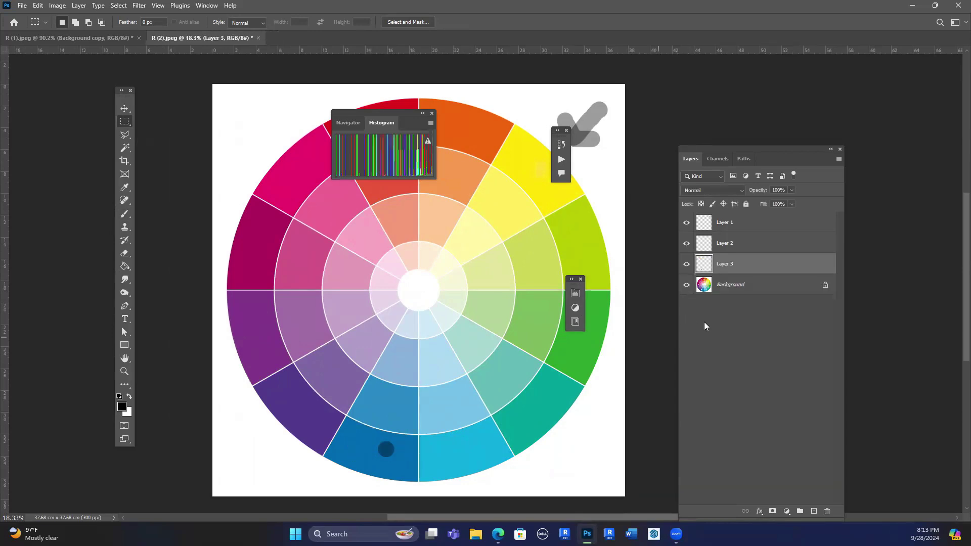
click(686, 284)
key(v)
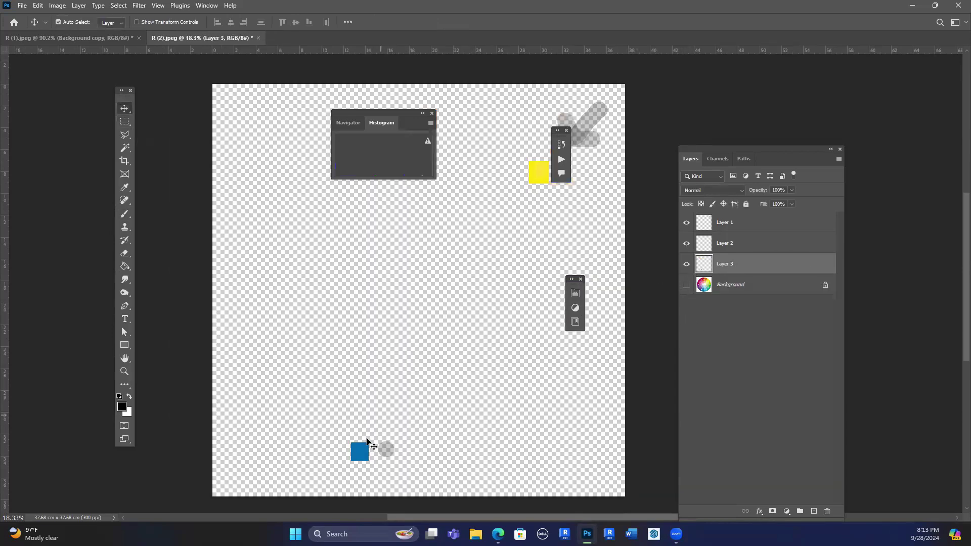
Move the blue square so it partly overlaps the yellow square, and set the yellow square's layer to the Darken blend mode.
drag(404, 372, 493, 213)
scroll(541, 178, up, 3)
scroll(541, 177, up, 4)
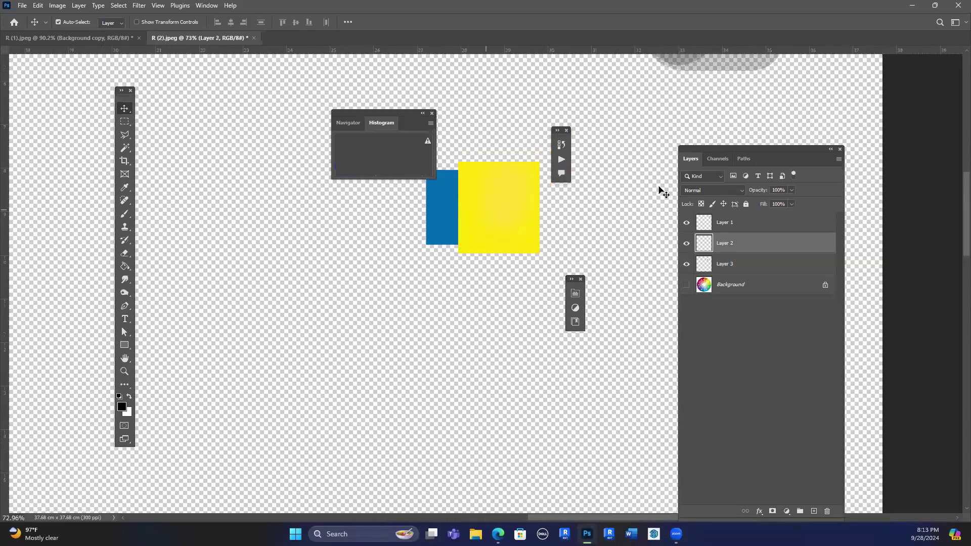
click(712, 191)
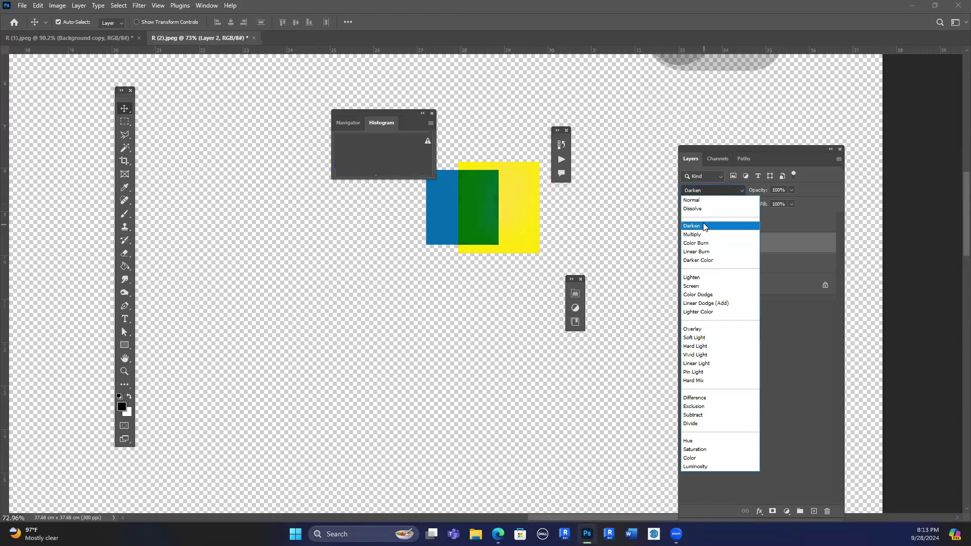
click(705, 226)
mouse_move(520, 226)
mouse_down()
mouse_move(537, 226)
mouse_move(520, 226)
mouse_up()
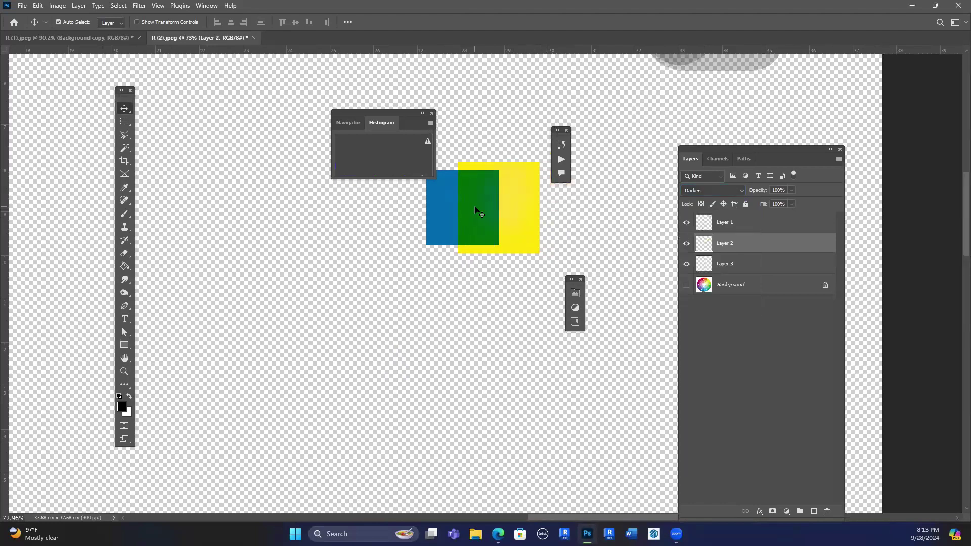
scroll(478, 212, up, 5)
scroll(478, 265, down, 2)
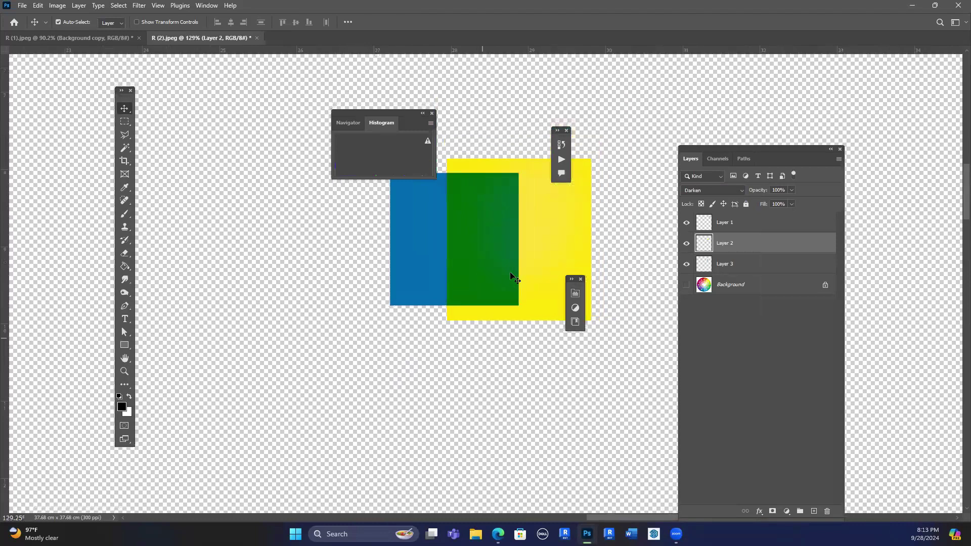
scroll(483, 251, down, 3)
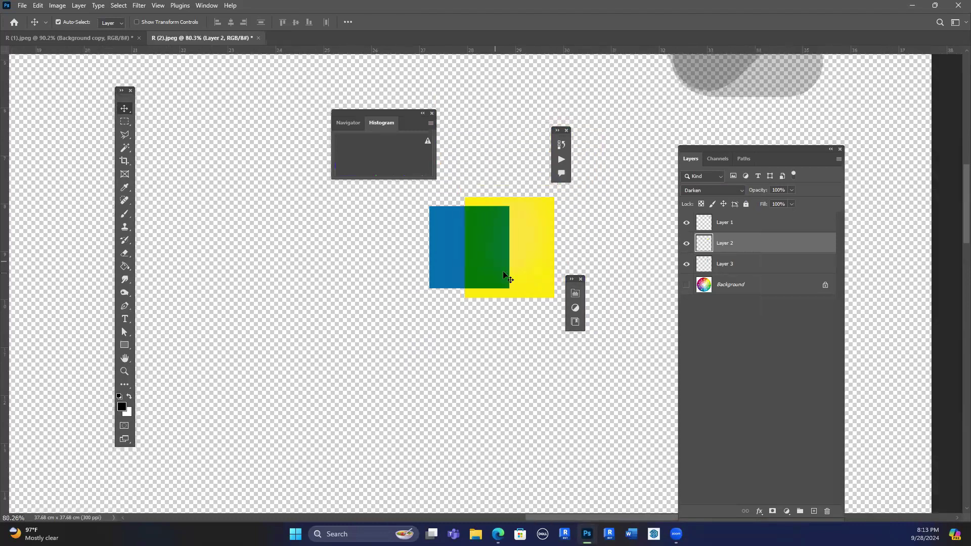
scroll(628, 281, down, 2)
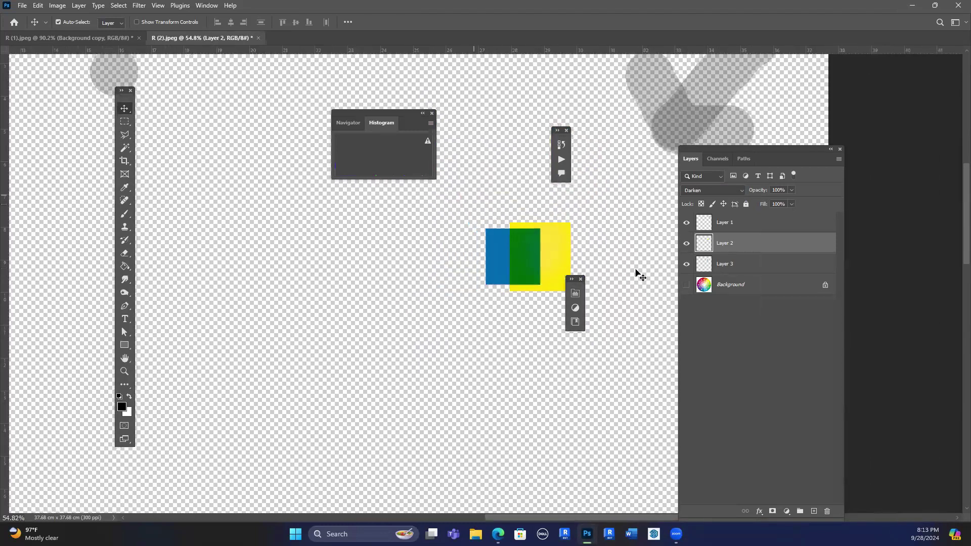
Show the Background layer again and close the color wheel image R (2).jpeg without saving the changes.
click(687, 285)
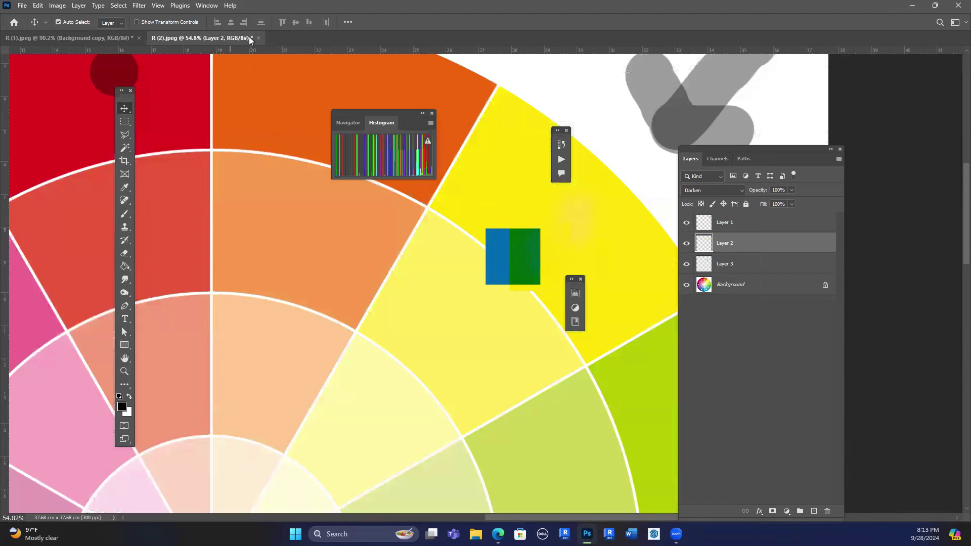
click(260, 40)
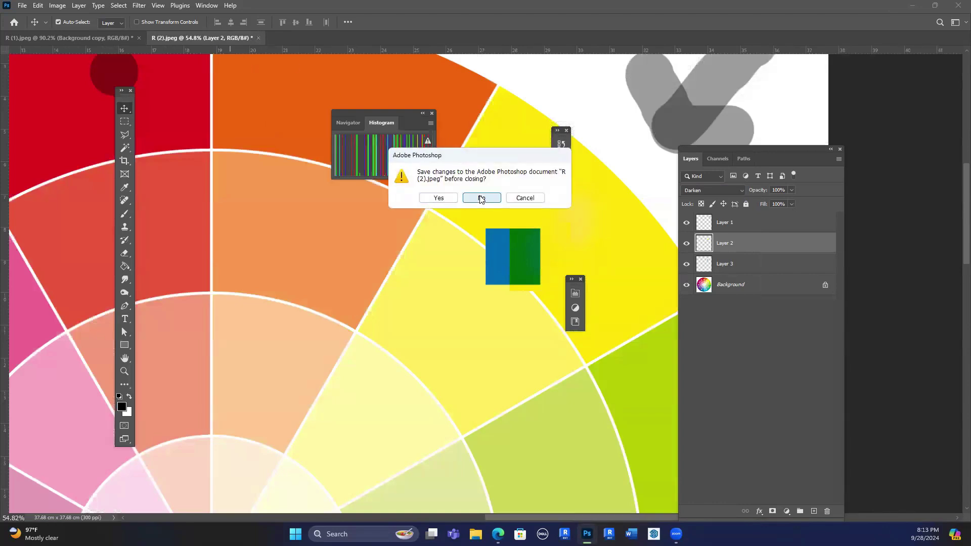
click(480, 197)
Start Selective Color on the Background copy and set the Yellows to Cyan -96, Magenta -55, Yellow -71 and Black +100.
scroll(386, 286, down, 1)
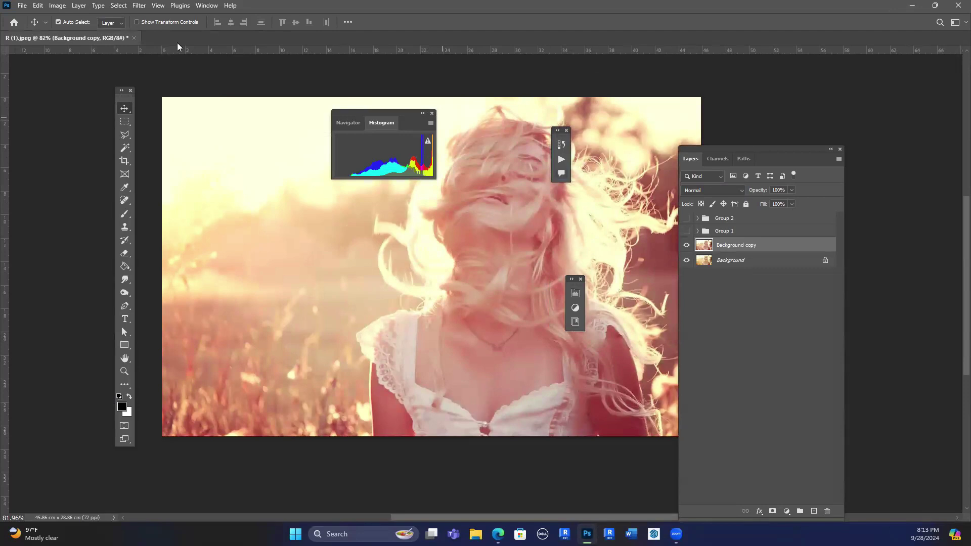
click(59, 6)
mouse_move(76, 31)
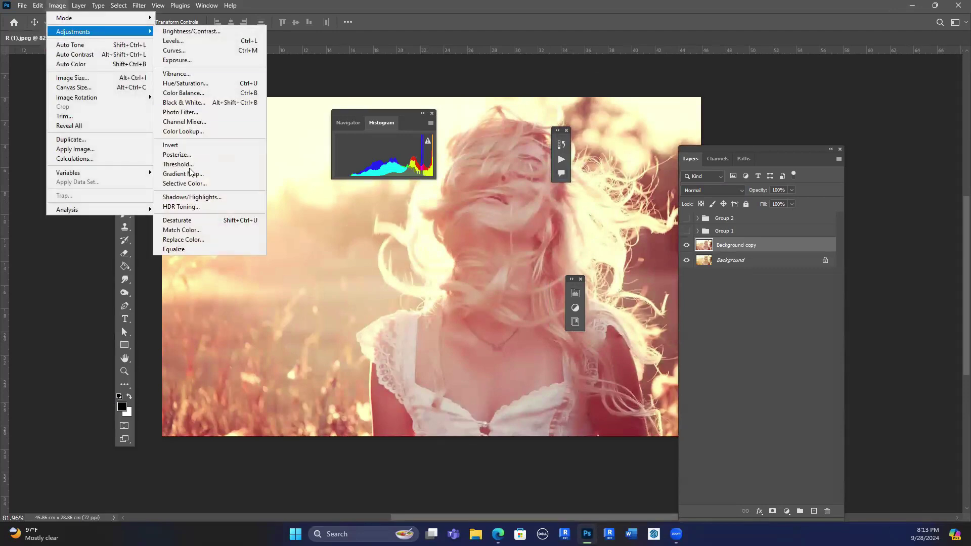
click(190, 183)
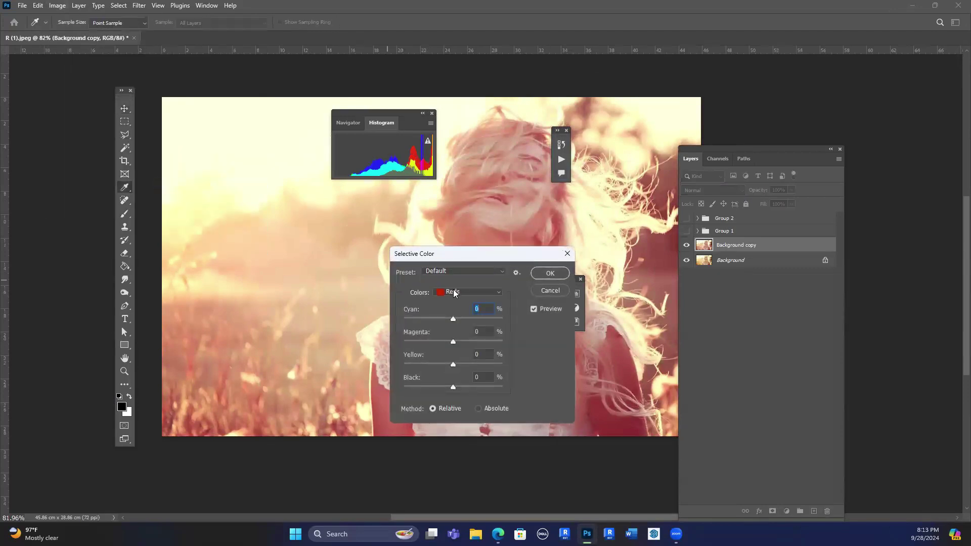
click(451, 292)
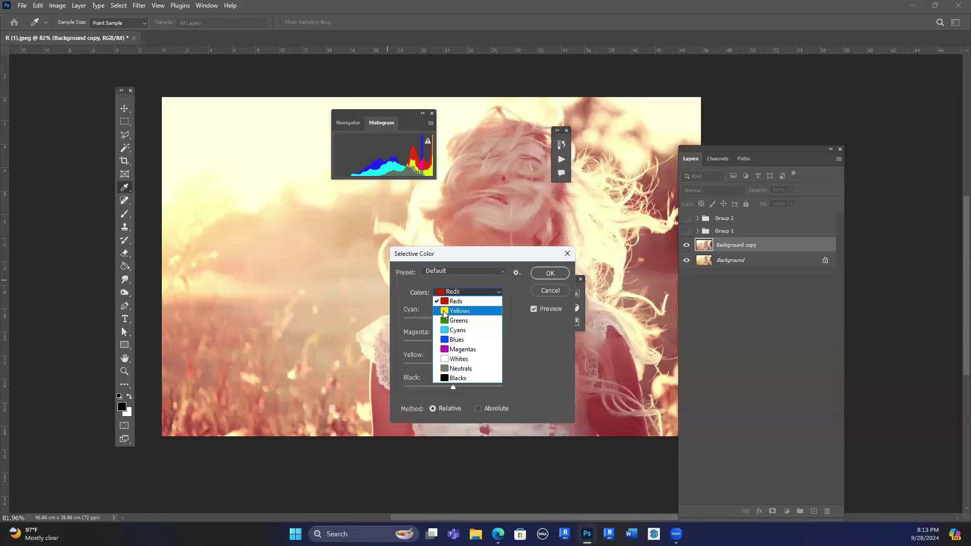
click(456, 302)
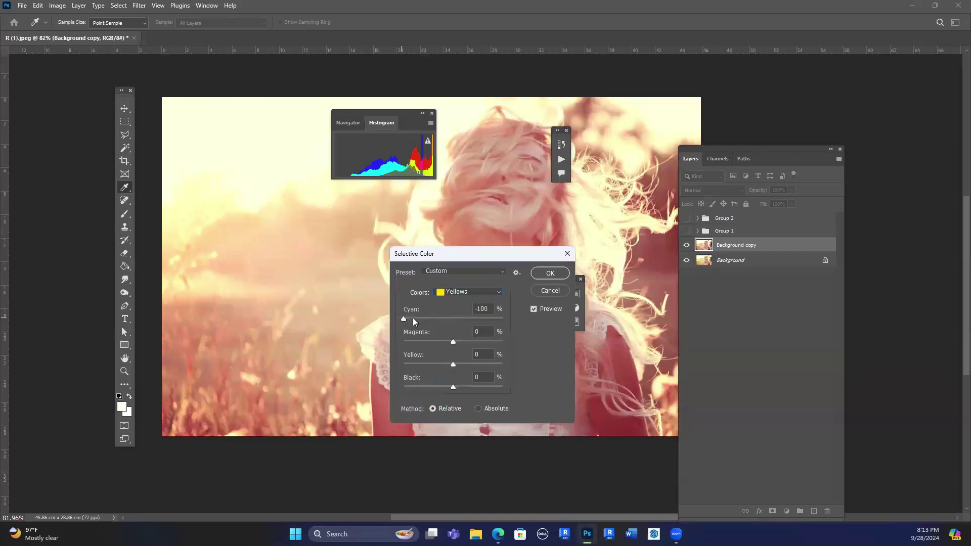
drag(446, 325, 406, 319)
drag(453, 343, 426, 340)
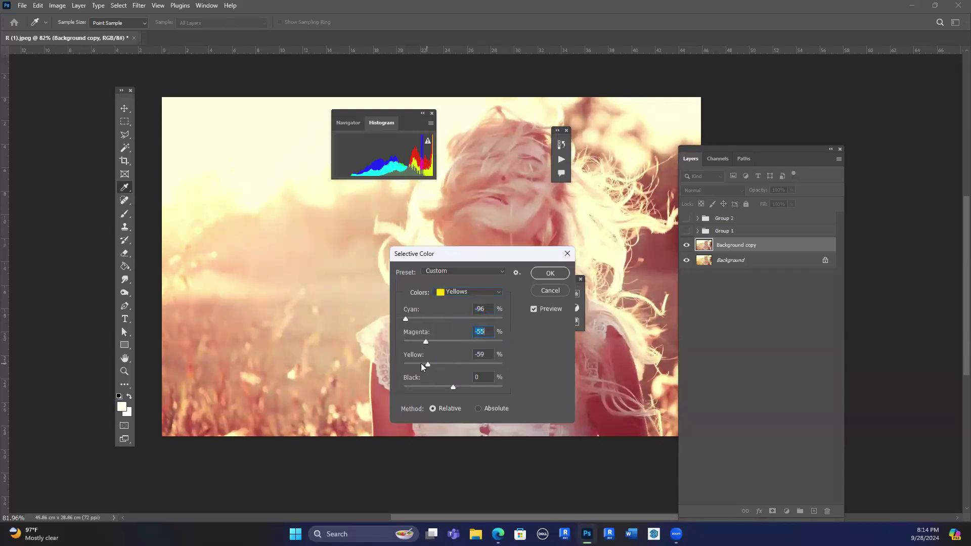
drag(423, 367, 416, 342)
drag(452, 387, 512, 370)
Set the Yellows to Cyan +100, Magenta +100 and Yellow -18, apply Selective Color, and compare by toggling the Background copy's visibility.
drag(515, 252, 455, 177)
drag(350, 242, 447, 250)
drag(369, 243, 464, 241)
drag(356, 266, 445, 266)
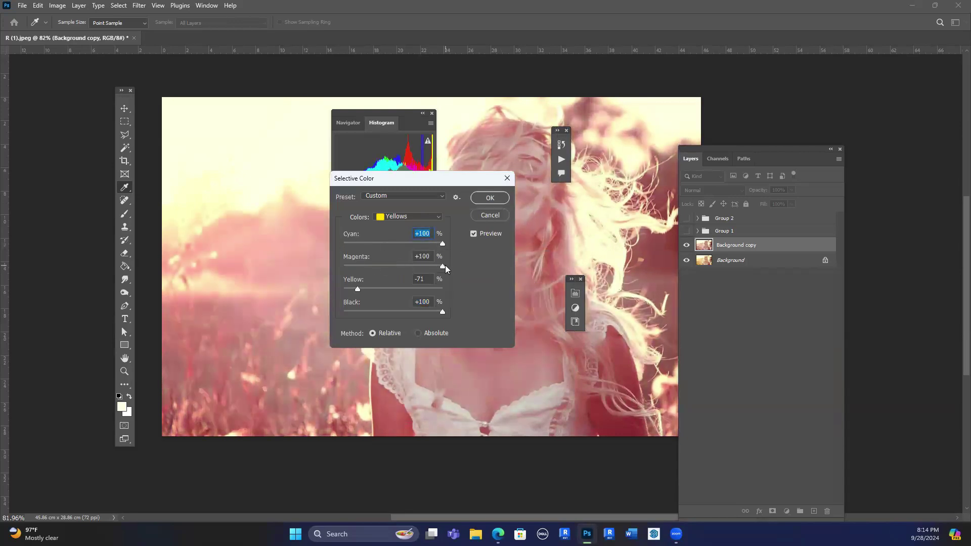
drag(343, 260, 473, 250)
drag(357, 291, 446, 299)
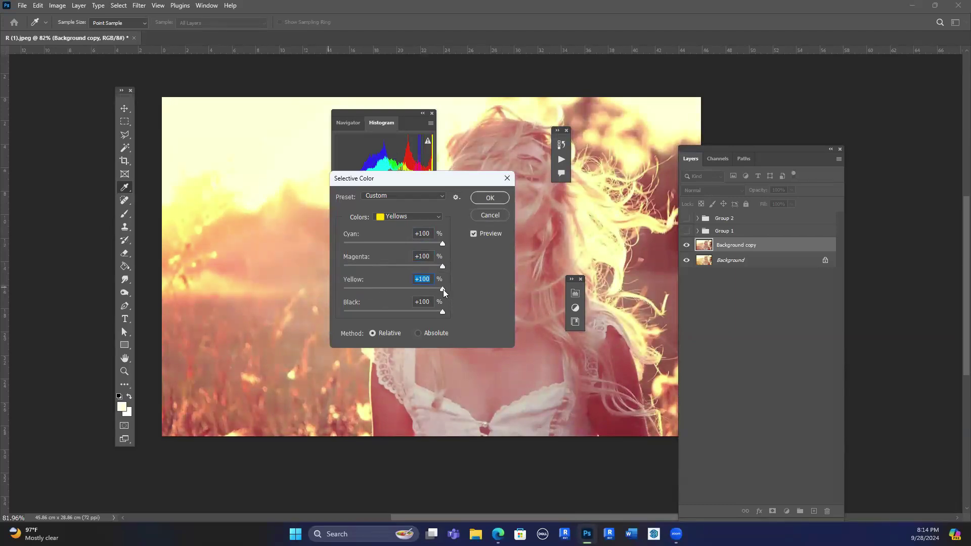
drag(442, 289, 385, 293)
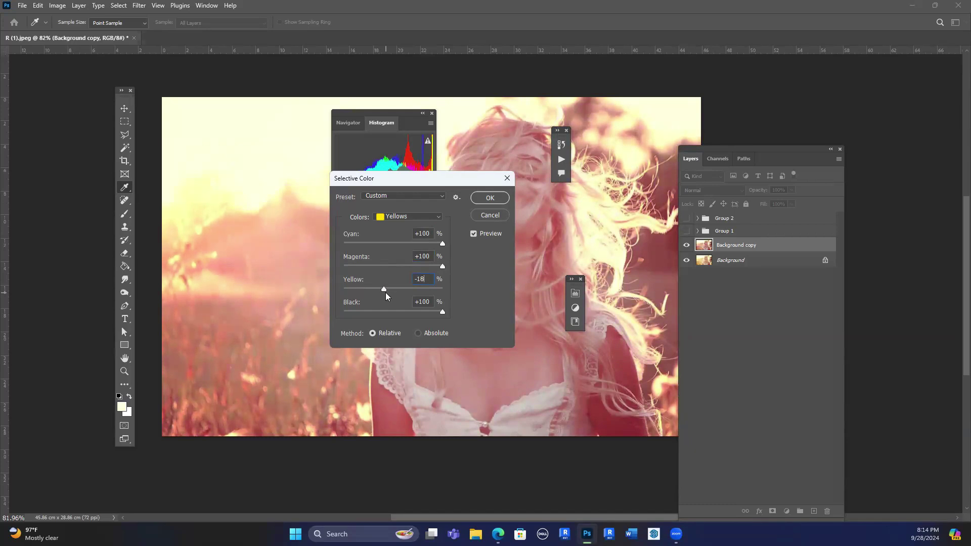
click(490, 198)
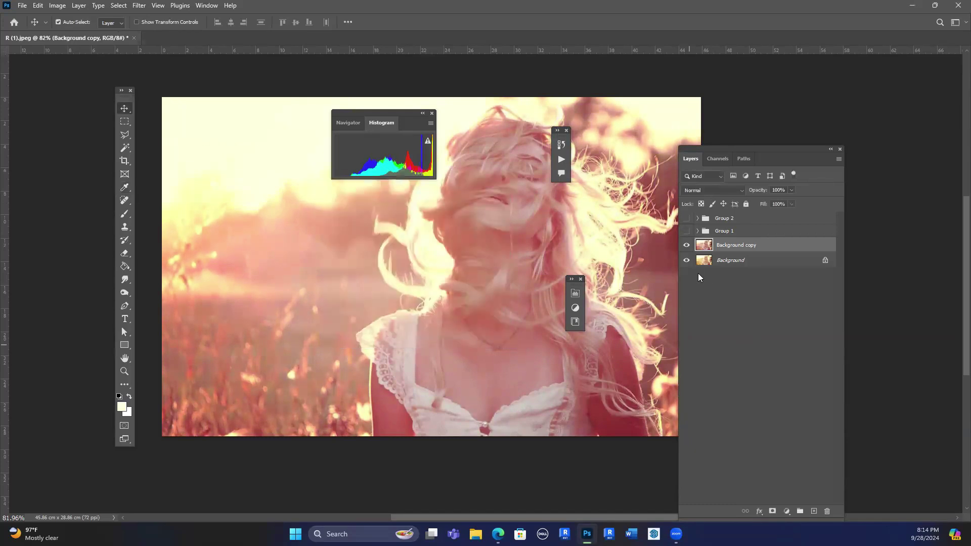
click(686, 246)
click(687, 245)
click(687, 246)
click(687, 246)
Add a Hue/Saturation adjustment layer above the Background with Hue -7, and move it above the Background copy layer.
click(727, 260)
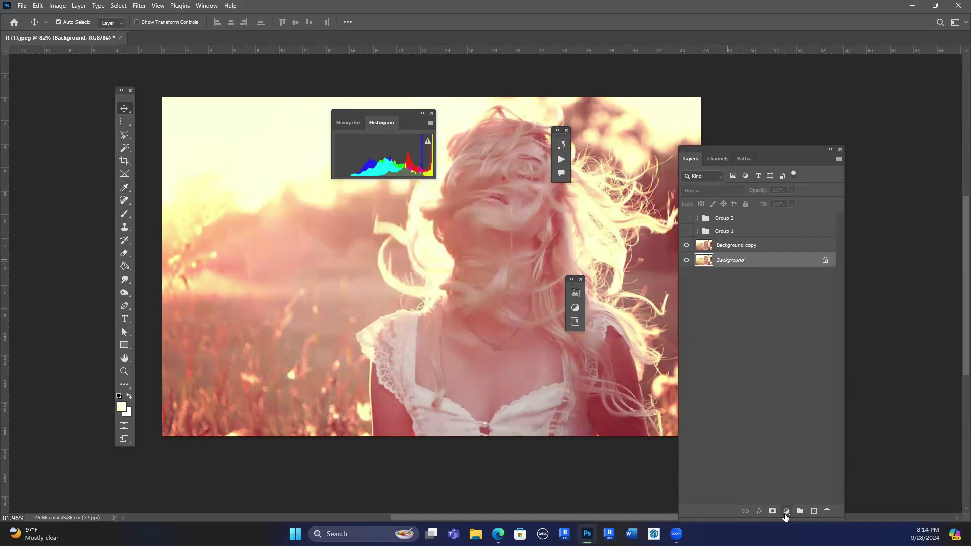
click(787, 511)
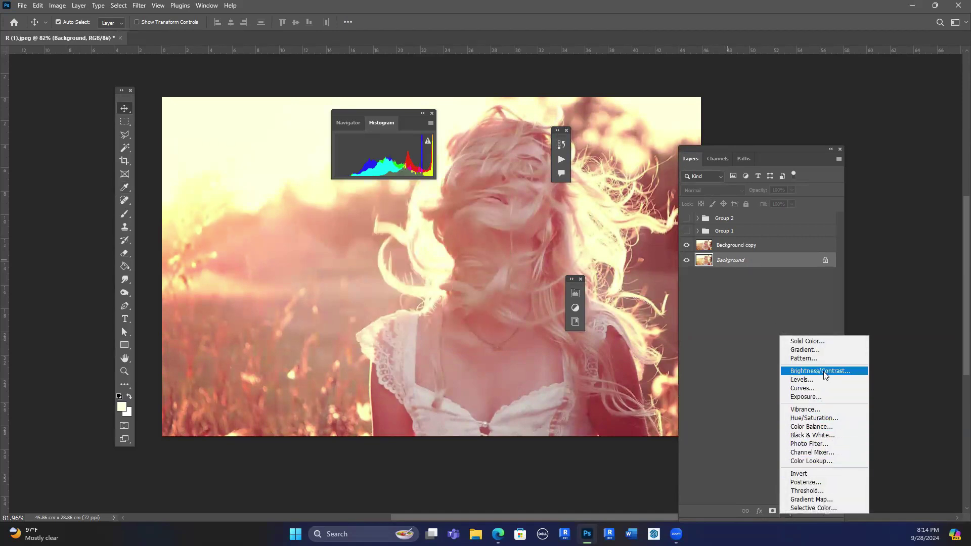
click(820, 421)
mouse_move(489, 362)
mouse_down()
mouse_move(477, 362)
mouse_move(520, 364)
mouse_move(485, 362)
mouse_up()
drag(748, 264, 756, 240)
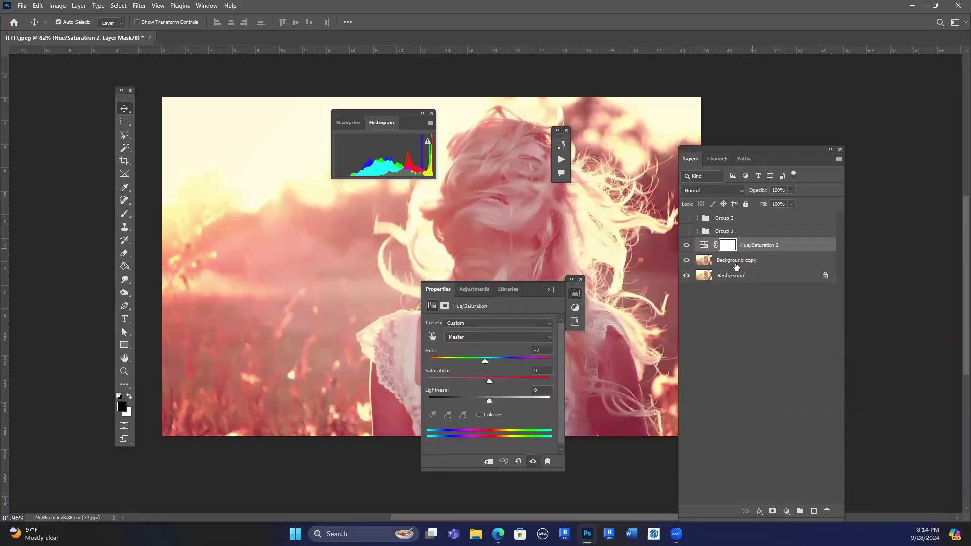
Set the Hue/Saturation layer's Hue to +2 and Saturation to -18, hide that layer, and check the photo by toggling the Background copy.
mouse_move(485, 363)
mouse_down()
mouse_move(502, 361)
mouse_move(476, 362)
mouse_move(499, 361)
mouse_up()
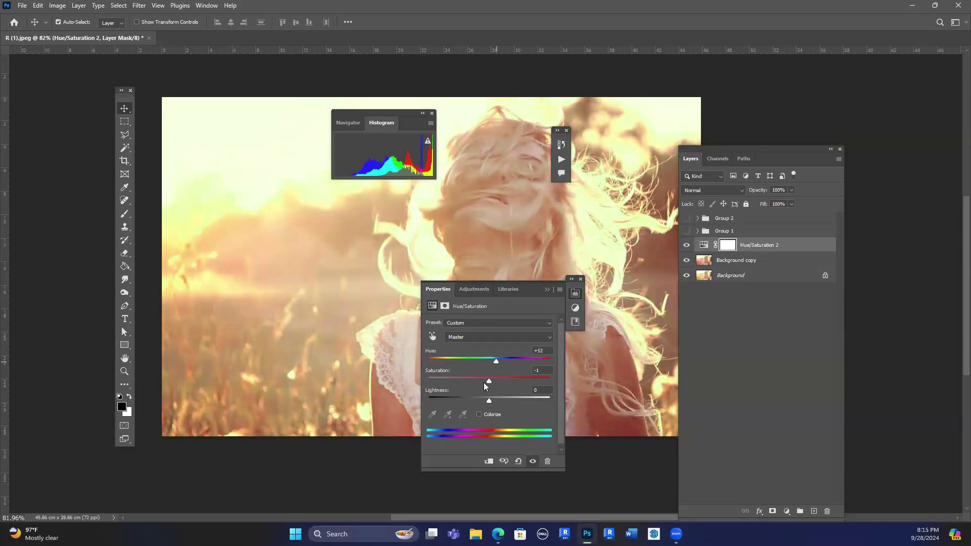
drag(477, 381, 489, 362)
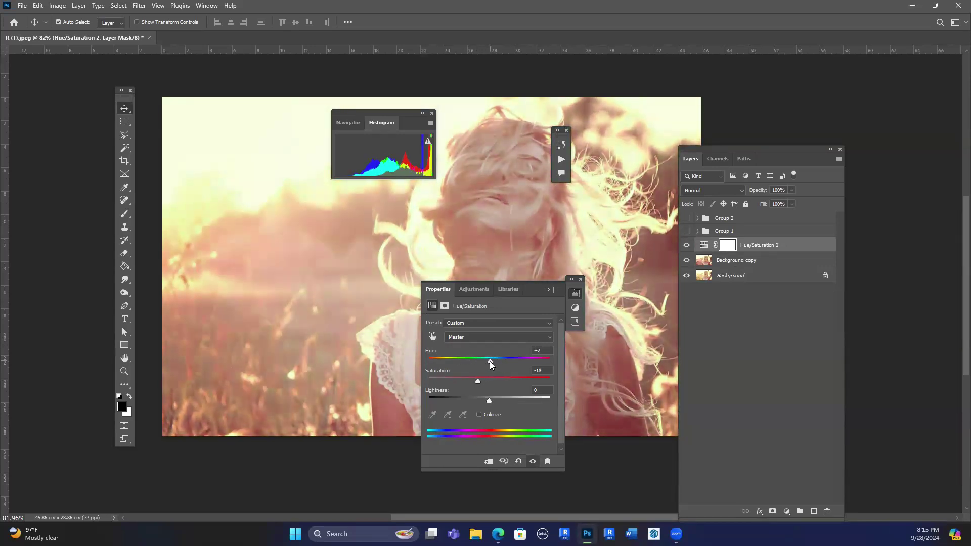
click(546, 289)
click(687, 244)
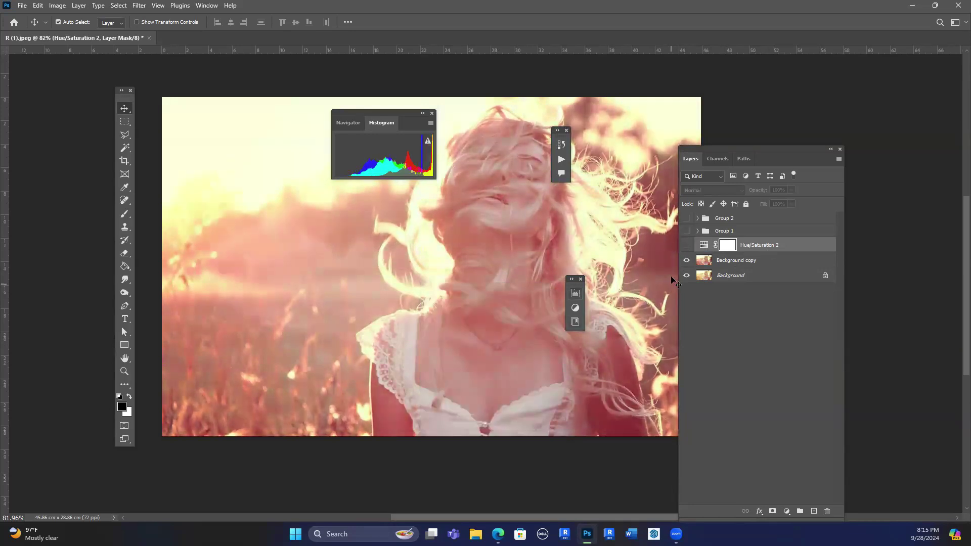
click(687, 260)
click(687, 261)
Hide the Background copy layer and select the Background layer as the target for image adjustments.
click(57, 7)
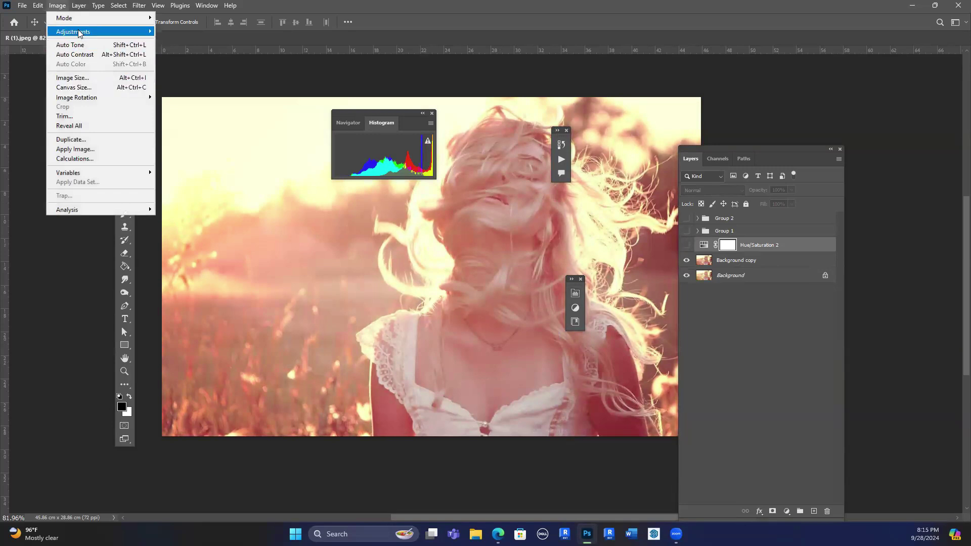
mouse_move(78, 33)
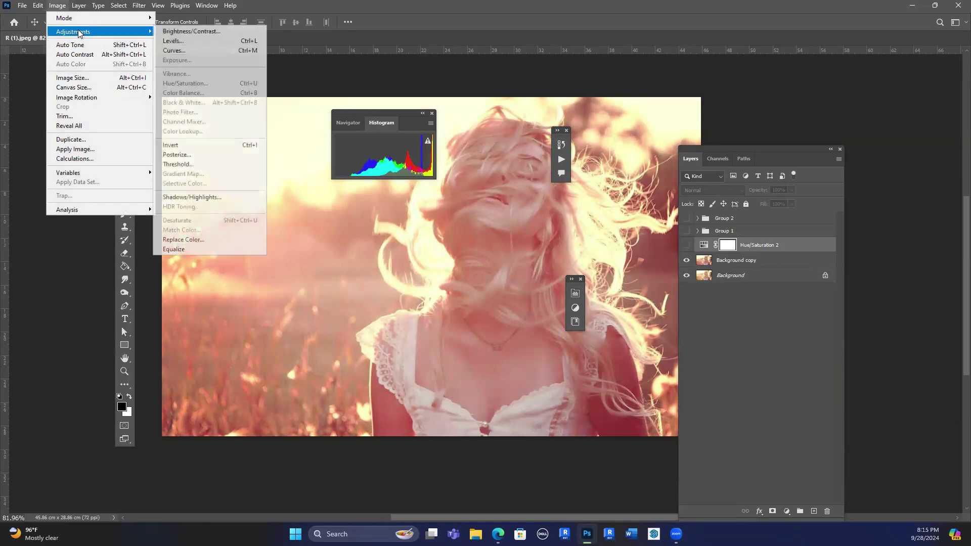
click(742, 261)
click(57, 6)
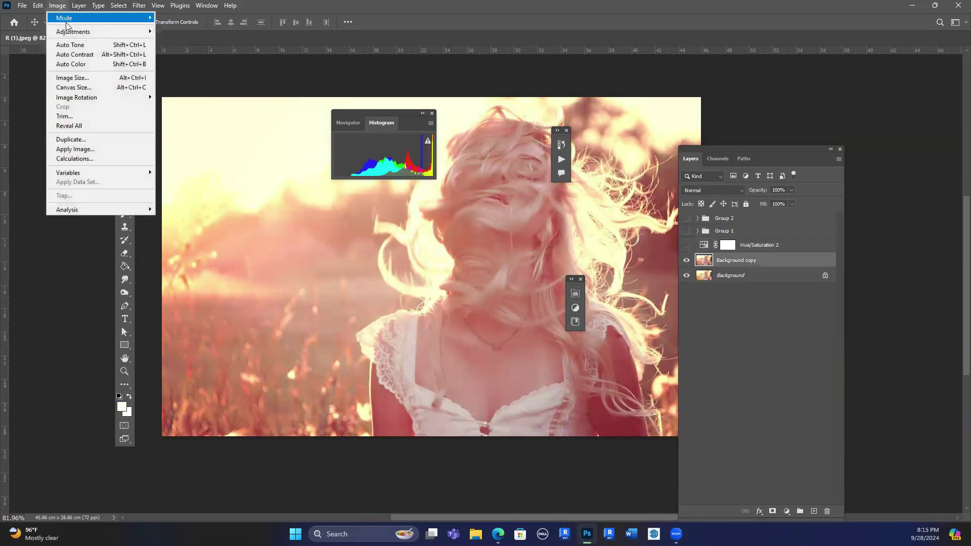
mouse_move(75, 32)
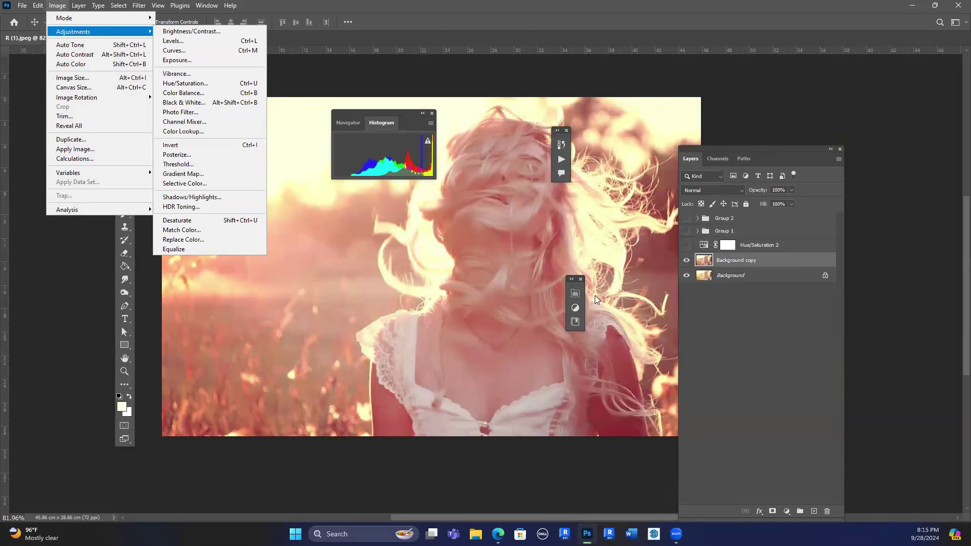
click(686, 260)
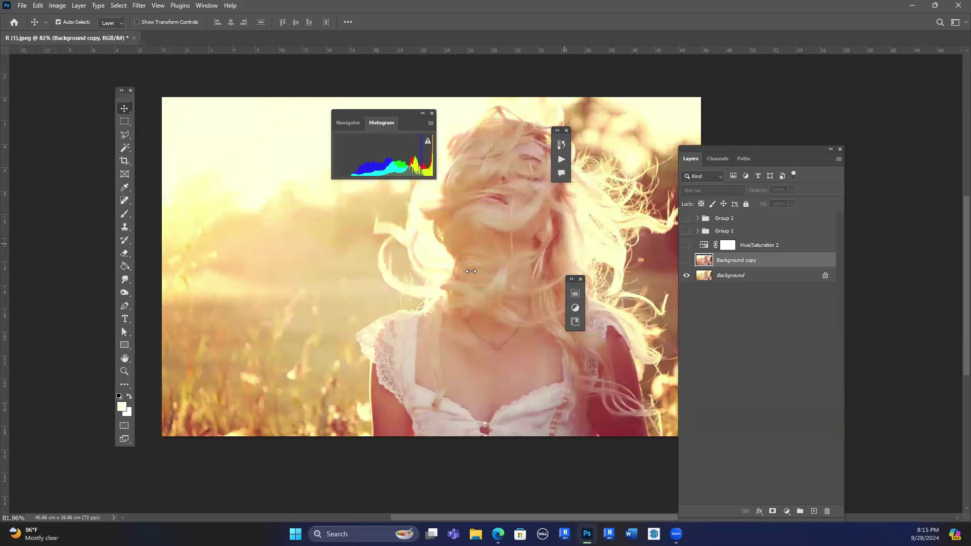
click(58, 5)
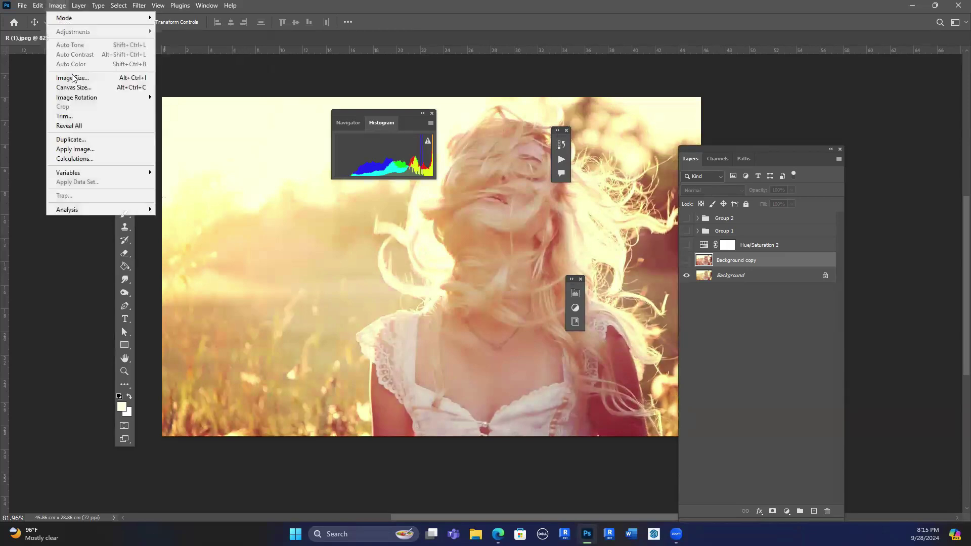
click(745, 280)
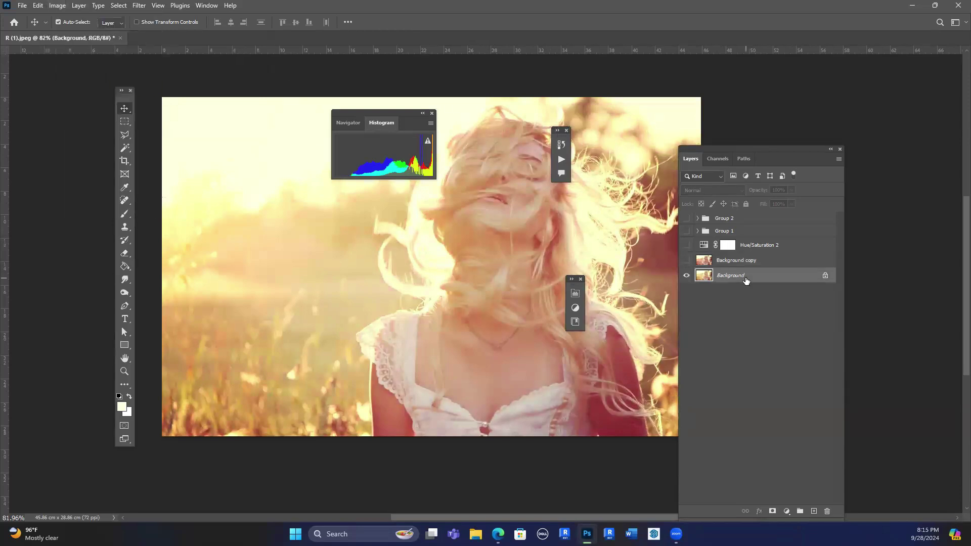
Apply a Shadows/Highlights adjustment to the Background layer with the Shadows amount at 31%.
click(60, 6)
click(192, 198)
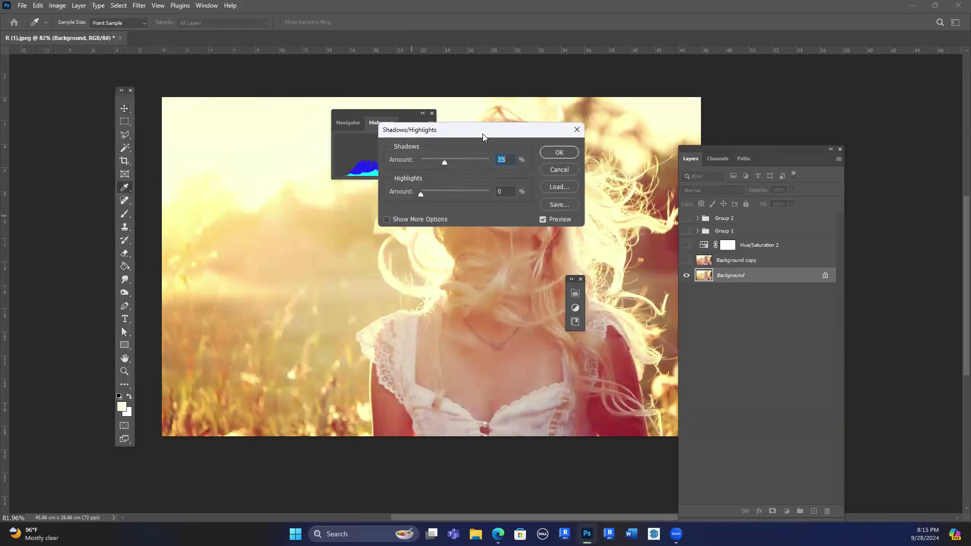
drag(483, 133, 294, 165)
drag(253, 194, 299, 197)
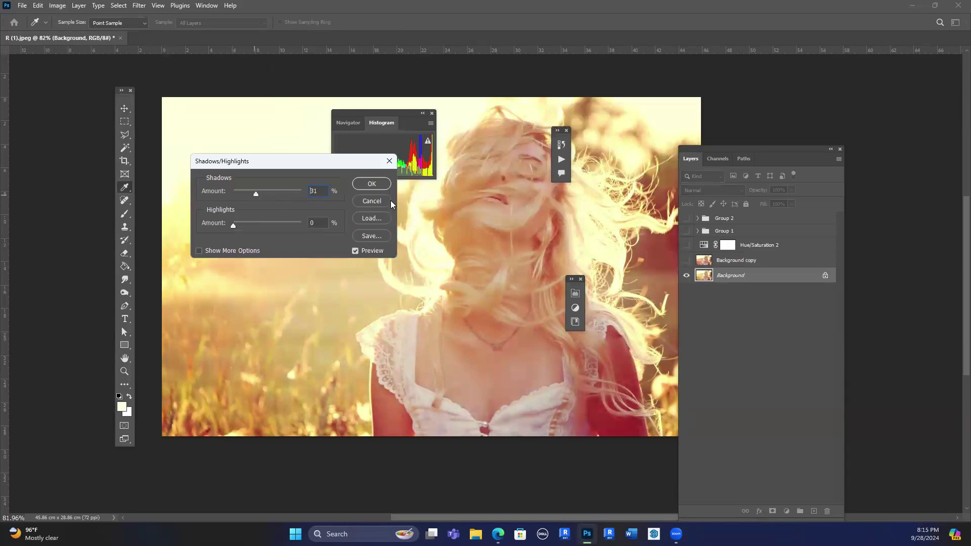
click(368, 184)
Close the portrait photo without saving and open the R (3) street image from Downloads.
click(121, 39)
click(494, 197)
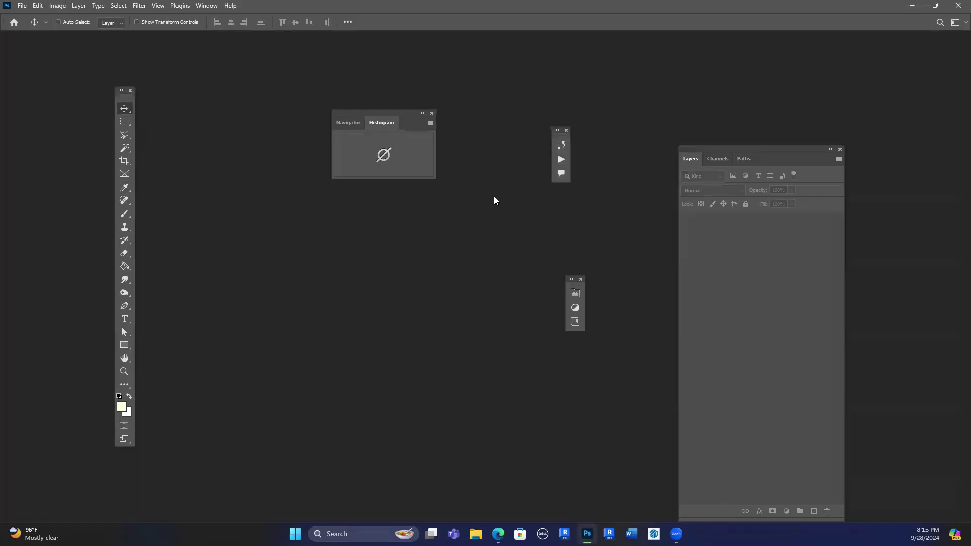
key(ctrl+o)
double_click(121, 102)
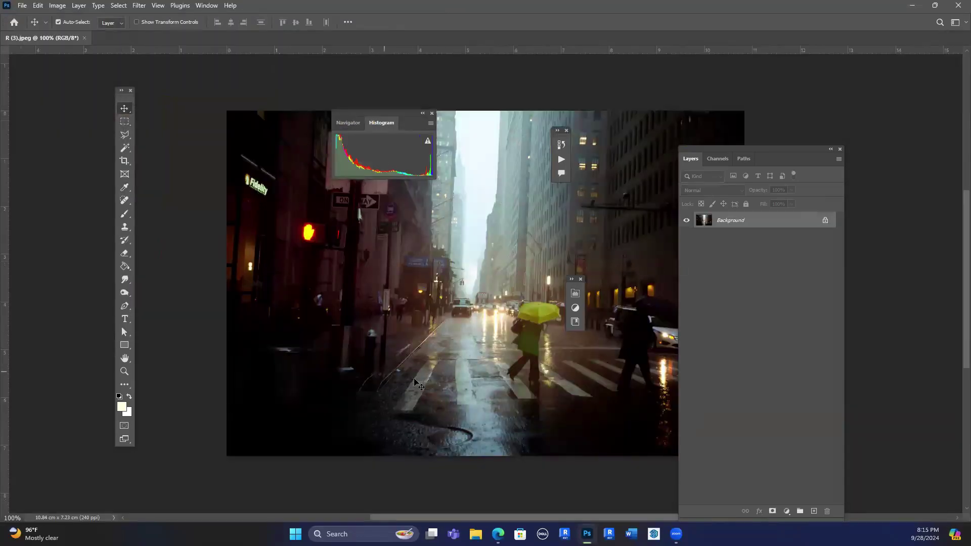
Start Shadows/Highlights on the rainy street photo, move the Layers panel off the image, and set the Shadows amount to 92%.
click(59, 7)
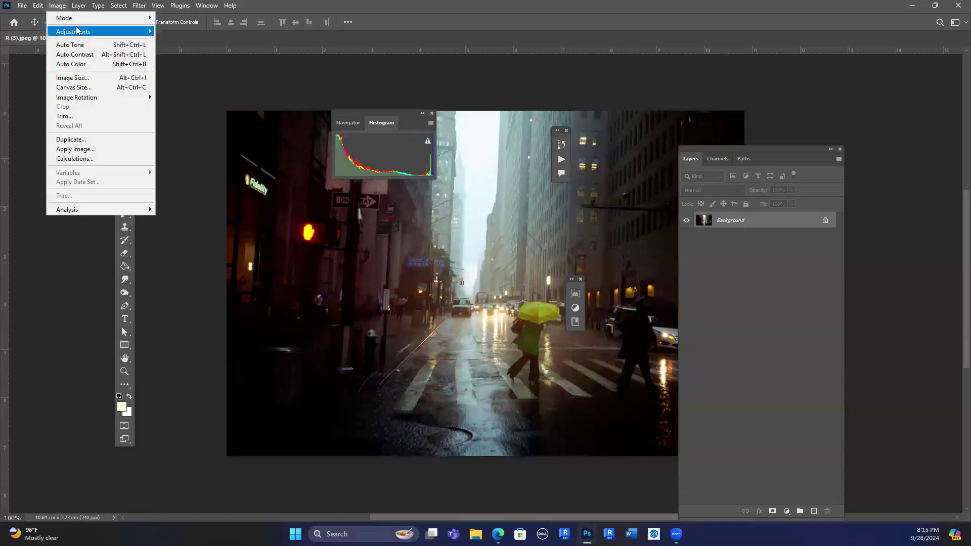
mouse_move(76, 31)
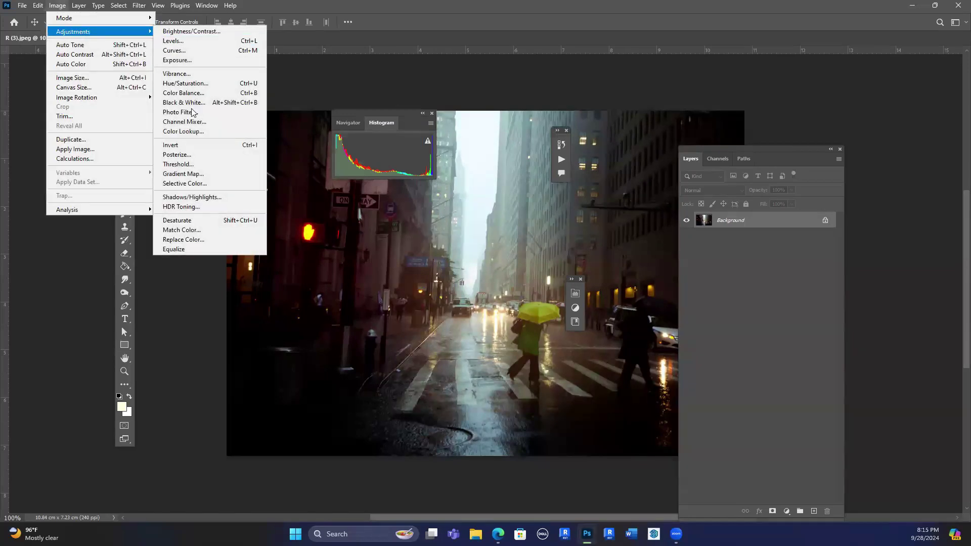
click(207, 201)
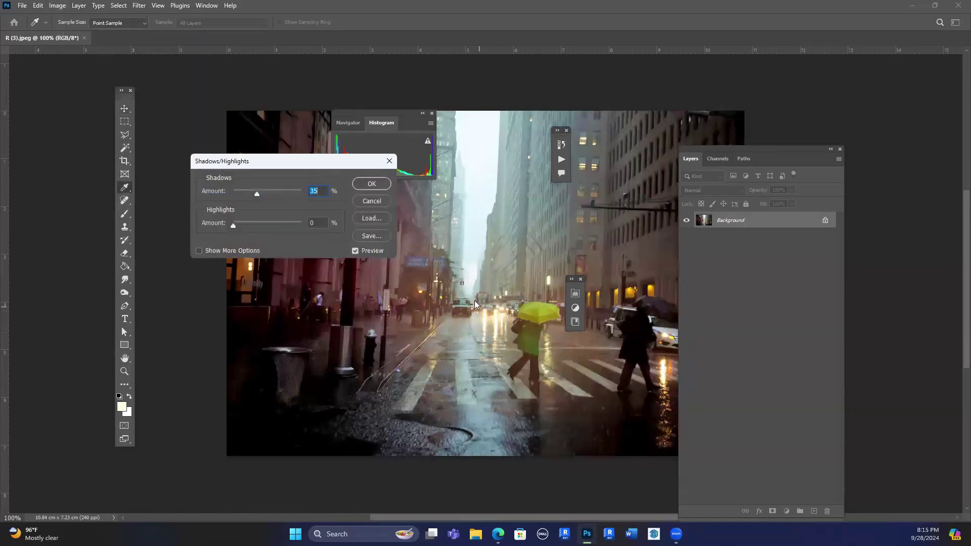
drag(765, 157, 859, 142)
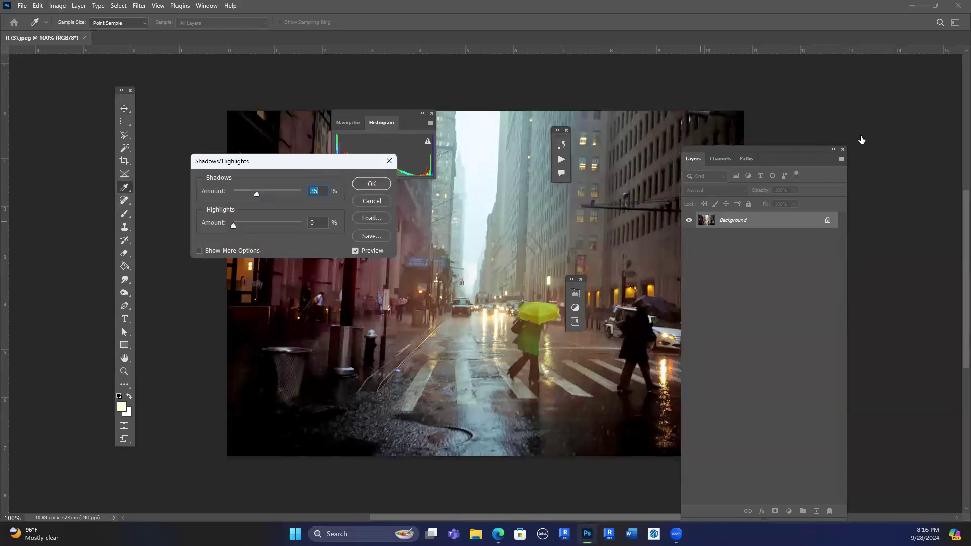
drag(257, 195, 299, 193)
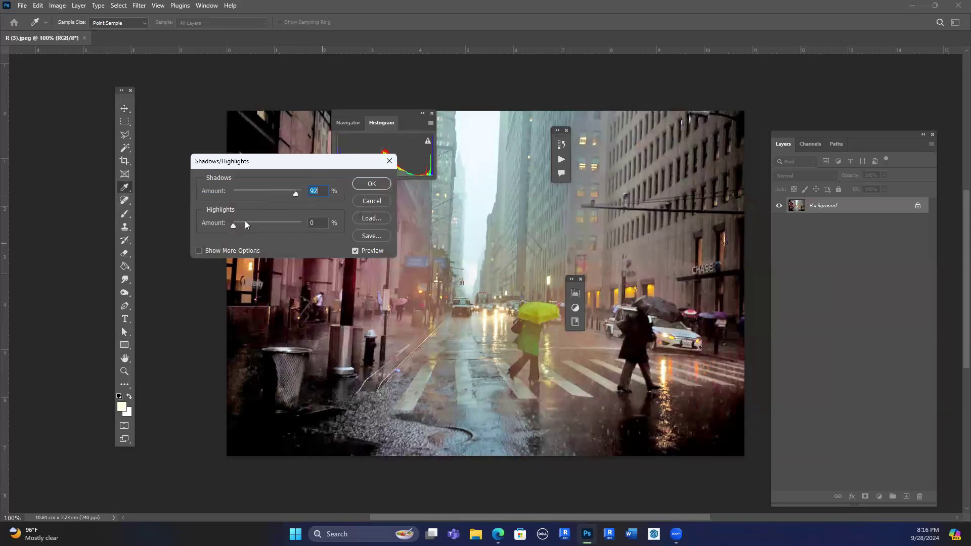
Set the Highlights amount to 39% and the Shadows amount to 85%, and apply Shadows/Highlights to the street photo.
drag(234, 225, 324, 233)
mouse_move(253, 225)
mouse_down()
mouse_move(240, 226)
mouse_move(260, 228)
mouse_up()
drag(302, 191, 282, 194)
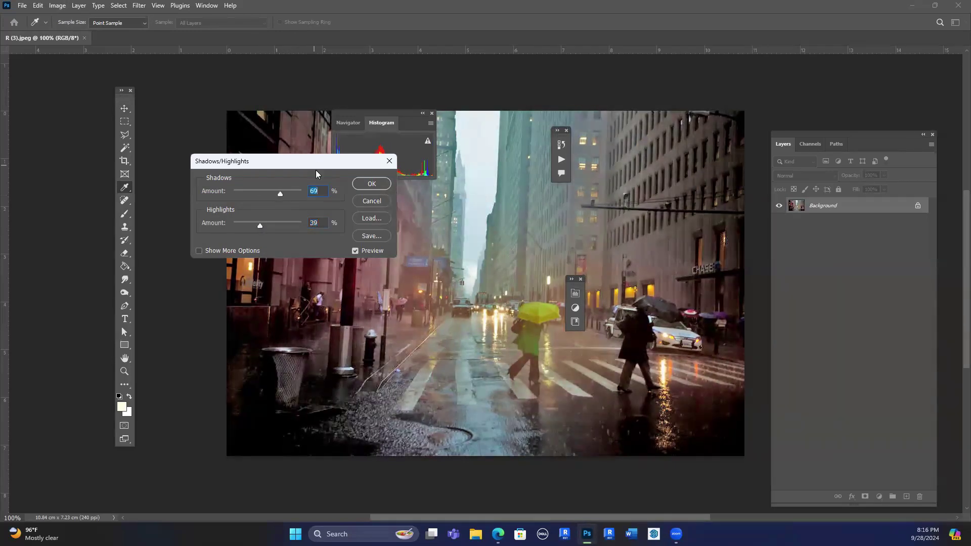
drag(316, 165, 328, 208)
drag(293, 236, 286, 237)
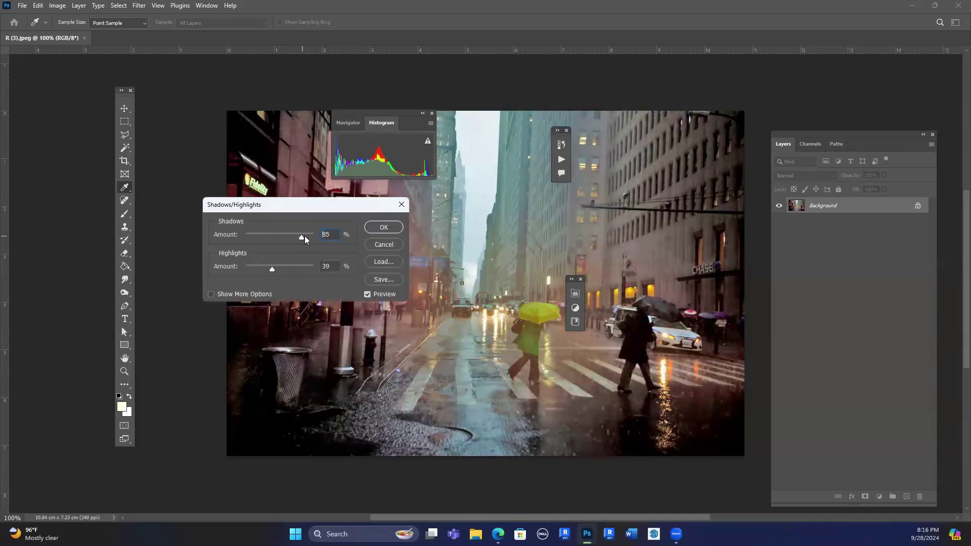
click(375, 228)
key(v)
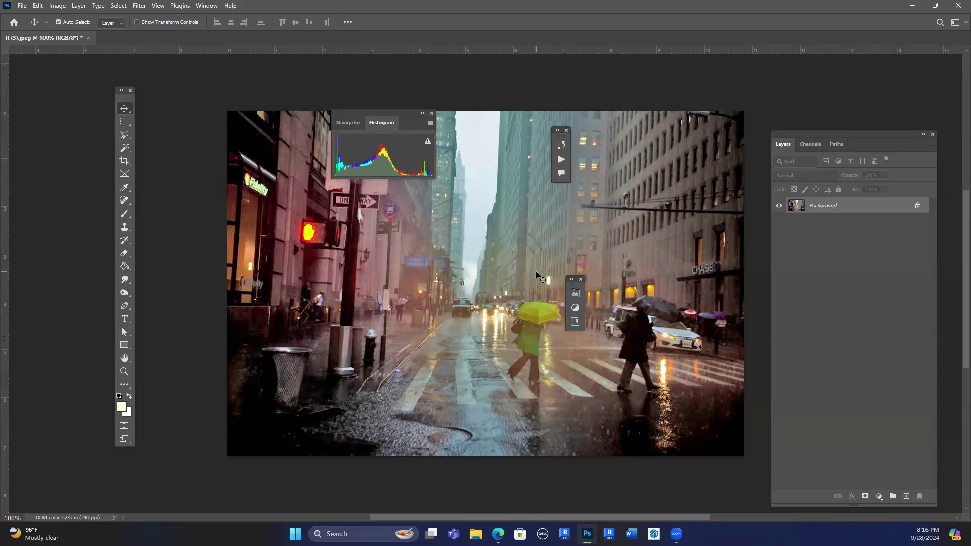
key(ctrl+o)
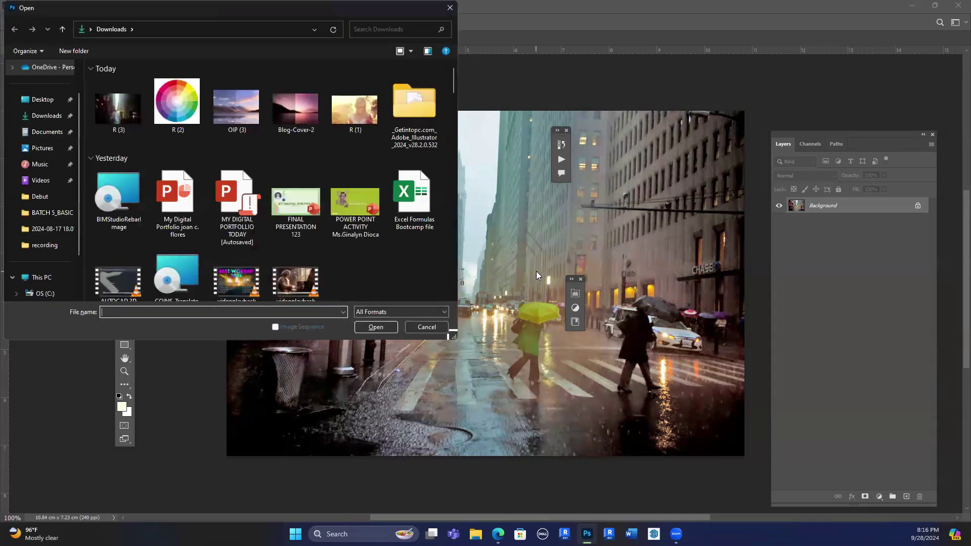
scroll(202, 172, down, 15)
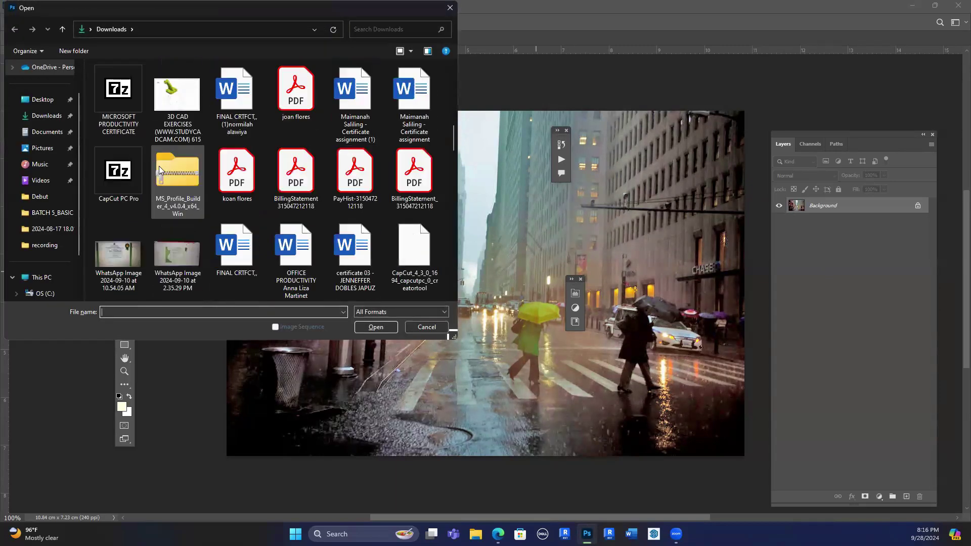
scroll(217, 189, down, 5)
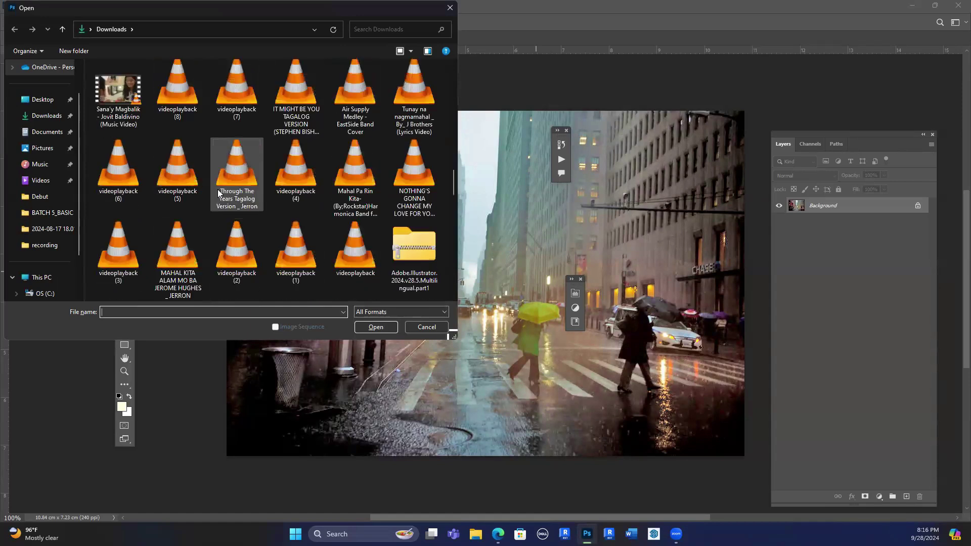
scroll(217, 189, down, 5)
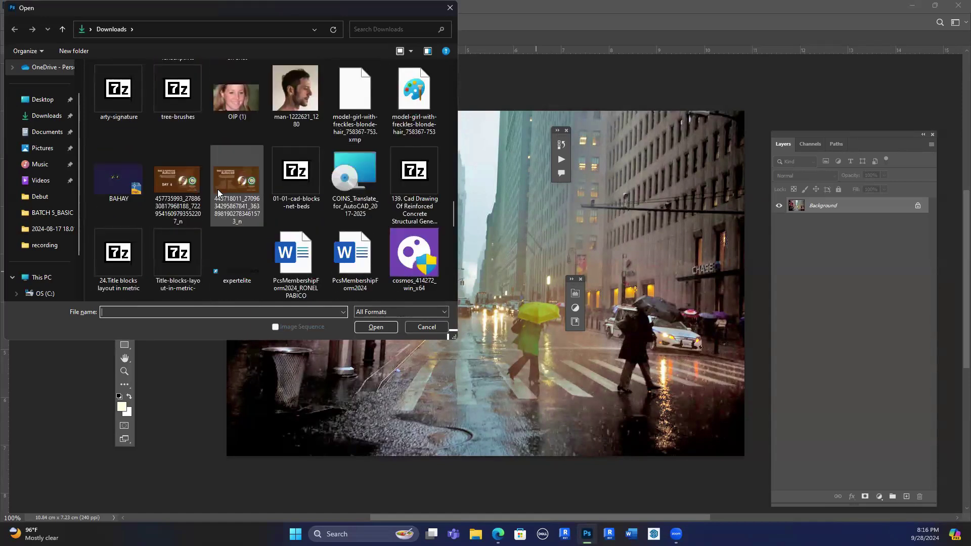
scroll(218, 189, down, 10)
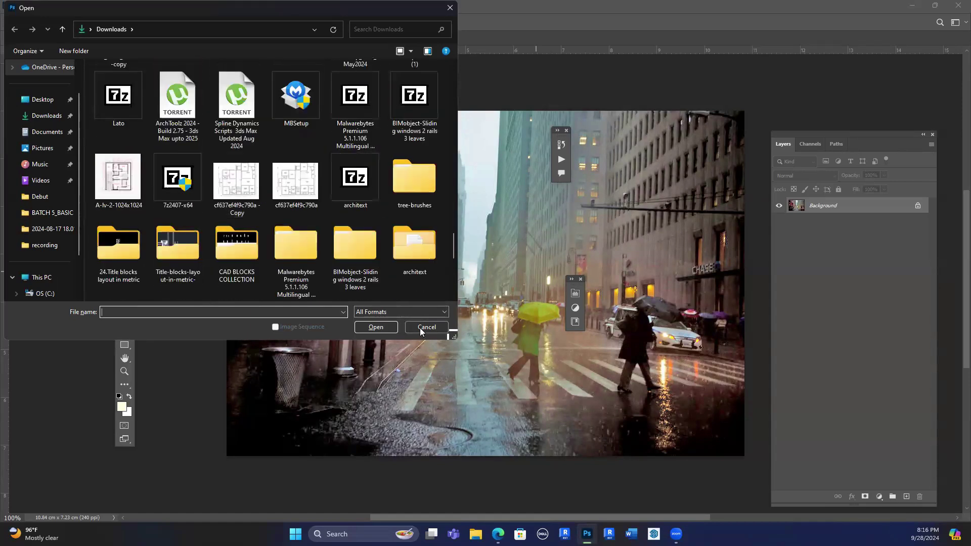
key(Escape)
mouse_move(497, 534)
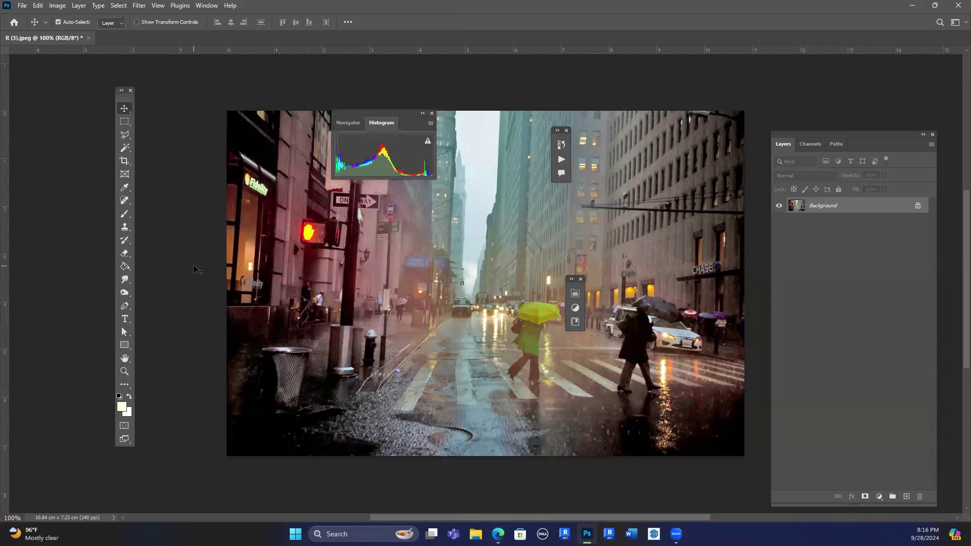
Browse the Pictures subfolders ENSCAPE RENDER, my book and PRESENTATION for another image to open.
key(ctrl+o)
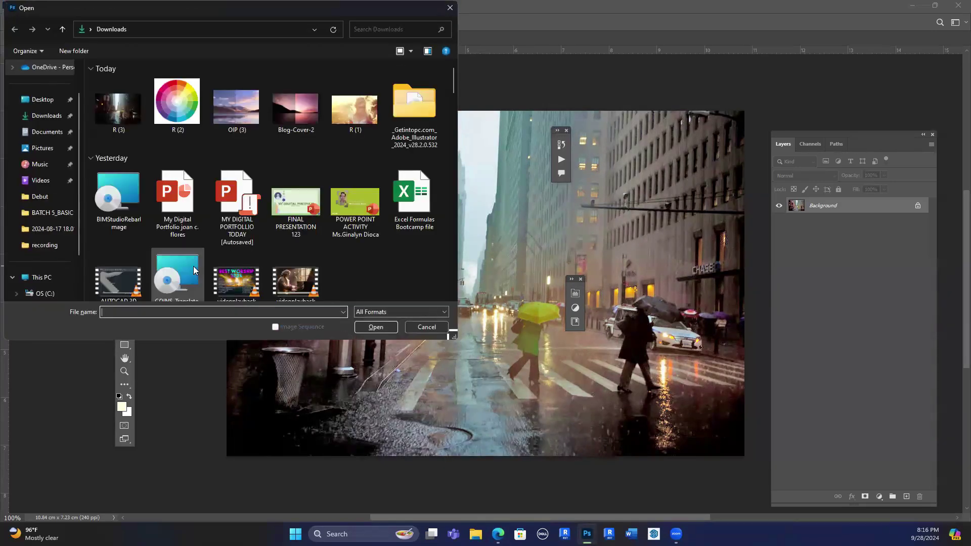
click(48, 199)
click(49, 212)
click(43, 148)
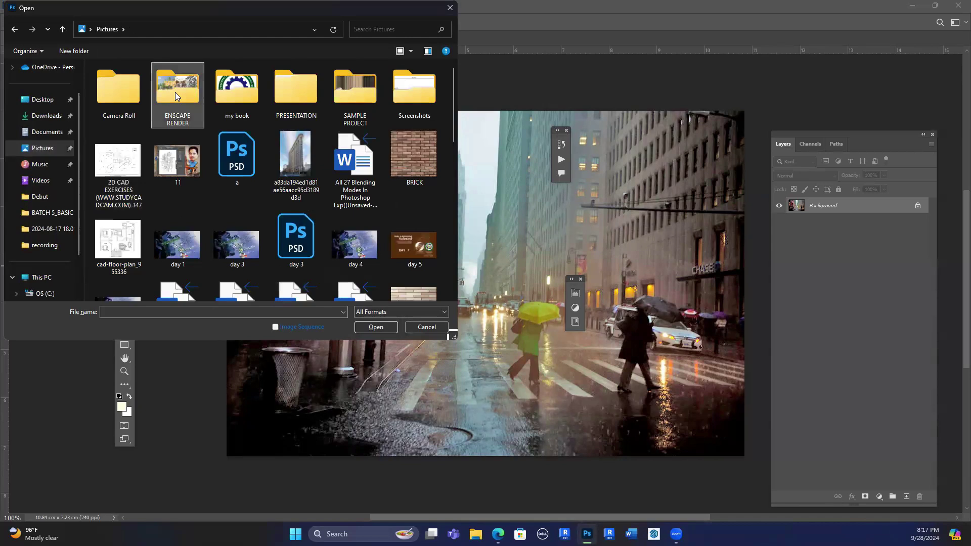
double_click(175, 93)
click(116, 31)
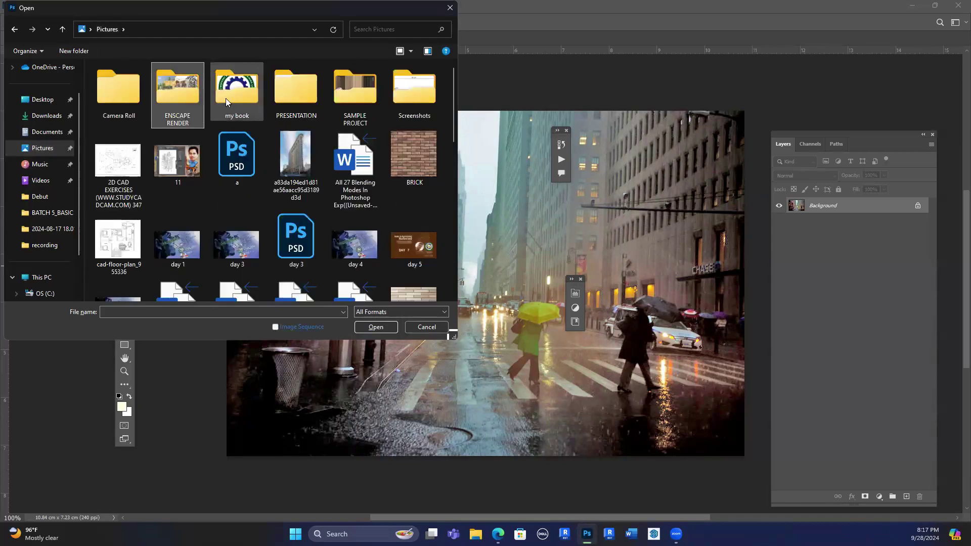
double_click(233, 98)
click(107, 29)
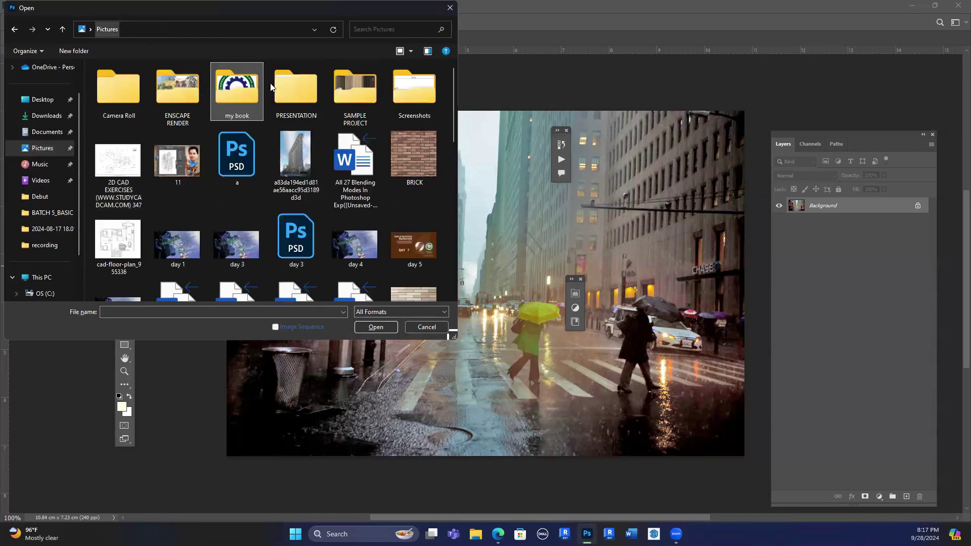
double_click(265, 96)
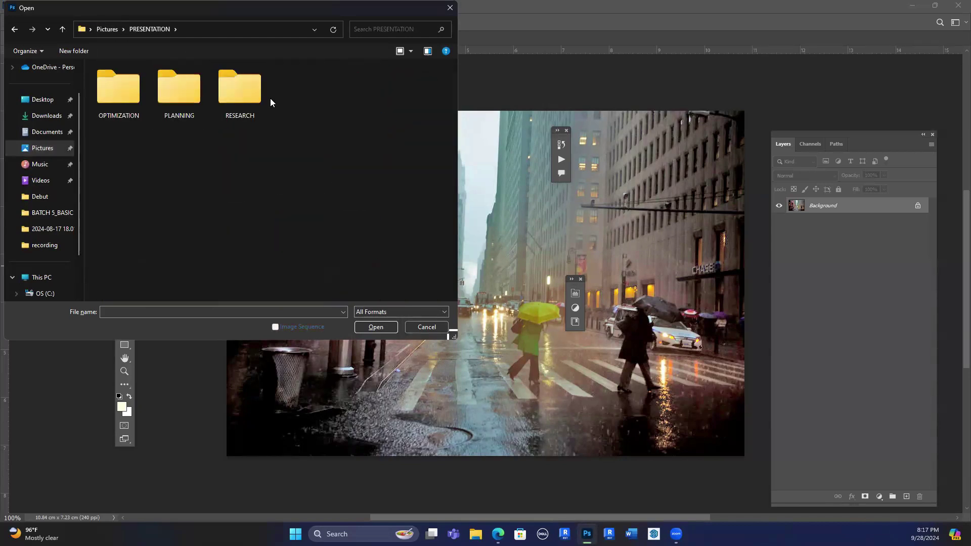
click(113, 29)
Open the RENDER COMPOSITION JPG from the SAMPLE PROJECT folder and check the house render up close and as a whole.
double_click(362, 101)
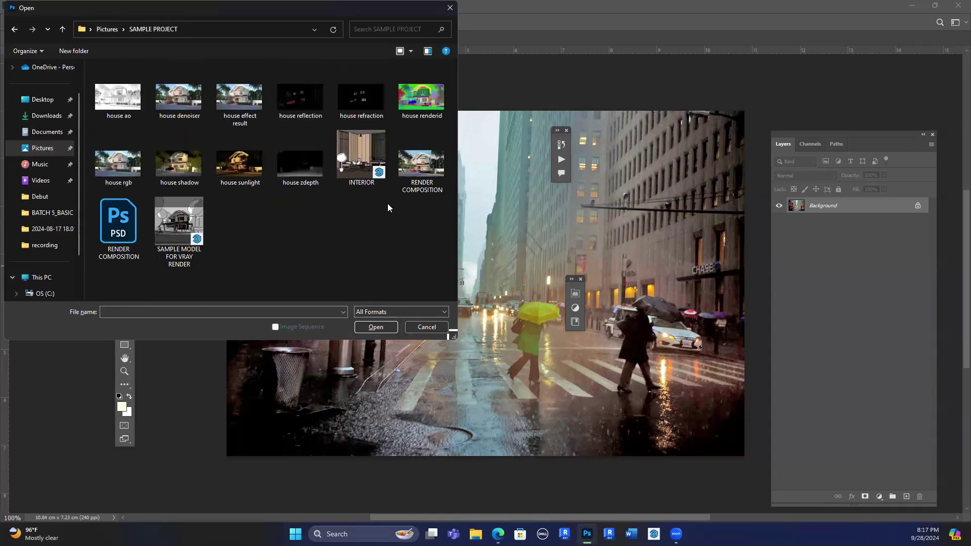
click(427, 168)
double_click(425, 166)
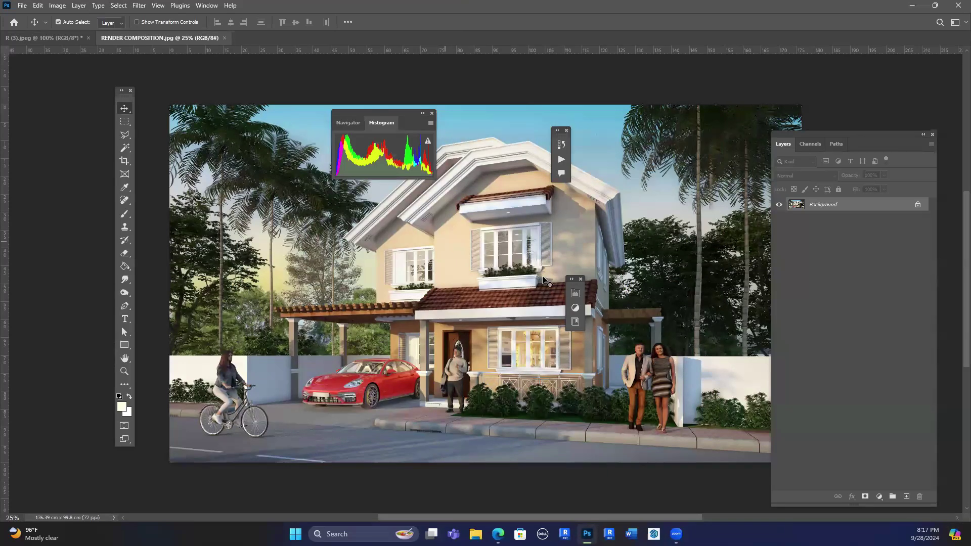
scroll(511, 234, up, 2)
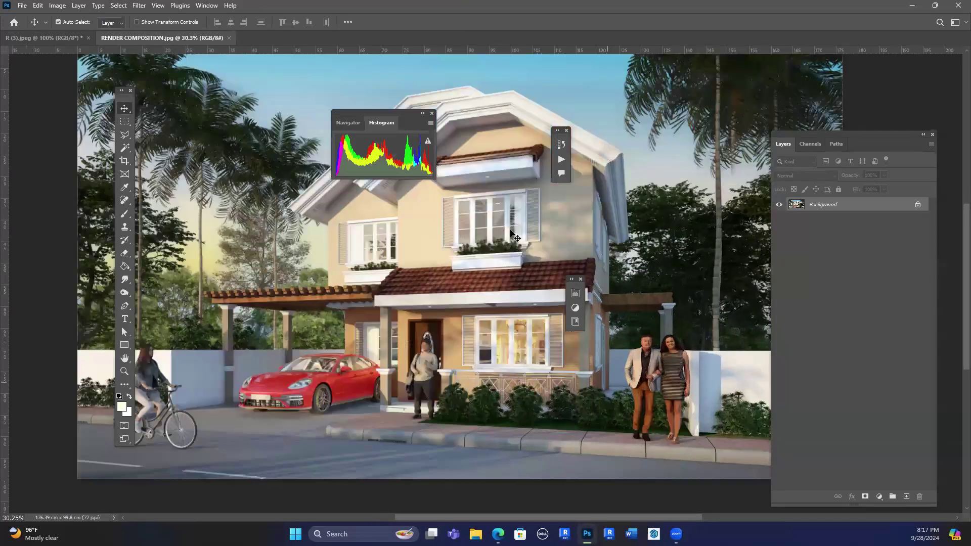
scroll(556, 290, up, 3)
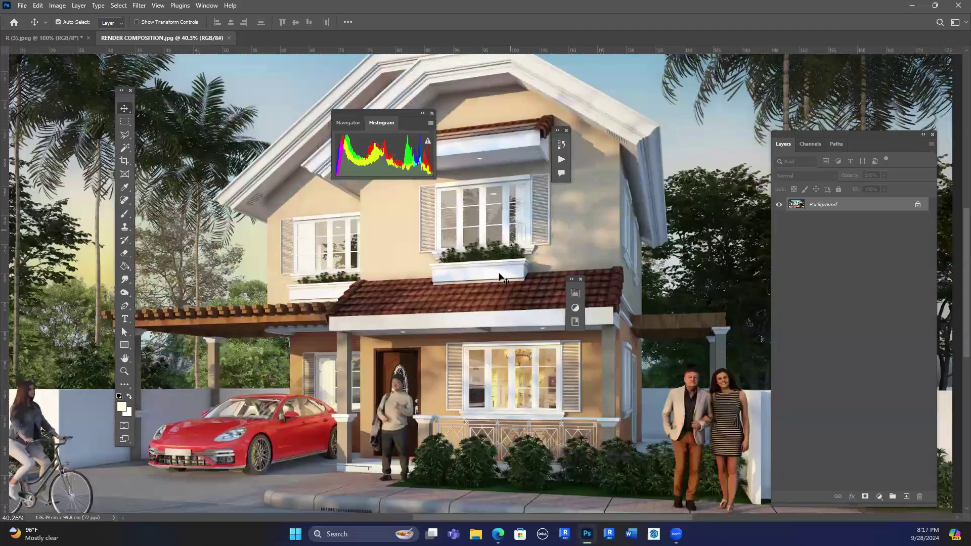
scroll(484, 278, down, 6)
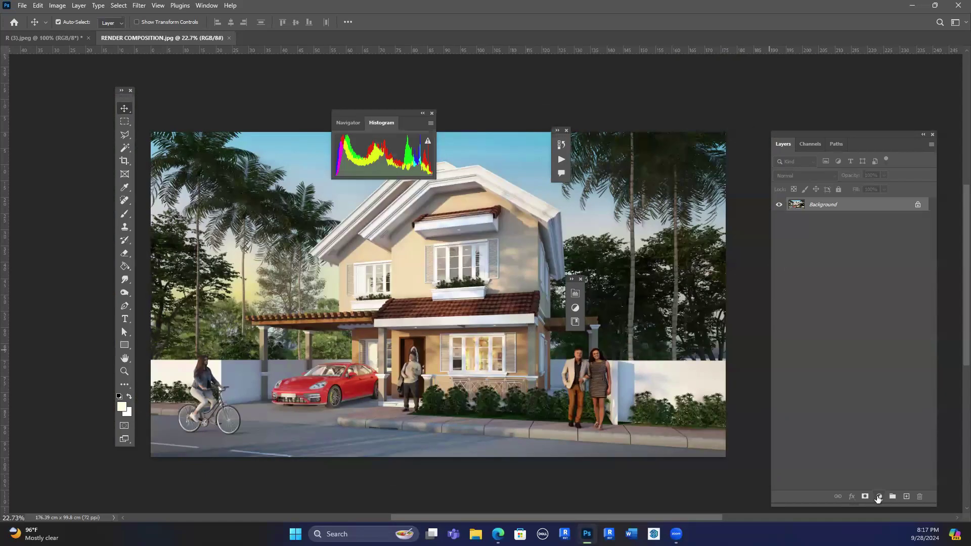
Add a Brightness/Contrast adjustment layer to the house render, with brightness 23 and contrast -18.
click(879, 498)
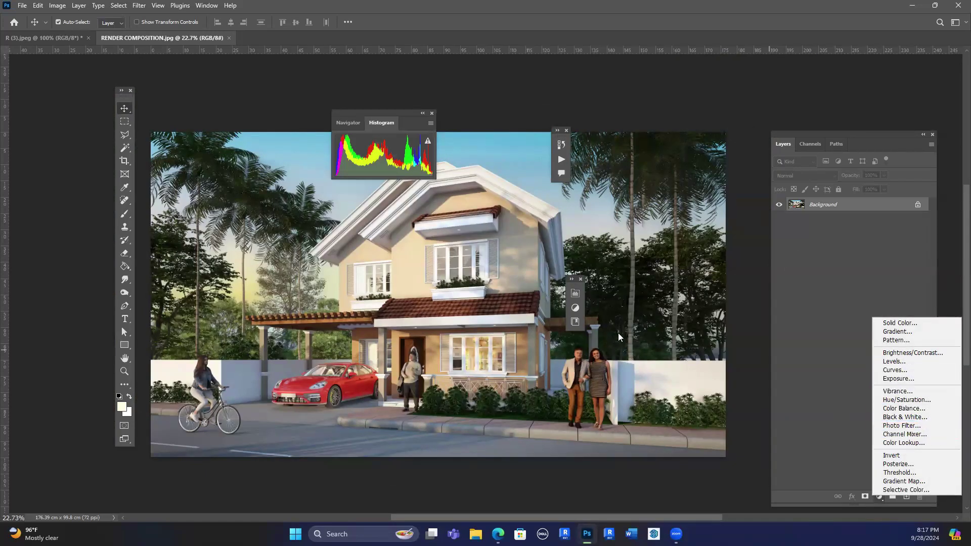
click(732, 155)
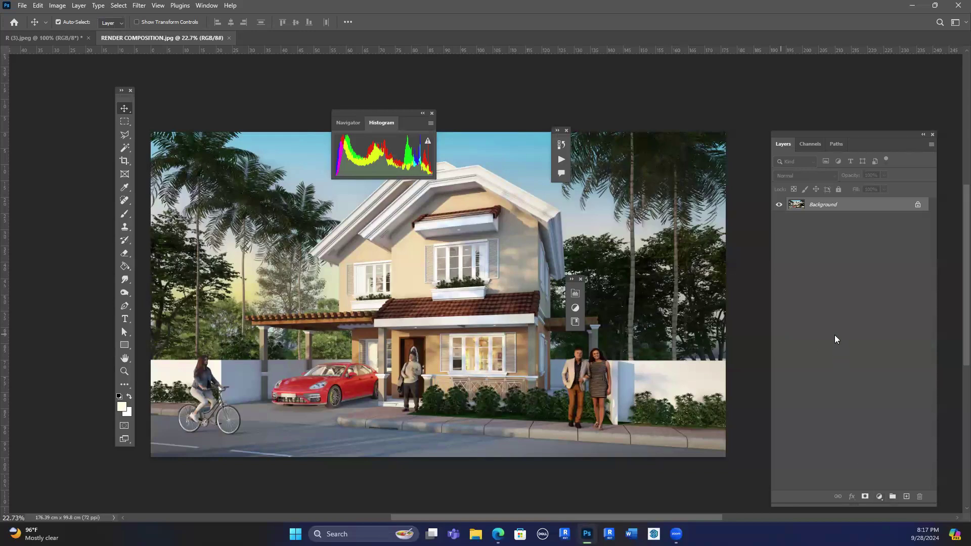
click(880, 498)
click(908, 356)
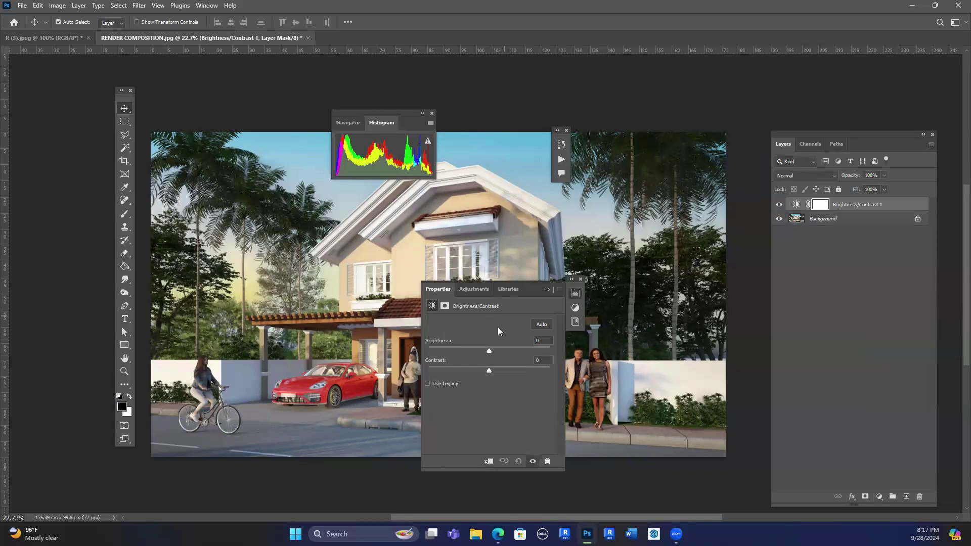
drag(489, 353, 516, 352)
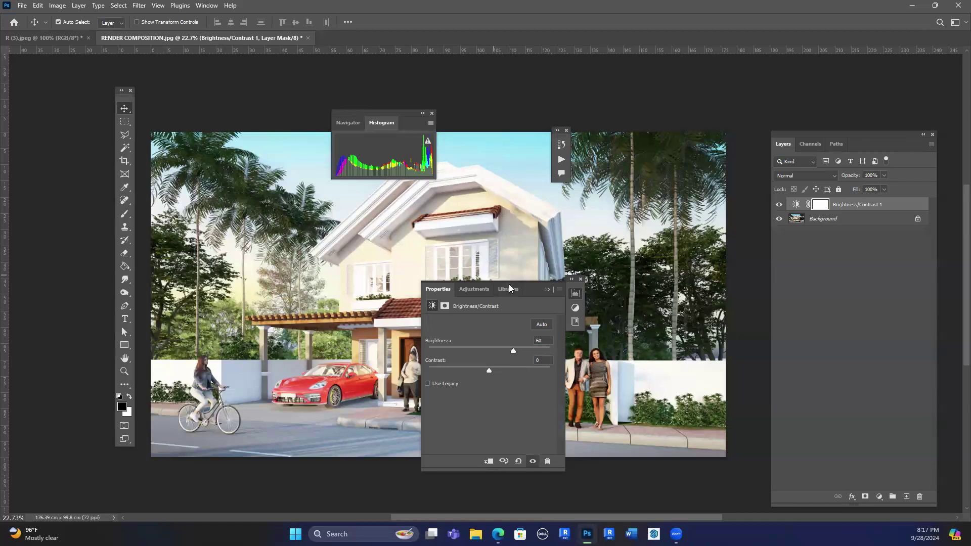
drag(524, 284, 565, 307)
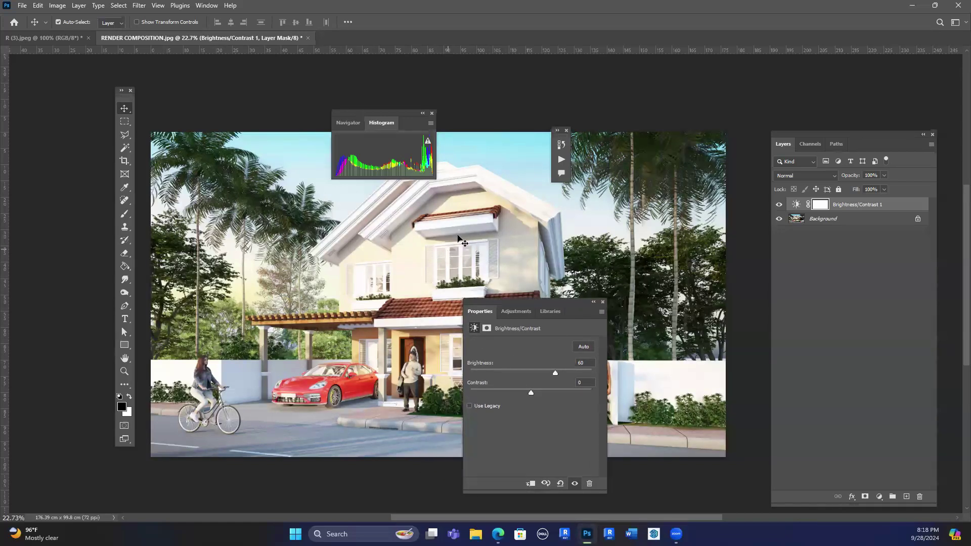
drag(531, 393, 539, 373)
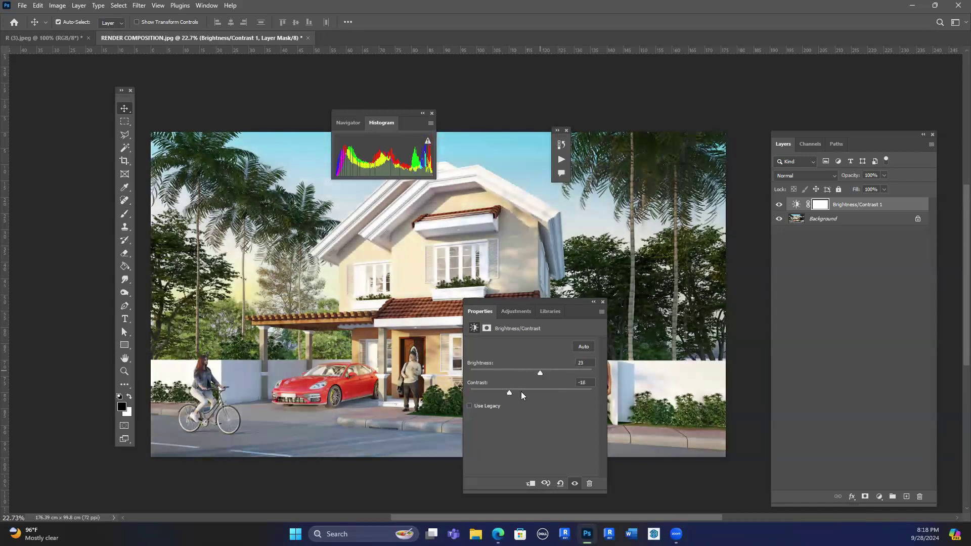
click(594, 302)
Compare the house render with and without the Brightness/Contrast layer, and leave that layer hidden.
click(781, 205)
click(781, 205)
click(782, 205)
click(781, 205)
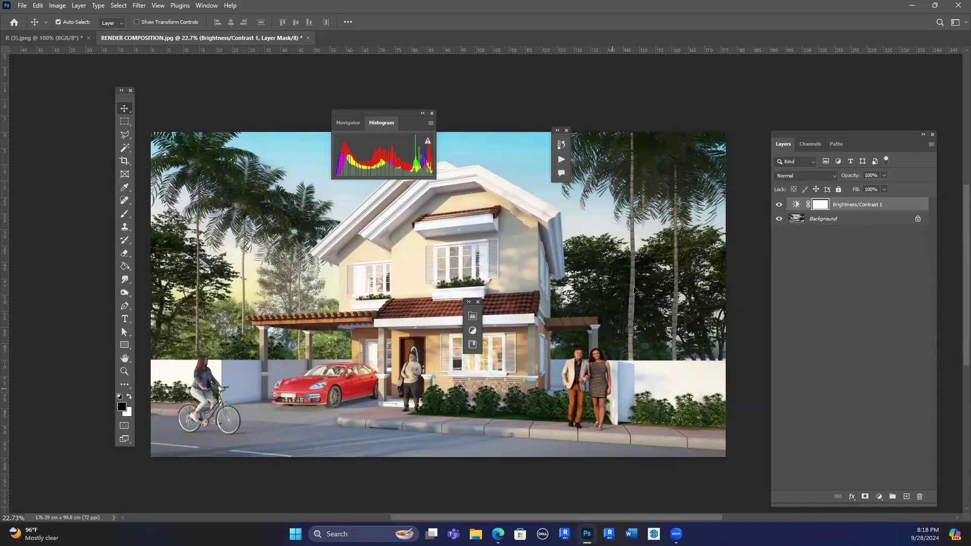
click(779, 204)
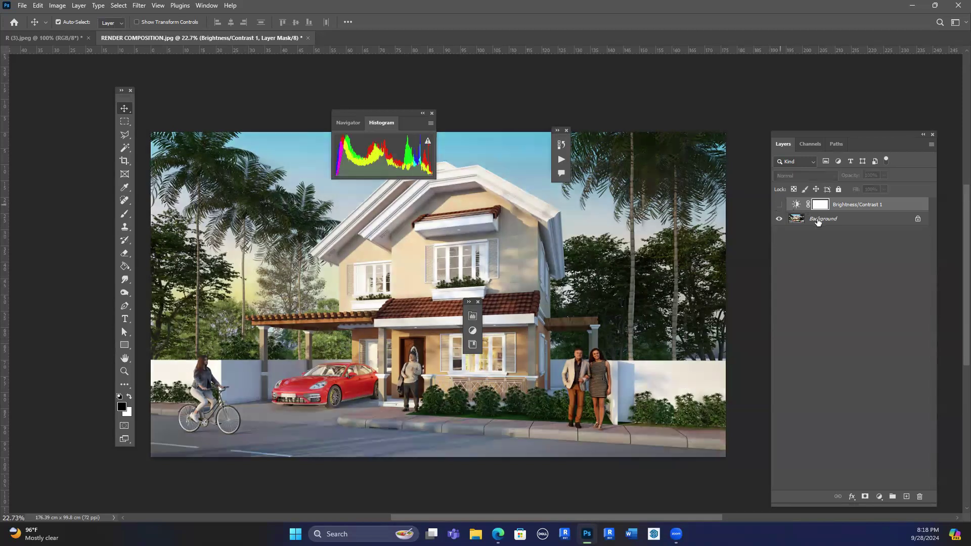
Start Shadows/Highlights on the background layer and try a Shadows amount of 90%.
click(850, 219)
click(58, 6)
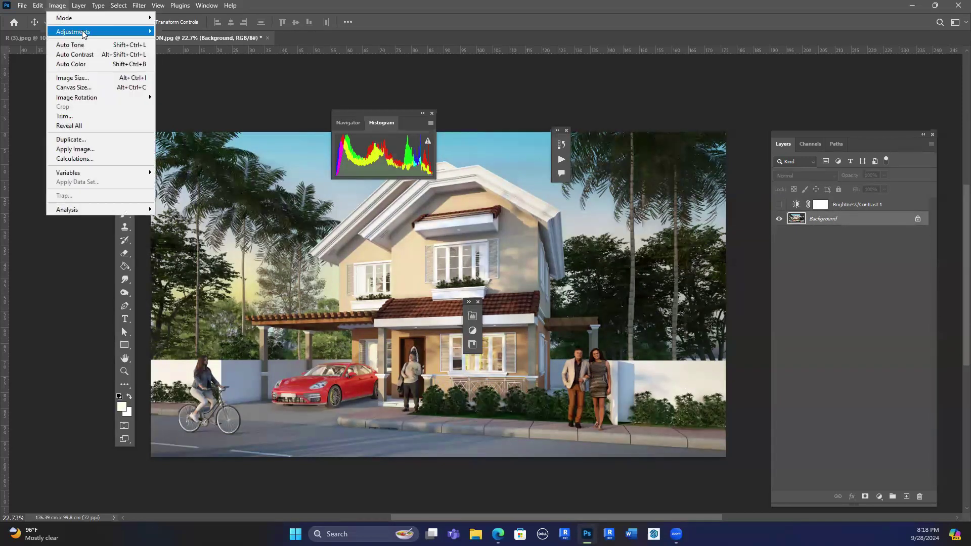
click(187, 200)
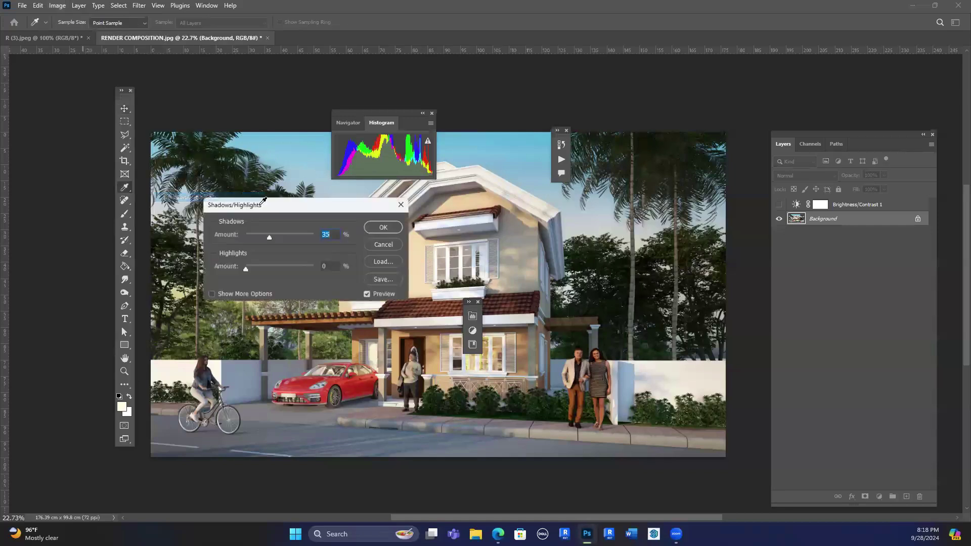
drag(311, 211, 469, 228)
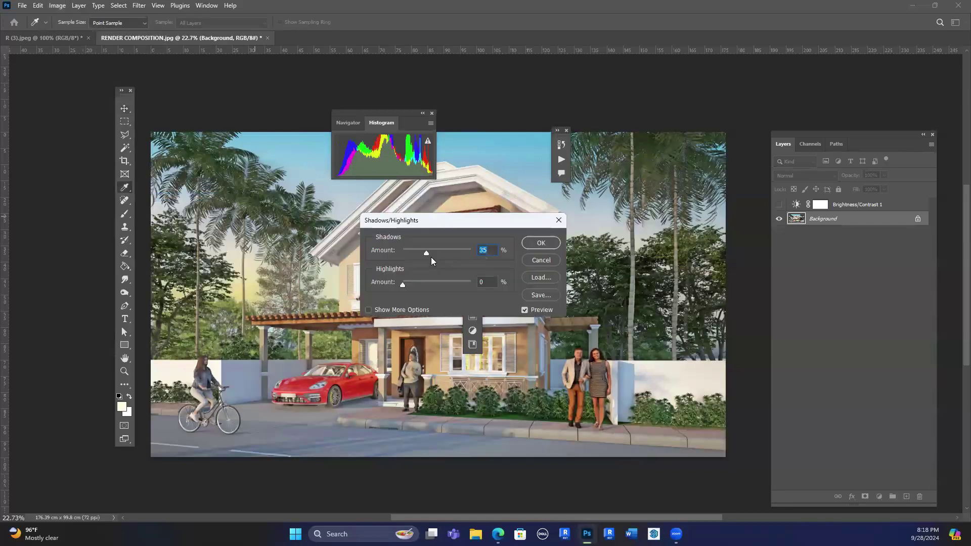
key(Up)
key(Up)
key(Up)
mouse_move(453, 252)
mouse_down()
mouse_move(420, 252)
mouse_move(462, 253)
mouse_up()
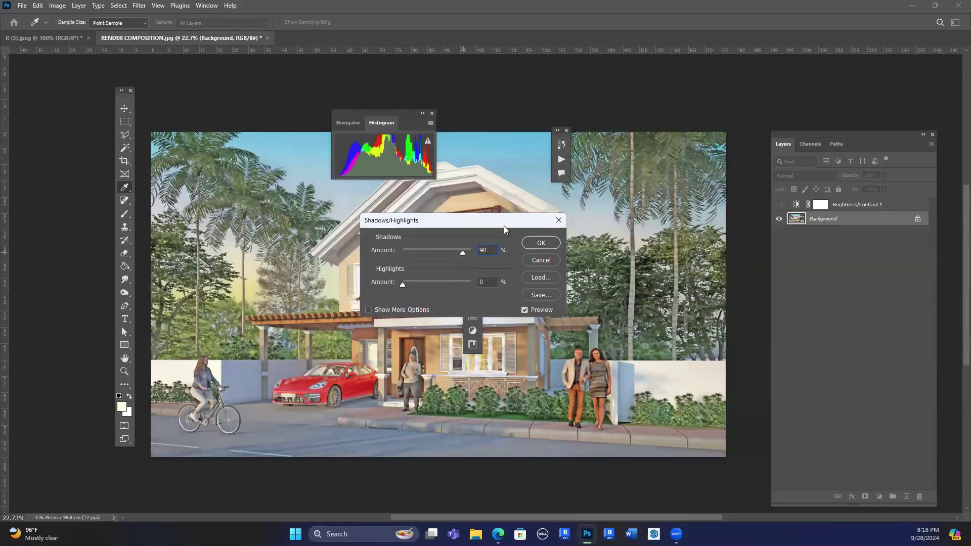
Move the dialog clear of the house, set the Shadows amount to 21% with Highlights at 0%, and apply Shadows/Highlights.
drag(500, 222, 476, 255)
drag(440, 286, 379, 314)
click(379, 317)
click(396, 286)
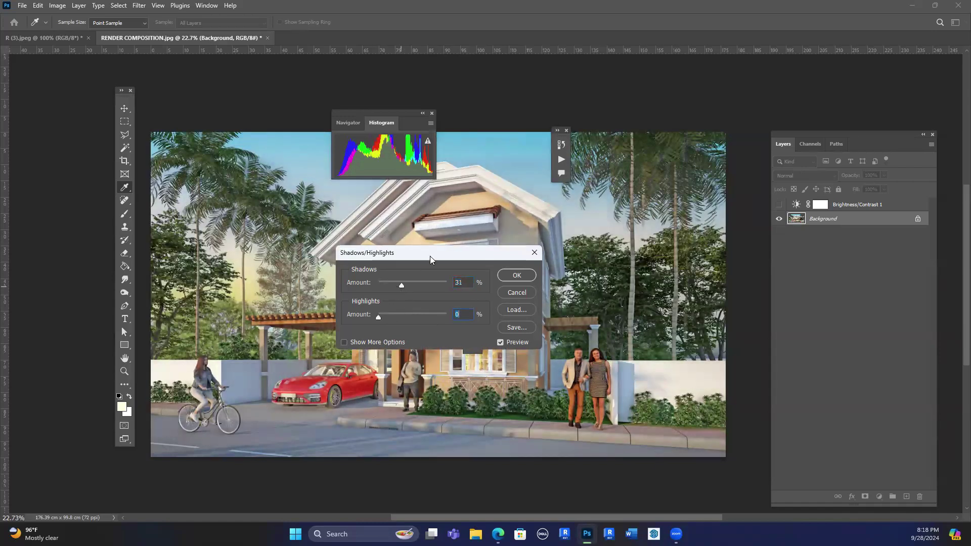
drag(430, 261, 378, 187)
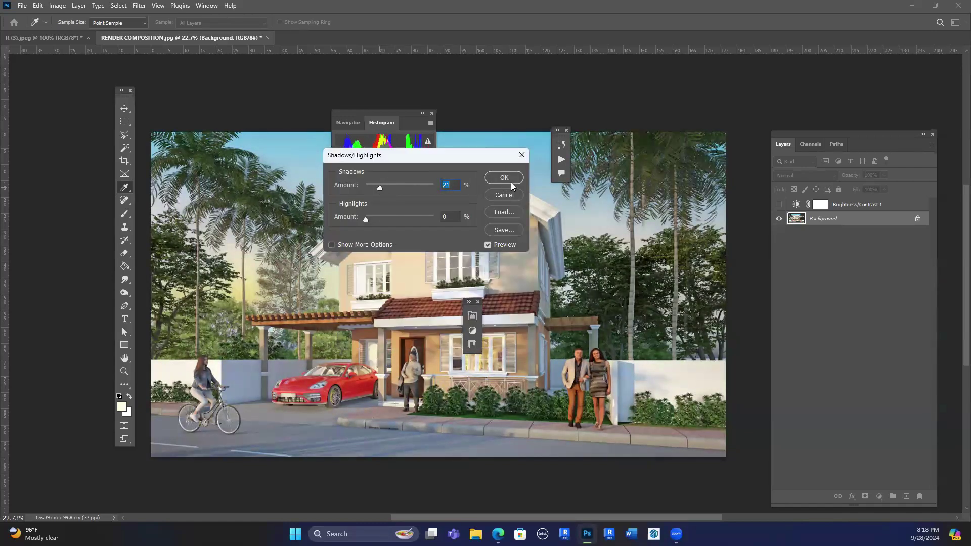
Show the Brightness/Contrast layer again and compare the render with and without it.
click(779, 205)
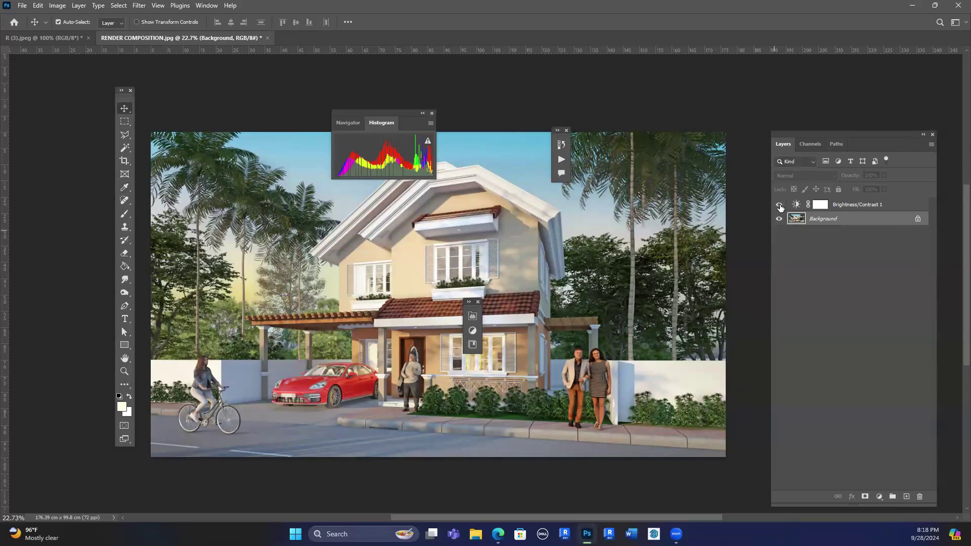
click(780, 205)
click(779, 205)
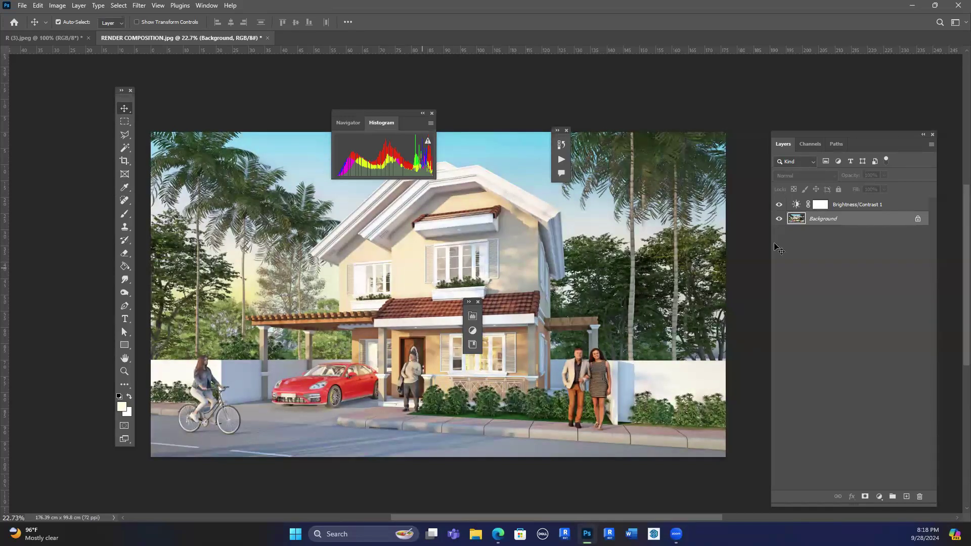
Select the Brightness/Contrast layer's mask for painting with the Brush tool and enlarge the brush to 600 px.
drag(870, 135, 651, 148)
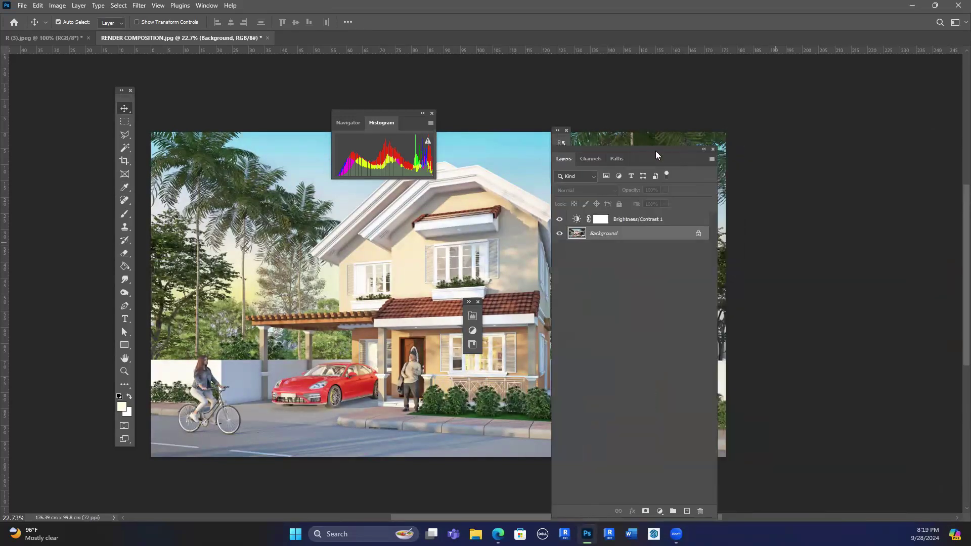
click(601, 219)
key(b)
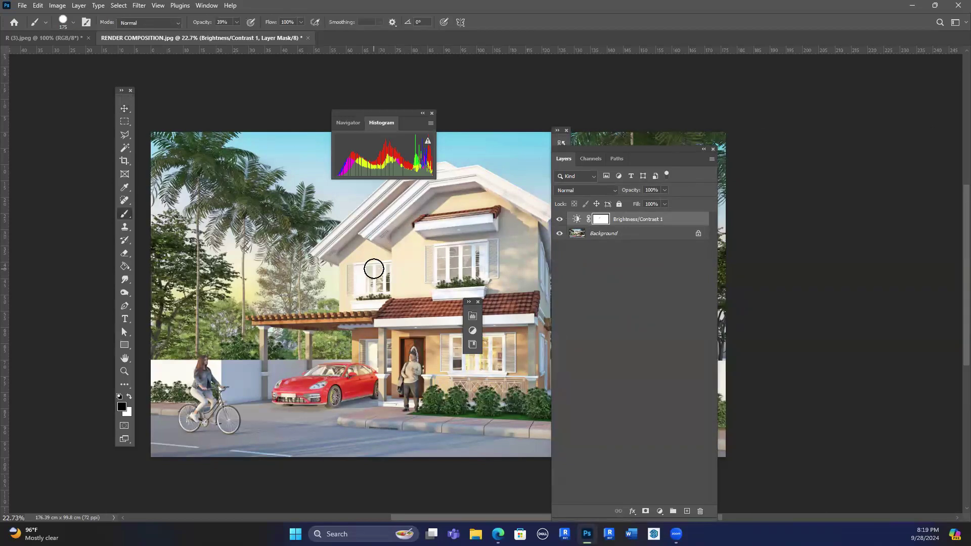
key(bracketright)
key(bracketright)
key(bracketright)
key(bracketright)
key(bracketright)
Move the Histogram panel above the house and choose a soft round brush with 0% hardness.
drag(409, 121, 403, 79)
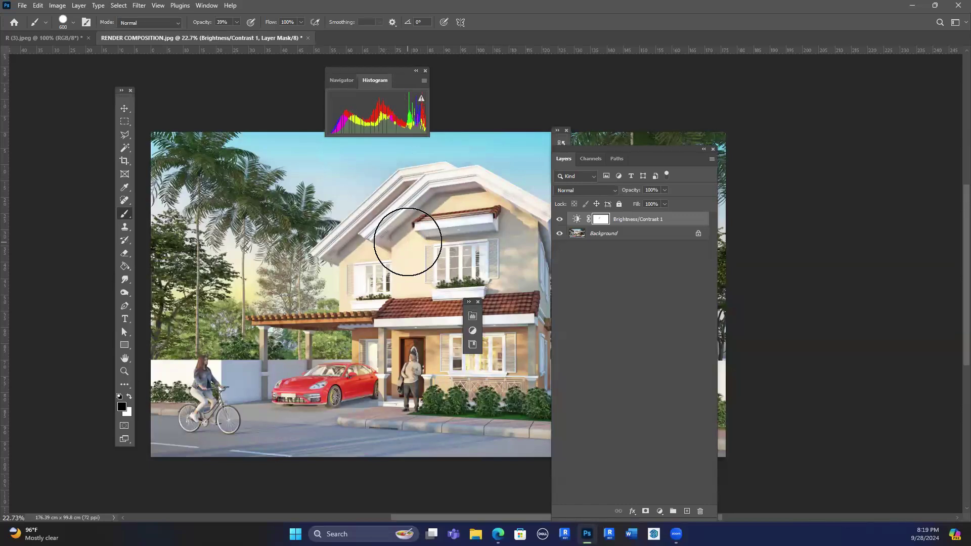
right_click(413, 219)
click(442, 263)
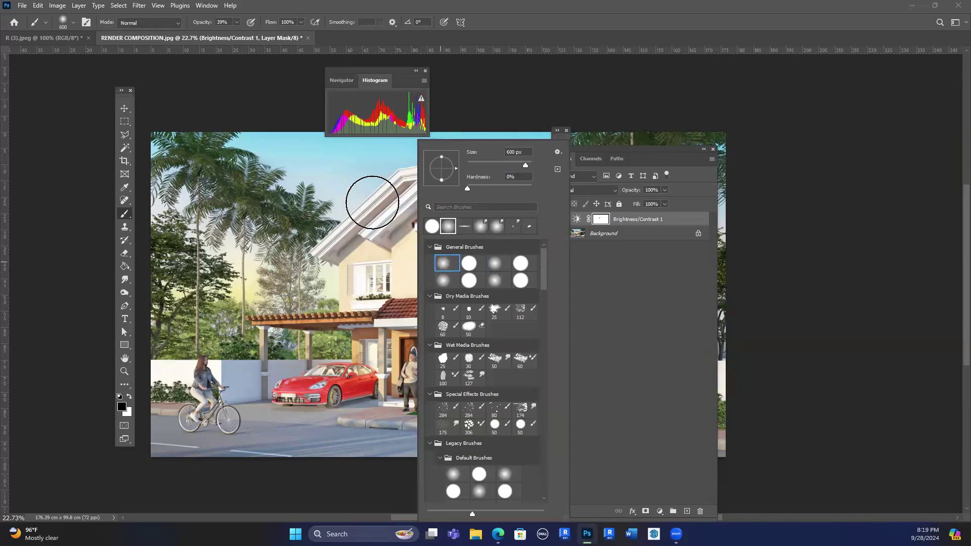
click(372, 202)
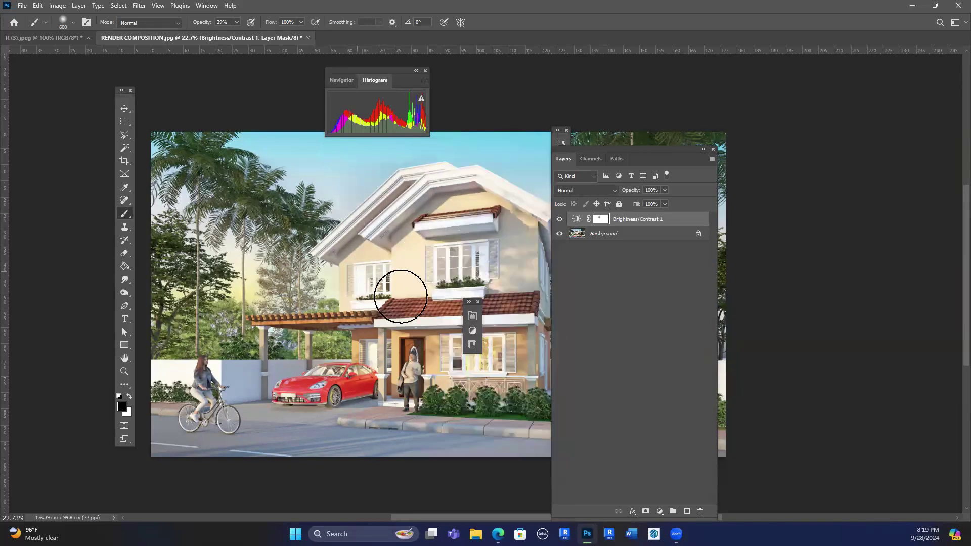
Paint black over the house on the layer mask at 39% opacity, and clear the floating panels from the house front.
drag(648, 151, 747, 139)
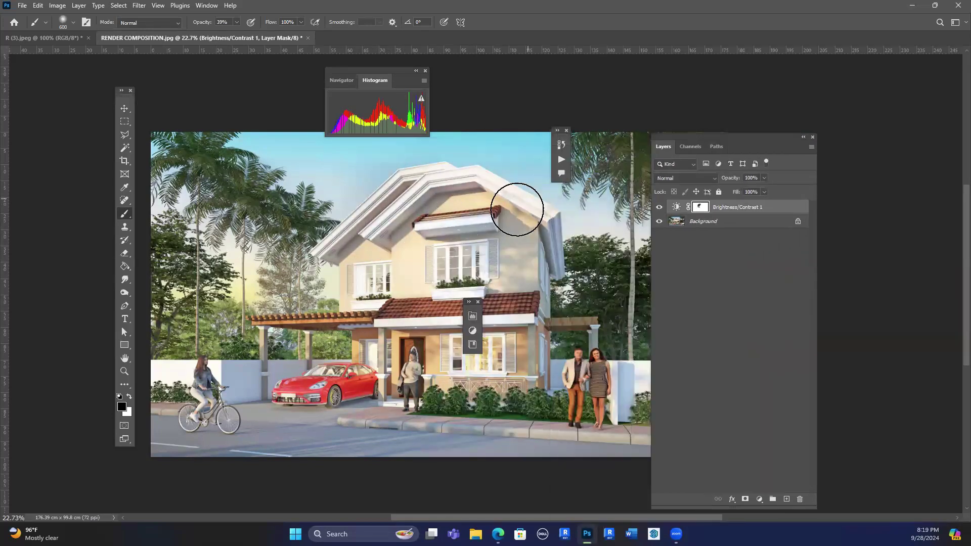
drag(473, 315, 508, 369)
click(517, 346)
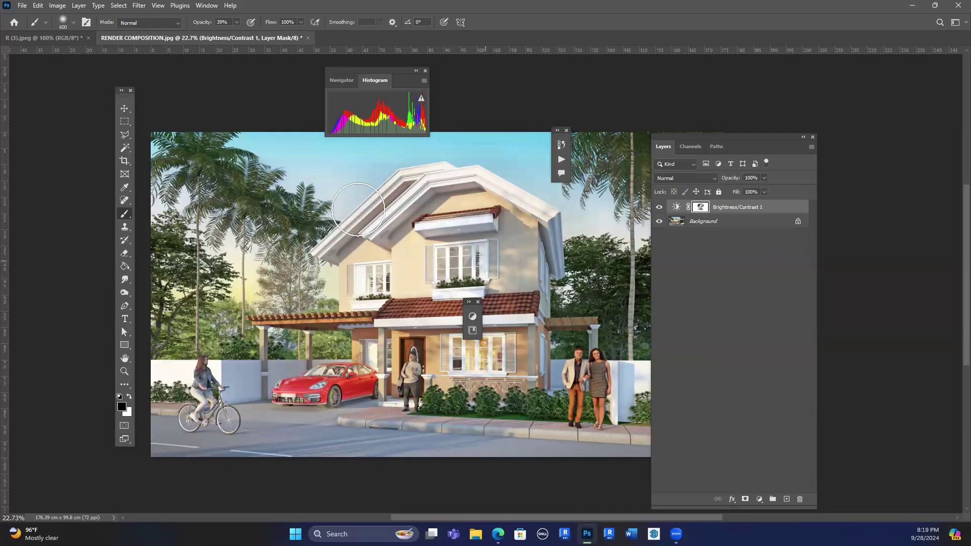
click(477, 302)
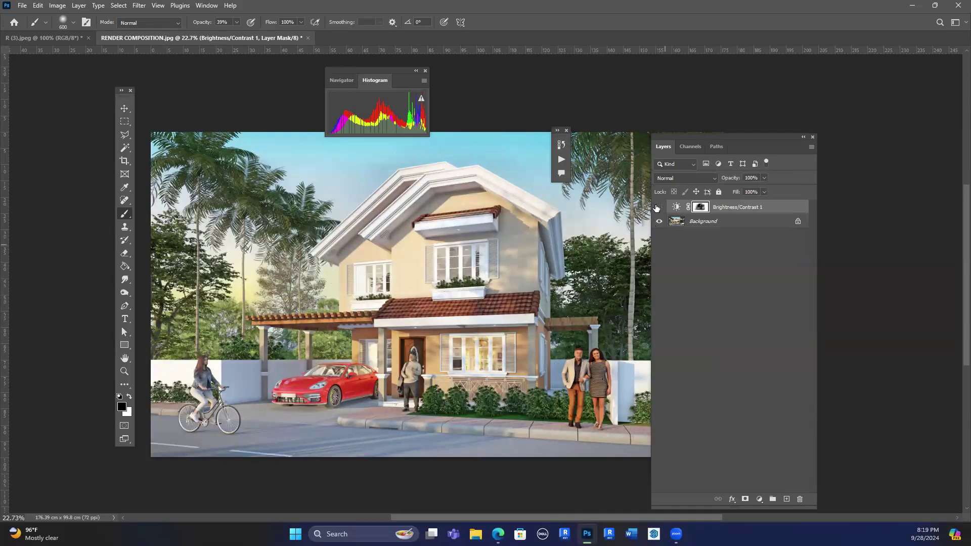
Compare the render with and without the masked Brightness/Contrast layer, moving the Layers panel further off the image.
click(656, 207)
click(657, 208)
click(656, 208)
click(656, 207)
click(657, 207)
click(656, 208)
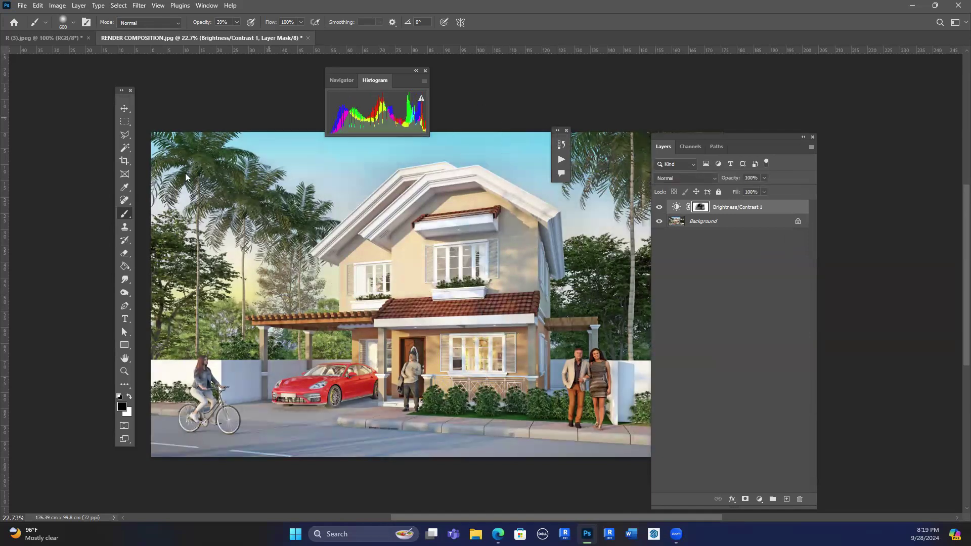
click(658, 207)
click(659, 207)
drag(739, 135, 801, 126)
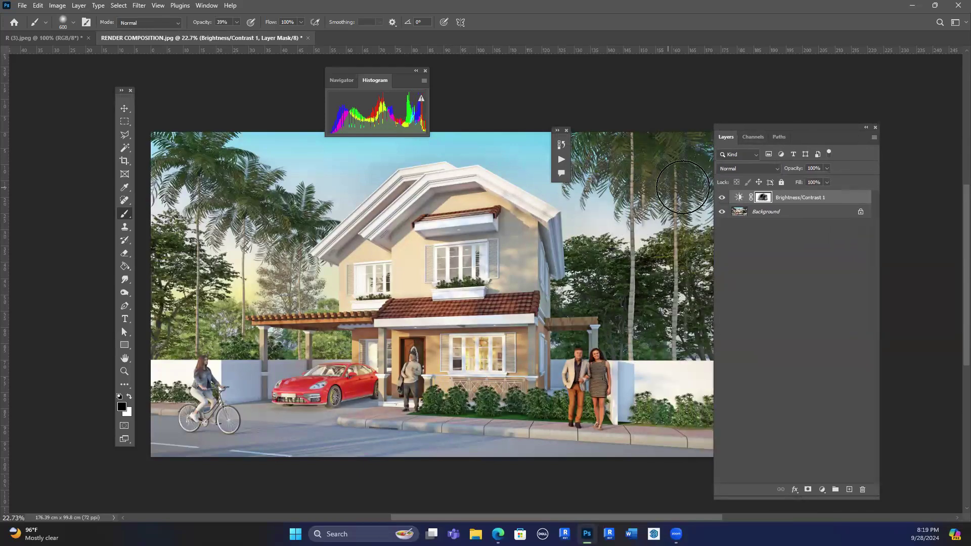
click(722, 197)
click(722, 197)
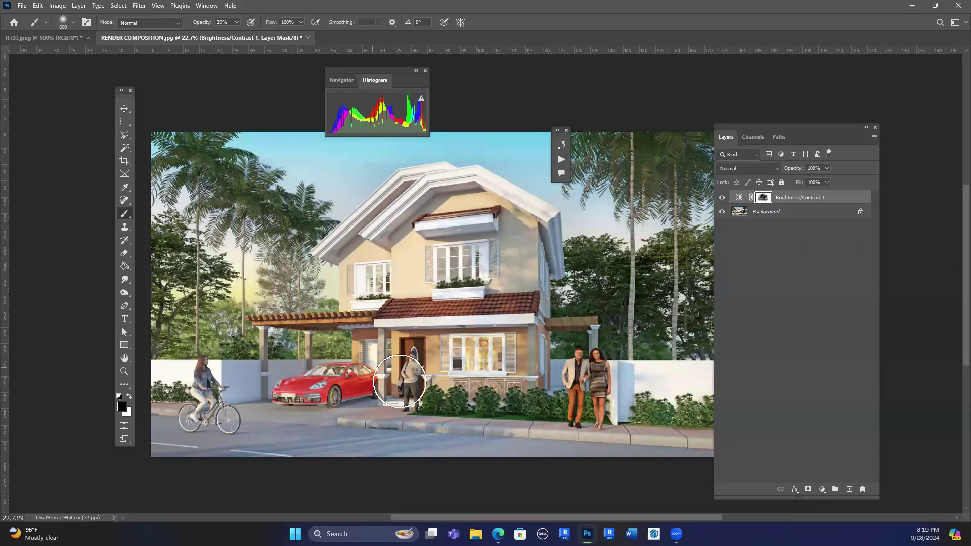
Close the Histogram panel and select the background layer as the target for further adjustments.
scroll(401, 380, up, 2)
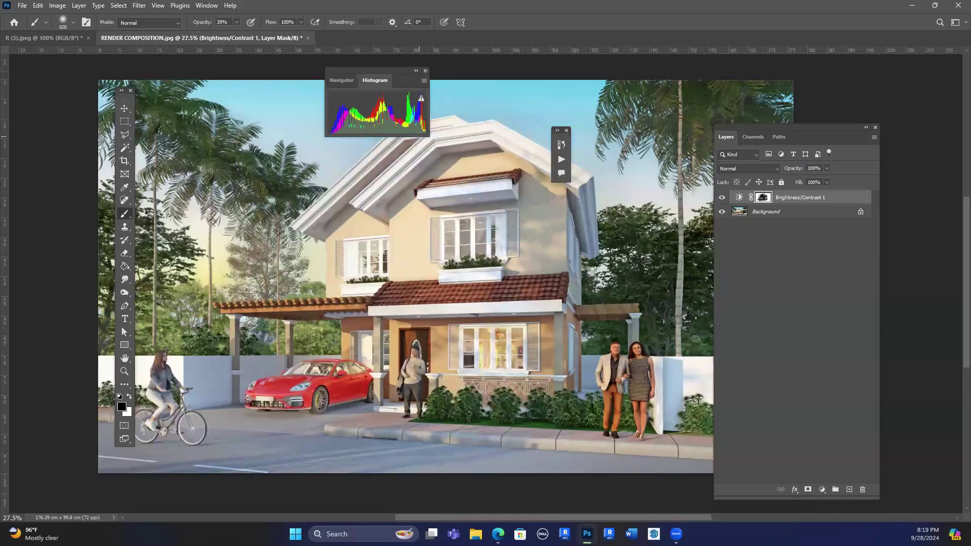
click(425, 71)
click(63, 7)
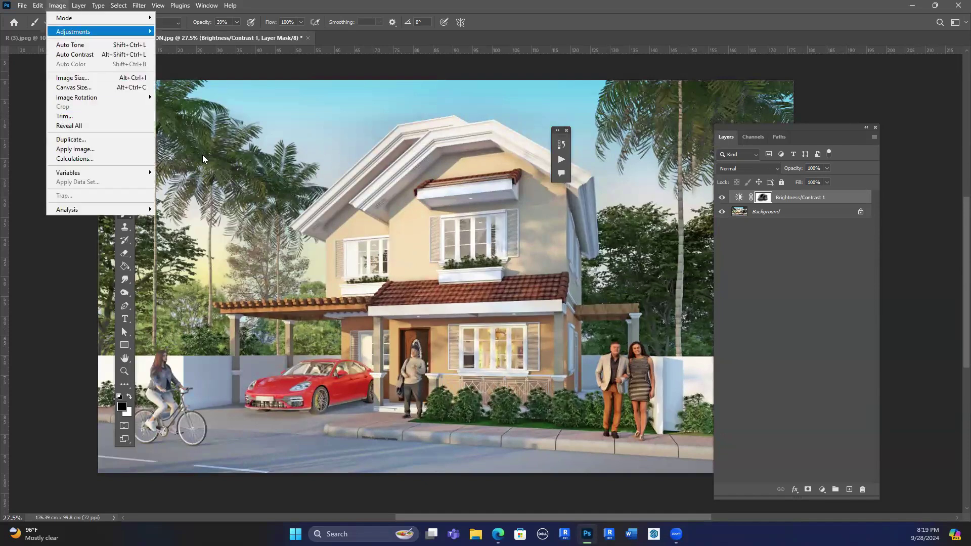
mouse_move(72, 32)
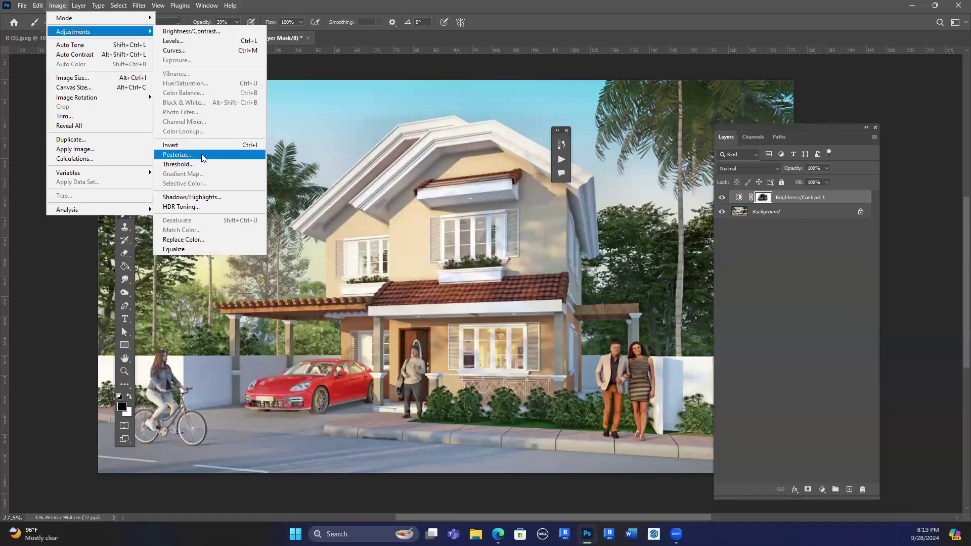
click(762, 213)
click(66, 7)
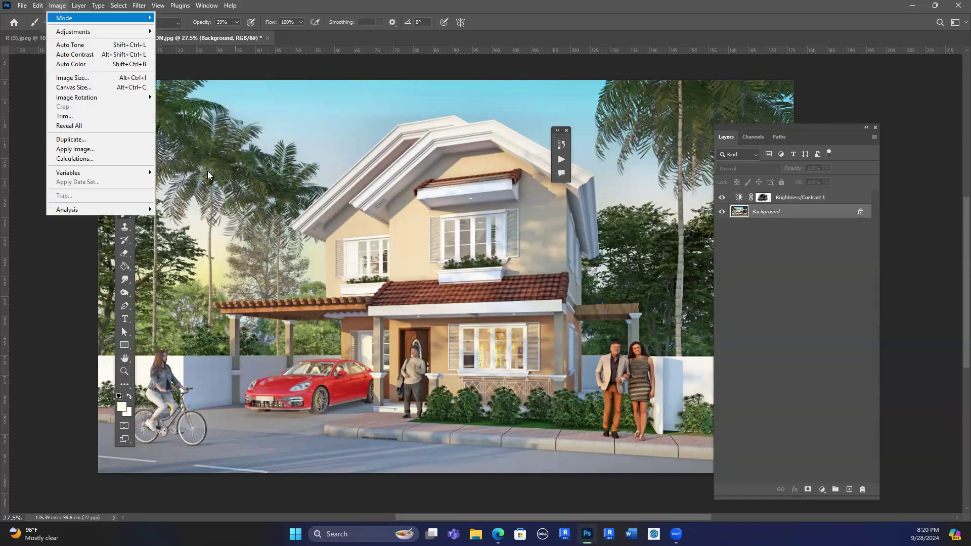
key(Down)
key(Right)
key(Down)
key(Down)
key(Down)
key(Down)
key(Down)
key(Down)
key(Down)
key(Down)
key(Down)
key(Down)
key(Down)
key(Down)
key(Down)
key(Down)
key(Down)
key(Down)
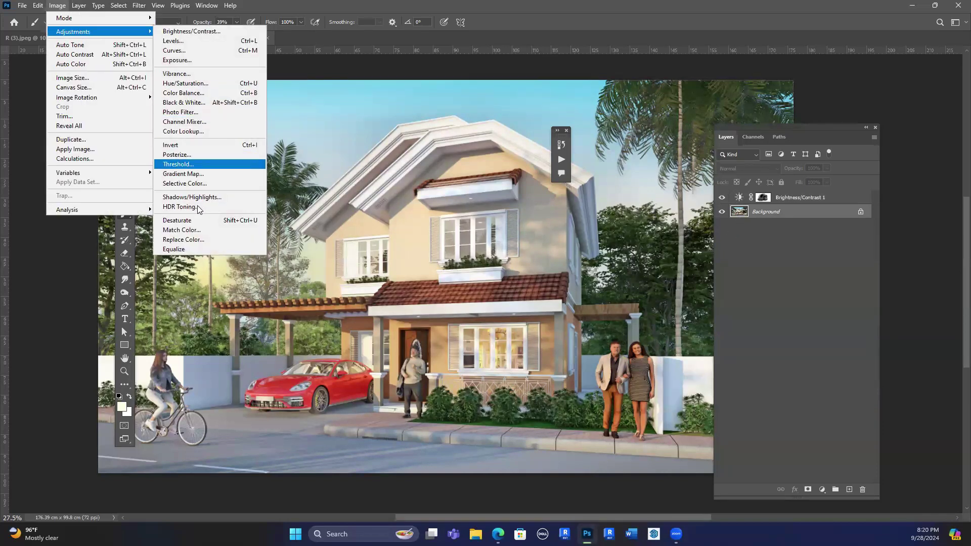
key(Down)
key(Return)
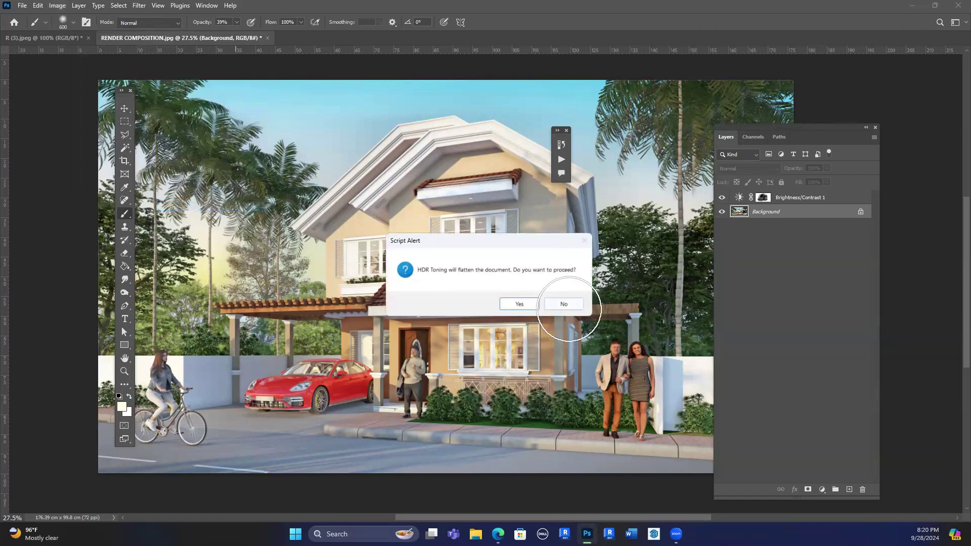
click(562, 303)
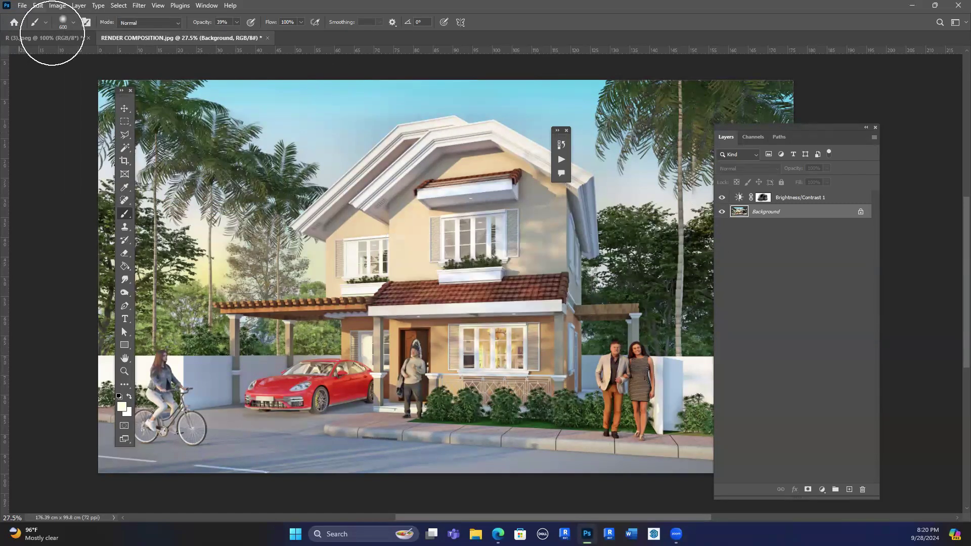
Try the Desaturate adjustment on the render's background layer, and undo it.
key(alt+i)
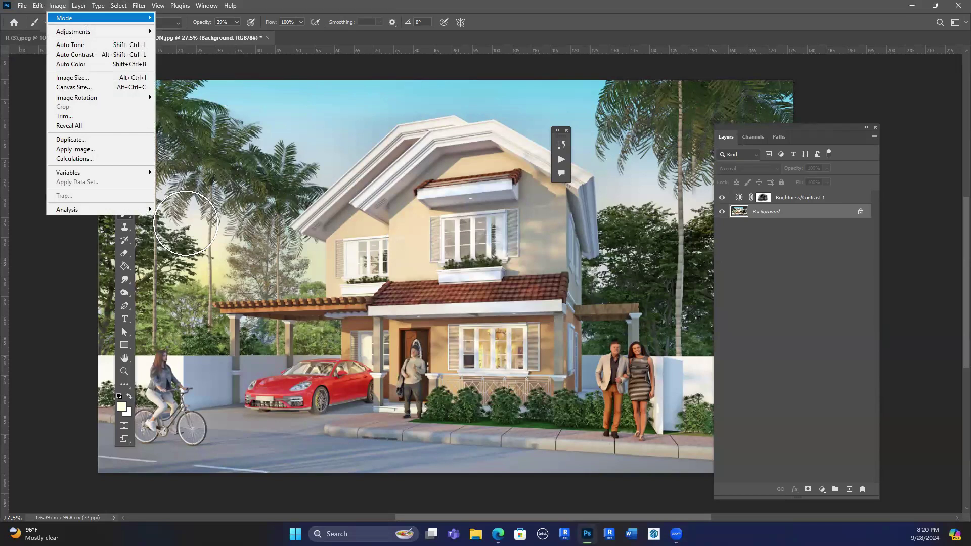
key(Down)
key(Right)
key(Up)
key(Up)
key(Up)
key(Up)
key(Return)
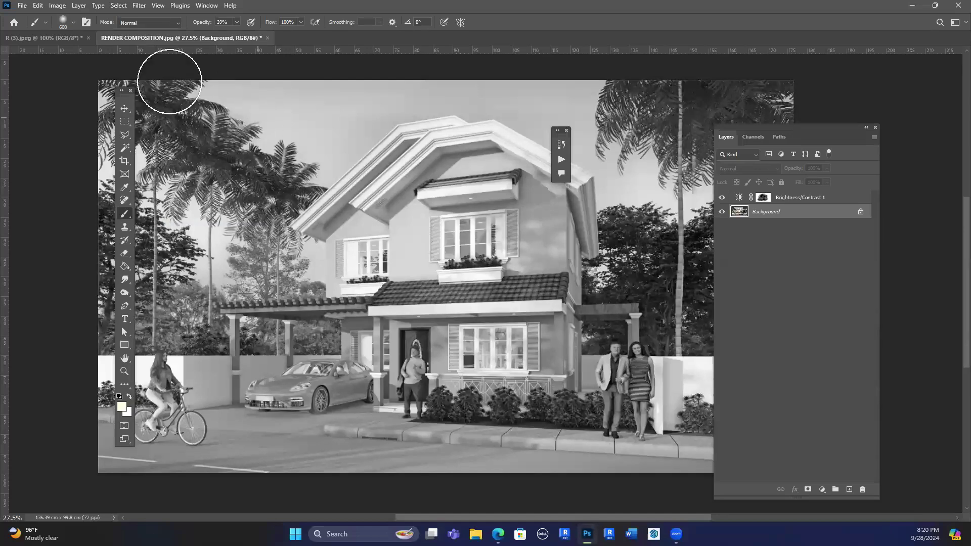
key(ctrl+z)
Try a Black & White adjustment on the background layer with reds 208%, yellows 300%, greens 245%, cyans 298% and blues 300%.
click(57, 6)
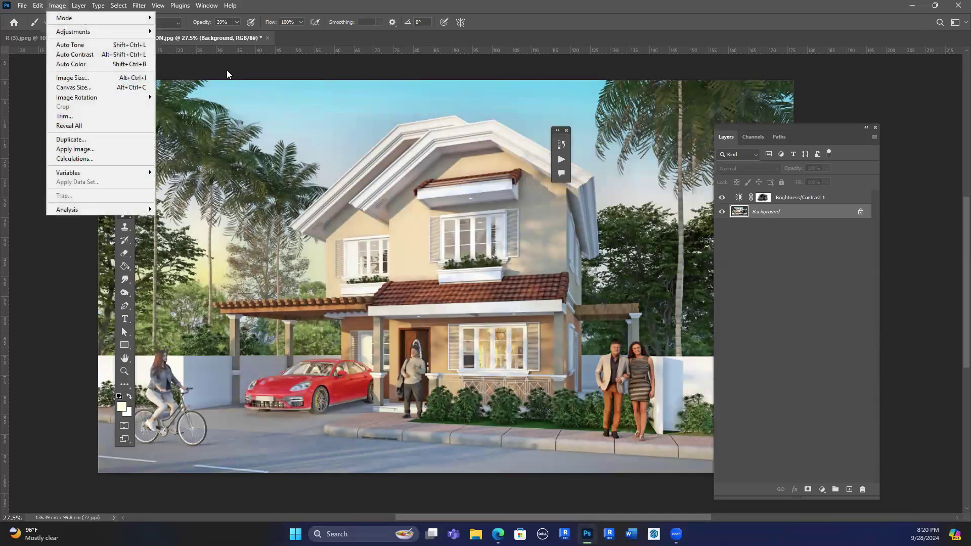
key(Down)
key(Down)
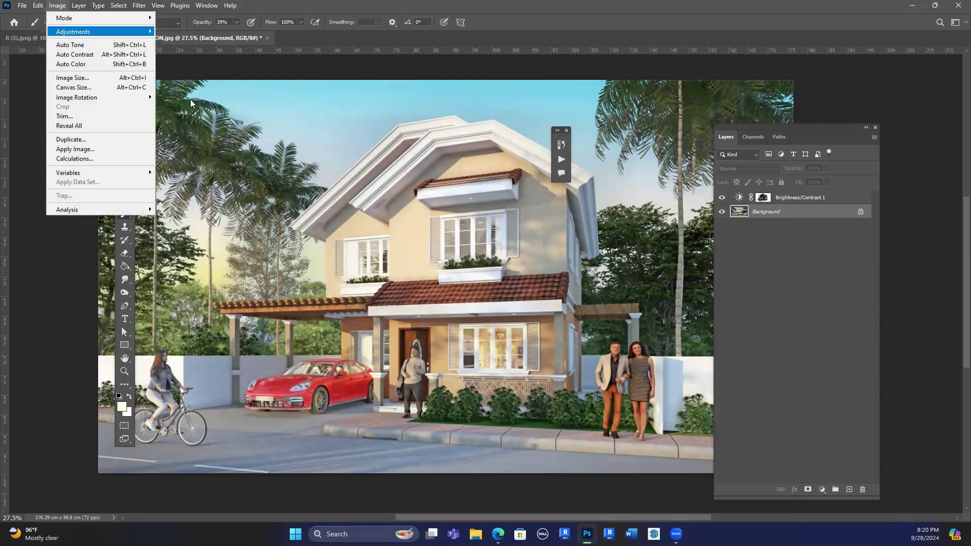
key(Right)
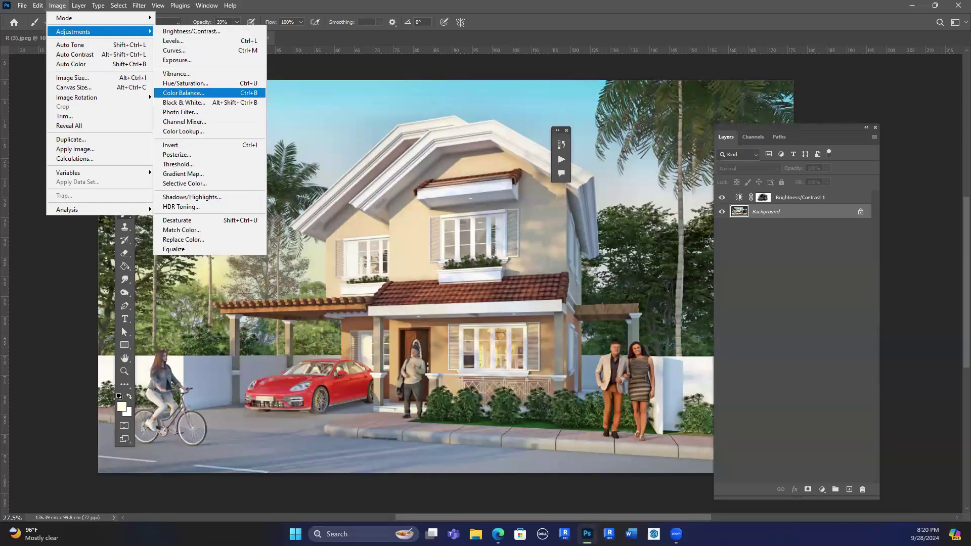
key(Return)
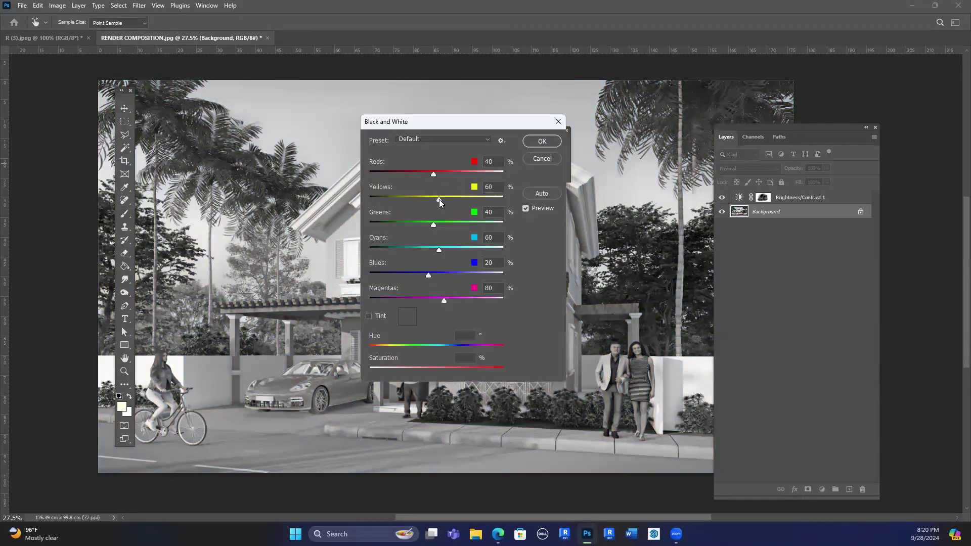
drag(434, 174, 446, 174)
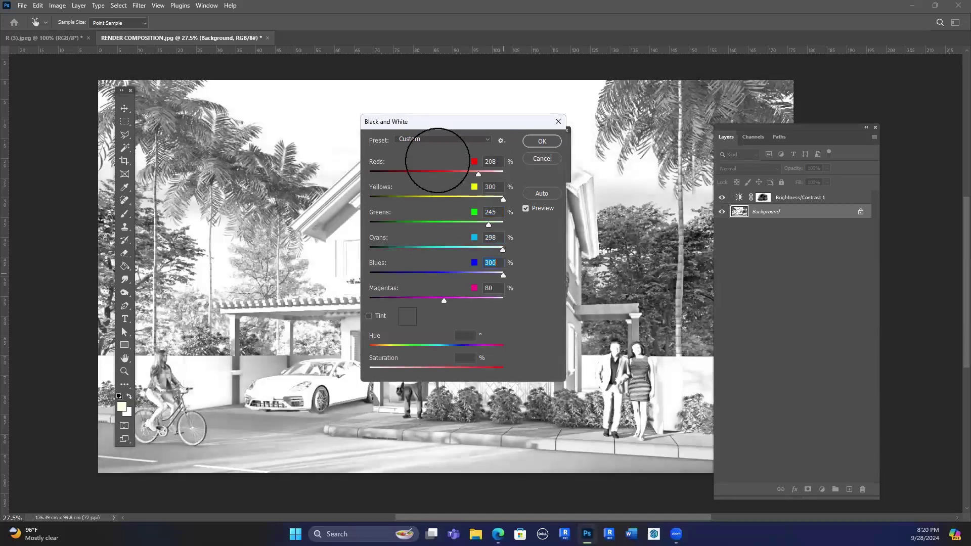
key(b)
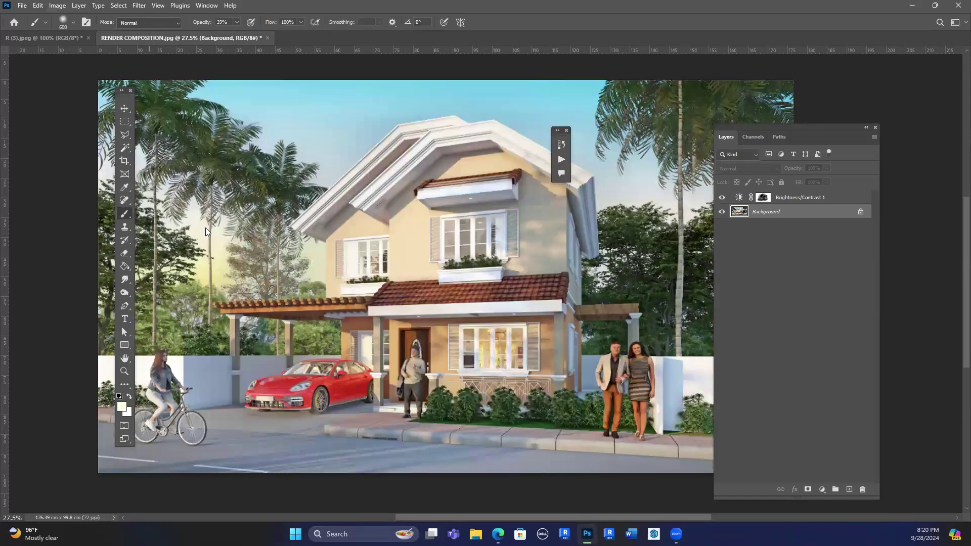
Try a Match Color adjustment on the background layer with R (3).jpeg as the source image.
click(57, 6)
mouse_move(73, 32)
click(178, 164)
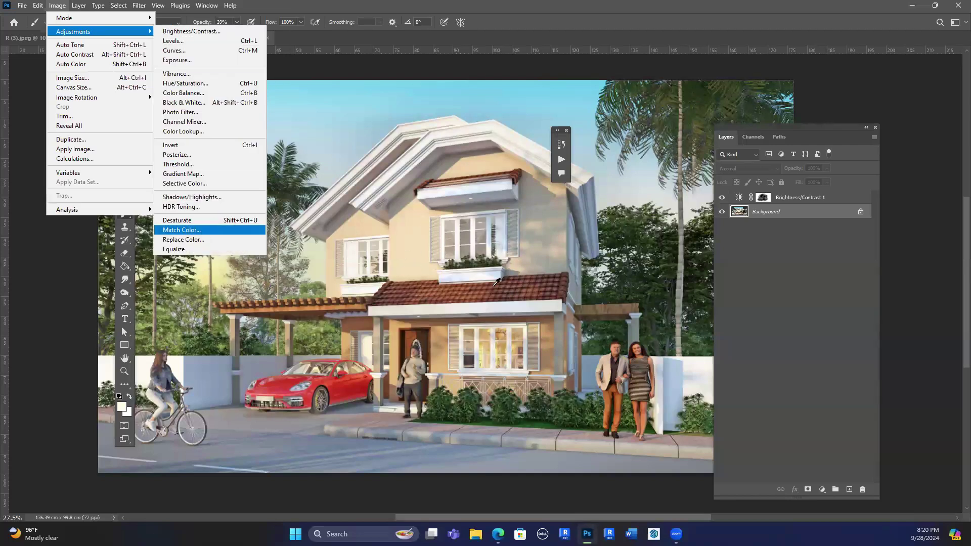
key(Return)
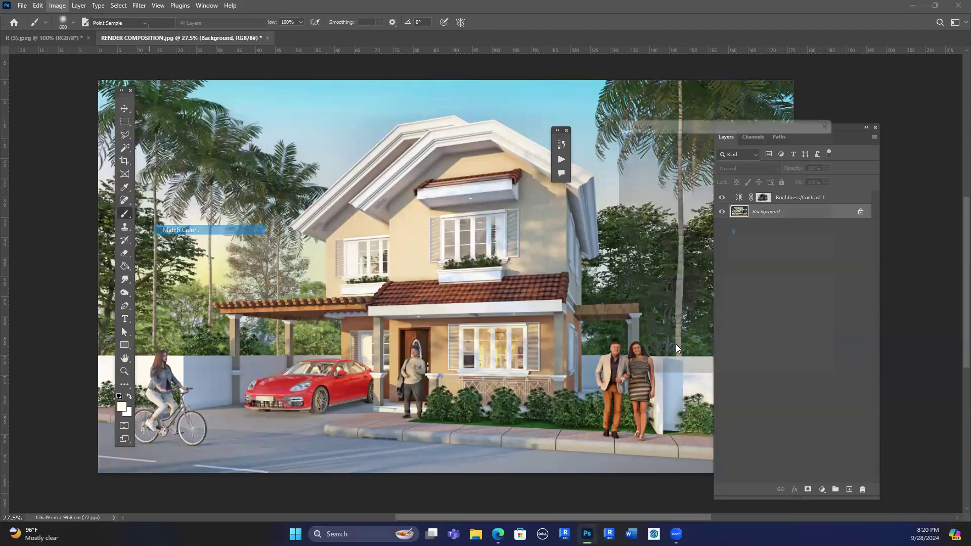
click(677, 325)
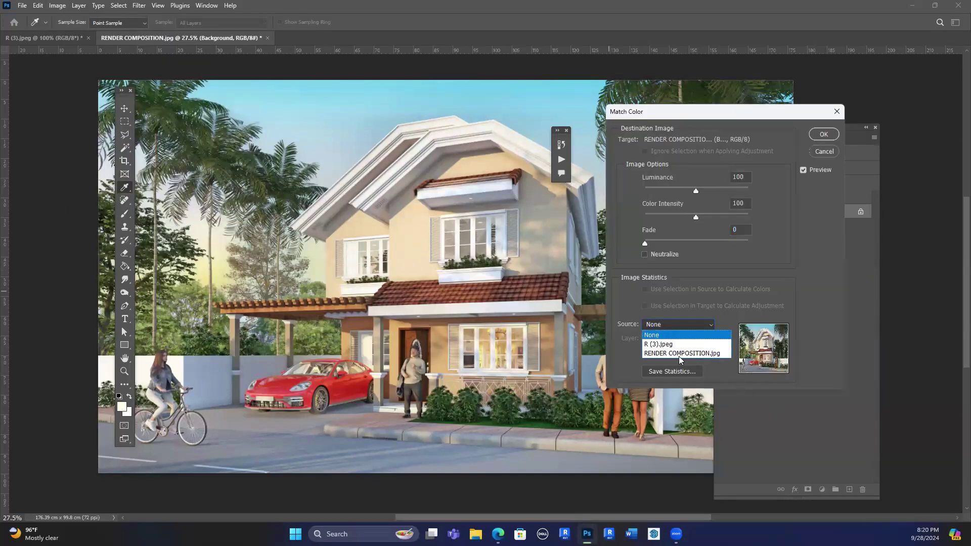
click(681, 344)
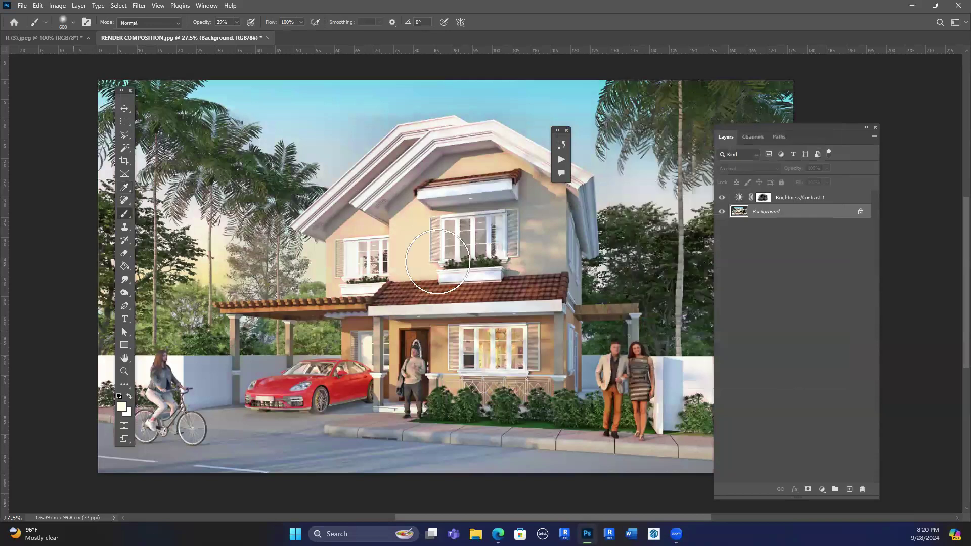
click(51, 38)
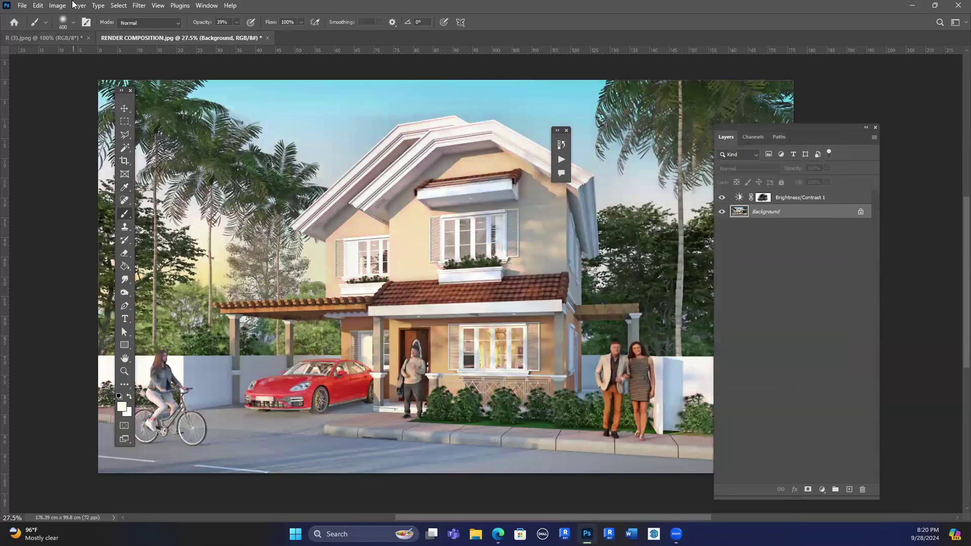
key(ctrl+Tab)
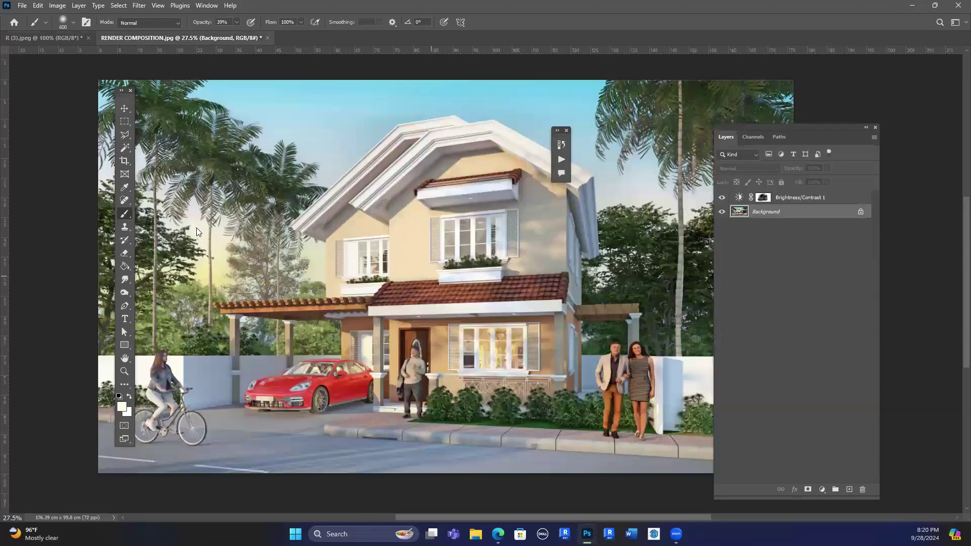
key(alt+i)
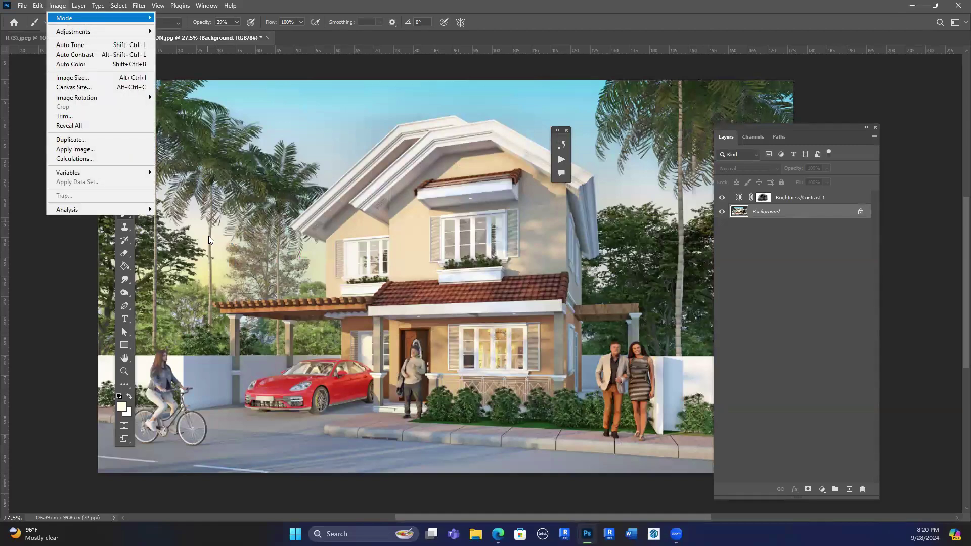
key(Down)
key(Right)
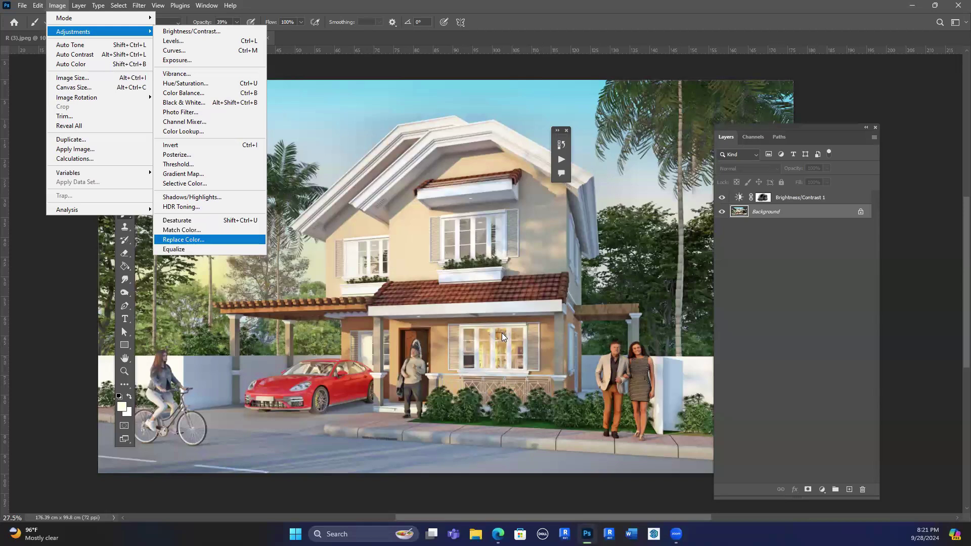
key(Return)
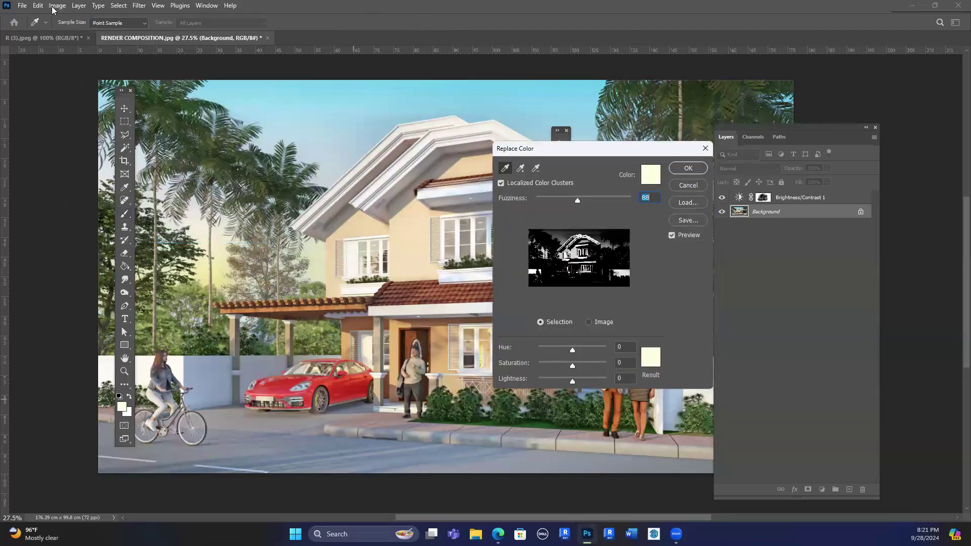
key(Escape)
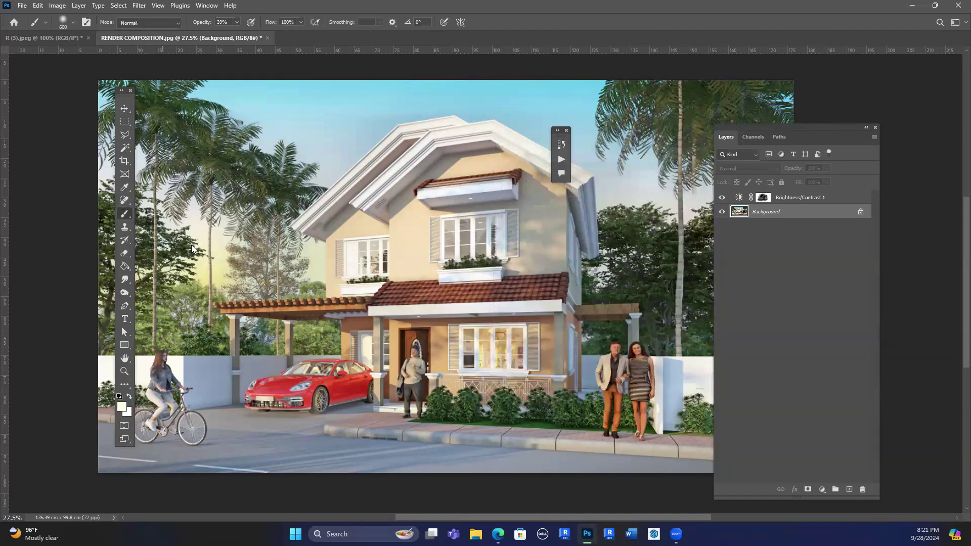
Start a Replace Color adjustment on the Background layer and add the car's red paint to the color selection.
key(alt+i)
key(j)
key(Up)
key(Up)
key(Return)
click(520, 168)
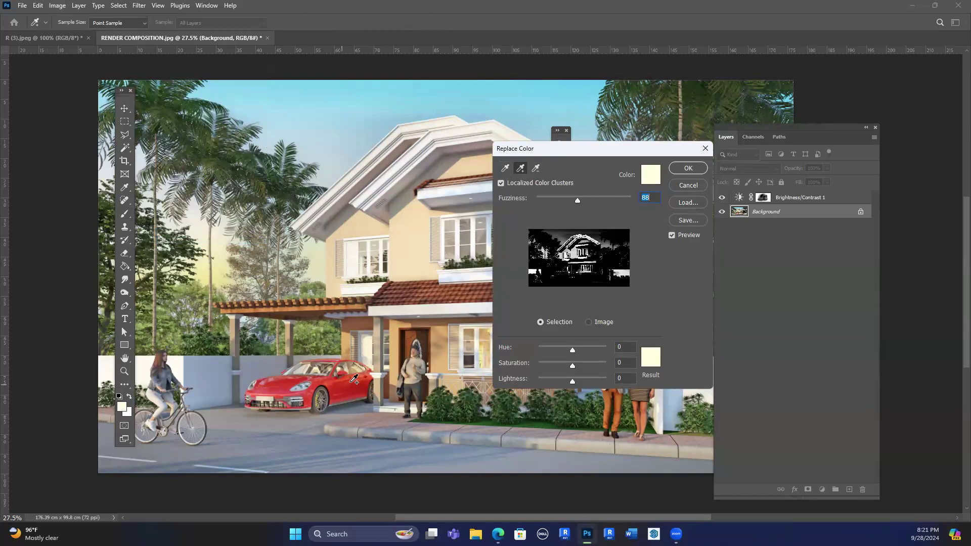
click(354, 382)
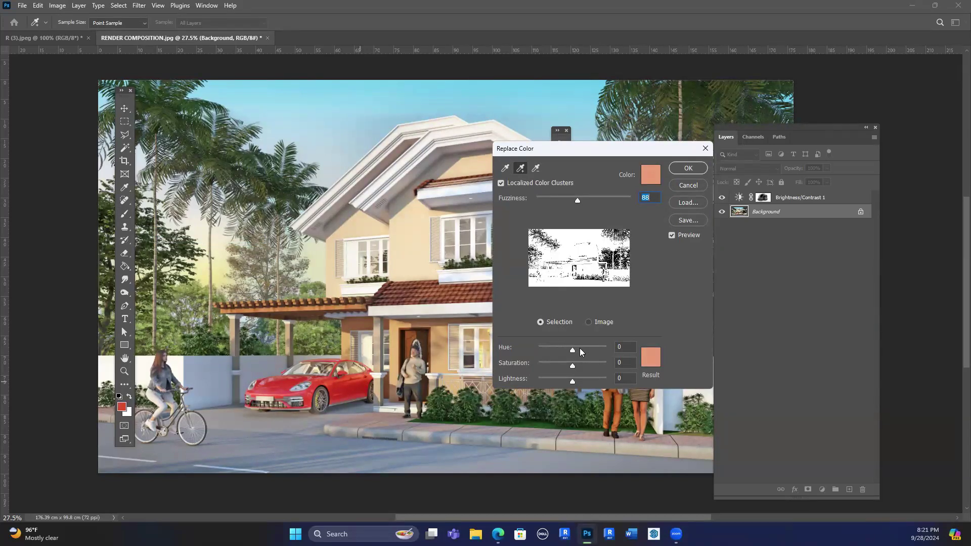
Try shifting the selected colors to a hue of -127 and a saturation of -32.
mouse_move(573, 351)
mouse_down()
mouse_move(576, 362)
mouse_move(562, 366)
mouse_move(563, 350)
mouse_up()
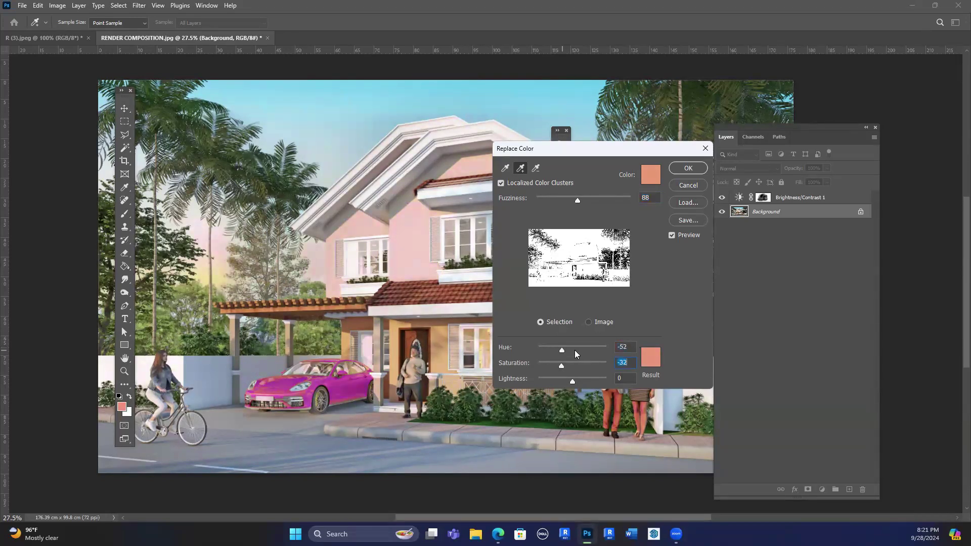
click(581, 348)
click(551, 346)
click(548, 346)
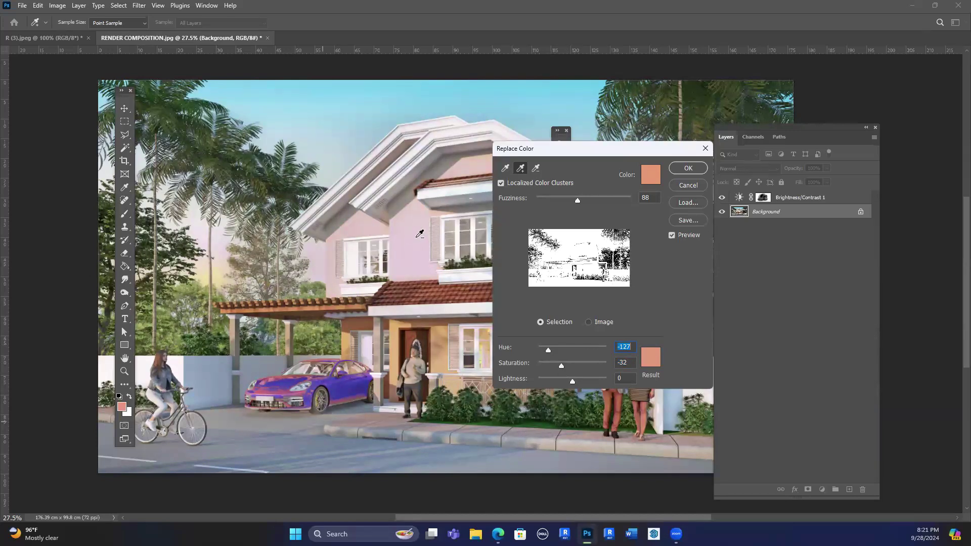
Try subtracting colors sampled around the car from the selection and discard the Replace Color adjustment.
alt+click(334, 394)
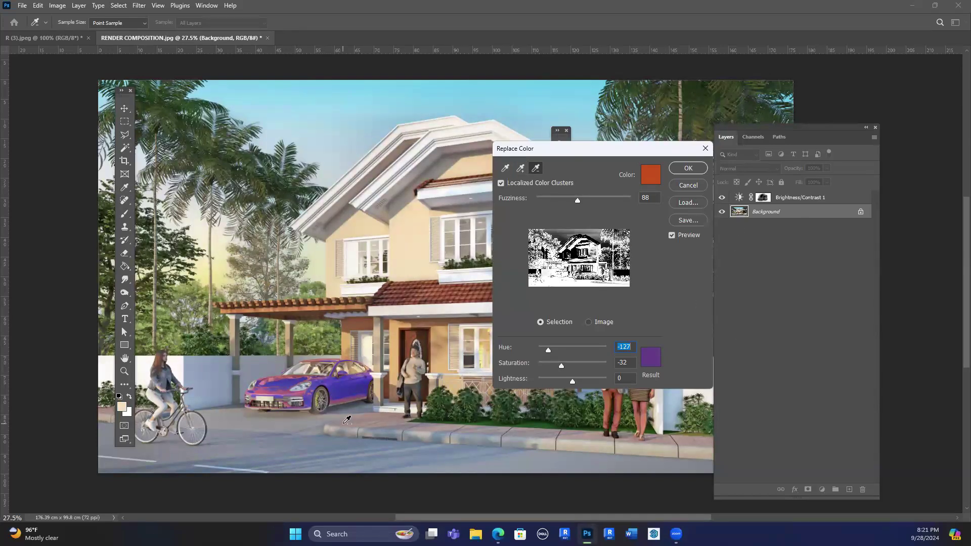
click(293, 412)
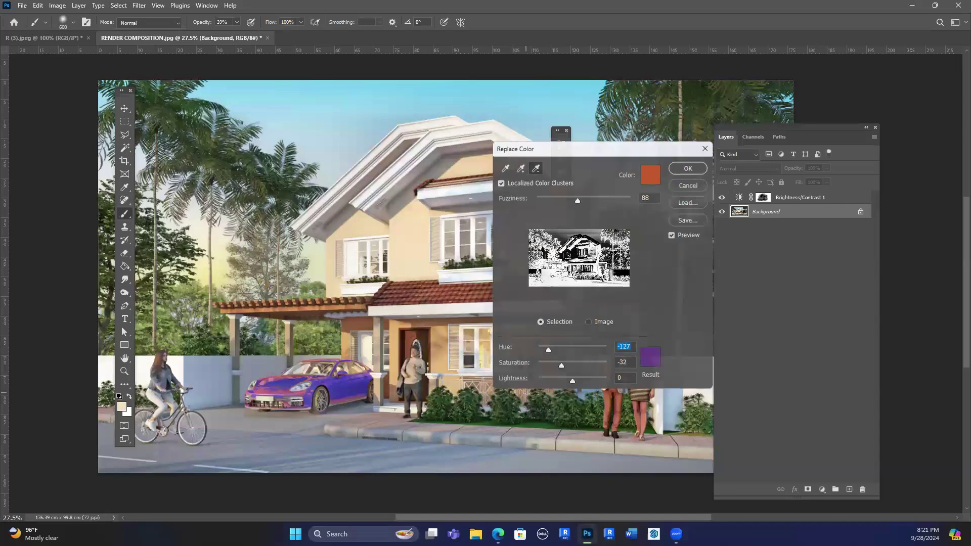
key(Escape)
key(b)
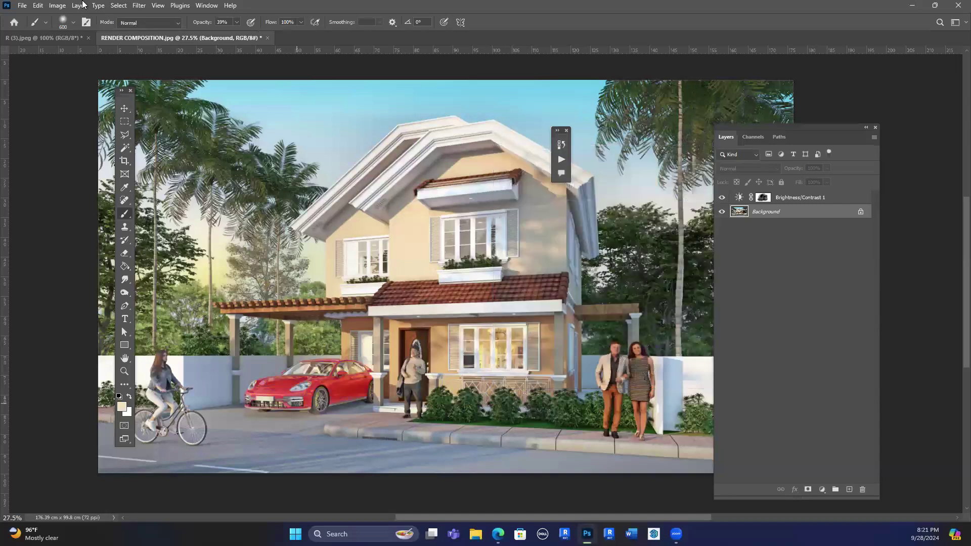
Try recoloring the red car on the Background layer with Replace Color at a hue of -124.
scroll(69, 22, up, 1)
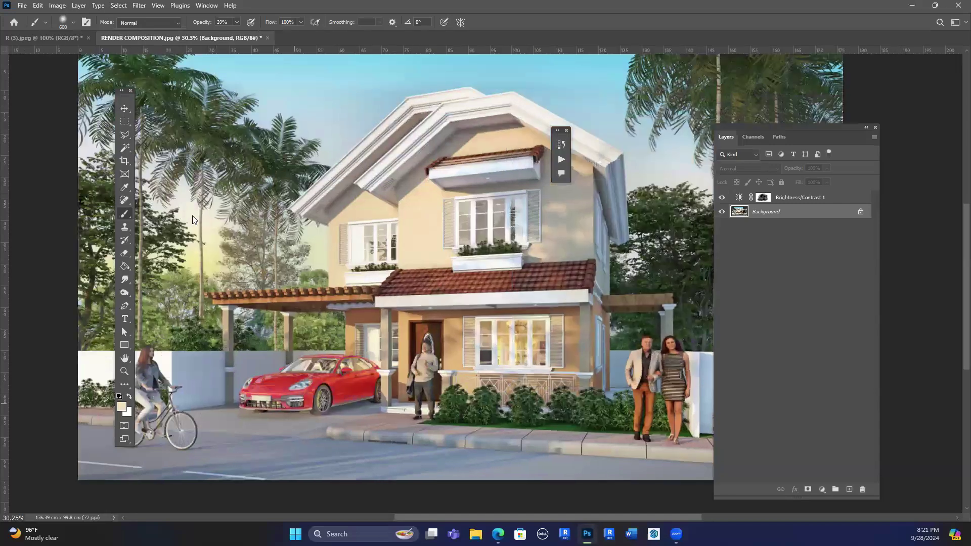
scroll(288, 408, up, 8)
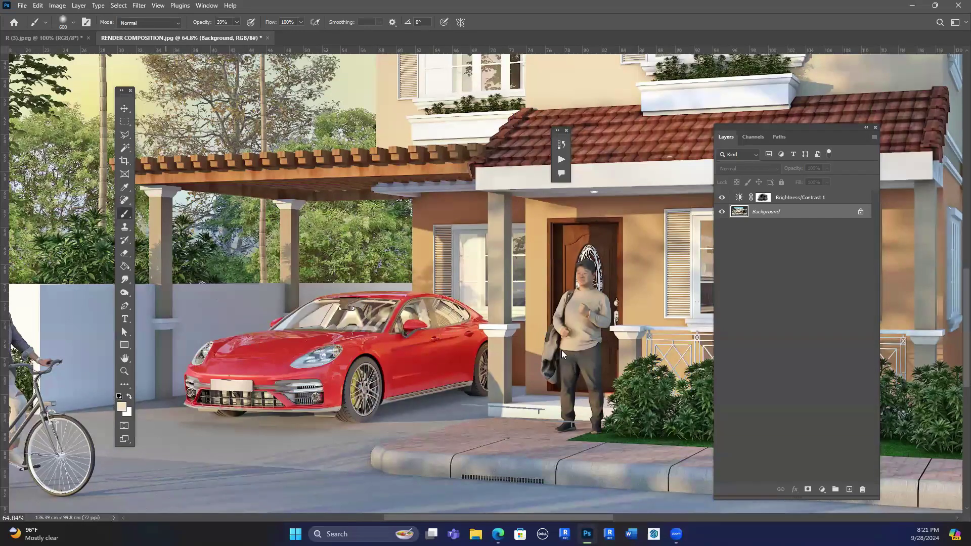
drag(573, 350, 582, 350)
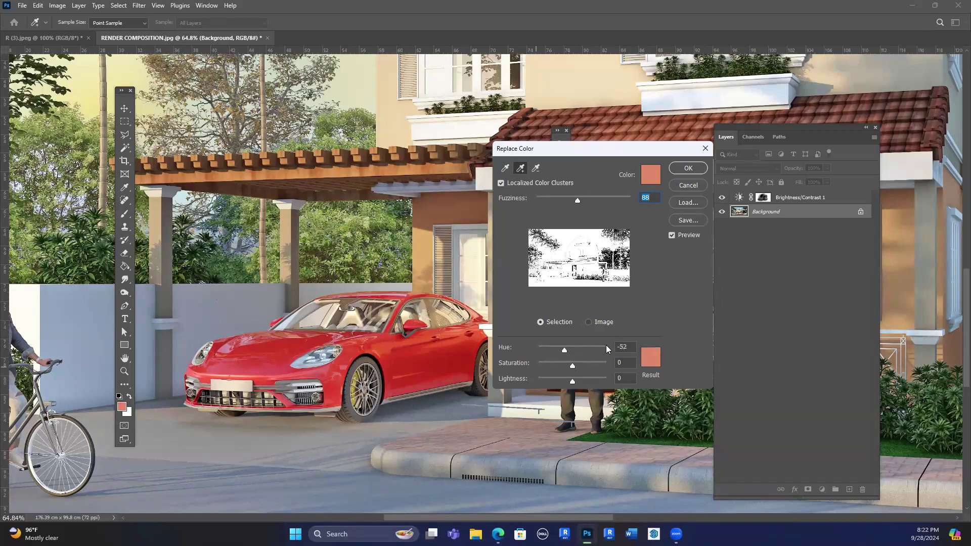
mouse_move(607, 346)
mouse_down()
mouse_move(592, 347)
mouse_move(605, 349)
mouse_up()
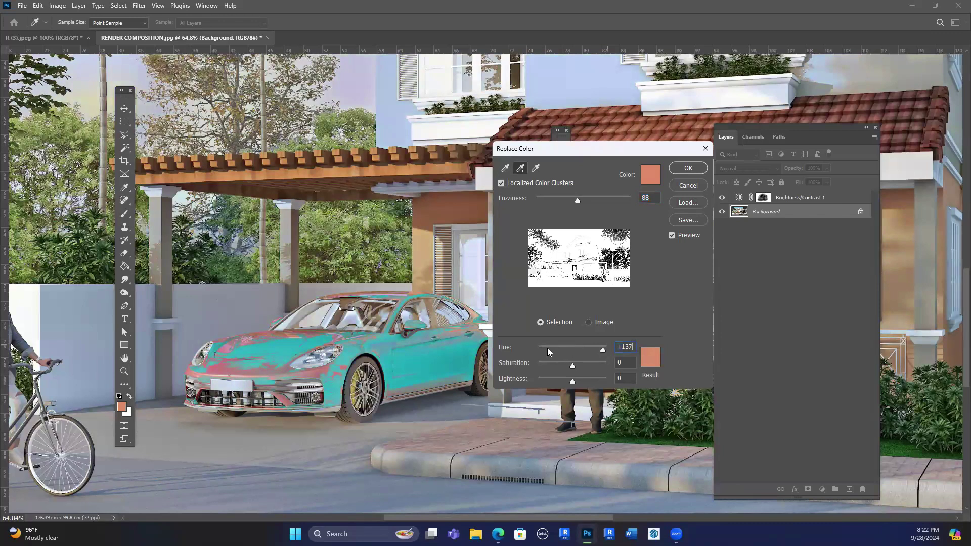
drag(547, 348, 550, 348)
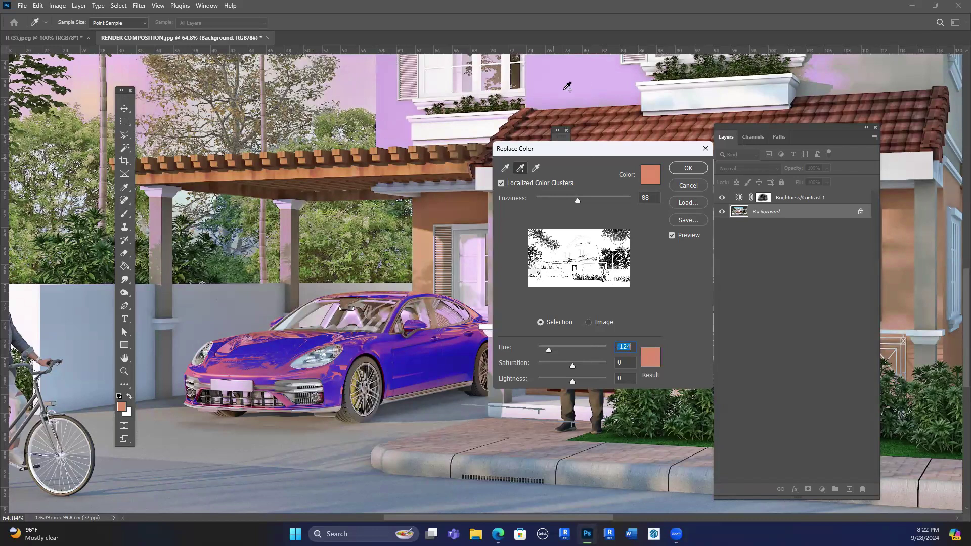
Try refining the Replace Color selection by subtracting unwanted colors and adding more car reds, and discard the adjustment.
drag(583, 156, 532, 210)
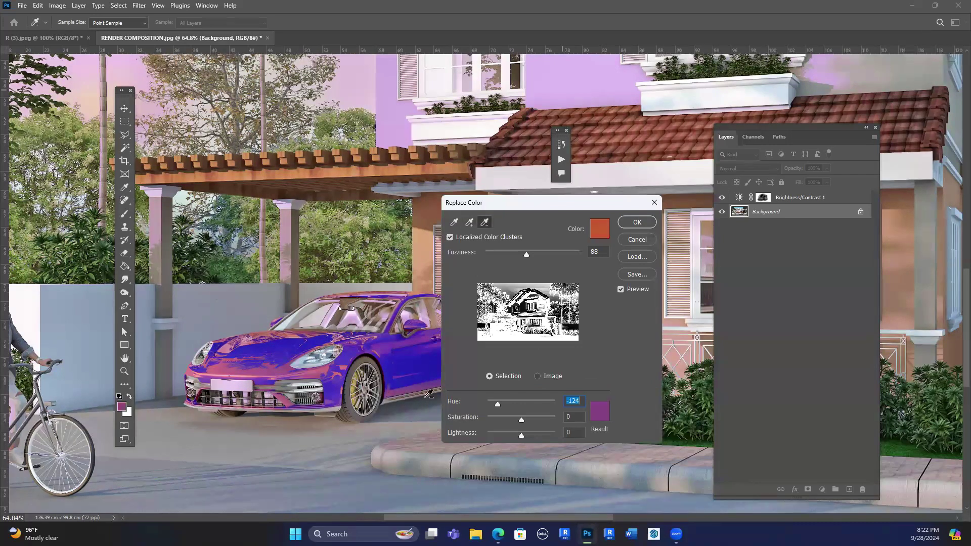
click(576, 217)
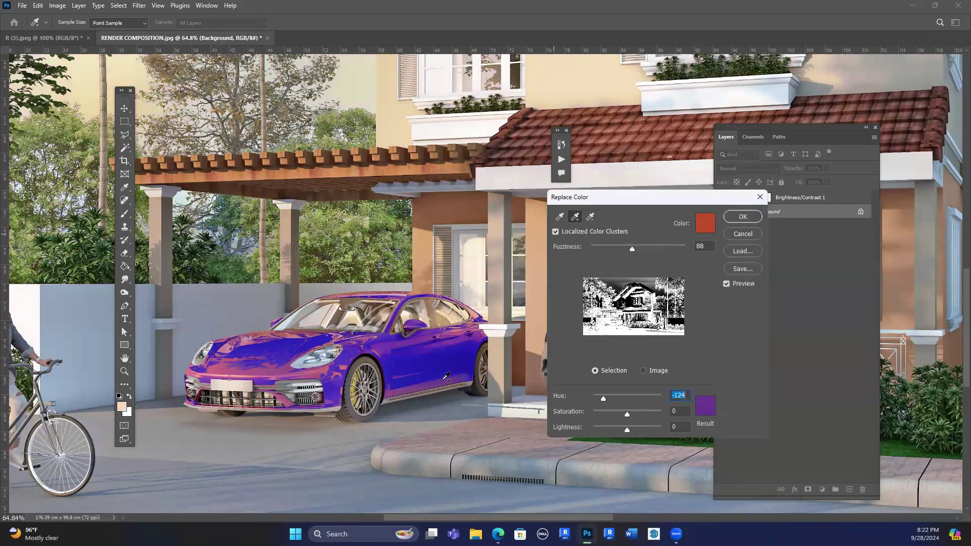
click(267, 374)
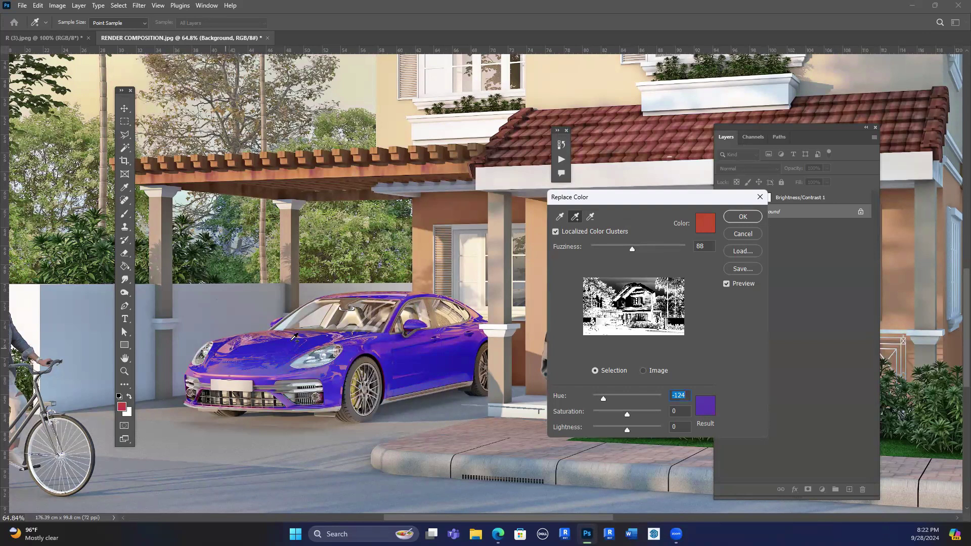
click(303, 370)
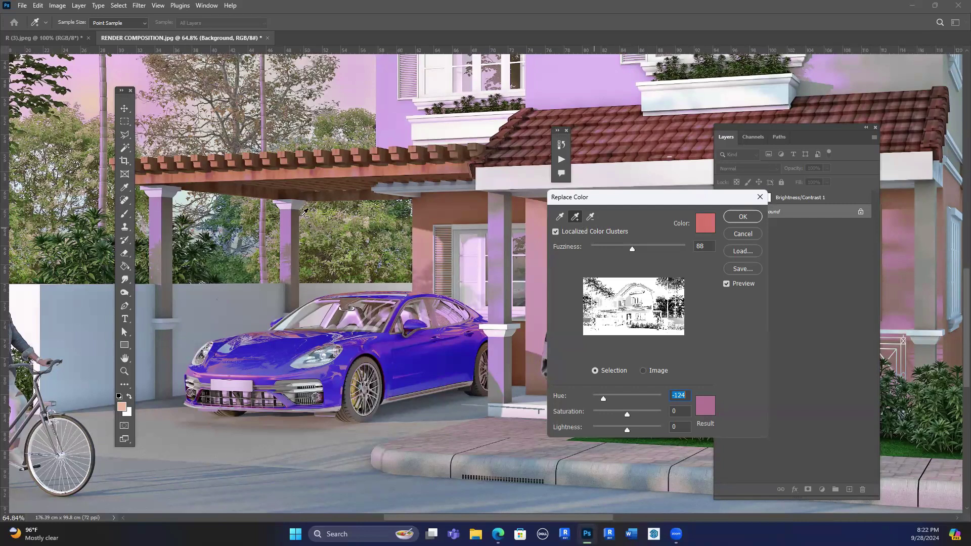
alt+click(323, 344)
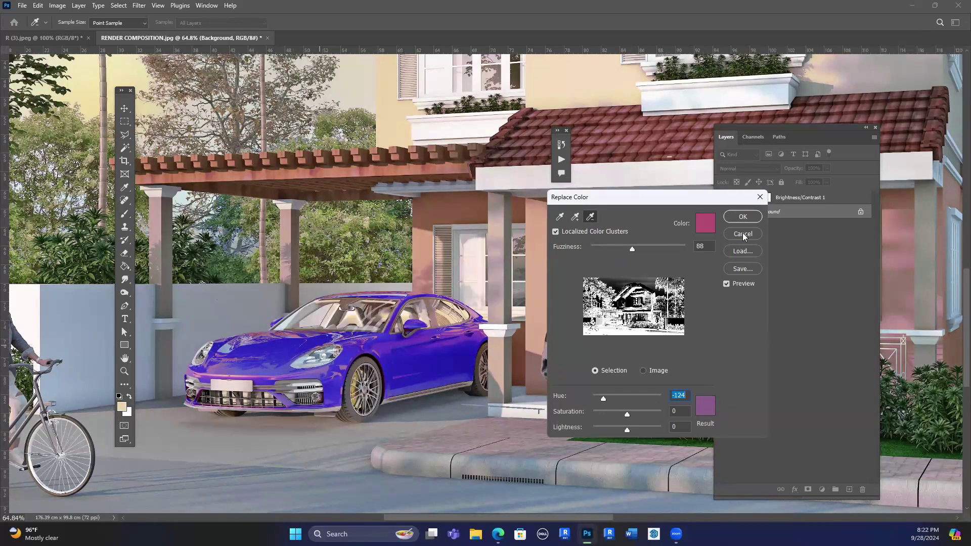
key(Escape)
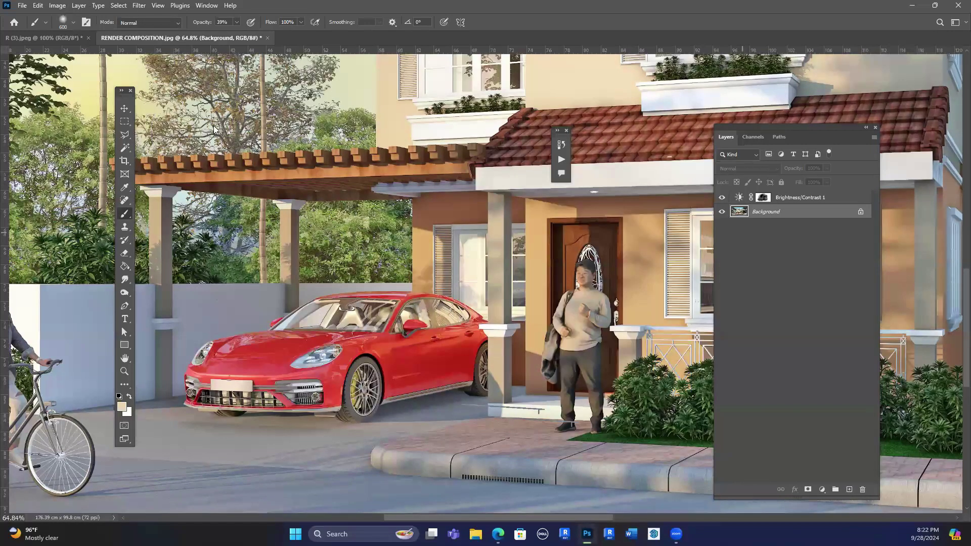
Duplicate the Background layer and use Replace Color on the copy to shift the car's sampled red to a hue of -132.
key(ctrl+j)
key(ctrl+0)
key(alt+i)
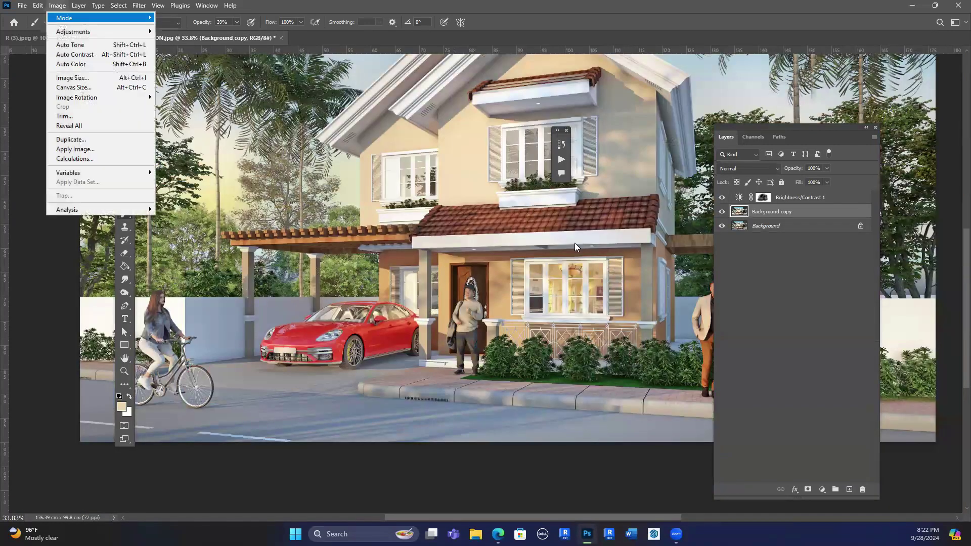
key(j)
key(m)
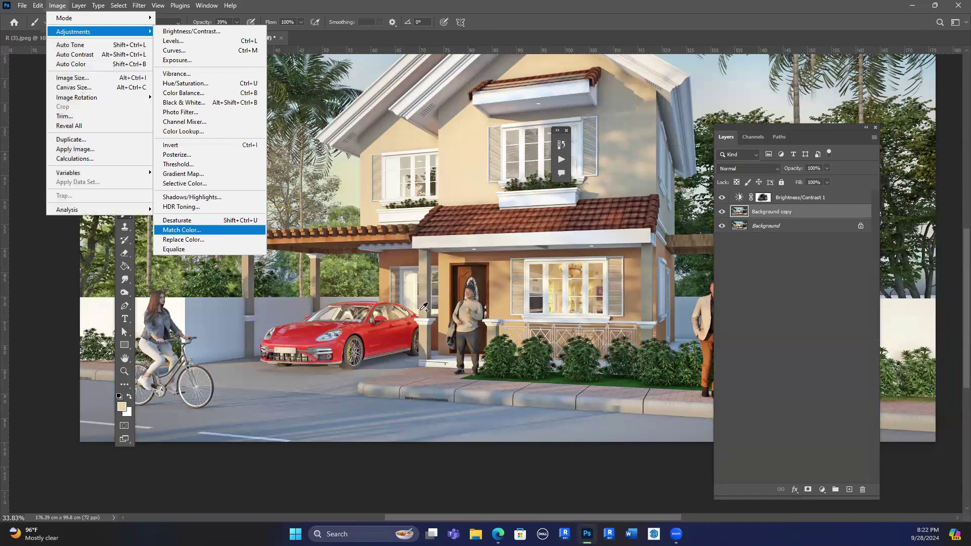
key(r)
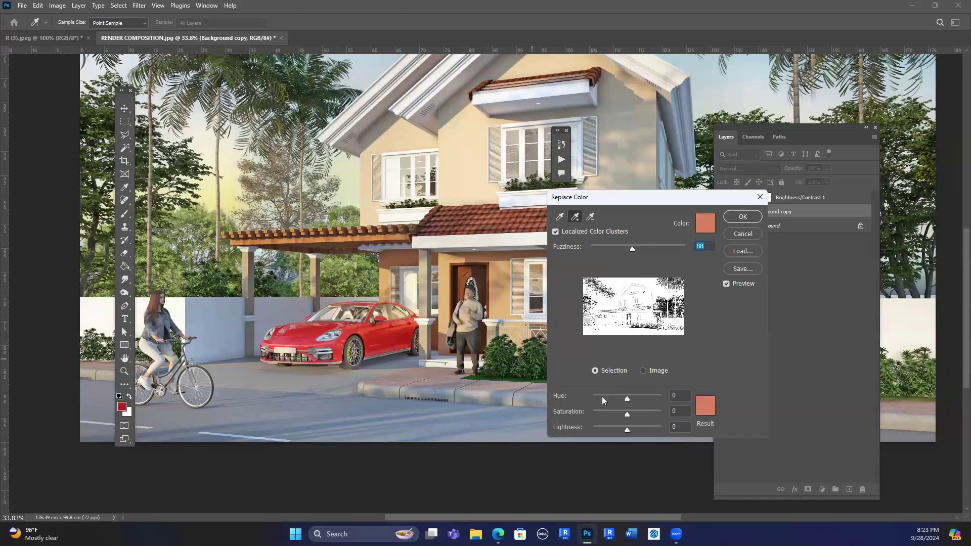
click(354, 313)
drag(627, 399, 623, 399)
drag(623, 399, 602, 399)
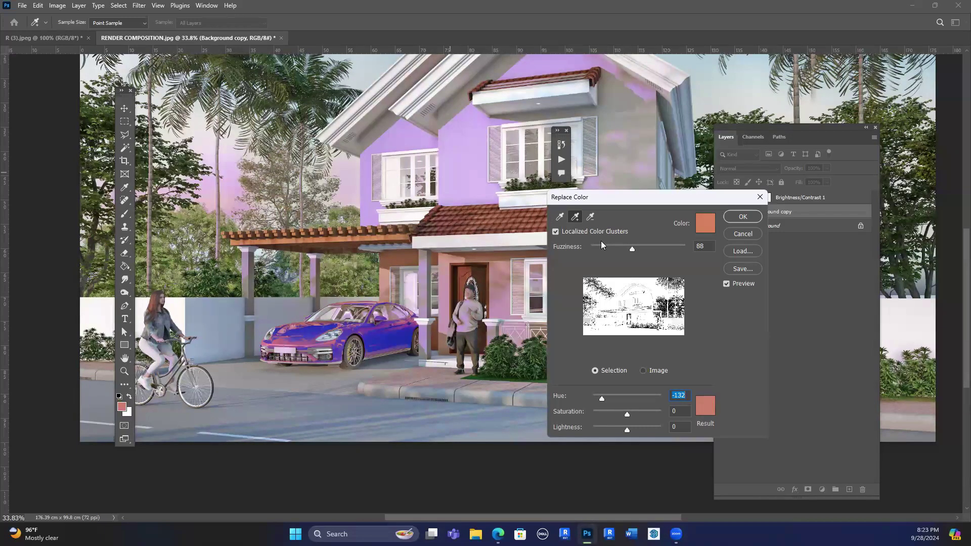
Set the fuzziness of the color replacement to 175.
drag(632, 249, 591, 249)
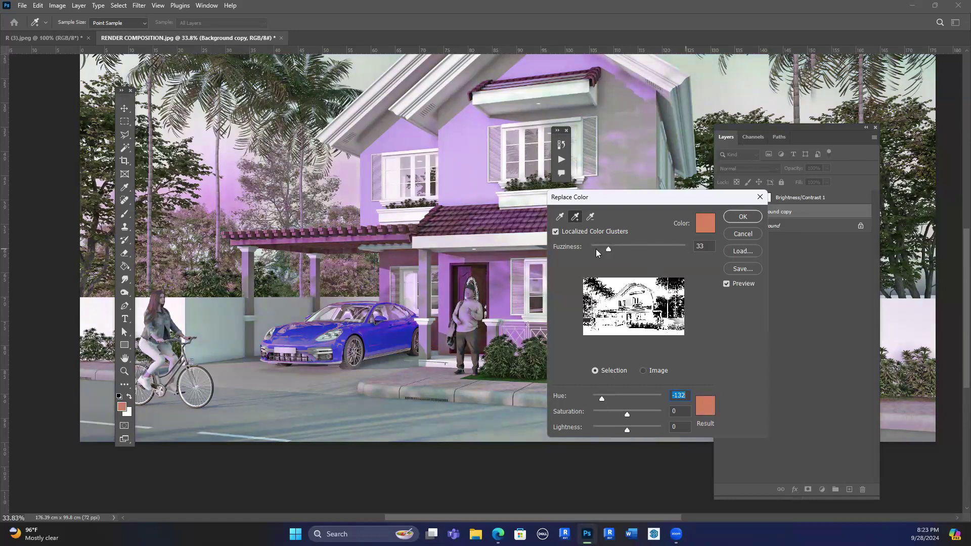
click(663, 249)
drag(658, 250, 674, 250)
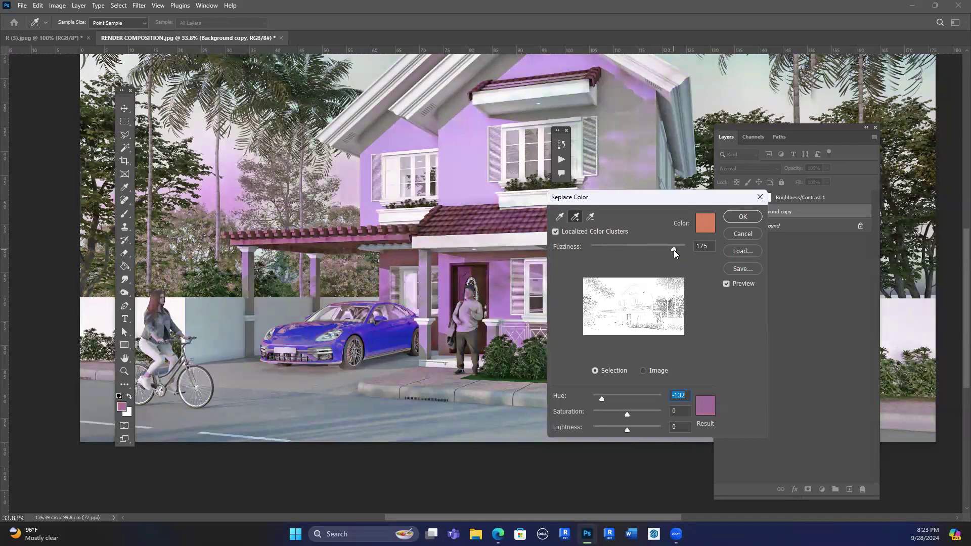
Set the replacement's saturation to 0 and lightness to +2, and apply the Replace Color adjustment.
mouse_move(627, 415)
mouse_down()
mouse_move(648, 412)
mouse_move(627, 411)
mouse_move(618, 431)
mouse_up()
click(618, 431)
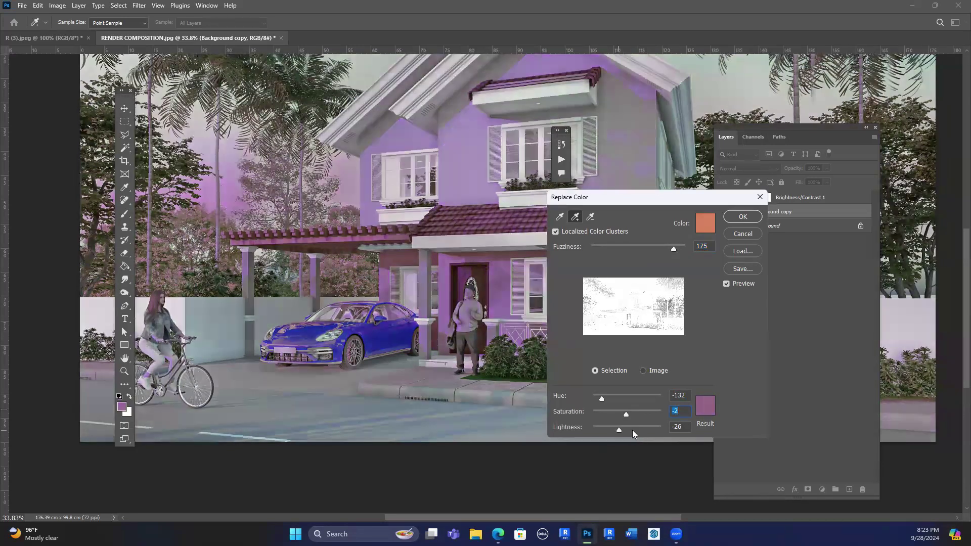
click(630, 430)
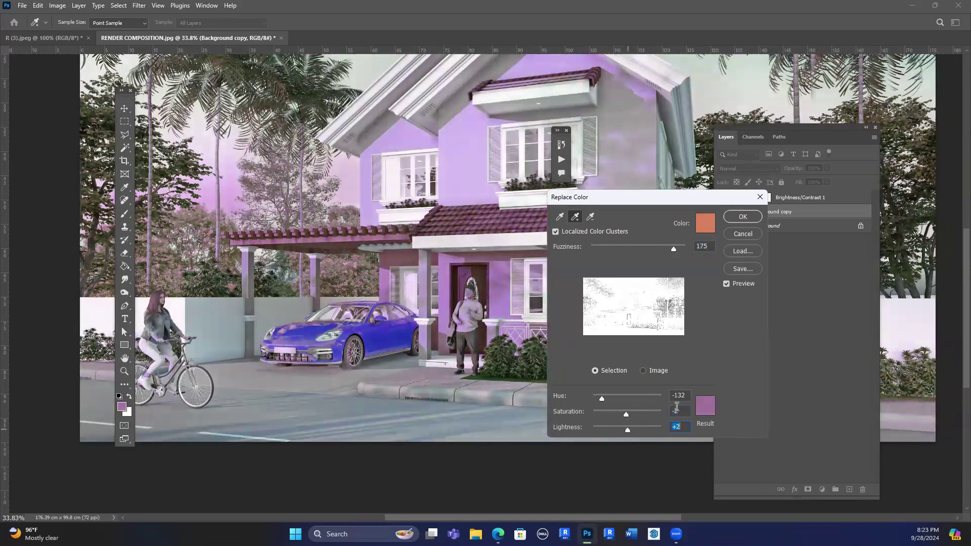
click(680, 410)
text(0)
key(Return)
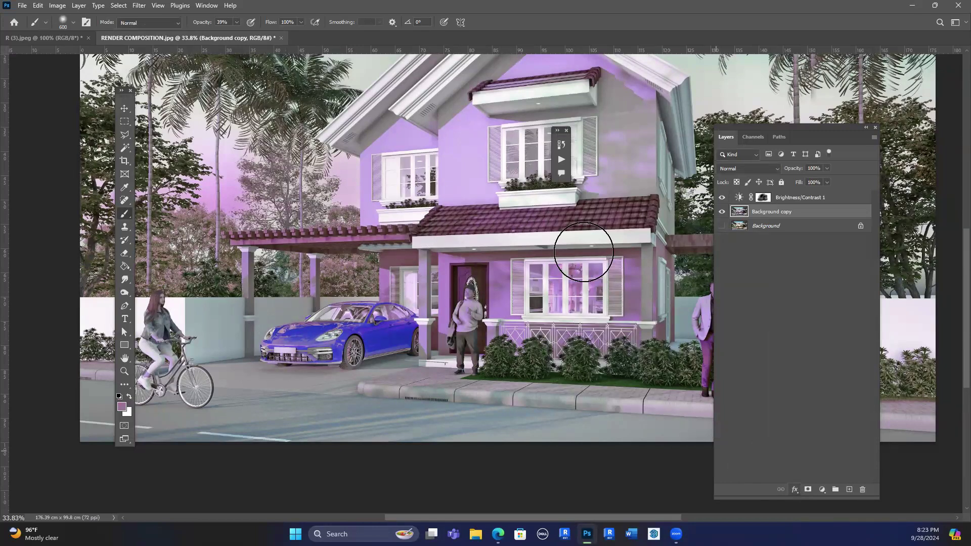
Add a layer mask to the Background copy layer and make the original Background layer visible.
click(808, 490)
key(ctrl+minus)
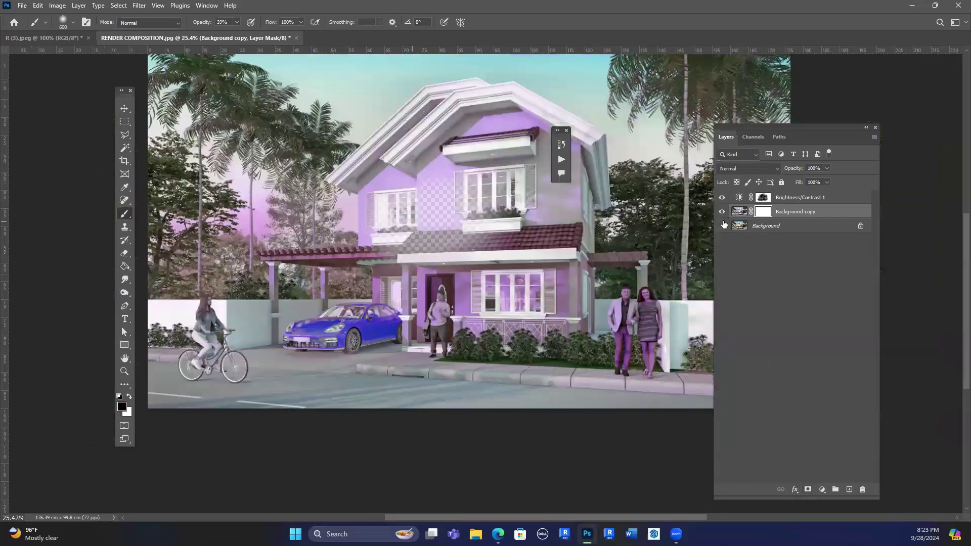
click(722, 226)
Paint black on the Background copy's layer mask over the house, sky and people, raising the brush opacity to 100%.
drag(585, 87, 399, 183)
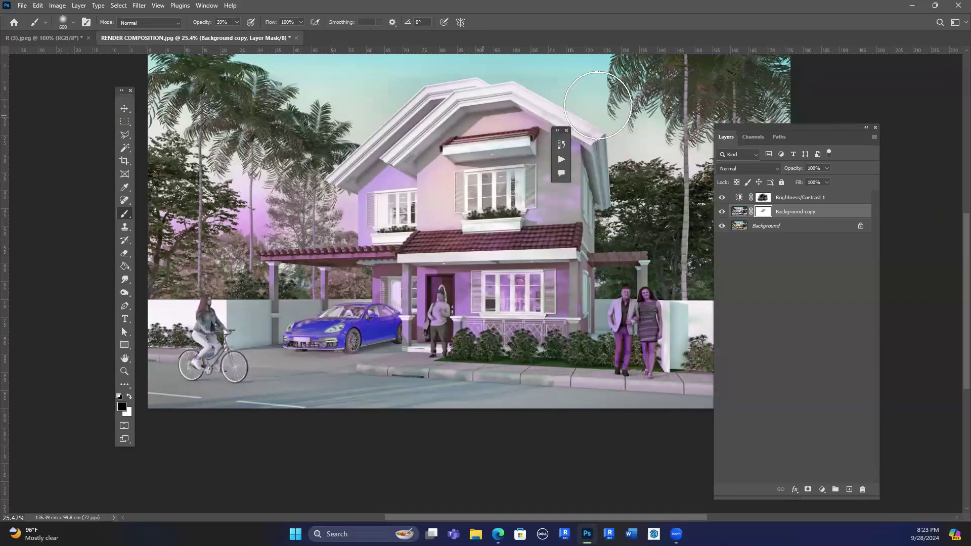
scroll(517, 99, down, 2)
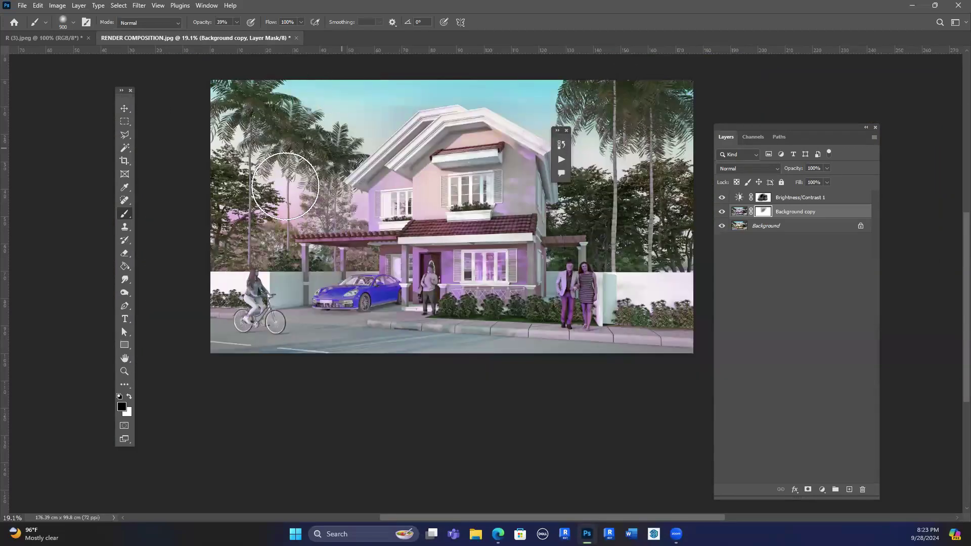
click(236, 22)
key(0)
click(276, 208)
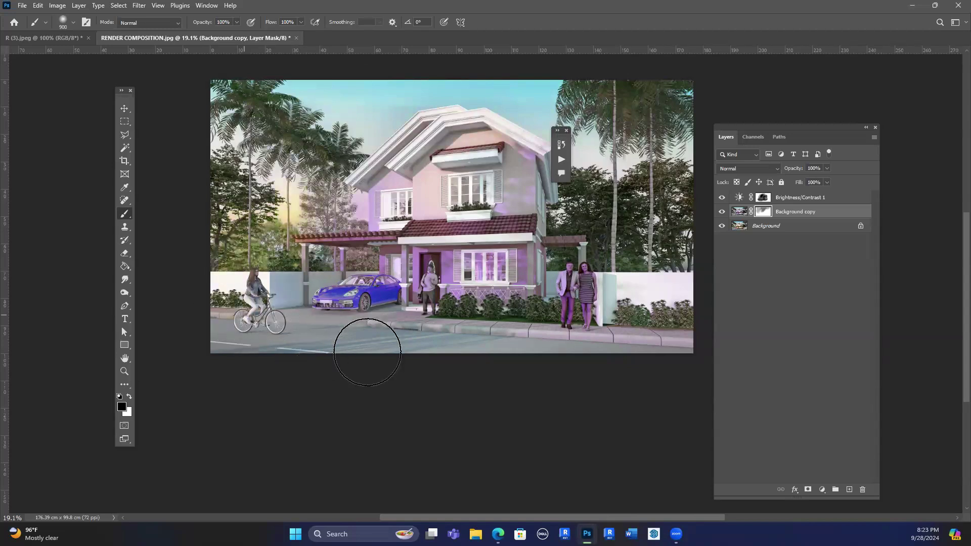
drag(571, 298, 547, 320)
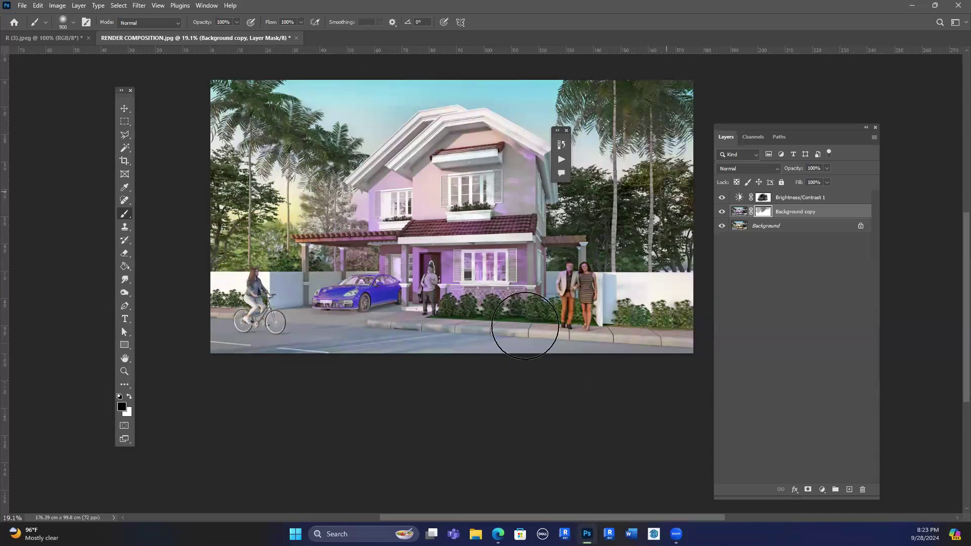
mouse_move(464, 255)
mouse_down()
mouse_move(551, 238)
mouse_move(351, 190)
mouse_move(329, 213)
mouse_move(368, 126)
mouse_up()
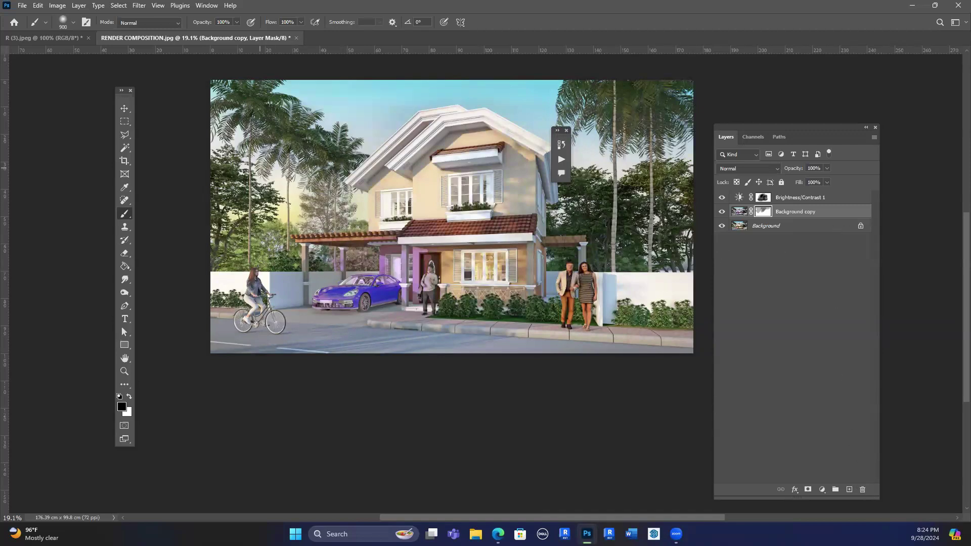
scroll(514, 255, up, 2)
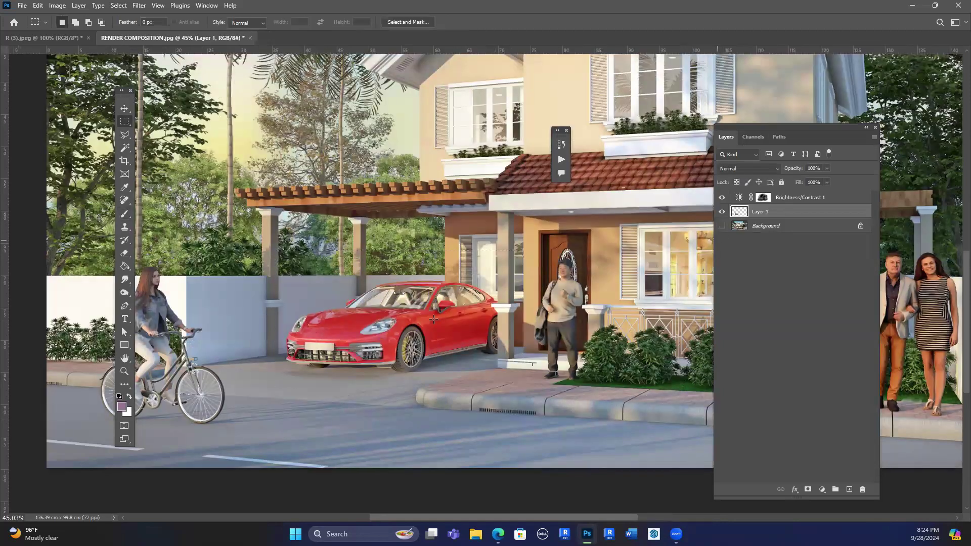
Hide Layer 1, then make the Background layer visible and select it.
click(722, 212)
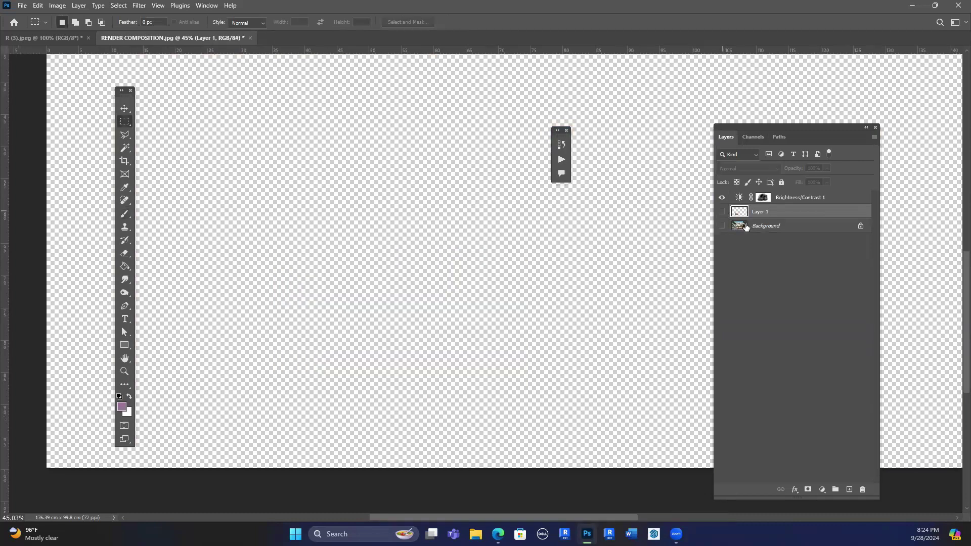
click(720, 226)
key(alt+bracketleft)
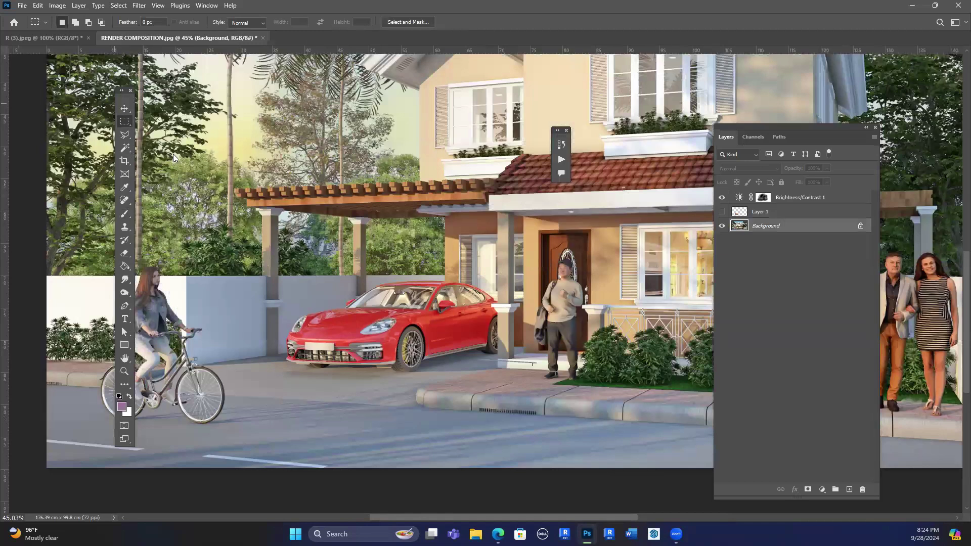
Select the red car with the Object Selection tool and copy it to a new layer.
key(w)
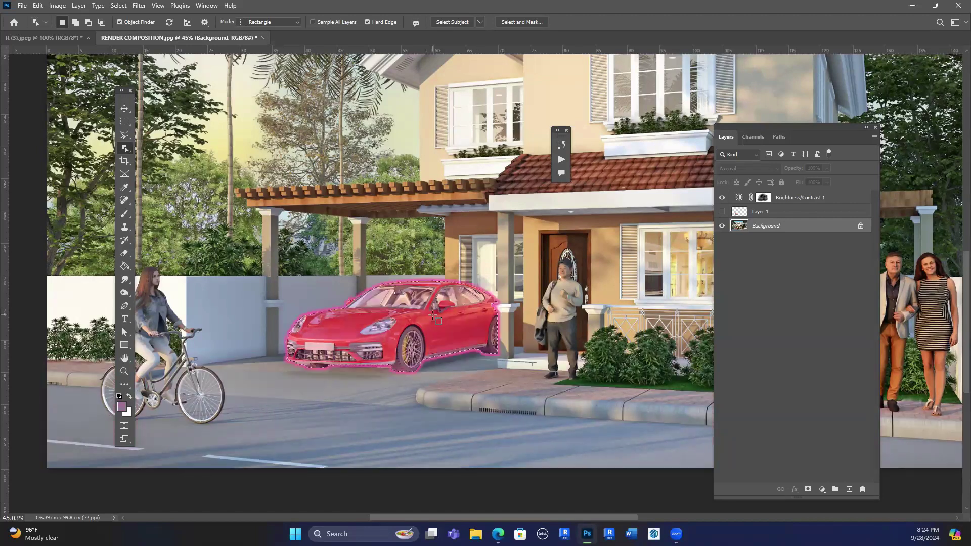
key(ctrl+d)
click(437, 309)
key(ctrl+j)
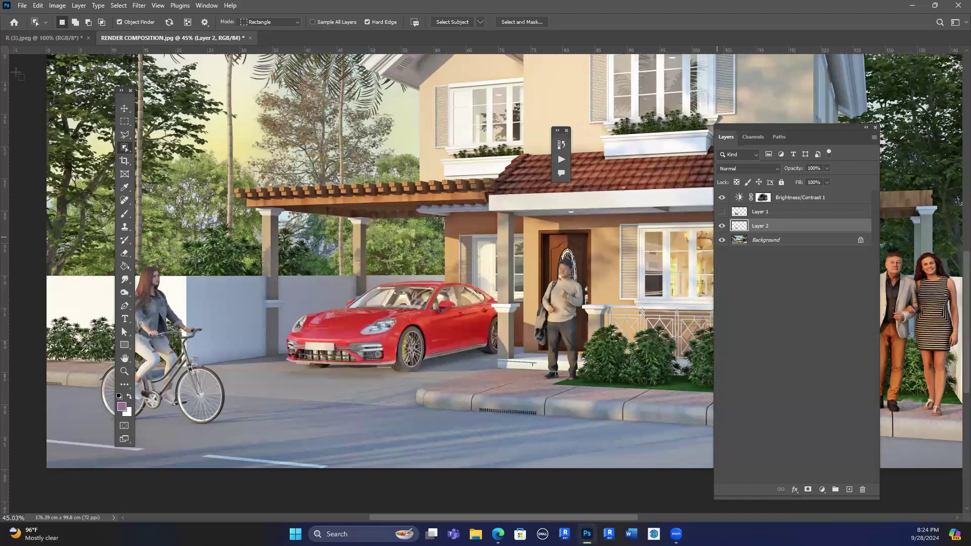
Hide the Background layer to isolate the copied car on Layer 2.
click(125, 109)
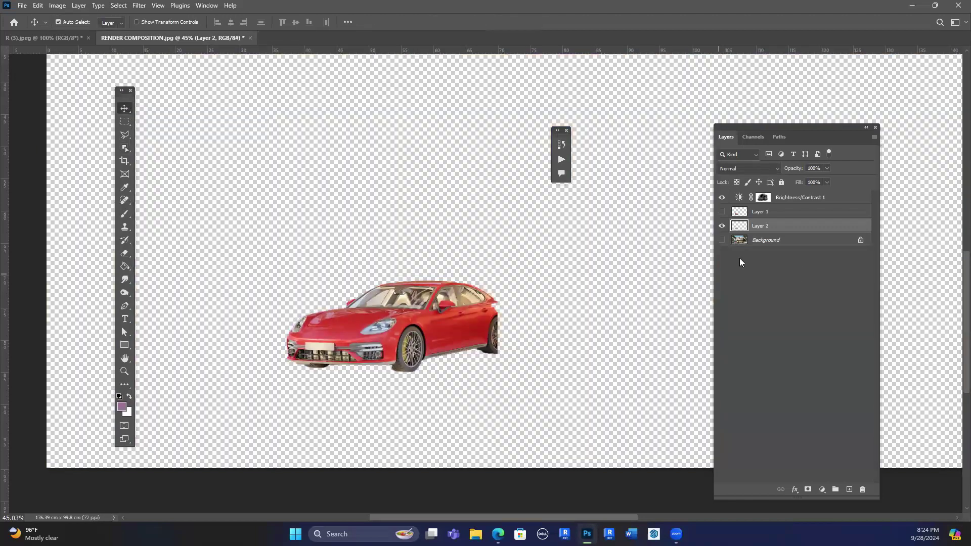
click(722, 239)
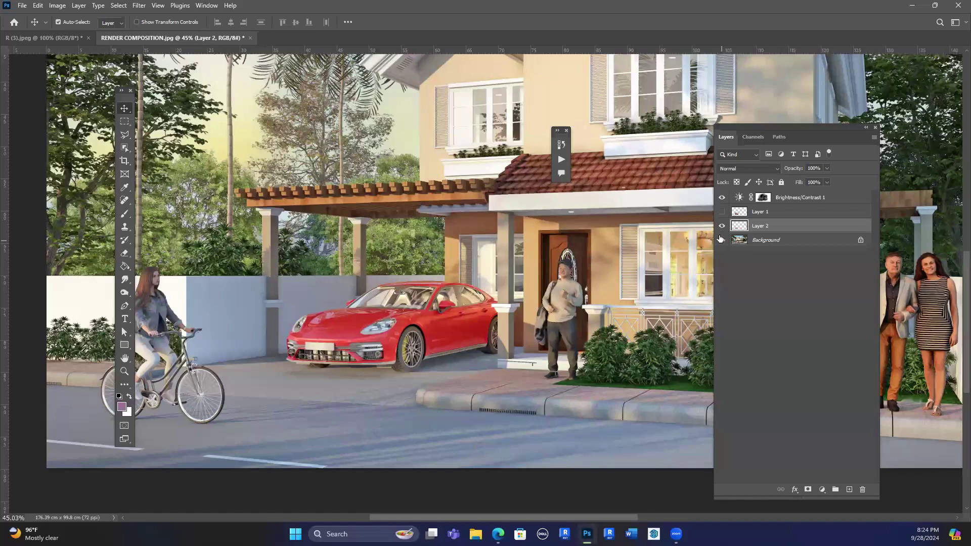
scroll(400, 313, down, 1)
scroll(344, 349, up, 3)
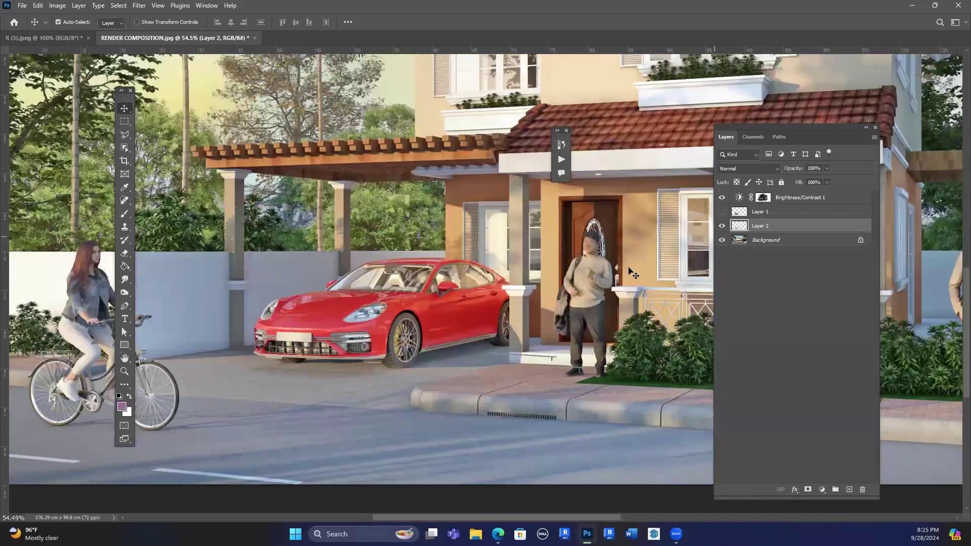
click(722, 240)
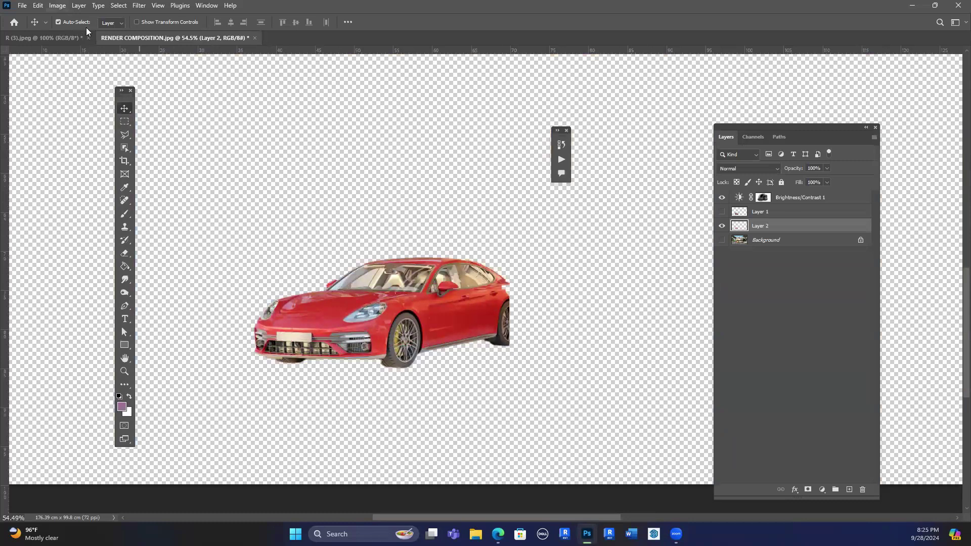
click(57, 5)
mouse_move(101, 31)
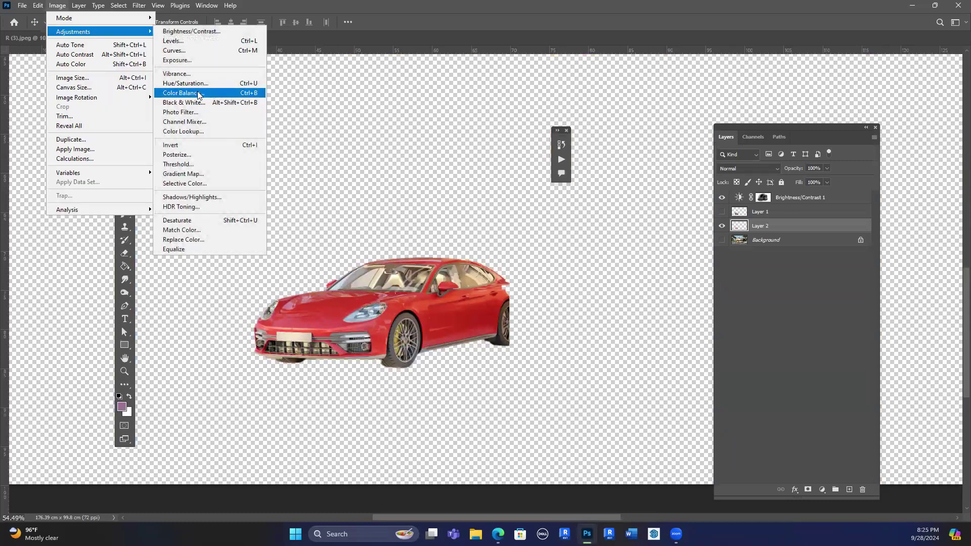
key(Escape)
key(i)
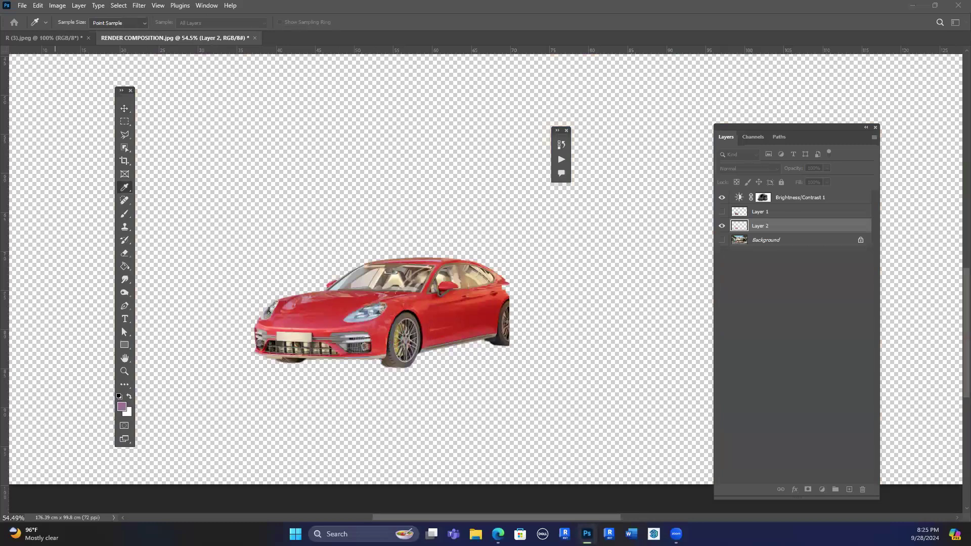
key(ctrl+b)
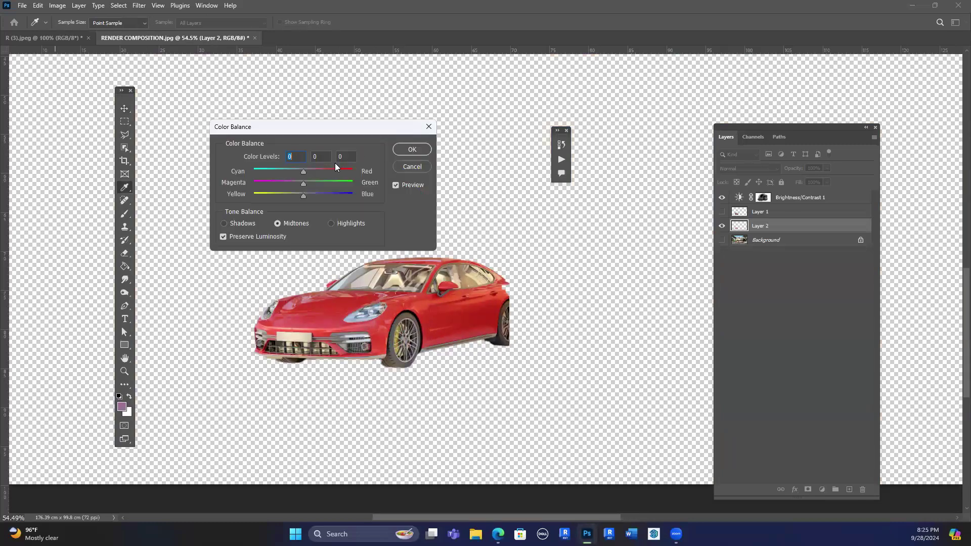
drag(338, 128, 397, 128)
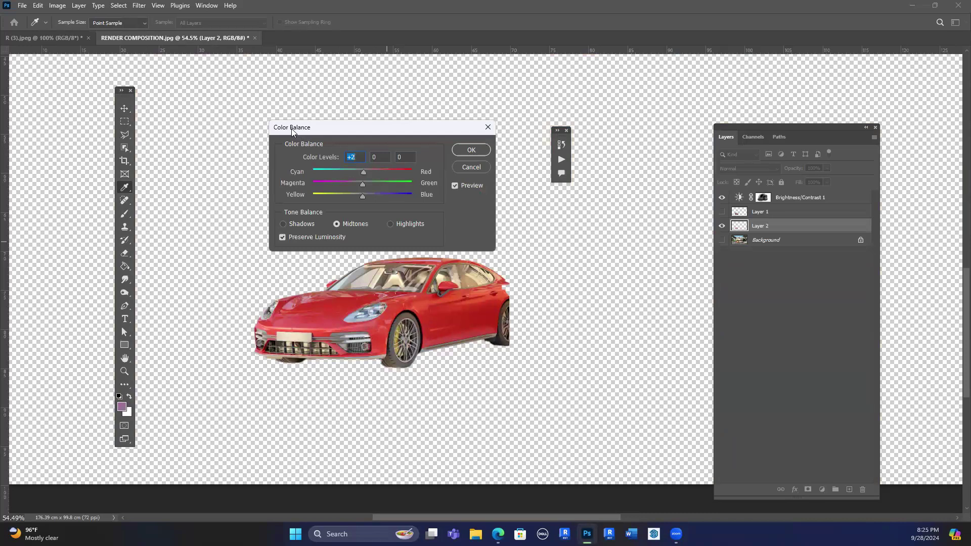
click(317, 172)
drag(370, 196, 409, 196)
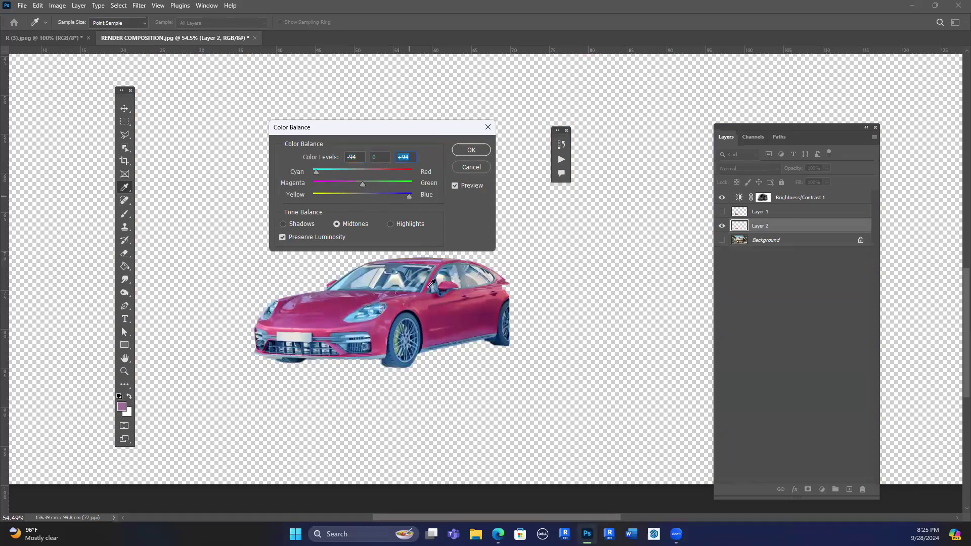
drag(315, 172, 356, 171)
click(471, 168)
key(v)
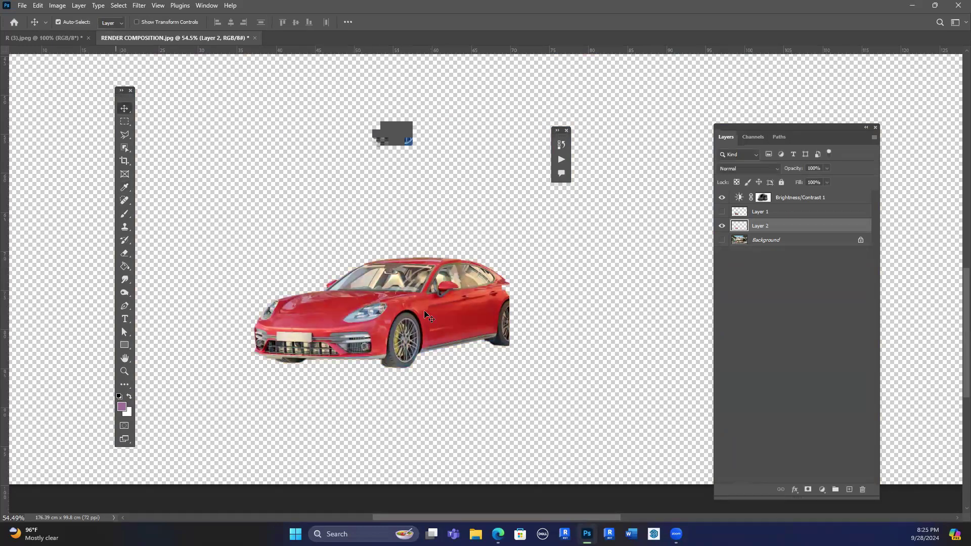
Add a Color Balance adjustment layer above Layer 2 and try shifting its cyan-red balance.
click(823, 491)
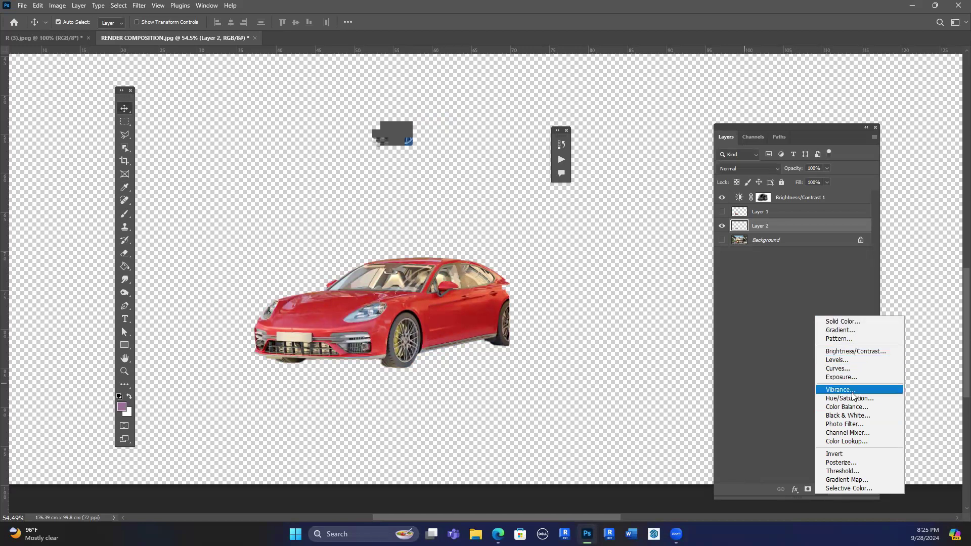
click(847, 407)
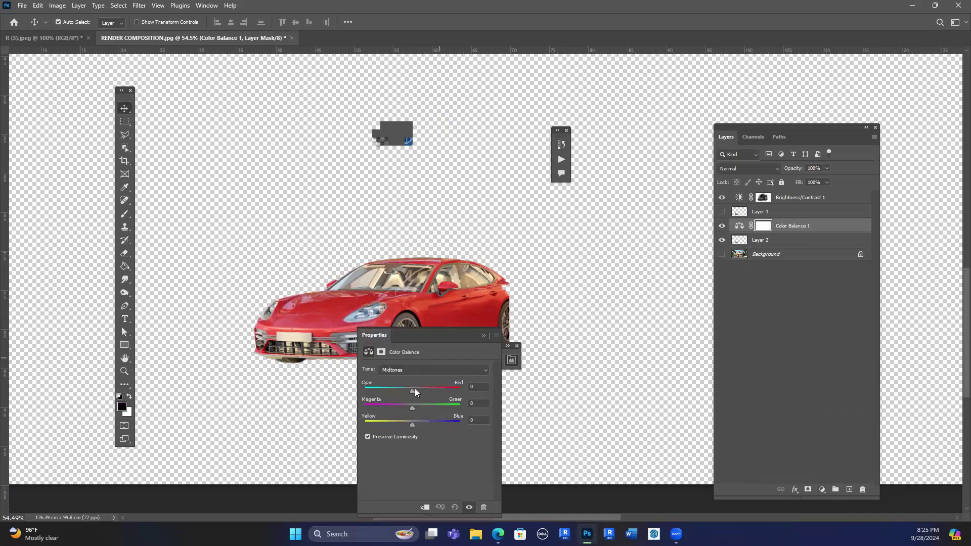
mouse_move(389, 388)
mouse_down()
mouse_move(427, 386)
mouse_move(407, 384)
mouse_up()
click(485, 336)
Add a Hue/Saturation adjustment layer above the hidden Color Balance layer and set its hue to -180.
click(823, 490)
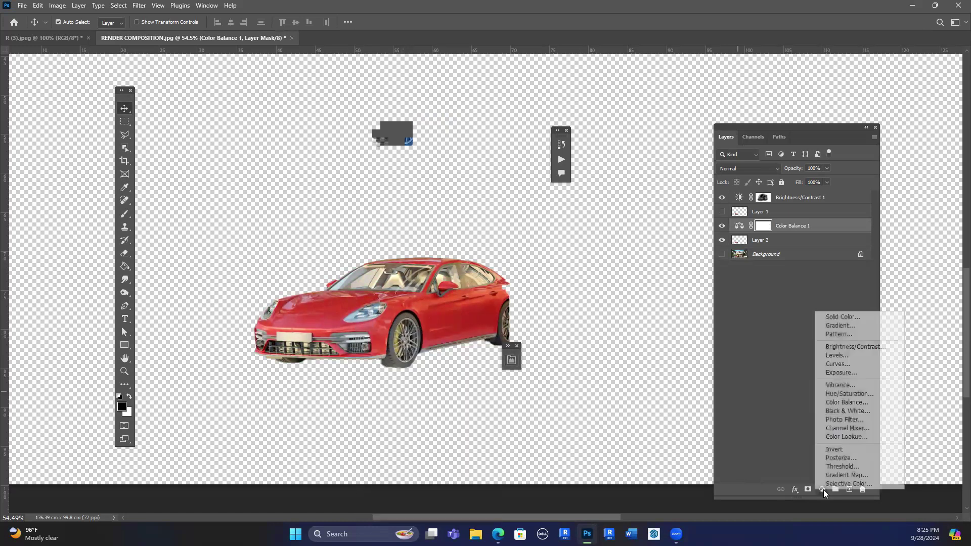
click(868, 395)
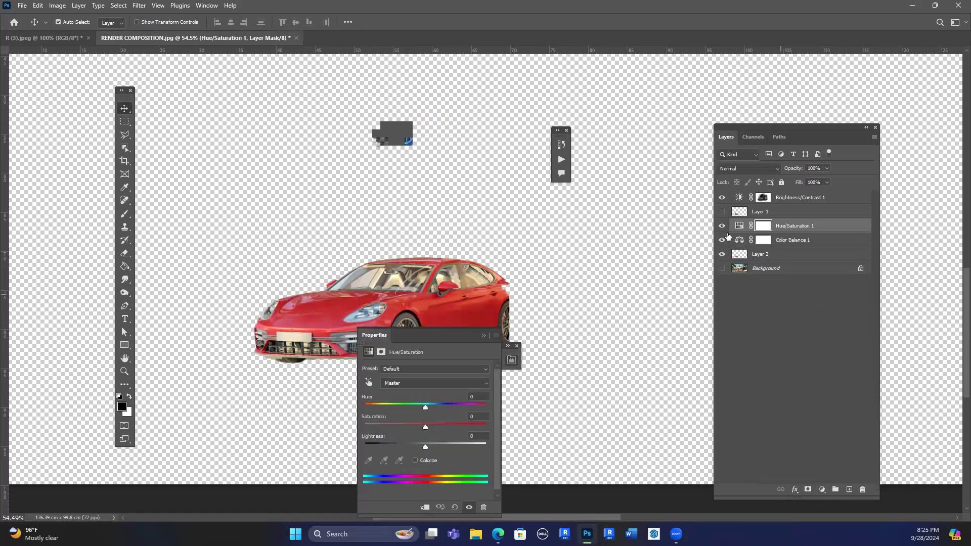
click(722, 240)
drag(434, 329, 541, 218)
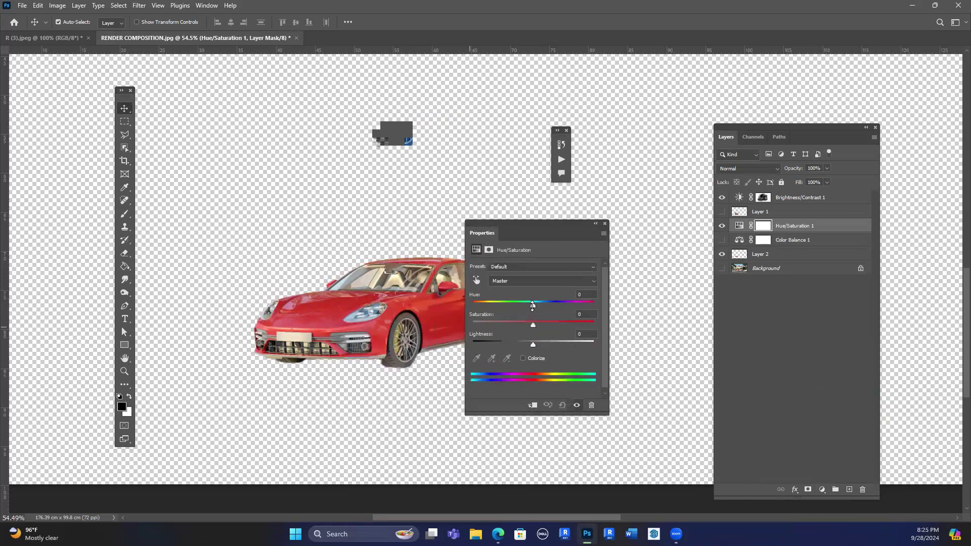
drag(533, 307, 383, 304)
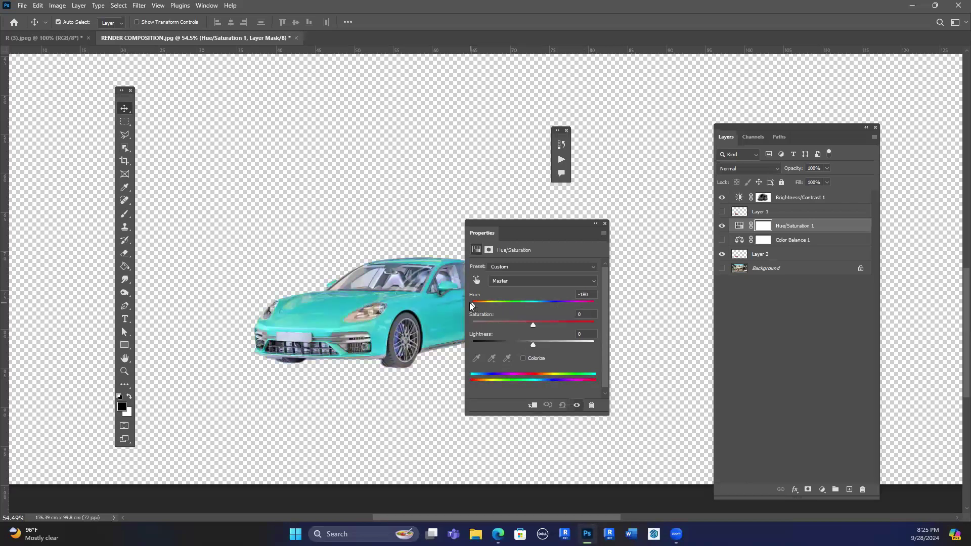
click(596, 225)
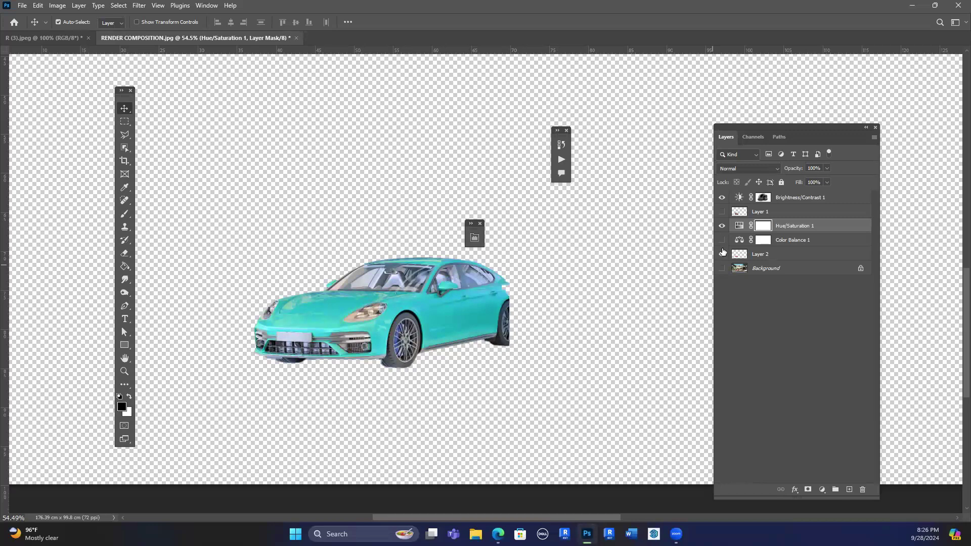
Make the Background layer visible again and delete the Color Balance adjustment layer.
click(722, 255)
click(722, 268)
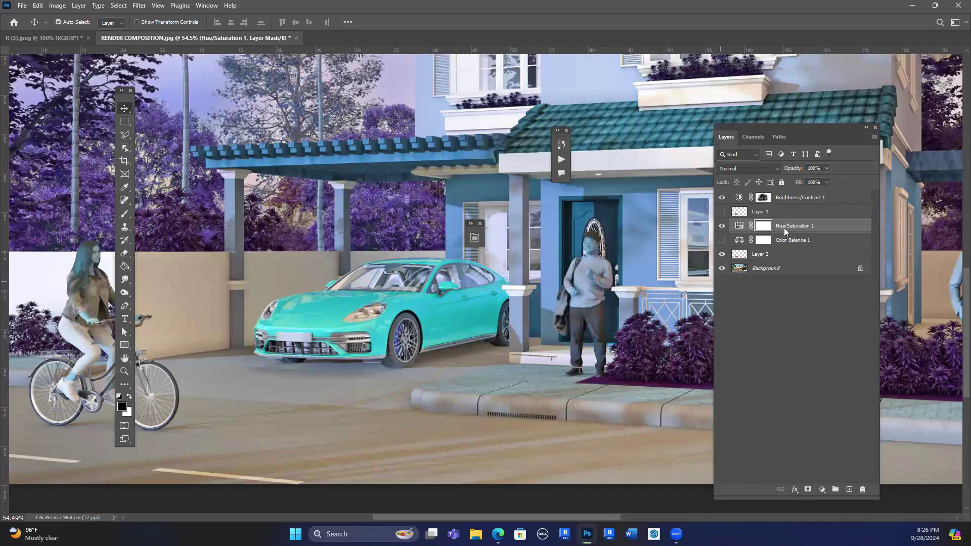
click(785, 239)
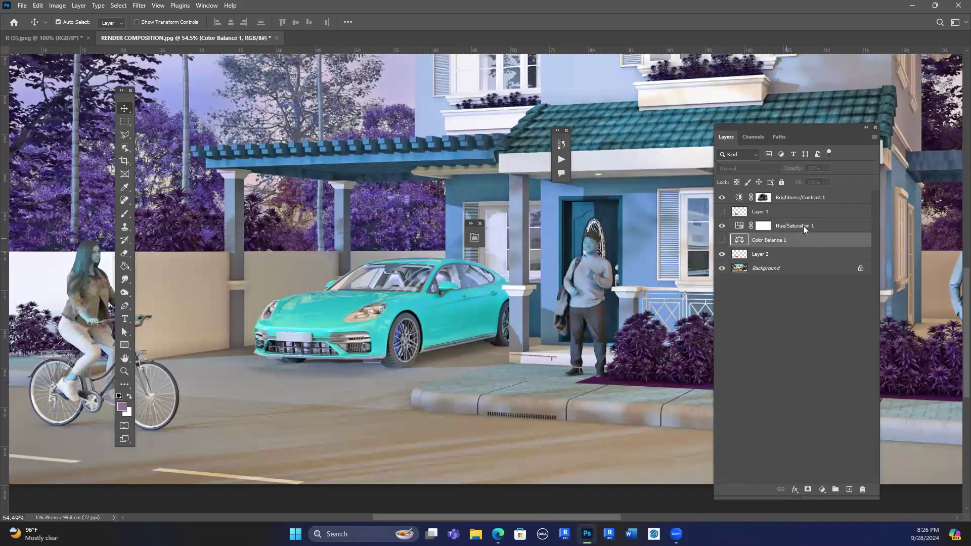
key(Delete)
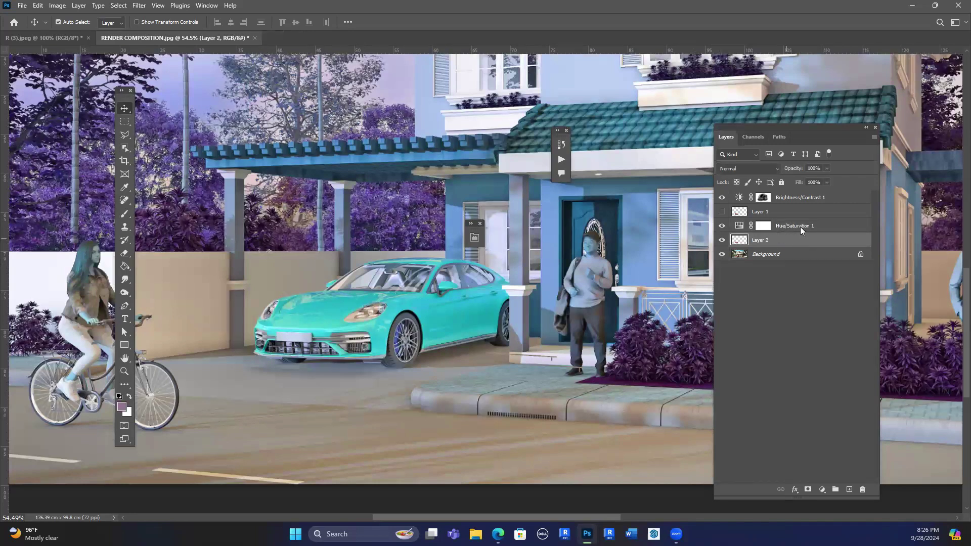
Clip the Hue/Saturation adjustment layer to the car on Layer 2.
drag(793, 232, 788, 229)
key(ctrl+alt+g)
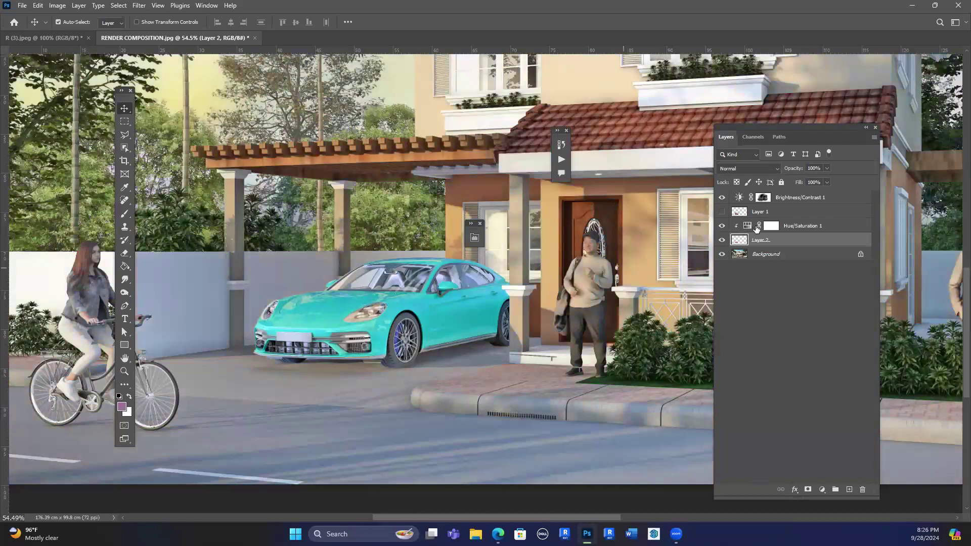
Adjust the hue of the clipped Hue/Saturation layer until the car turns blue.
key(ctrl+plus)
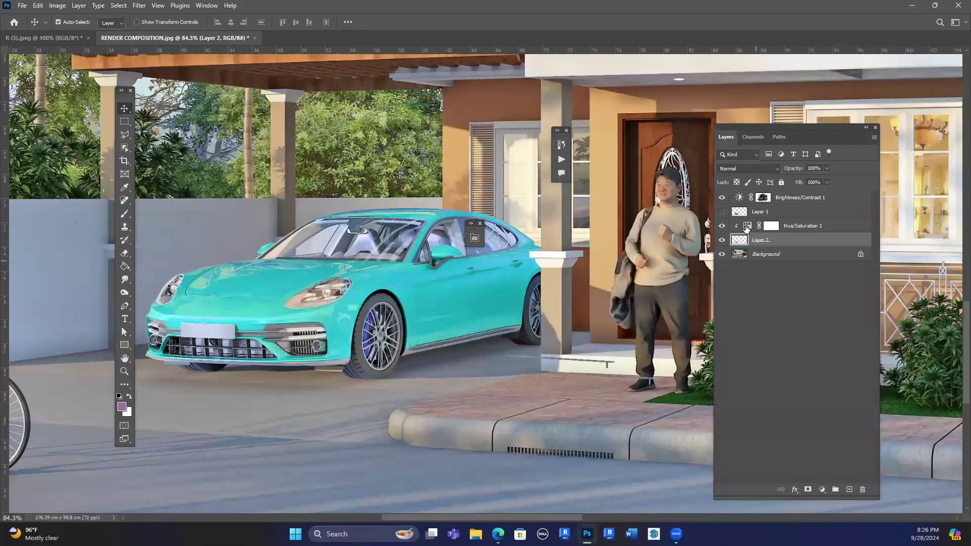
double_click(747, 227)
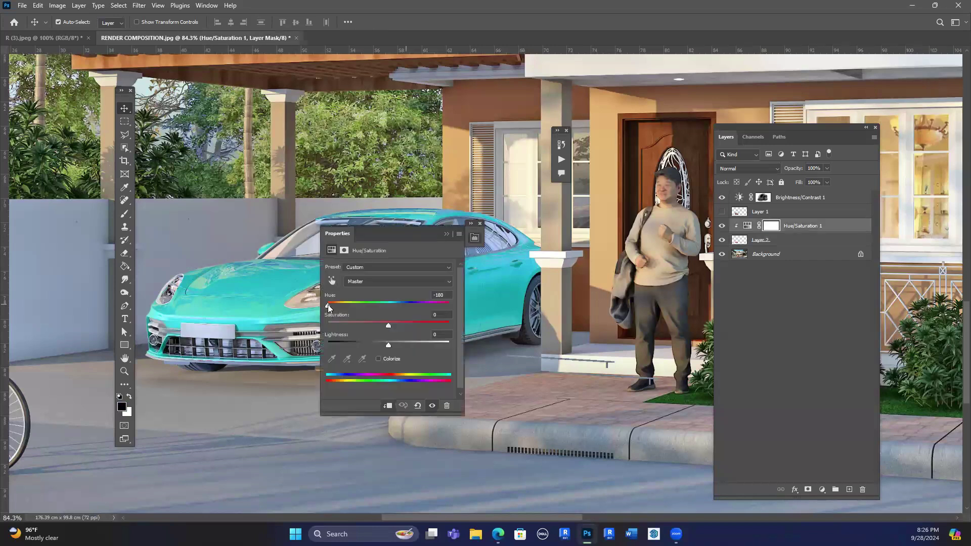
drag(327, 306, 349, 305)
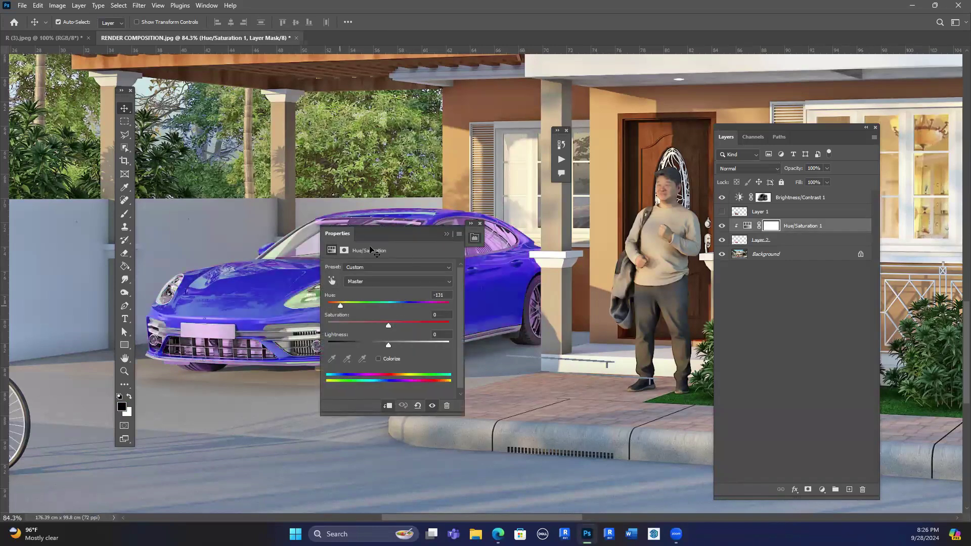
click(447, 233)
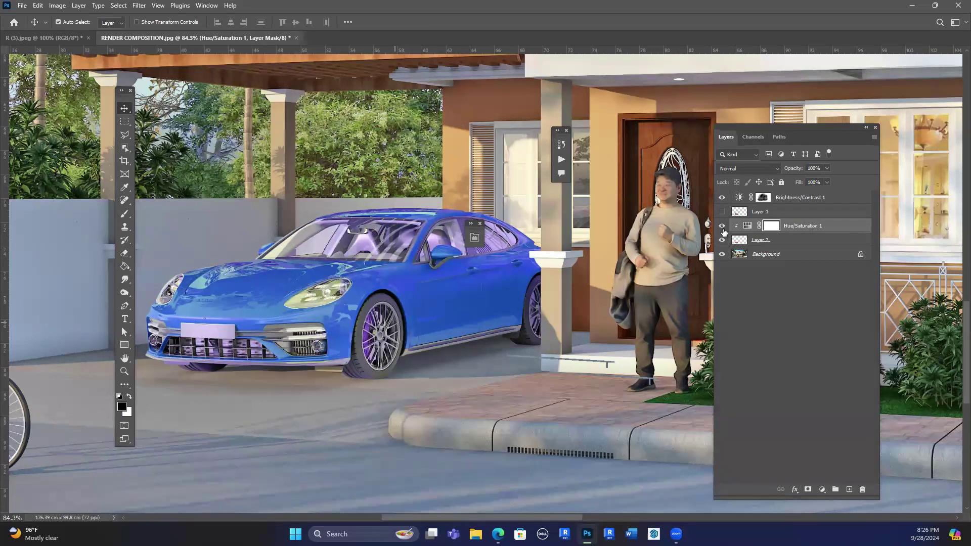
Paint black on the Hue/Saturation mask over the windshield to restore the original colors of the glass and car interior.
scroll(298, 179, up, 2)
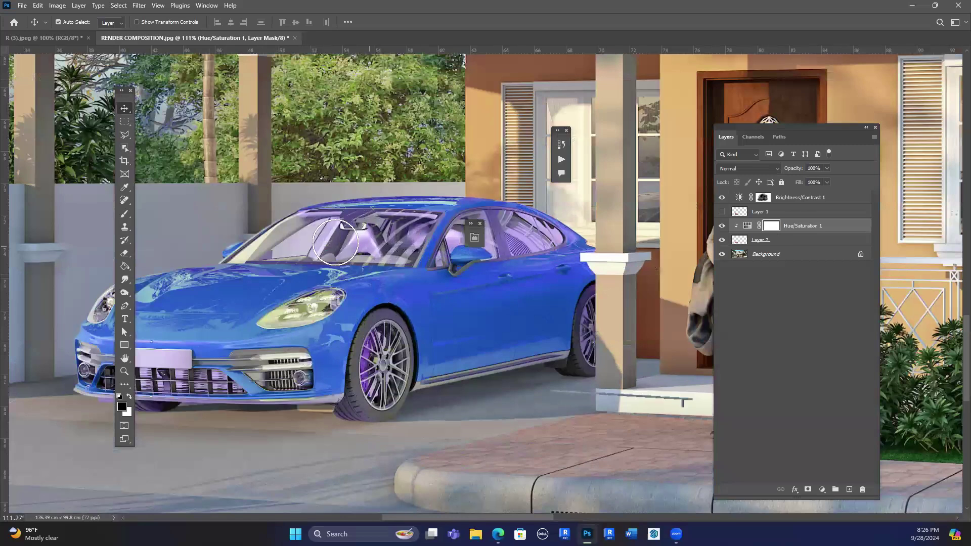
scroll(354, 237, up, 3)
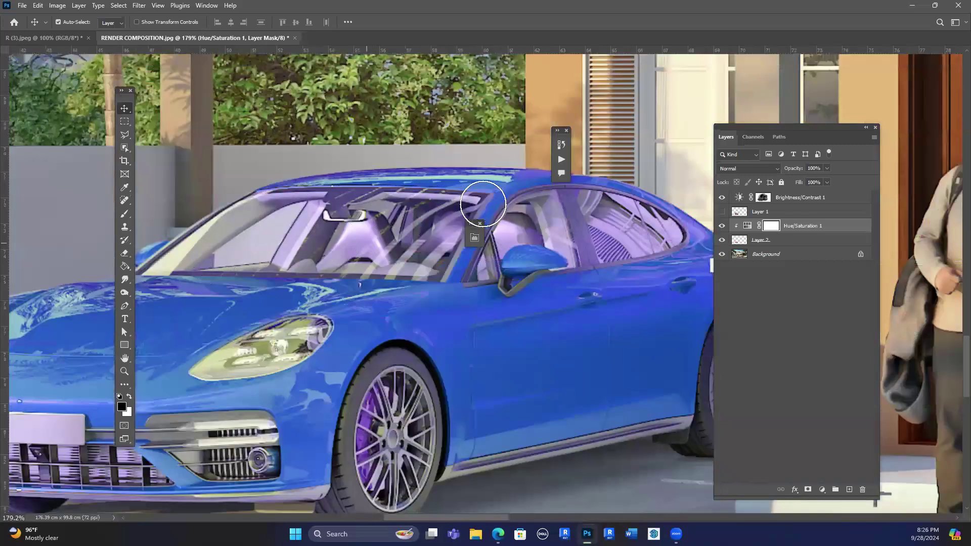
scroll(303, 212, up, 1)
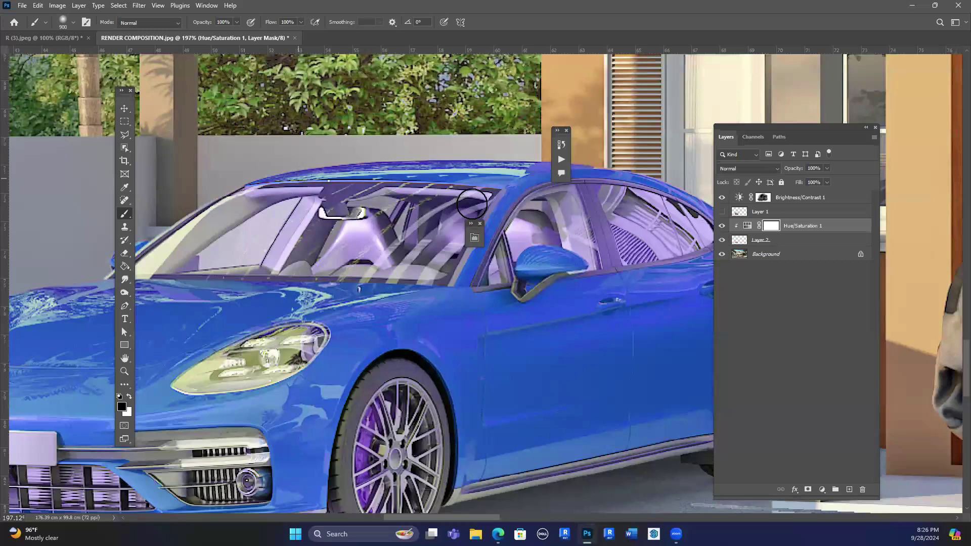
mouse_move(474, 201)
mouse_down()
mouse_move(336, 200)
mouse_move(222, 239)
mouse_up()
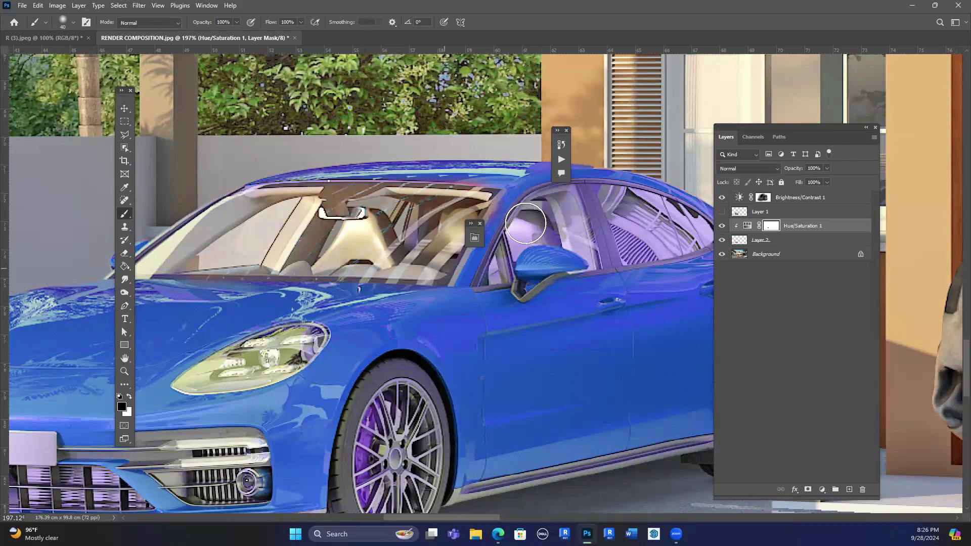
Paint black on the mask over the side windows to remove the tint, reducing the brush size to 20.
scroll(525, 223, up, 2)
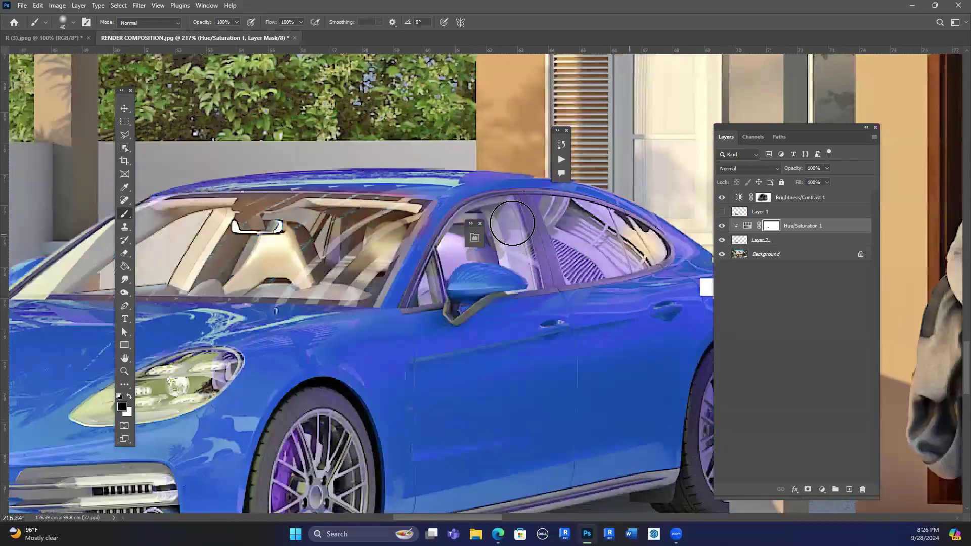
drag(507, 216, 512, 223)
scroll(512, 223, up, 3)
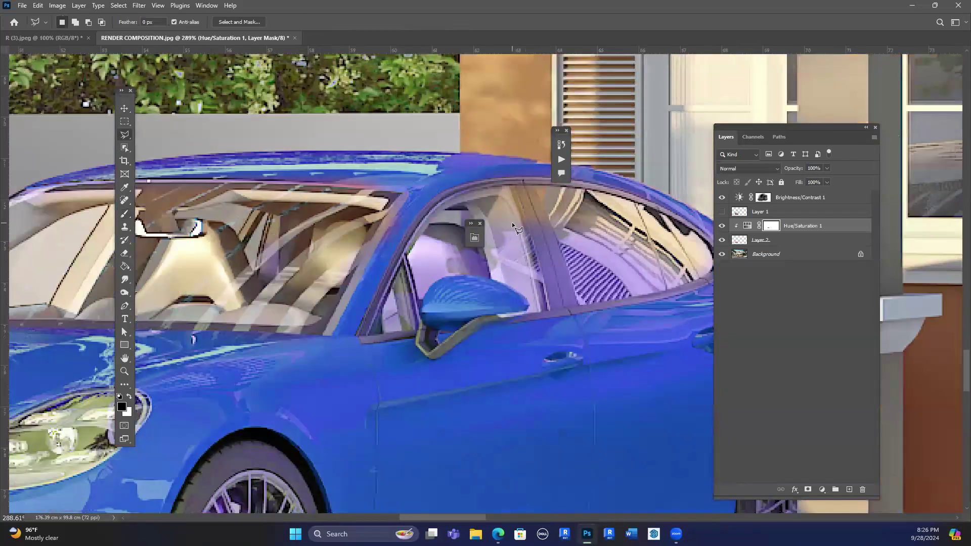
key(bracketleft)
key(bracketleft)
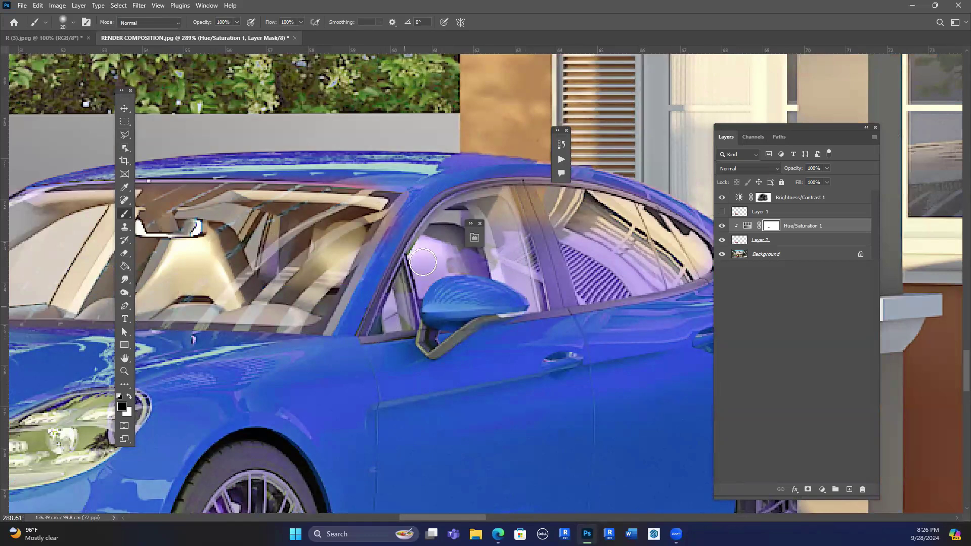
scroll(409, 283, up, 1)
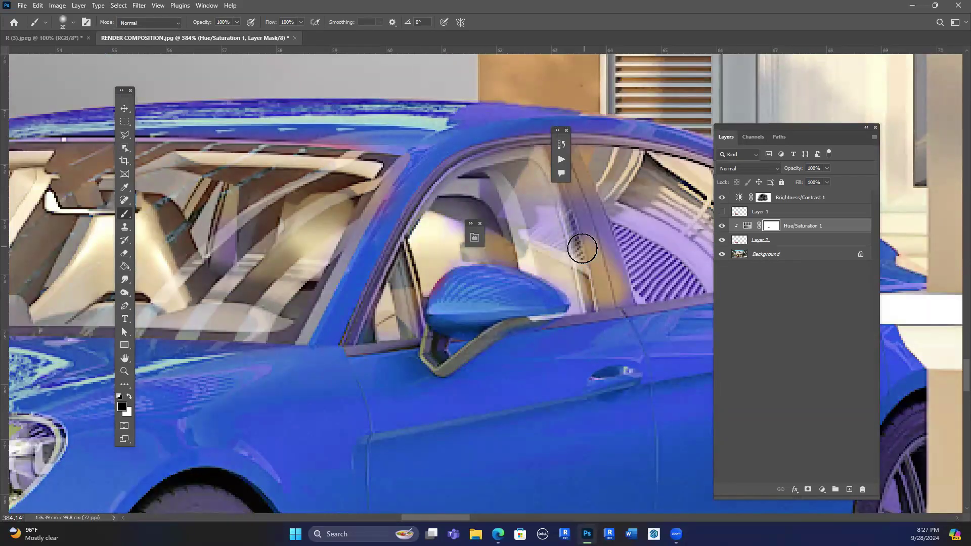
mouse_move(539, 195)
mouse_down()
mouse_move(572, 245)
mouse_move(588, 306)
mouse_up()
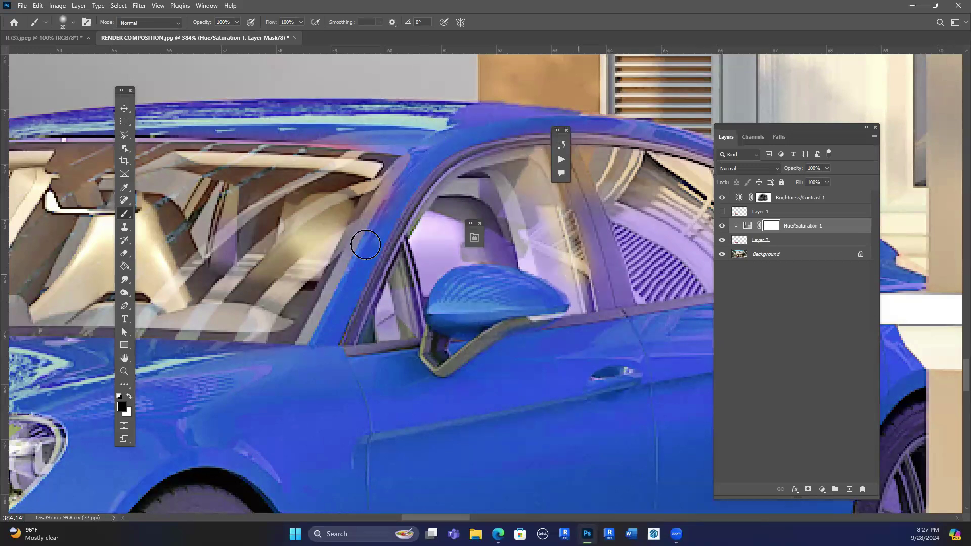
Mask the remaining tint around the mirror in the front side window and across the rear side window with a size 15 brush.
key(bracketleft)
scroll(295, 330, up, 2)
drag(295, 331, 353, 217)
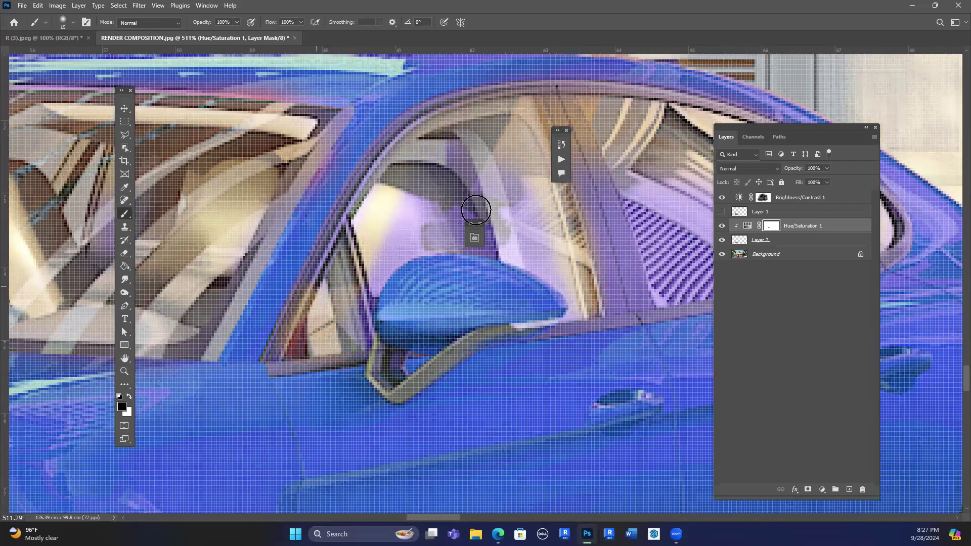
mouse_move(490, 174)
mouse_down()
mouse_move(460, 155)
mouse_move(317, 288)
mouse_up()
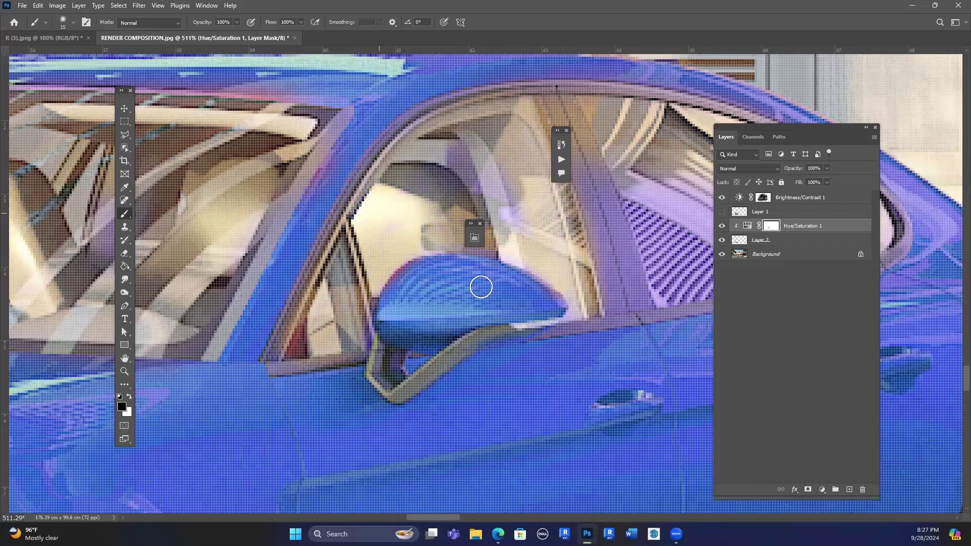
drag(481, 284, 540, 195)
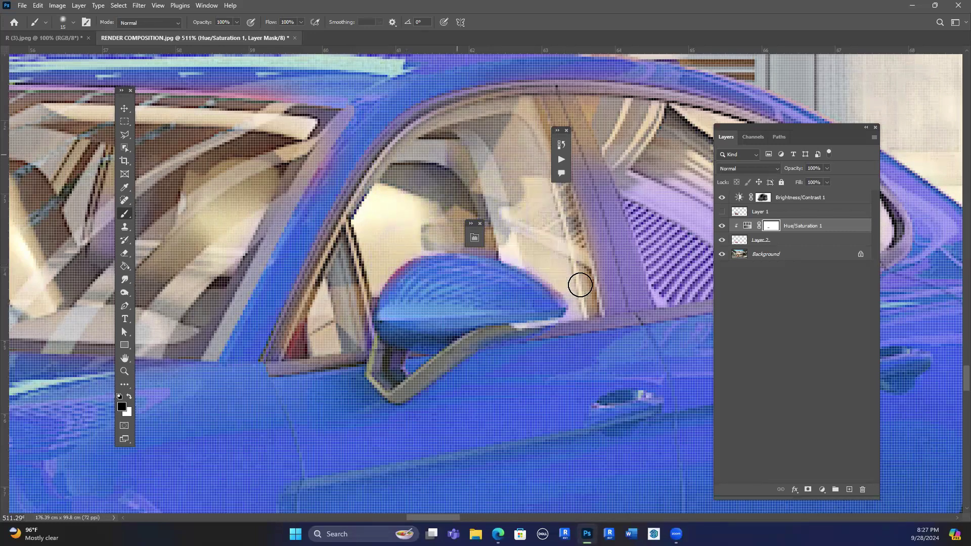
scroll(640, 260, down, 2)
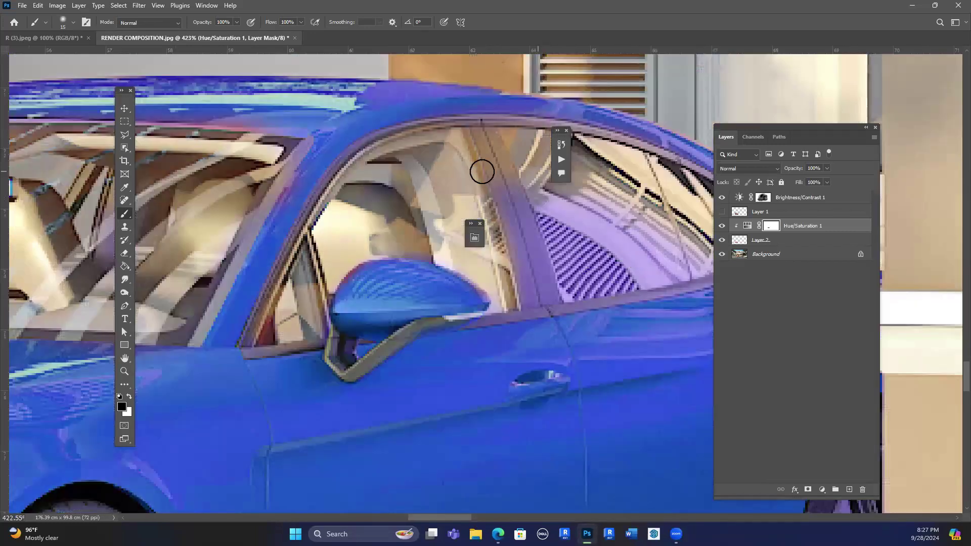
scroll(568, 265, up, 1)
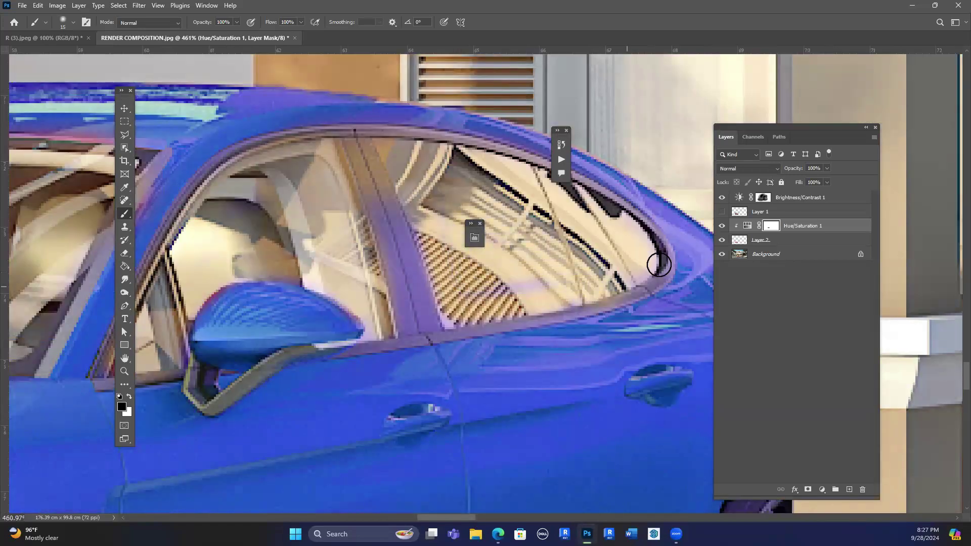
Try to mask the trim strip below the side windows with a size 9 brush.
key(bracketleft)
key(bracketleft)
drag(389, 347, 460, 344)
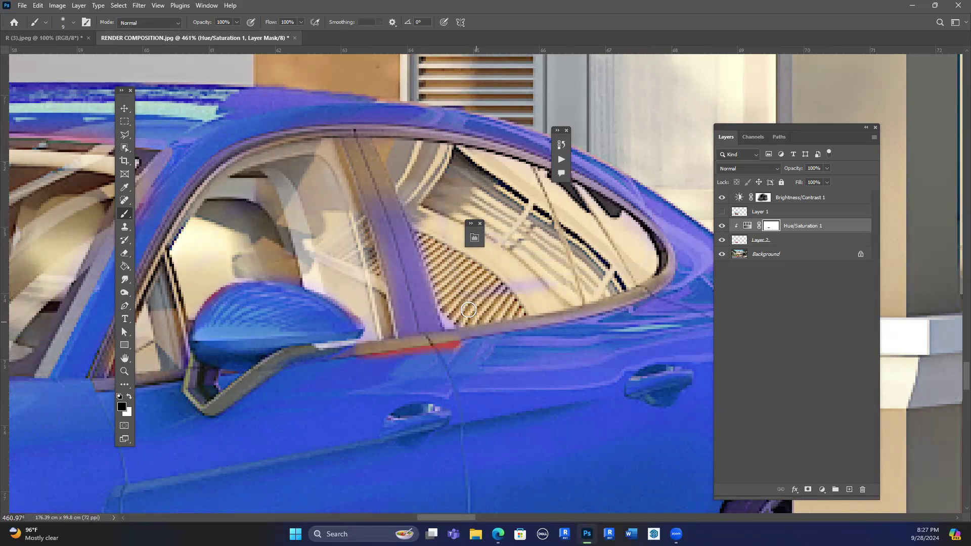
key(ctrl+z)
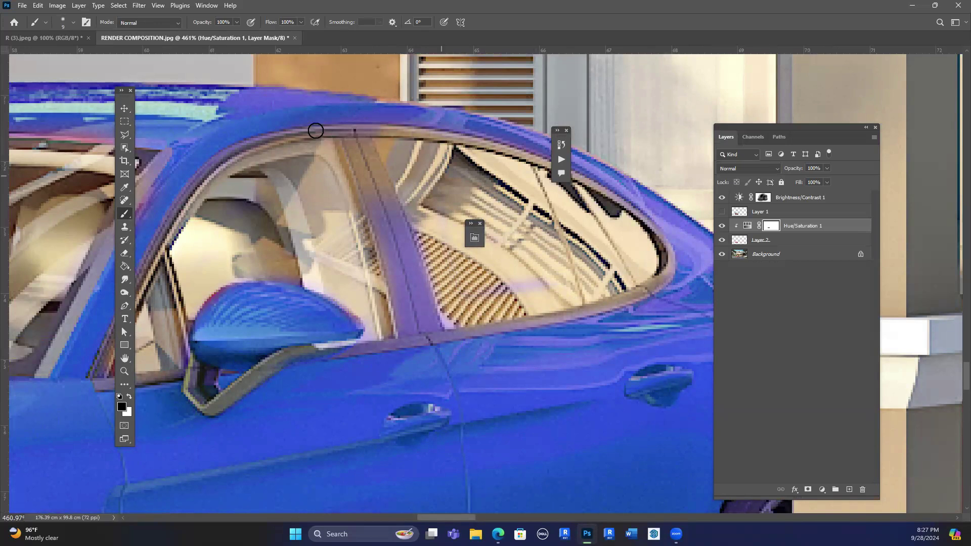
Touch up the mask along the upper side-window frame with a fine brush, painting white to restore blue where red spilled through.
key(bracketright)
key(bracketright)
key(bracketright)
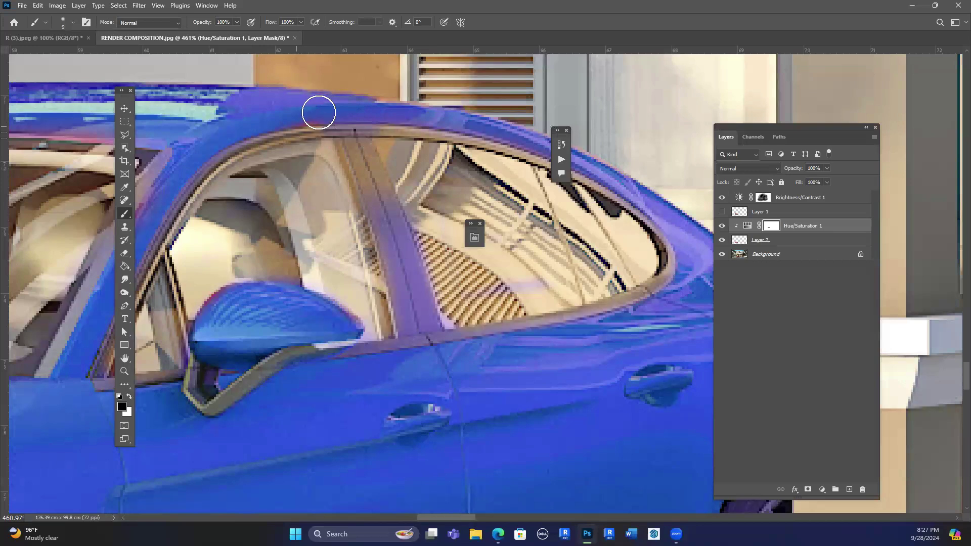
scroll(319, 108, up, 1)
key(bracketleft)
key(bracketleft)
key(bracketleft)
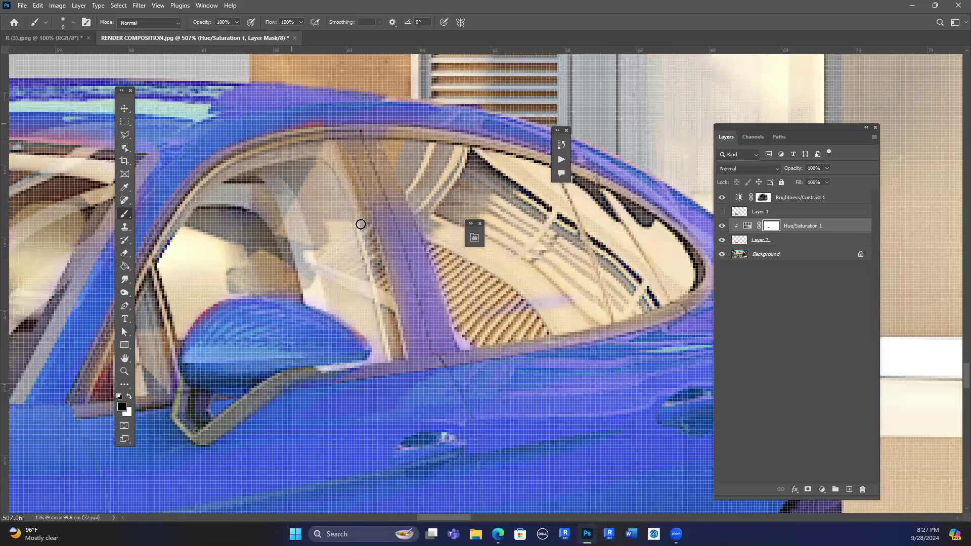
scroll(394, 195, up, 7)
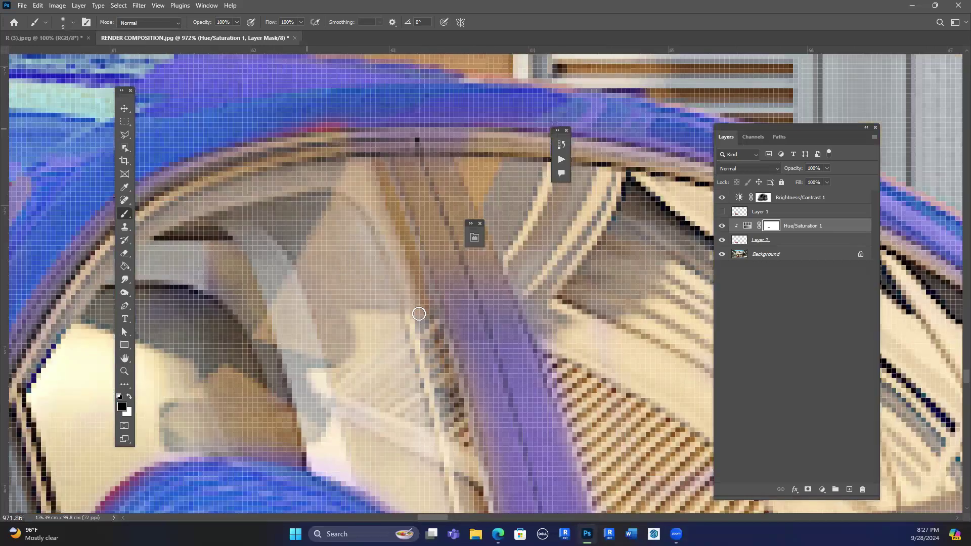
key(x)
scroll(170, 154, down, 10)
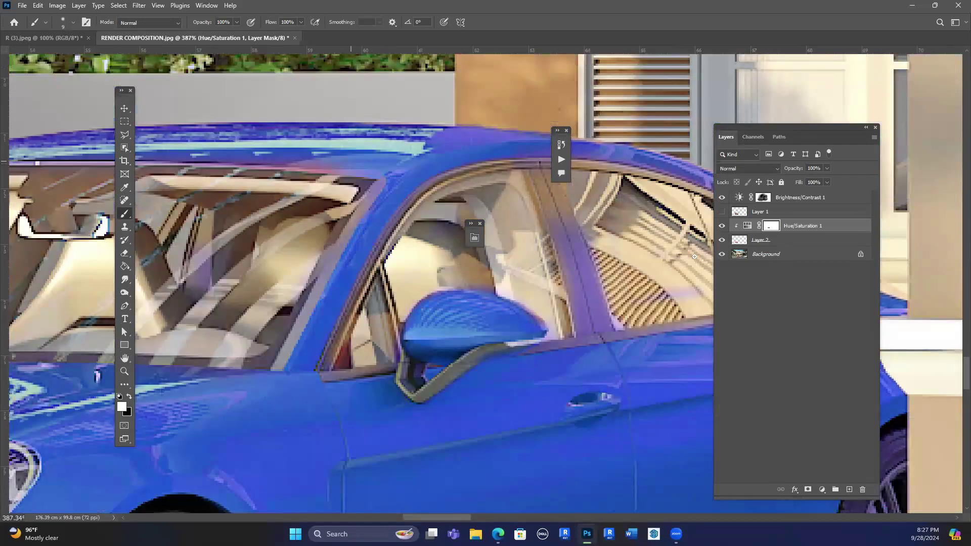
Paint black on the mask over the near front wheel with a size 40 brush to restore its rim, brake caliper and tire.
scroll(708, 253, down, 1)
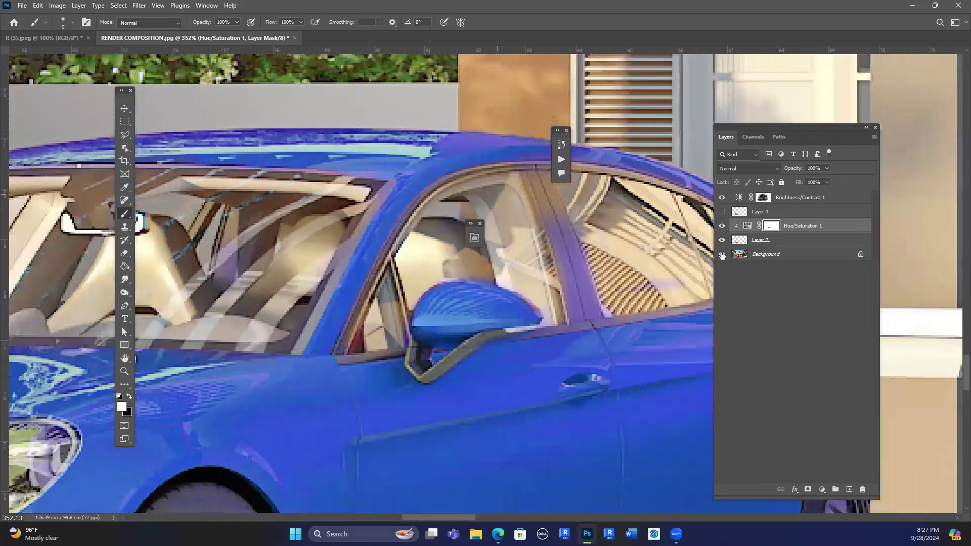
scroll(511, 223, down, 5)
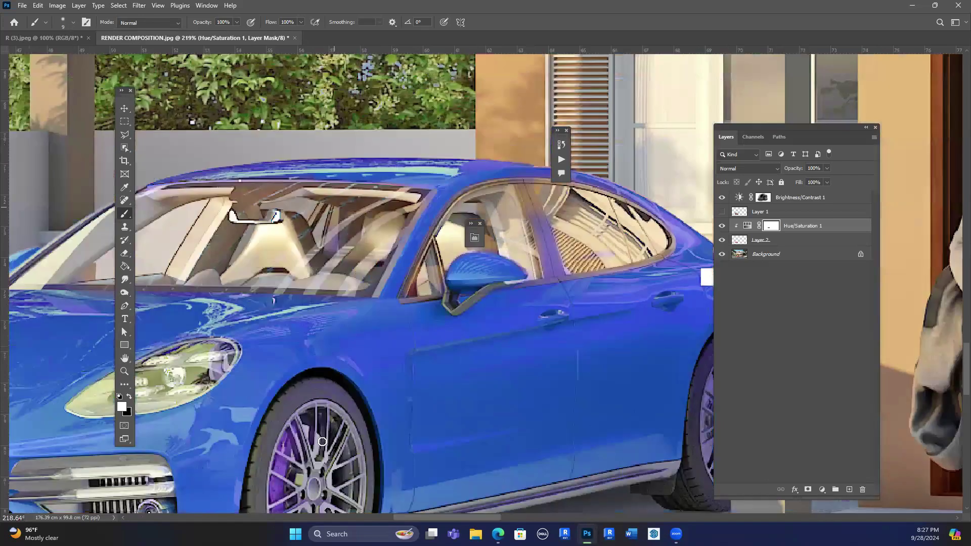
scroll(356, 268, down, 3)
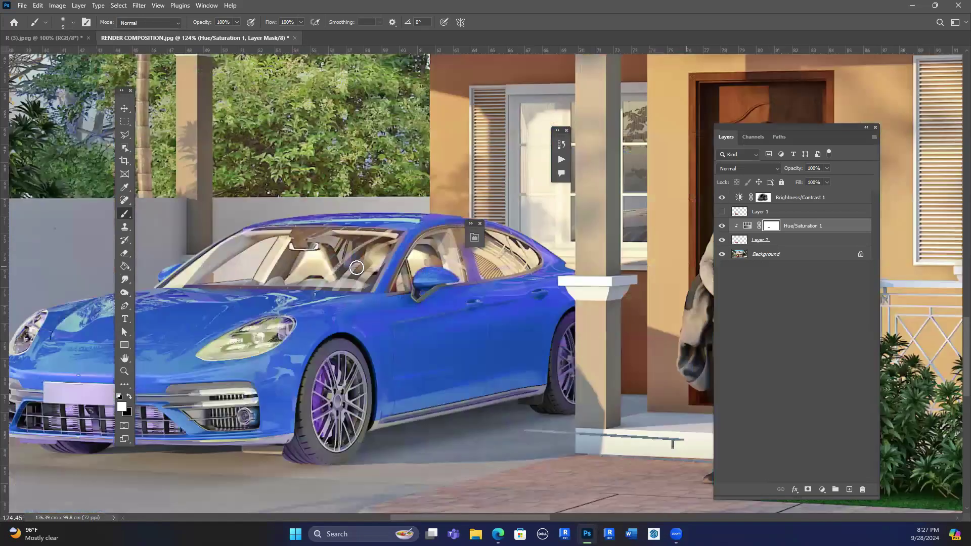
key(bracketright)
key(bracketright)
key(bracketright)
key(bracketright)
key(bracketright)
key(bracketright)
key(bracketright)
key(bracketright)
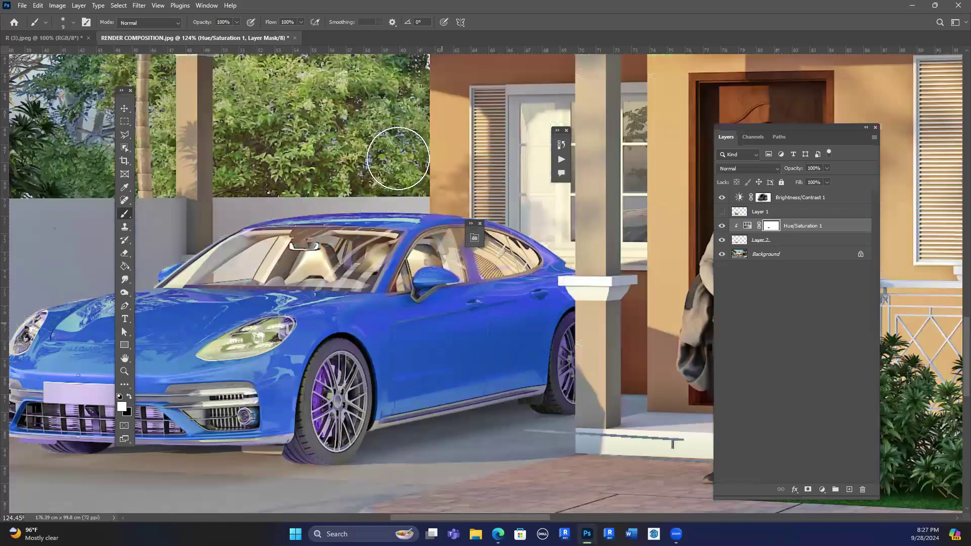
key(x)
scroll(347, 455, up, 6)
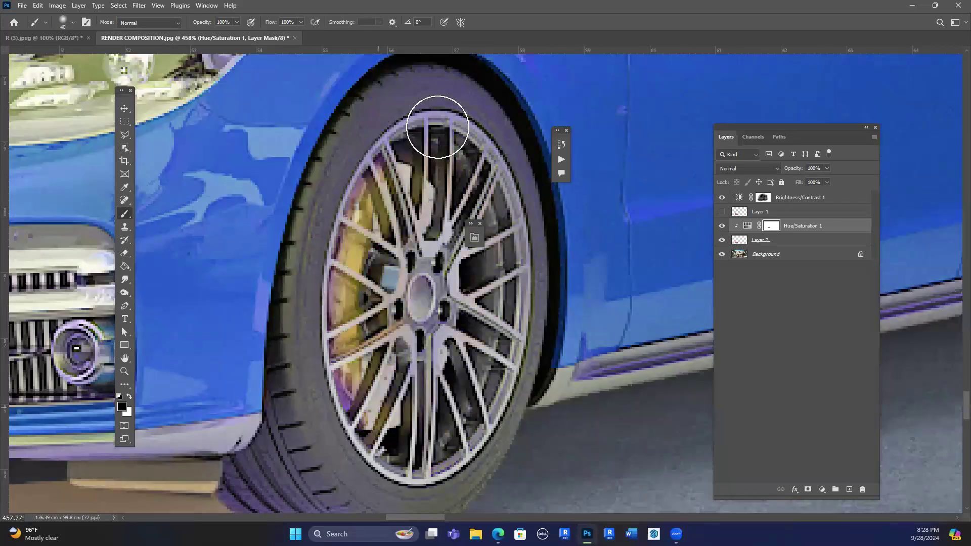
mouse_move(513, 211)
mouse_down()
mouse_move(503, 310)
mouse_move(464, 424)
mouse_up()
mouse_move(453, 209)
mouse_down()
mouse_move(417, 121)
mouse_move(381, 183)
mouse_move(298, 415)
mouse_move(420, 376)
mouse_move(480, 417)
mouse_up()
scroll(480, 418, down, 1)
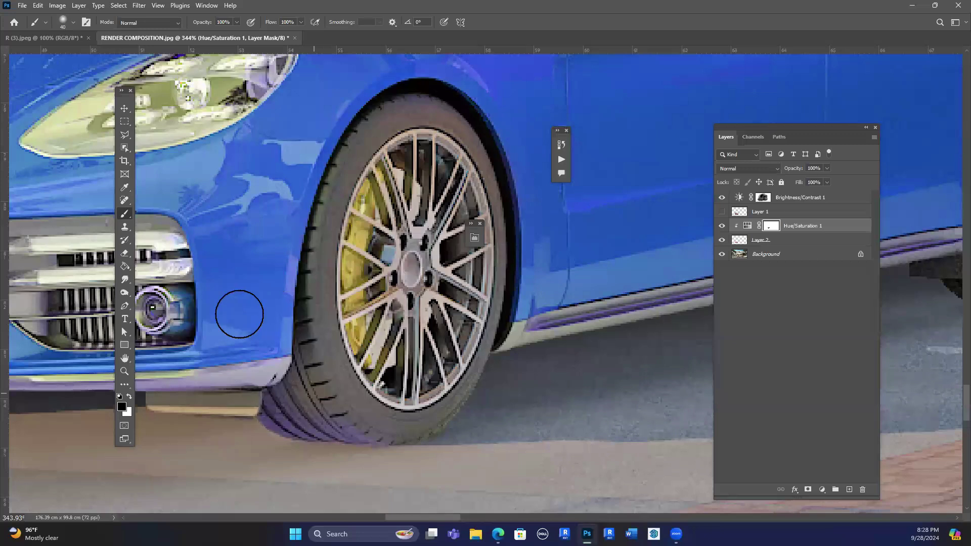
Mask the tint from the far front tire and try masking the front grille as well.
scroll(390, 319, down, 5)
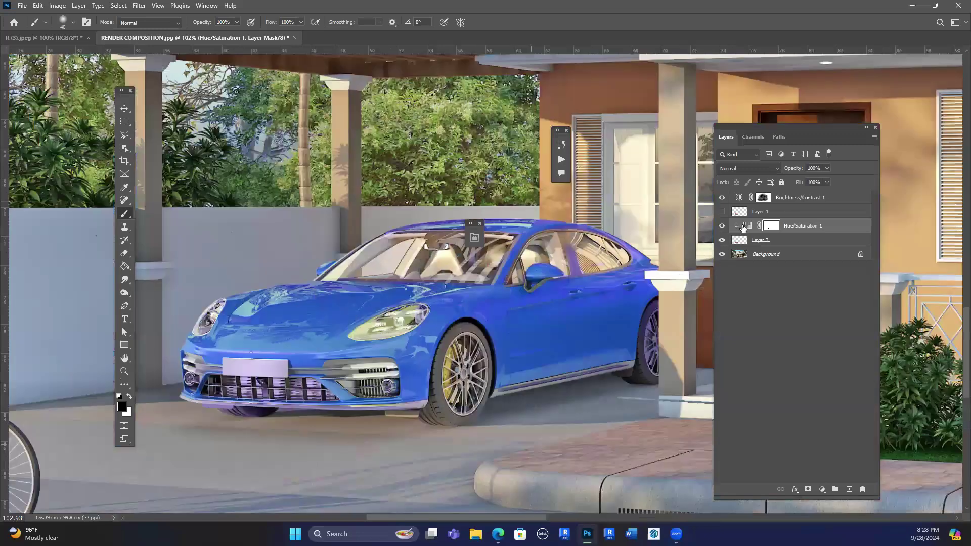
scroll(251, 425, up, 6)
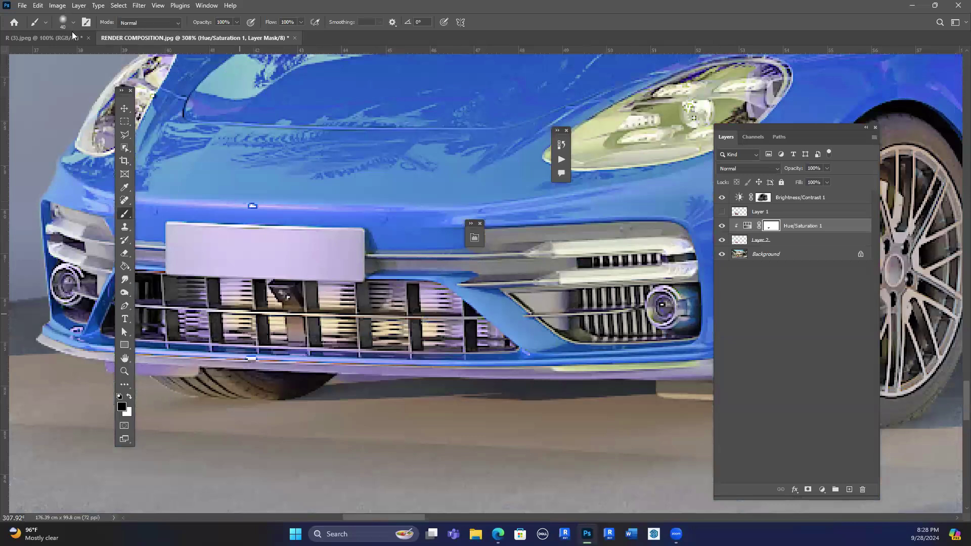
scroll(574, 412, down, 2)
key(alt+i)
key(Down)
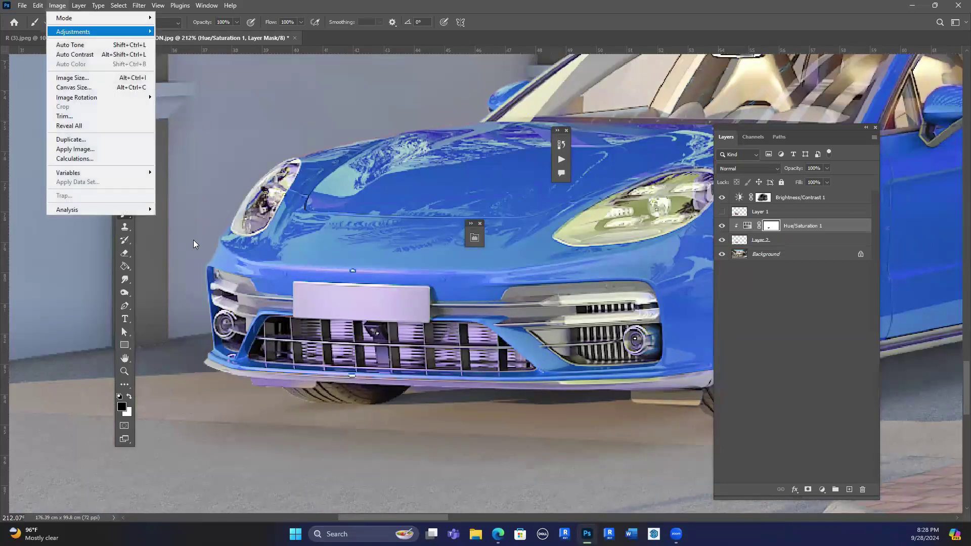
key(Right)
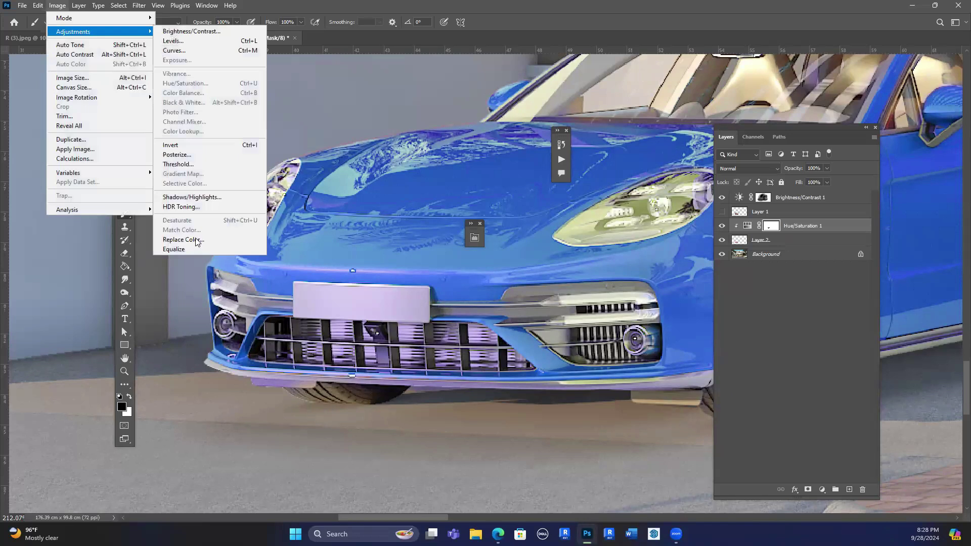
key(Up)
key(Up)
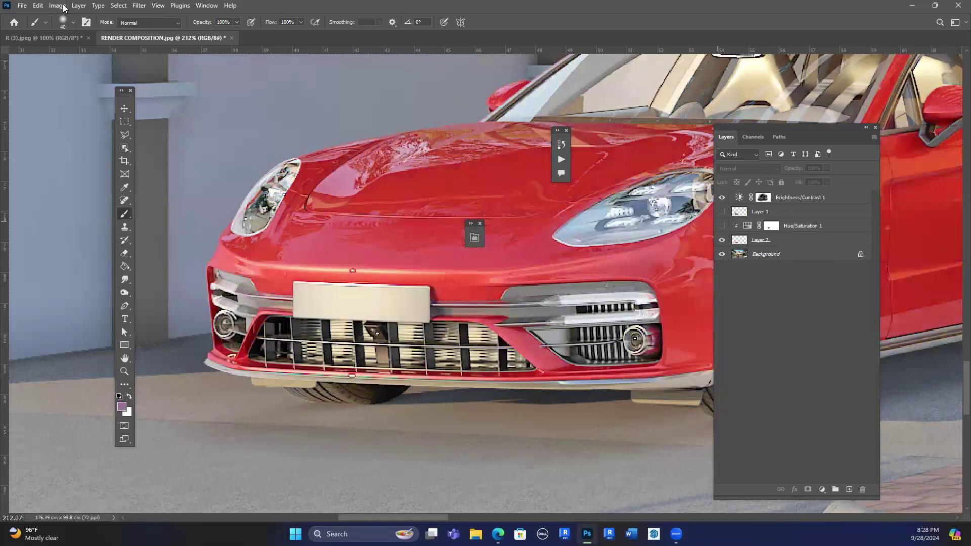
Recolor the red car layer blue with Replace Color, setting hue to -156 and saturation to +23.
key(alt+bracketleft)
key(alt+i)
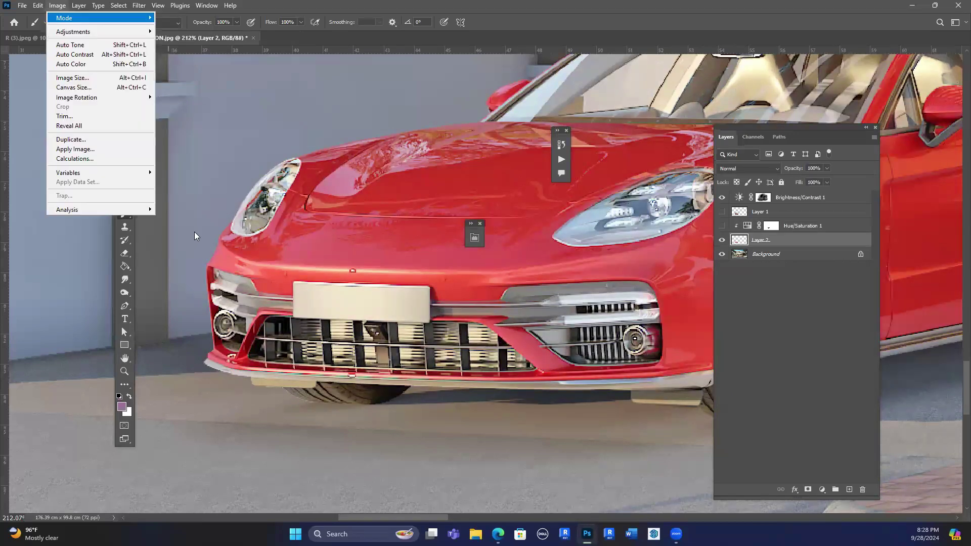
key(j)
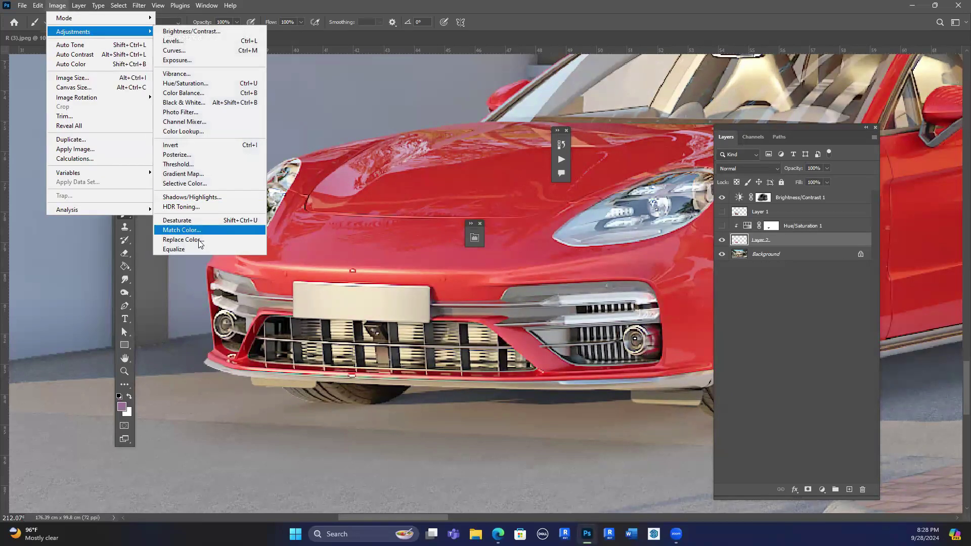
click(199, 240)
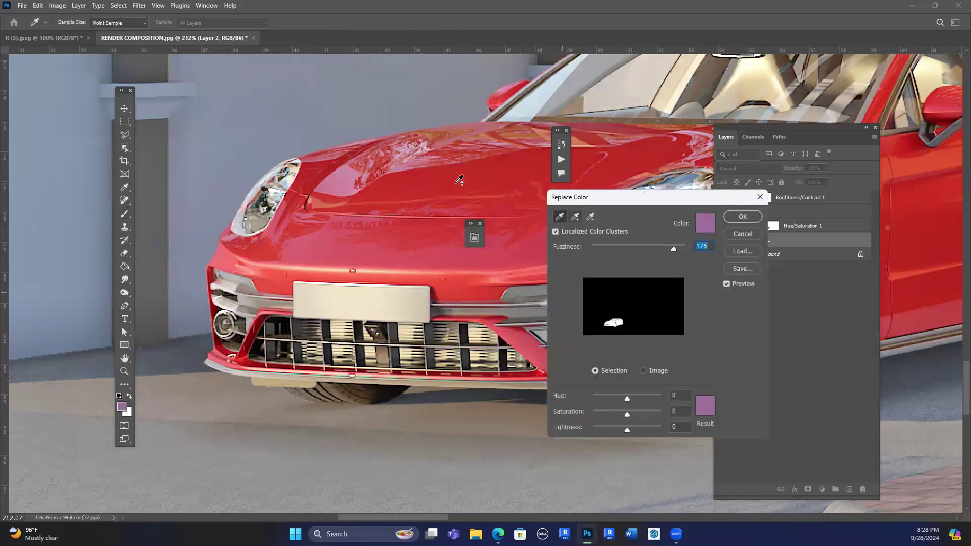
click(599, 398)
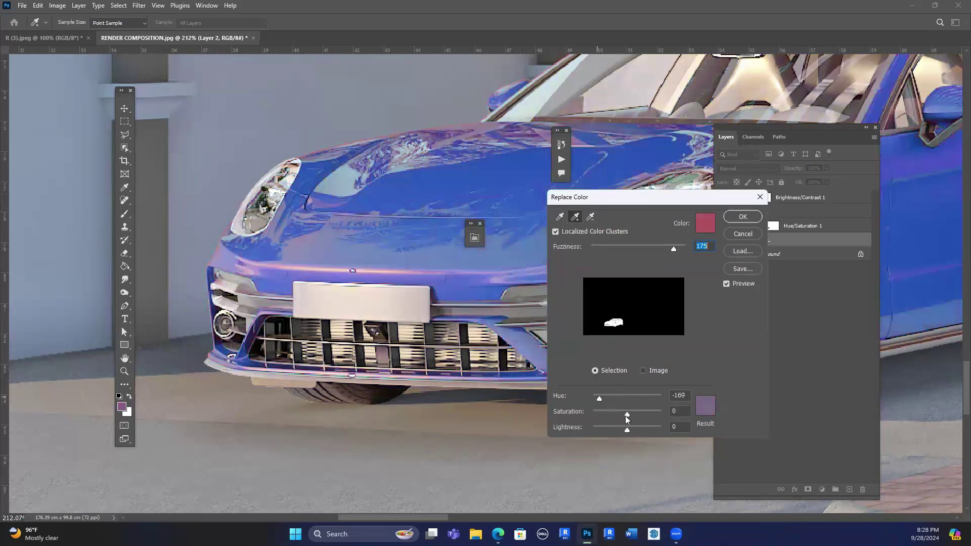
drag(626, 416, 636, 416)
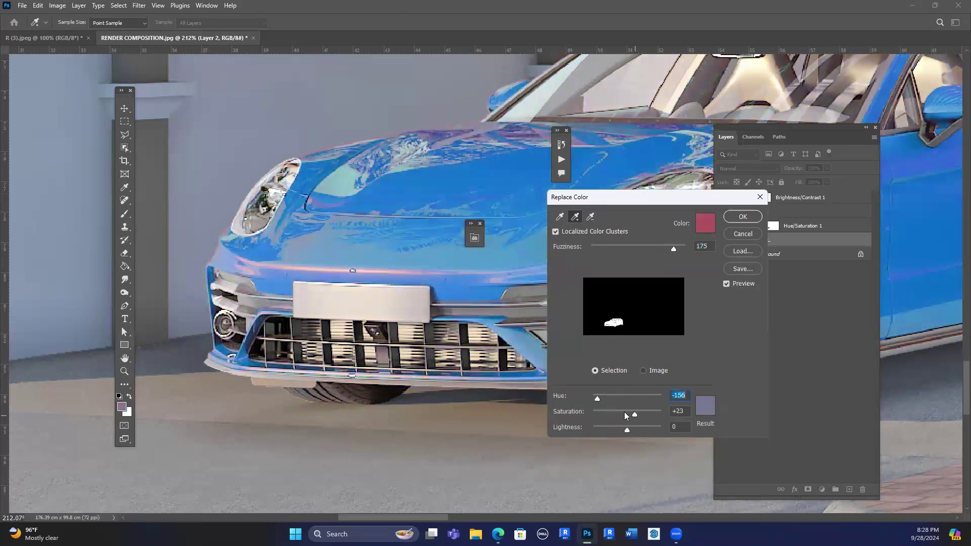
click(738, 218)
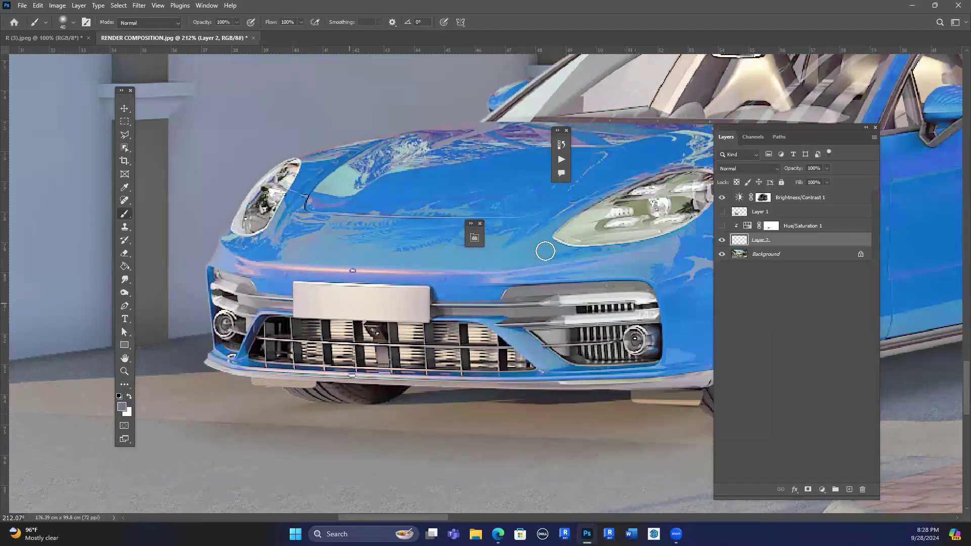
Compare the car's color versions by toggling the visibility of the Hue/Saturation and Layer 2 layers, and inspect the recolored edges.
scroll(542, 249, down, 1)
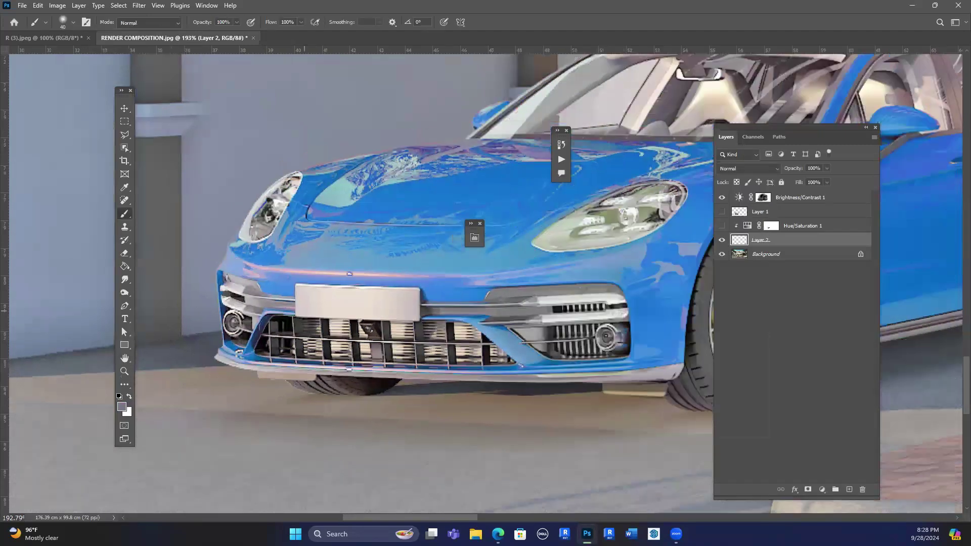
click(722, 226)
scroll(712, 256, up, 7)
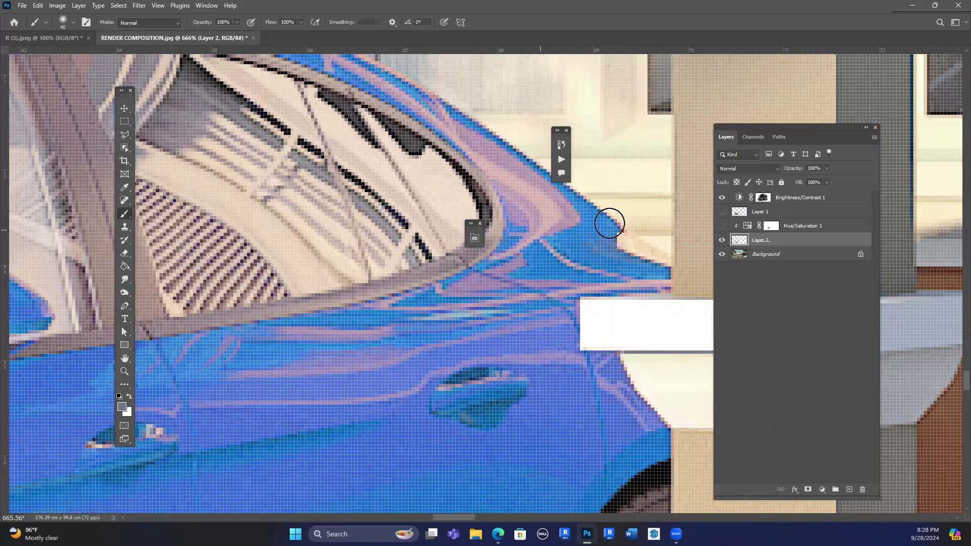
scroll(712, 256, down, 7)
click(722, 226)
click(722, 240)
click(722, 226)
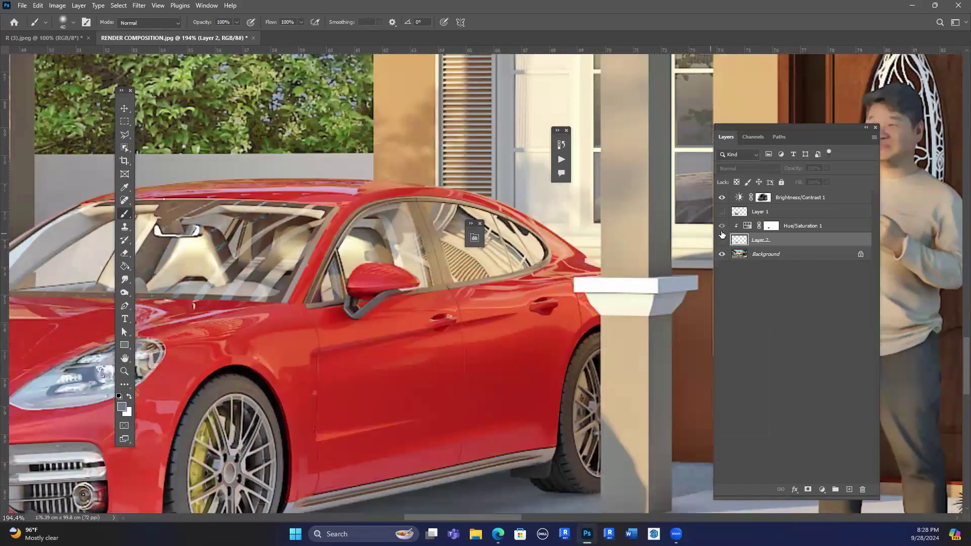
scroll(722, 230, down, 1)
key(ctrl+z)
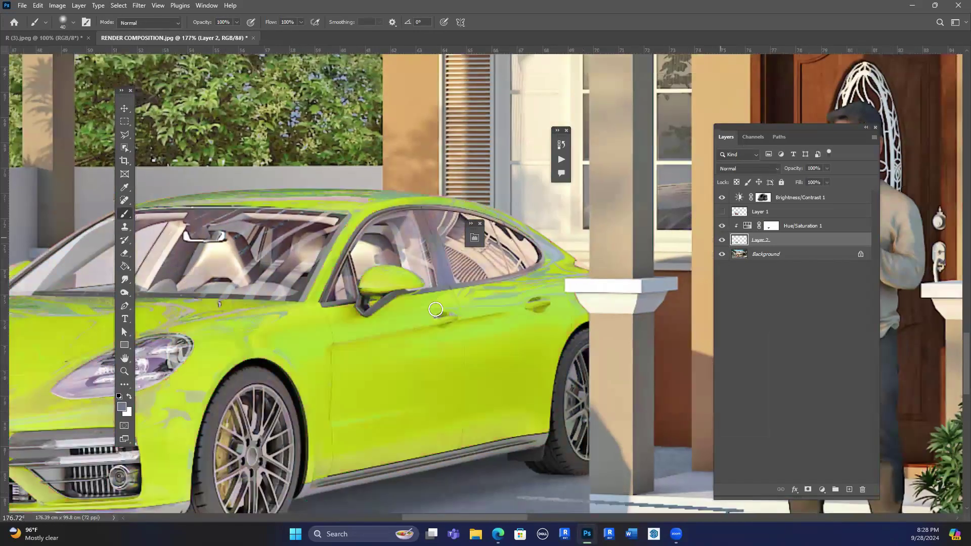
key(ctrl+z)
scroll(430, 311, down, 5)
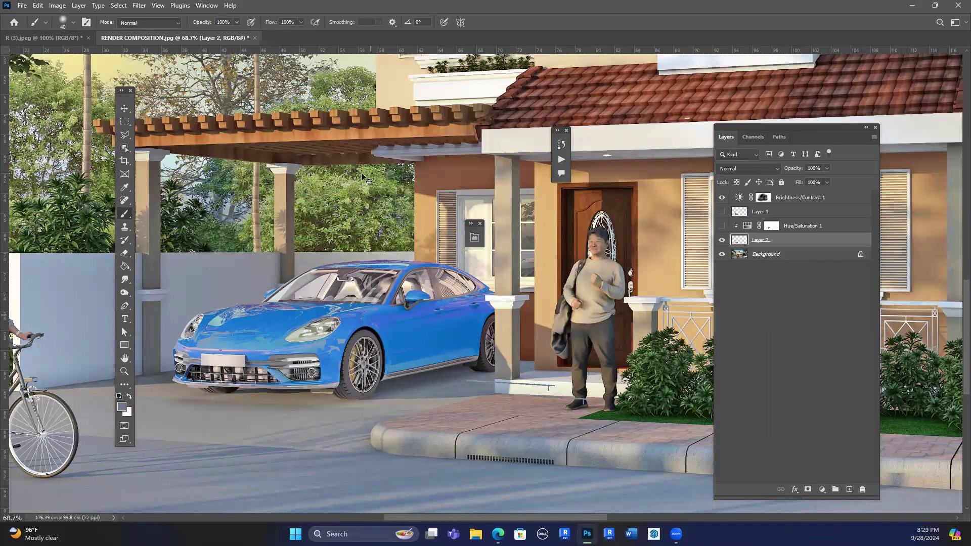
Paste the red car as a new layer above Hue/Saturation, release its clipping mask and align it over the blue car.
key(ctrl+v)
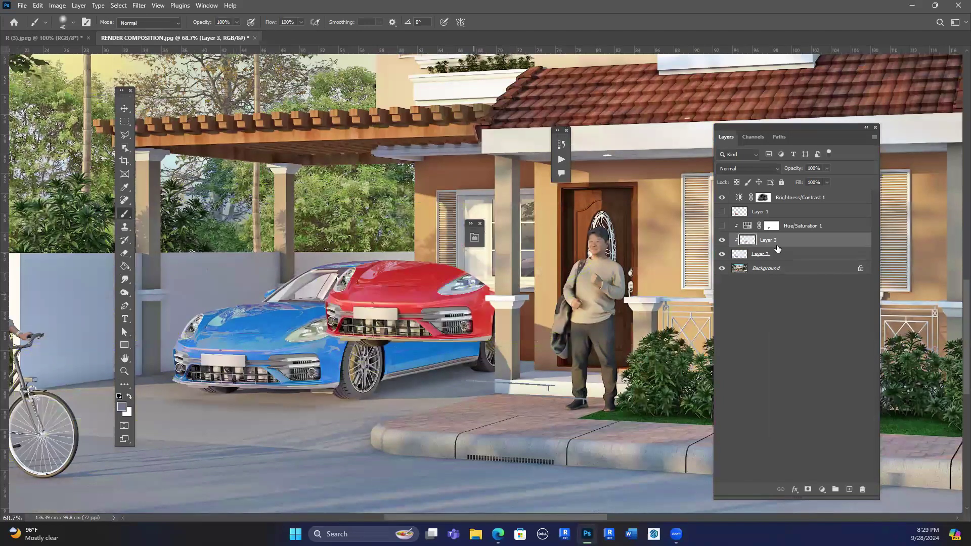
key(v)
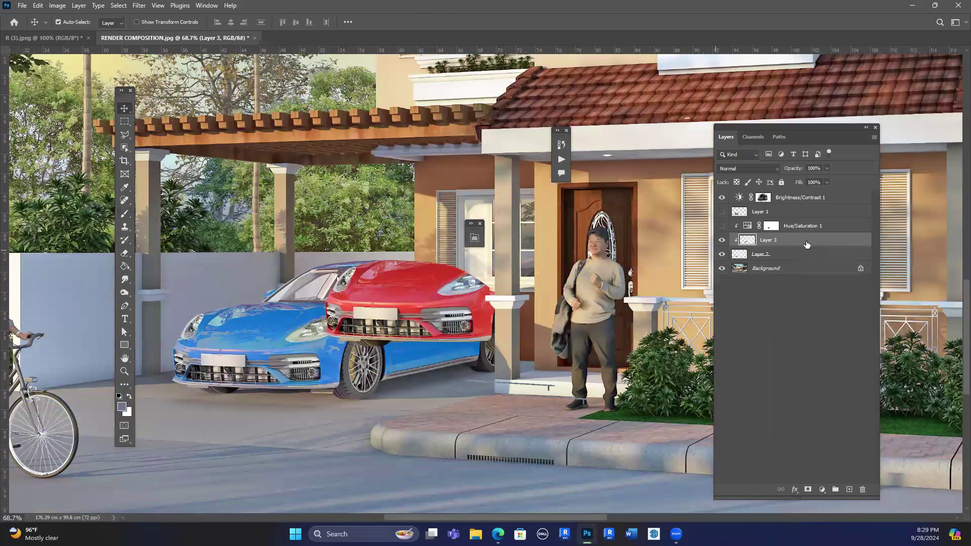
mouse_move(807, 244)
mouse_down()
mouse_move(800, 216)
mouse_move(790, 237)
mouse_up()
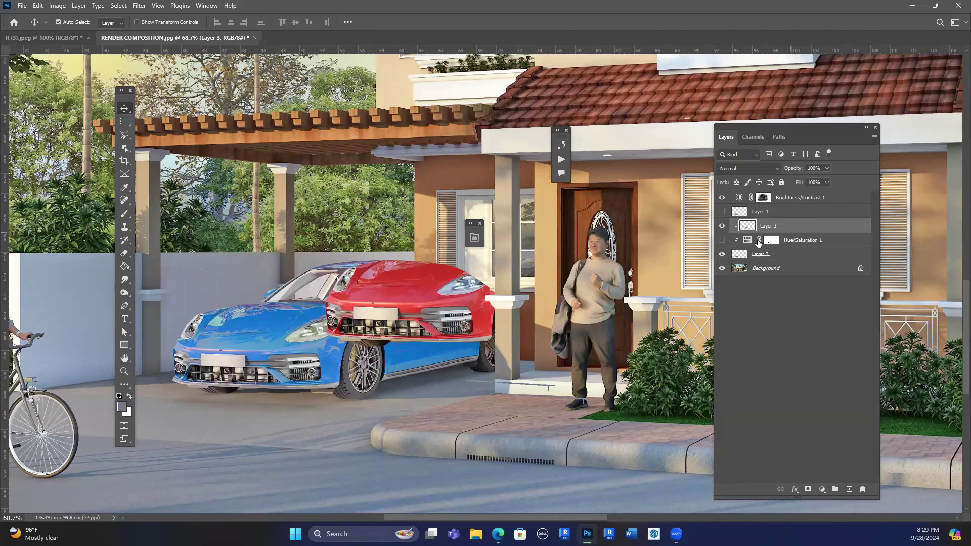
key(ctrl+alt+g)
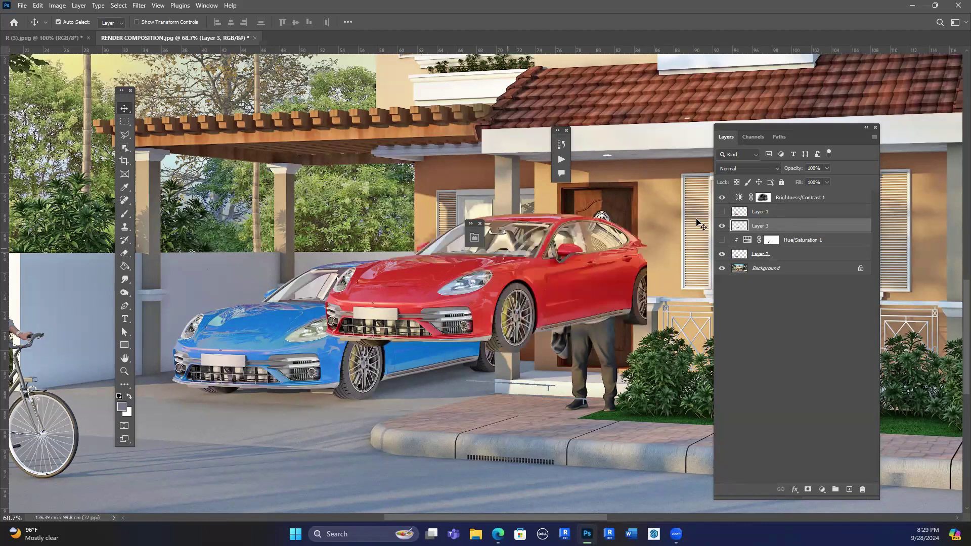
drag(400, 300, 248, 346)
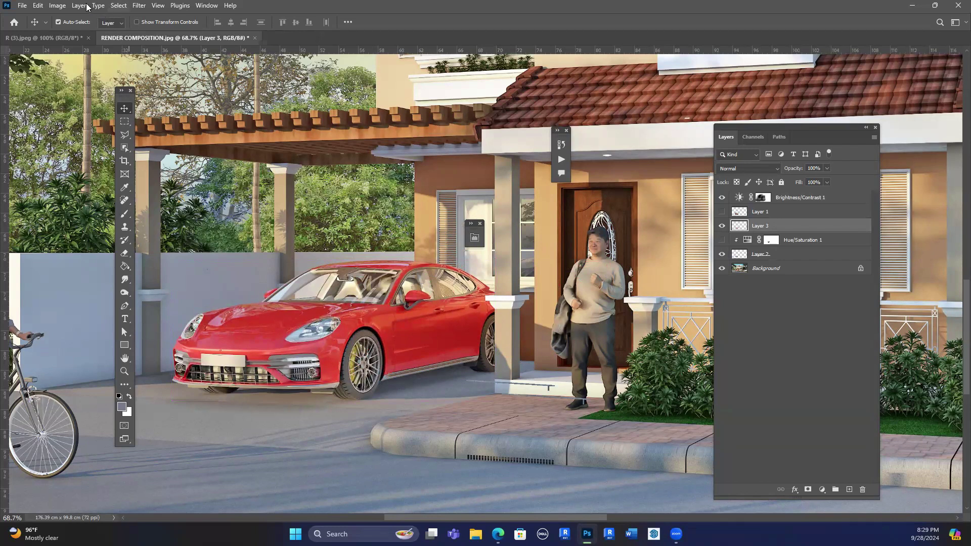
Try a Color Range selection of sampled colors with fuzziness 40 and deselect it.
click(118, 6)
mouse_move(139, 6)
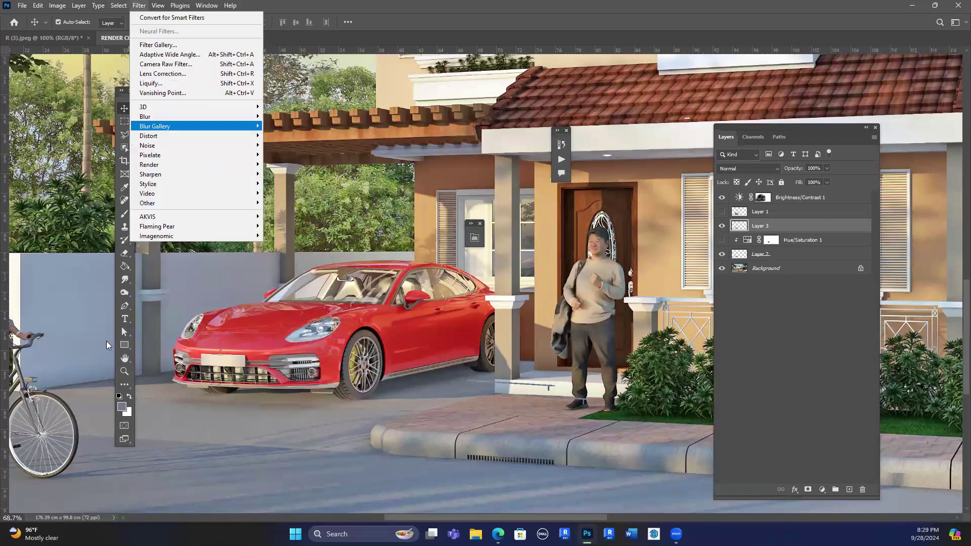
mouse_move(98, 6)
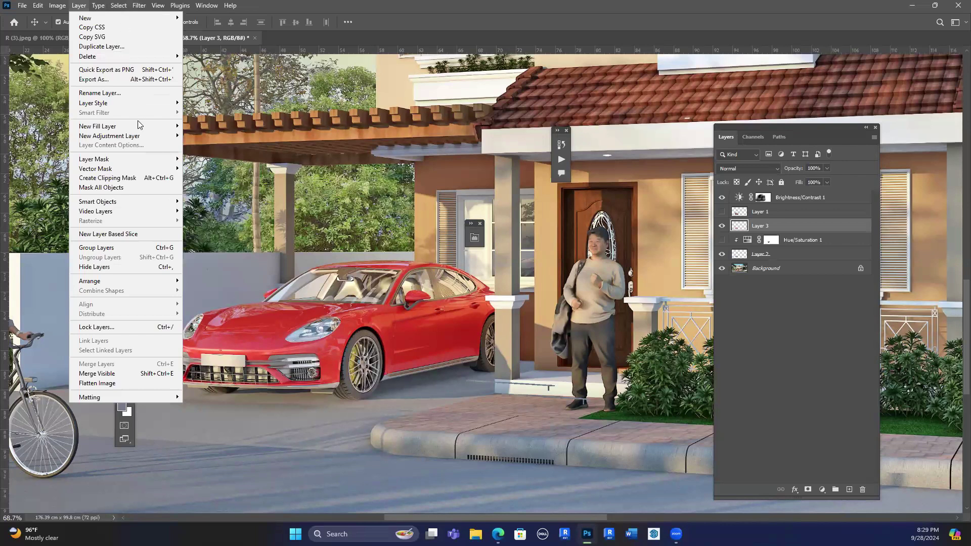
key(Right)
key(Right)
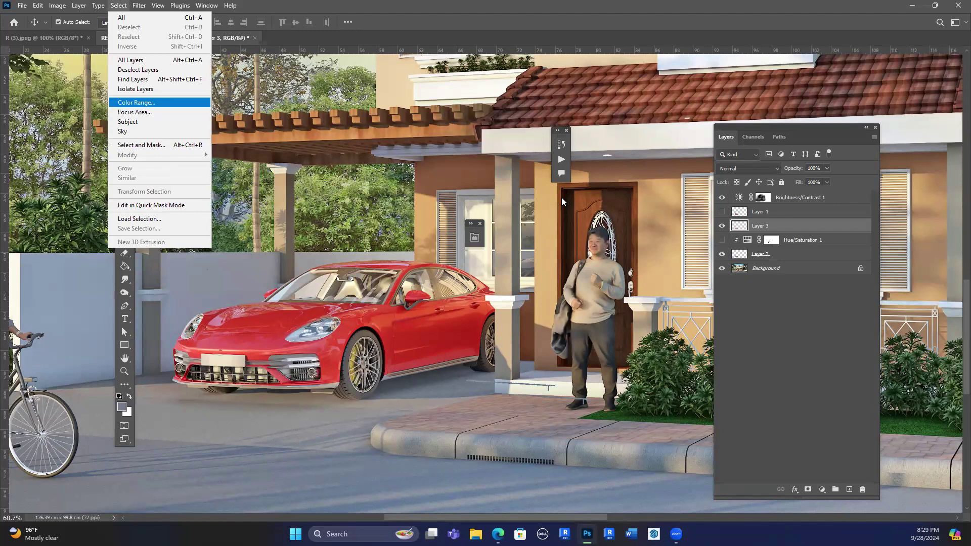
key(Return)
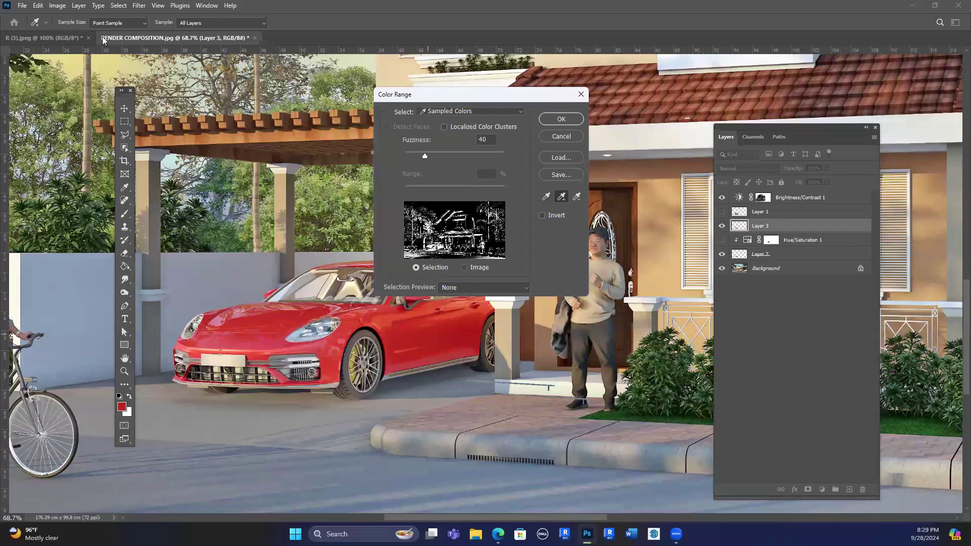
key(Return)
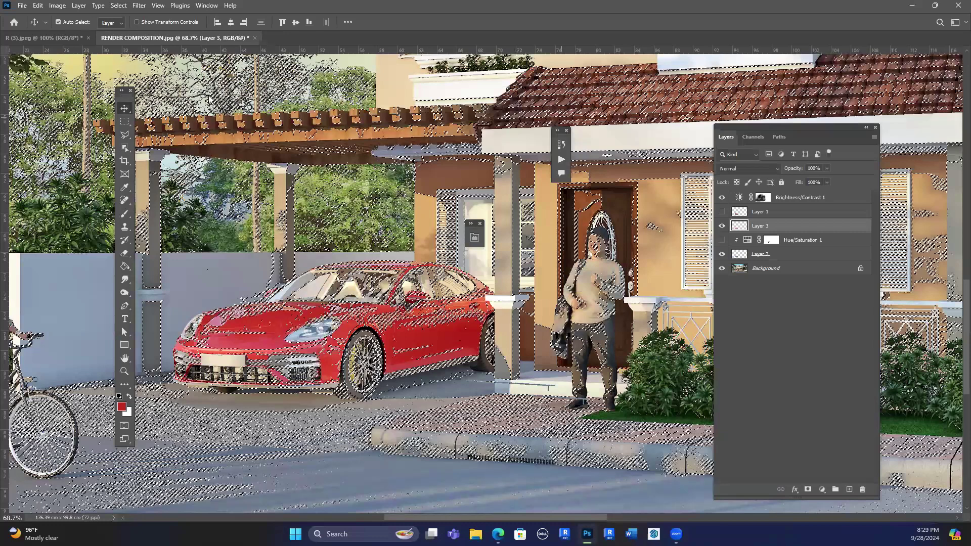
key(m)
key(ctrl+d)
Hide the pasted red car layer so the blue car beneath it shows.
click(57, 5)
mouse_move(73, 32)
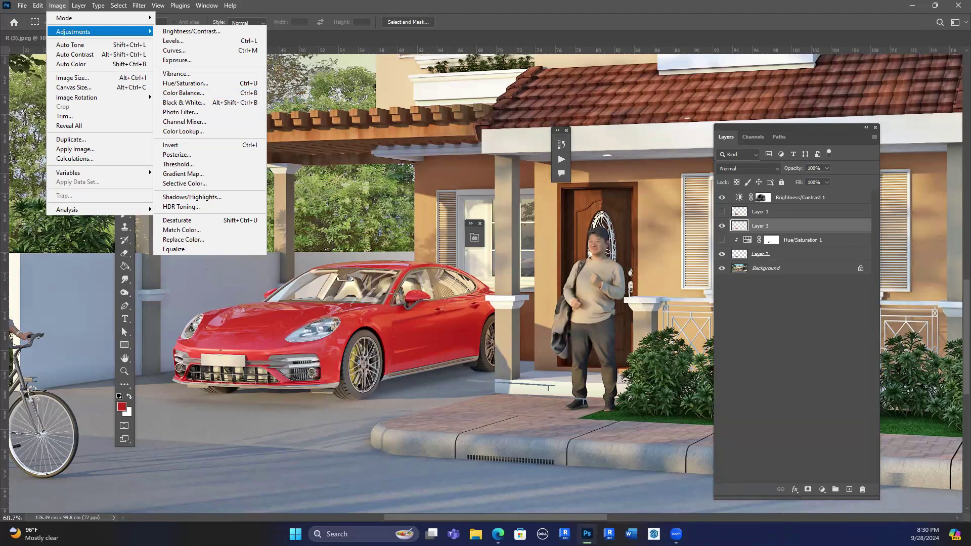
click(722, 226)
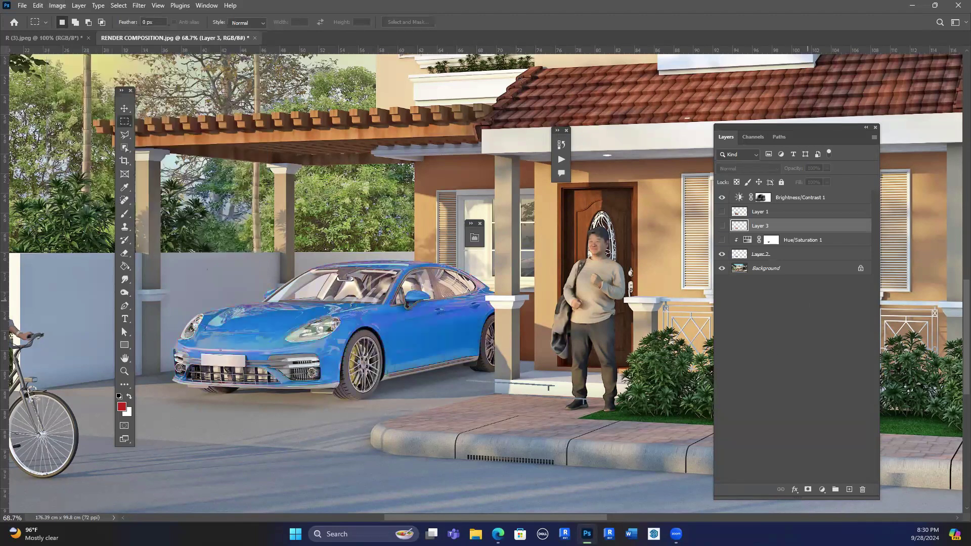
Duplicate the background layer and copy the house's upper storey from it onto its own layer.
scroll(347, 211, down, 5)
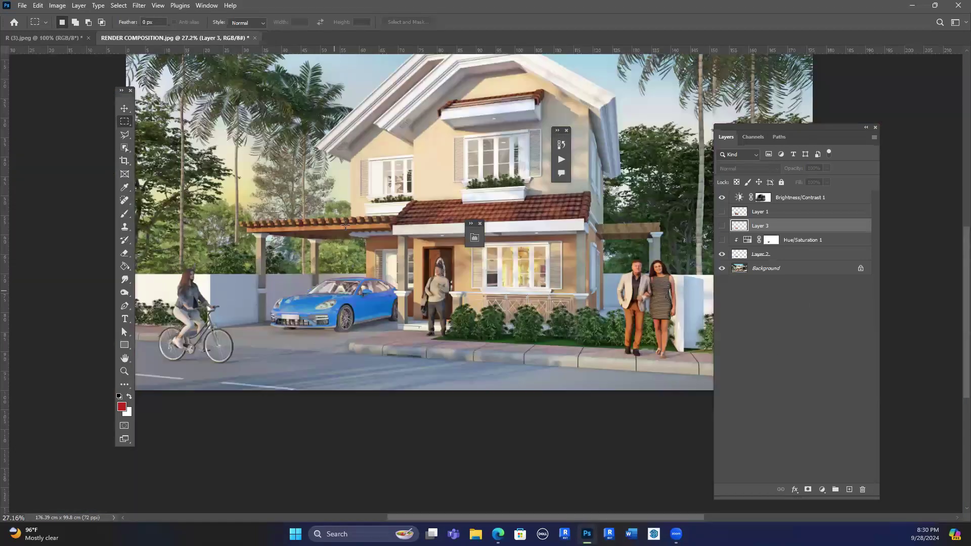
scroll(349, 226, down, 1)
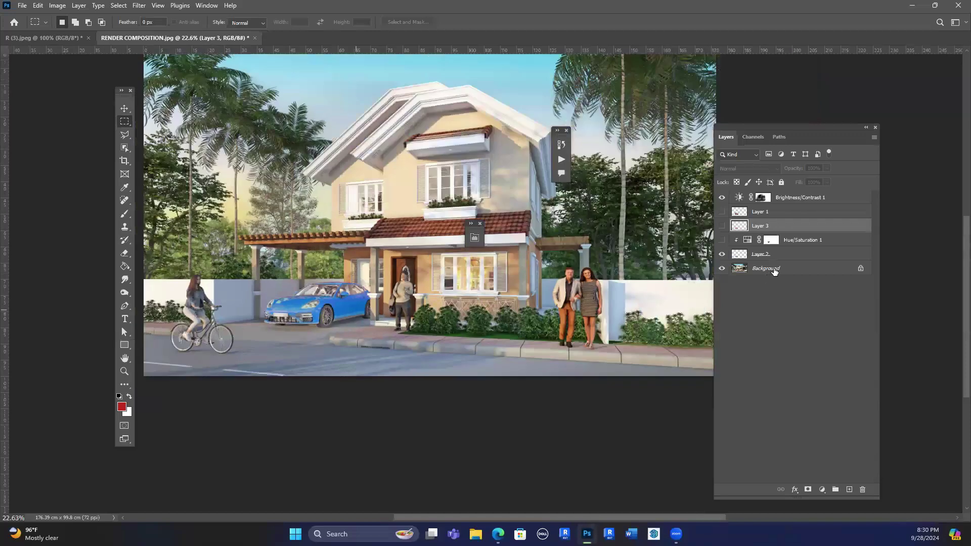
scroll(334, 240, up, 2)
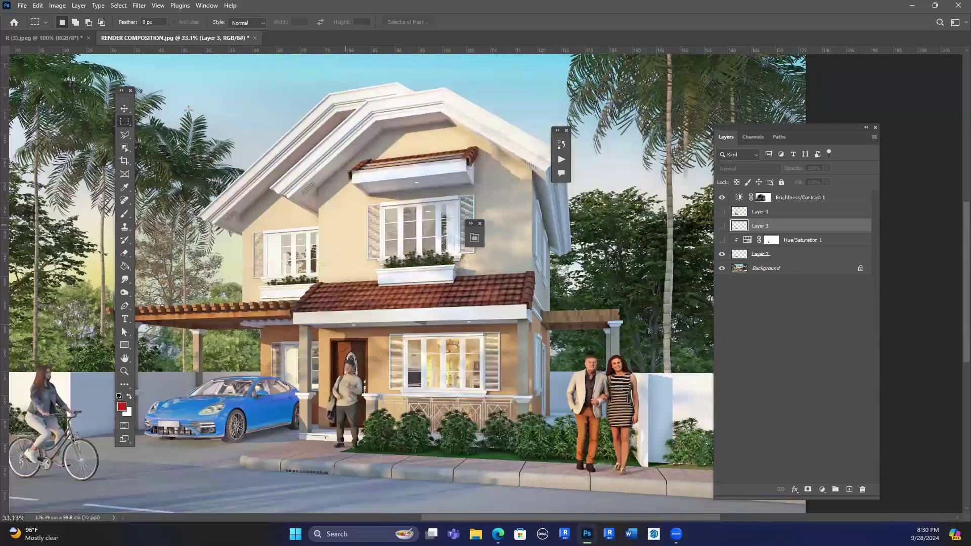
scroll(503, 338, up, 1)
ctrl+click(527, 345)
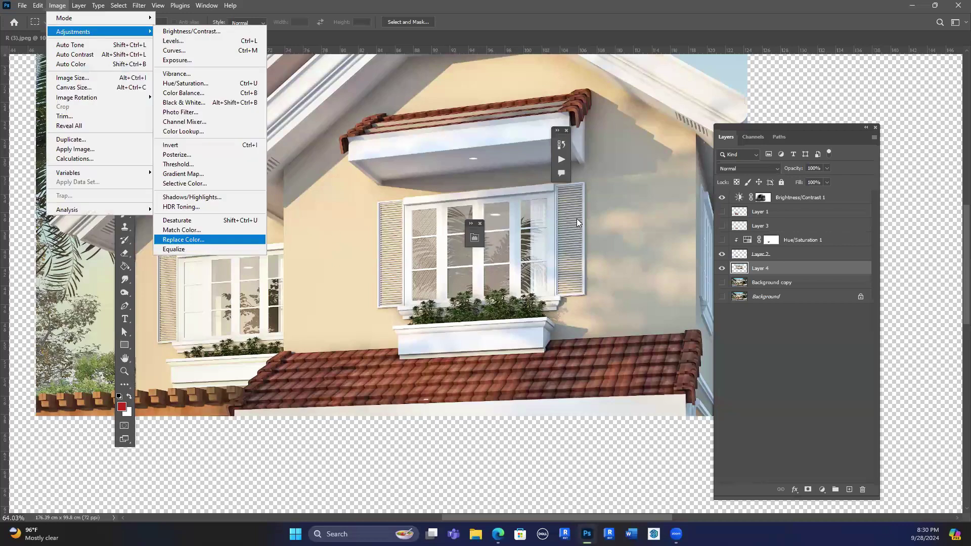
Recolor the beige upper-storey walls light blue with Replace Color, using added color samples, fuzziness 40 and hue +180.
key(Return)
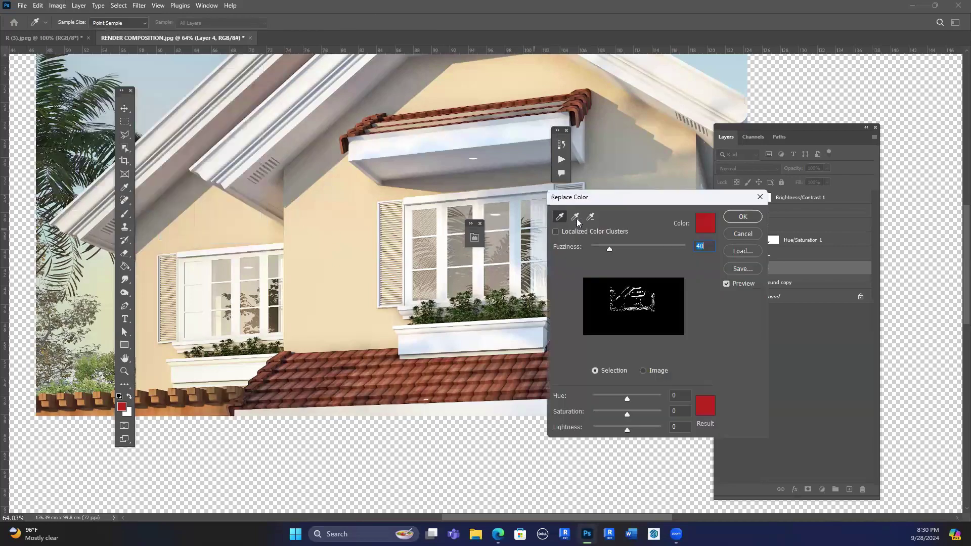
shift+click(340, 230)
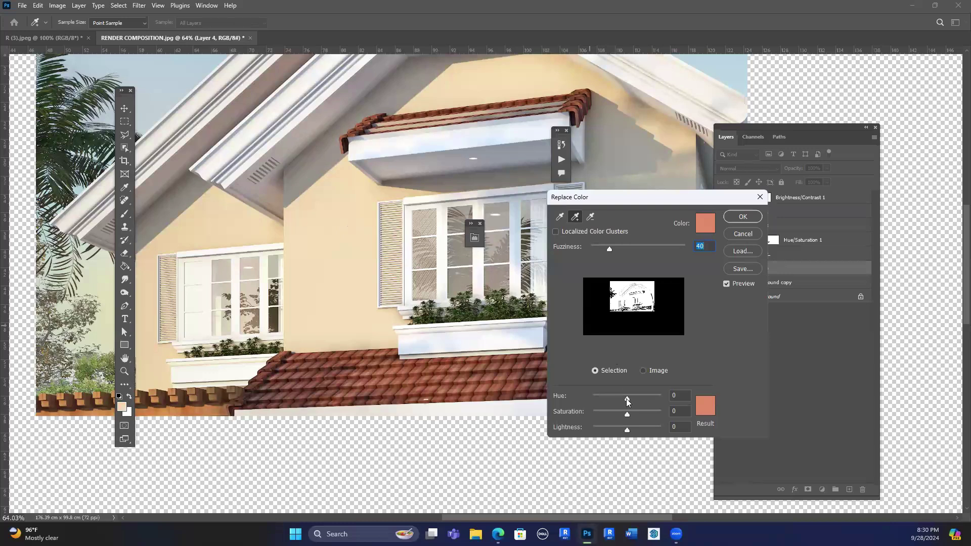
drag(628, 399, 632, 394)
drag(640, 395, 658, 396)
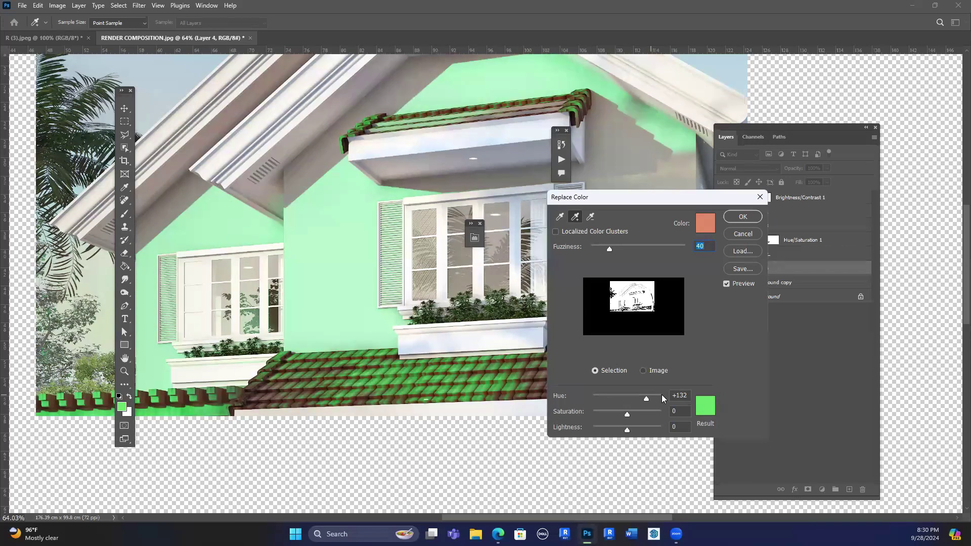
click(662, 398)
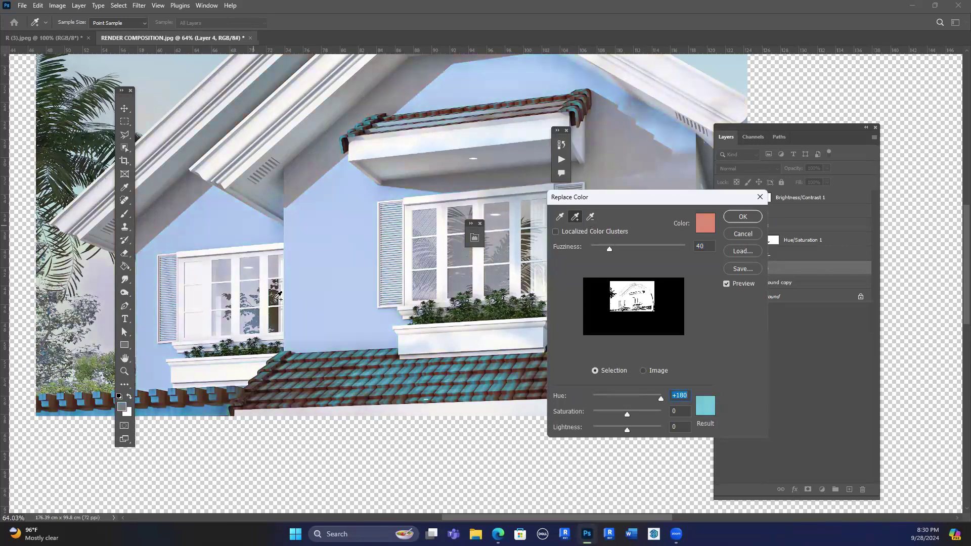
click(741, 218)
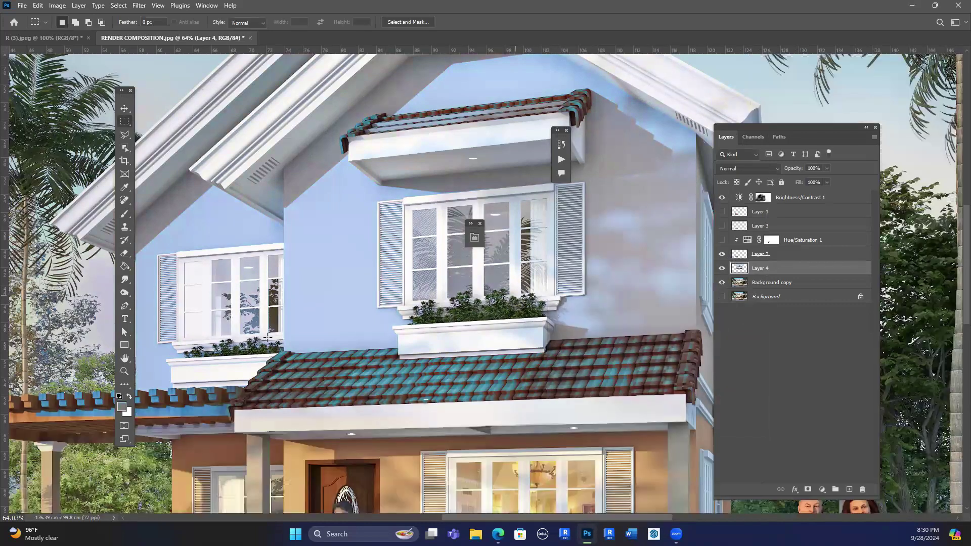
Add a mask to the recolored upper-storey layer and paint black over the lower roof tiles with a size 125 brush.
key(ctrl+0)
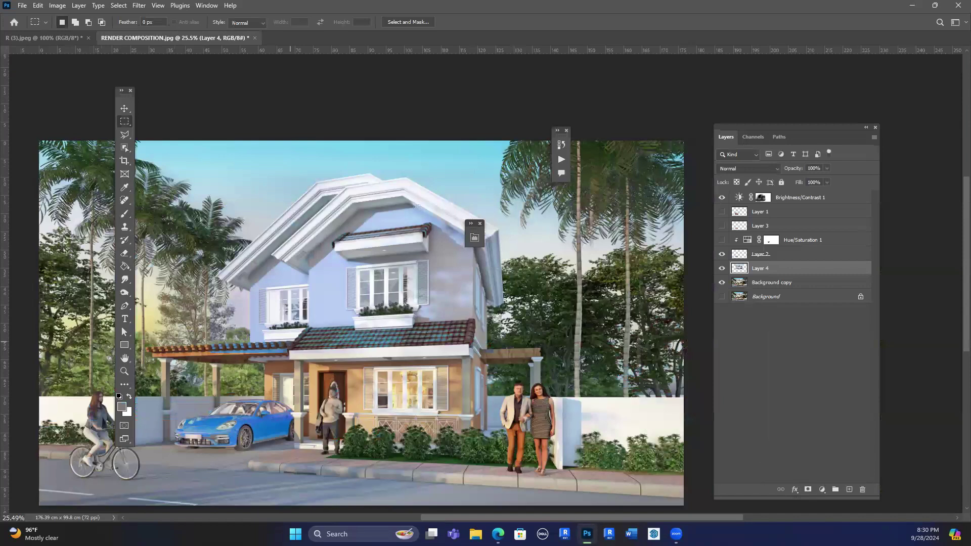
scroll(541, 320, up, 3)
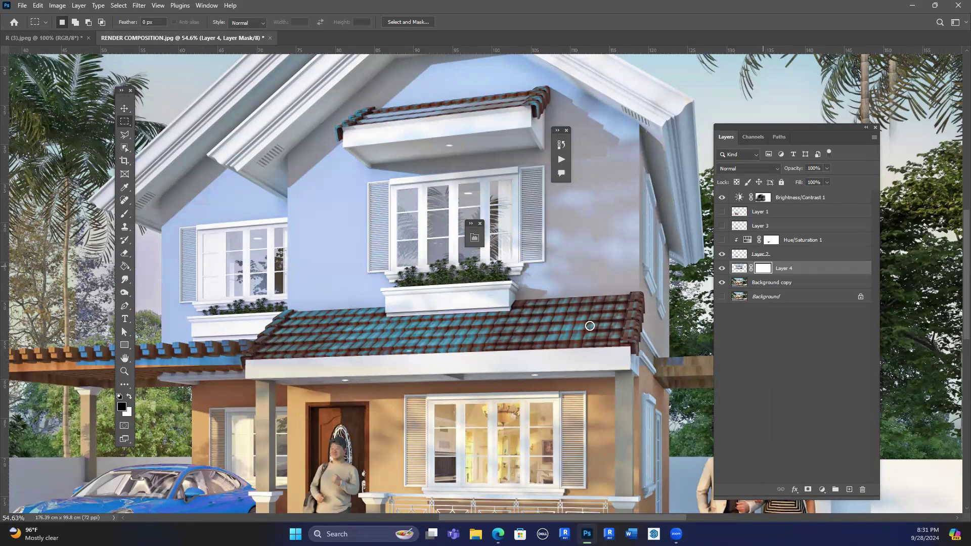
key(b)
key(bracketright)
key(bracketright)
key(bracketright)
key(bracketright)
key(bracketright)
key(bracketright)
key(bracketright)
mouse_move(622, 319)
mouse_down()
mouse_move(572, 312)
mouse_move(299, 322)
mouse_move(503, 341)
mouse_move(473, 343)
mouse_move(605, 336)
mouse_up()
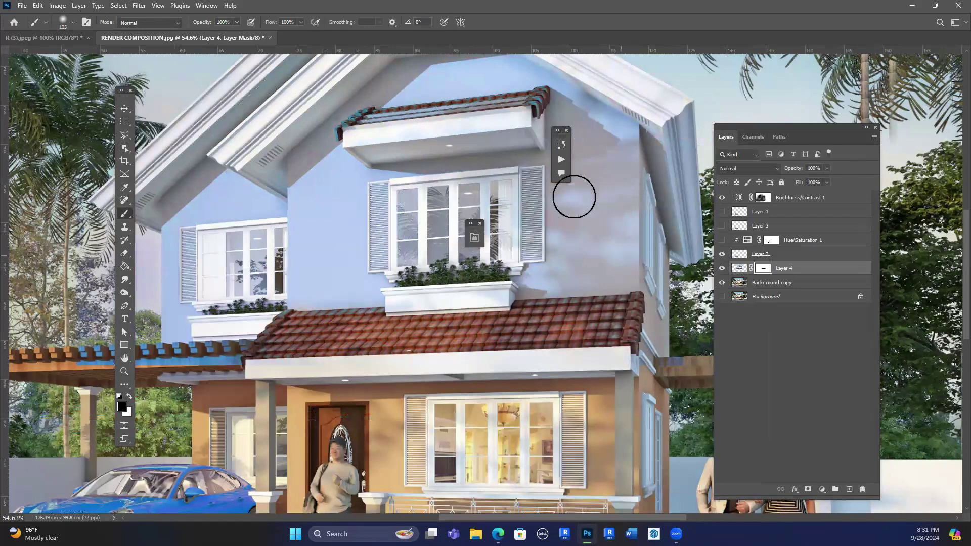
Paint black on Layer 4's mask over the blue-tinted carport pergola beams to restore their wood color.
scroll(563, 258, up, 1)
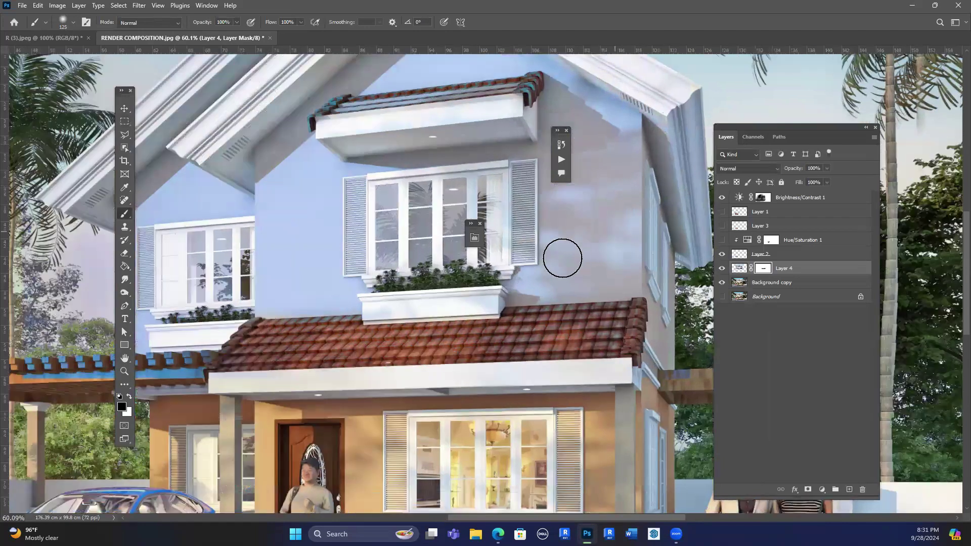
scroll(563, 257, up, 4)
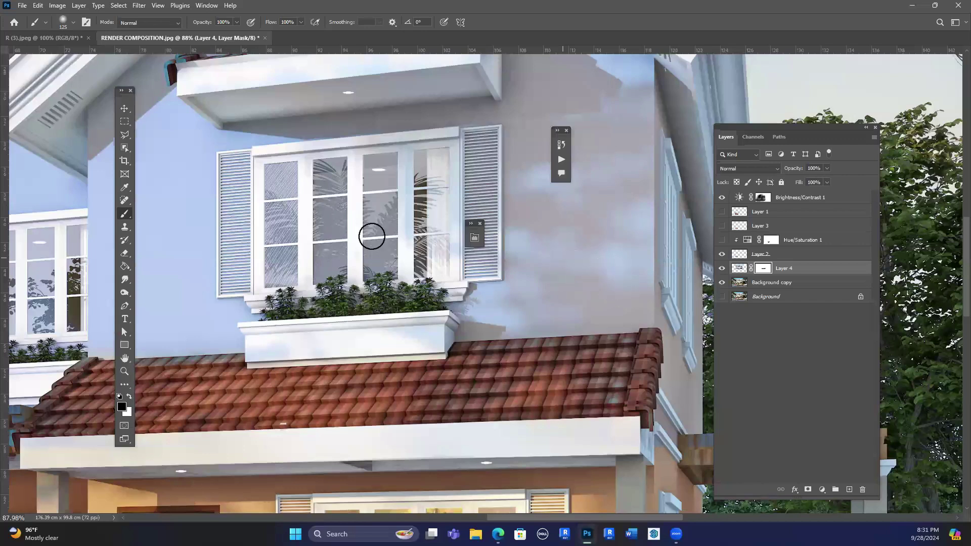
scroll(582, 243, down, 1)
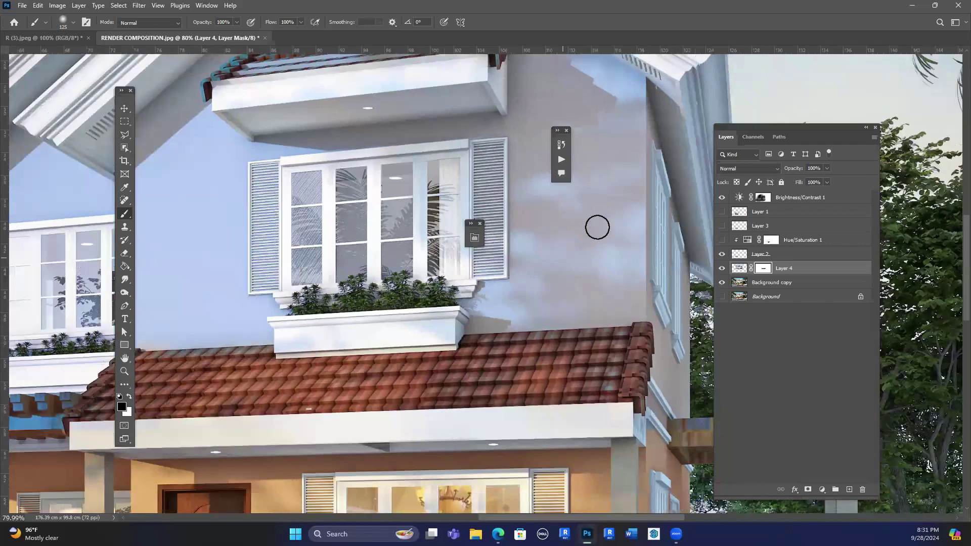
scroll(618, 255, down, 4)
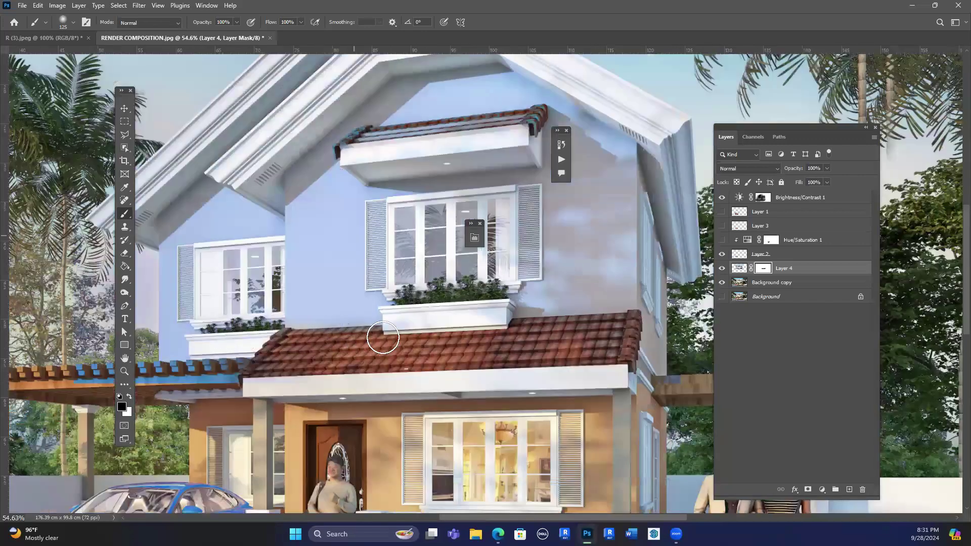
scroll(287, 341, down, 4)
scroll(304, 351, up, 4)
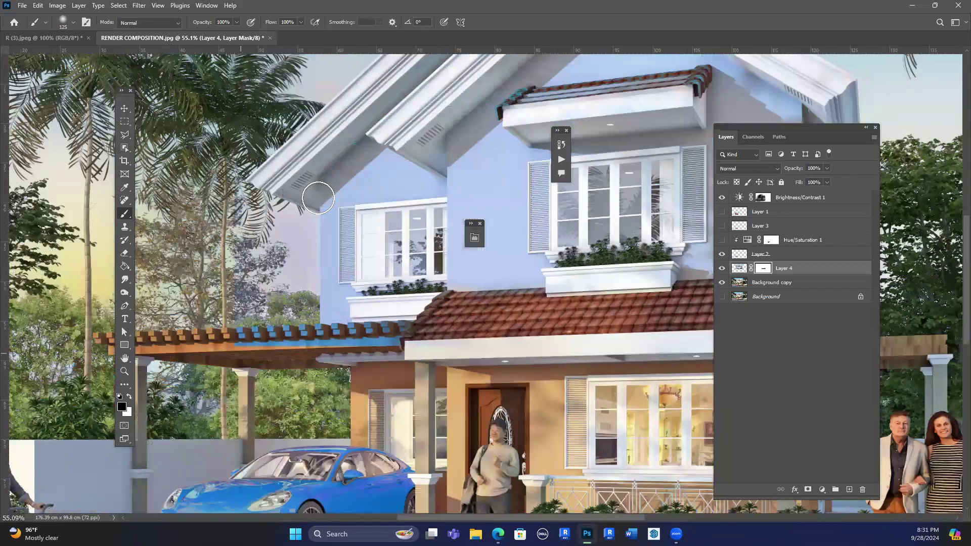
scroll(250, 293, up, 2)
mouse_move(289, 238)
mouse_down()
mouse_move(317, 242)
mouse_move(327, 209)
mouse_up()
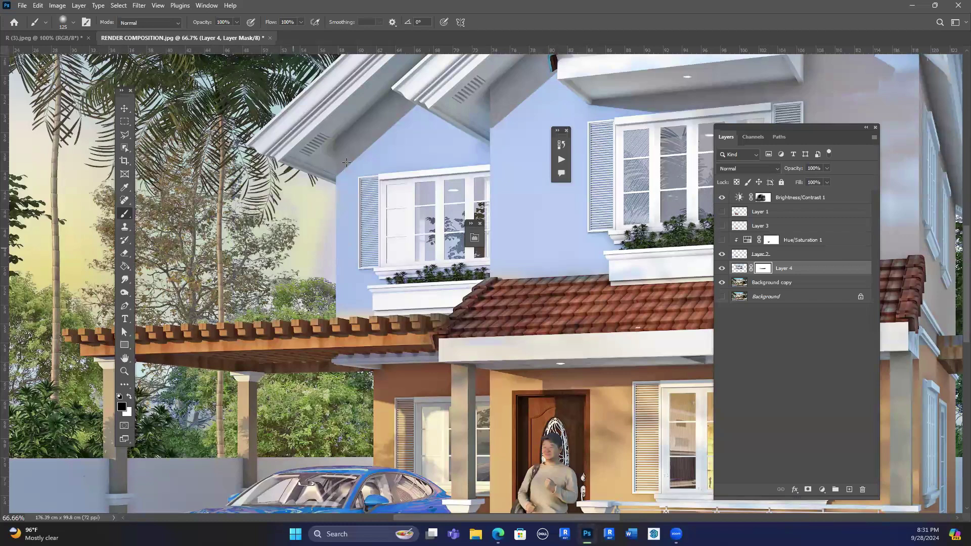
scroll(345, 164, up, 2)
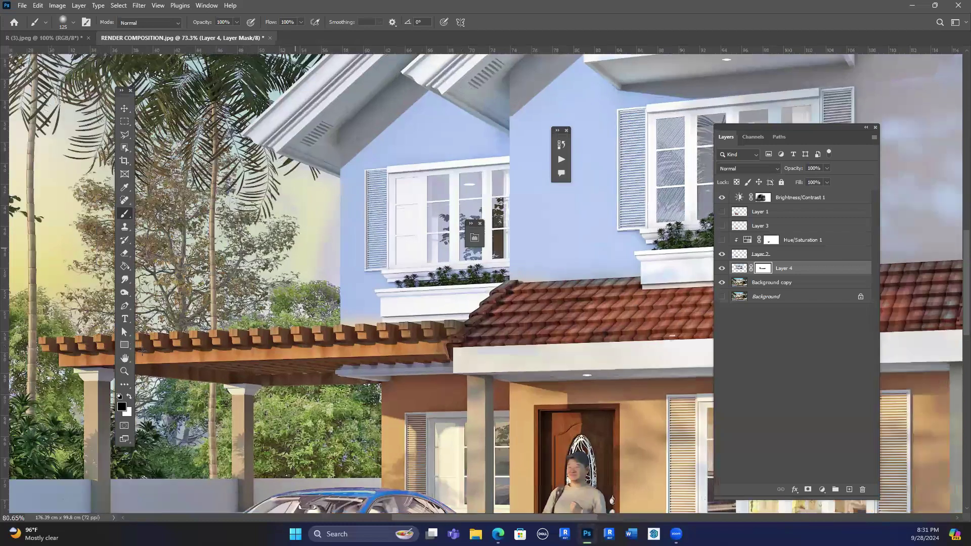
Select the sky area beside the house's left upper wall with a rectangular marquee and paint its tint away on Layer 4's mask.
key(m)
scroll(347, 223, up, 2)
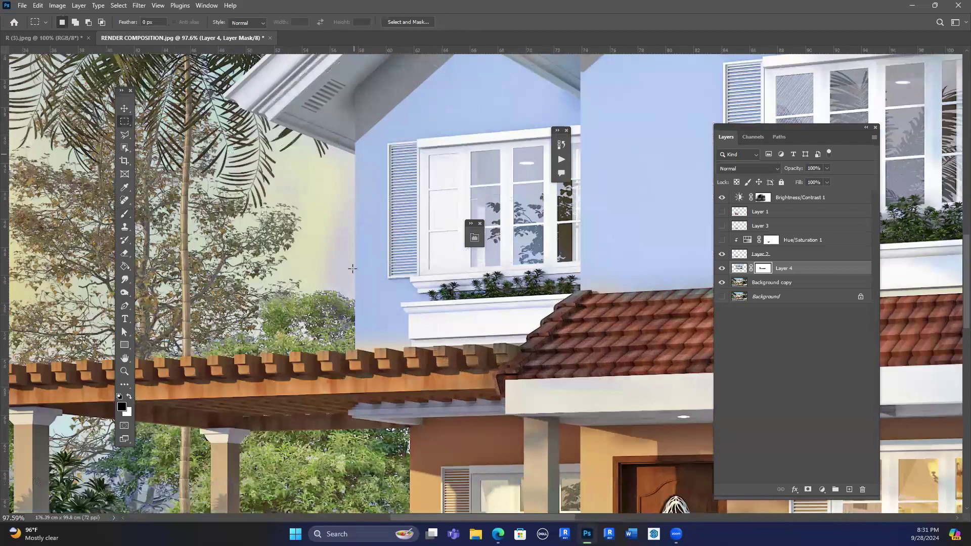
key(ctrl+z)
key(ctrl+z)
key(b)
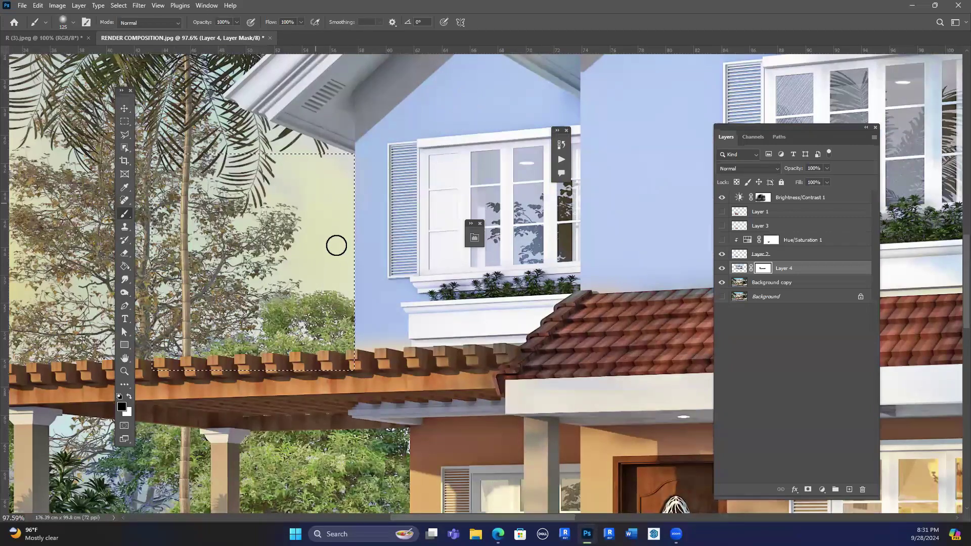
scroll(515, 110, down, 4)
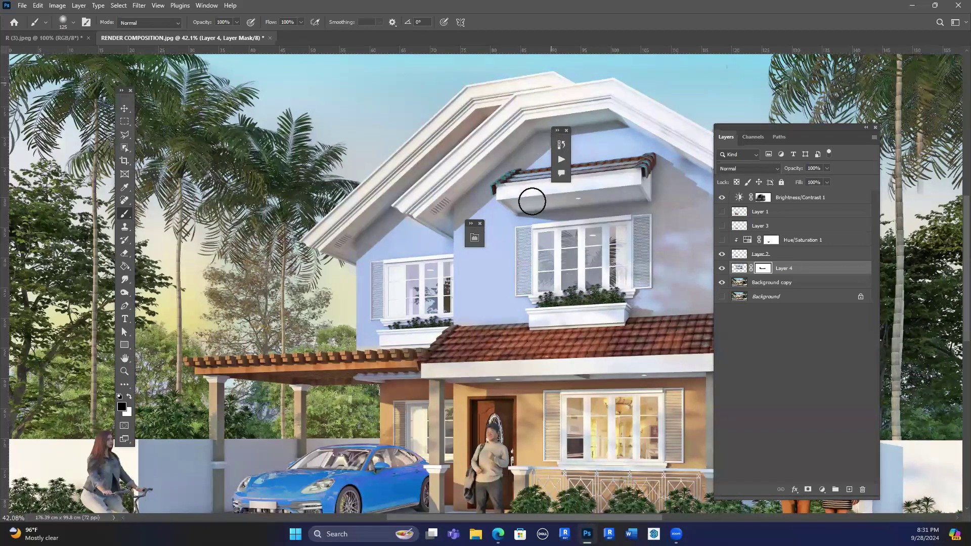
Paint black on Layer 4's mask over the small canopy's roof tiles above the upper window.
scroll(531, 199, up, 2)
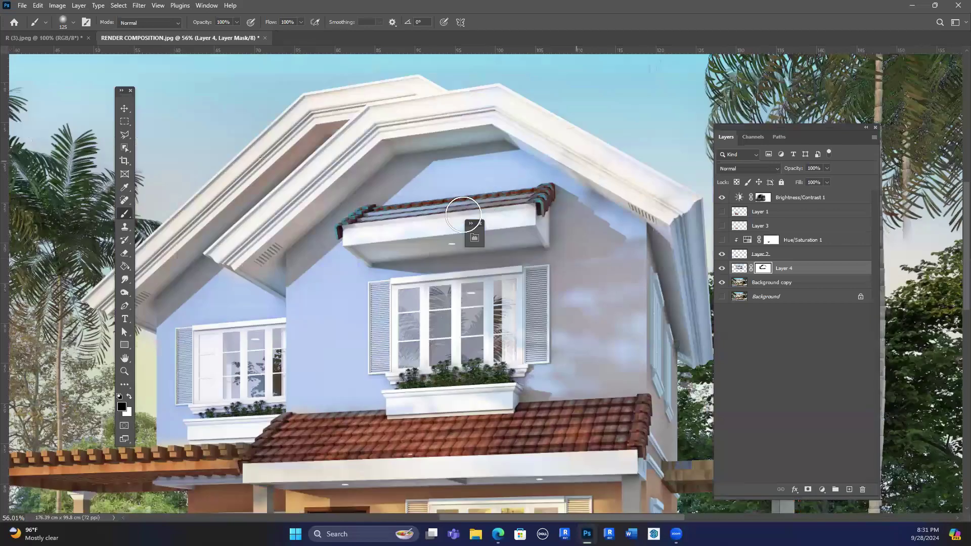
scroll(526, 210, up, 2)
mouse_move(344, 230)
mouse_down()
mouse_move(320, 234)
mouse_move(303, 223)
mouse_move(292, 241)
mouse_up()
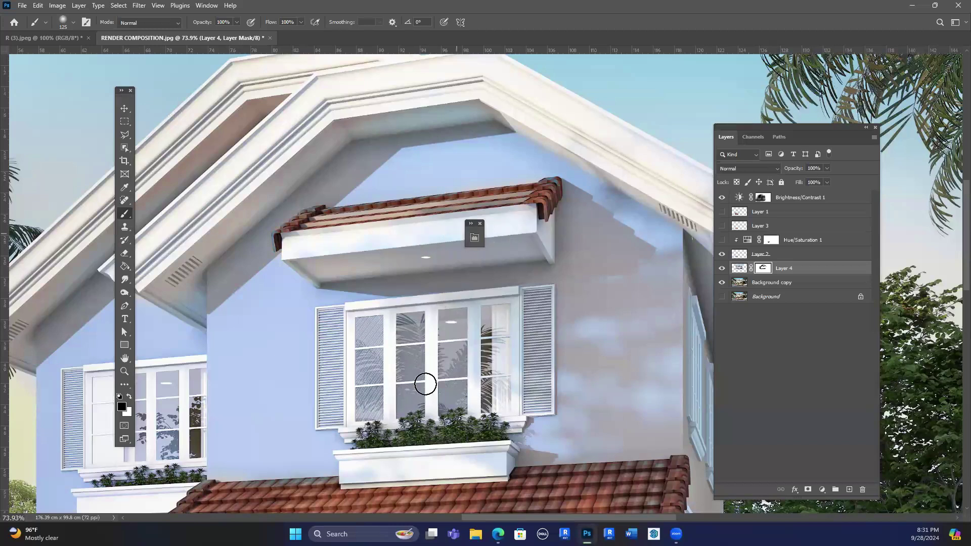
scroll(455, 263, down, 3)
scroll(406, 422, down, 3)
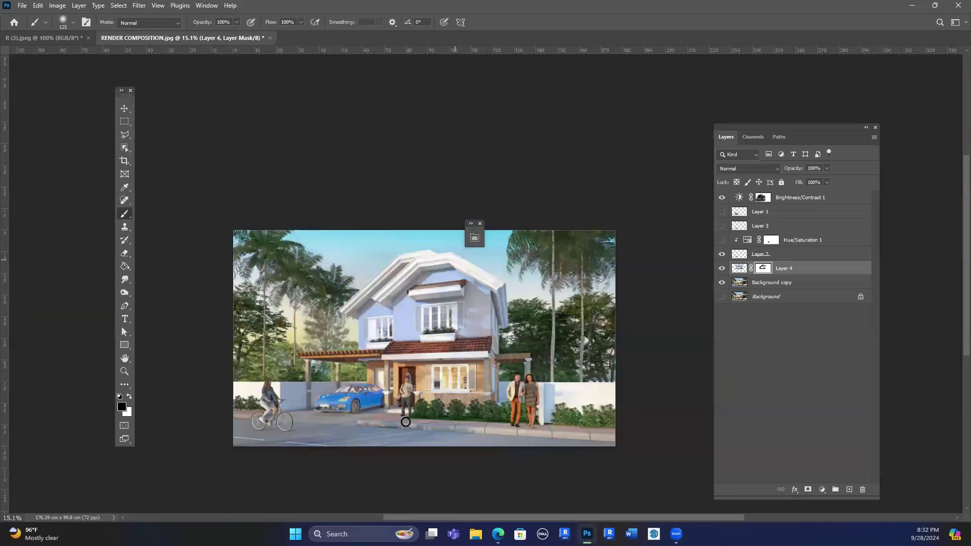
scroll(406, 422, up, 1)
key(ctrl+o)
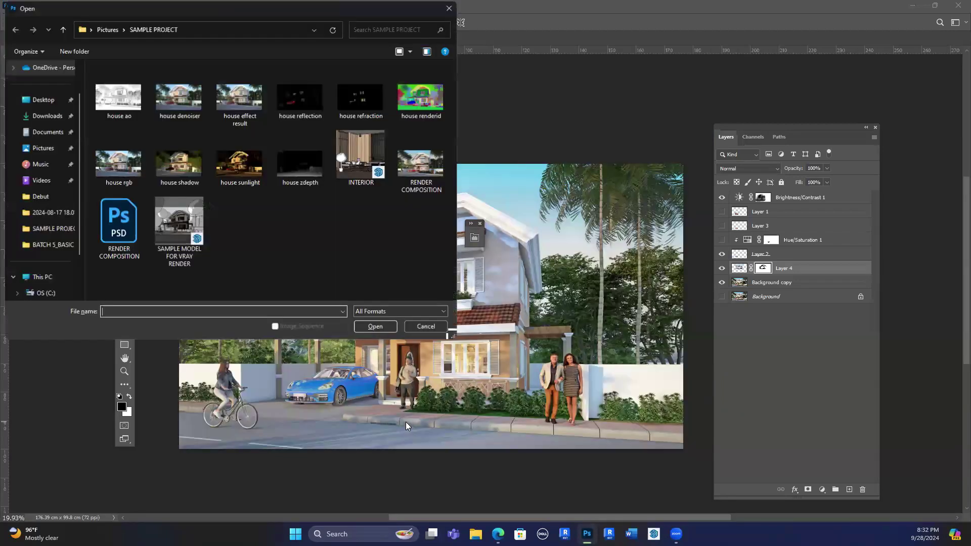
key(Escape)
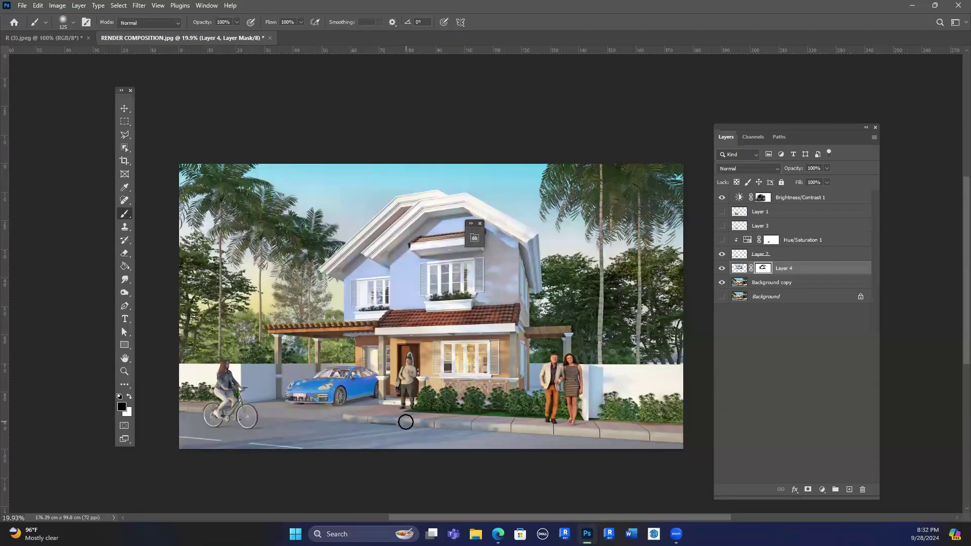
scroll(406, 422, up, 2)
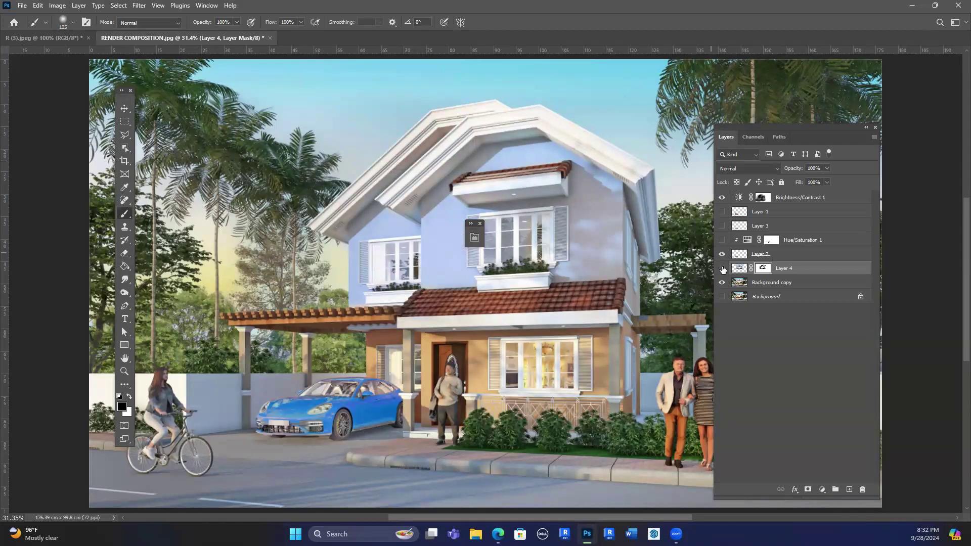
Hide Layer 4 with the light blue walls and select the Background copy layer.
click(722, 269)
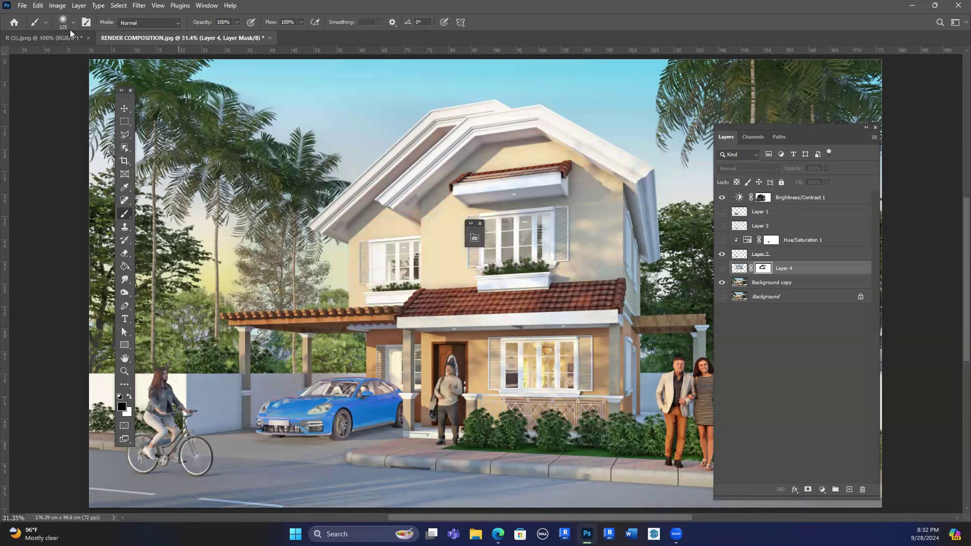
click(56, 6)
mouse_move(72, 33)
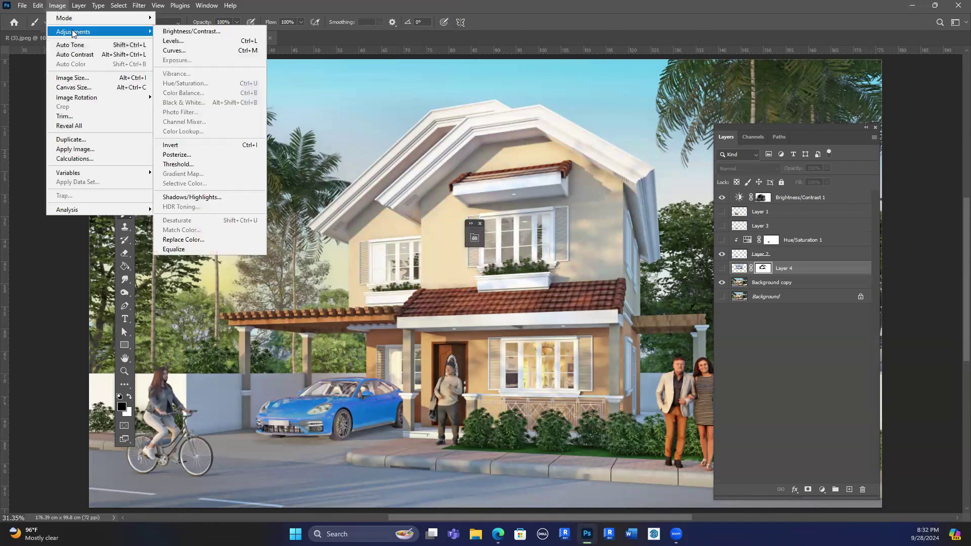
click(775, 284)
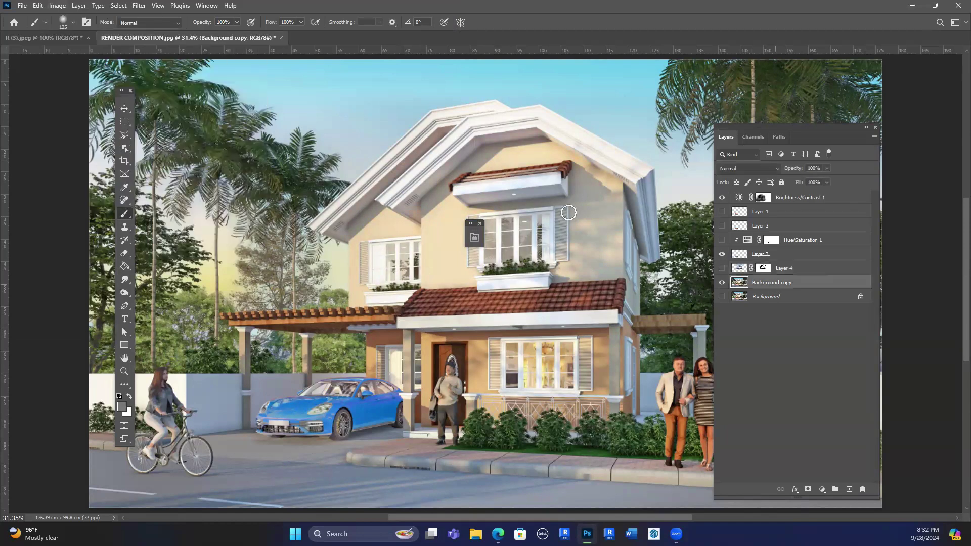
click(57, 5)
mouse_move(79, 32)
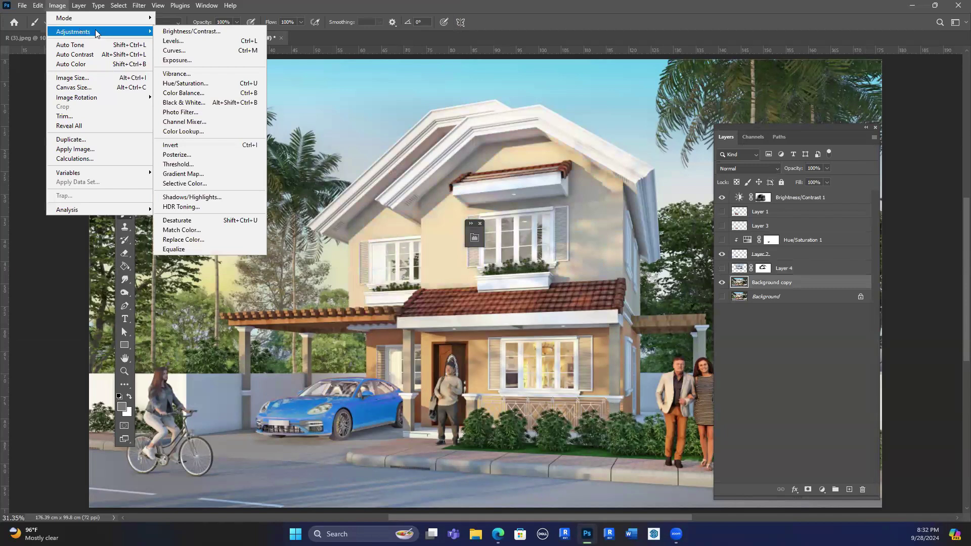
click(195, 249)
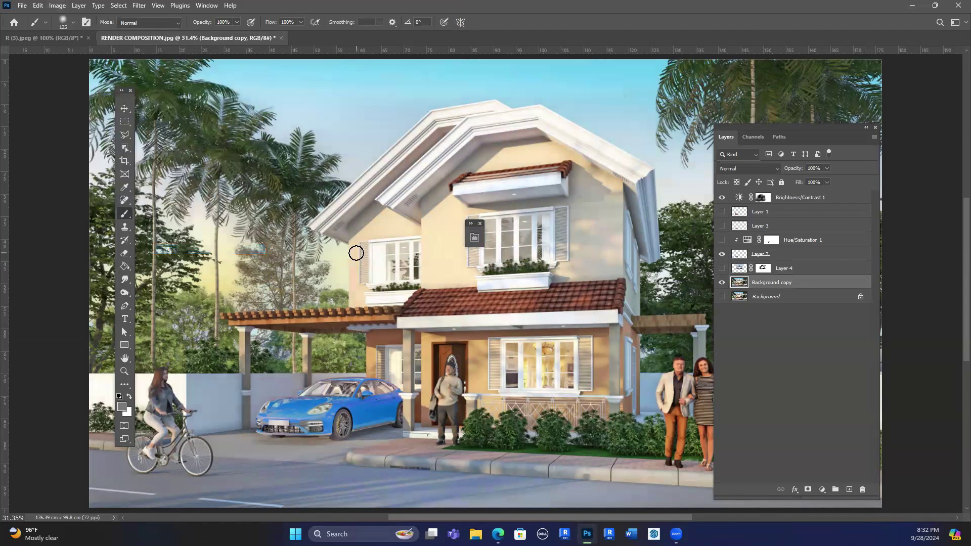
scroll(359, 252, down, 1)
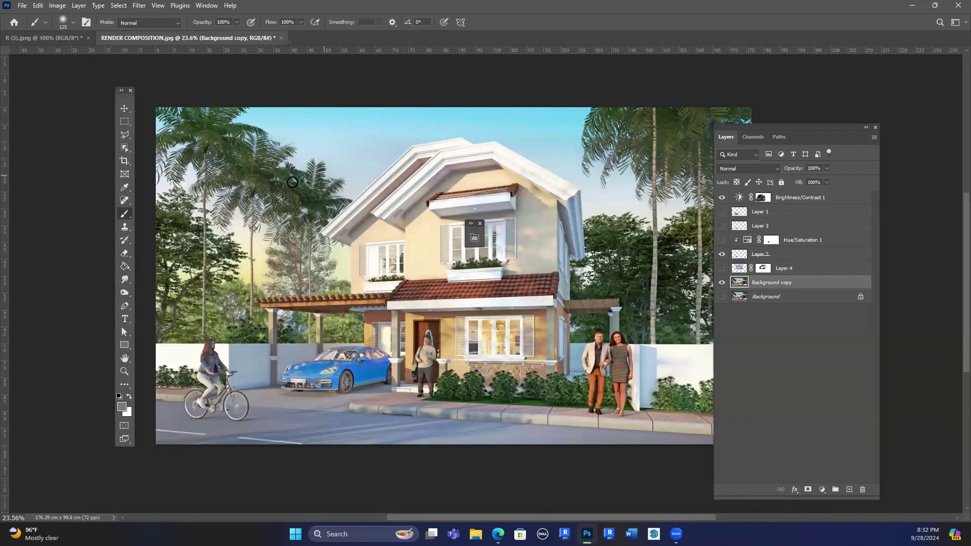
click(57, 5)
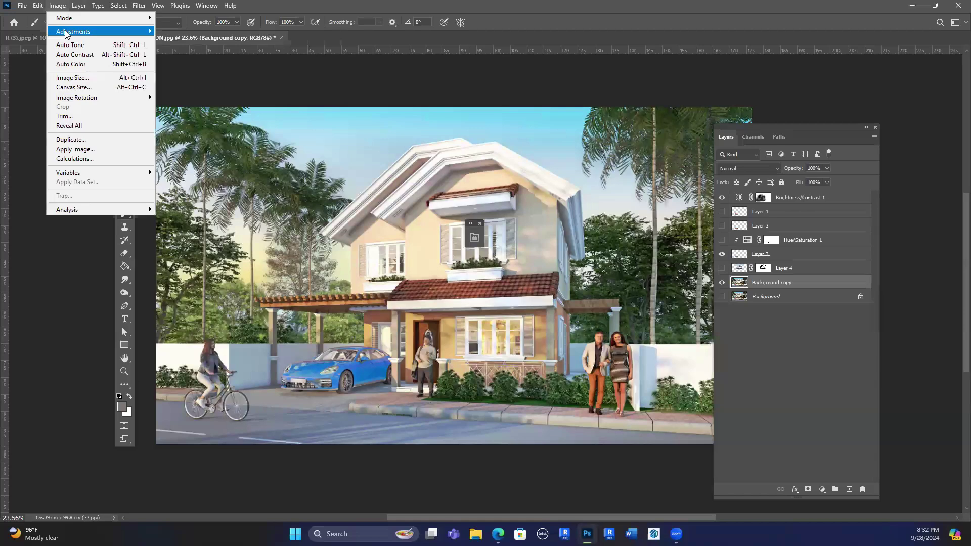
mouse_move(73, 31)
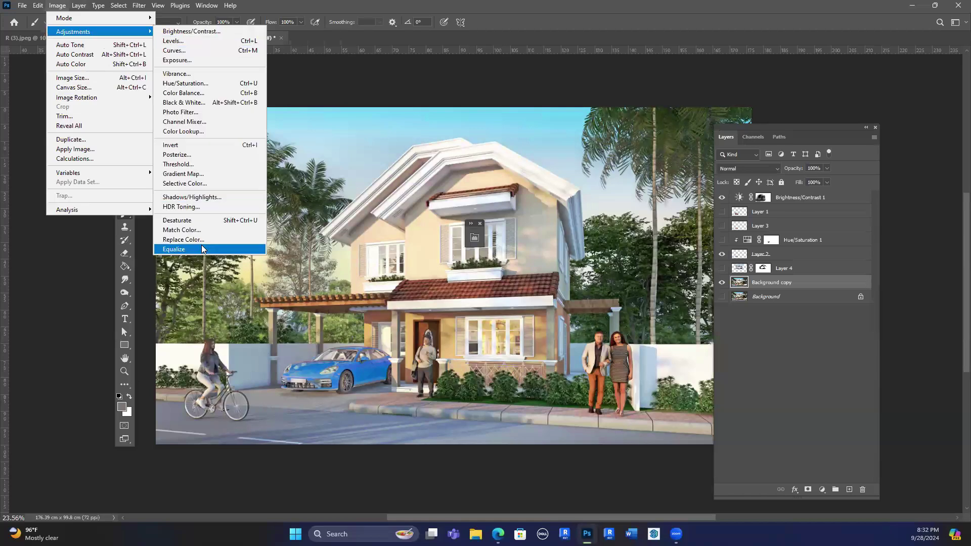
click(57, 7)
click(57, 7)
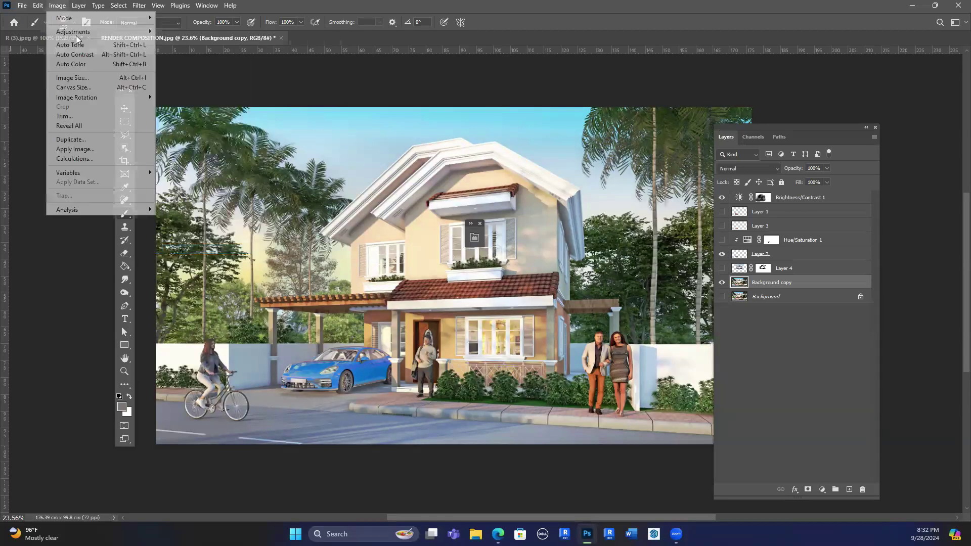
mouse_move(73, 32)
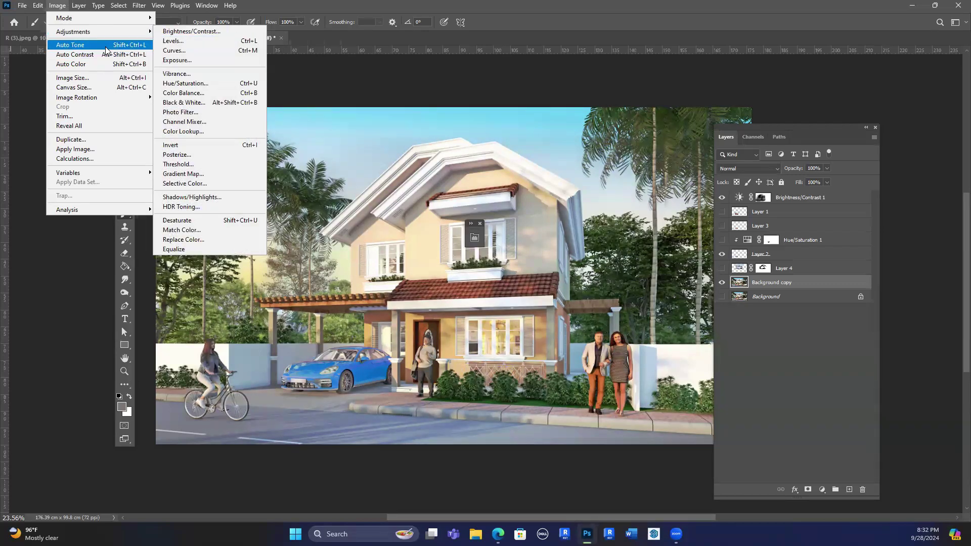
click(788, 347)
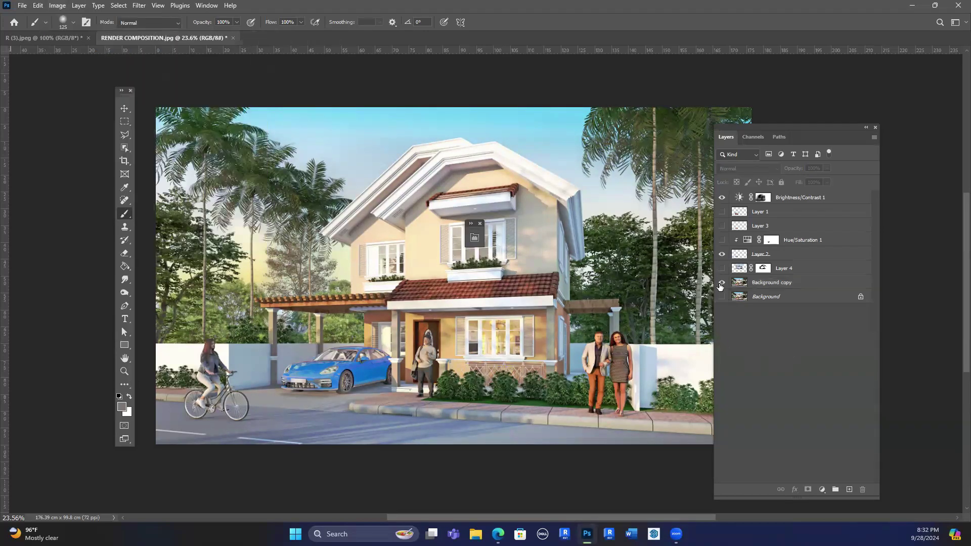
Show and select the original Background layer, hiding Background copy, Layer 2 and Brightness/Contrast 1.
click(722, 282)
click(722, 254)
click(721, 297)
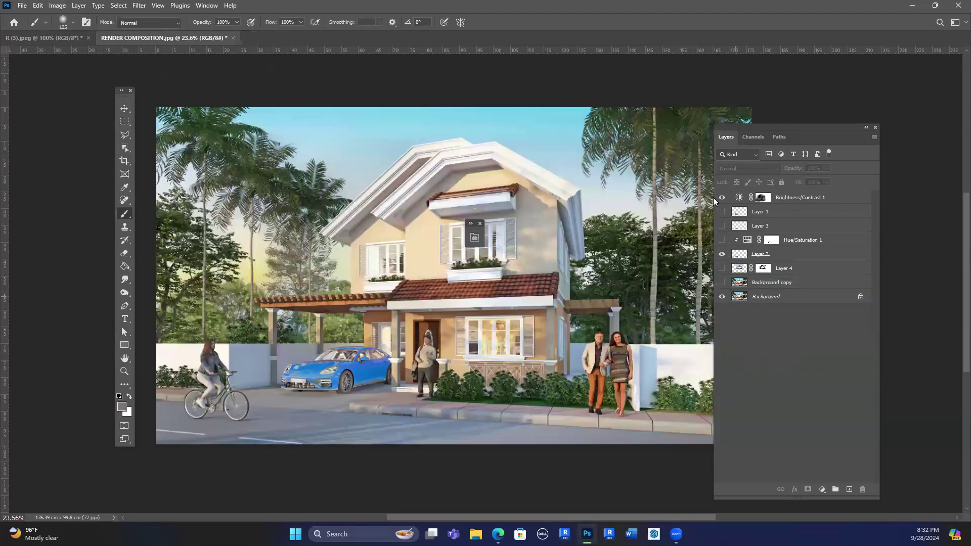
click(721, 253)
click(784, 297)
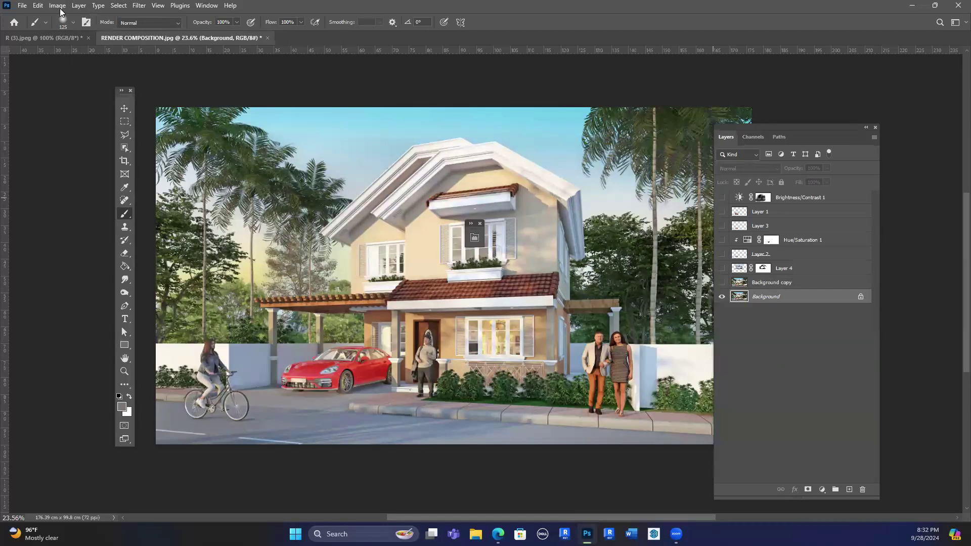
Apply the automatic corrections Auto Tone, Auto Contrast and Auto Color to the Background layer.
click(57, 5)
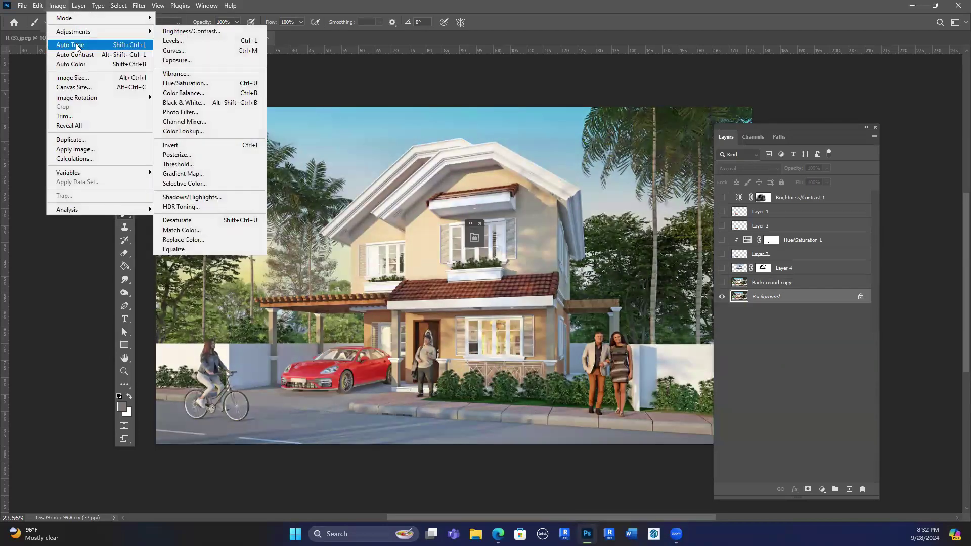
click(77, 46)
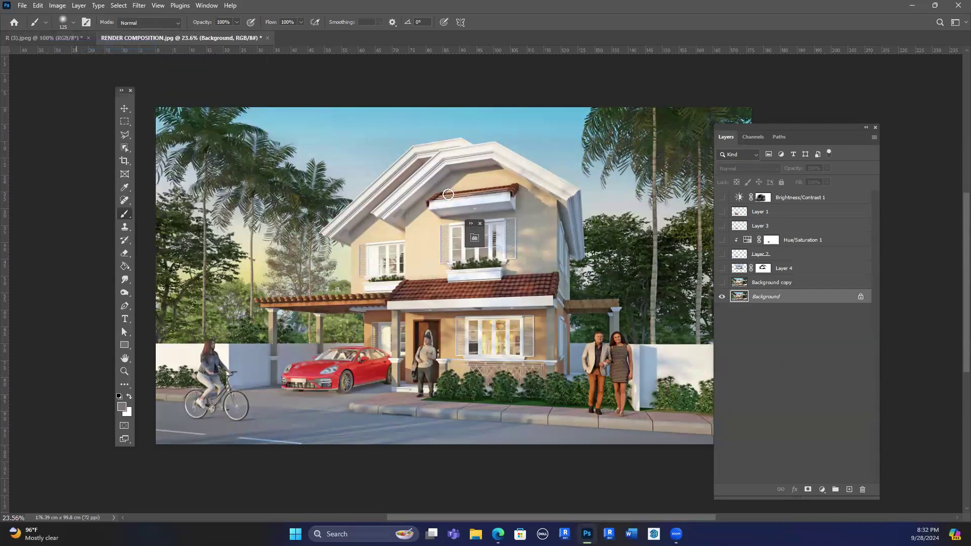
click(57, 6)
click(83, 56)
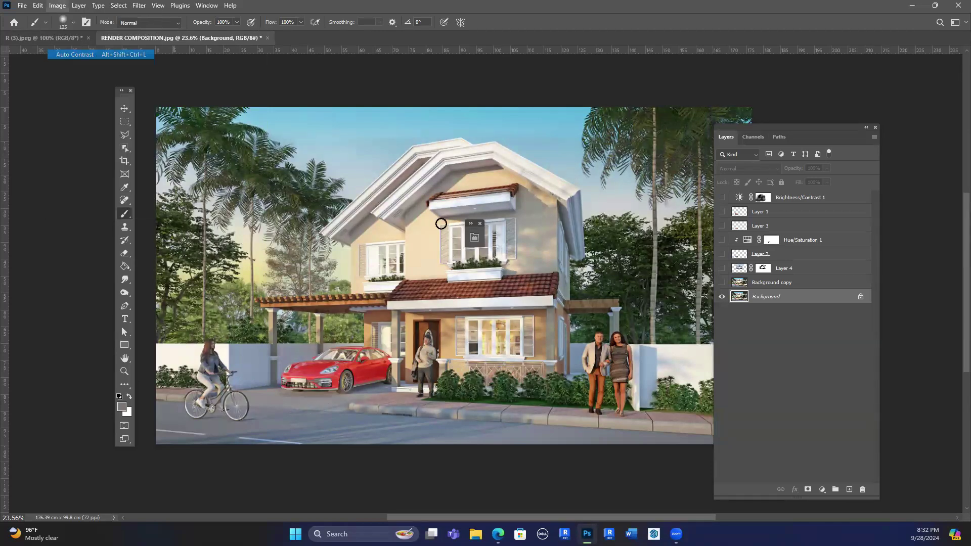
click(57, 5)
click(81, 66)
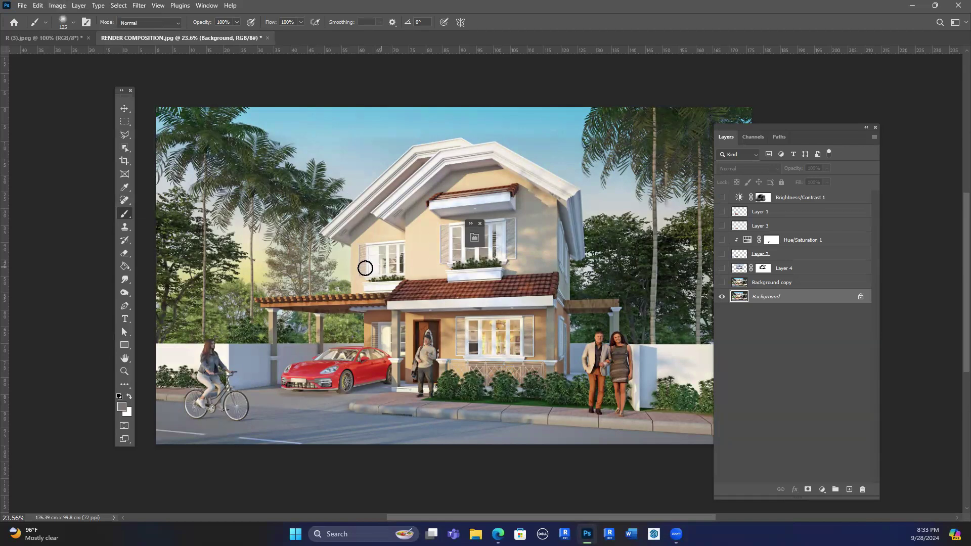
Display the render's color histogram, look over the image commands, and close the histogram again.
scroll(447, 276, up, 1)
scroll(410, 250, down, 1)
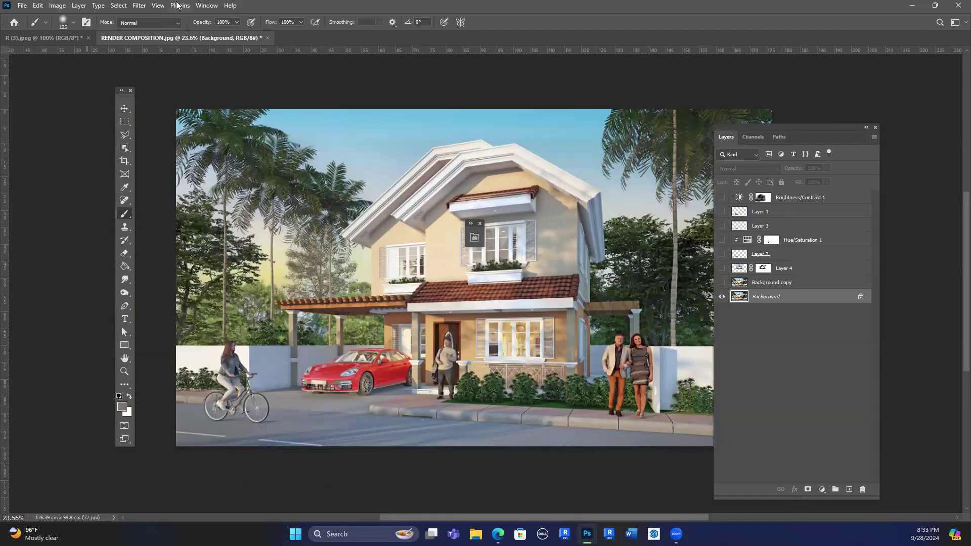
key(alt+w)
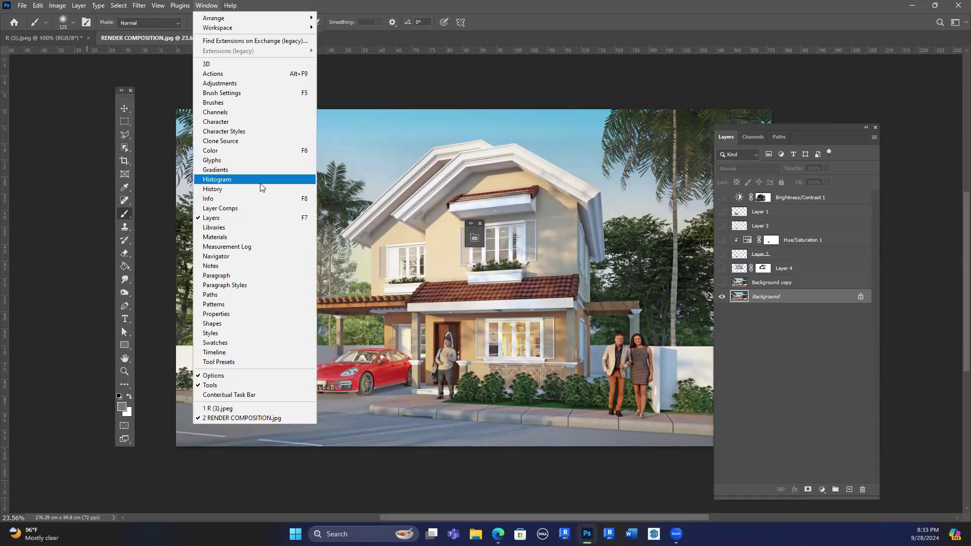
click(259, 183)
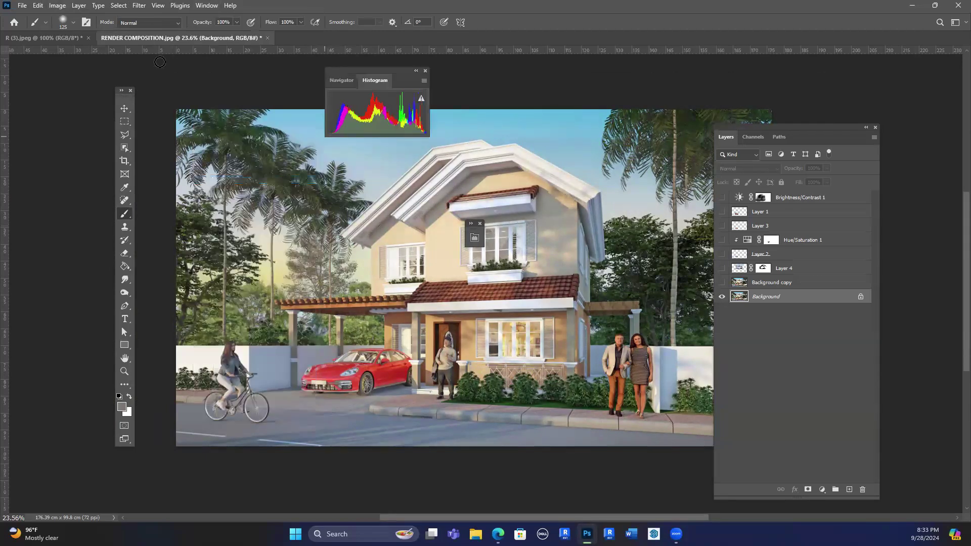
click(57, 6)
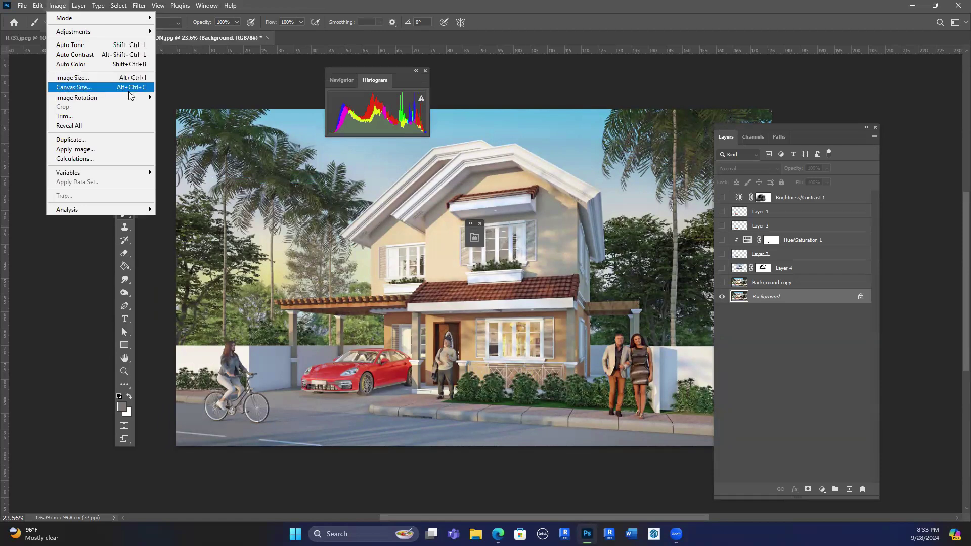
click(425, 74)
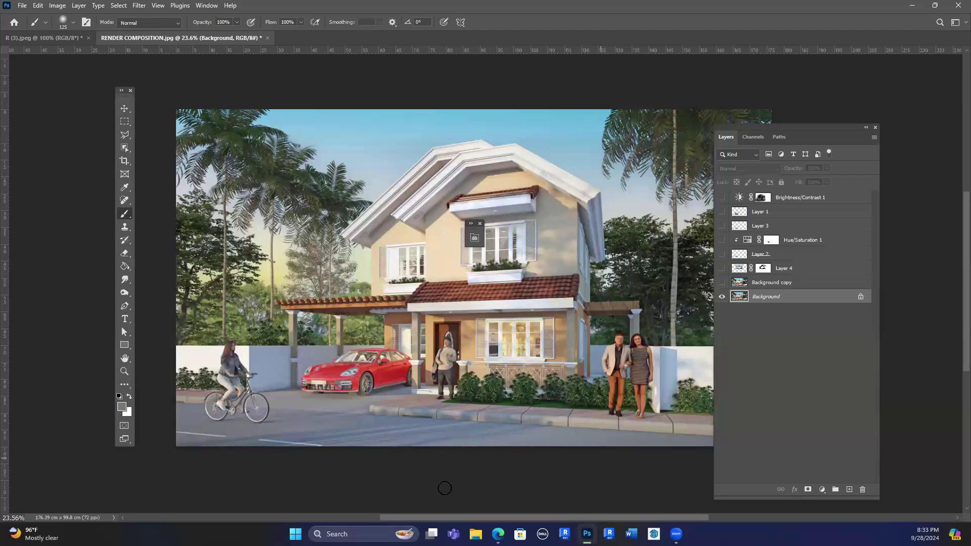
scroll(506, 401, up, 2)
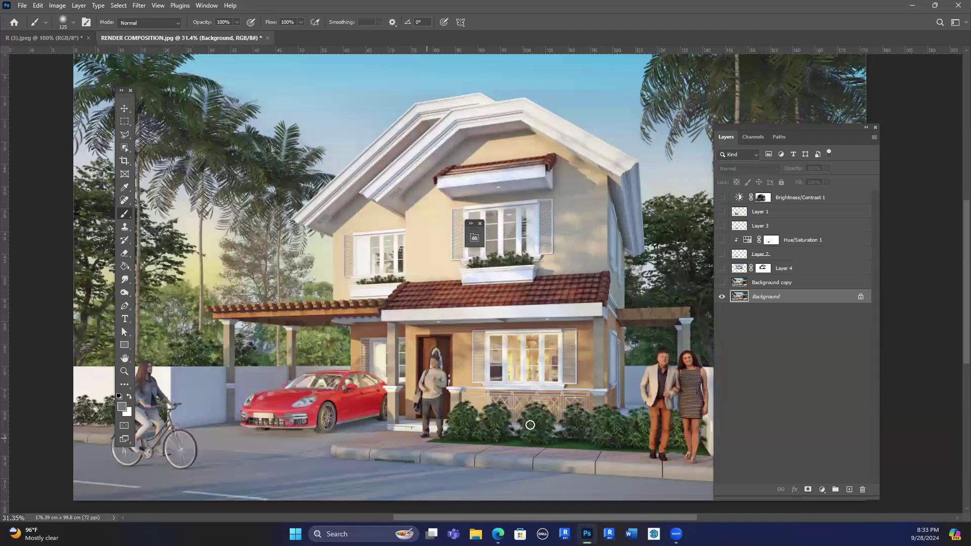
scroll(488, 428, down, 3)
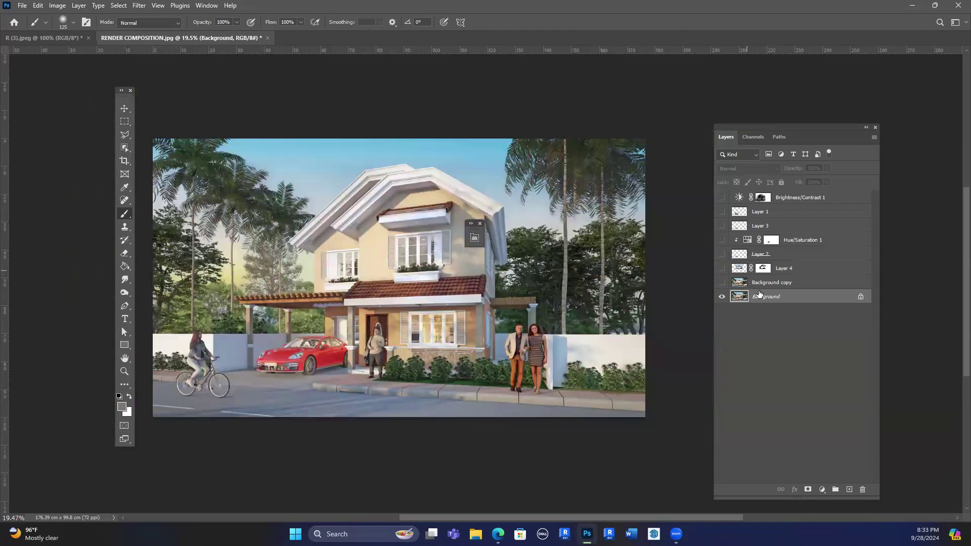
key(l)
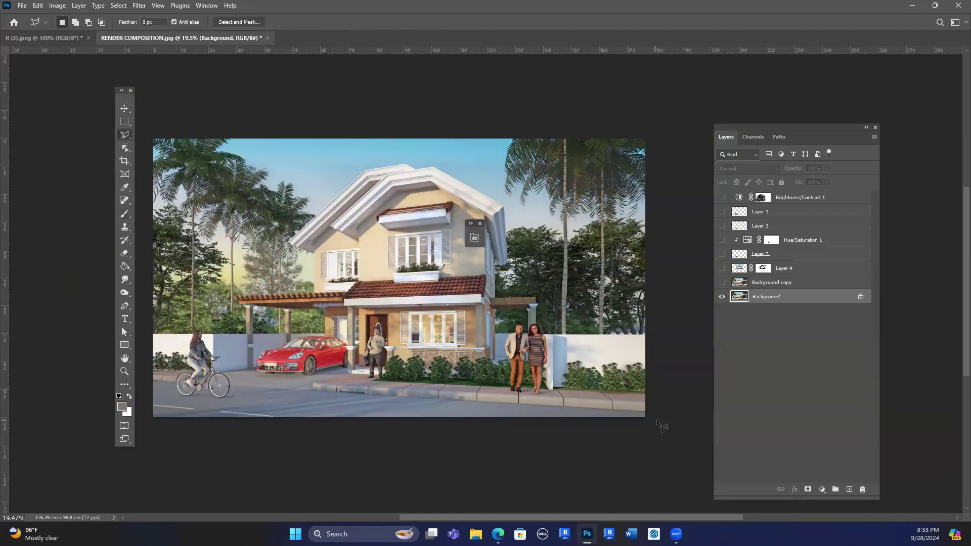
click(665, 386)
key(Escape)
scroll(268, 421, up, 2)
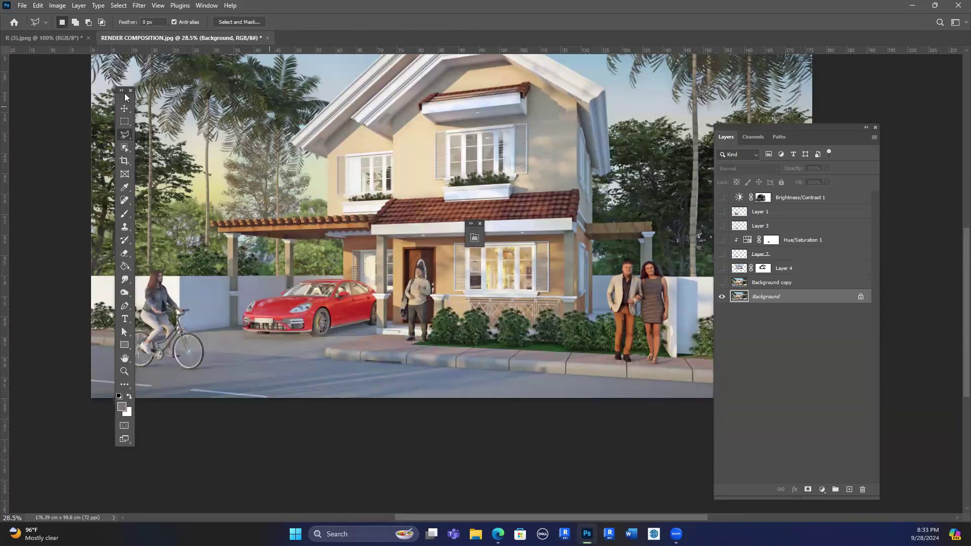
Hide the Background layer and close the small collapsed panel floating over the canvas.
click(721, 297)
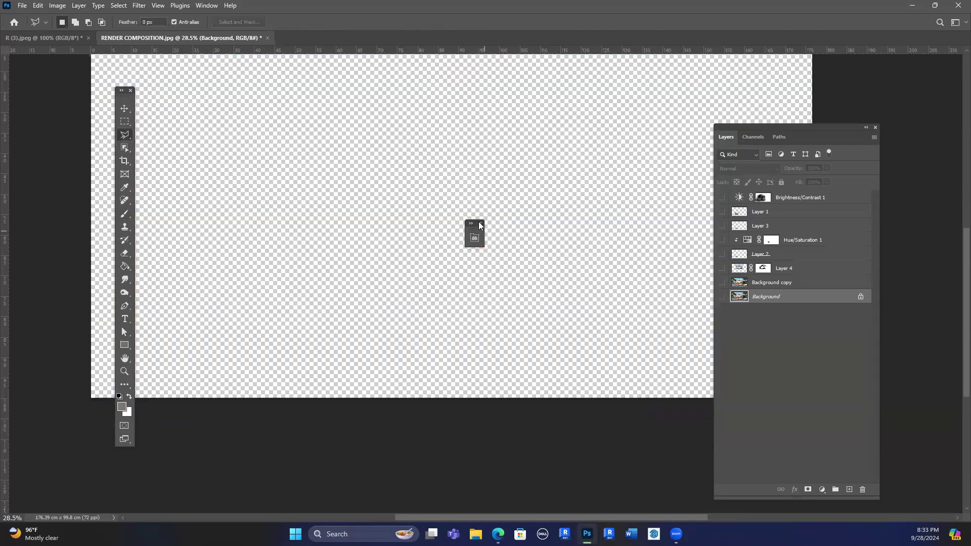
click(480, 224)
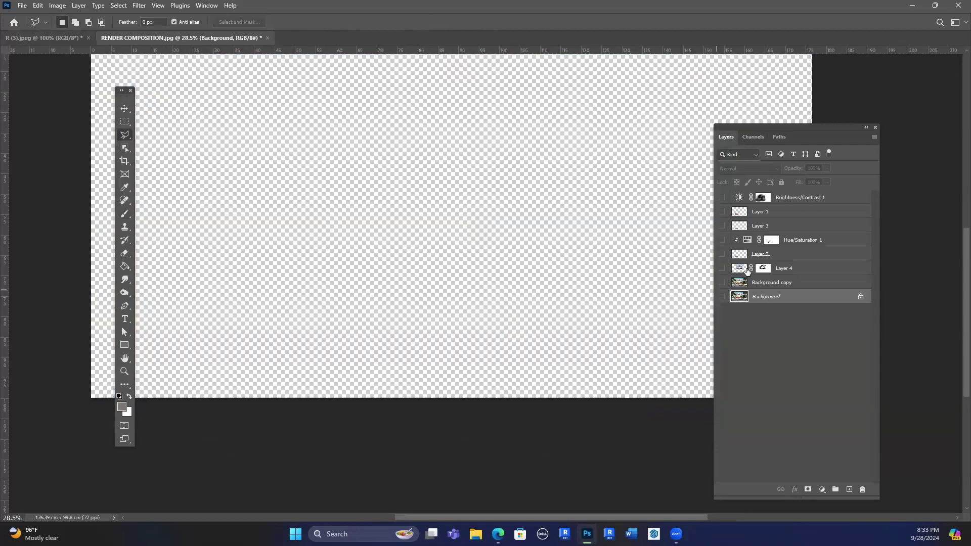
click(57, 6)
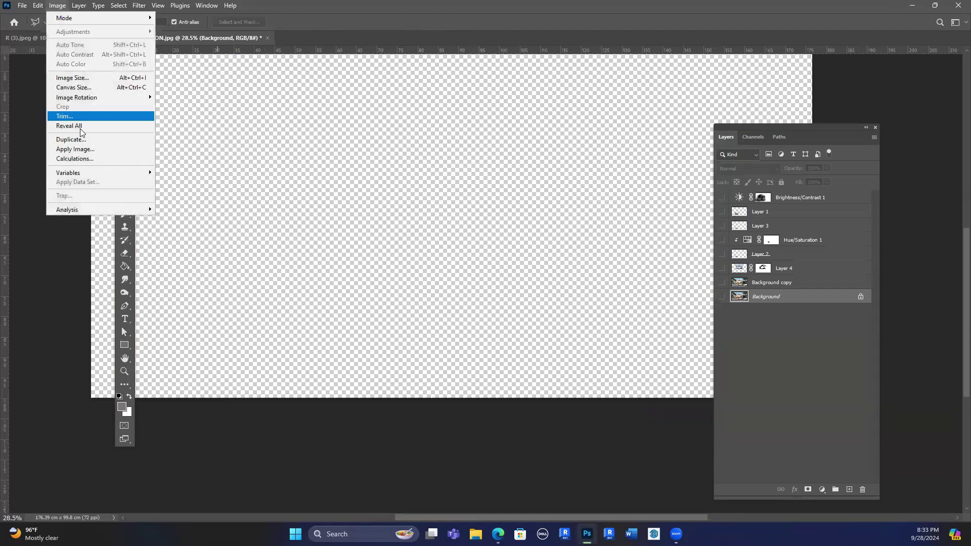
mouse_move(108, 175)
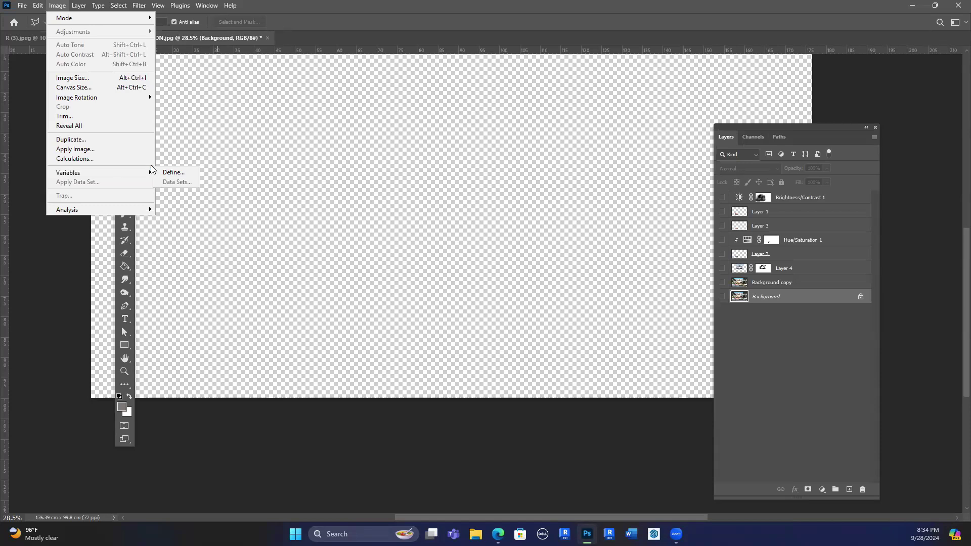
click(341, 37)
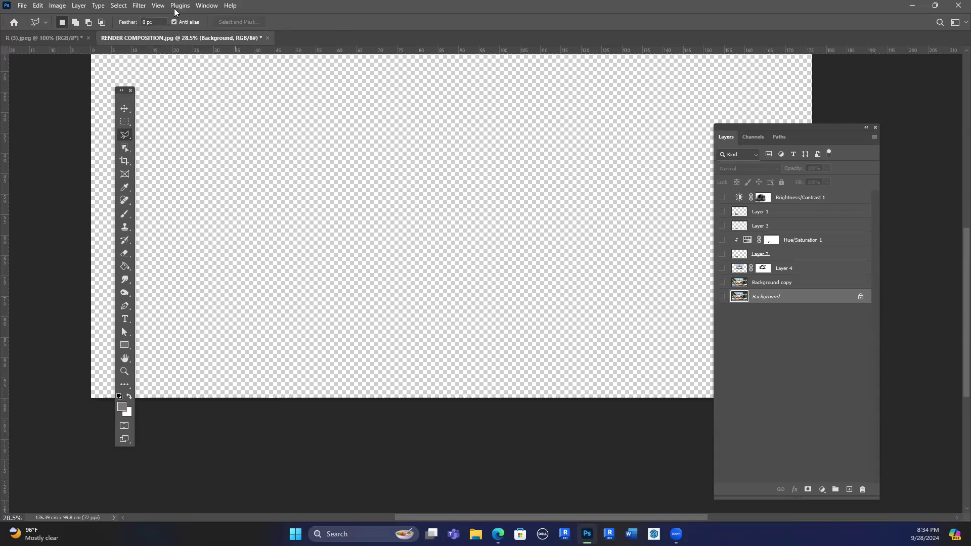
Show the Actions panel, lengthen it to review the portrait action in Set 1, and close it.
click(207, 6)
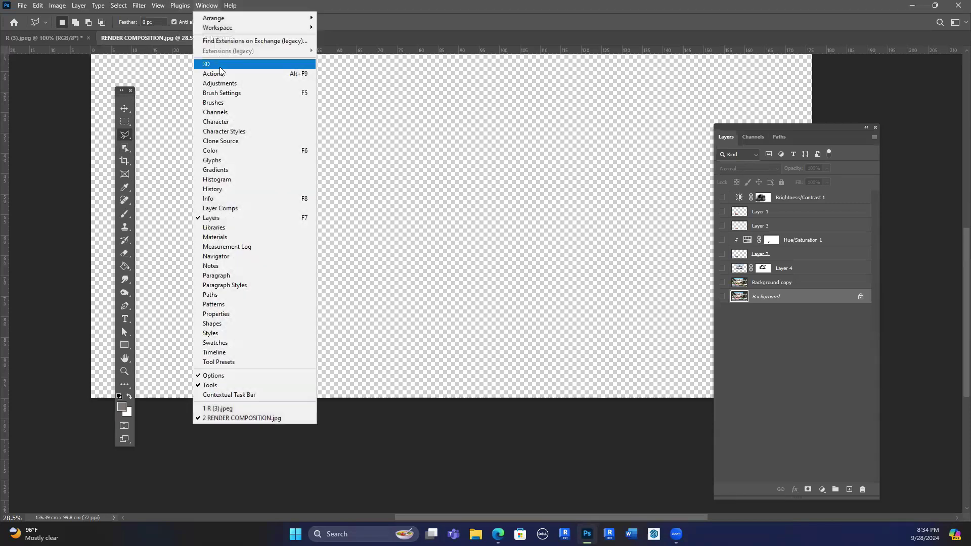
click(225, 76)
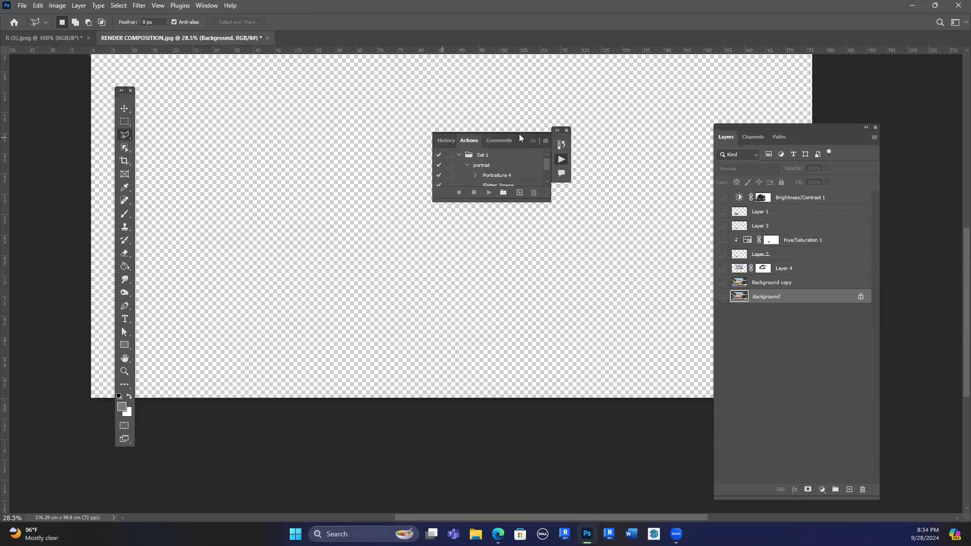
drag(540, 202, 546, 314)
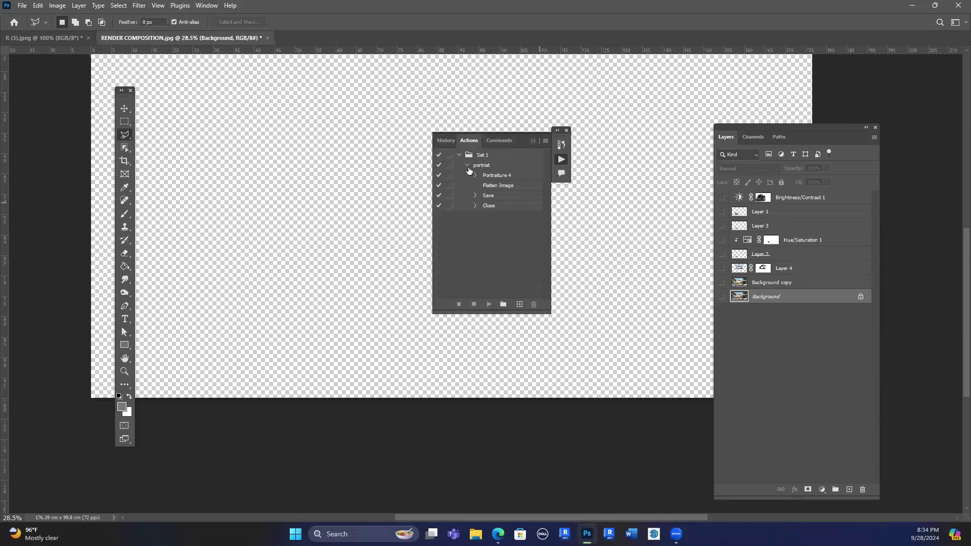
click(546, 143)
click(540, 145)
click(566, 130)
Reopen the Actions panel and clear all actions from it.
click(196, 9)
click(222, 72)
click(546, 141)
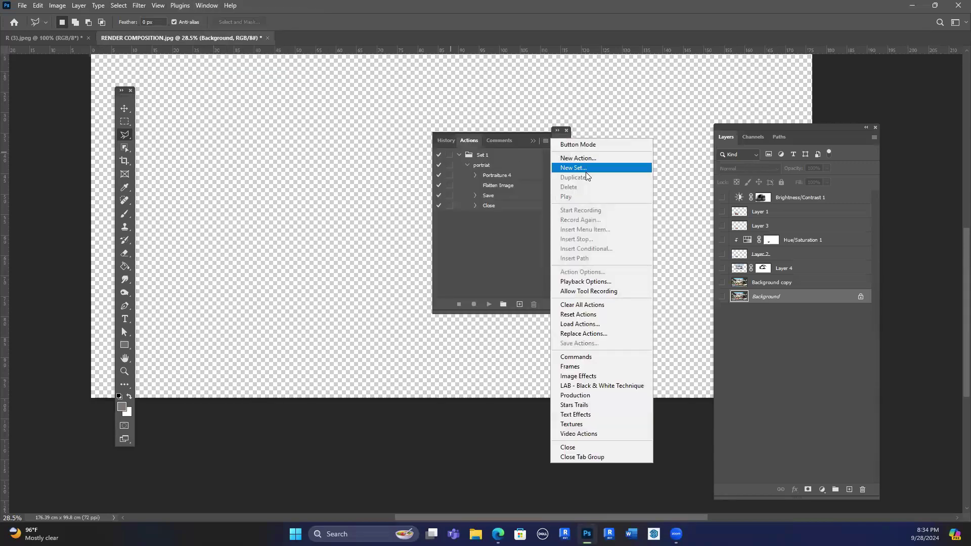
click(595, 305)
click(438, 198)
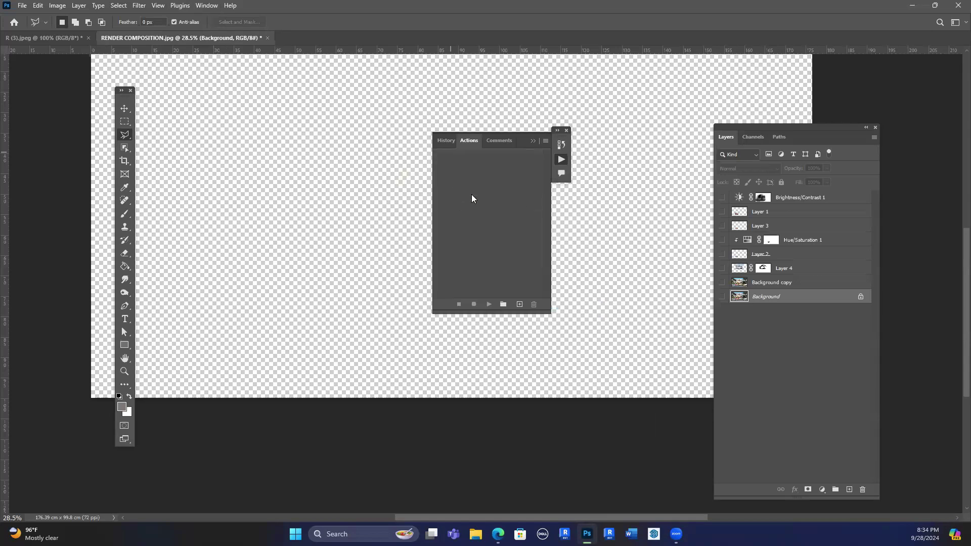
Close RENDER COMPOSITION.jpg without saving and place the Actions panel just beside the Layers panel.
click(268, 38)
click(483, 198)
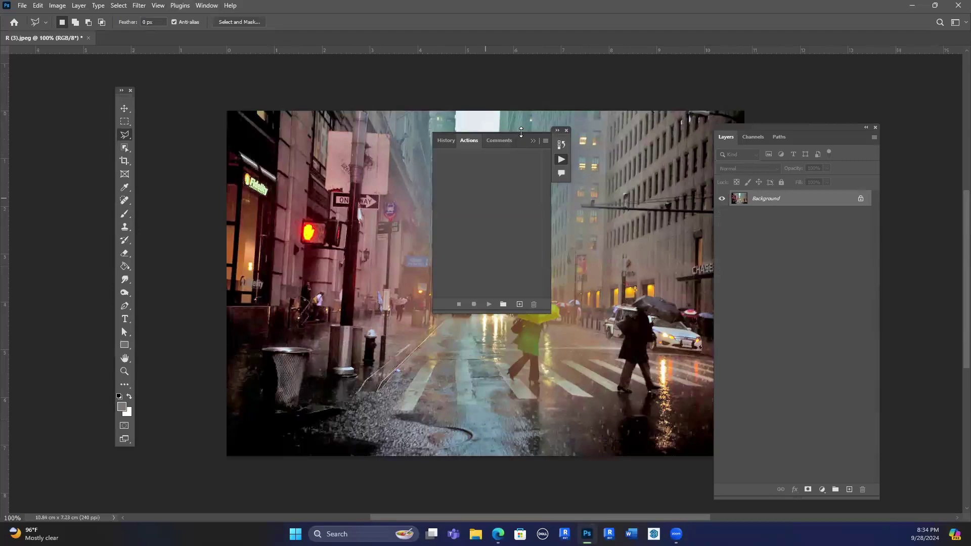
drag(522, 135, 341, 134)
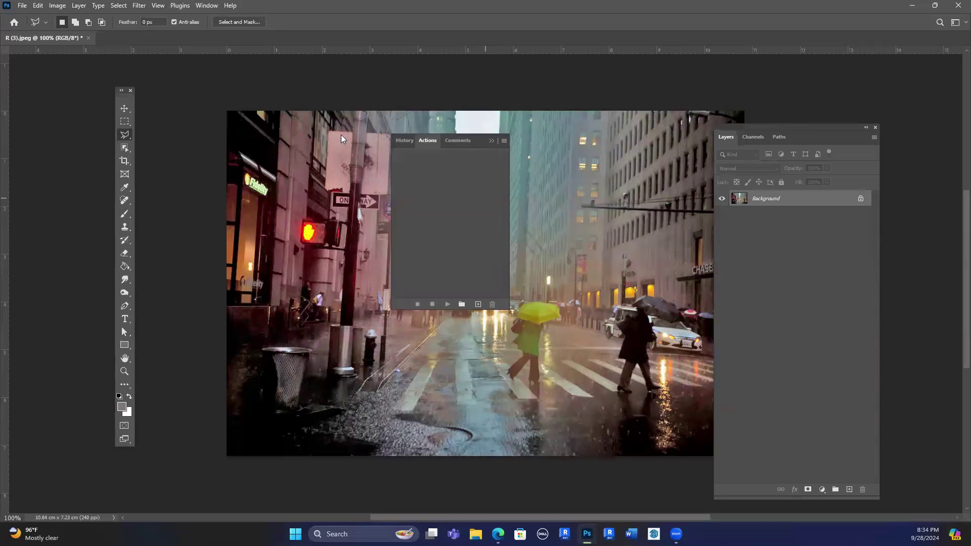
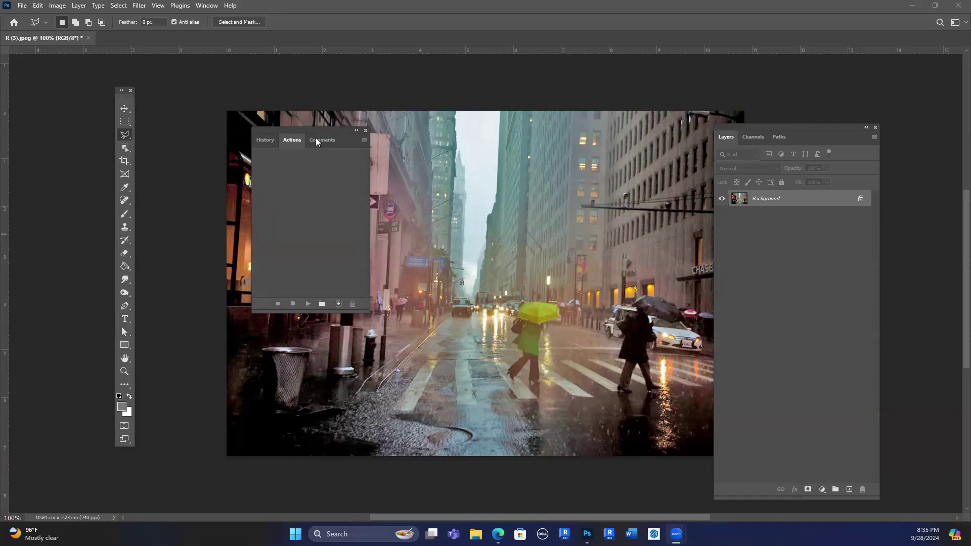
drag(319, 129, 625, 154)
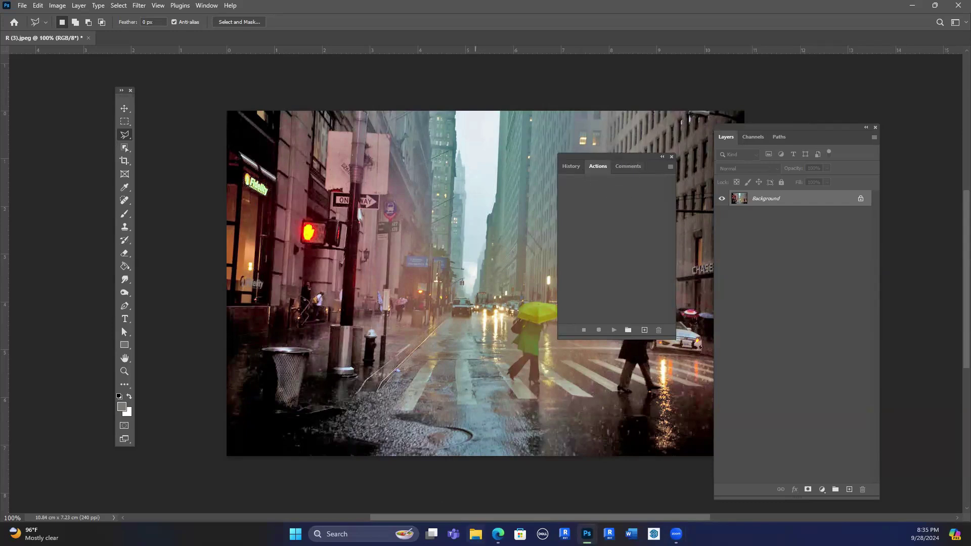
Switch to File Explorer, open the office picture folder in Documents, and select the figurine photo DSC_9936.
click(475, 531)
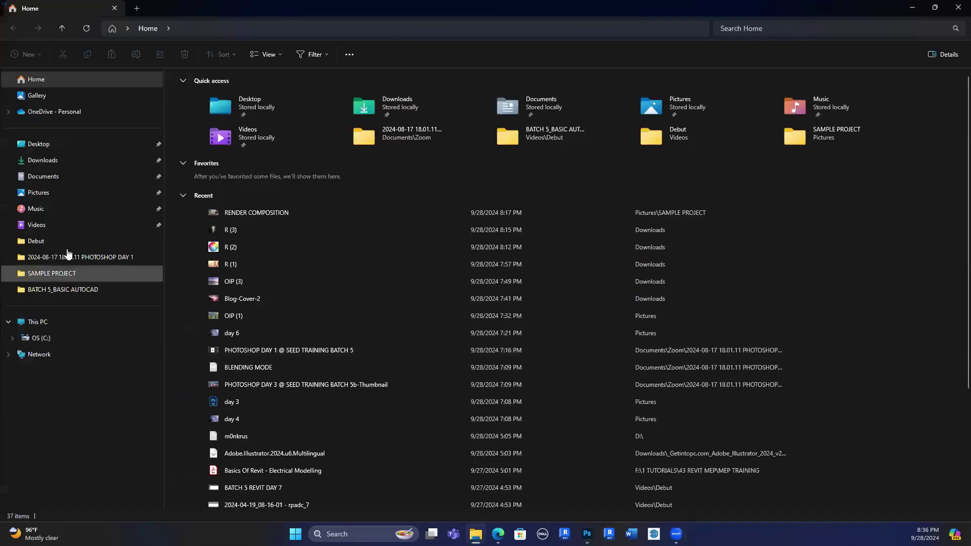
click(48, 230)
click(49, 238)
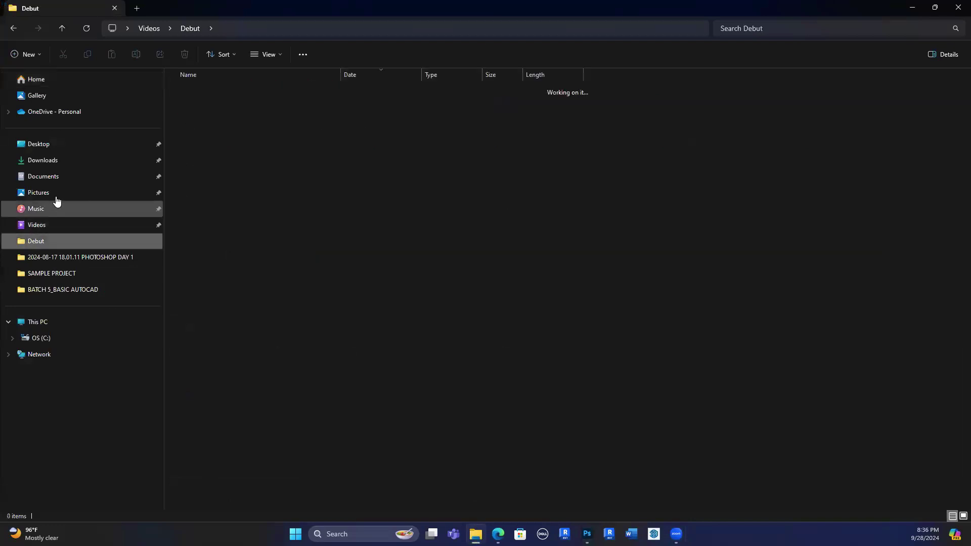
click(39, 193)
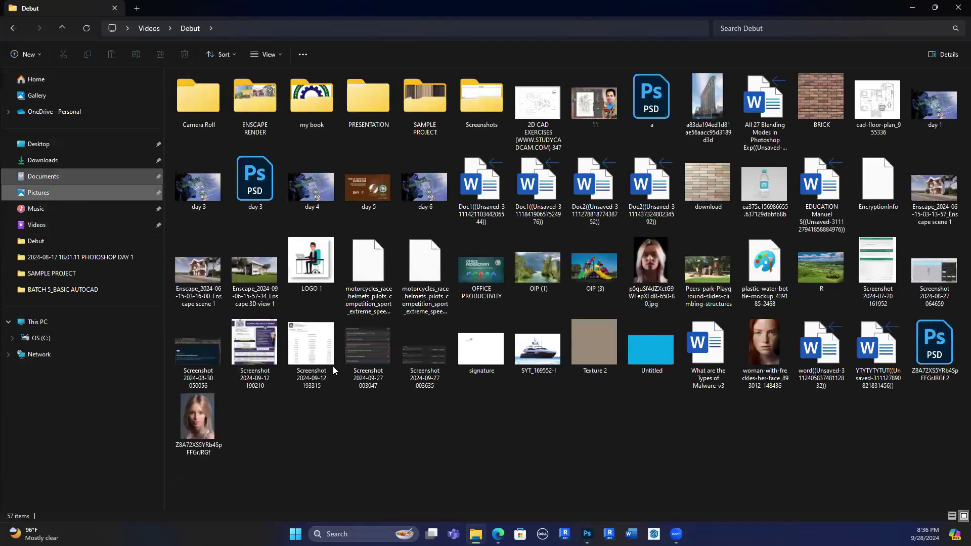
click(70, 177)
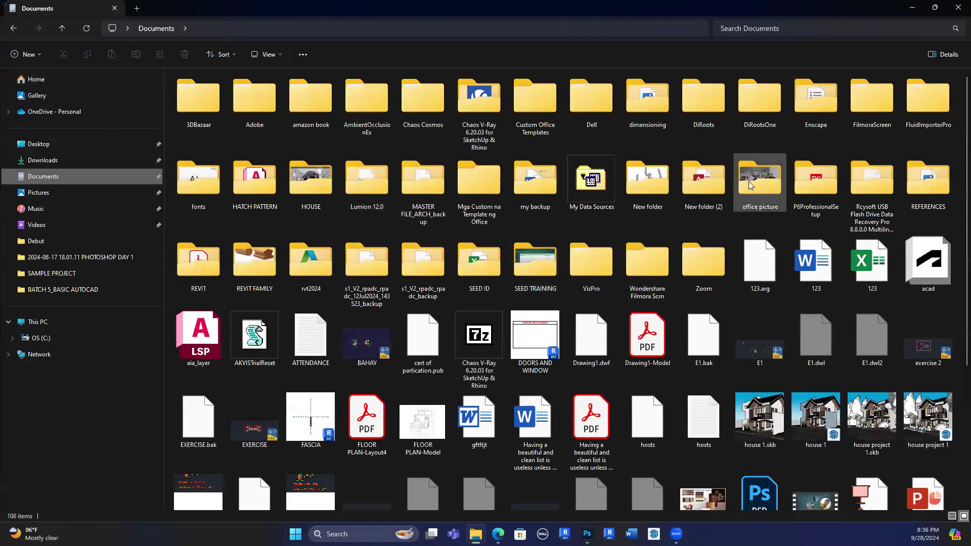
mouse_move(752, 184)
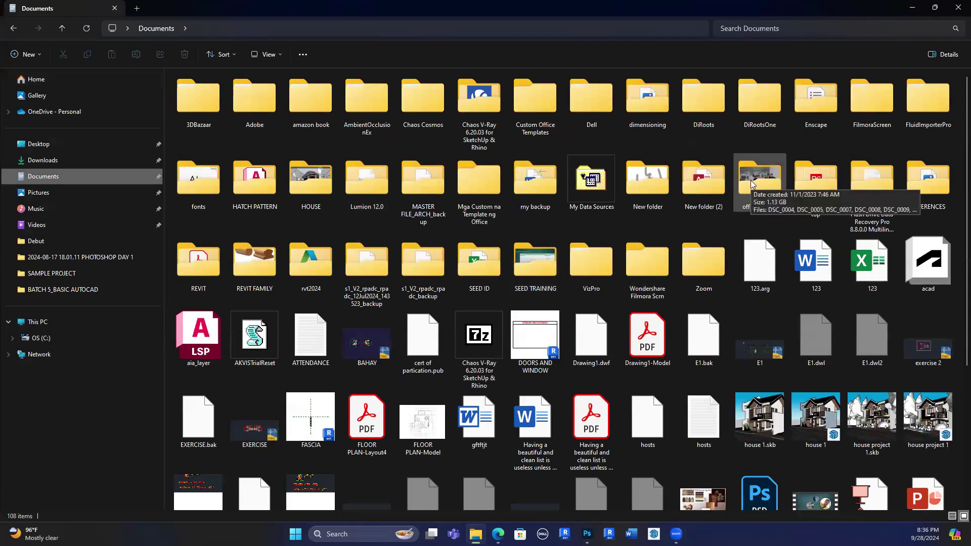
double_click(751, 180)
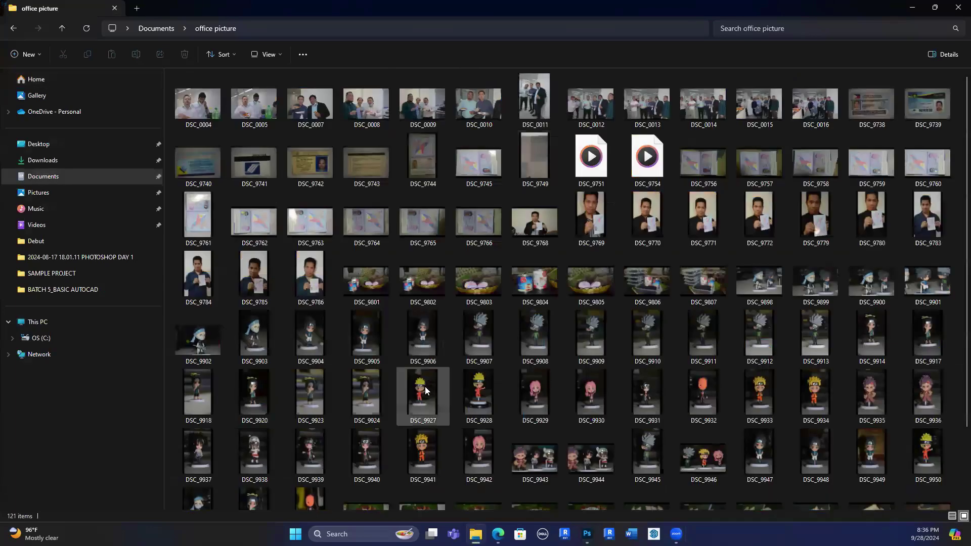
click(924, 386)
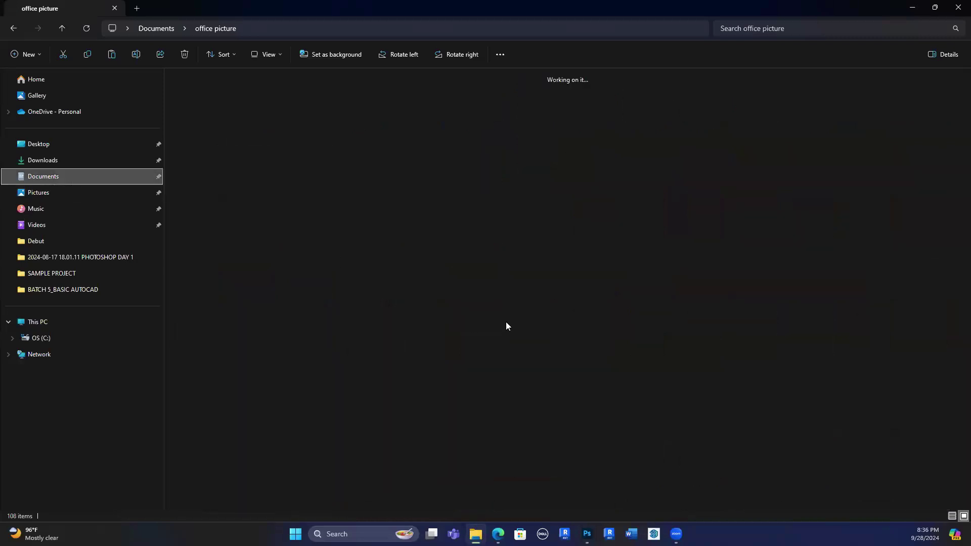
Create a folder in Pictures with the default name New folder and open it.
click(78, 174)
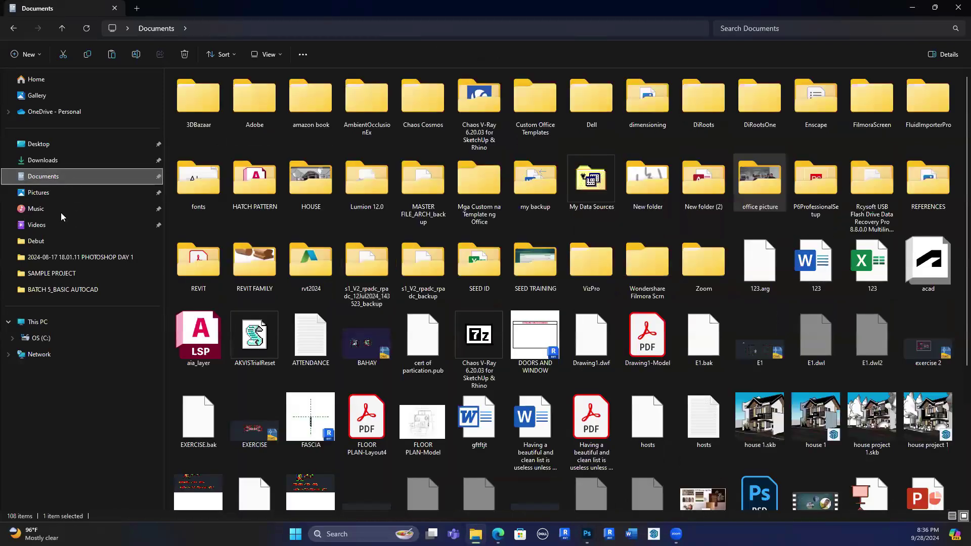
click(50, 196)
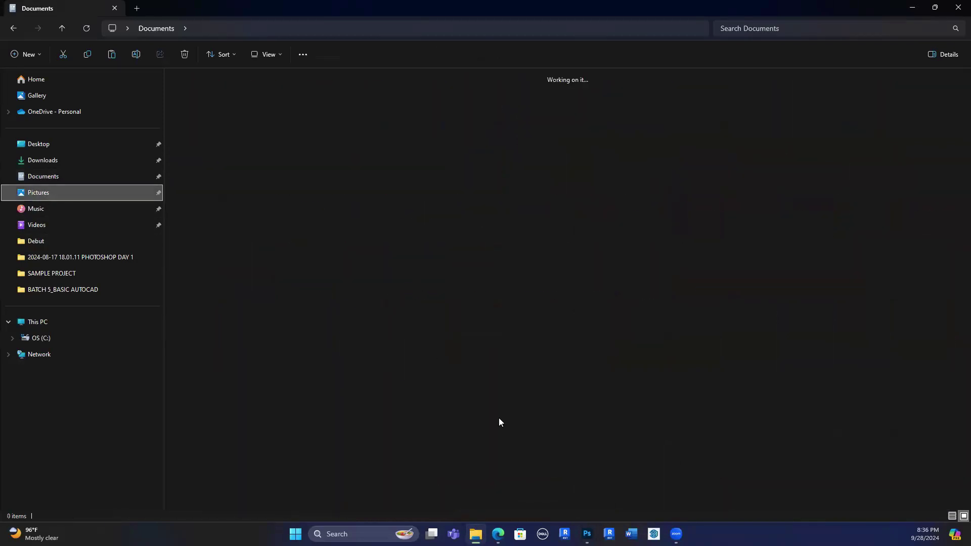
right_click(556, 448)
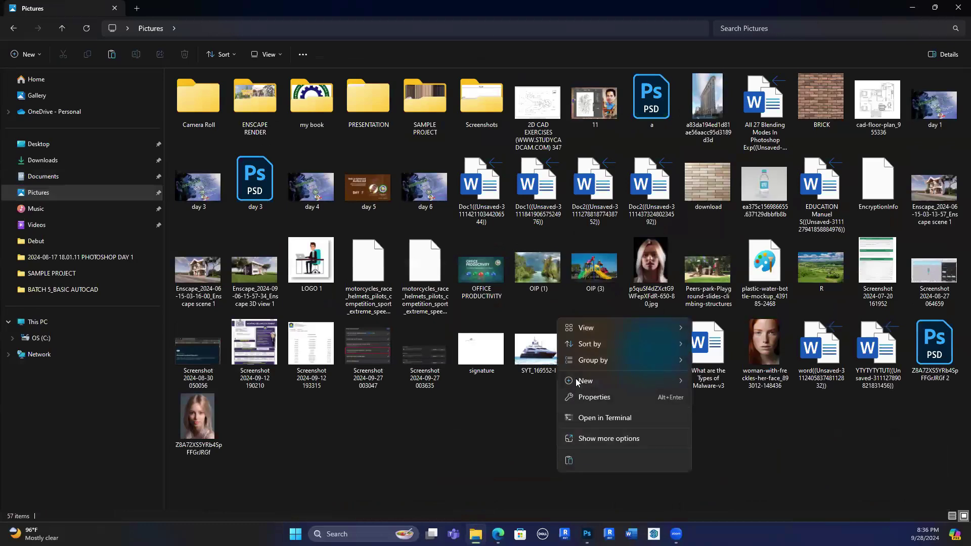
mouse_move(575, 379)
click(741, 185)
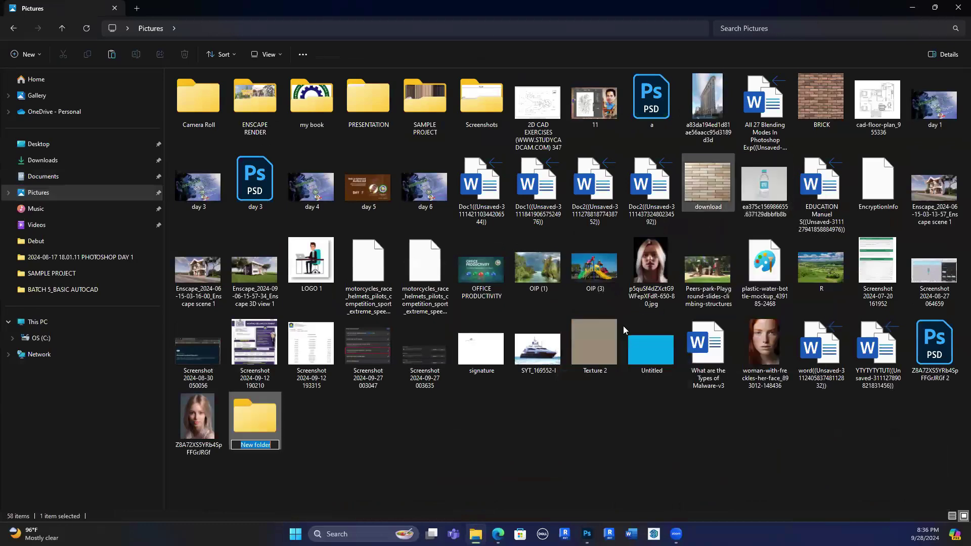
click(304, 445)
double_click(272, 428)
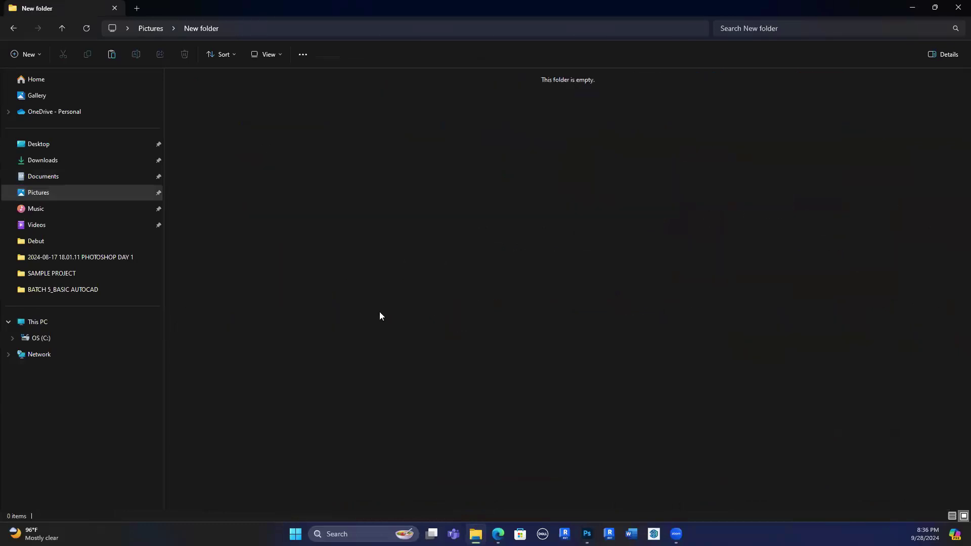
Paste the copied figurine photos into New folder and create New folder (2) in Pictures.
key(ctrl+v)
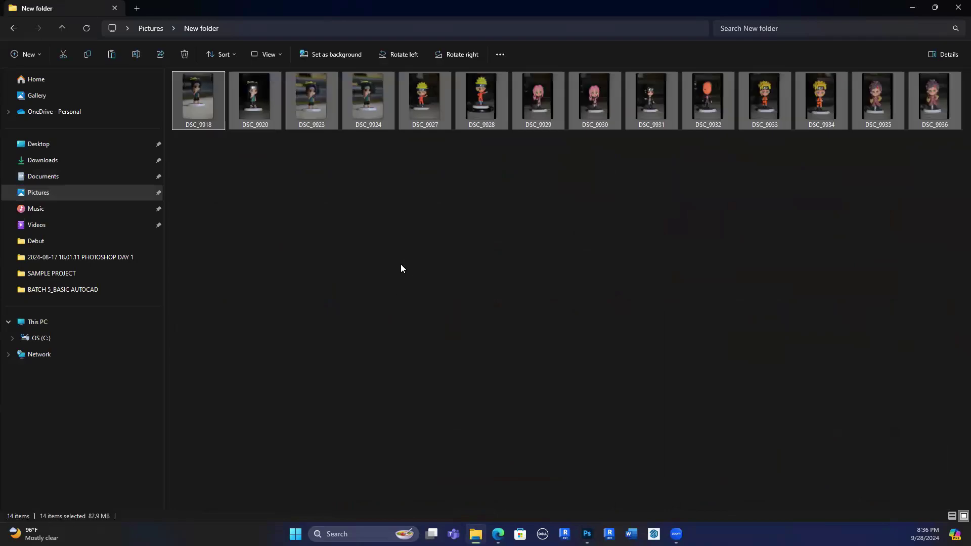
click(158, 29)
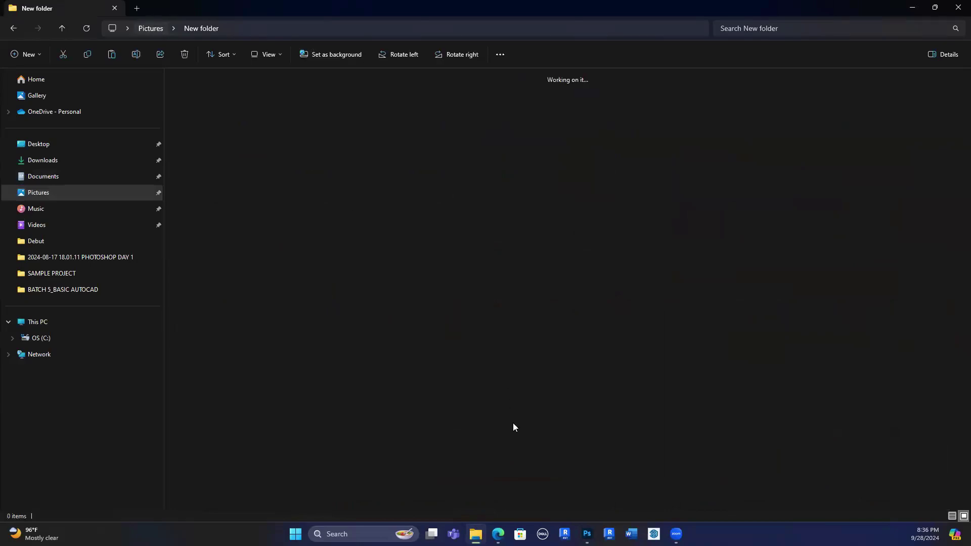
right_click(513, 433)
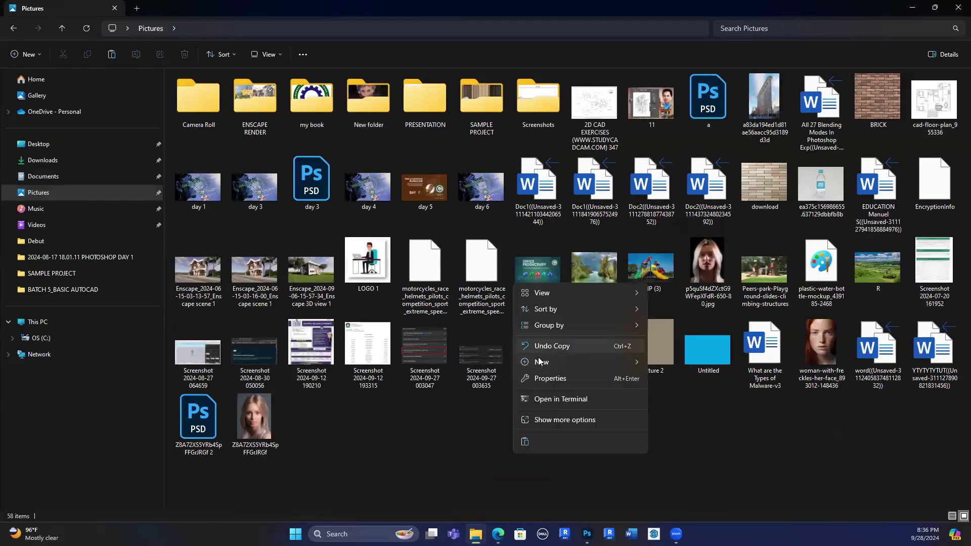
mouse_move(556, 362)
click(691, 168)
Move all the loose files in Pictures into New folder (2).
click(590, 114)
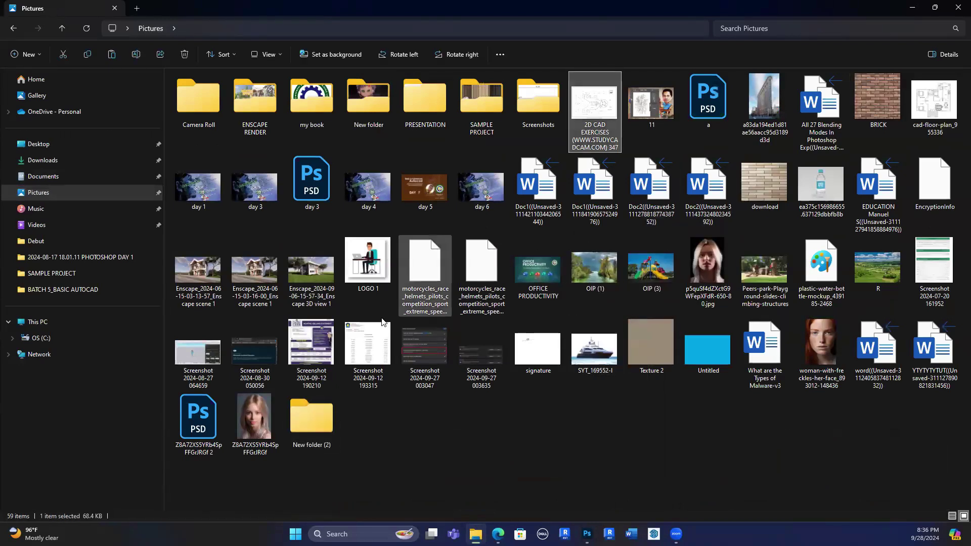
shift+click(280, 400)
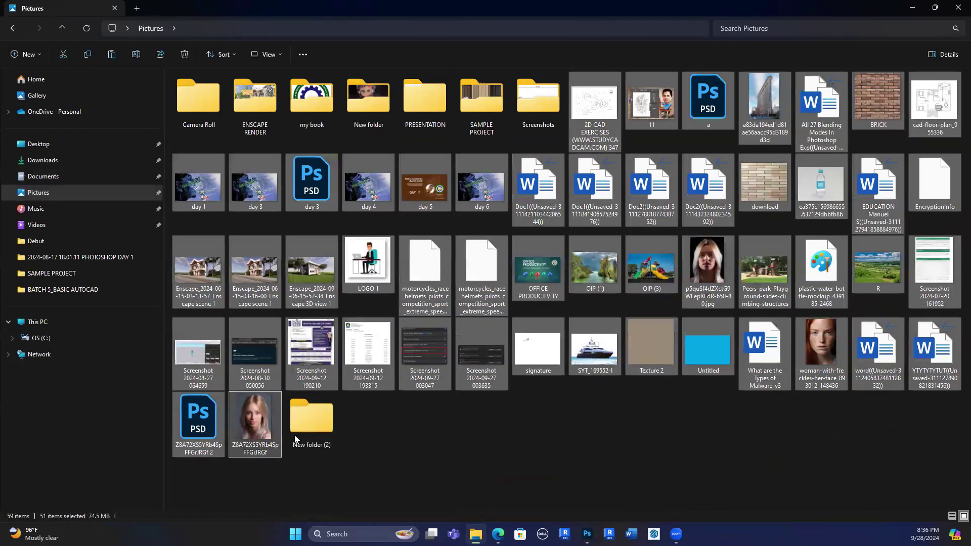
drag(271, 420, 318, 420)
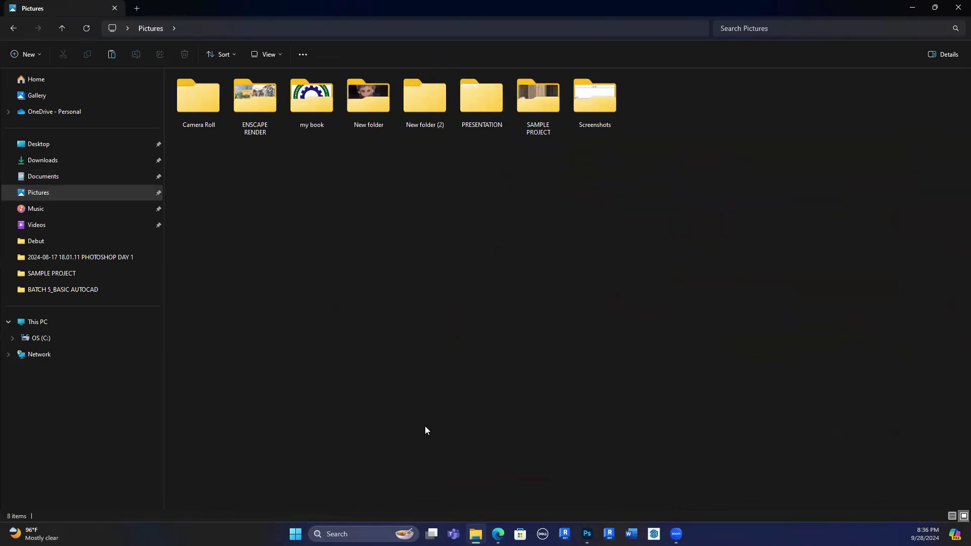
Open New folder in Pictures and show its photos as extra large icons.
double_click(372, 108)
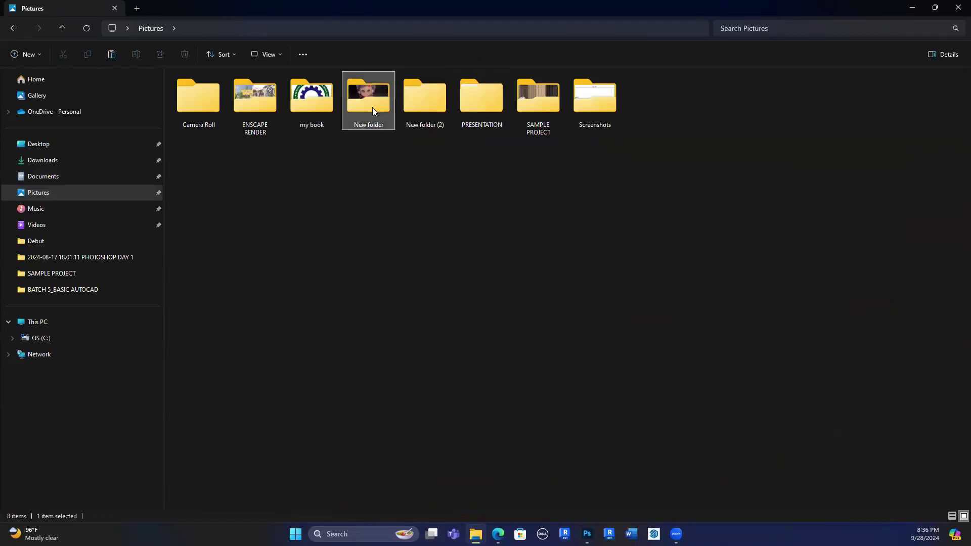
right_click(413, 209)
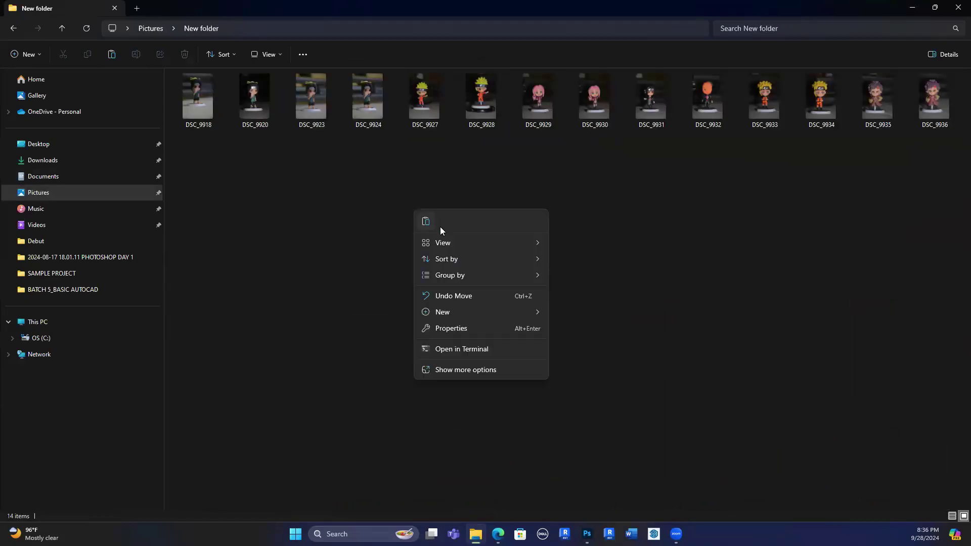
click(739, 243)
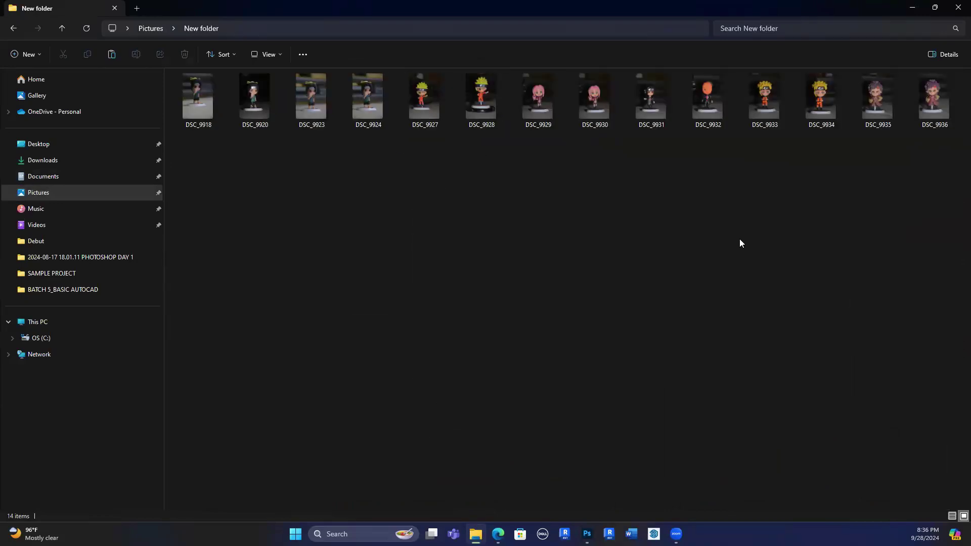
right_click(317, 198)
mouse_move(347, 228)
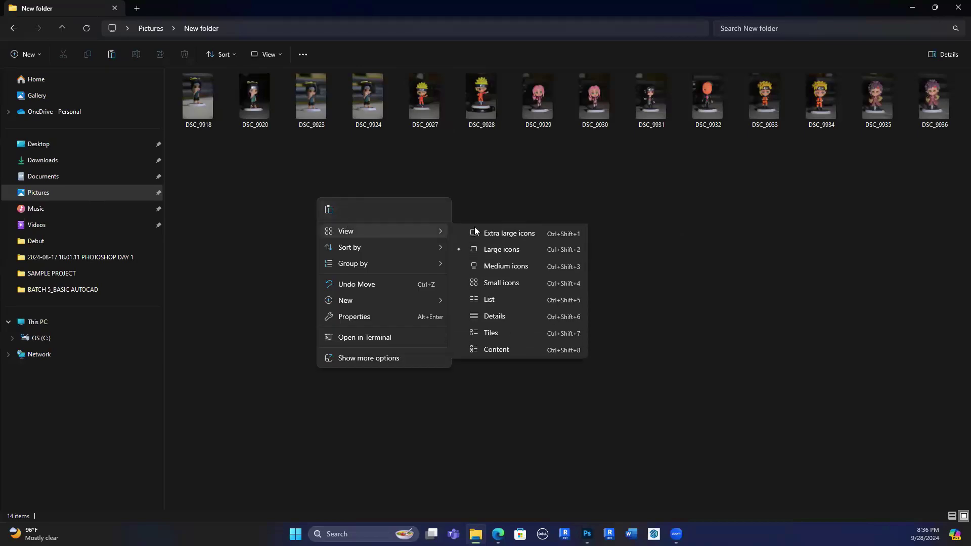
click(486, 237)
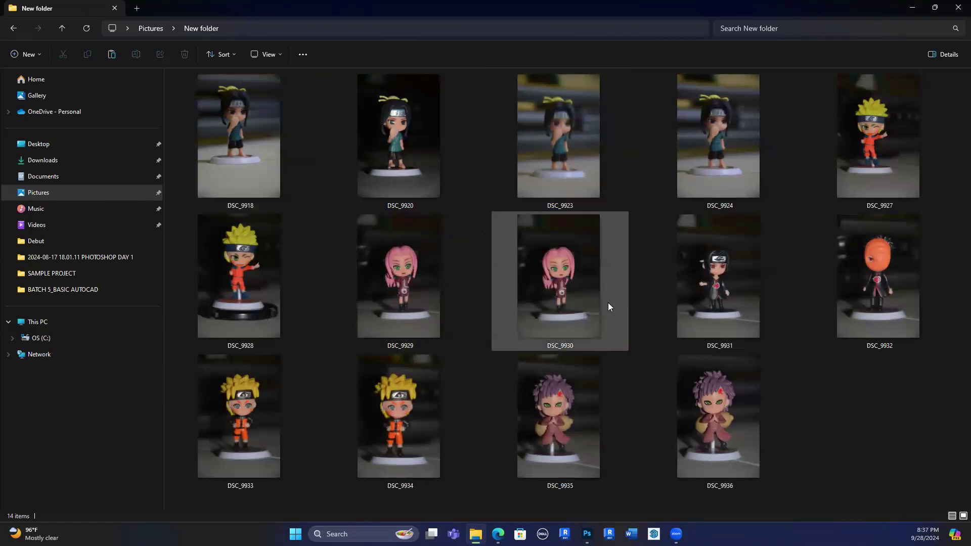
mouse_move(609, 306)
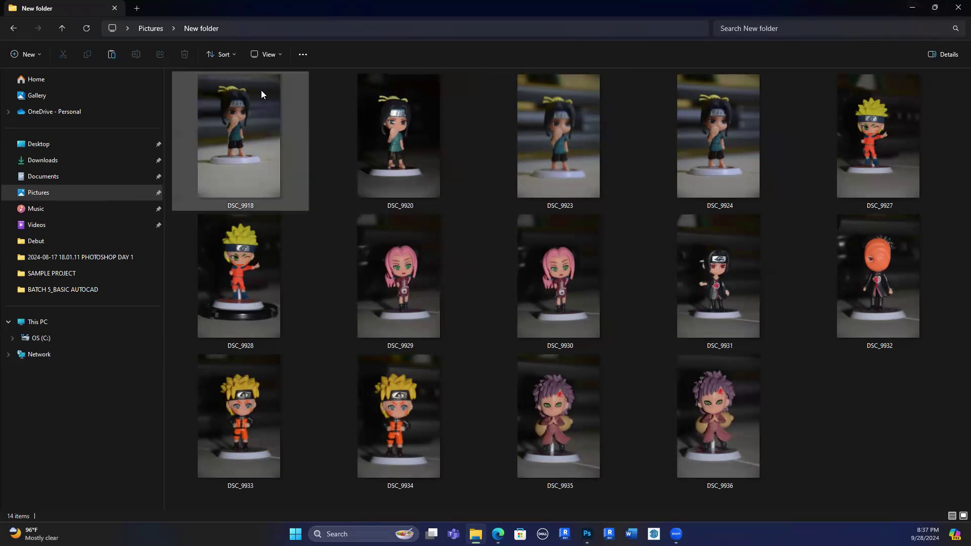
Open DSC_9918 from the folder in Photoshop, close R (3).jpeg without saving, and move the Actions panel nearer the Layers panel.
click(247, 151)
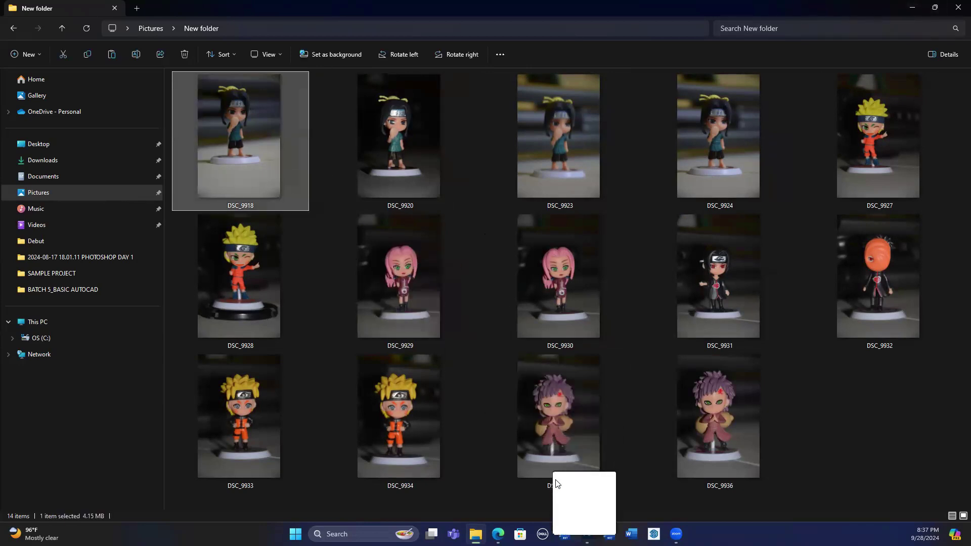
drag(571, 523, 289, 37)
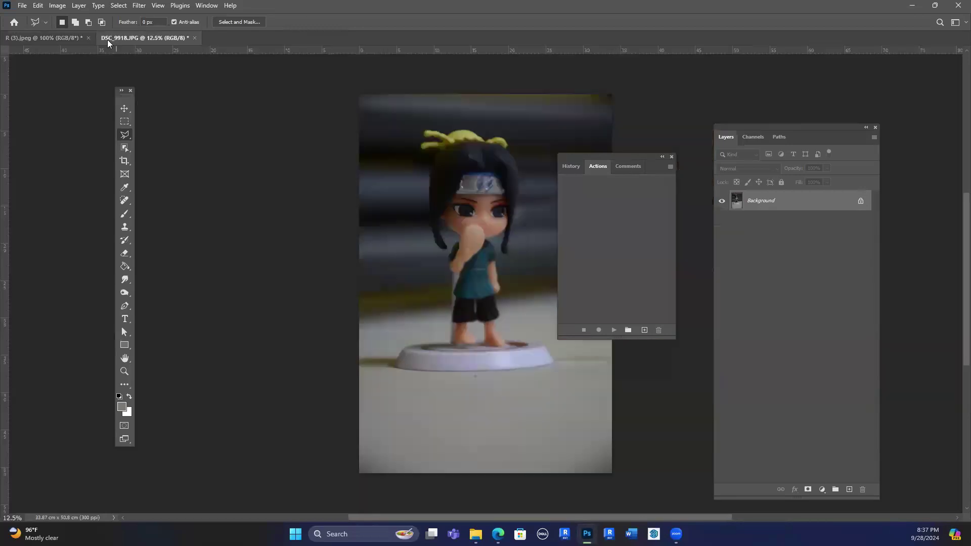
click(89, 37)
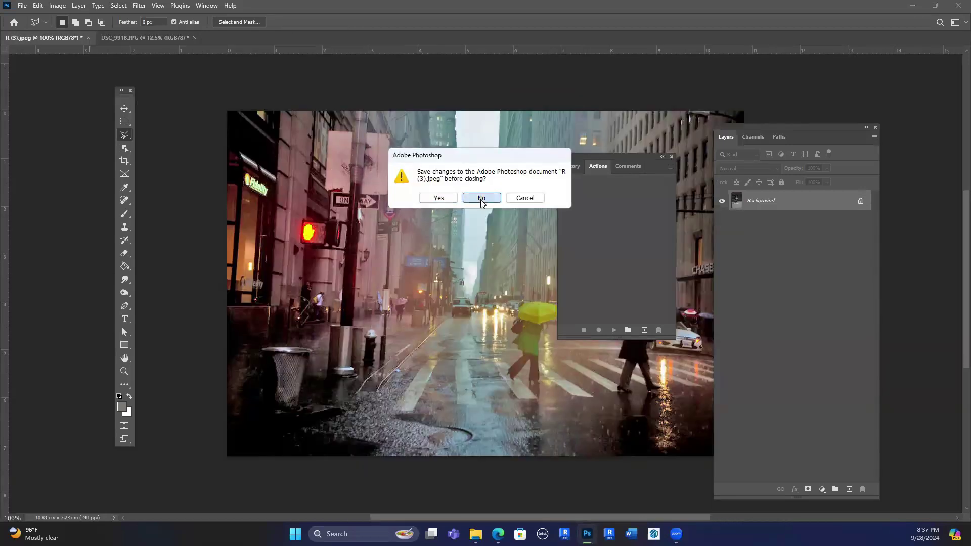
click(482, 198)
drag(637, 156, 660, 139)
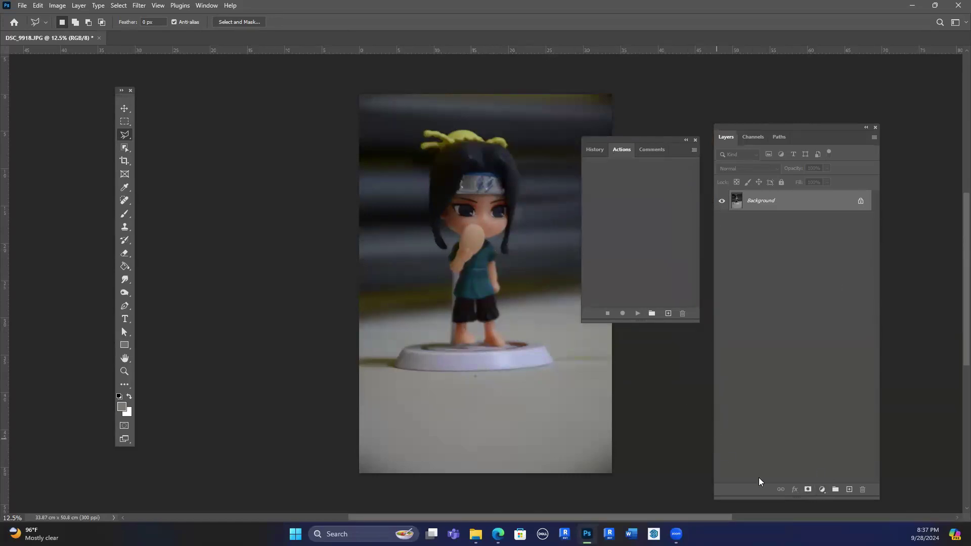
Add a Brightness/Contrast adjustment layer to DSC_9918 with brightness 76 and contrast -27.
click(822, 490)
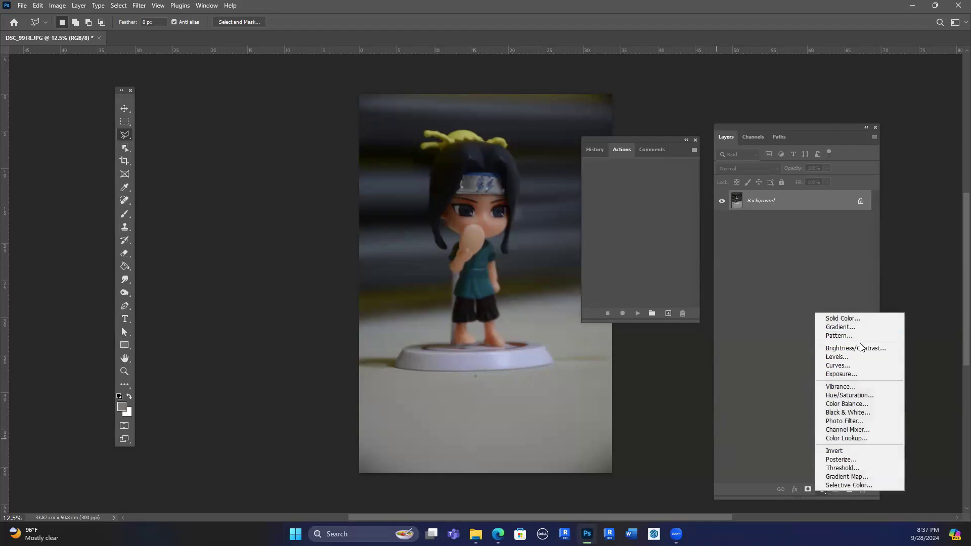
click(859, 349)
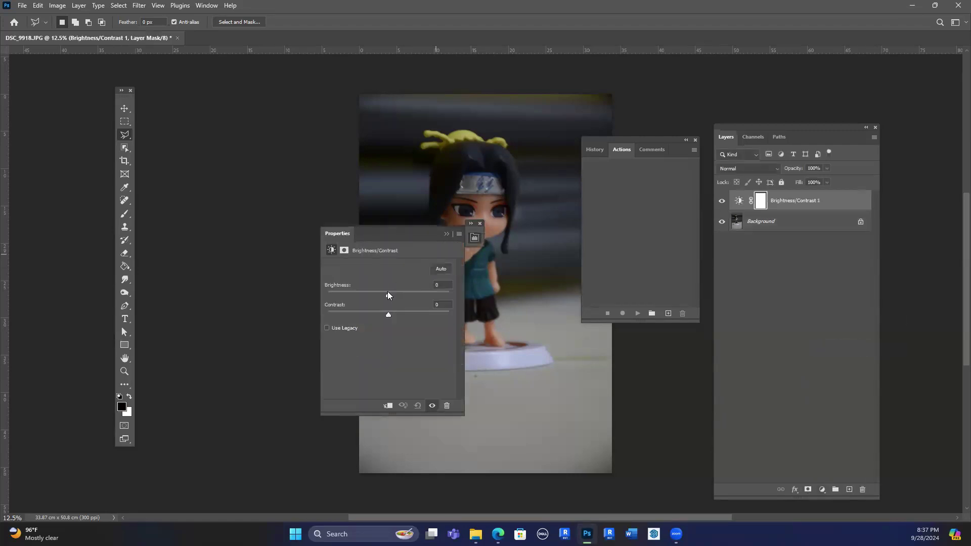
drag(388, 296, 397, 298)
drag(403, 295, 404, 295)
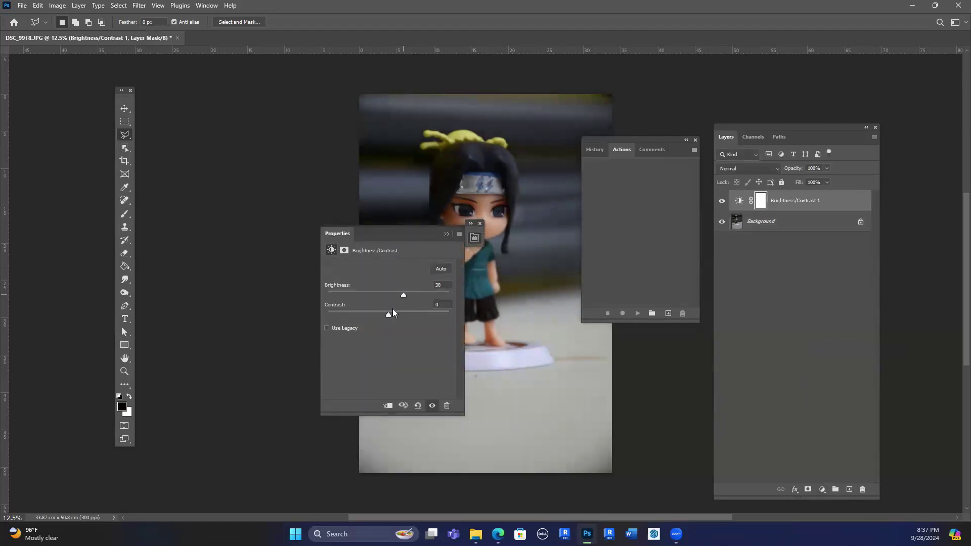
click(356, 314)
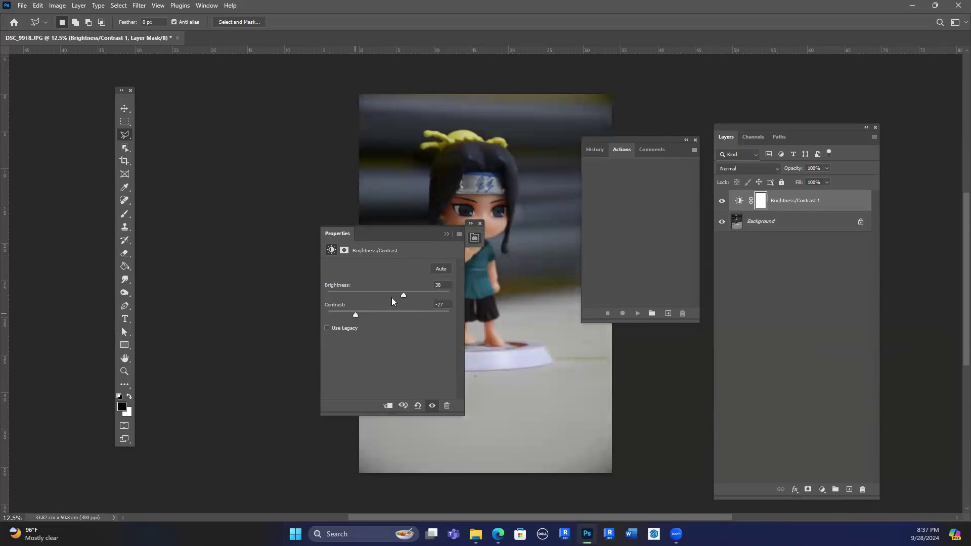
drag(404, 295, 419, 295)
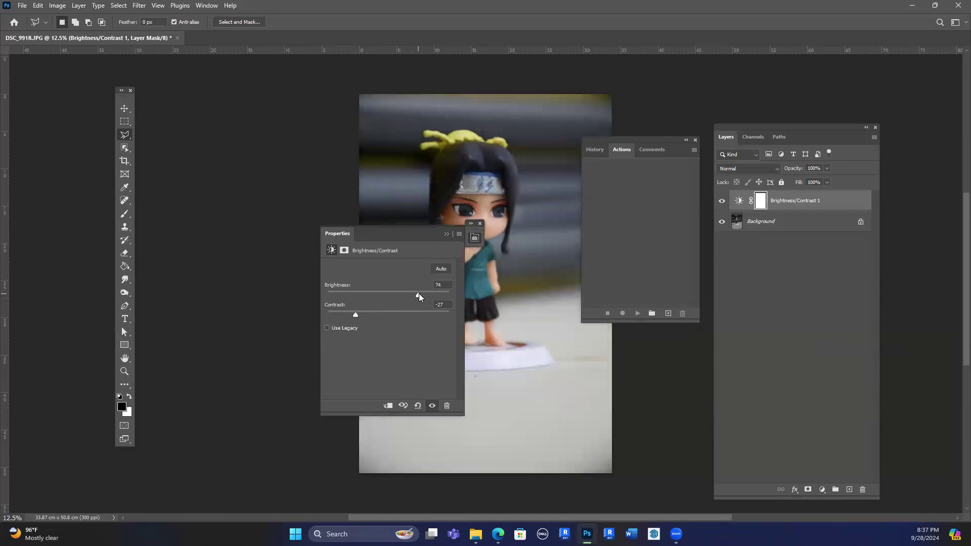
click(446, 234)
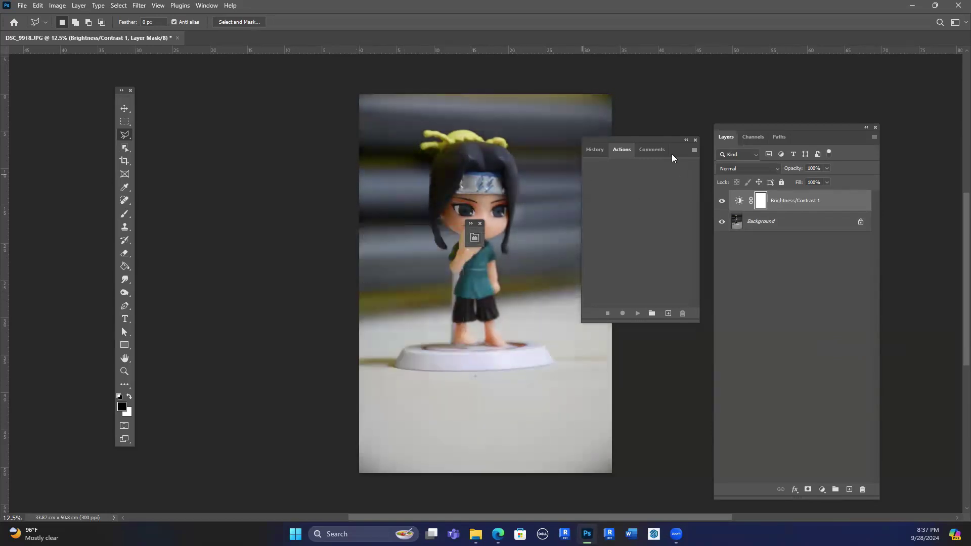
Review the Brightness/Contrast layer's settings and the other figurine photos in File Explorer.
drag(659, 140, 595, 149)
double_click(739, 201)
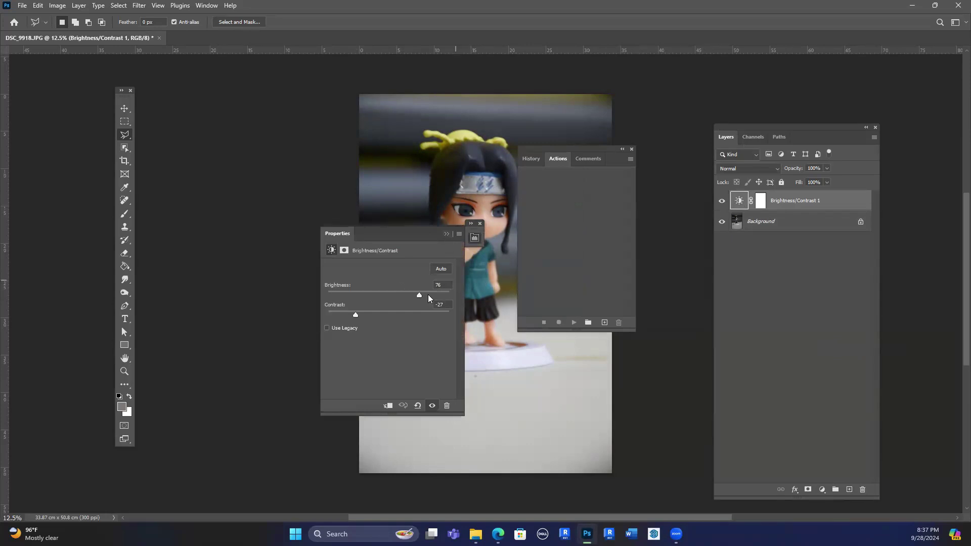
click(445, 234)
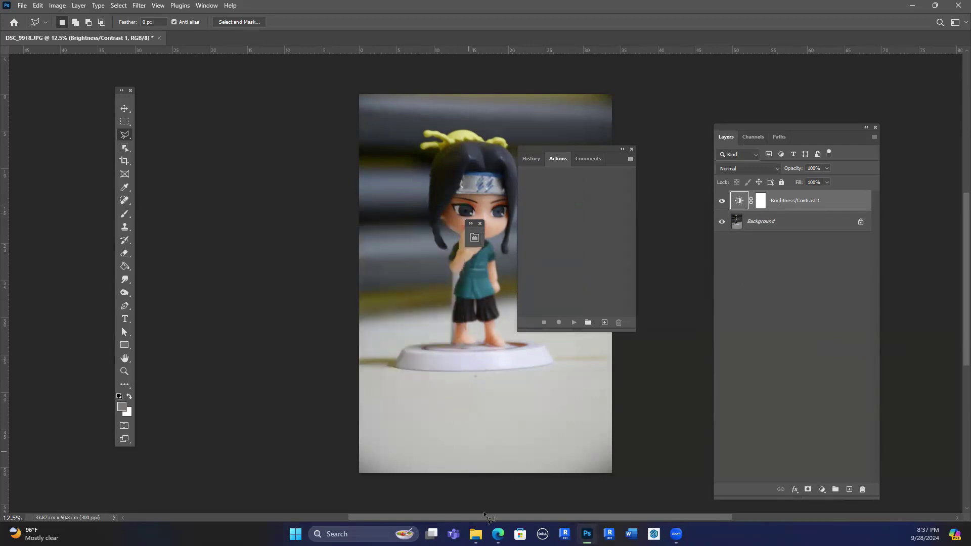
click(476, 534)
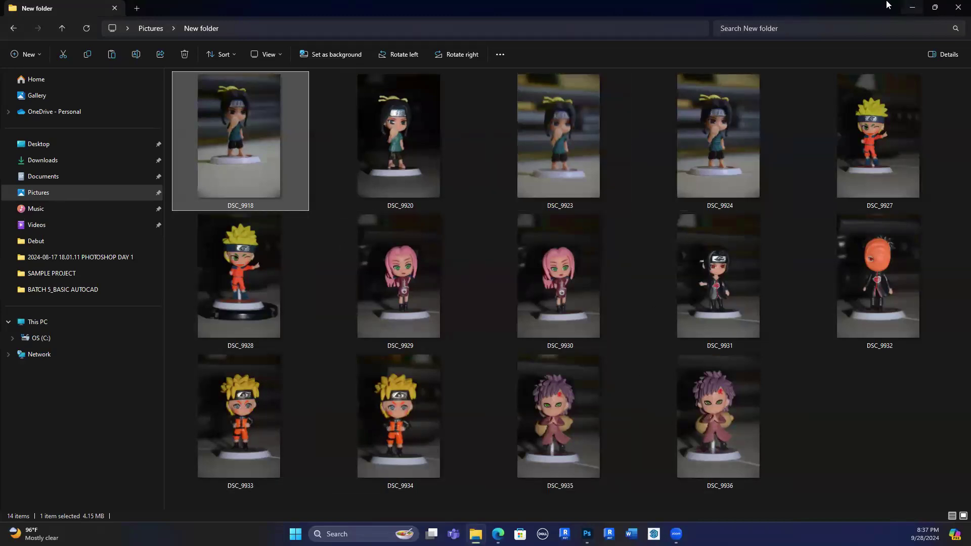
click(913, 8)
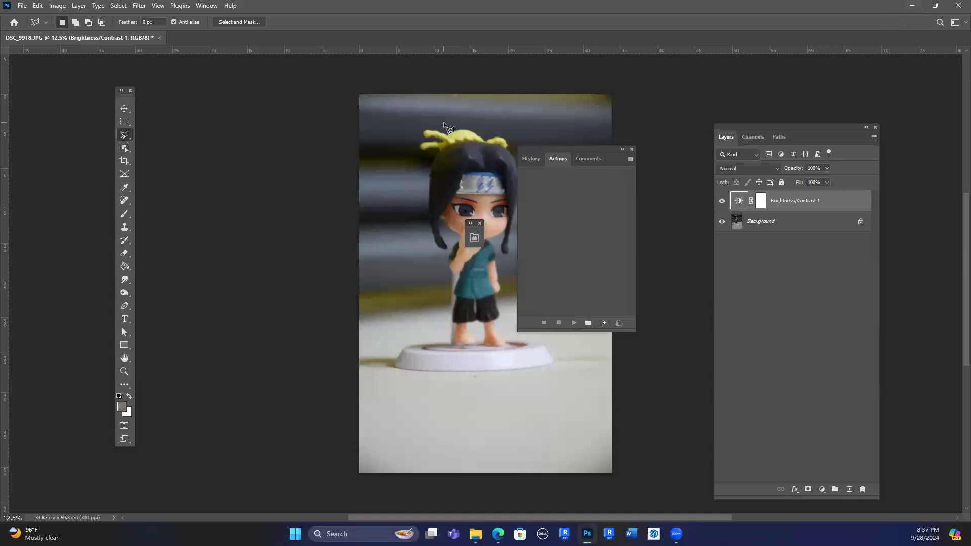
click(480, 224)
drag(598, 147, 622, 158)
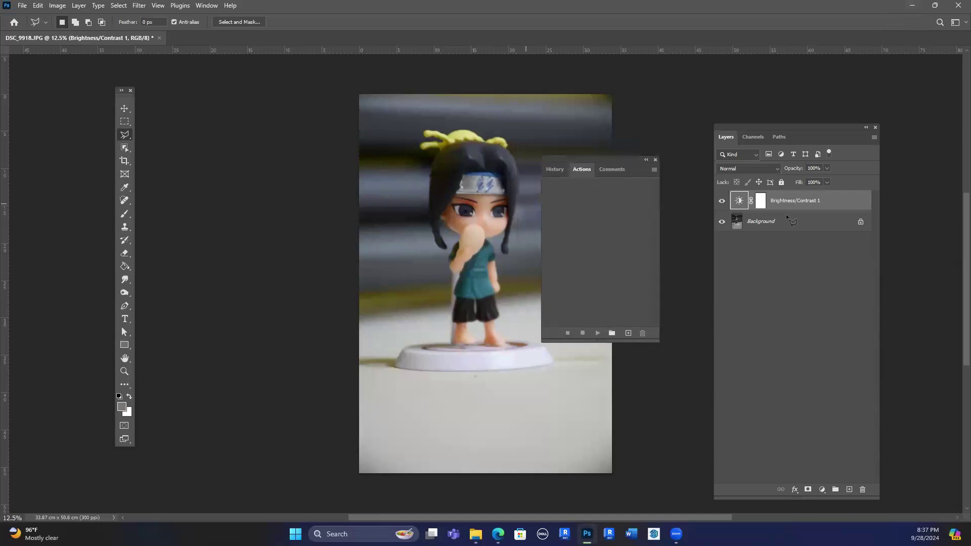
double_click(739, 201)
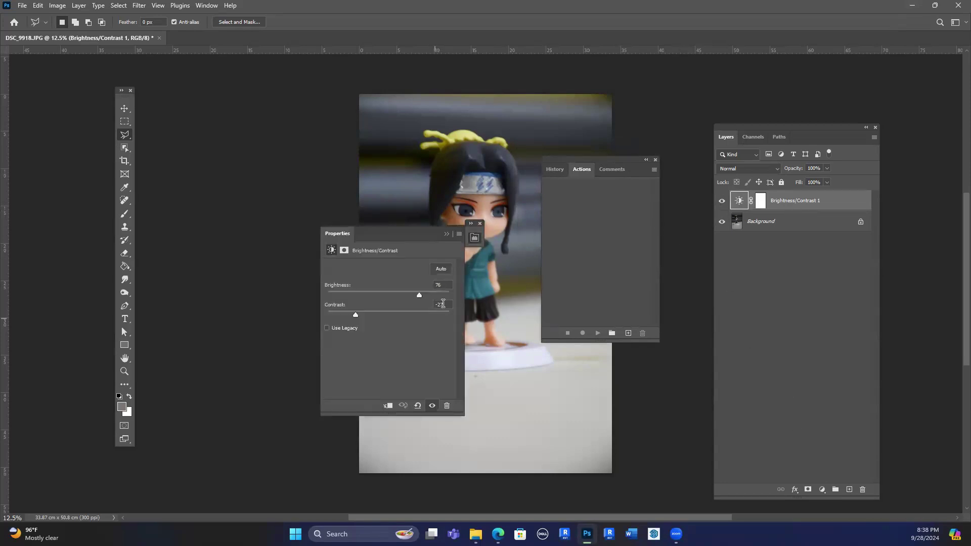
click(447, 234)
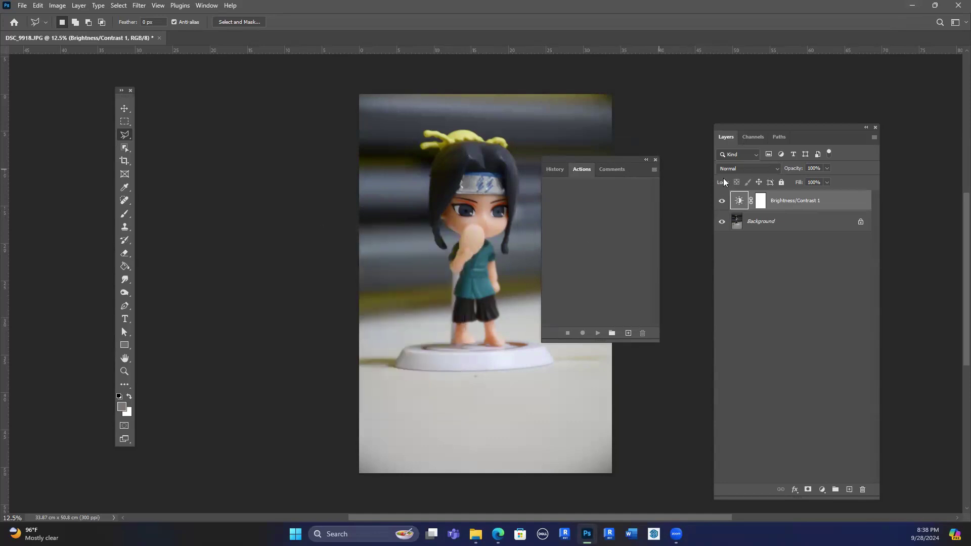
Delete the Brightness/Contrast adjustment layer, and close and reopen the Actions panel.
click(863, 490)
click(438, 198)
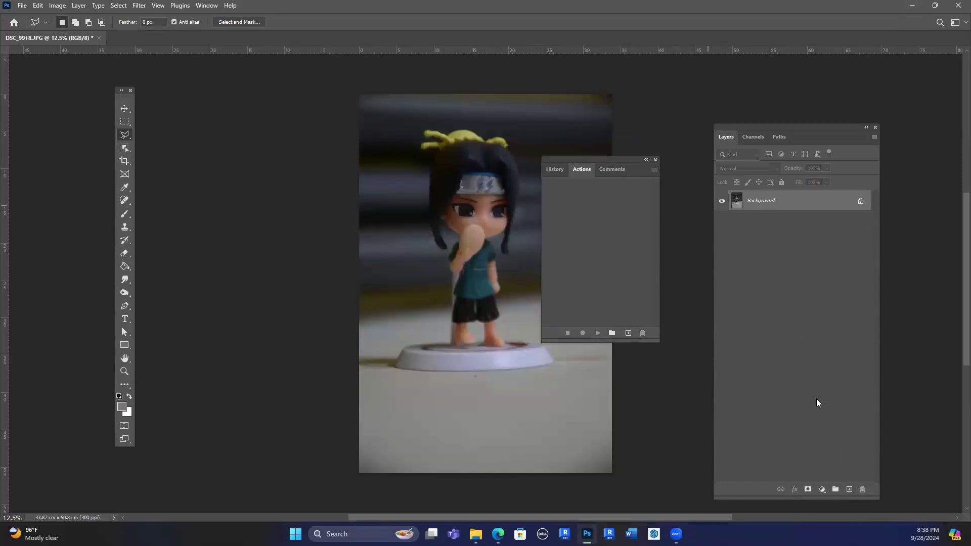
drag(625, 160, 662, 166)
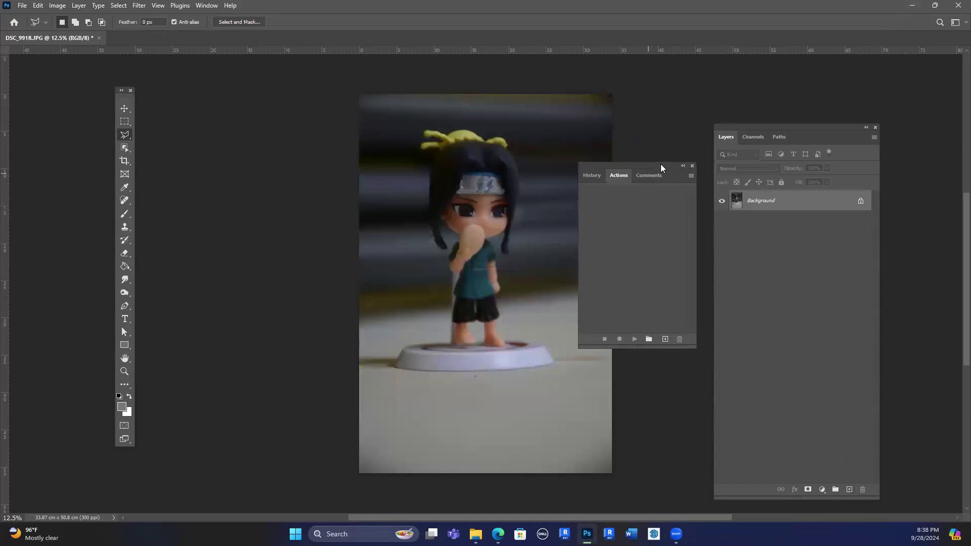
click(693, 166)
click(206, 7)
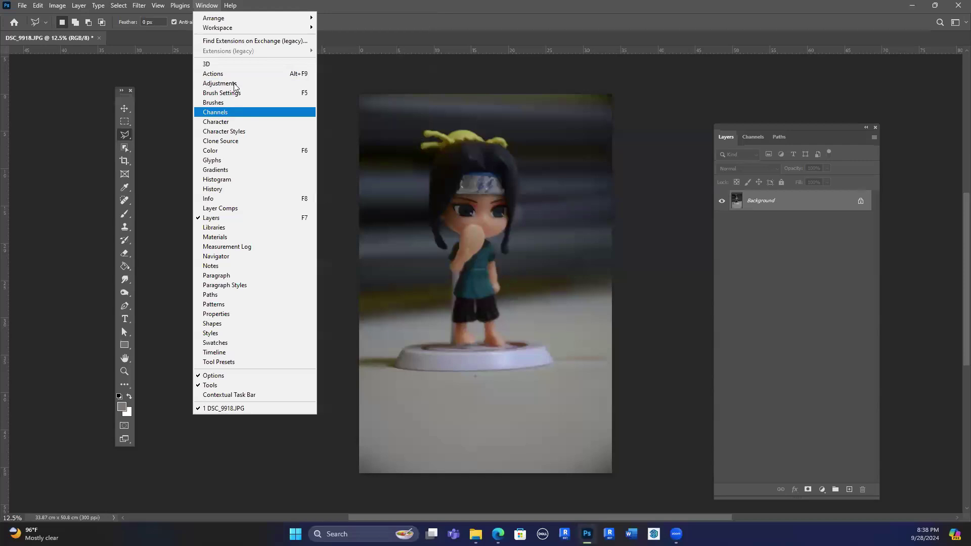
click(231, 73)
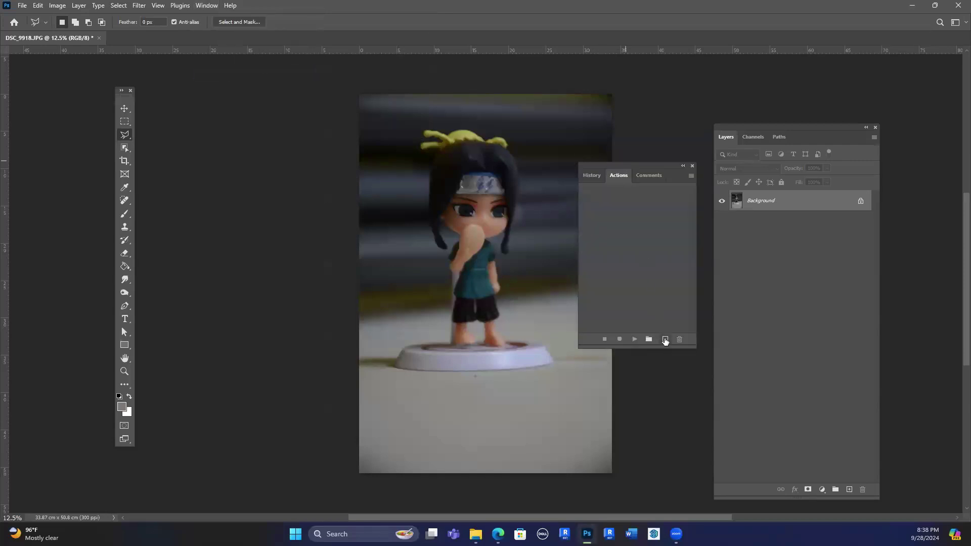
Create a new action named "brightness adjustment" with the color Red and no function key, and start recording it.
click(665, 339)
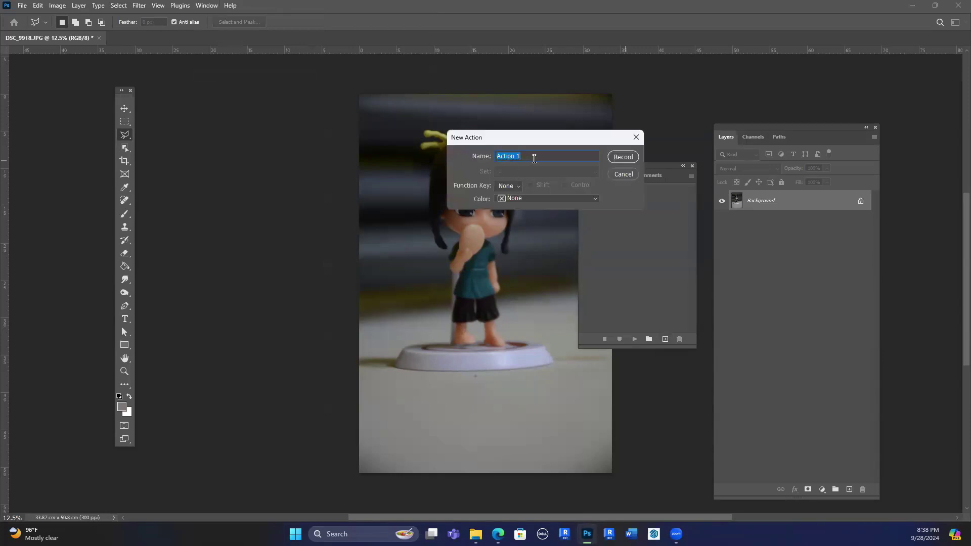
text(brightness adjustment)
drag(547, 136, 491, 202)
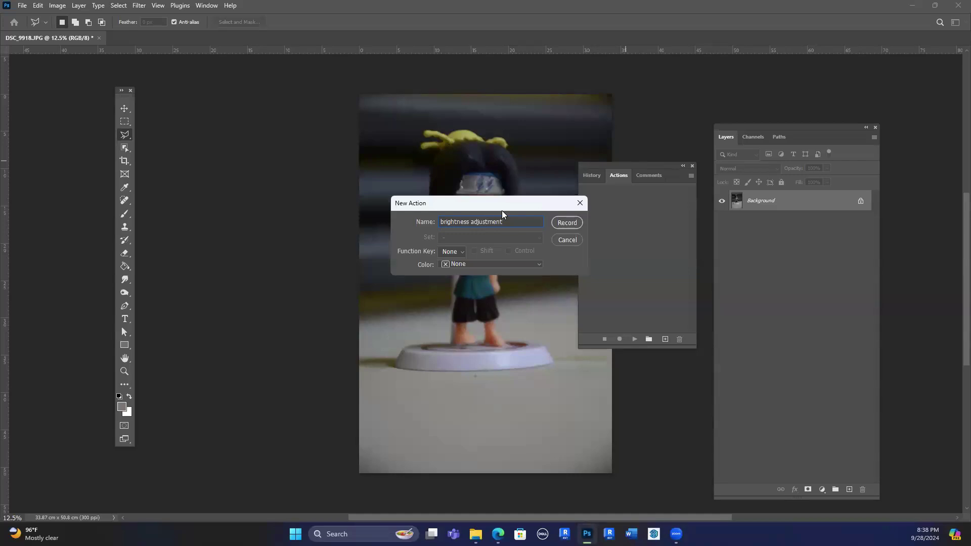
click(463, 252)
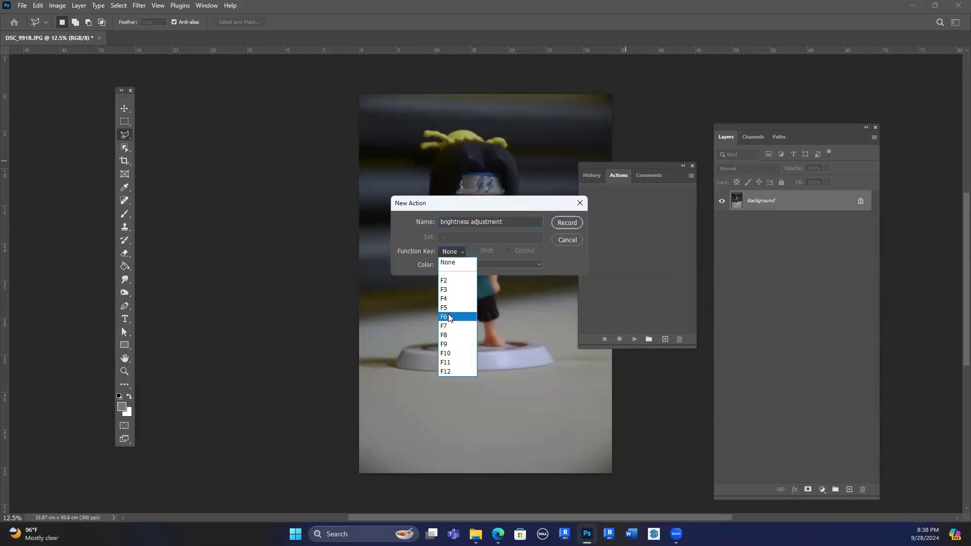
click(408, 249)
click(476, 262)
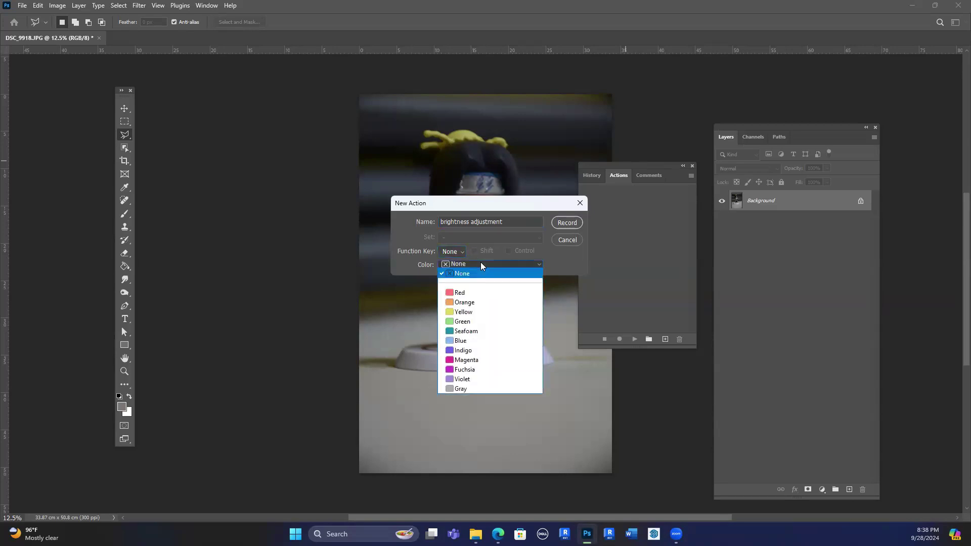
click(458, 291)
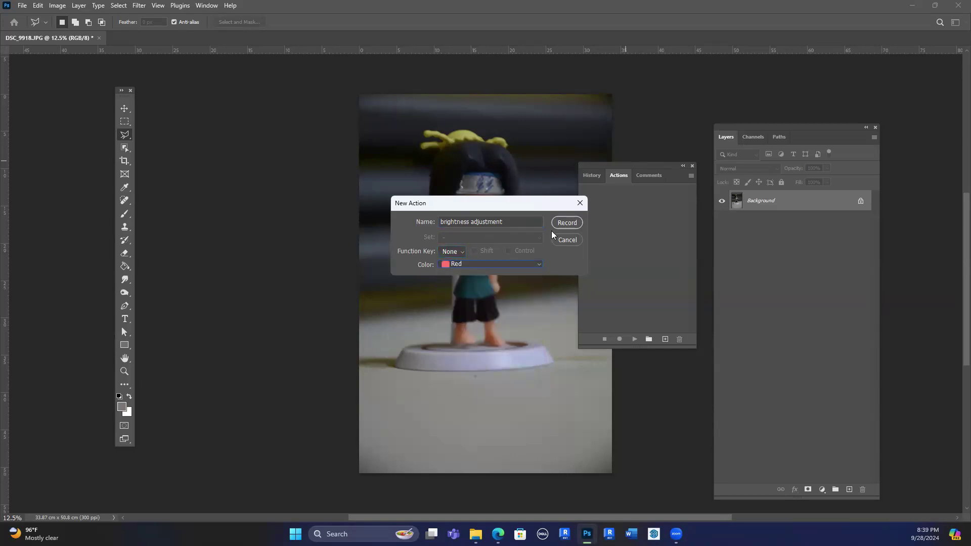
click(472, 261)
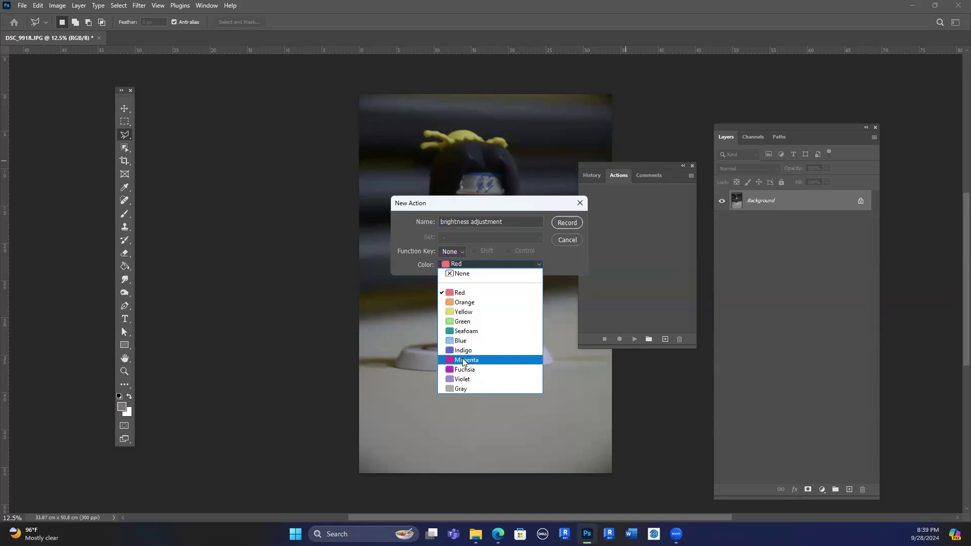
click(407, 232)
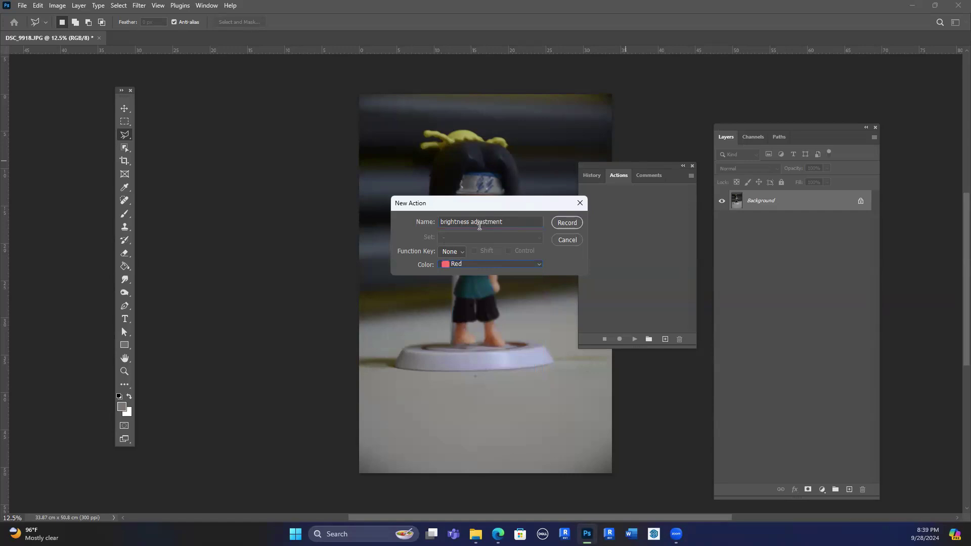
click(567, 223)
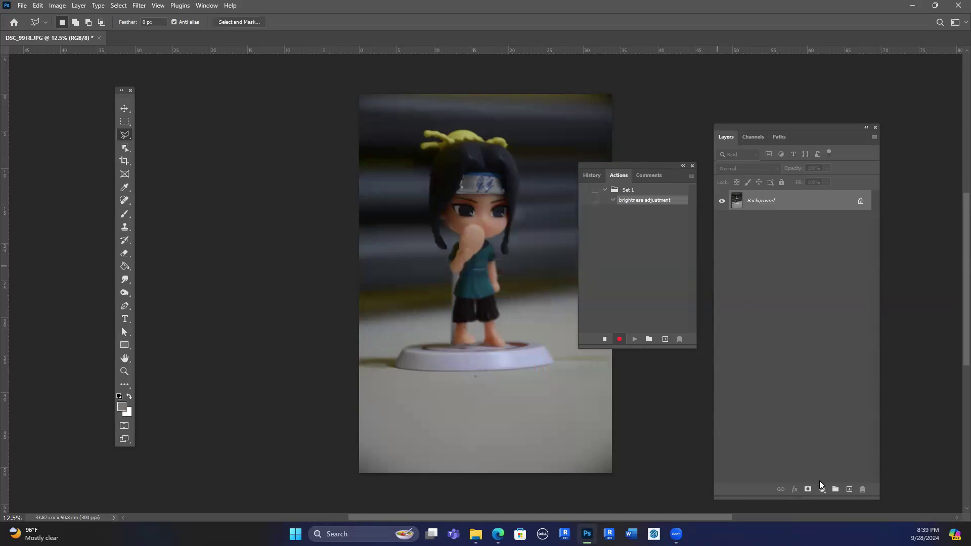
Apply a Brightness/Contrast image adjustment to the Background layer with brightness 76 and contrast -22.
click(57, 5)
mouse_move(78, 5)
click(823, 445)
click(58, 6)
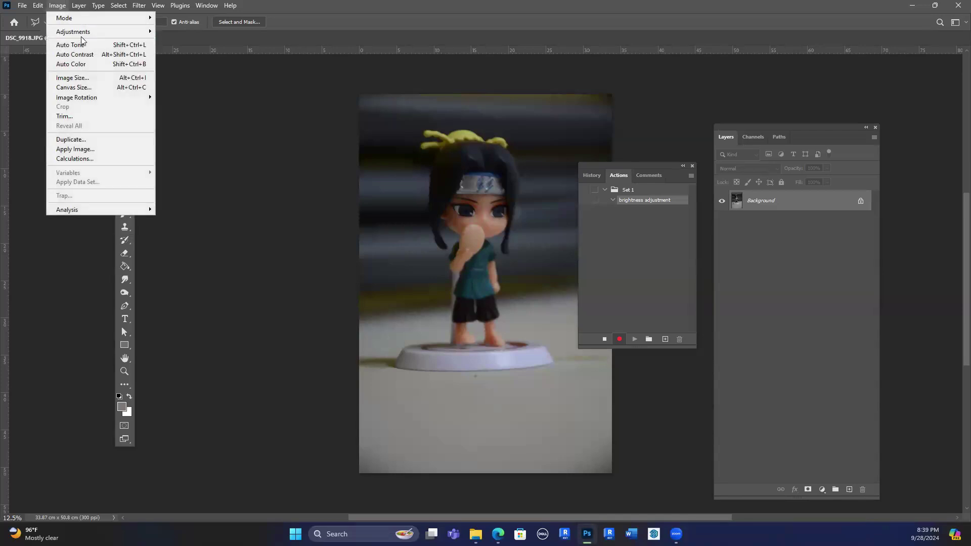
mouse_move(87, 32)
click(175, 30)
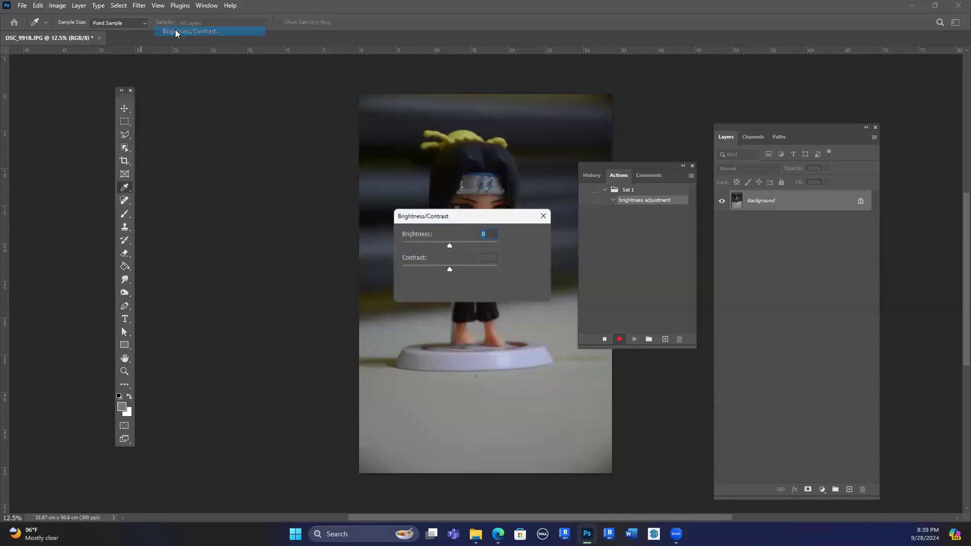
drag(449, 244, 474, 245)
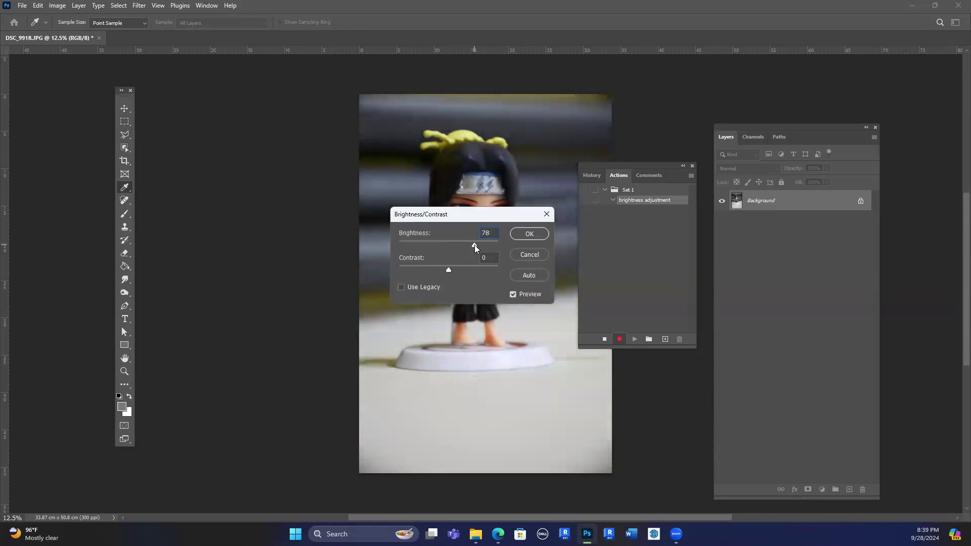
text(76)
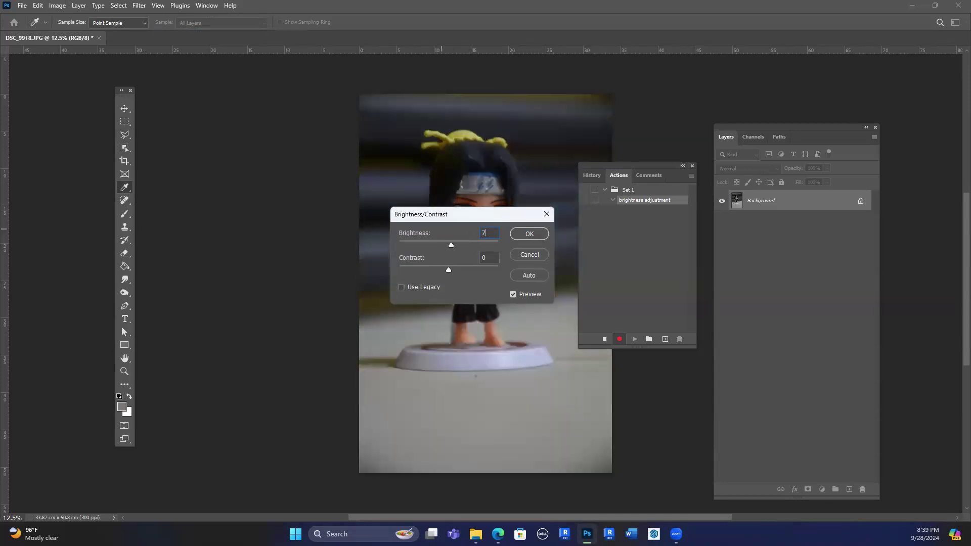
drag(447, 272, 426, 272)
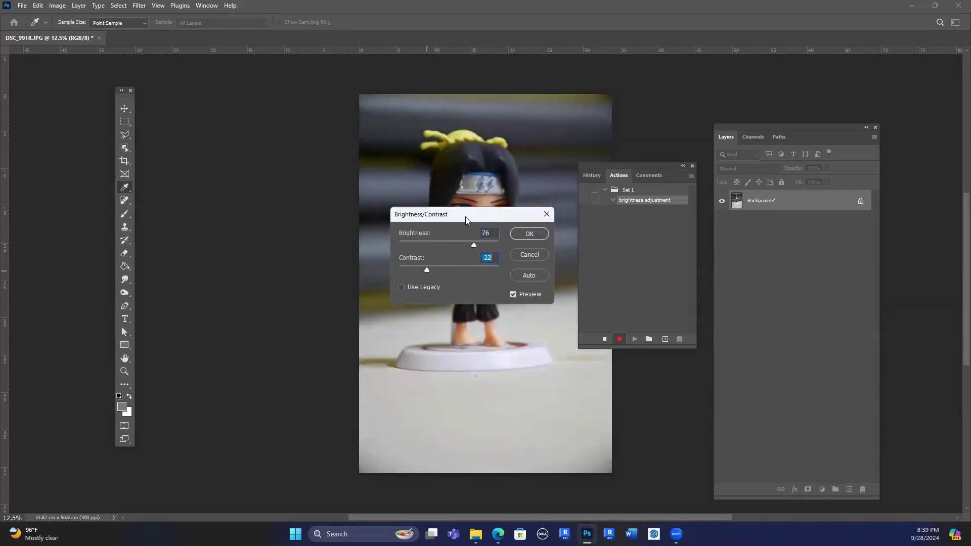
drag(465, 217, 293, 227)
click(356, 245)
key(l)
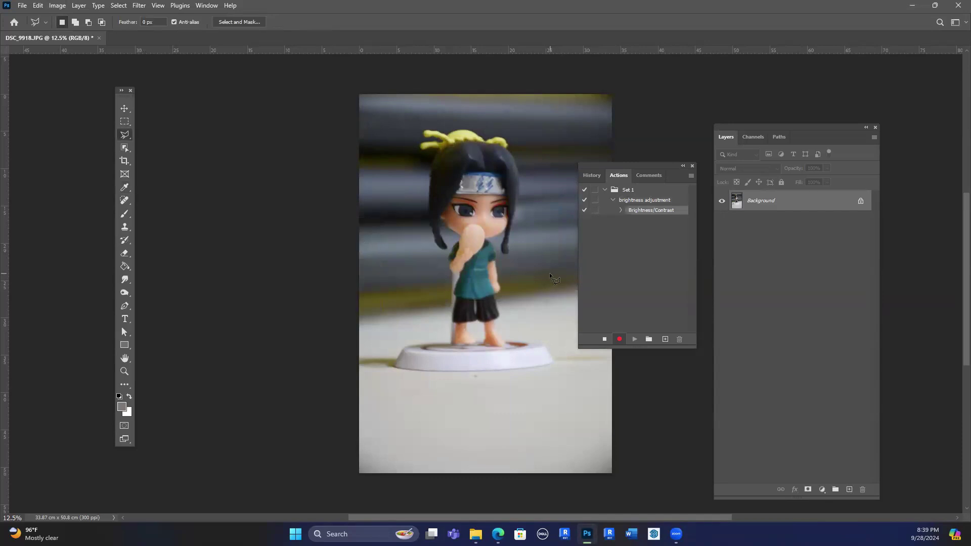
Save DSC_9918 as a JPEG at quality 12 and close it as part of the action, ending the recording there.
key(h)
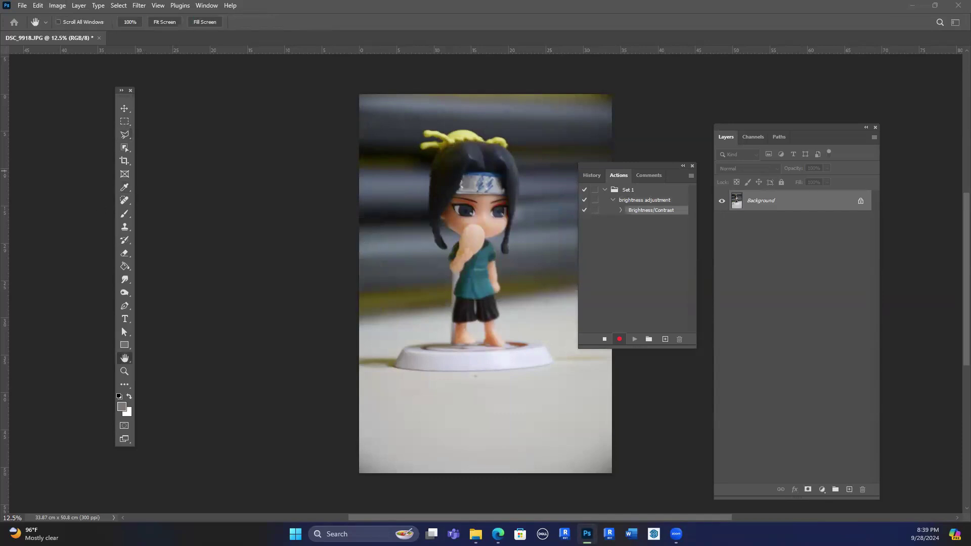
key(ctrl+s)
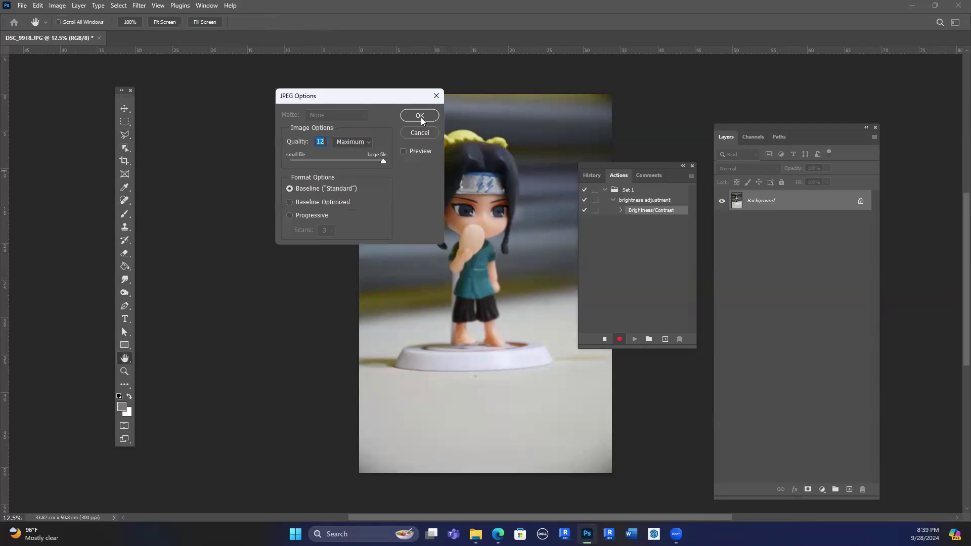
click(422, 117)
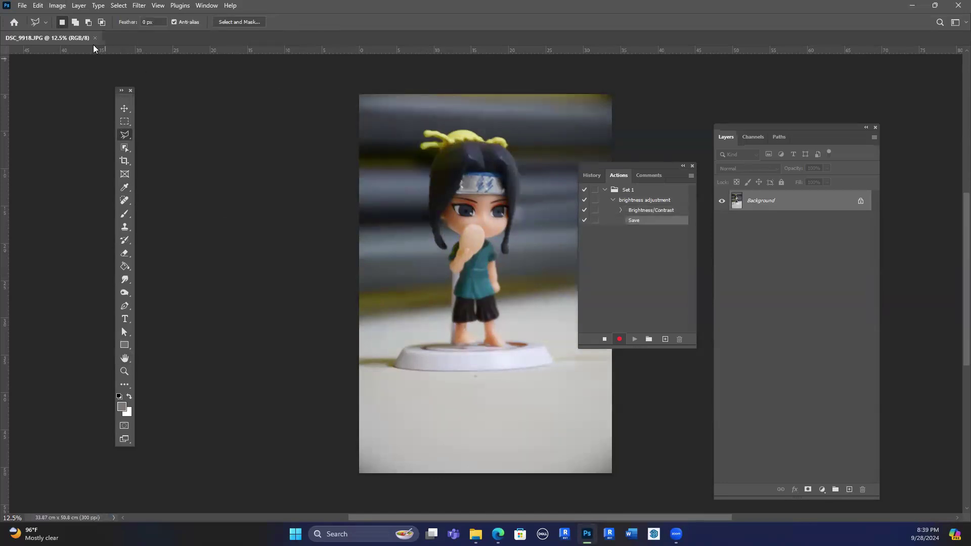
click(95, 39)
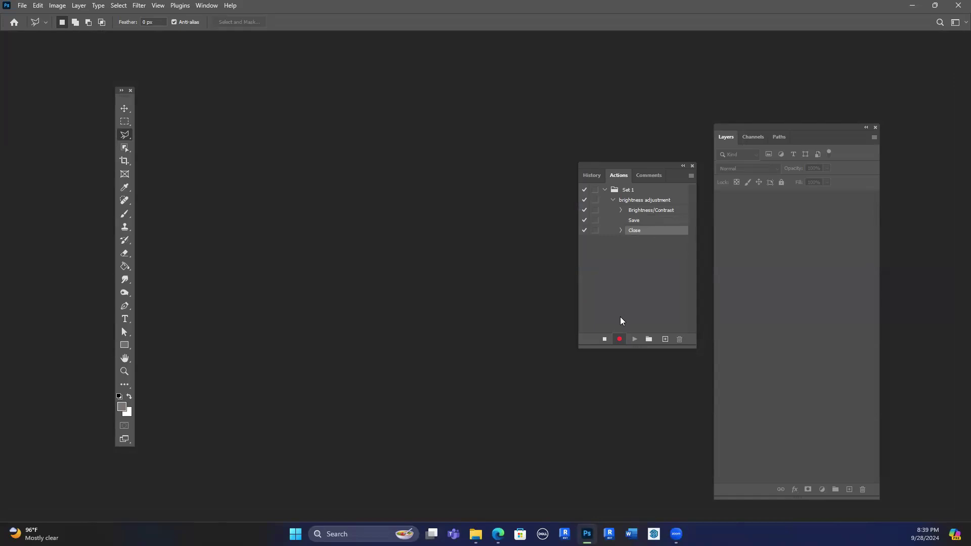
click(605, 340)
Delete the edited DSC_9918 photo from its folder in File Explorer and return to Photoshop.
click(475, 534)
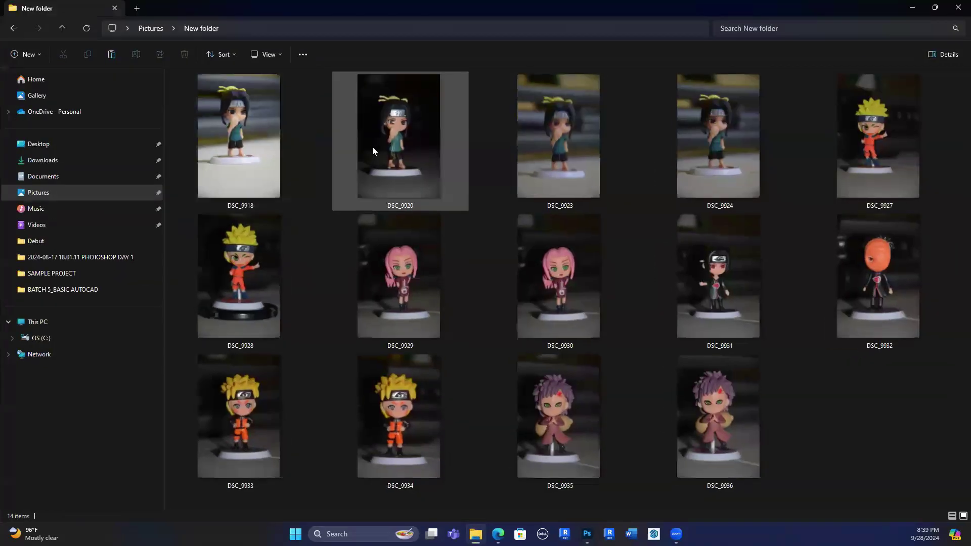
click(281, 145)
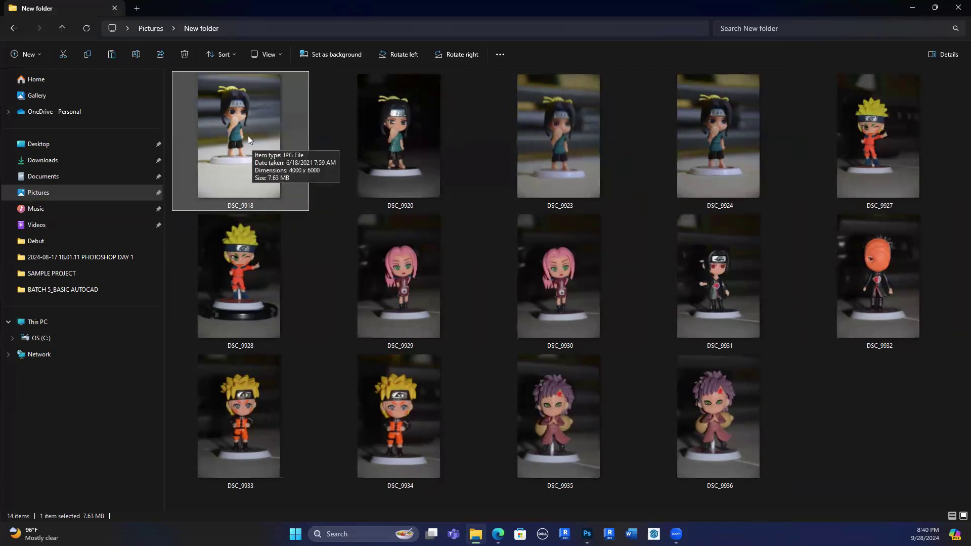
key(Delete)
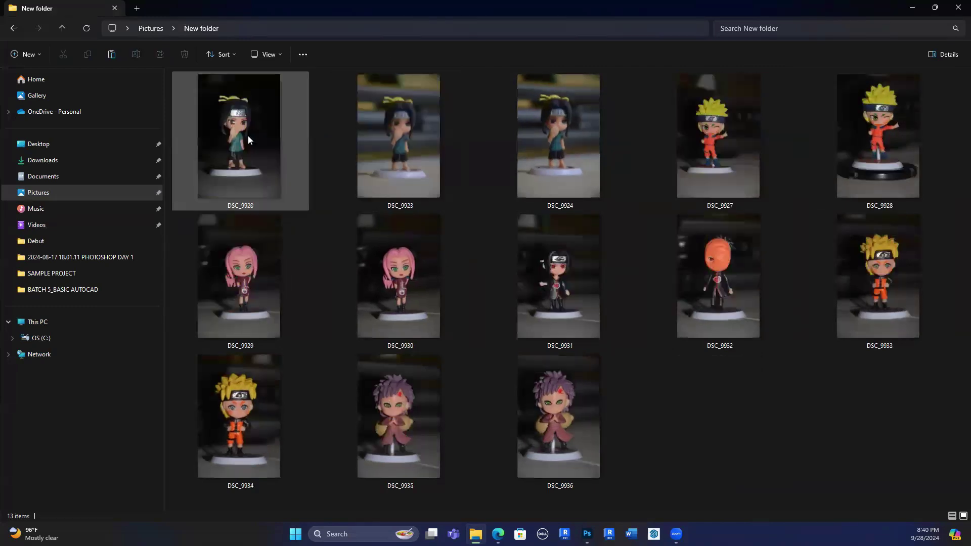
click(913, 7)
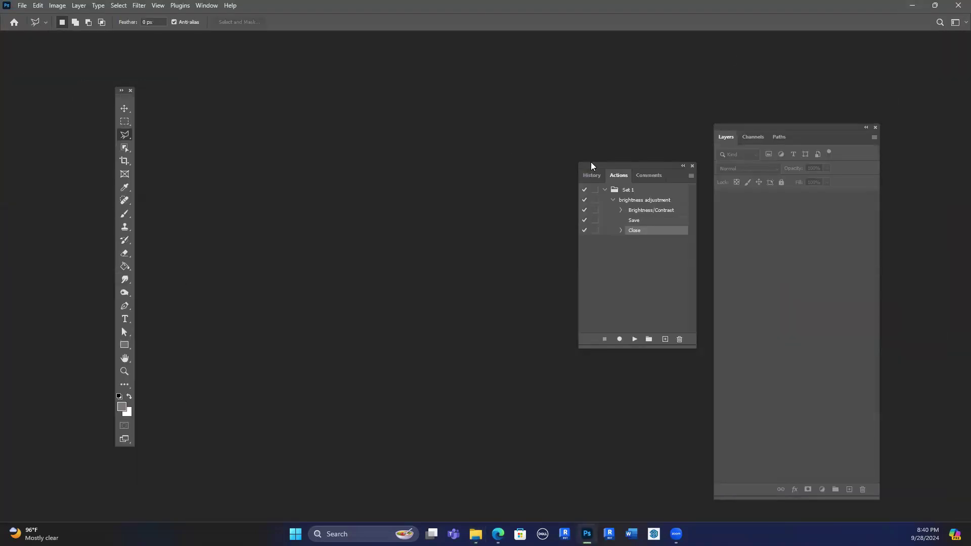
Open the Batch settings alongside the Actions panel and examine the set and action choices without running the batch.
drag(646, 167, 653, 129)
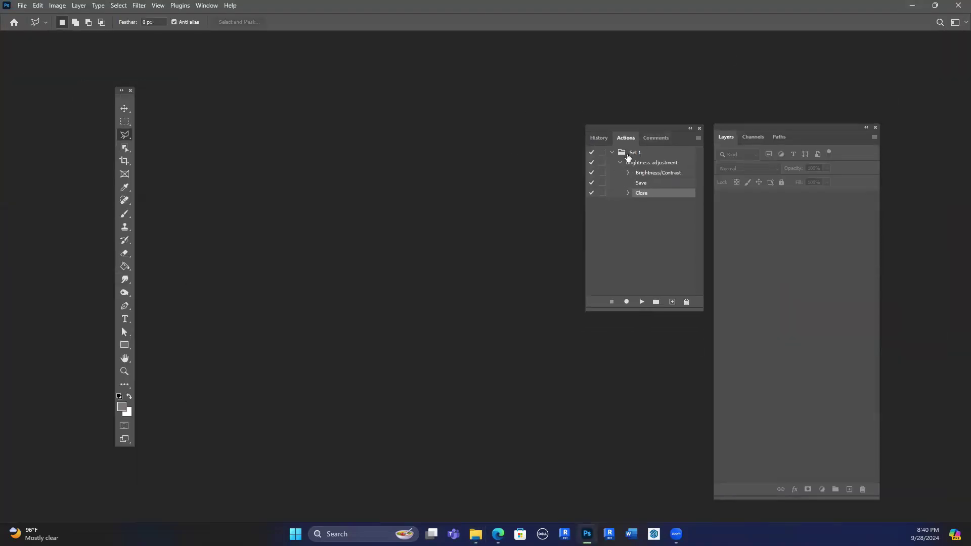
click(23, 6)
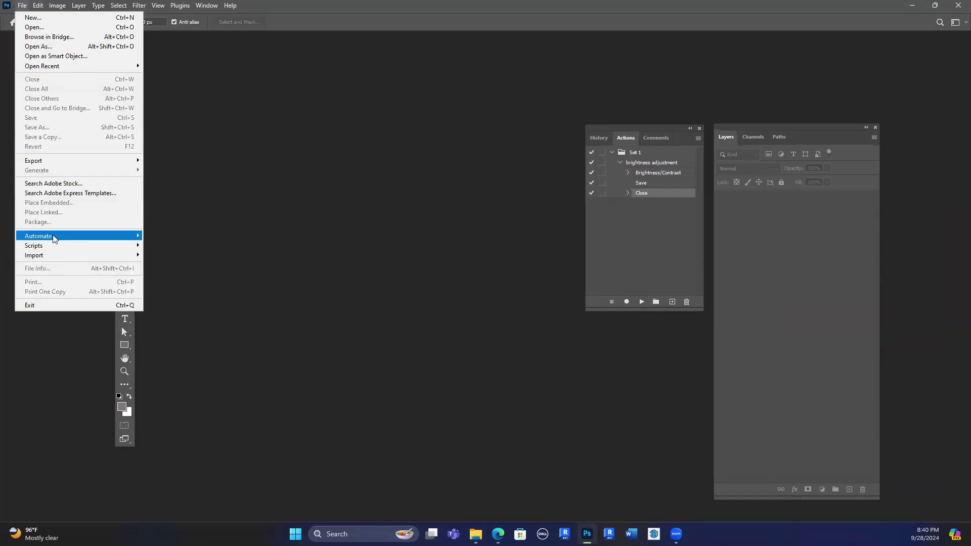
mouse_move(52, 235)
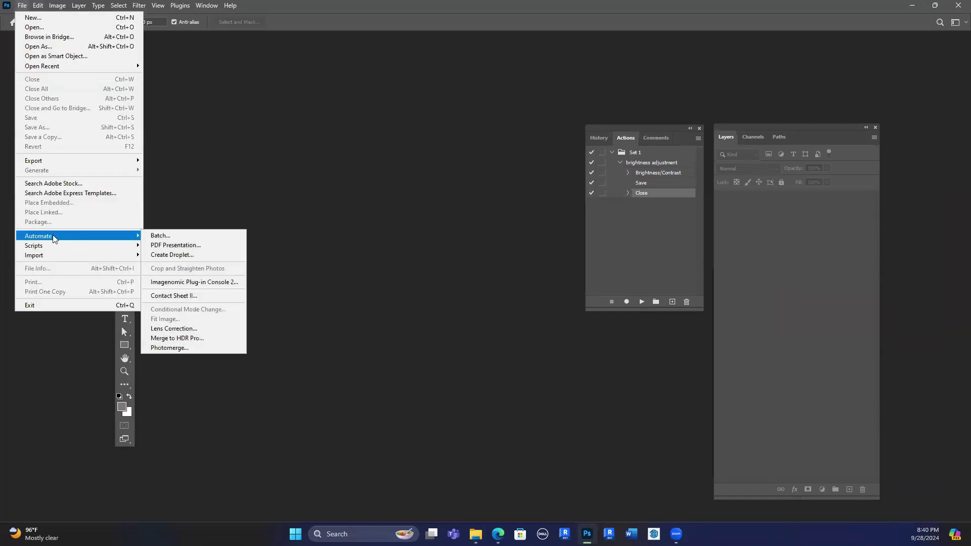
click(174, 237)
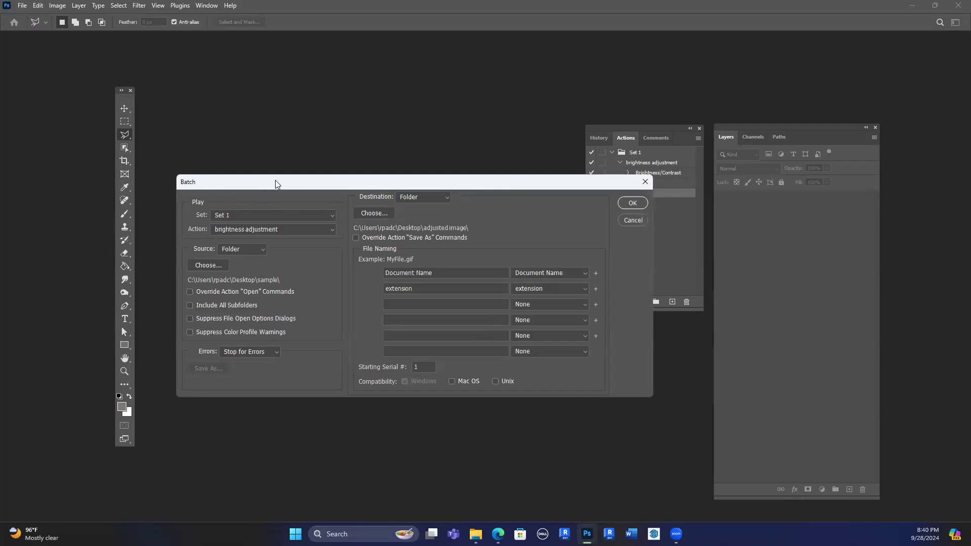
drag(275, 185, 271, 233)
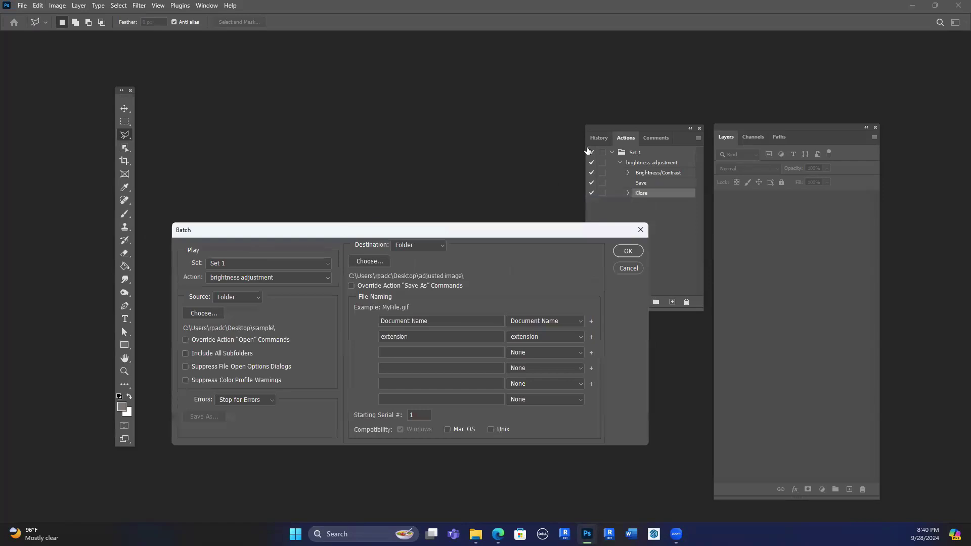
drag(622, 128, 316, 136)
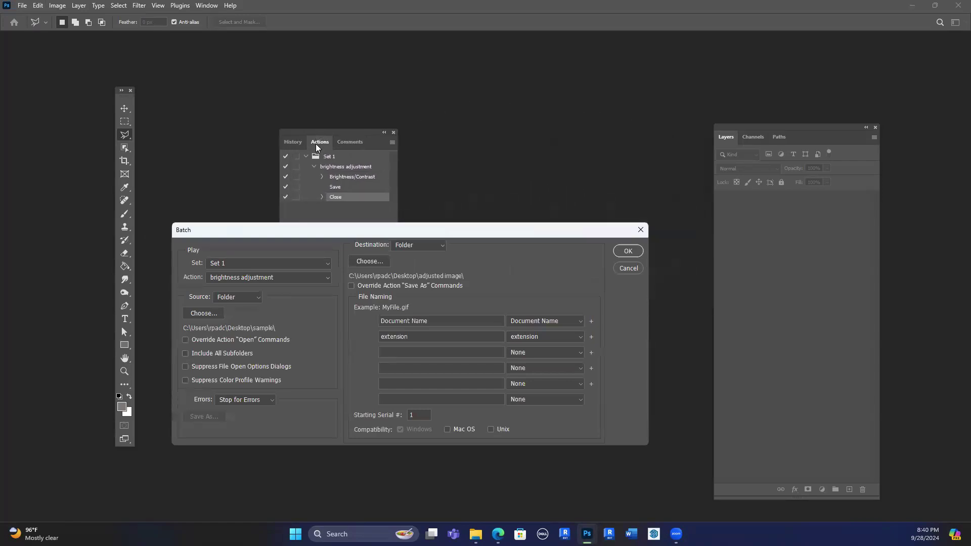
drag(354, 231, 589, 134)
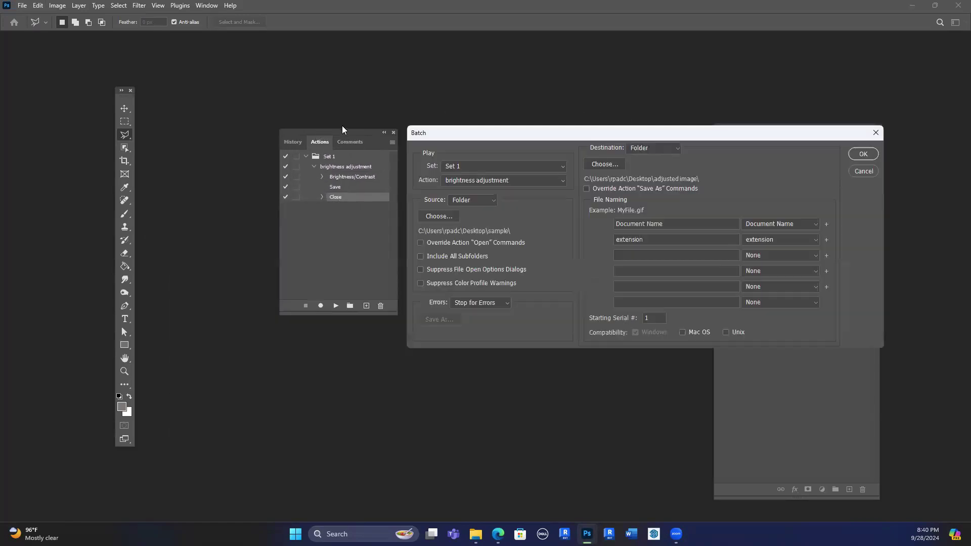
drag(341, 131, 334, 132)
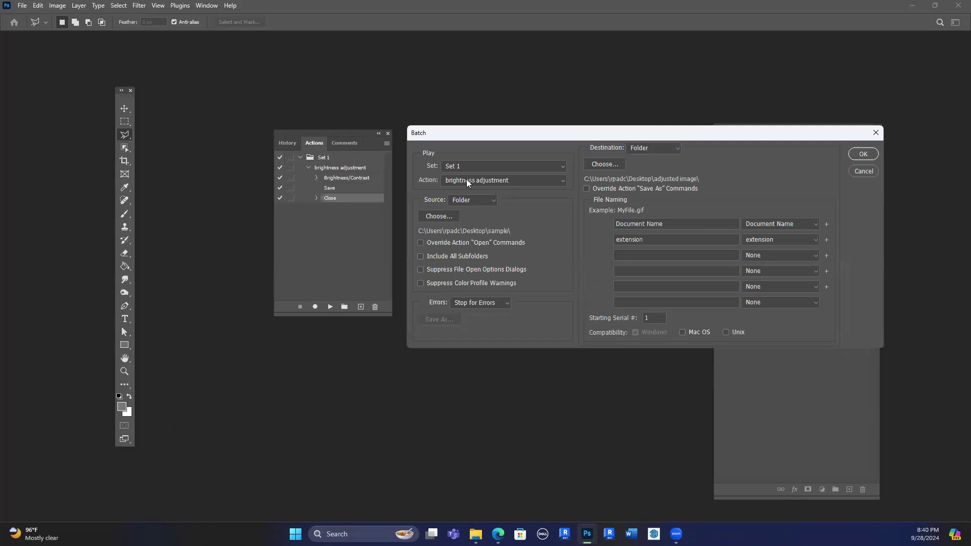
click(493, 180)
click(500, 182)
click(861, 171)
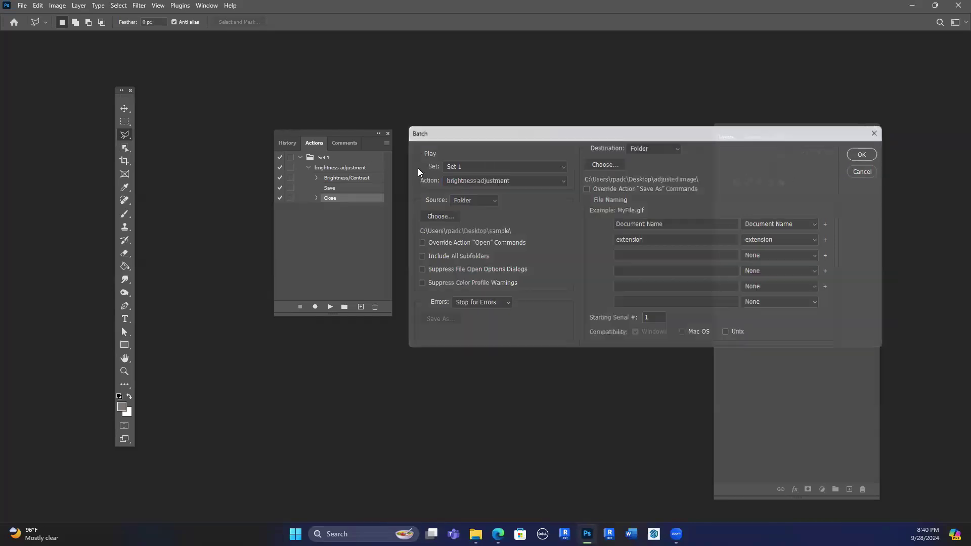
Rename the action set Set 1 as "procedure 1".
click(327, 158)
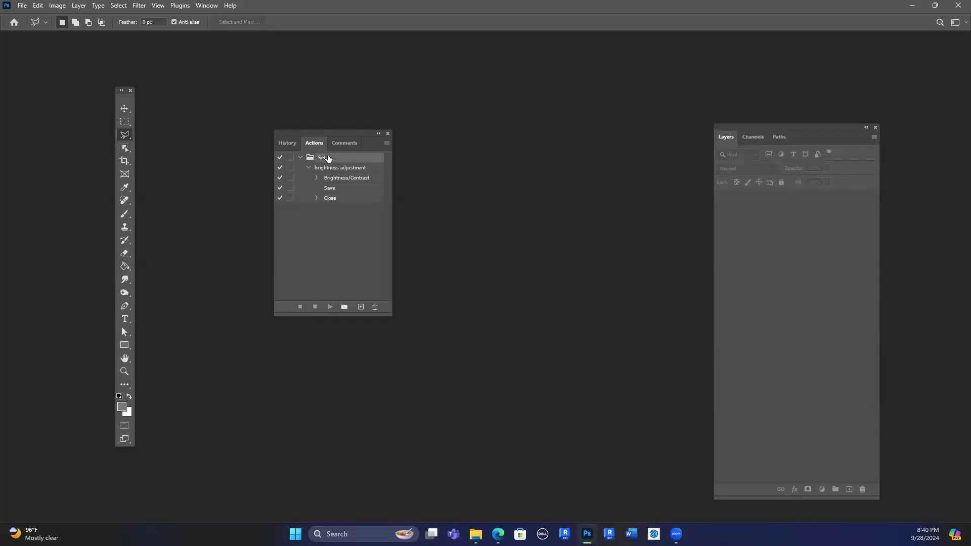
double_click(323, 160)
text(procedure 1)
key(Return)
Open the Batch settings for the brightness adjustment action in procedure 1 and keep Folder as the source type.
click(21, 5)
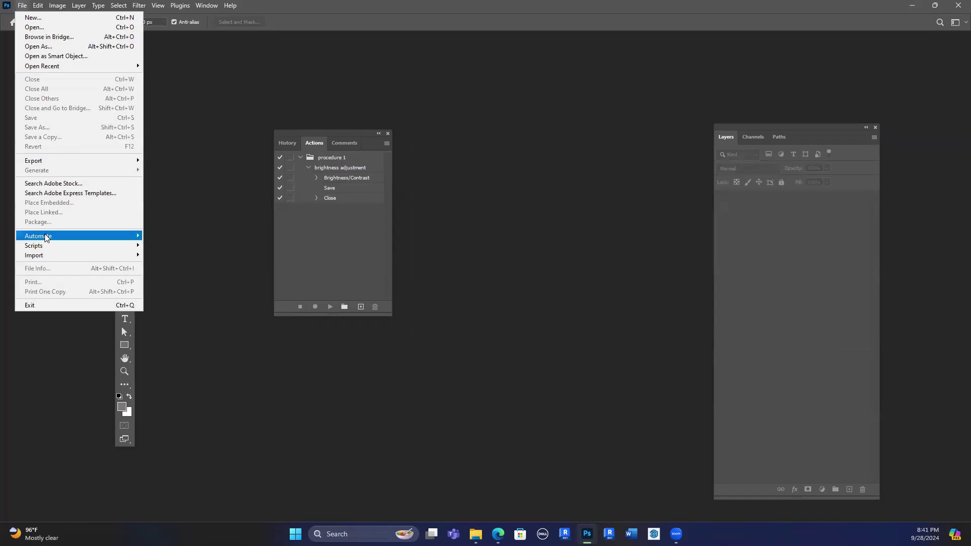
mouse_move(48, 237)
click(159, 236)
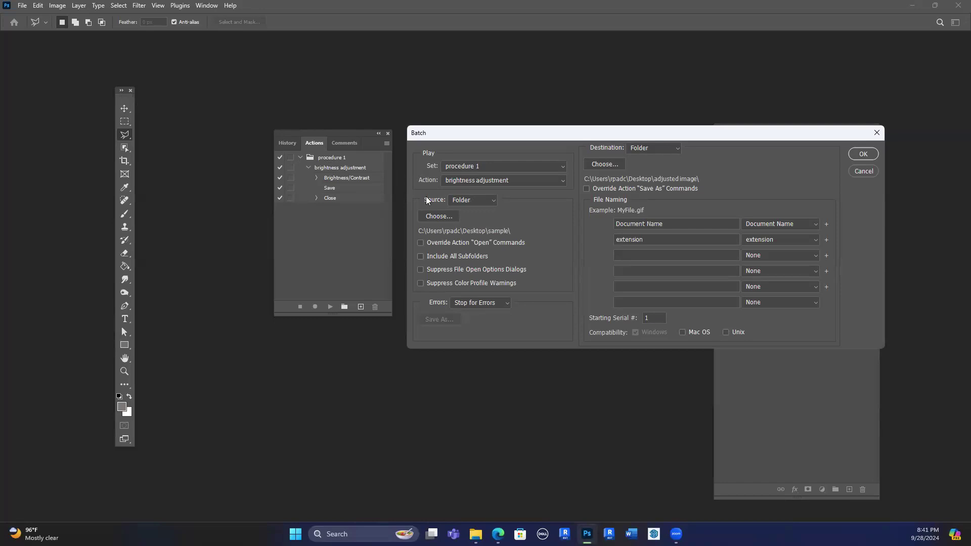
click(483, 201)
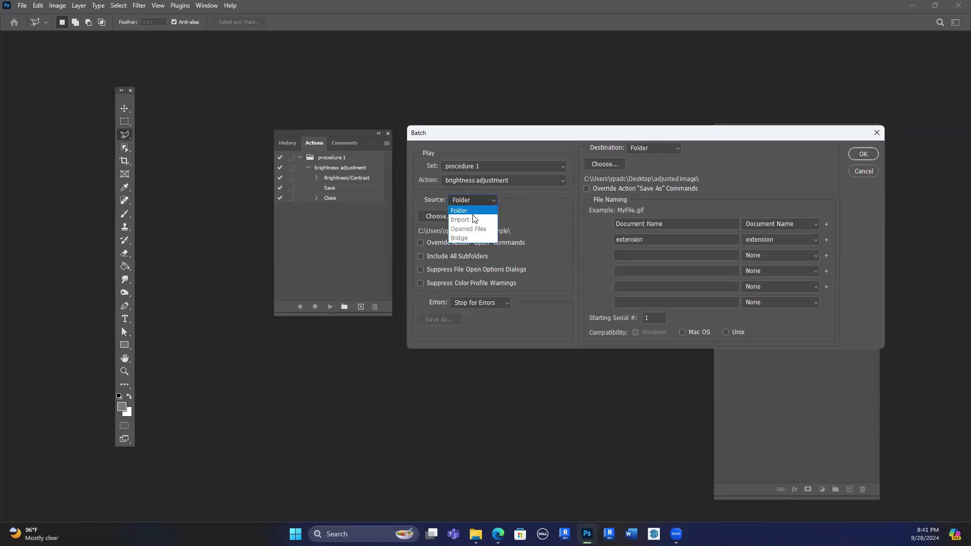
click(558, 212)
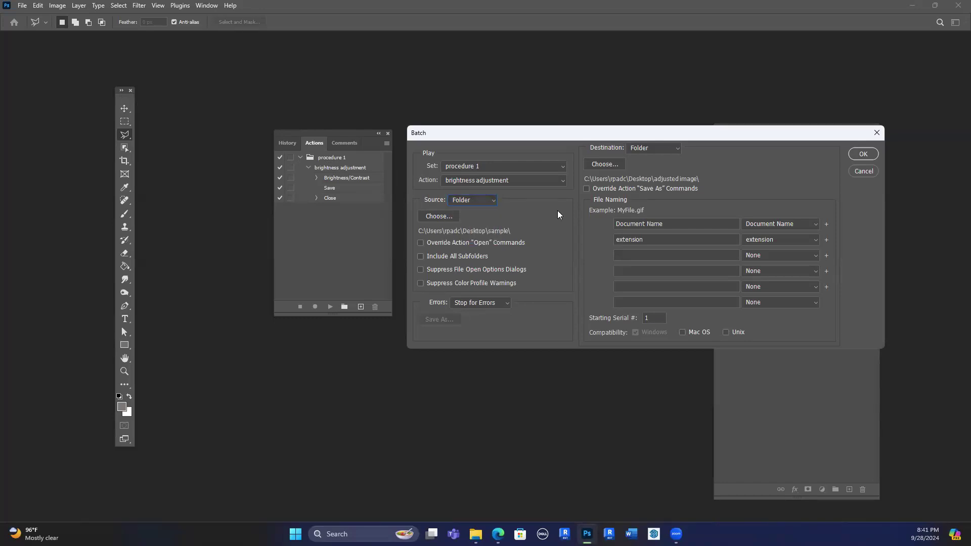
click(475, 200)
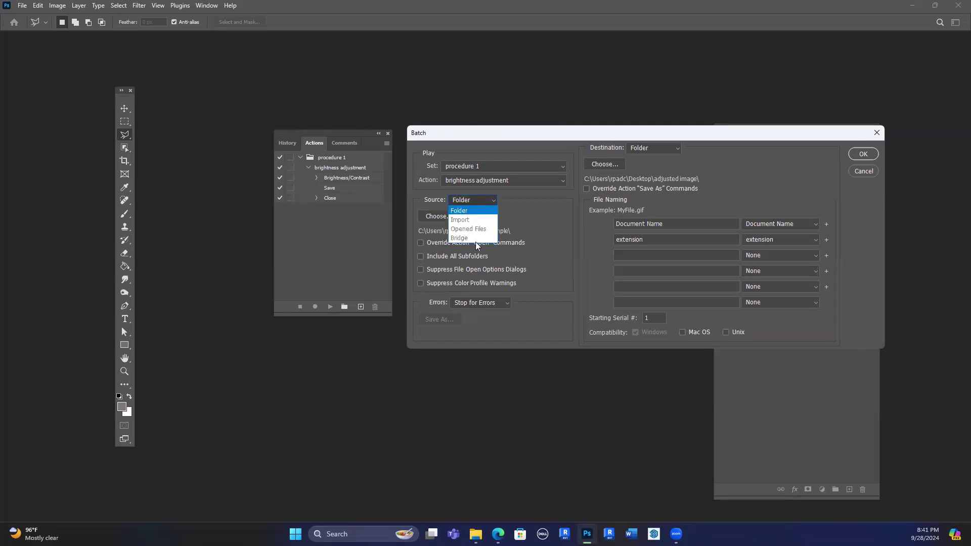
click(468, 209)
click(559, 240)
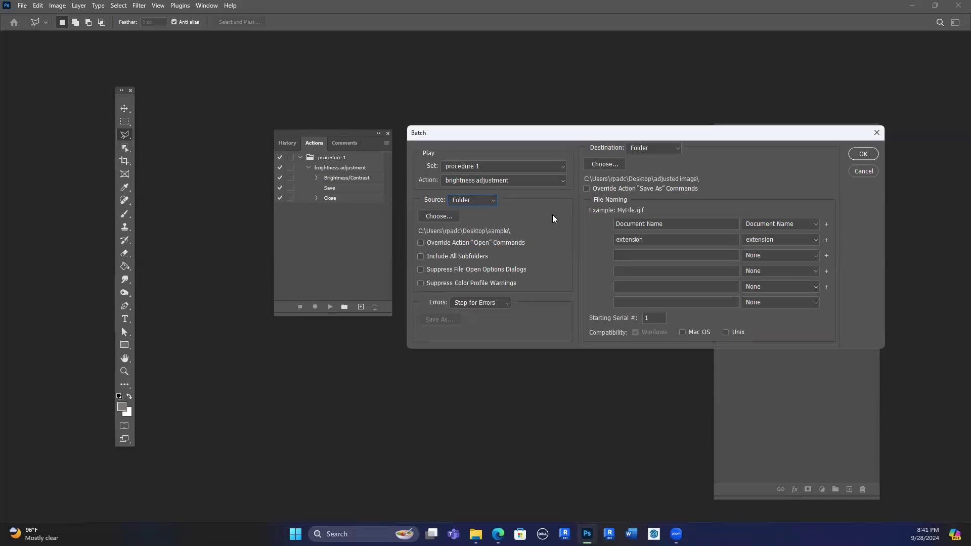
Choose New folder inside Pictures as the source folder for the batch.
click(447, 217)
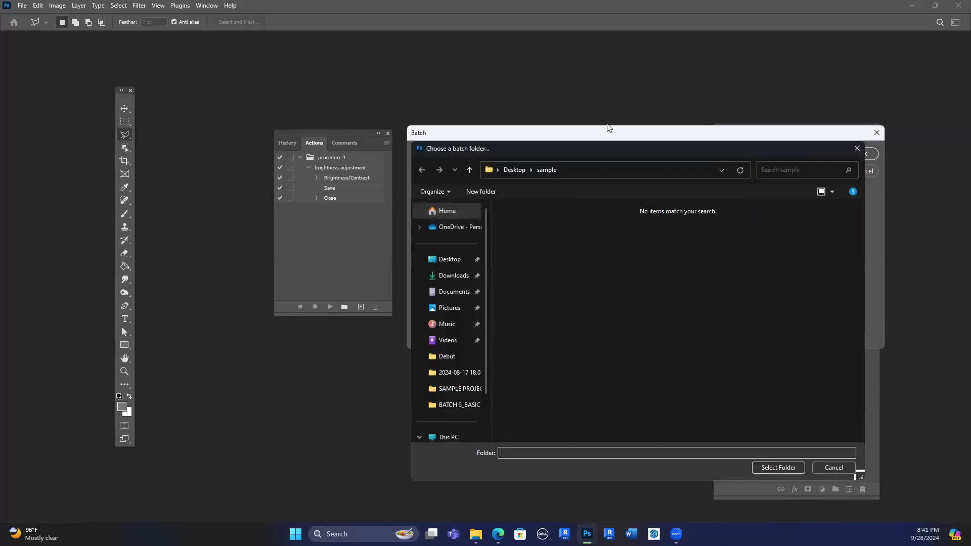
click(448, 308)
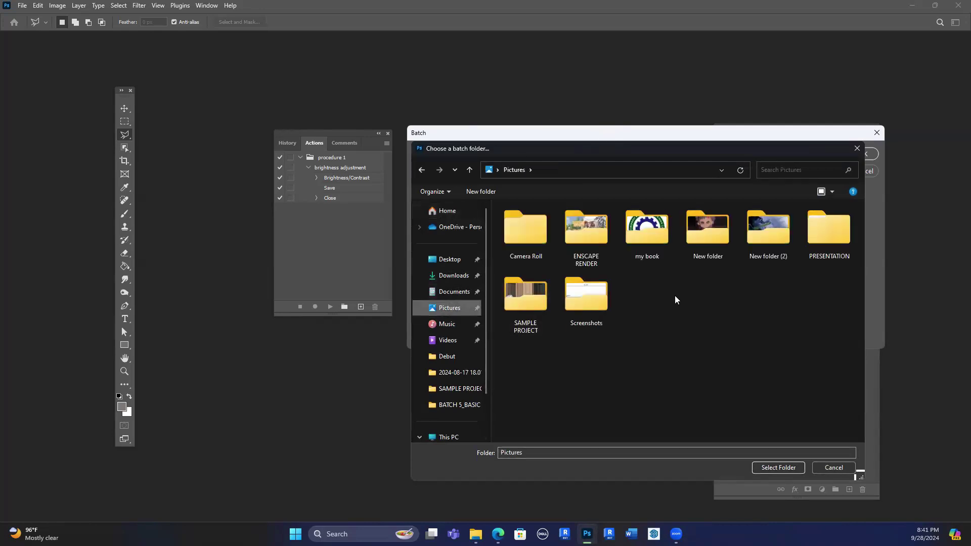
click(710, 226)
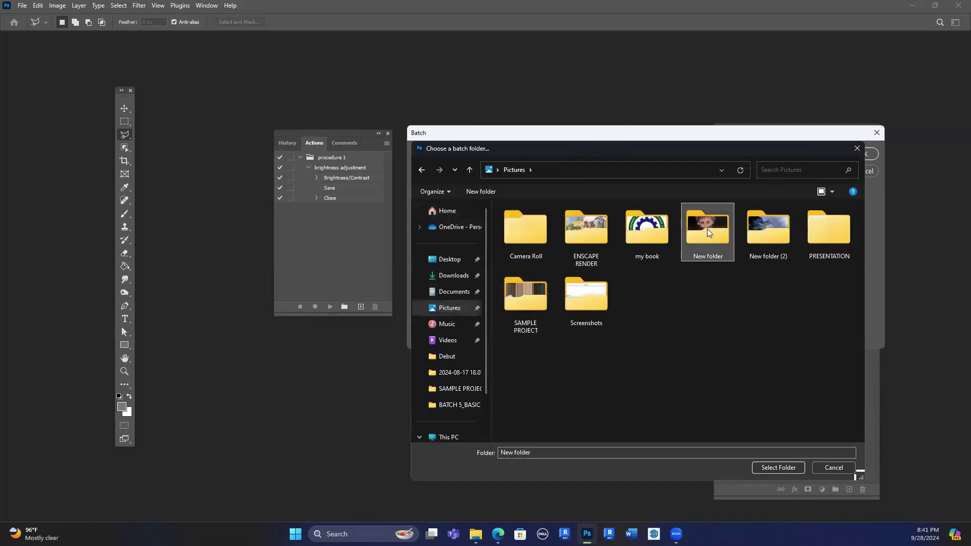
double_click(707, 228)
click(759, 469)
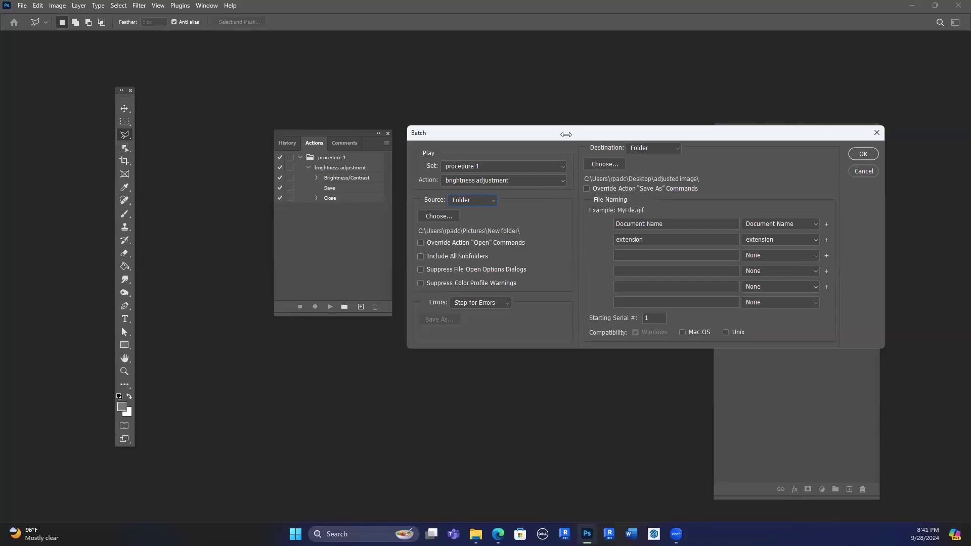
Try Save and Close as the batch destination and set it back to Folder.
drag(566, 134, 465, 153)
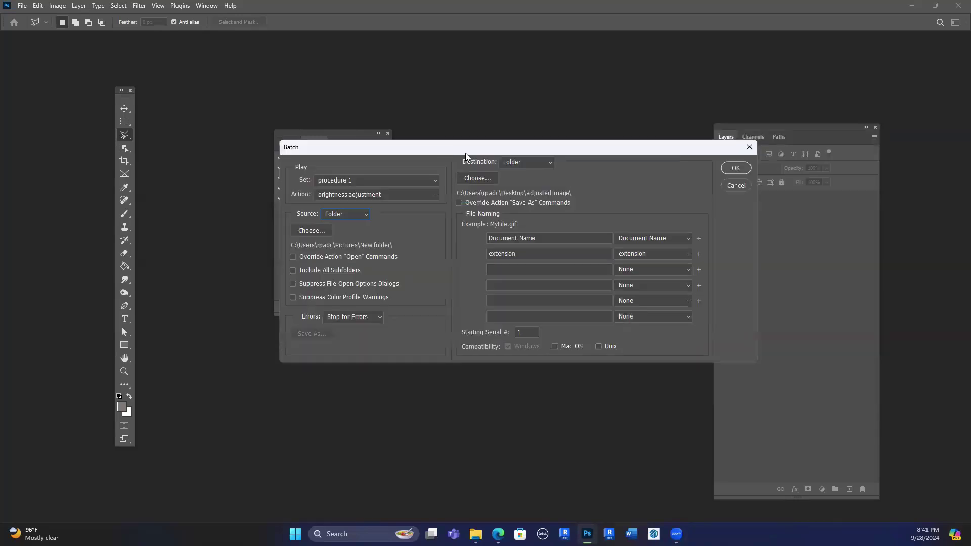
click(544, 162)
click(546, 164)
click(546, 163)
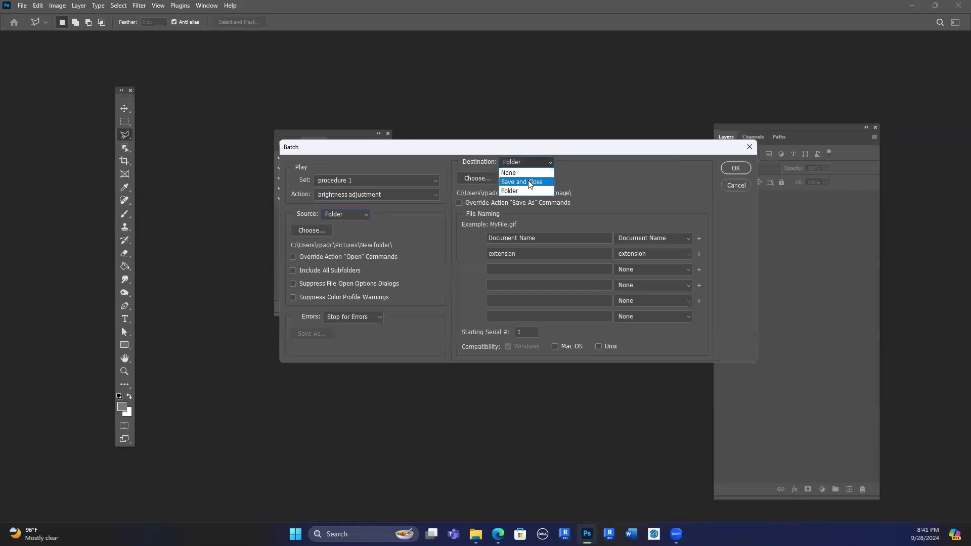
click(529, 180)
click(533, 162)
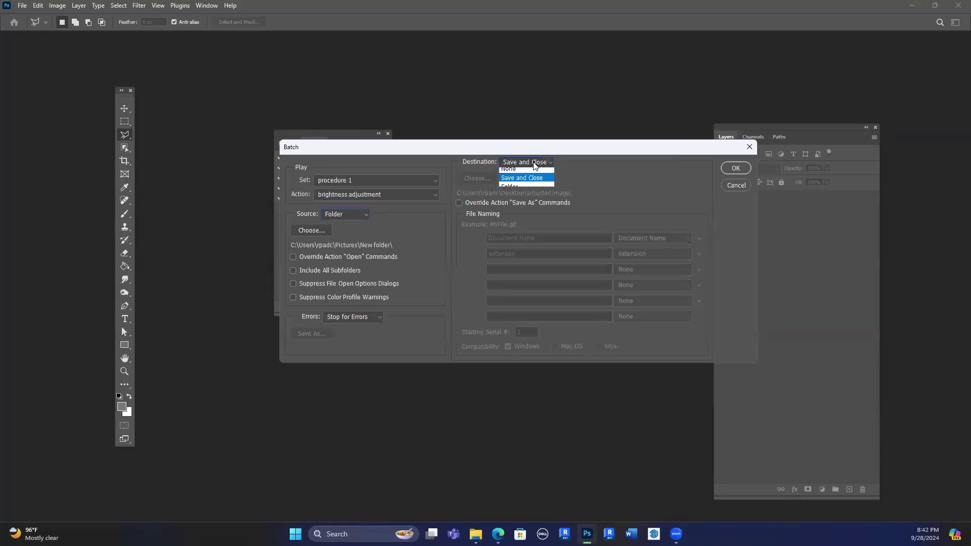
click(523, 191)
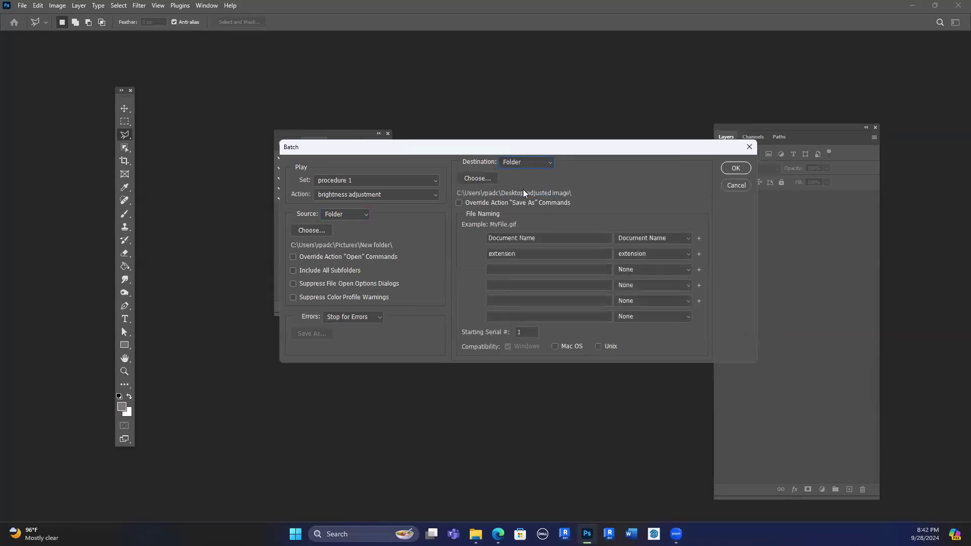
Create a subfolder named "New folder" inside Pictures\New folder and choose it as the batch destination.
click(477, 179)
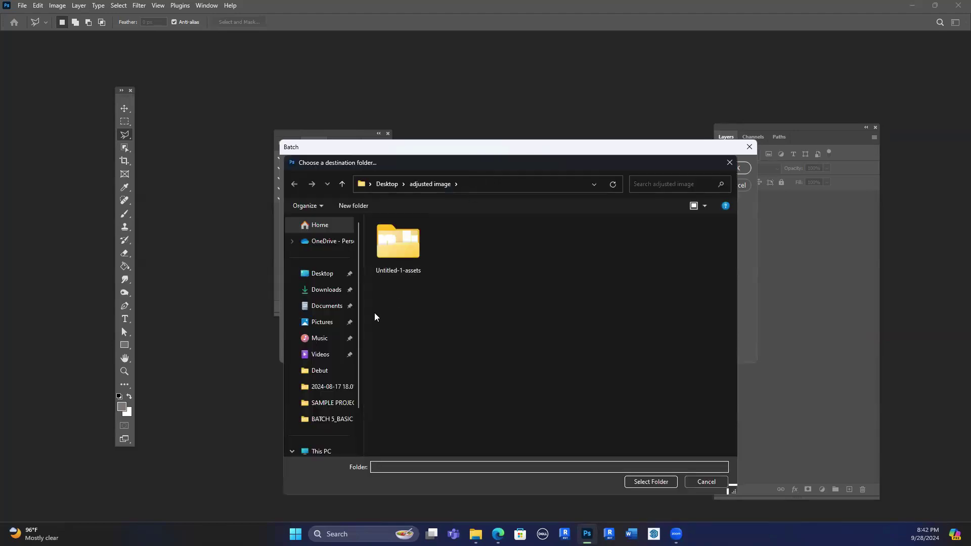
click(322, 322)
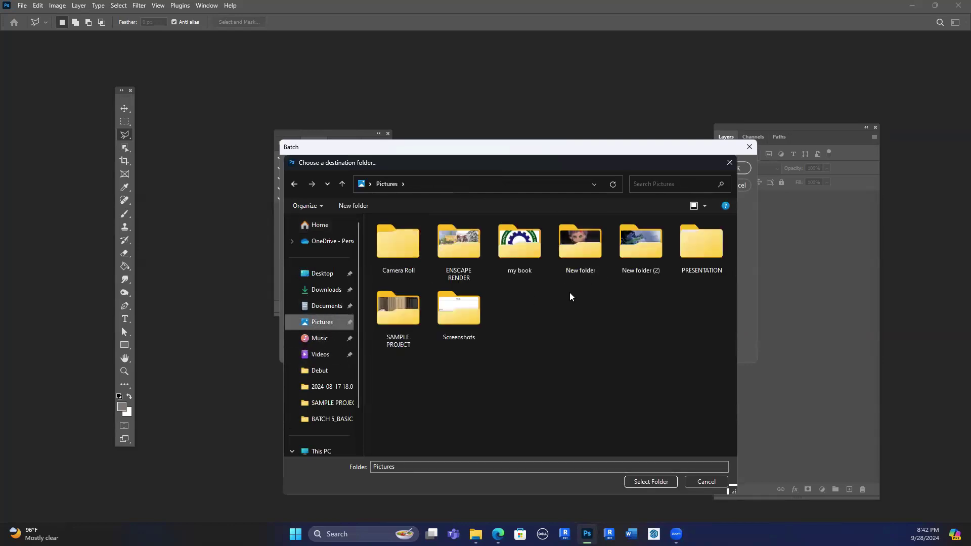
double_click(572, 247)
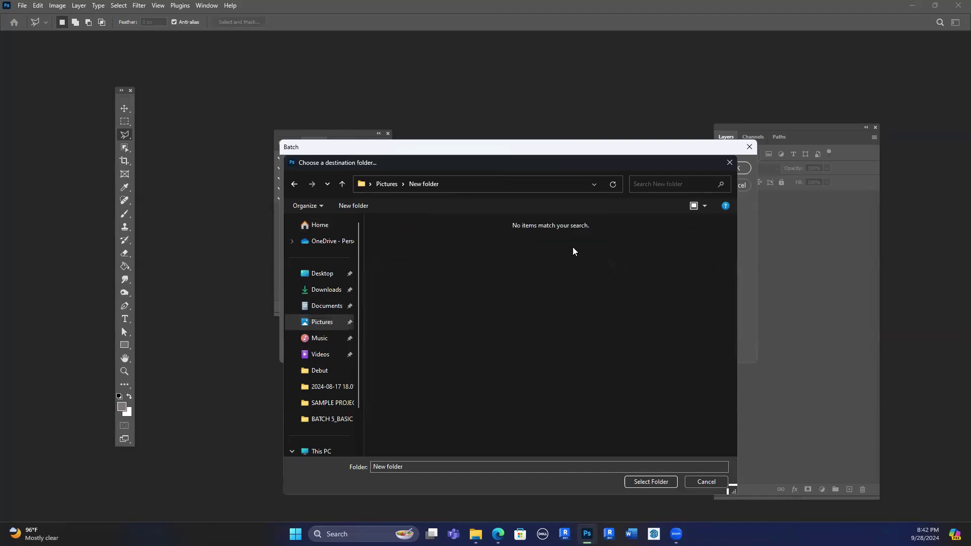
click(354, 205)
click(394, 255)
click(651, 481)
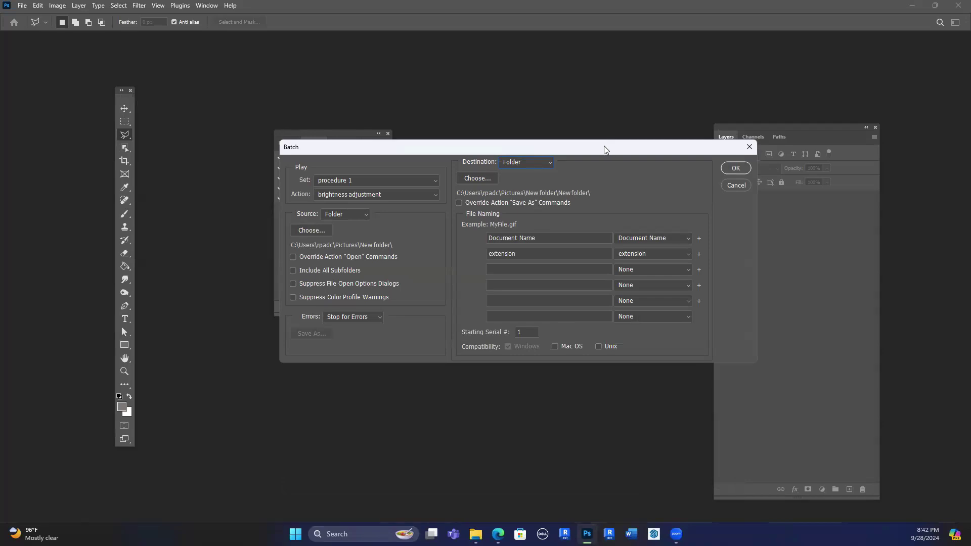
Run the batch, check the destination subfolder in File Explorer for processed photos, and return to Photoshop.
drag(604, 146, 554, 142)
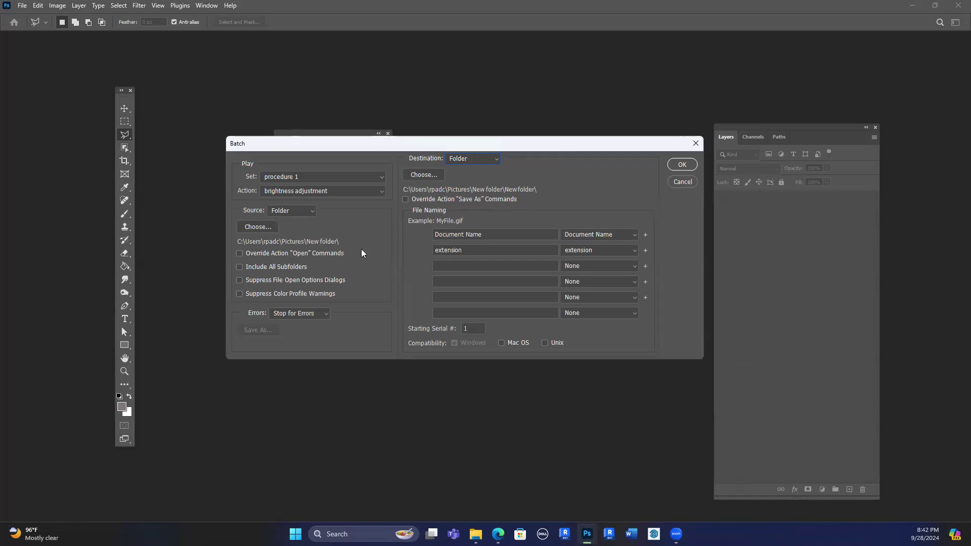
click(680, 165)
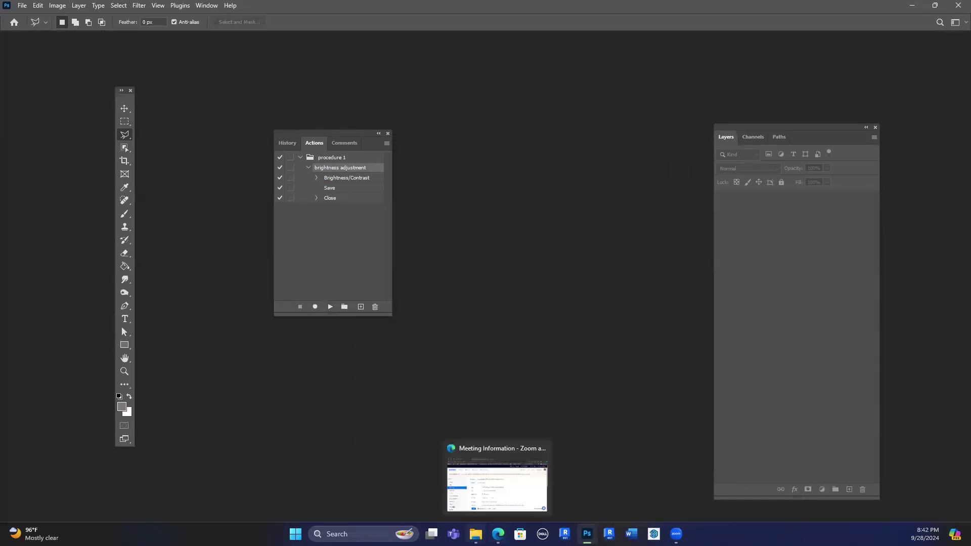
click(468, 508)
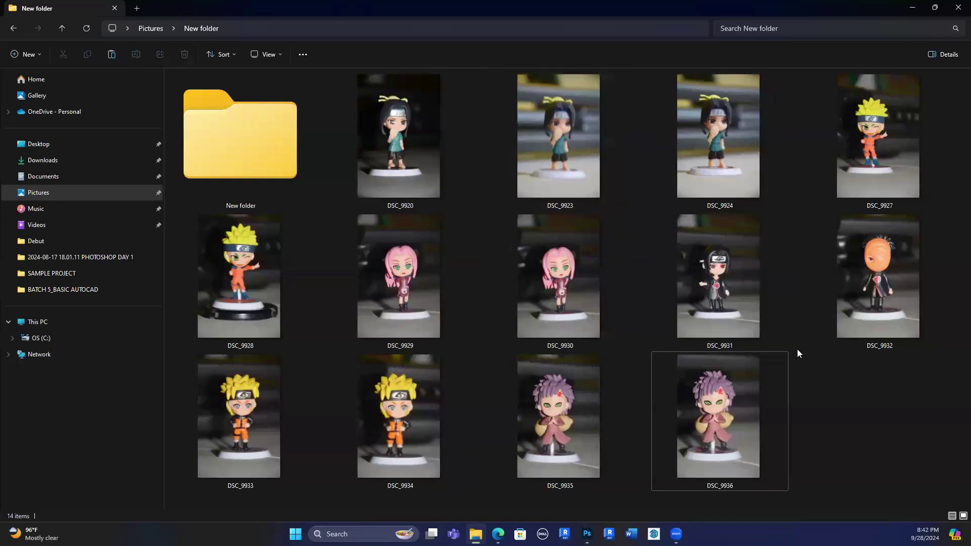
double_click(234, 167)
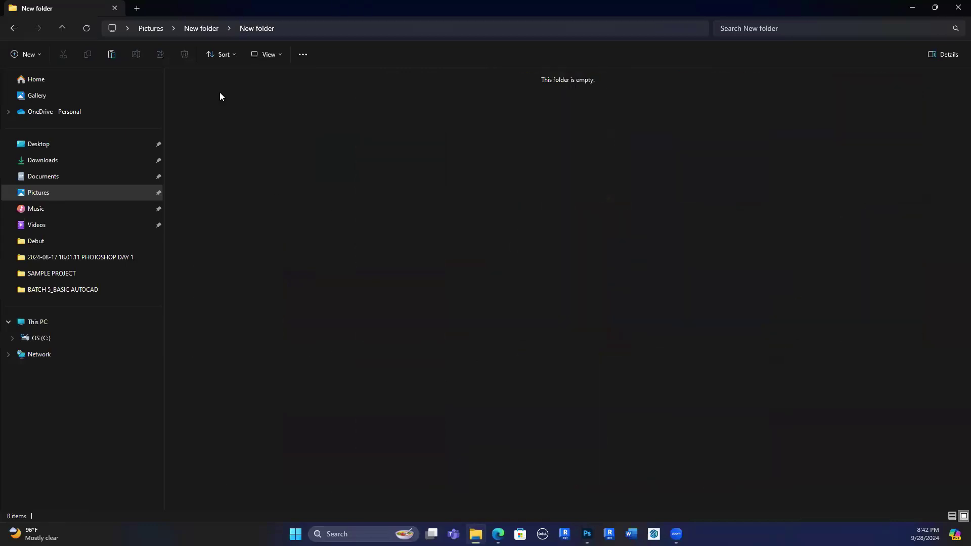
click(213, 28)
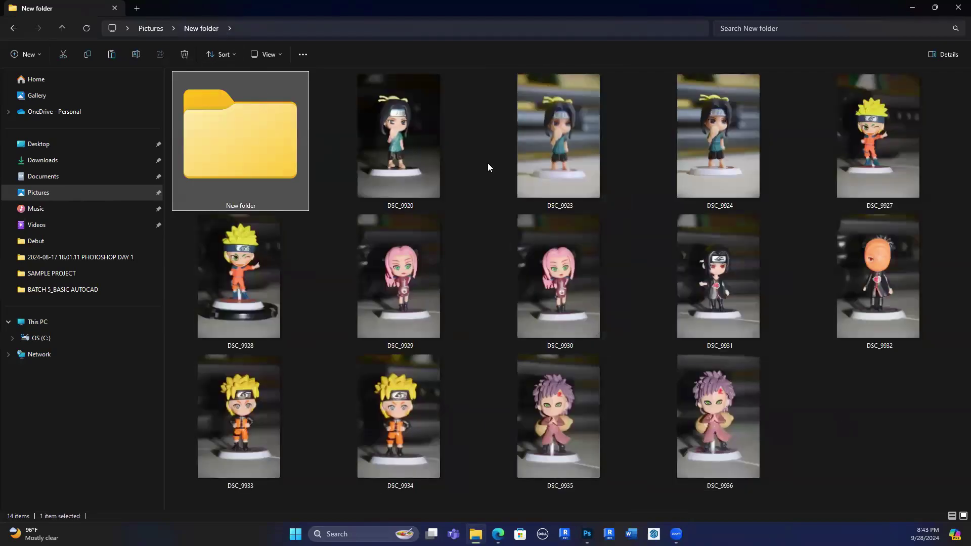
click(912, 7)
click(23, 5)
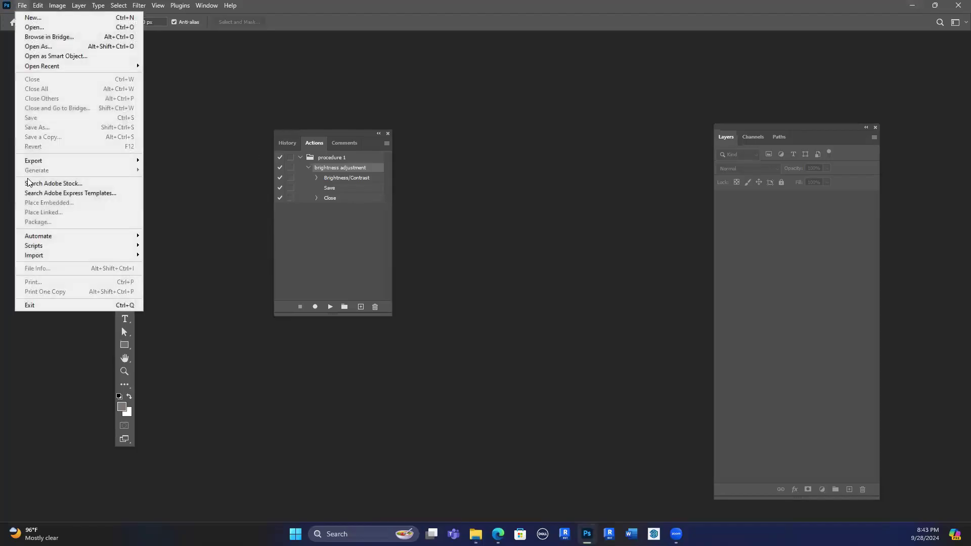
mouse_move(55, 241)
click(162, 238)
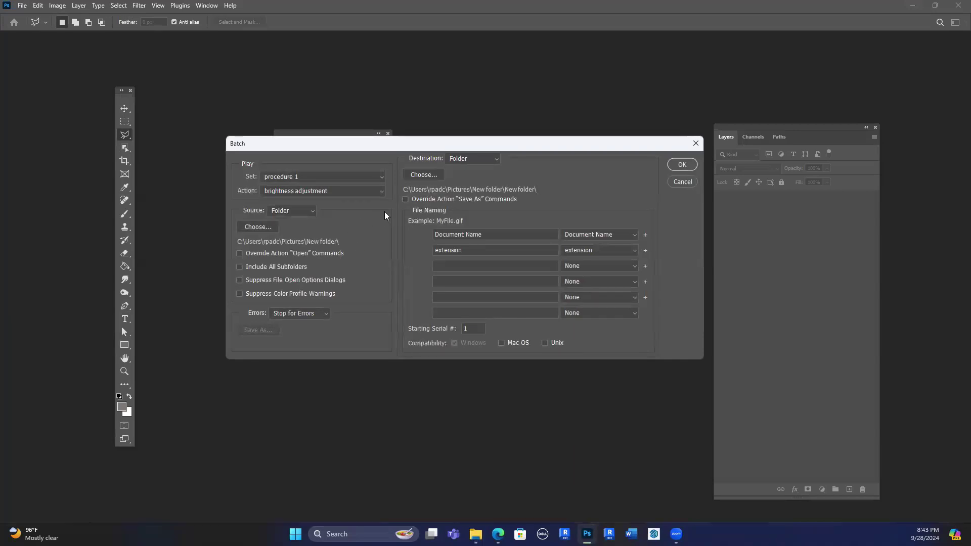
click(473, 157)
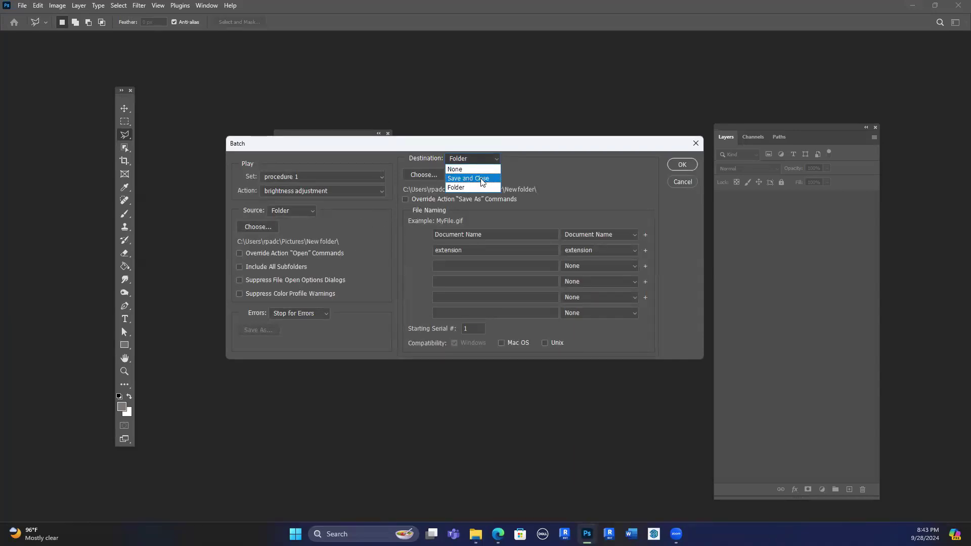
click(481, 180)
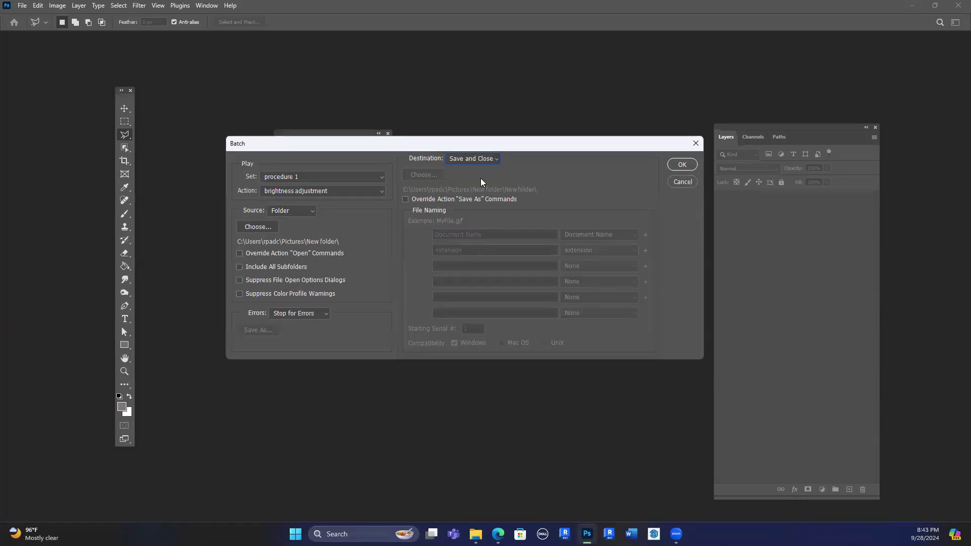
click(405, 199)
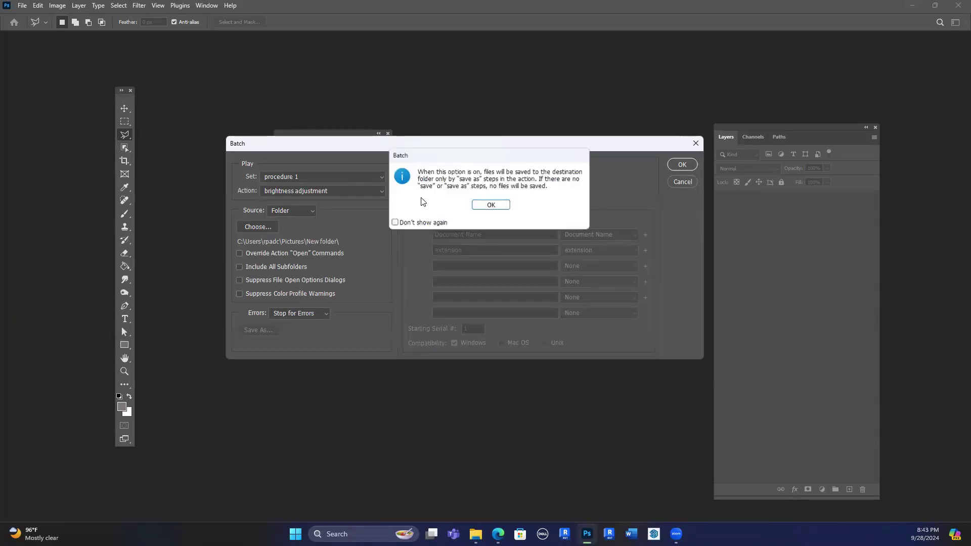
click(491, 205)
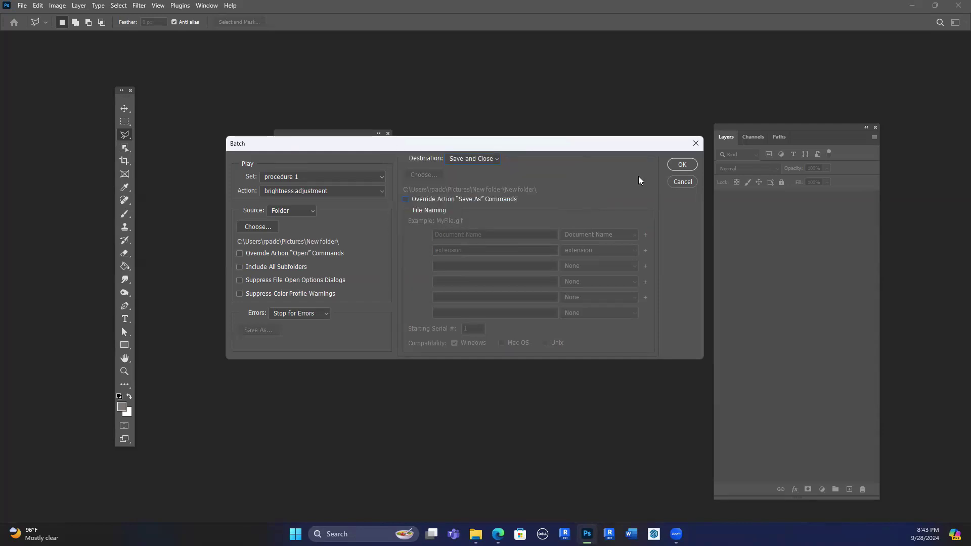
click(683, 182)
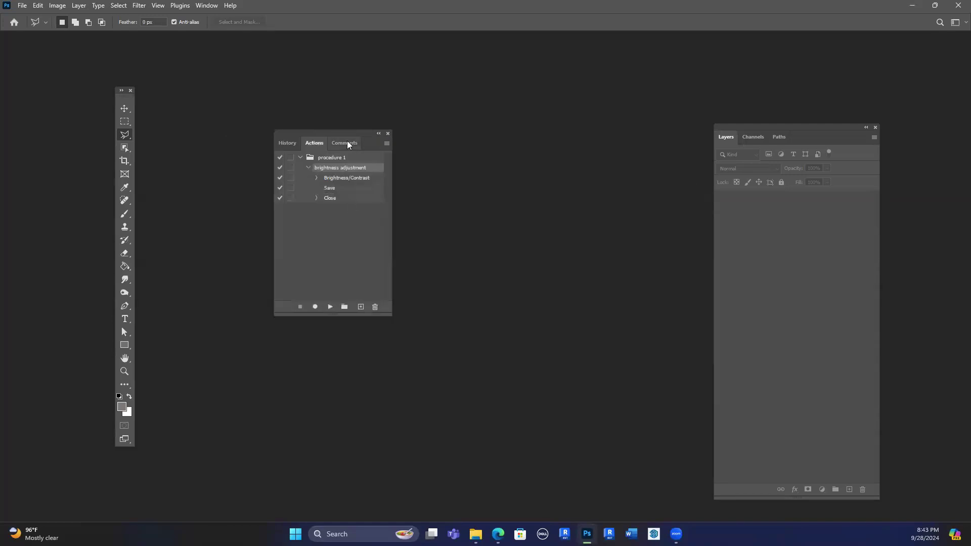
Switch to File Explorer and open DSC_9923 from the source folder in the photo viewer to examine its brightness.
drag(345, 132, 516, 146)
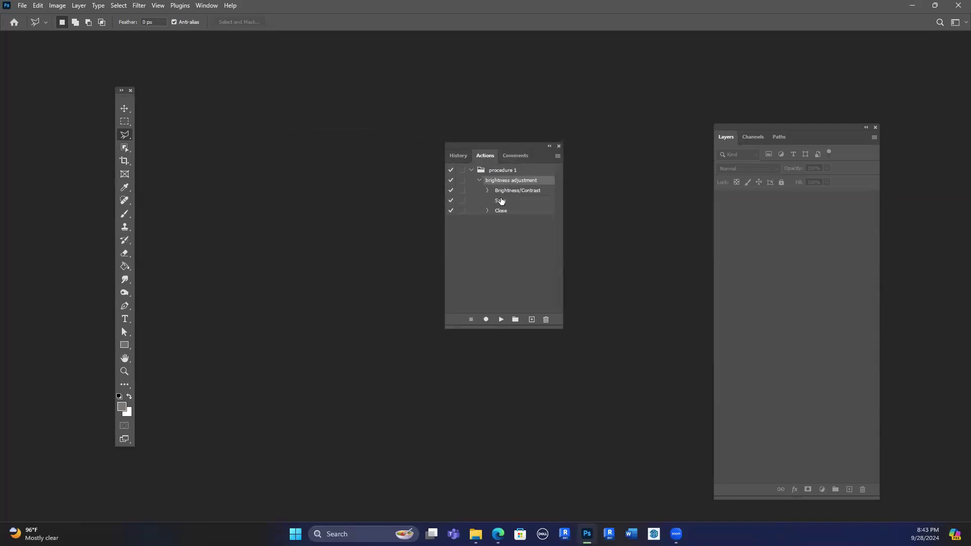
click(476, 534)
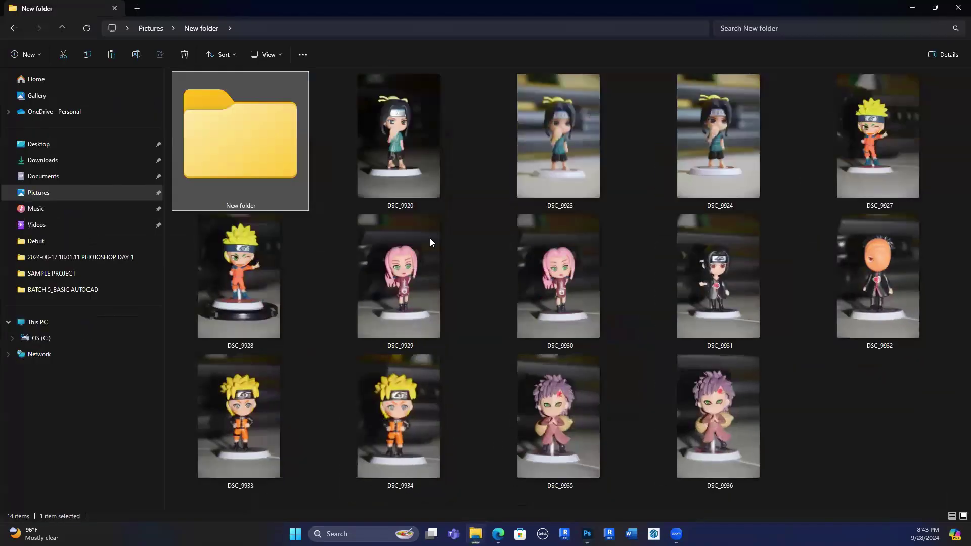
click(403, 156)
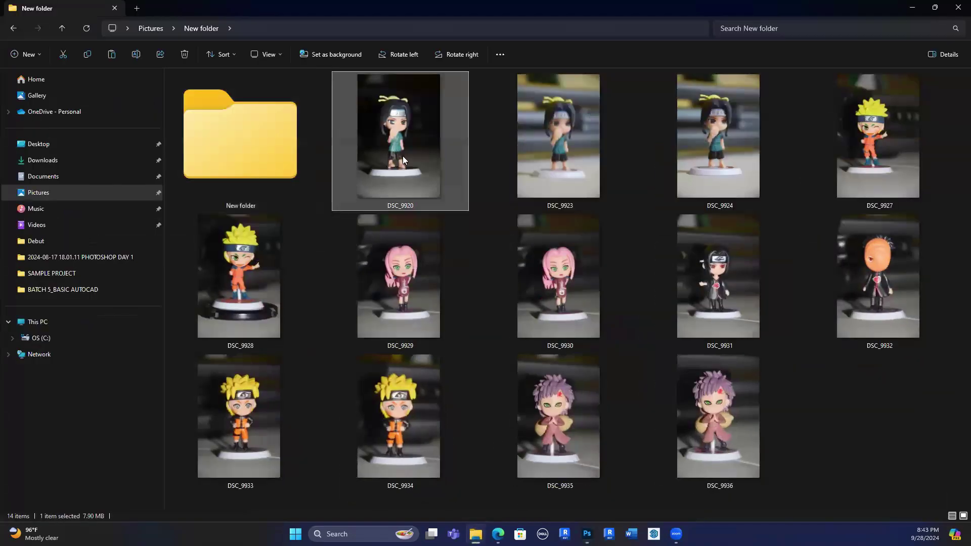
shift+click(725, 419)
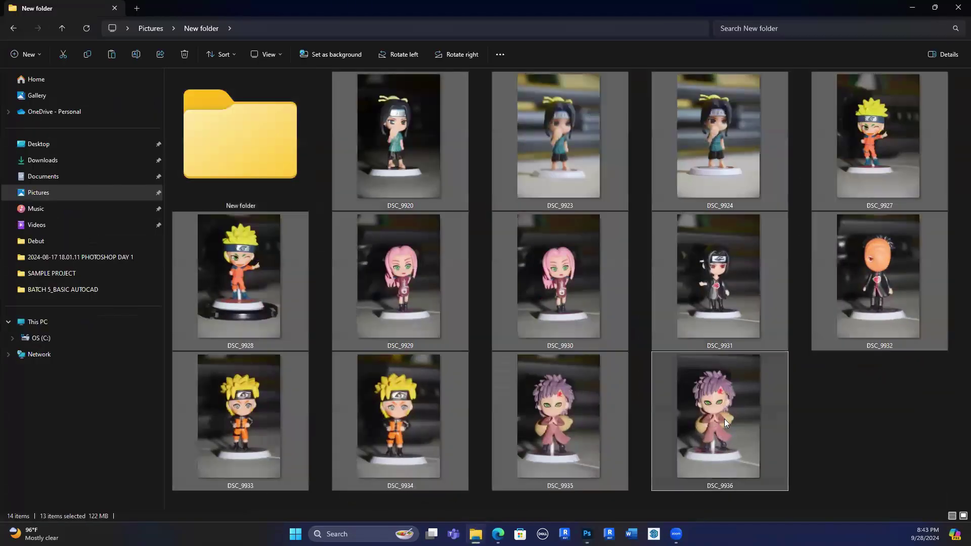
click(550, 155)
key(Return)
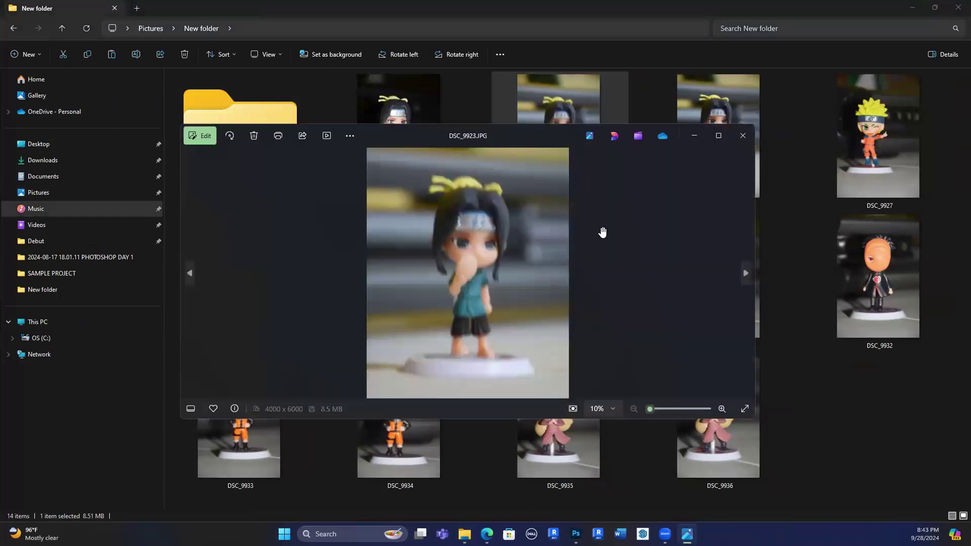
Examine the brightness of the source folder's photos from DSC_9924 through DSC_9934 one by one, and close the photo viewer.
scroll(457, 274, up, 5)
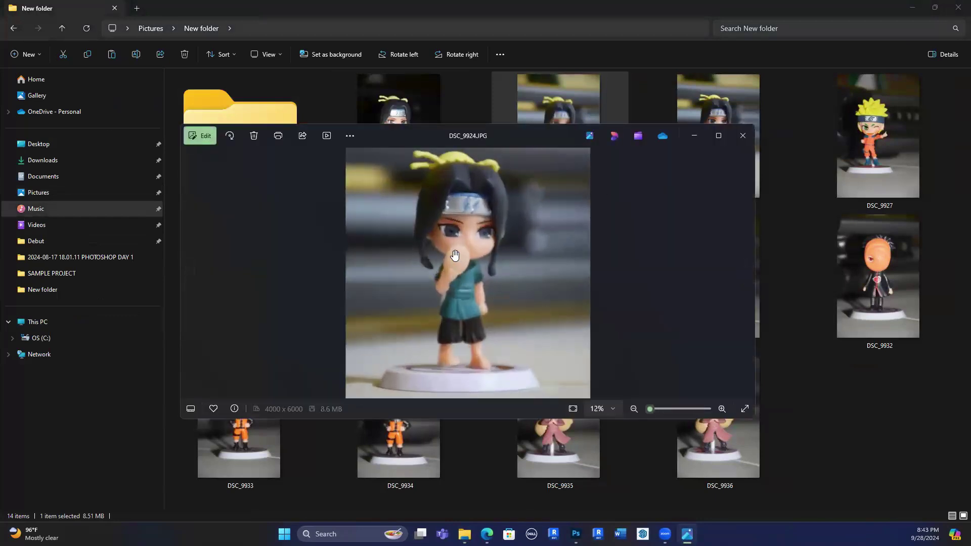
scroll(457, 274, down, 5)
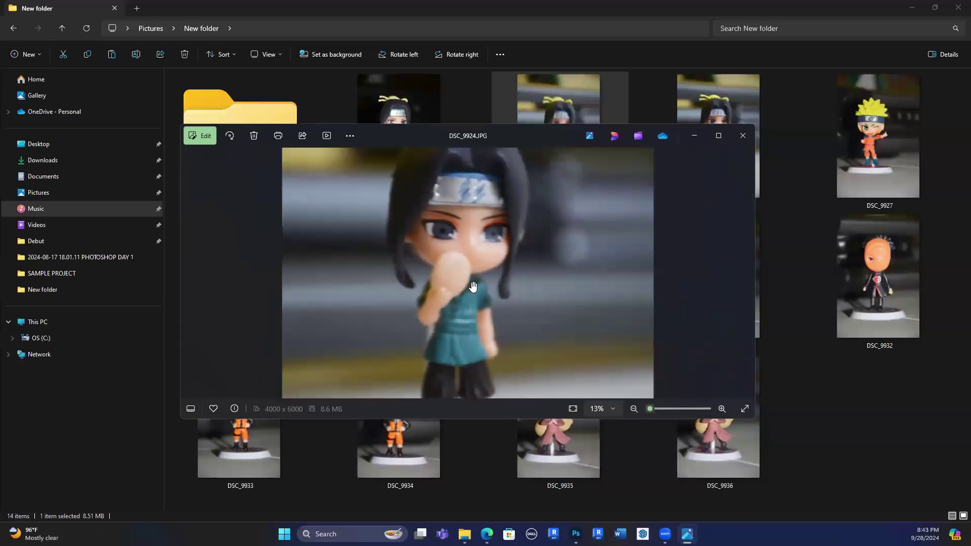
key(Right)
key(Right)
key(Right)
key(Right)
key(Right)
key(Right)
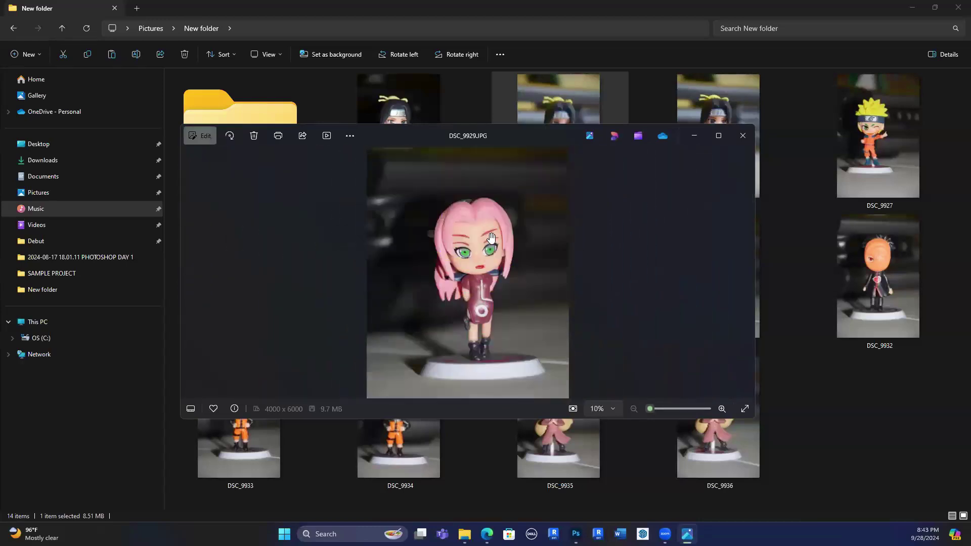
key(Right)
key(Right)
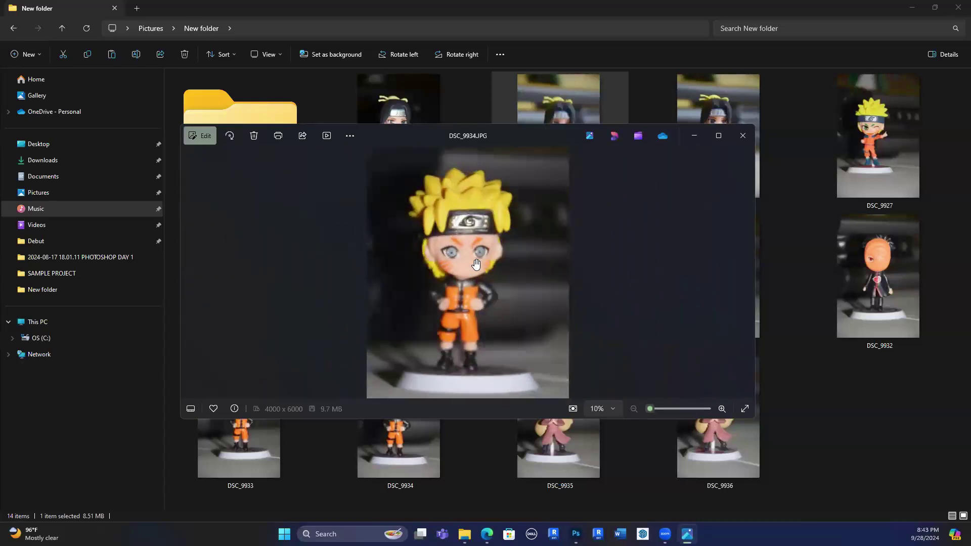
click(753, 133)
Delete the photos DSC_9920 through DSC_9936 from Pictures\New folder, leaving the subfolder in place.
click(403, 133)
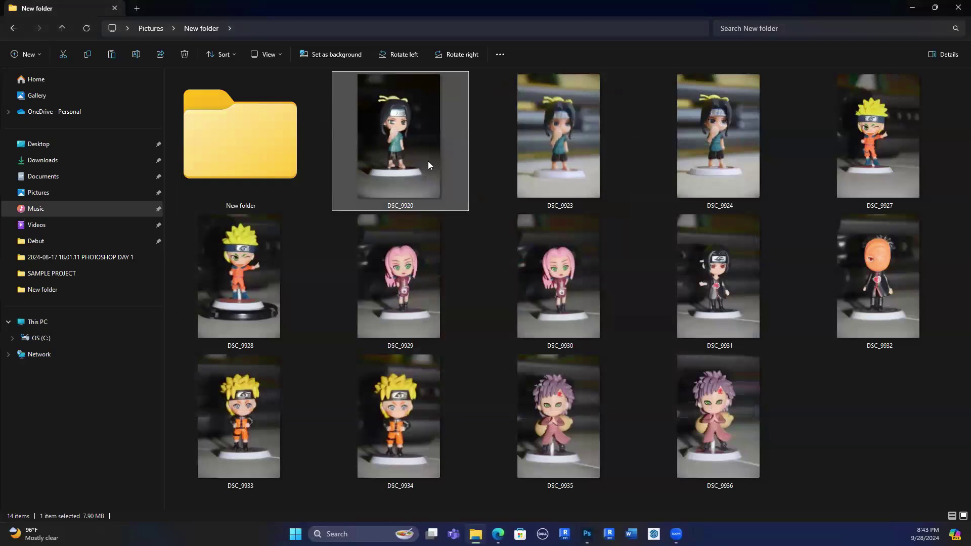
shift+click(705, 403)
key(Delete)
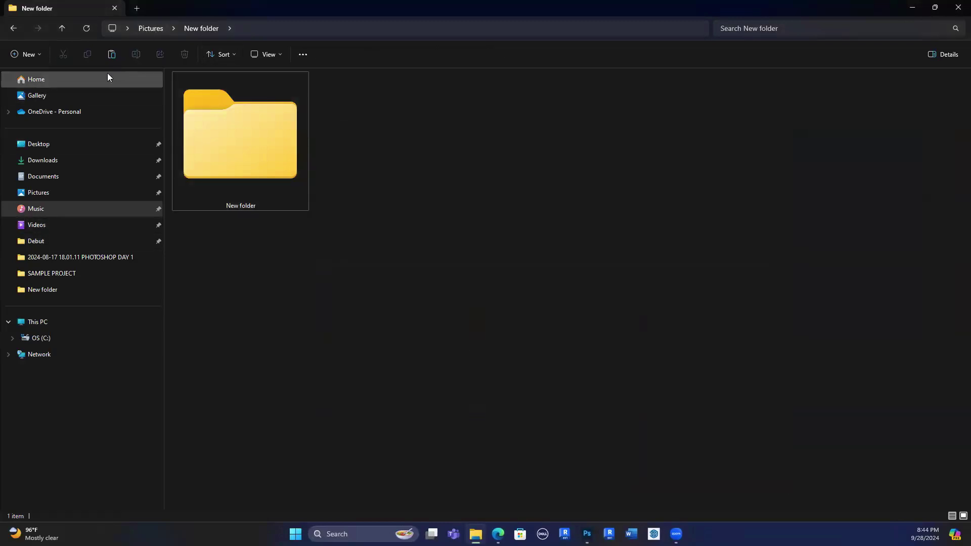
Copy the photos DSC_9937 through DSC_9950 from Documents\office picture into Pictures\New folder.
click(57, 178)
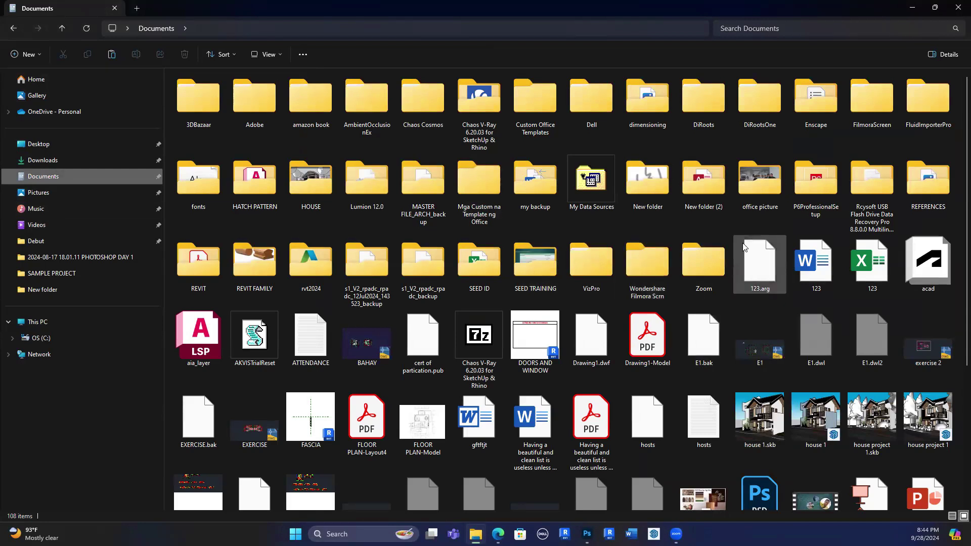
double_click(759, 190)
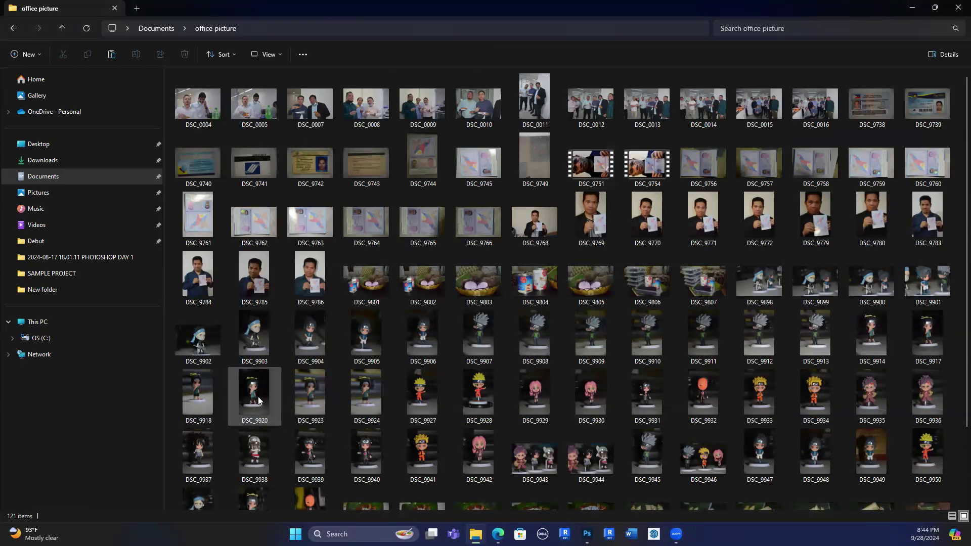
click(210, 446)
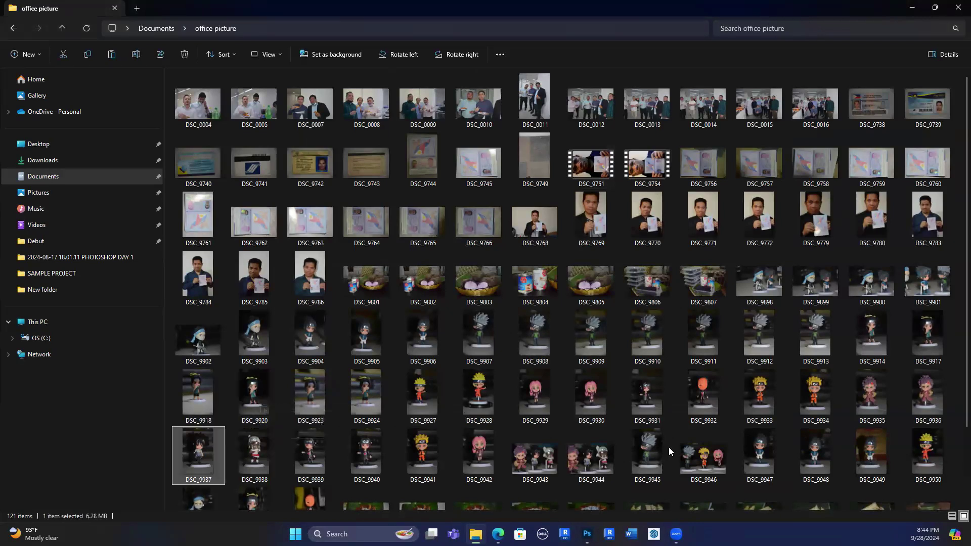
shift+click(931, 447)
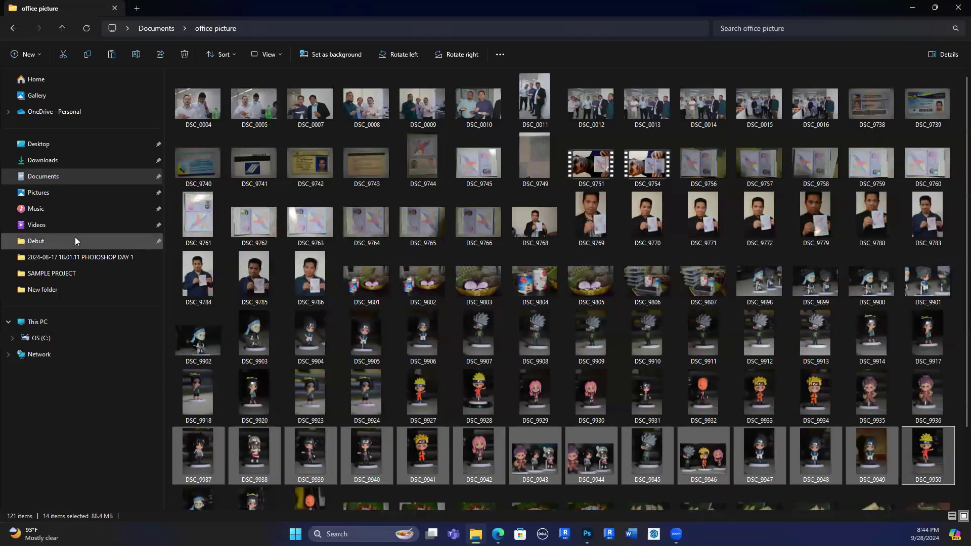
click(96, 195)
double_click(368, 99)
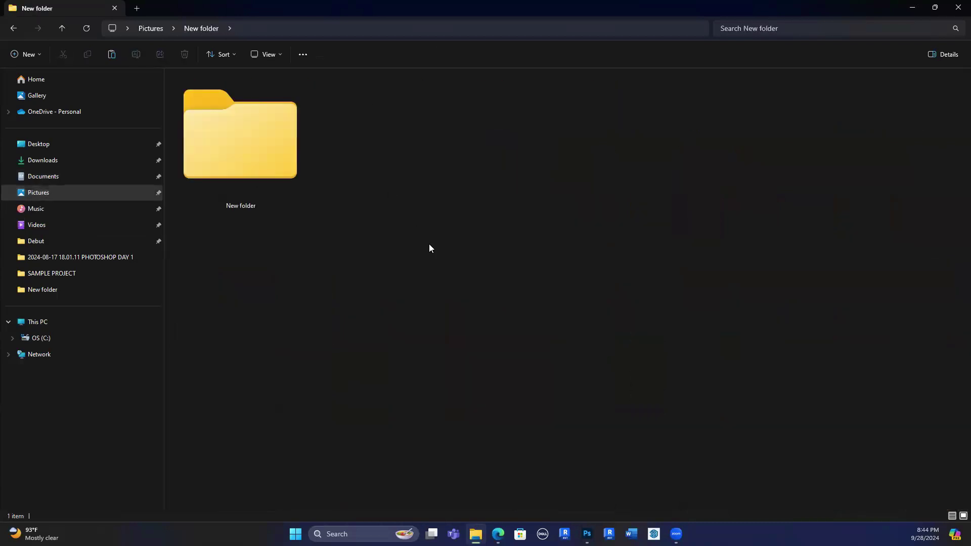
key(ctrl+v)
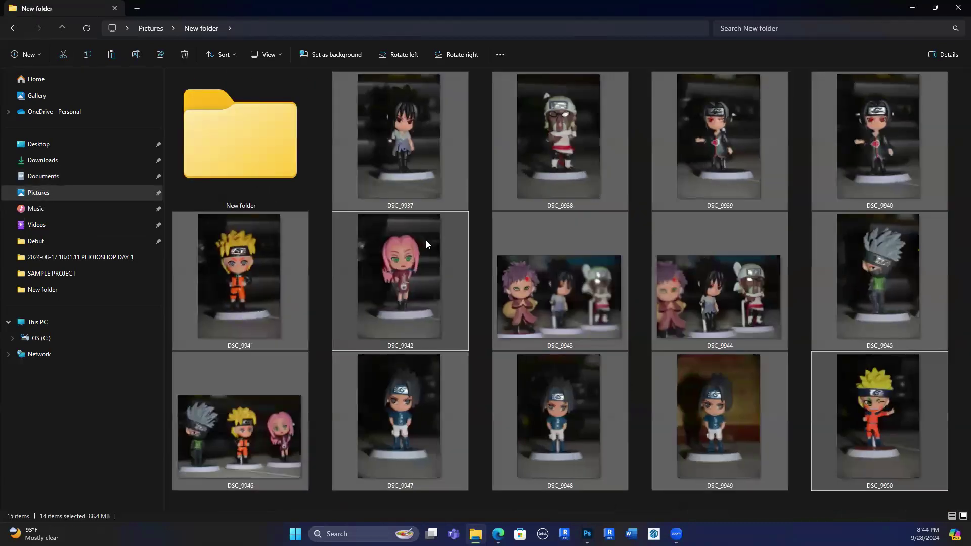
click(913, 9)
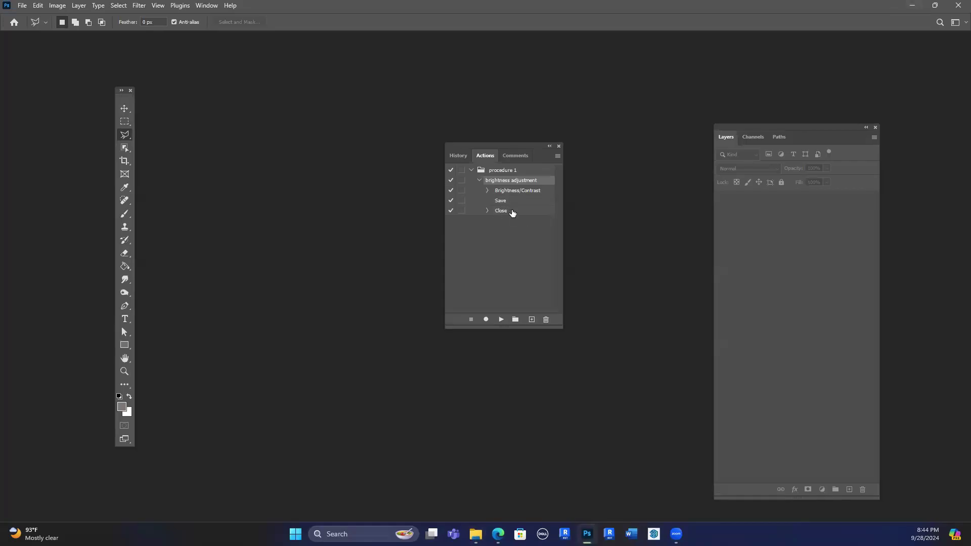
click(22, 6)
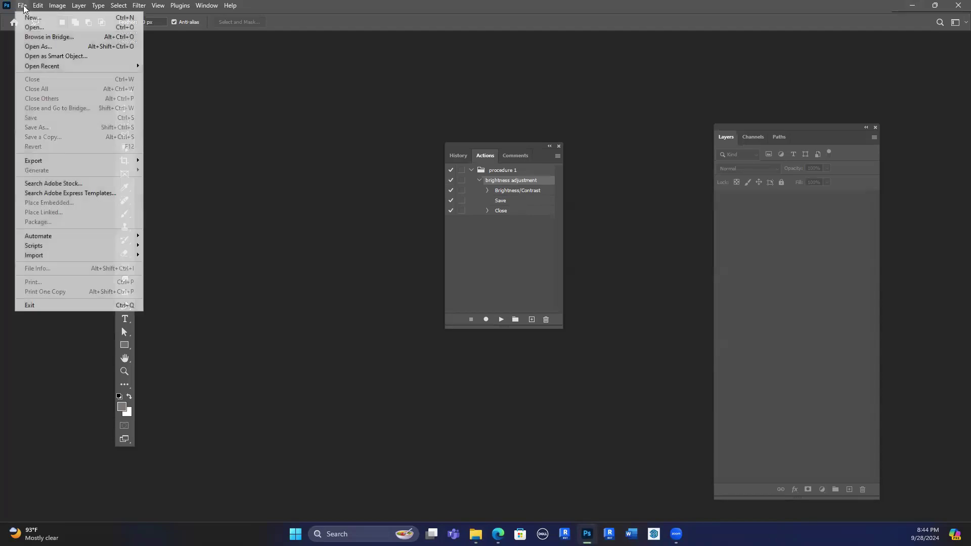
click(43, 27)
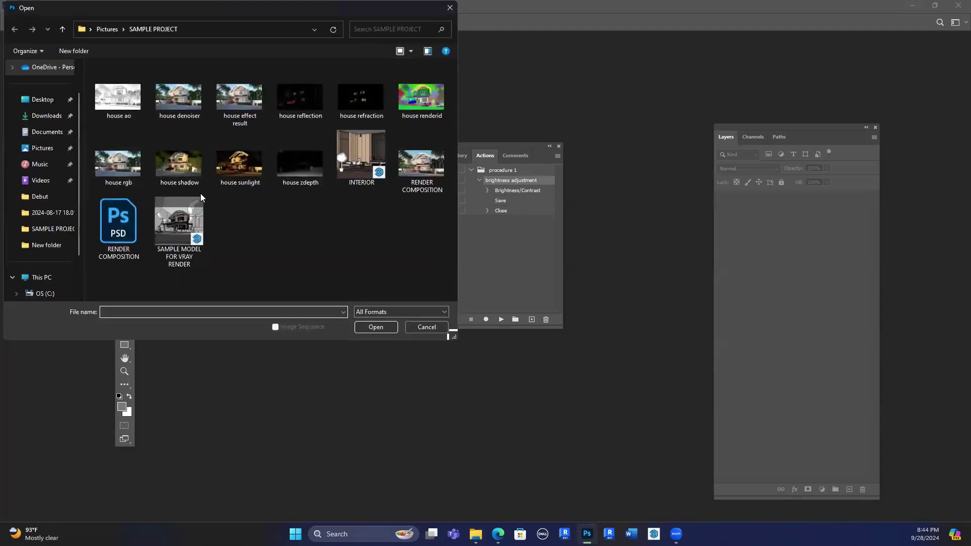
click(427, 327)
Open the selected photos DSC_9937 through DSC_9950 from File Explorer in Photoshop.
click(476, 534)
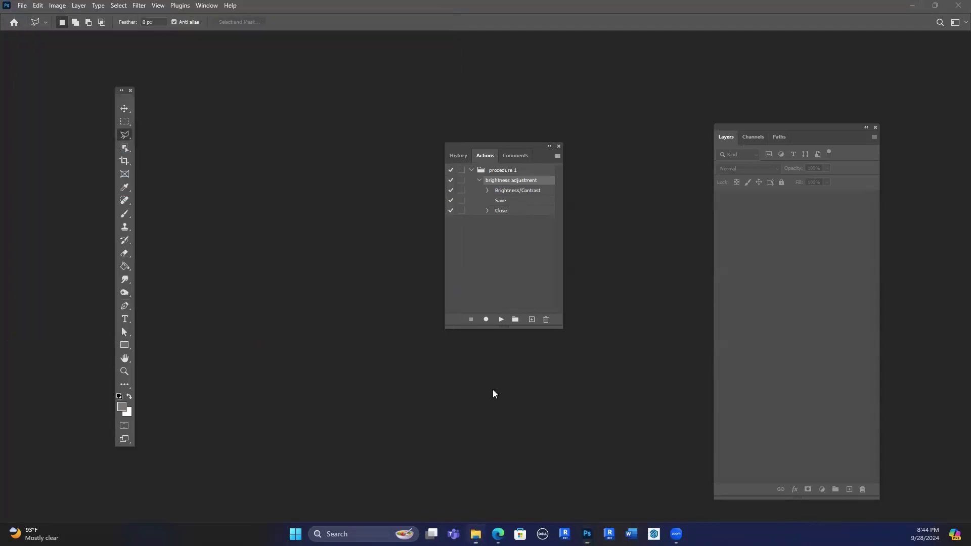
drag(389, 163, 368, 326)
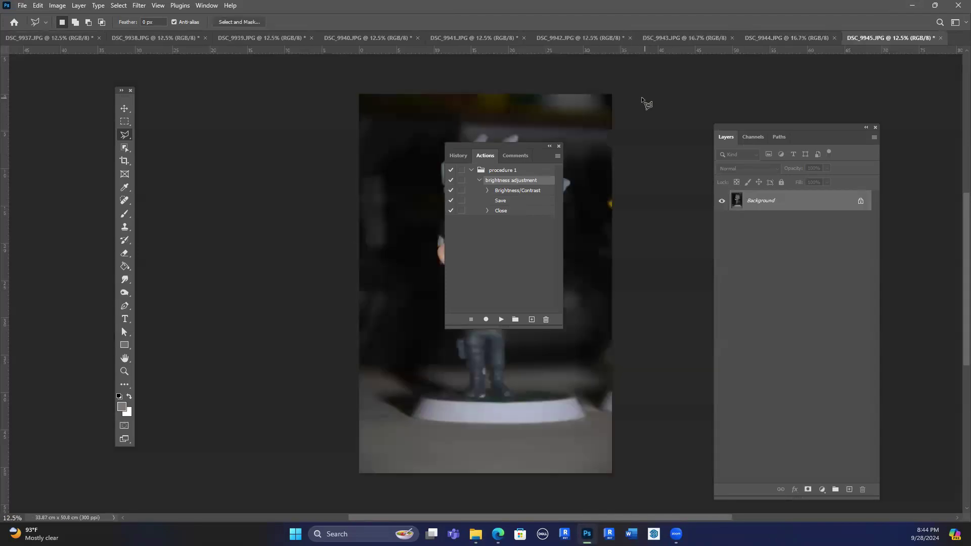
Close the open photo documents one after another, from DSC_9945 back through DSC_9940.
click(942, 37)
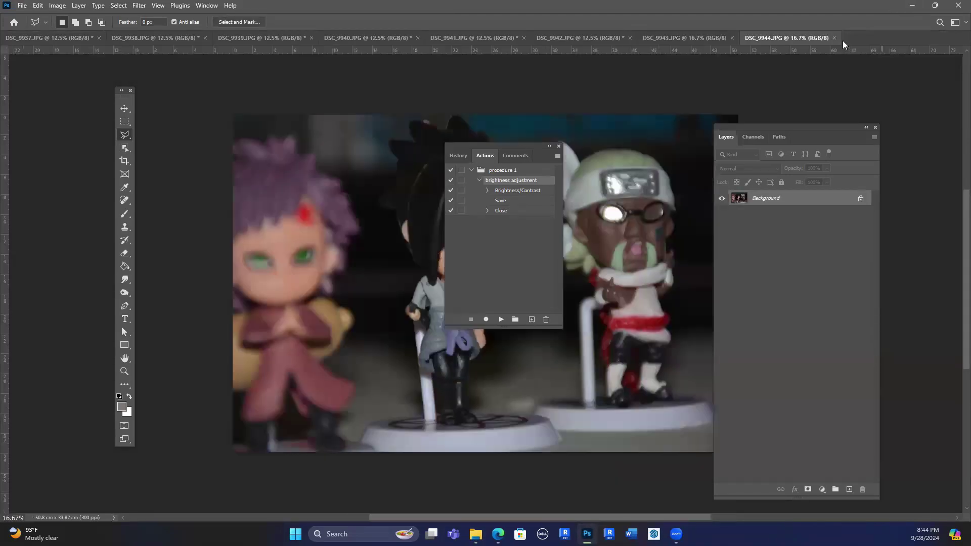
click(835, 38)
click(731, 38)
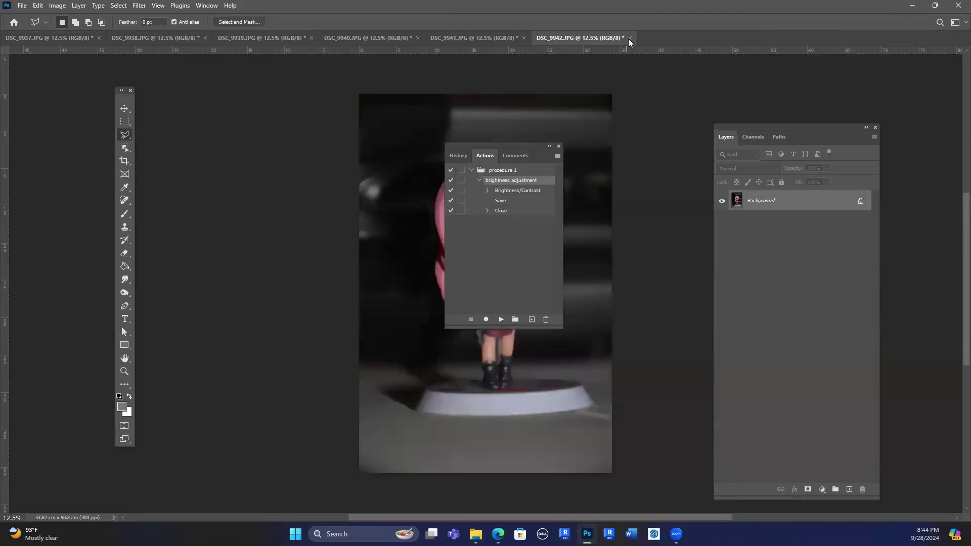
click(629, 38)
click(418, 37)
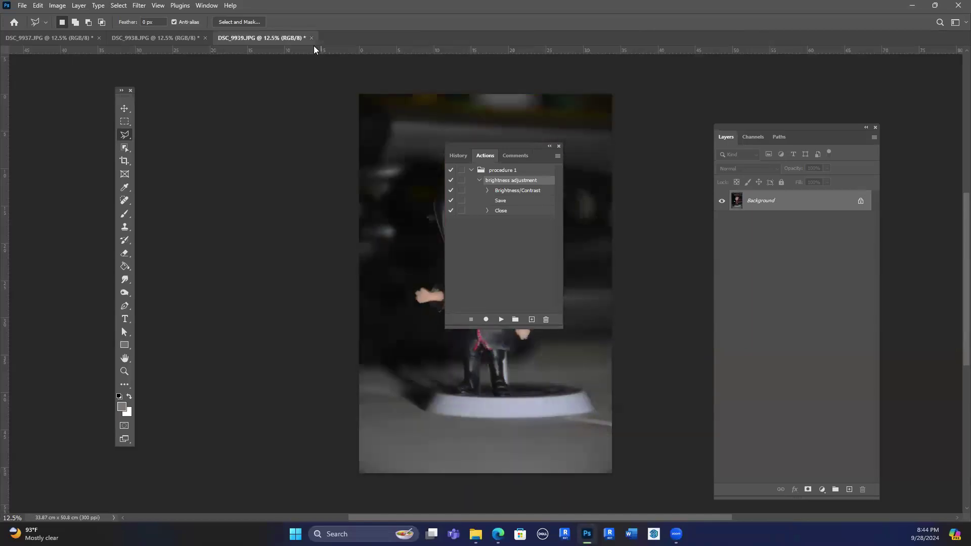
Close the DSC_9939.JPG and DSC_9938.JPG images and move the Actions panel off the figure in DSC_9937.JPG.
click(312, 38)
click(205, 38)
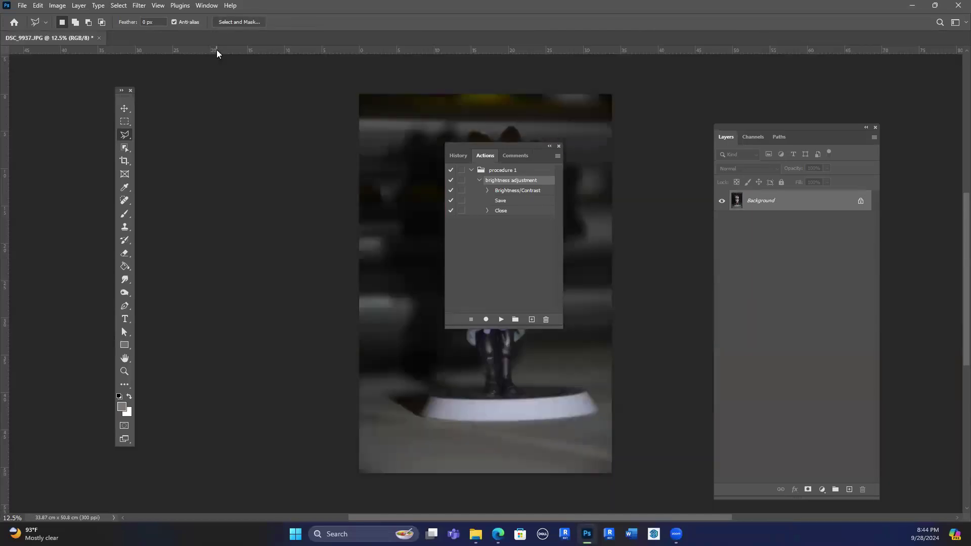
drag(518, 144, 658, 156)
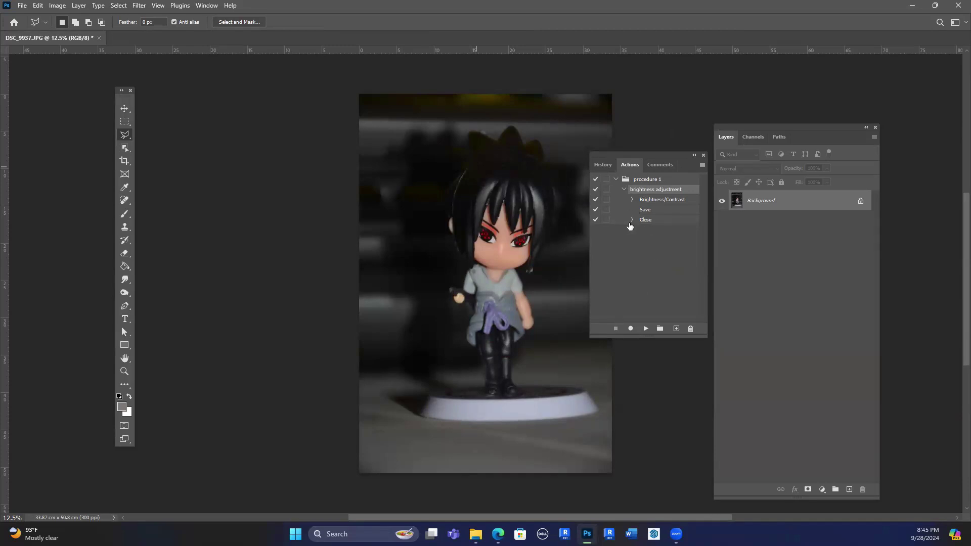
click(655, 215)
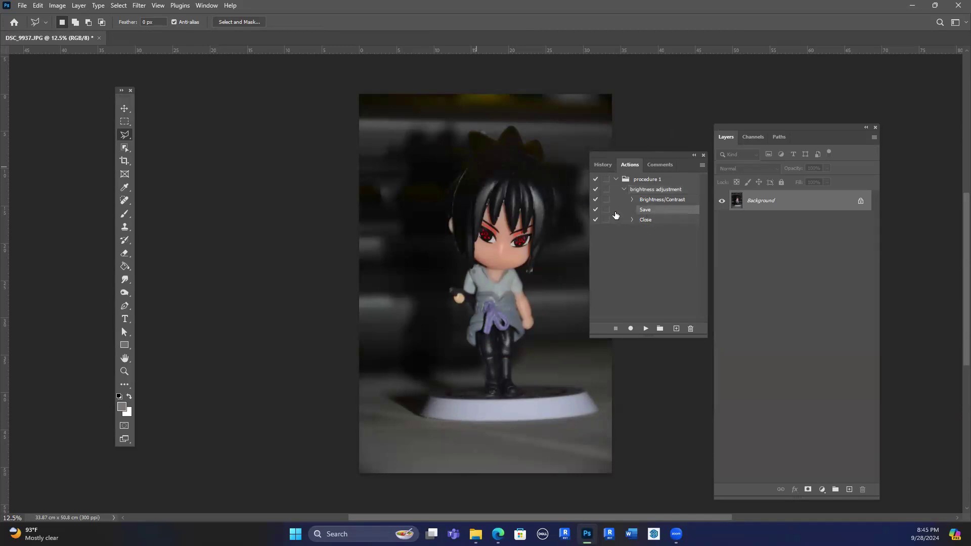
click(596, 191)
key(Return)
click(595, 210)
click(596, 219)
click(703, 166)
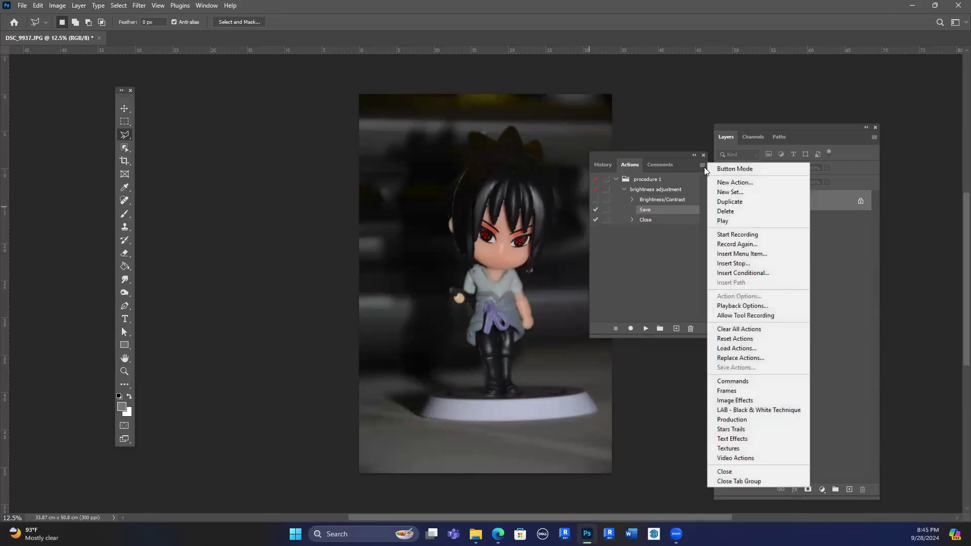
click(739, 245)
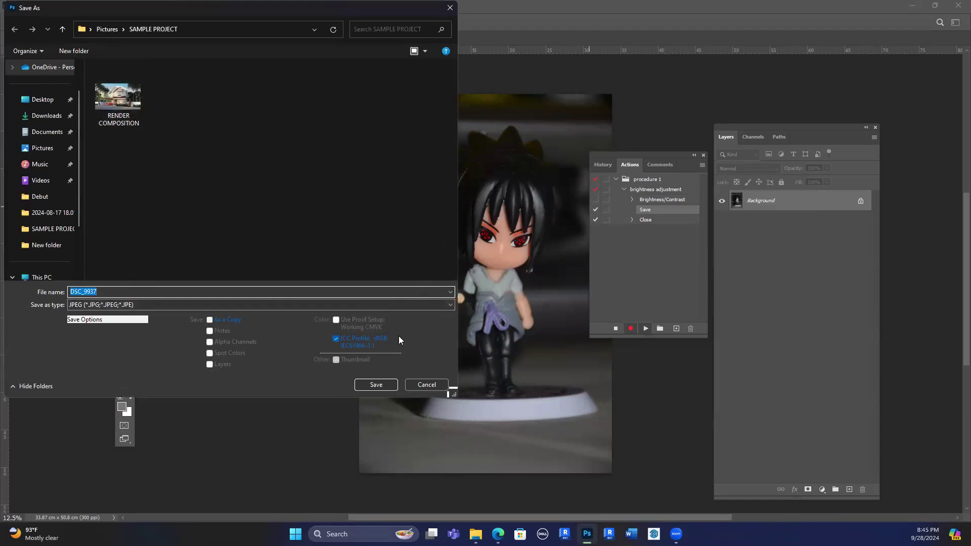
click(429, 386)
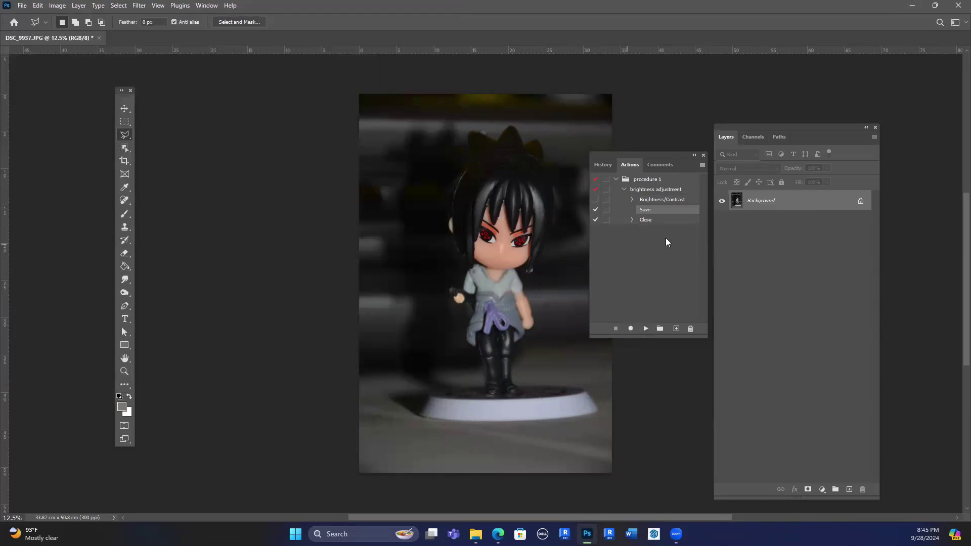
Delete the Save step from the brightness adjustment action.
click(690, 329)
click(438, 197)
click(22, 6)
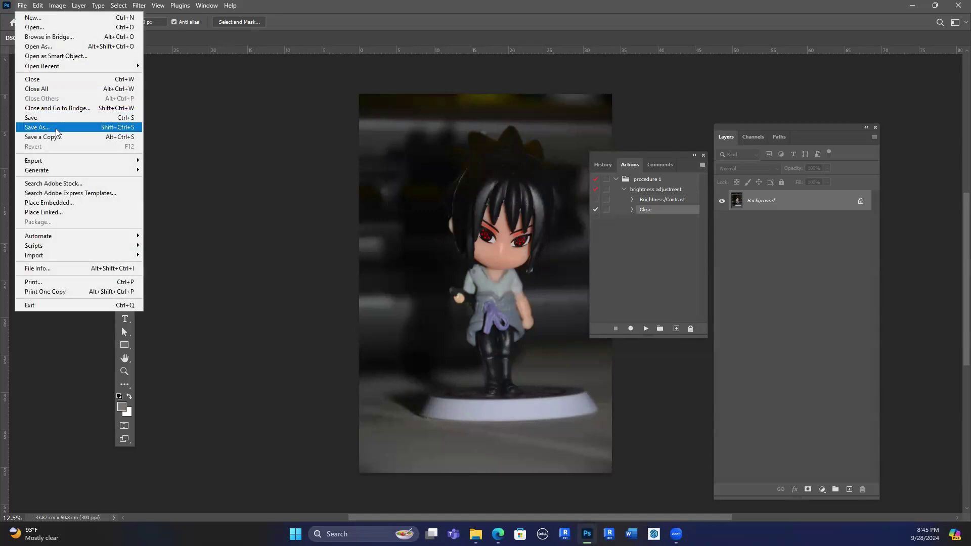
click(659, 233)
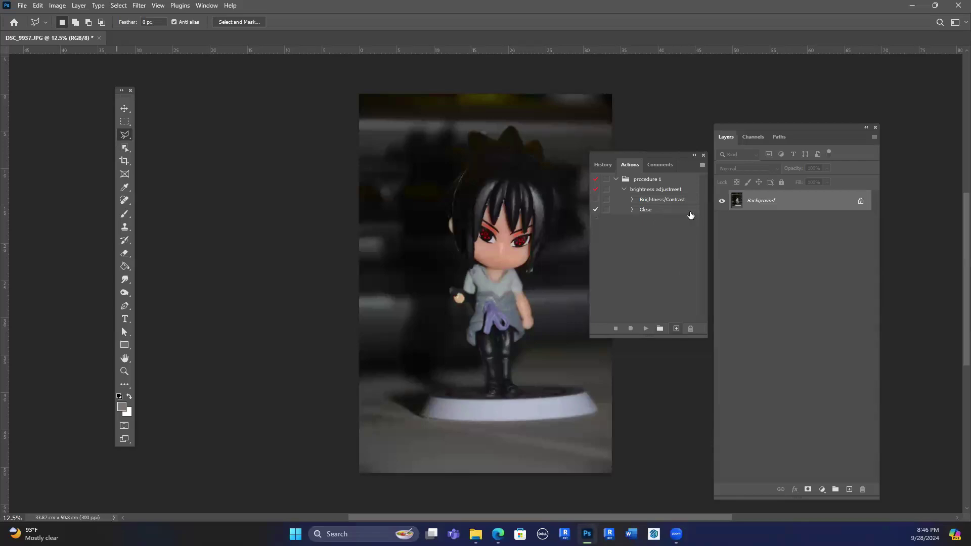
Record the Close step of the brightness adjustment action again.
click(703, 165)
click(665, 231)
click(664, 210)
click(701, 165)
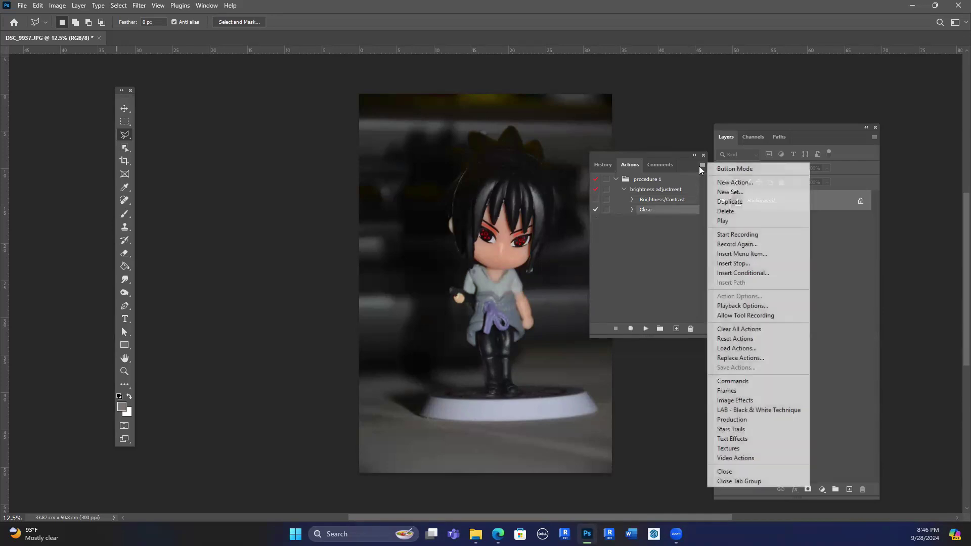
click(738, 246)
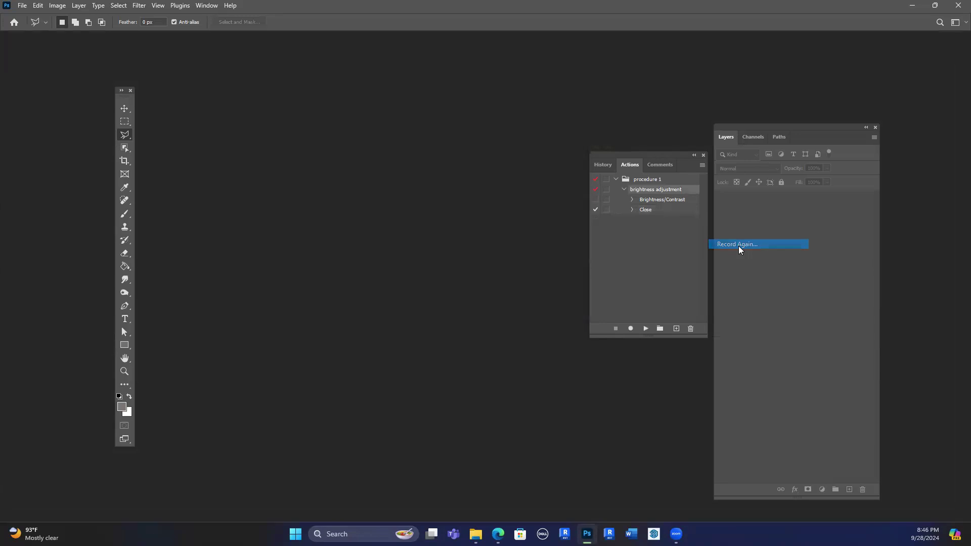
Enable all steps of the brightness adjustment action and reopen DSC_9937 from File Explorer in Photoshop.
click(653, 203)
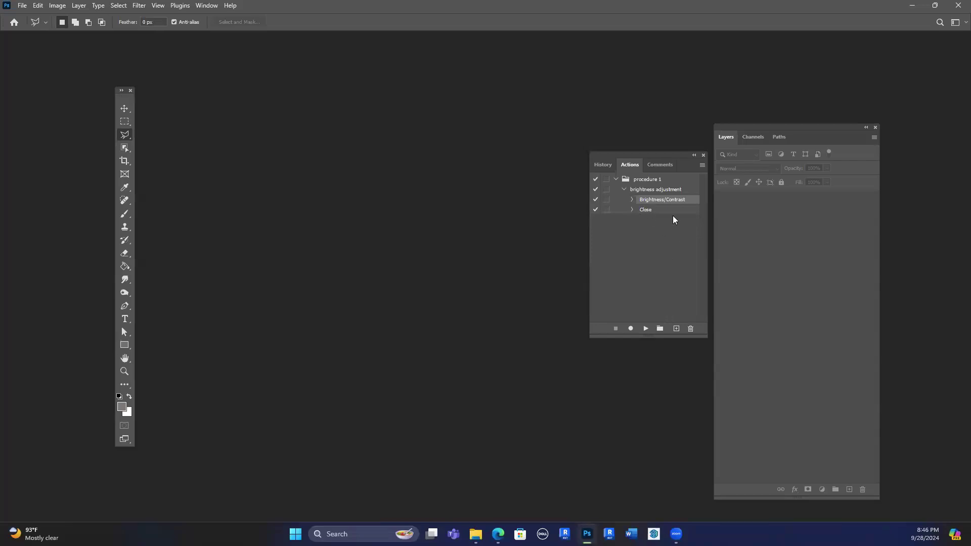
click(475, 534)
click(401, 154)
drag(401, 154, 438, 264)
click(630, 256)
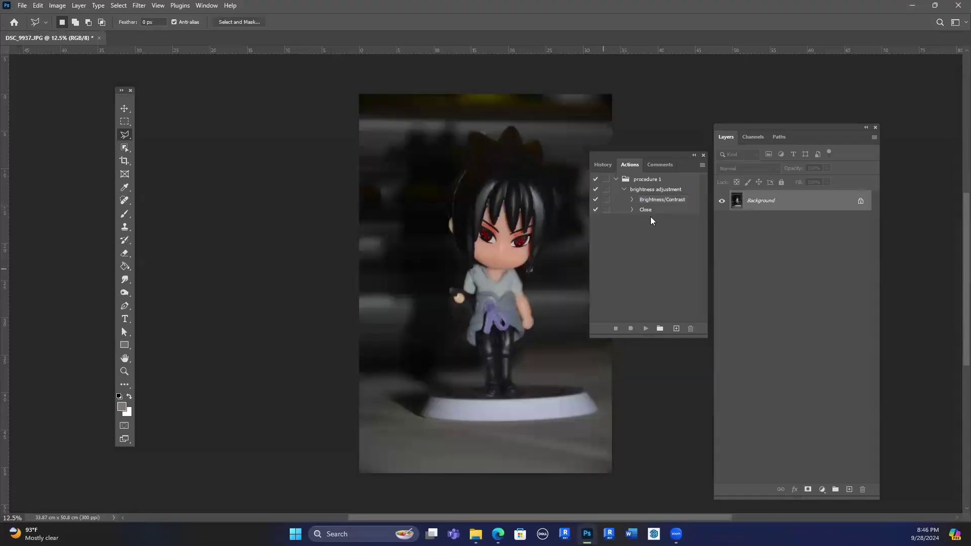
Record into the brightness adjustment action saving DSC_9937 as a JPEG in Pictures\New folder\New folder and closing it.
click(661, 200)
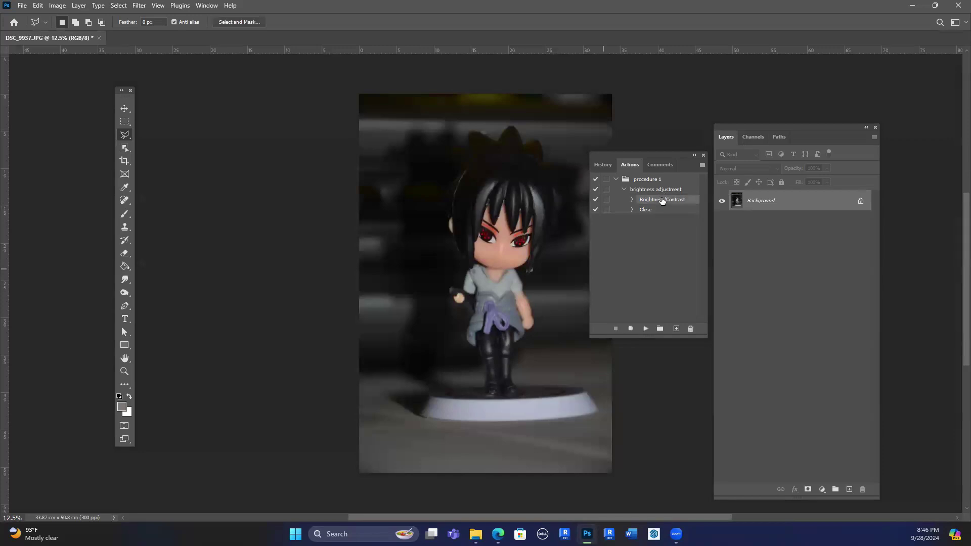
click(703, 166)
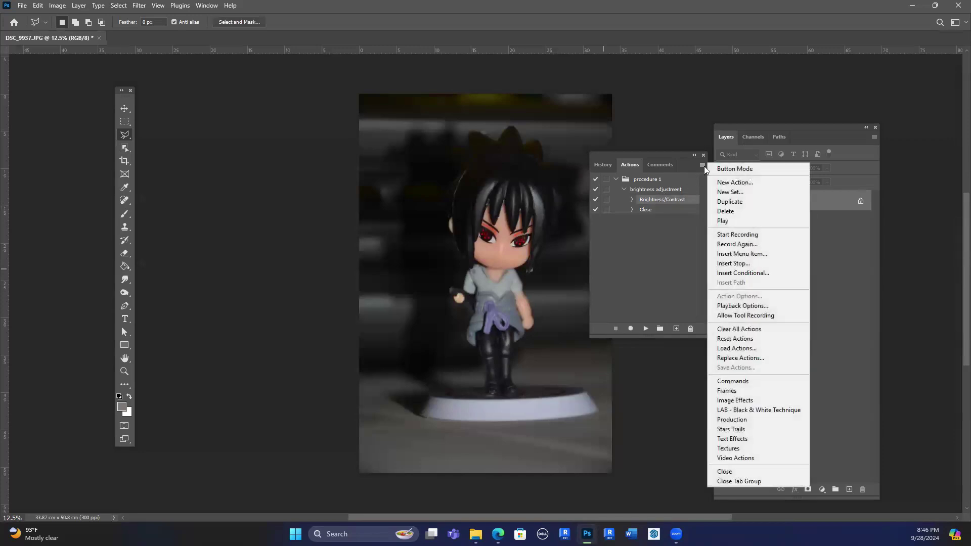
click(758, 236)
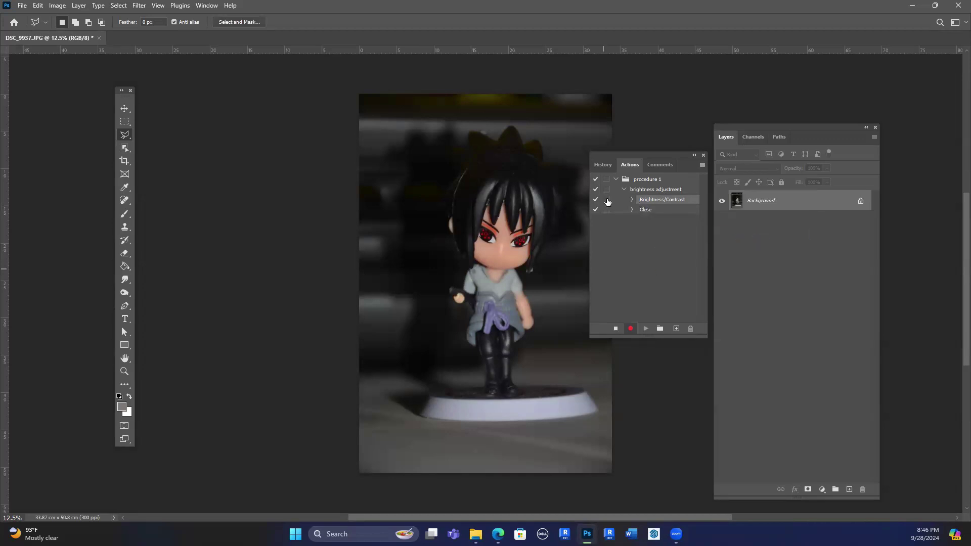
click(651, 210)
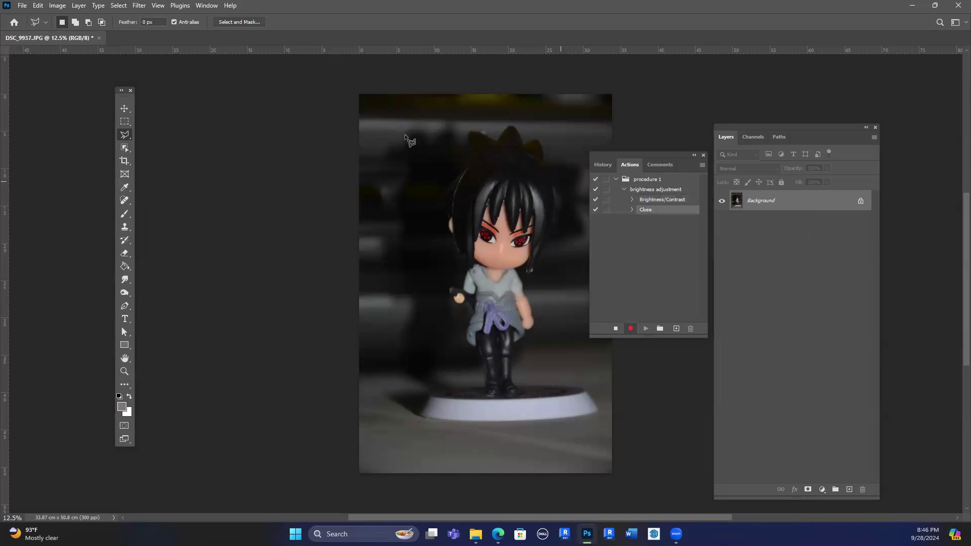
click(23, 7)
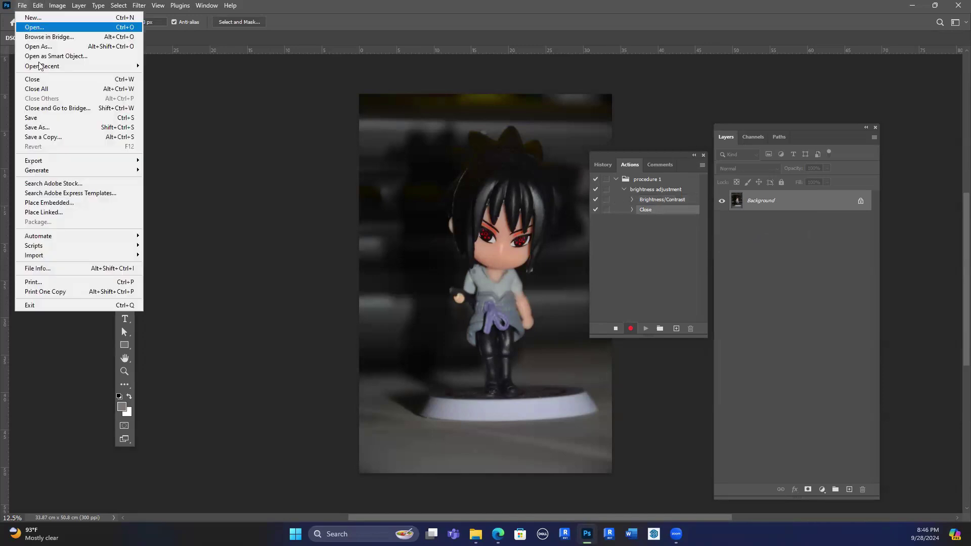
click(50, 128)
double_click(109, 94)
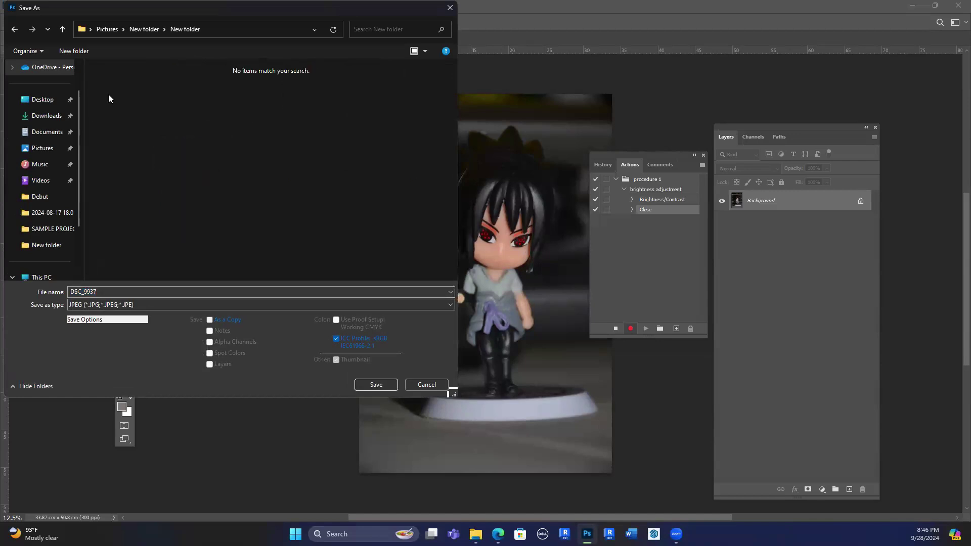
click(376, 385)
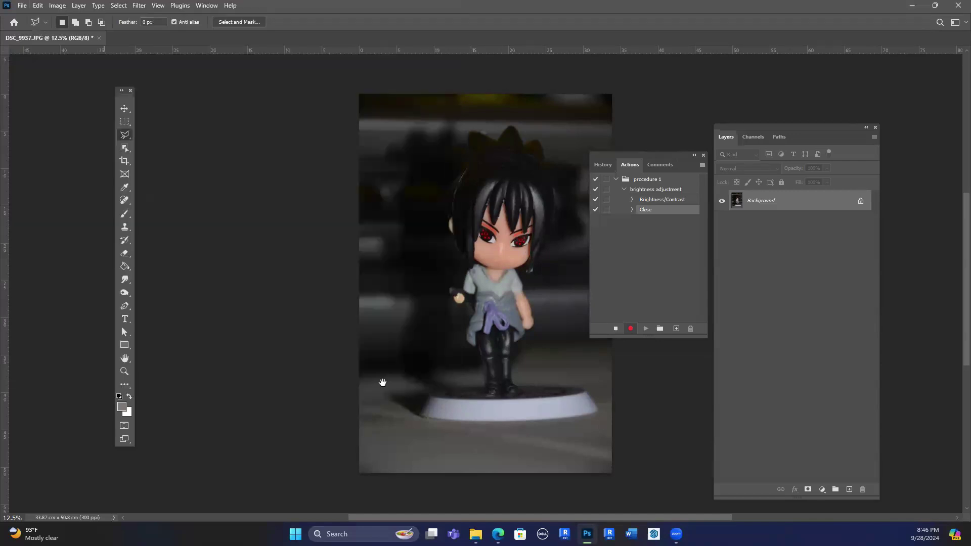
key(l)
click(418, 121)
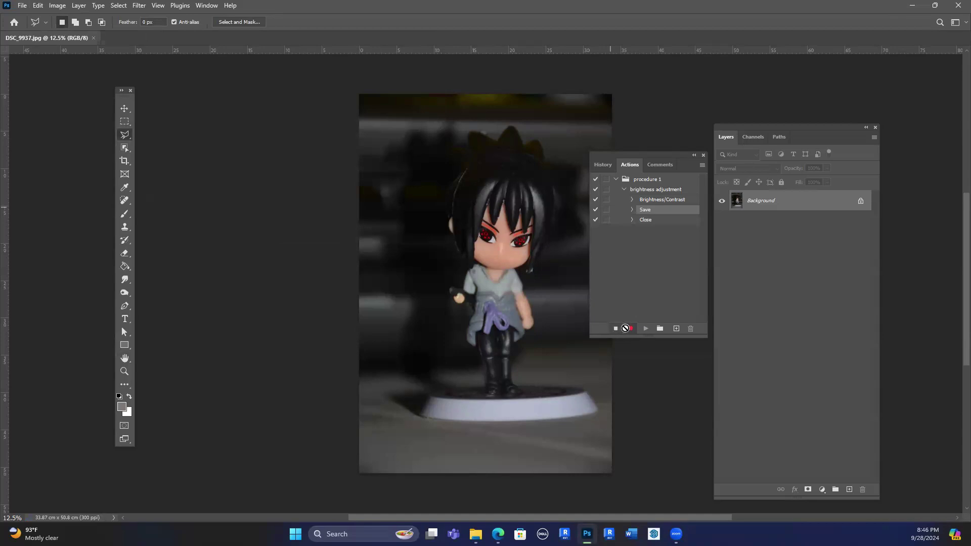
click(96, 38)
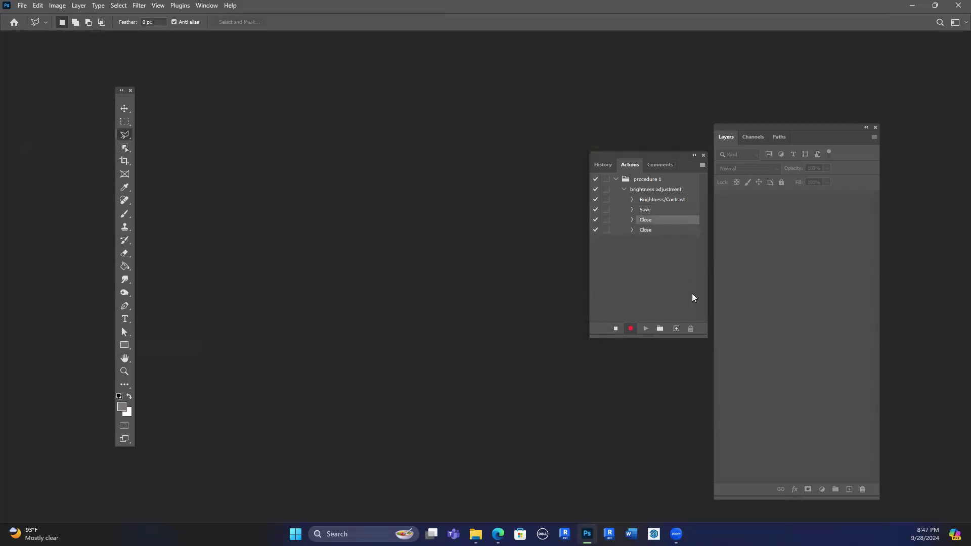
click(616, 328)
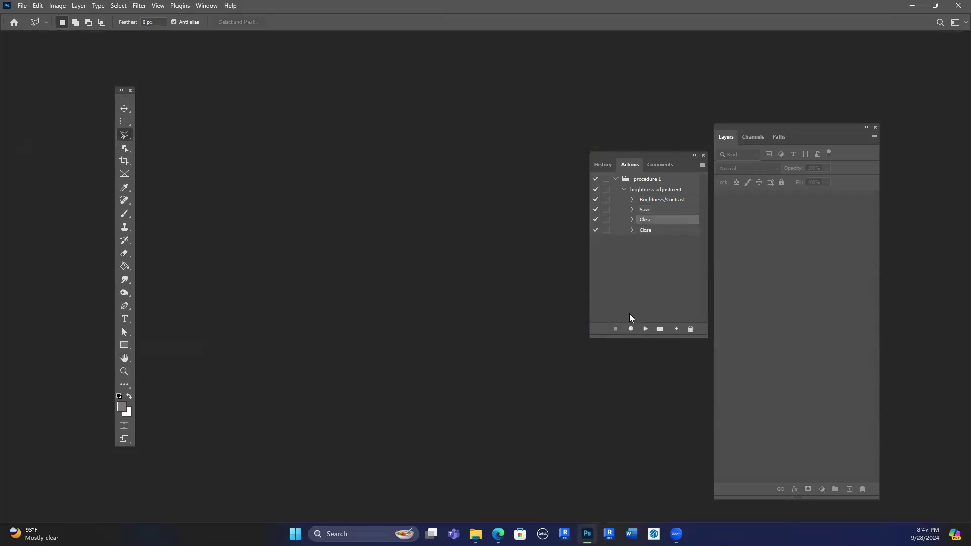
Widen the Actions panel and expand the settings of the recorded Save and Close steps.
click(632, 210)
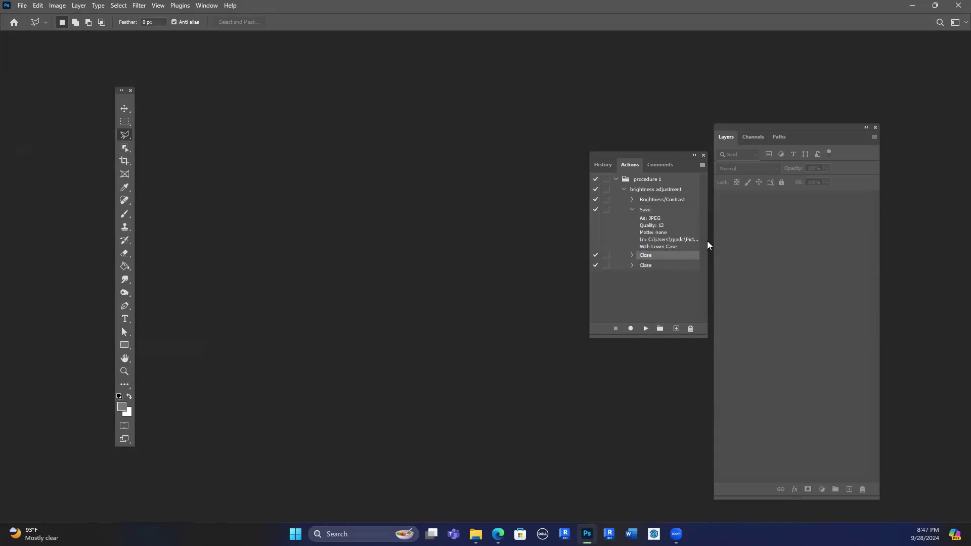
drag(717, 241, 805, 241)
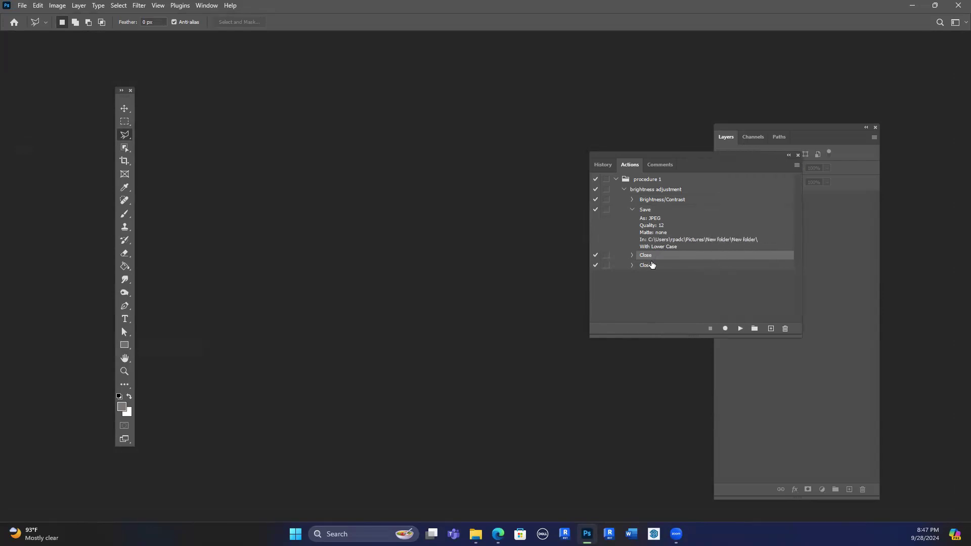
click(633, 265)
click(632, 255)
Delete the duplicate last Close step and collapse the brightness adjustment action.
click(646, 266)
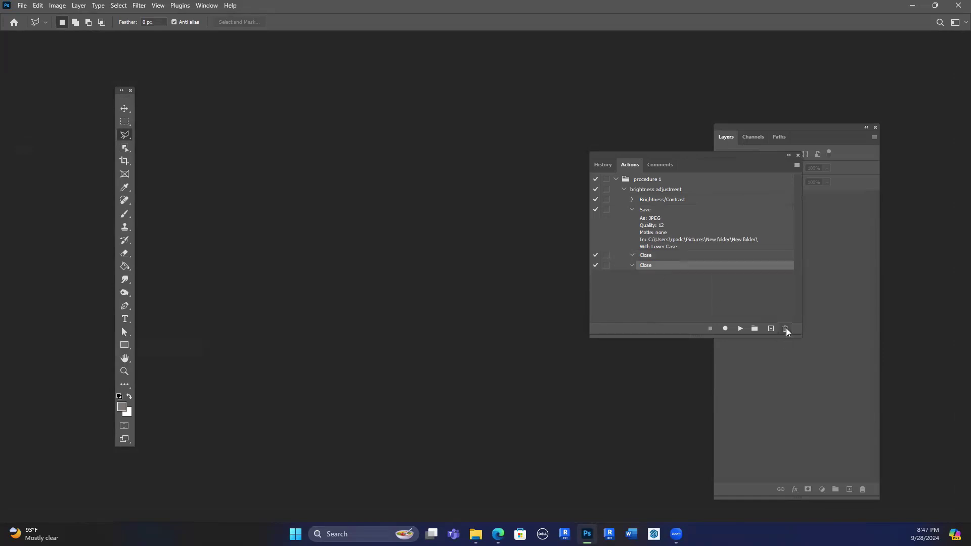
click(785, 328)
click(450, 201)
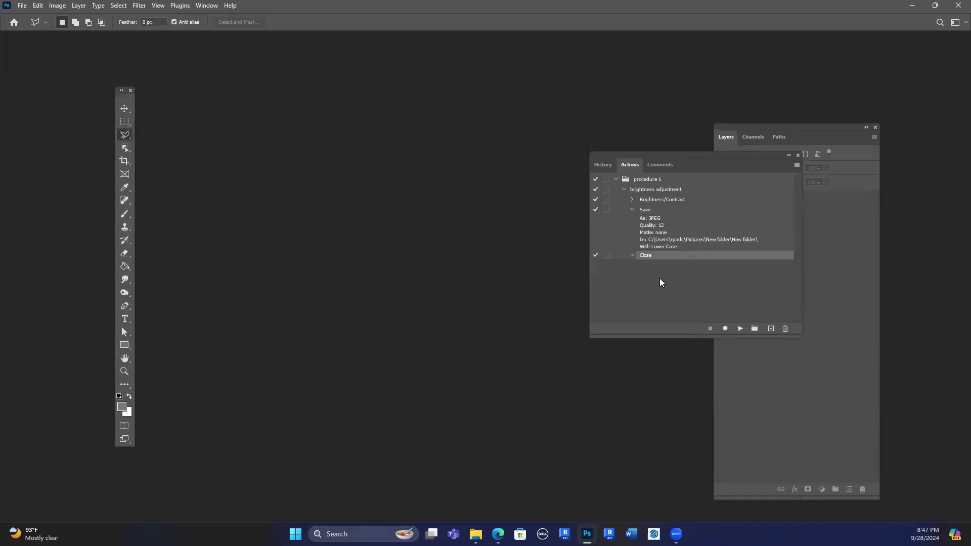
click(625, 190)
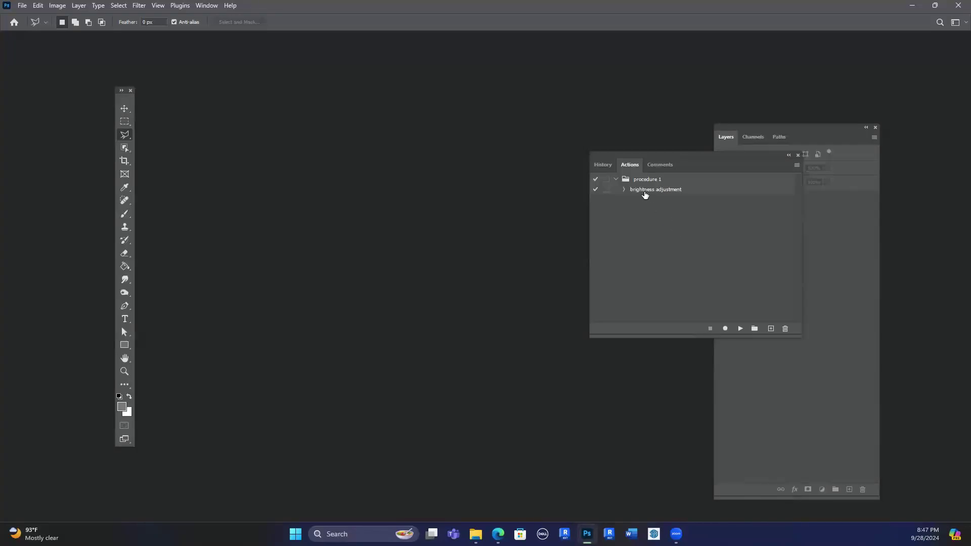
click(624, 189)
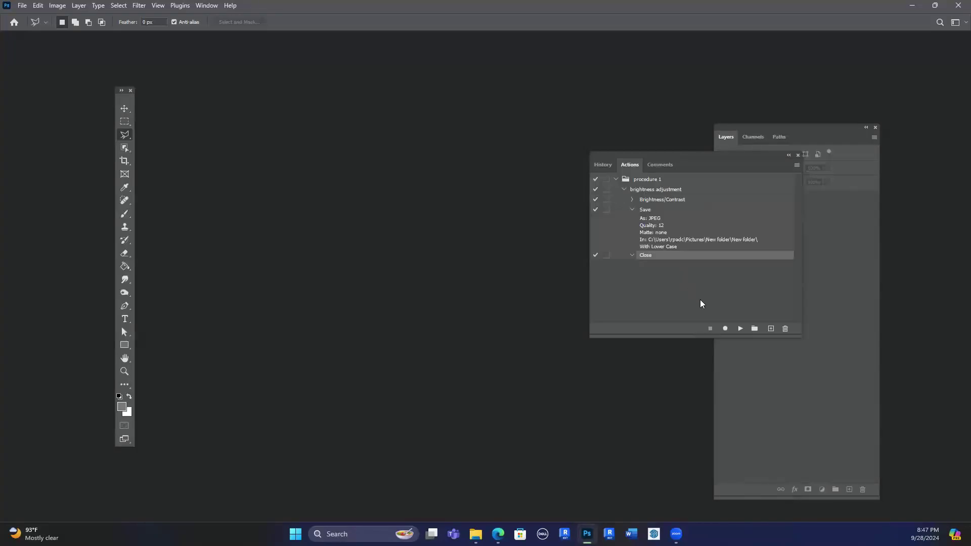
click(625, 189)
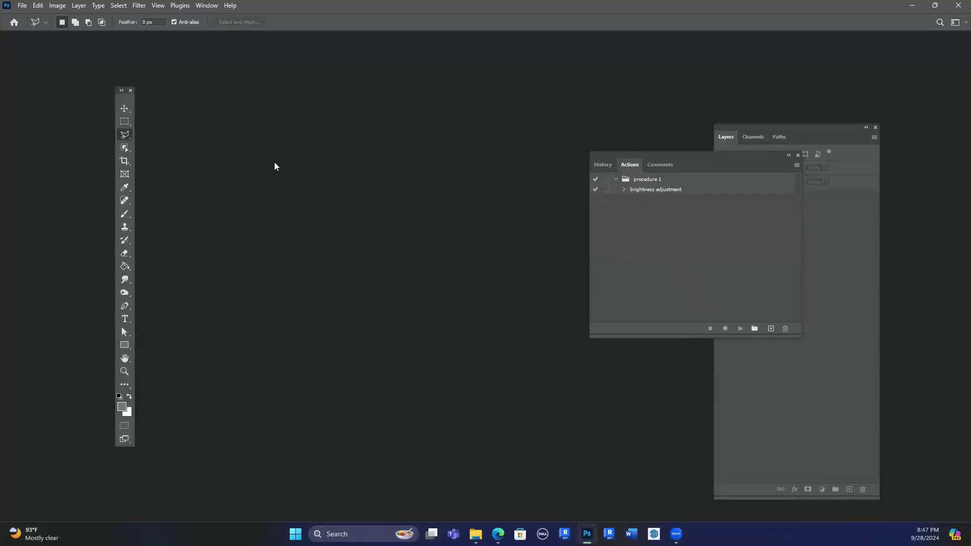
Run a Batch with procedure 1's brightness adjustment action on Pictures\New folder, with Pictures\New folder\New folder as the destination.
click(22, 6)
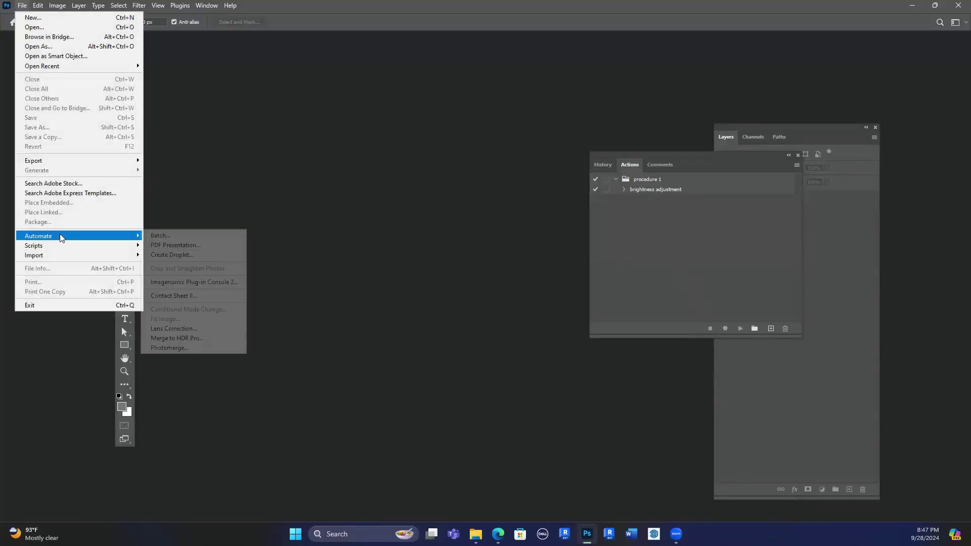
mouse_move(116, 236)
click(172, 235)
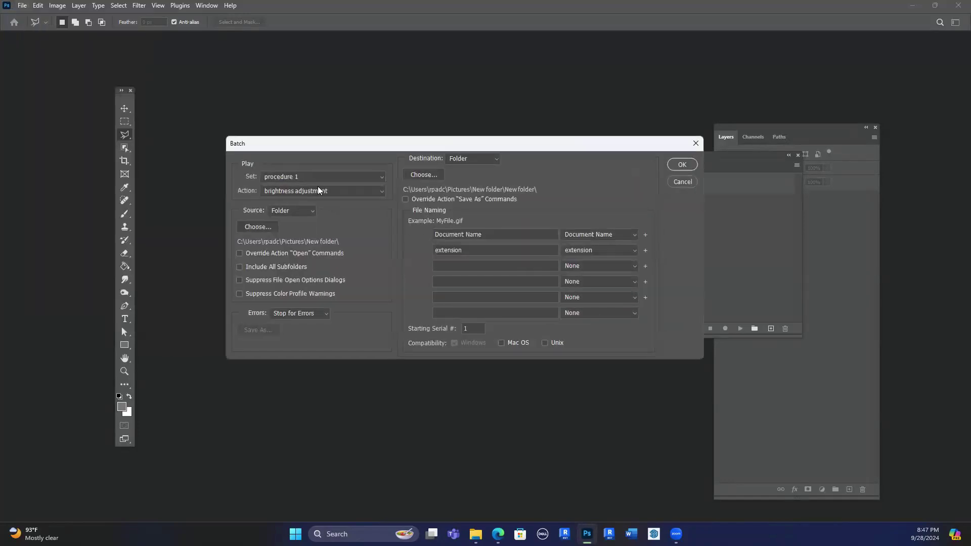
click(248, 226)
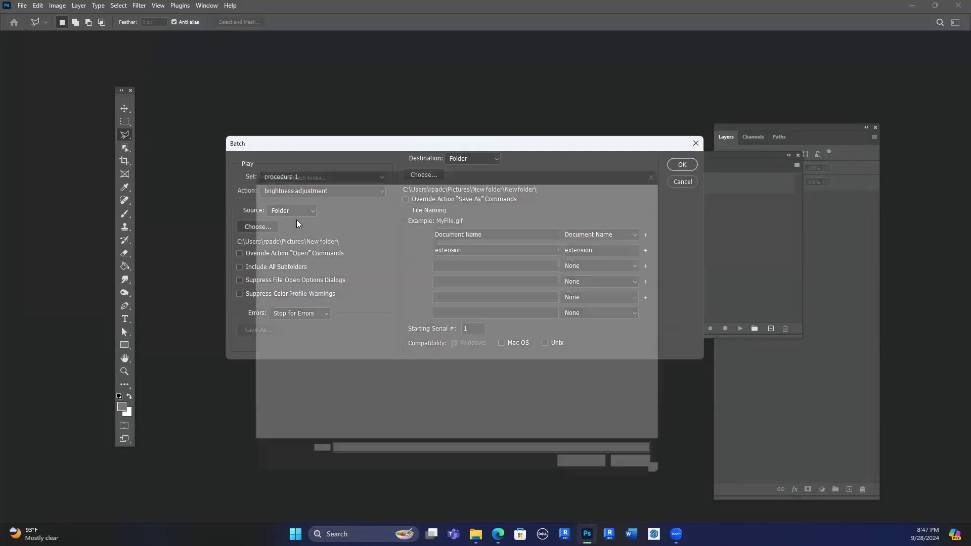
click(597, 479)
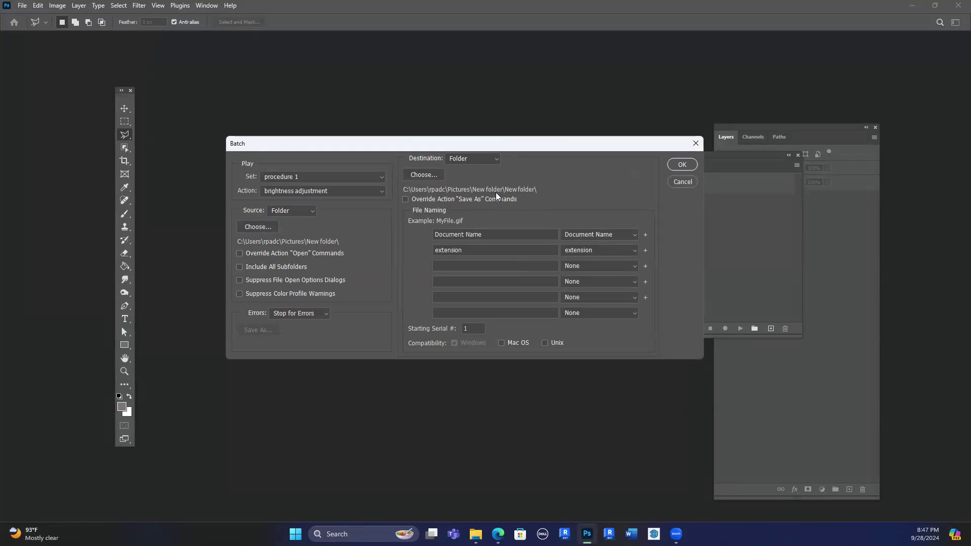
click(682, 165)
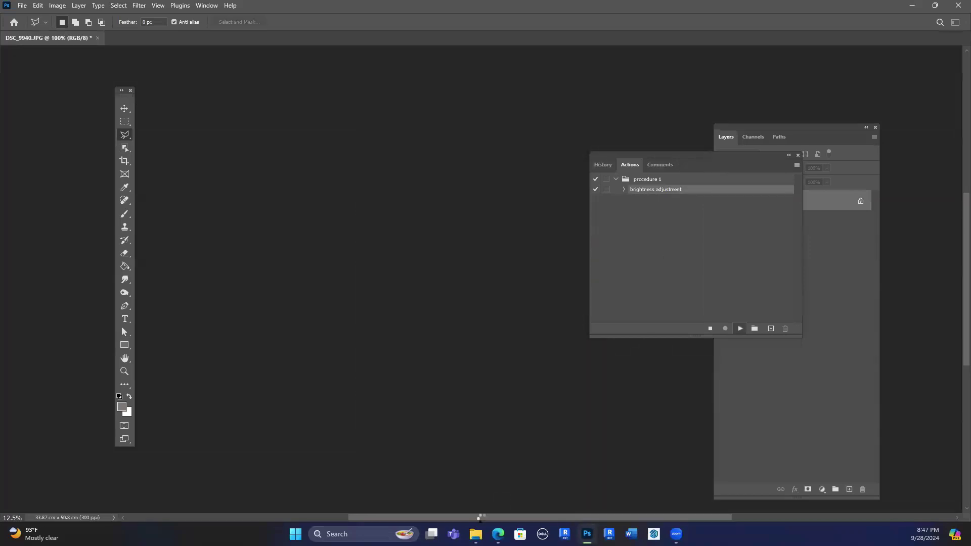
Check the batch-processed photos in Pictures\New folder\New folder in File Explorer, displayed as extra large icons.
click(475, 534)
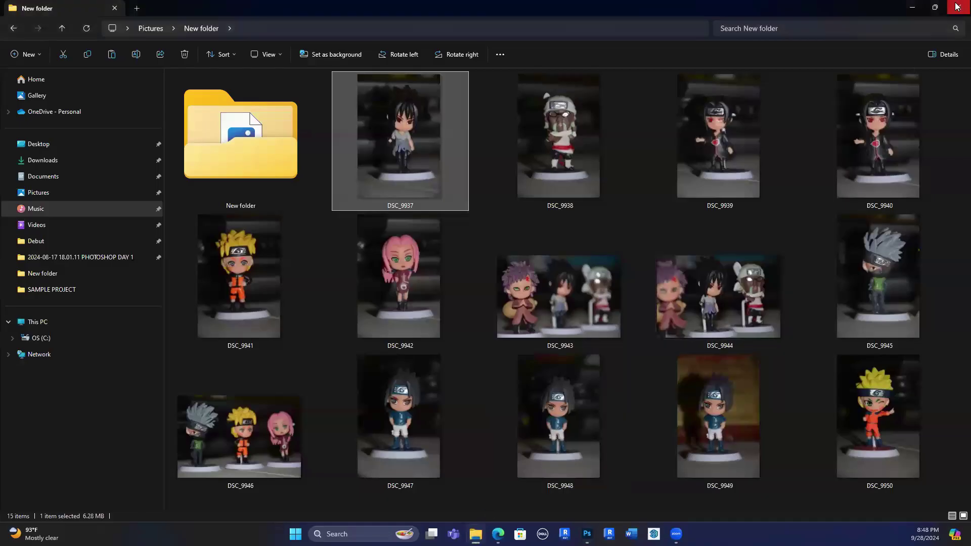
click(934, 7)
drag(645, 187, 668, 79)
double_click(421, 204)
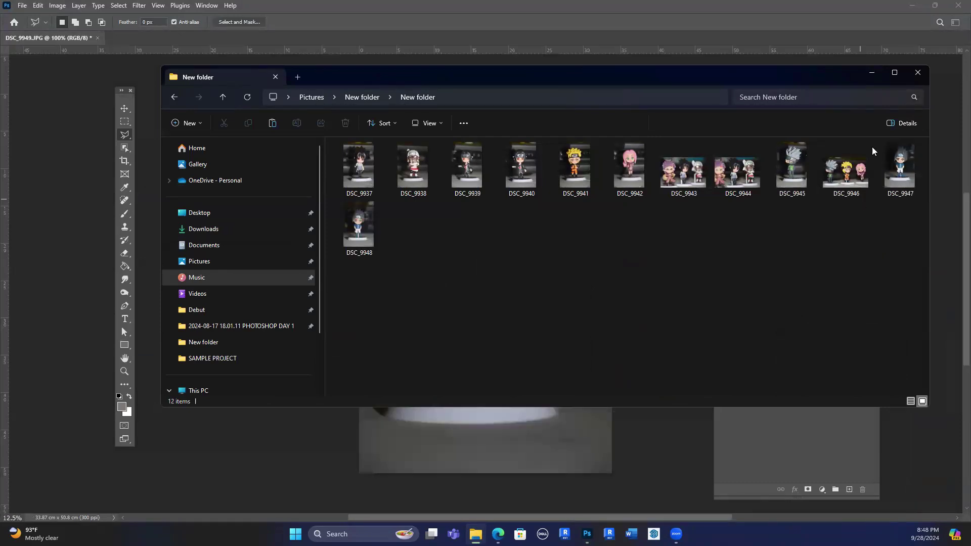
click(895, 72)
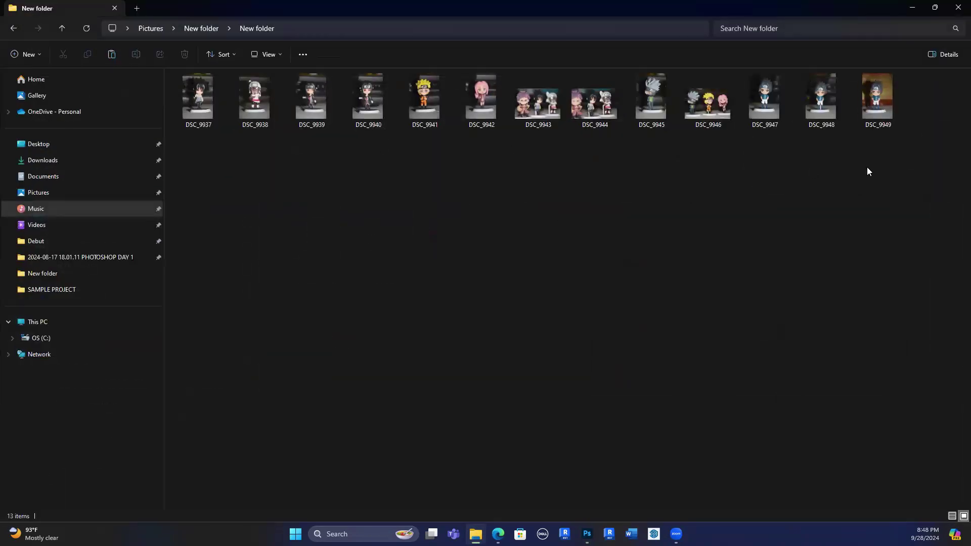
right_click(408, 202)
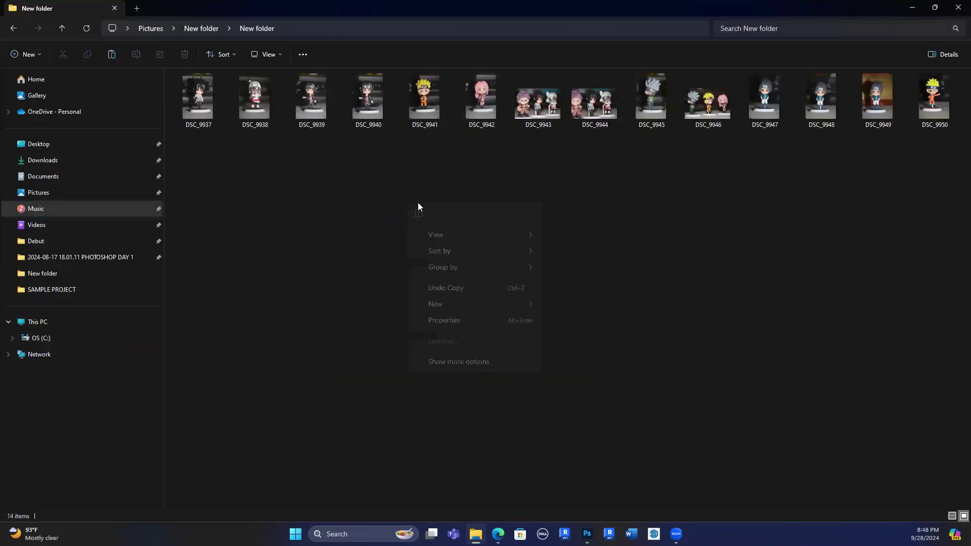
mouse_move(455, 234)
click(591, 237)
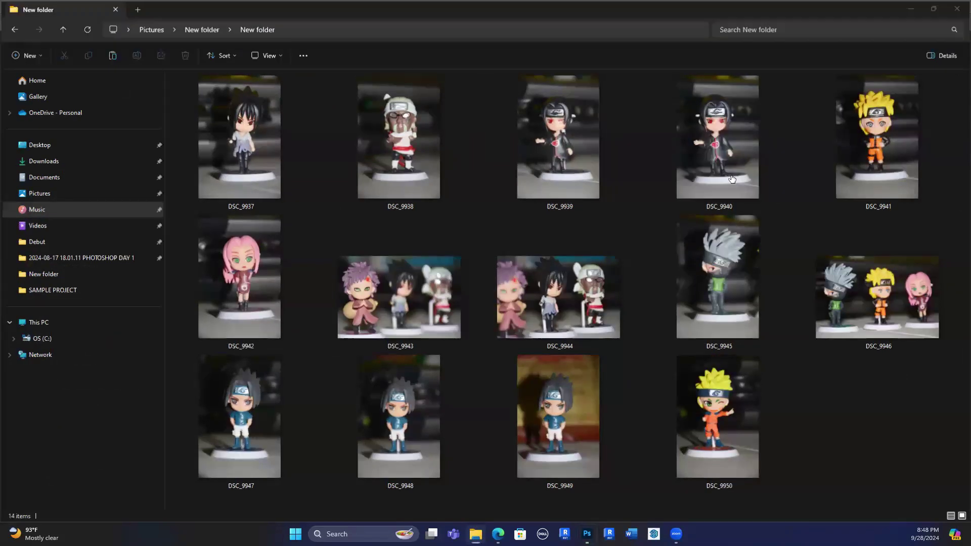
click(912, 10)
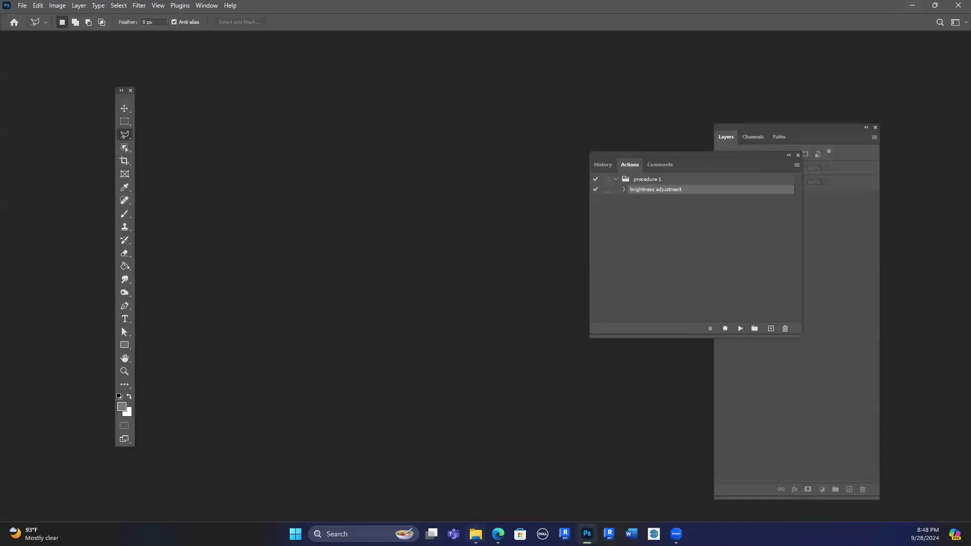
Open the processed DSC_9937 photo from Pictures\New folder\New folder in Photoshop.
click(476, 534)
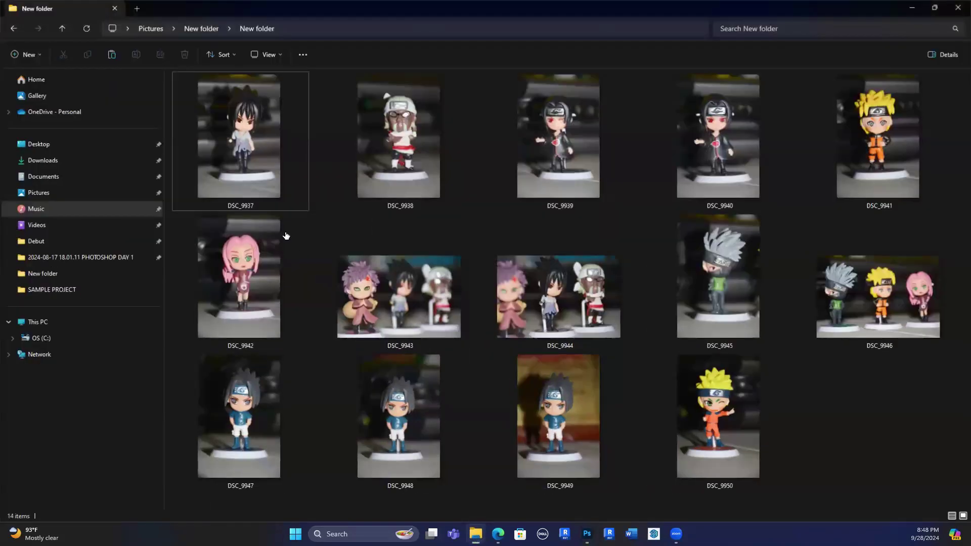
click(348, 28)
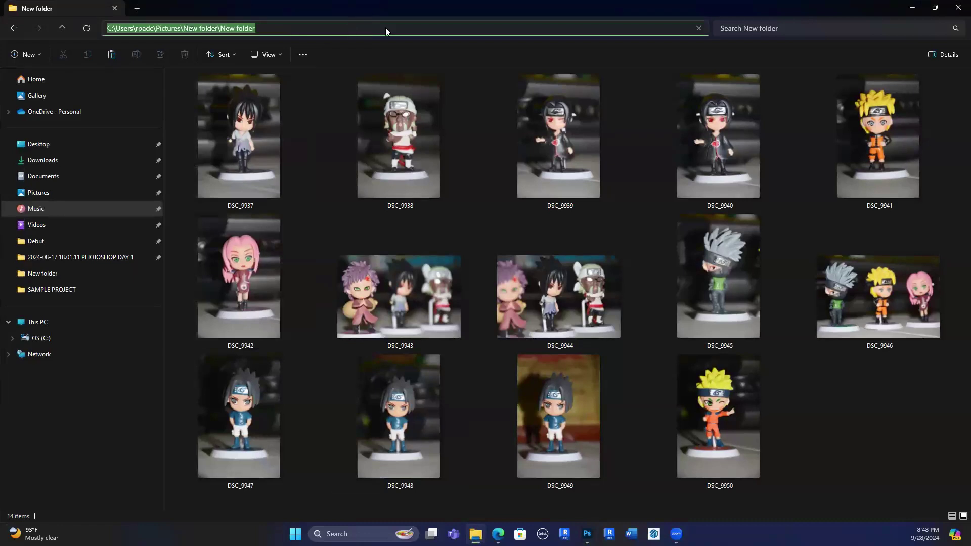
key(super+Down)
drag(416, 323, 243, 139)
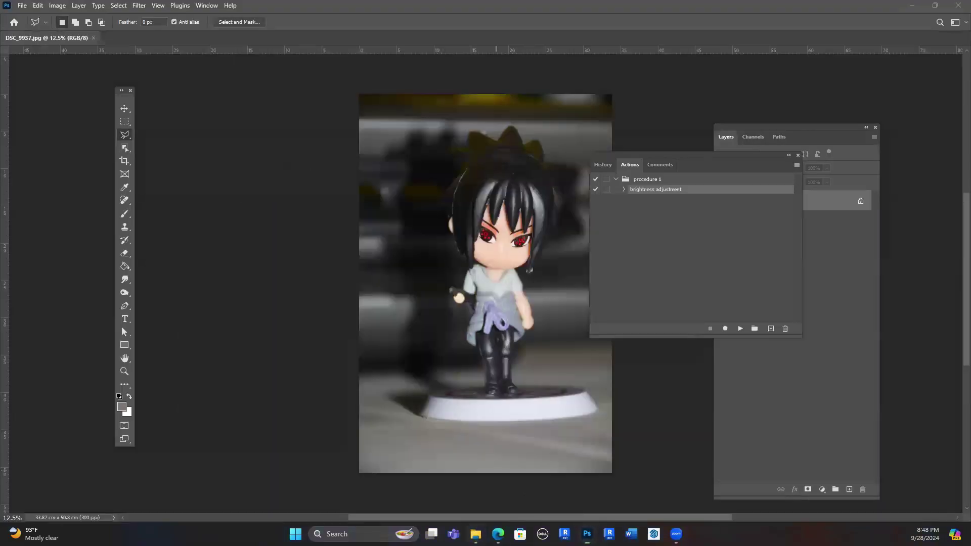
Place the original DSC_9937 from Pictures\New folder over the processed photo, shift it aside to compare them, and cancel the placement.
click(476, 534)
click(389, 248)
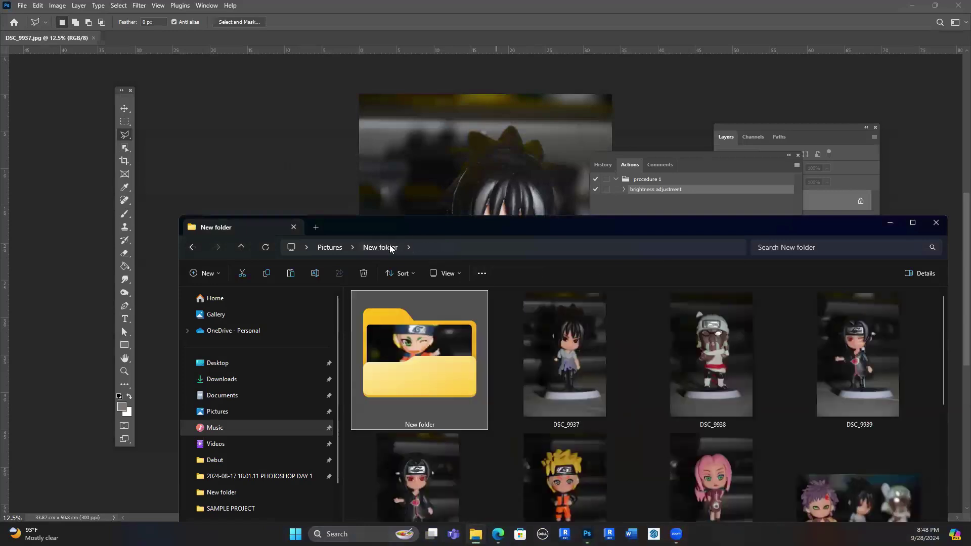
drag(559, 353, 420, 157)
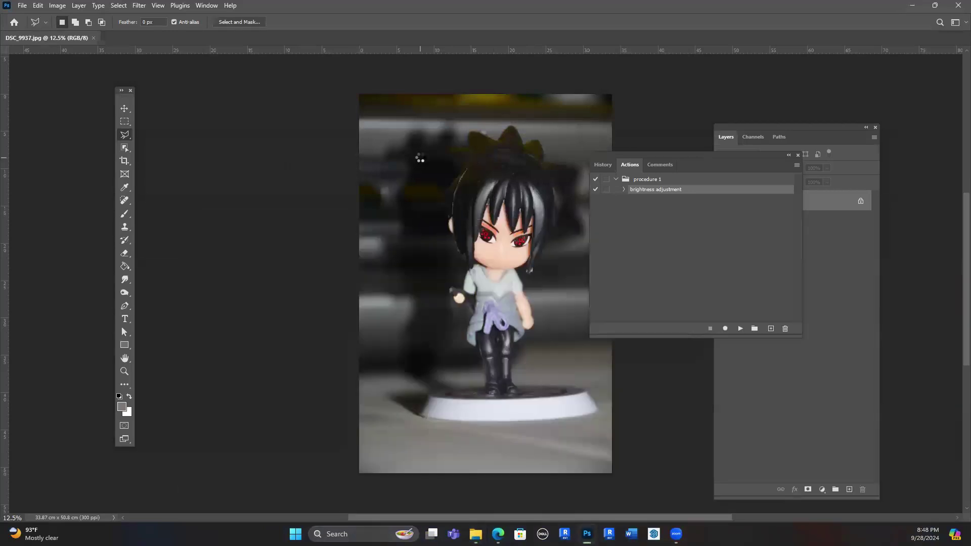
drag(484, 218, 332, 218)
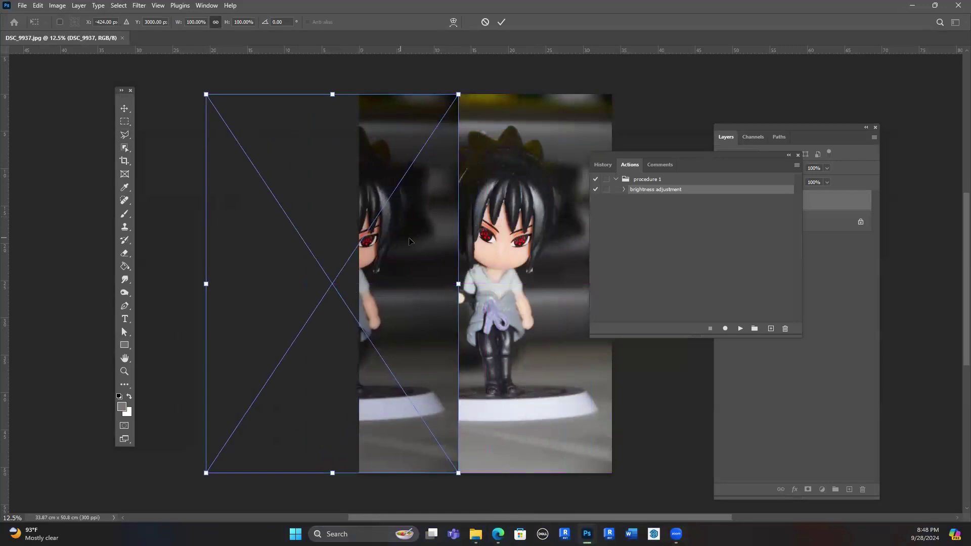
key(Escape)
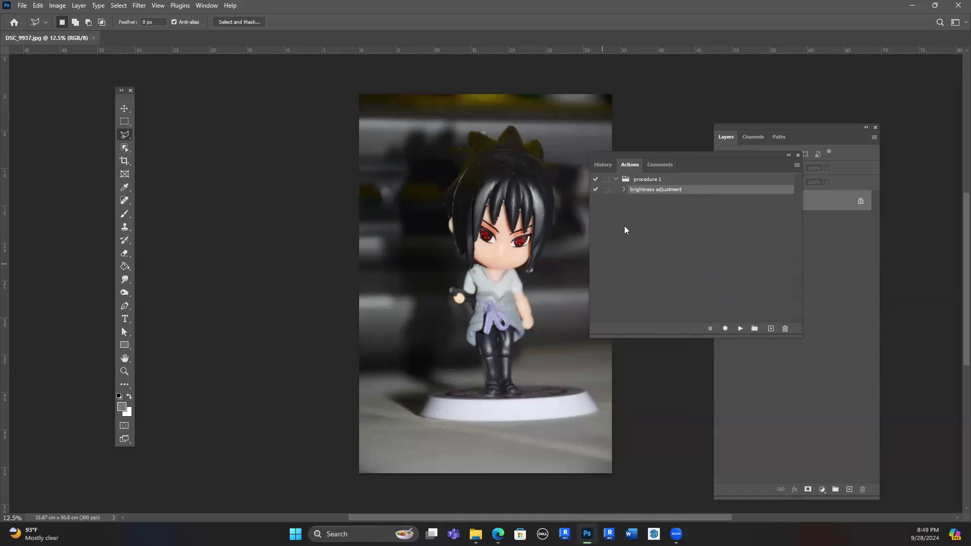
Start recording a new action named bw in the procedure 1 set and desaturate the DSC_9937 photo.
click(668, 244)
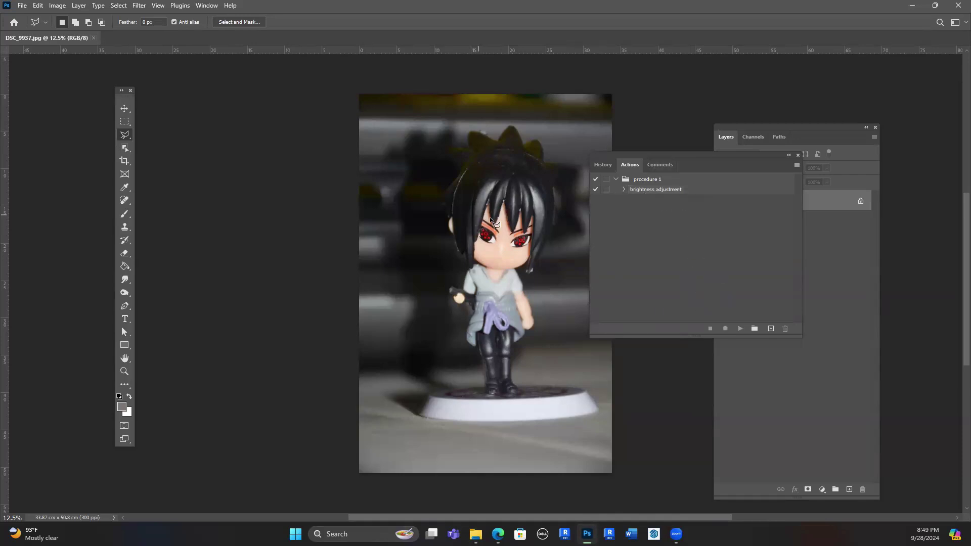
click(770, 329)
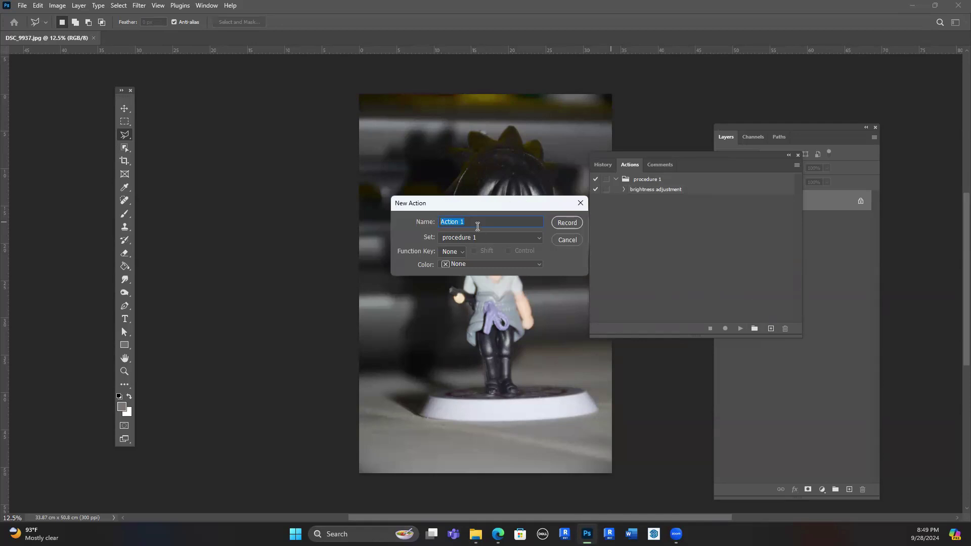
text(bw)
click(567, 222)
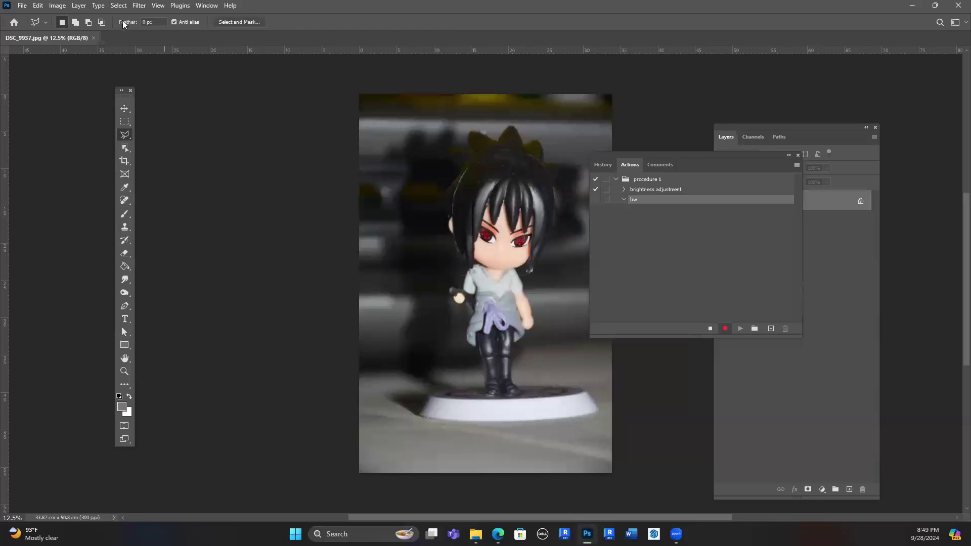
click(57, 5)
mouse_move(85, 33)
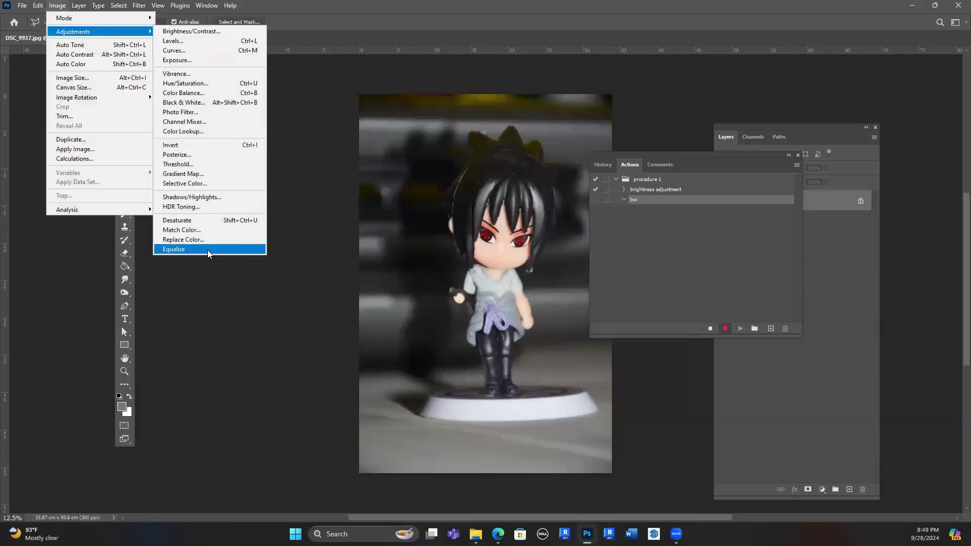
click(195, 221)
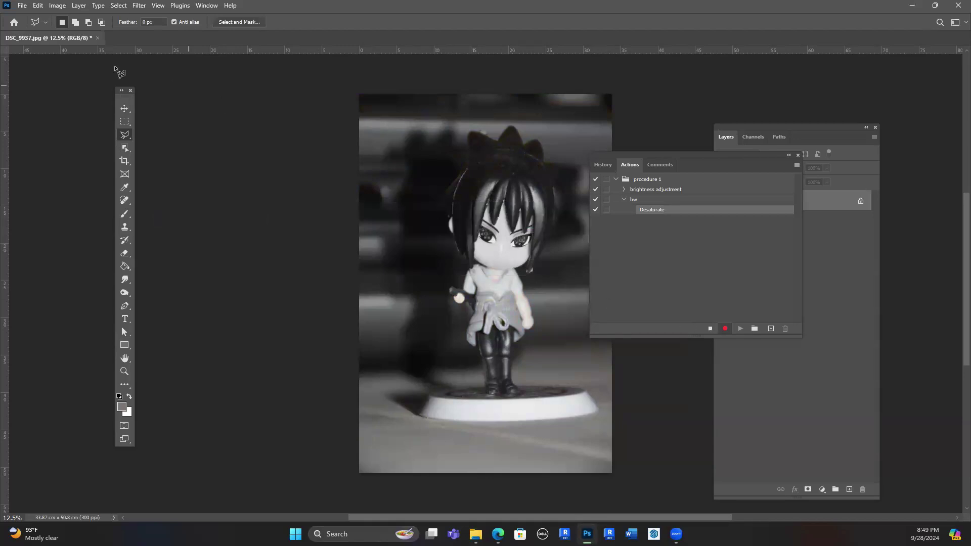
Record saving and closing DSC_9937 into the bw action, and stop the recording.
click(23, 6)
click(52, 126)
click(380, 384)
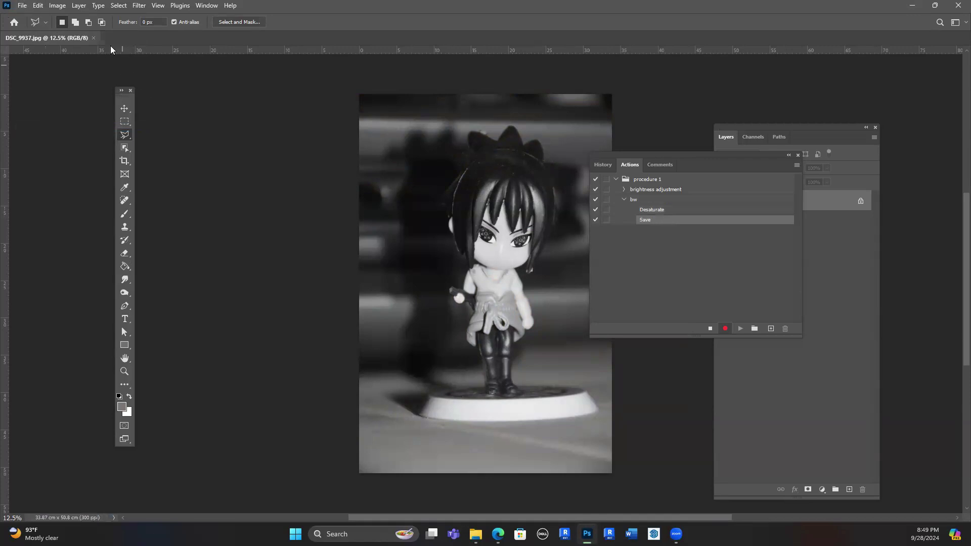
click(93, 38)
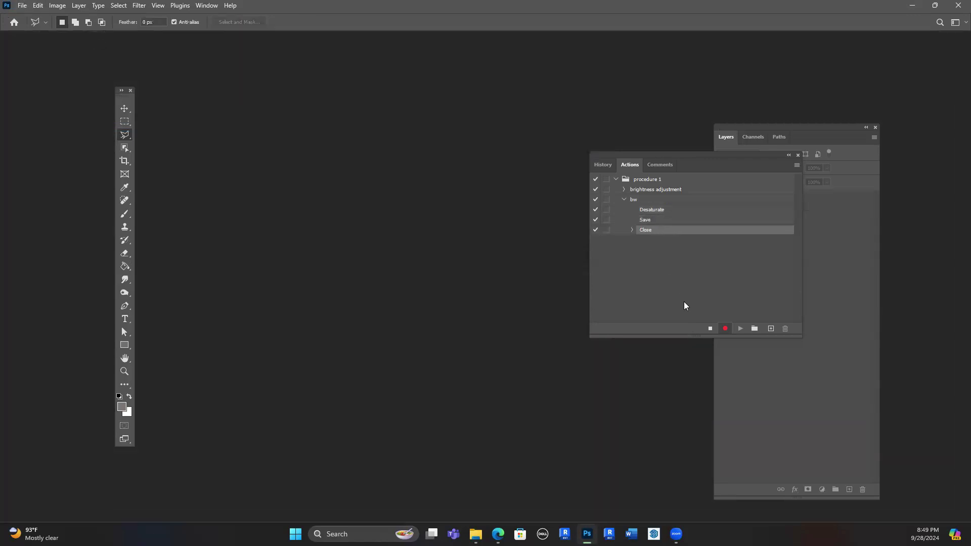
click(709, 329)
Move the Desaturate step from the bw action into the brightness adjustment action, between Brightness/Contrast and Save.
click(624, 201)
click(623, 200)
click(657, 212)
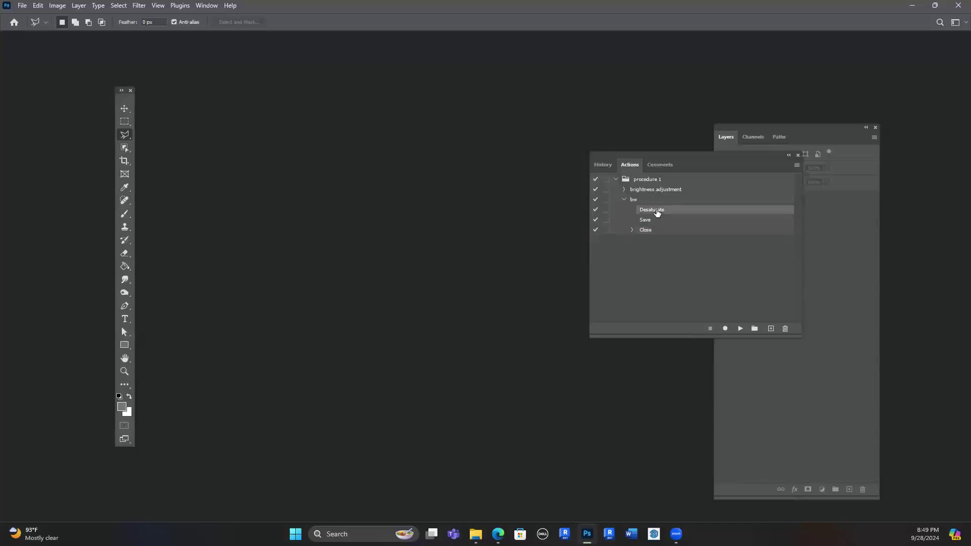
click(624, 190)
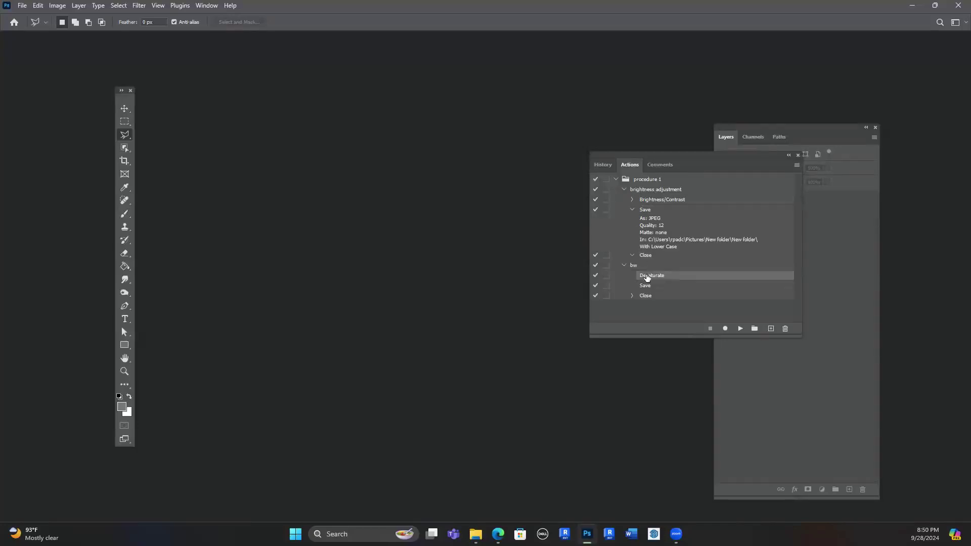
drag(647, 277, 663, 205)
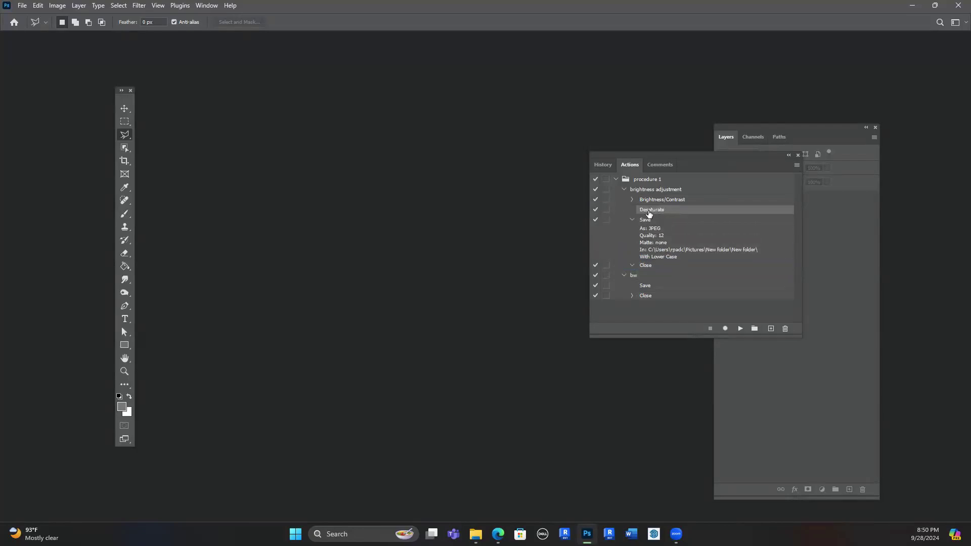
Delete the bw action and collapse the Save step's settings in the brightness adjustment action.
click(644, 276)
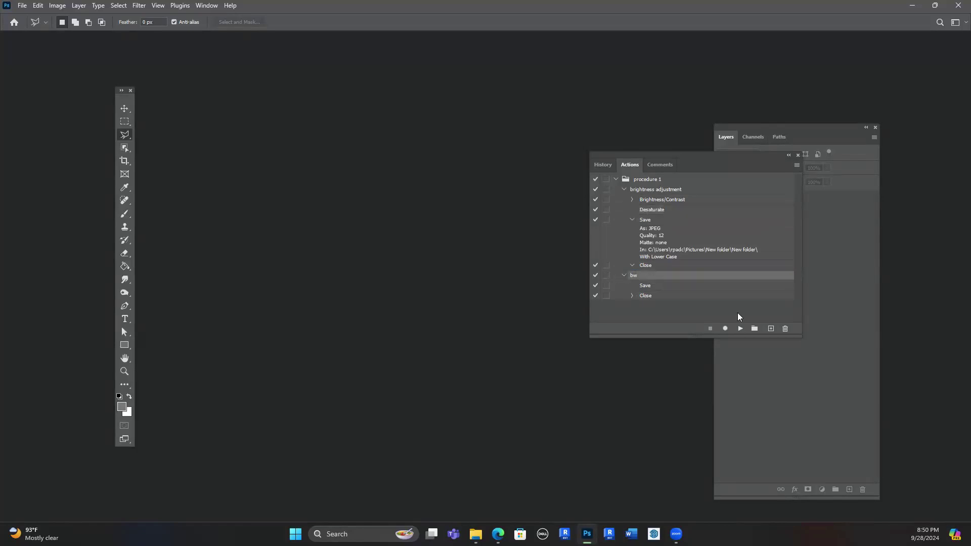
click(785, 329)
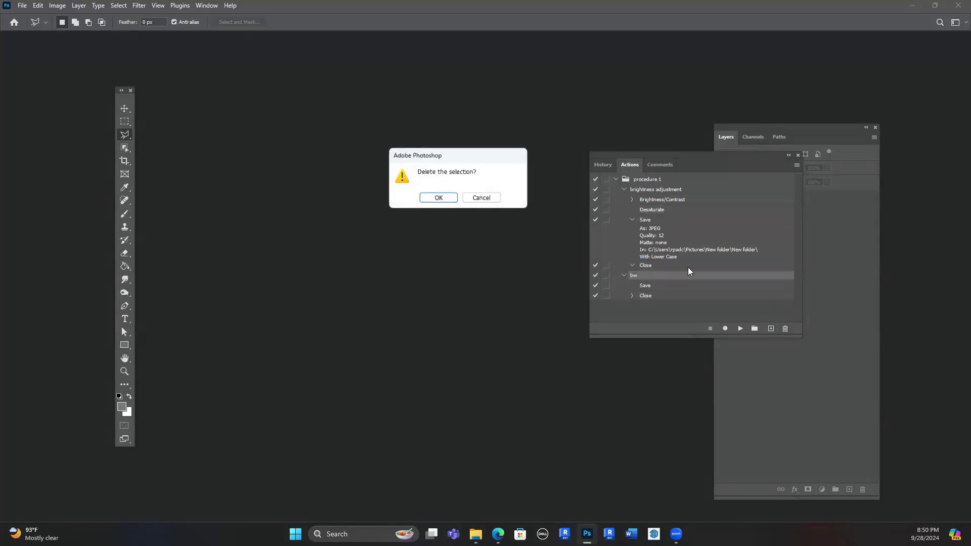
click(438, 198)
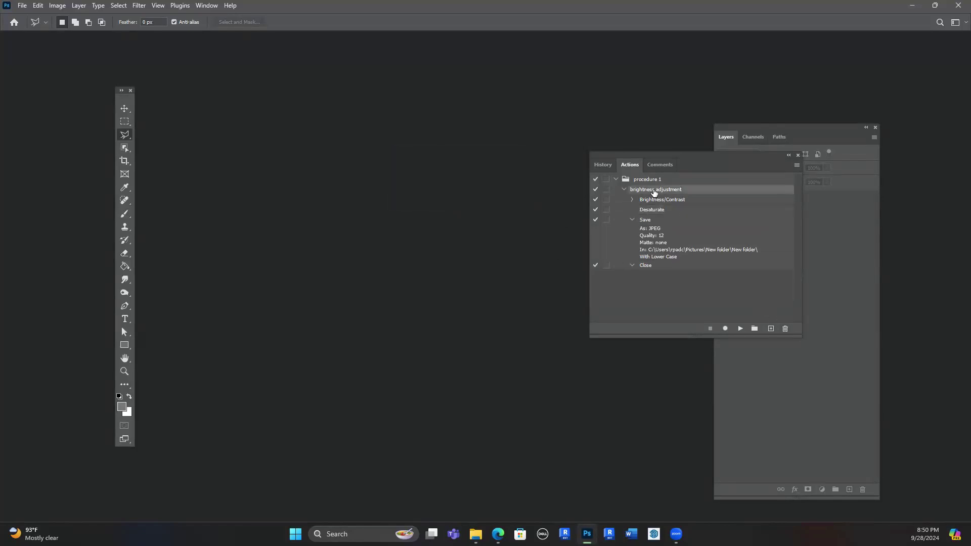
click(633, 219)
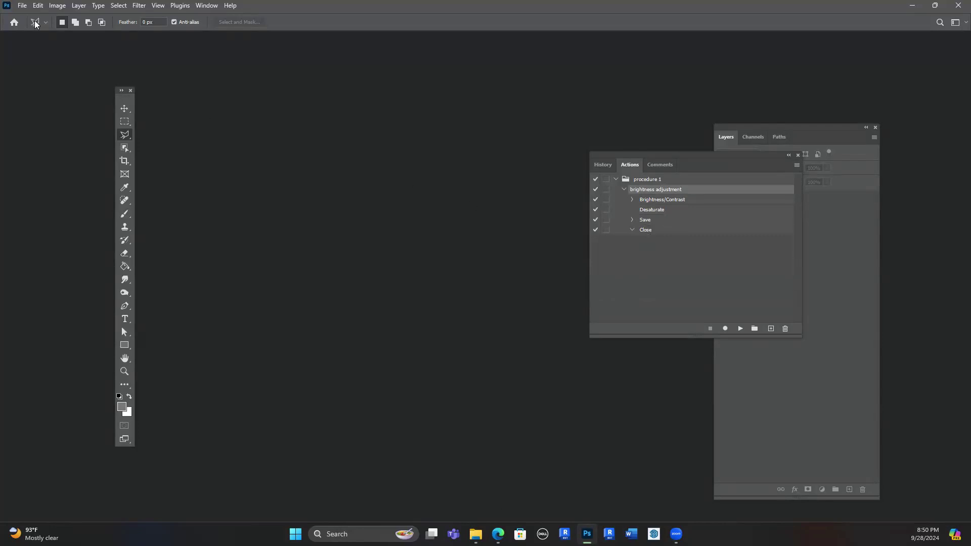
Run a Batch with the extended brightness adjustment action from Pictures\New folder to the destination Pictures\New folder\New folder.
click(23, 7)
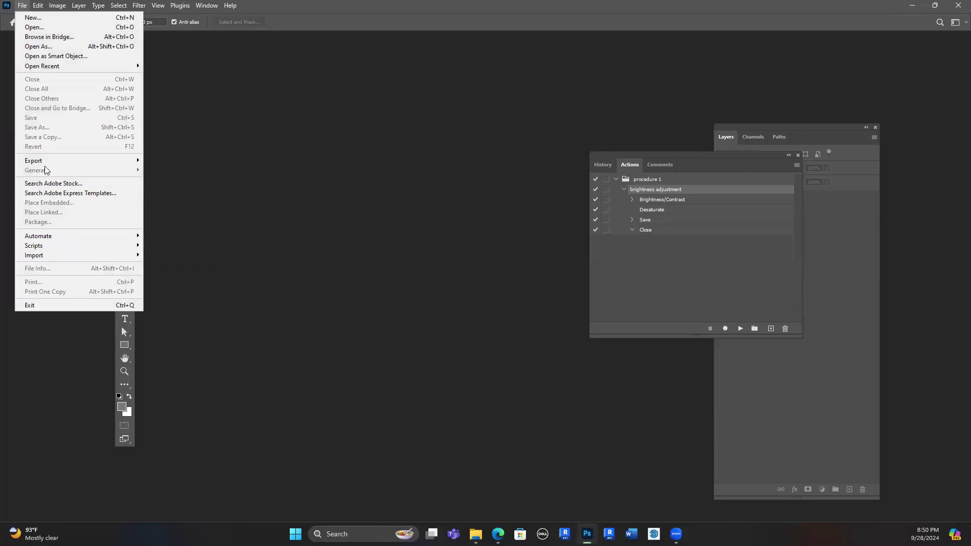
mouse_move(38, 236)
click(152, 235)
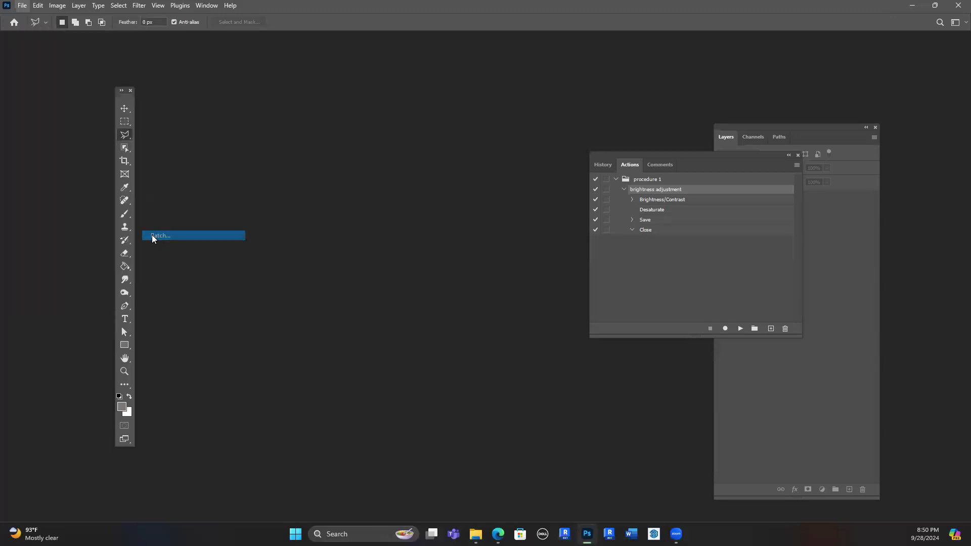
click(313, 190)
click(313, 191)
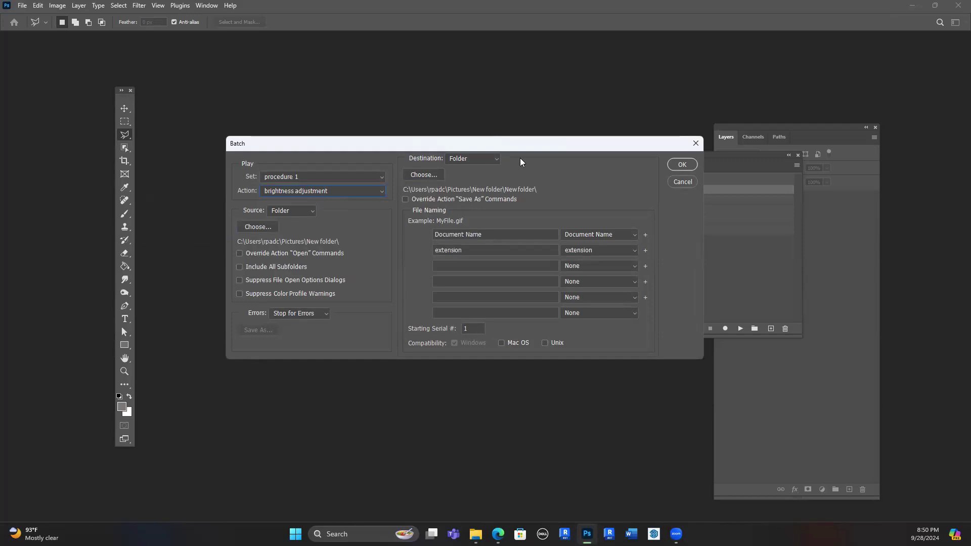
click(681, 165)
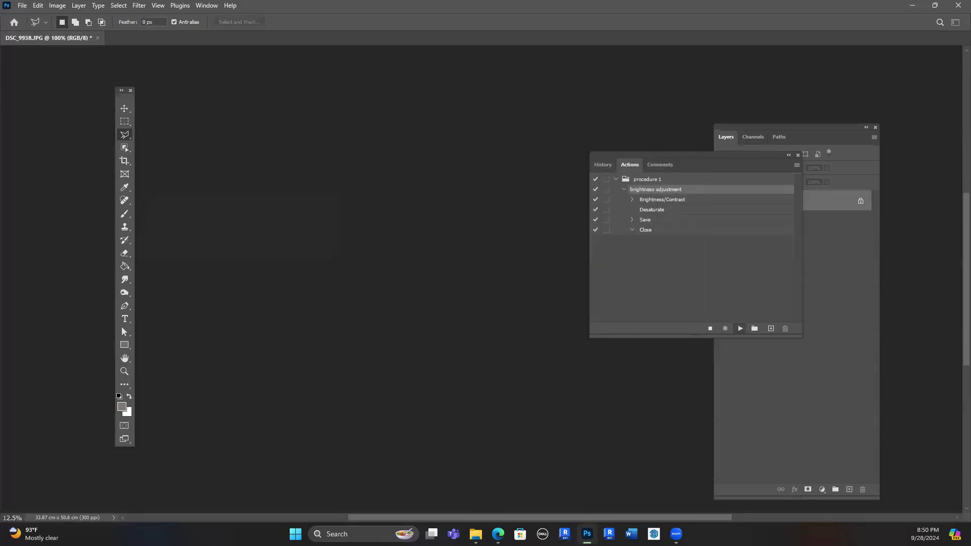
Look through the newly processed photos in Pictures\New folder\New folder in File Explorer, and return to Photoshop.
click(475, 533)
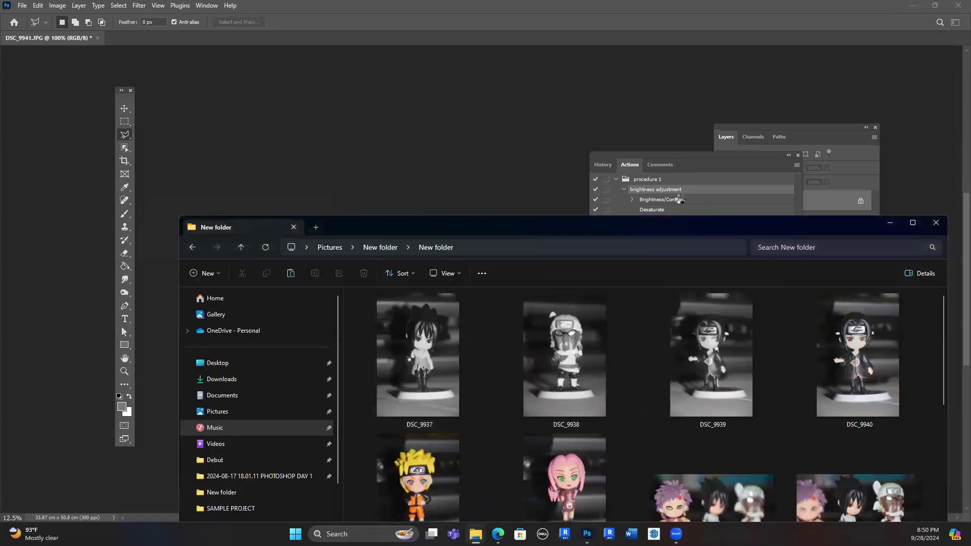
drag(676, 225, 596, 177)
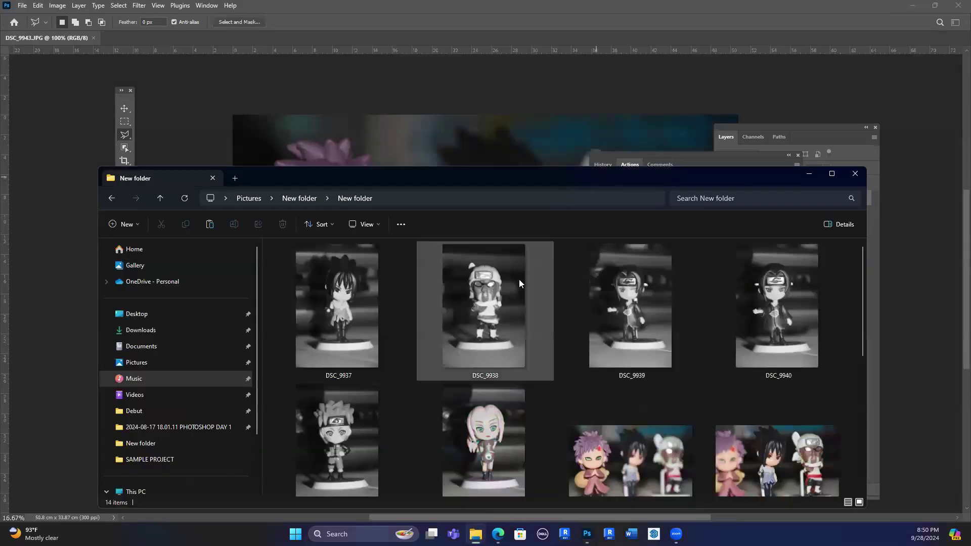
scroll(517, 331, down, 5)
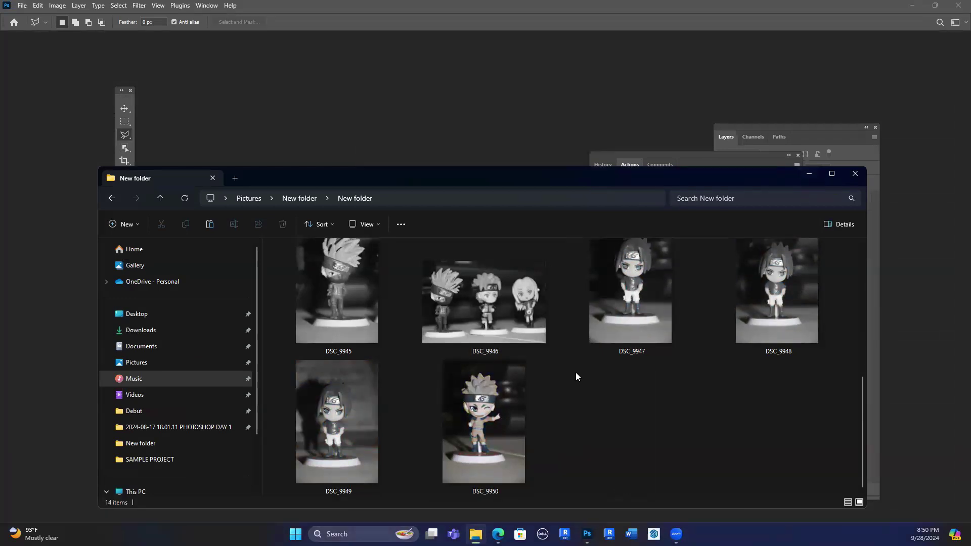
click(809, 173)
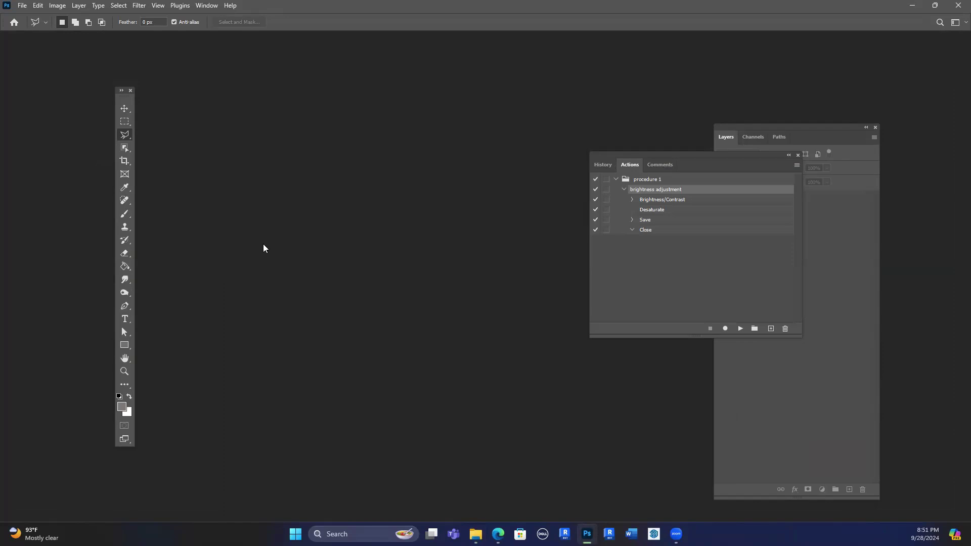
Examine the Batch dialog's file naming options for the processed photos, and close it without running.
click(22, 6)
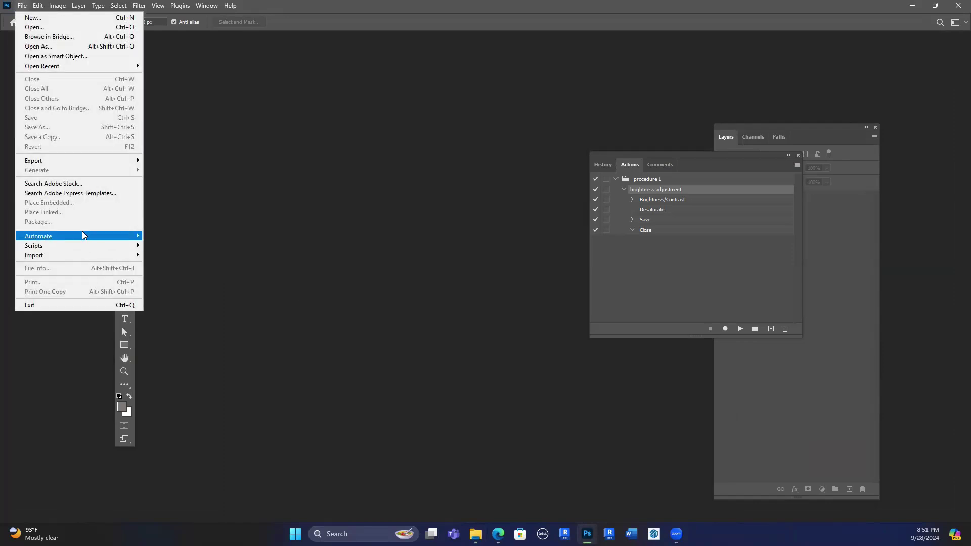
mouse_move(81, 237)
click(159, 236)
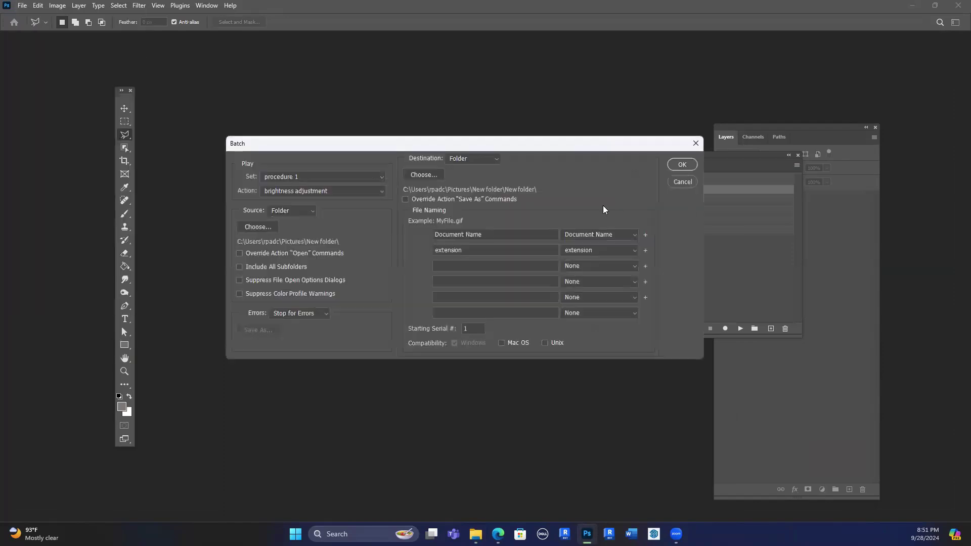
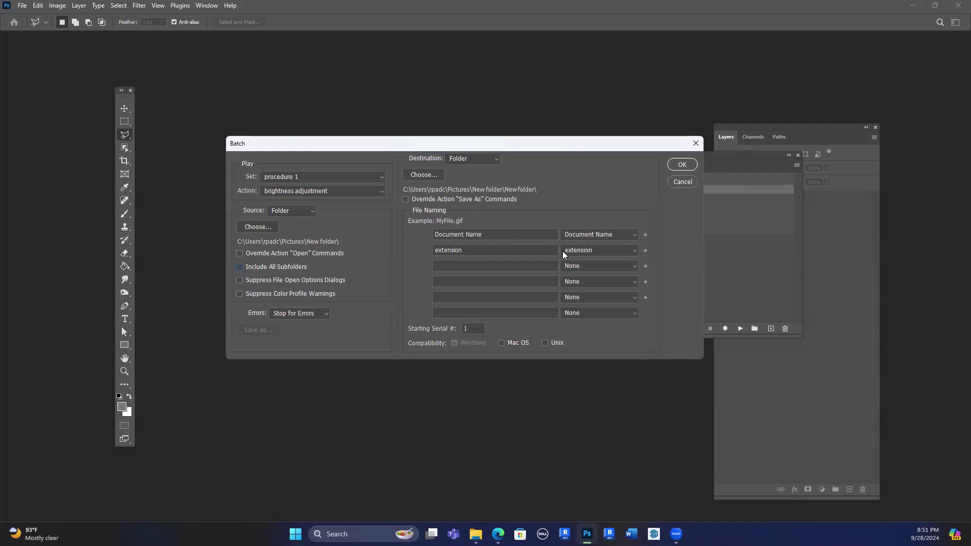
click(626, 236)
click(626, 232)
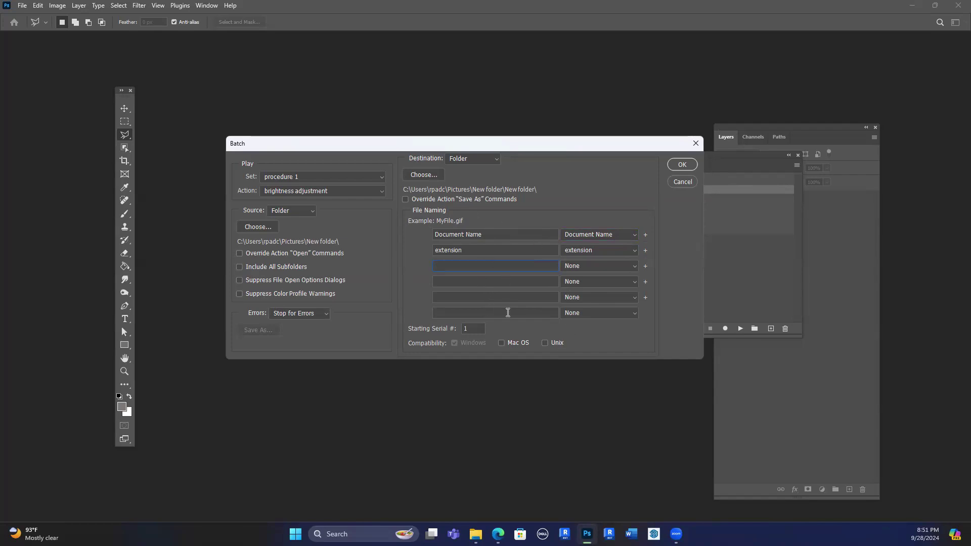
click(682, 182)
Examine the PDF Presentation options and the Create Droplet options, closing each dialog without creating anything.
click(24, 7)
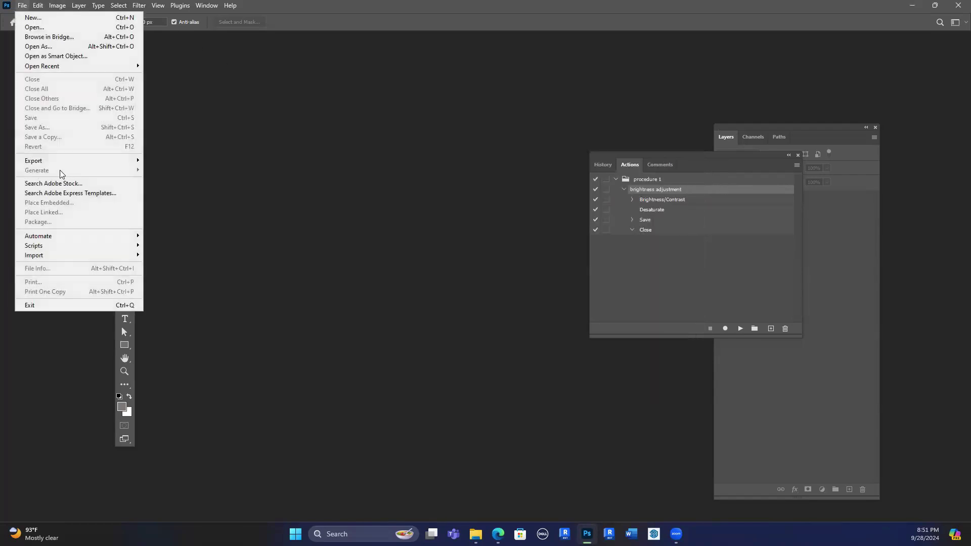
mouse_move(64, 235)
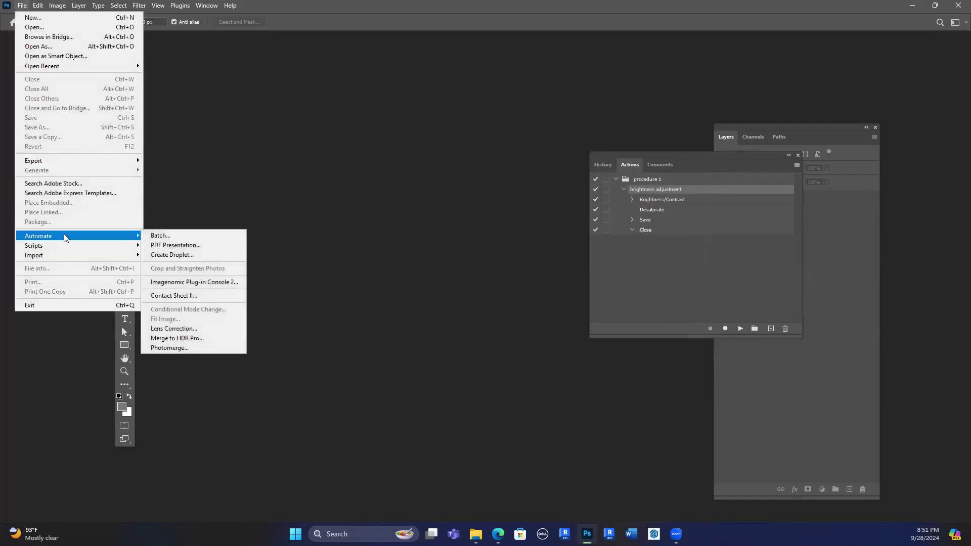
click(197, 250)
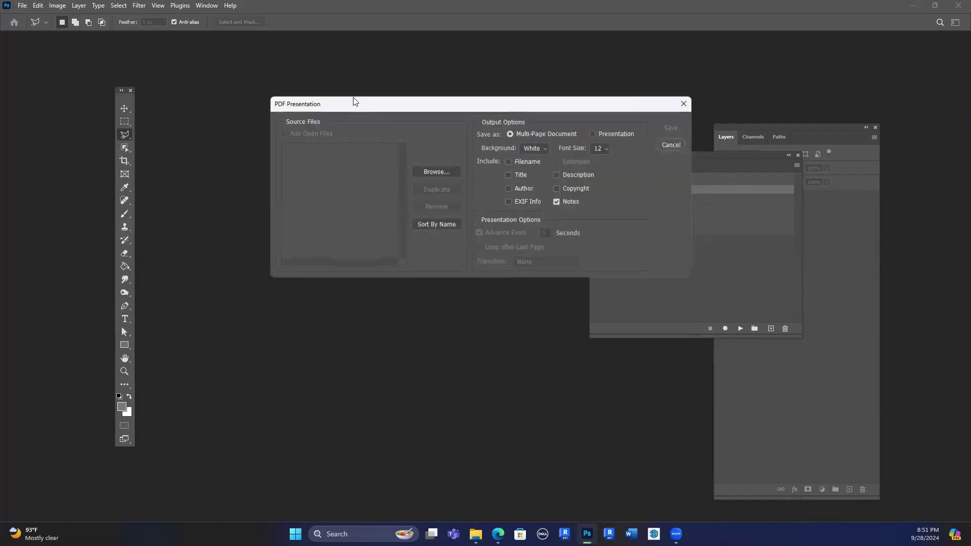
click(671, 145)
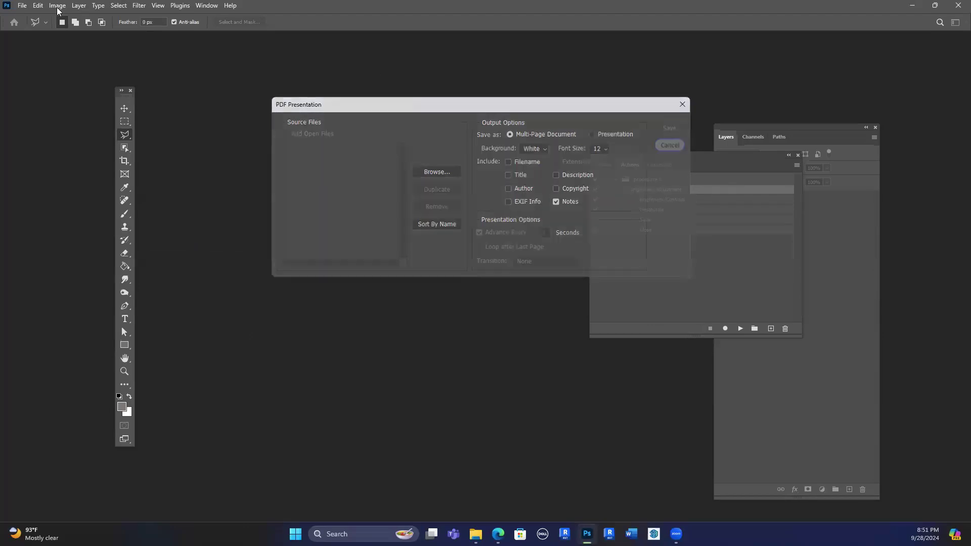
click(23, 6)
mouse_move(50, 235)
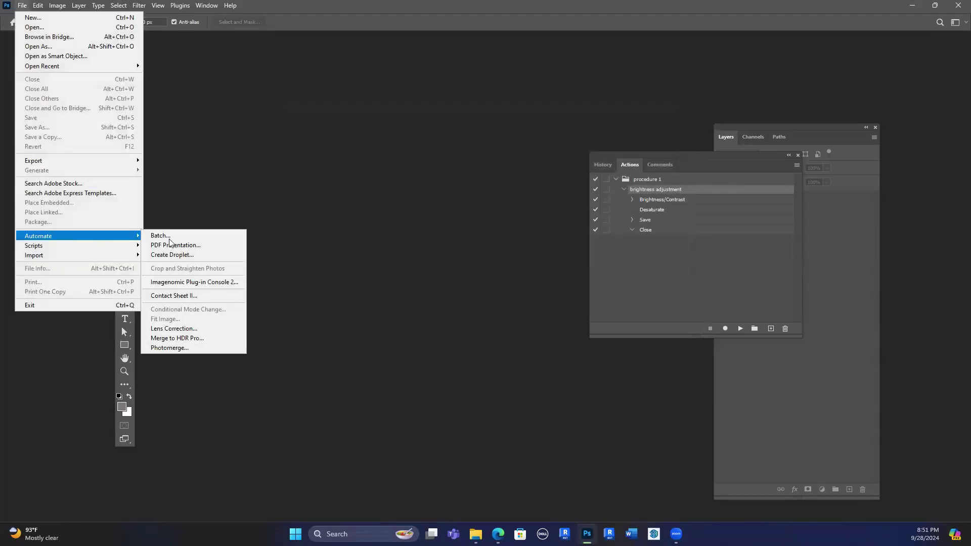
click(191, 256)
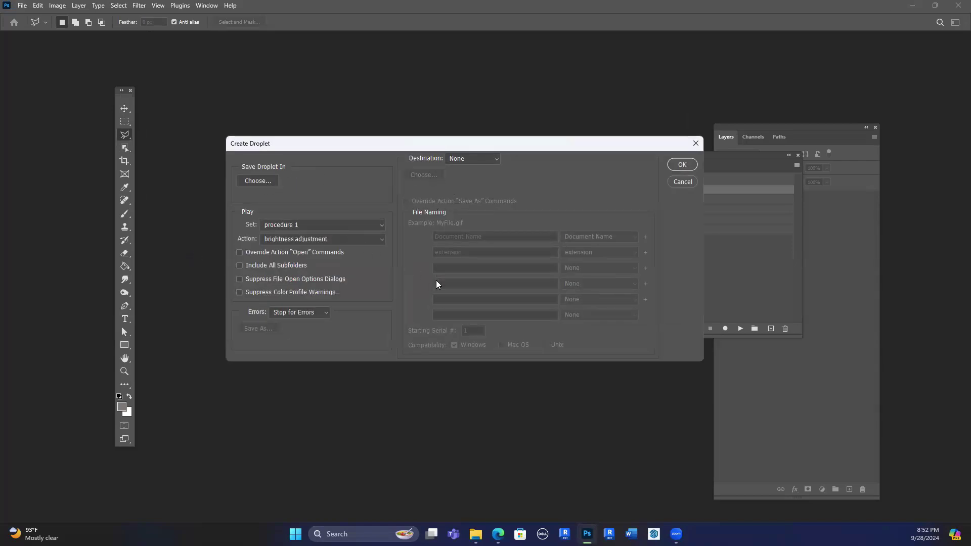
click(682, 181)
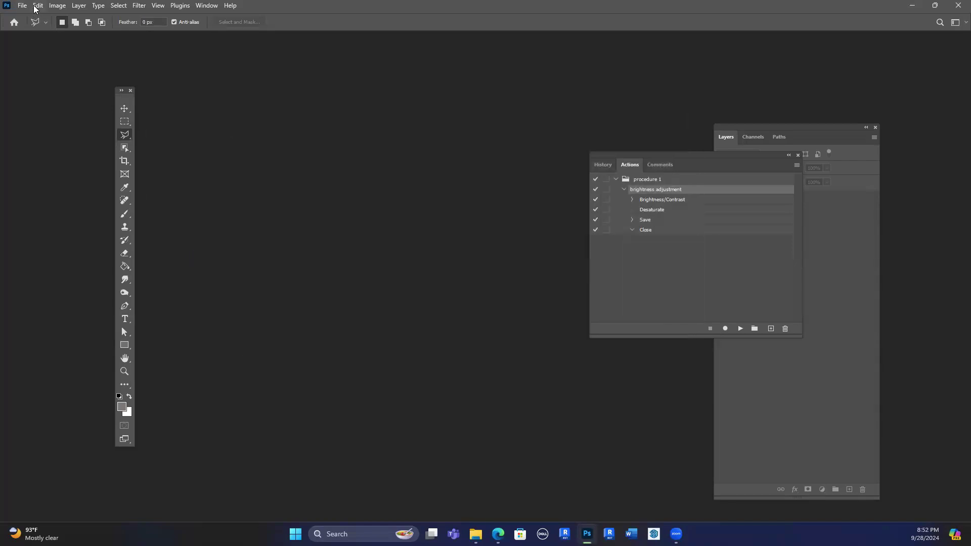
Review the Contact Sheet II settings for source images, document size, thumbnails and captions, and close the dialog without creating a sheet.
click(22, 5)
mouse_move(59, 235)
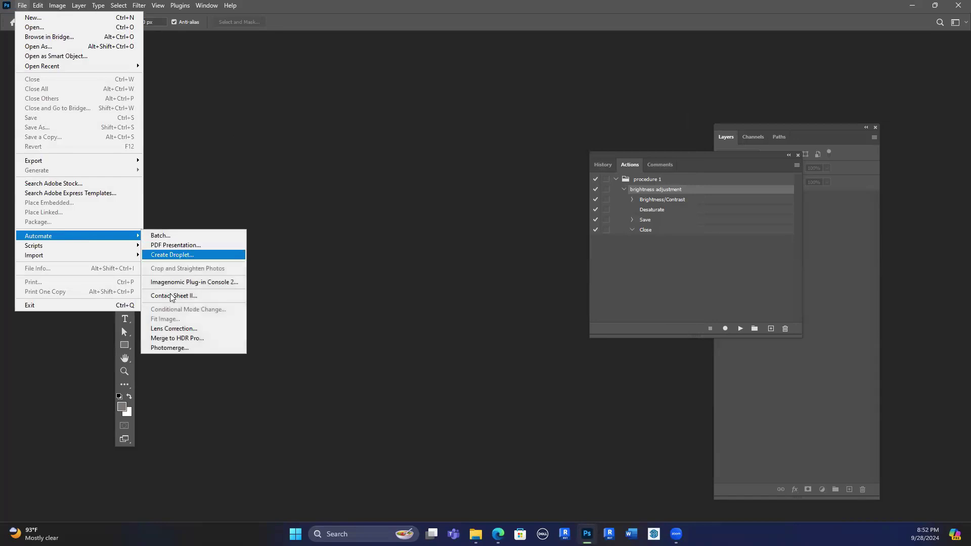
click(171, 297)
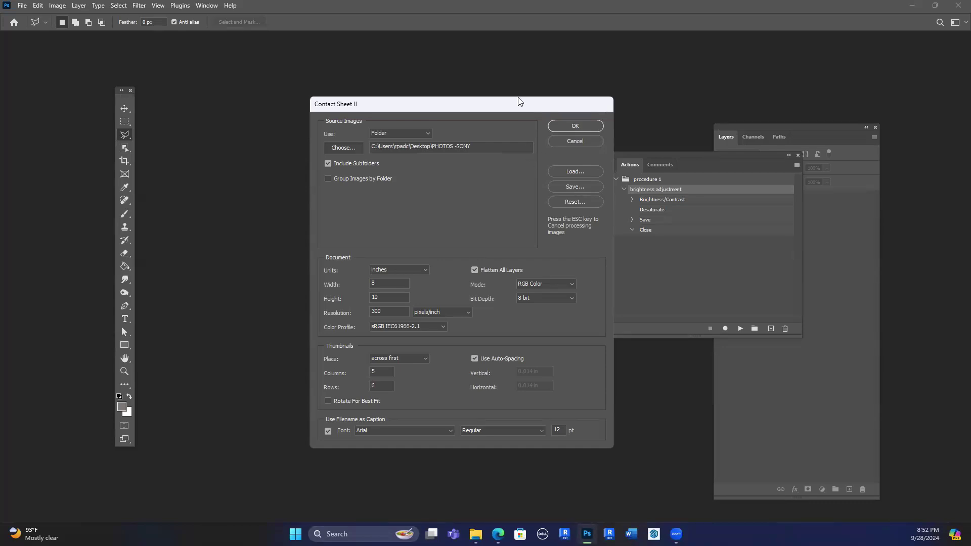
drag(510, 103, 526, 92)
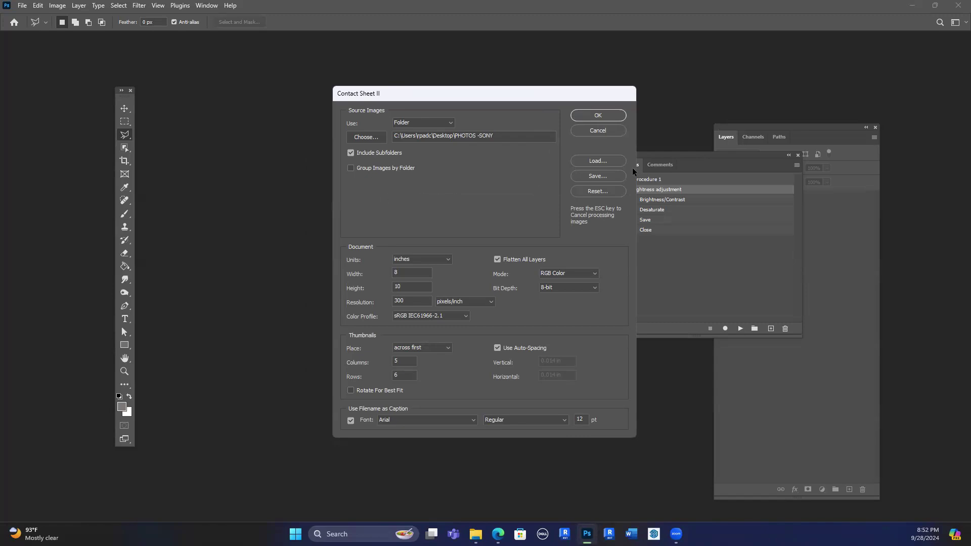
click(598, 130)
Examine the Photomerge layout and source file options, and close the dialog without merging.
click(22, 6)
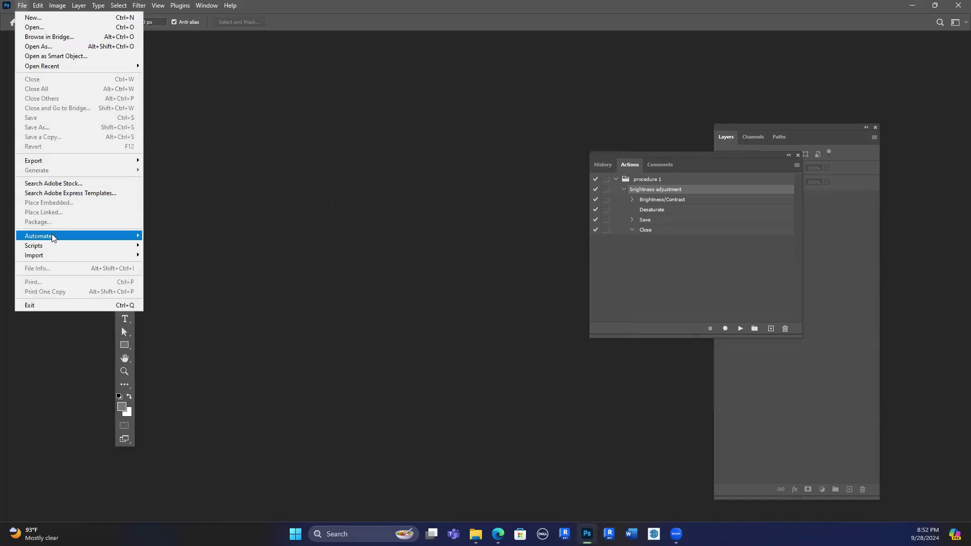
mouse_move(51, 236)
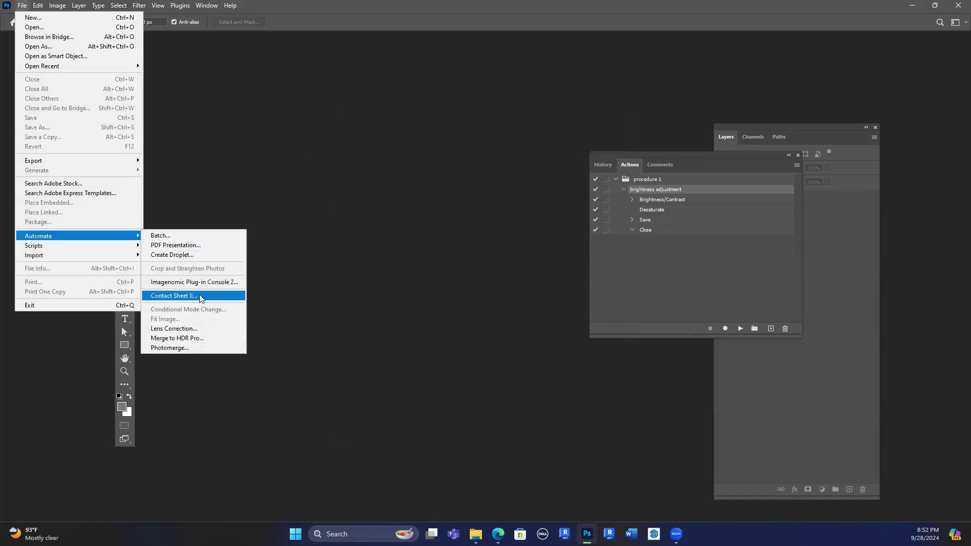
click(196, 349)
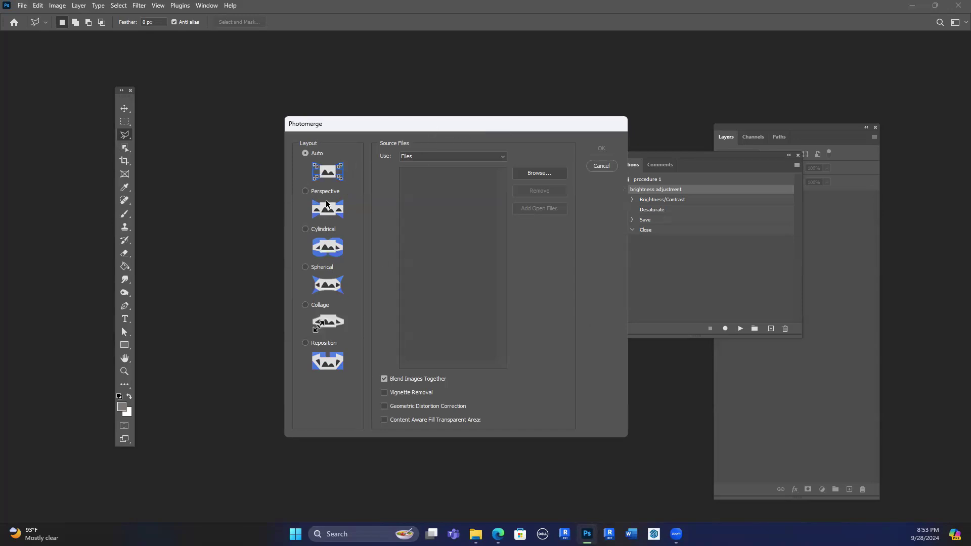
click(611, 164)
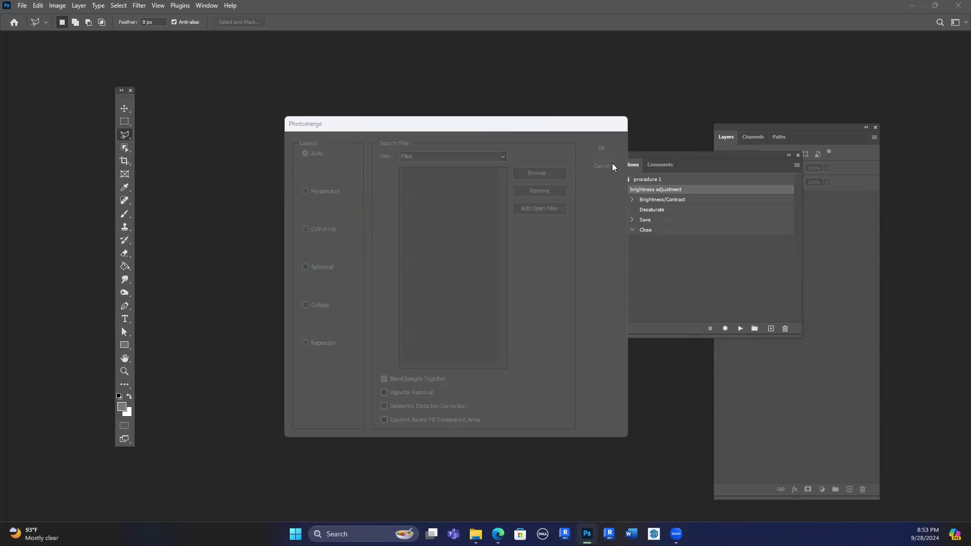
Switch to the Edge browser and search the web for "panoramic images" in a new tab.
click(481, 481)
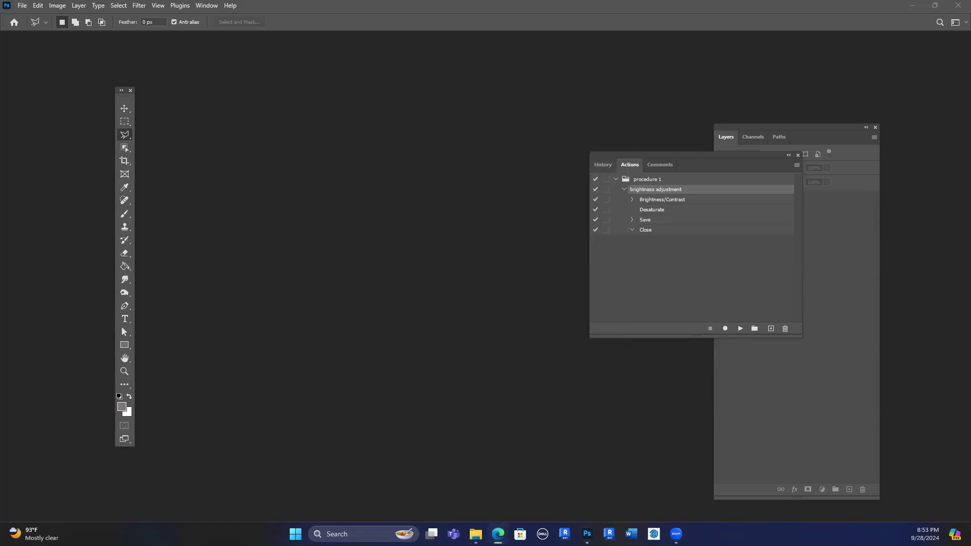
click(462, 100)
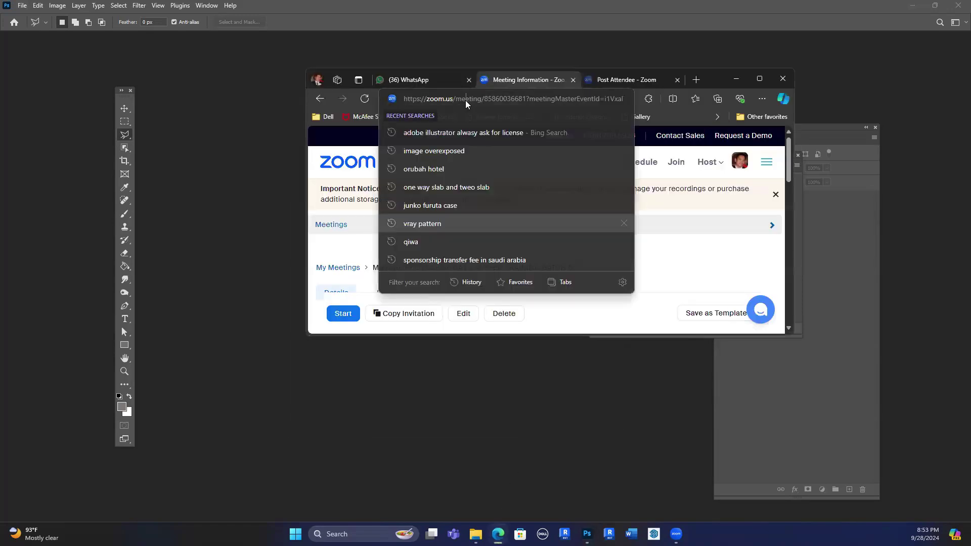
click(697, 80)
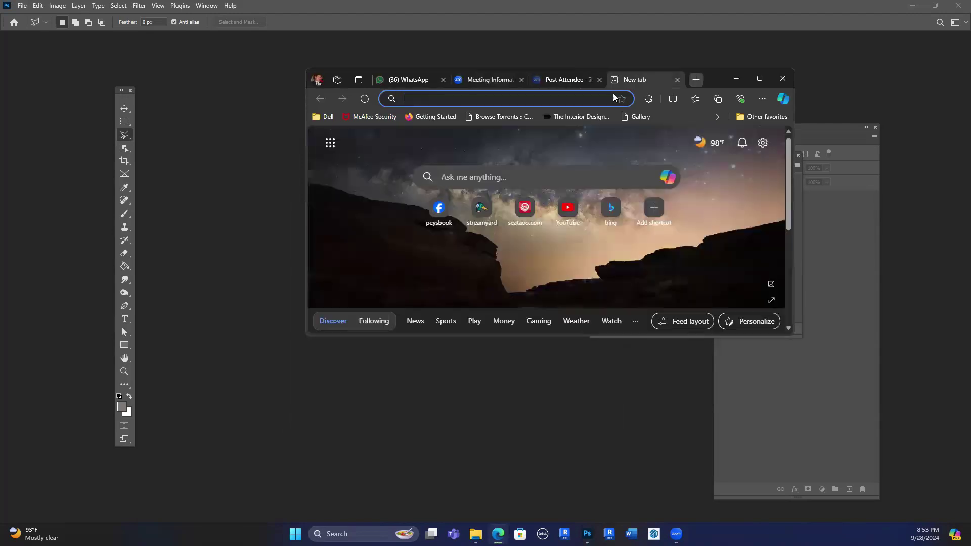
click(576, 100)
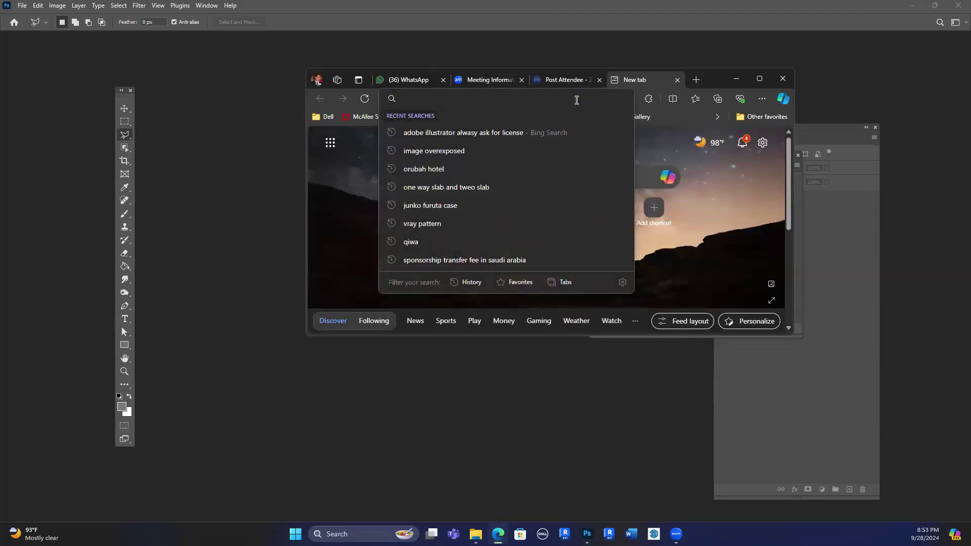
text(pa)
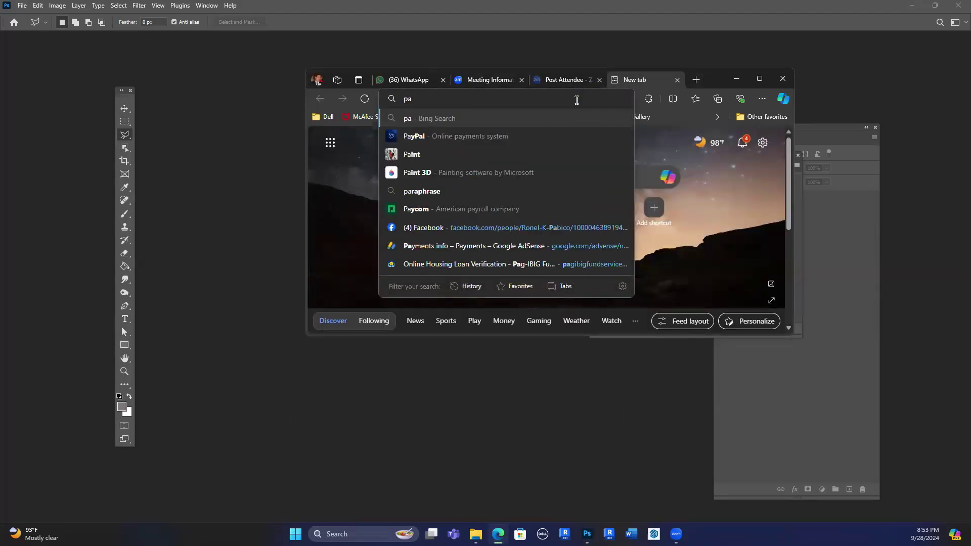
text(nor)
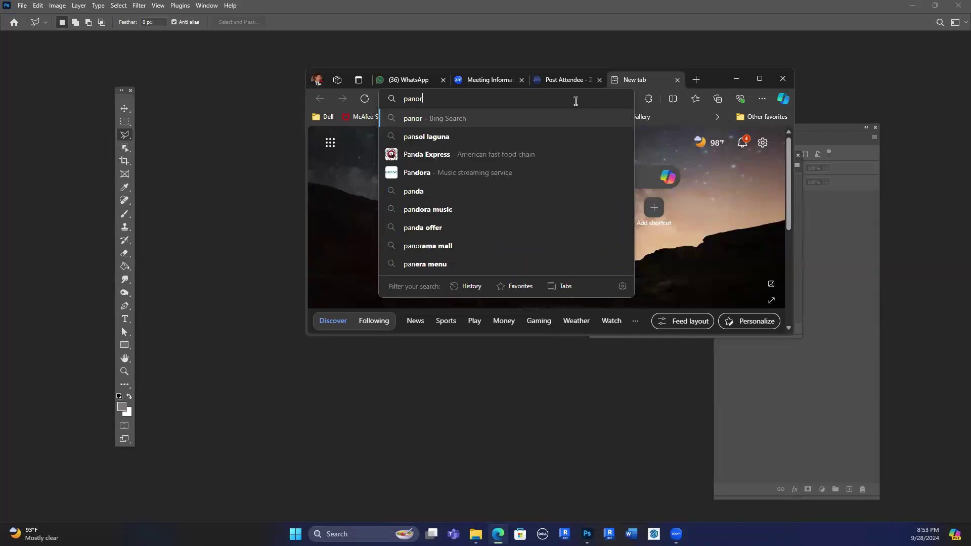
text(amic i)
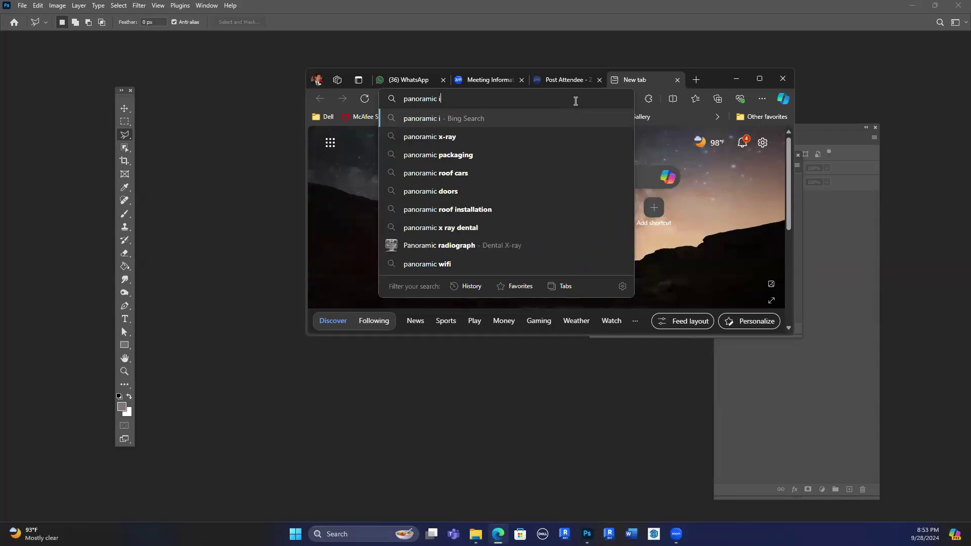
text(mages)
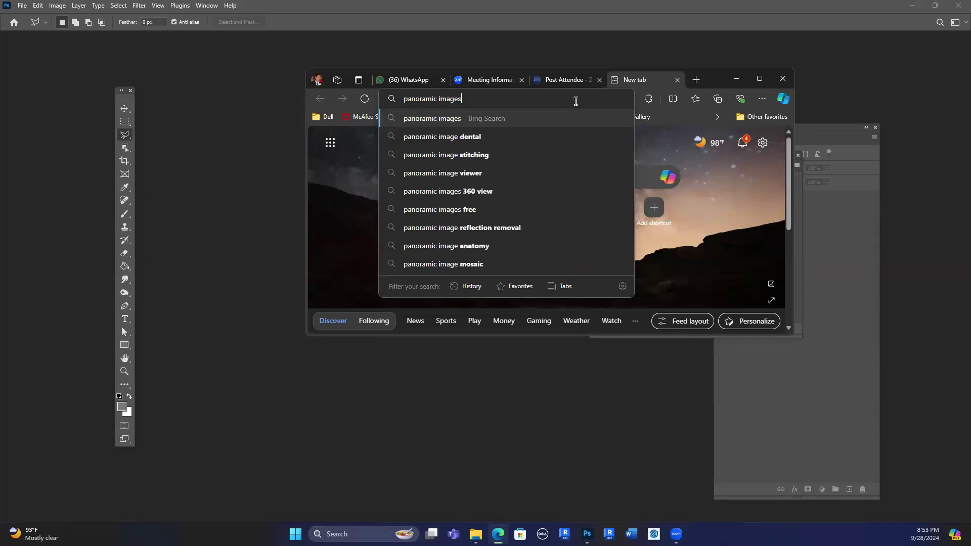
key(Return)
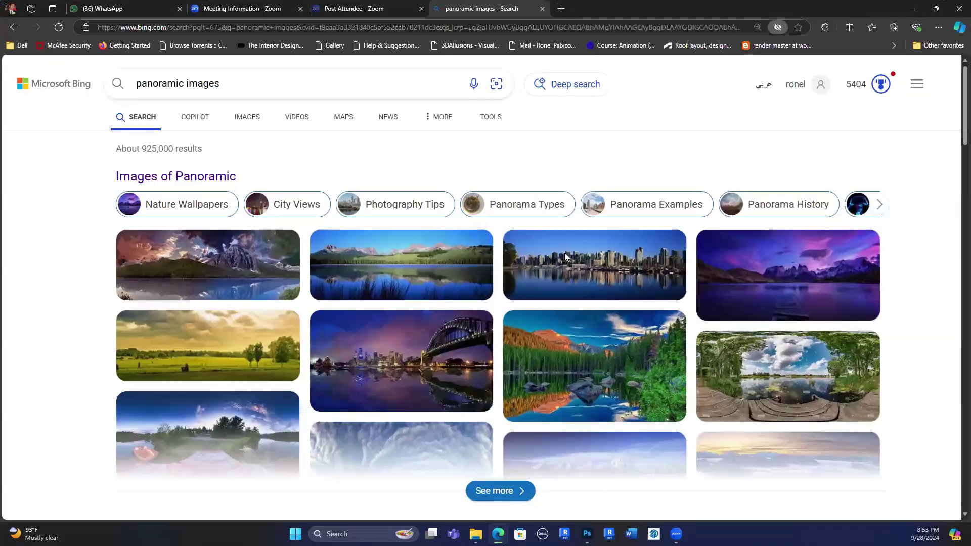
Open the Wallpaper Cave city skyline panorama from the image results and save it as the JPEG r4LkAZq in Downloads.
click(369, 268)
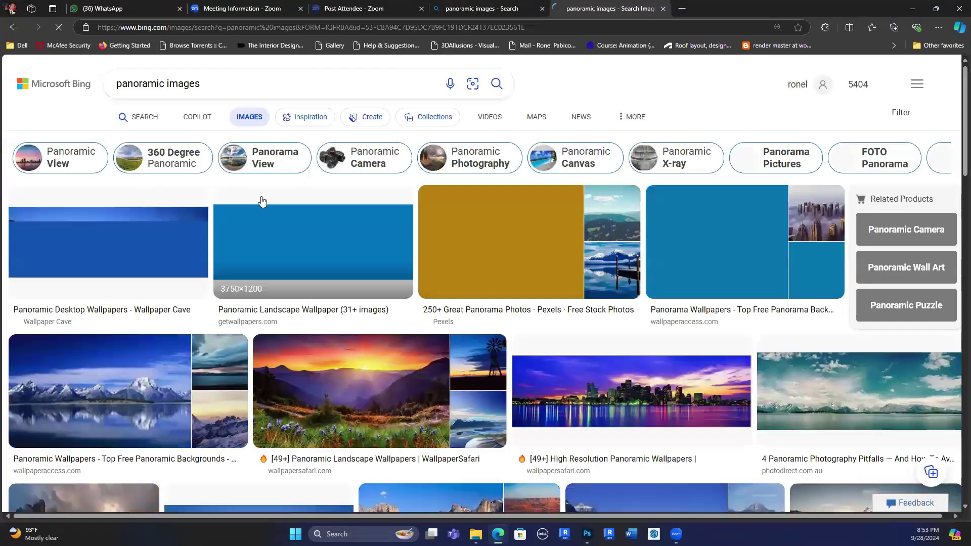
click(467, 245)
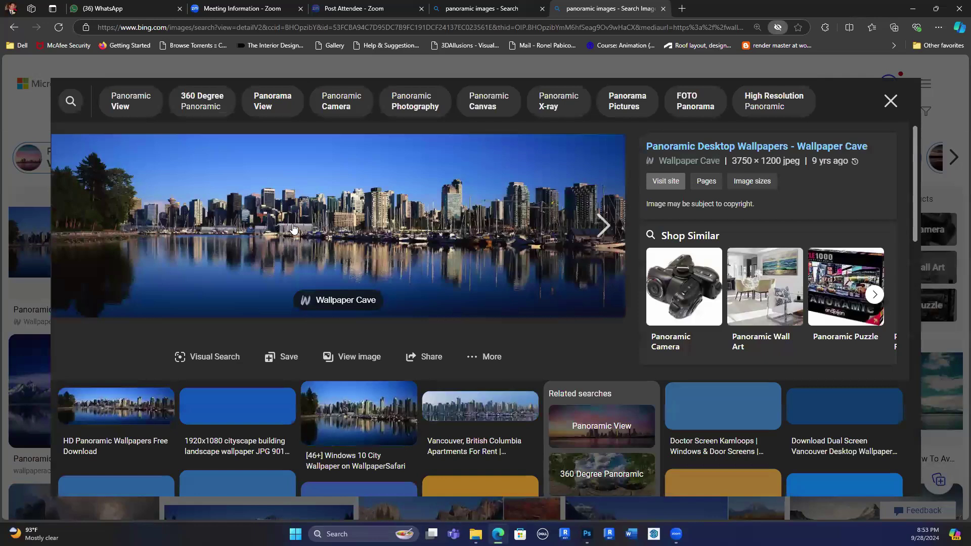
right_click(360, 212)
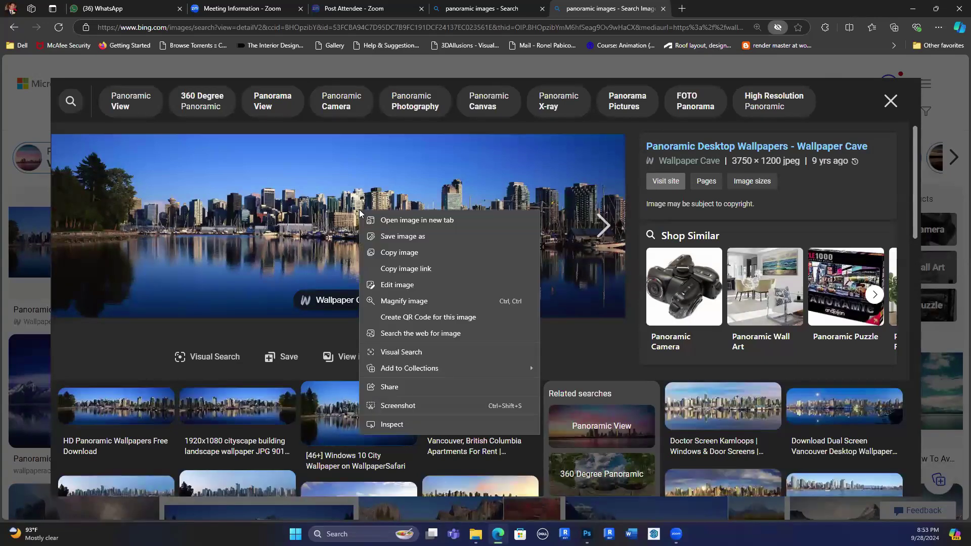
click(408, 236)
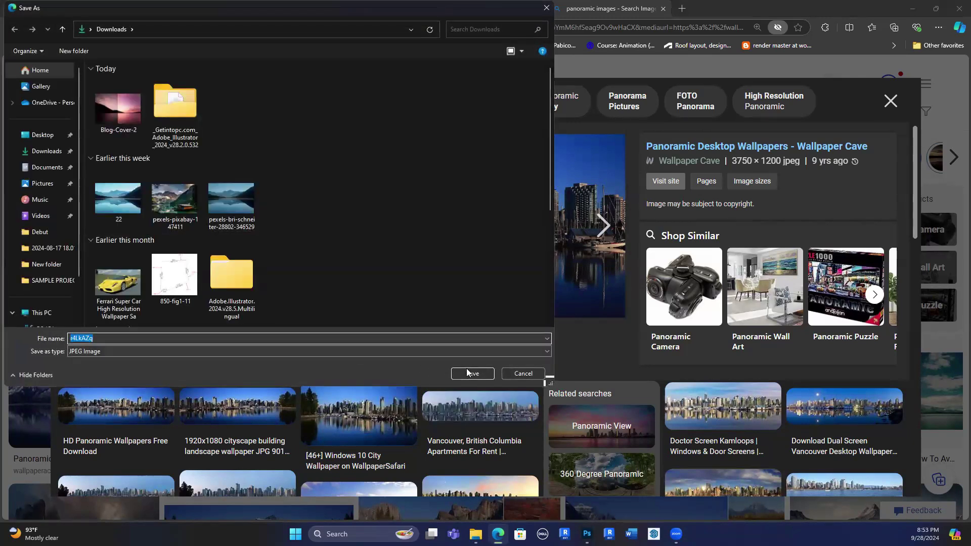
click(472, 373)
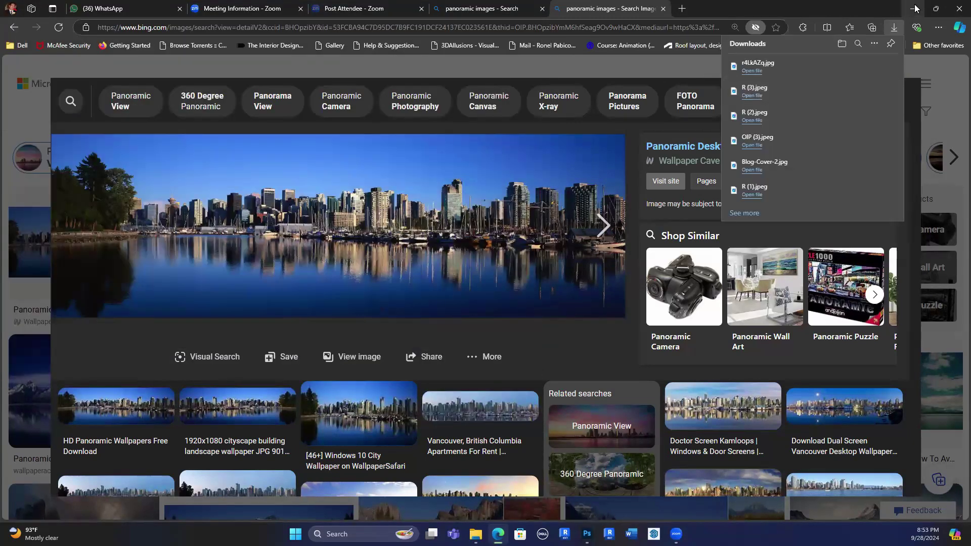
Switch to Photoshop and open the r4LkAZq panorama from the Downloads folder.
key(alt+Tab)
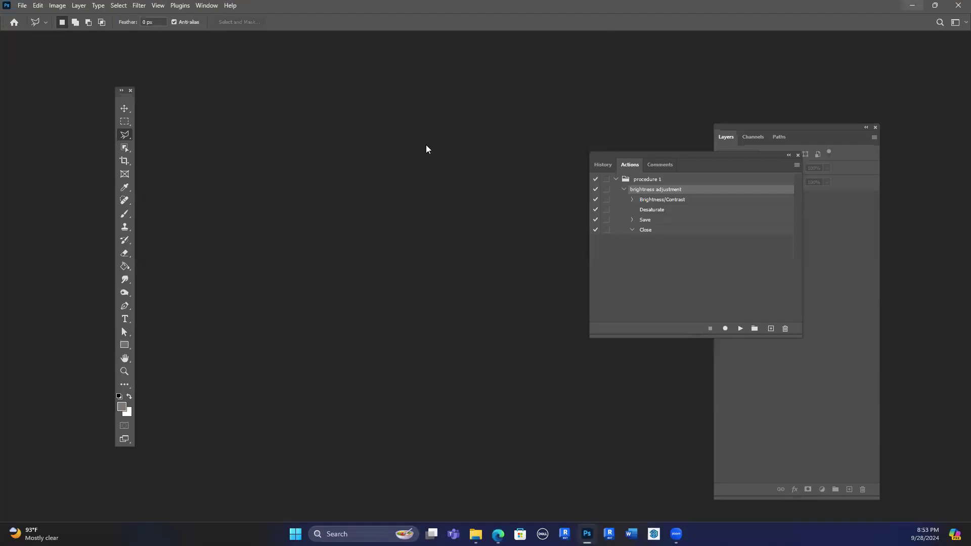
key(ctrl+o)
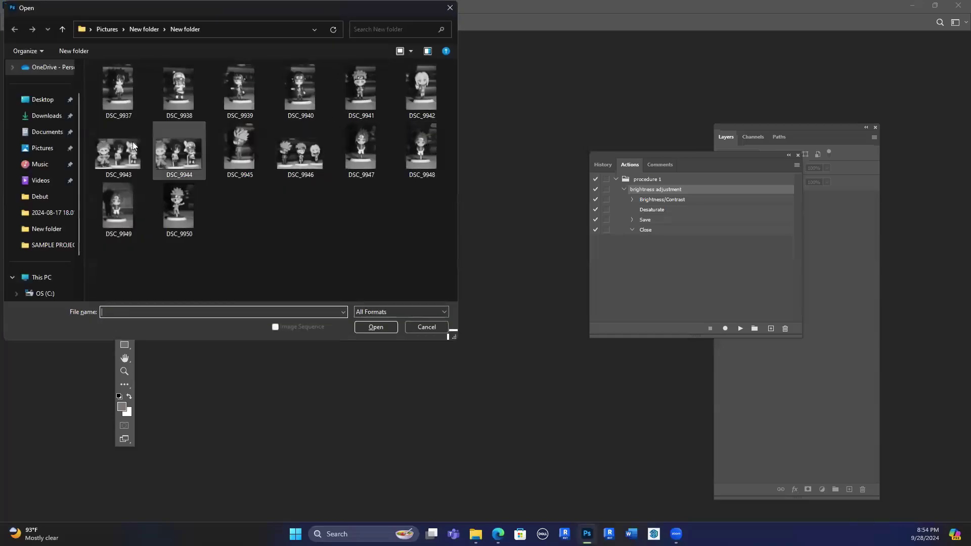
click(46, 115)
click(117, 111)
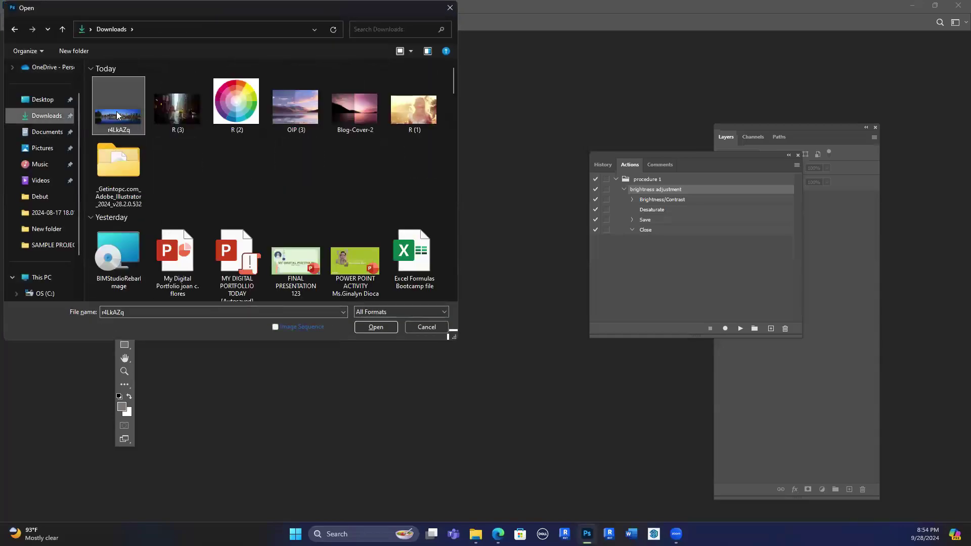
double_click(116, 112)
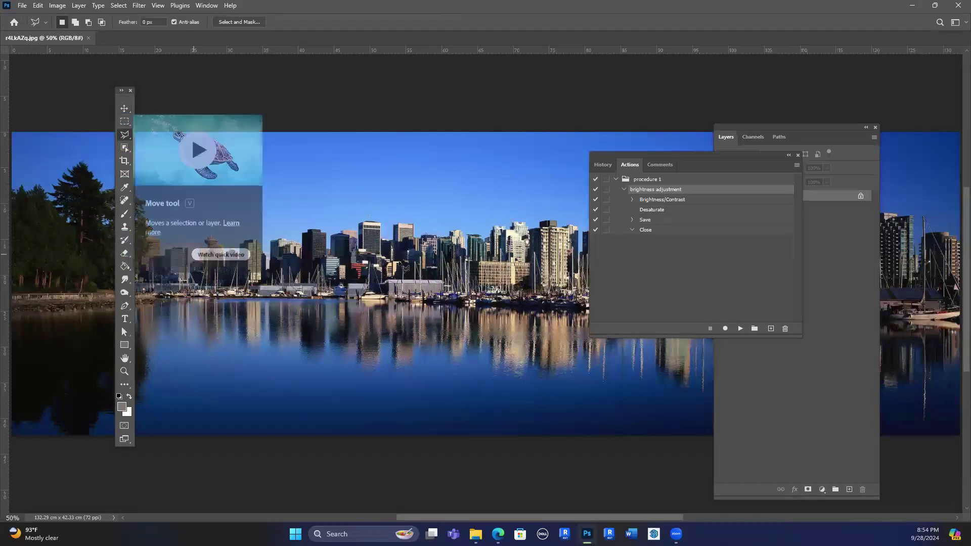
Close the Actions panel and copy a full-height rectangular section at the panorama's left end to a new layer.
scroll(148, 298, up, 1)
scroll(332, 396, down, 5)
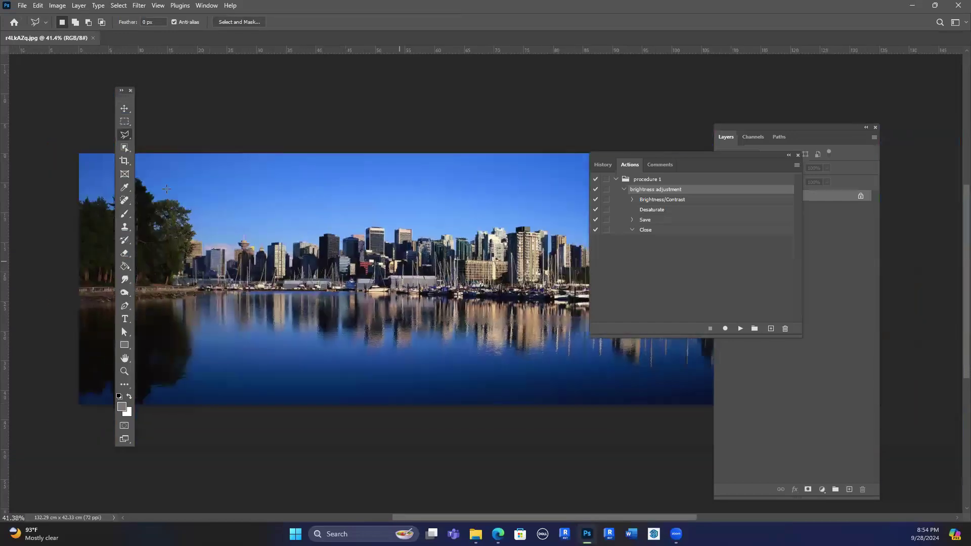
scroll(332, 396, up, 2)
key(m)
drag(354, 402, 129, 152)
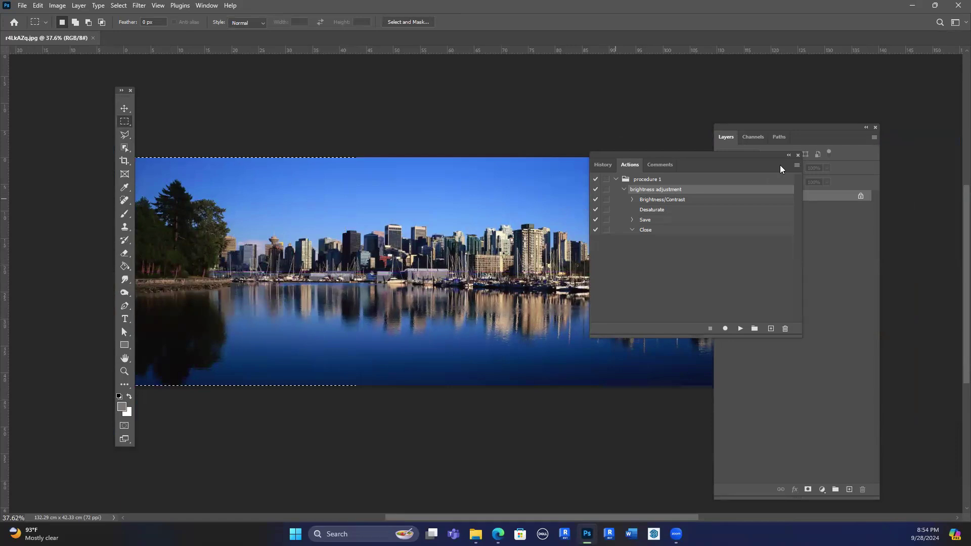
click(798, 155)
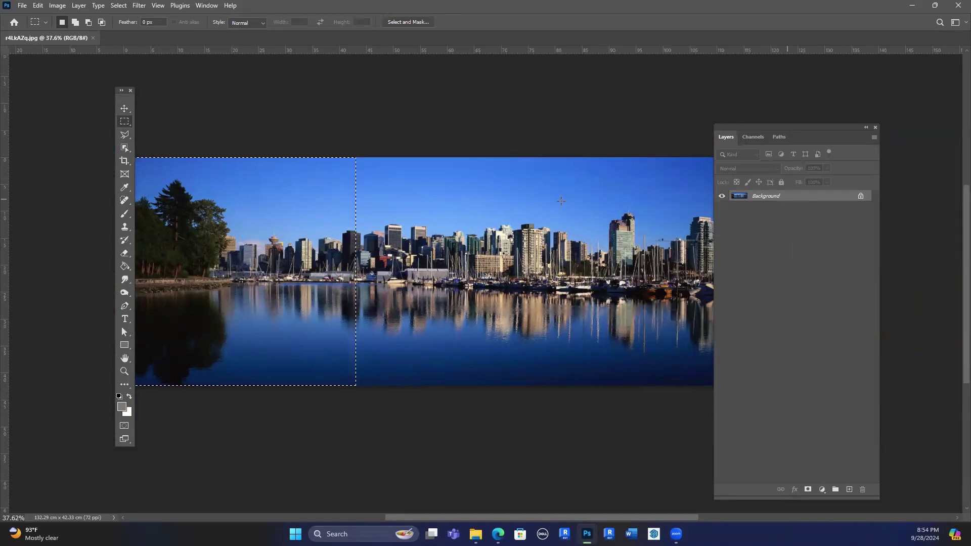
key(ctrl+j)
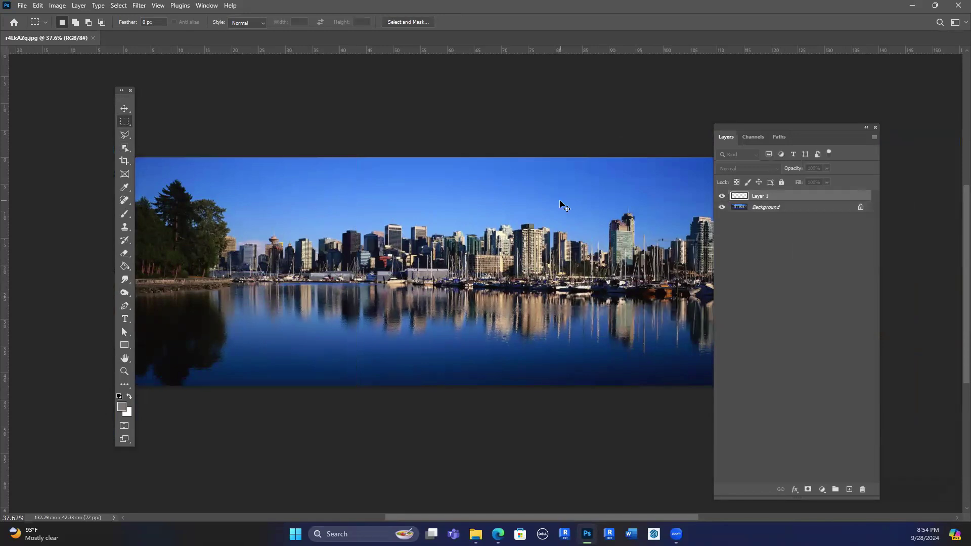
Copy a second full-height section from the Background to a new layer, overlapping the right edge of the first section.
click(722, 207)
drag(293, 153, 565, 386)
click(722, 197)
click(722, 207)
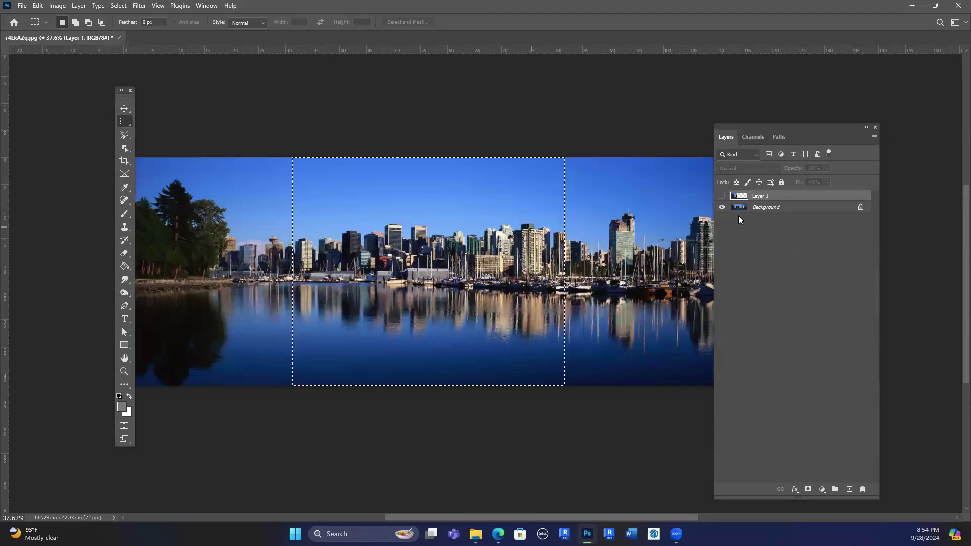
click(784, 208)
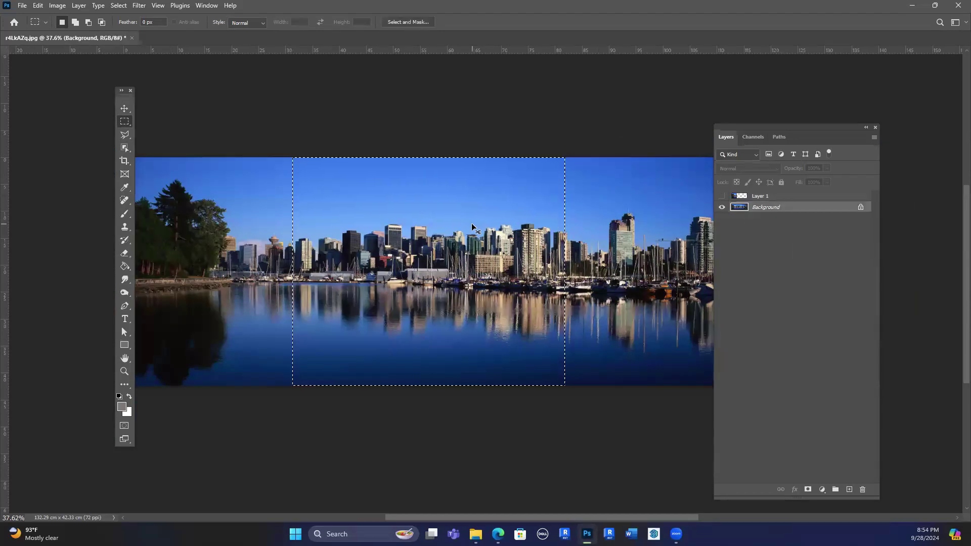
key(ctrl+j)
Check the overlap of Layer 1 and Layer 2 with the Background hidden, and leave only Layer 2 shown.
click(722, 196)
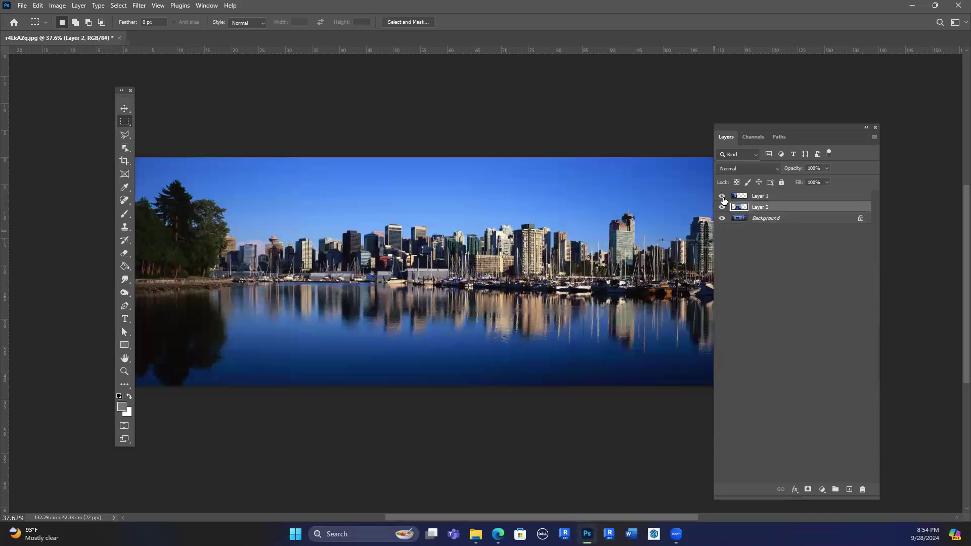
click(722, 218)
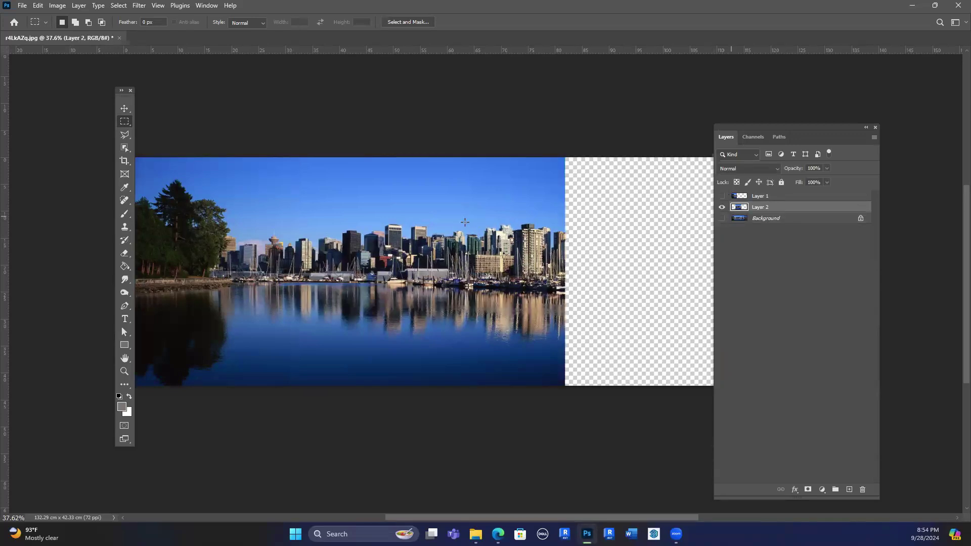
click(722, 197)
click(721, 207)
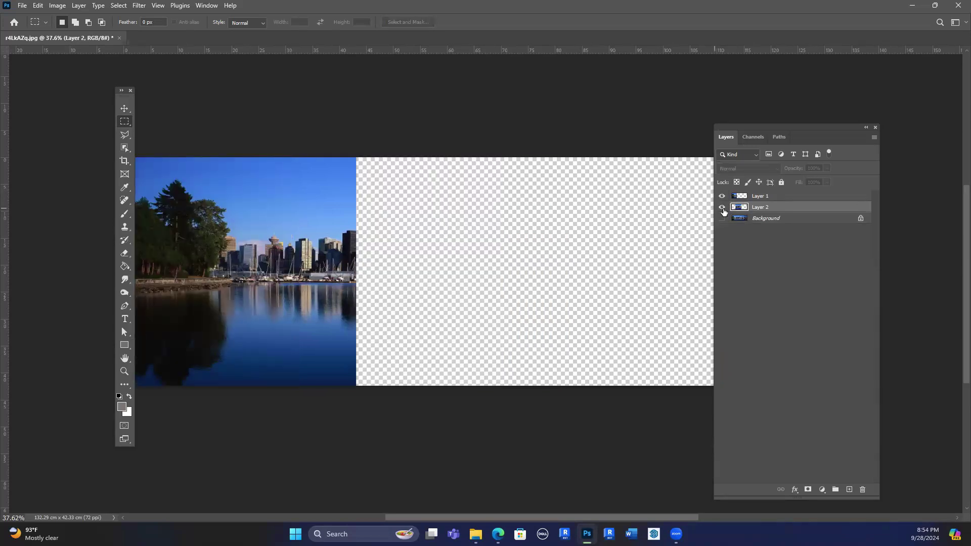
click(722, 207)
click(722, 196)
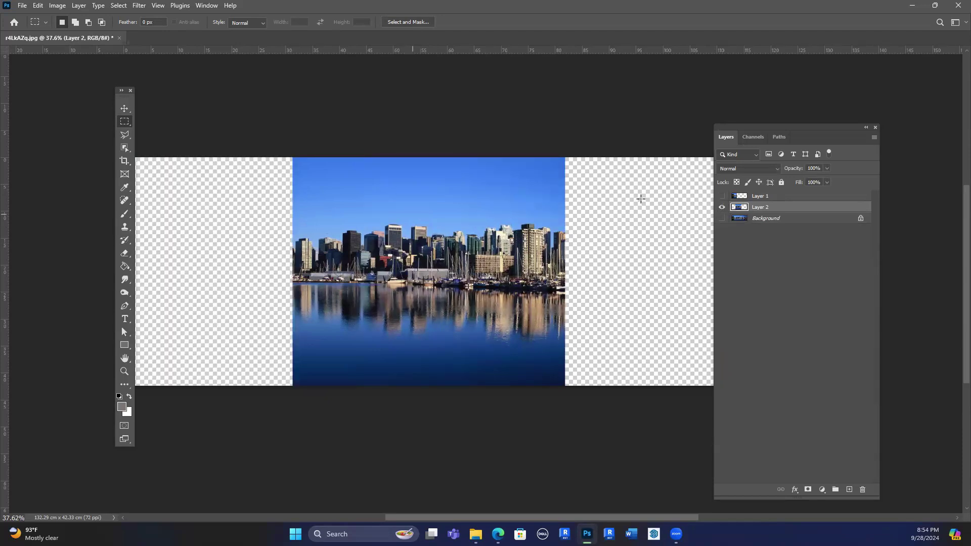
Copy a third full-height section from the Background to a new layer, overlapping the right edge of the second section.
drag(496, 150, 718, 388)
scroll(271, 344, down, 3)
scroll(579, 353, up, 2)
click(724, 209)
click(724, 219)
click(761, 219)
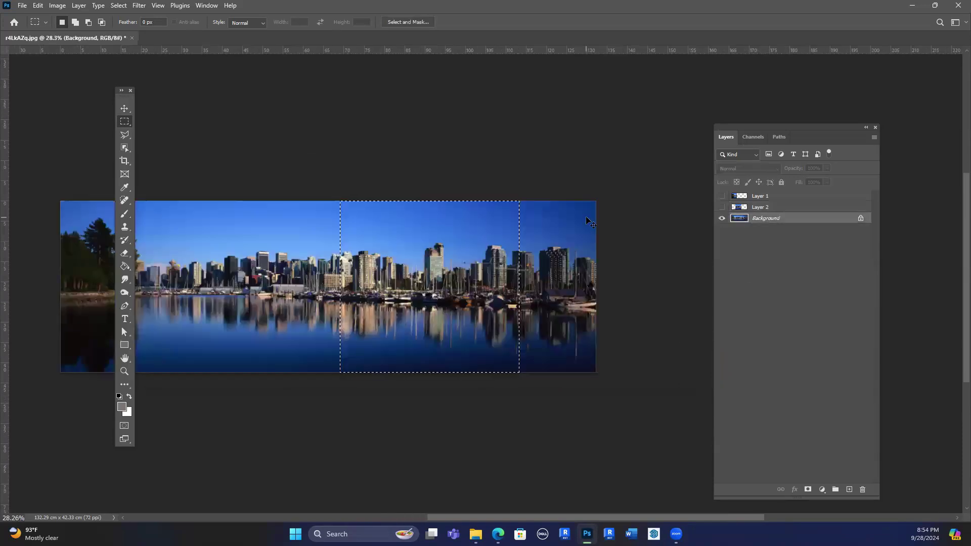
key(ctrl+j)
Copy the panorama's right end, overlapping the third section, to a new layer, and show all four sections with the Background hidden.
drag(475, 191, 647, 377)
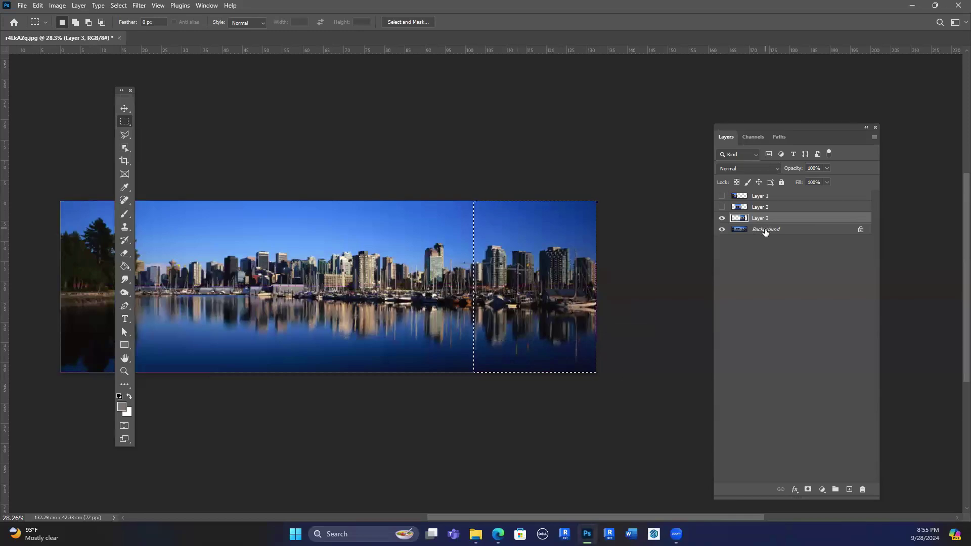
click(760, 231)
key(ctrl+j)
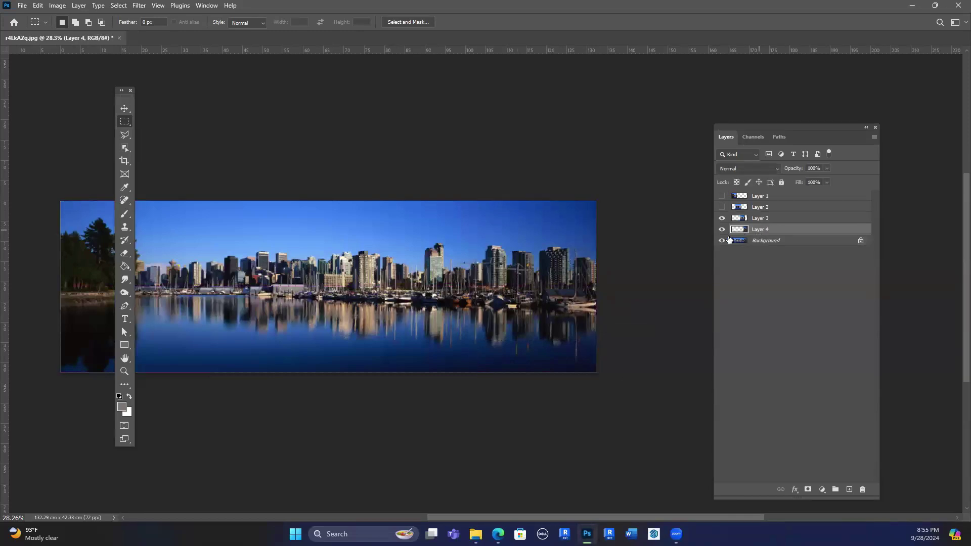
click(722, 241)
click(721, 207)
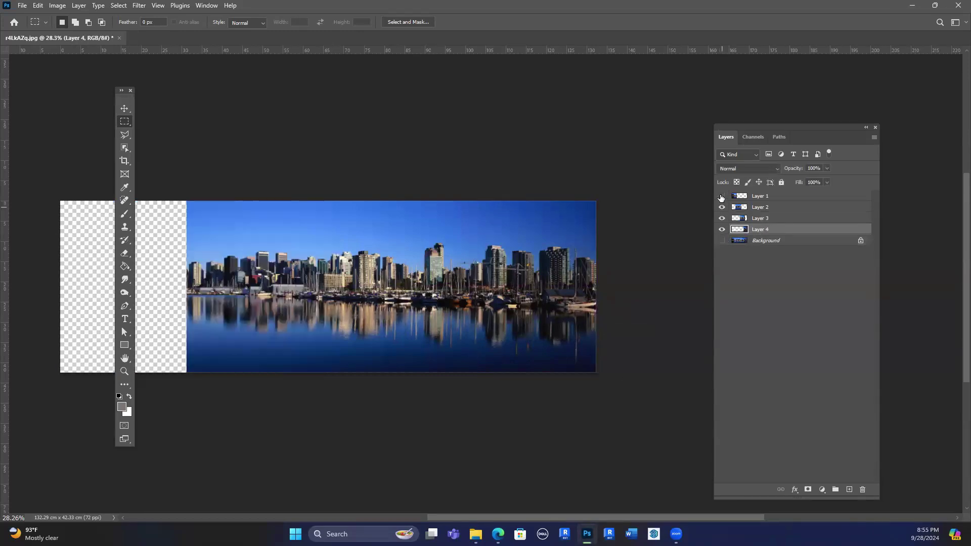
click(722, 196)
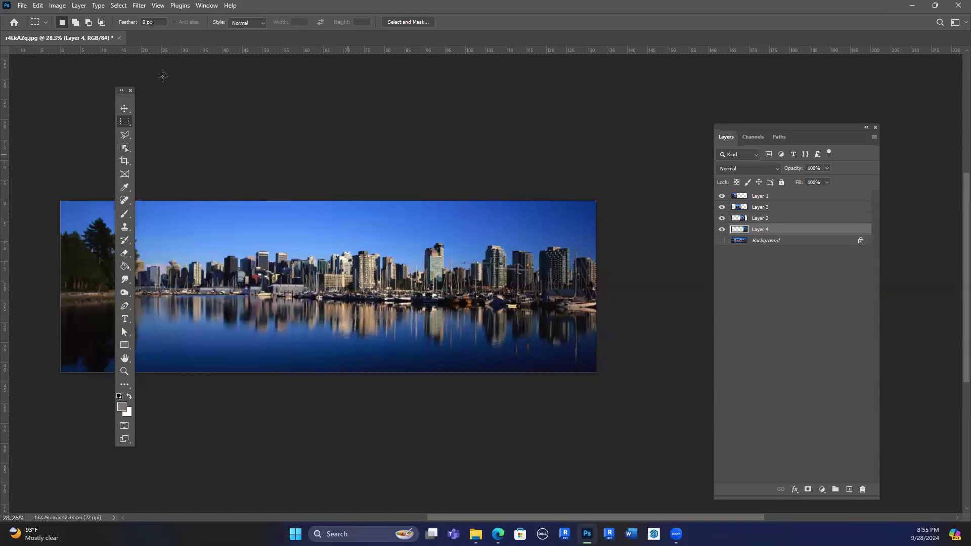
Unlock the Background layer and delete it, keeping the four section layers.
click(123, 106)
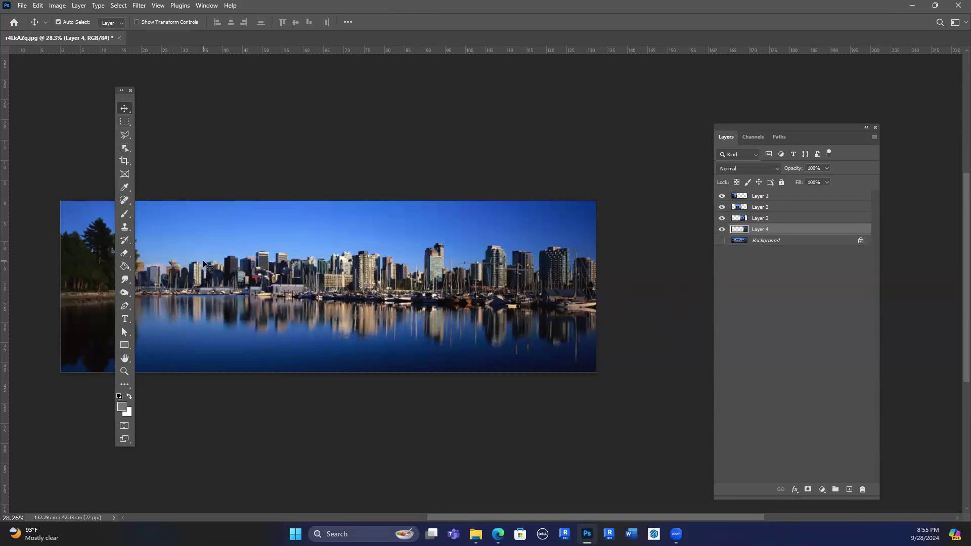
key(ctrl+o)
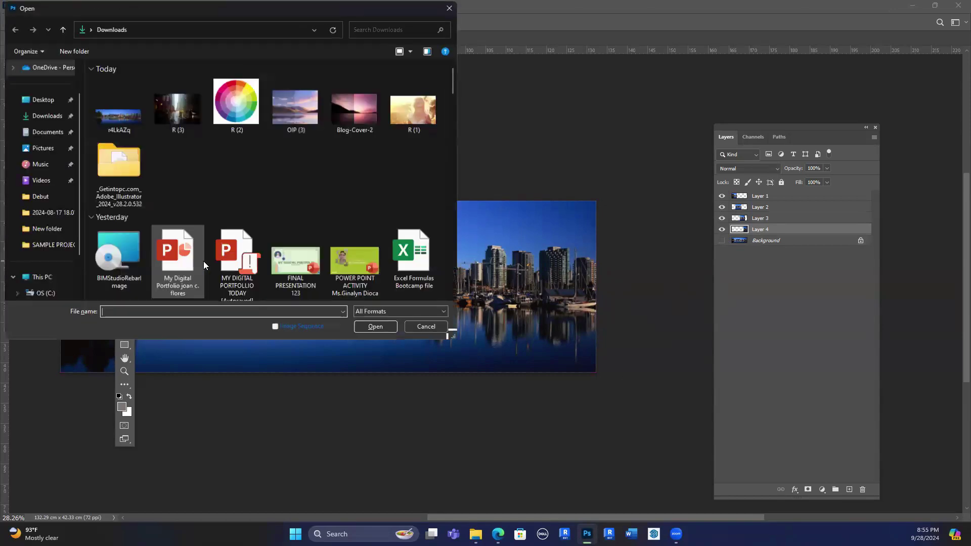
click(426, 328)
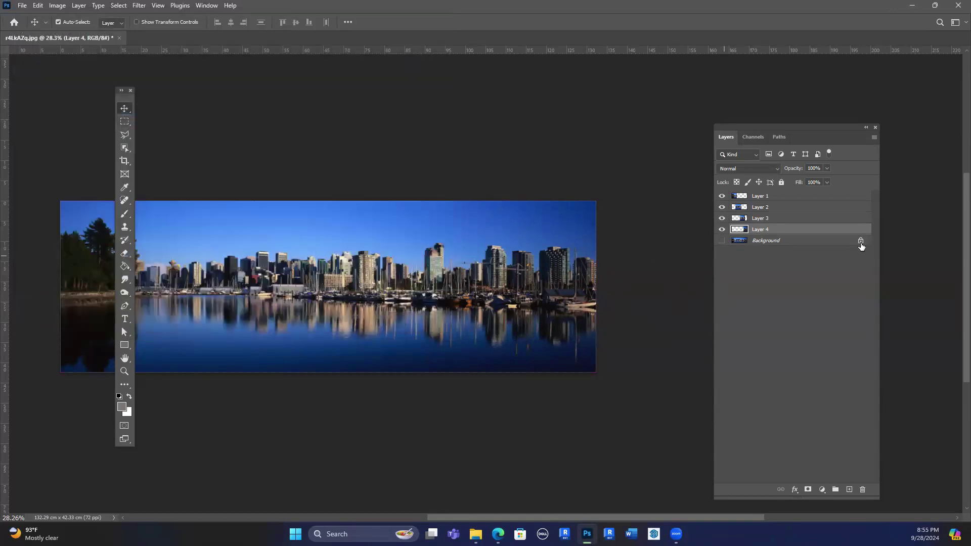
click(861, 241)
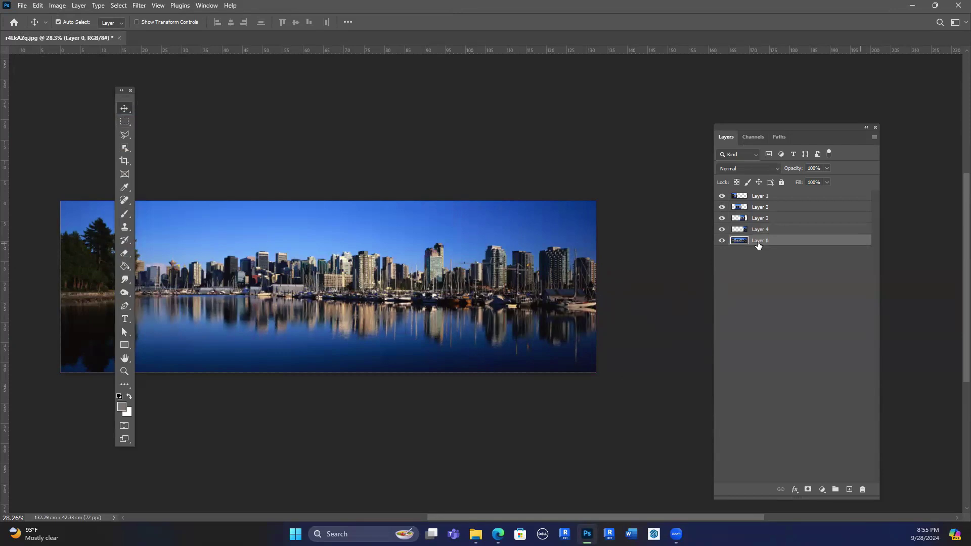
key(Delete)
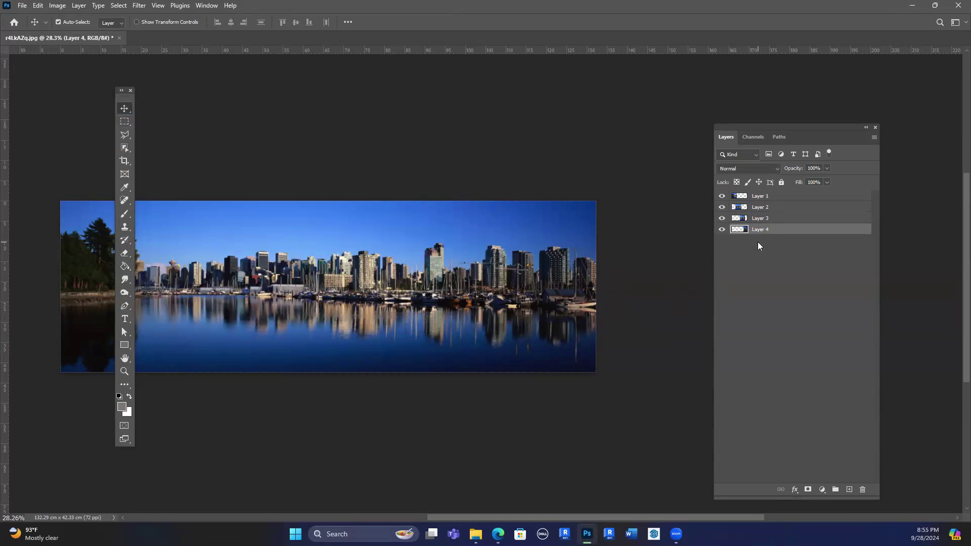
Rename the first two section layers as Layer 1.jpg and Layer 2.jpg.
key(ctrl+0)
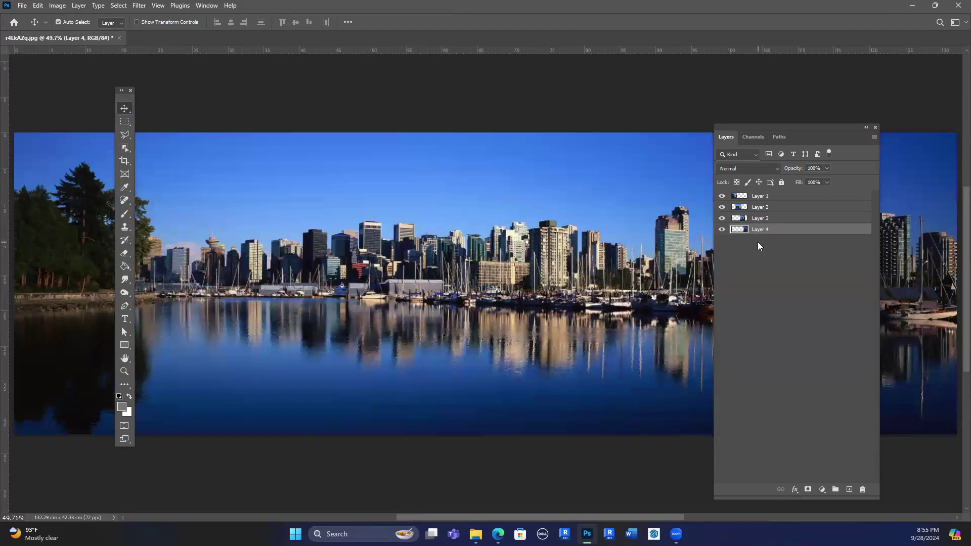
double_click(772, 196)
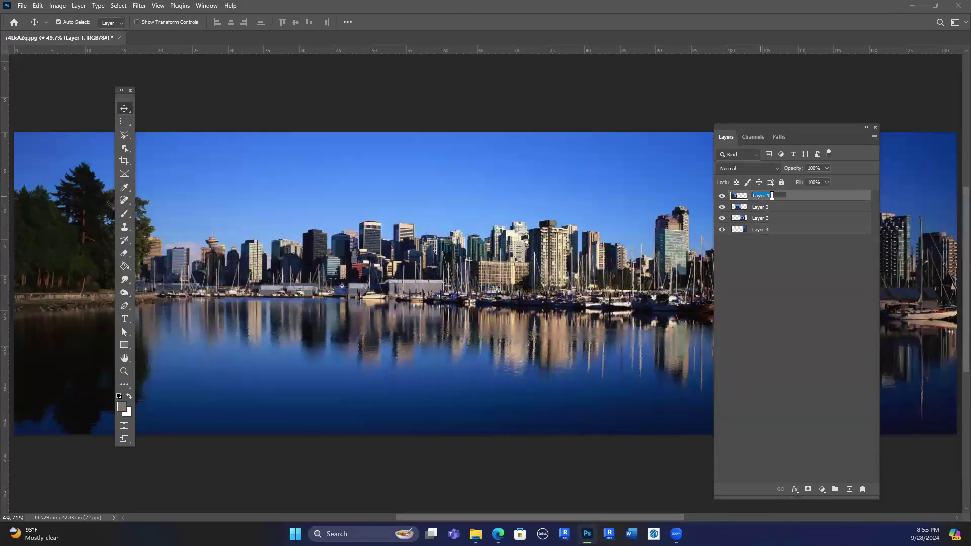
click(775, 195)
text(.jpg)
key(Return)
click(774, 208)
double_click(774, 207)
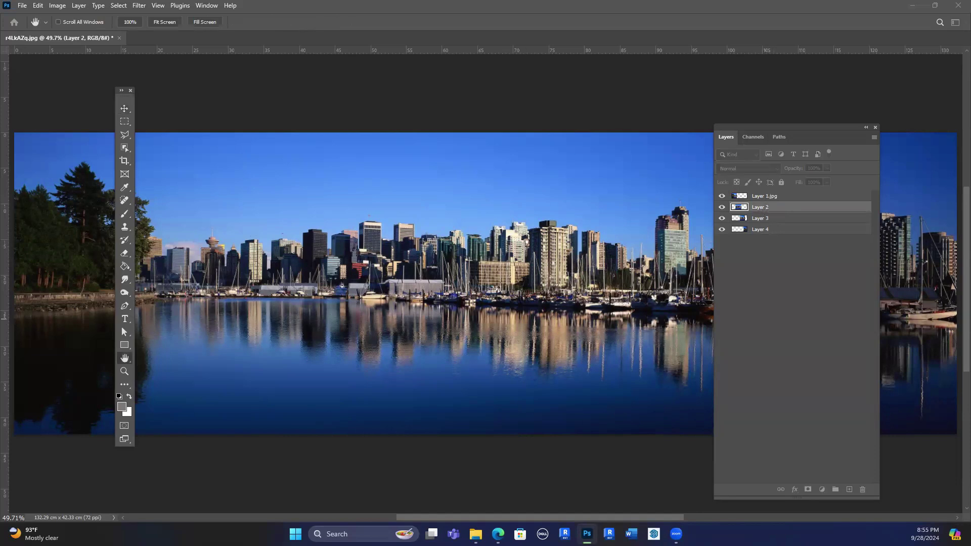
key(v)
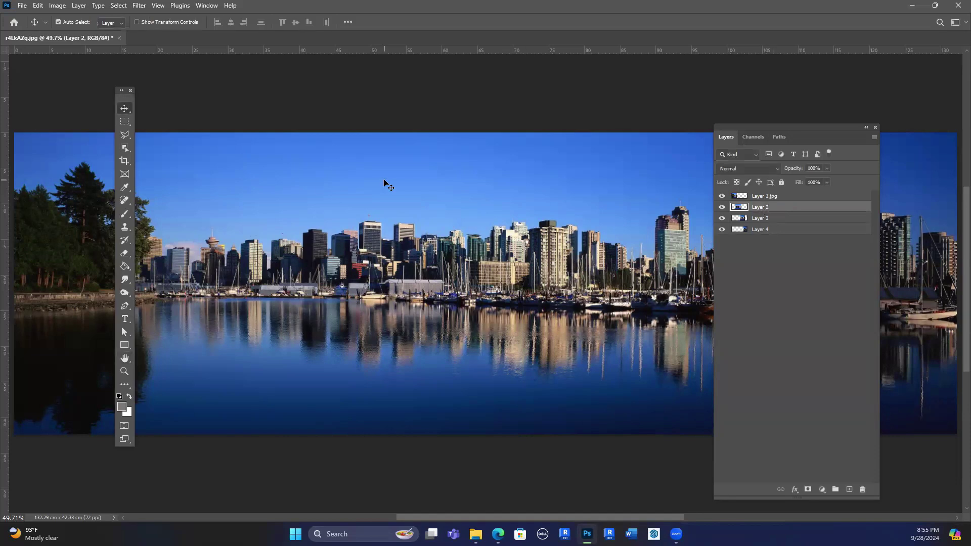
double_click(760, 208)
key(Return)
Rename the remaining two section layers as Layer 3.jpg and Layer 4.jpg.
click(763, 219)
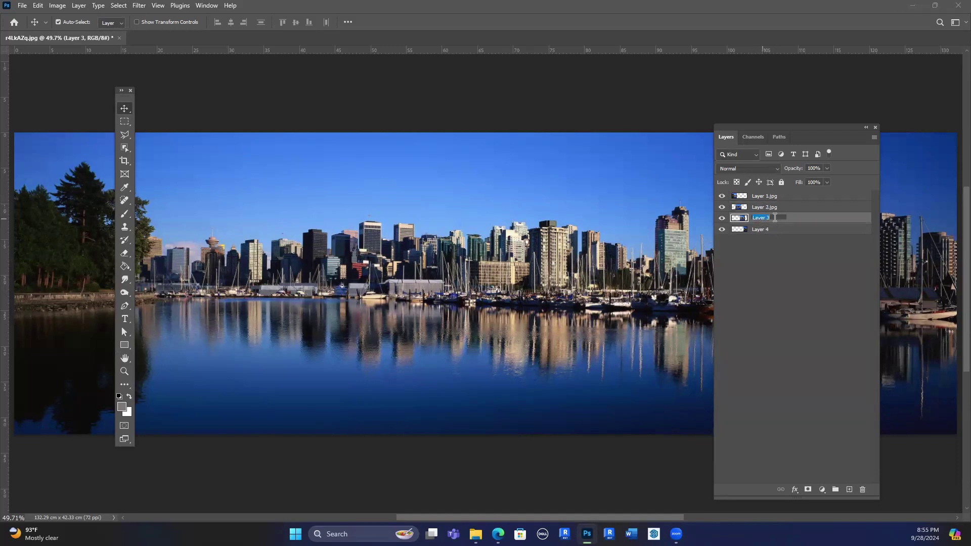
click(775, 217)
text(.jpg)
key(Return)
double_click(765, 230)
click(772, 229)
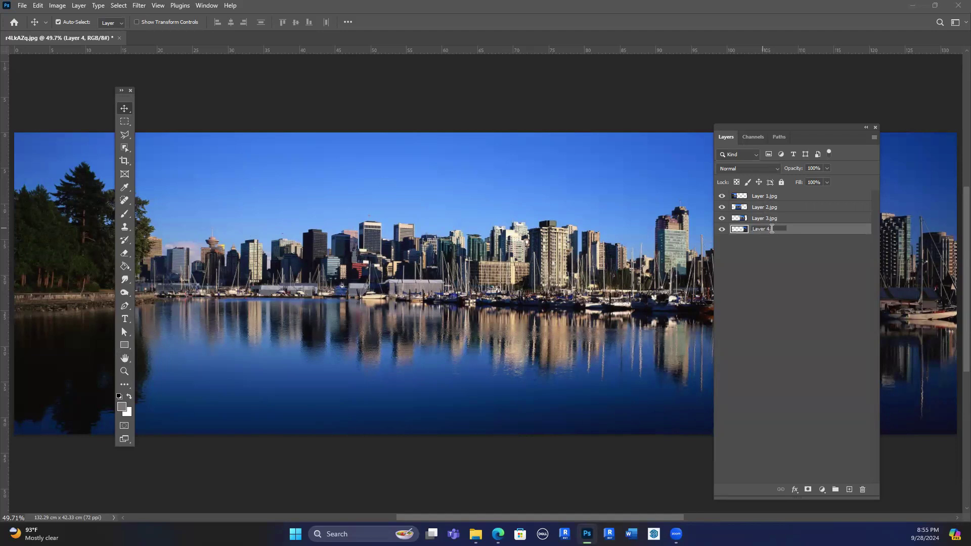
text(.jpg)
key(Return)
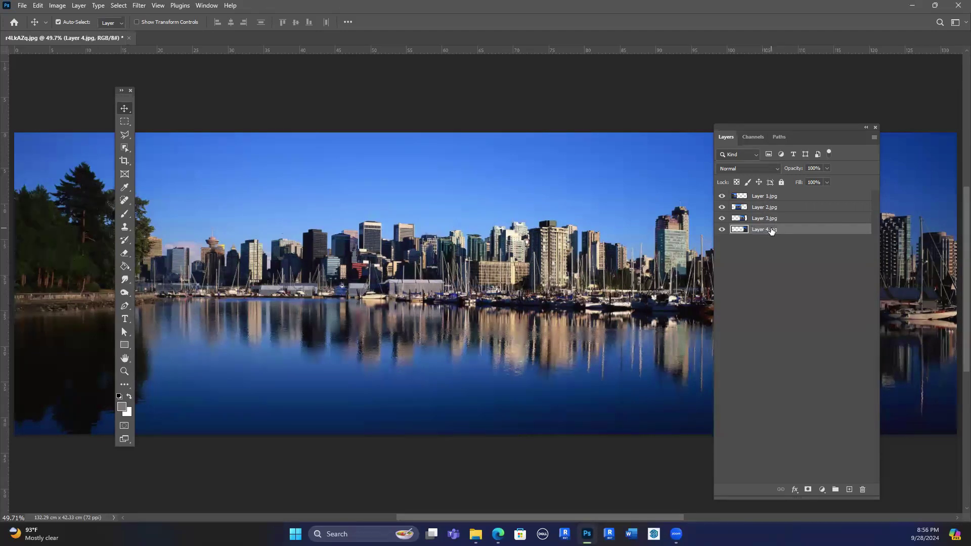
Check how the sections build up the panorama by hiding Layers 2 to 4 and showing them again one by one.
click(722, 229)
click(722, 218)
click(721, 207)
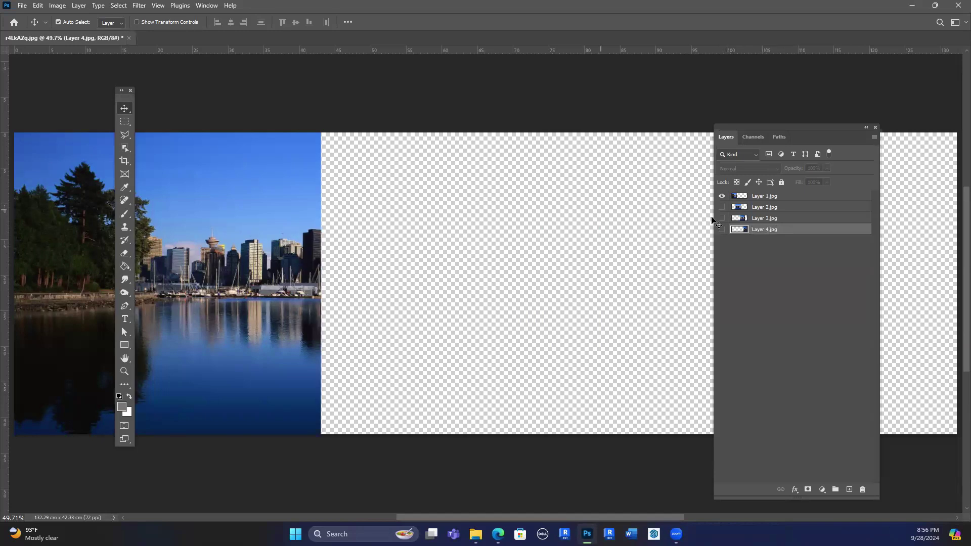
click(722, 207)
click(722, 218)
click(722, 229)
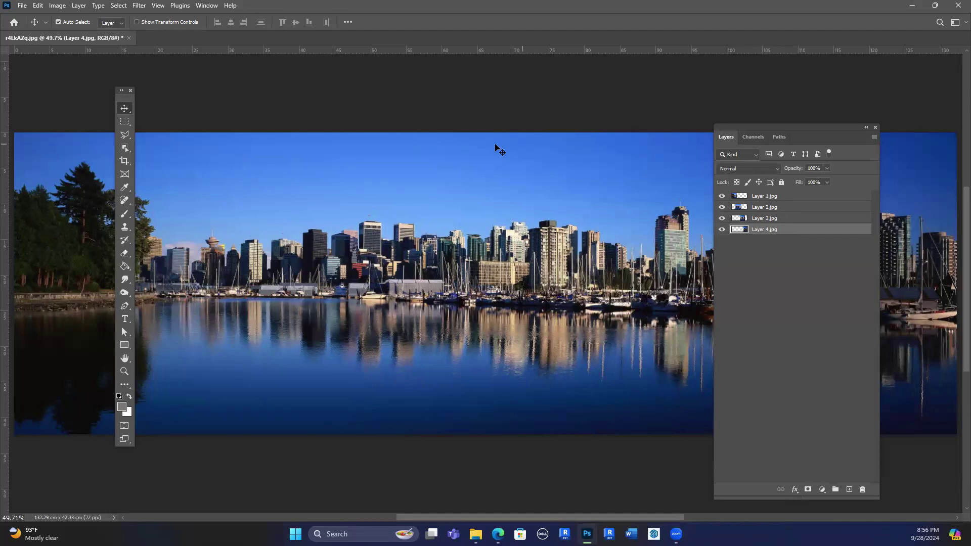
Turn on image asset generation for the document's layers named with .jpg.
click(22, 6)
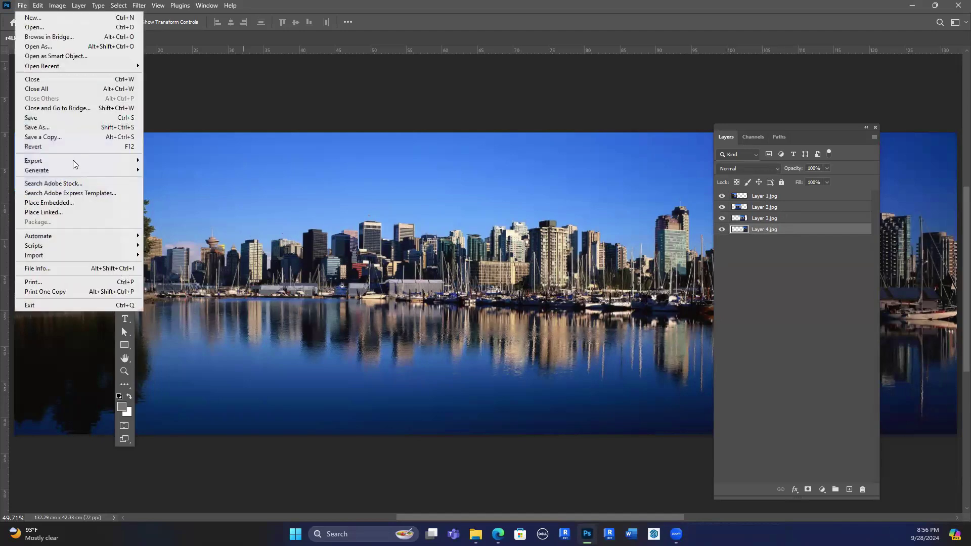
mouse_move(72, 169)
click(175, 170)
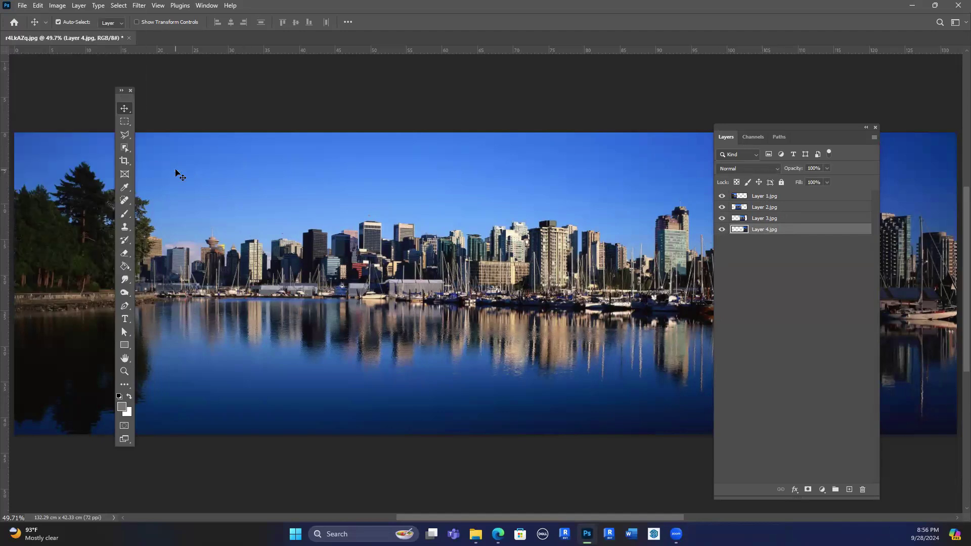
Search the Pictures, Documents and Adobe folders in File Explorer for the generated image assets, then return to Photoshop.
mouse_move(474, 532)
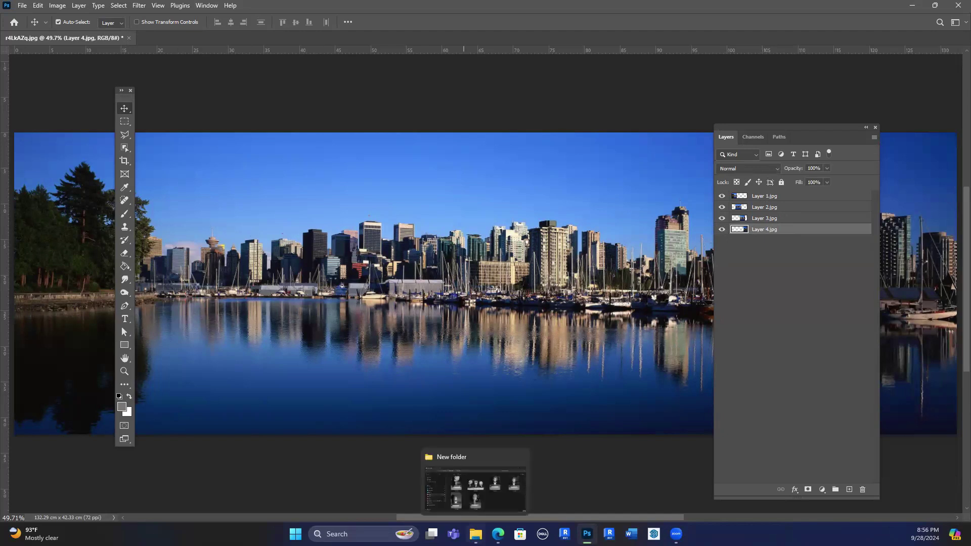
click(469, 513)
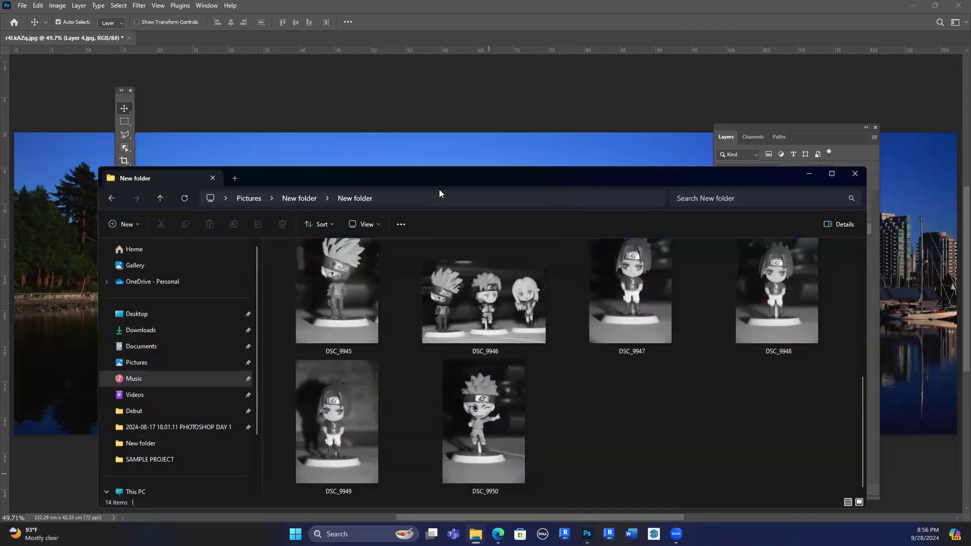
click(830, 174)
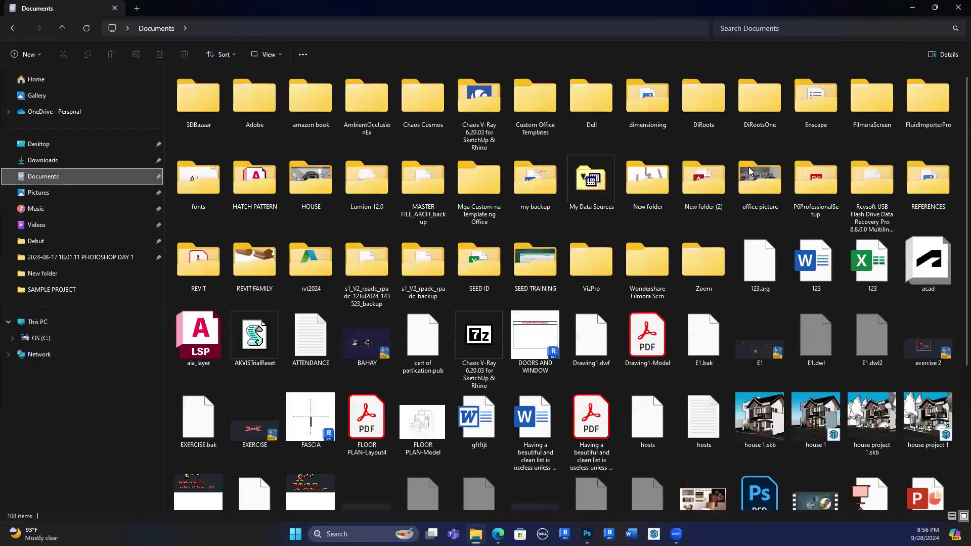
click(63, 194)
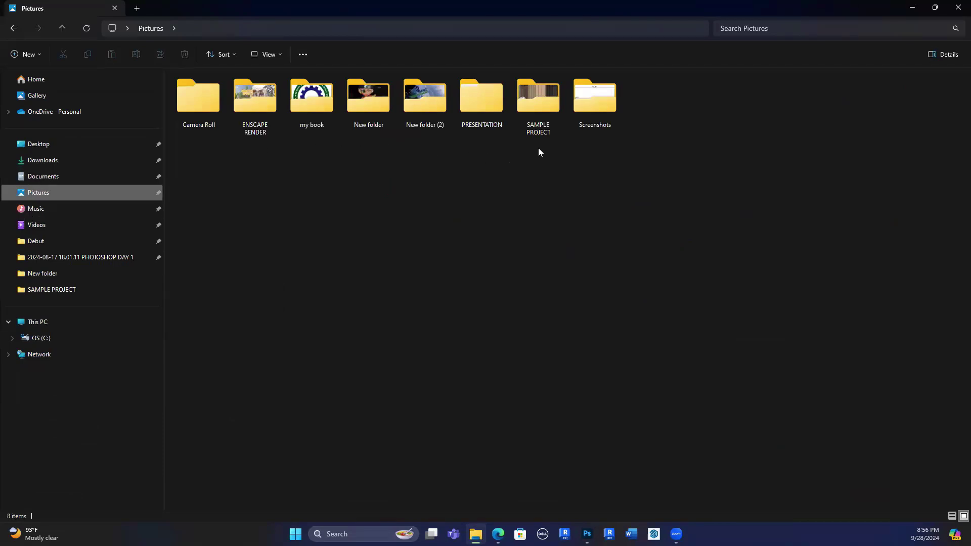
click(69, 175)
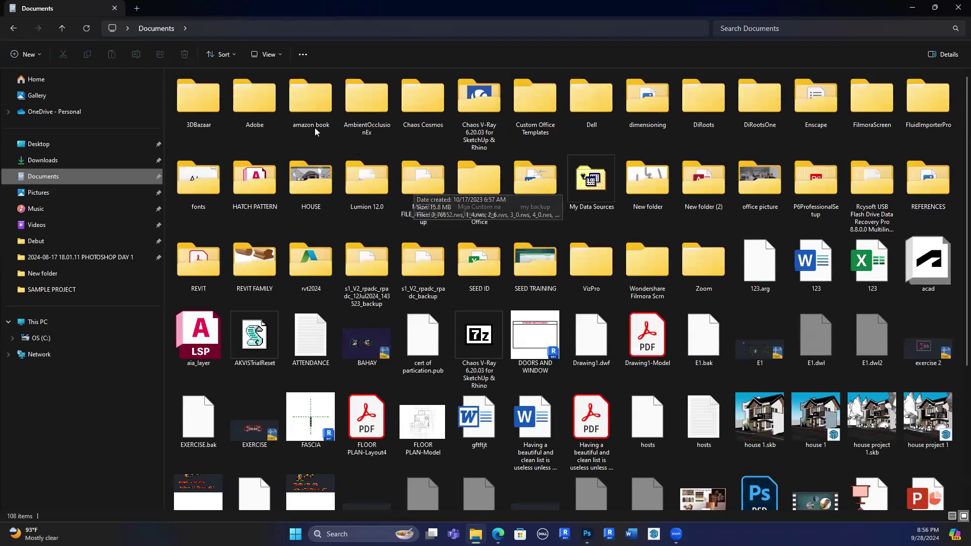
double_click(259, 117)
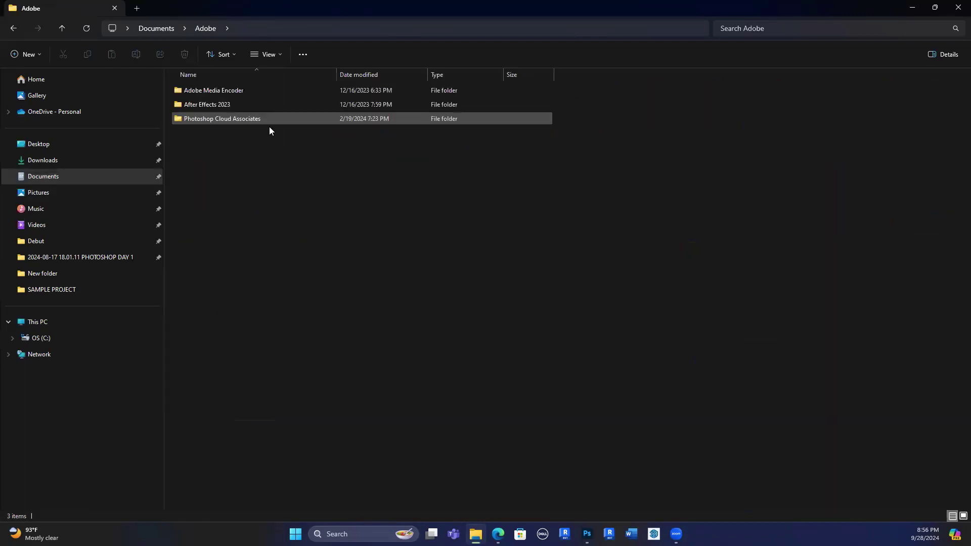
click(157, 29)
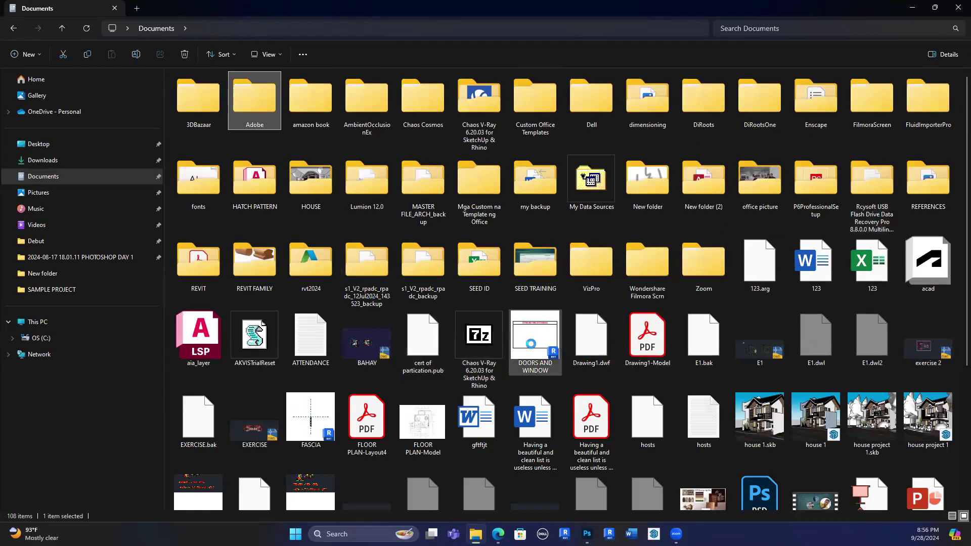
scroll(531, 344, down, 4)
click(912, 7)
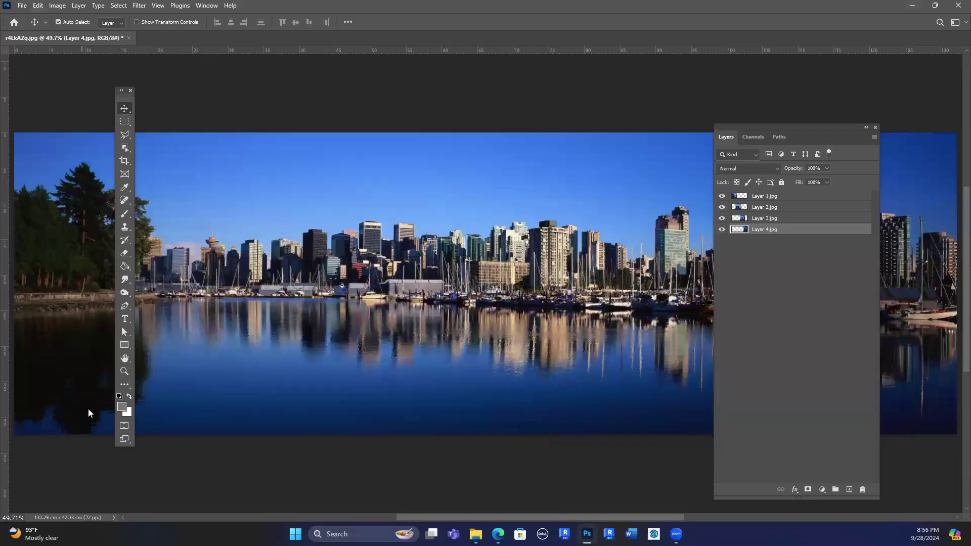
Review the General and File Handling preferences for a file saving location and cancel without changes.
key(alt+e)
mouse_move(152, 424)
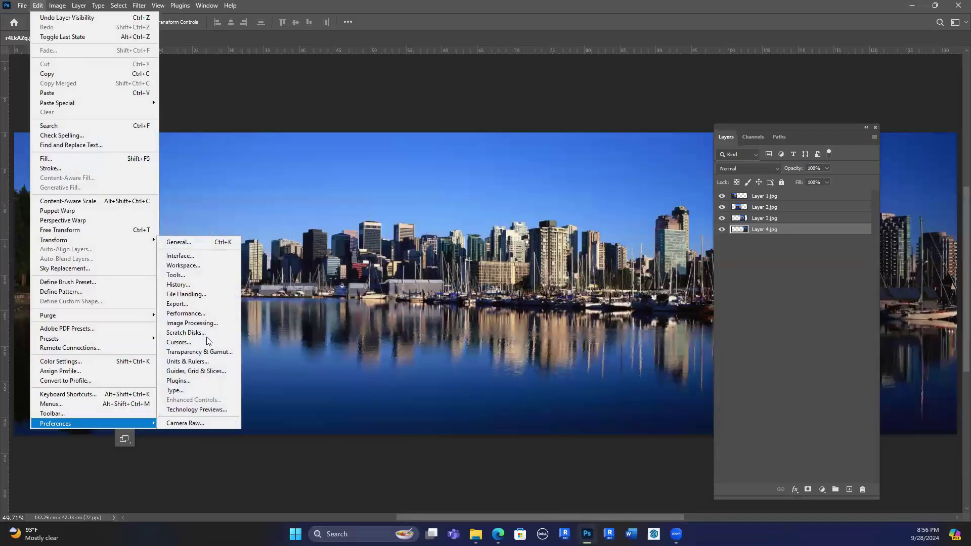
click(205, 244)
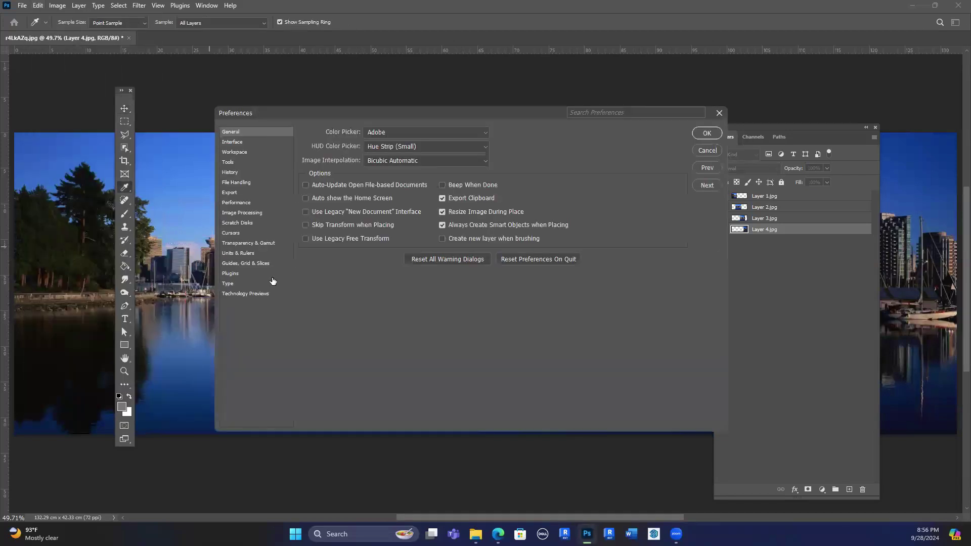
click(244, 183)
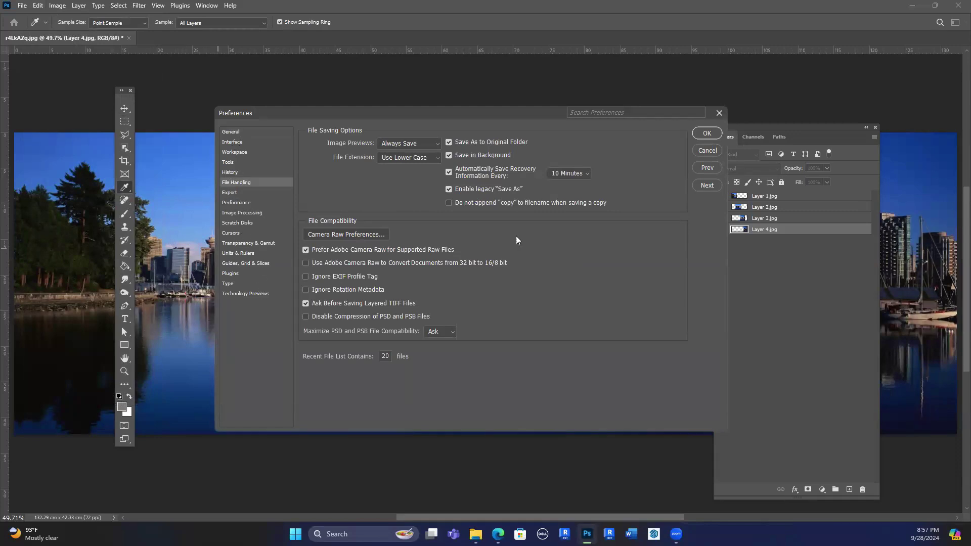
click(707, 150)
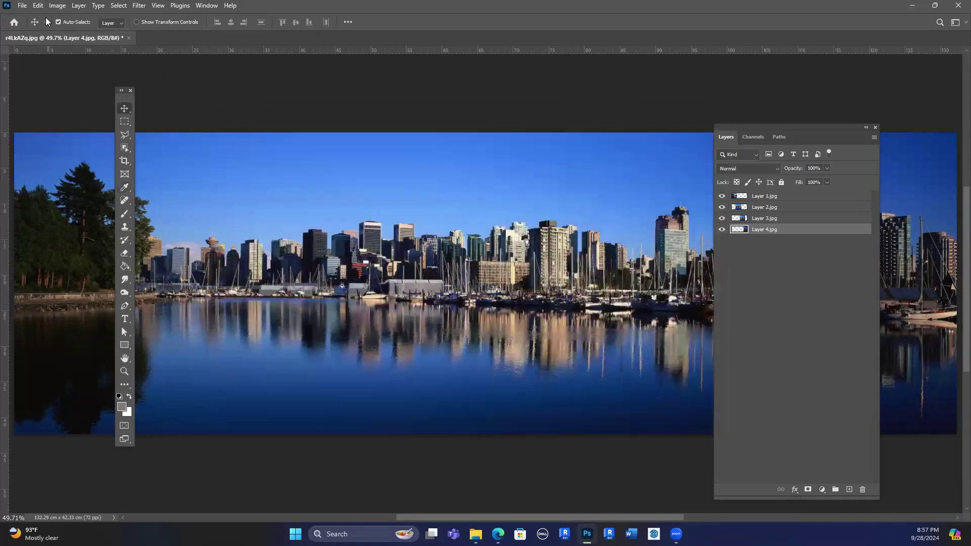
Review the quick export format and location in the export preferences, along with the Performance preferences.
click(22, 6)
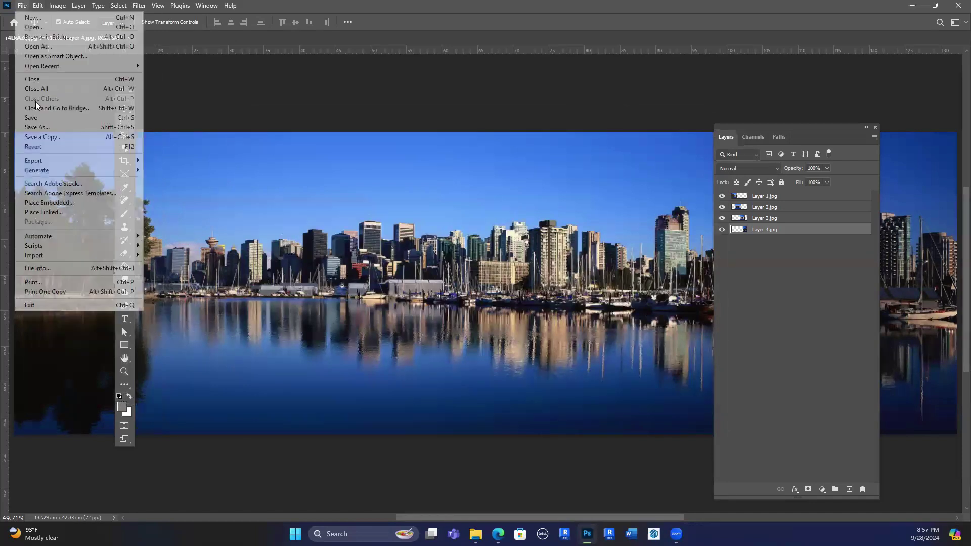
mouse_move(43, 161)
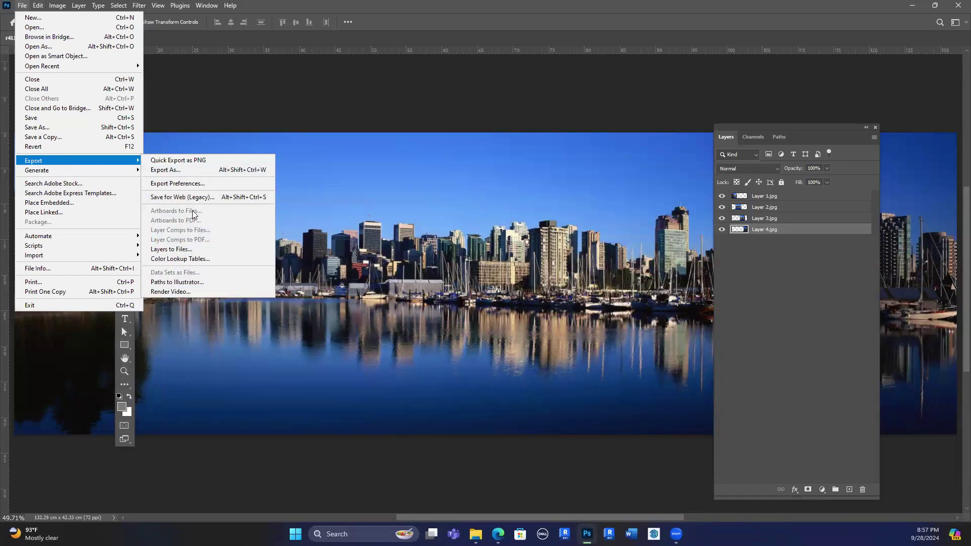
click(195, 184)
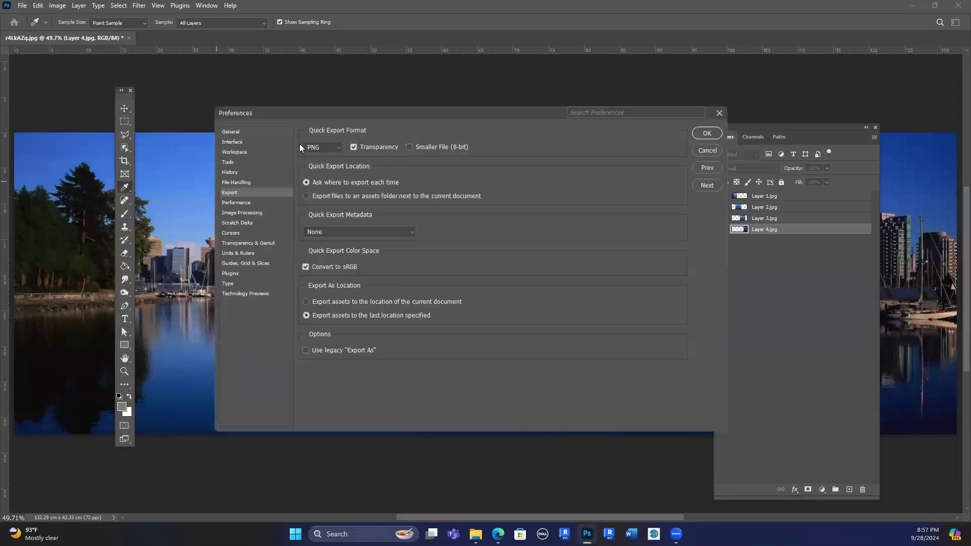
click(338, 150)
click(319, 167)
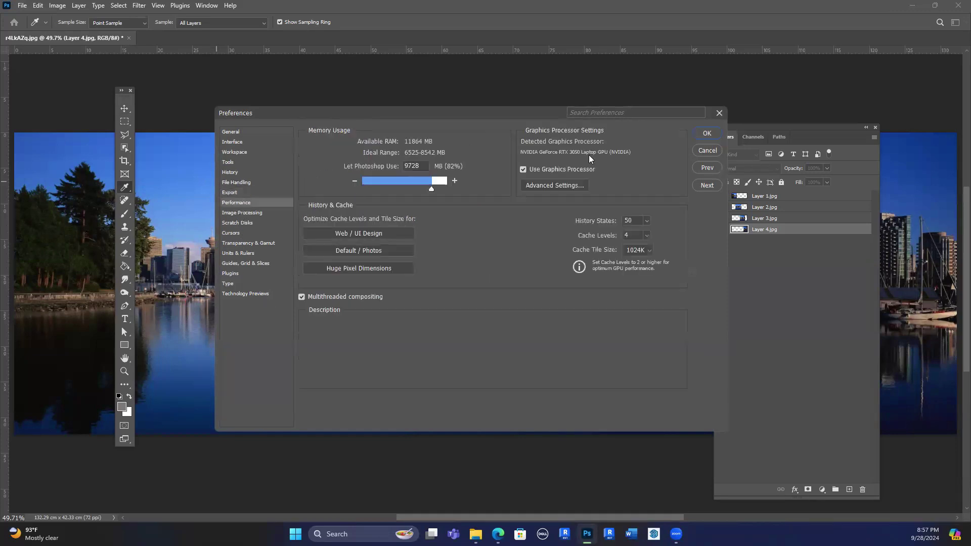
click(707, 133)
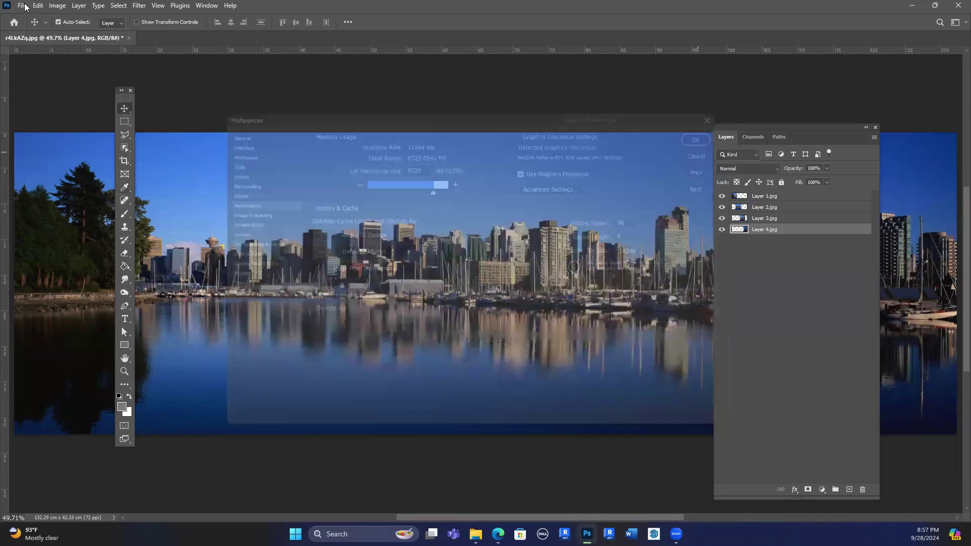
Inspect the Export As settings for the panorama and cancel the export.
click(23, 5)
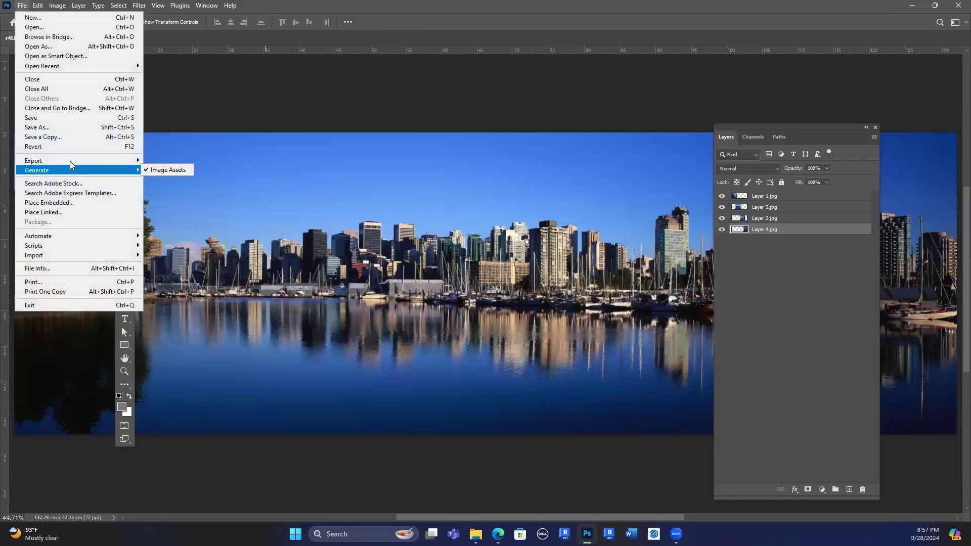
mouse_move(71, 161)
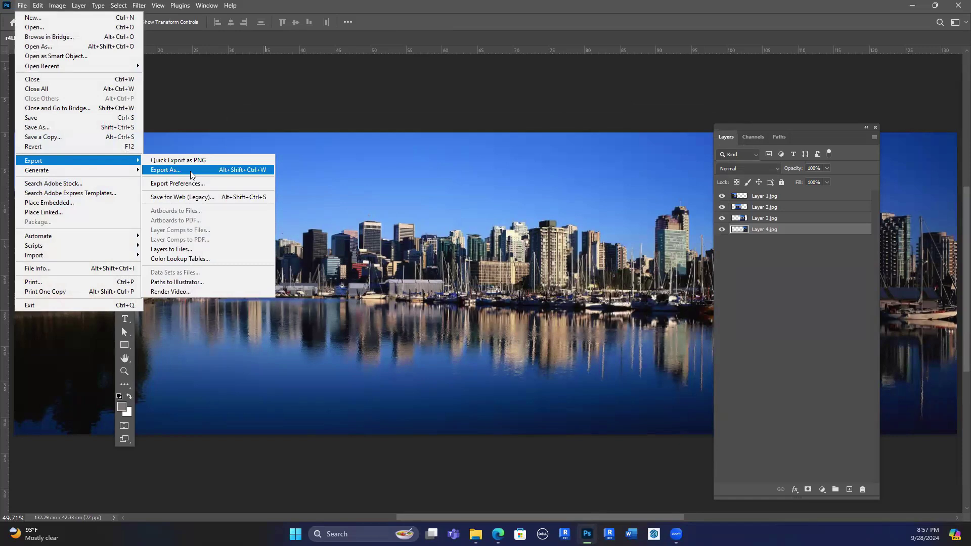
click(191, 173)
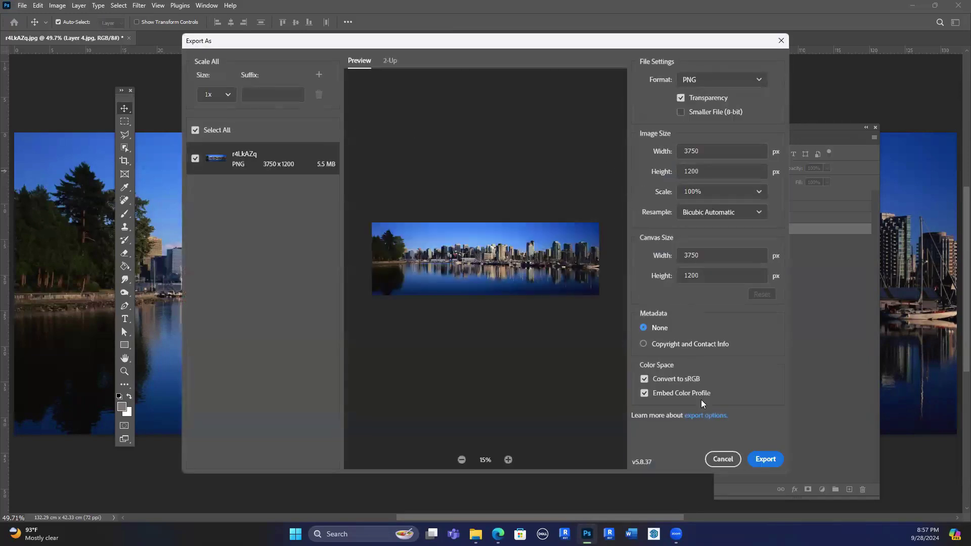
click(723, 459)
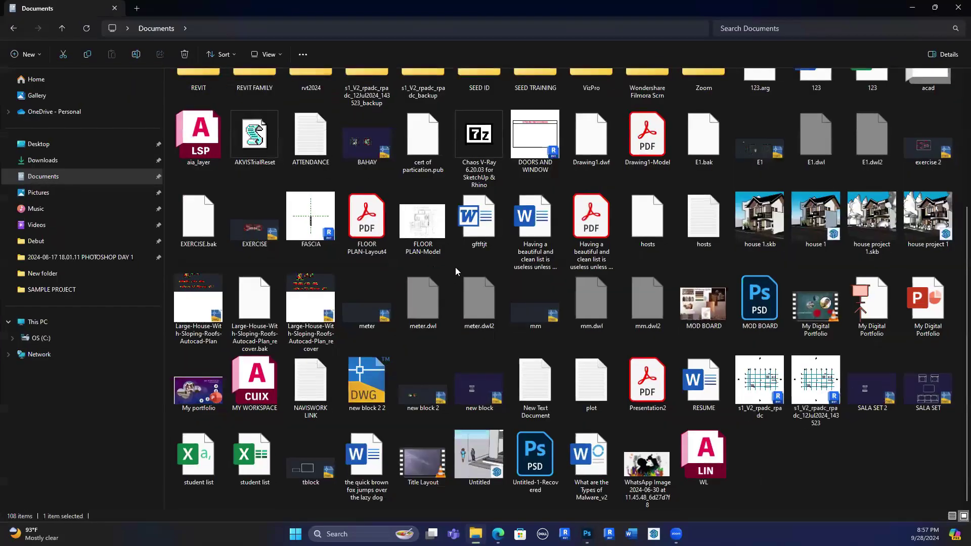
Look through the Documents, Pictures and Desktop folders in File Explorer for the generated layer images.
scroll(495, 266, up, 4)
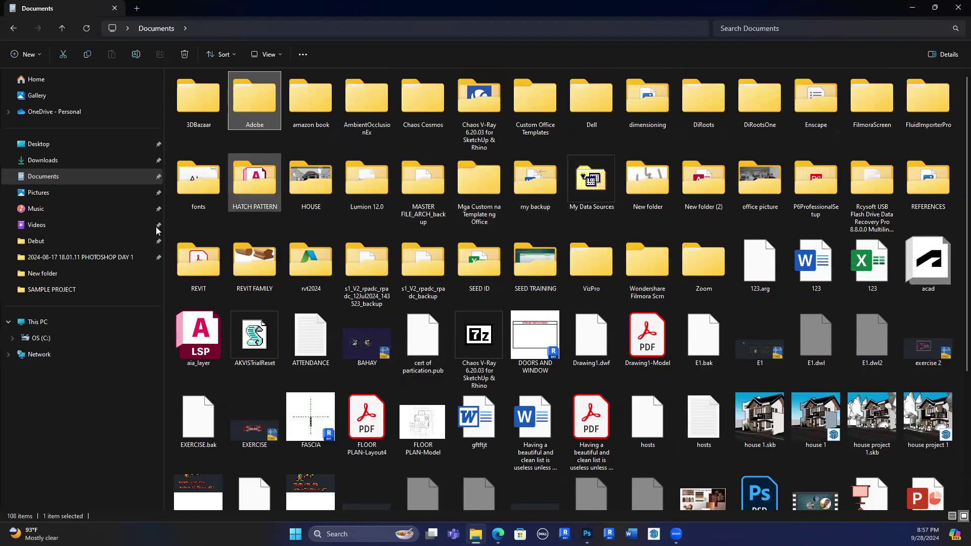
click(38, 193)
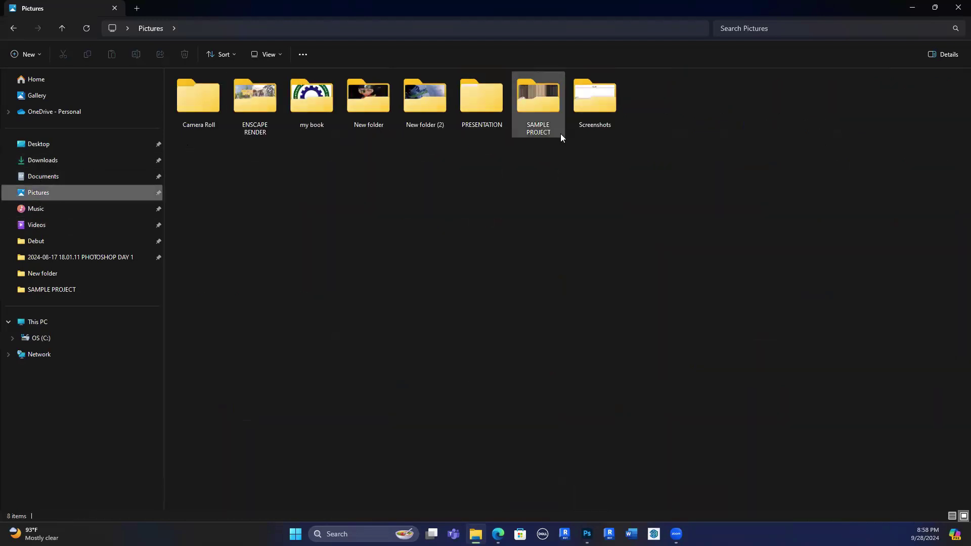
click(51, 144)
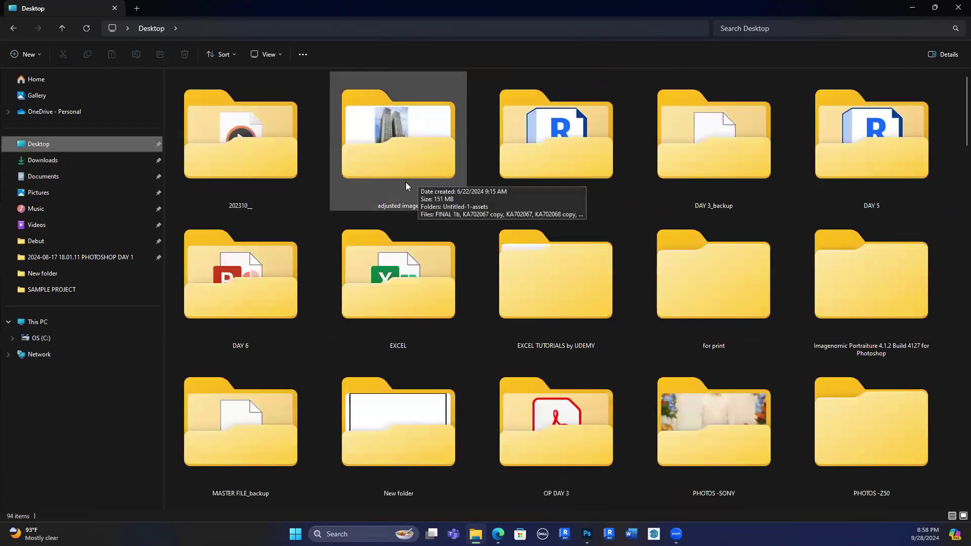
scroll(436, 249, down, 10)
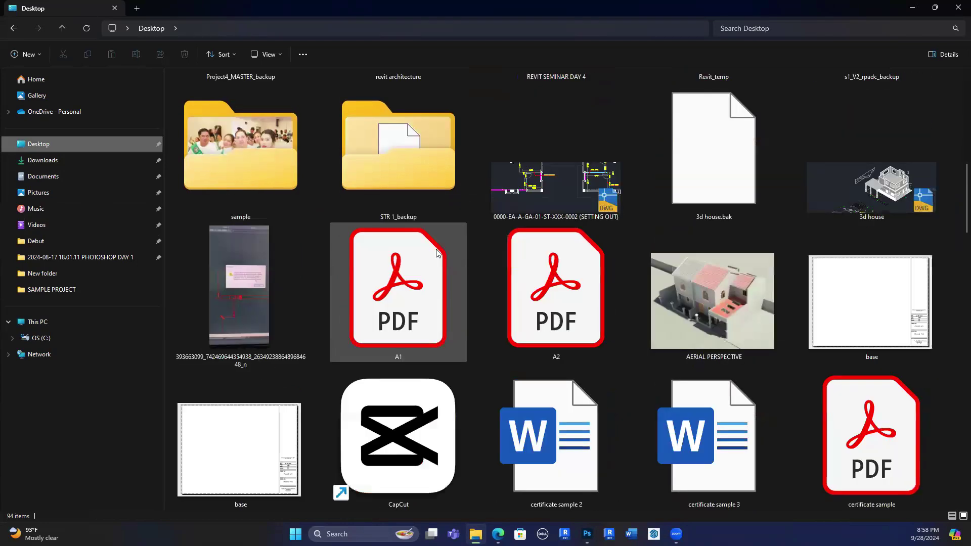
scroll(456, 250, up, 10)
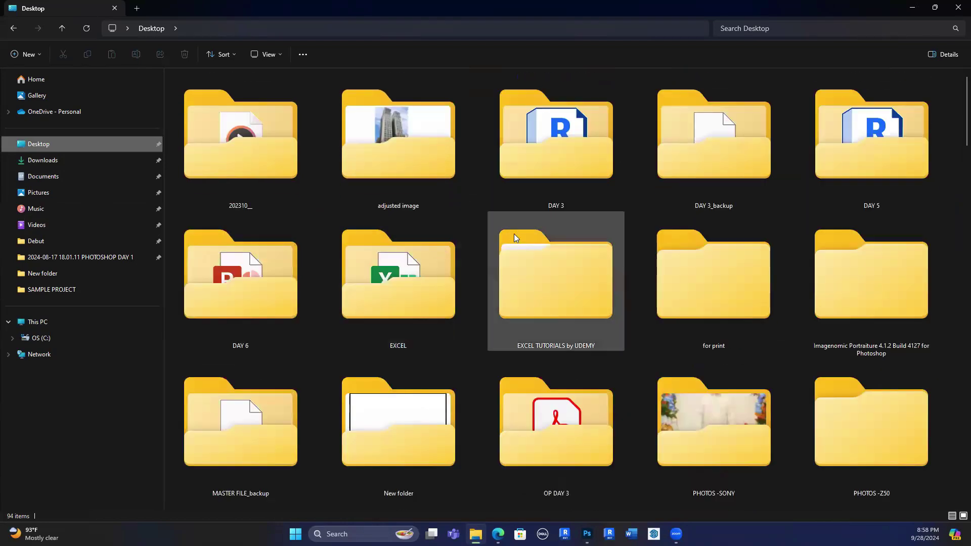
click(914, 6)
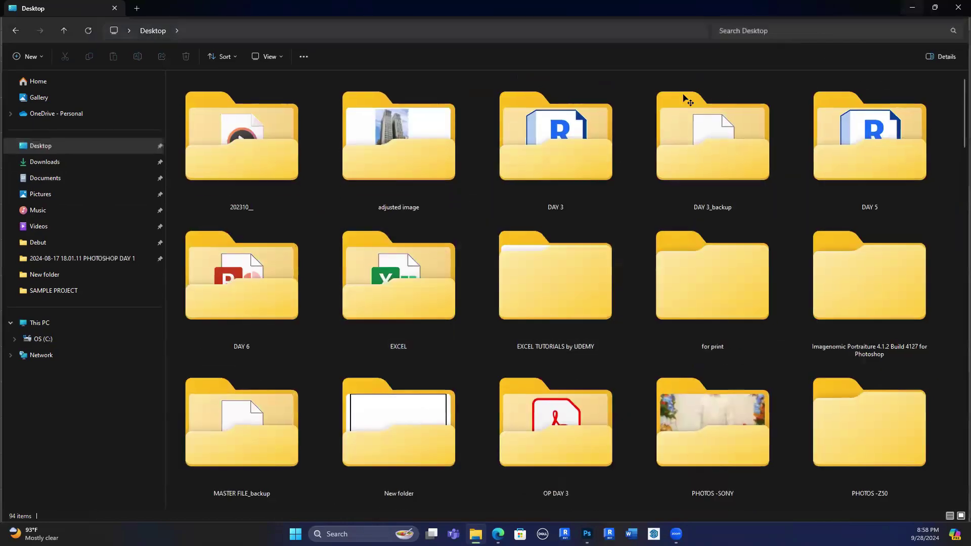
Hide Layers 2 to 4 and select Layer 1.jpg.
click(722, 230)
click(721, 218)
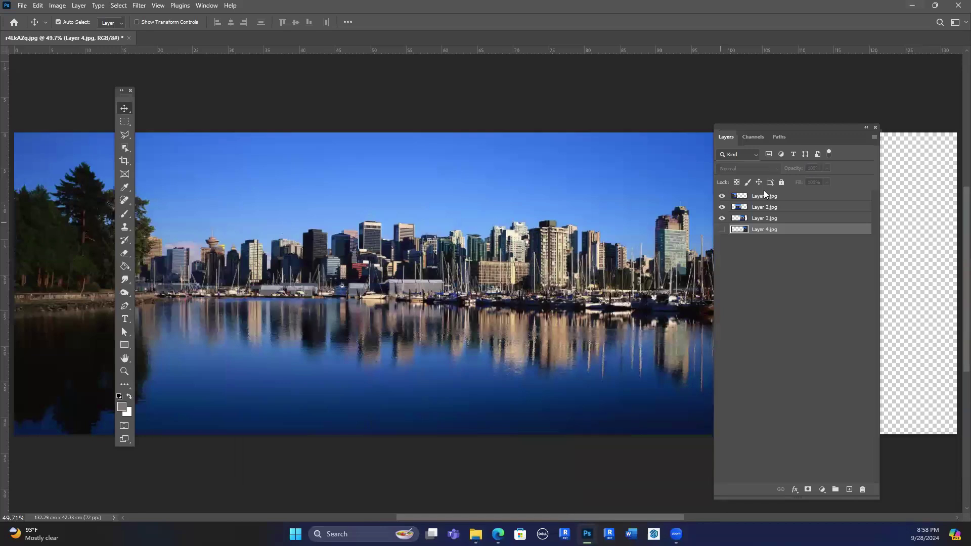
click(722, 207)
click(764, 197)
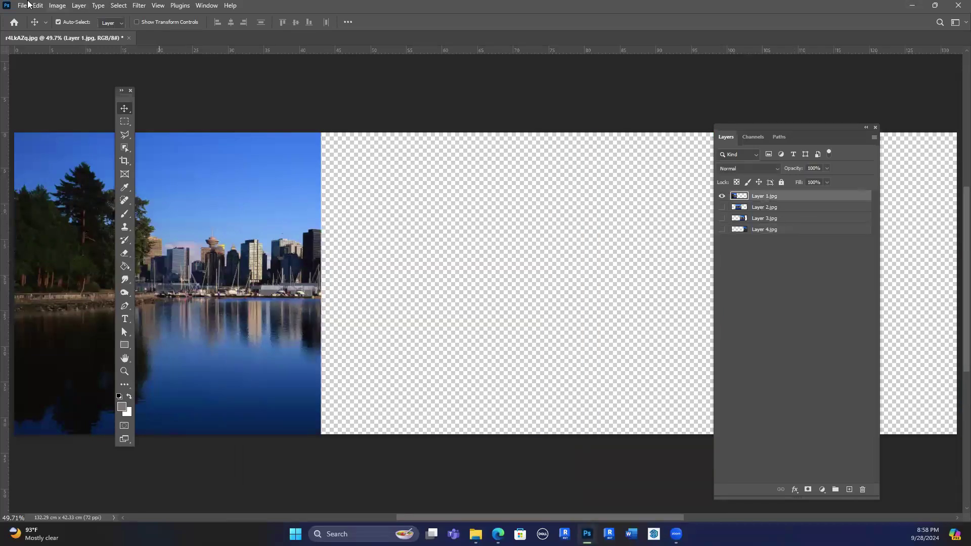
Locate the r4LkAZq-assets folder in Downloads through Save As, inspect it in a new window, and leave without saving.
click(23, 7)
click(58, 124)
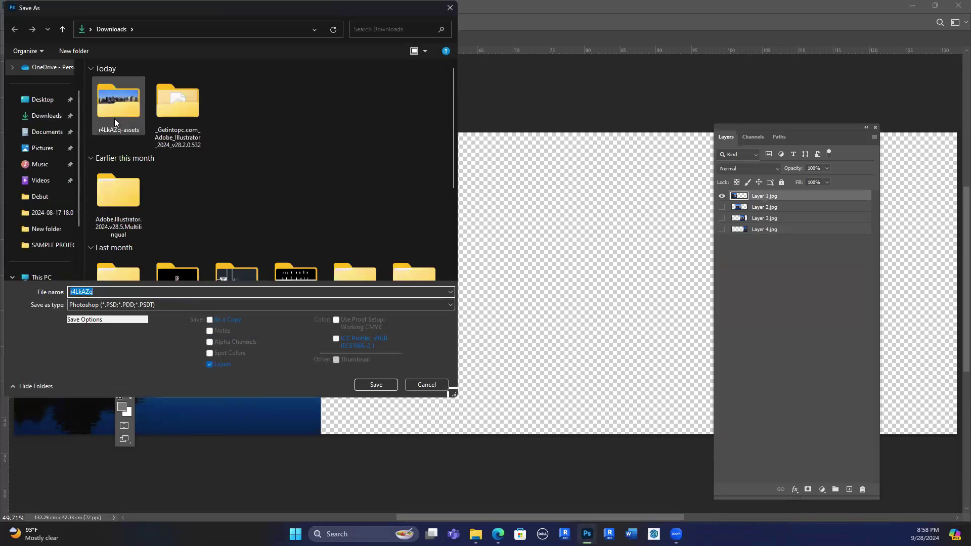
click(114, 118)
right_click(116, 109)
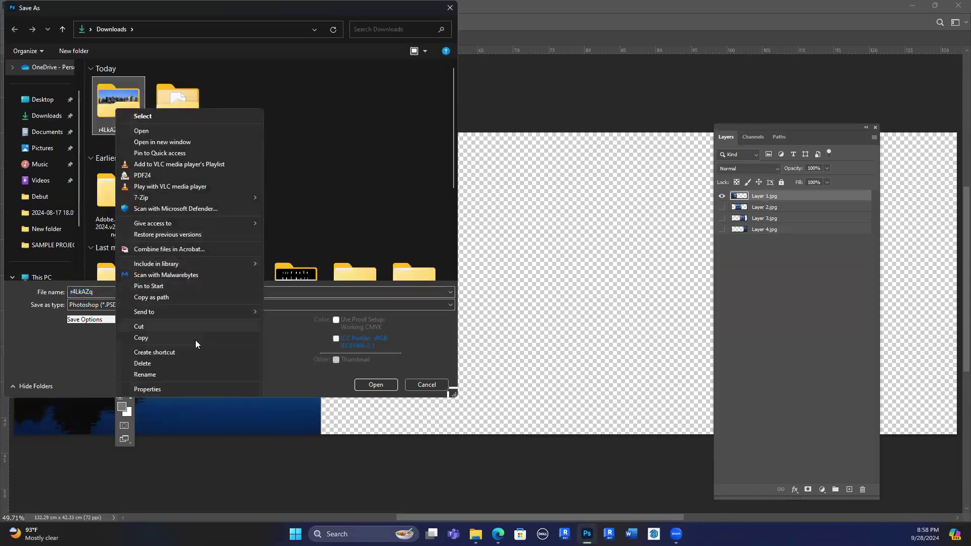
click(176, 142)
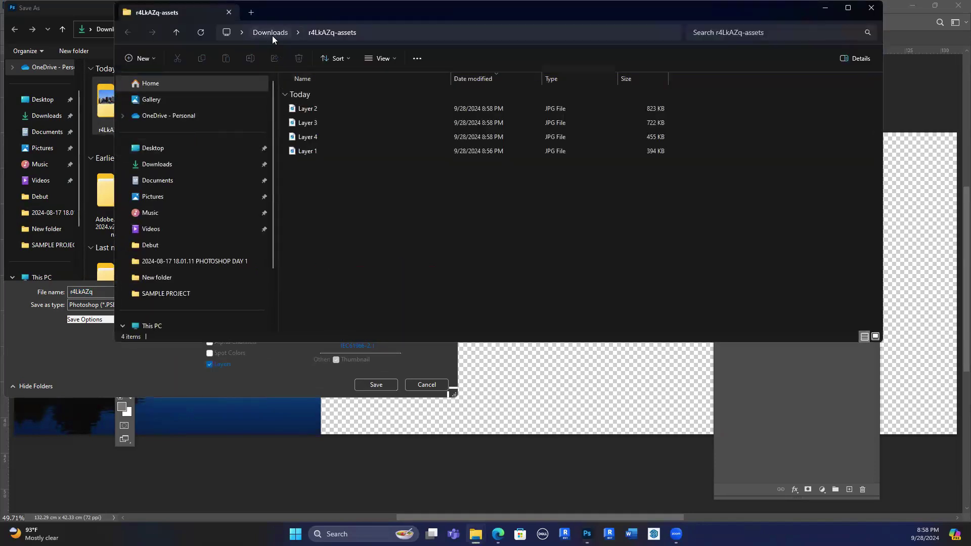
click(272, 35)
click(869, 9)
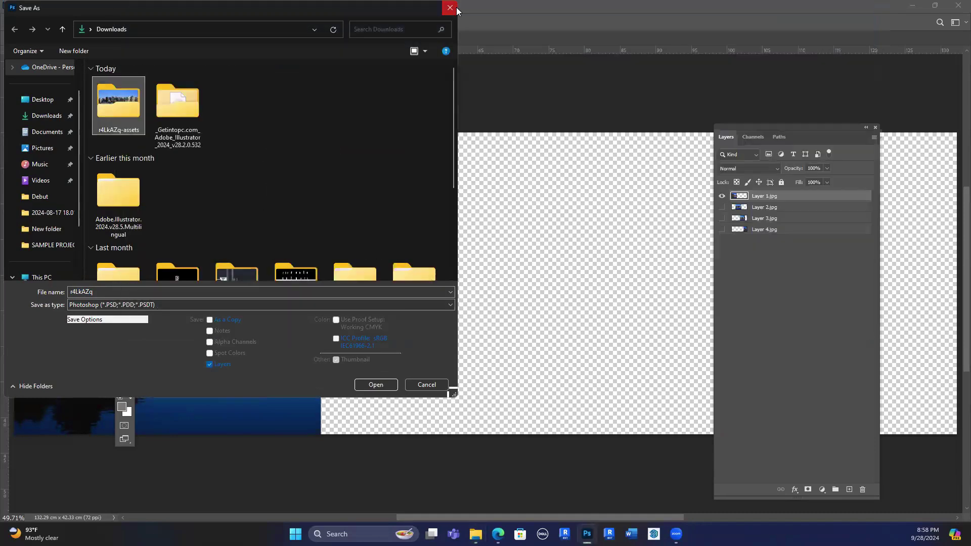
click(448, 7)
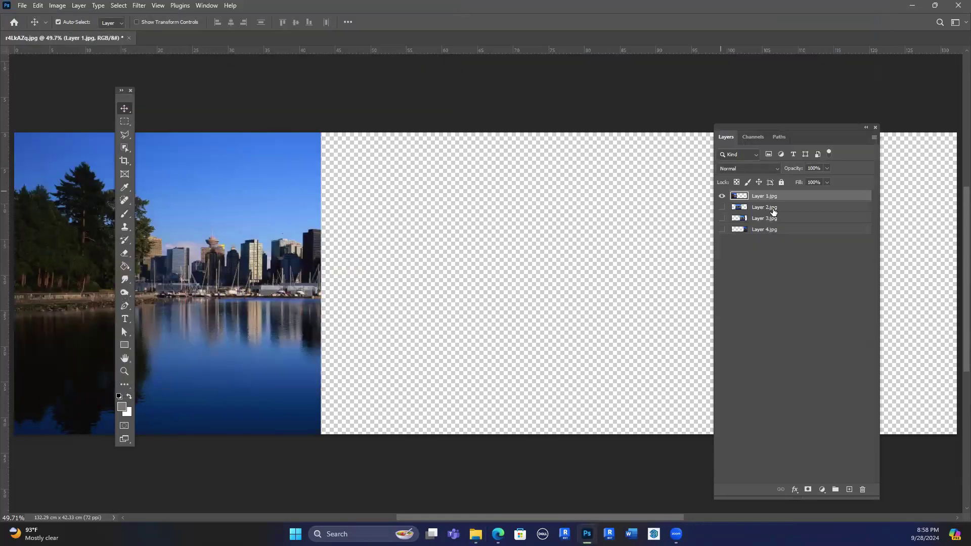
Show Layers 2 to 4 again and check the Generate Image Assets option.
click(722, 207)
click(722, 218)
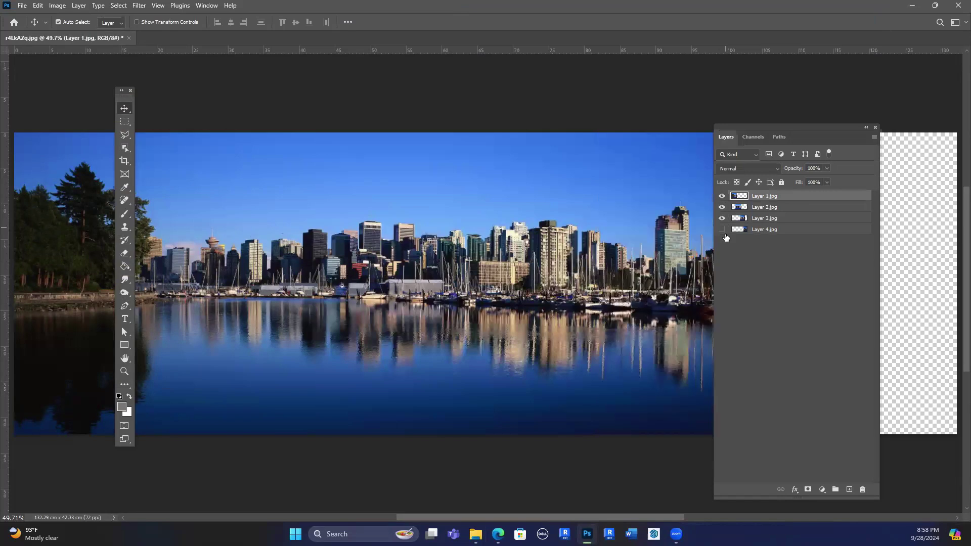
click(722, 230)
click(23, 6)
mouse_move(59, 174)
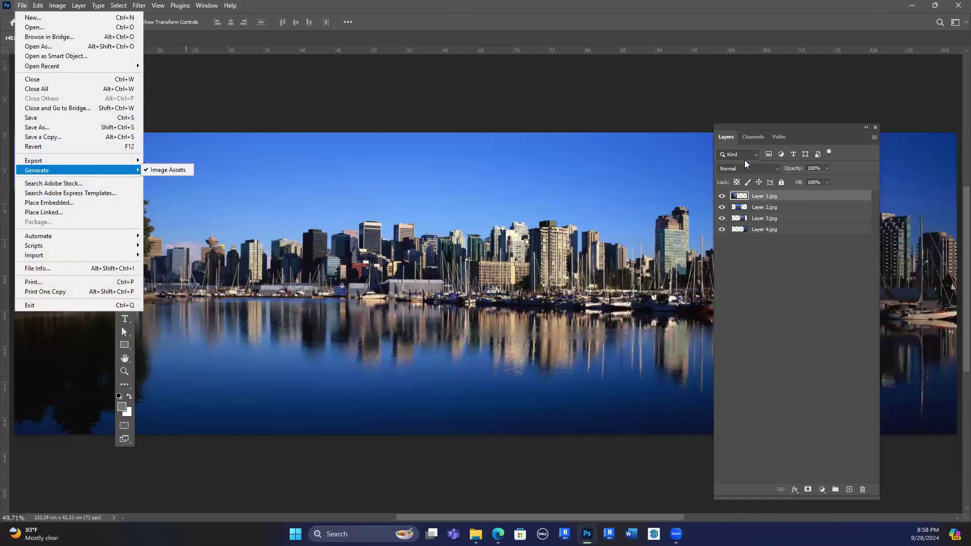
click(444, 126)
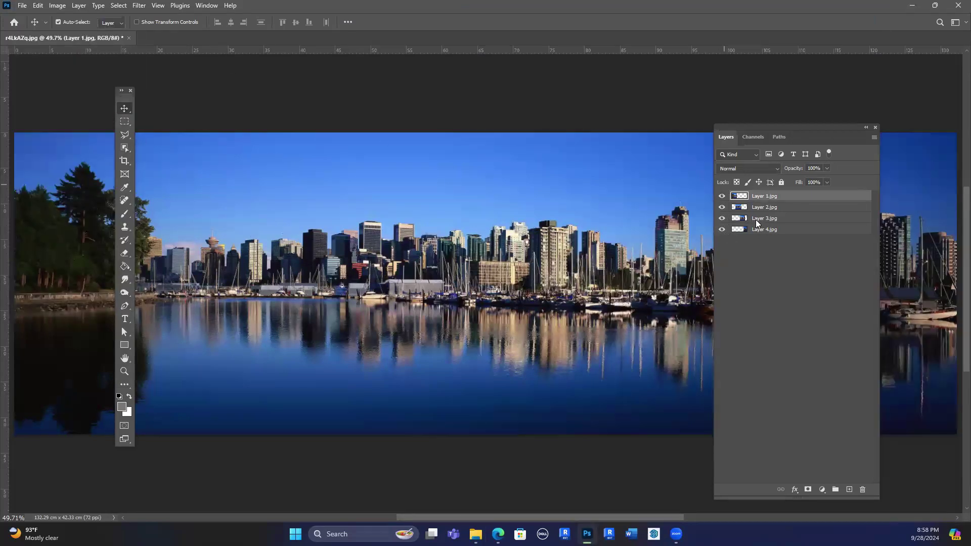
Close r4LkAZq.jpg without saving changes, and review the layer images in the r4LkAZq-assets folder of Downloads in File Explorer.
click(128, 38)
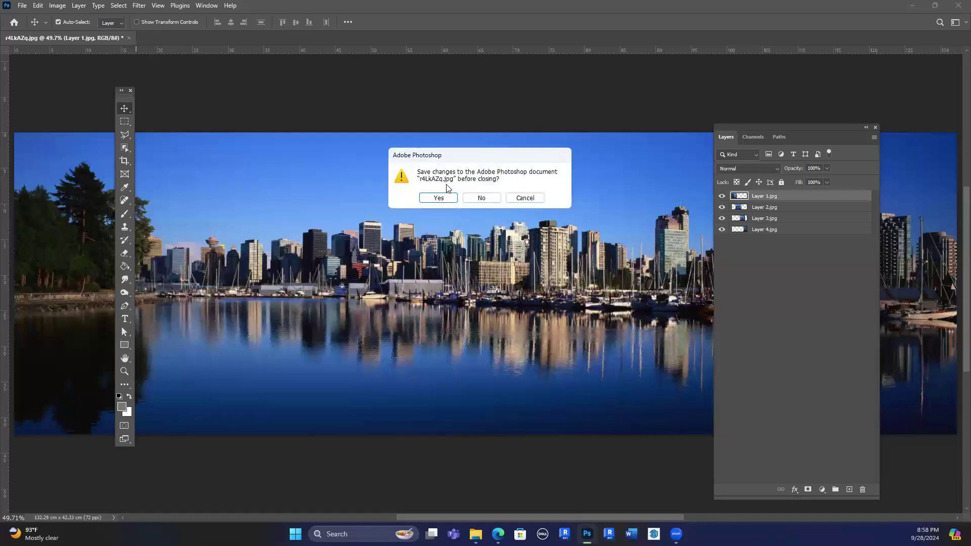
click(478, 199)
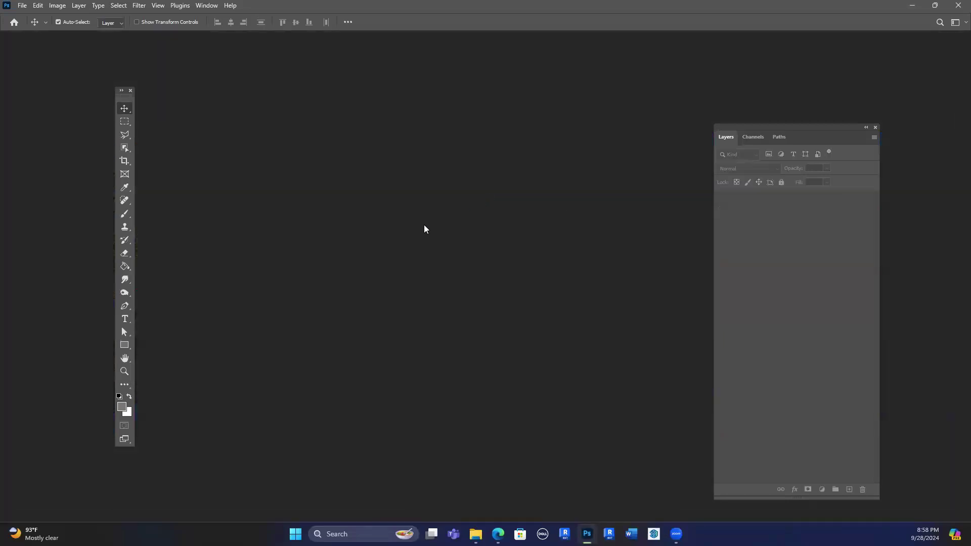
click(476, 535)
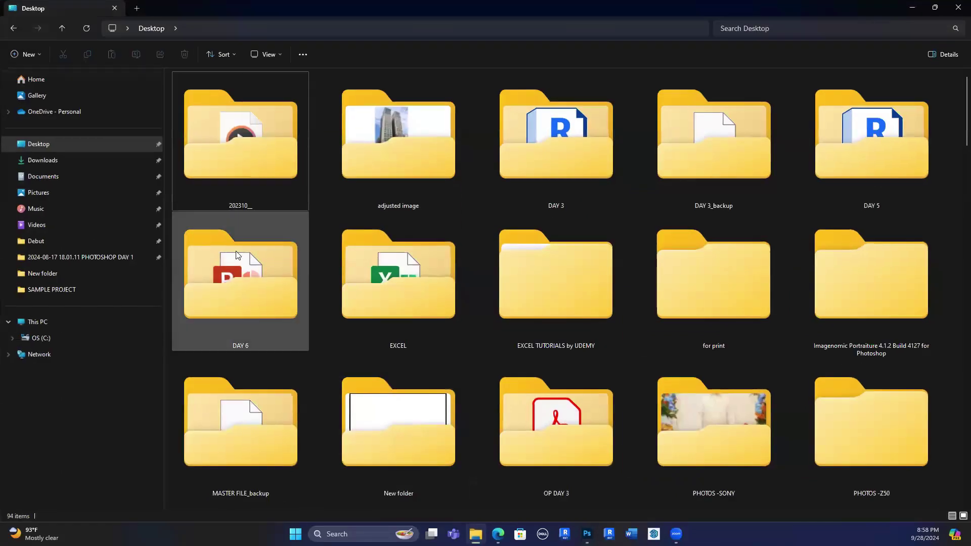
click(61, 161)
double_click(258, 116)
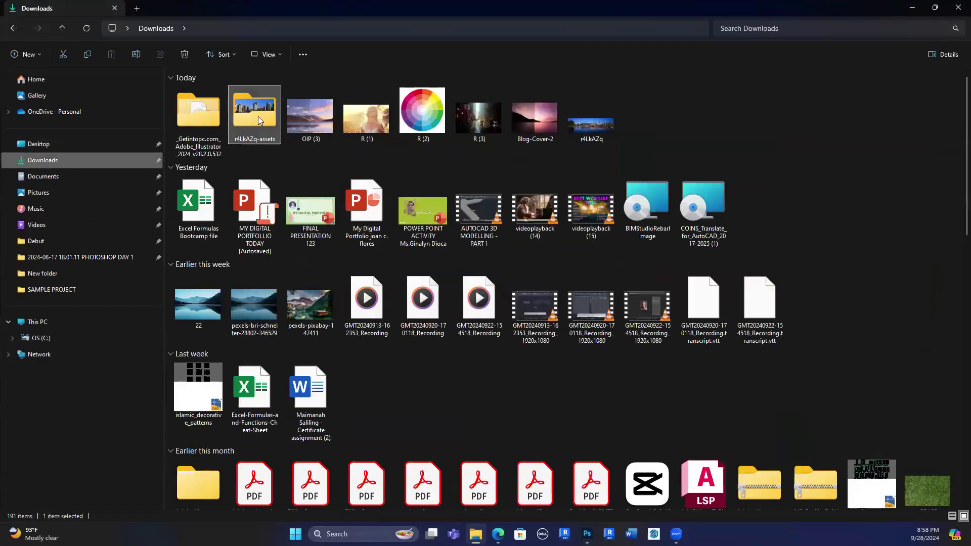
right_click(230, 183)
mouse_move(253, 190)
click(431, 192)
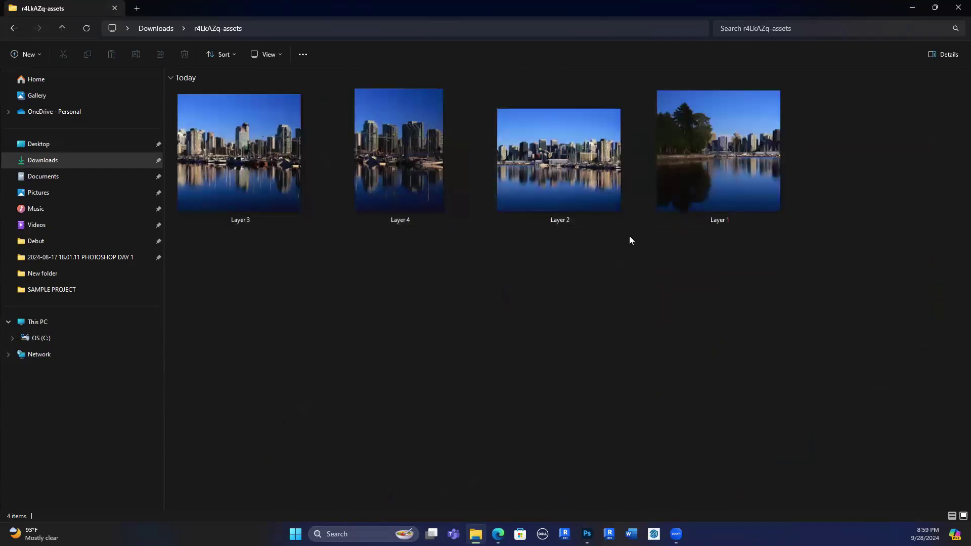
click(903, 3)
Start Photomerge in Photoshop and load the r4LkAZq-assets folder from Downloads as the source files.
click(23, 5)
mouse_move(60, 242)
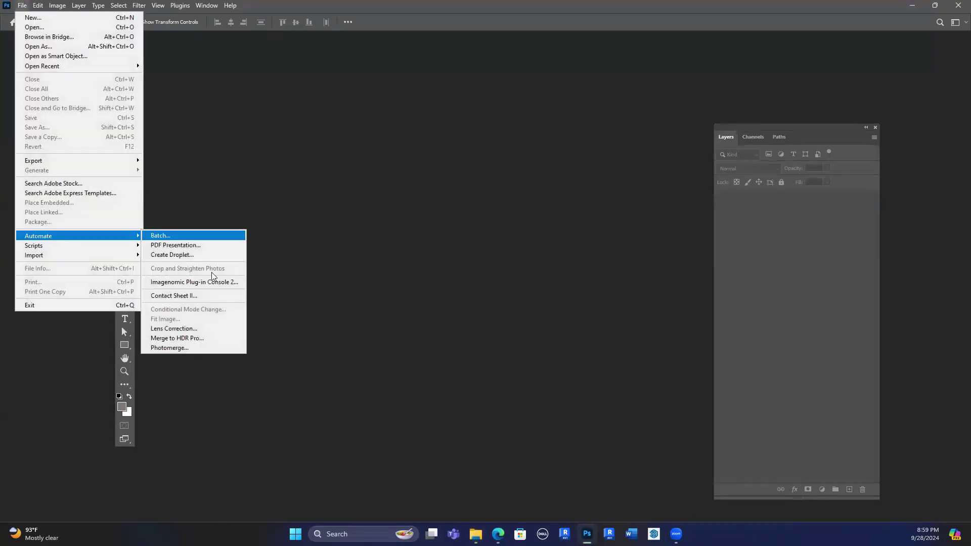
click(181, 348)
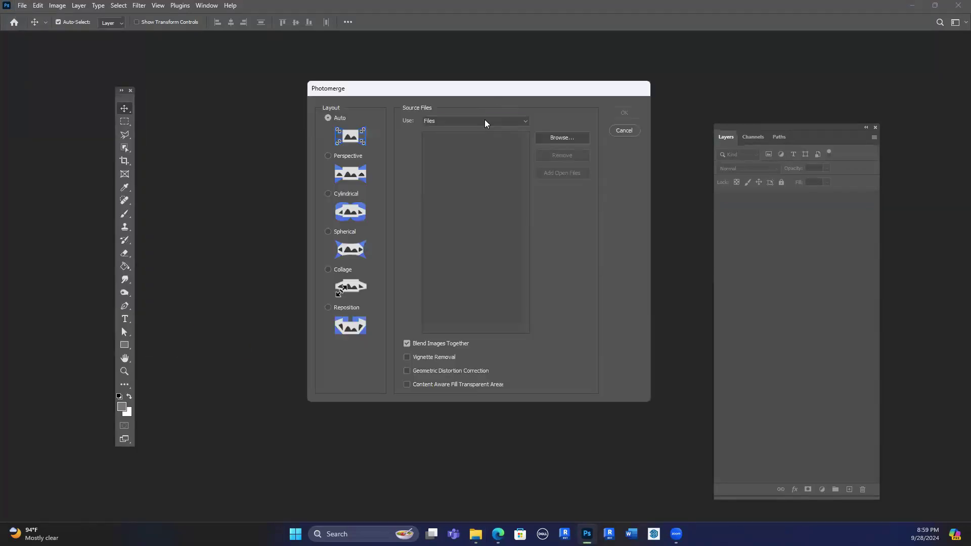
click(477, 123)
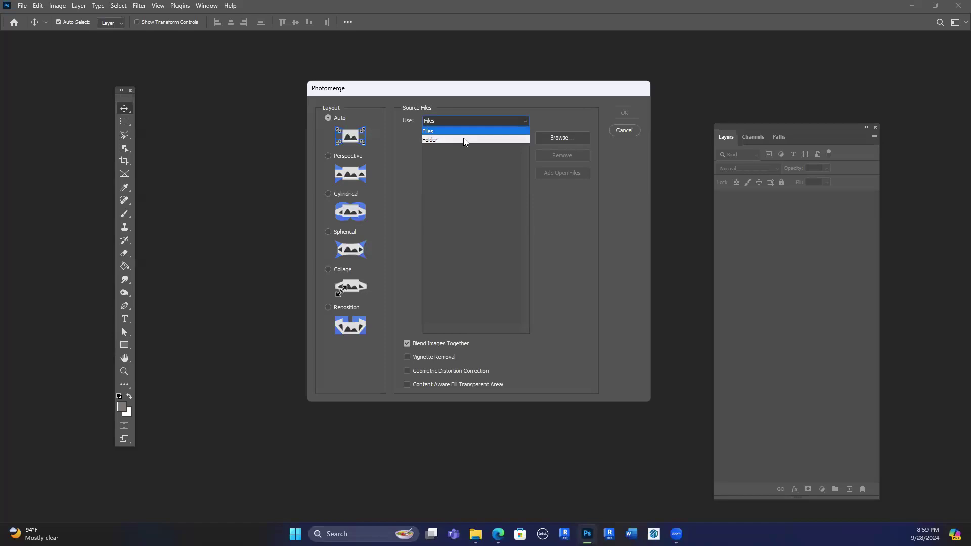
click(464, 140)
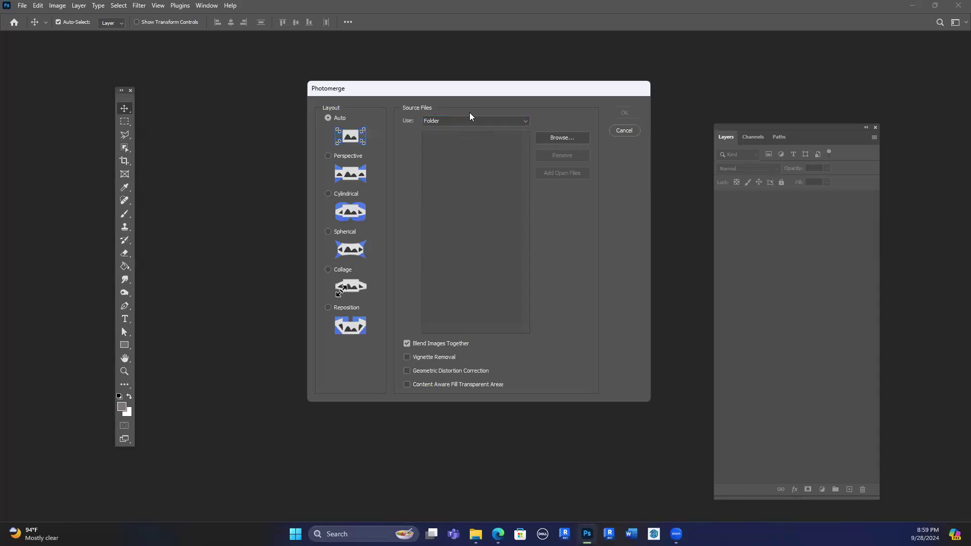
click(563, 139)
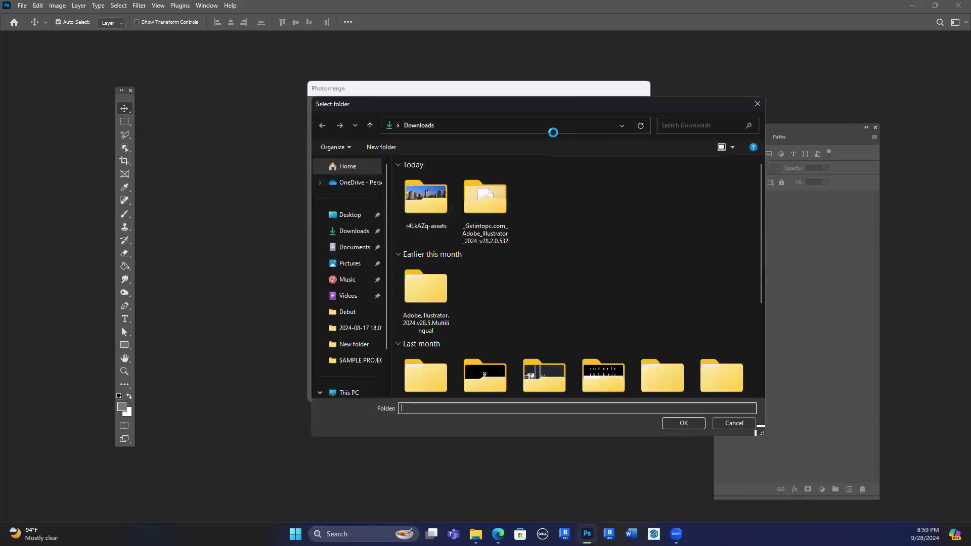
click(427, 200)
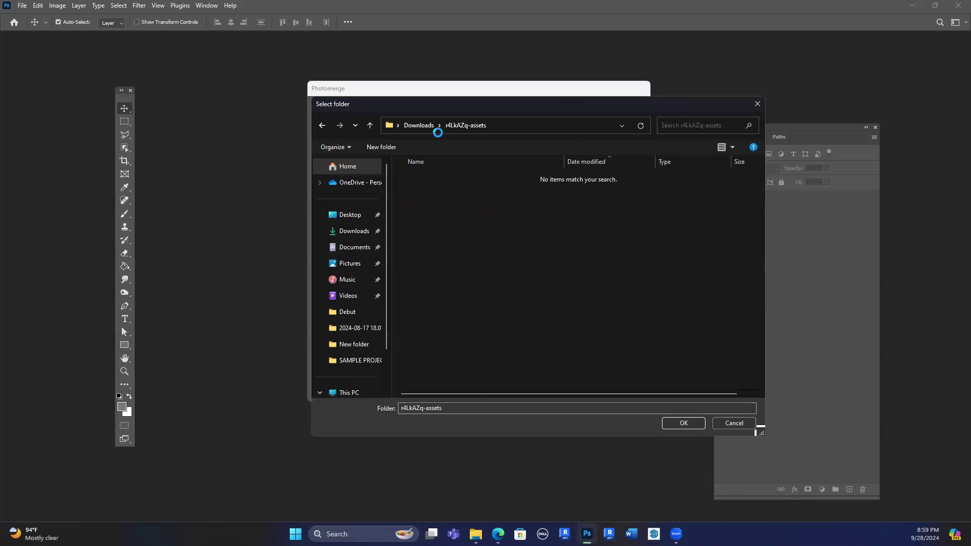
click(682, 424)
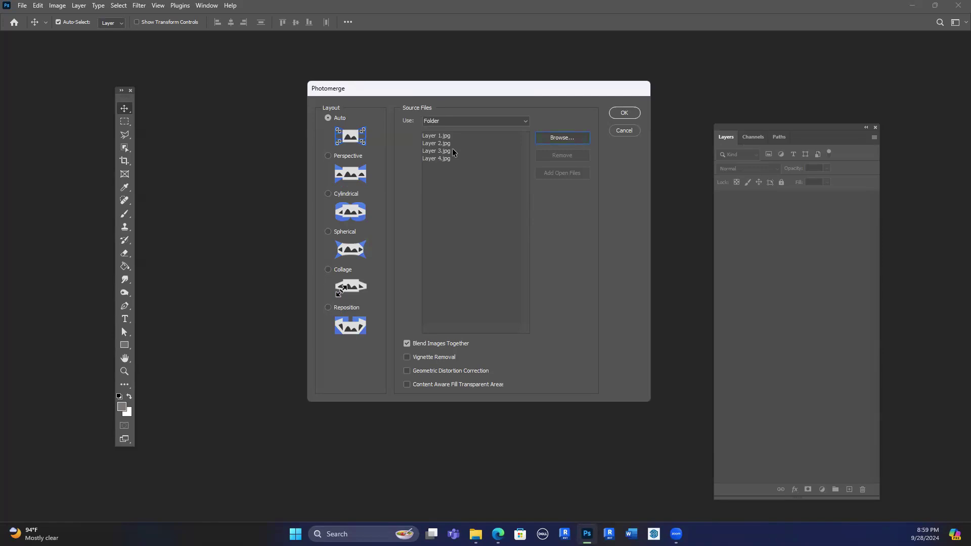
Merge the four source images using the Auto layout with Blend Images Together and view the resulting panorama.
click(329, 156)
click(328, 194)
click(328, 271)
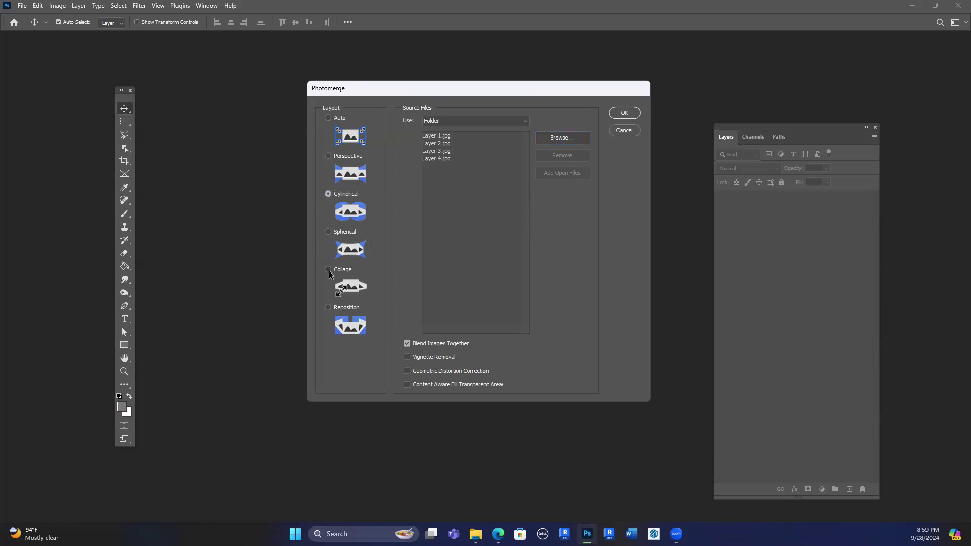
click(326, 309)
click(328, 118)
click(624, 114)
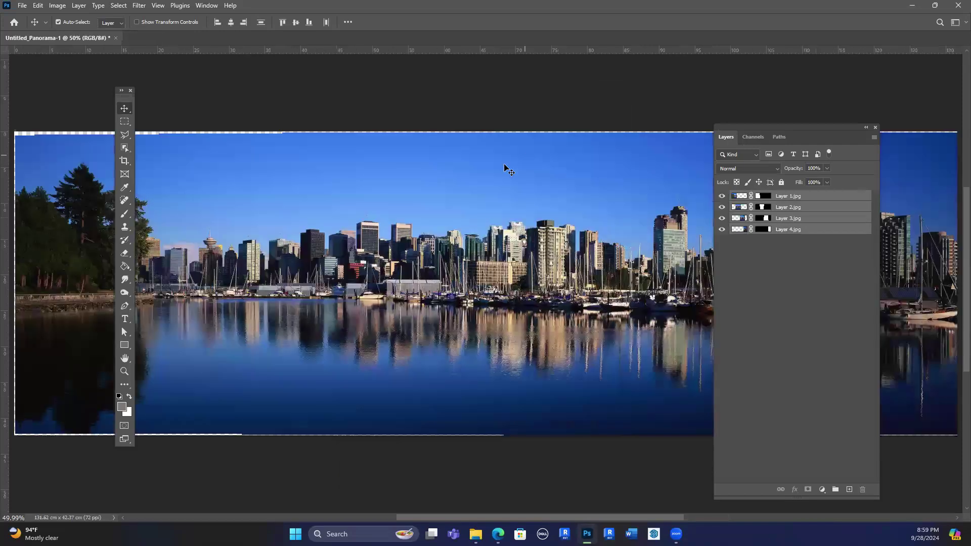
scroll(239, 292, down, 3)
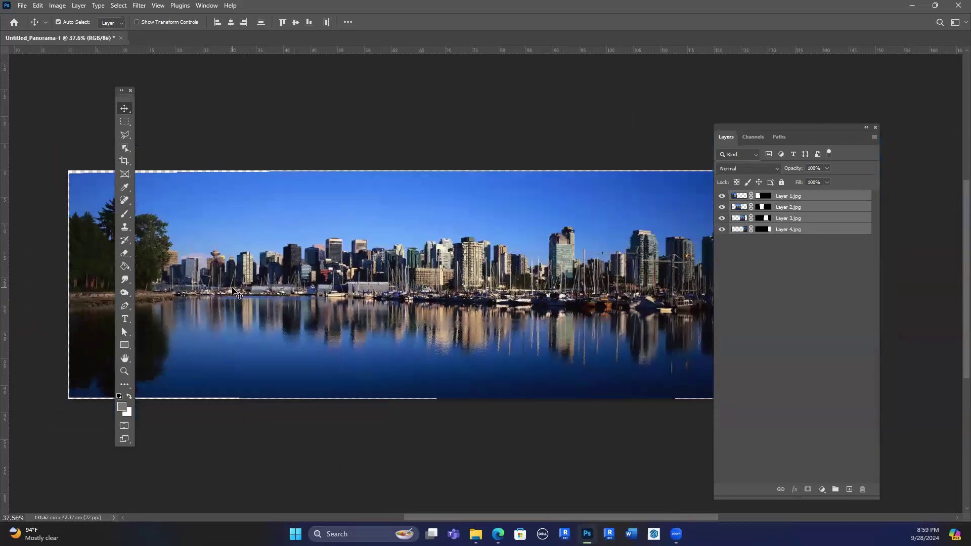
scroll(610, 314, up, 2)
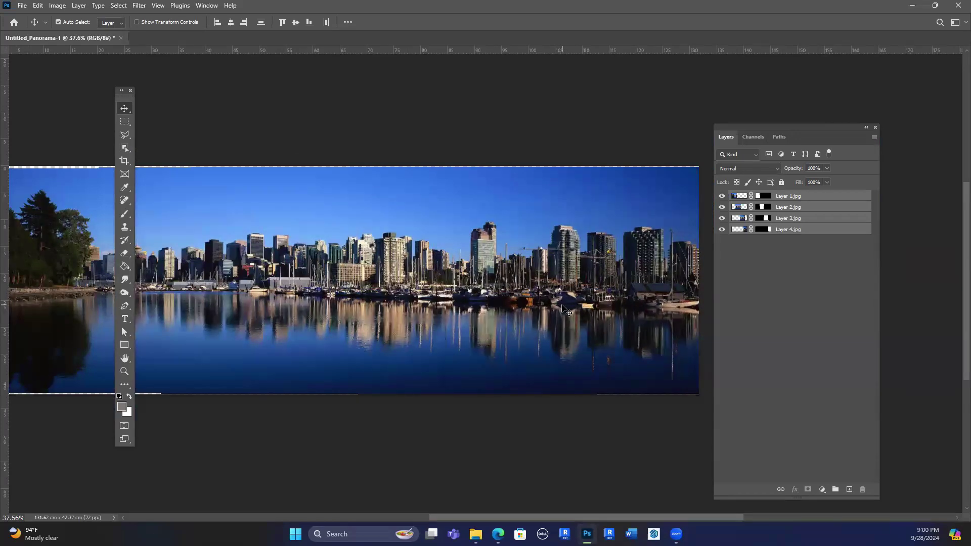
Open the original r4LkAZq.jpg from Downloads and float it in its own window below the merged panorama, with the Layers panel collapsed.
key(ctrl+o)
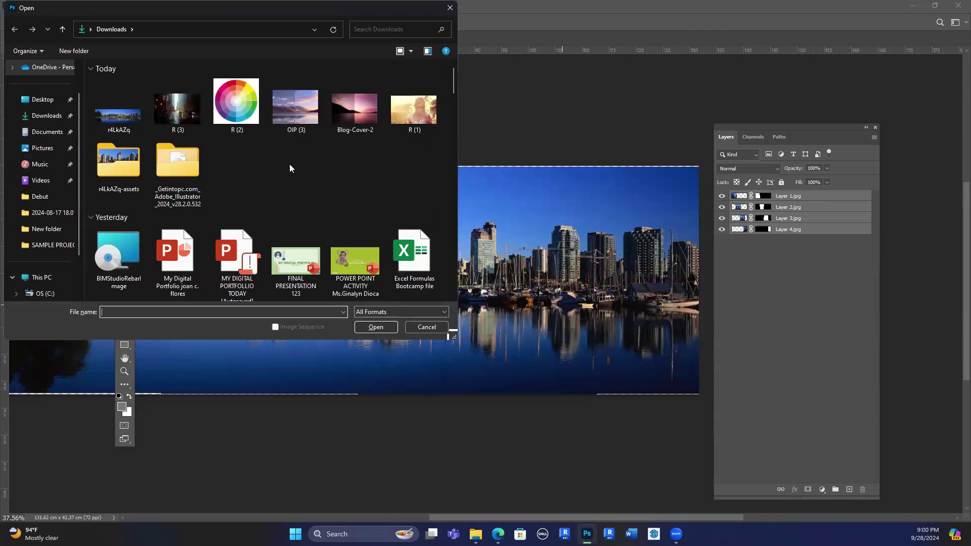
double_click(117, 117)
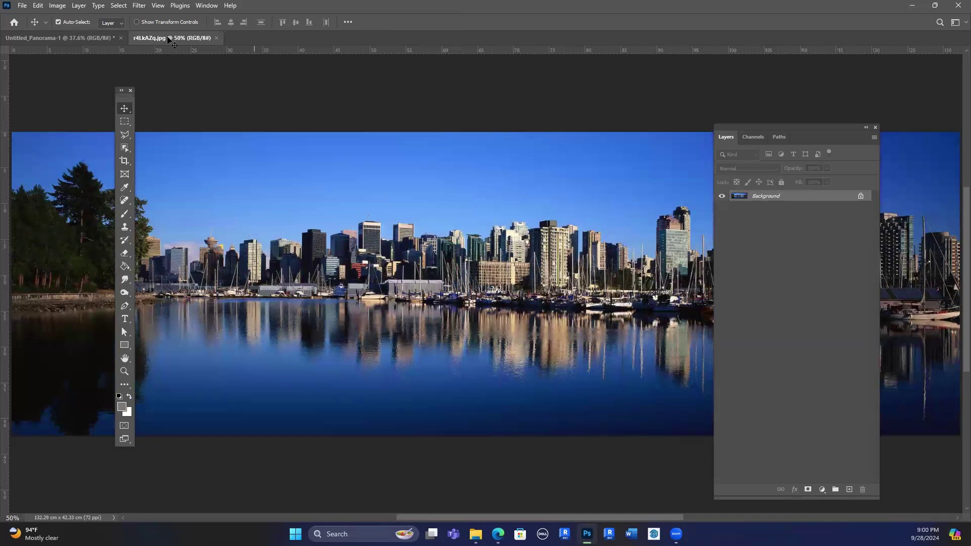
drag(172, 40, 414, 127)
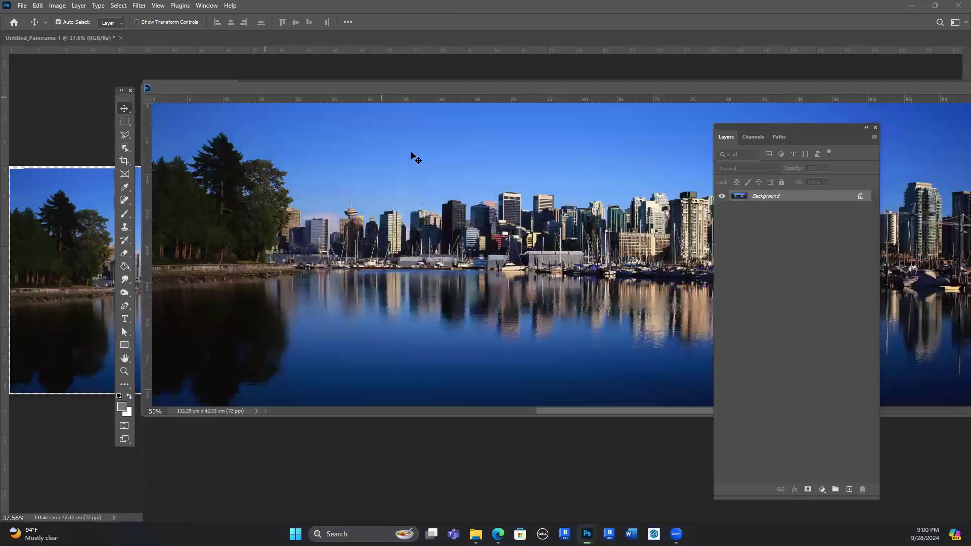
mouse_move(420, 90)
mouse_down()
mouse_move(408, 165)
mouse_move(374, 242)
mouse_move(331, 265)
mouse_up()
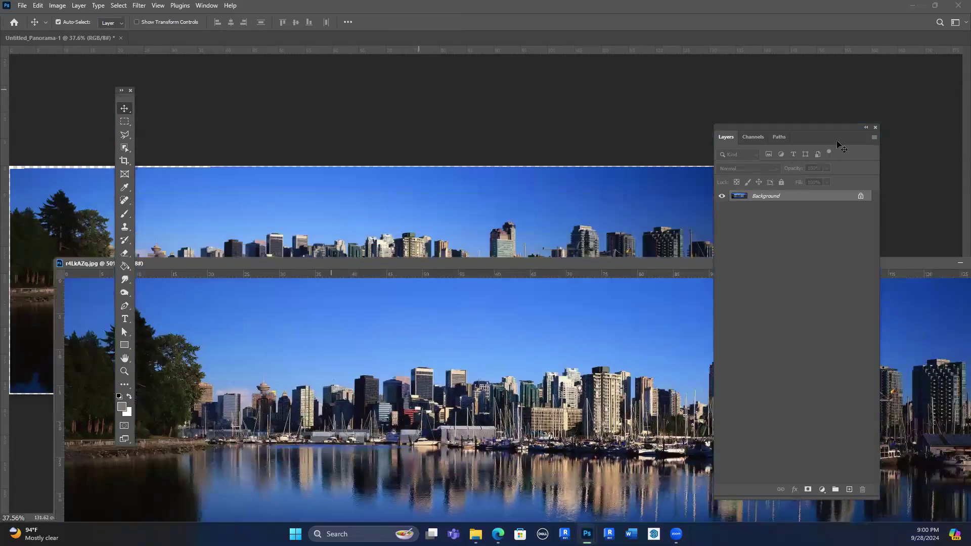
click(866, 127)
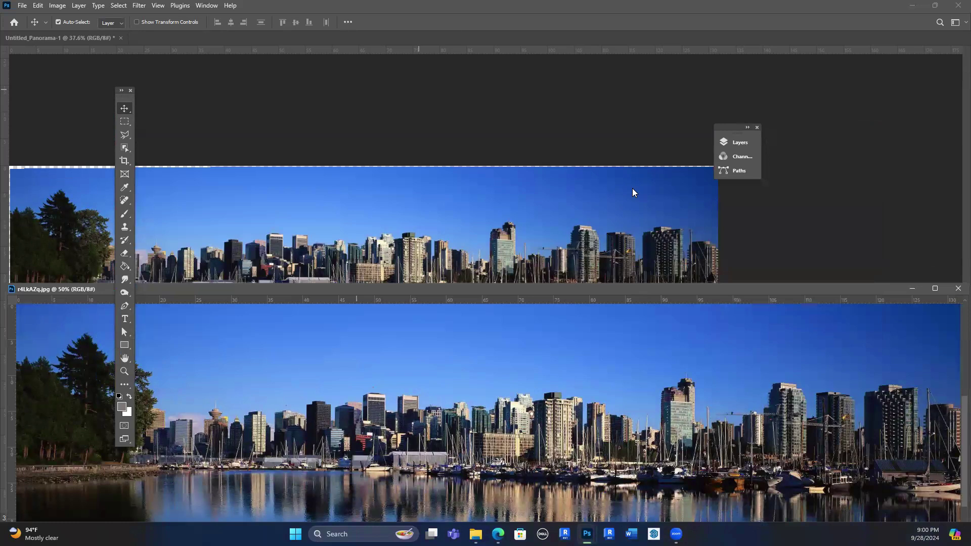
Zoom and reposition both images to compare the merged panorama with the original beneath it.
key(ctrl+minus)
click(596, 143)
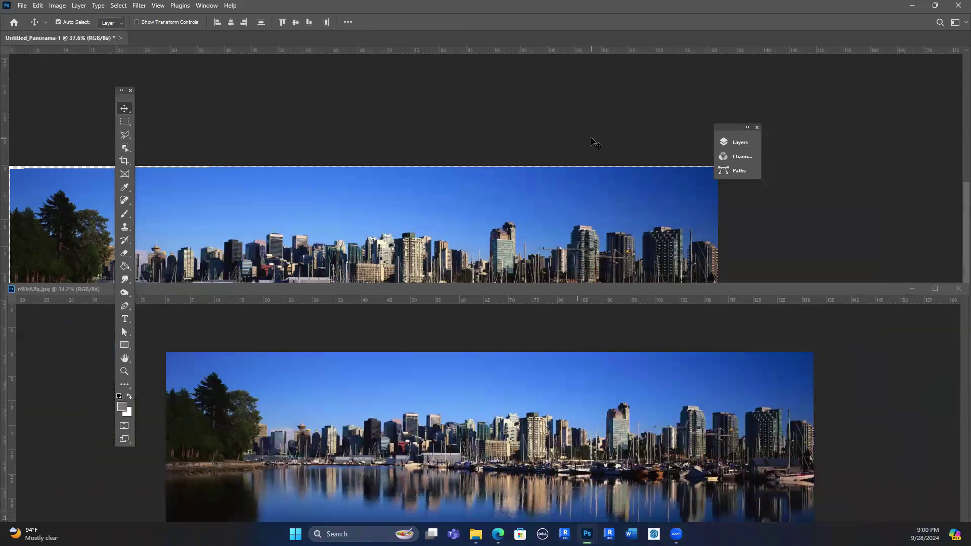
scroll(592, 146, down, 5)
scroll(486, 250, up, 1)
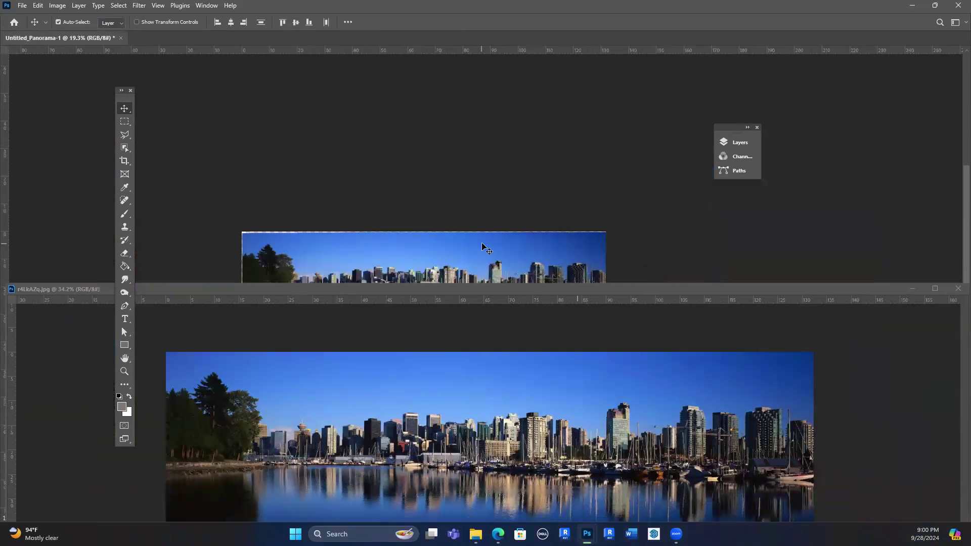
scroll(486, 250, up, 1)
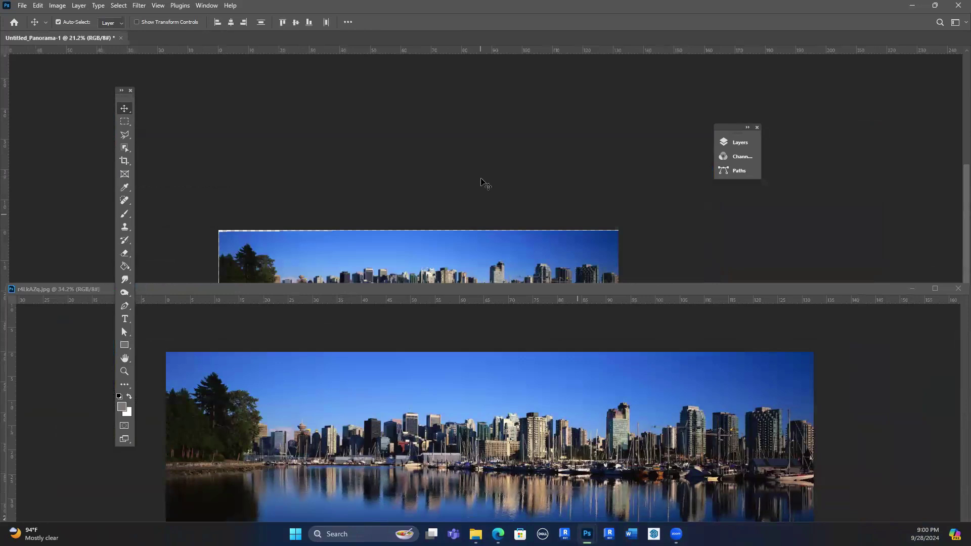
drag(485, 183, 505, 95)
scroll(489, 199, up, 3)
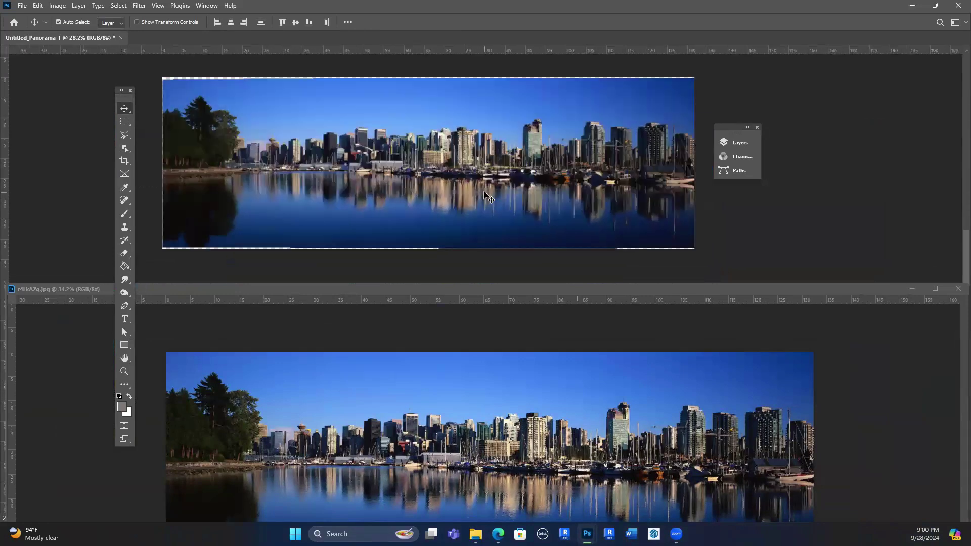
scroll(488, 199, up, 5)
drag(575, 166, 582, 169)
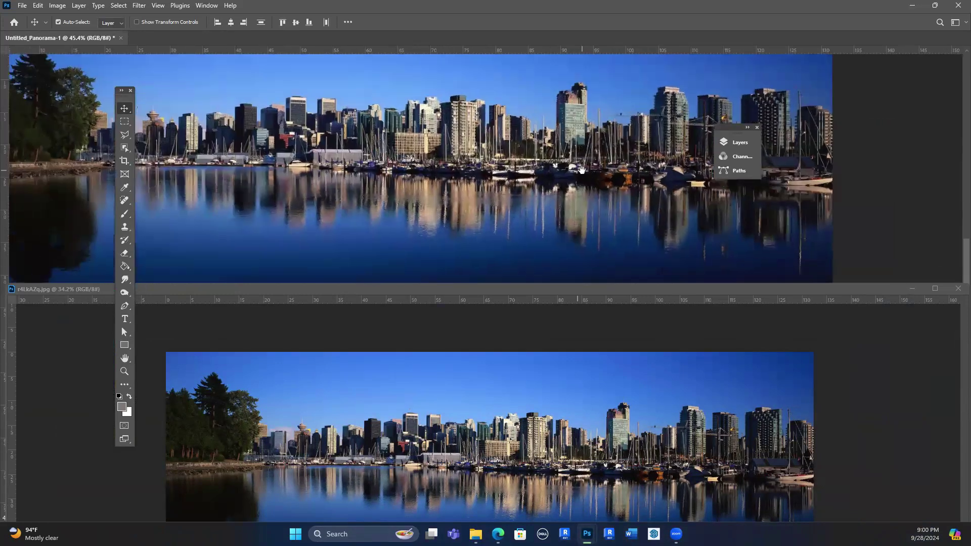
Raise the original image's window and magnify its skyline to 97.4% for a closer comparison with the merged panorama.
drag(729, 289, 713, 254)
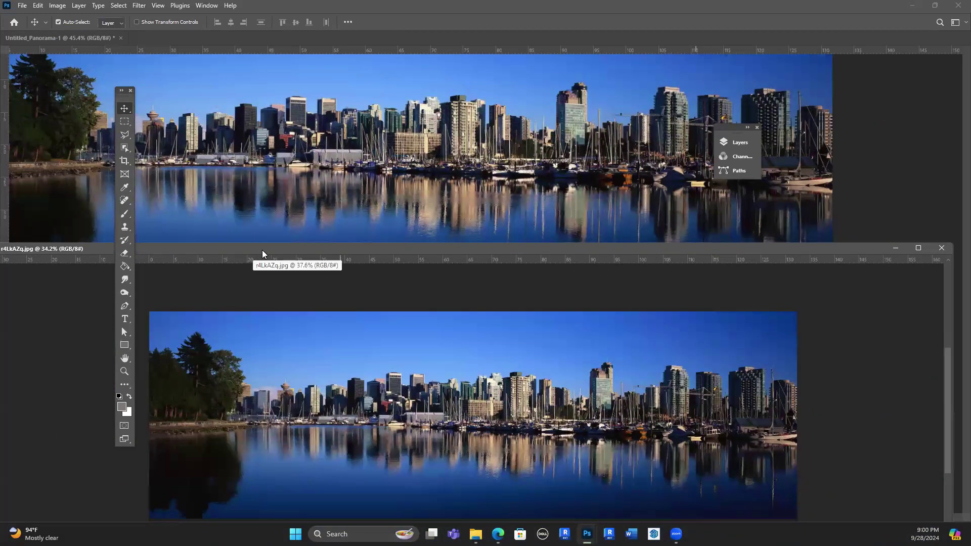
drag(262, 250, 278, 221)
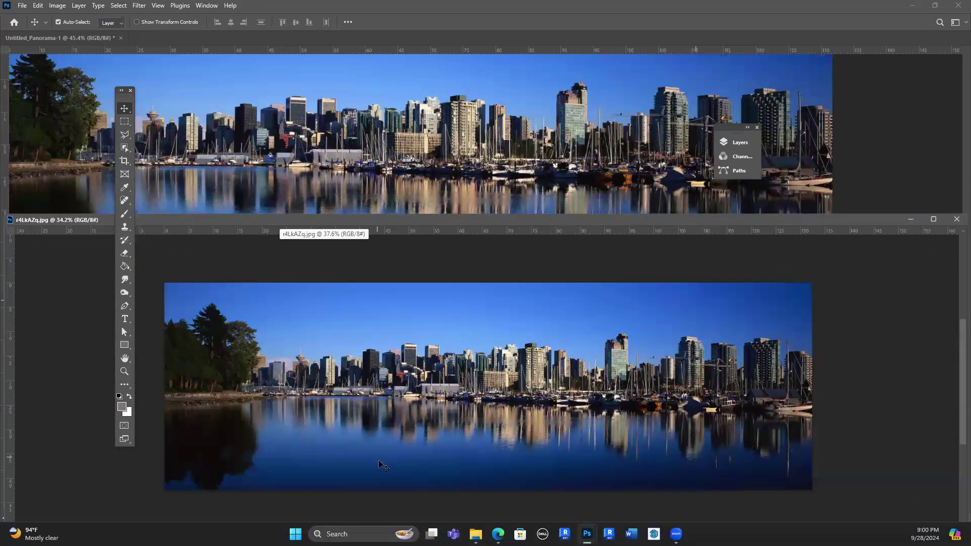
scroll(361, 404, up, 5)
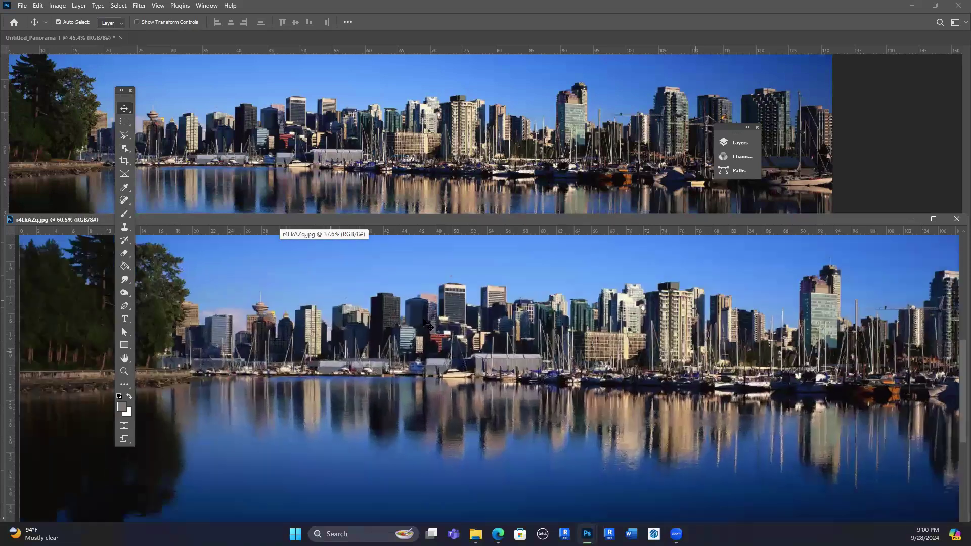
scroll(313, 326, up, 1)
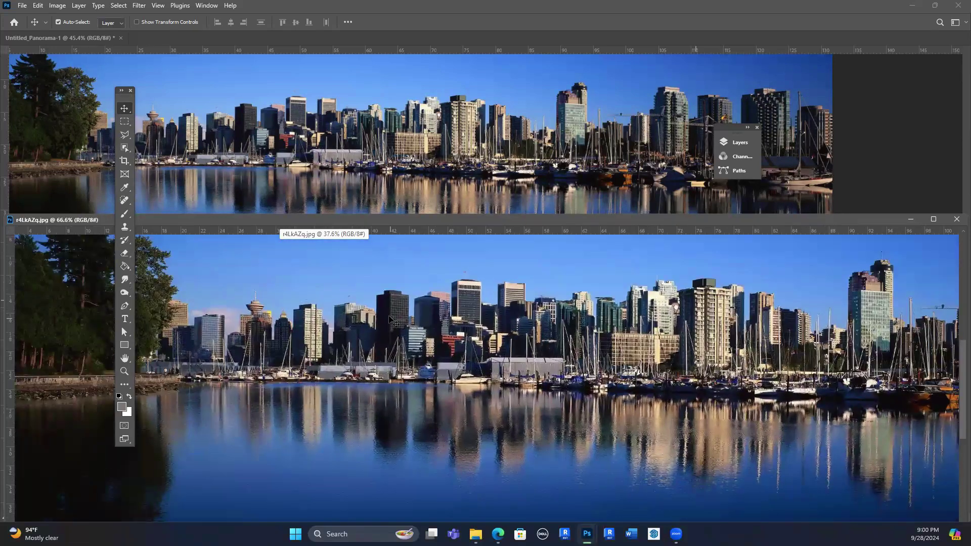
scroll(390, 318, up, 3)
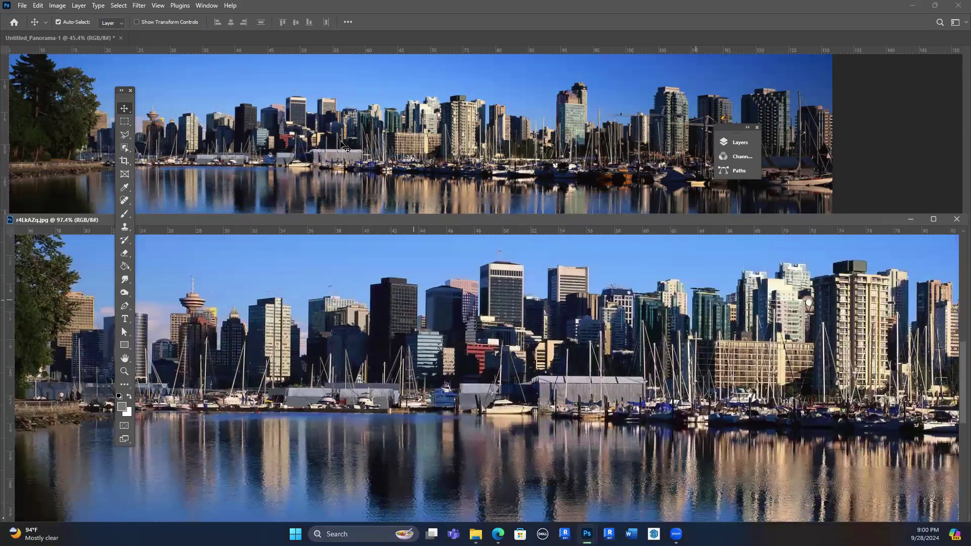
click(347, 150)
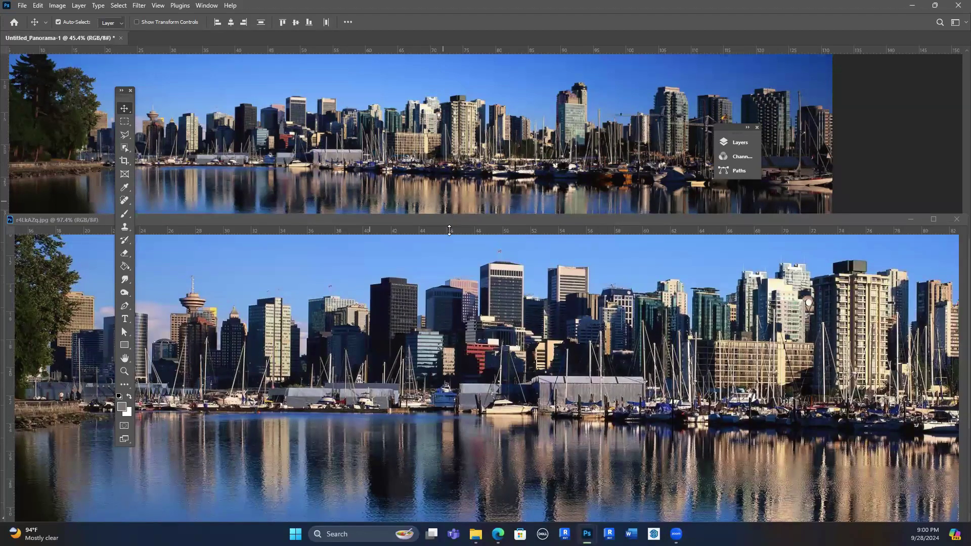
Lower the original image's window beneath the merged panorama and set the panorama's view to 28.2% for a full comparison.
drag(451, 218, 452, 230)
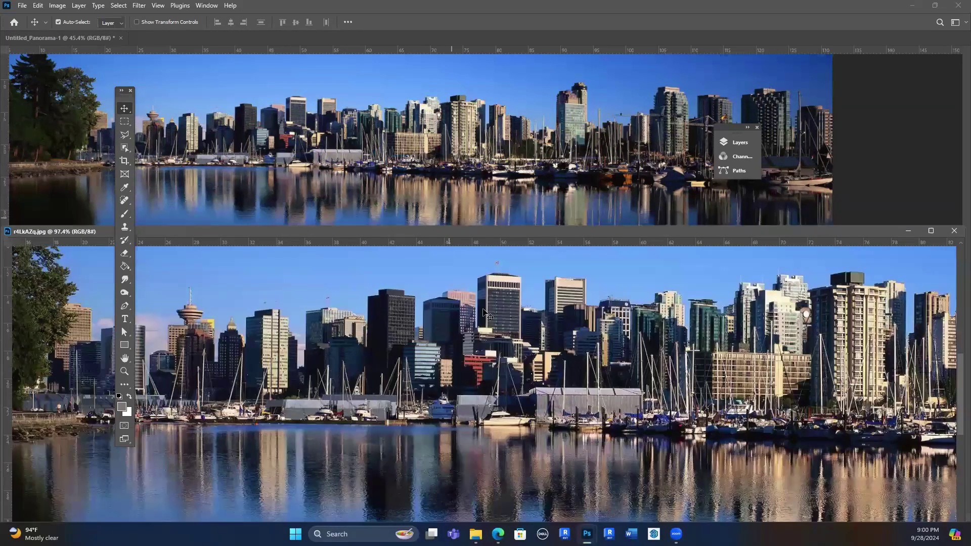
drag(552, 235, 559, 300)
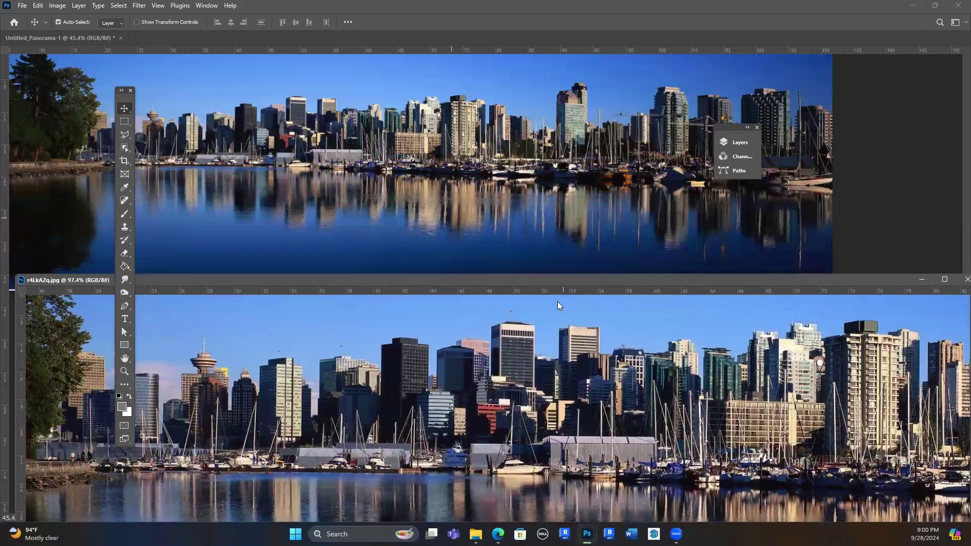
scroll(427, 210, down, 1)
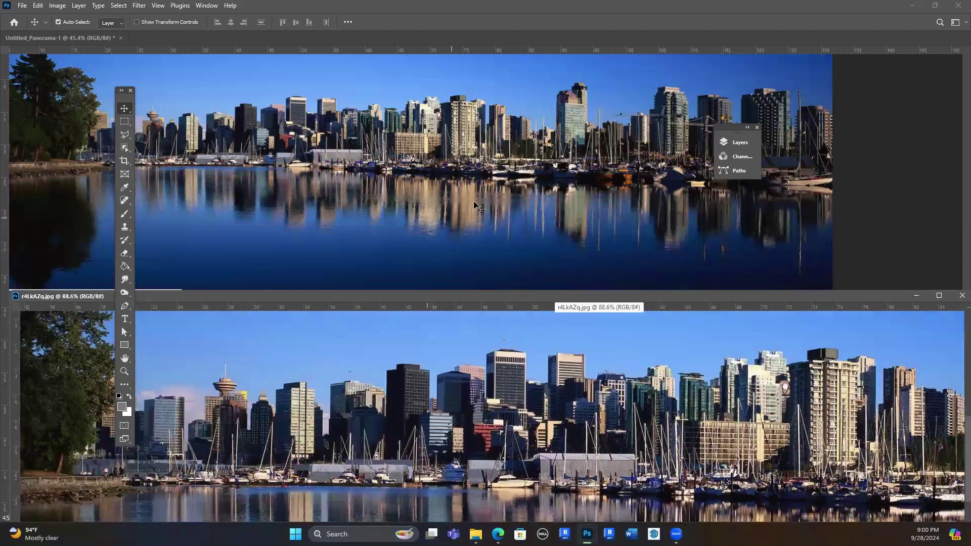
scroll(475, 203, down, 1)
scroll(647, 143, down, 3)
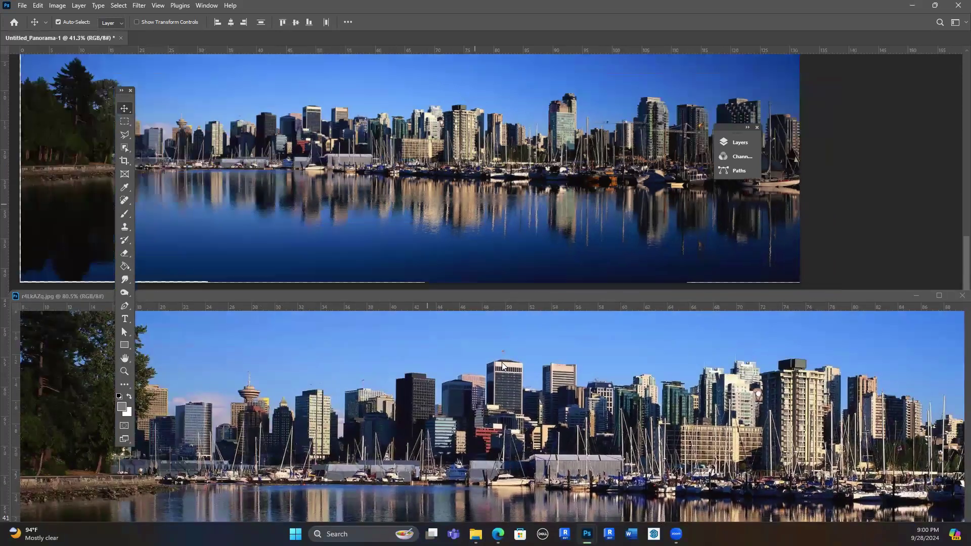
scroll(646, 143, down, 1)
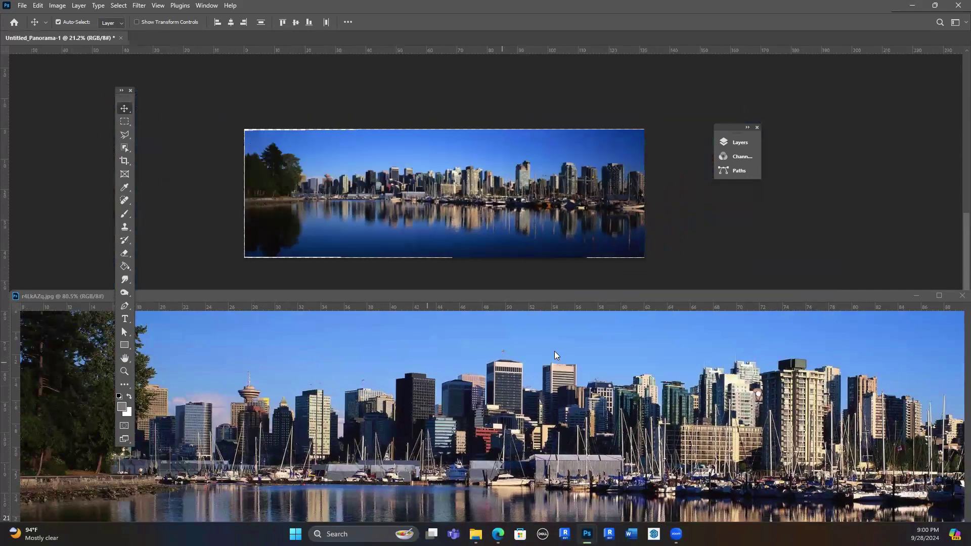
scroll(612, 154, up, 1)
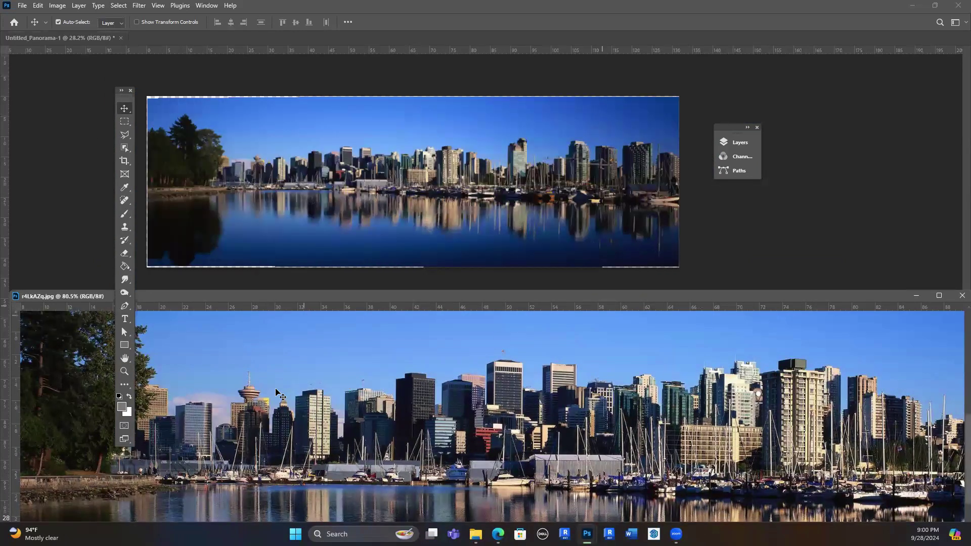
Match the original image's view to the panorama at 28.2%, compare the two, and close the r4LkAZq.jpg window.
scroll(734, 386, down, 1)
key(ctrl+minus)
key(ctrl+minus)
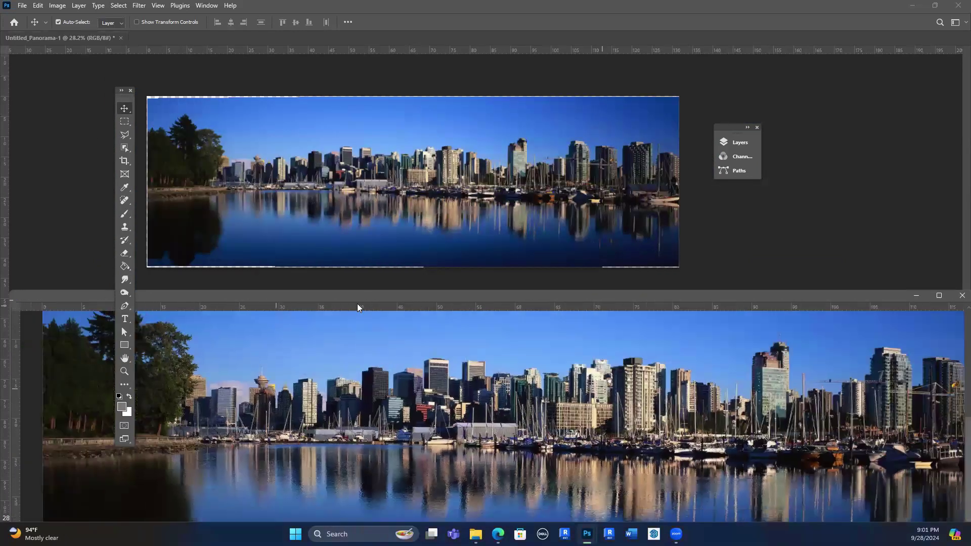
key(ctrl+0)
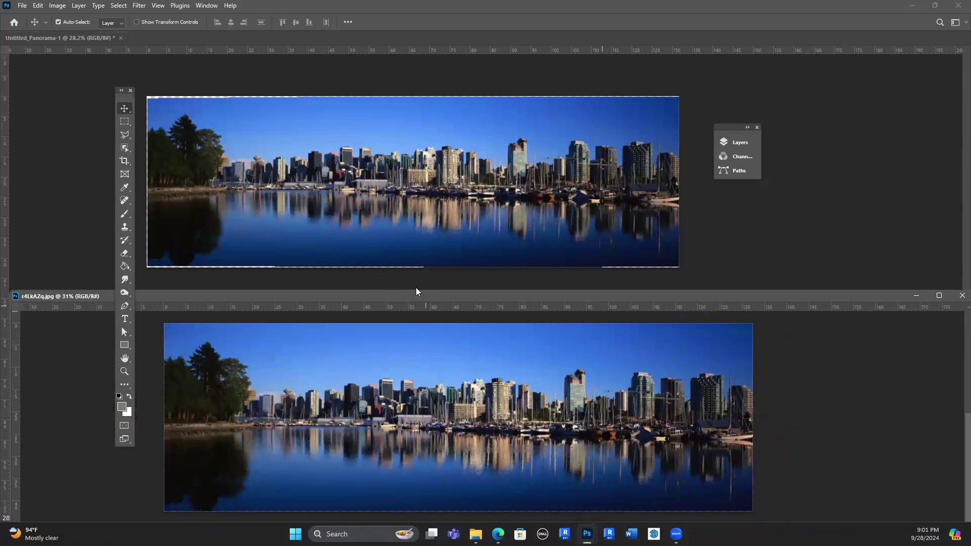
scroll(390, 356, down, 1)
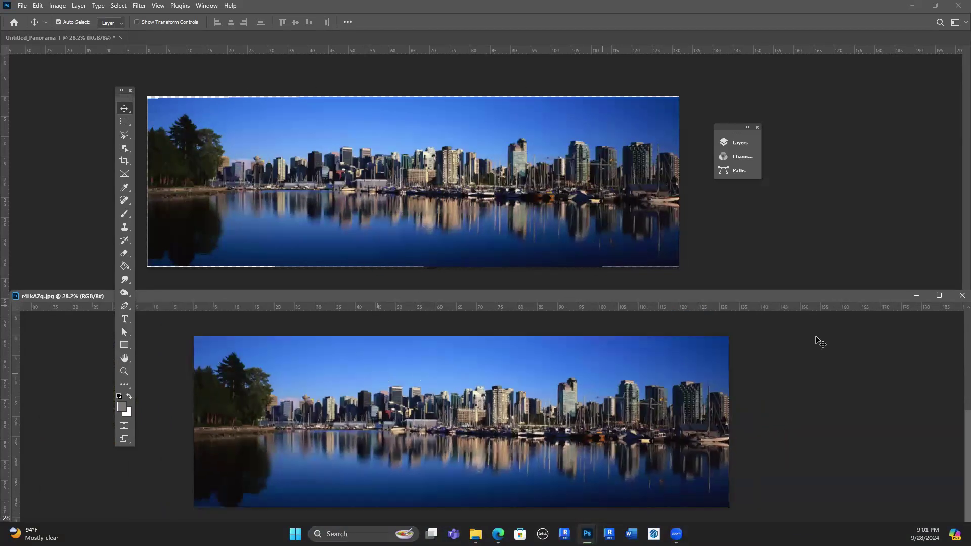
click(962, 295)
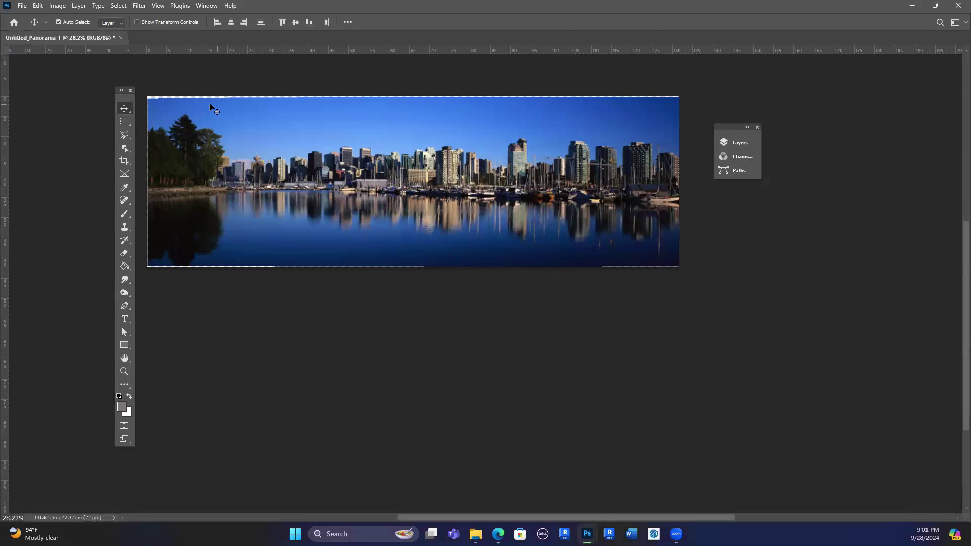
Examine the panorama's uneven upper-left edge and the Image Processor script's options, dismissing the dialog without running it.
scroll(210, 104, up, 4)
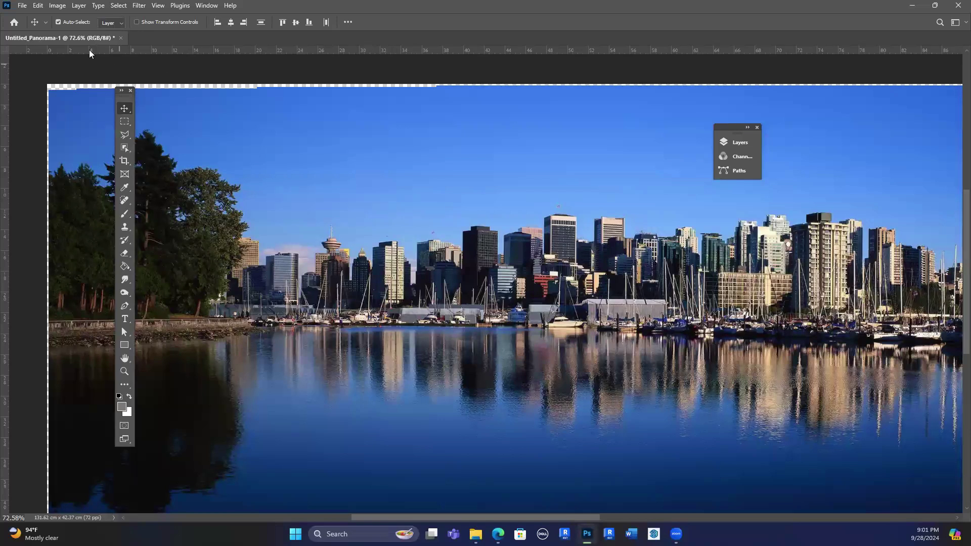
click(23, 5)
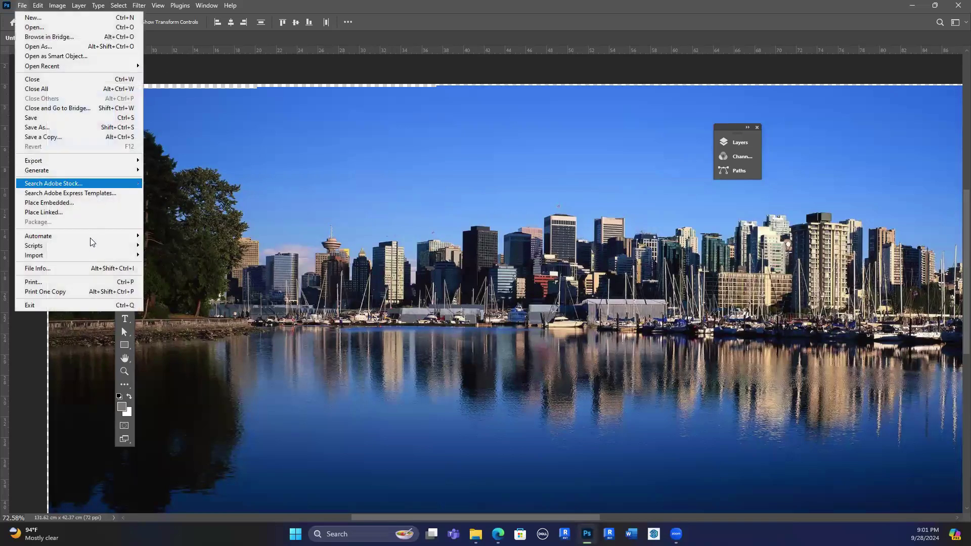
mouse_move(101, 236)
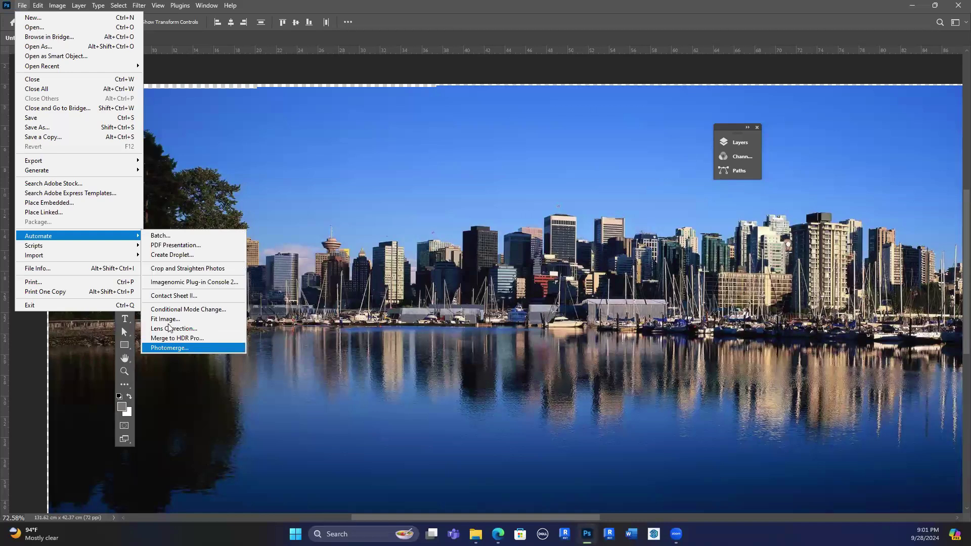
mouse_move(63, 248)
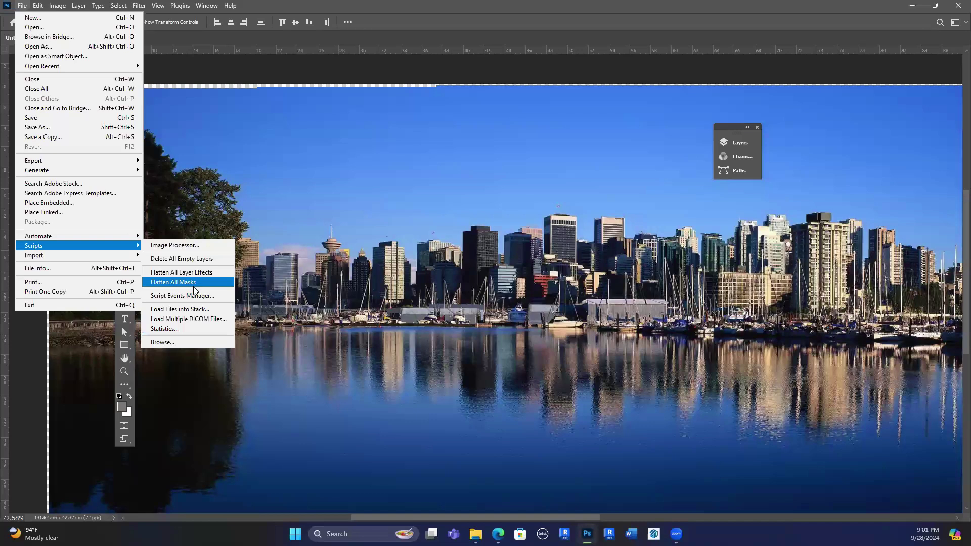
click(196, 246)
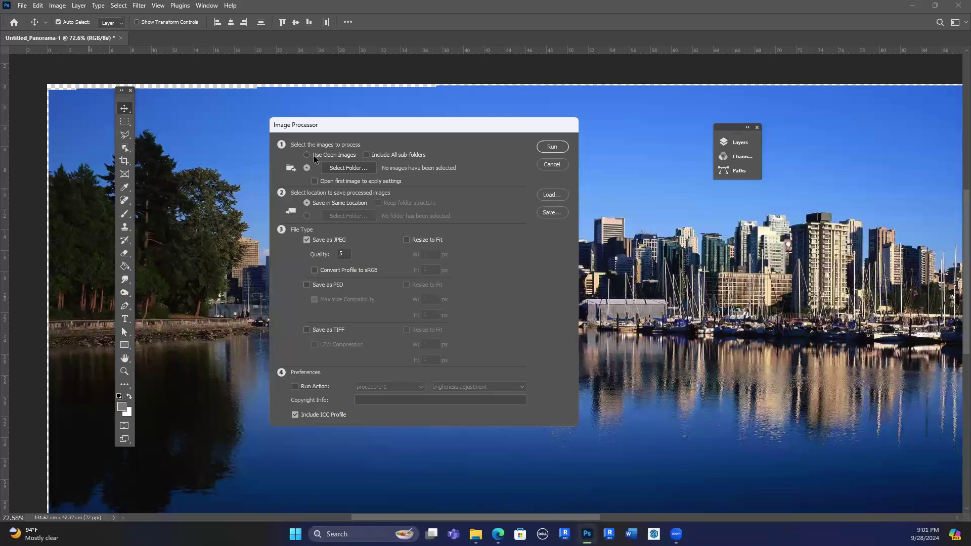
click(554, 168)
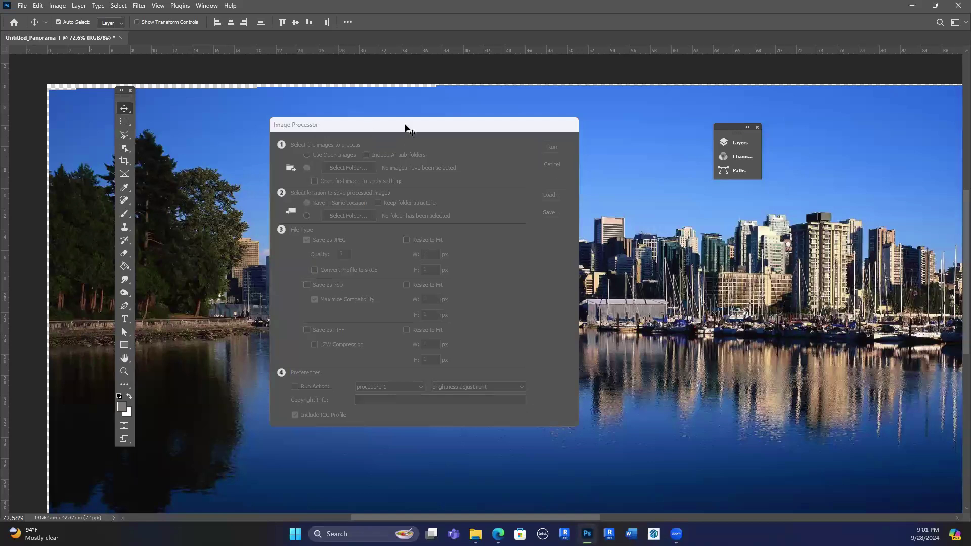
click(21, 6)
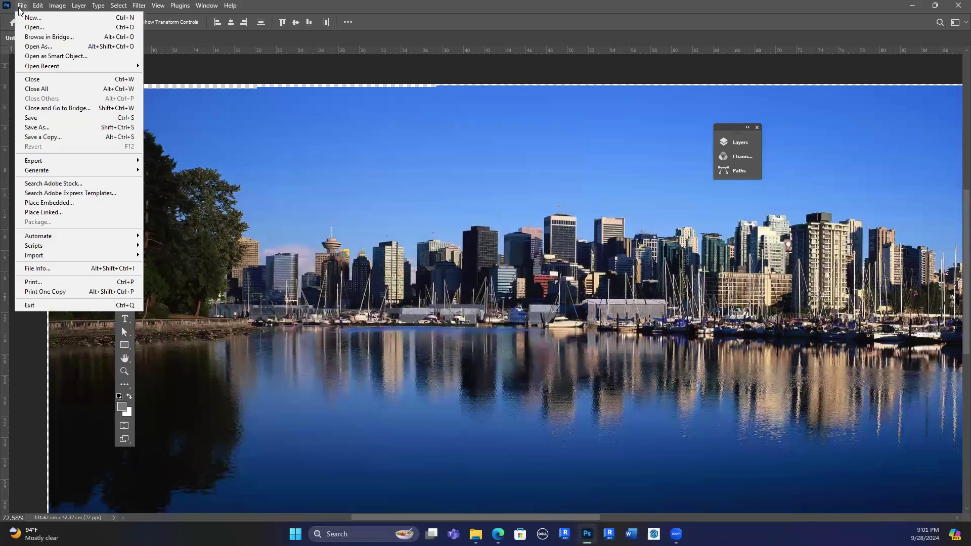
click(302, 142)
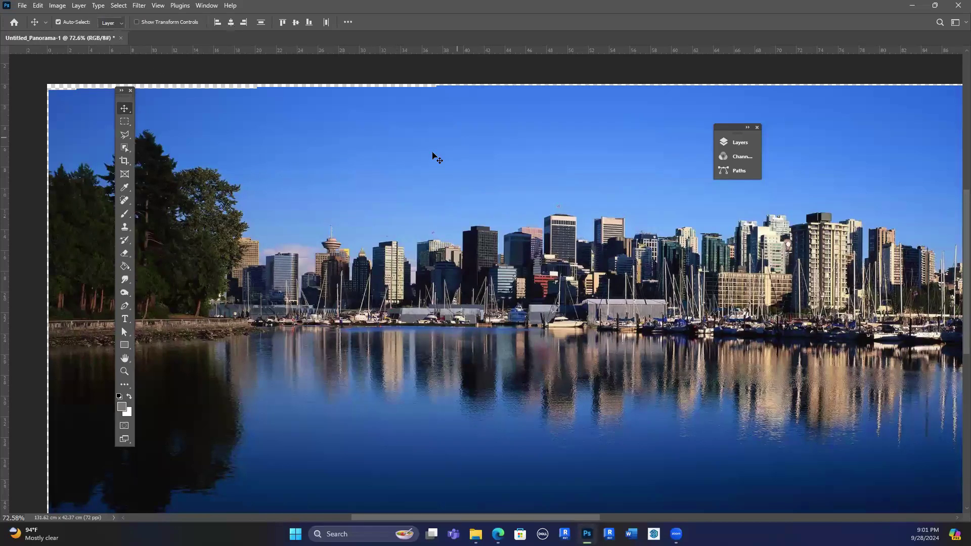
Dock the expanded Layers panel beside the canvas, hide Layers 2, 3 and 4, and select Layer 1.jpg to view its masked section.
click(744, 143)
drag(728, 127, 880, 132)
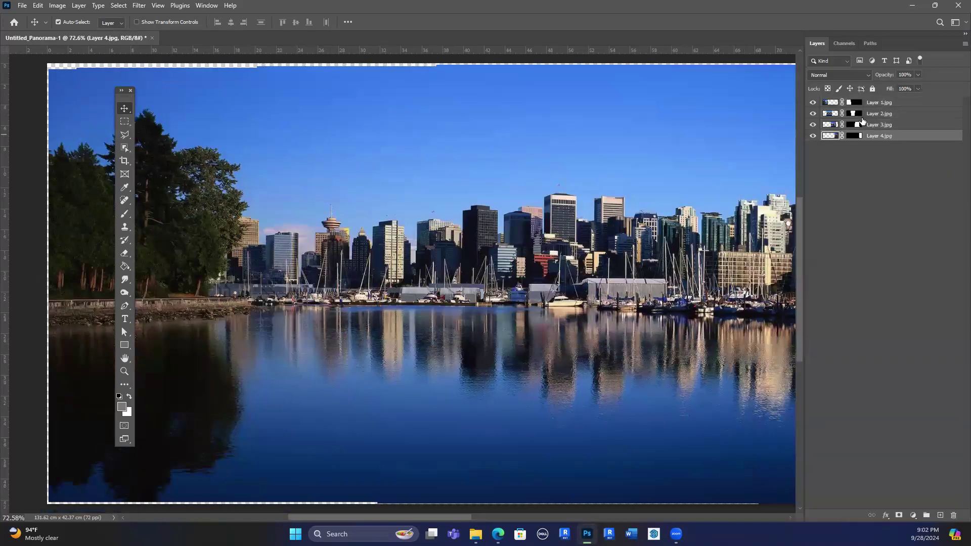
click(813, 113)
click(813, 135)
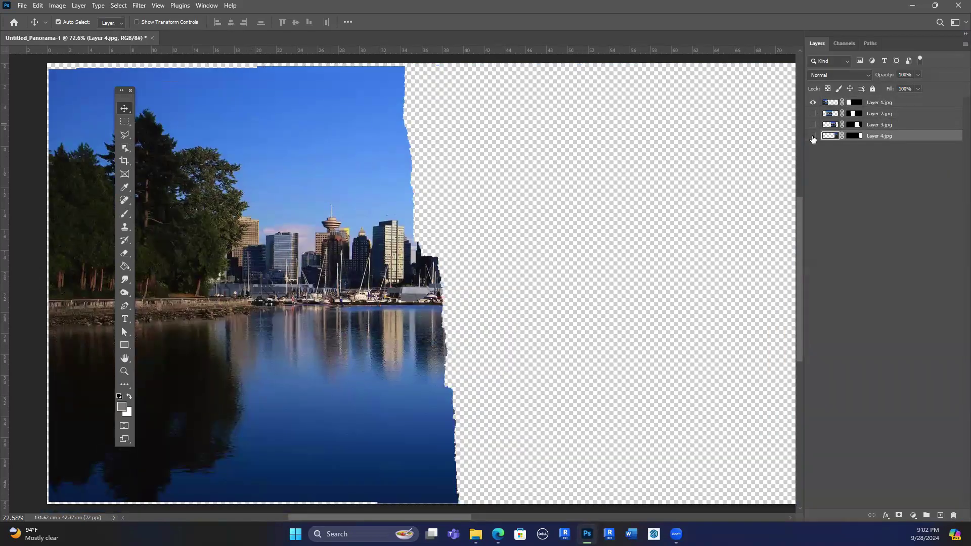
click(881, 103)
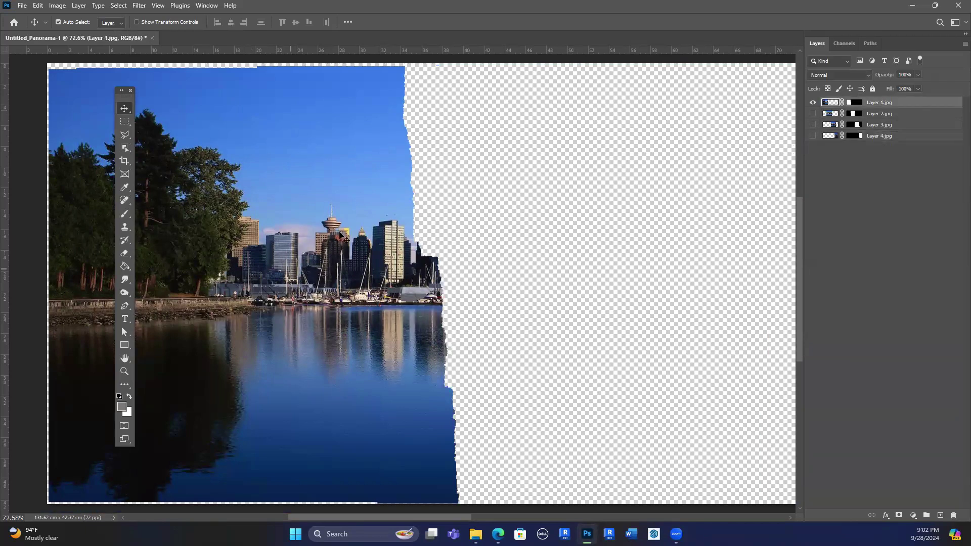
scroll(291, 269, down, 2)
scroll(412, 302, up, 1)
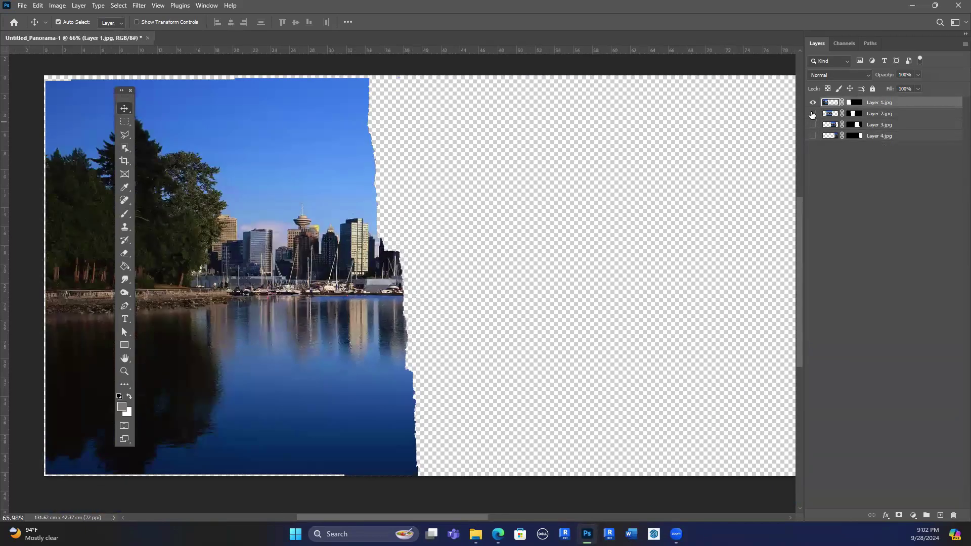
Isolate Layer 2.jpg and Layer 3.jpg one at a time to view each layer's masked section of the panorama.
click(813, 114)
click(812, 104)
scroll(466, 276, down, 1)
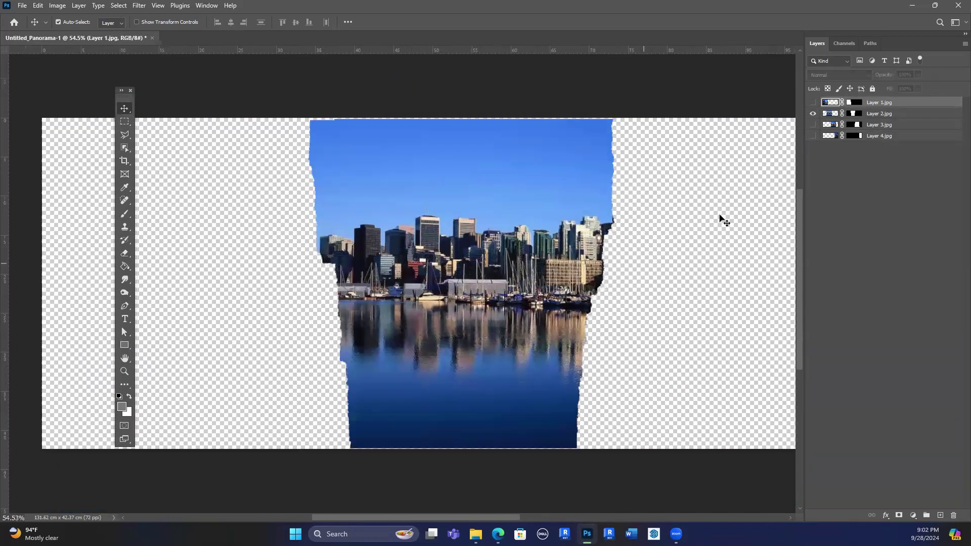
scroll(644, 263, up, 2)
click(813, 114)
click(812, 126)
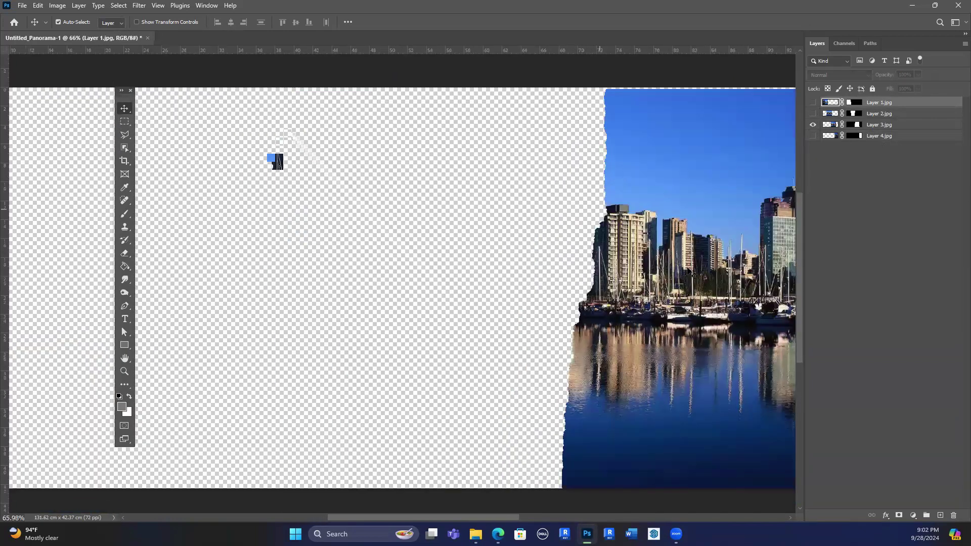
scroll(727, 280, down, 1)
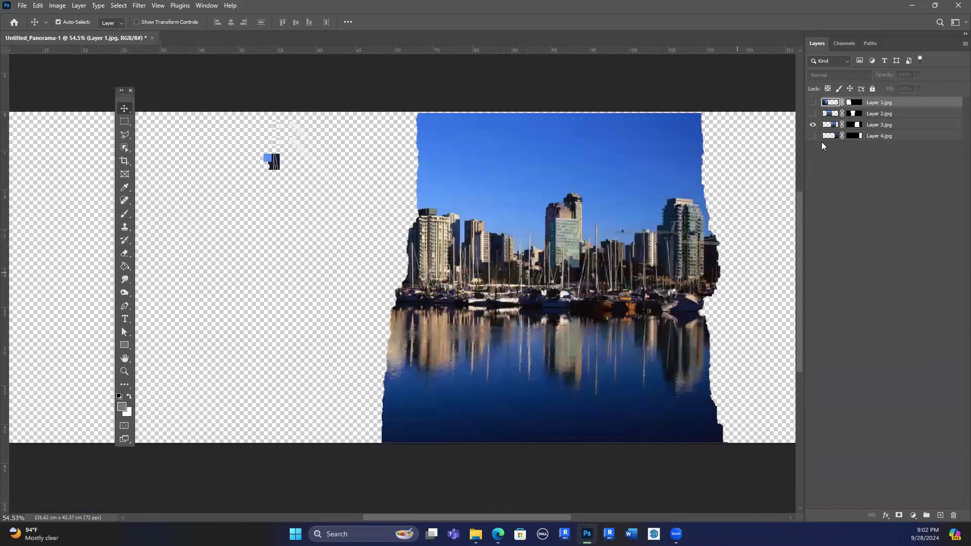
Isolate Layer 4.jpg to inspect its jagged seam up close, and restore the visibility of the other three layers.
click(813, 136)
click(812, 125)
scroll(628, 289, down, 1)
scroll(581, 215, up, 2)
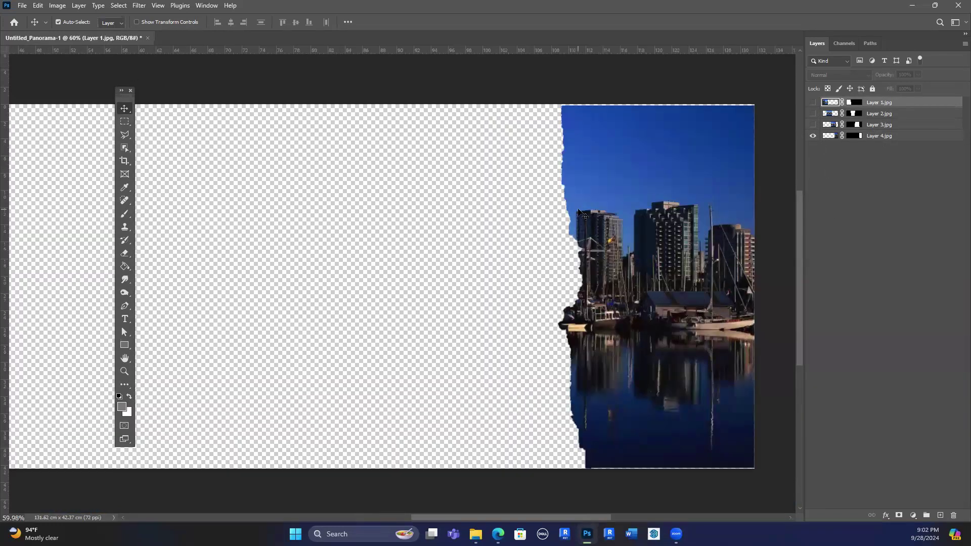
scroll(581, 215, up, 5)
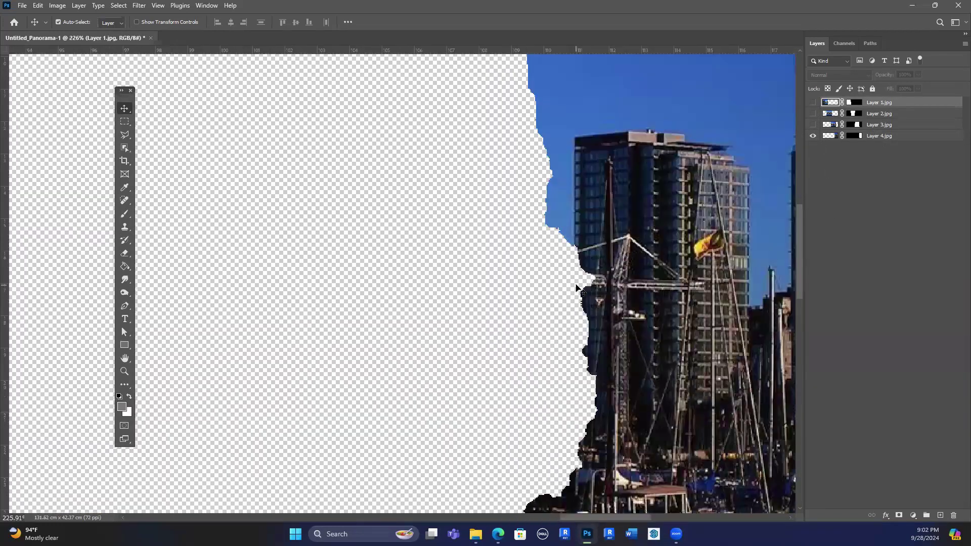
scroll(577, 289, down, 5)
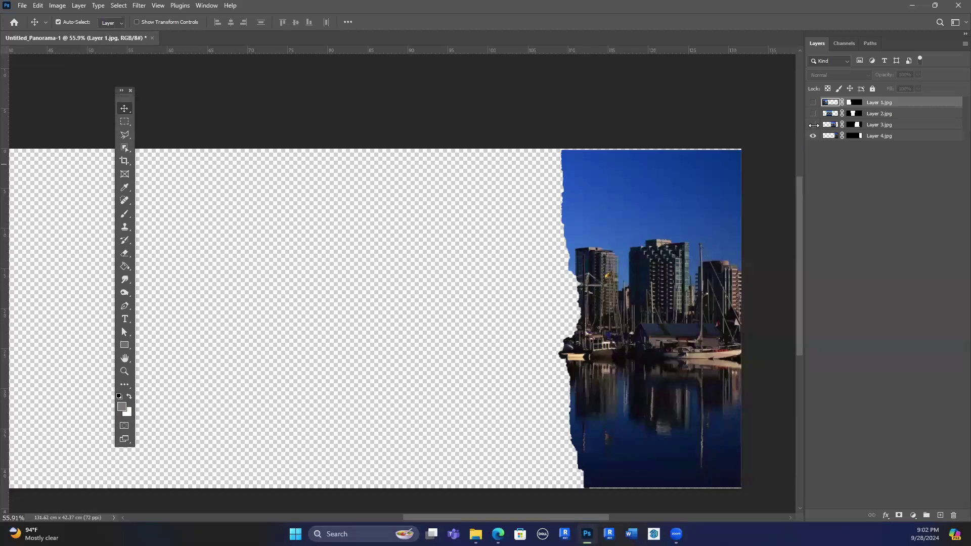
drag(813, 124, 813, 102)
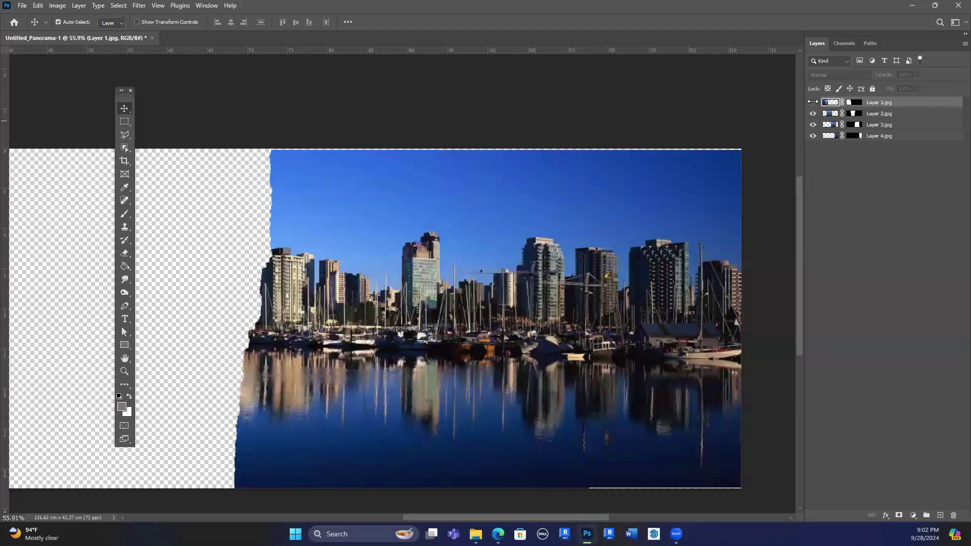
scroll(496, 257, down, 3)
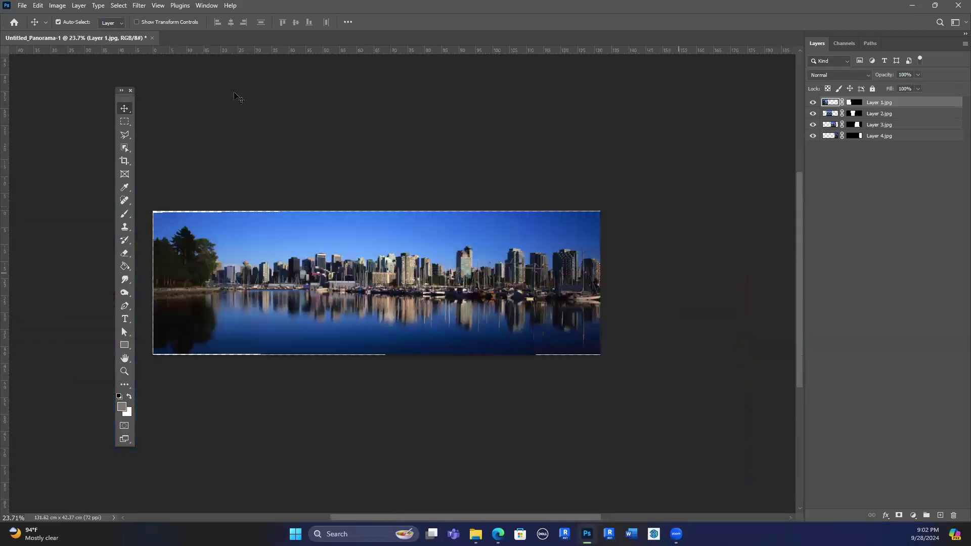
Turn on the Contextual Task Bar and select Layer 4.jpg in the merged panorama.
click(234, 7)
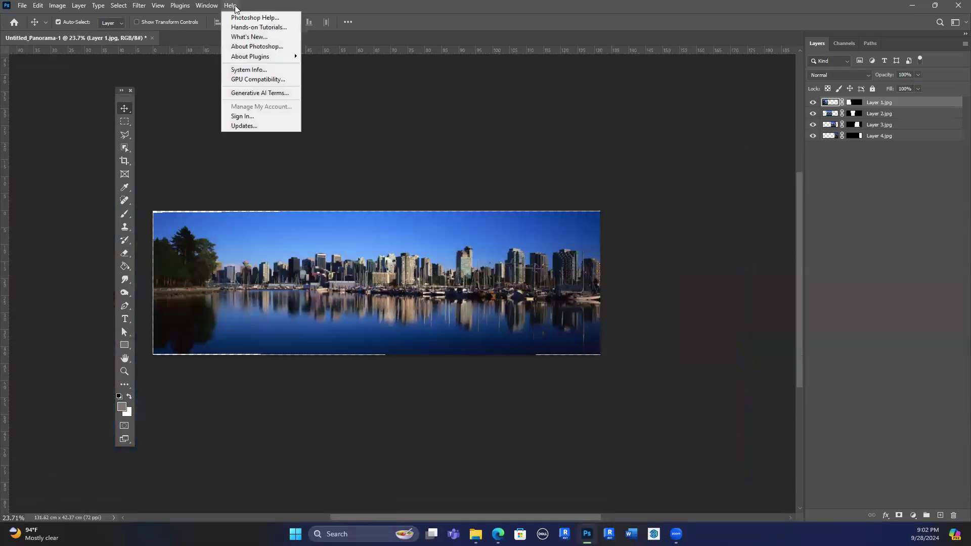
click(424, 144)
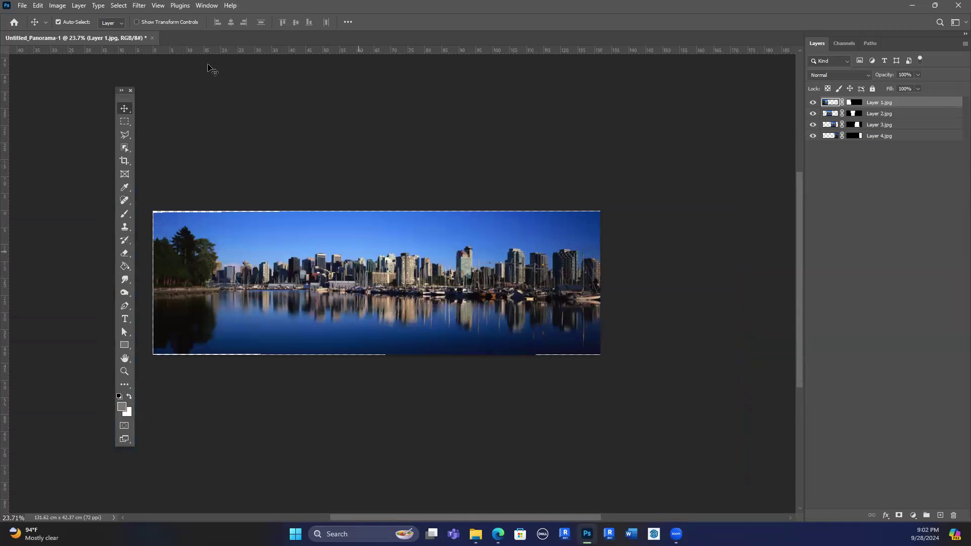
click(204, 7)
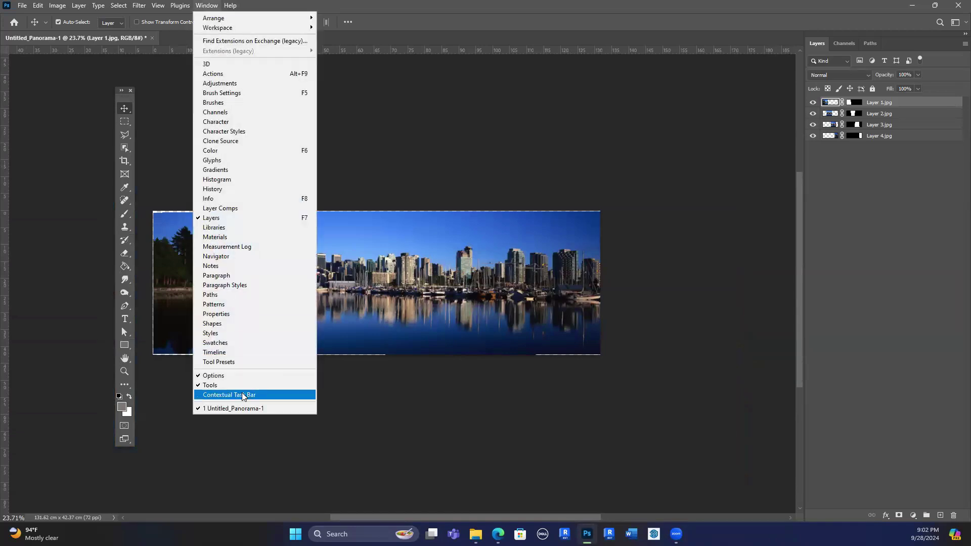
click(238, 395)
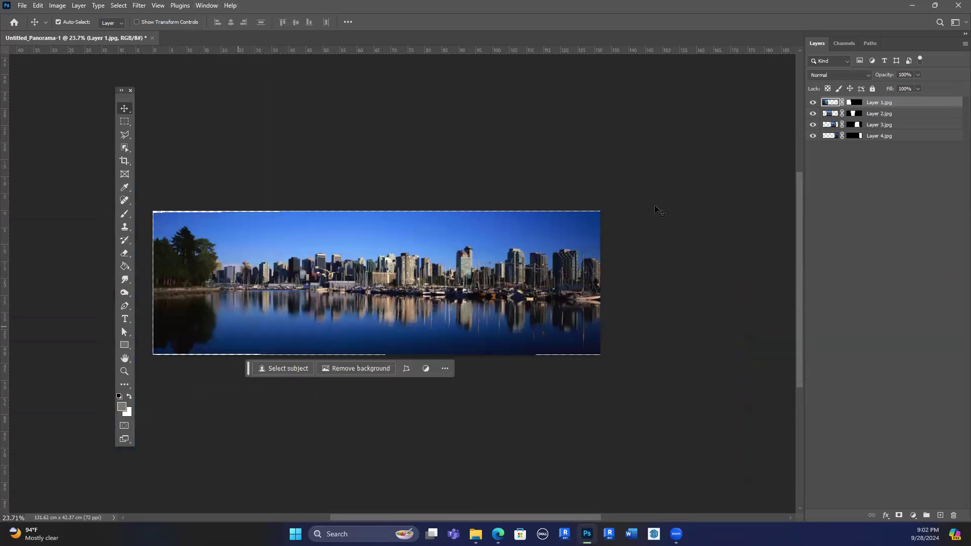
click(906, 140)
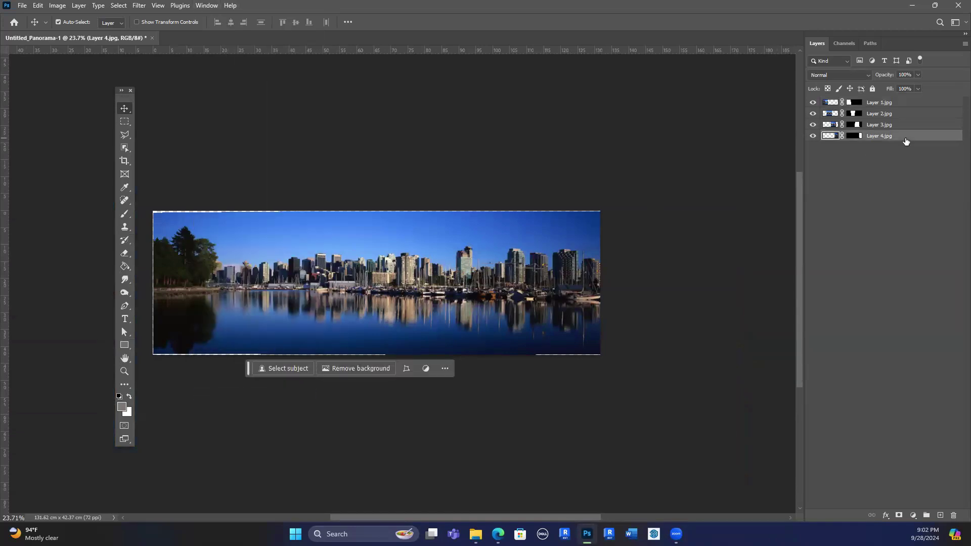
Merge the four masked panorama layers, Layer 1.jpg through Layer 4.jpg, into a single layer.
shift+click(899, 107)
right_click(898, 105)
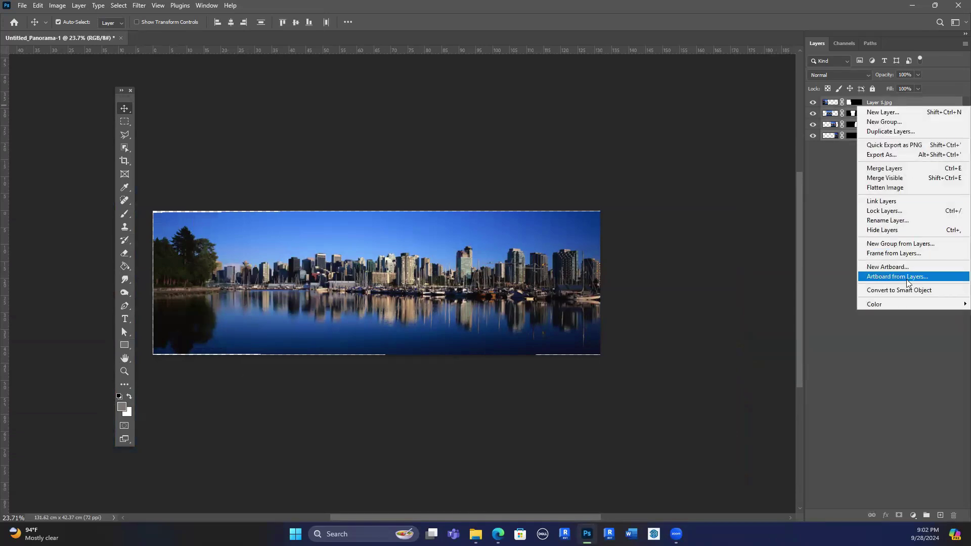
click(883, 168)
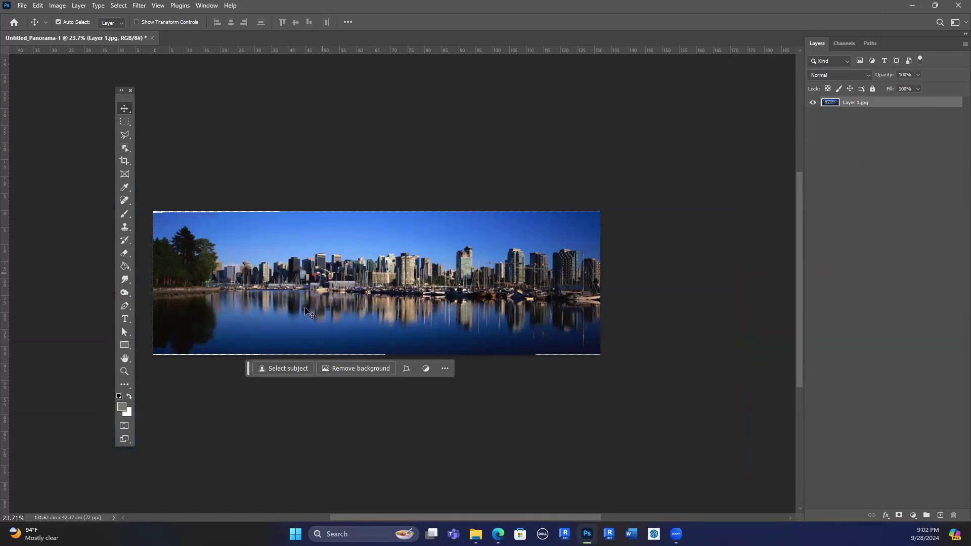
Try selecting the subject of the merged panorama automatically, and clear the resulting selection.
alt+scroll(299, 314, up, 1)
key(ctrl)
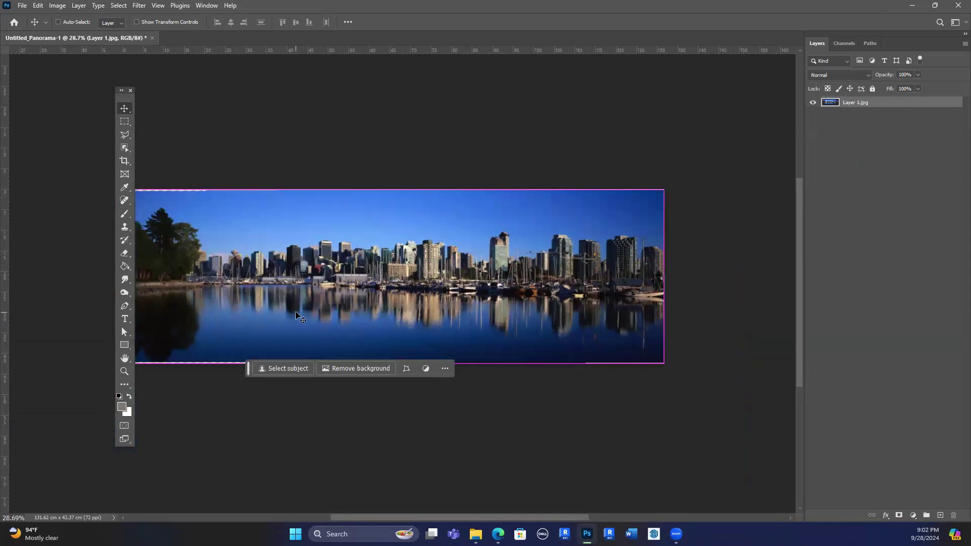
alt+scroll(300, 316, up, 2)
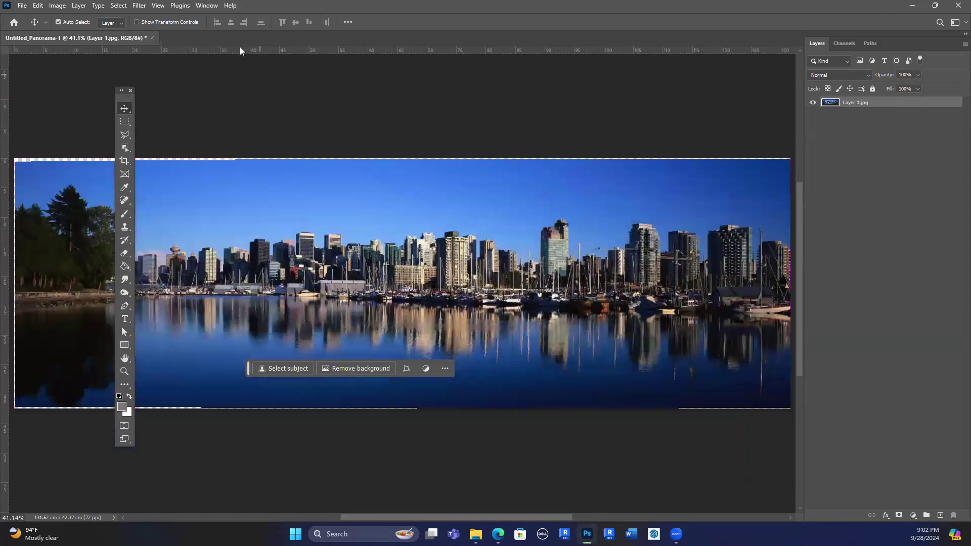
click(305, 368)
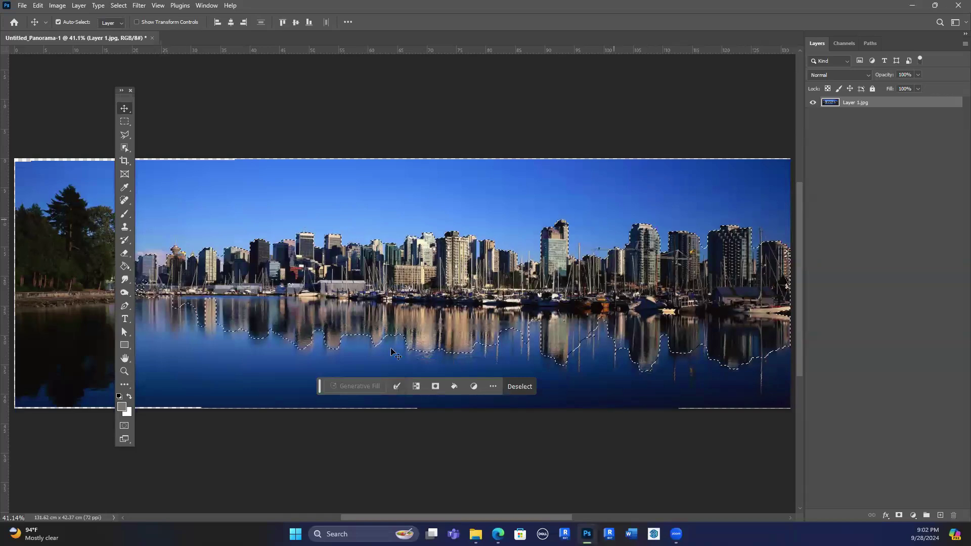
click(521, 385)
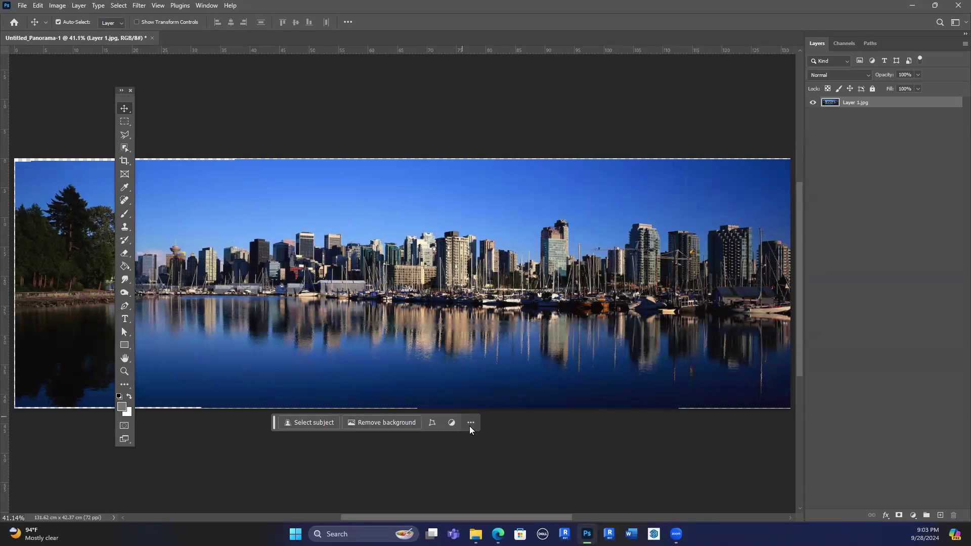
Draw a rectangular marquee across the water in the panorama's lower half, look through the contextual bar's extra options, and deselect the area.
key(m)
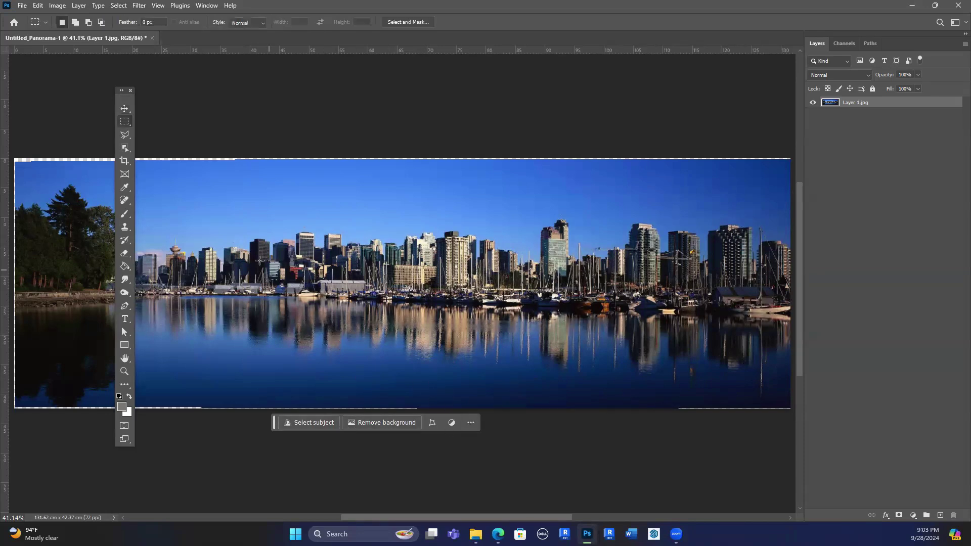
drag(18, 295, 745, 425)
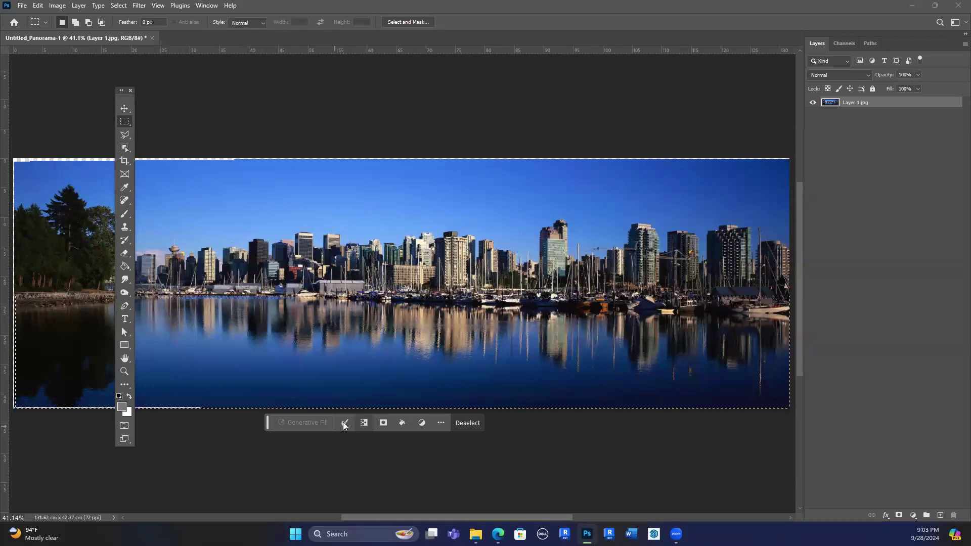
click(442, 425)
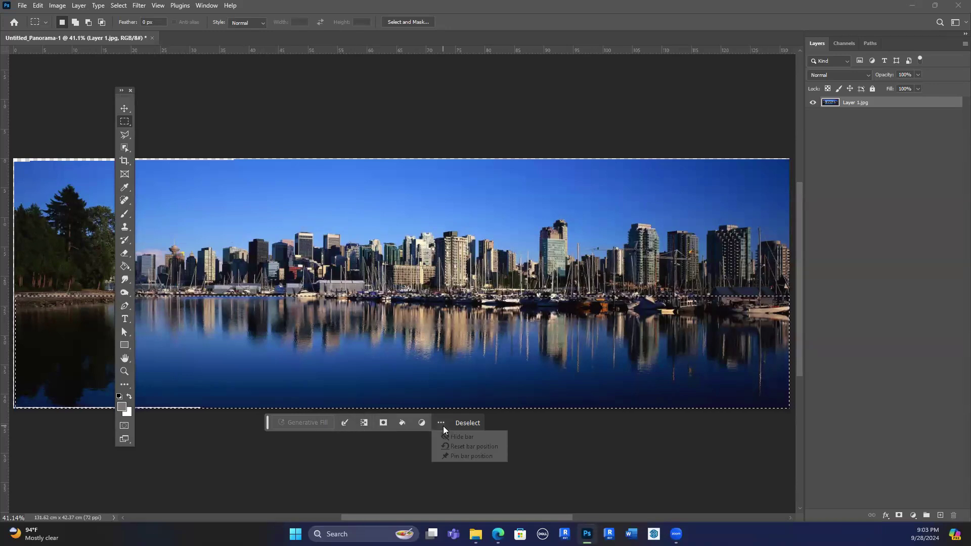
click(512, 430)
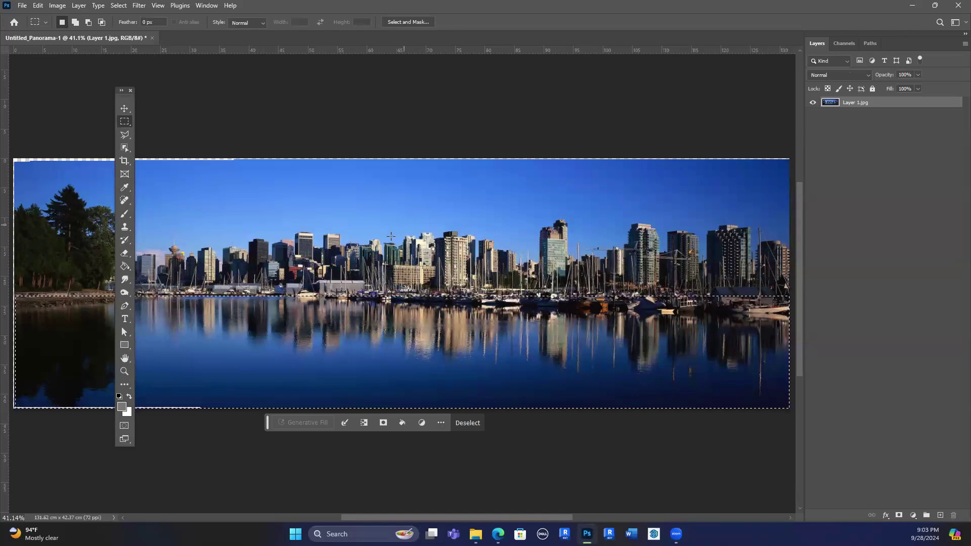
click(347, 229)
Convert the merged Layer 1.jpg for smart filters, making it a smart object.
click(57, 5)
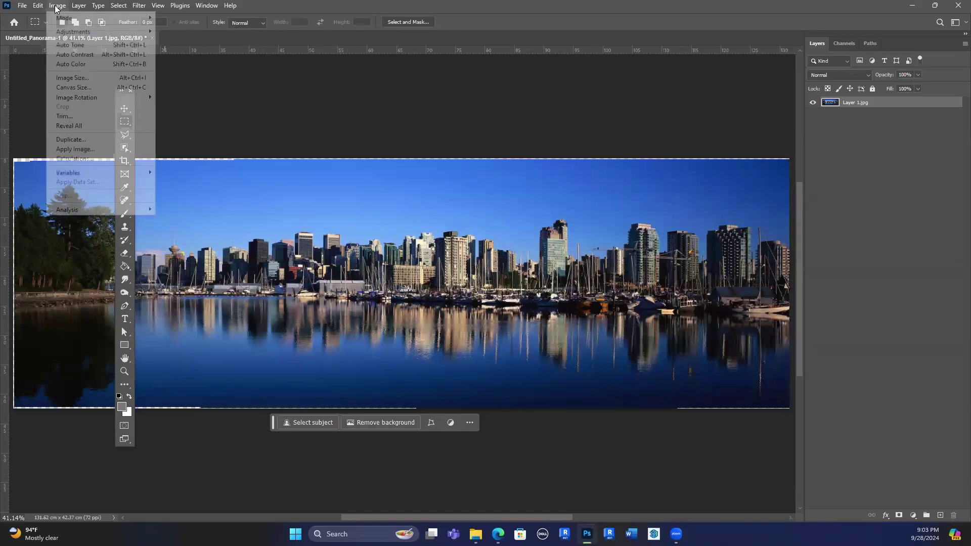
click(202, 86)
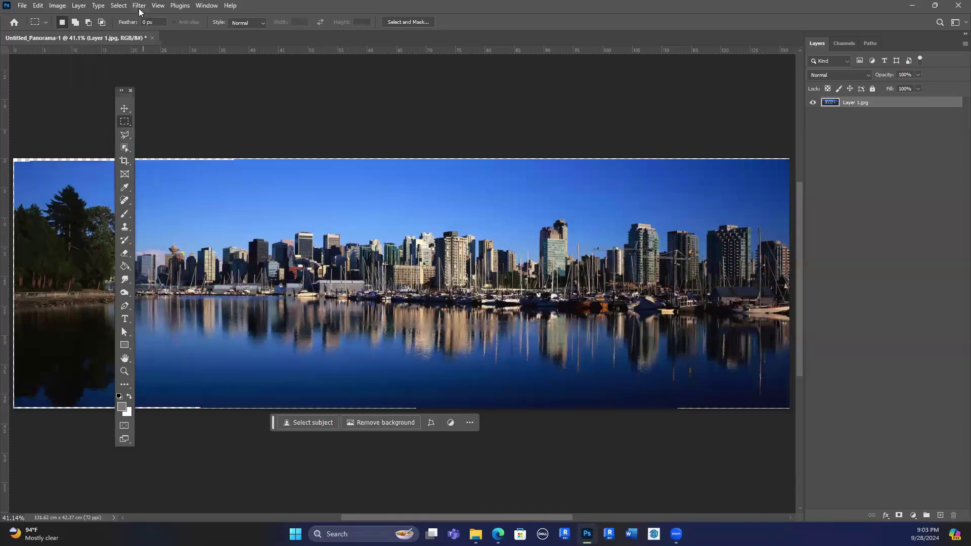
click(139, 6)
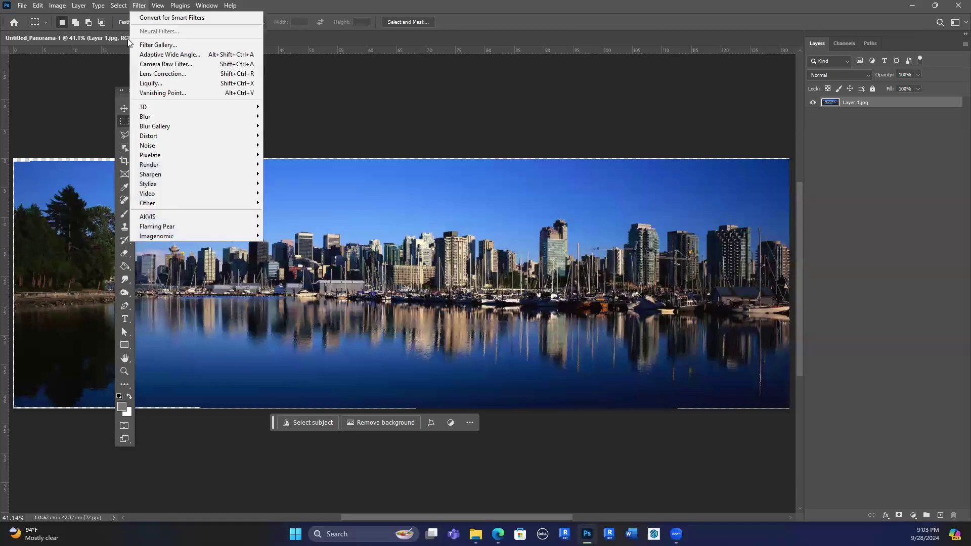
click(198, 19)
click(476, 198)
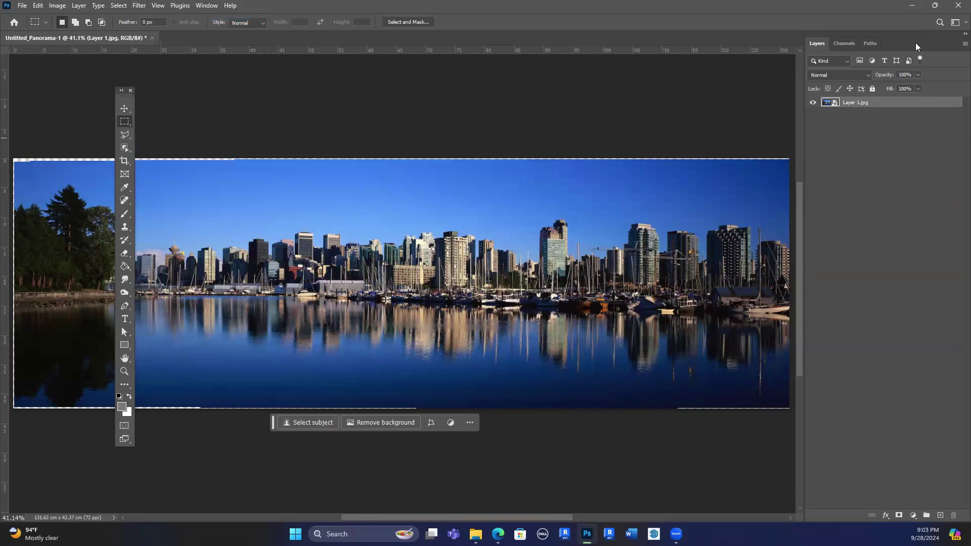
Undock the Layers panel over the canvas and switch its layer previews to large thumbnails.
drag(915, 42, 447, 91)
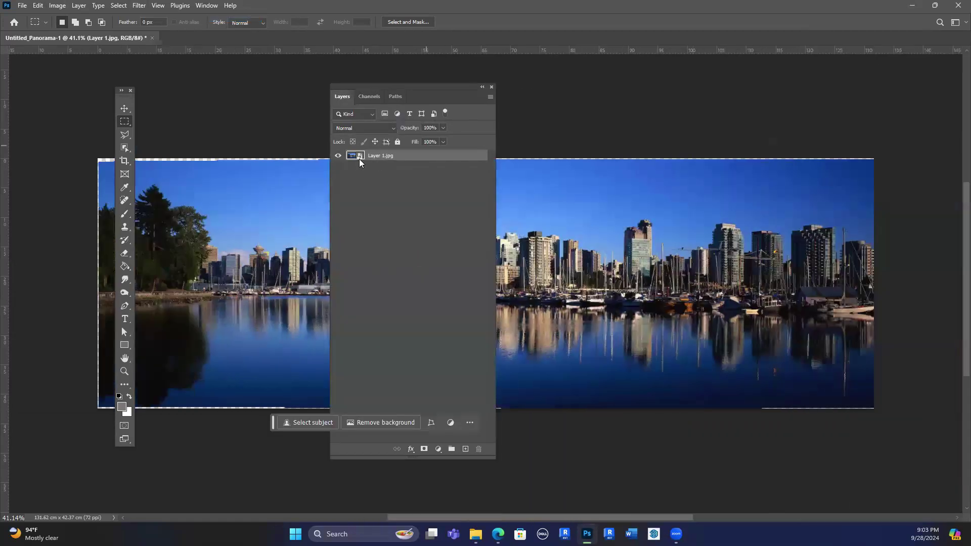
right_click(393, 188)
click(427, 219)
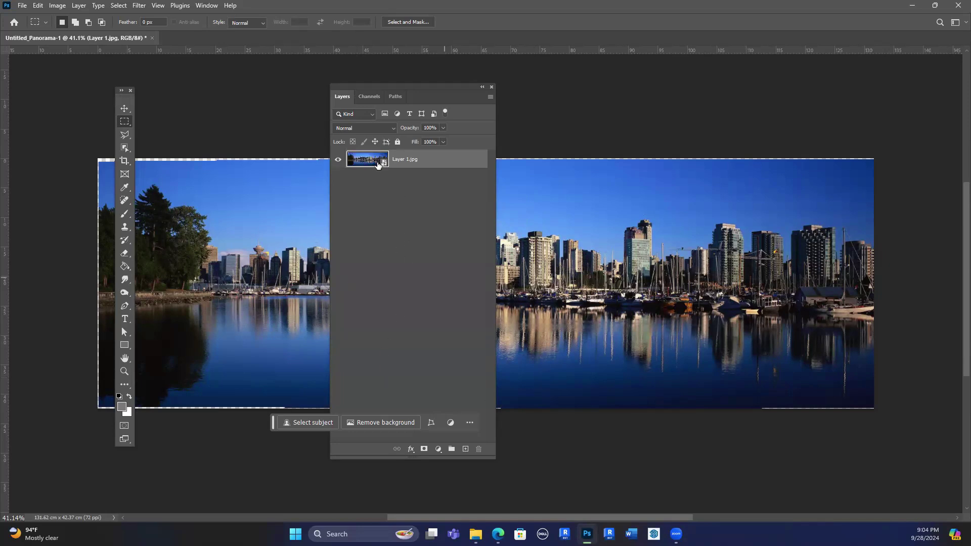
Duplicate the Layer 1.jpg smart object, rasterize the copy, and hide the original layer.
drag(369, 167, 465, 449)
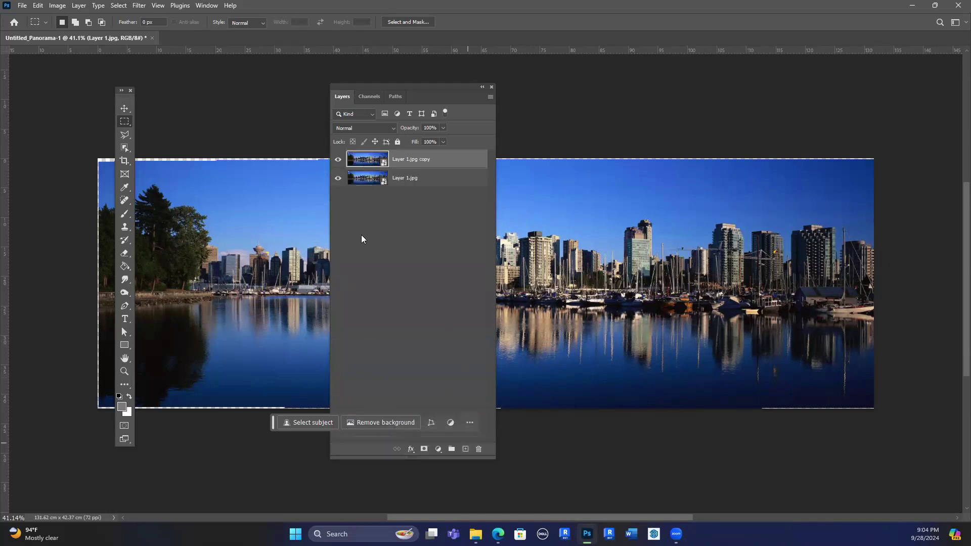
right_click(381, 161)
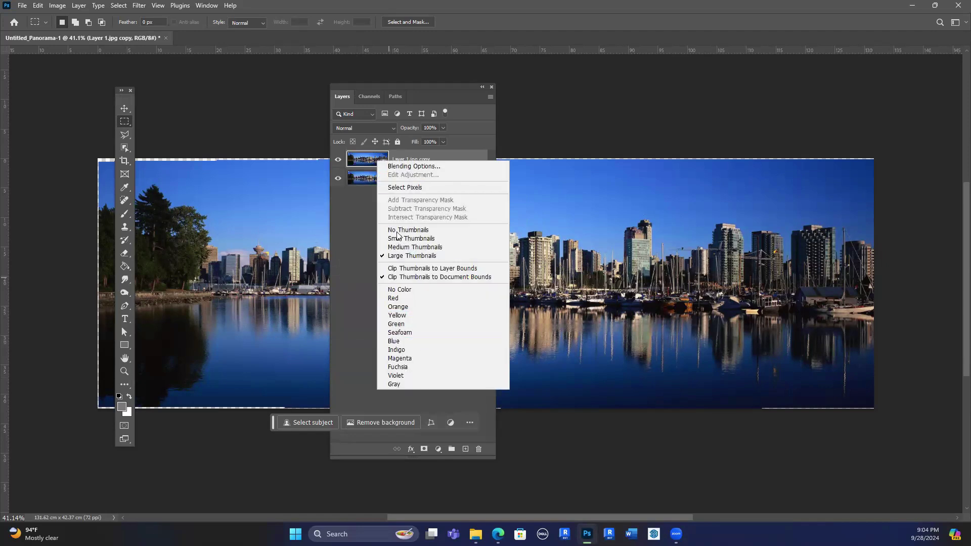
click(365, 158)
right_click(413, 160)
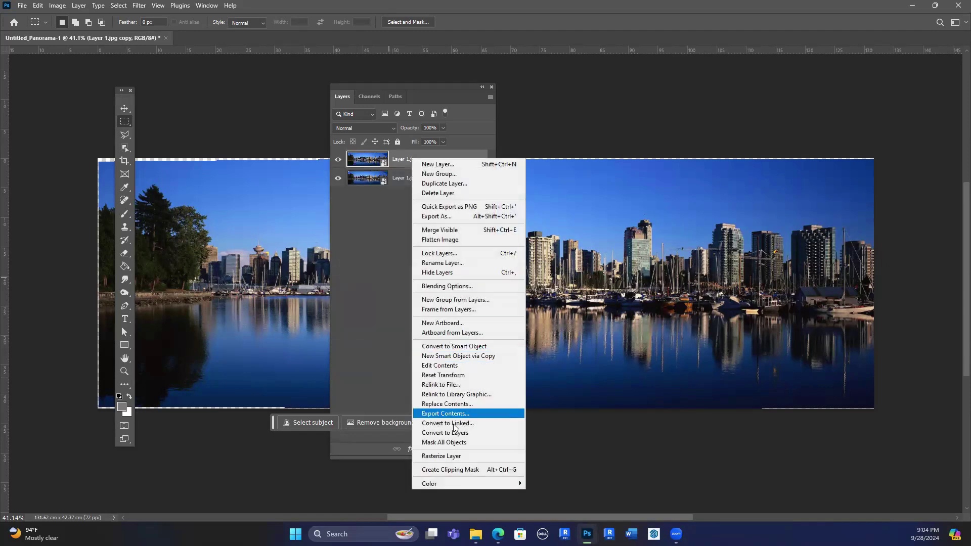
click(450, 457)
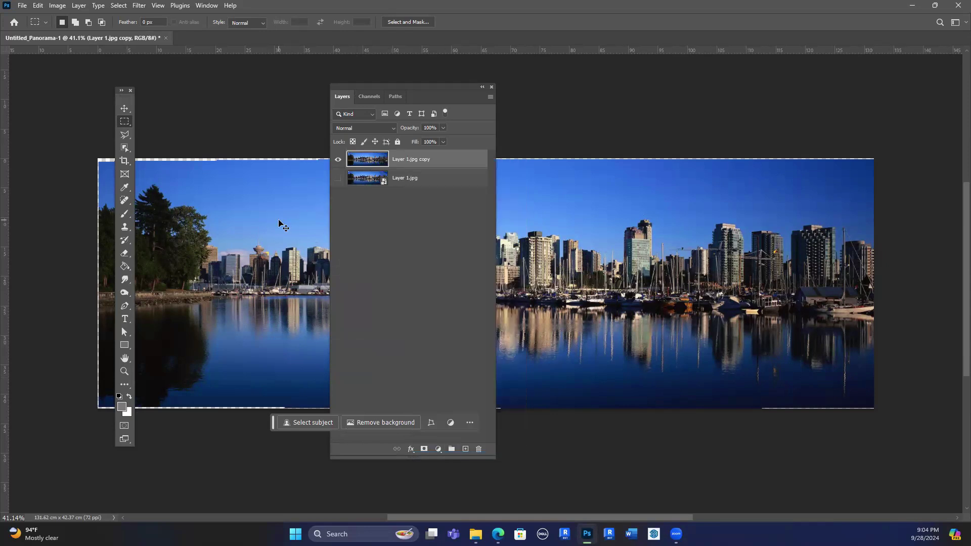
Shrink the rasterized copy to about 14.4% towards the canvas's lower-left corner, apply it, and scale it back up to nearly fill the canvas.
key(ctrl+t)
drag(877, 158, 172, 373)
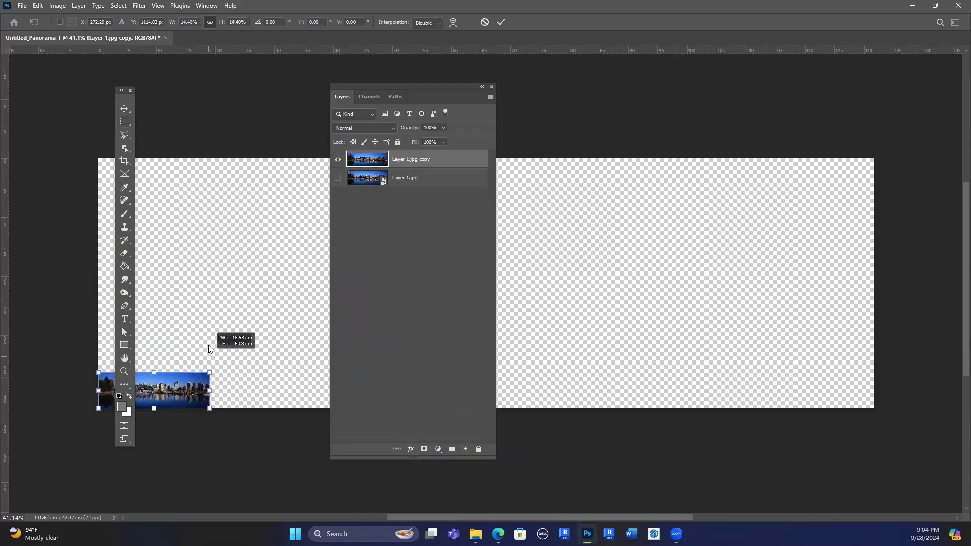
key(Return)
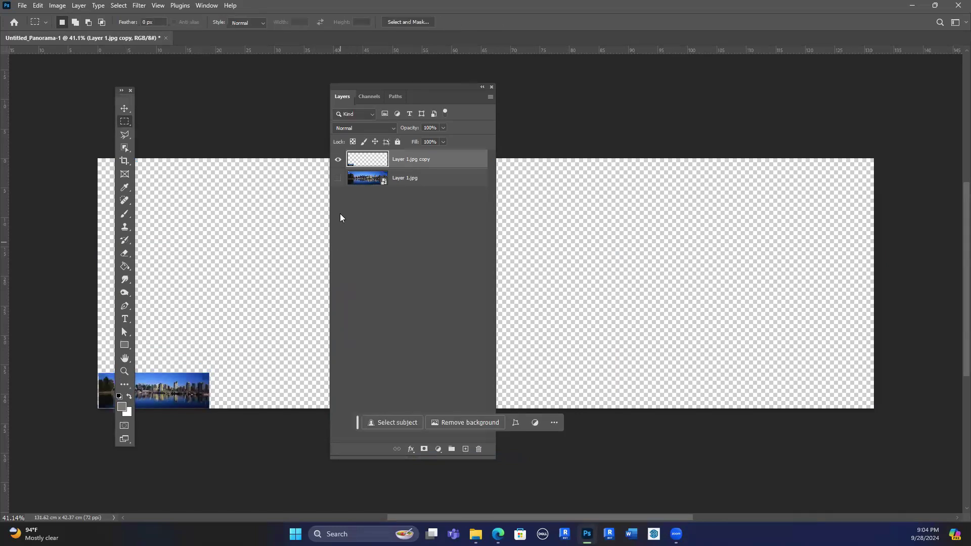
key(ctrl+t)
drag(209, 373, 872, 160)
key(Return)
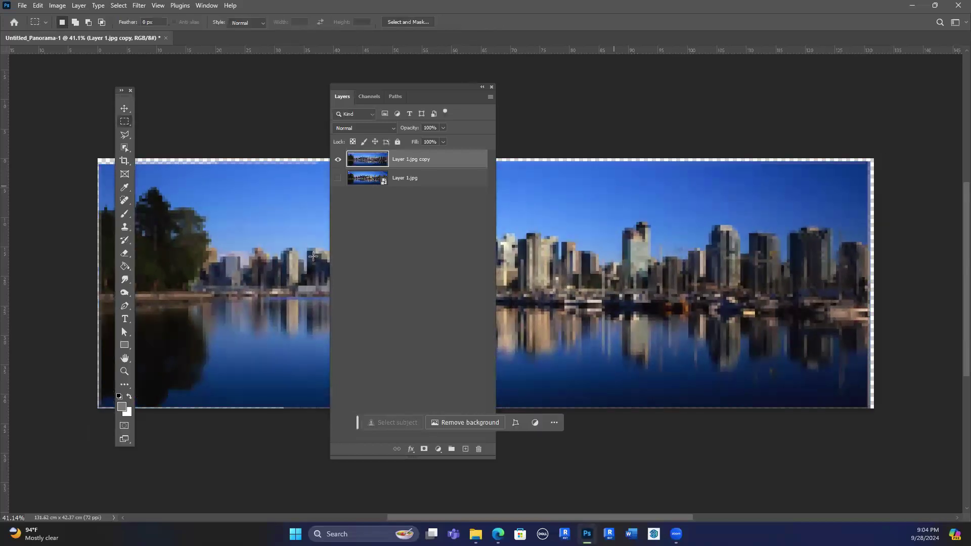
Compare the skyline detail of the rescaled rasterized copy with the Layer 1.jpg smart object up close by alternating their visibility.
scroll(273, 195, up, 3)
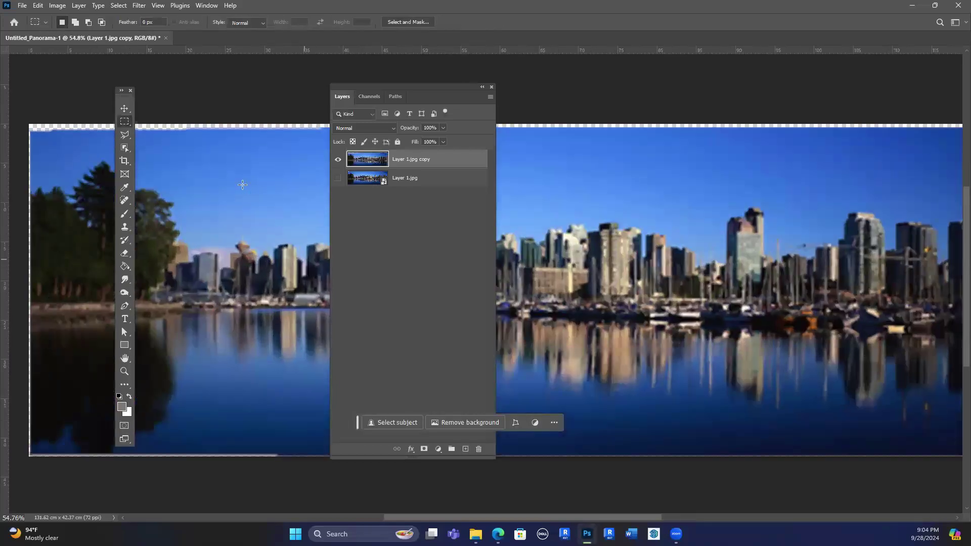
scroll(180, 204, up, 4)
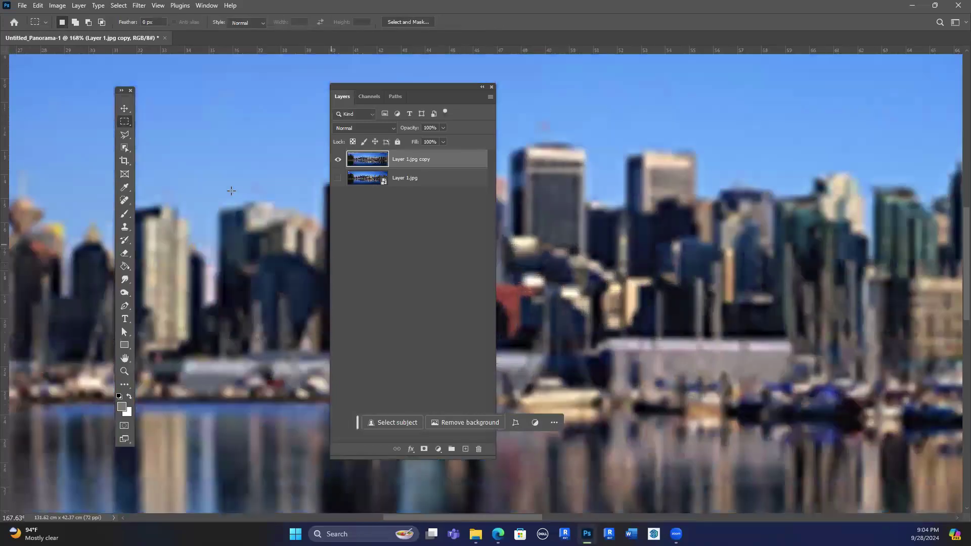
scroll(318, 182, down, 2)
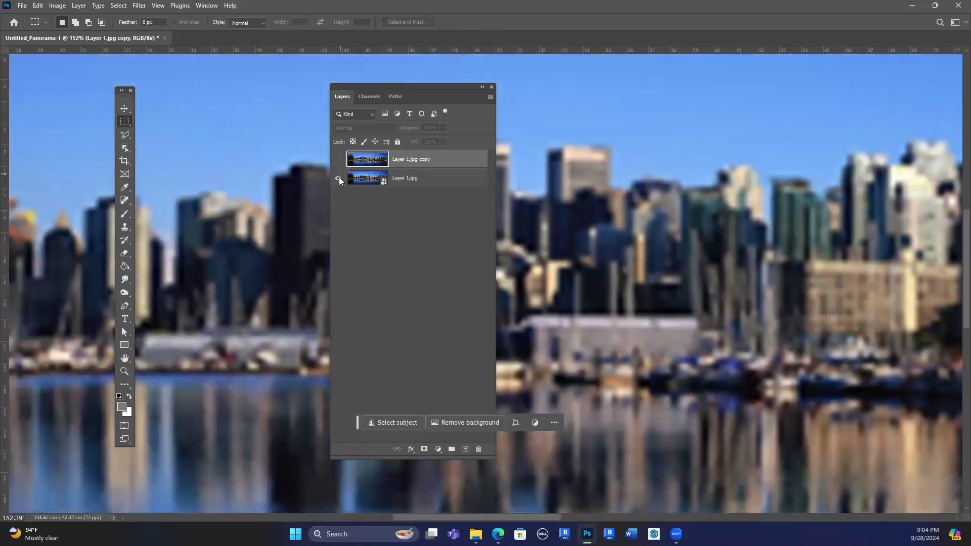
alt+click(338, 178)
click(338, 160)
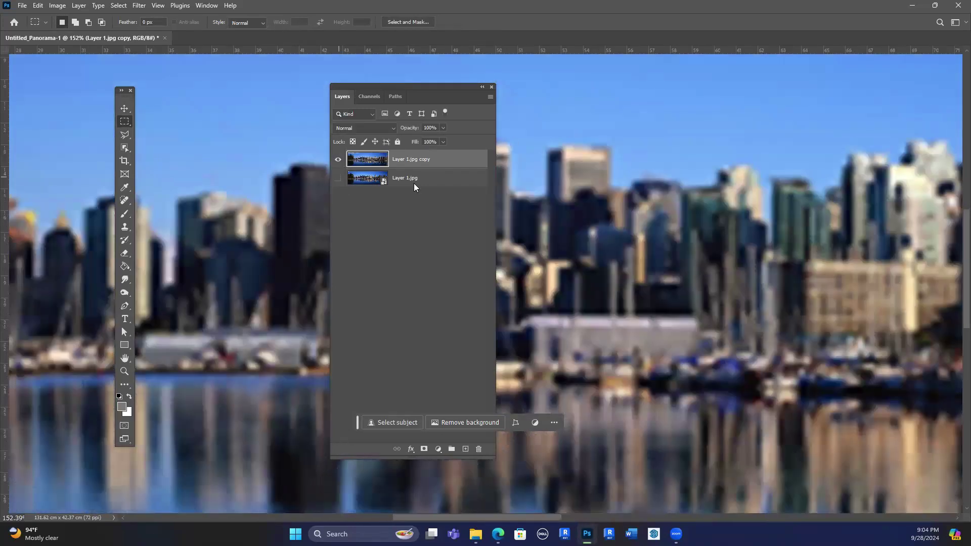
alt+click(338, 178)
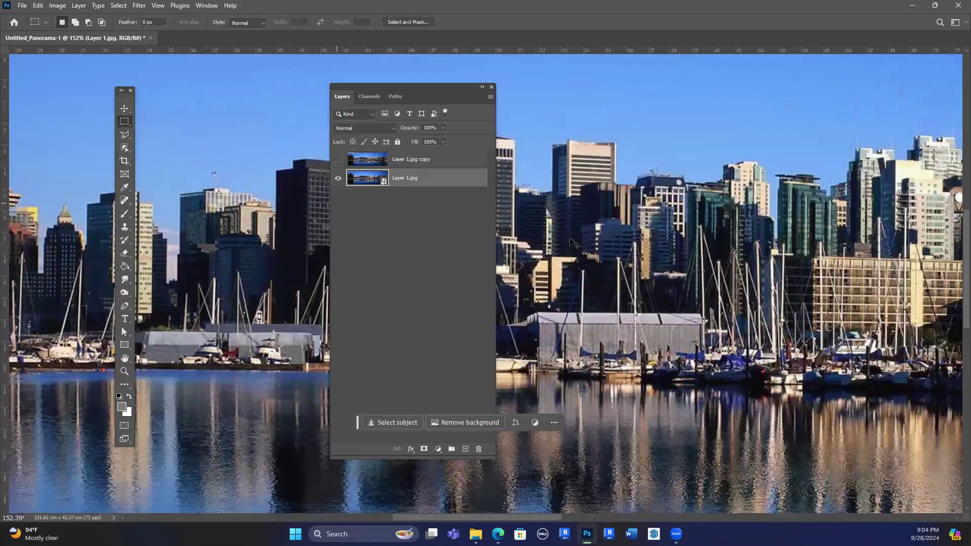
Shrink the Layer 1.jpg smart object, and scale it back up to about 99.5% so it nearly fills the canvas.
key(ctrl+0)
key(ctrl+t)
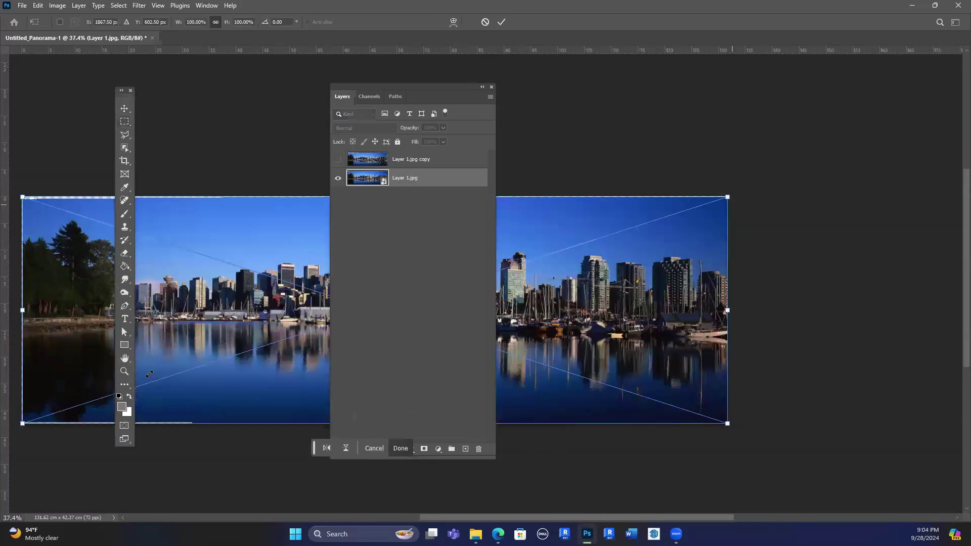
drag(728, 197, 577, 242)
scroll(172, 370, down, 1)
key(Return)
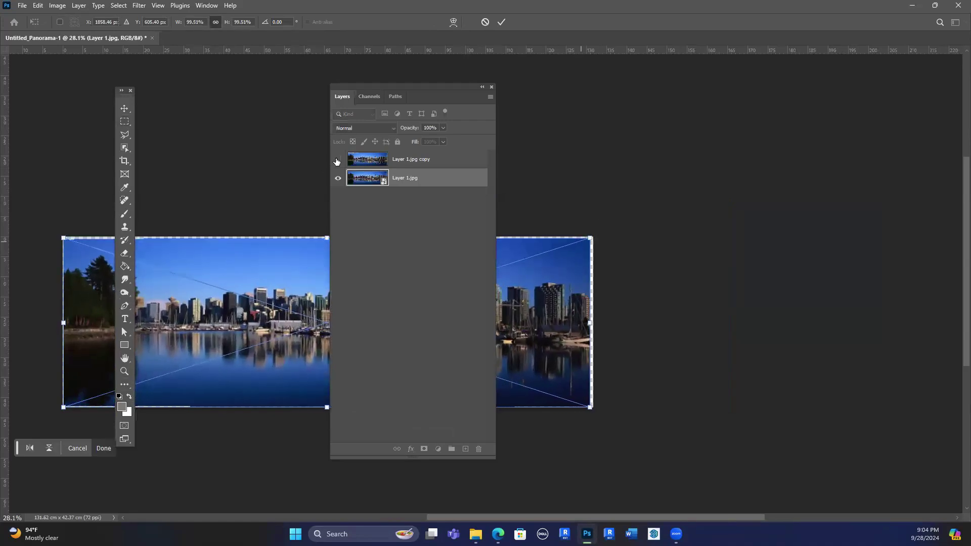
Examine the sharpness of the rescaled Layer 1.jpg smart object's skyline up close.
click(338, 161)
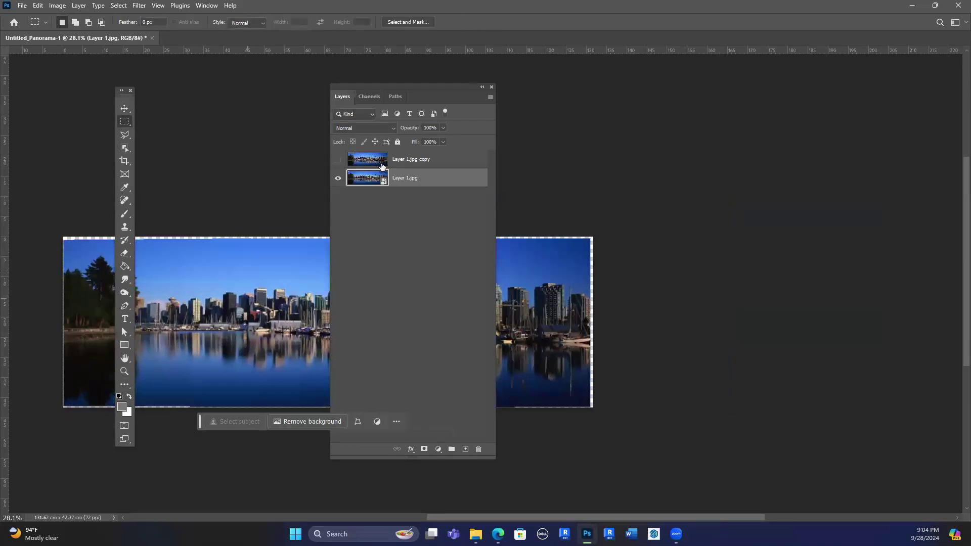
scroll(225, 301, up, 3)
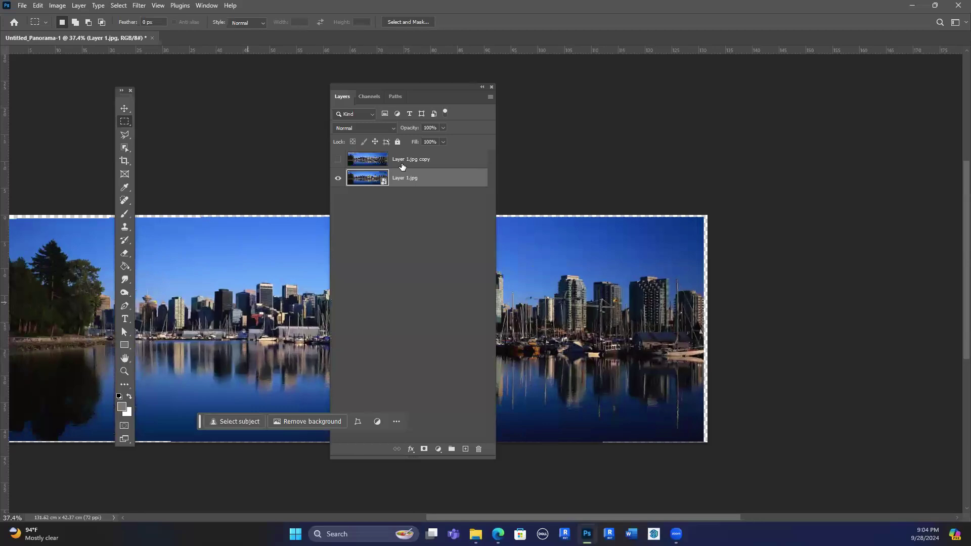
scroll(257, 295, up, 5)
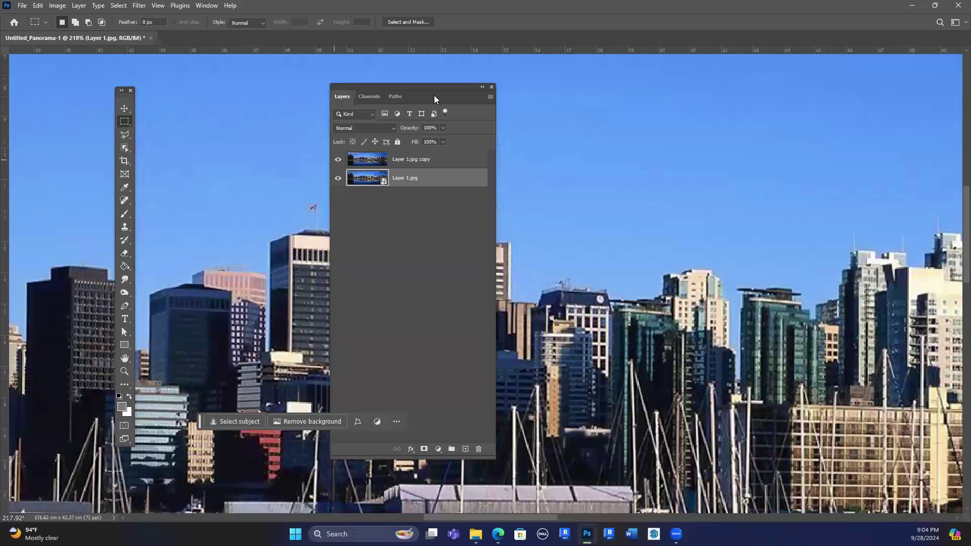
Delete the rasterized Layer 1.jpg copy, leaving only the smart object layer.
click(337, 159)
click(411, 158)
key(ctrl+z)
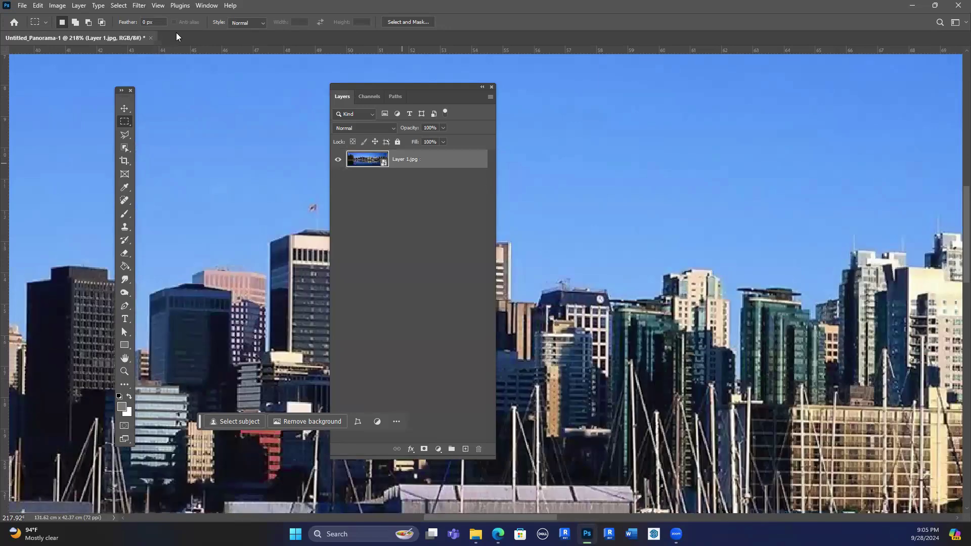
Duplicate the Layer 1.jpg smart object and rasterize the copy.
click(139, 6)
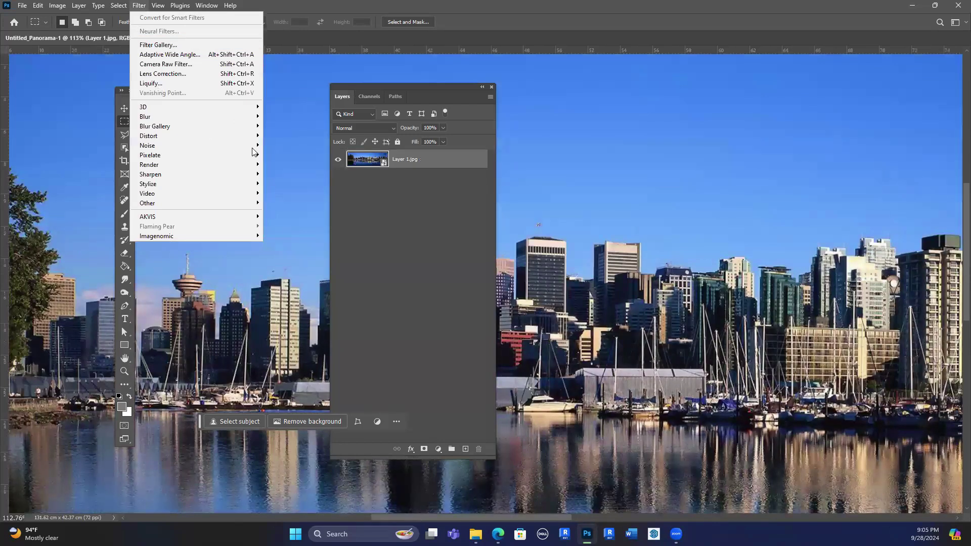
click(468, 435)
click(402, 159)
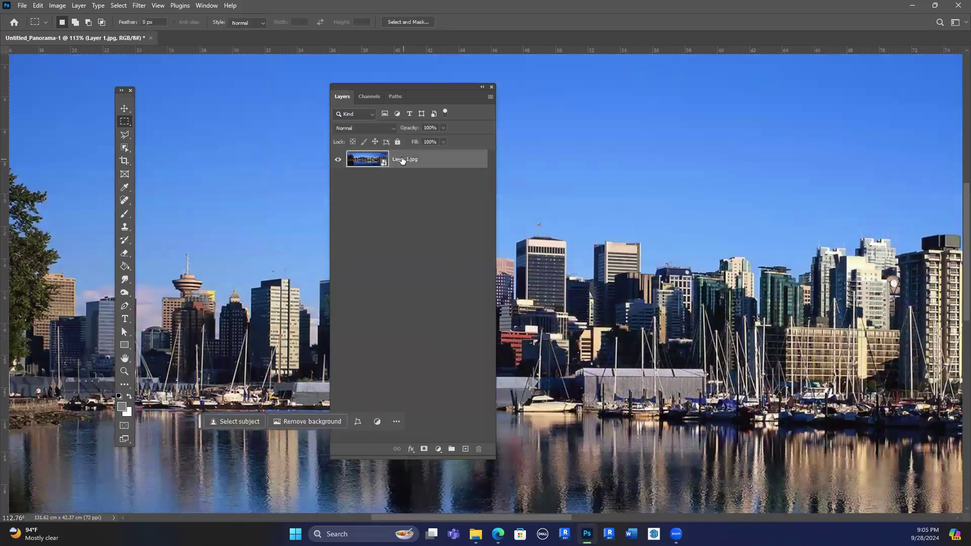
drag(446, 416, 465, 448)
right_click(402, 159)
click(436, 456)
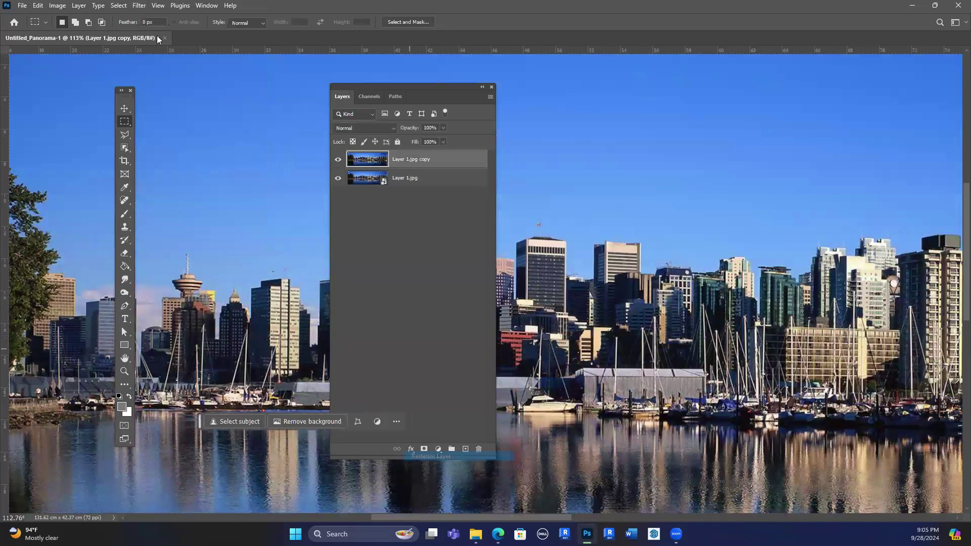
Look over the 3D filter options and the 3D panel's settings for creating a new object, and close the panel.
click(139, 6)
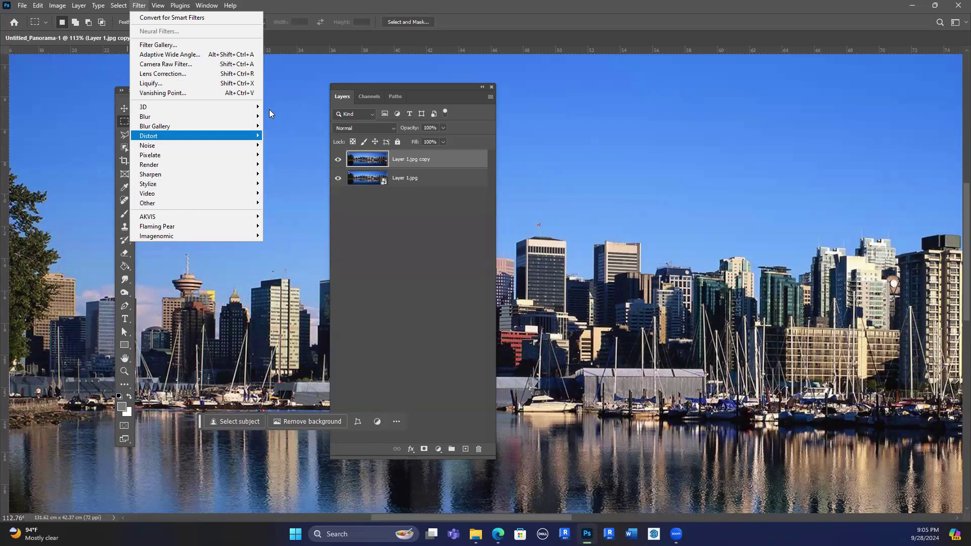
mouse_move(253, 107)
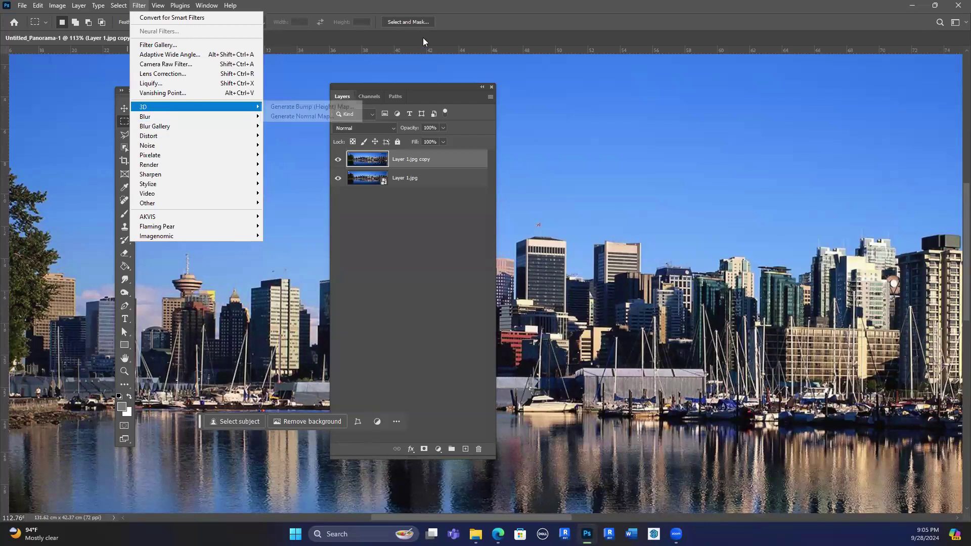
click(492, 22)
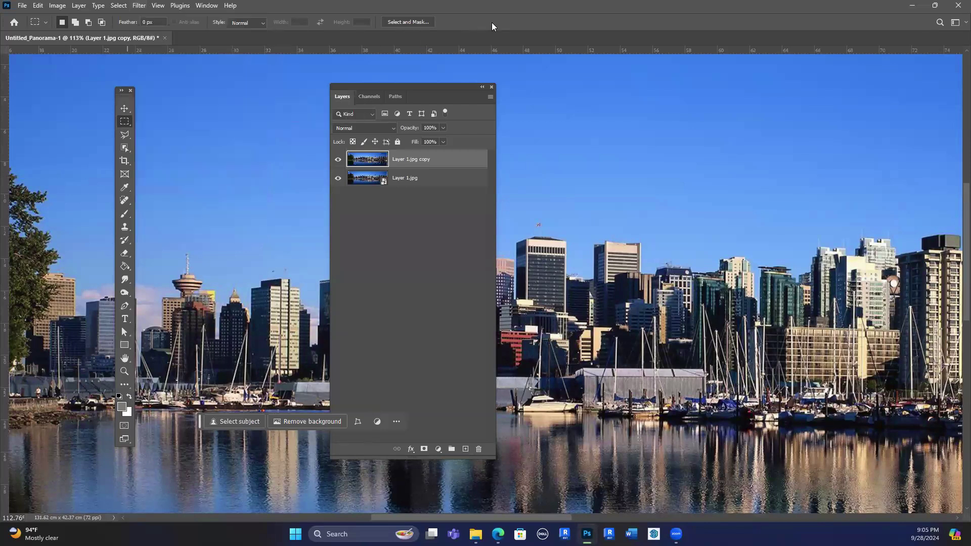
click(207, 5)
click(217, 64)
drag(774, 75, 232, 165)
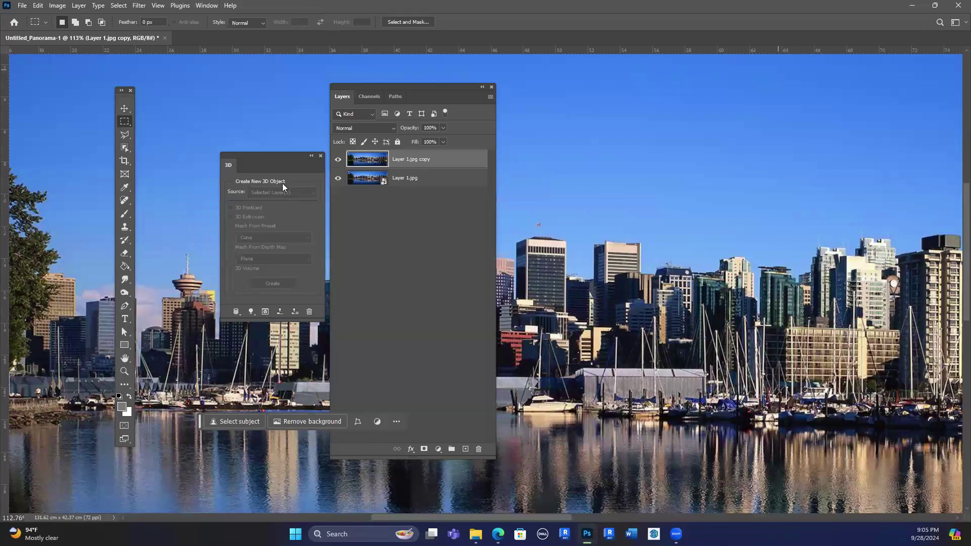
click(321, 156)
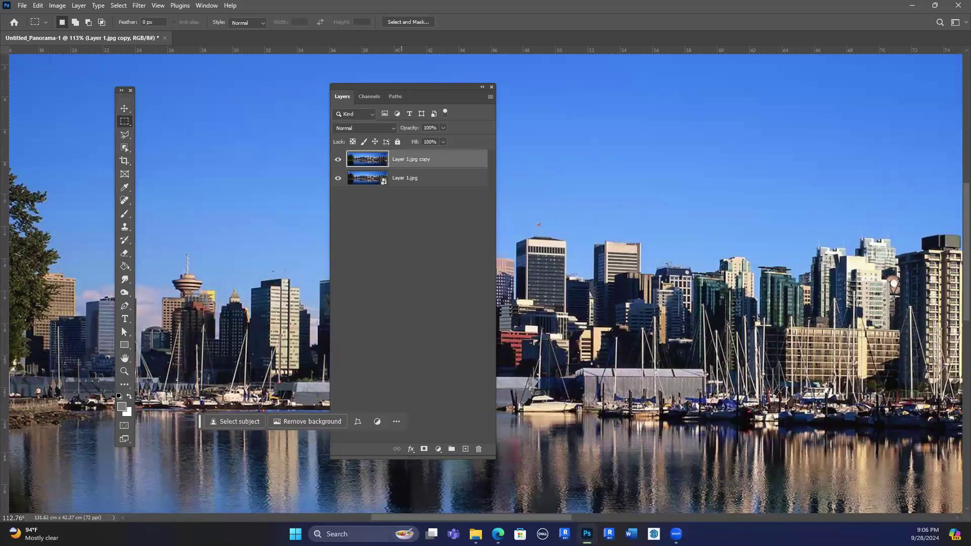
Switch to the browser and search Bing Images for "adobe 3d".
mouse_move(476, 534)
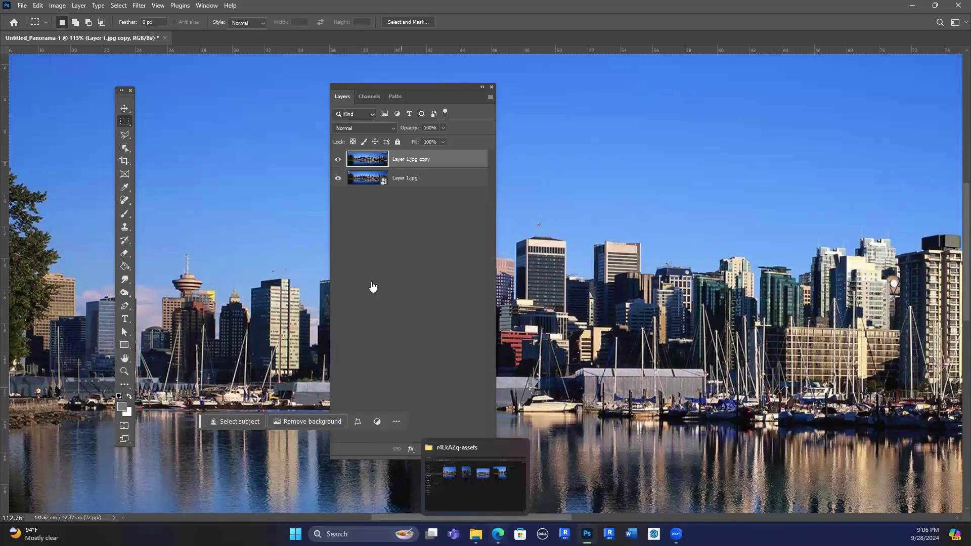
key(alt+Tab)
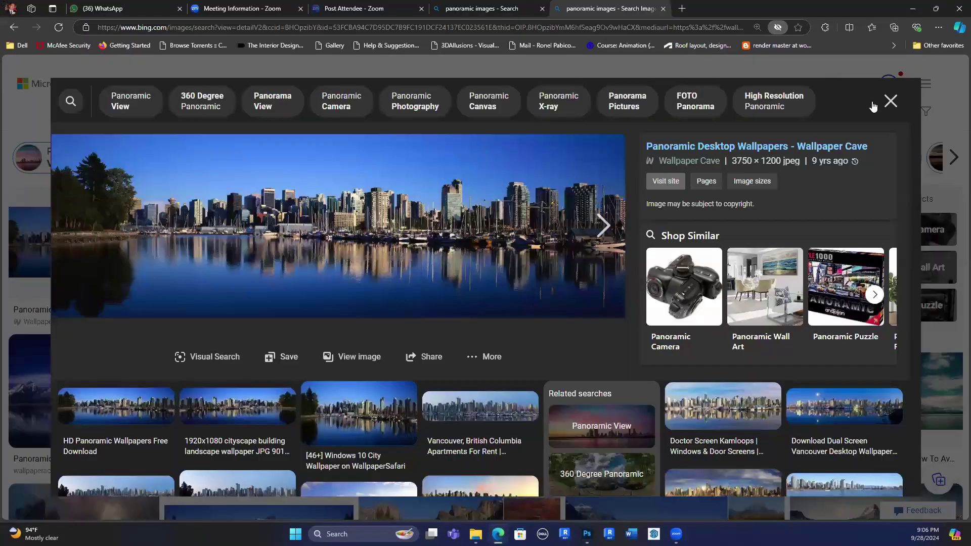
click(65, 79)
text(adobe 3)
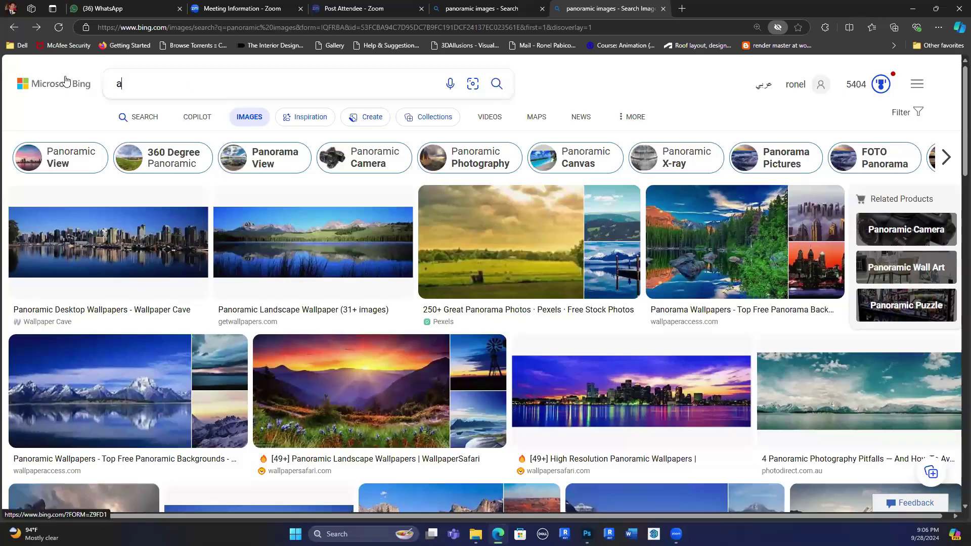
text(d)
key(Return)
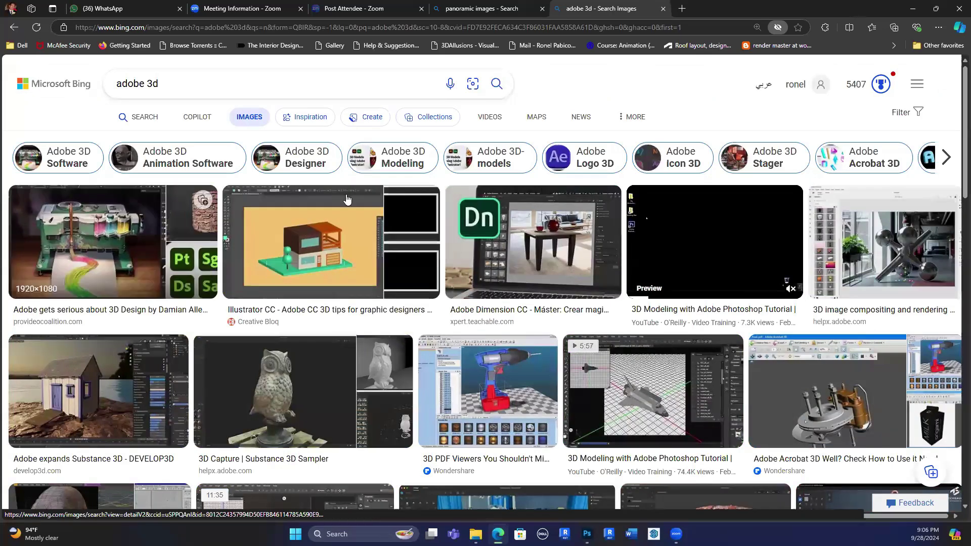
Preview the DEVELOP3D cabin image about Substance 3D, close it, and return to Photoshop.
click(98, 390)
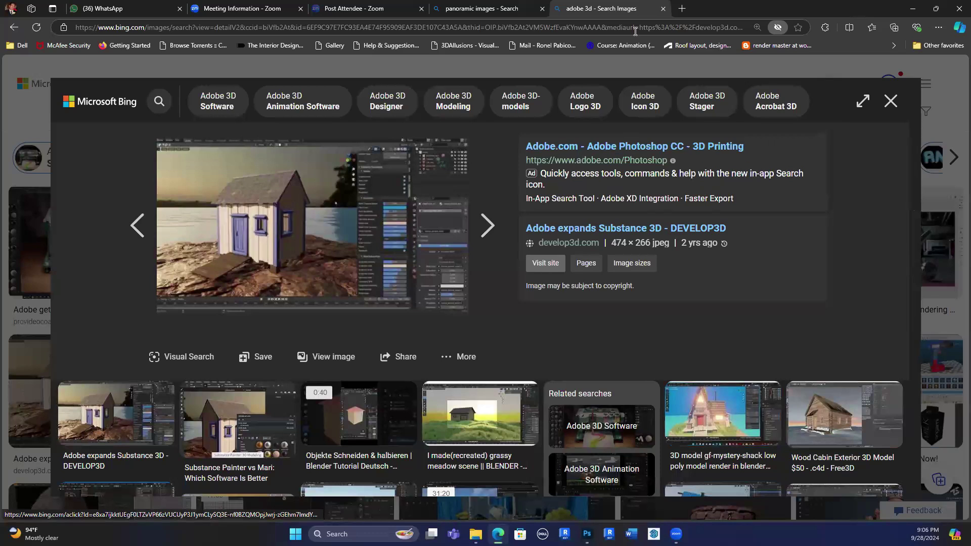
key(Escape)
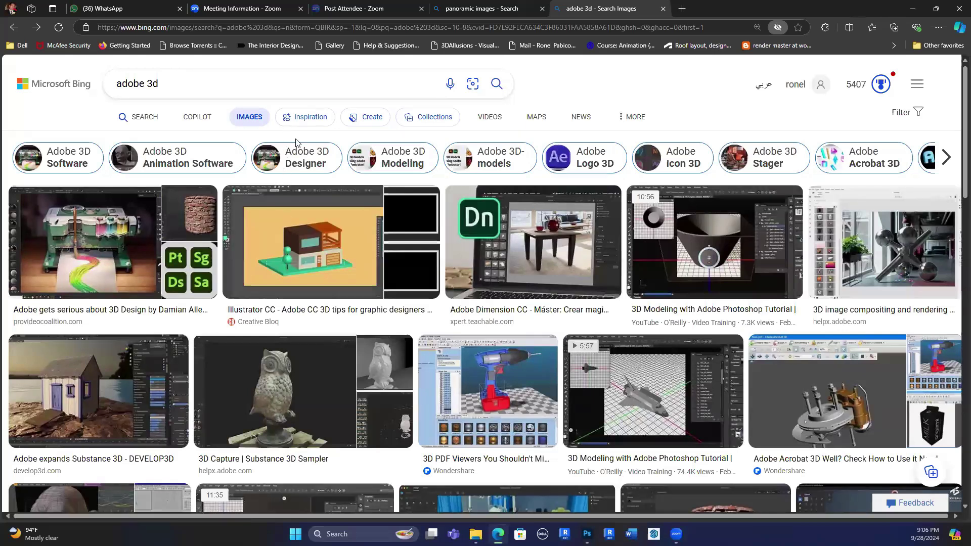
key(alt+Tab)
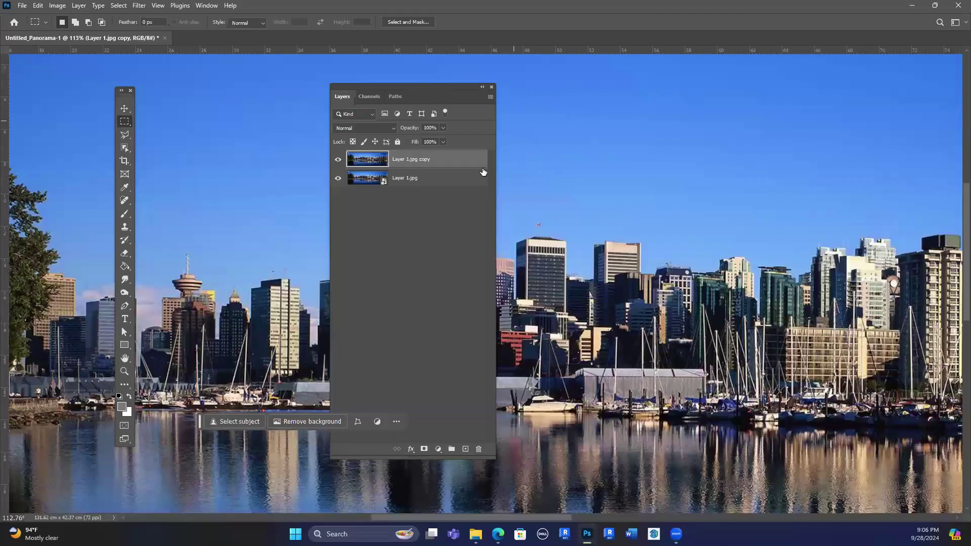
click(135, 5)
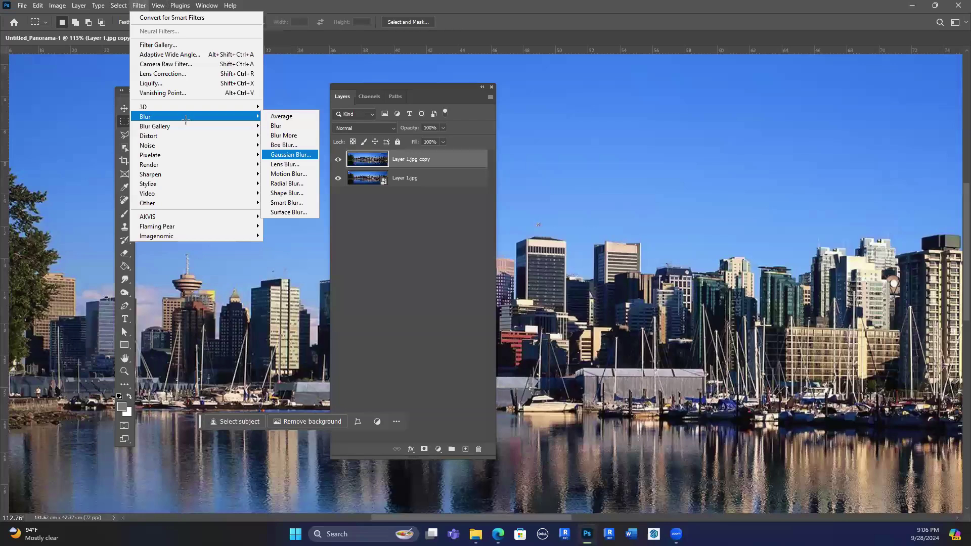
click(139, 6)
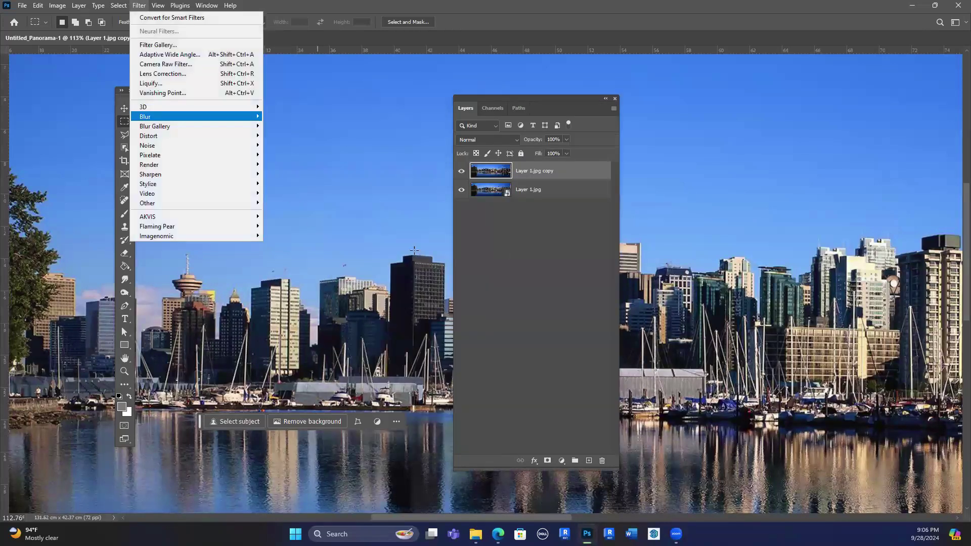
mouse_move(196, 117)
click(277, 200)
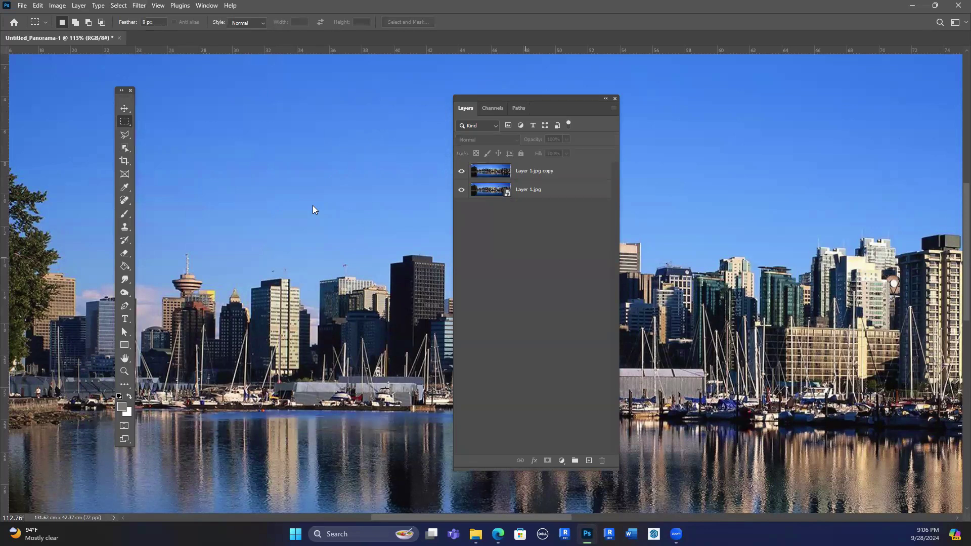
scroll(304, 217, down, 3)
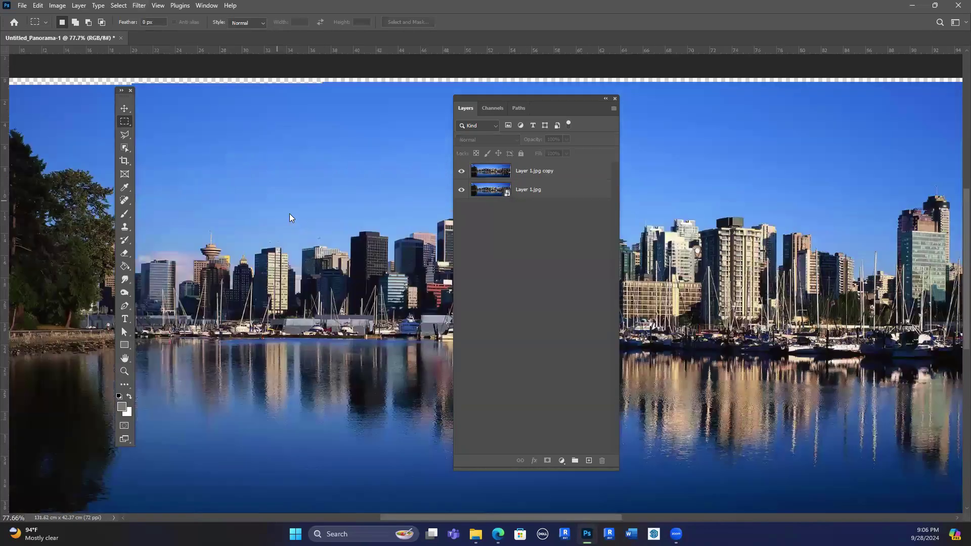
Open the image "Ferrari Super Car High Resolution Wallpaper Sa" from the Downloads folder.
key(ctrl+o)
scroll(264, 206, down, 10)
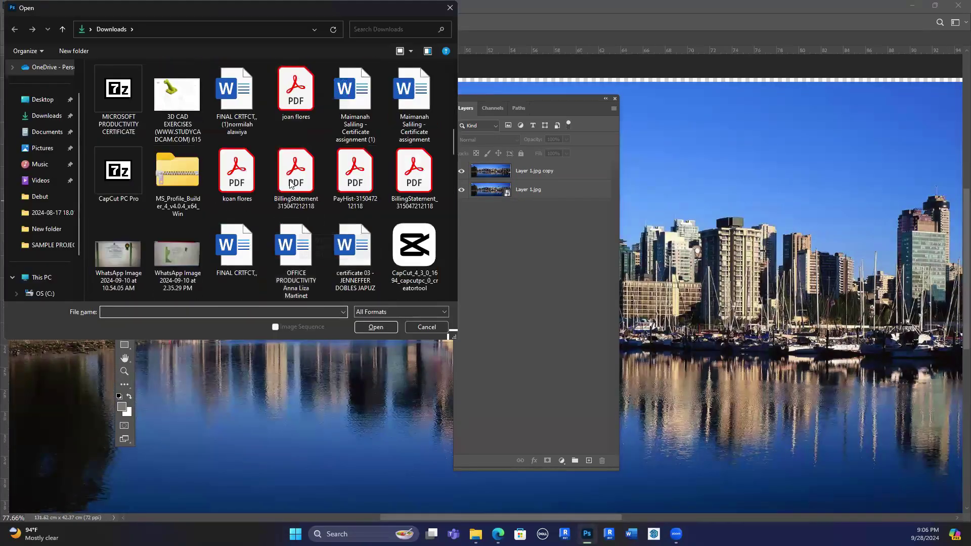
scroll(291, 182, down, 3)
click(288, 185)
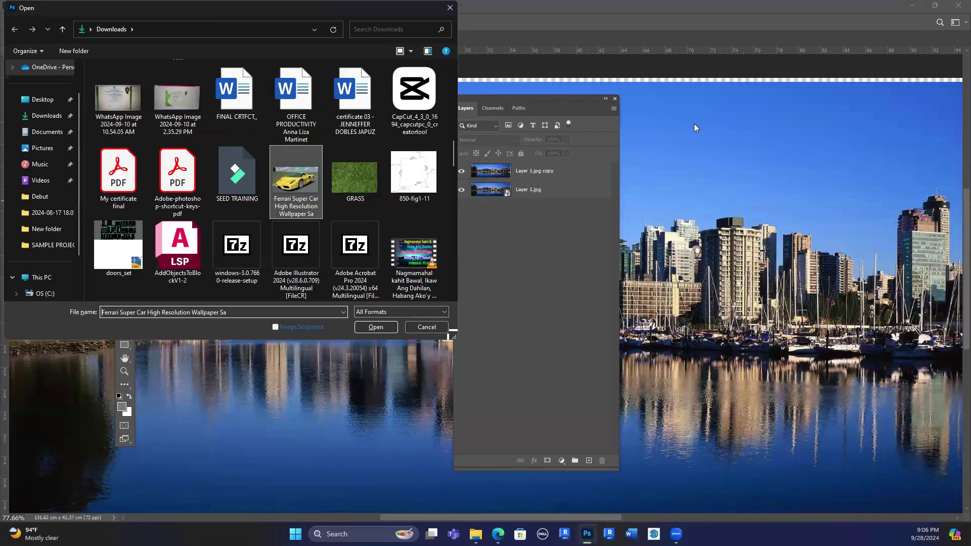
key(Return)
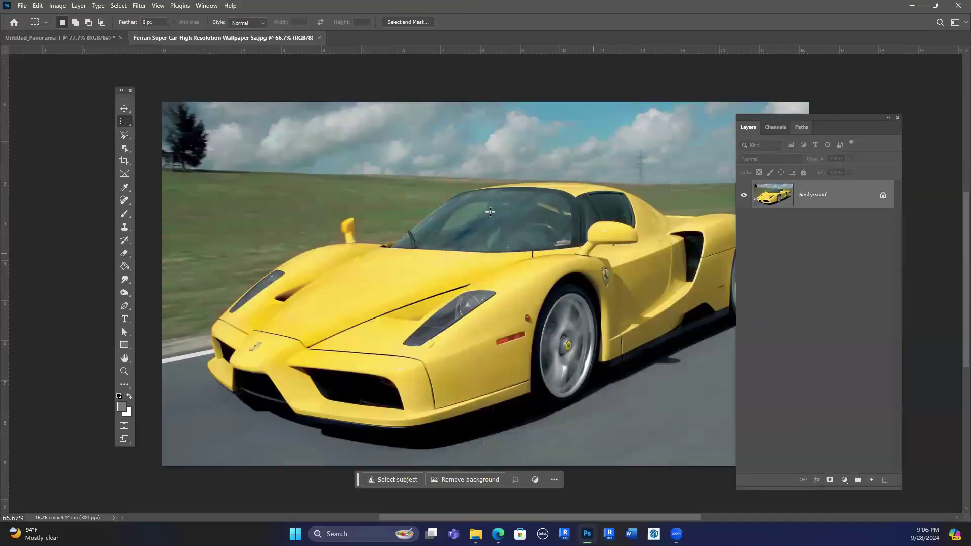
Examine the yellow car's windshield, wheels and bodywork up close and at full view.
scroll(490, 211, up, 3)
scroll(321, 211, down, 3)
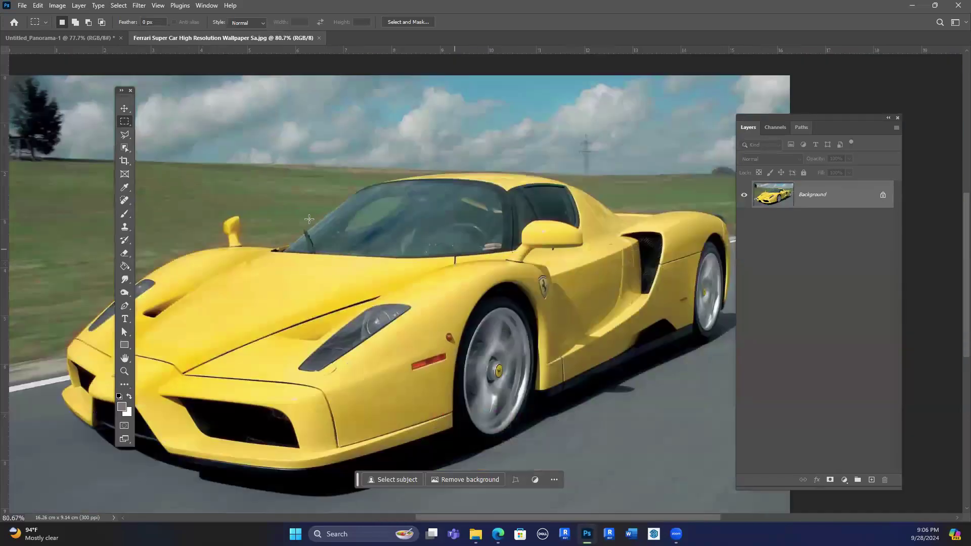
scroll(393, 283, up, 4)
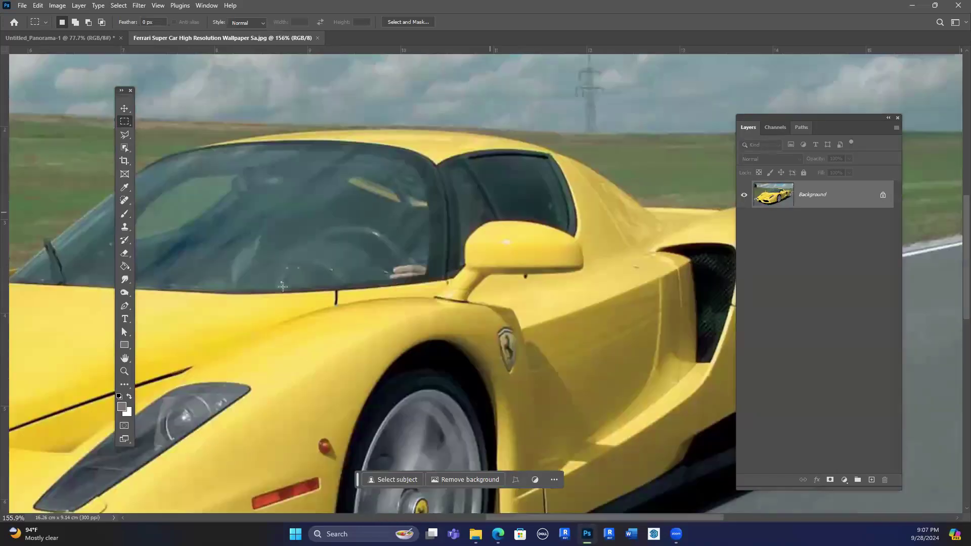
scroll(318, 304, down, 5)
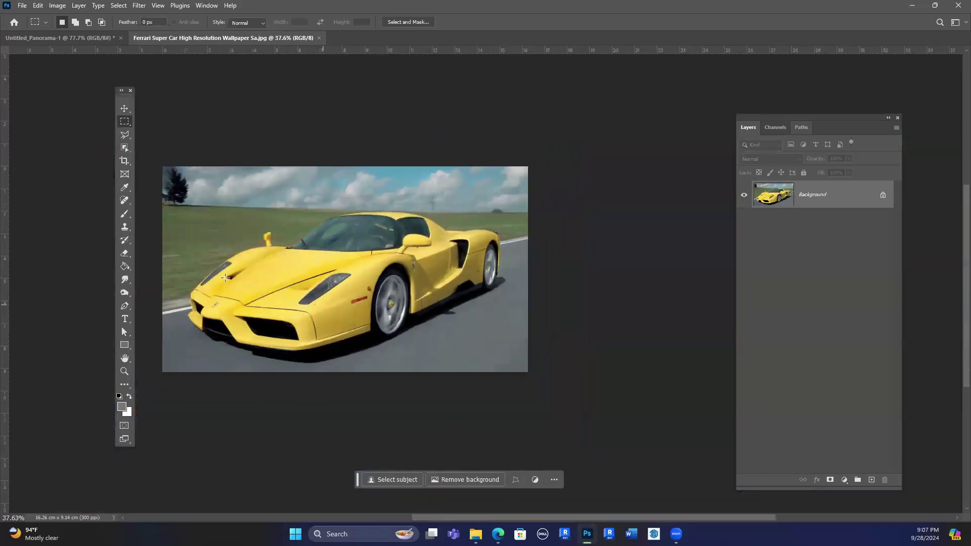
scroll(303, 306, up, 1)
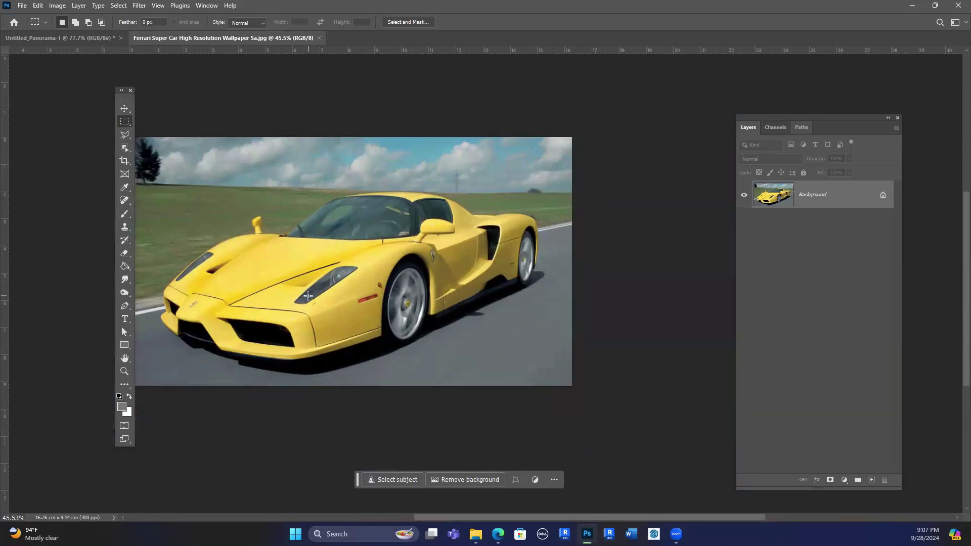
scroll(405, 298, up, 1)
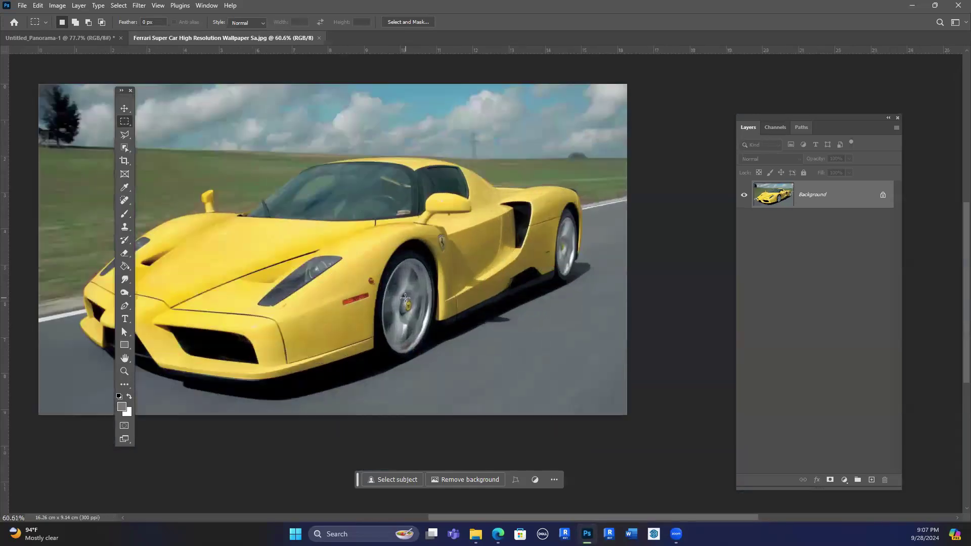
scroll(417, 283, up, 2)
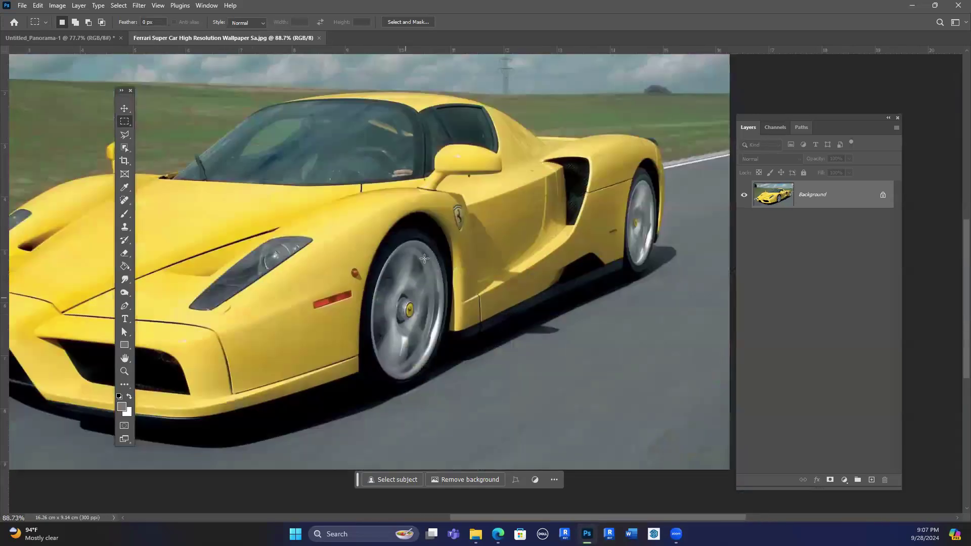
scroll(425, 299, up, 1)
scroll(196, 208, down, 1)
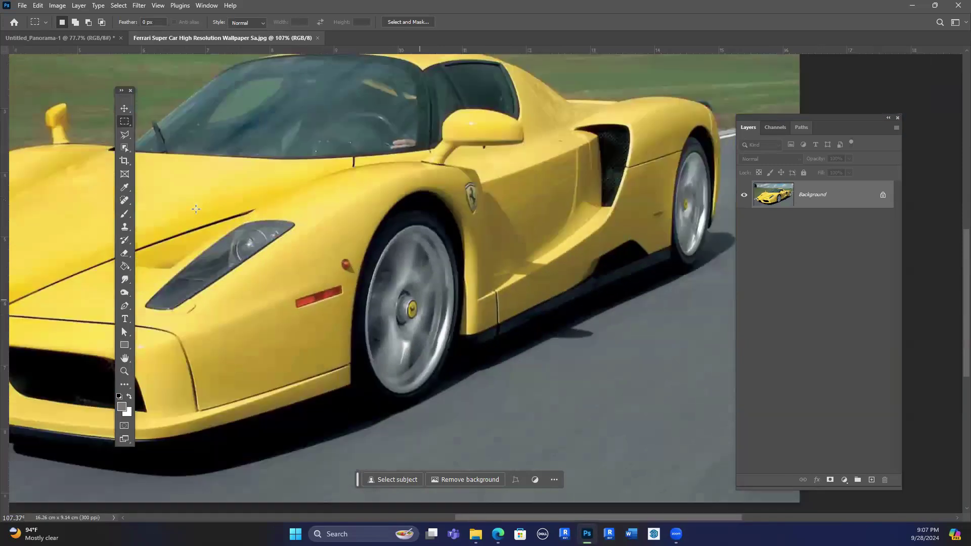
scroll(239, 211, down, 2)
scroll(238, 191, up, 1)
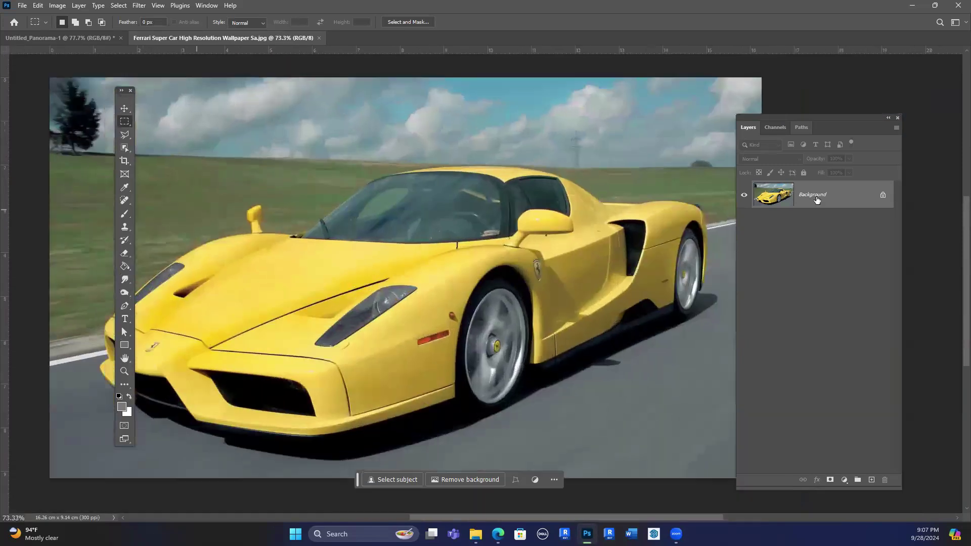
Duplicate the Background layer and apply a Motion Blur to the copy with a 14° angle and a 243-pixel distance.
drag(871, 421, 871, 479)
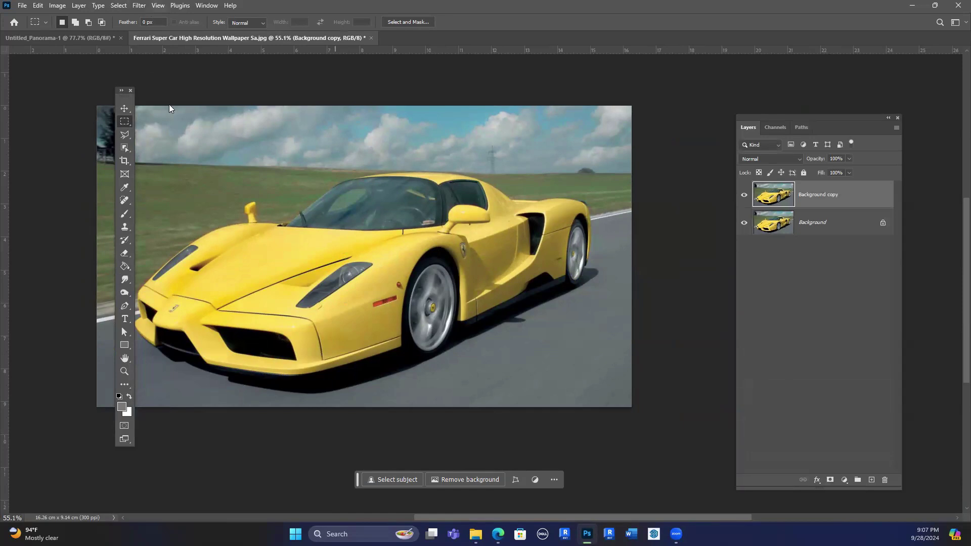
click(139, 5)
mouse_move(151, 116)
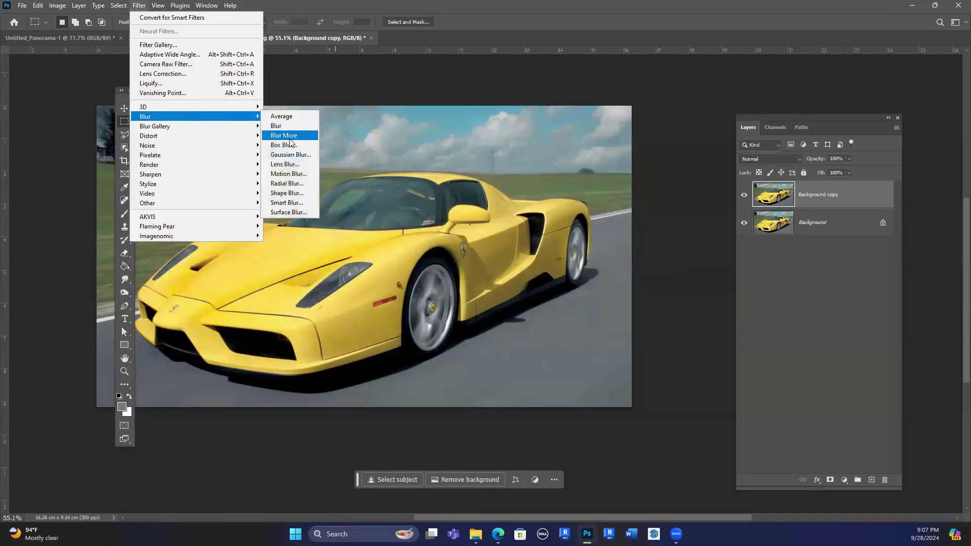
click(288, 174)
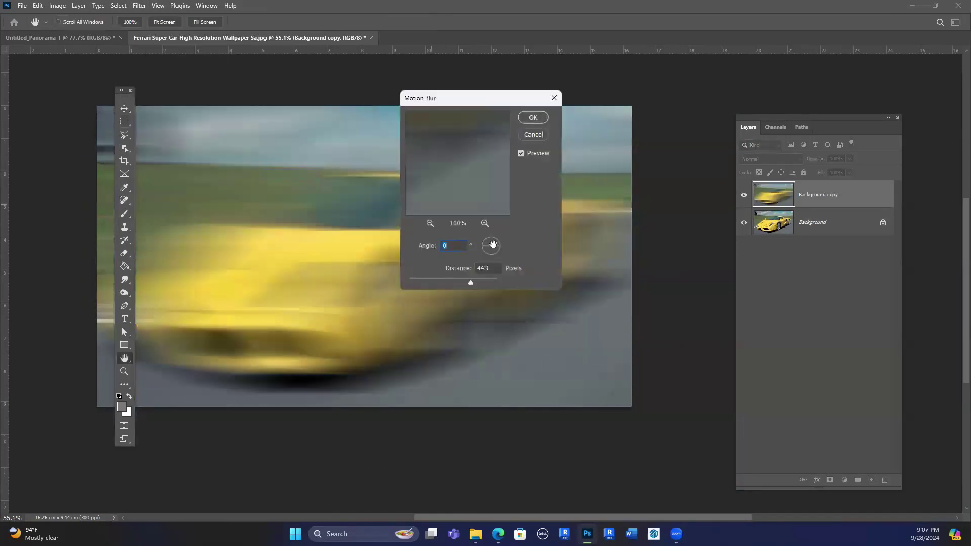
click(498, 243)
drag(467, 281, 438, 282)
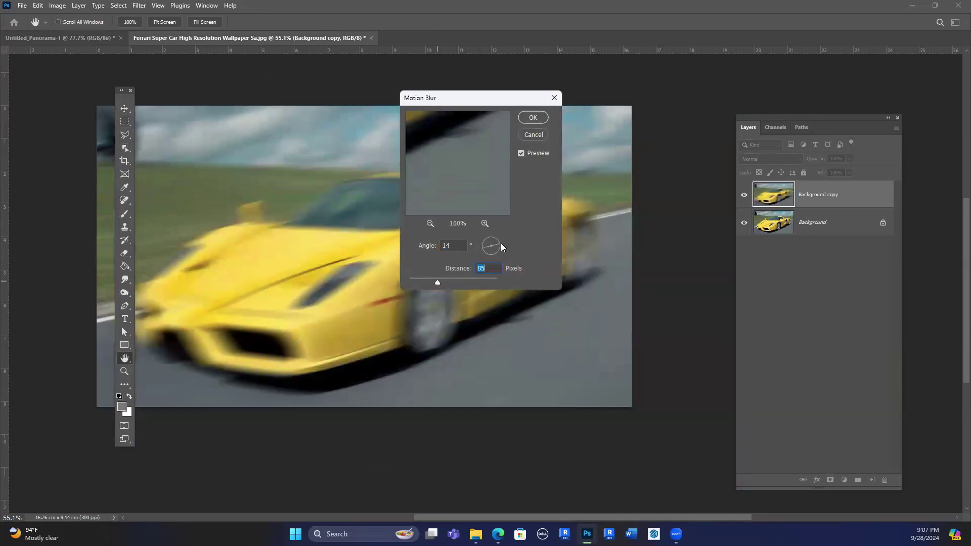
key(shift+Tab)
click(462, 281)
click(533, 117)
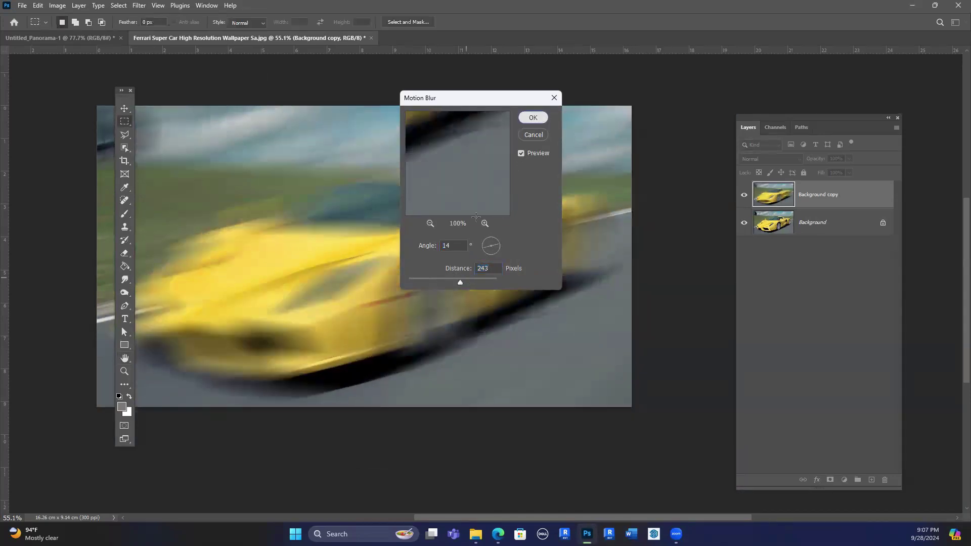
Add a layer mask to the blurred Background copy layer and brush black on it over the car's side mirror.
click(830, 480)
scroll(365, 252, down, 3)
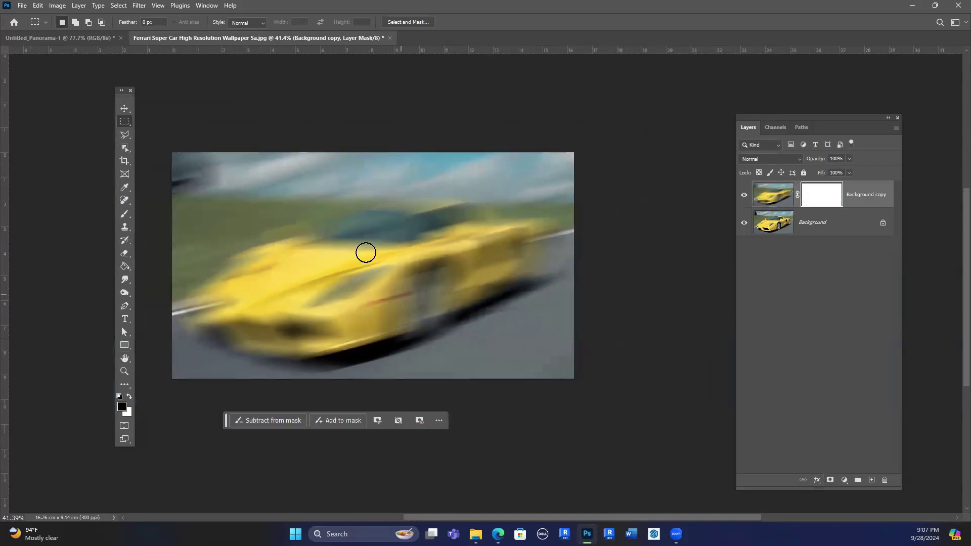
key(b)
drag(291, 241, 260, 254)
Enlarge the soft brush to 300 px and mask out the blur over the tree, the car's front end, the foreground road and the sky.
key(bracketright)
key(bracketright)
key(bracketright)
key(bracketright)
key(bracketright)
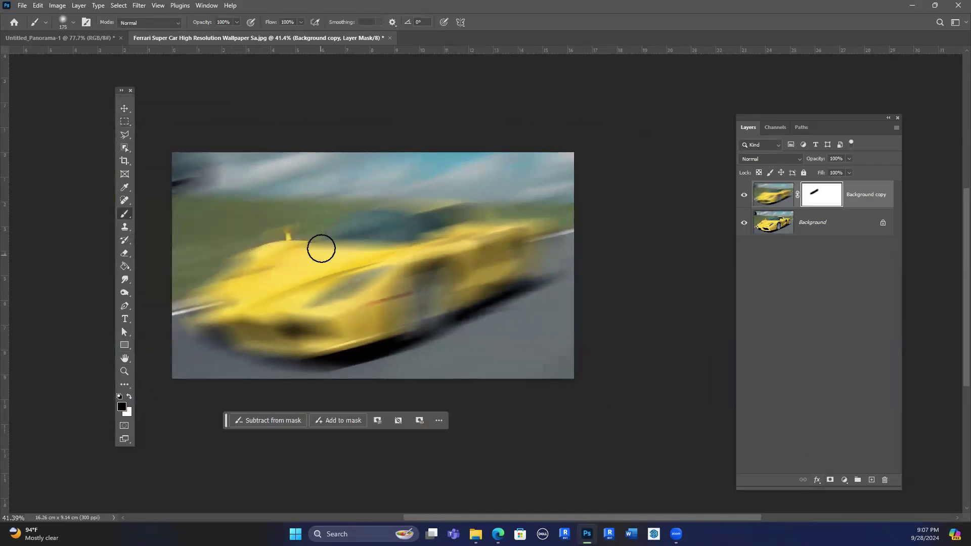
right_click(322, 243)
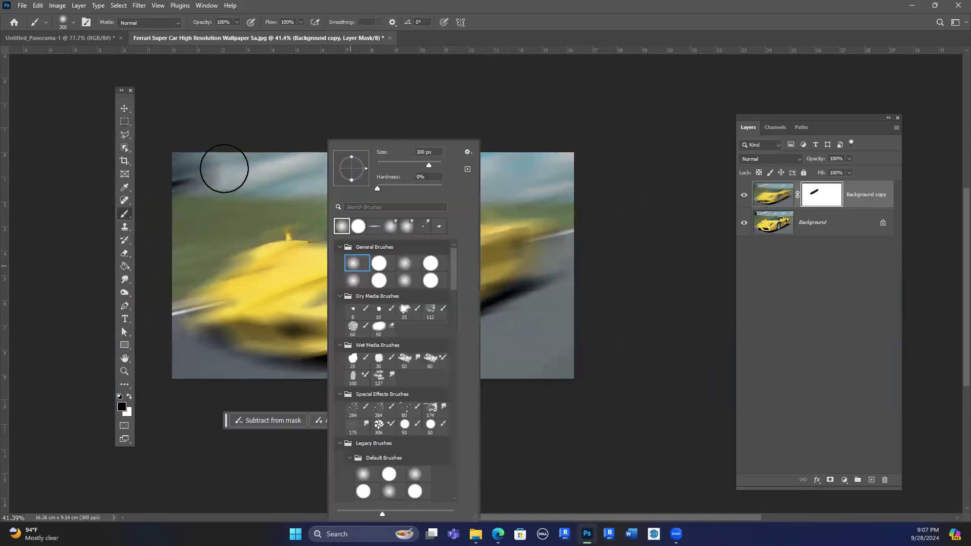
drag(185, 195, 178, 185)
mouse_move(217, 277)
mouse_down()
mouse_move(277, 329)
mouse_move(451, 369)
mouse_up()
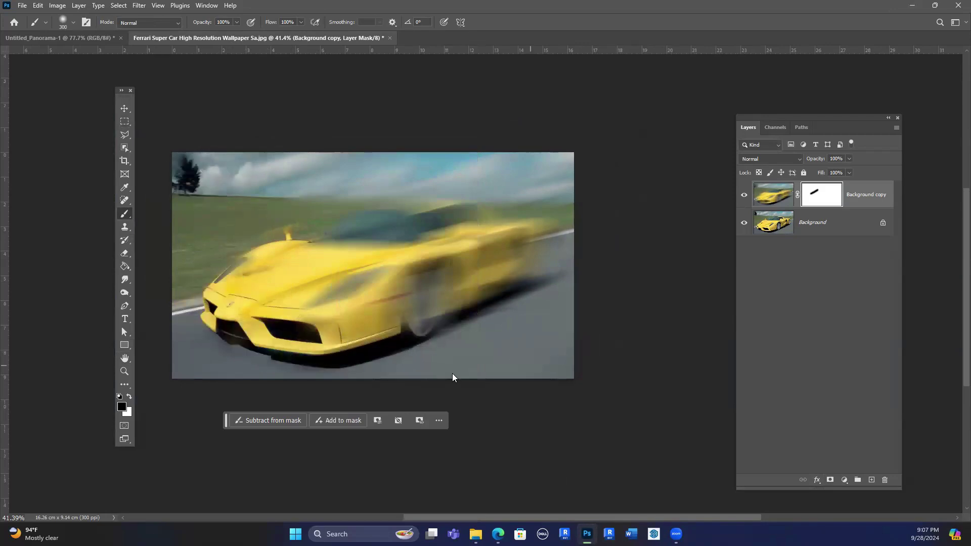
drag(518, 137, 272, 179)
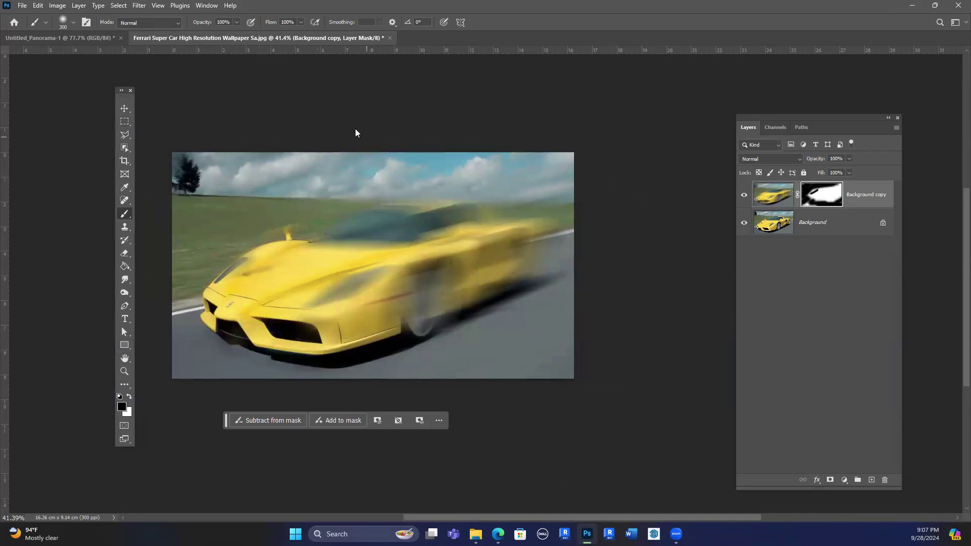
Lower the brush opacity to 33% and partially mask out the blur over the windshield, roof and wheels.
mouse_move(236, 25)
mouse_down()
mouse_move(236, 36)
mouse_move(205, 35)
mouse_up()
drag(391, 214, 549, 202)
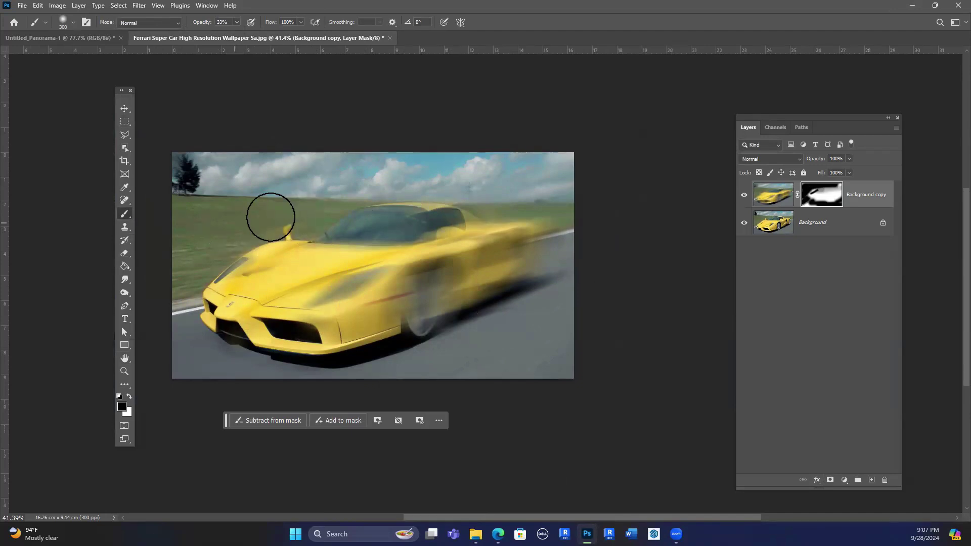
mouse_move(441, 320)
mouse_down()
mouse_move(422, 303)
mouse_move(440, 308)
mouse_up()
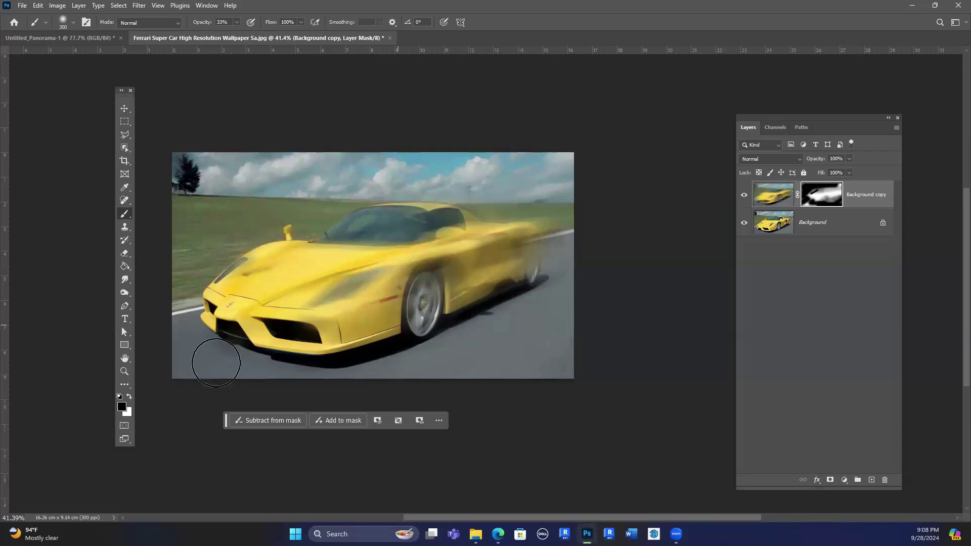
Compare the car with and without the masked motion blur, leaving the Background copy layer hidden.
scroll(319, 314, up, 1)
scroll(427, 271, up, 1)
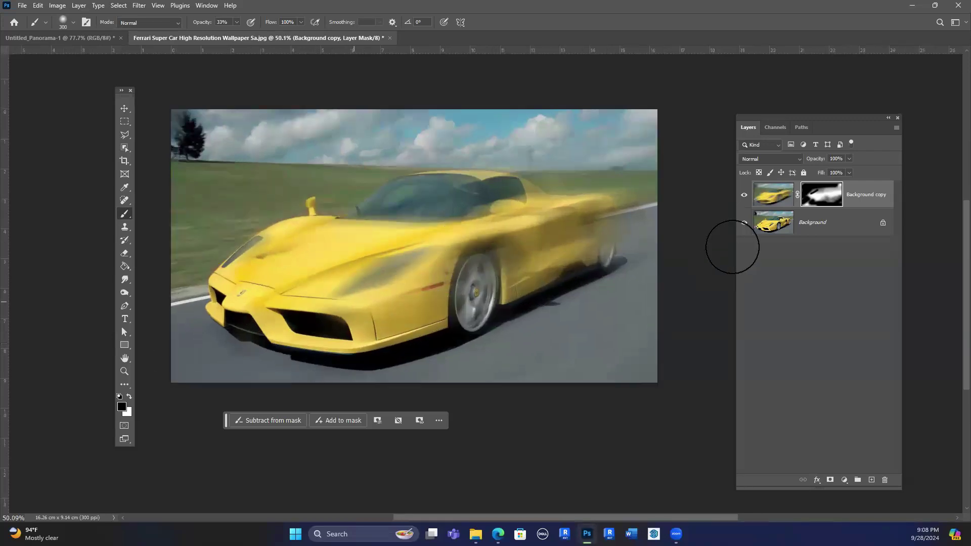
click(744, 195)
click(744, 195)
drag(524, 236, 597, 242)
click(741, 200)
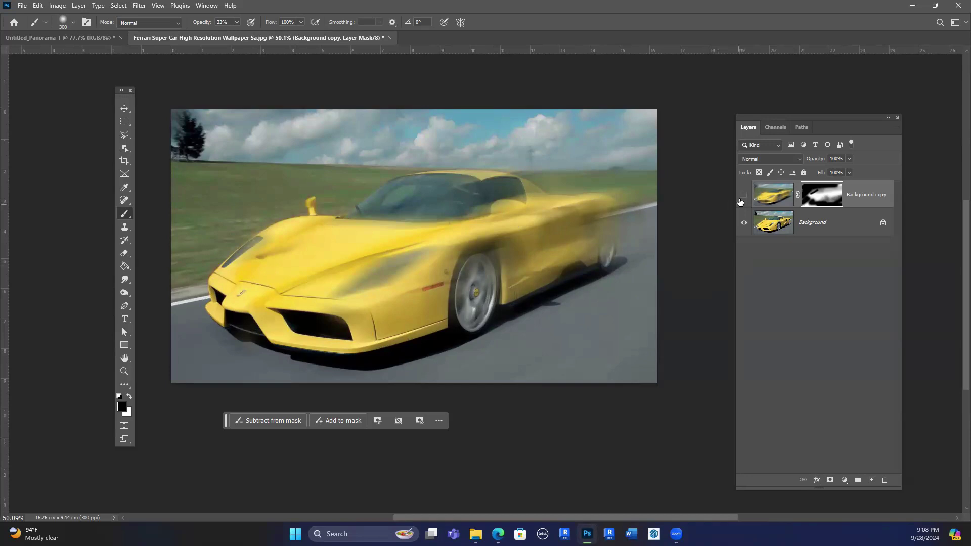
Duplicate the original Background layer and select the whole yellow car on the copy with the Object Selection tool.
click(814, 225)
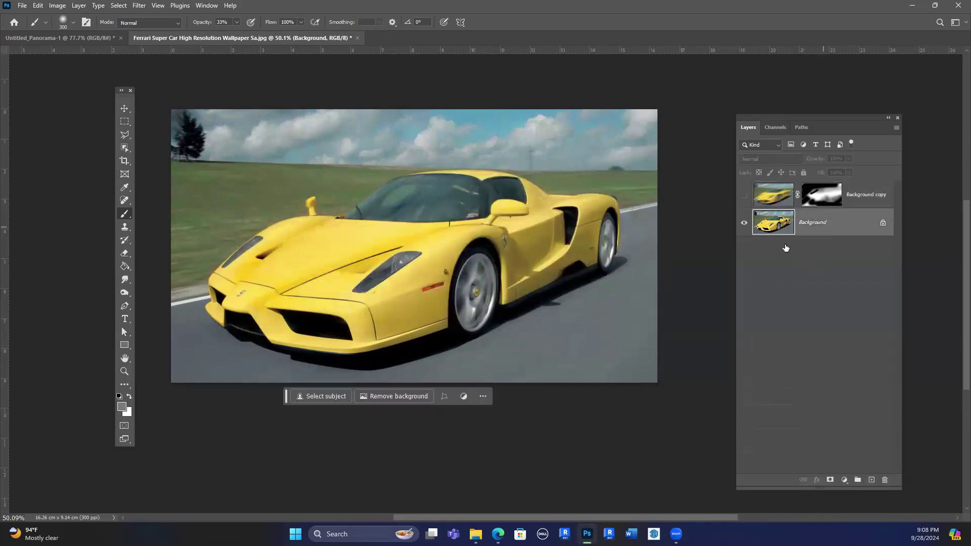
key(ctrl+j)
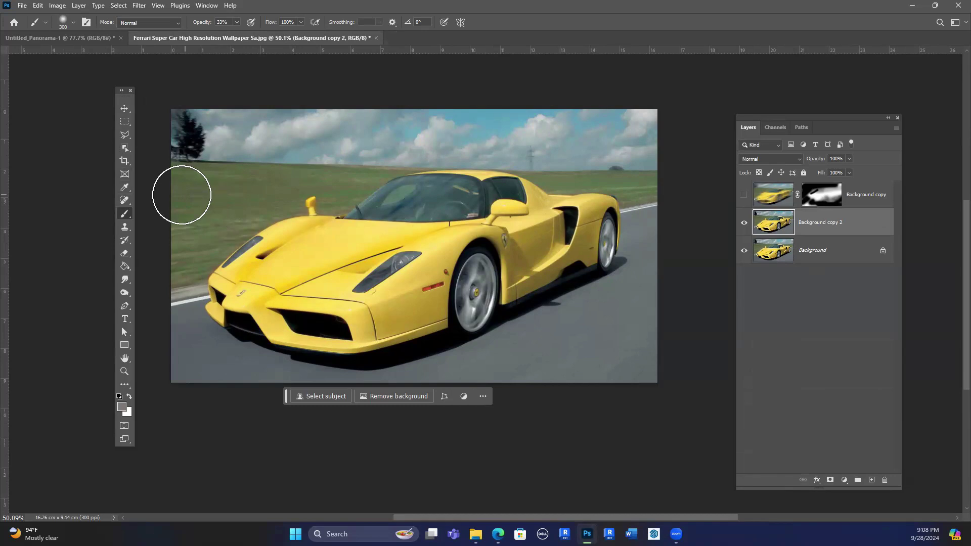
click(125, 148)
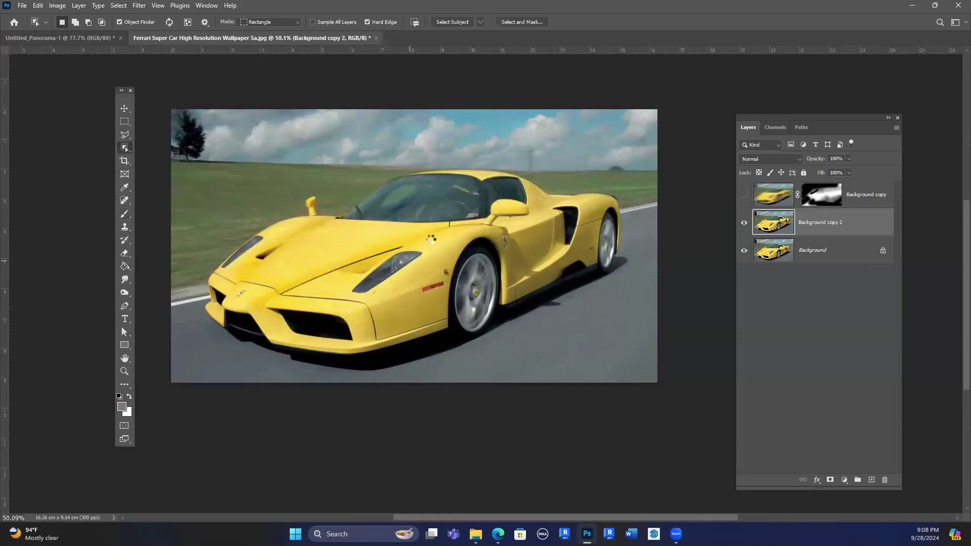
click(430, 242)
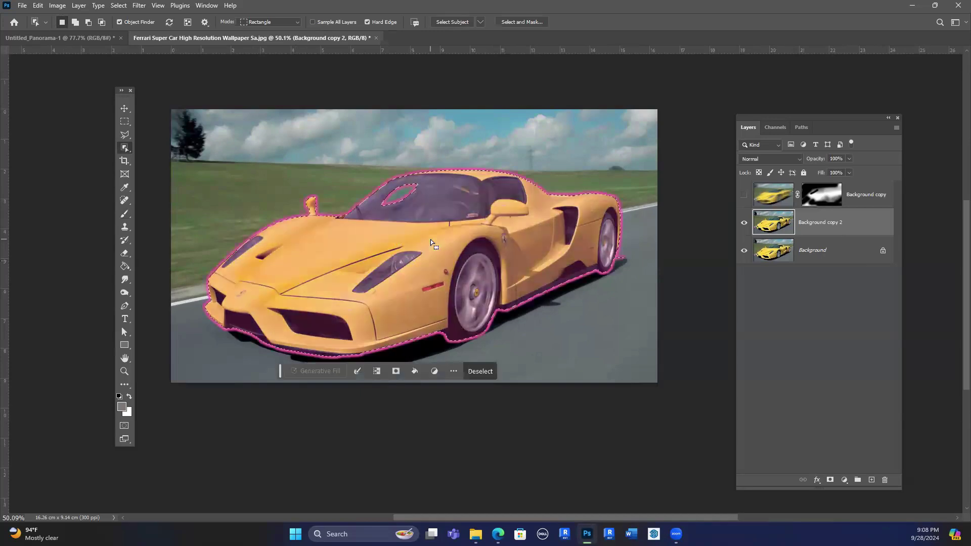
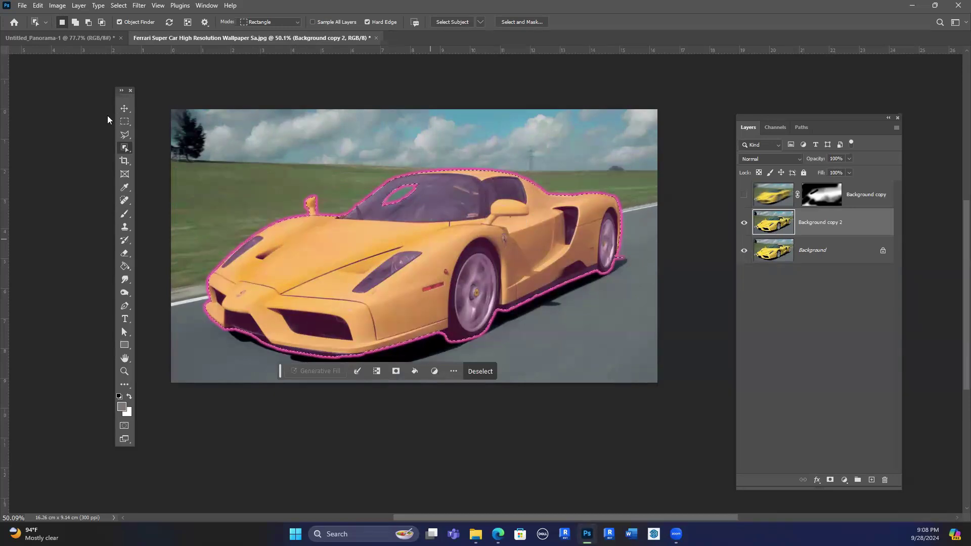
Copy the selected car from Background copy 2 to its own layer and reapply the last Motion Blur filter to it.
key(ctrl+j)
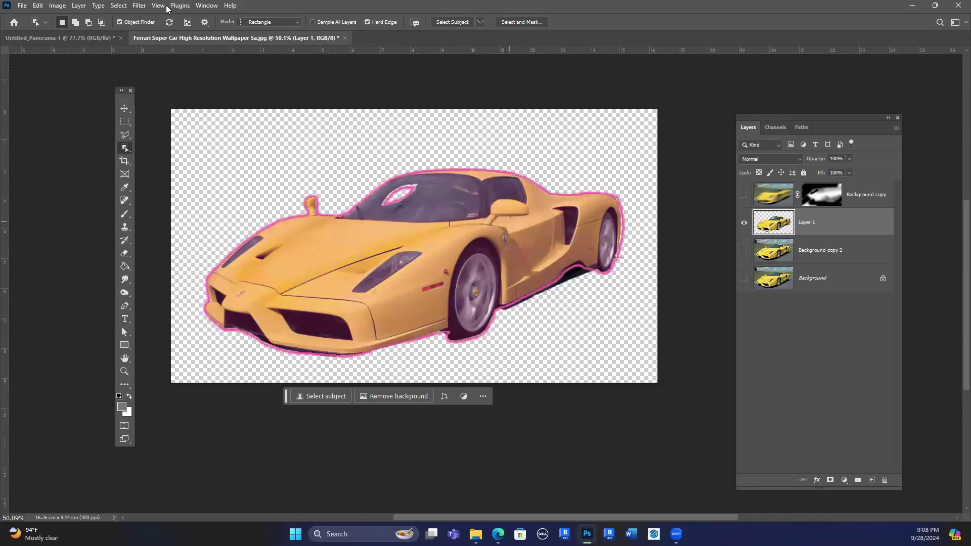
key(v)
key(alt+t)
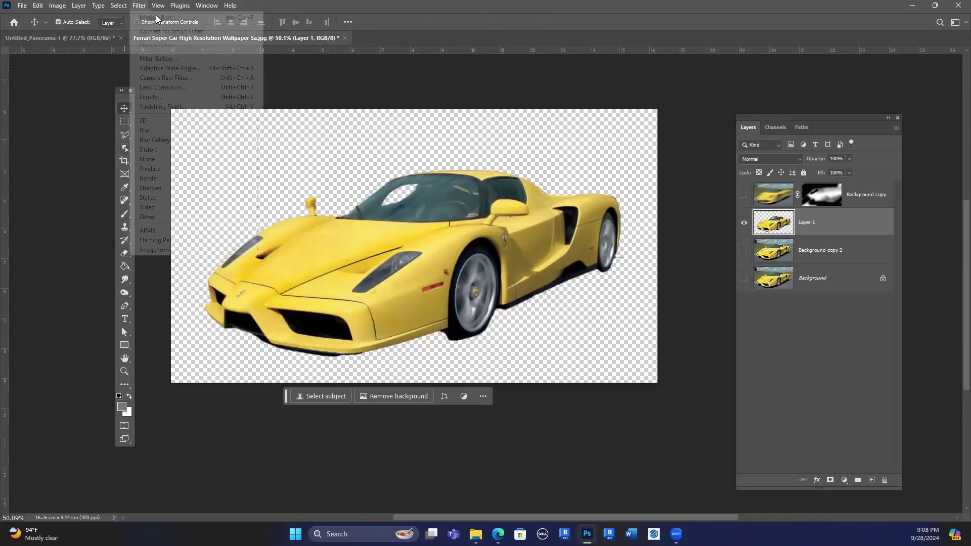
key(Escape)
key(alt+v)
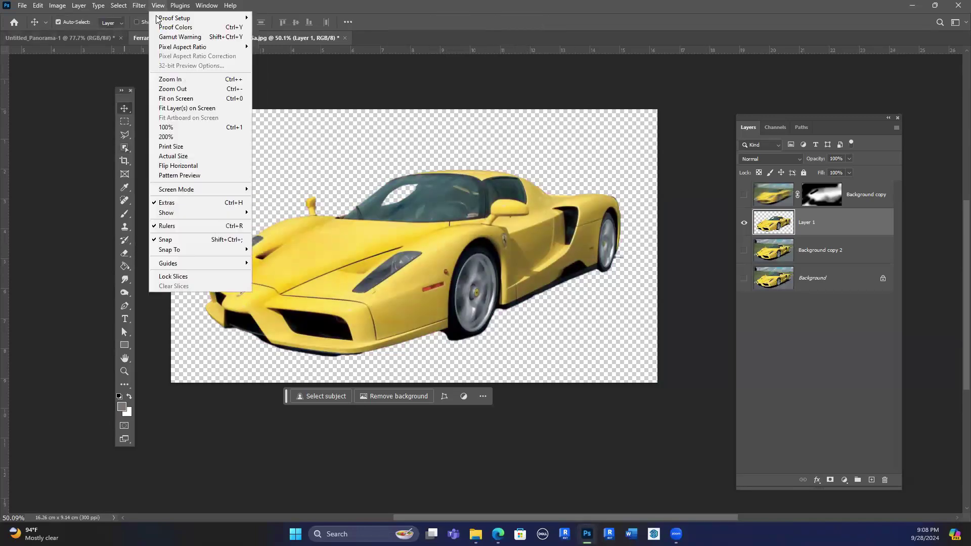
key(Left)
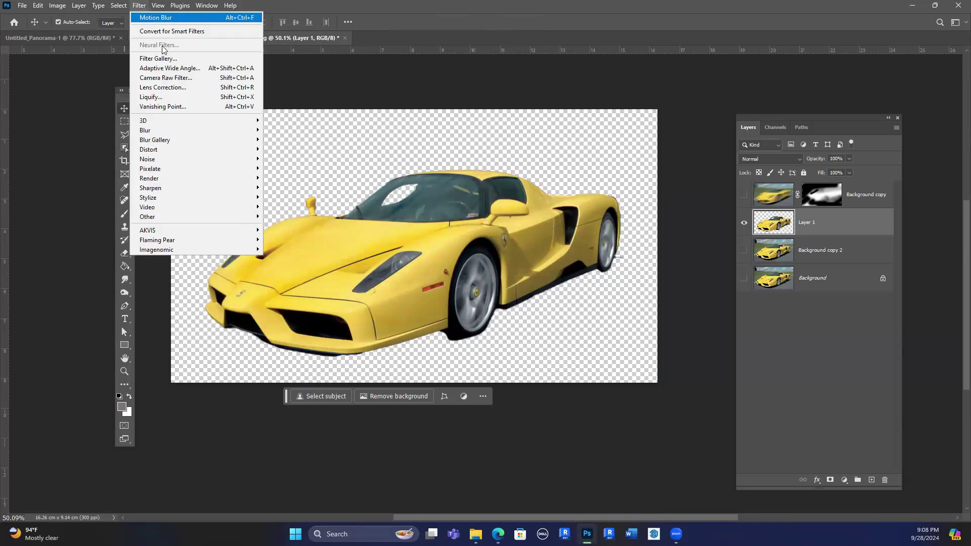
click(154, 18)
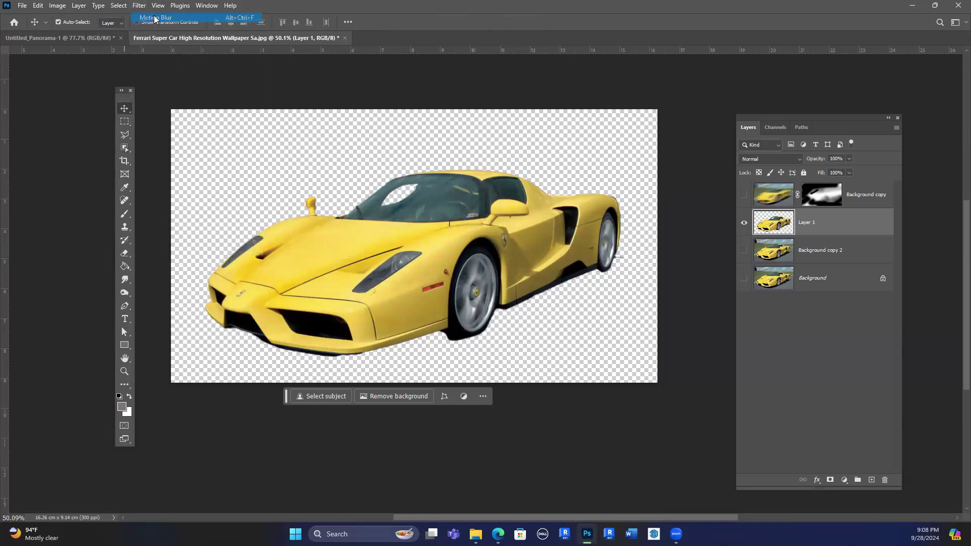
Show the layers beneath Layer 1, add a mask to Layer 1, and brush black over the car's front, front wheel and windshield.
click(744, 250)
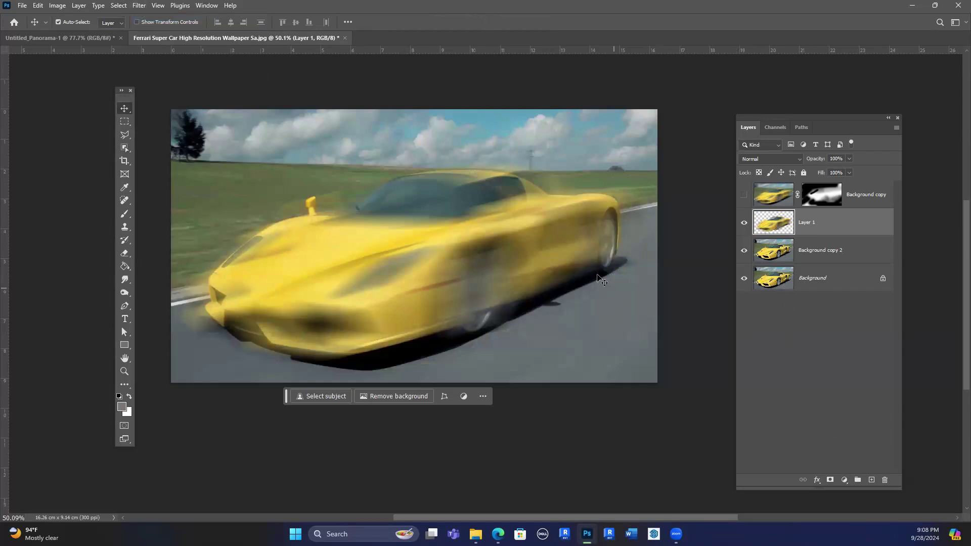
click(830, 480)
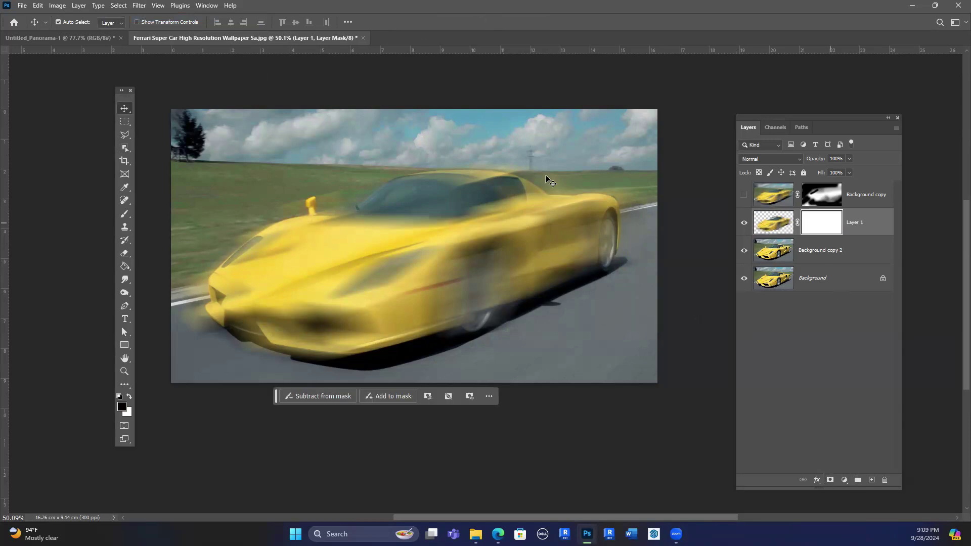
key(b)
mouse_move(253, 199)
mouse_down()
mouse_move(203, 266)
mouse_move(232, 328)
mouse_move(339, 354)
mouse_up()
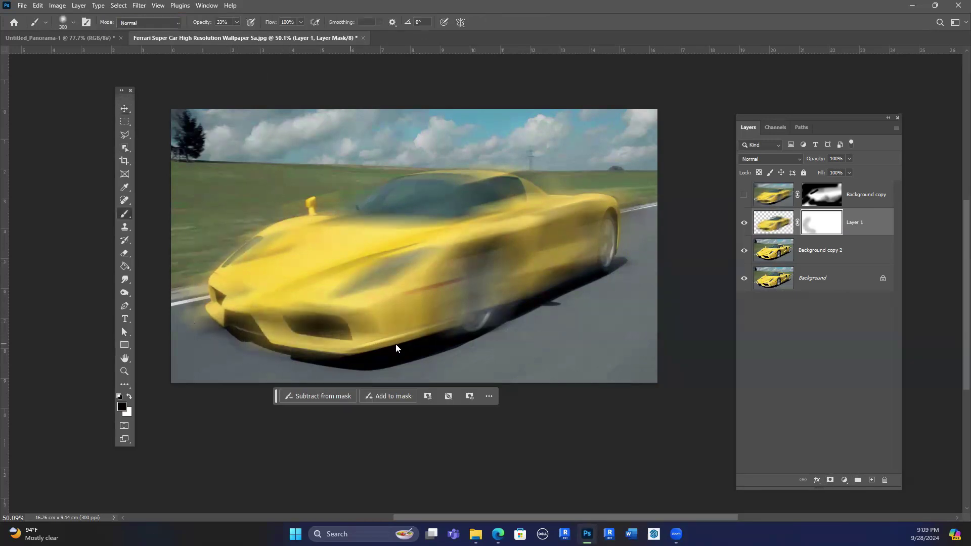
drag(572, 329, 447, 297)
mouse_move(414, 180)
mouse_down()
mouse_move(375, 182)
mouse_move(191, 281)
mouse_move(237, 278)
mouse_move(355, 184)
mouse_up()
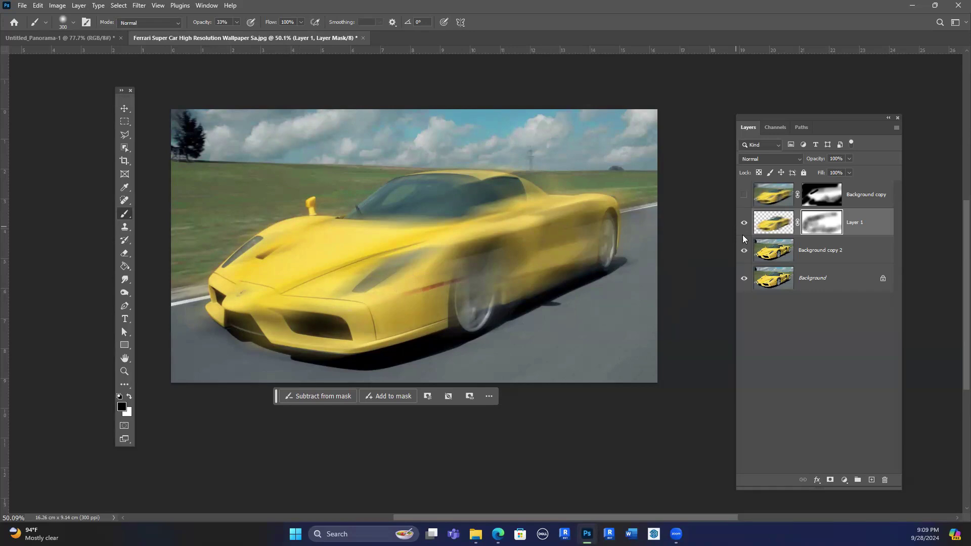
Hide the Background copy and Layer 1 layers, and make Background copy 2 the active layer.
click(744, 196)
click(744, 195)
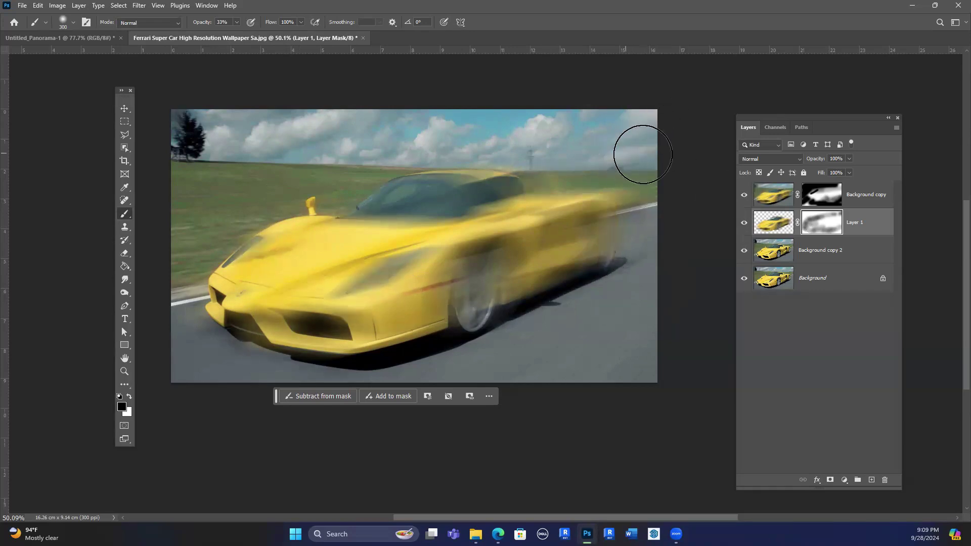
click(763, 197)
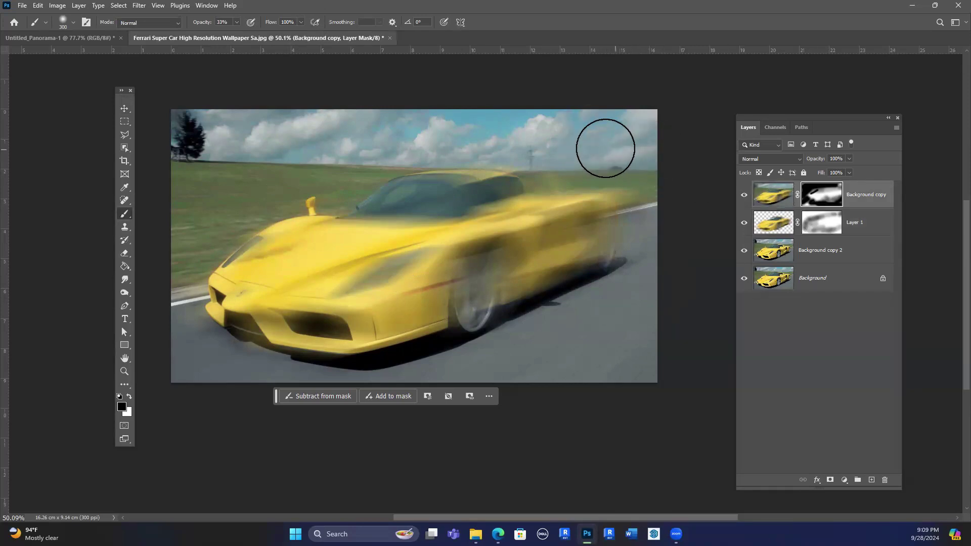
click(744, 195)
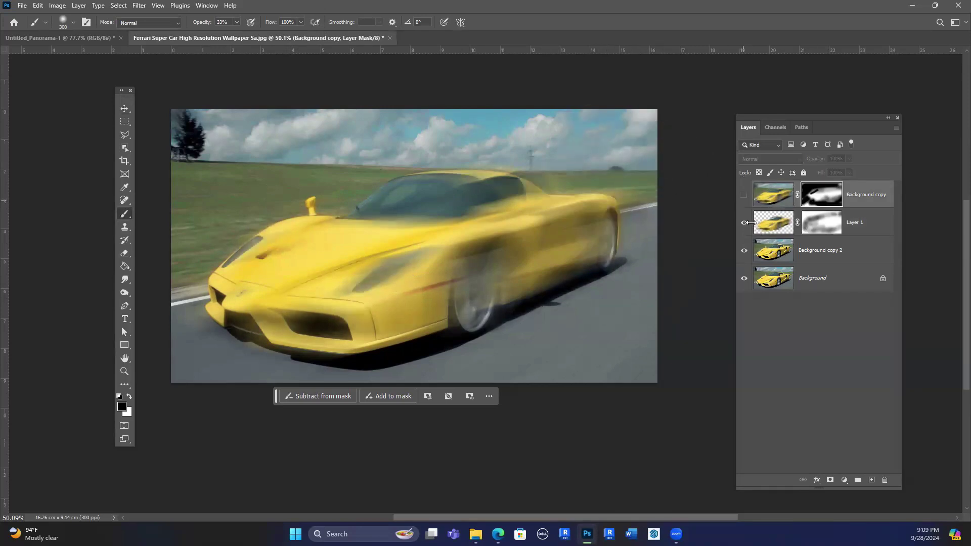
click(768, 224)
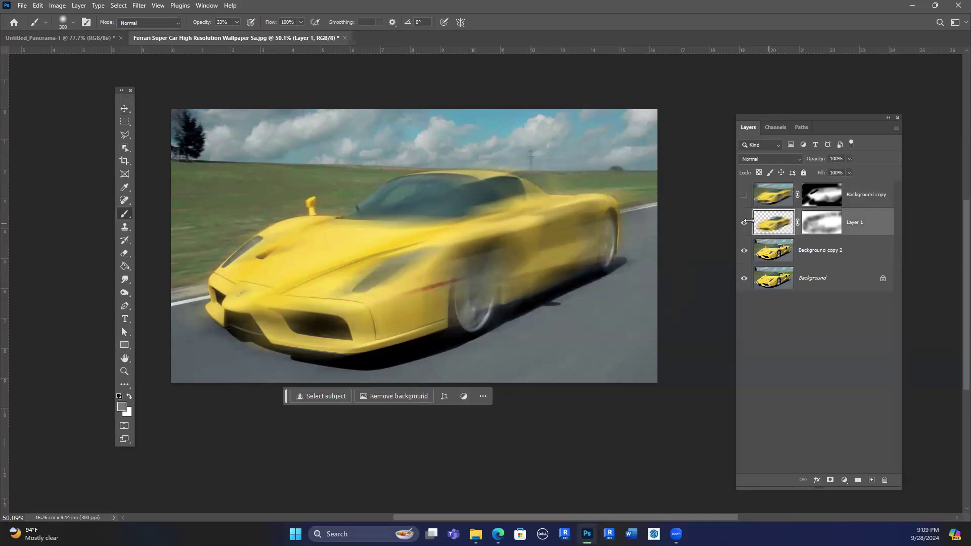
click(745, 223)
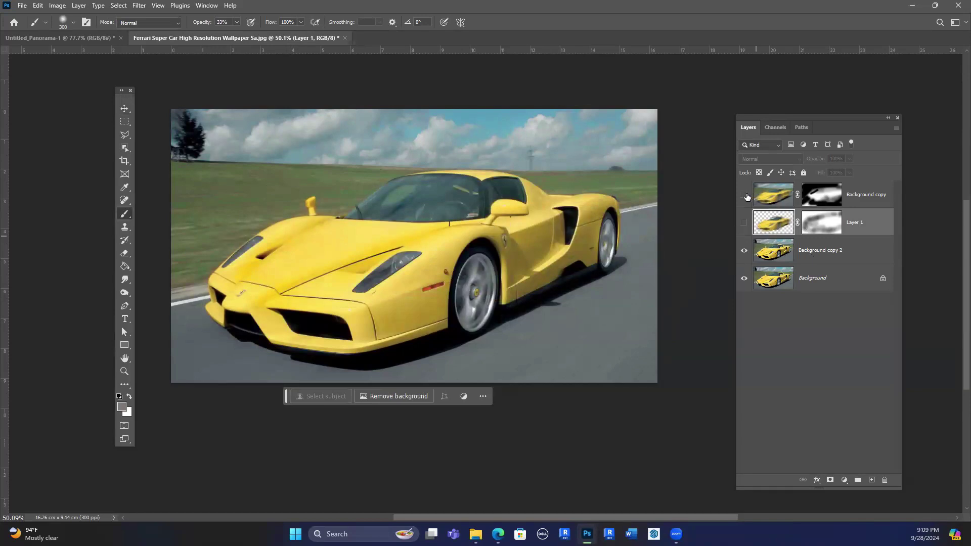
click(141, 7)
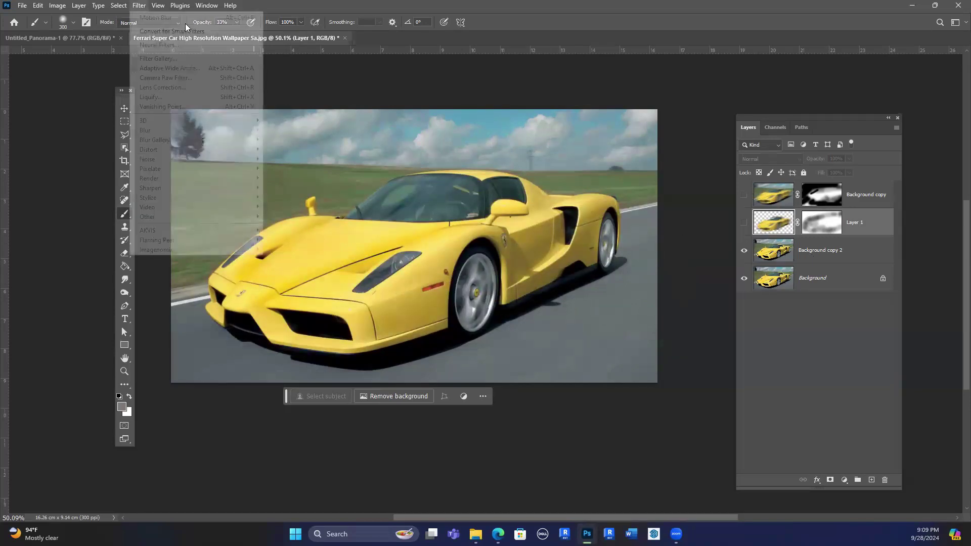
click(832, 254)
click(827, 252)
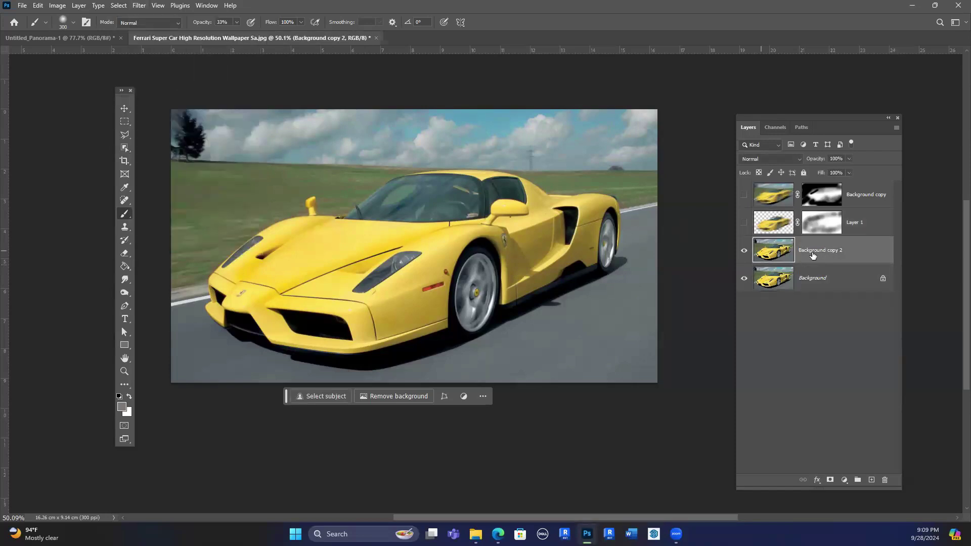
Try the Average blur filter on Background copy 2.
click(137, 6)
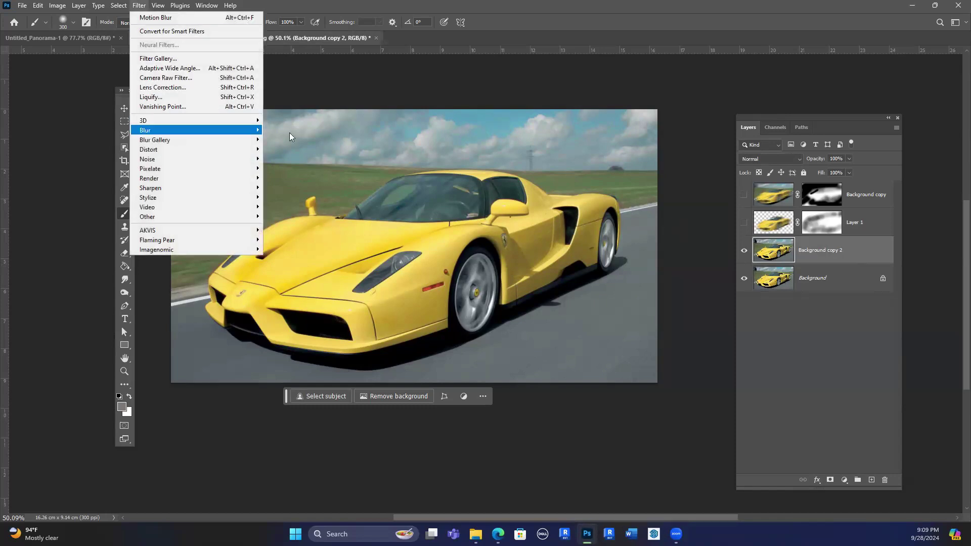
mouse_move(289, 137)
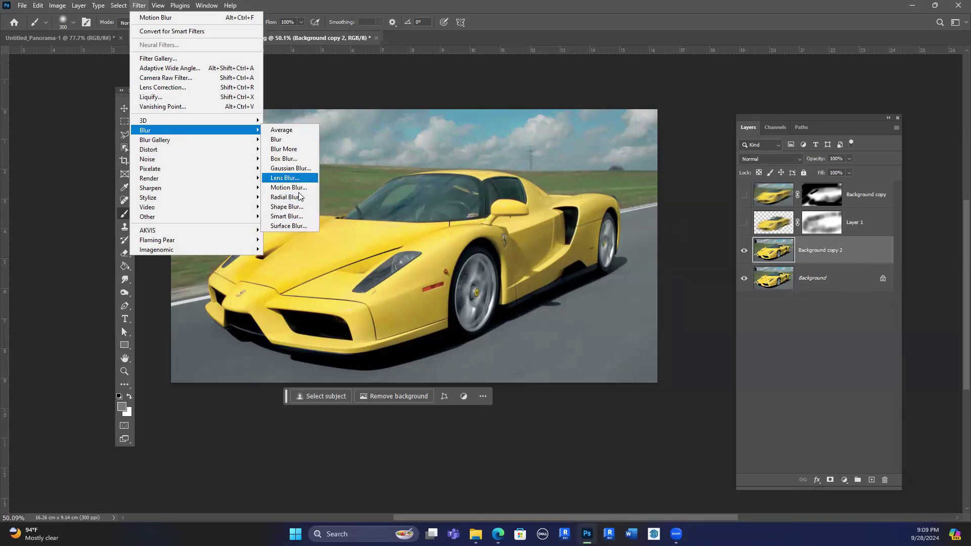
click(288, 133)
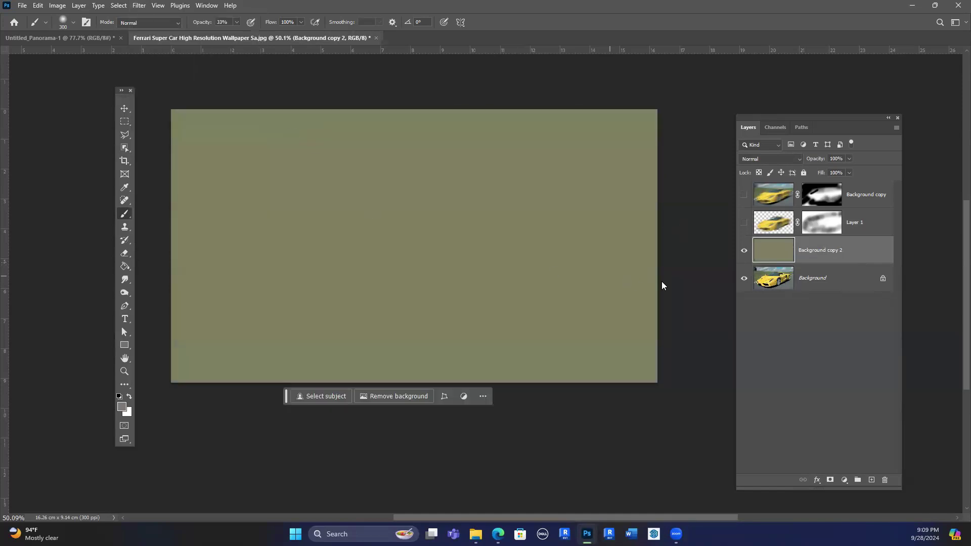
Hide the contextual task bar and undo the Average blur on Background copy 2.
click(483, 398)
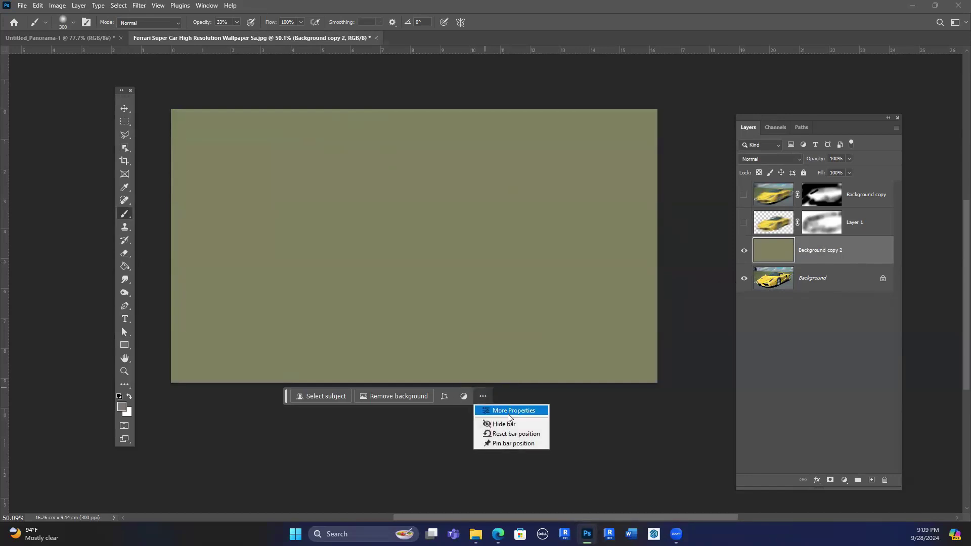
click(519, 433)
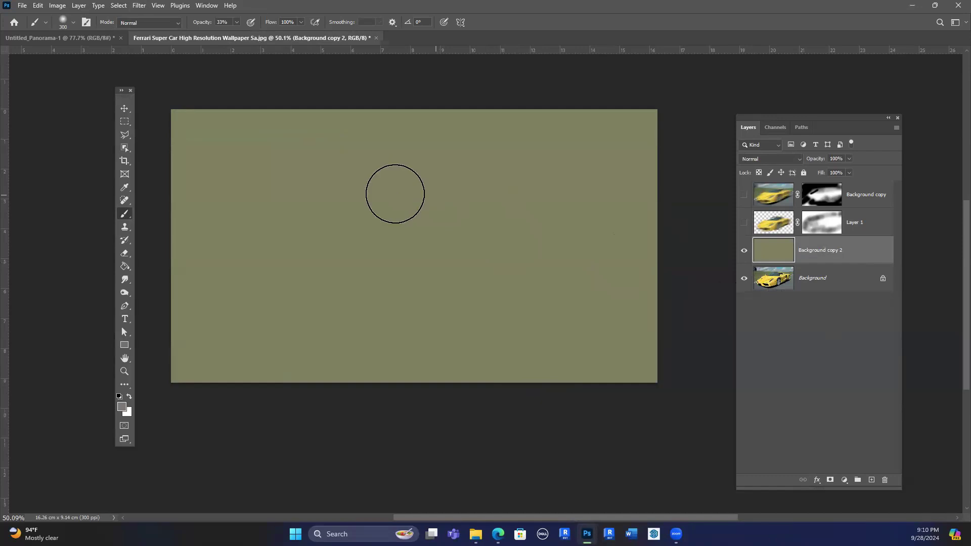
key(ctrl+z)
Apply the basic Blur filter to Background copy 2.
click(138, 6)
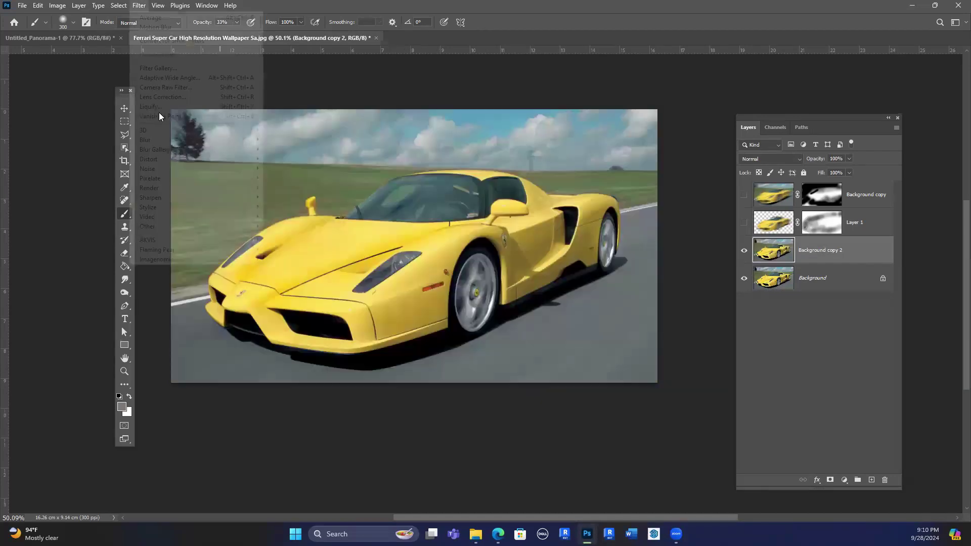
mouse_move(199, 141)
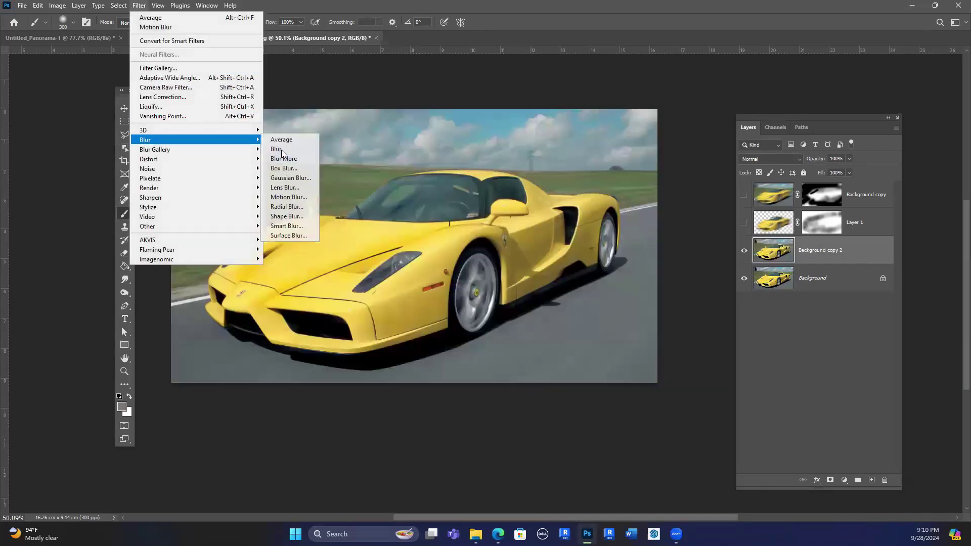
click(282, 151)
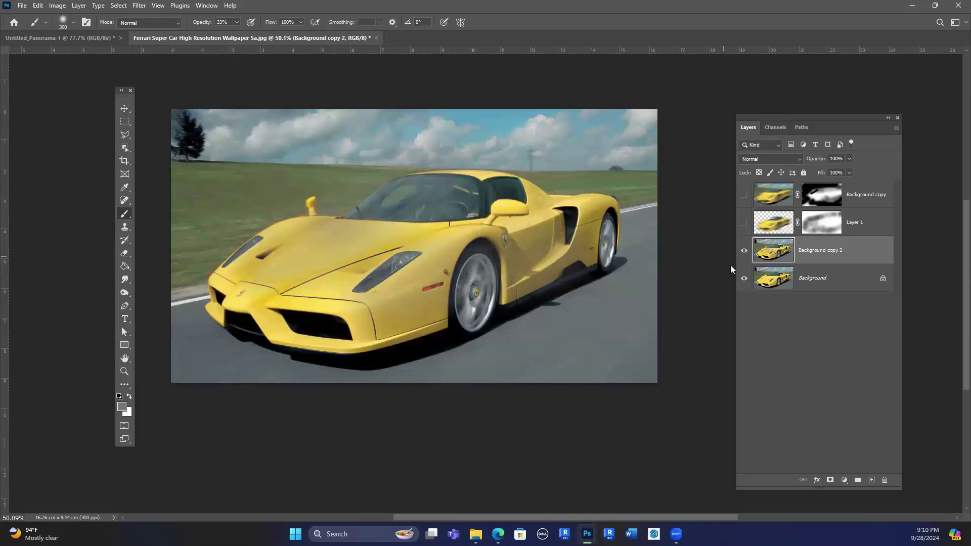
Brush translucent grey over the car's hood and the grass beside it, and undo those strokes.
mouse_move(466, 217)
mouse_down()
mouse_move(310, 269)
mouse_move(373, 242)
mouse_move(287, 235)
mouse_move(235, 246)
mouse_move(200, 275)
mouse_move(347, 293)
mouse_move(256, 291)
mouse_move(271, 268)
mouse_move(191, 273)
mouse_up()
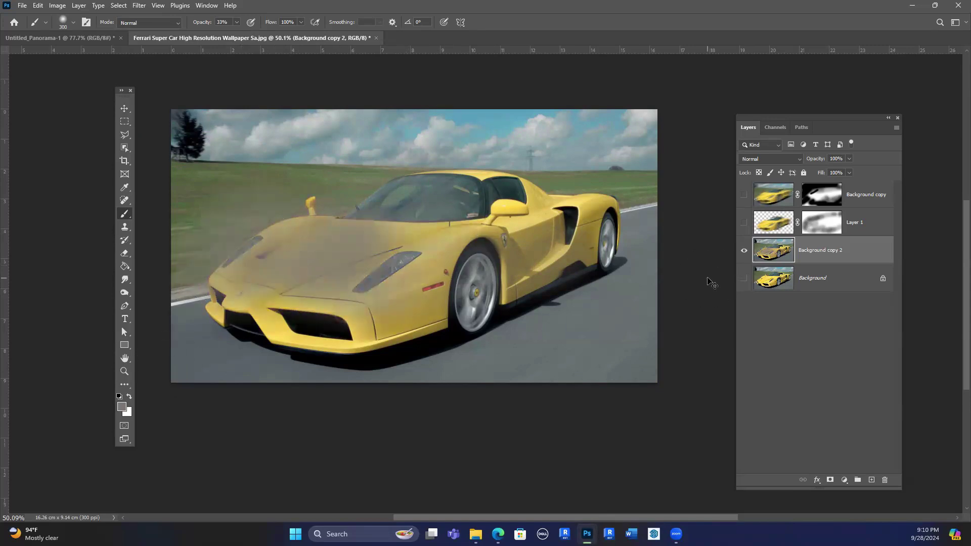
key(ctrl+z)
key(ctrl+z)
key(ctrl+z)
key(ctrl+z)
key(ctrl+z)
key(ctrl+z)
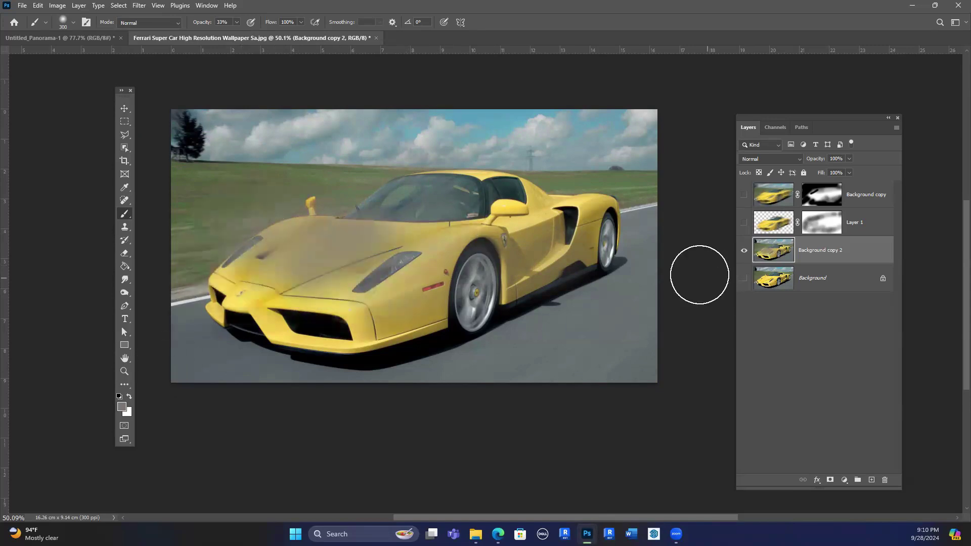
key(ctrl+z)
key(ctrl+z)
key(ctrl+z)
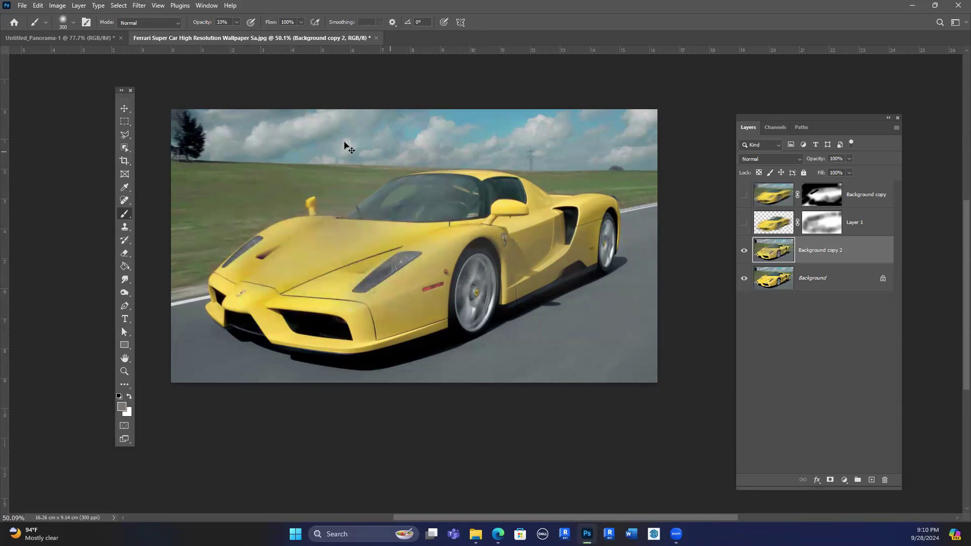
key(ctrl+z)
key(ctrl+z)
Apply the Blur More filter to Background copy 2.
click(139, 5)
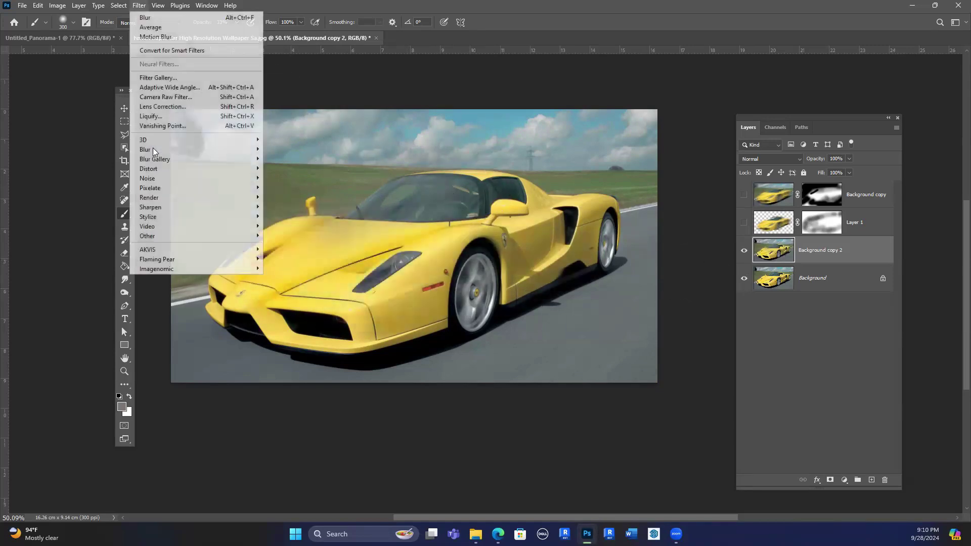
mouse_move(238, 149)
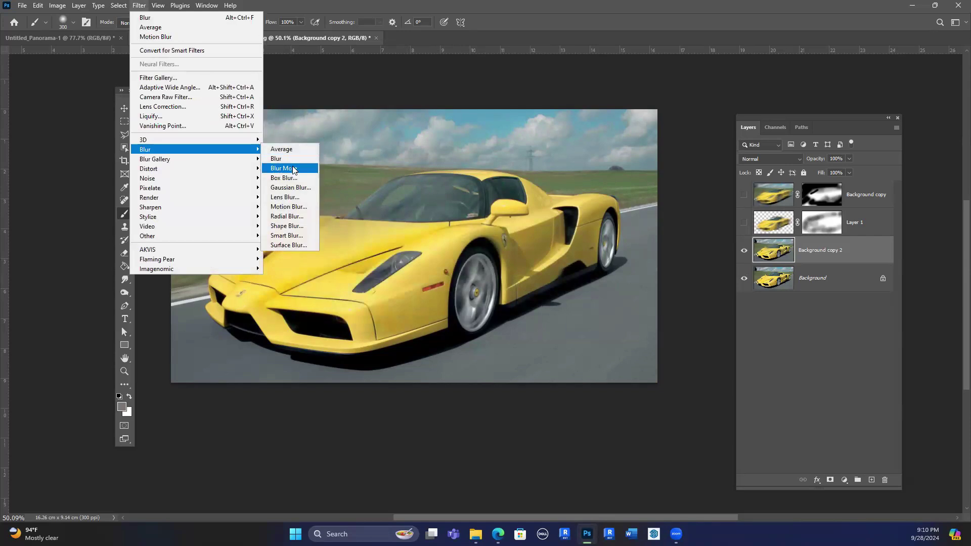
click(293, 170)
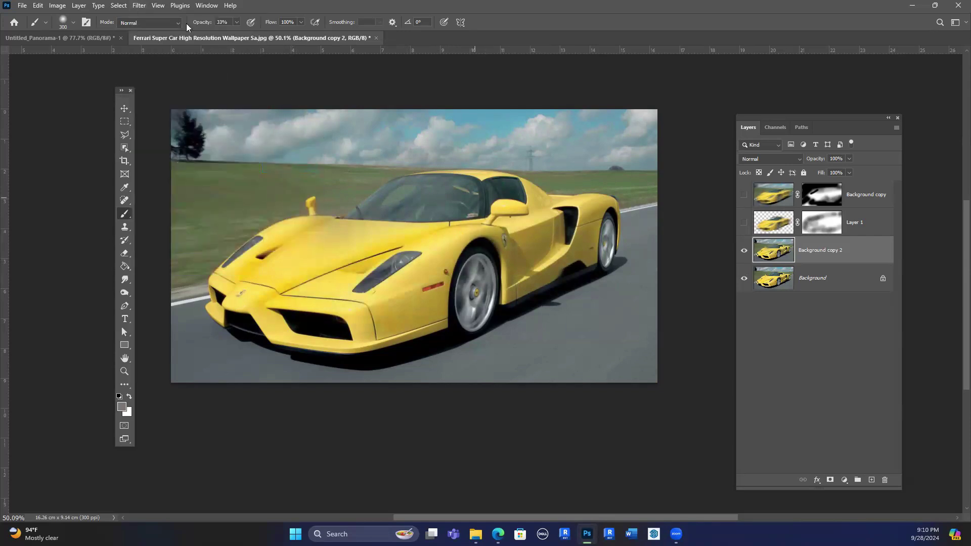
Apply a Gaussian Blur with a 98.5-pixel radius to Background copy 2.
click(137, 6)
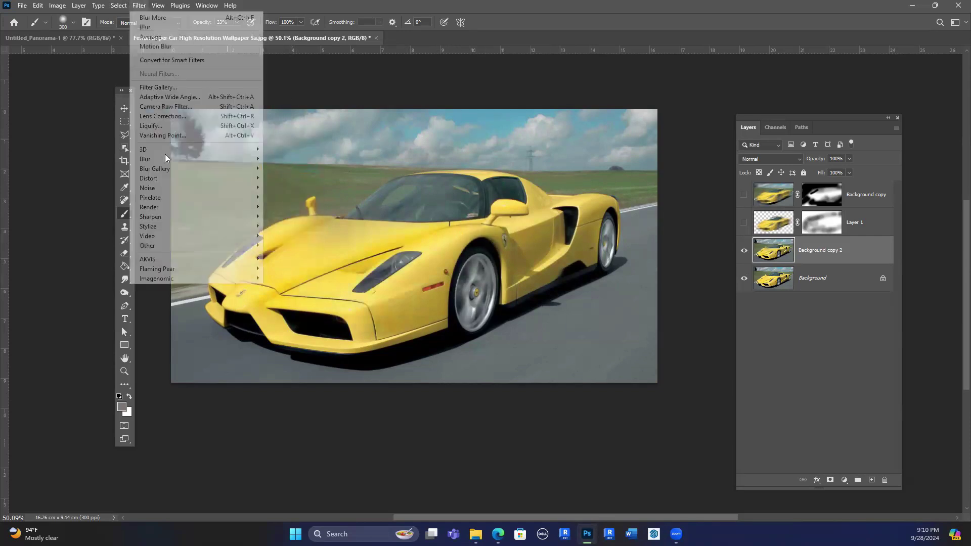
mouse_move(237, 158)
key(Return)
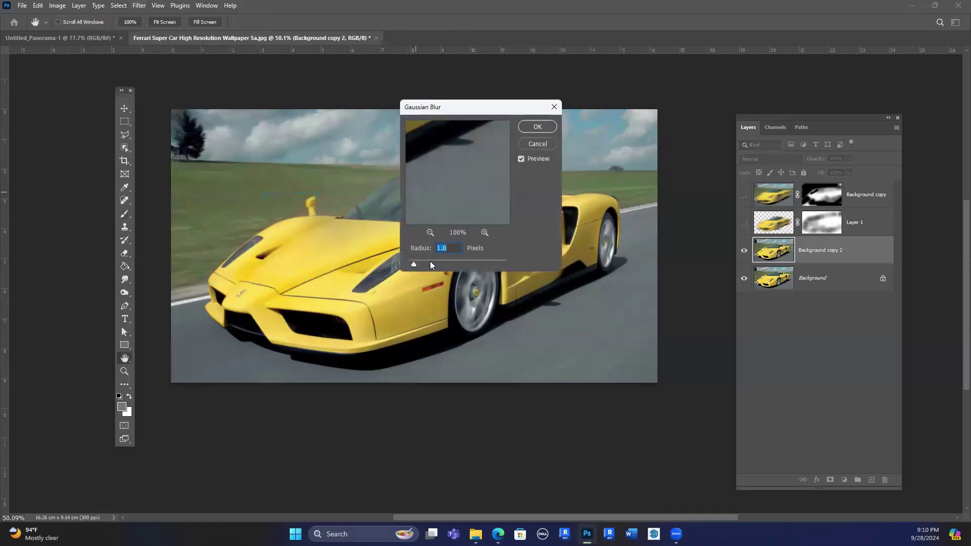
drag(453, 263, 471, 263)
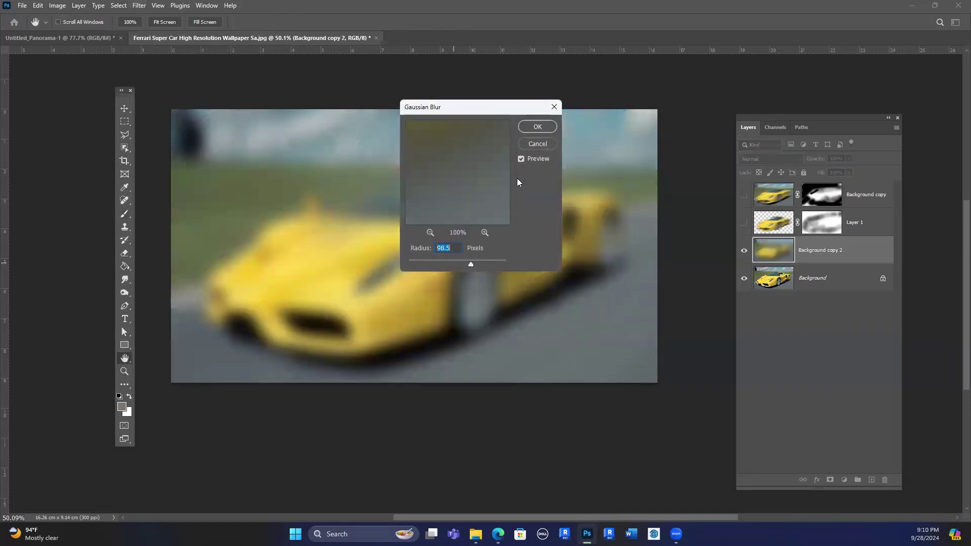
key(Return)
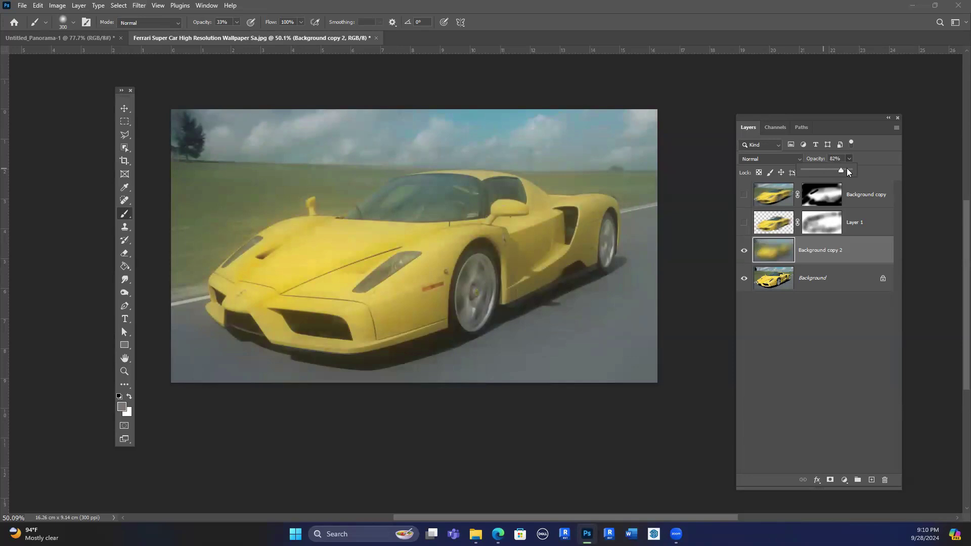
Restore Background copy 2 to full 100% opacity and undo its Gaussian Blur.
drag(846, 169, 851, 170)
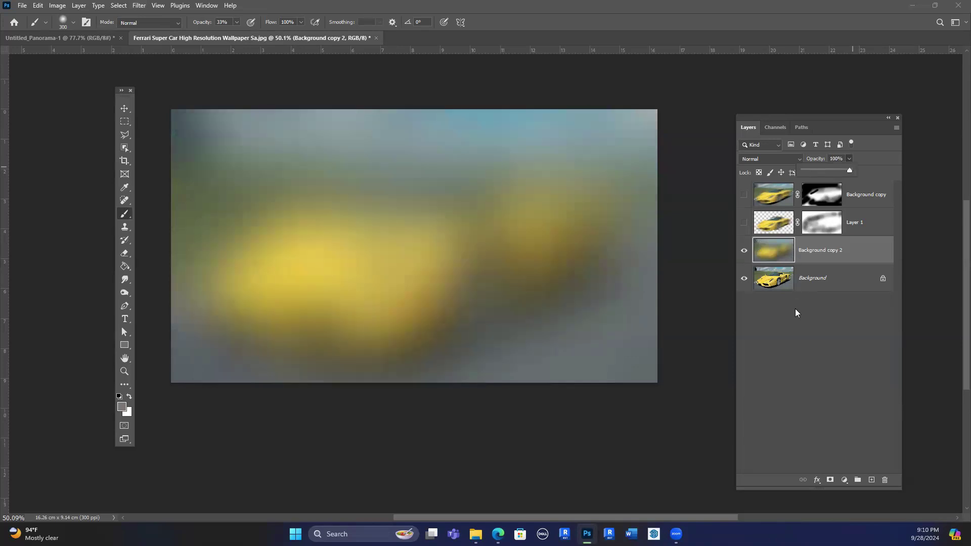
key(ctrl+z)
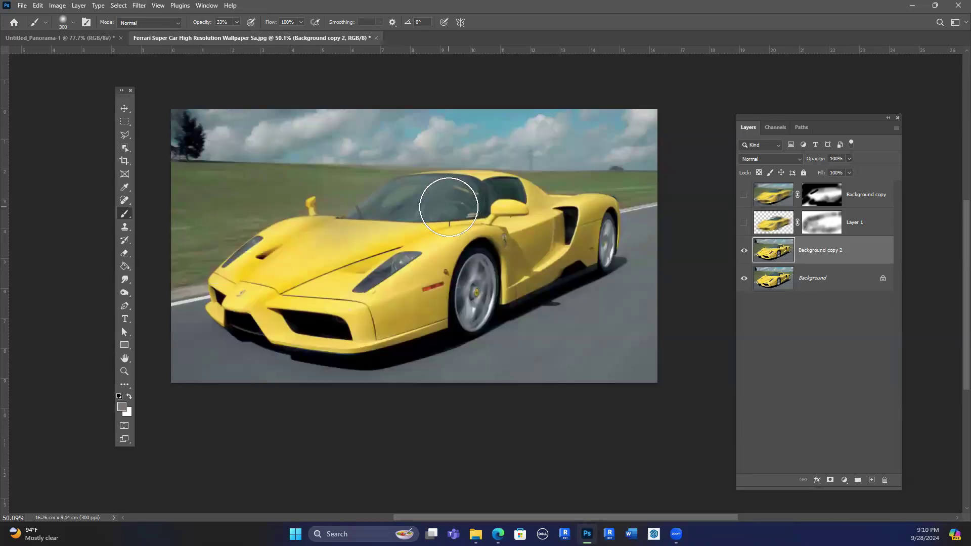
Open the R (1) photo from the Downloads folder and bring its document into view.
key(ctrl+o)
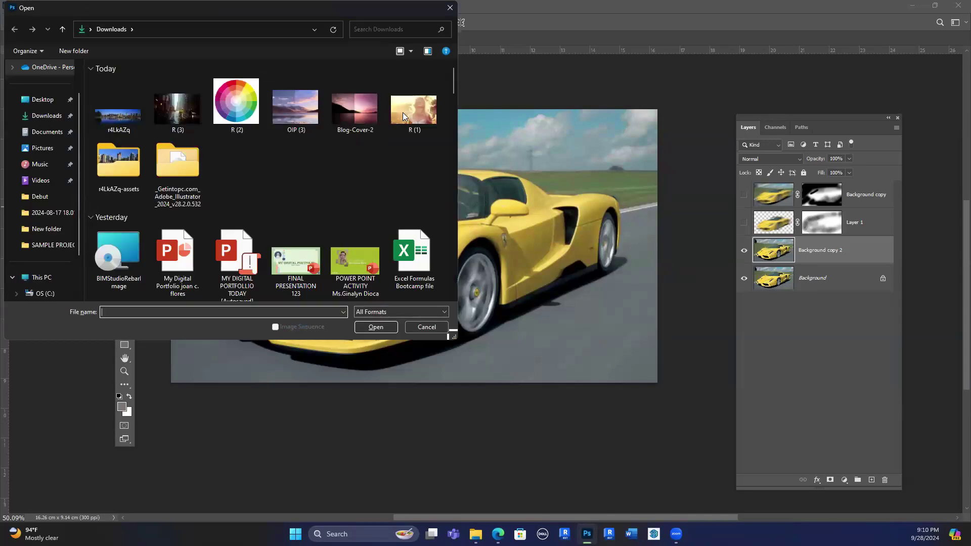
click(404, 112)
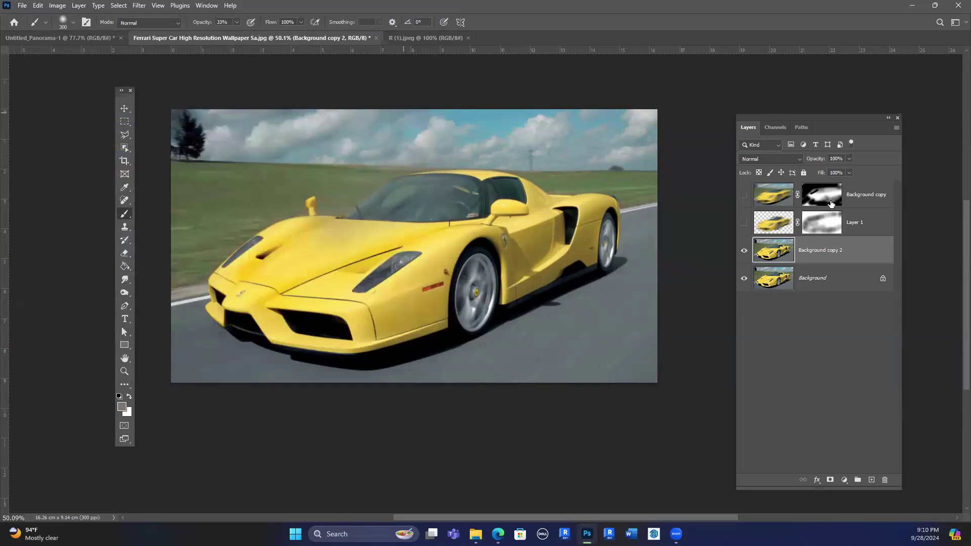
key(ctrl+Tab)
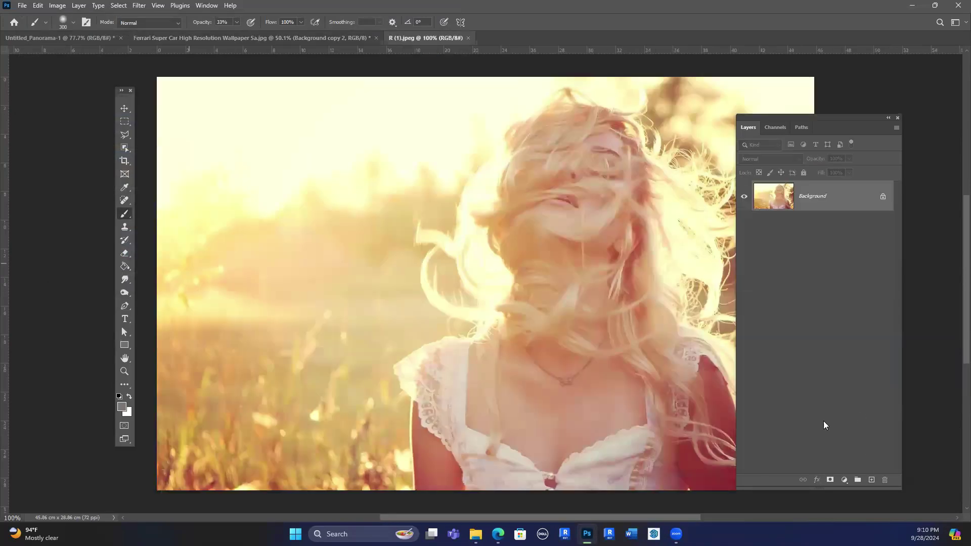
Apply a Gaussian Blur with a 5-pixel radius to a duplicate of the portrait's Background layer.
scroll(184, 54, down, 3)
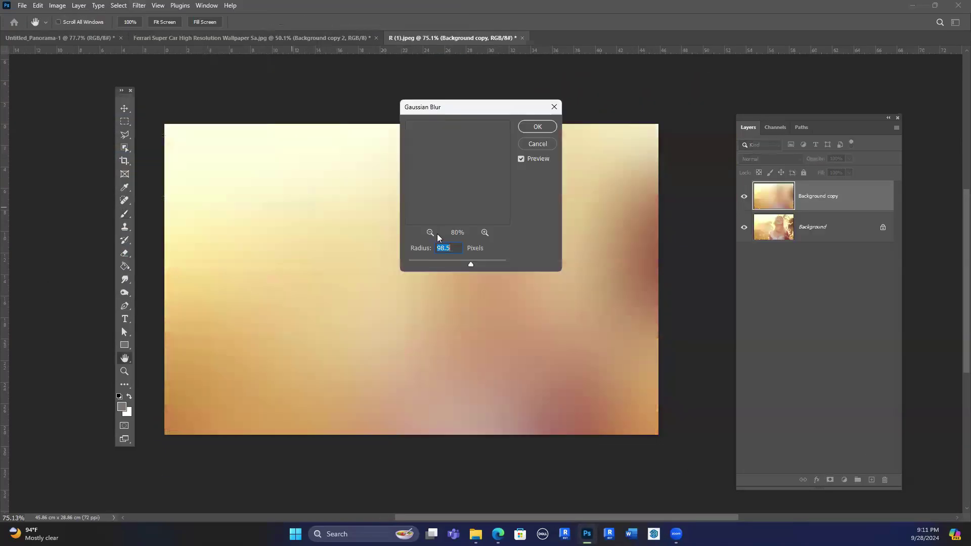
drag(444, 262, 448, 263)
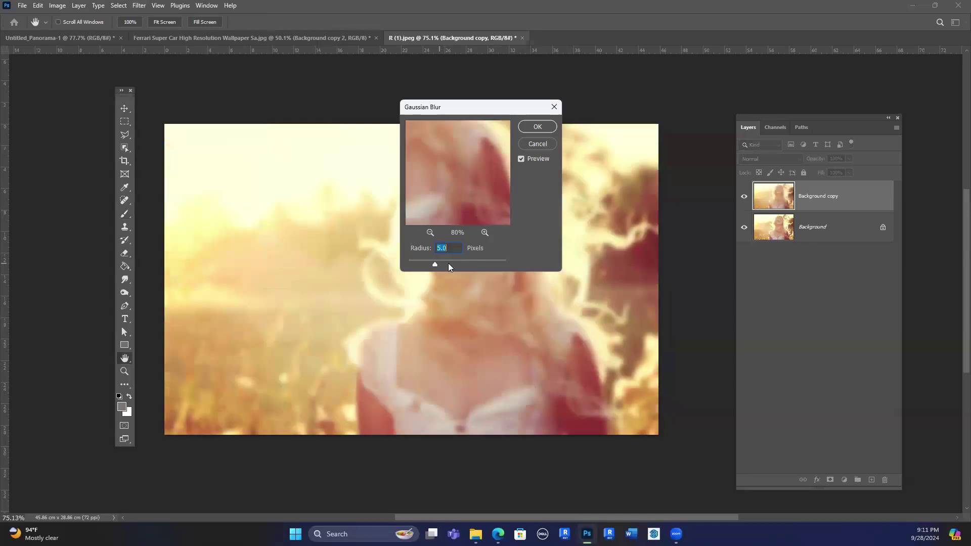
key(Return)
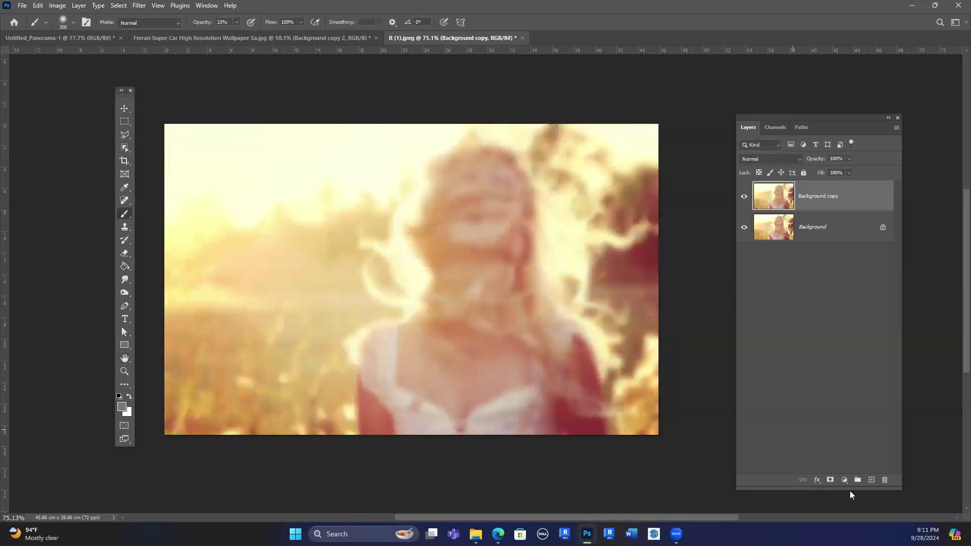
Add a layer mask to the blurred copy, paint black over the woman's face, hair and body, and compare with the layer hidden.
click(830, 480)
key(b)
key(d)
mouse_move(444, 235)
mouse_down()
mouse_move(463, 250)
mouse_move(461, 221)
mouse_move(412, 232)
mouse_up()
mouse_move(545, 197)
mouse_down()
mouse_move(559, 240)
mouse_move(607, 243)
mouse_up()
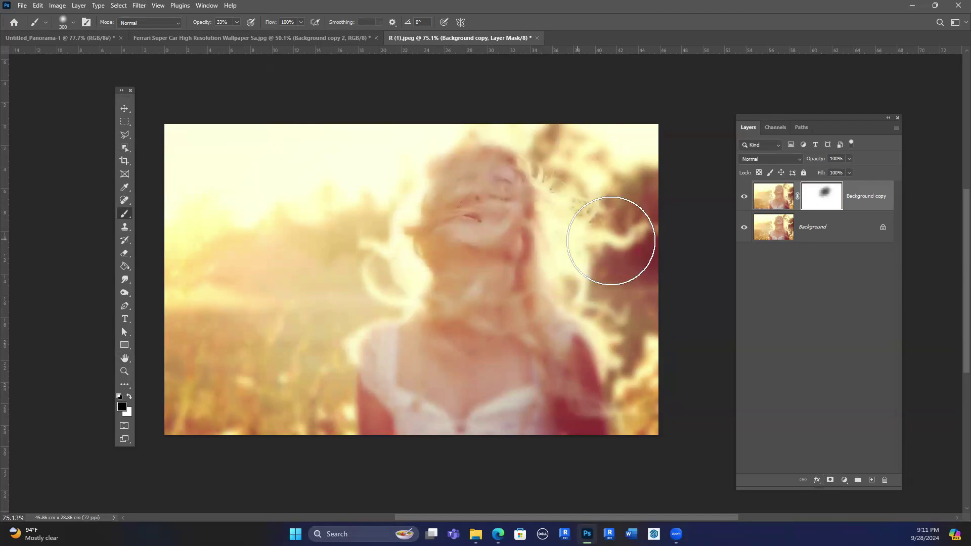
mouse_move(427, 348)
mouse_down()
mouse_move(372, 386)
mouse_move(531, 368)
mouse_up()
drag(547, 321, 570, 265)
mouse_move(451, 219)
mouse_down()
mouse_move(427, 223)
mouse_move(429, 297)
mouse_up()
mouse_move(521, 413)
mouse_down()
mouse_move(499, 172)
mouse_move(580, 244)
mouse_move(520, 167)
mouse_move(587, 238)
mouse_up()
mouse_move(433, 336)
mouse_down()
mouse_move(395, 372)
mouse_move(555, 408)
mouse_up()
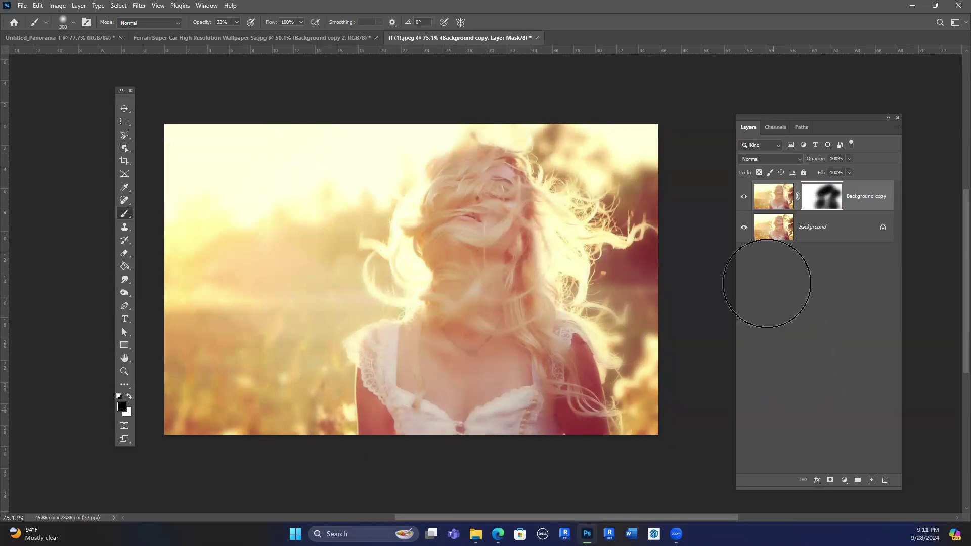
click(746, 197)
click(745, 197)
Browse the Downloads, Pictures, Documents, Music, Videos and SAMPLE PROJECT folders for another photo to open.
key(ctrl+o)
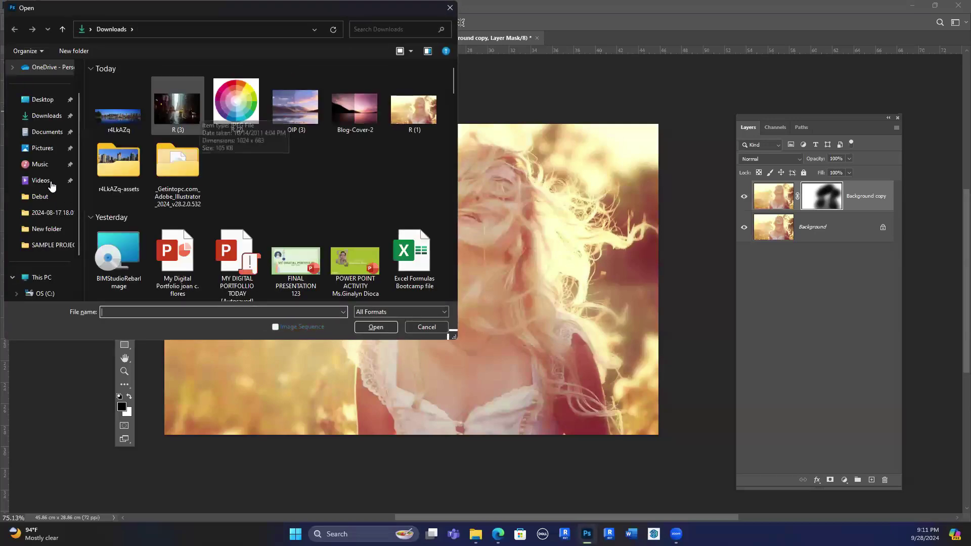
scroll(89, 133, down, 5)
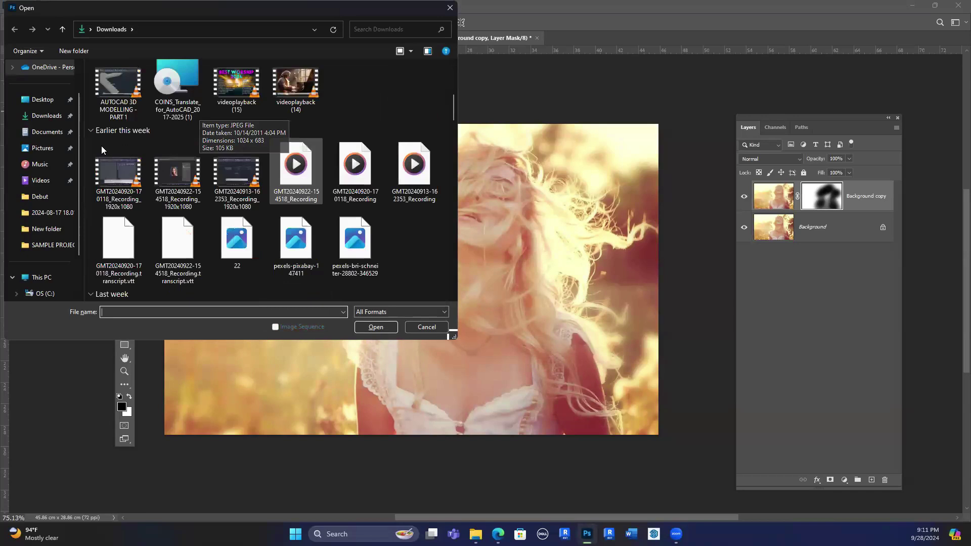
scroll(100, 146, down, 5)
click(43, 149)
scroll(46, 230, down, 2)
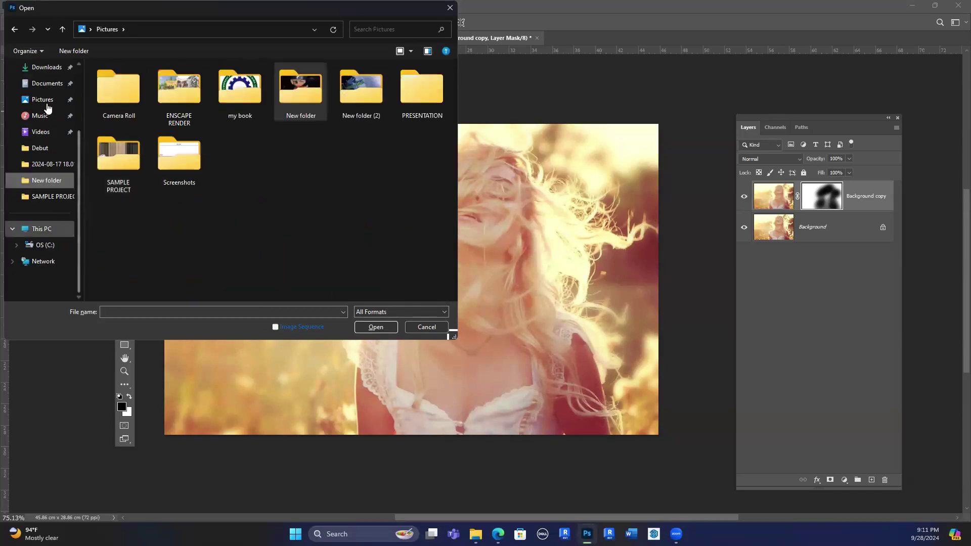
click(48, 84)
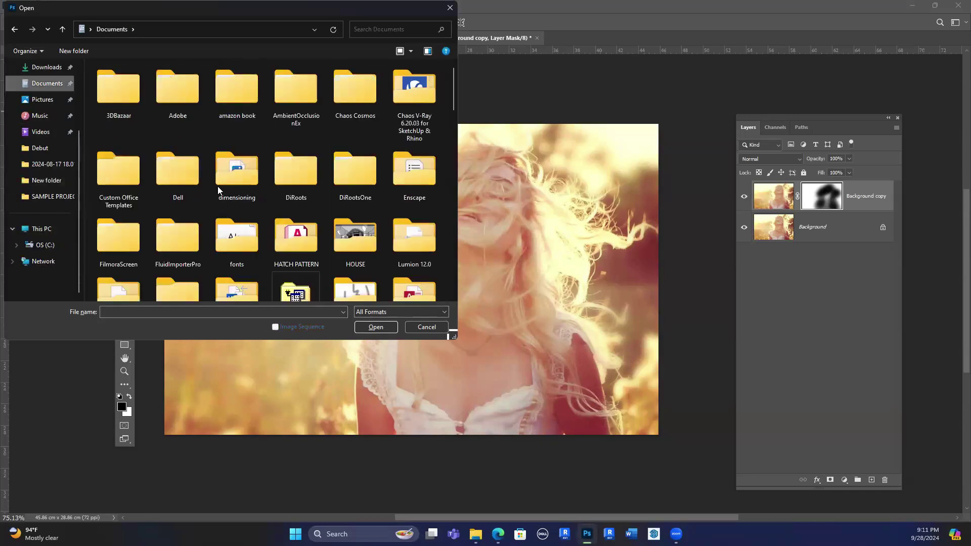
scroll(219, 190, down, 10)
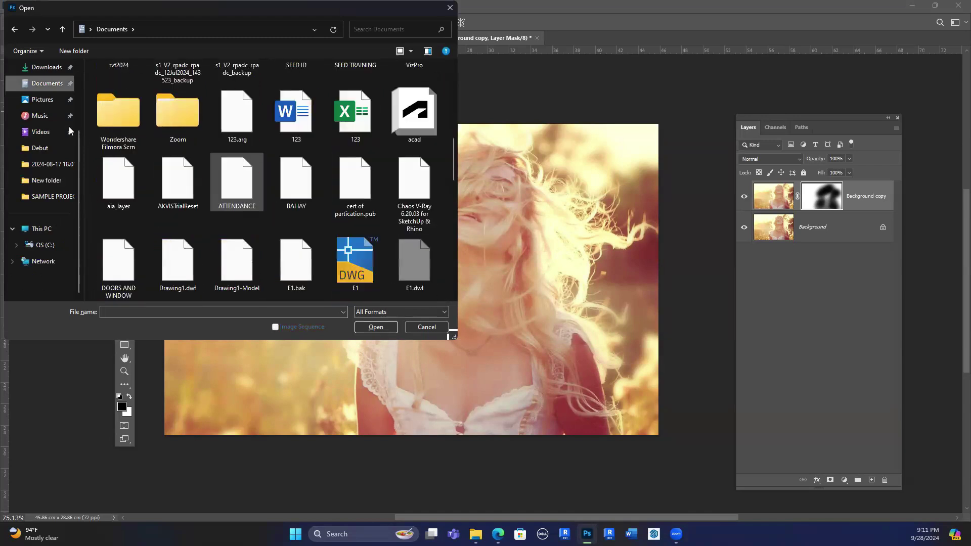
click(43, 100)
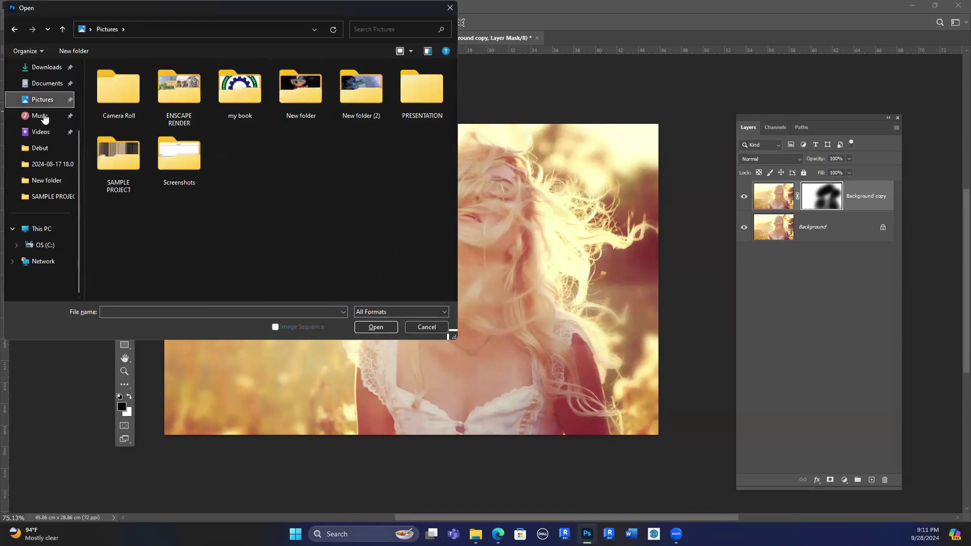
click(48, 117)
click(53, 134)
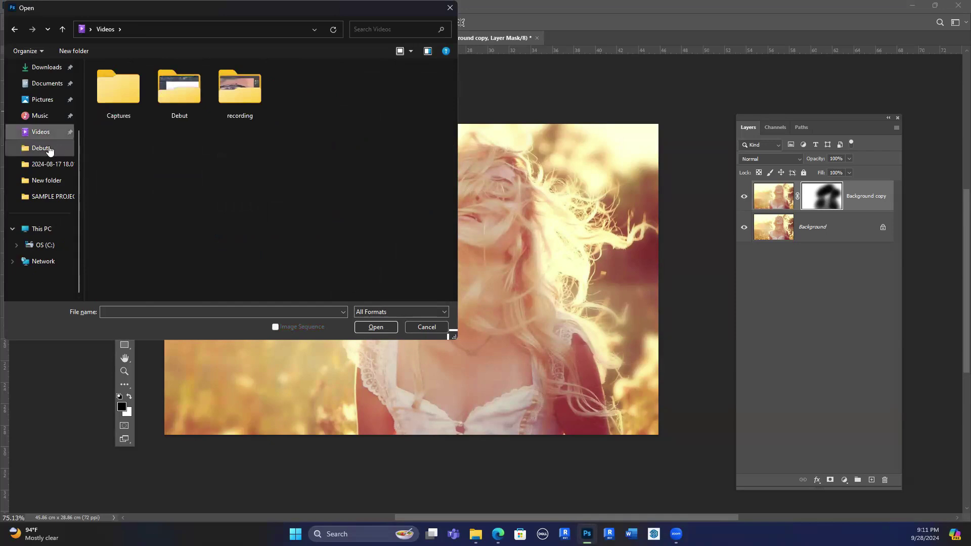
click(49, 165)
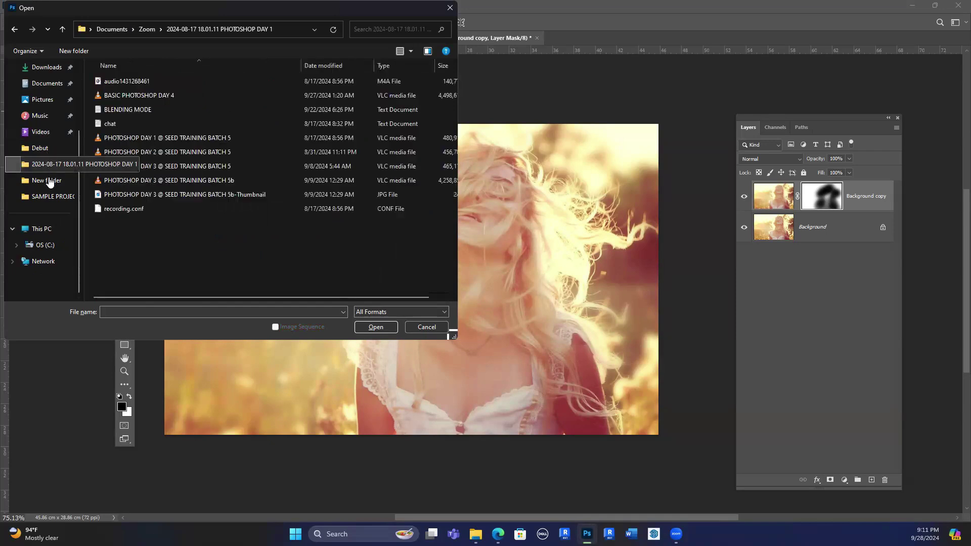
click(49, 181)
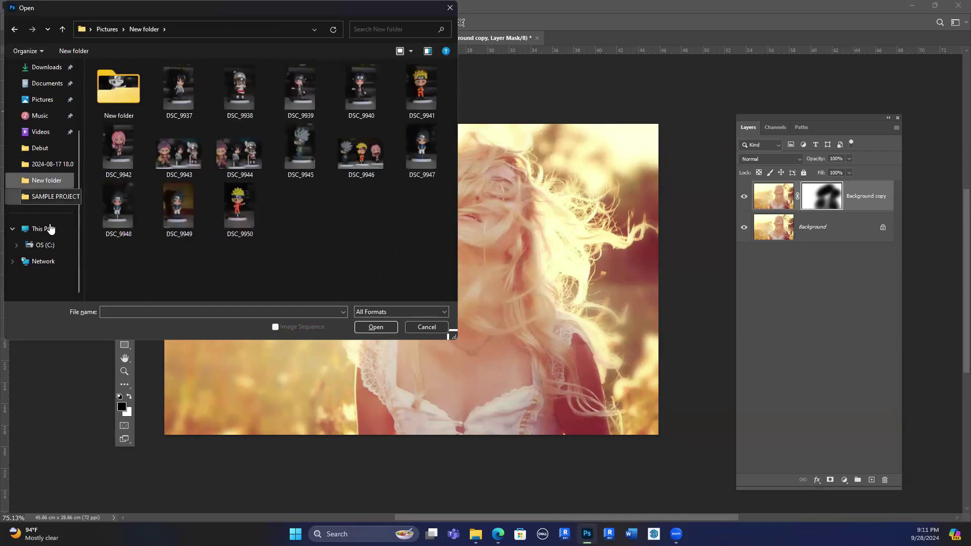
click(50, 196)
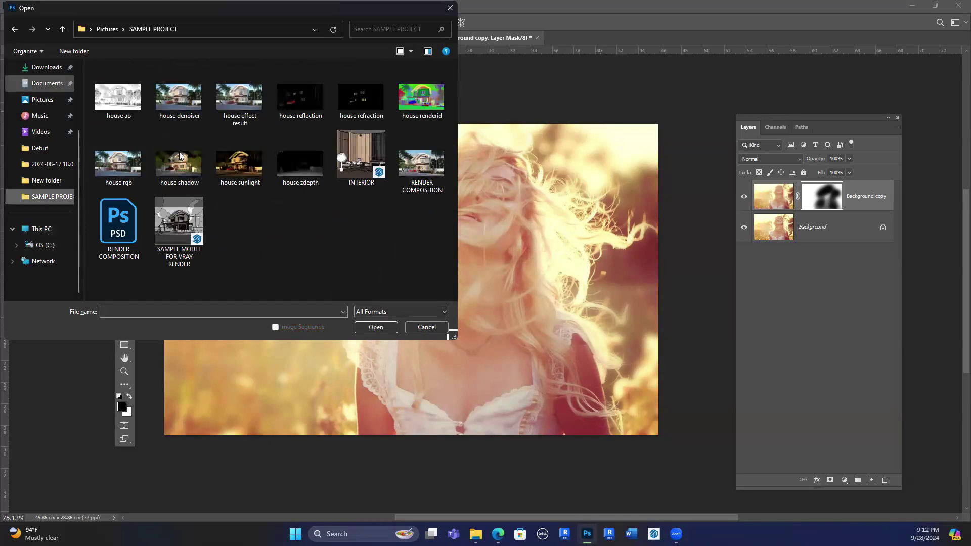
Check Downloads again, enlarge the file dialog, and look through Documents, including its SEED TRAINING and SEED ID folders, for a suitable photo.
click(47, 67)
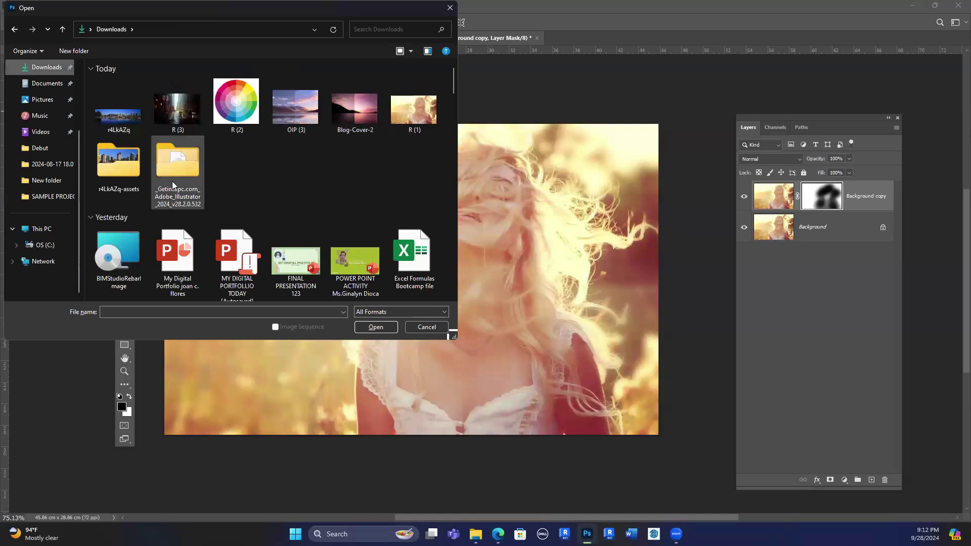
scroll(172, 181, down, 5)
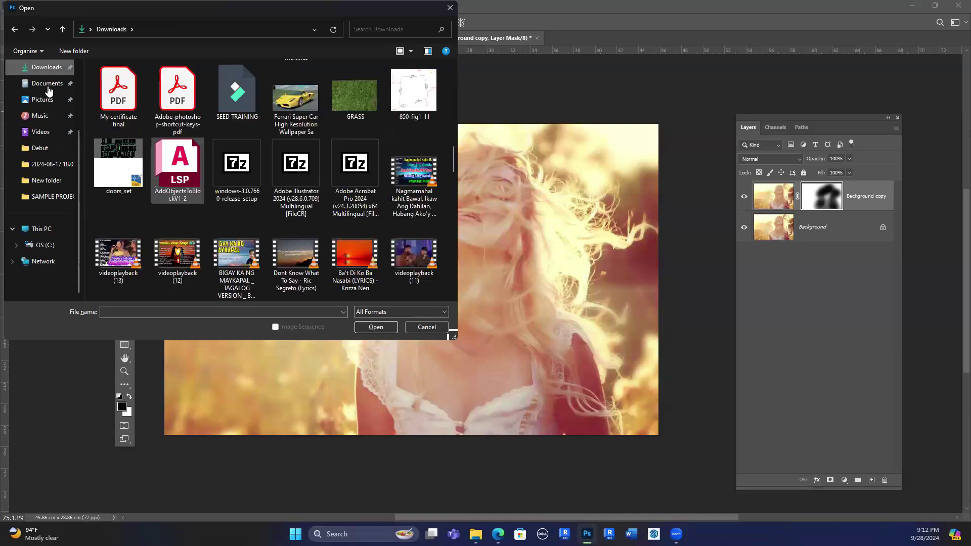
scroll(111, 128, down, 2)
scroll(418, 194, down, 5)
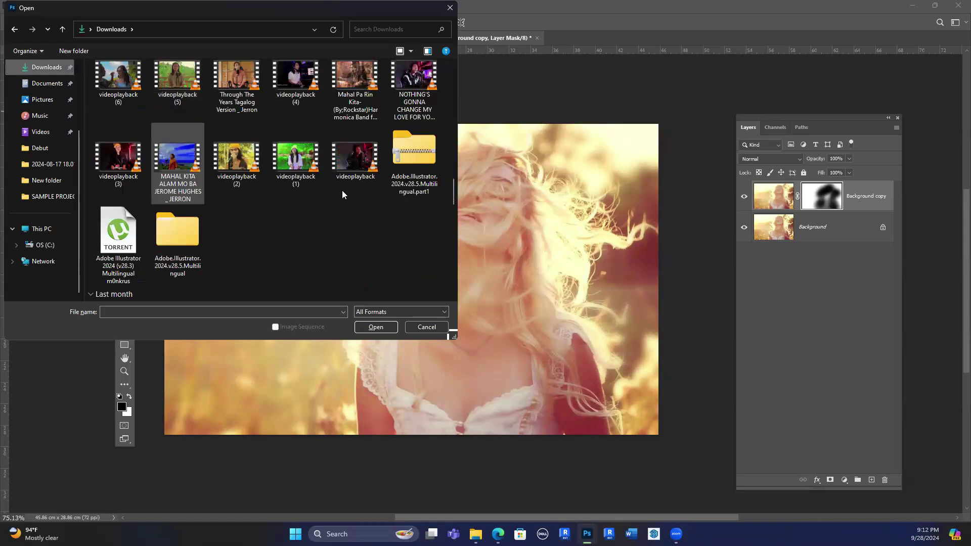
click(47, 84)
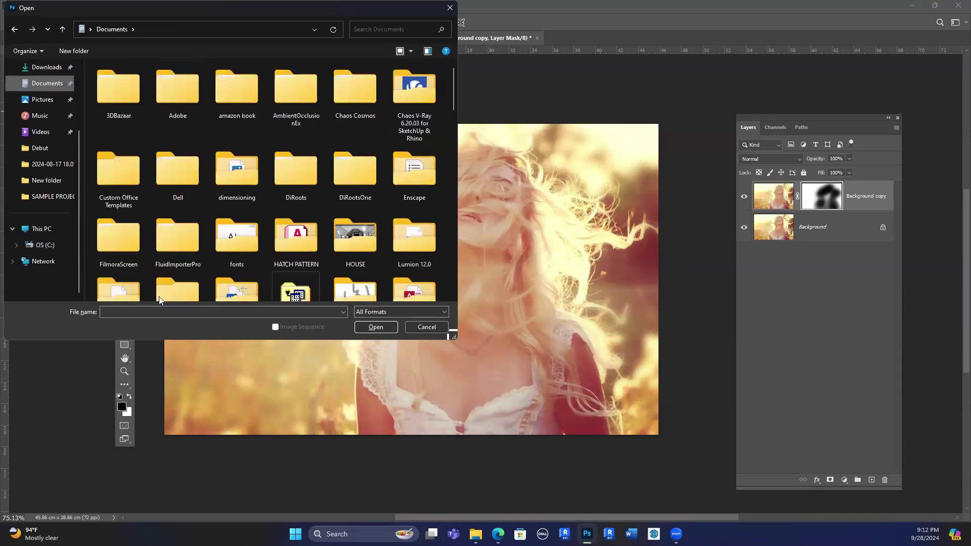
drag(456, 338, 597, 453)
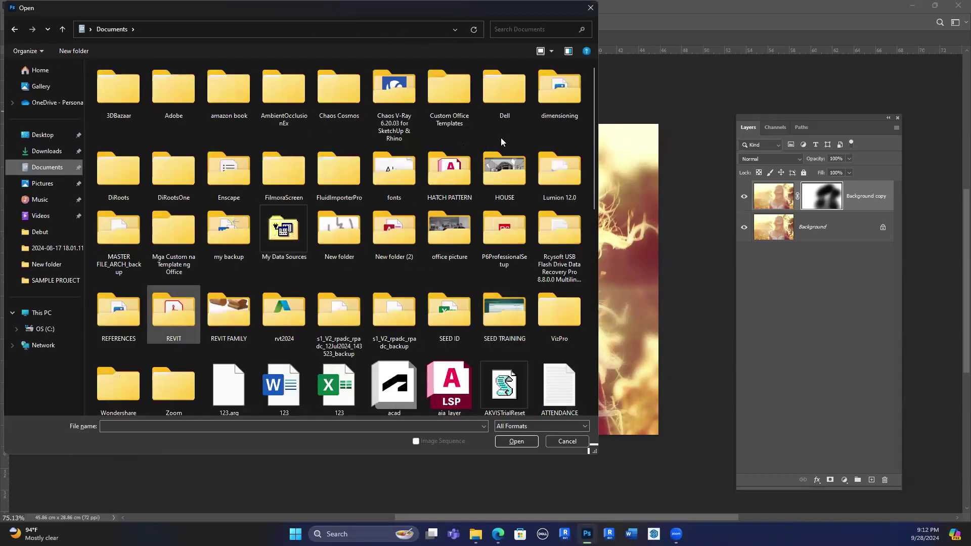
scroll(541, 308, down, 3)
scroll(503, 314, up, 3)
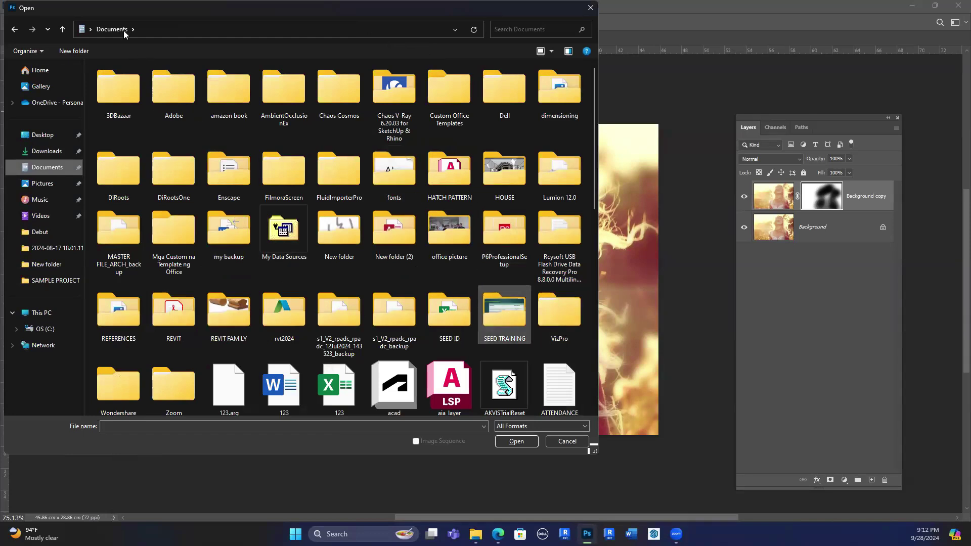
double_click(501, 311)
click(119, 30)
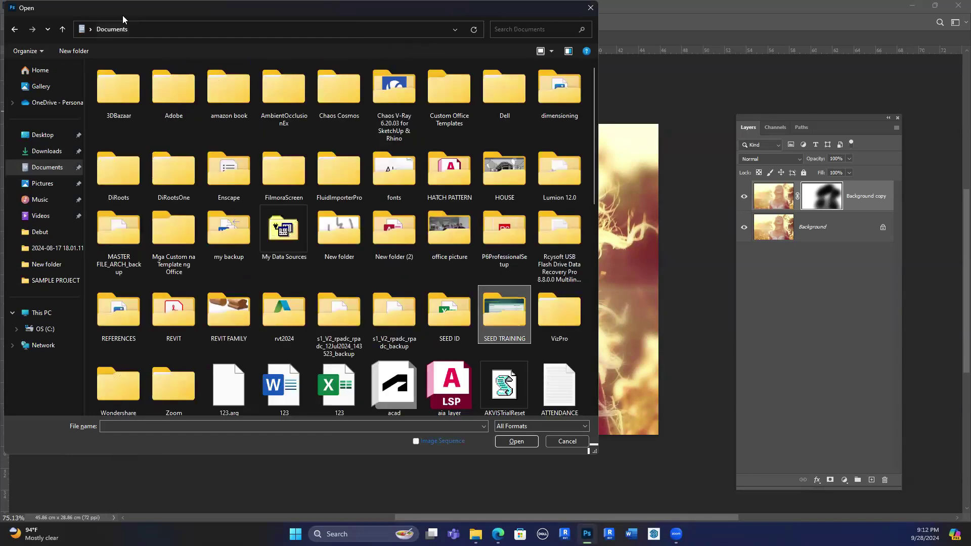
double_click(449, 312)
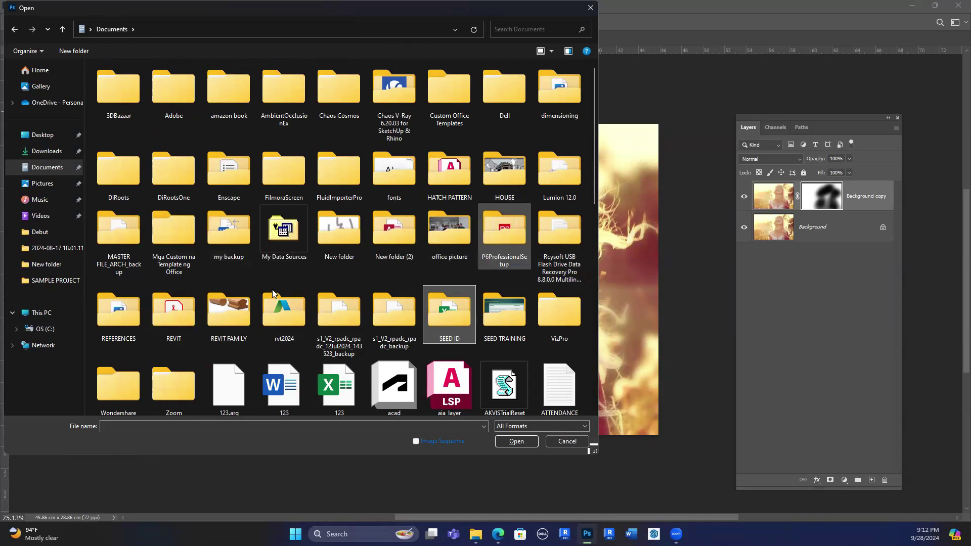
Open the figurine photo DSC_9946 from the office picture folder in Documents.
key(Up)
key(Return)
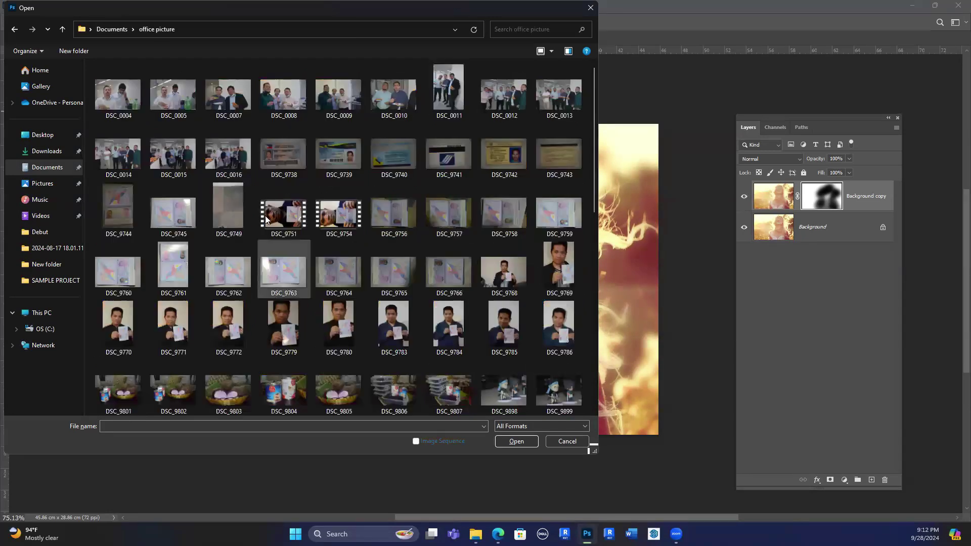
scroll(174, 225, down, 20)
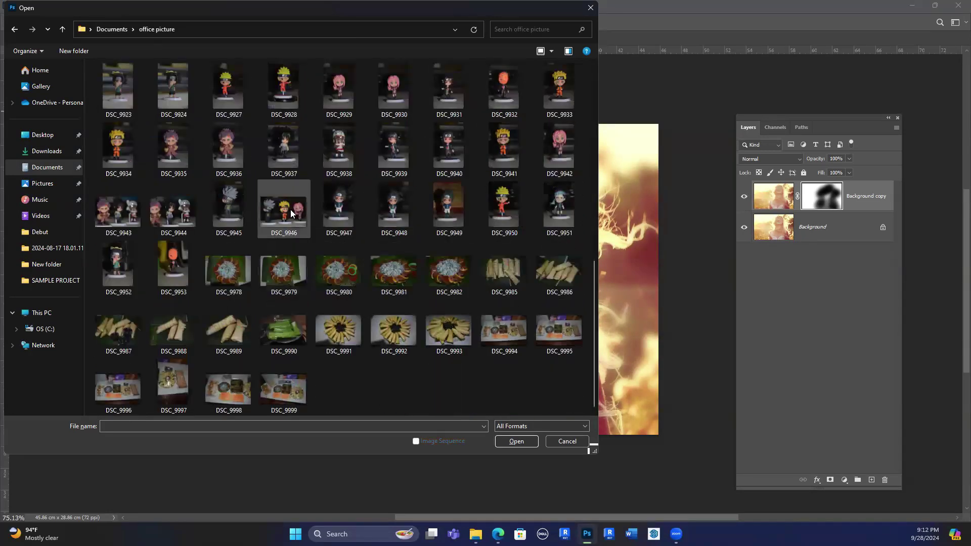
double_click(291, 211)
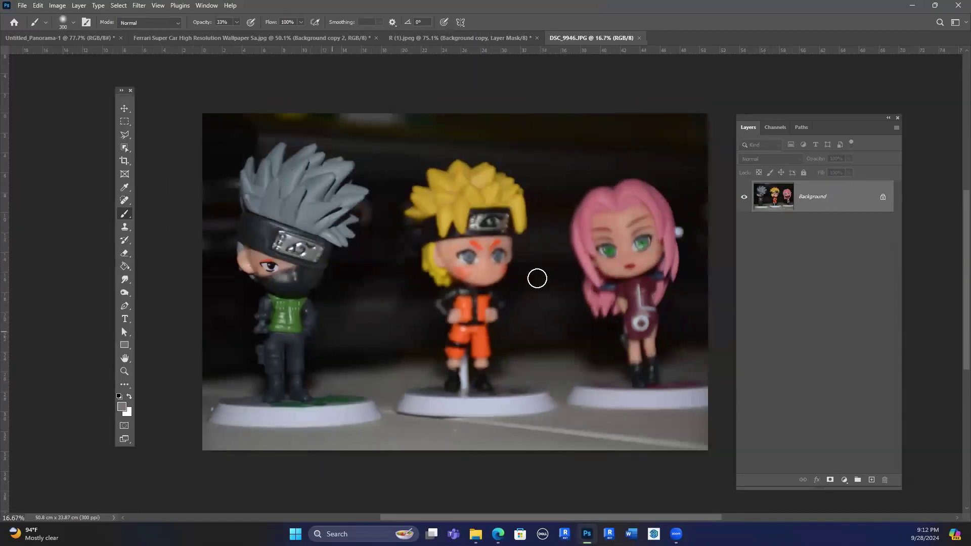
Duplicate the figurine photo's Background layer and reapply the last-used Gaussian Blur to the copy.
drag(859, 411, 872, 479)
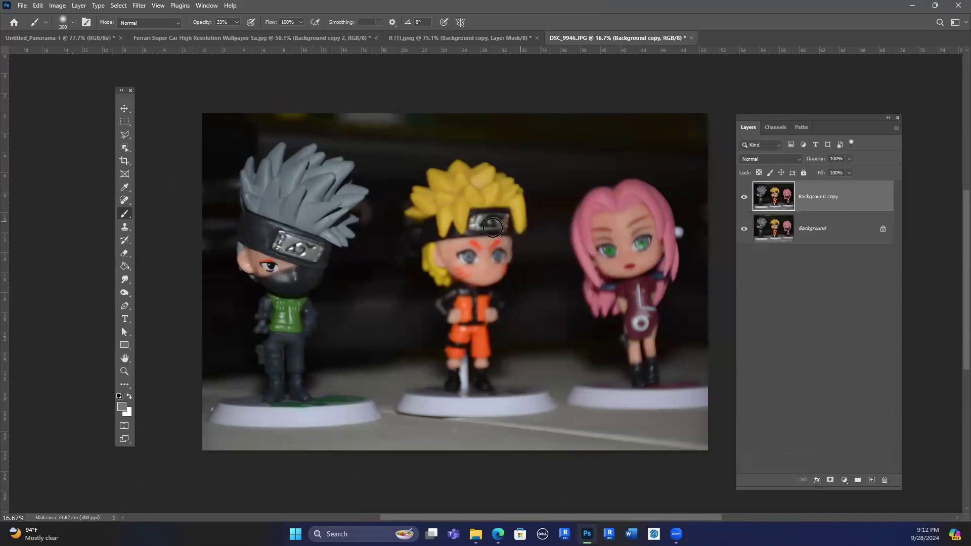
click(139, 5)
click(151, 20)
Apply a stronger Gaussian Blur to the figurine photo's Background copy.
click(137, 7)
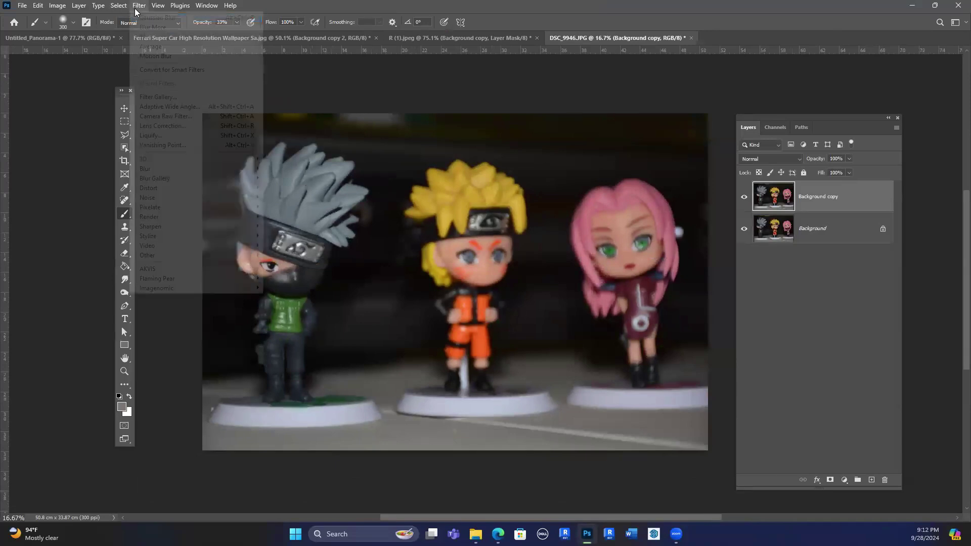
mouse_move(227, 168)
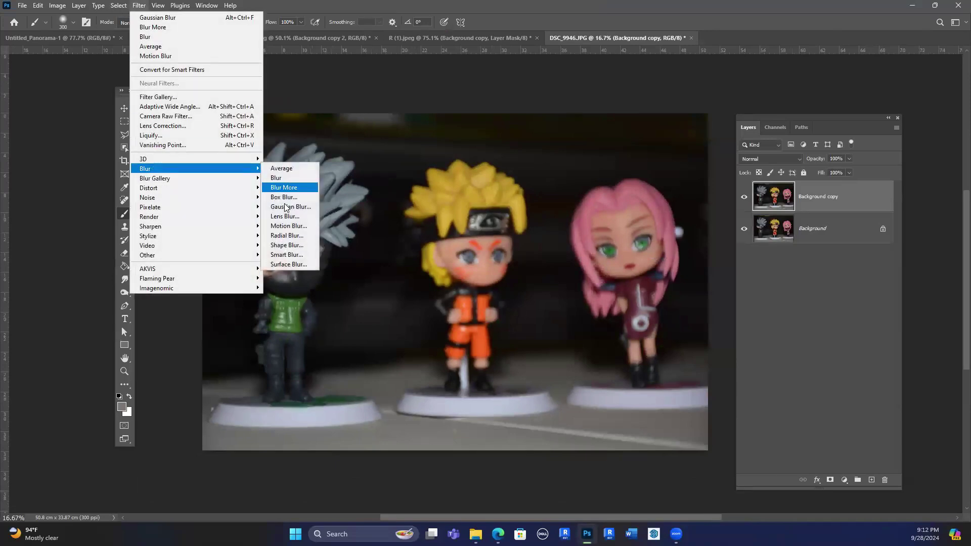
click(283, 208)
click(470, 264)
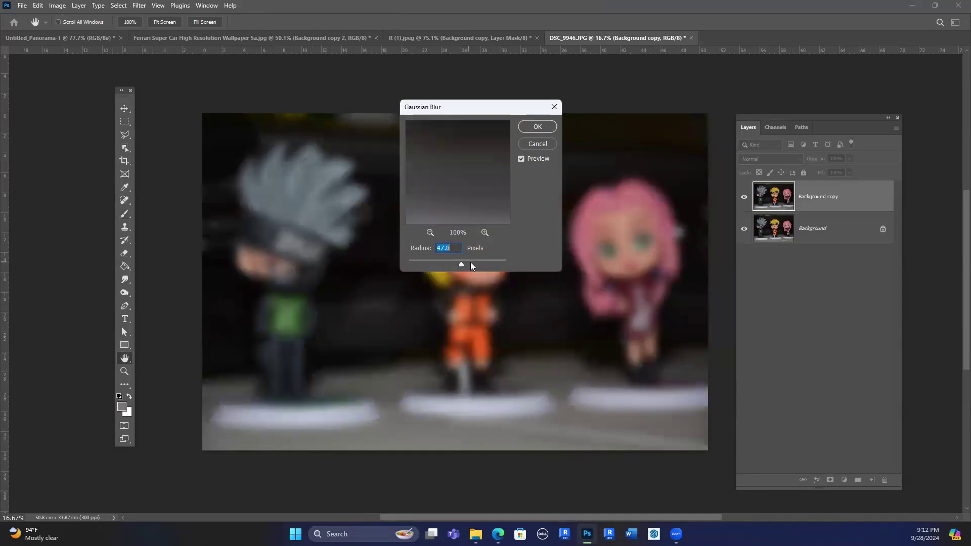
click(537, 126)
Add a layer mask to the blurred copy, set black as the foreground colour and undo the test stroke.
key(b)
click(830, 479)
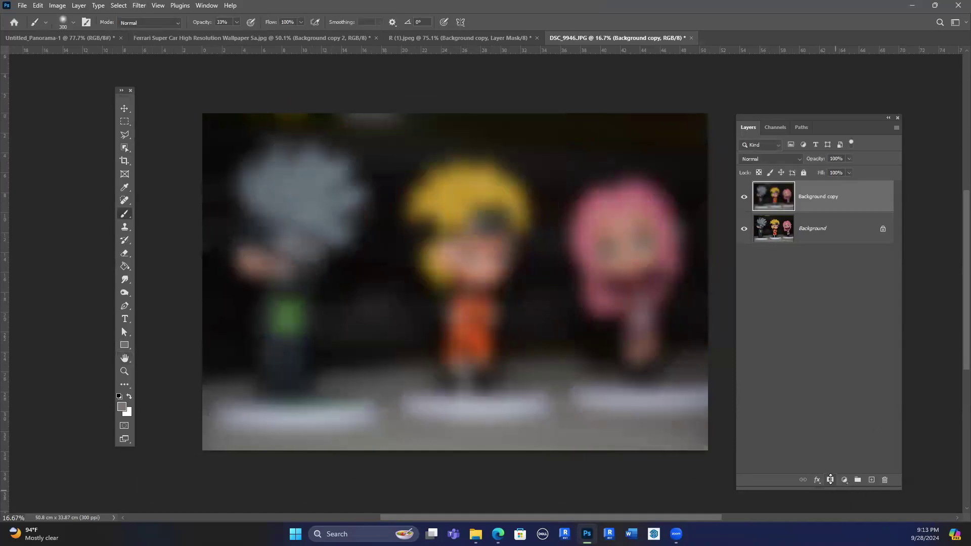
key(d)
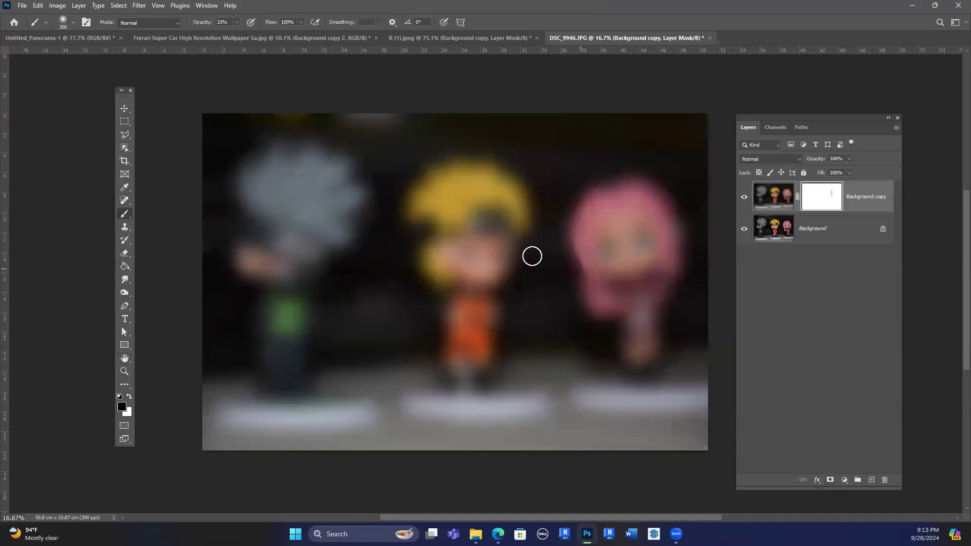
key(ctrl+z)
Paint black on the mask over the grey-haired figurine with a 1300 px brush at 33% opacity to reveal it sharp.
key(bracketright)
key(bracketright)
key(bracketright)
key(bracketright)
key(bracketright)
key(bracketright)
mouse_move(314, 182)
mouse_down()
mouse_move(279, 205)
mouse_move(284, 178)
mouse_move(282, 205)
mouse_up()
key(bracketright)
key(bracketright)
mouse_move(278, 260)
mouse_down()
mouse_move(259, 238)
mouse_move(288, 314)
mouse_up()
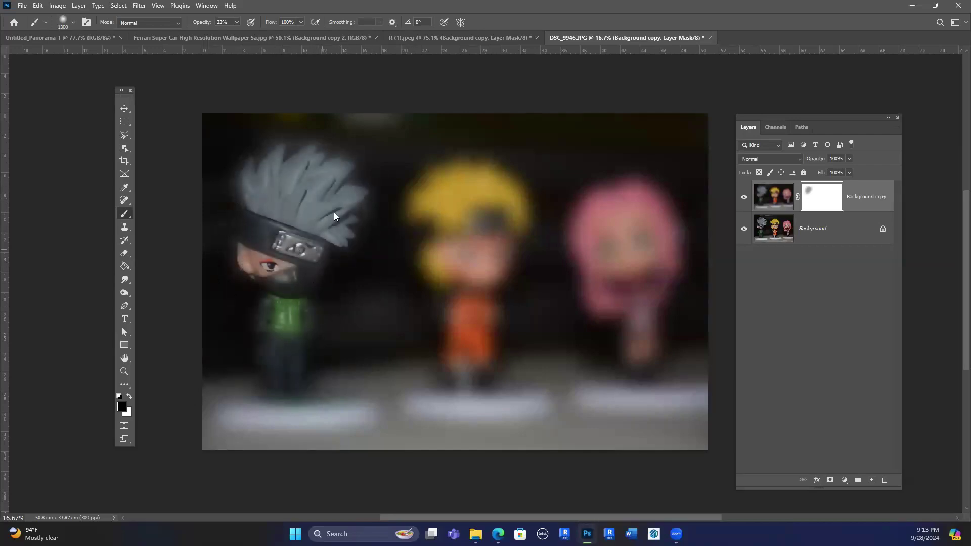
mouse_move(340, 162)
mouse_down()
mouse_move(343, 234)
mouse_move(273, 370)
mouse_move(310, 357)
mouse_up()
mouse_move(340, 214)
mouse_down()
mouse_move(359, 302)
mouse_move(336, 390)
mouse_move(252, 206)
mouse_up()
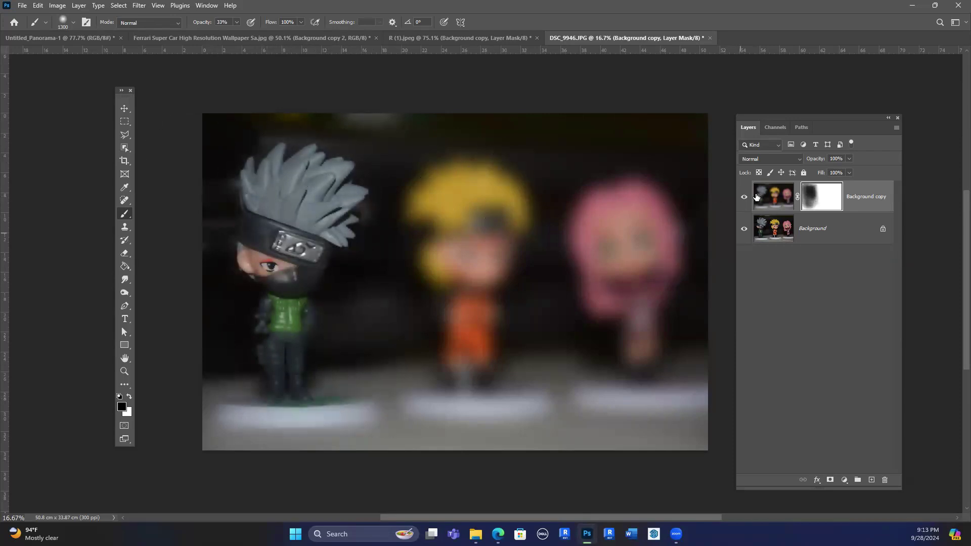
Set the Fill of the blurred figurine copy to 83%, targeting the layer image instead of its mask.
click(774, 197)
click(850, 173)
drag(844, 187, 840, 186)
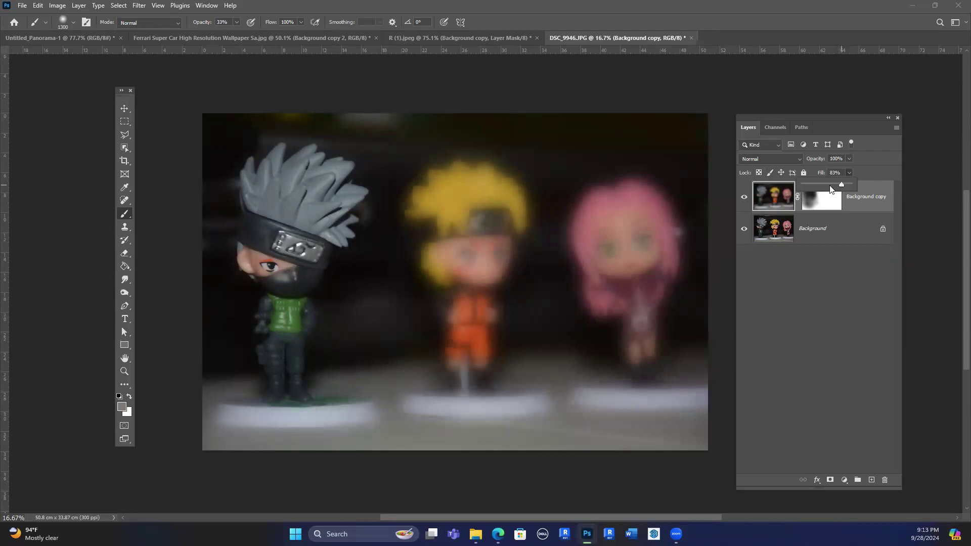
click(295, 260)
Browse to the HOUSE folder in Documents for another image and show its files as extra large icons.
key(ctrl+o)
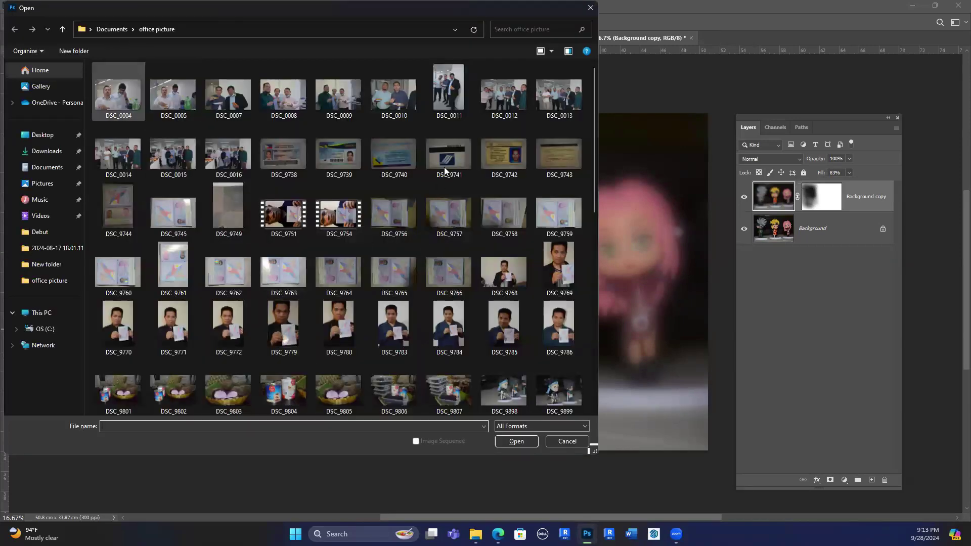
key(alt+Up)
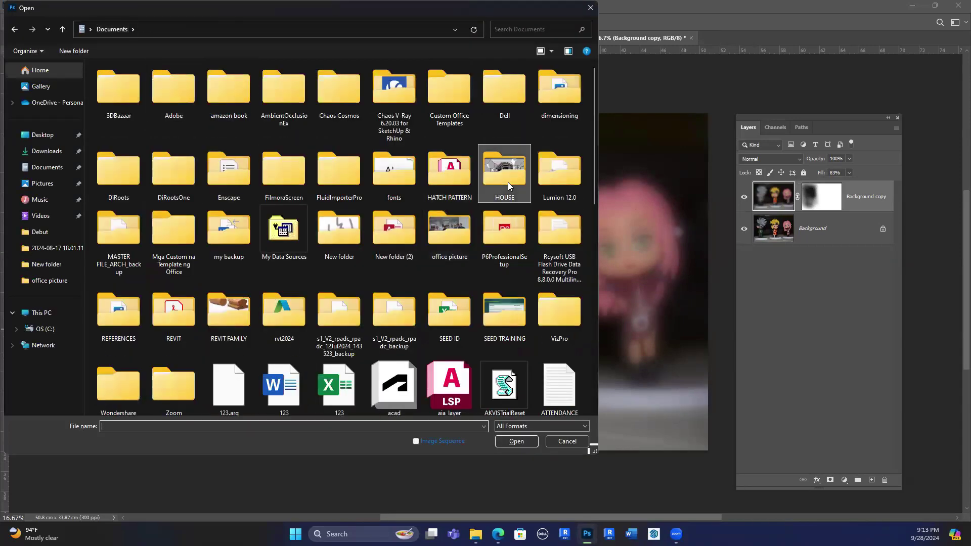
double_click(499, 185)
right_click(501, 186)
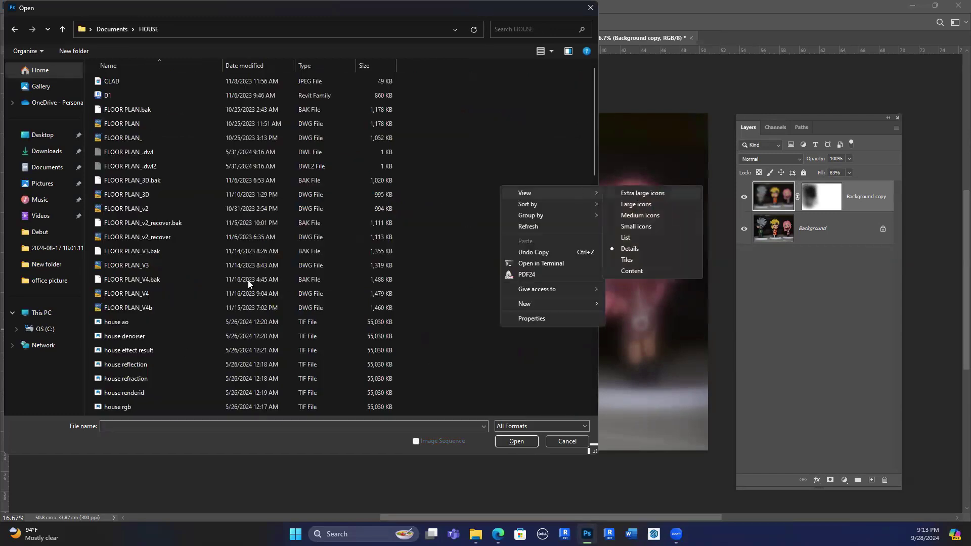
key(Return)
Find and open the house effect result render from the HOUSE folder.
scroll(248, 284, down, 10)
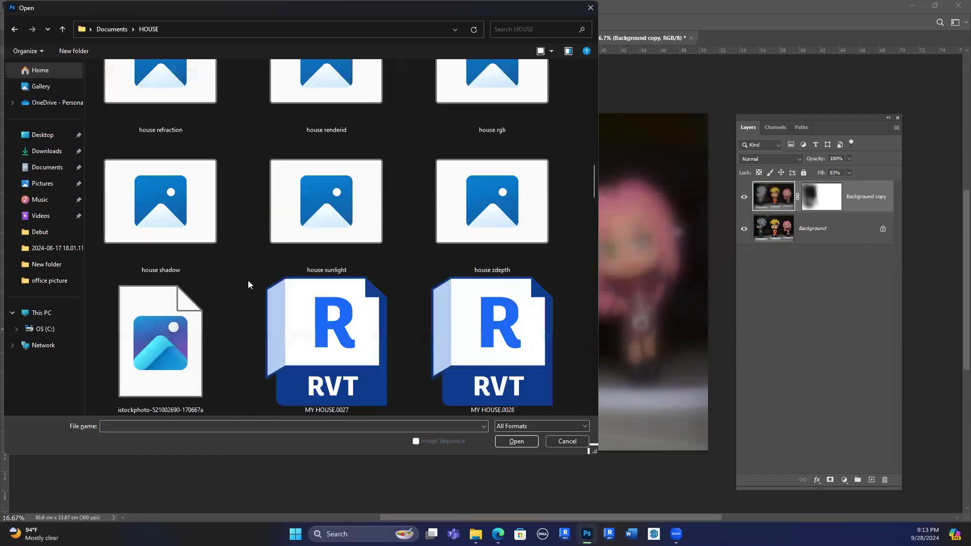
scroll(248, 281, down, 2)
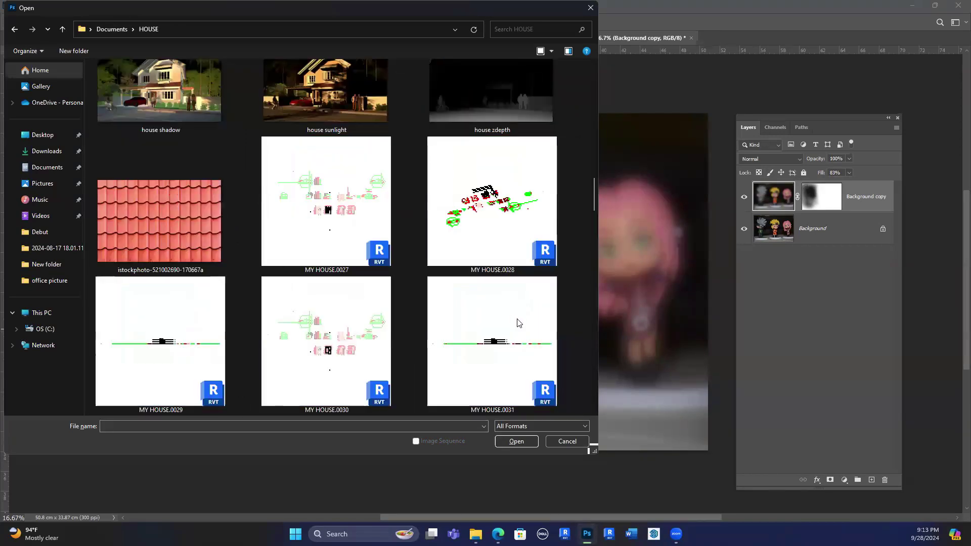
scroll(517, 323, up, 3)
scroll(517, 319, up, 2)
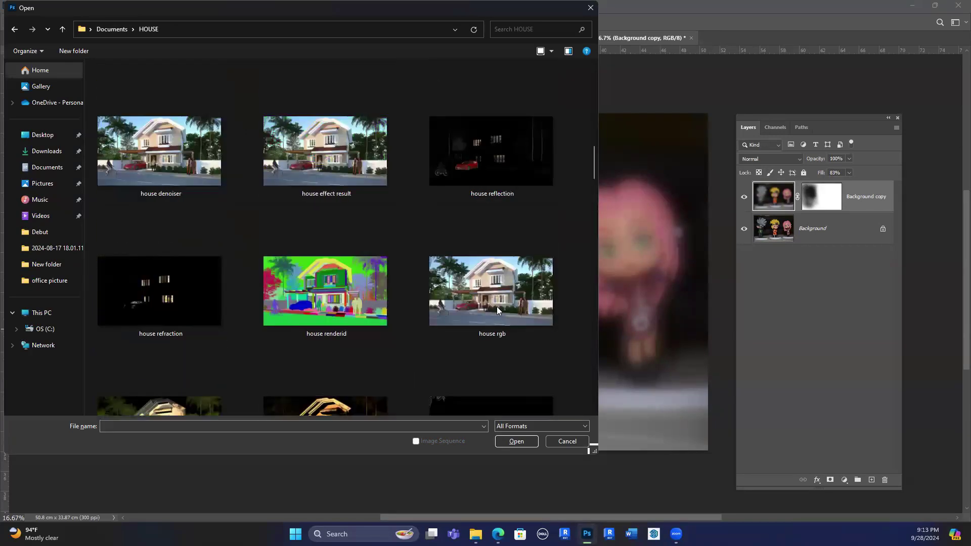
click(326, 169)
double_click(327, 169)
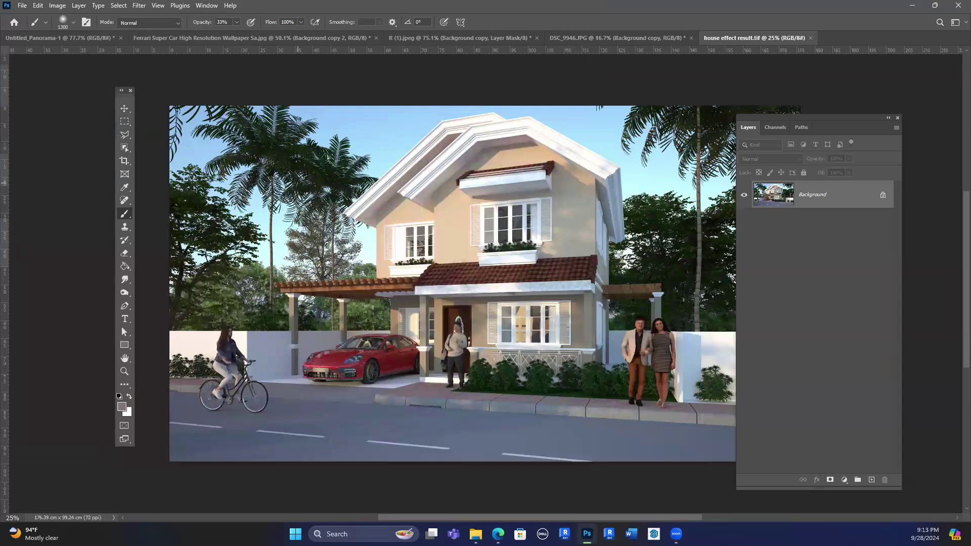
Select the cyclist with a rectangular marquee and copy the area to a new layer.
scroll(299, 375, up, 1)
key(m)
drag(203, 260, 304, 382)
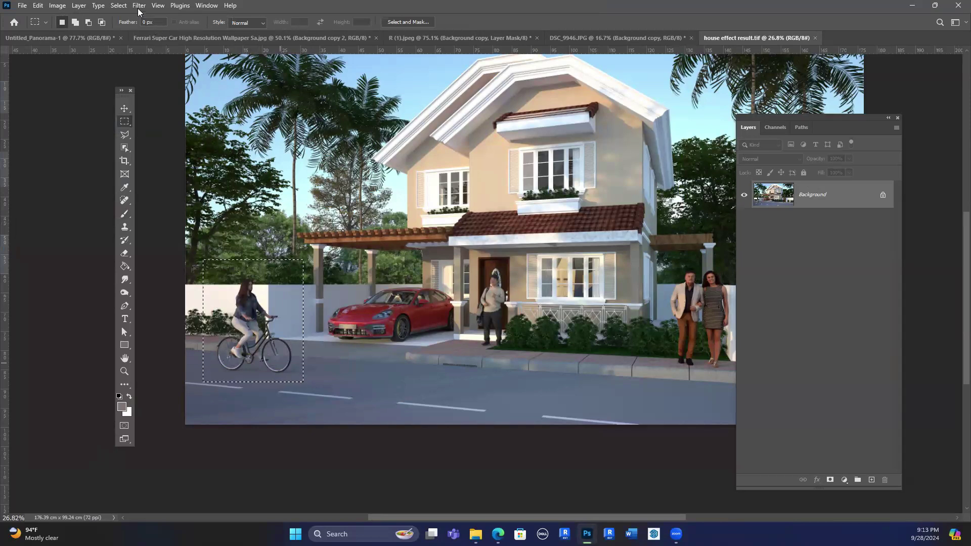
key(ctrl+j)
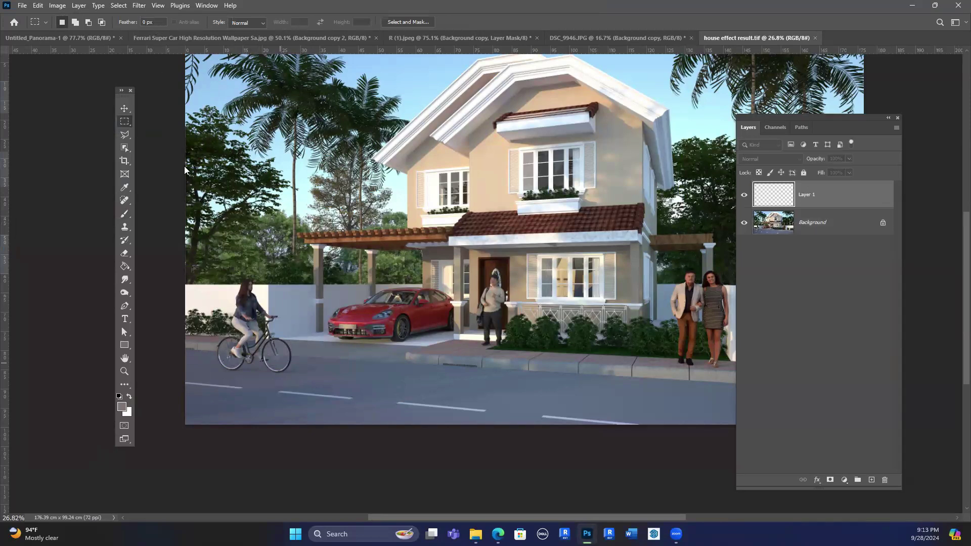
Apply a Motion Blur with an angle of 0° and a distance of 47 pixels to the cyclist layer.
key(alt+t)
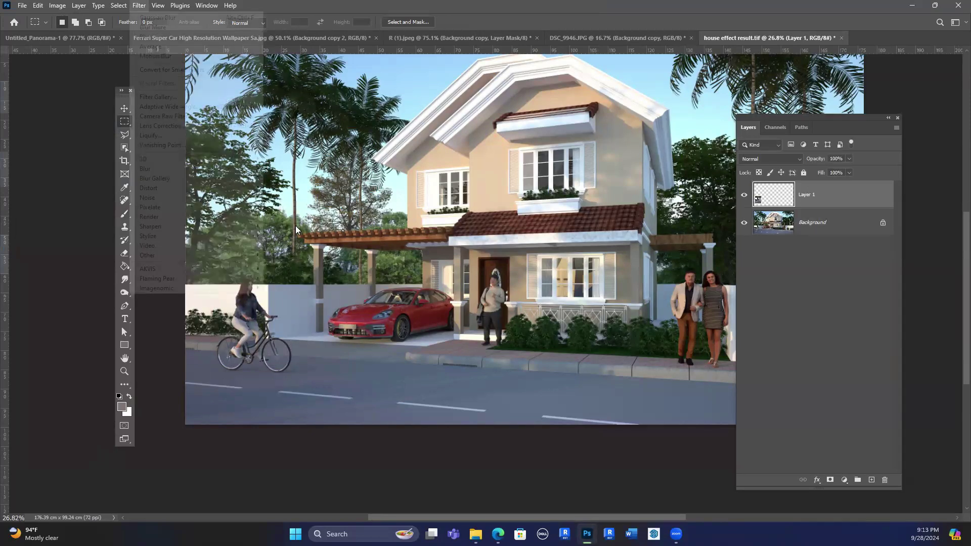
key(b)
key(Down)
key(Down)
key(Down)
key(Down)
key(Down)
key(Down)
key(Return)
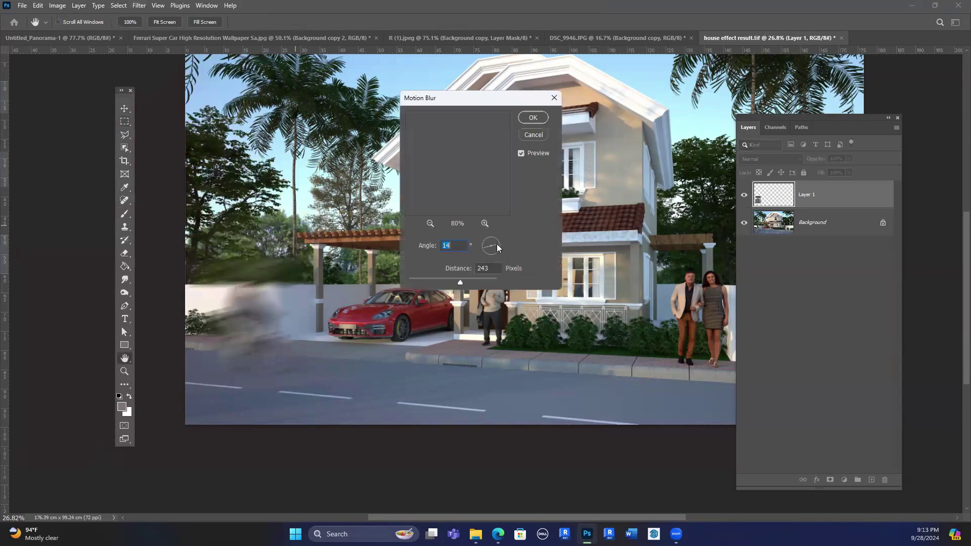
text(-7)
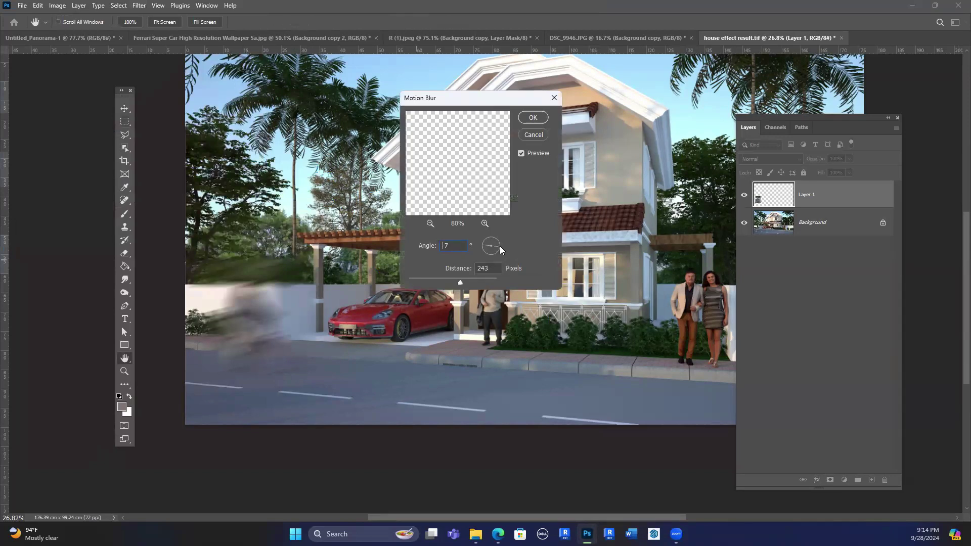
key(Up)
key(Up)
key(Up)
key(Up)
text(0)
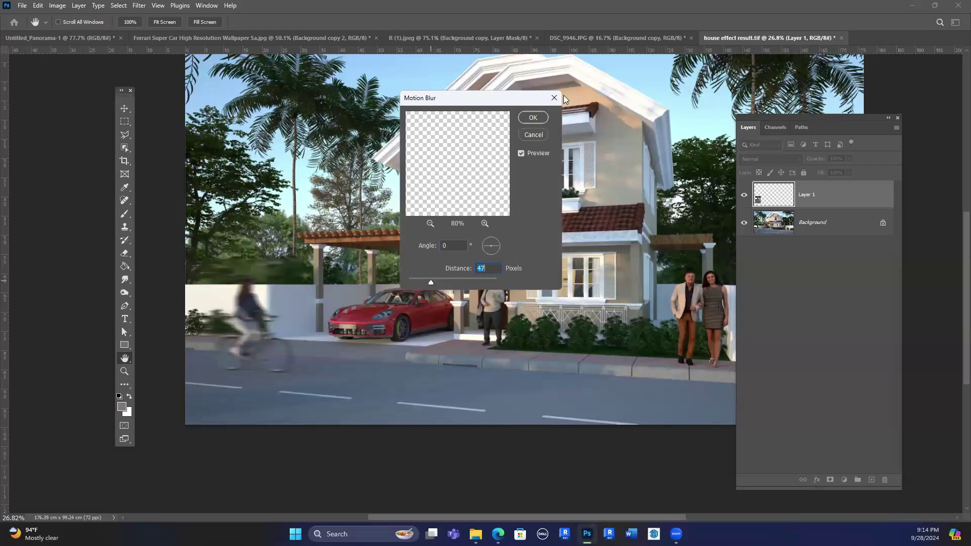
click(534, 118)
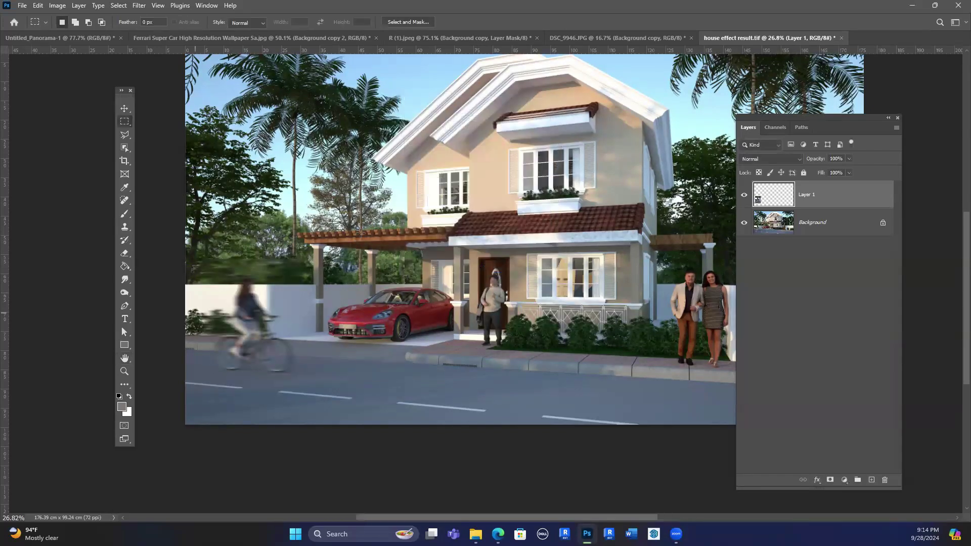
Erase the blurred wall, trees and shrubs around the cyclist with a soft 300 px eraser at 37% opacity.
scroll(218, 334, up, 4)
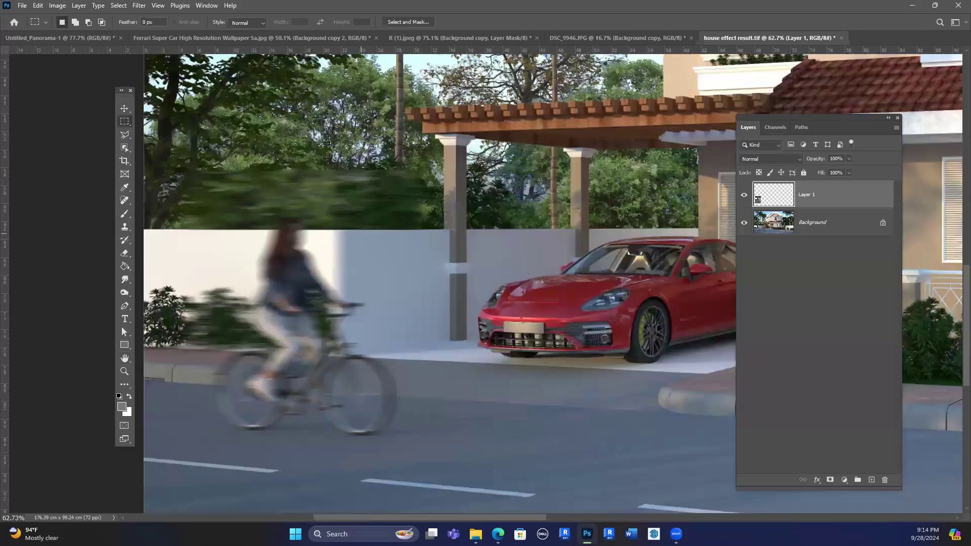
key(e)
key(bracketleft)
key(bracketleft)
key(bracketleft)
key(bracketleft)
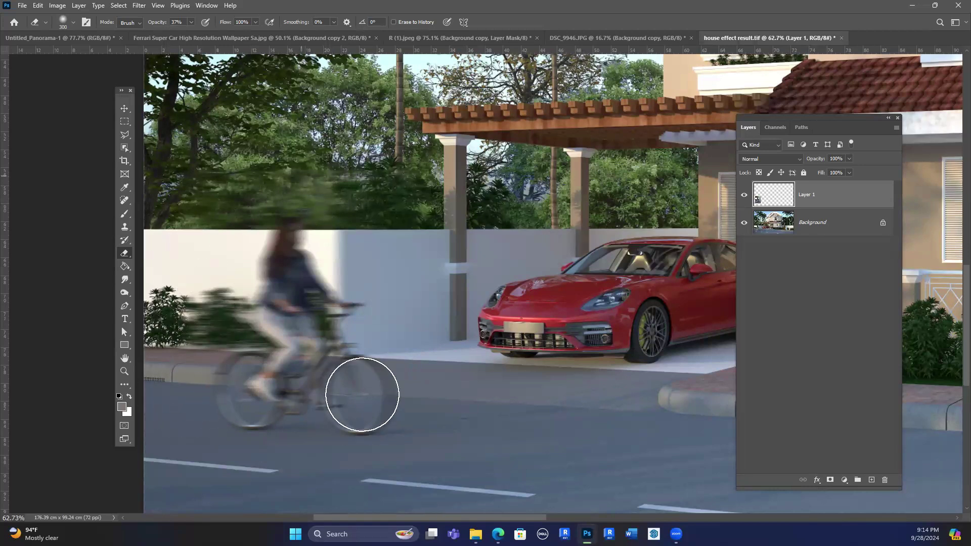
click(226, 296)
drag(228, 293, 266, 358)
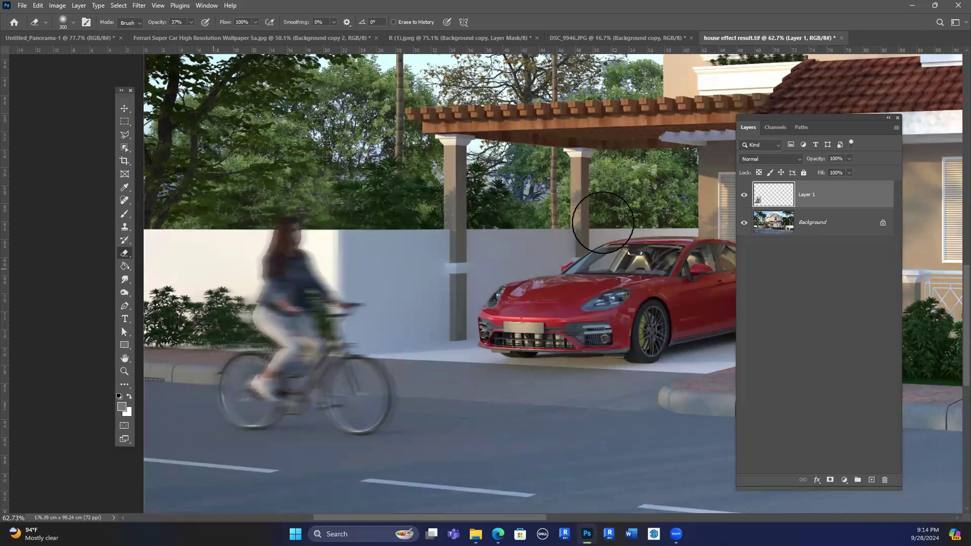
Select the standing couple on the Background layer and copy the area to a new layer.
scroll(488, 260, down, 5)
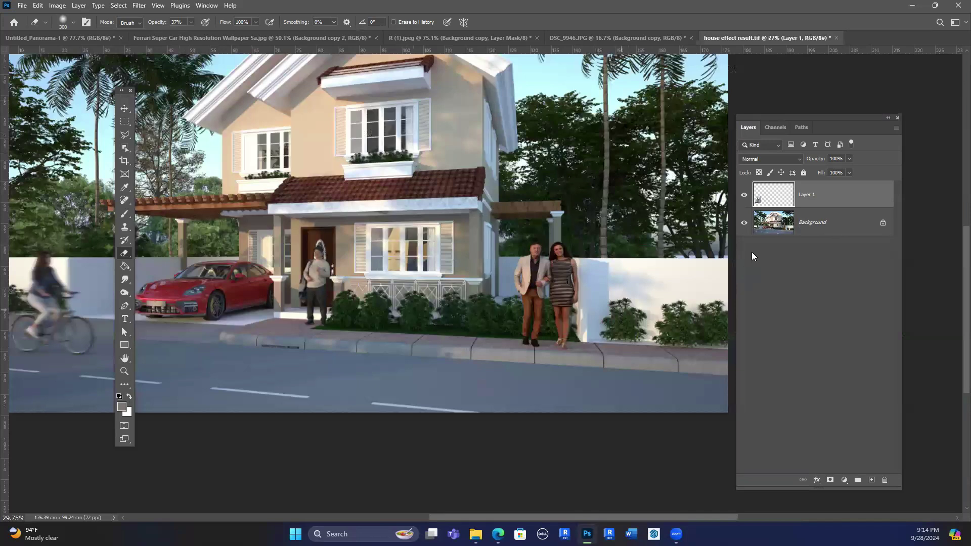
key(alt+bracketleft)
scroll(607, 233, up, 3)
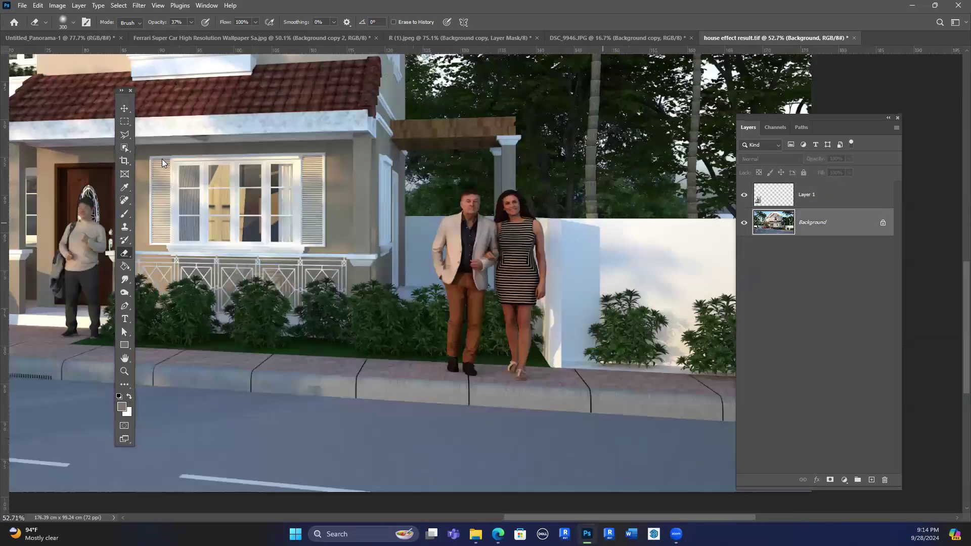
key(m)
key(ctrl+j)
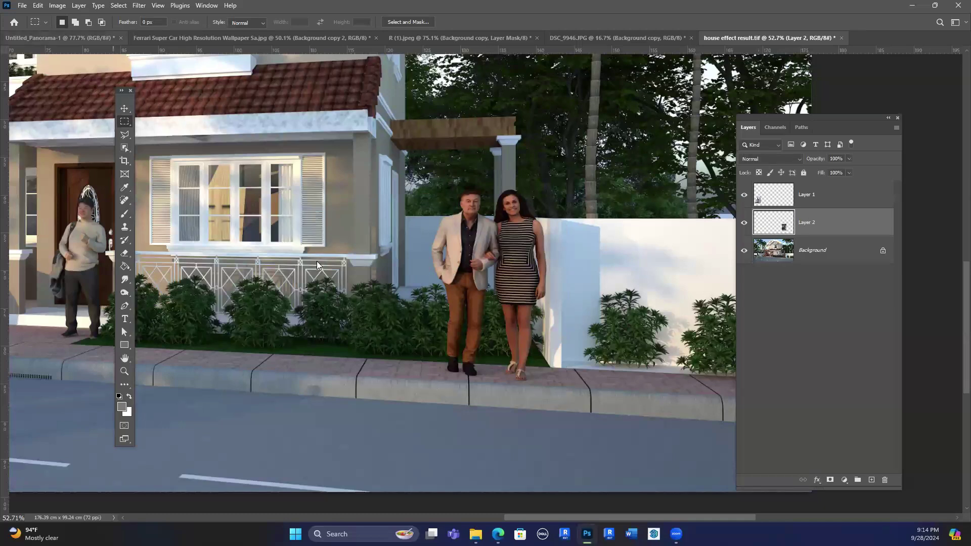
Apply a Gaussian Blur of 8.0 pixels to the couple's layer and erase the blurred surroundings around them.
key(ctrl+alt+f)
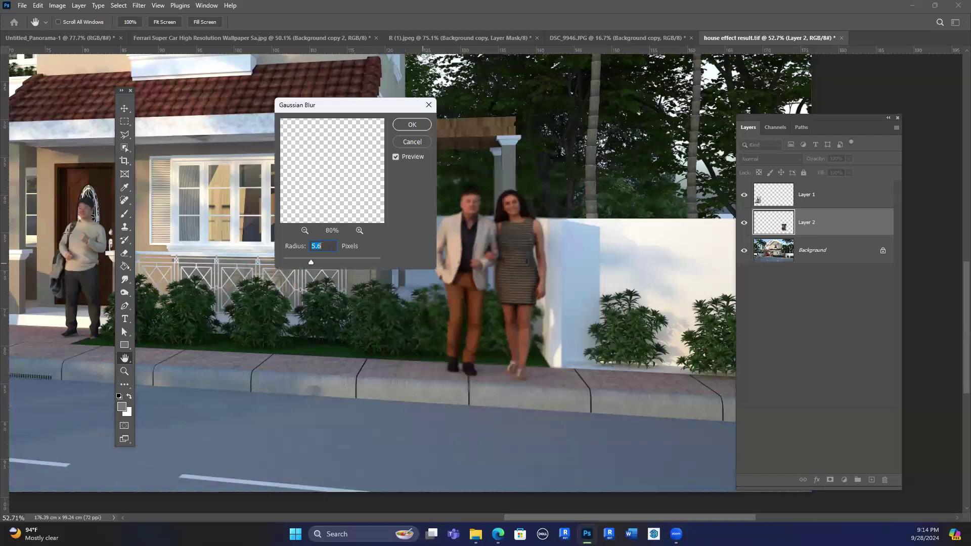
text(8.0)
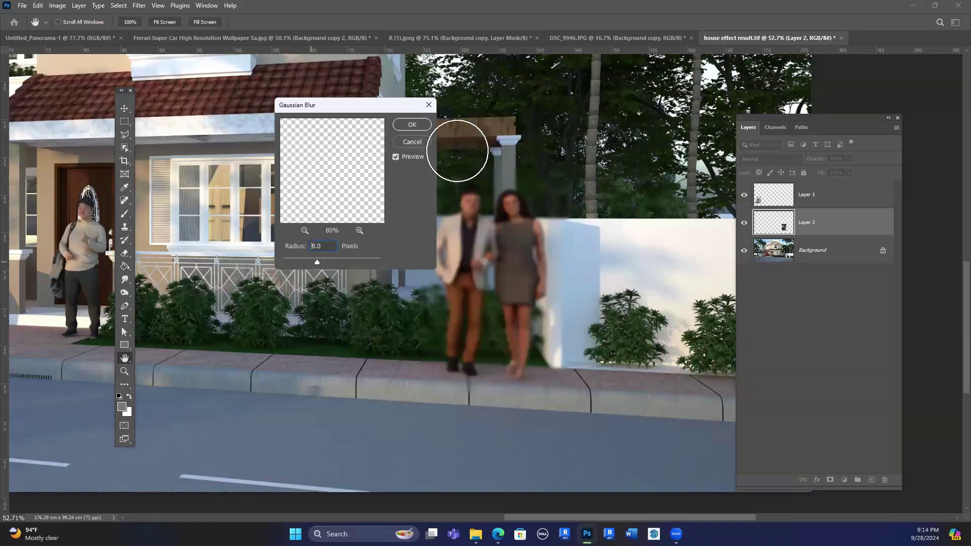
key(Return)
key(e)
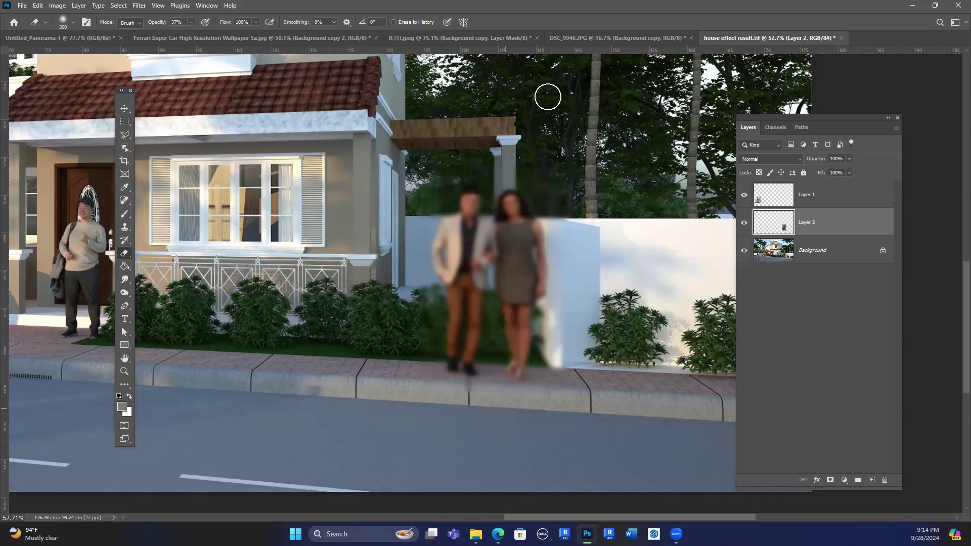
Duplicate the house render's Background layer, blur the copy and add a layer mask to it.
key(ctrl+0)
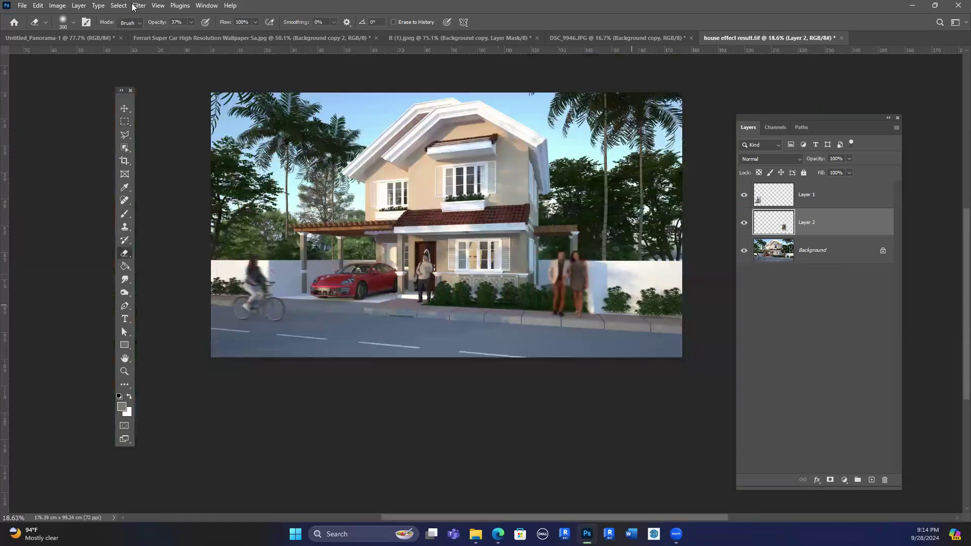
scroll(175, 167, up, 1)
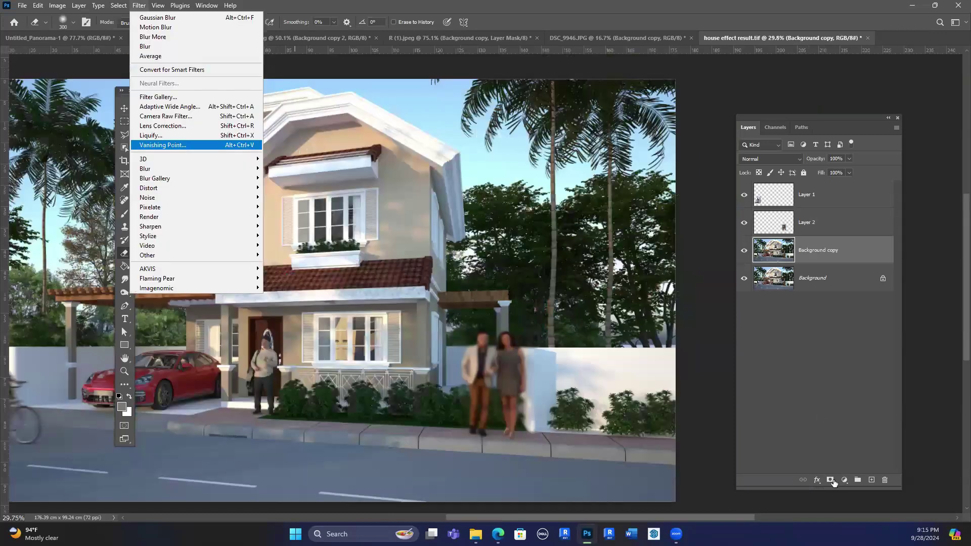
key(Down)
key(Down)
key(Right)
key(Down)
key(Down)
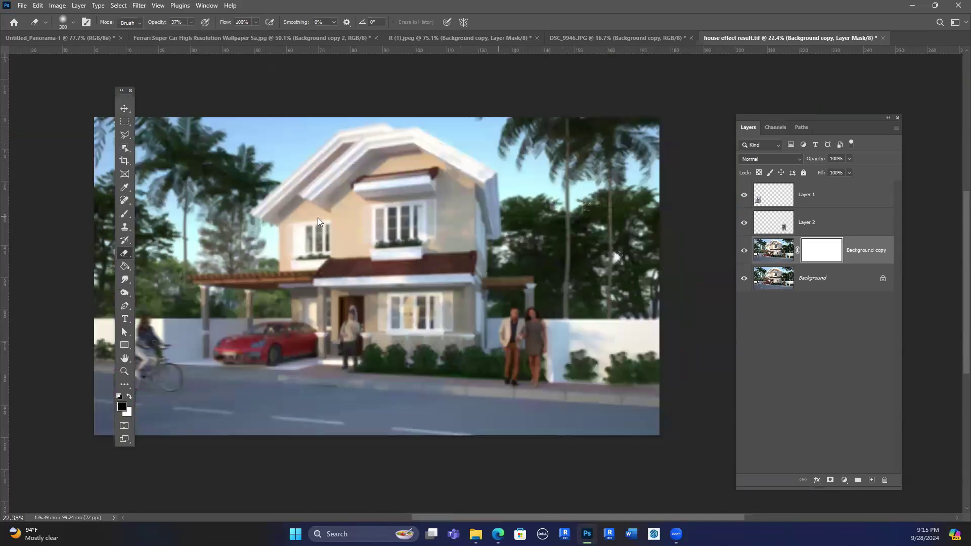
Paint black on the Background copy's mask over the house, using a soft 1300 px brush at 33% opacity.
key(bracketright)
key(bracketright)
key(bracketright)
key(bracketright)
key(bracketright)
key(bracketright)
key(bracketright)
key(bracketright)
key(b)
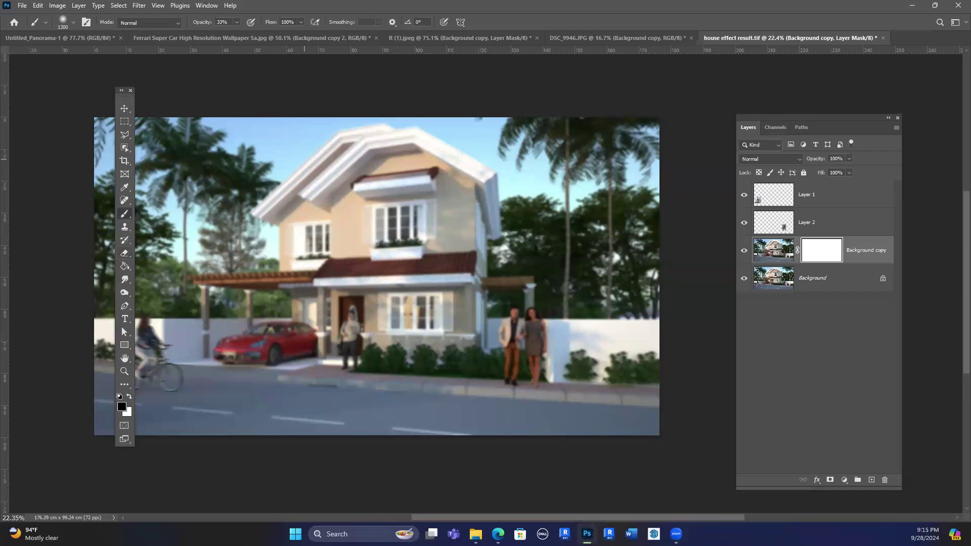
drag(397, 214, 486, 290)
Reveal the sharp house, car and shrubs fully by painting the mask at 100% brush opacity, and refine the edges at 58%.
click(237, 21)
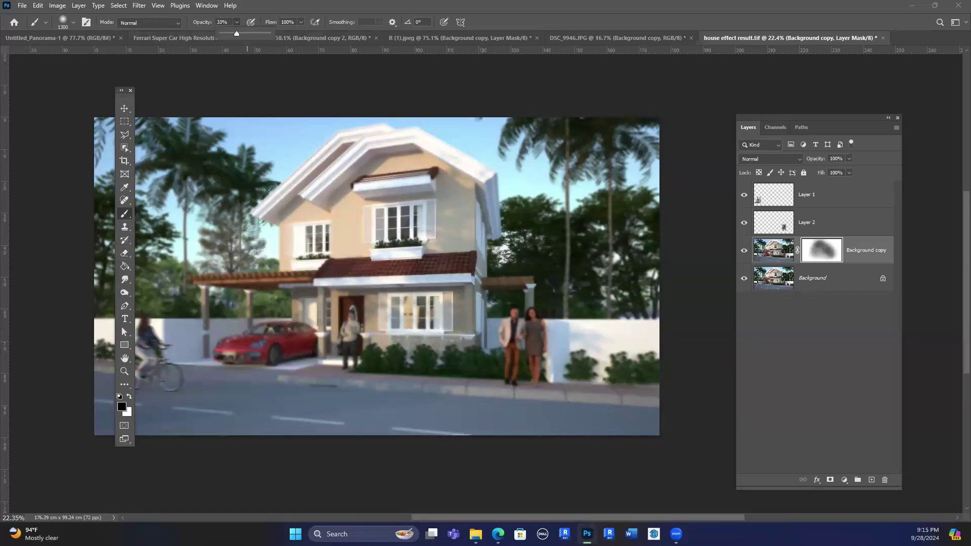
drag(237, 33, 272, 33)
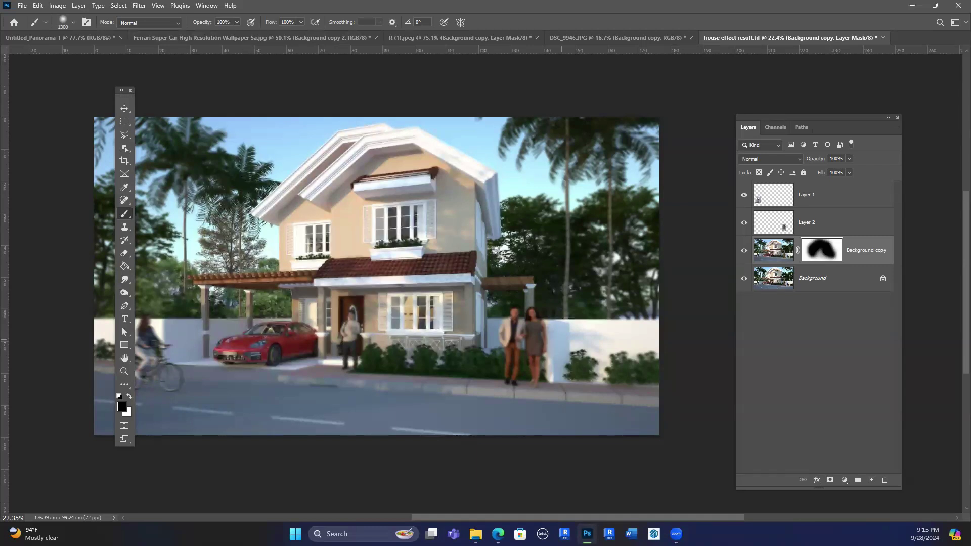
click(237, 21)
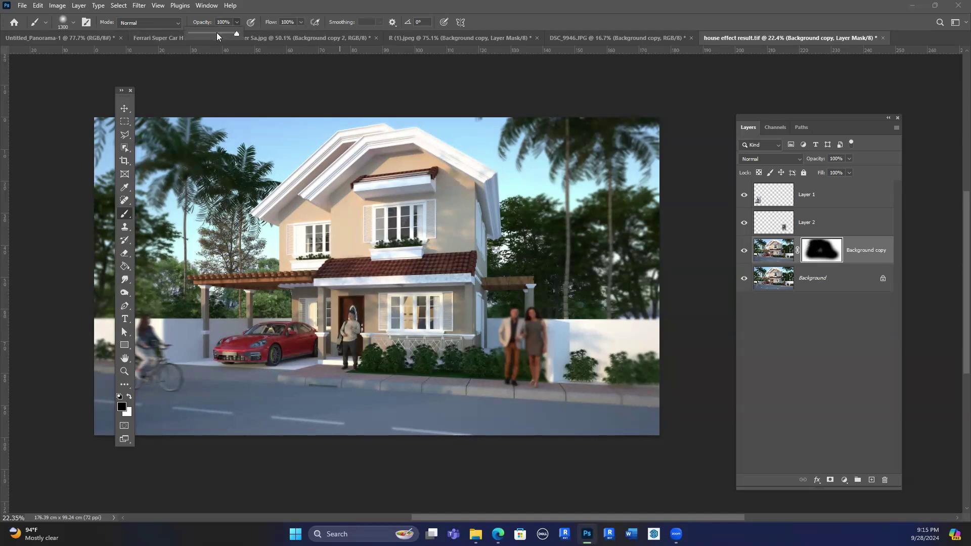
click(562, 186)
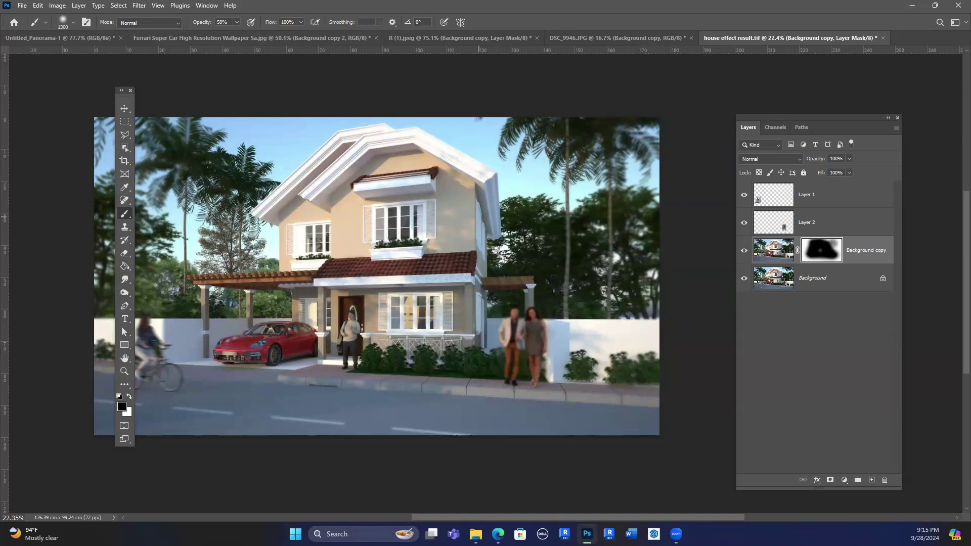
scroll(574, 269, down, 1)
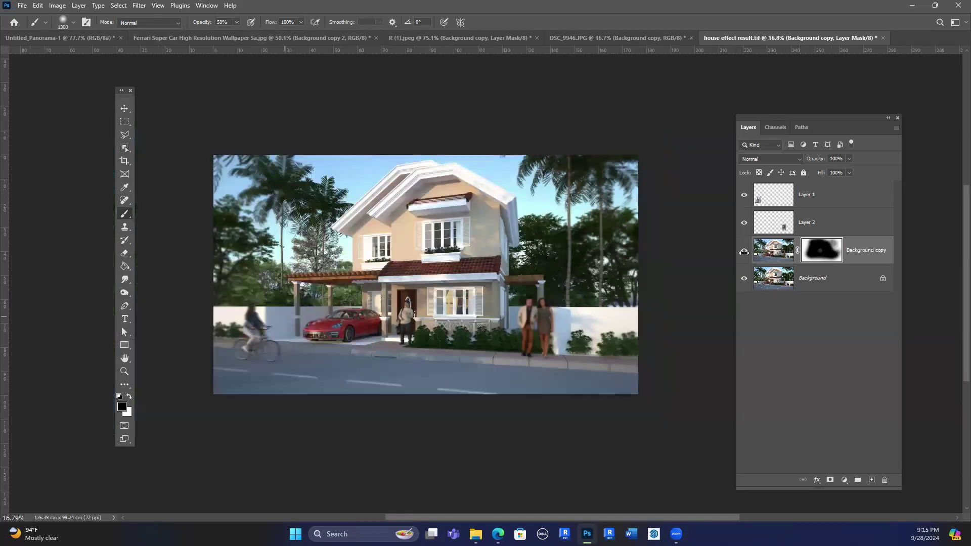
scroll(450, 337, up, 1)
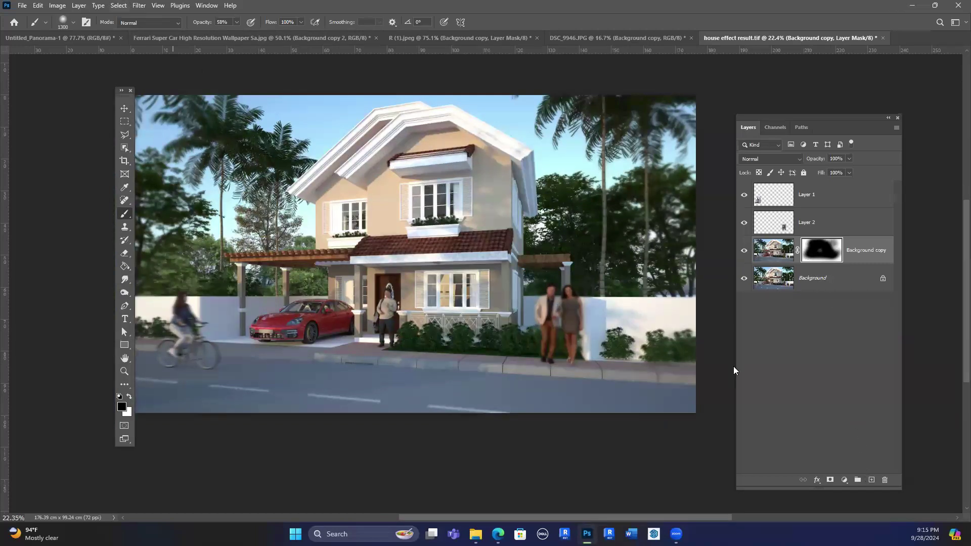
Try a Lens Blur on a duplicate of the Background layer, with no depth map source and radii of 40 and 5.
click(139, 6)
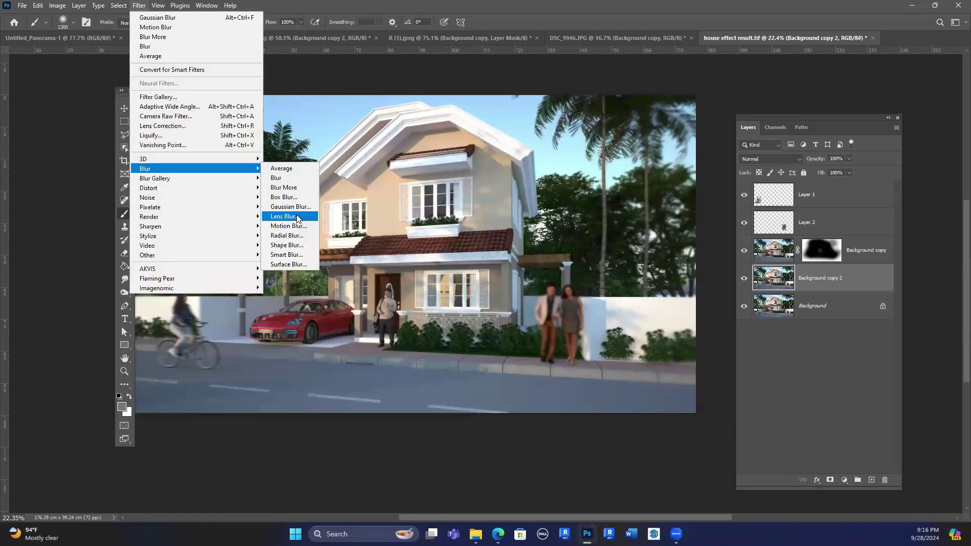
click(296, 217)
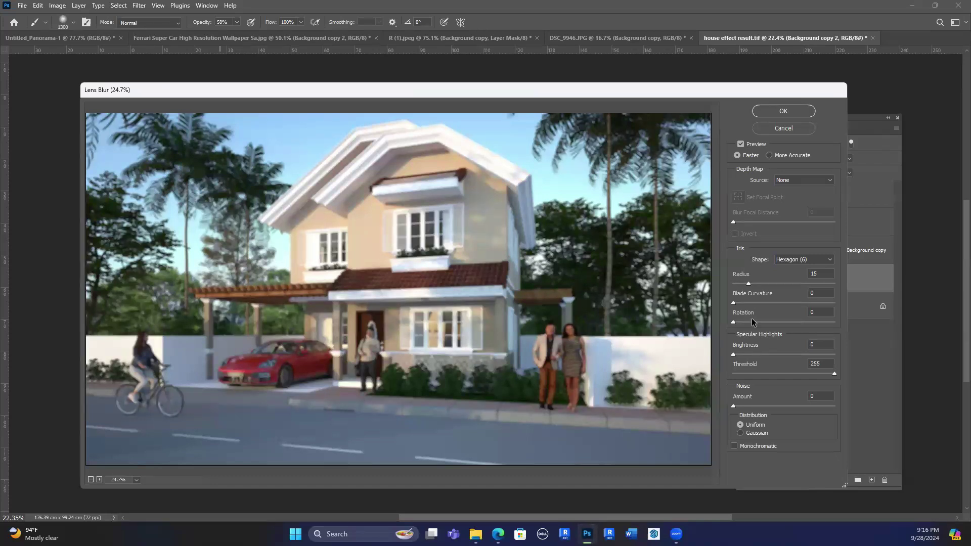
click(801, 181)
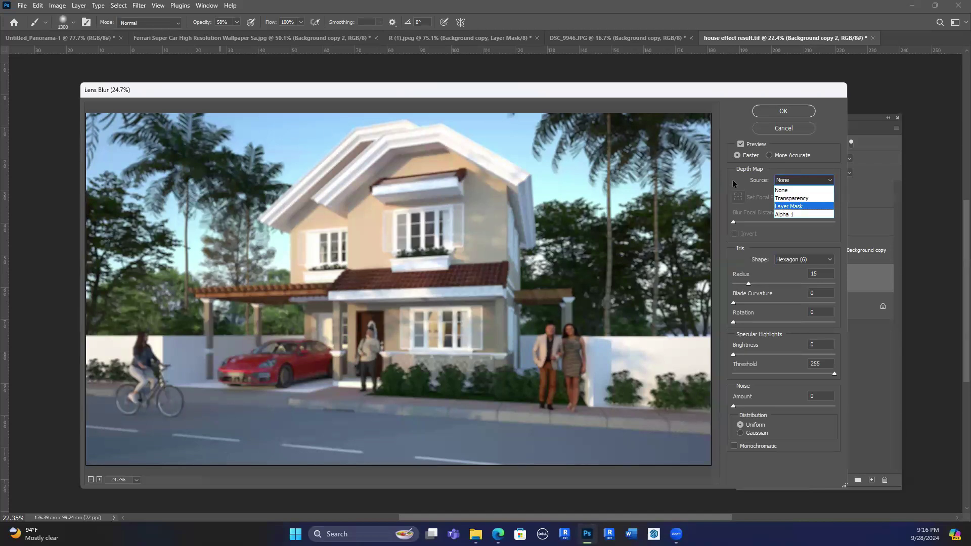
click(779, 187)
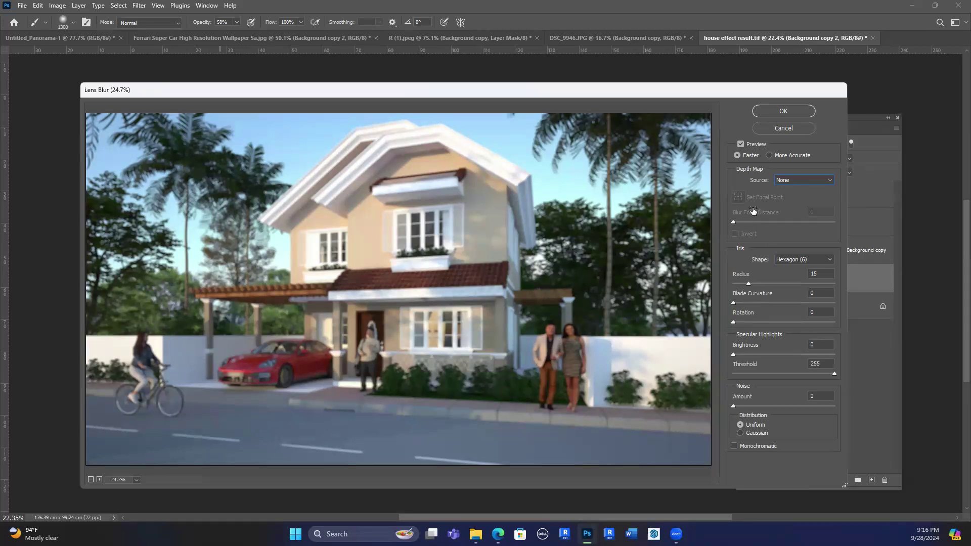
drag(749, 283, 754, 284)
click(773, 283)
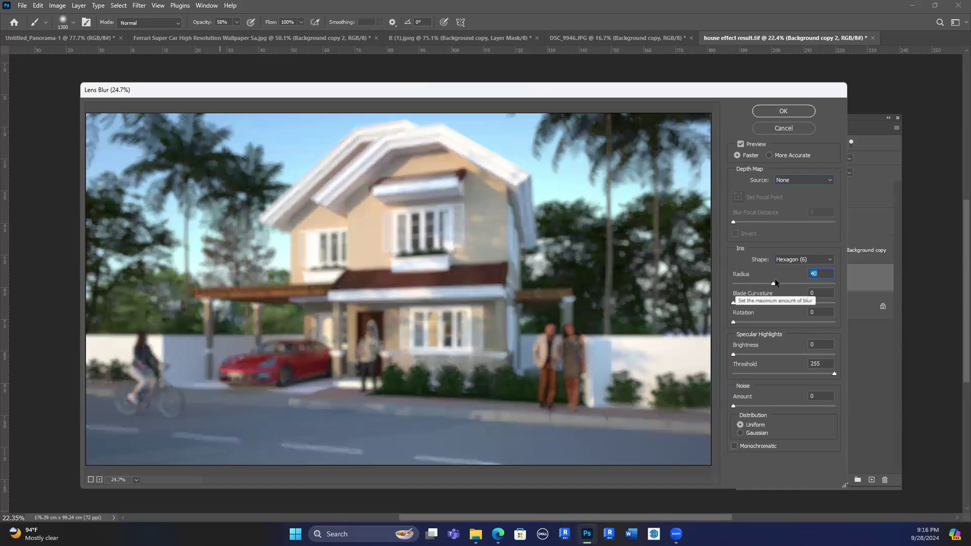
drag(773, 283, 736, 286)
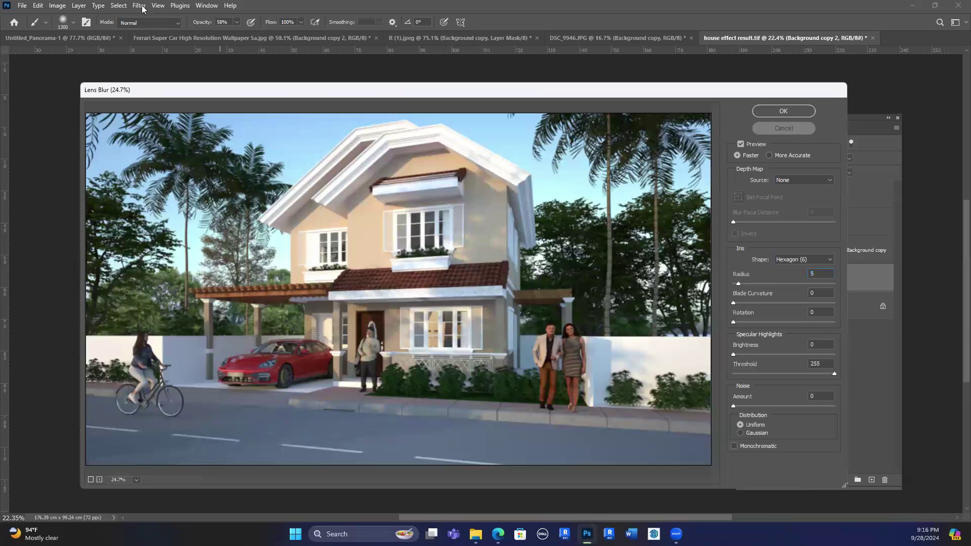
key(Return)
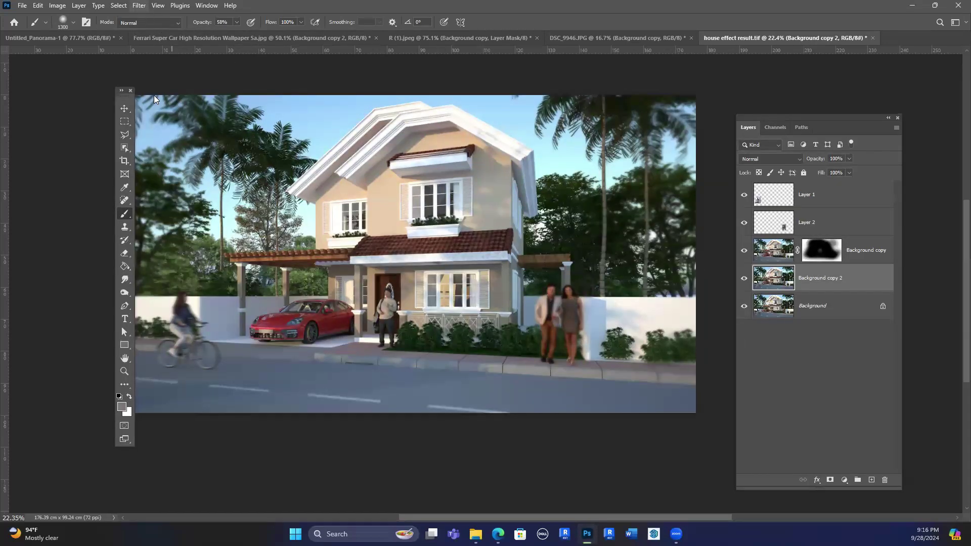
Apply a Radial Blur to the Background copy 2 layer with the Zoom method, Good quality and an increased amount.
click(147, 10)
mouse_move(152, 170)
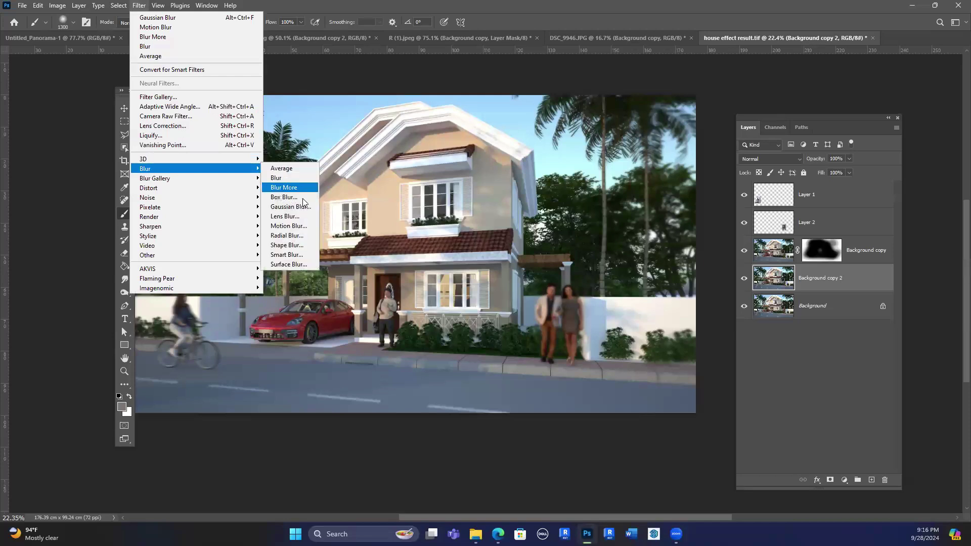
click(299, 236)
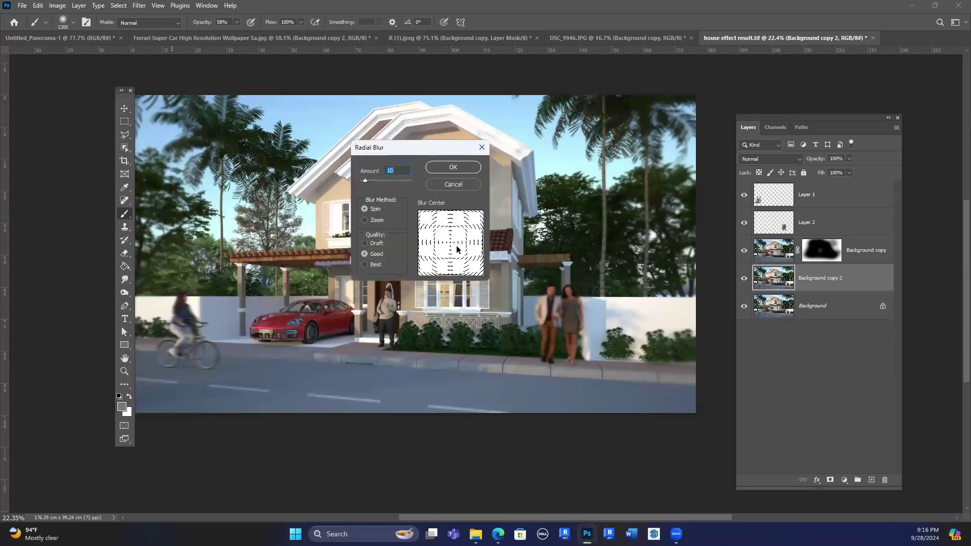
drag(371, 180, 373, 180)
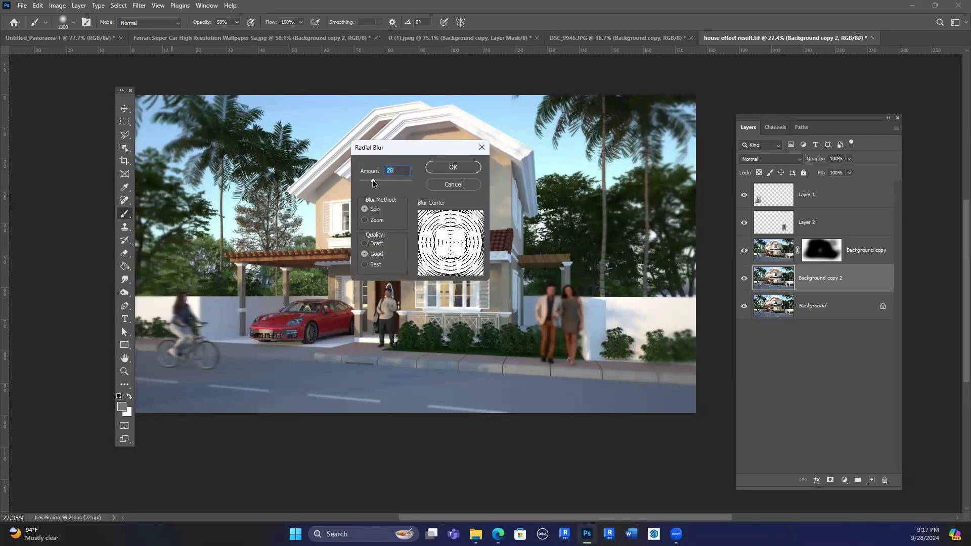
click(377, 221)
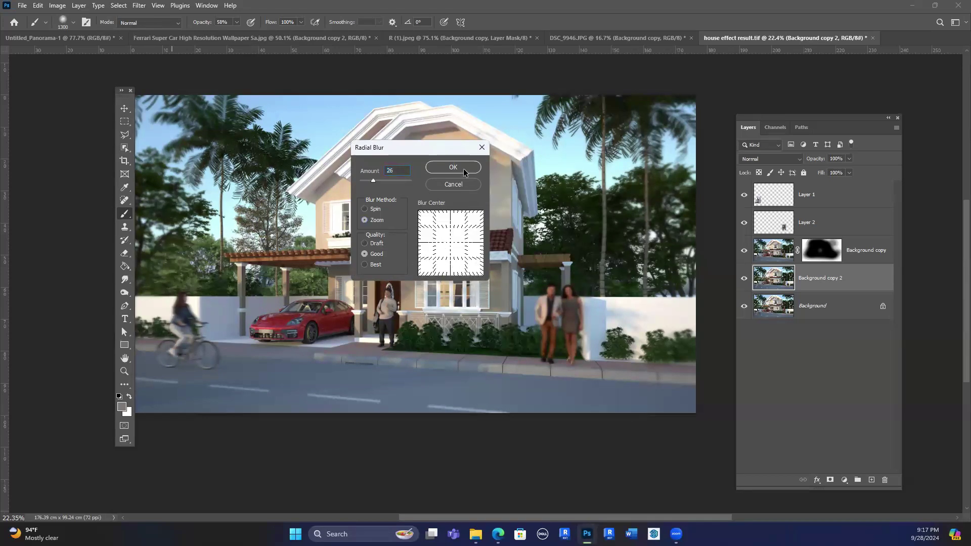
drag(373, 181, 383, 180)
click(451, 169)
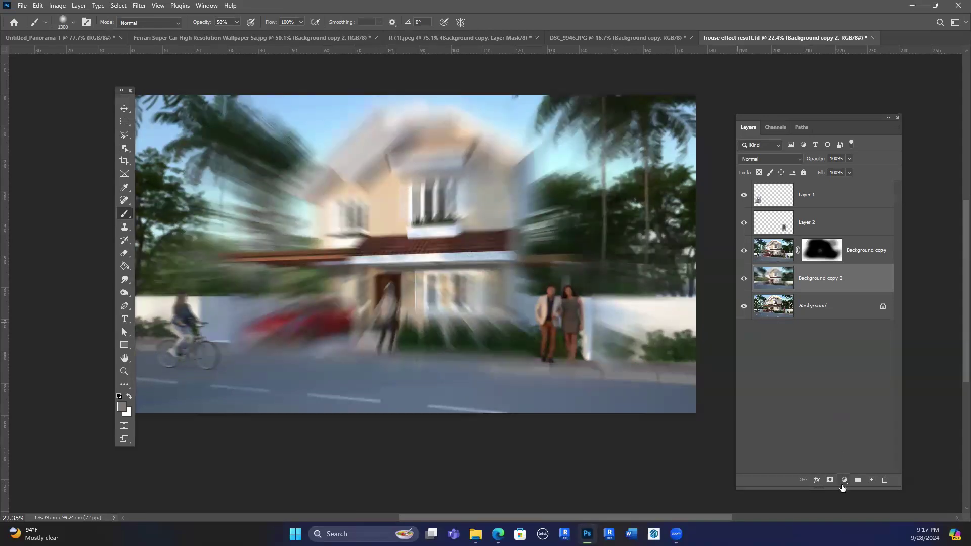
Add a layer mask to the zoom-blurred copy and paint black over the house and car at 58% brush opacity.
click(830, 480)
mouse_move(390, 210)
mouse_down()
mouse_move(354, 212)
mouse_move(384, 152)
mouse_move(445, 147)
mouse_move(528, 203)
mouse_move(561, 268)
mouse_move(354, 323)
mouse_up()
mouse_move(353, 150)
mouse_down()
mouse_move(293, 230)
mouse_move(354, 328)
mouse_move(538, 198)
mouse_move(562, 293)
mouse_move(304, 318)
mouse_move(253, 303)
mouse_move(390, 163)
mouse_up()
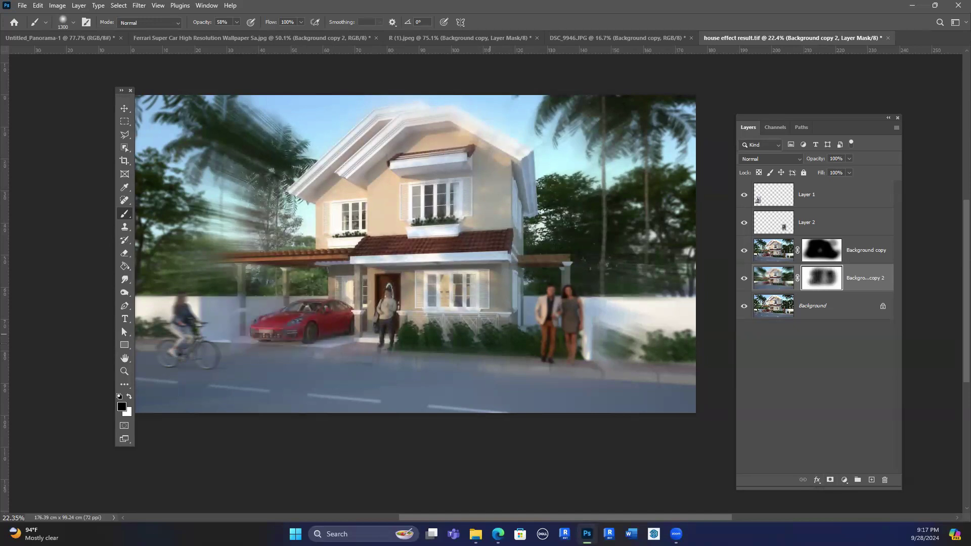
Hide the two masked blur layers and duplicate the Background layer.
click(744, 279)
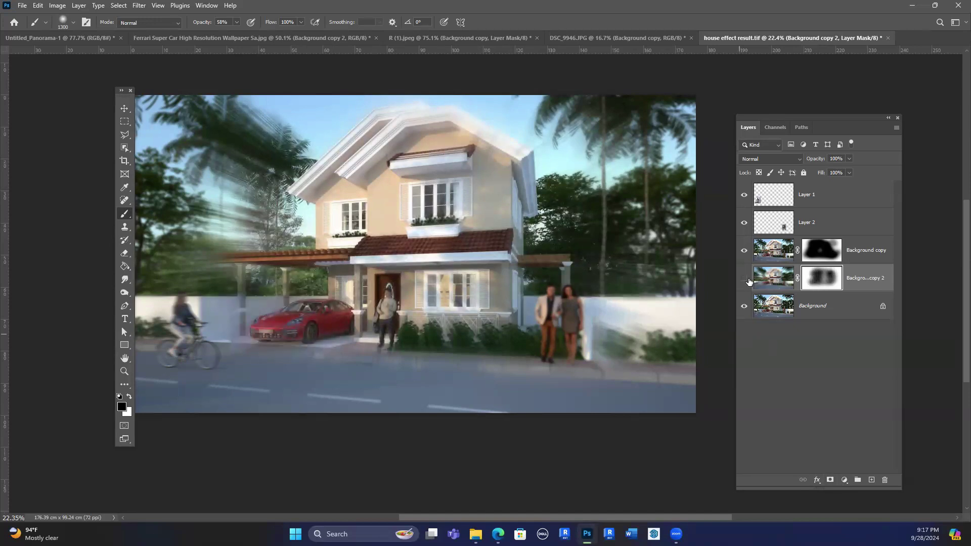
click(745, 251)
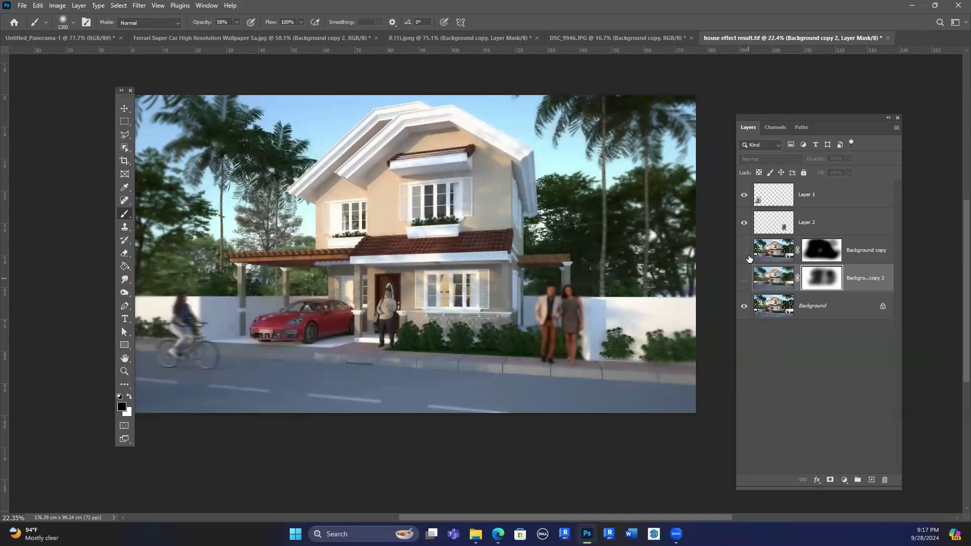
click(135, 7)
click(820, 313)
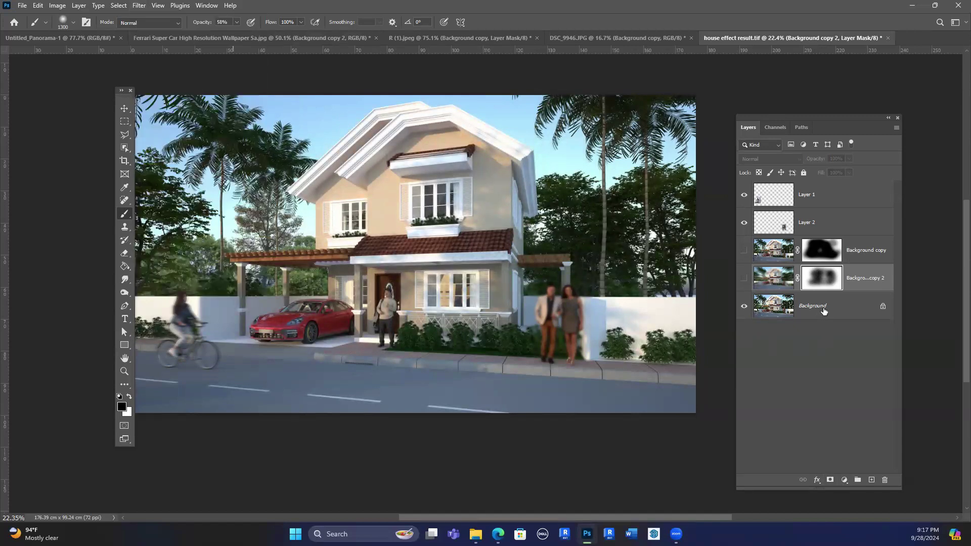
drag(819, 310, 871, 479)
Try a Shape Blur on the new background copy with the Wild Animals lion shape at a 10-pixel radius, checking the upper window.
click(137, 9)
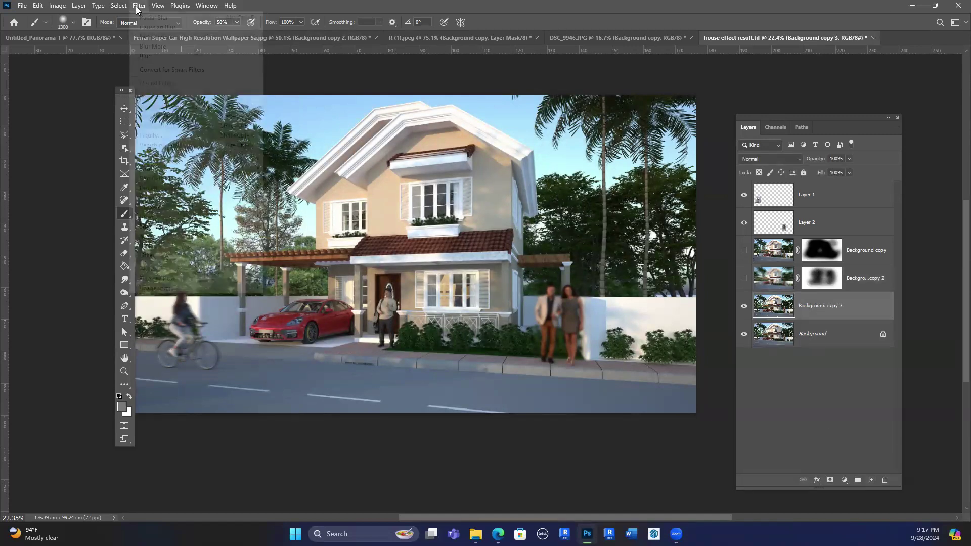
mouse_move(173, 169)
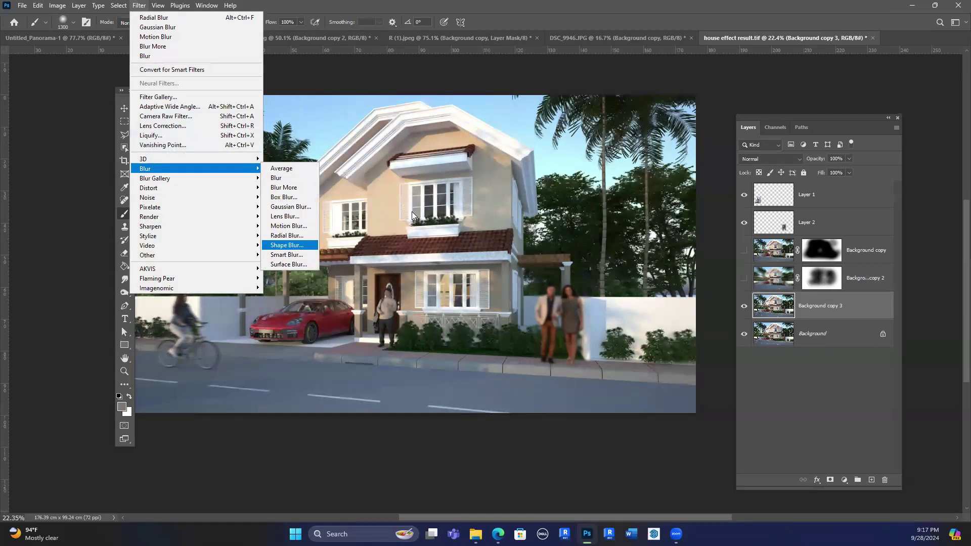
click(296, 245)
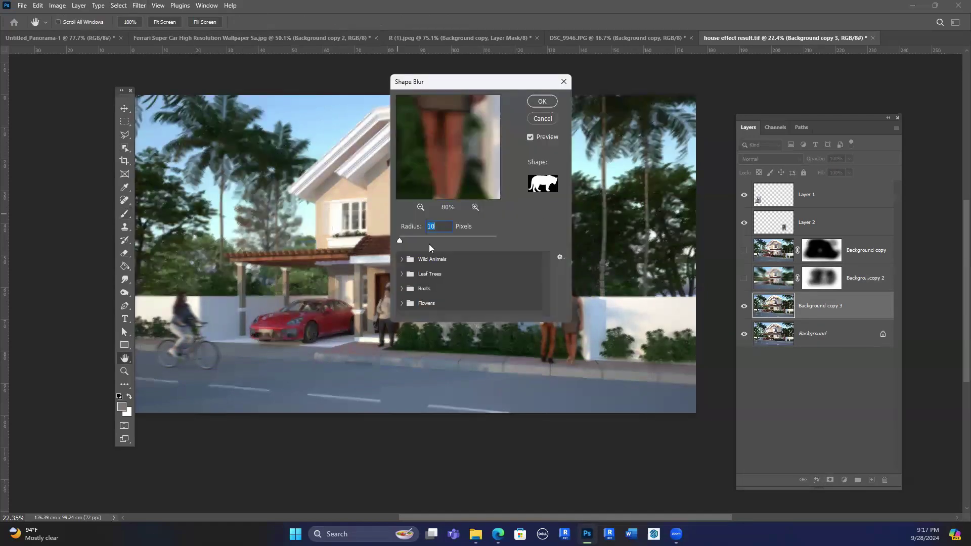
click(402, 259)
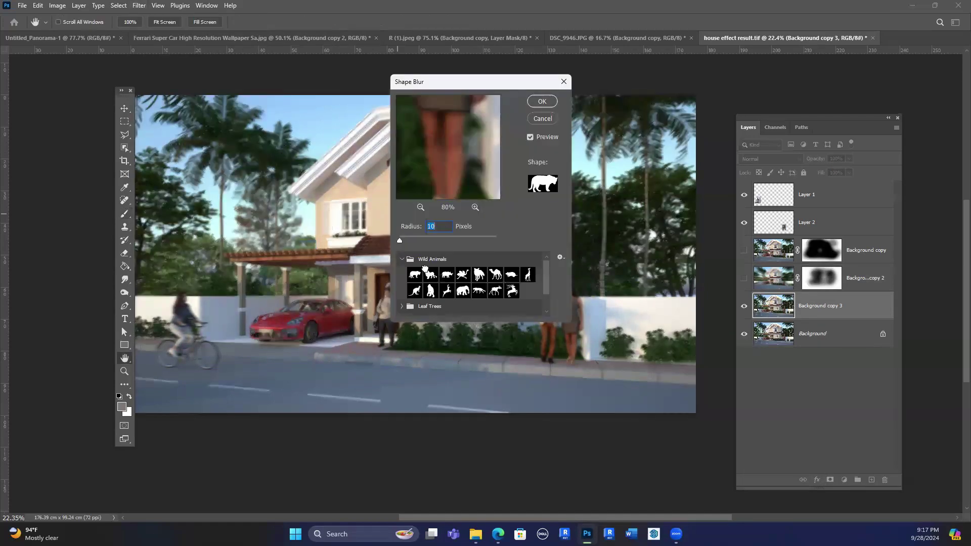
click(429, 274)
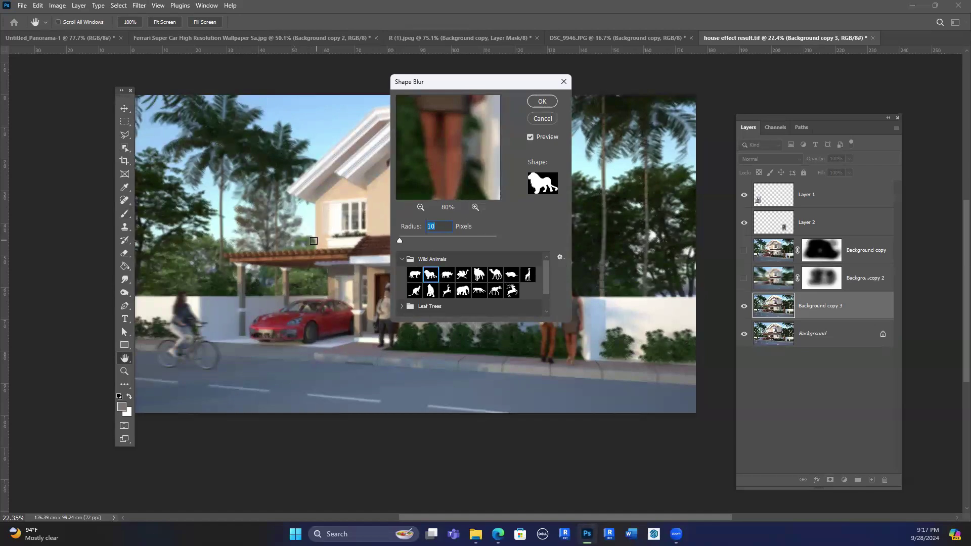
click(342, 219)
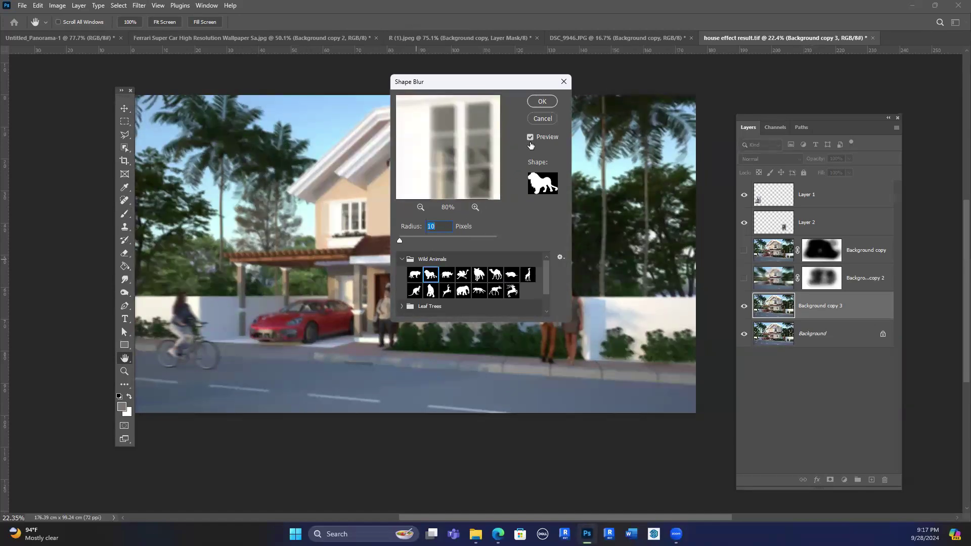
click(550, 120)
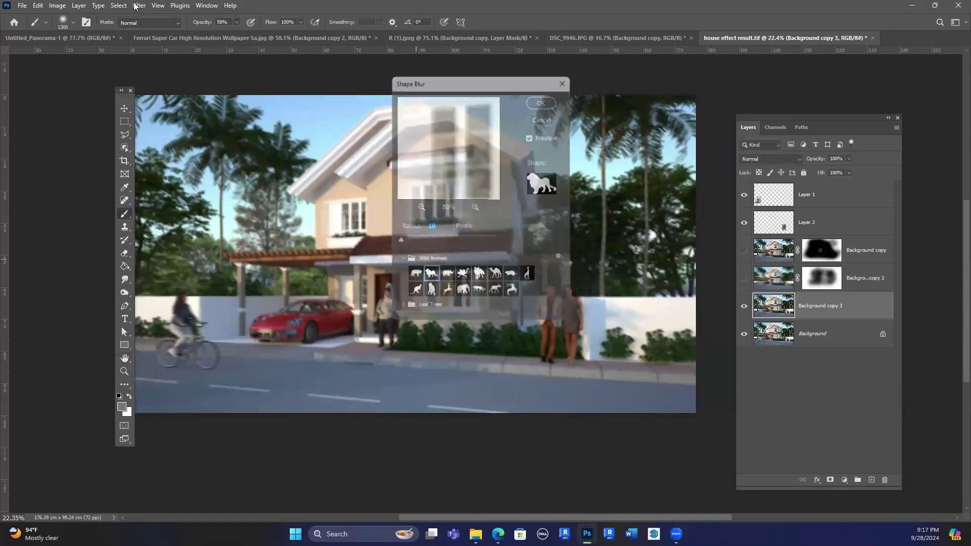
Try a Smart Blur with a larger radius on the Background copy 3 layer.
click(138, 5)
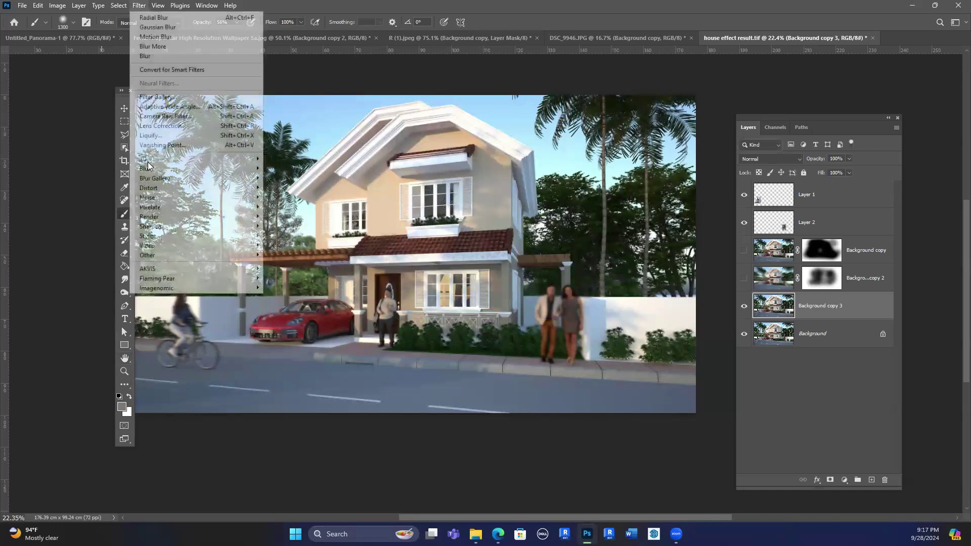
mouse_move(252, 168)
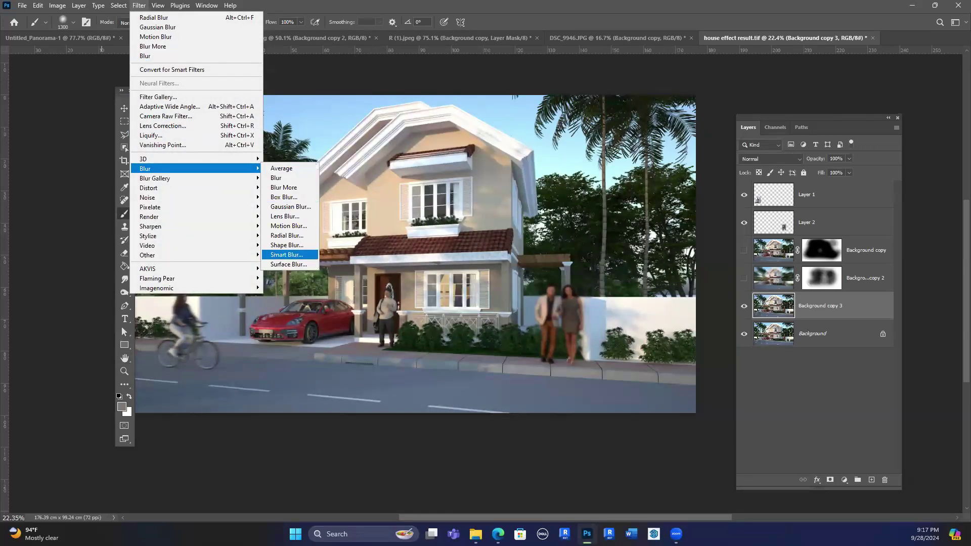
key(Return)
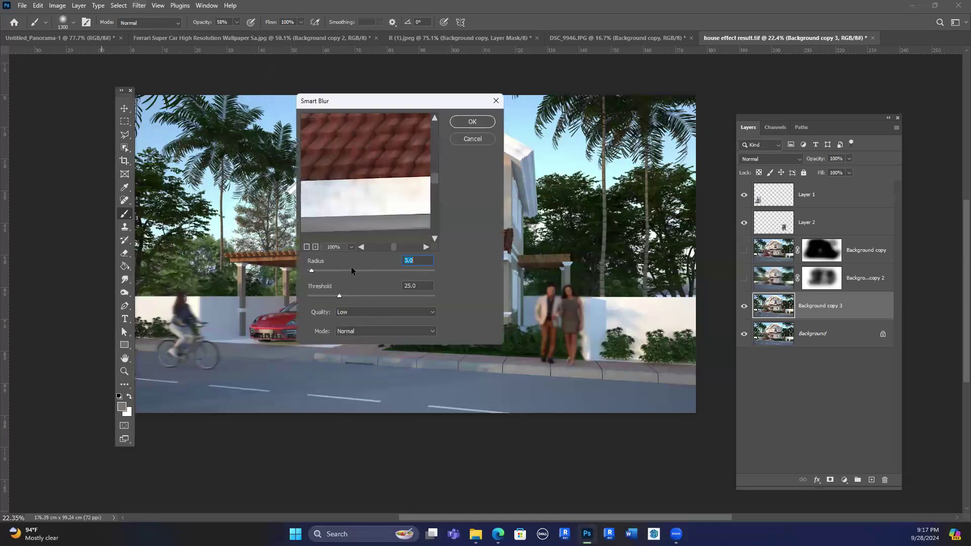
click(346, 269)
key(Return)
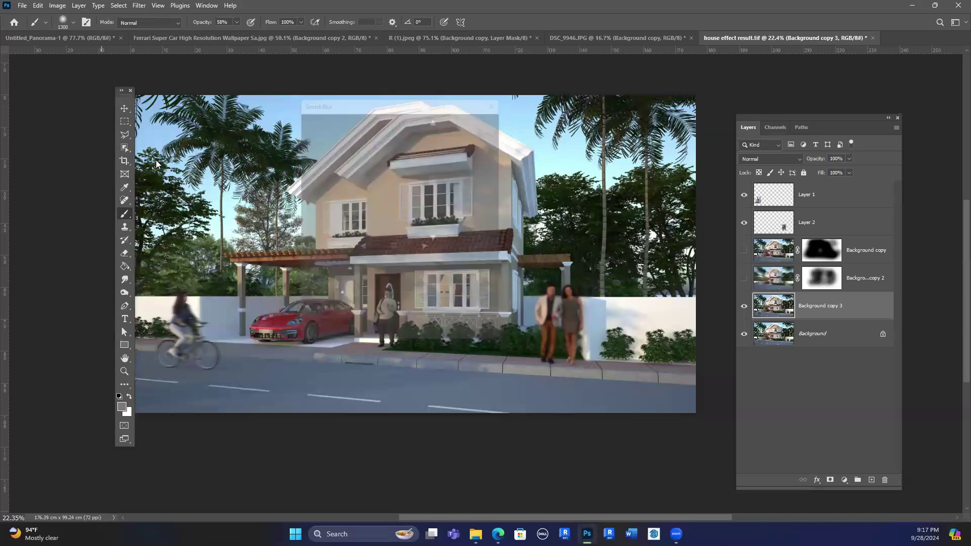
Try a Surface Blur on the Background copy 3 layer.
click(139, 5)
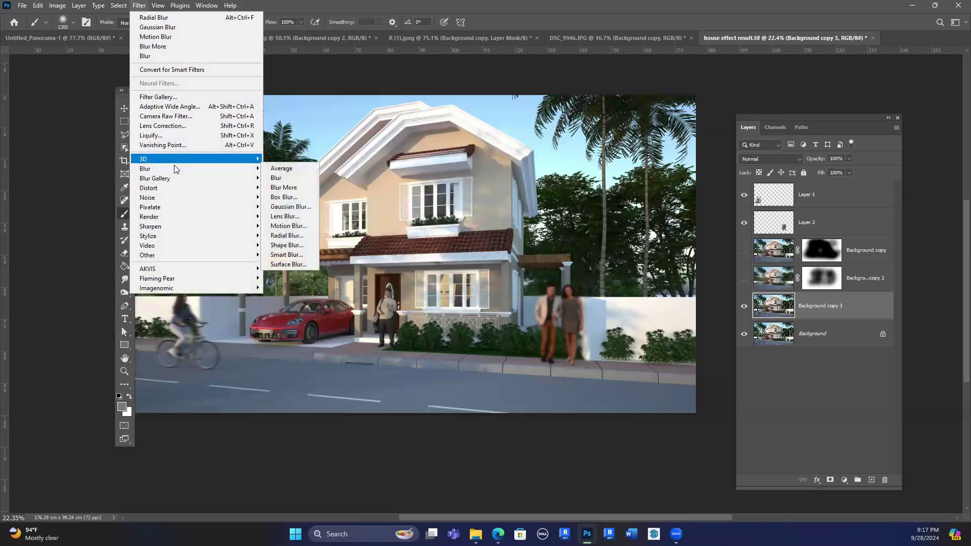
mouse_move(296, 265)
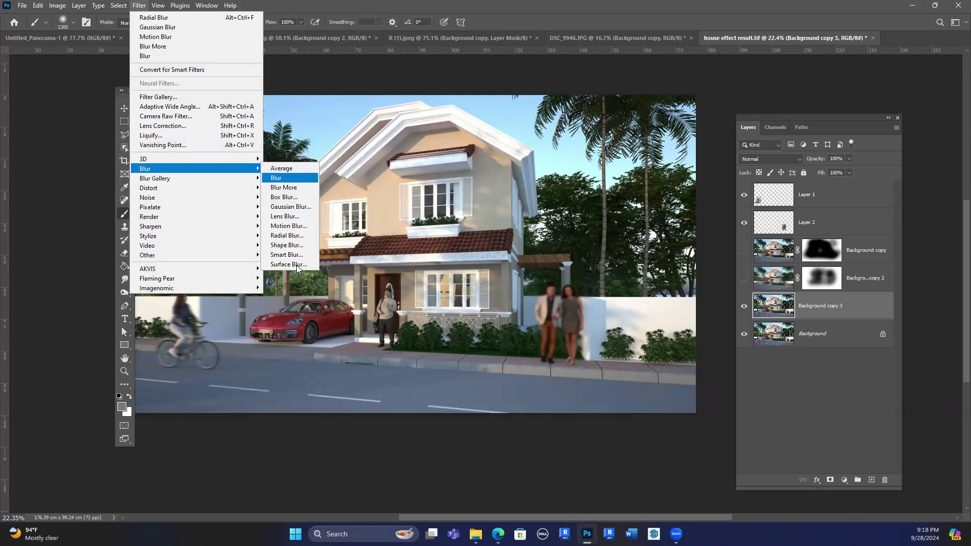
key(Return)
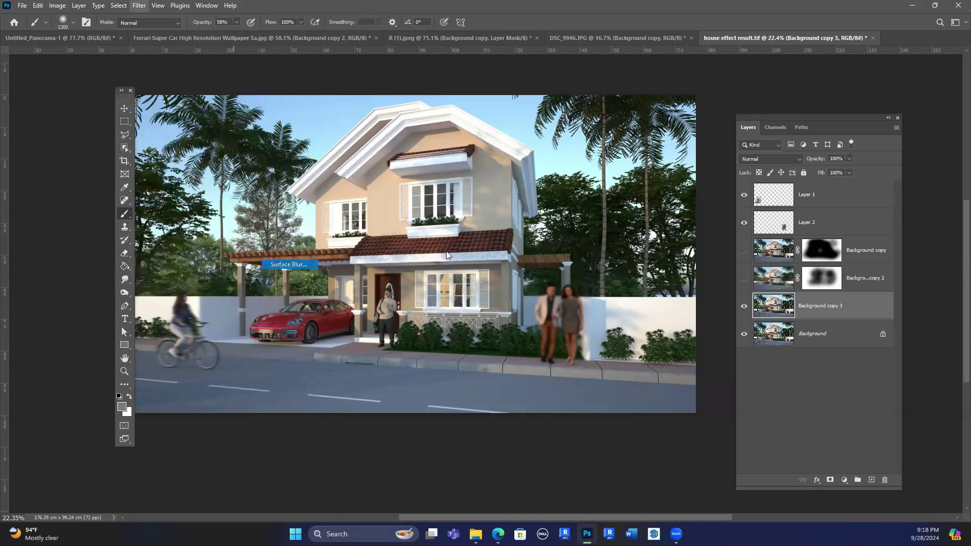
key(shift+Tab)
click(521, 133)
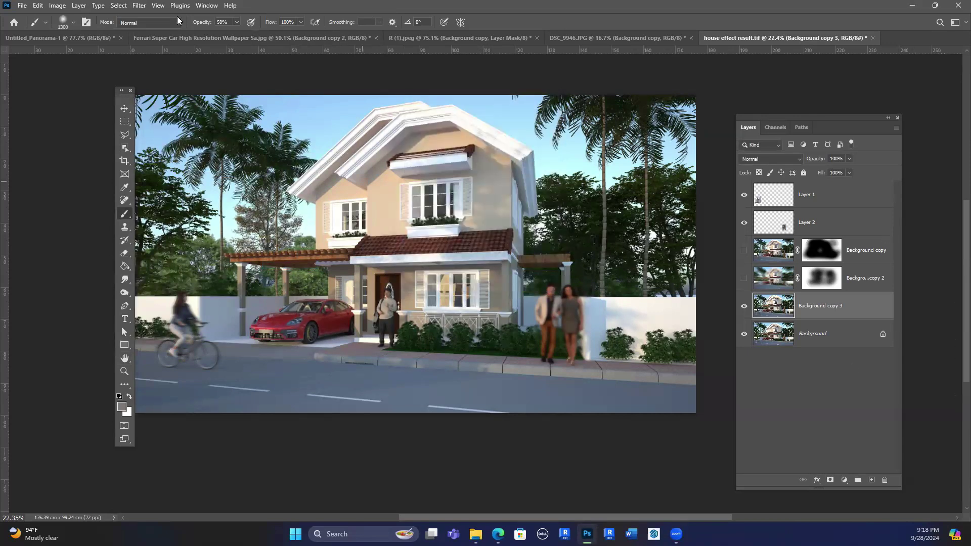
Start a Field Blur at 15 px on the Background copy 3 layer and float the Blur Tools panel over the image.
click(139, 6)
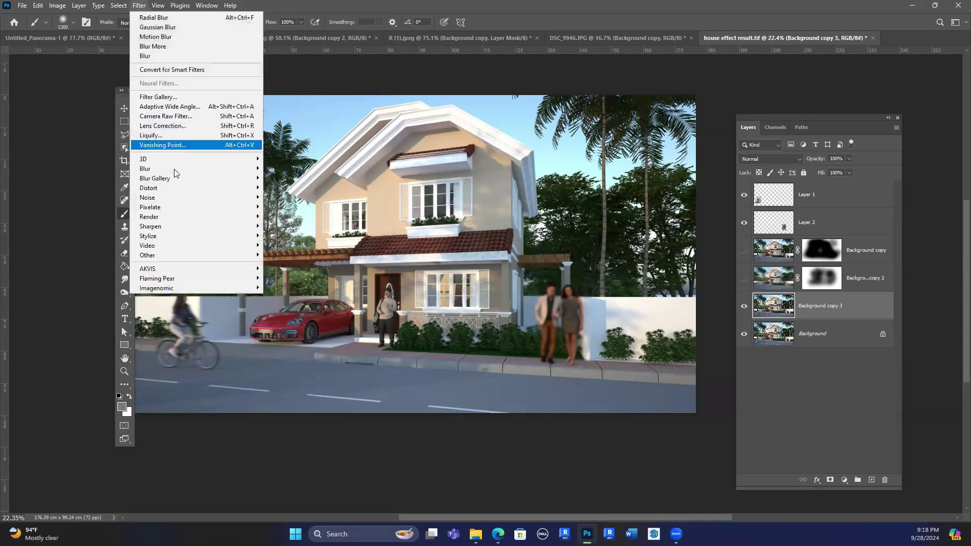
mouse_move(175, 174)
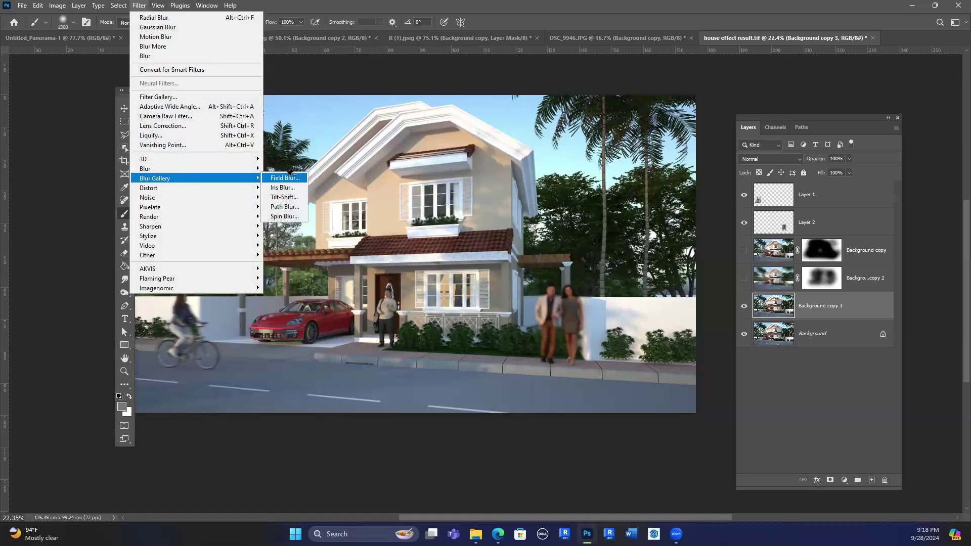
click(291, 178)
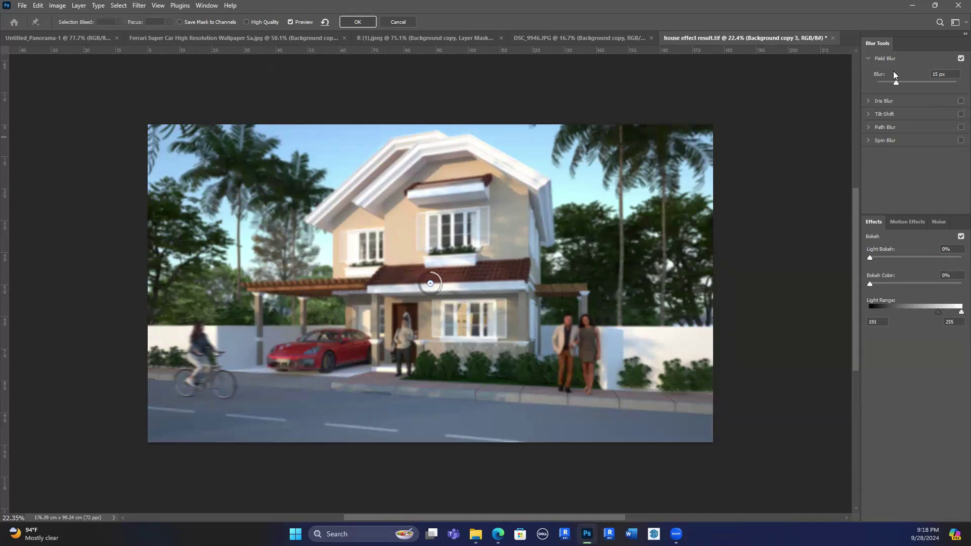
drag(914, 45, 532, 139)
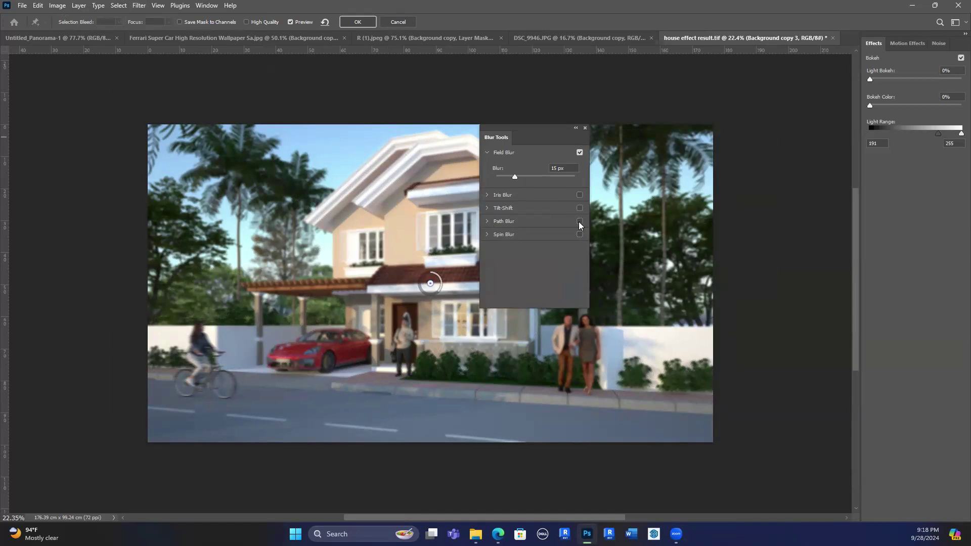
Add a Path Blur at 89% speed and move the Blur Tools panel away from the blur path.
click(488, 221)
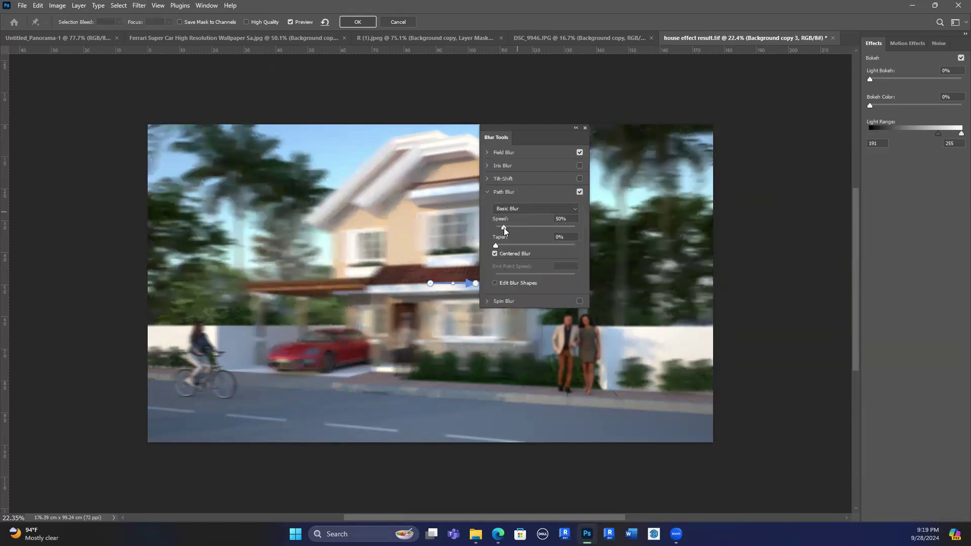
drag(508, 227, 510, 227)
drag(558, 134, 624, 121)
Bend the blur path into a long curve from the carport below the house up to the palm trees, and close Blur Tools.
drag(476, 285, 536, 306)
click(431, 283)
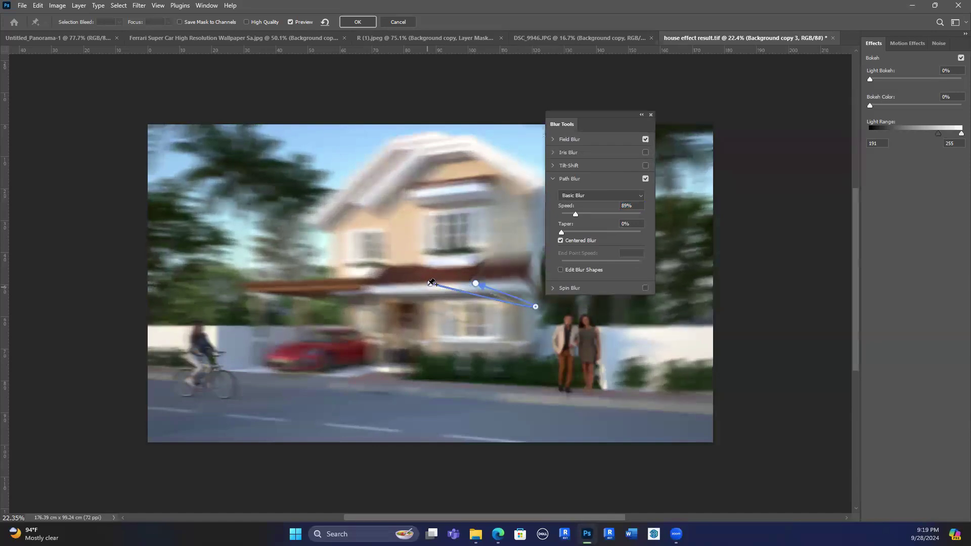
drag(377, 285, 259, 280)
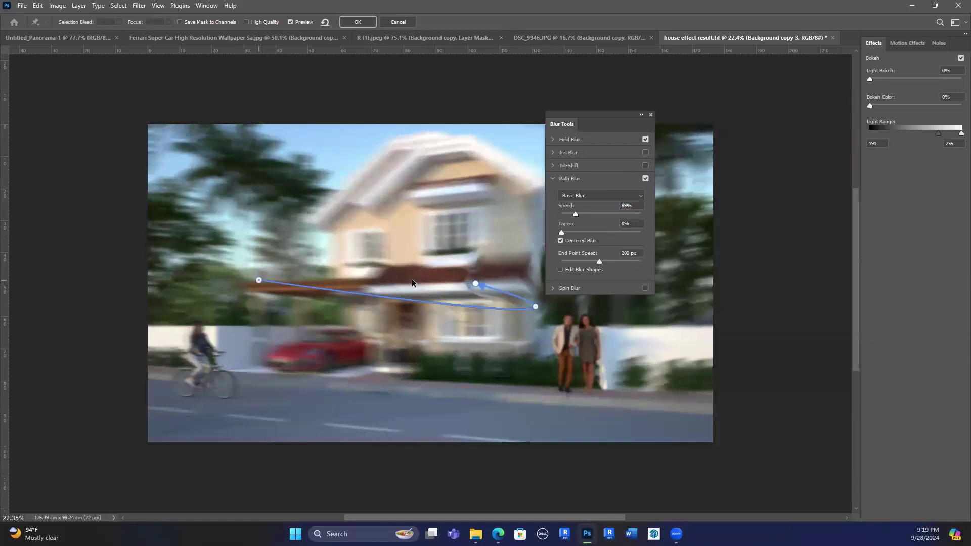
drag(472, 287, 666, 196)
drag(607, 157, 603, 154)
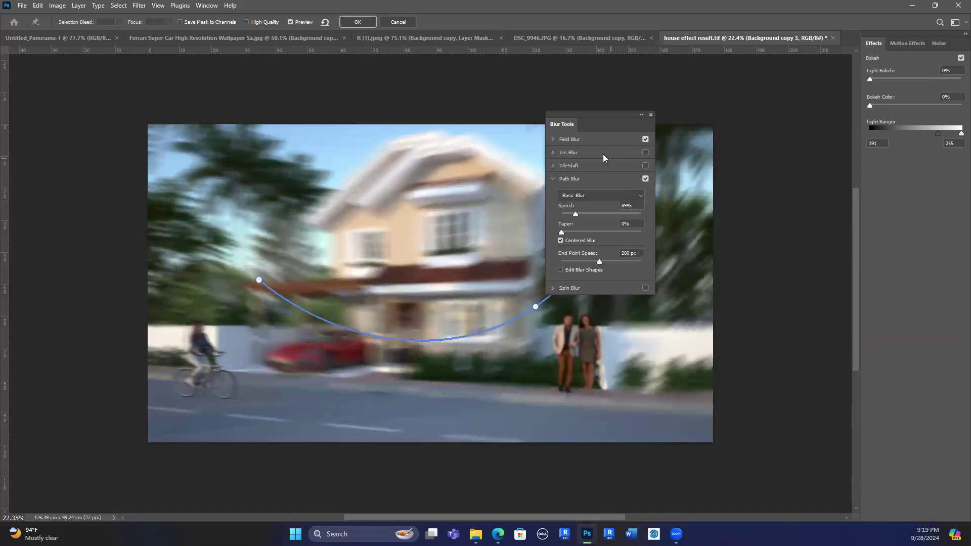
click(651, 114)
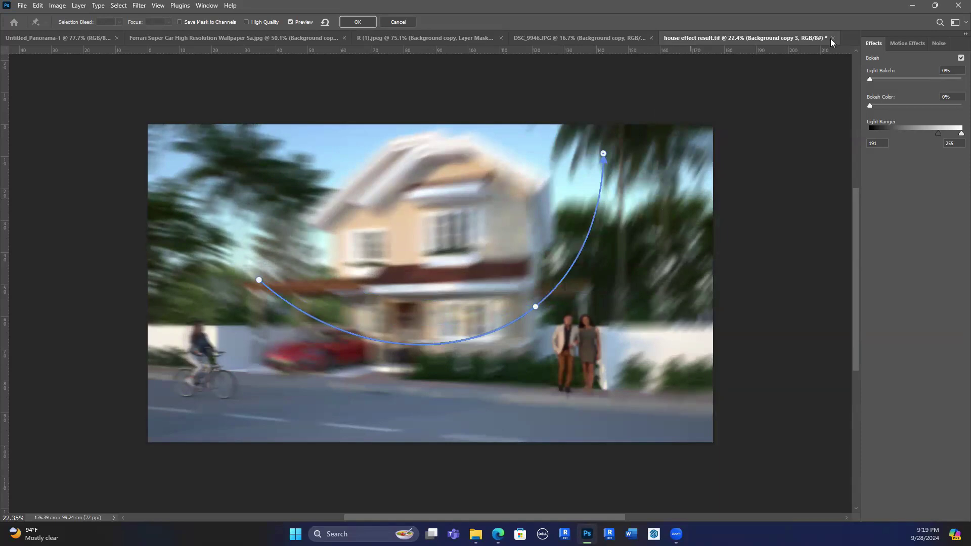
Discard the gallery blur and close the house, figurine, portrait and Ferrari documents without saving.
key(Return)
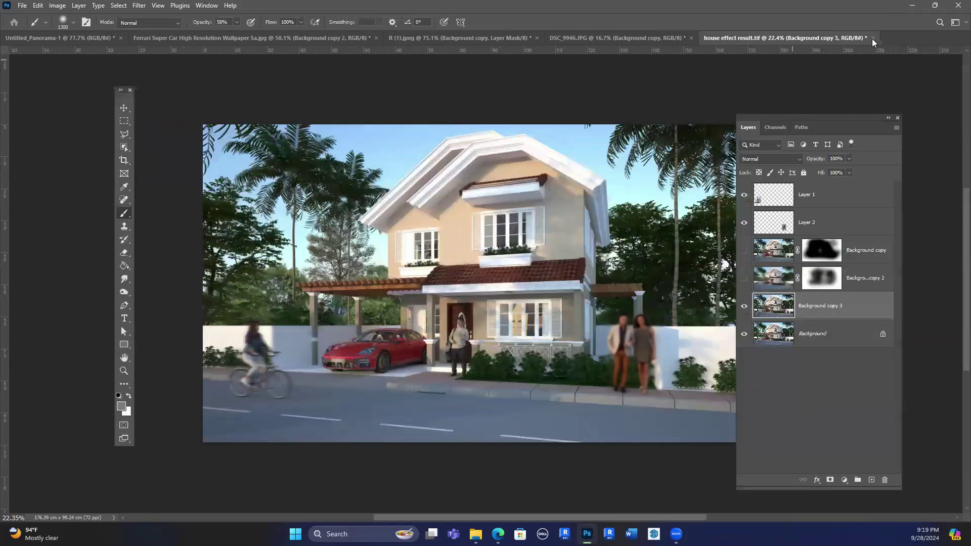
key(ctrl+w)
click(496, 199)
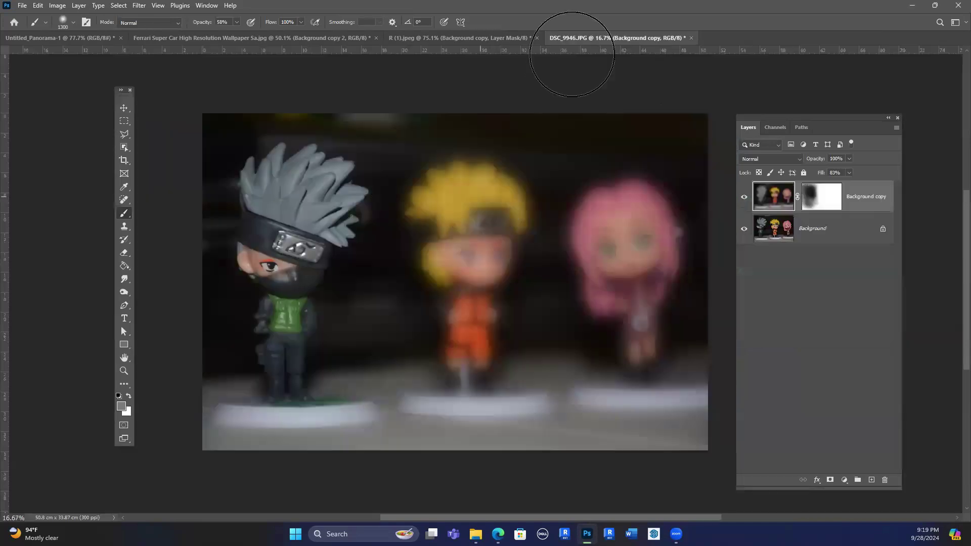
click(691, 38)
click(483, 199)
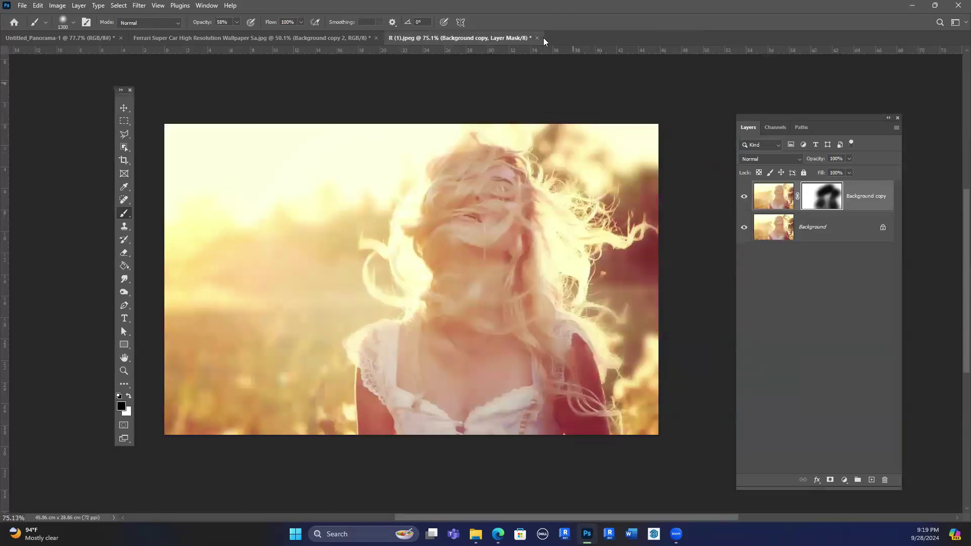
click(537, 38)
click(485, 197)
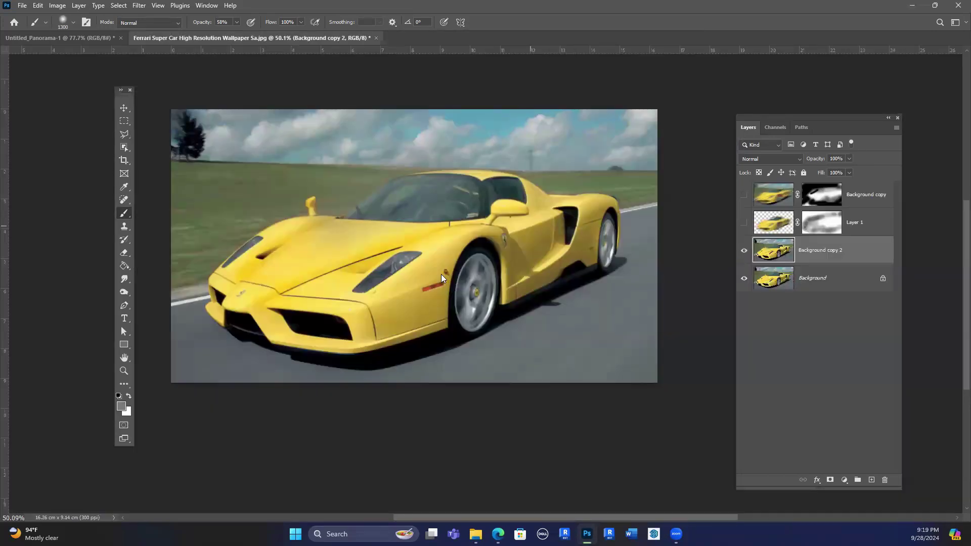
click(376, 38)
click(484, 197)
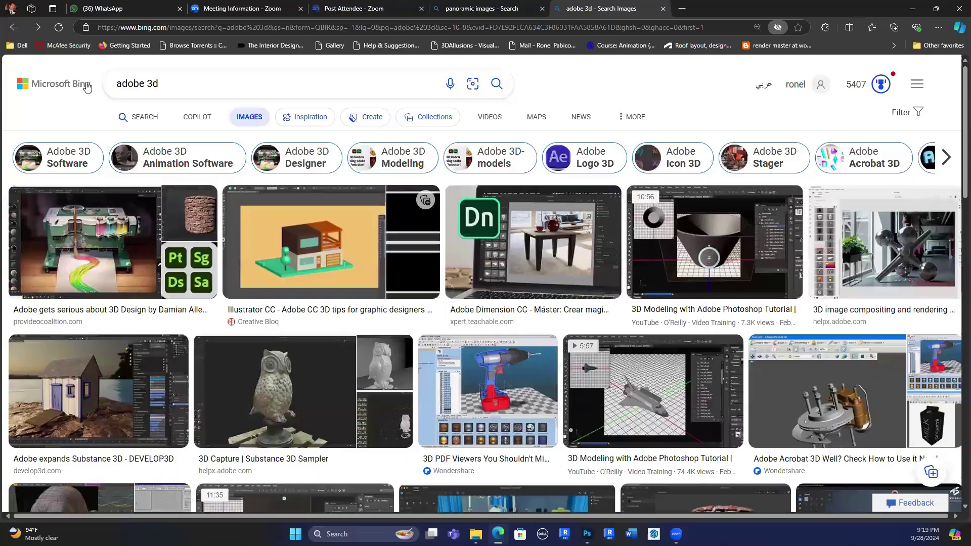
Search Bing Images in the browser for "car race".
text(car r)
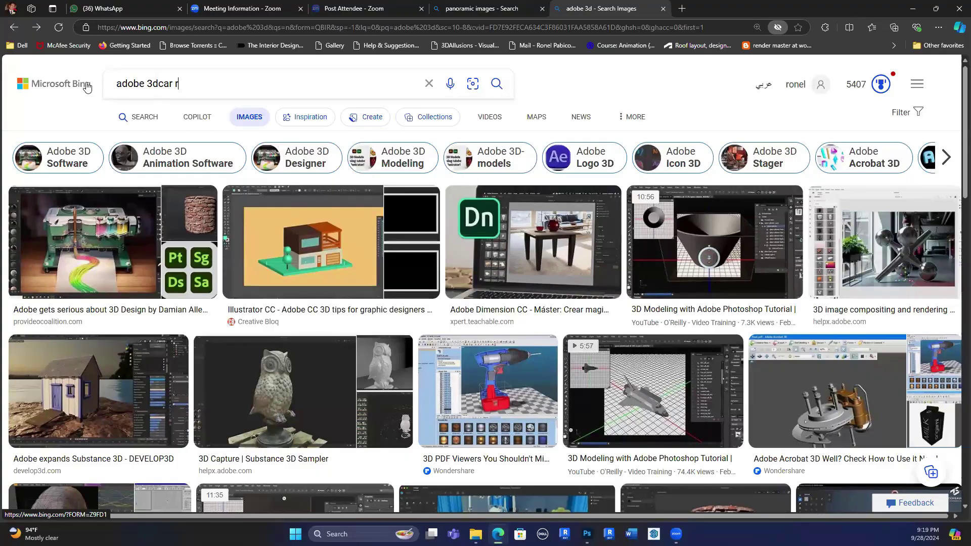
text(ac)
key(BackSpace)
key(BackSpace)
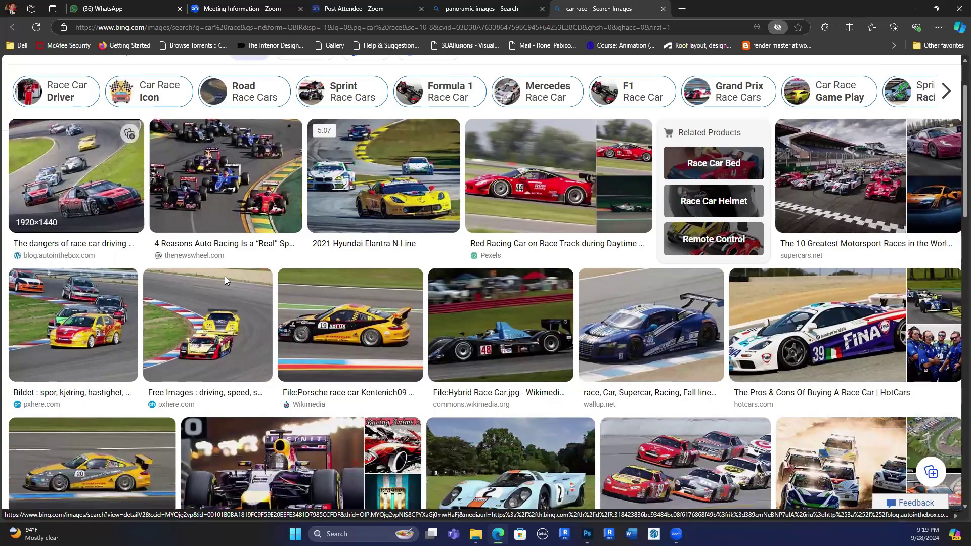
Pick the photo of the red and white race cars and save it to Downloads as ferrari-racing-lambo.
scroll(225, 276, down, 2)
click(282, 271)
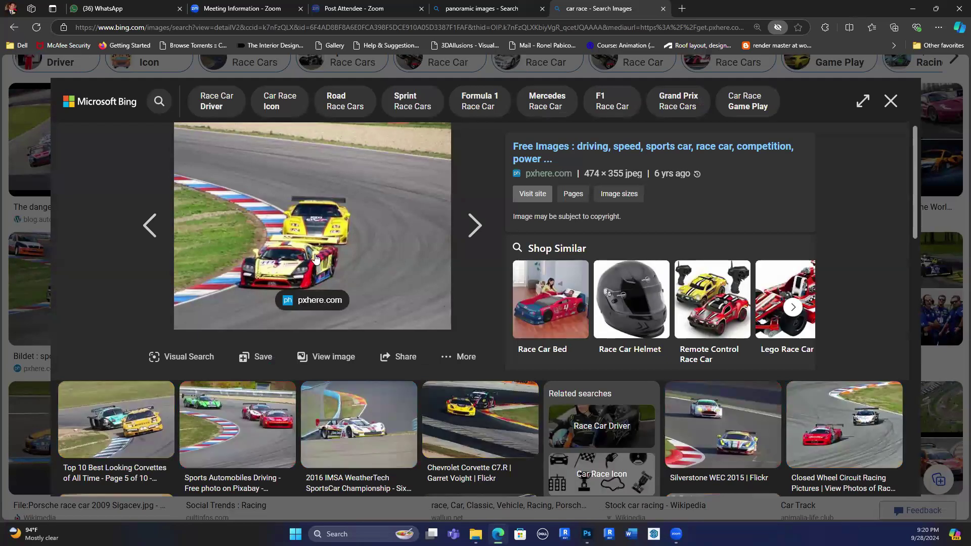
click(847, 434)
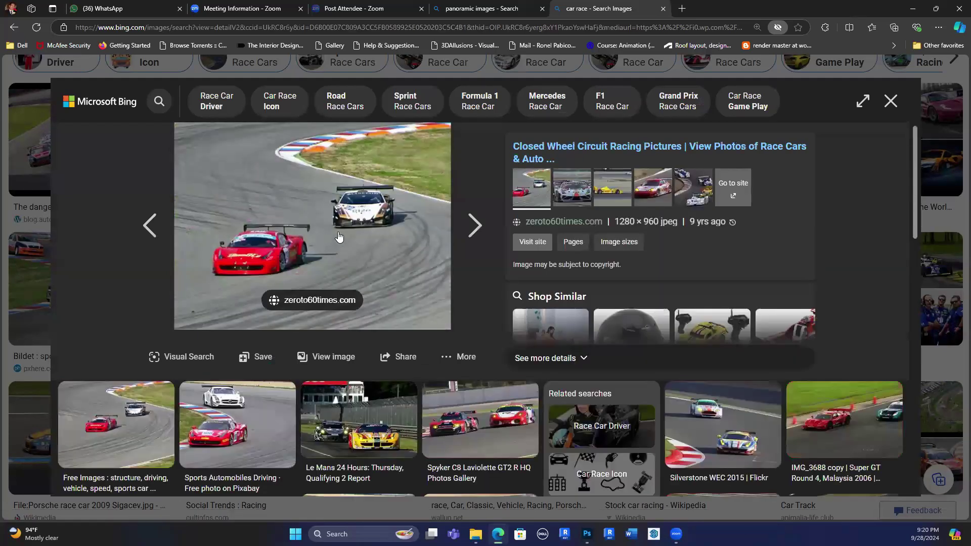
right_click(319, 213)
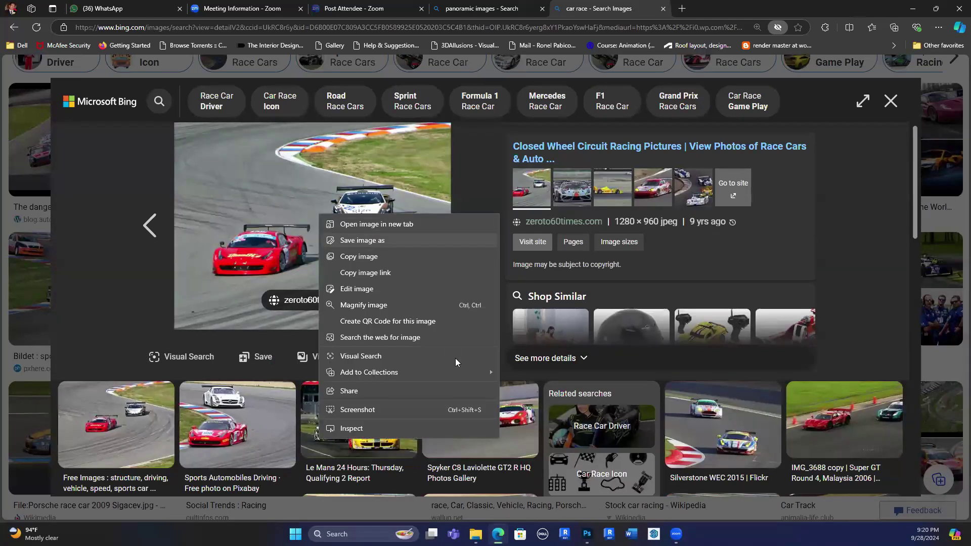
click(363, 242)
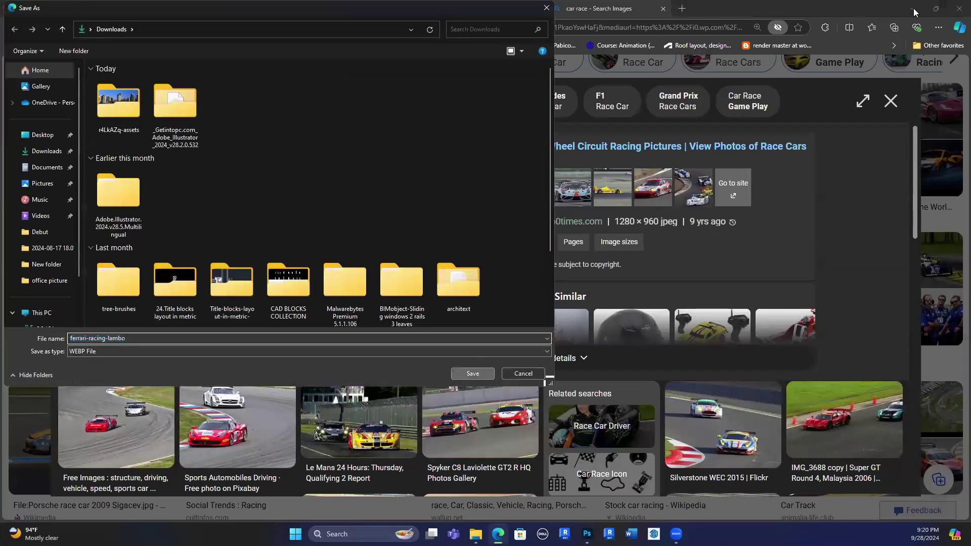
key(Return)
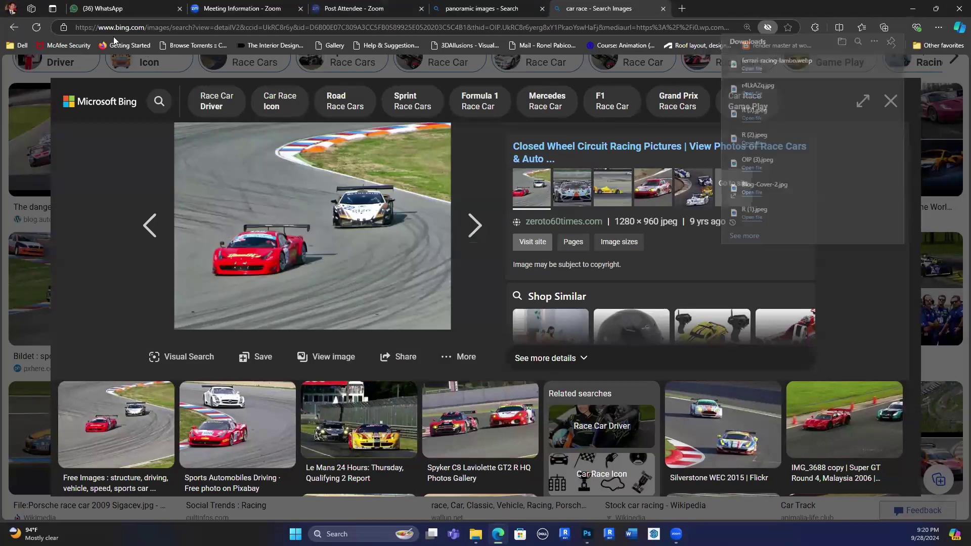
Switch back to Photoshop and close the panorama document without saving.
key(alt+Tab)
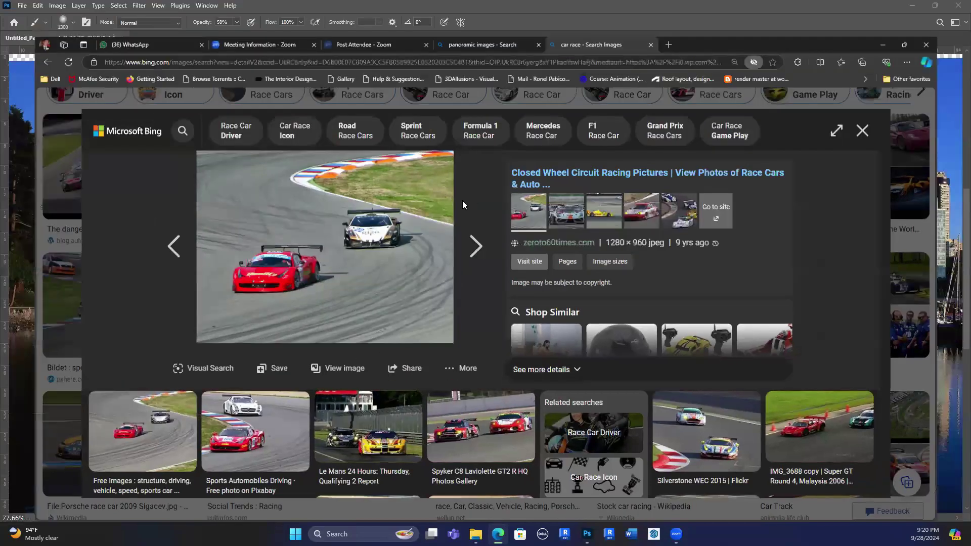
key(ctrl+w)
key(n)
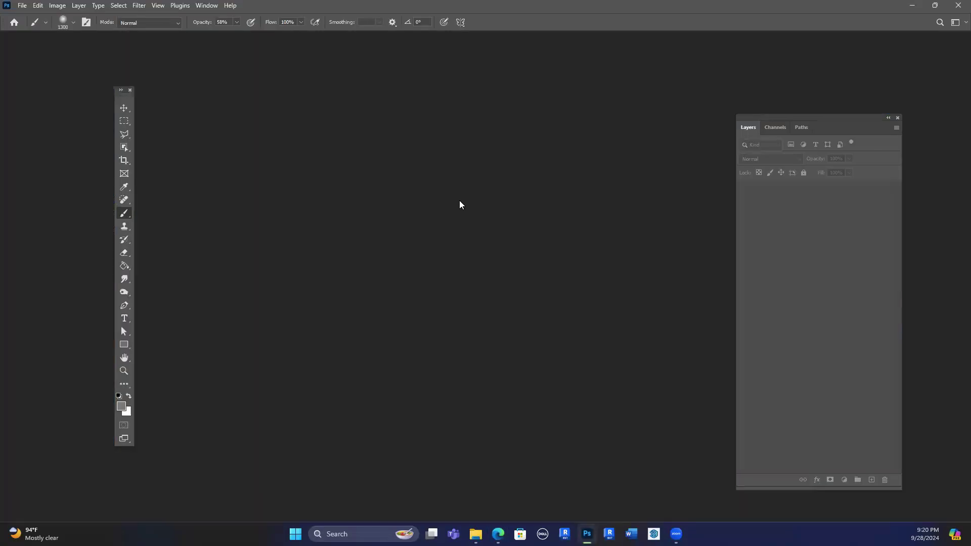
Open ferrari-racing-lambo from Downloads and duplicate its Background layer.
key(ctrl+o)
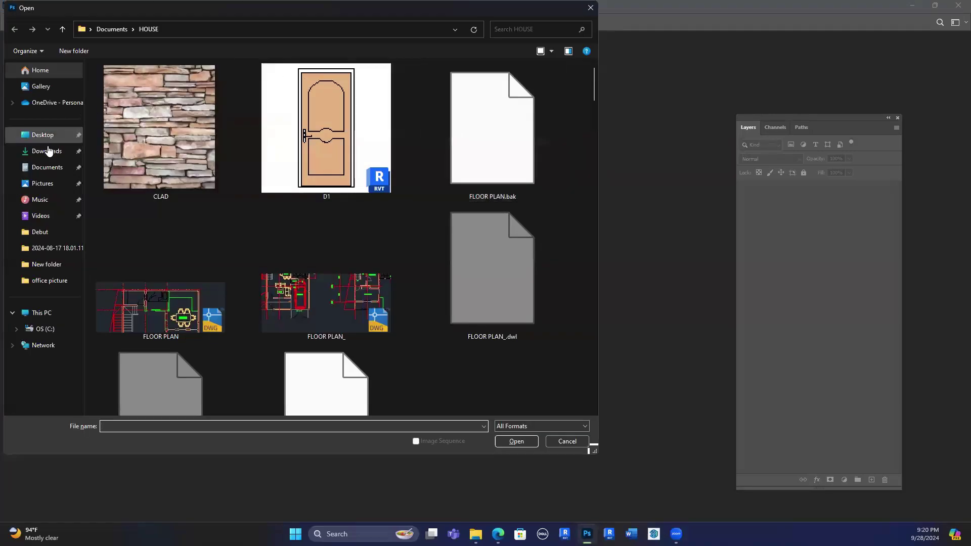
click(49, 152)
click(130, 103)
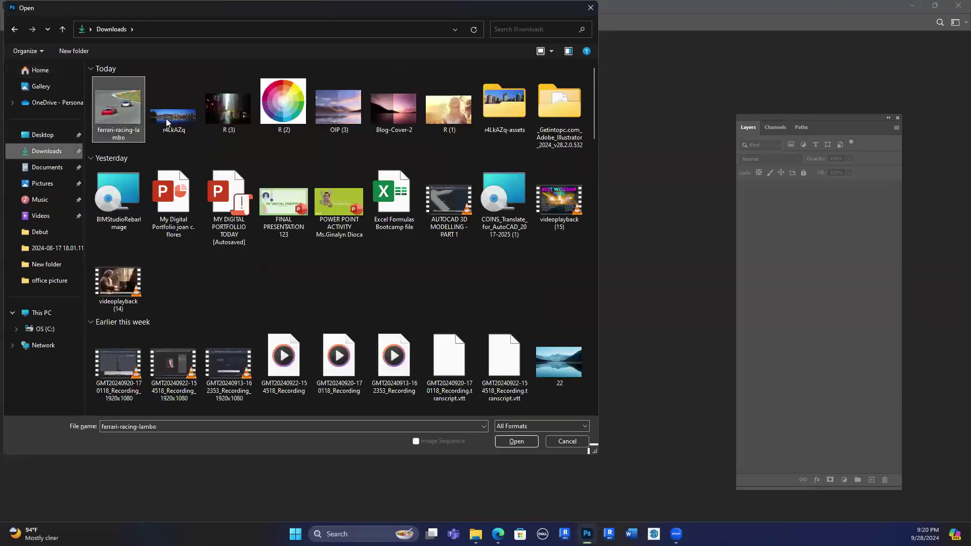
key(Return)
drag(860, 406, 872, 480)
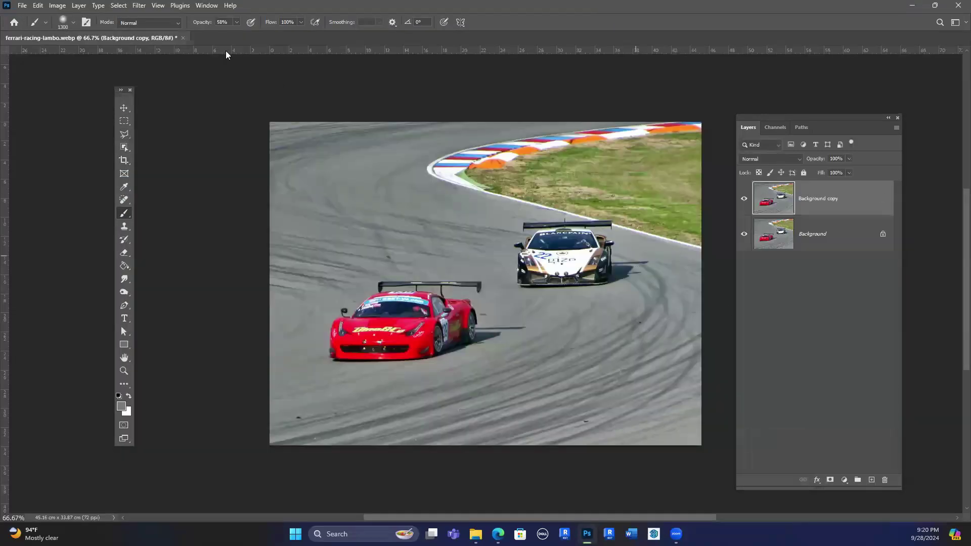
Try a Path Blur on the Background copy layer with a curved path from the red car up the track.
click(140, 6)
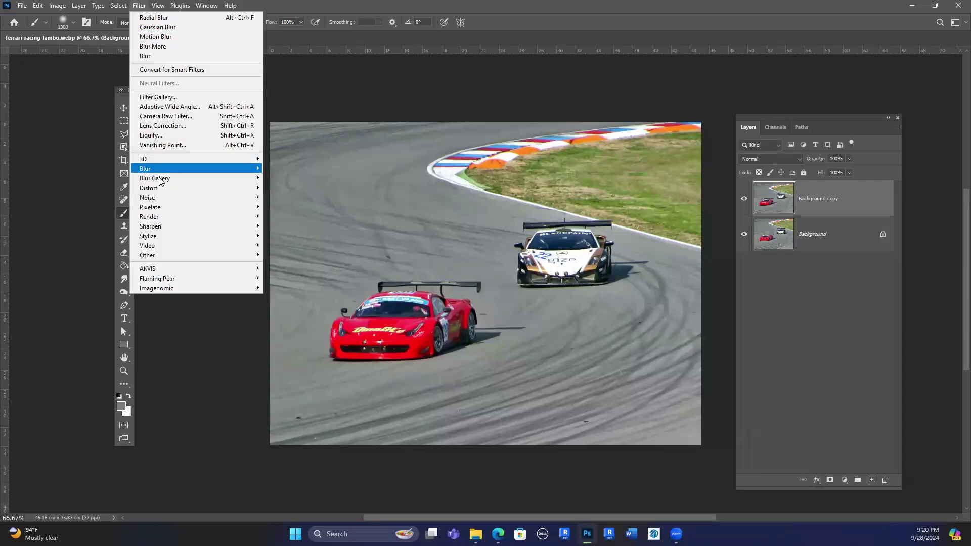
mouse_move(159, 178)
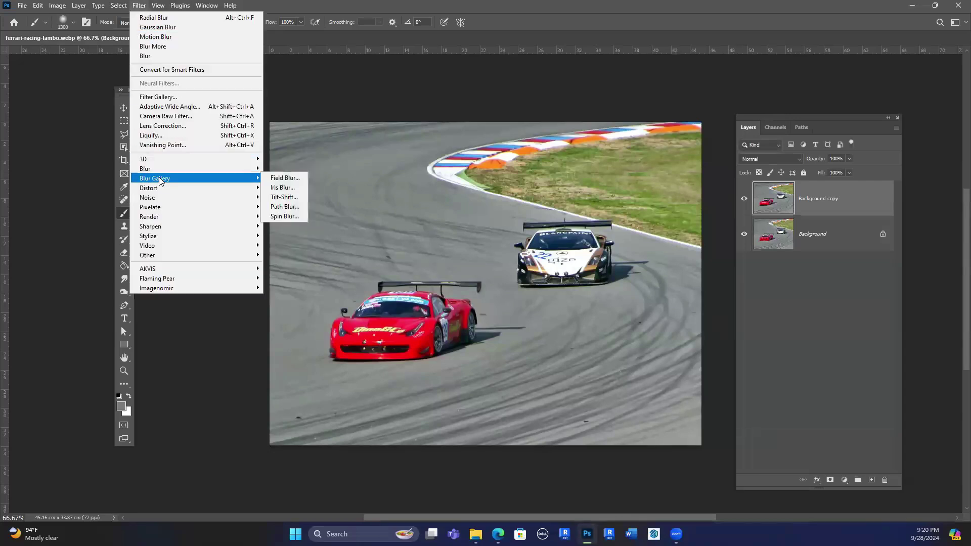
click(286, 207)
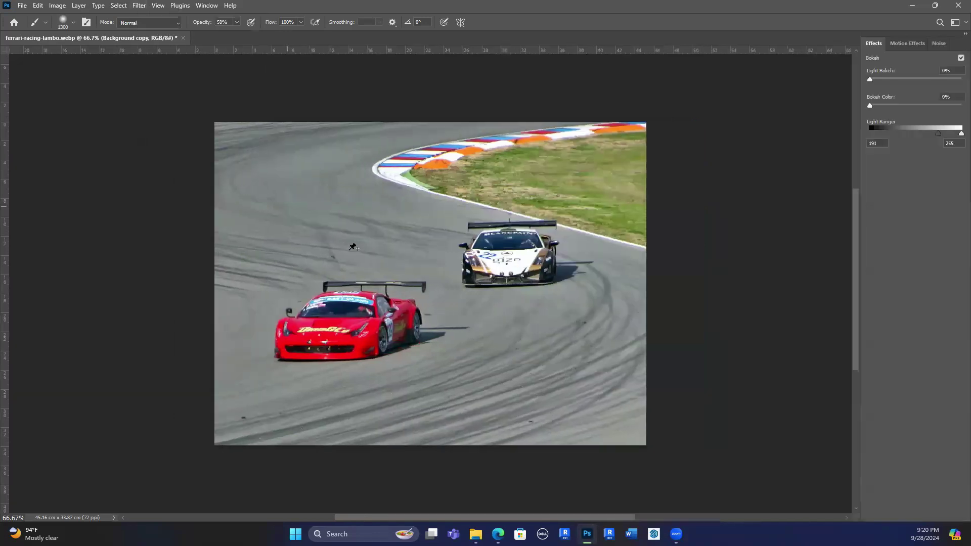
drag(430, 284, 396, 295)
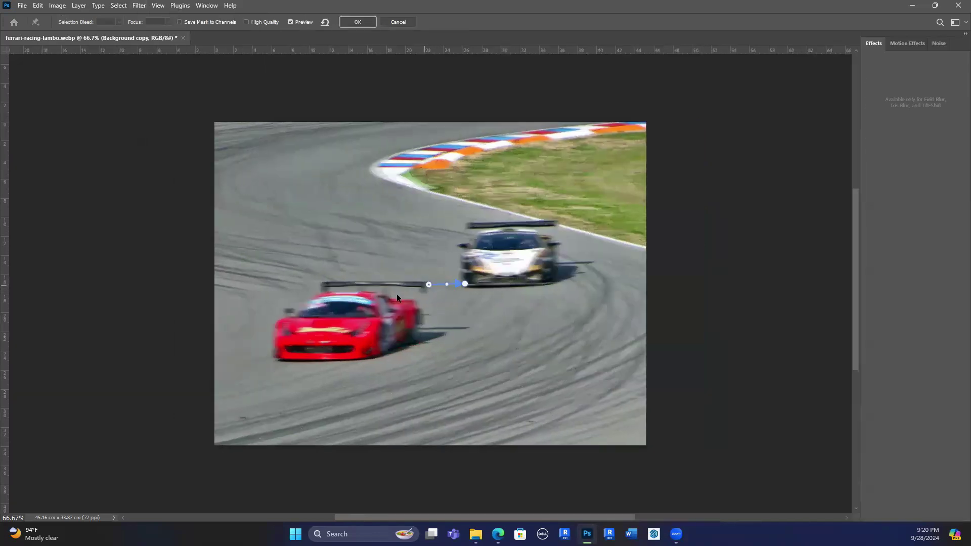
drag(465, 283, 446, 223)
drag(316, 175, 347, 138)
drag(360, 217, 407, 220)
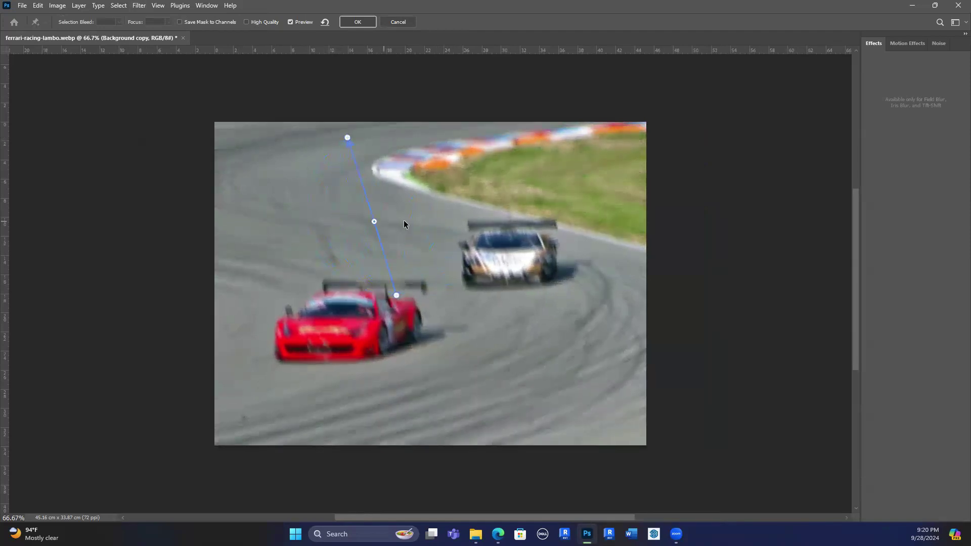
drag(347, 138, 274, 155)
drag(407, 221, 436, 249)
drag(397, 295, 385, 288)
key(Escape)
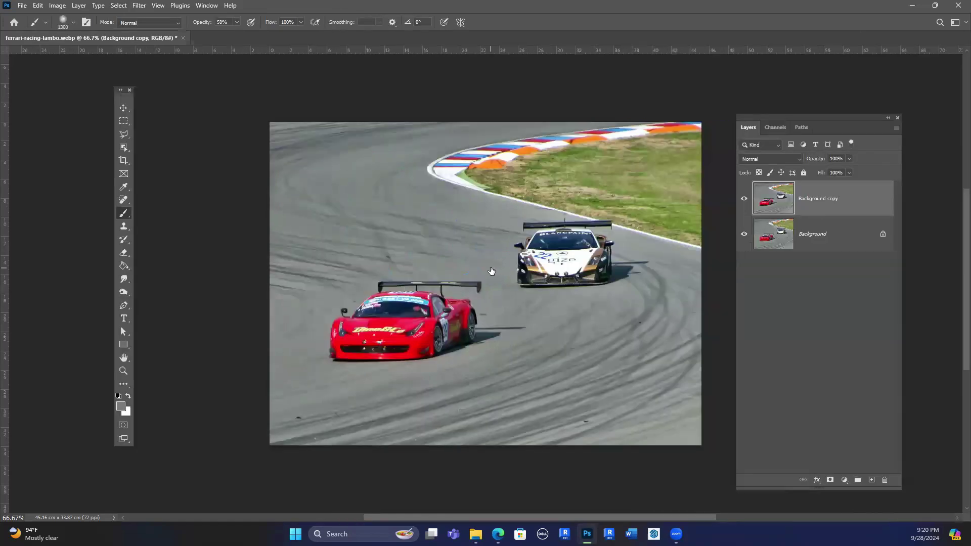
key(m)
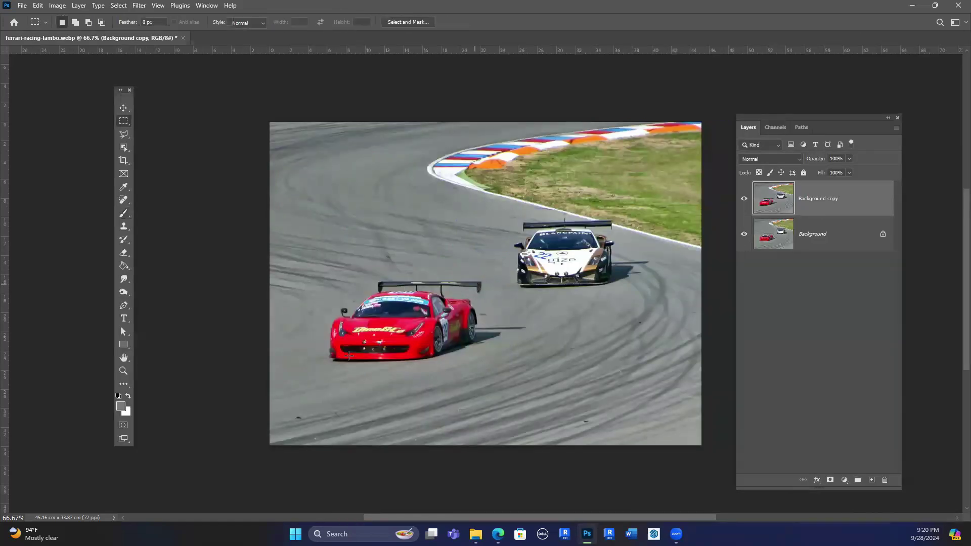
drag(491, 259, 329, 369)
click(343, 368)
drag(492, 258, 314, 379)
key(ctrl+d)
Select the red car with the Object Selection tool and copy it to a new layer, toggling Background copy's visibility to check it.
click(124, 147)
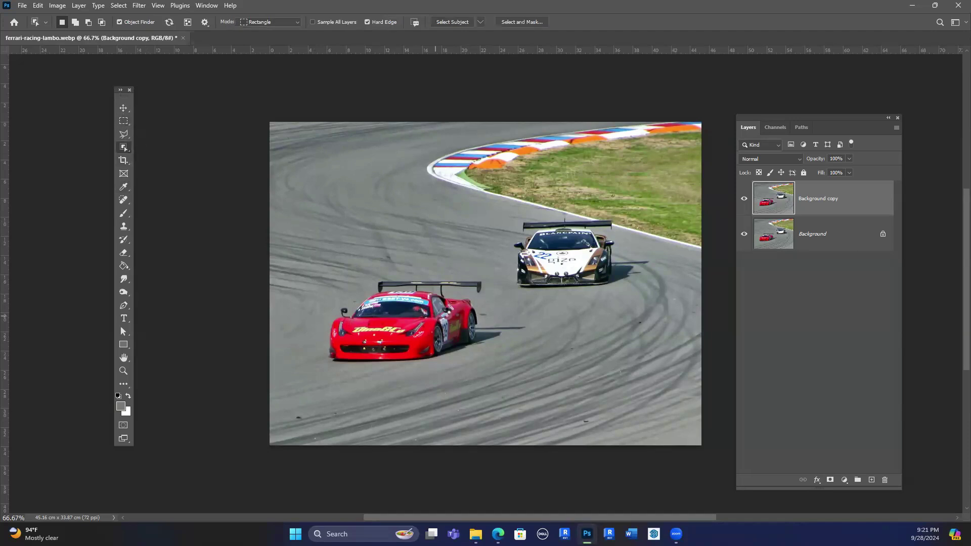
click(431, 326)
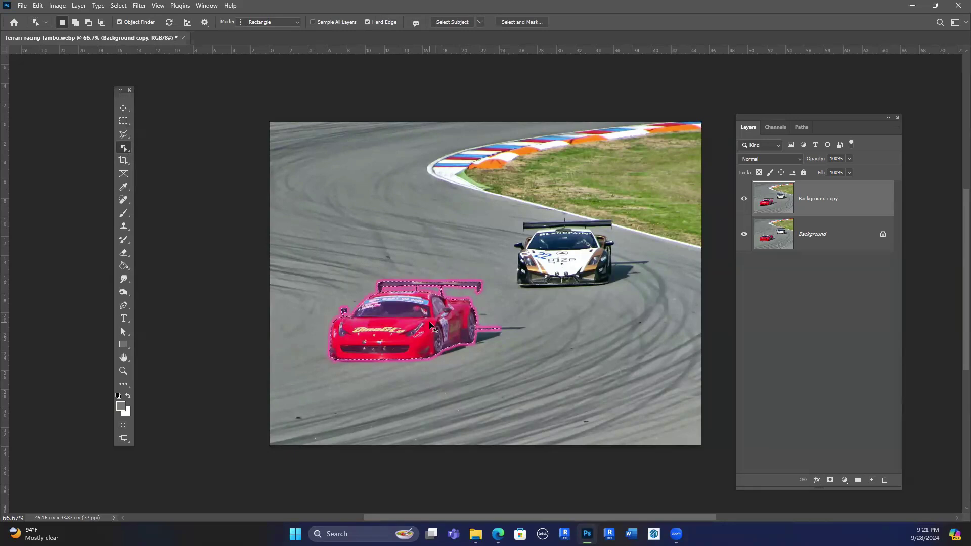
key(ctrl+j)
click(744, 234)
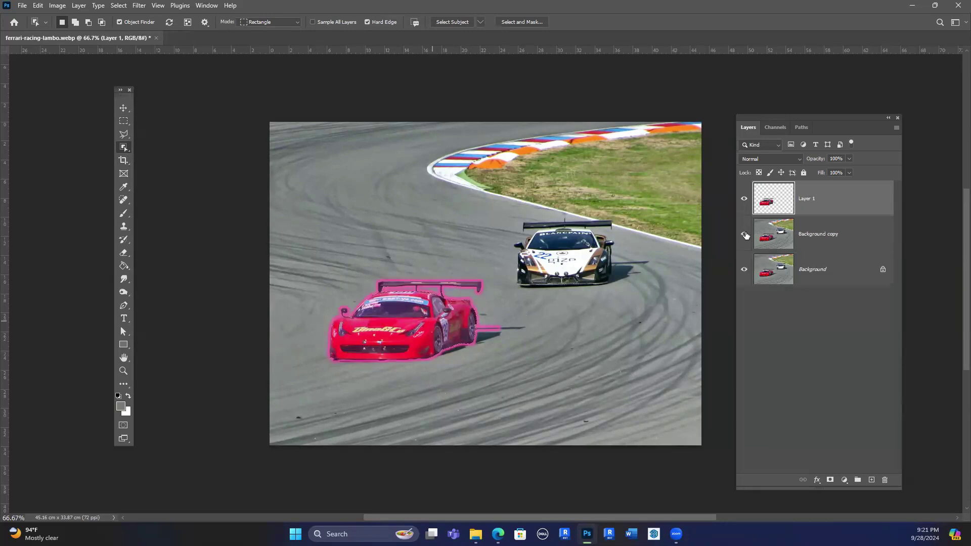
click(744, 234)
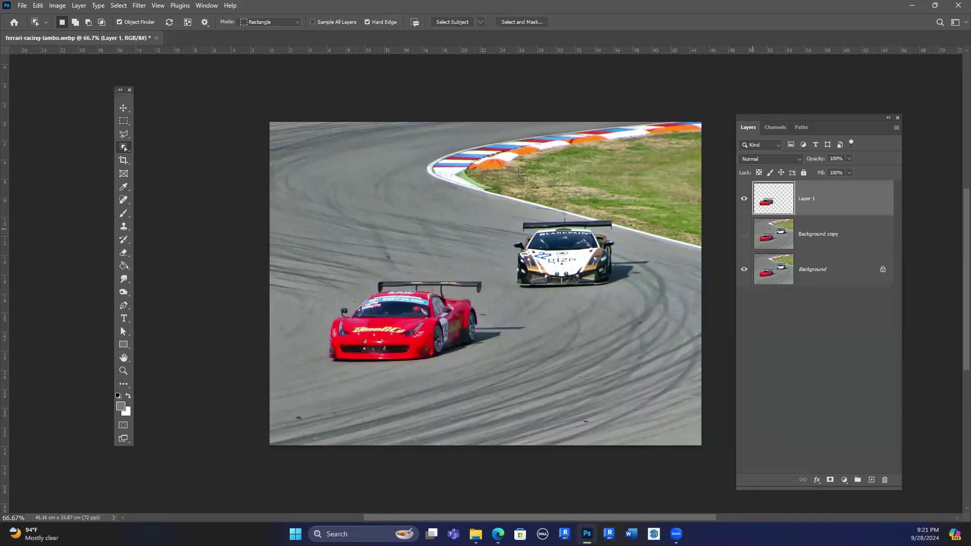
click(143, 8)
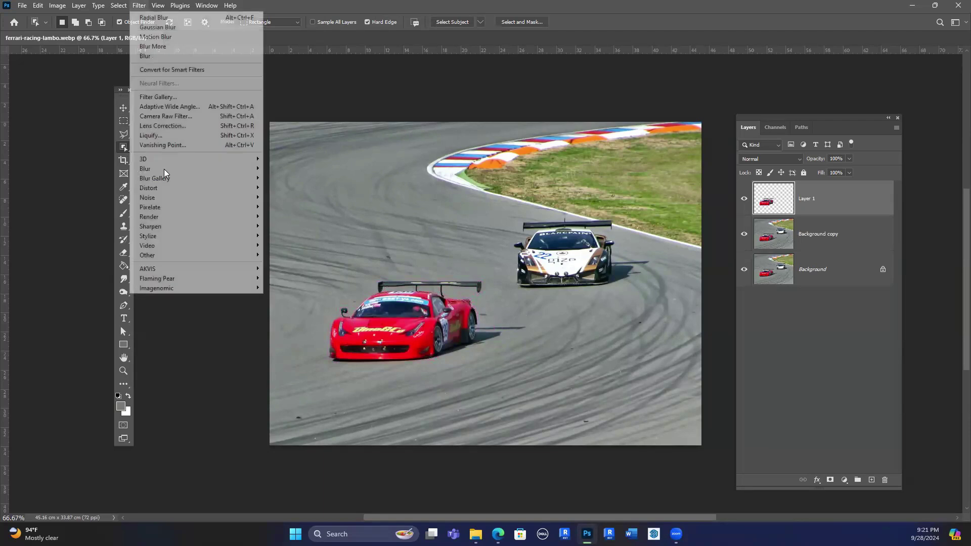
mouse_move(256, 179)
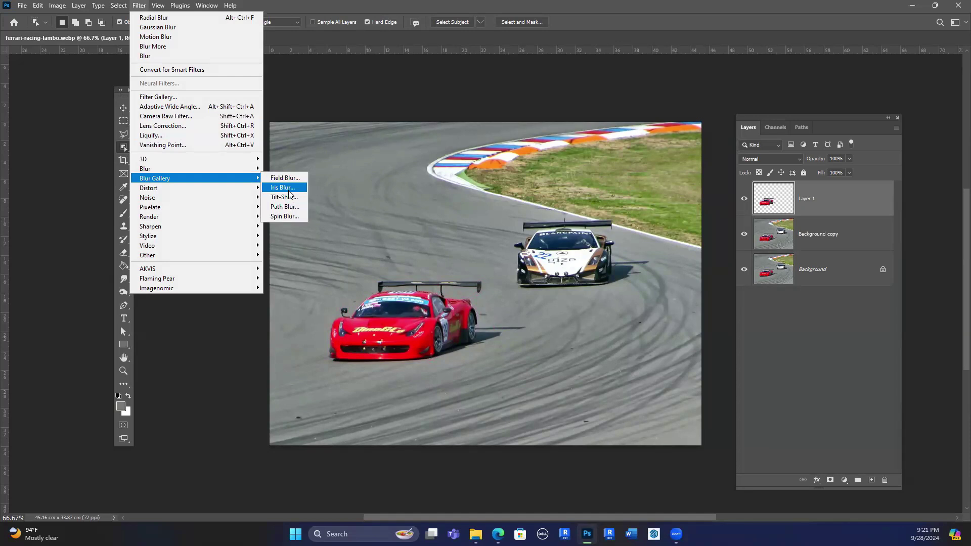
click(288, 189)
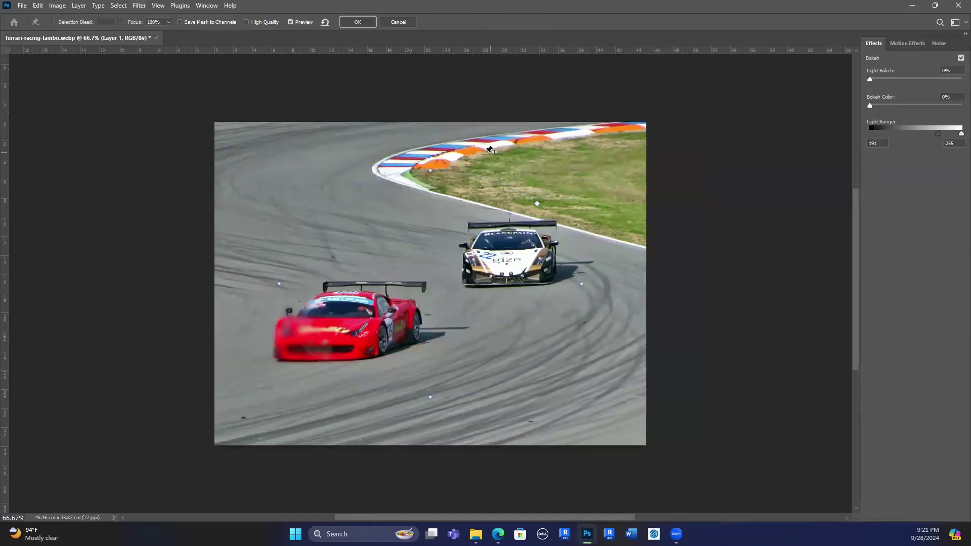
click(610, 153)
click(398, 21)
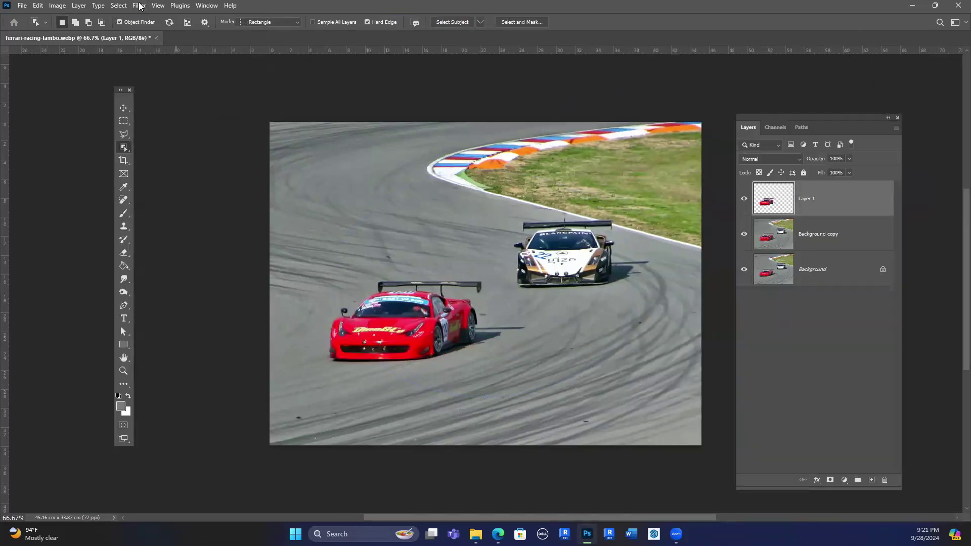
Try a Path Blur on the red car layer with a path curving from the rear wing up to the image's upper edge.
click(139, 6)
mouse_move(167, 178)
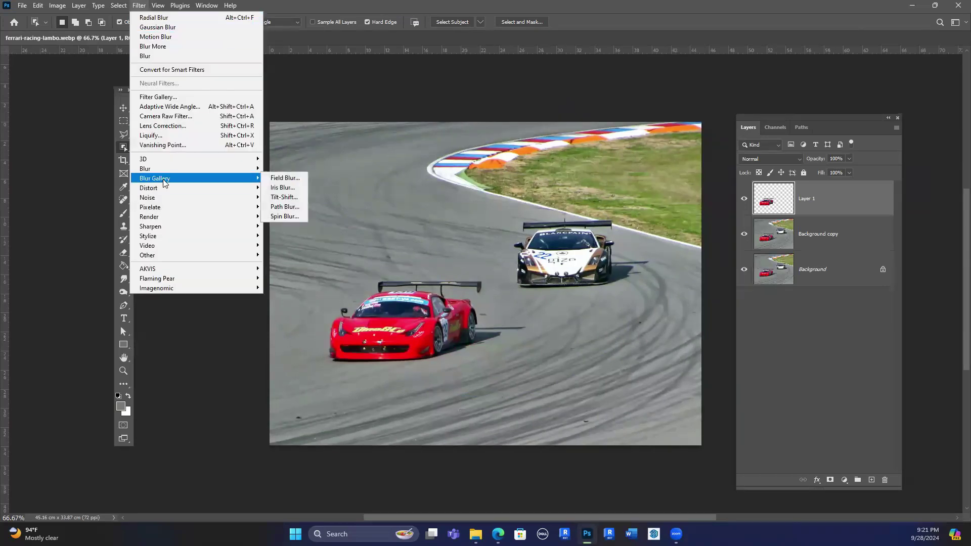
click(301, 210)
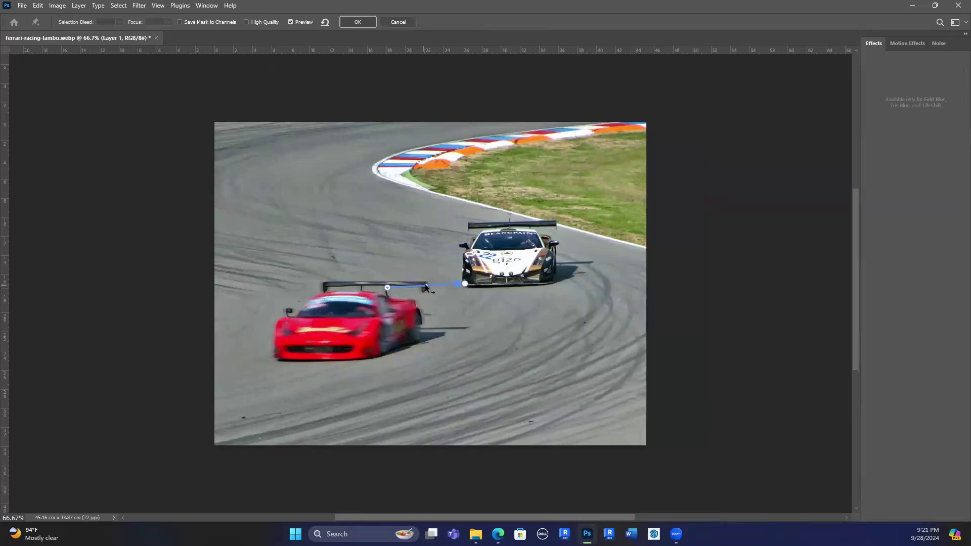
drag(426, 286, 384, 126)
mouse_move(425, 265)
mouse_down()
mouse_move(337, 233)
mouse_move(432, 248)
mouse_up()
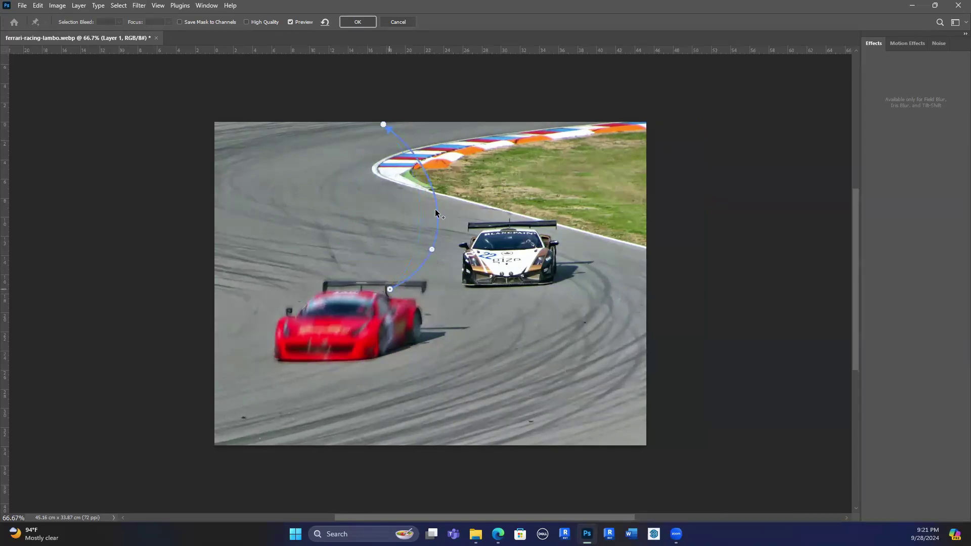
click(422, 169)
click(392, 176)
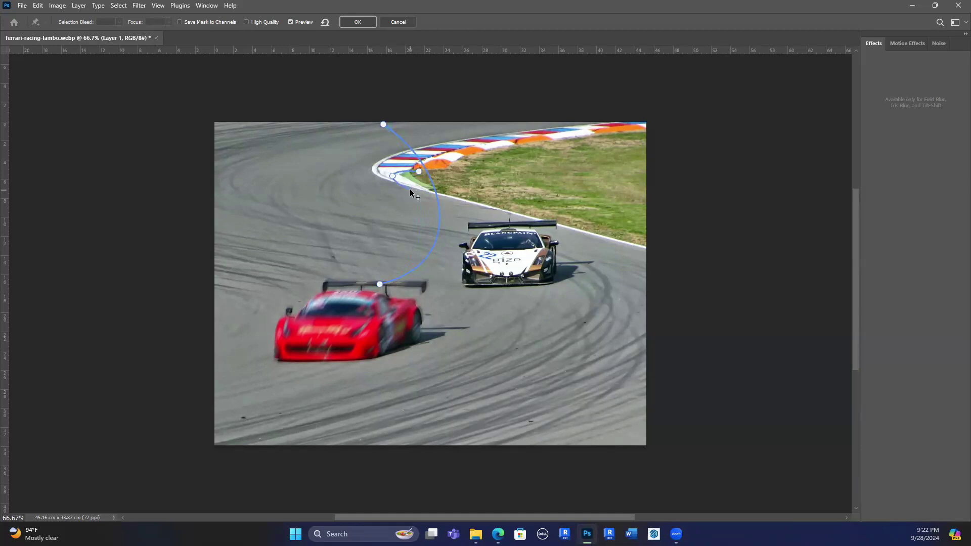
key(Return)
click(398, 22)
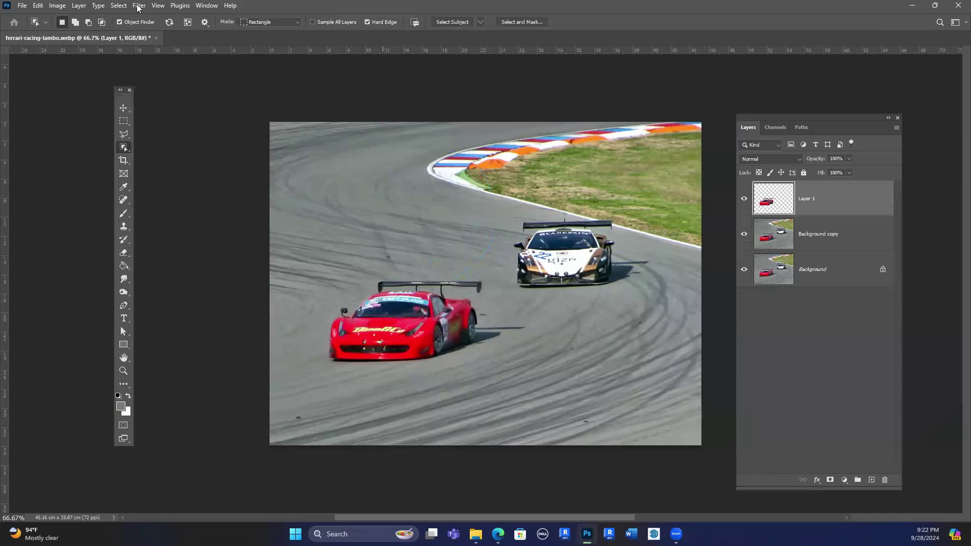
Start a Path Blur on the red car layer and shrink the default path to a short stub beside the rear wing.
click(138, 7)
mouse_move(192, 178)
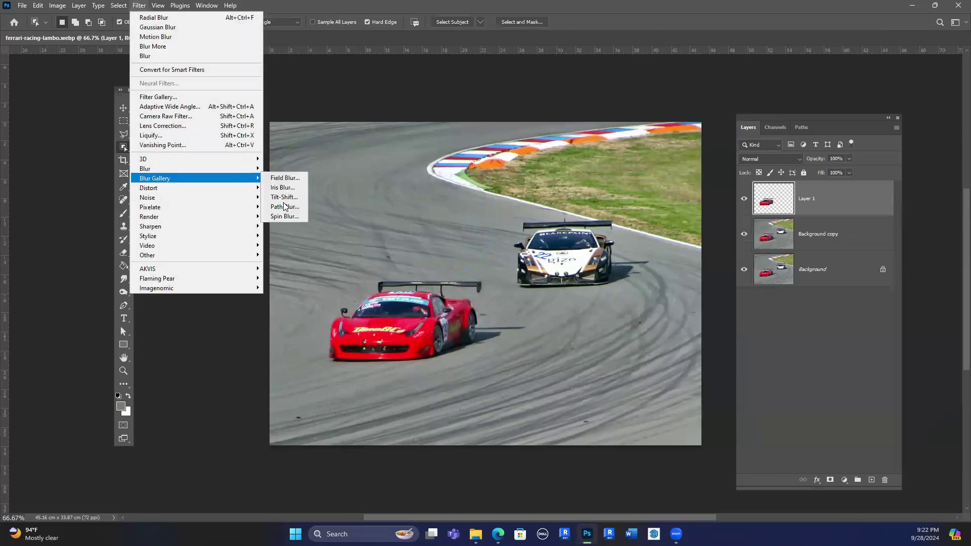
click(284, 206)
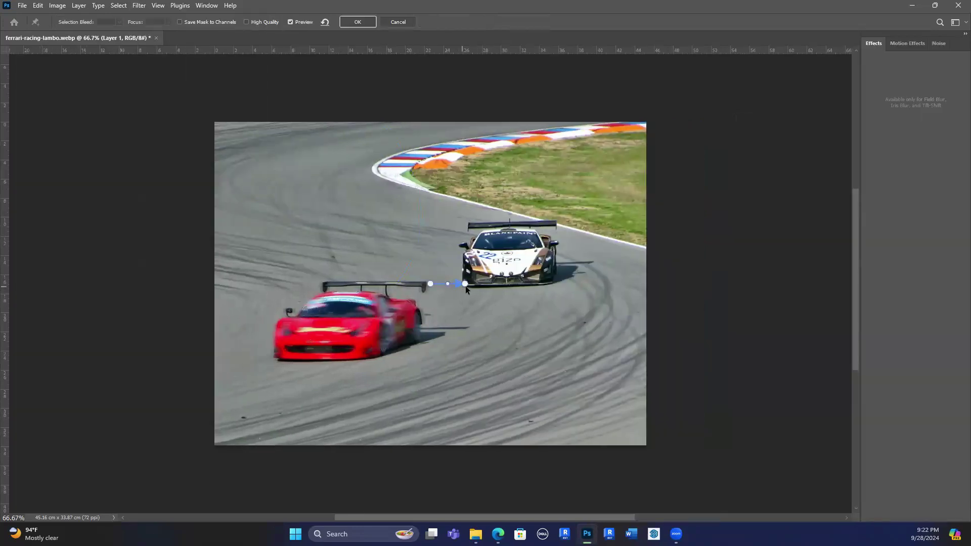
mouse_move(466, 287)
mouse_down()
mouse_move(491, 263)
mouse_move(431, 287)
mouse_up()
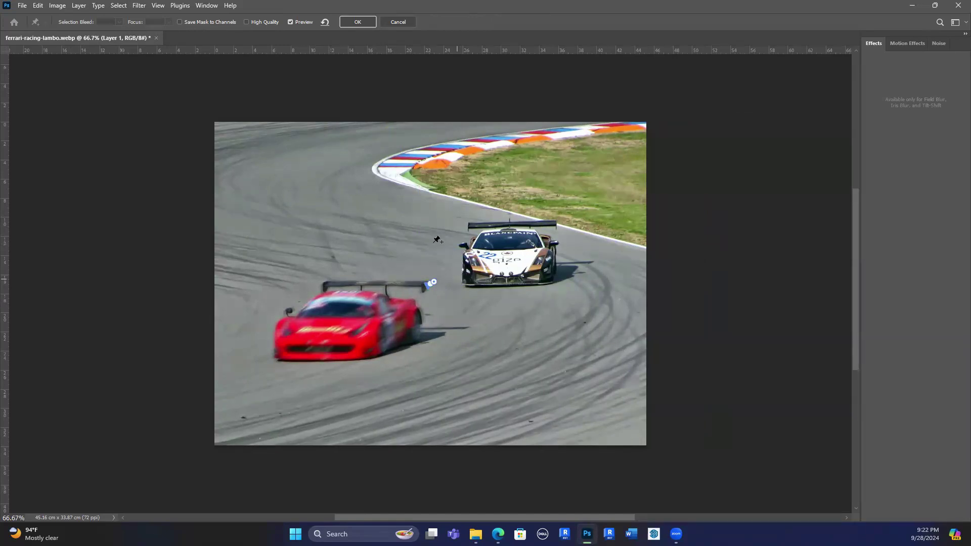
Draw an S-shaped blur path from the red car's rear wing along the track to the image's upper edge.
scroll(458, 279, up, 2)
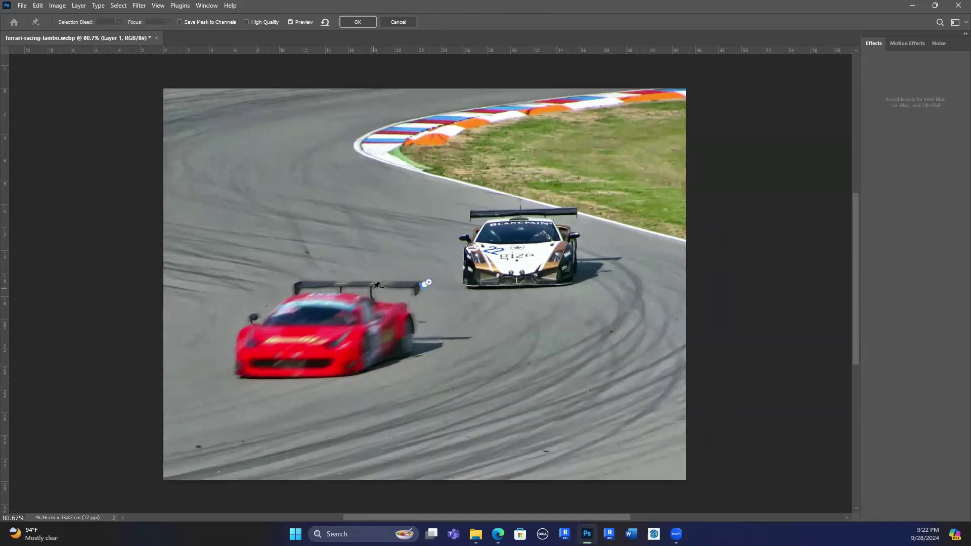
click(373, 287)
click(420, 256)
click(414, 248)
click(302, 224)
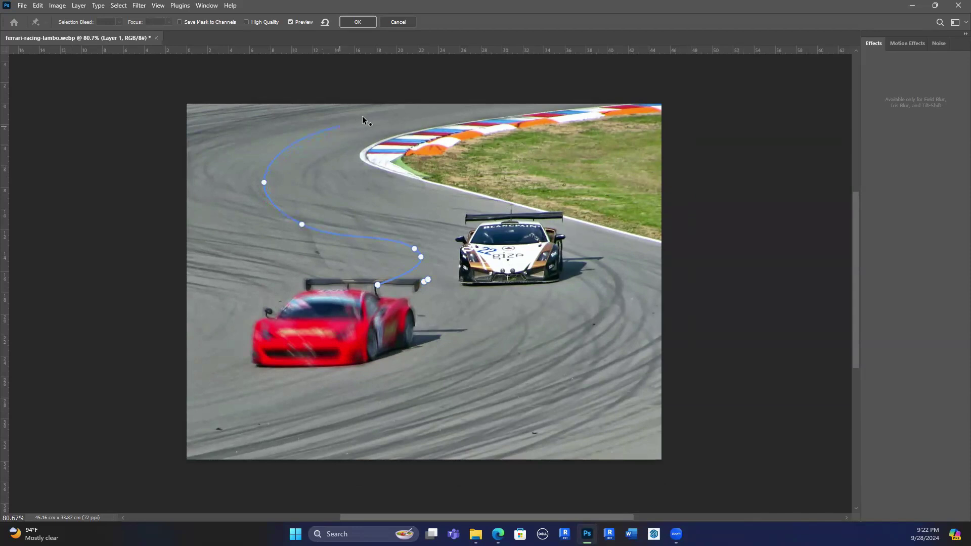
click(386, 104)
click(386, 104)
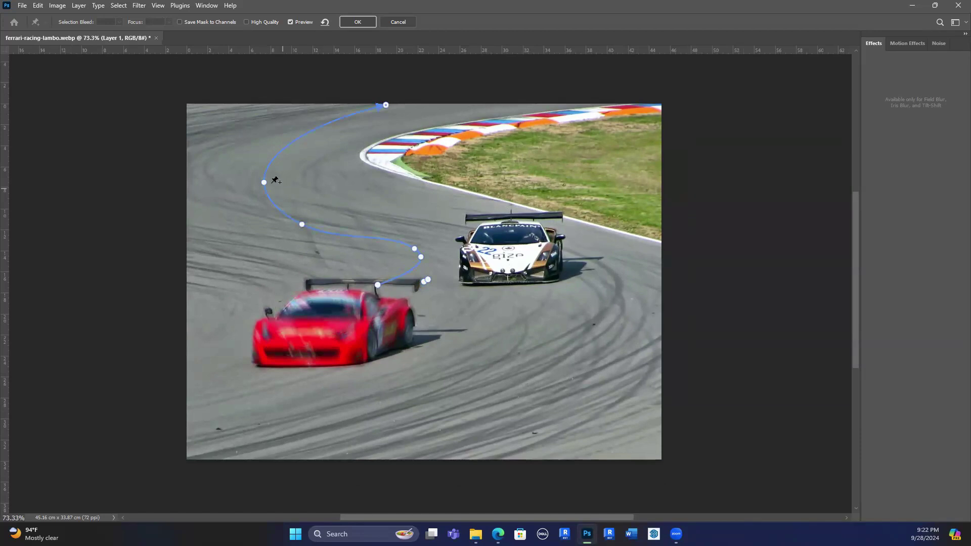
Widen the upper bend of the S-shaped path, adjust the point near its lower bend, and enable High Quality.
drag(264, 182, 246, 187)
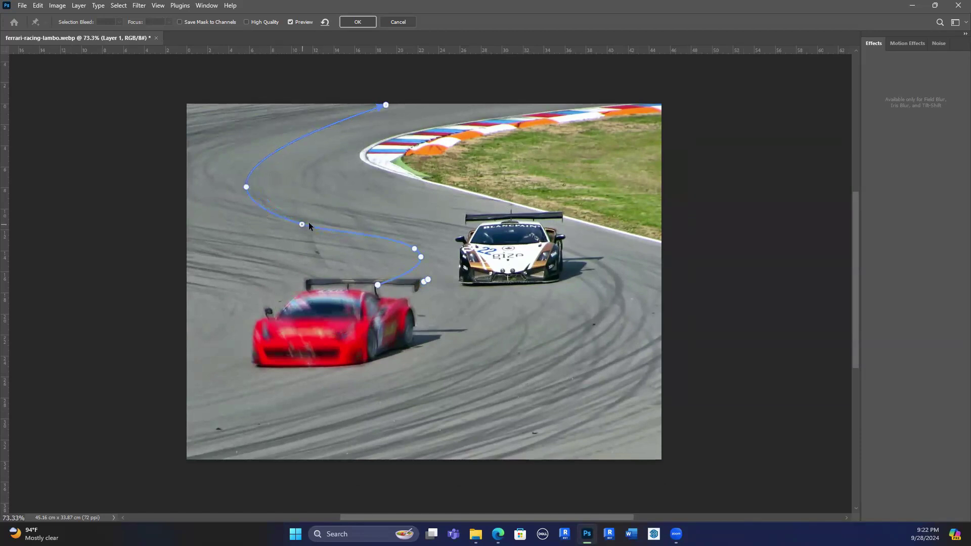
scroll(415, 248, up, 1)
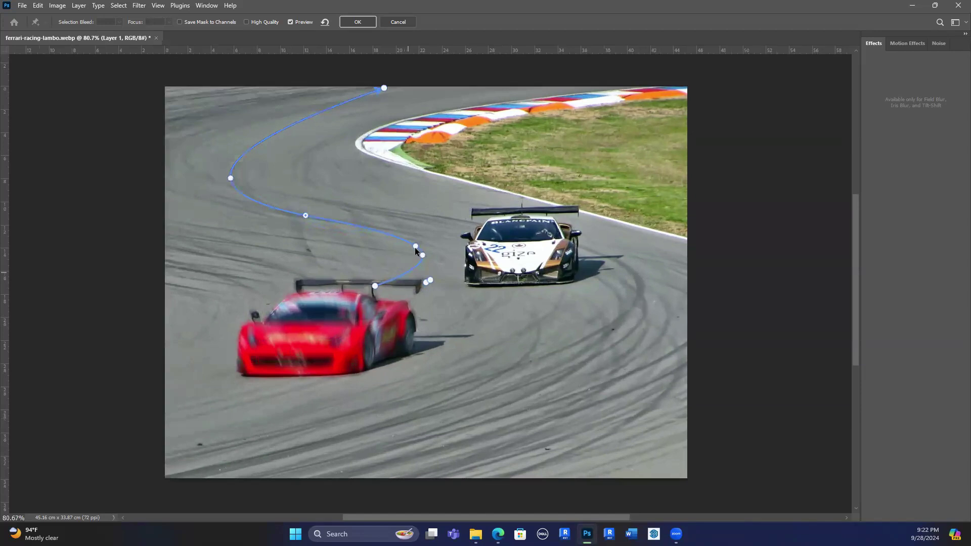
click(411, 242)
scroll(419, 294, down, 2)
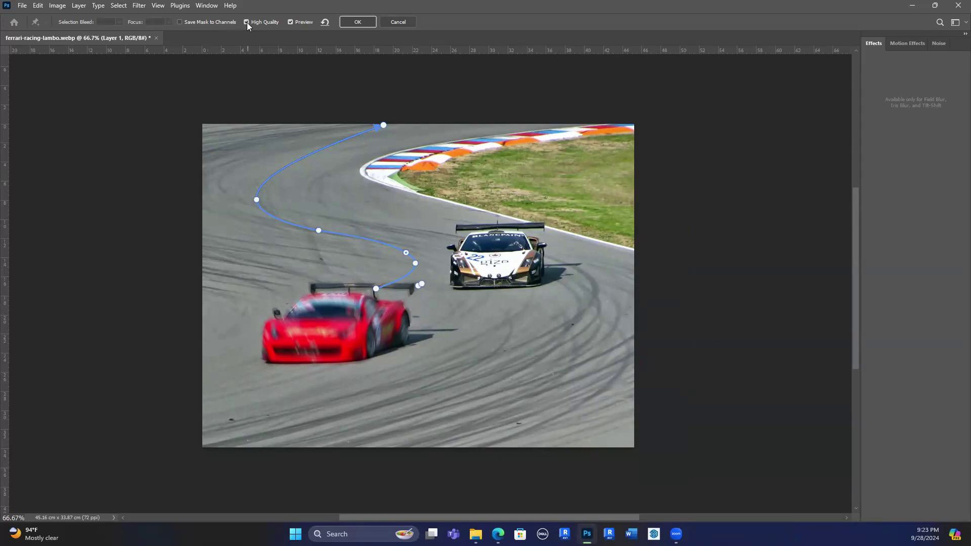
Float the Motion Effects settings over the image and set Strobe Strength to 49% and Strobe Flashes to 45.
click(900, 45)
drag(936, 60, 626, 103)
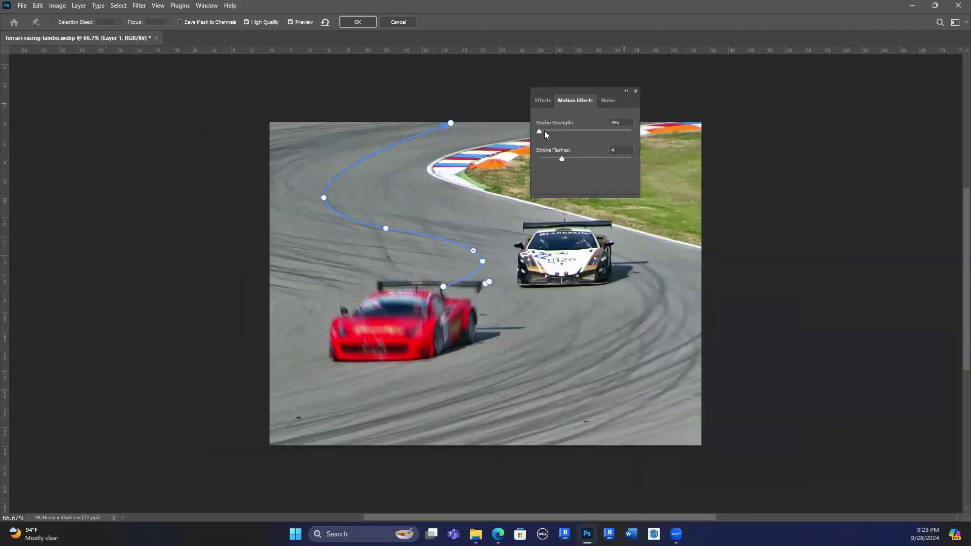
drag(541, 131, 599, 132)
drag(601, 160, 579, 131)
click(545, 101)
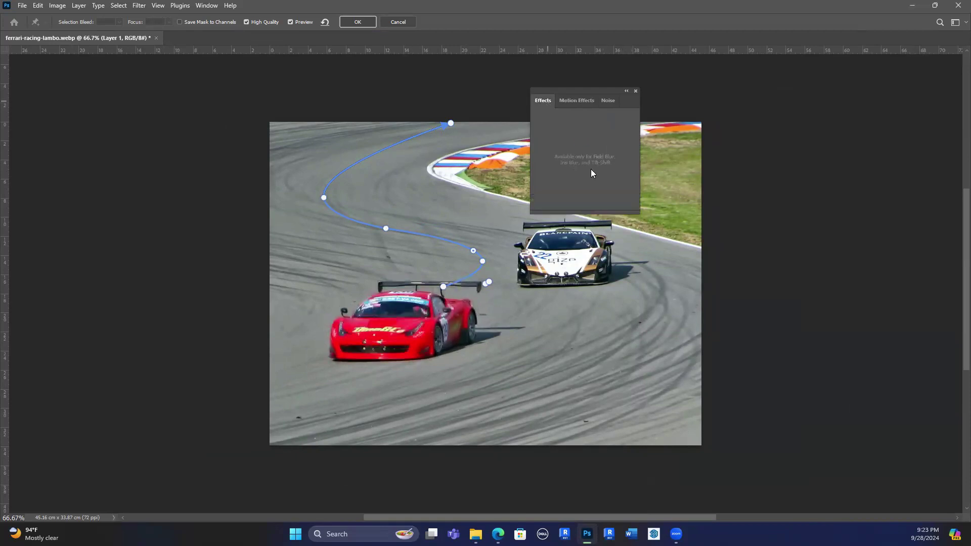
click(570, 100)
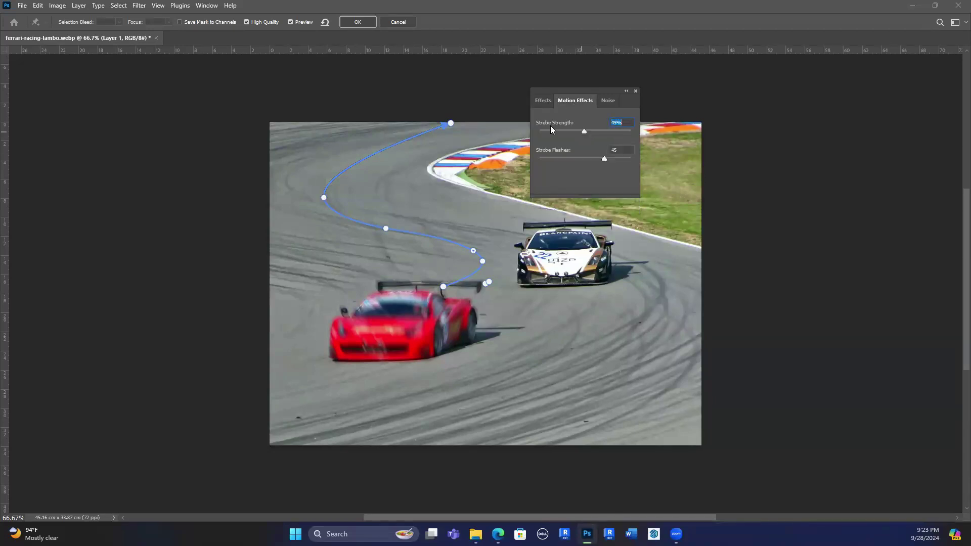
Move the S-shaped path's start onto the red car and extend the short stub into a second curve running alongside it.
drag(443, 289, 438, 301)
click(446, 304)
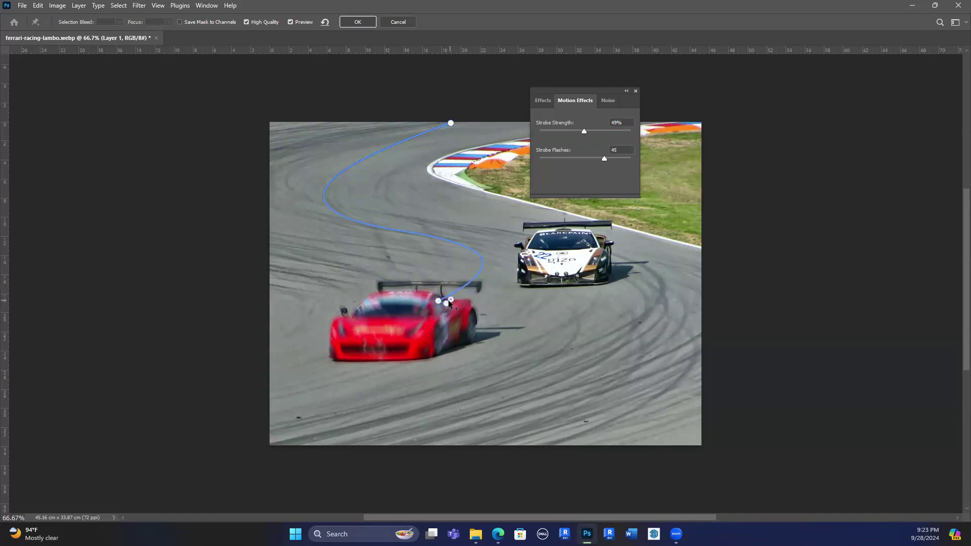
click(493, 279)
drag(493, 278, 467, 128)
drag(453, 213, 490, 268)
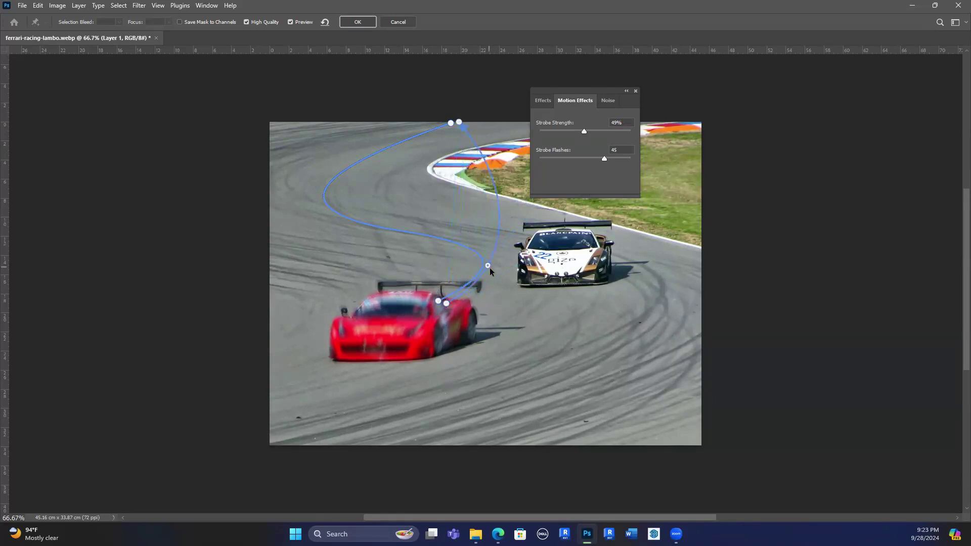
drag(503, 222, 338, 192)
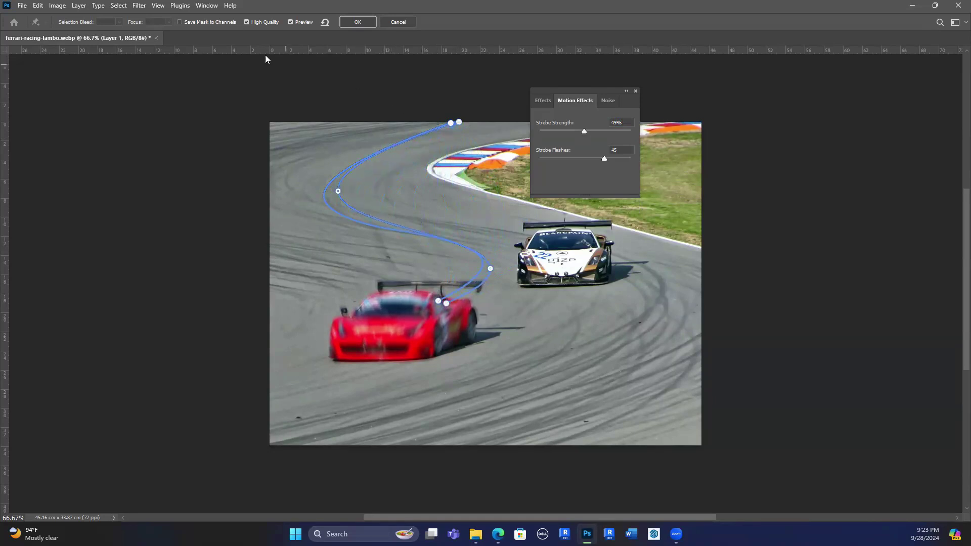
Compare the Path Blur preview off and on, close the floating Motion Effects settings, and apply the blur to the red car.
click(293, 22)
click(291, 22)
click(636, 91)
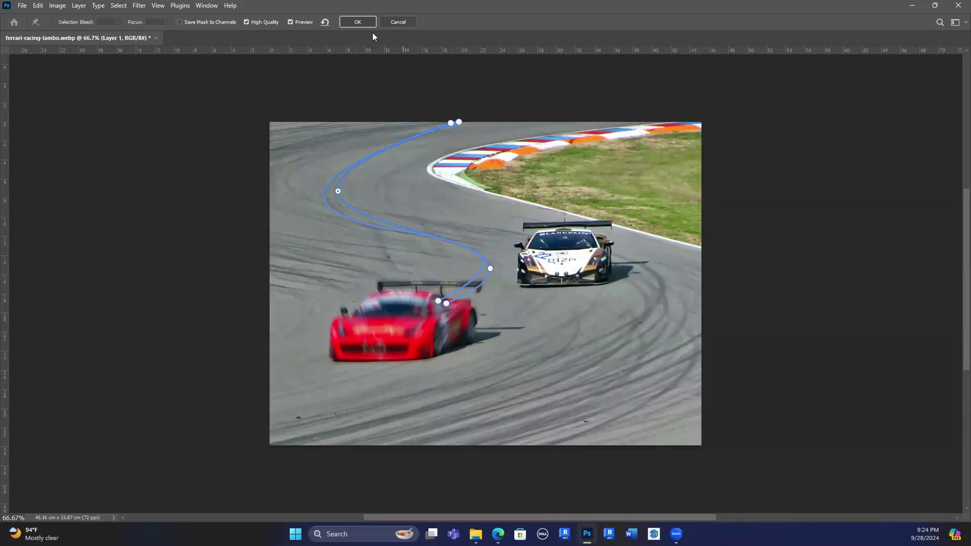
click(361, 25)
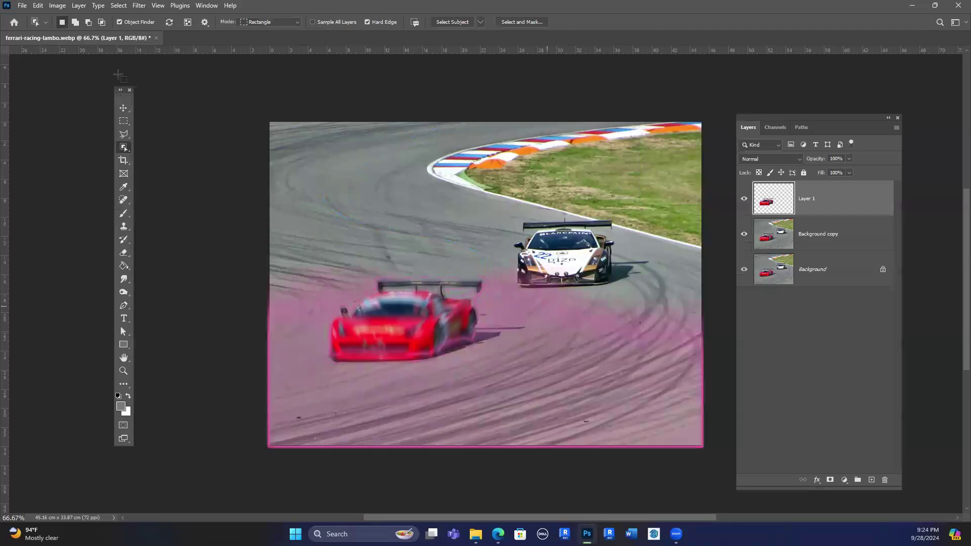
key(v)
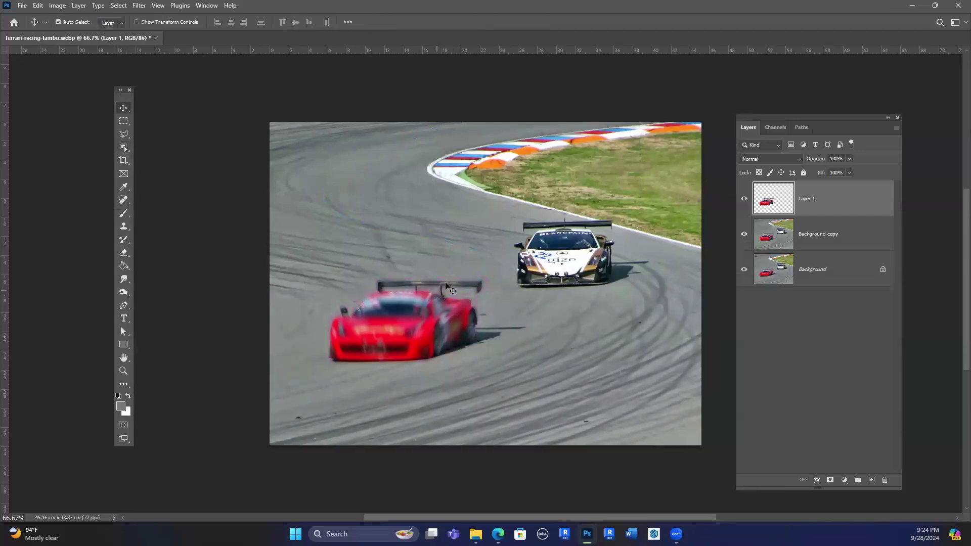
scroll(397, 320, up, 5)
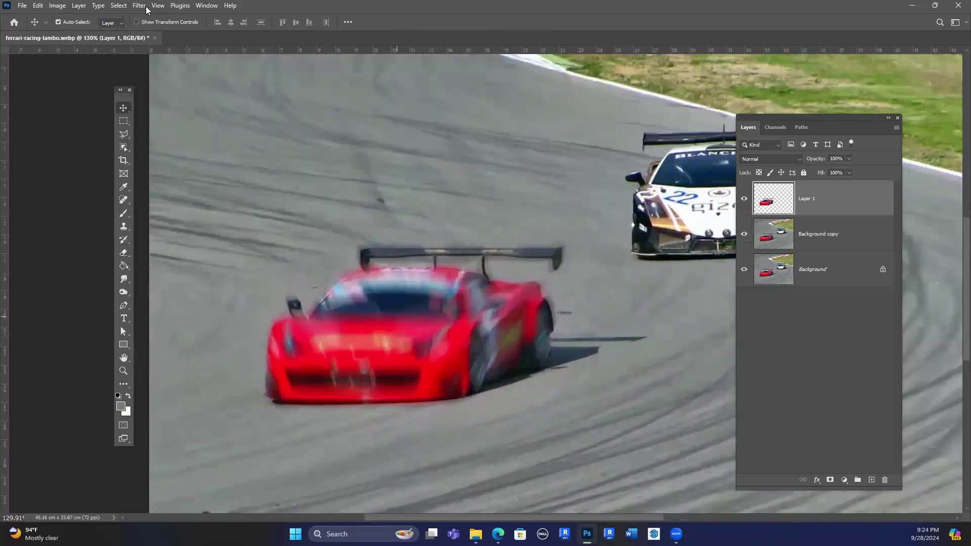
scroll(357, 324, down, 3)
Apply a Motion Blur to the red car on Layer 1 with angle 0° and a distance of 25 pixels.
click(145, 6)
mouse_move(165, 168)
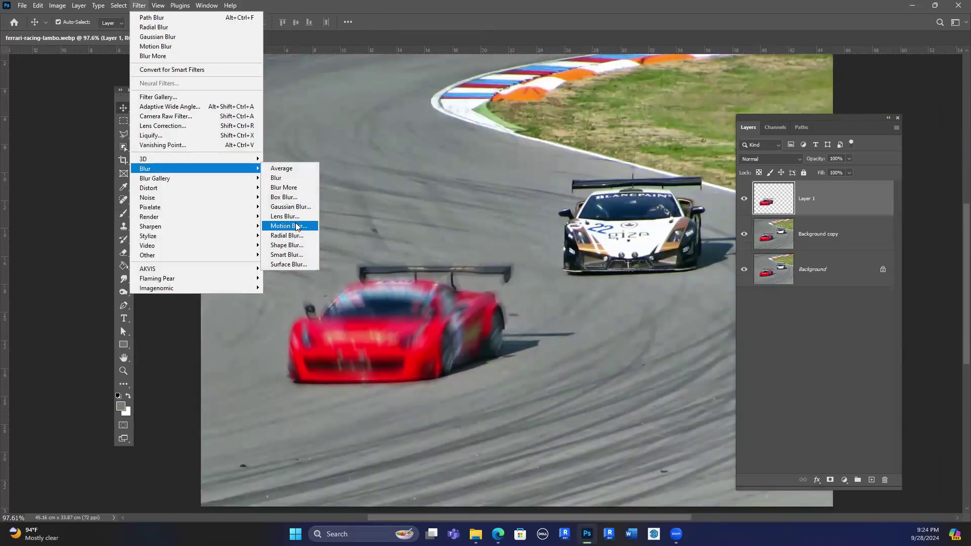
click(297, 227)
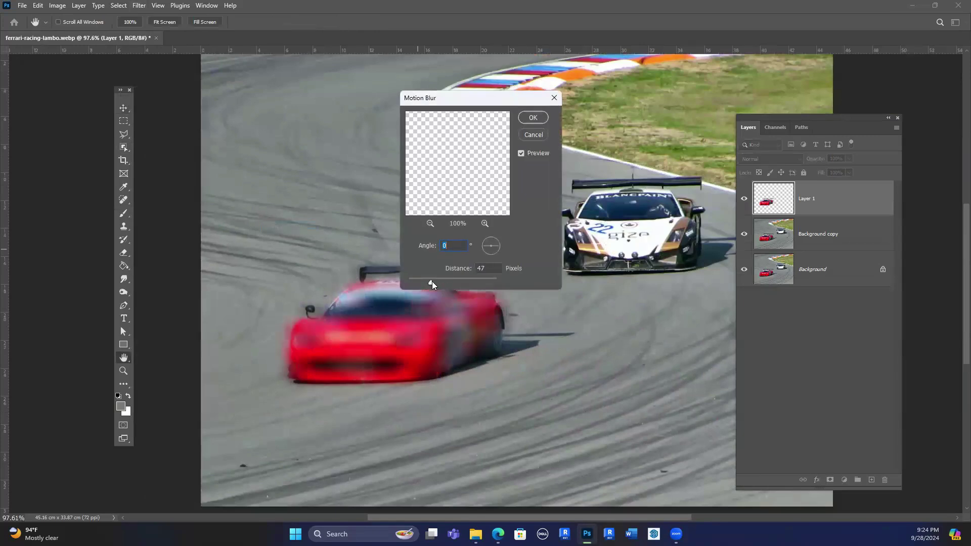
drag(425, 282, 417, 281)
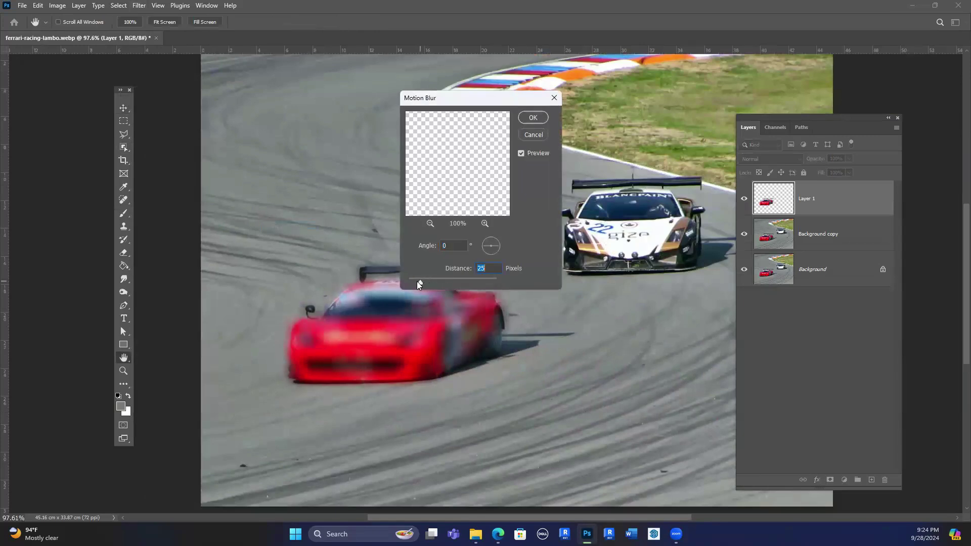
click(532, 120)
key(v)
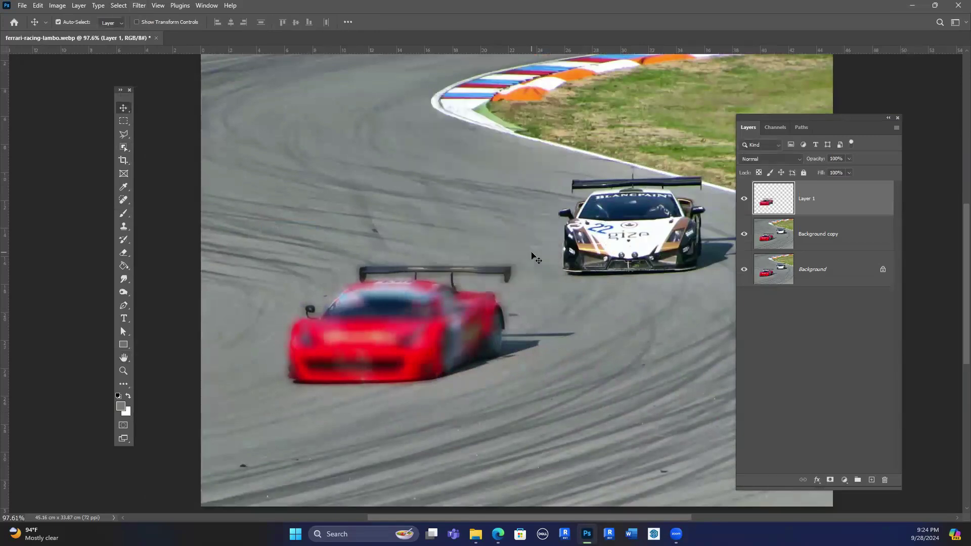
Hide and show Layer 1 to compare the blurred red car with the sharp original.
scroll(470, 301, down, 1)
scroll(469, 300, down, 4)
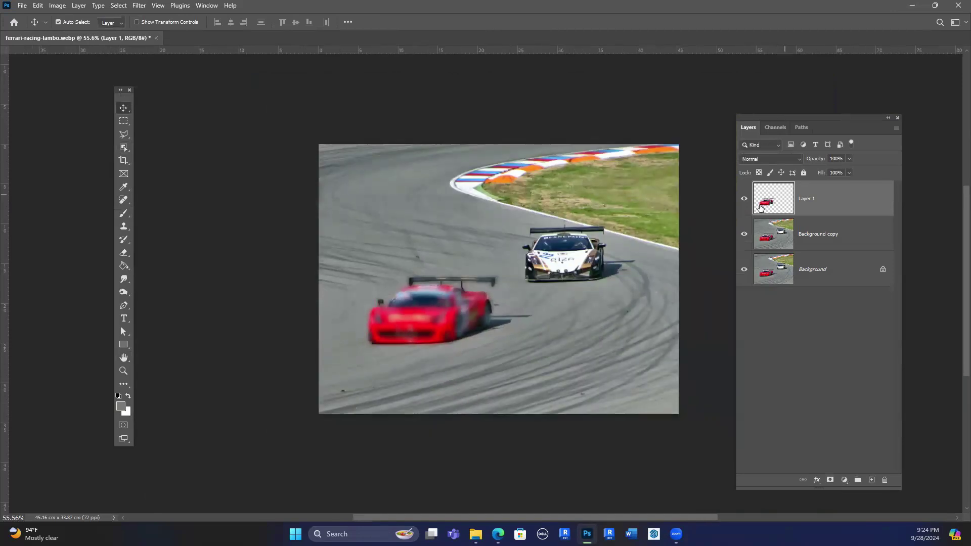
click(744, 200)
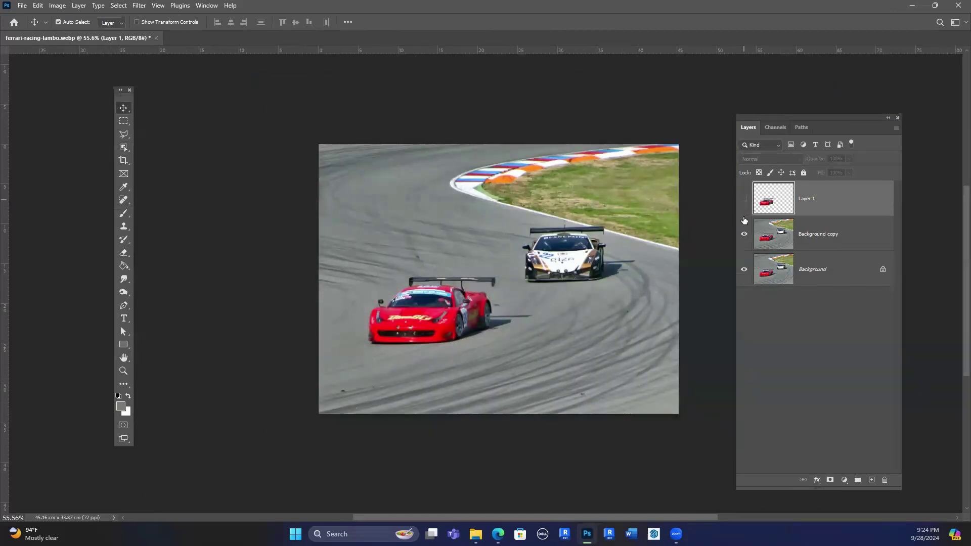
click(744, 200)
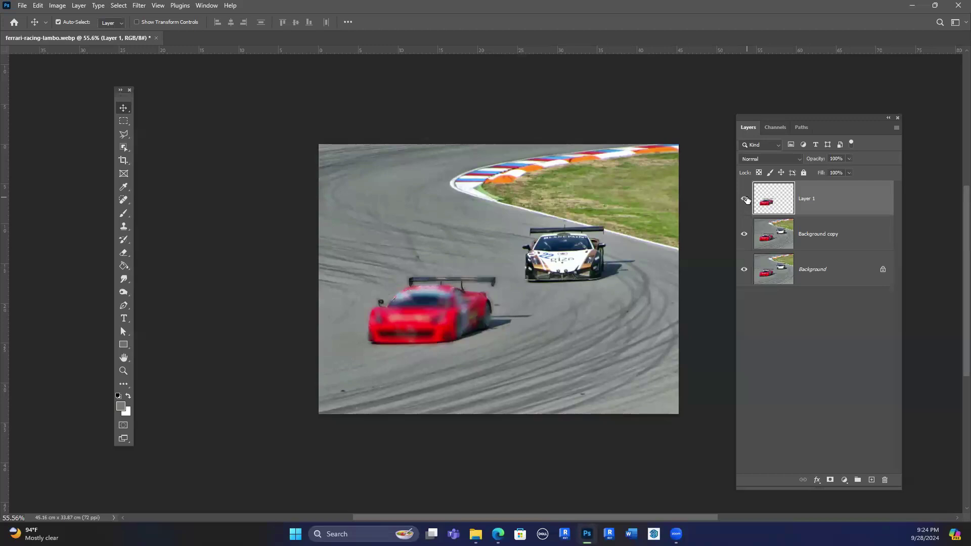
Draw an S-shaped Pen tool path from the red car's rear along the track to the image's upper edge.
click(124, 345)
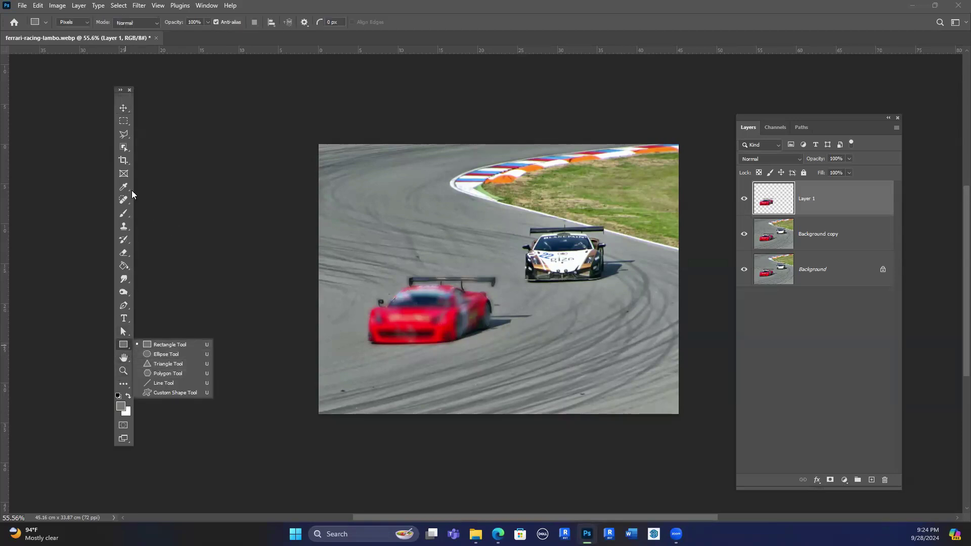
key(p)
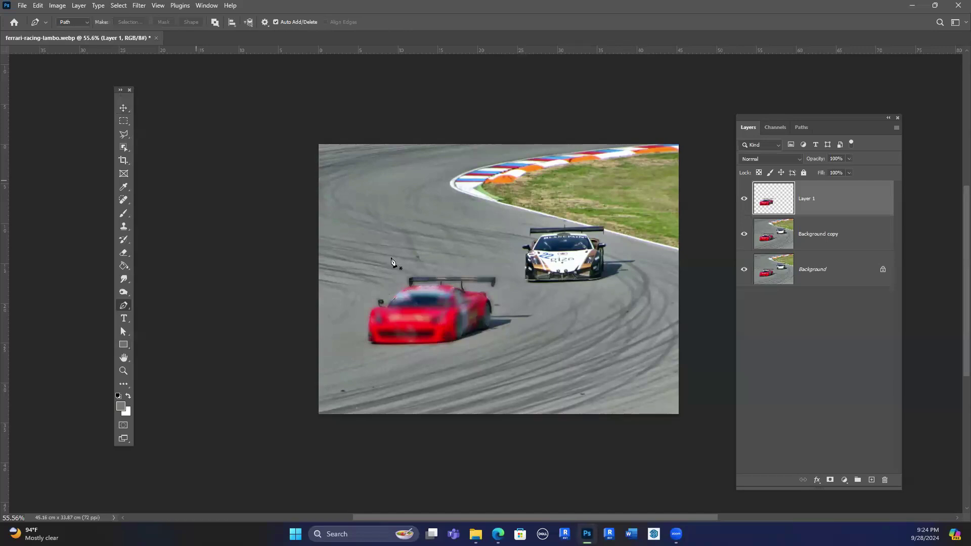
scroll(449, 287, up, 2)
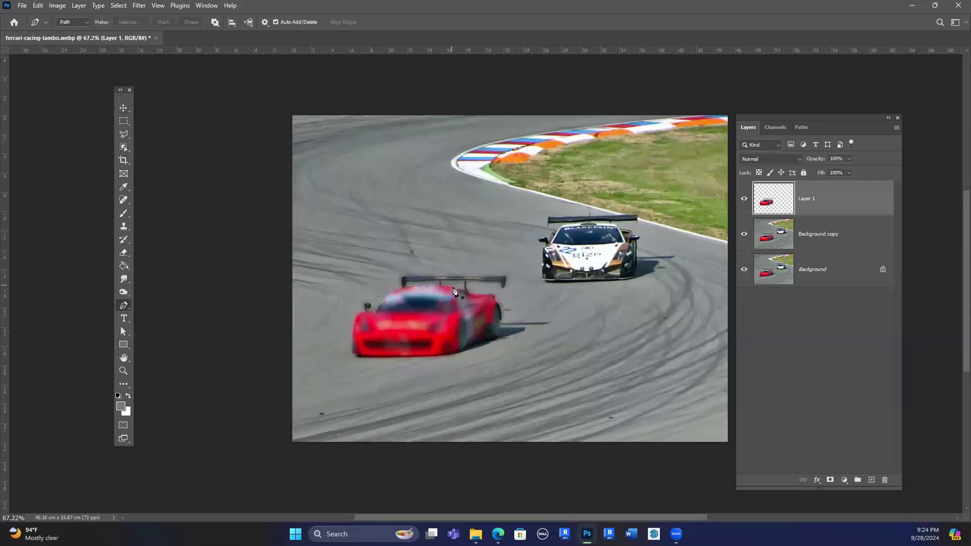
click(463, 301)
drag(490, 277, 494, 258)
drag(443, 237, 413, 232)
drag(336, 201, 343, 188)
drag(383, 148, 414, 143)
click(410, 136)
click(489, 117)
Move the anchor points at the path's upper bend outward and adjust the direction handle there to smooth the curve.
click(123, 331)
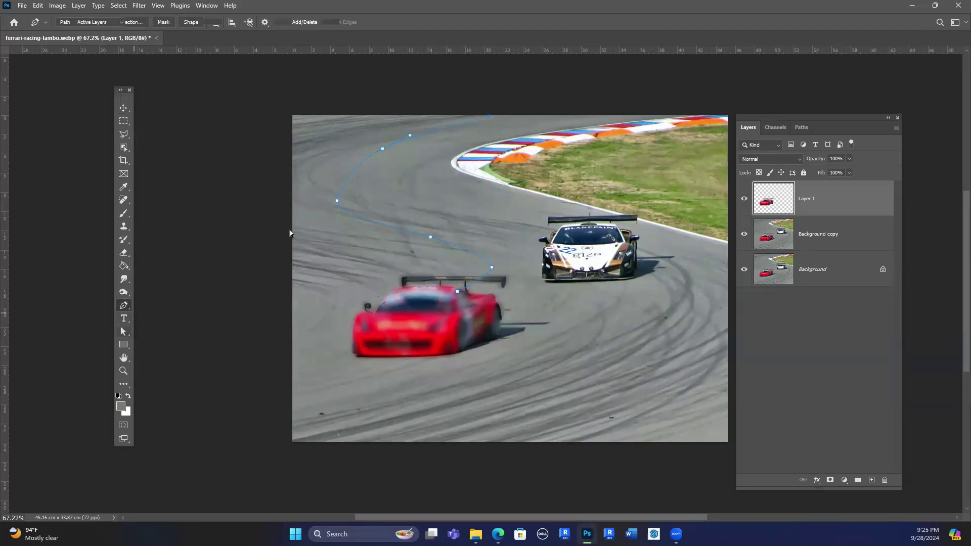
drag(337, 202, 332, 198)
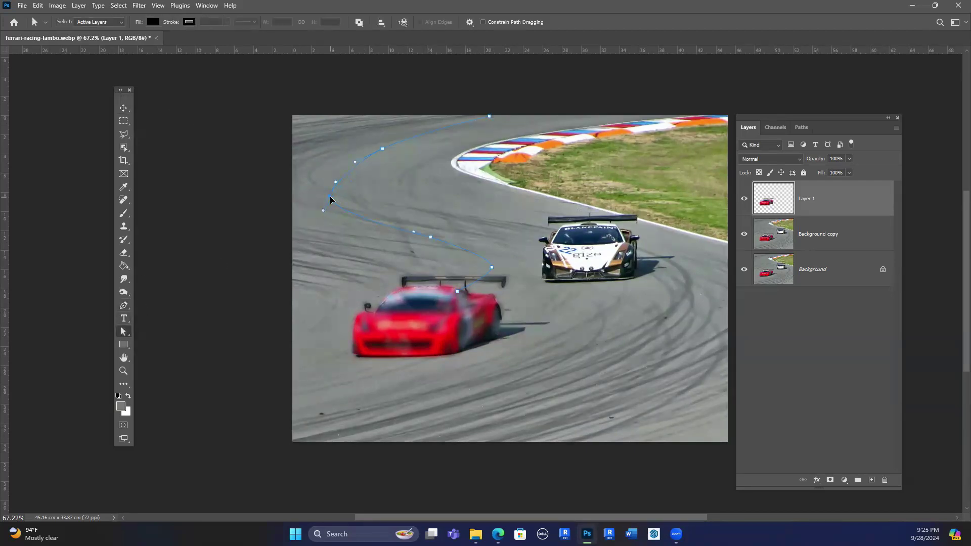
drag(380, 154, 387, 145)
drag(324, 215, 331, 216)
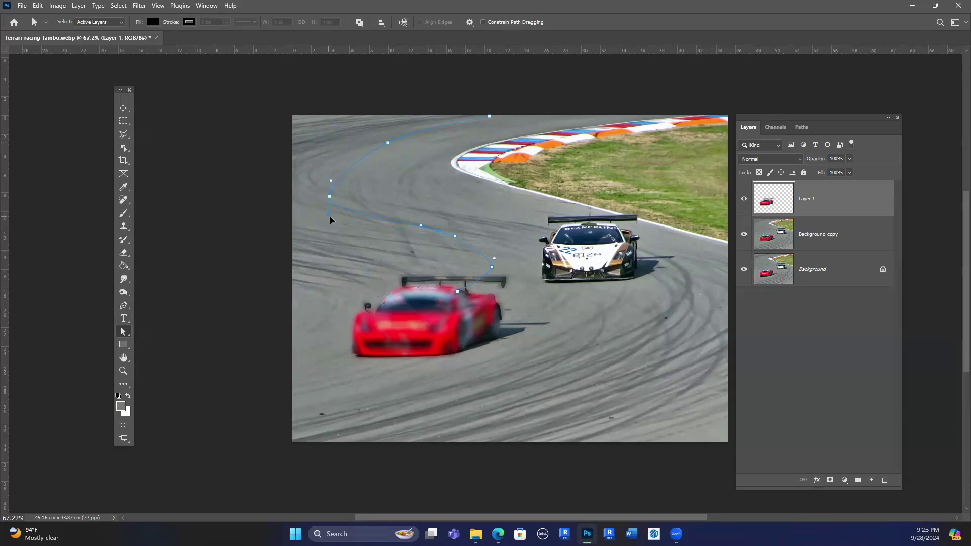
Set the foreground colour to a bright red sampled from the red car.
click(120, 408)
click(595, 227)
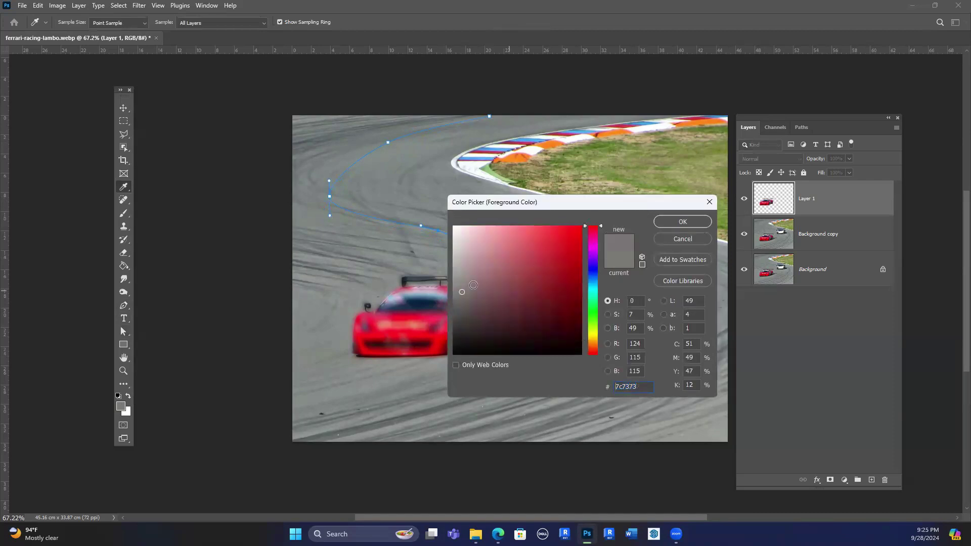
click(409, 315)
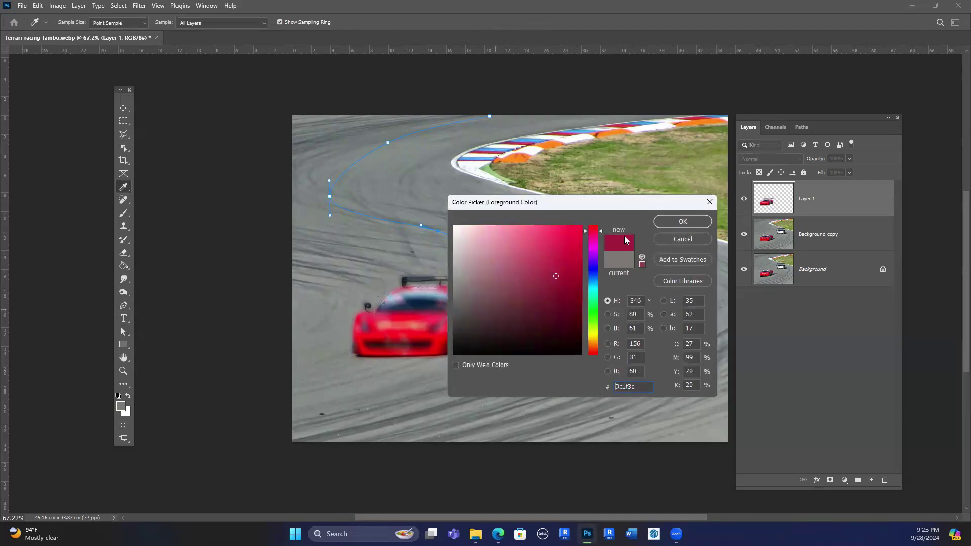
click(448, 296)
click(680, 222)
key(a)
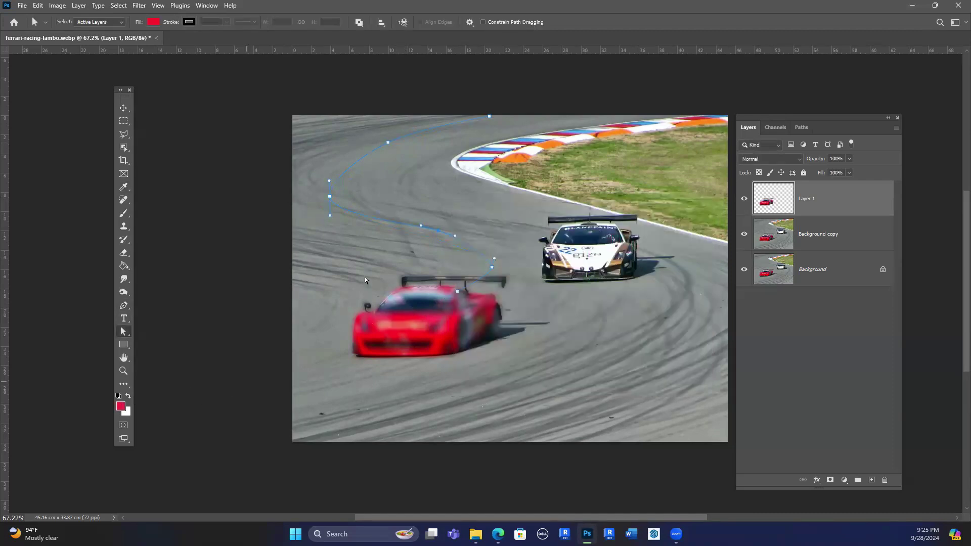
Try to stroke the S-shaped path with the Brush at its current size, and undo the stroke.
right_click(381, 225)
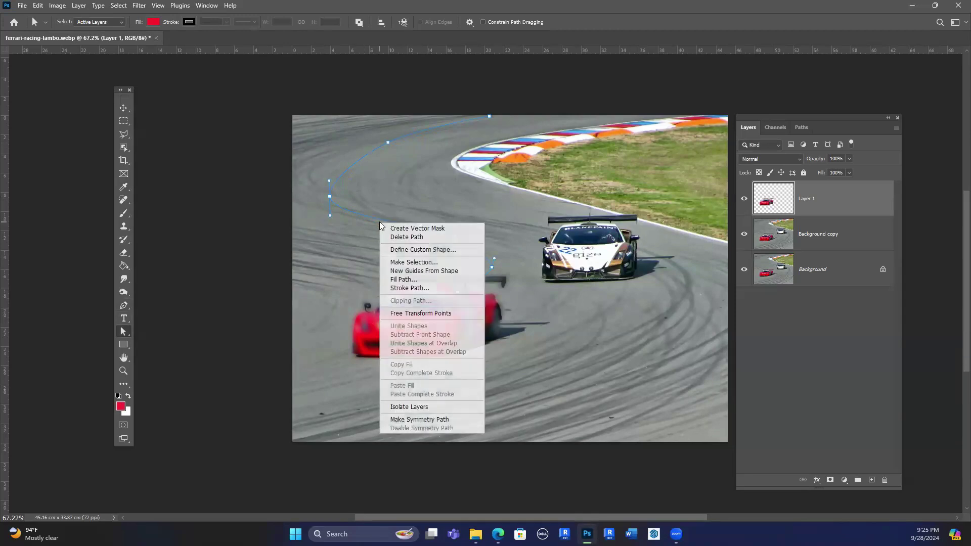
click(411, 288)
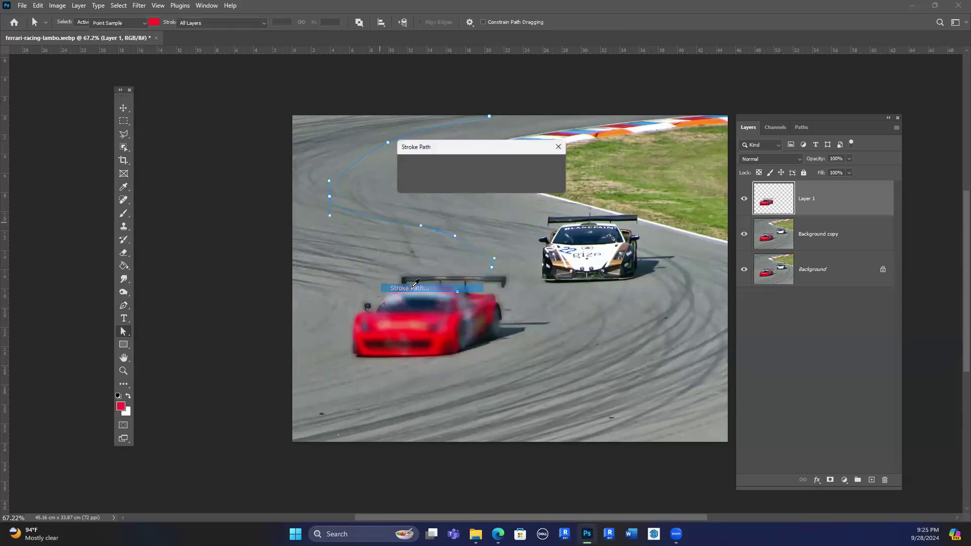
click(447, 168)
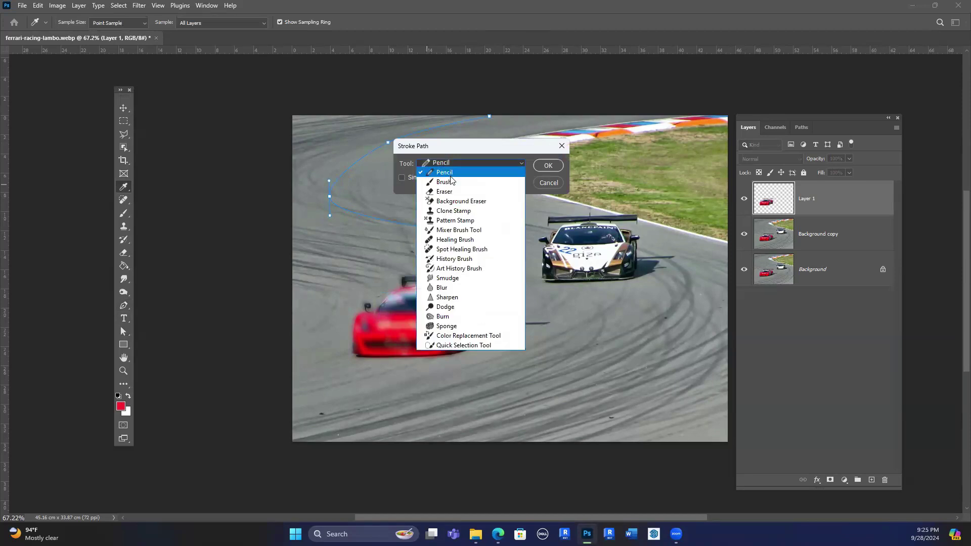
click(452, 181)
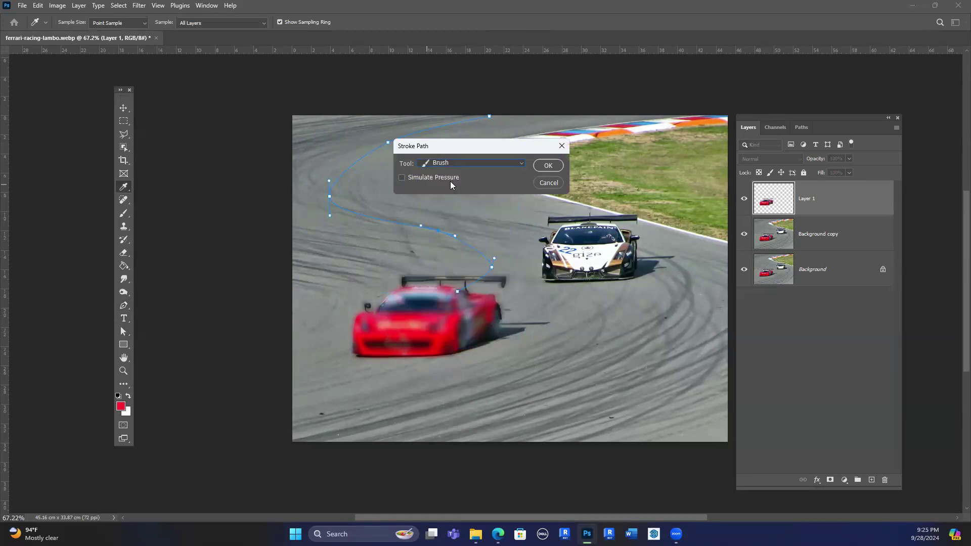
click(547, 166)
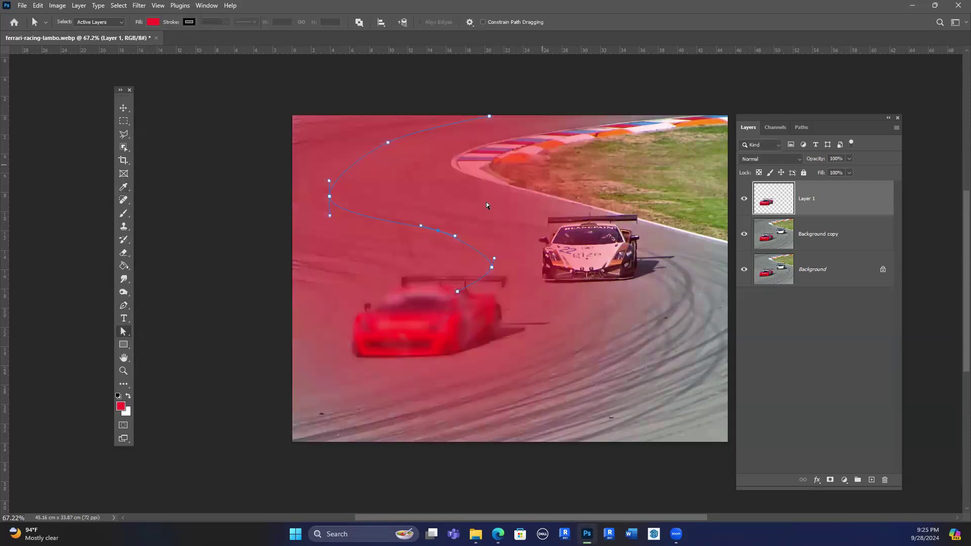
key(ctrl+z)
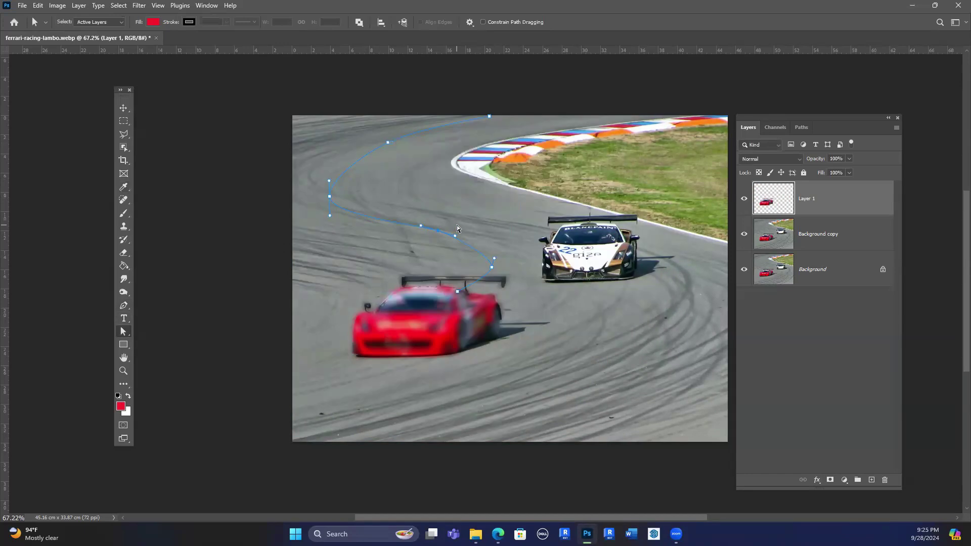
Set the Brush tool's size to 23 px.
key(b)
right_click(429, 231)
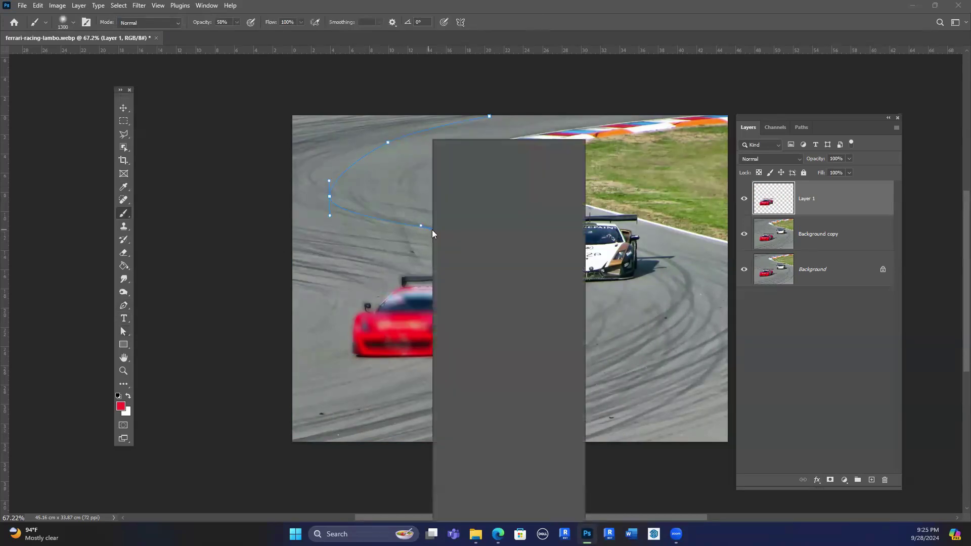
click(490, 162)
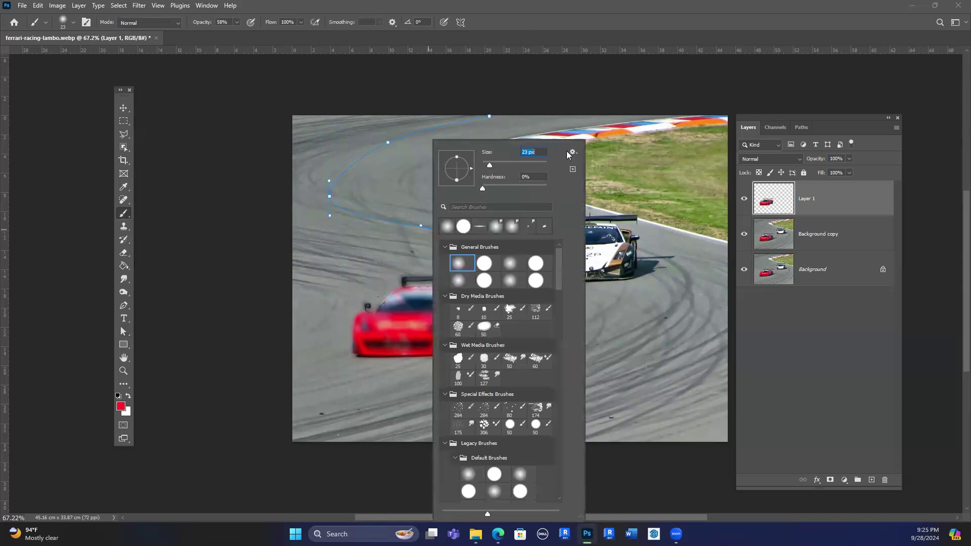
click(620, 40)
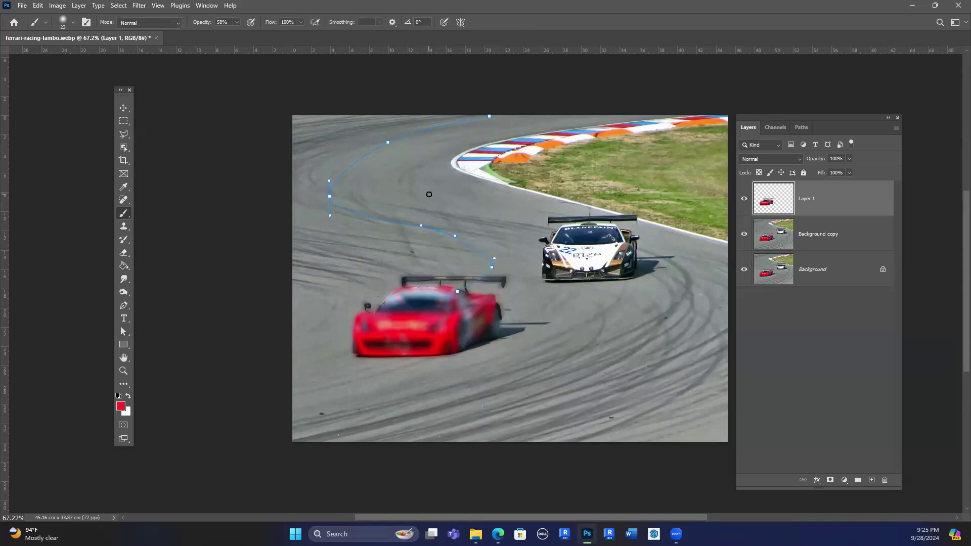
Stroke the S-shaped path in red using the Brush, with Simulate Pressure off.
key(p)
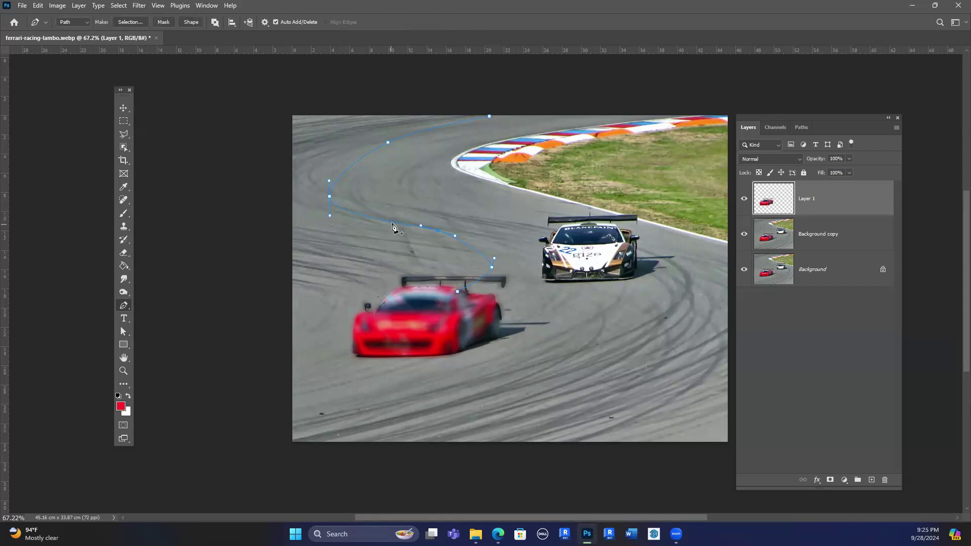
right_click(393, 226)
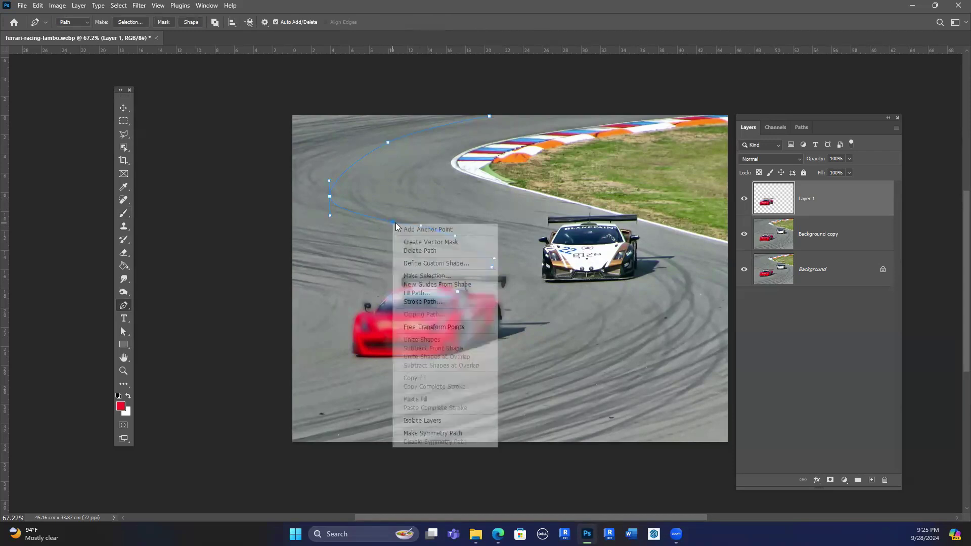
click(423, 301)
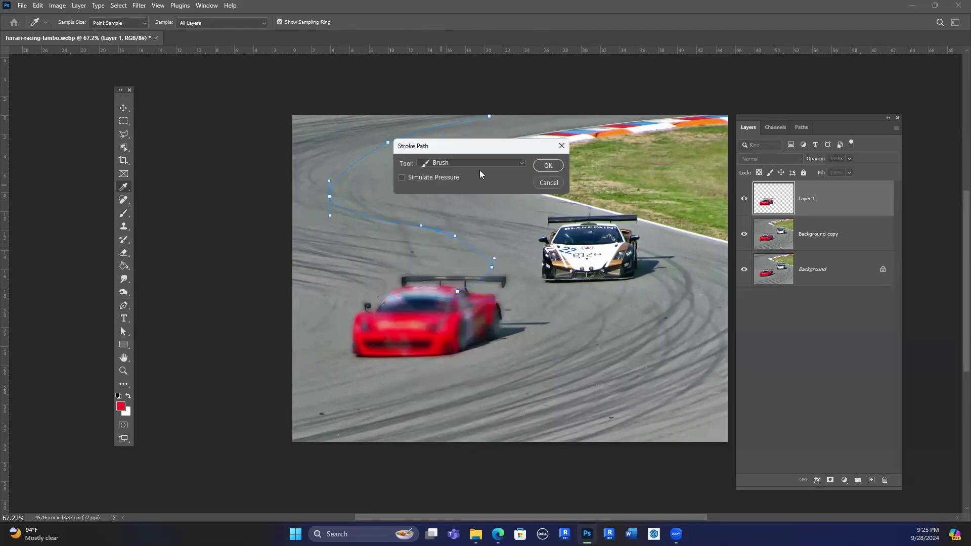
click(548, 166)
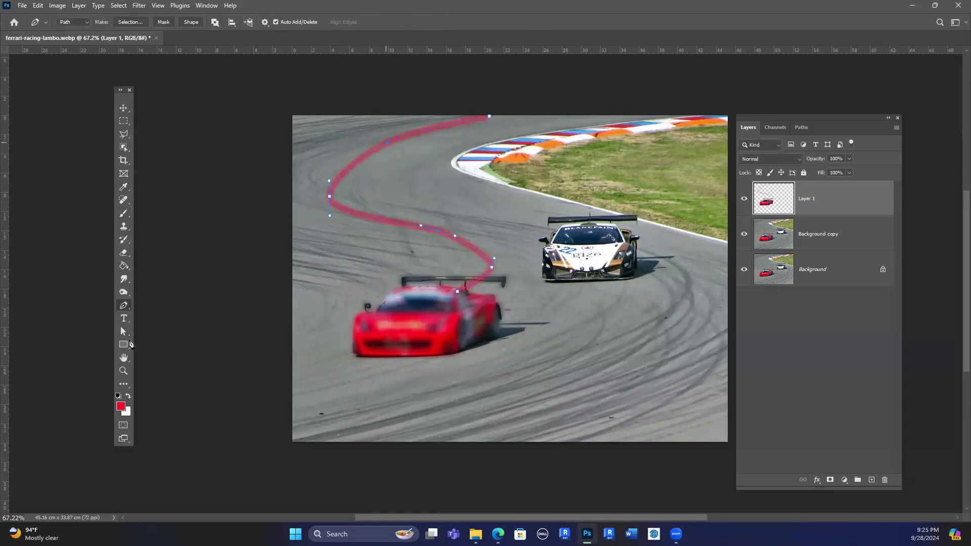
Delete the S-shaped work path while keeping the painted red stroke on the track.
click(124, 332)
click(388, 146)
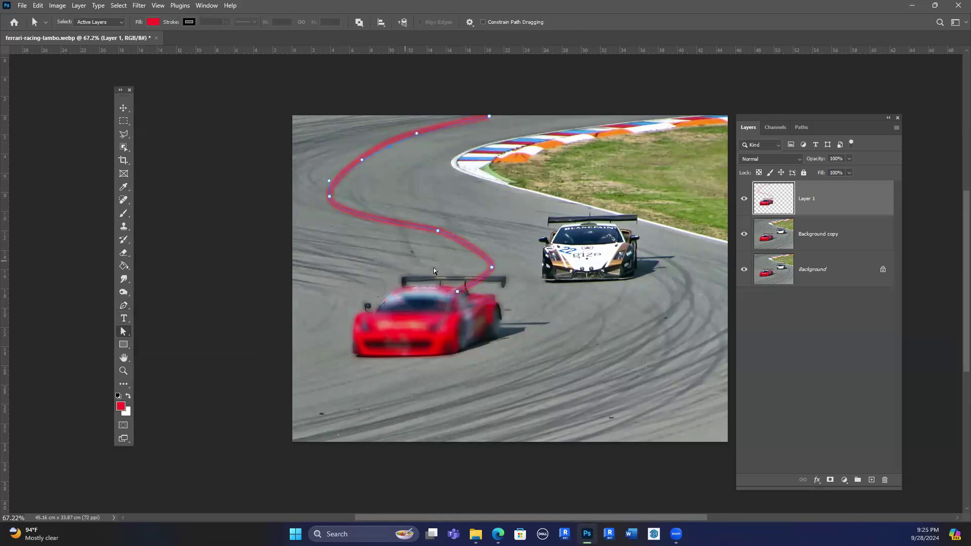
click(804, 128)
click(828, 186)
click(444, 198)
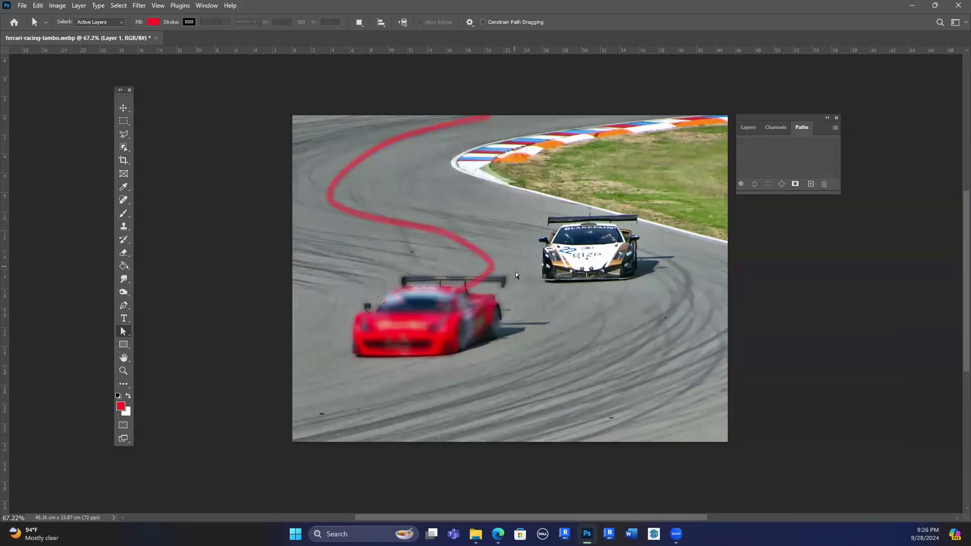
Compare the image with Layer 1, which holds the blurred car and red stroke, hidden and shown.
click(748, 128)
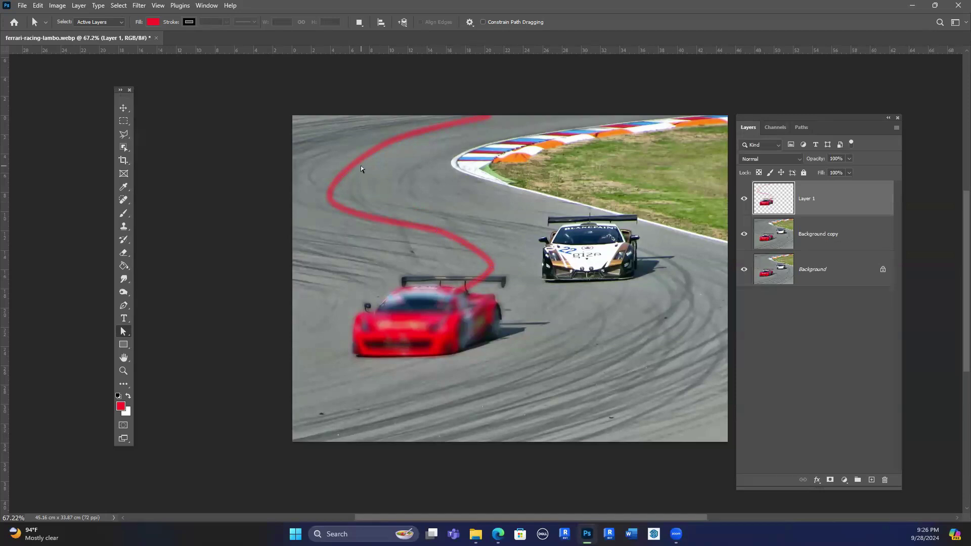
scroll(351, 165, up, 1)
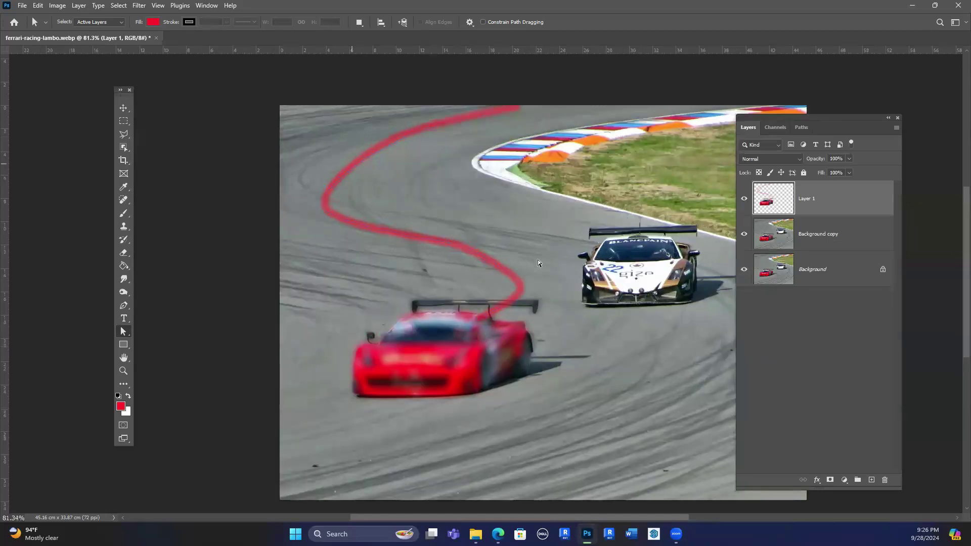
click(744, 198)
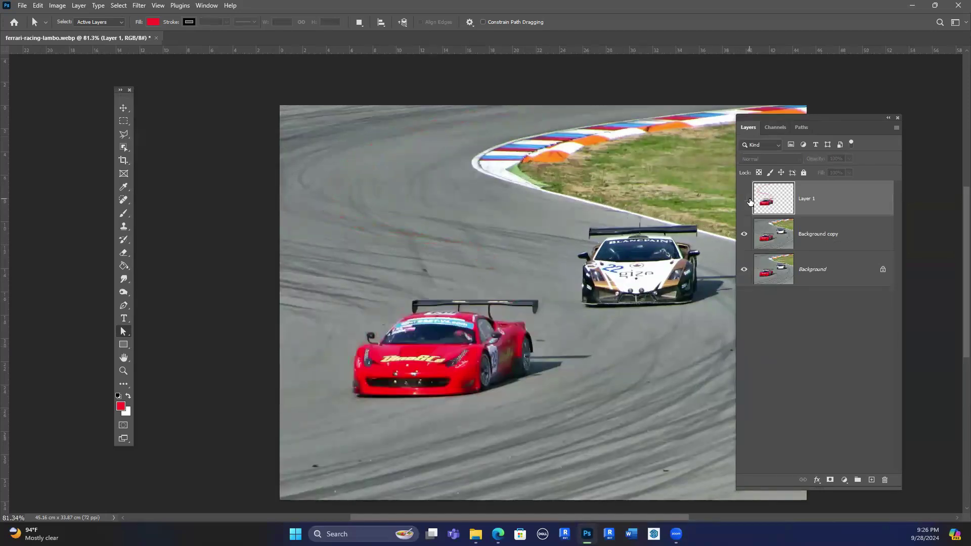
click(750, 200)
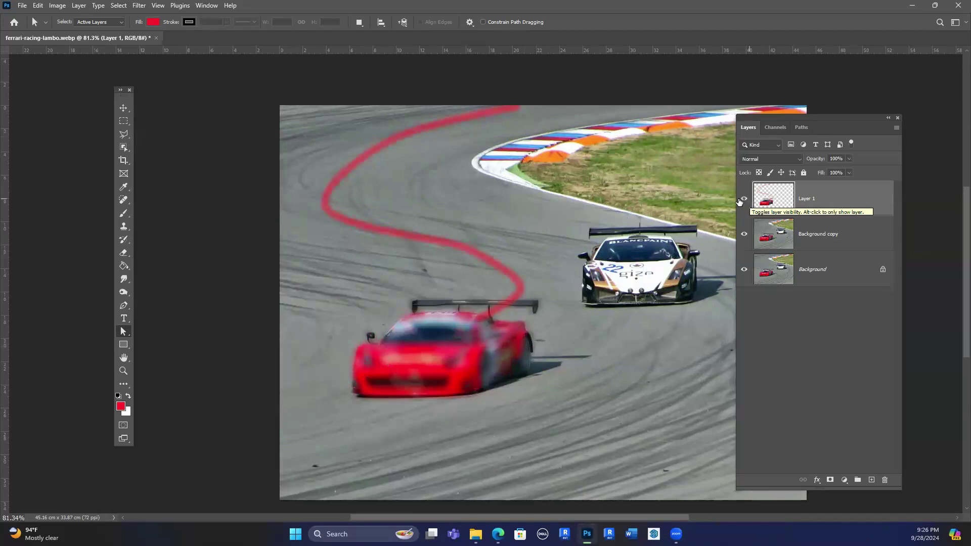
click(749, 201)
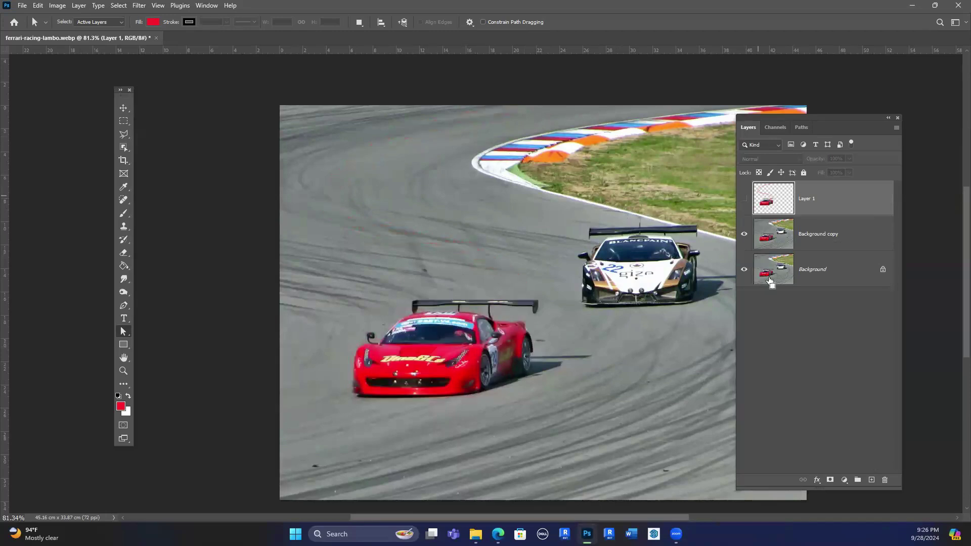
click(744, 198)
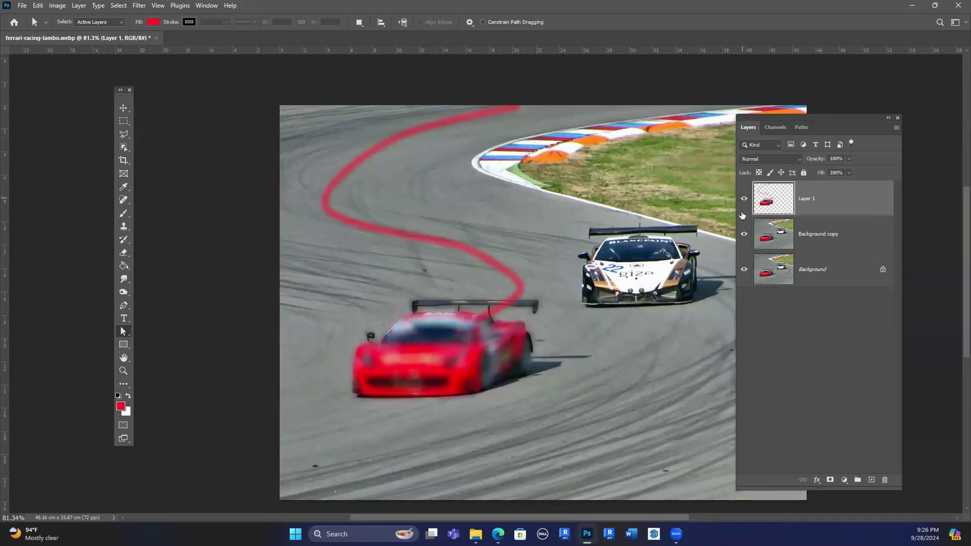
Undo the painted red stroke and the S-shaped path on the track.
key(ctrl+z)
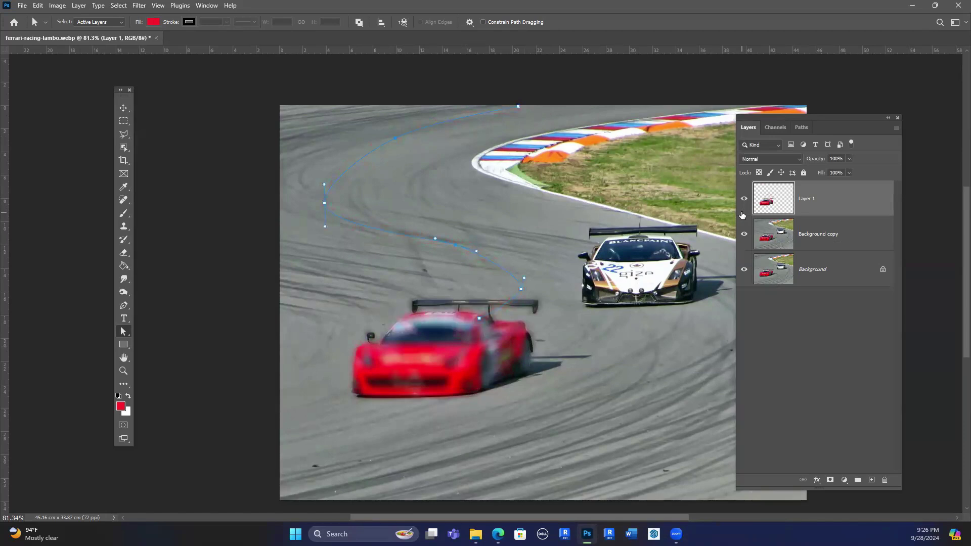
key(ctrl+z)
Add a new layer named path and place it directly below Layer 1.
click(871, 480)
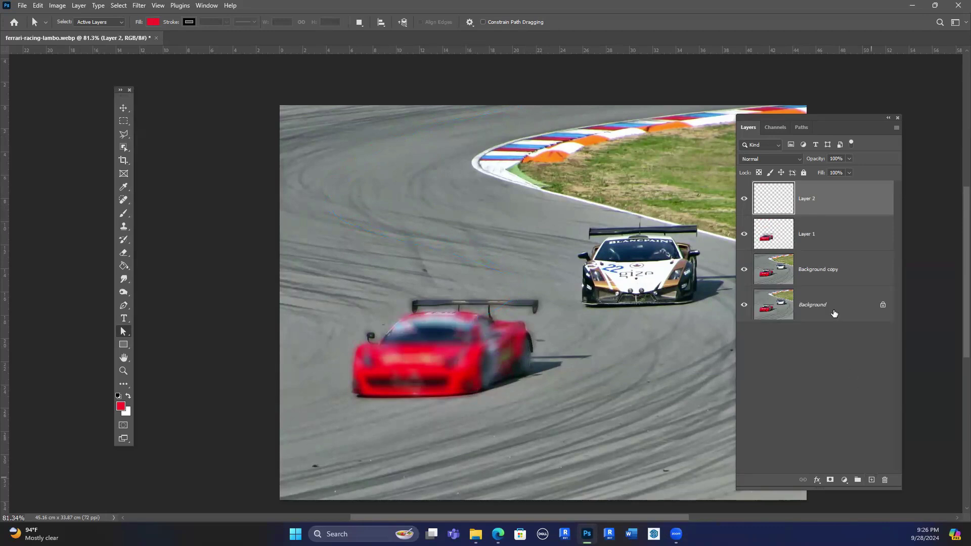
drag(811, 235, 819, 198)
click(813, 236)
double_click(812, 232)
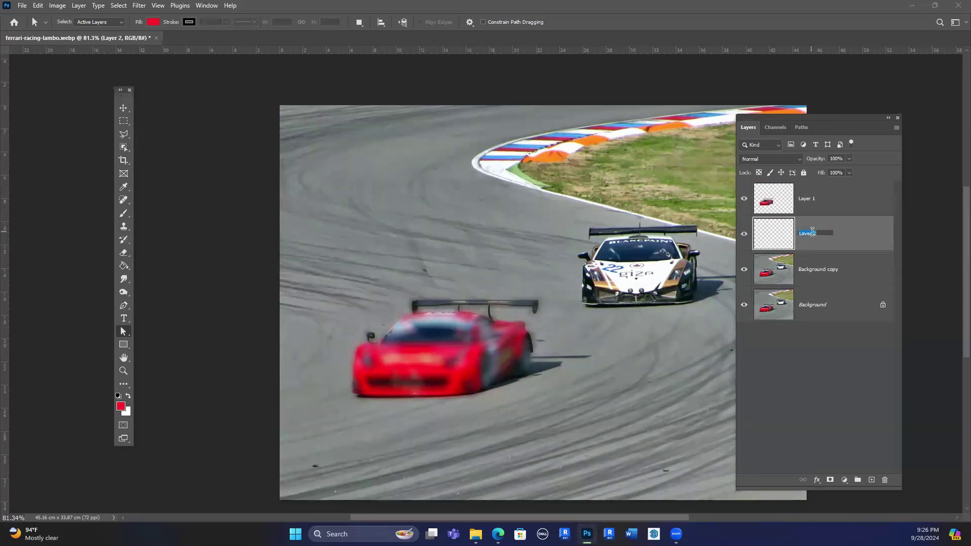
key(Return)
Paint two parallel red S-curved Brush strokes on the path layer, from behind the red car to the image's upper edge.
key(b)
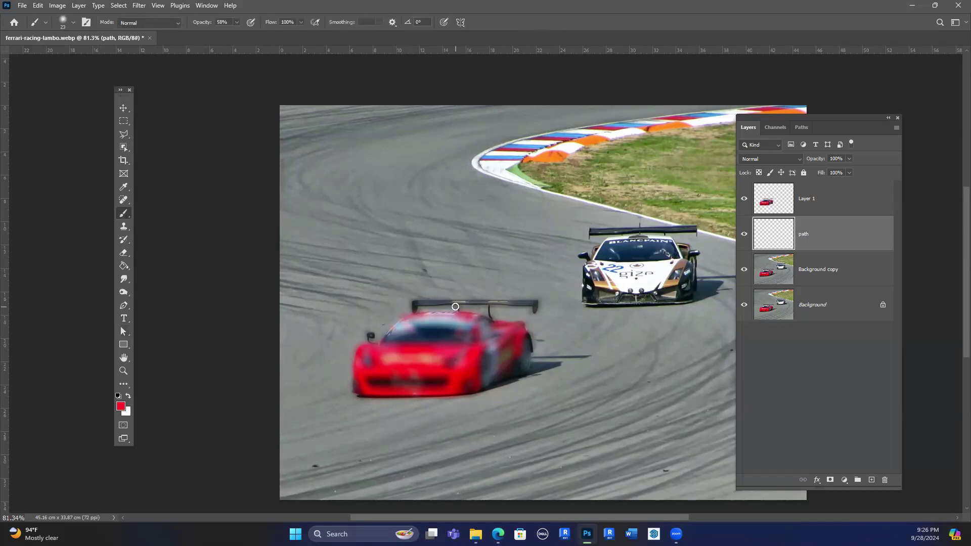
mouse_move(495, 318)
mouse_down()
mouse_move(537, 282)
mouse_move(530, 268)
mouse_move(385, 217)
mouse_move(355, 191)
mouse_move(354, 168)
mouse_move(397, 144)
mouse_move(553, 105)
mouse_up()
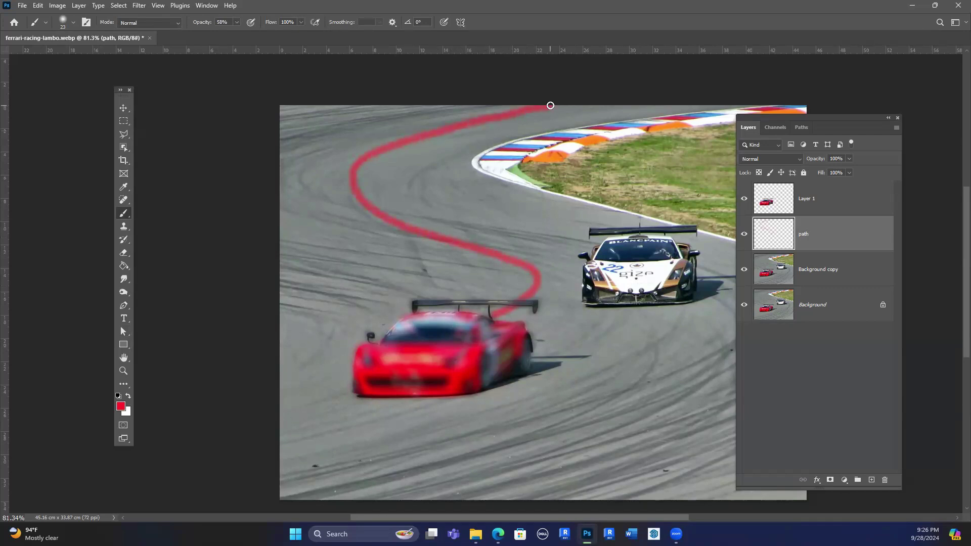
mouse_move(458, 302)
mouse_down()
mouse_move(483, 268)
mouse_move(347, 208)
mouse_move(324, 171)
mouse_move(392, 133)
mouse_move(505, 107)
mouse_move(555, 113)
mouse_up()
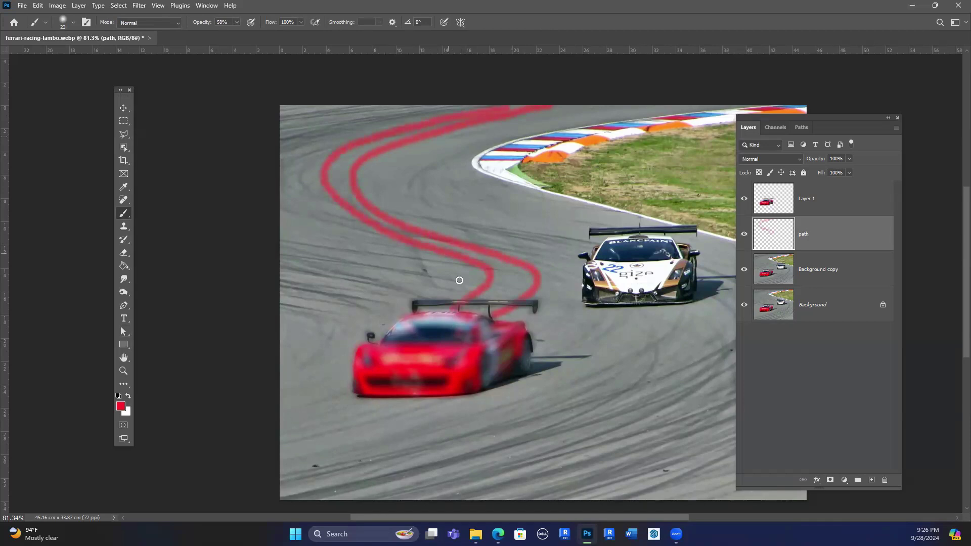
Apply a Motion Blur to the path layer's red strokes with angle 0° and distance about 42 pixels.
click(141, 9)
mouse_move(152, 169)
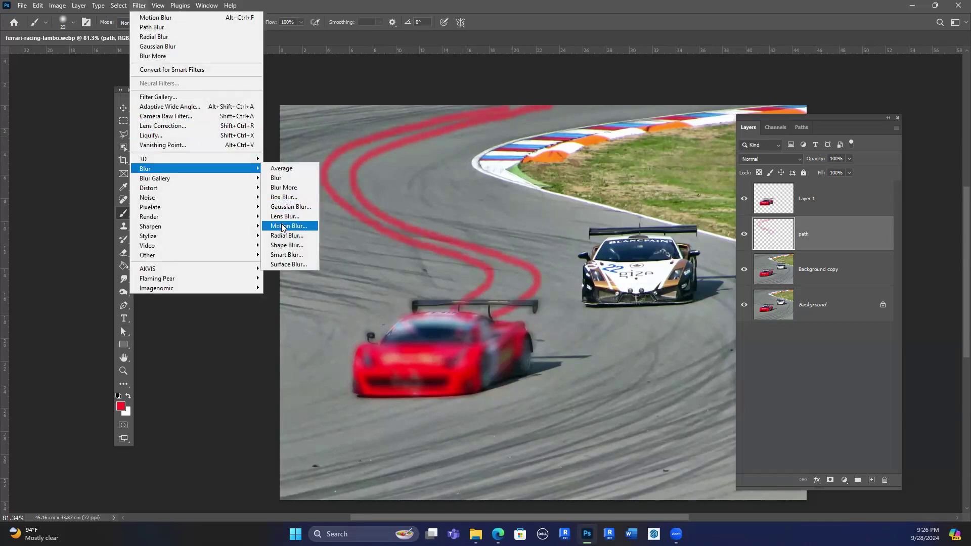
click(282, 227)
drag(423, 281, 434, 280)
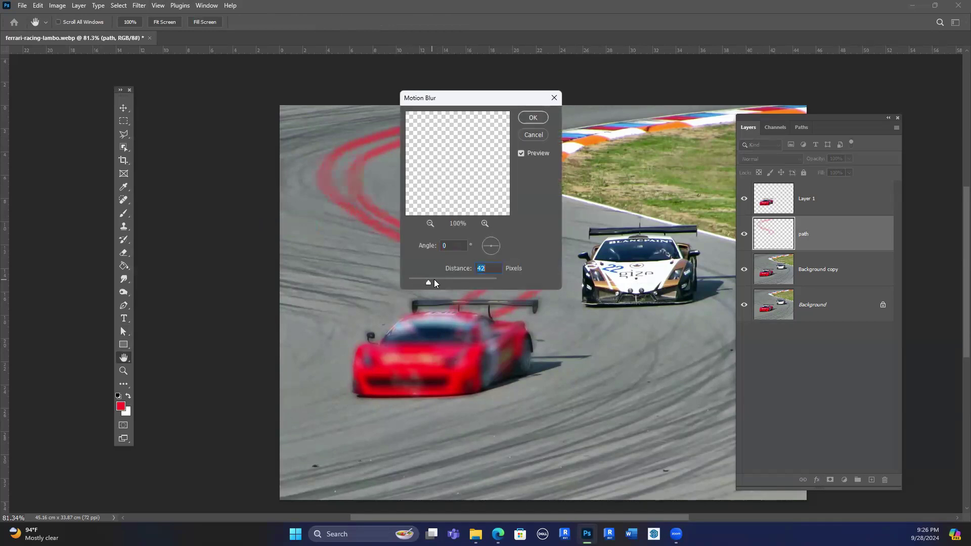
click(534, 118)
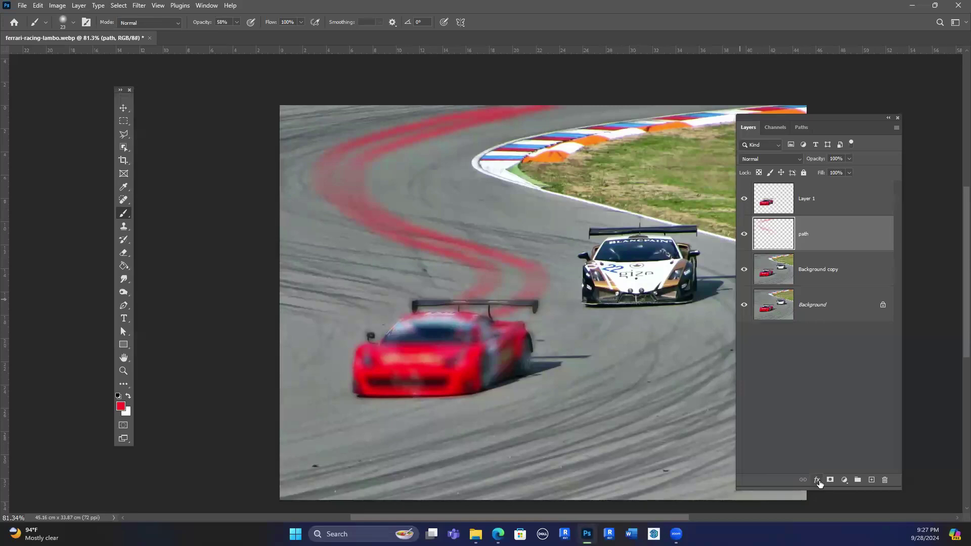
Add an Outer Glow effect to the path layer and move its settings clear of the red trail.
drag(828, 114, 749, 102)
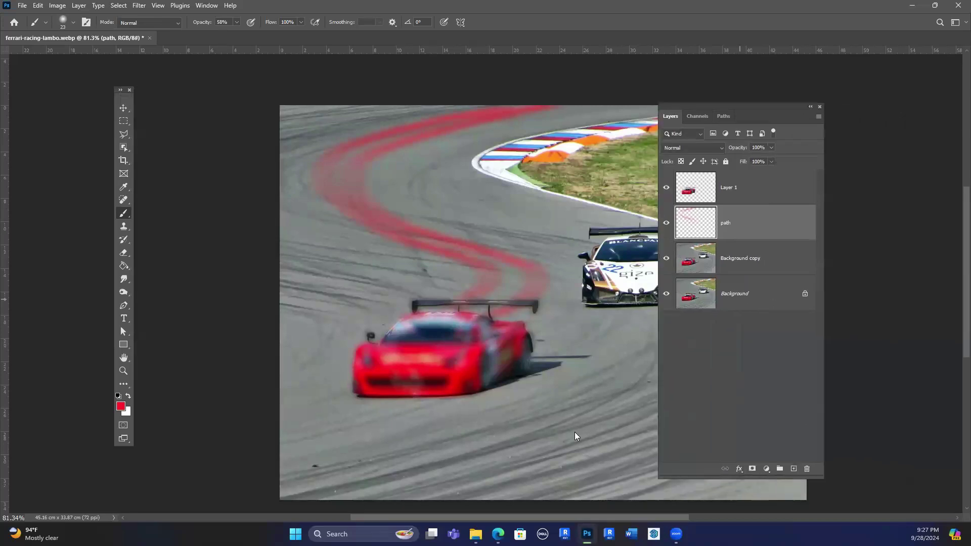
click(576, 442)
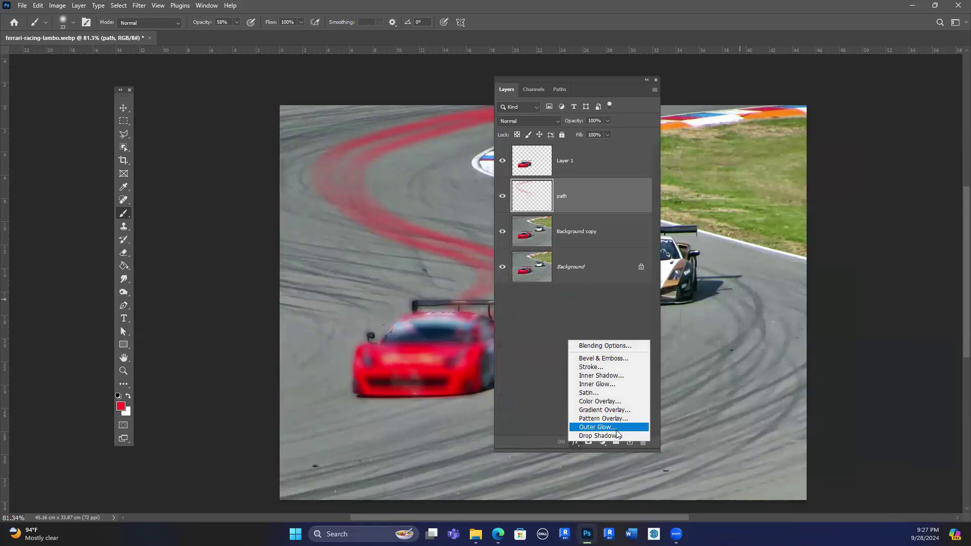
click(616, 431)
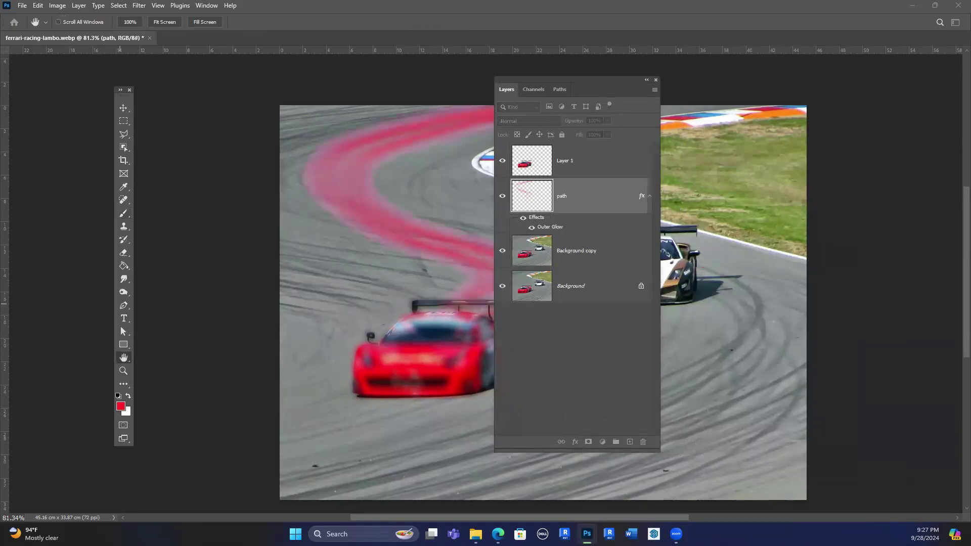
drag(639, 84, 756, 96)
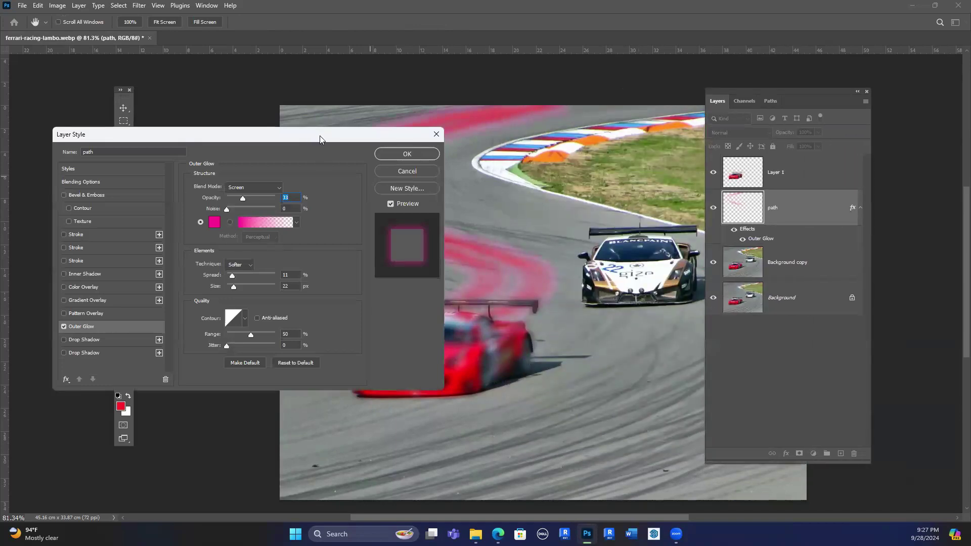
drag(320, 135, 773, 142)
Set the Outer Glow colour to red f31d37 sampled from the red car's body and apply the effect.
click(668, 228)
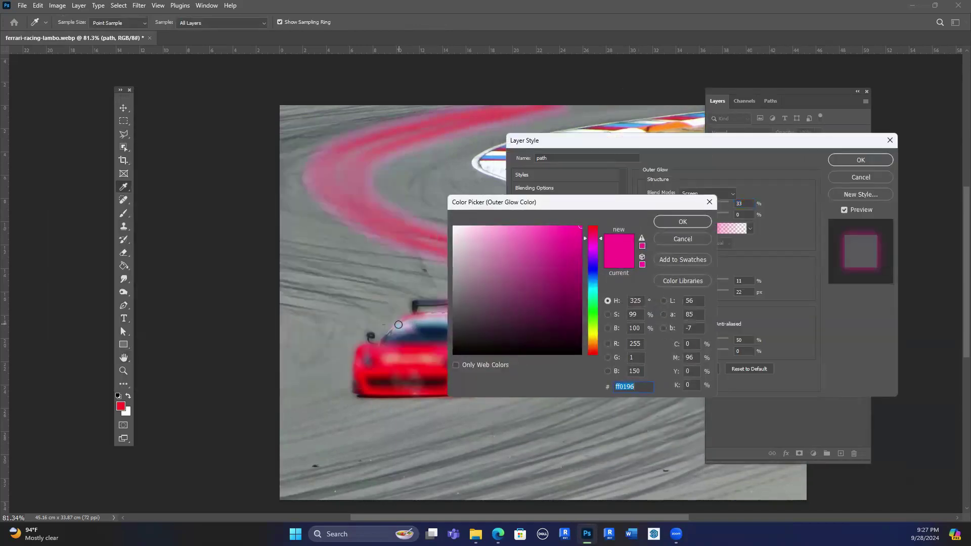
click(399, 324)
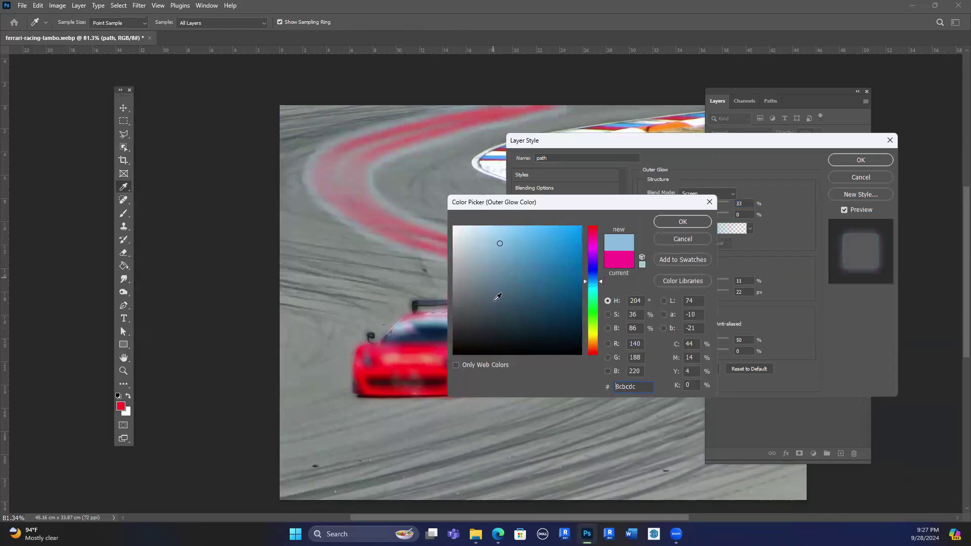
drag(577, 206, 713, 233)
click(382, 350)
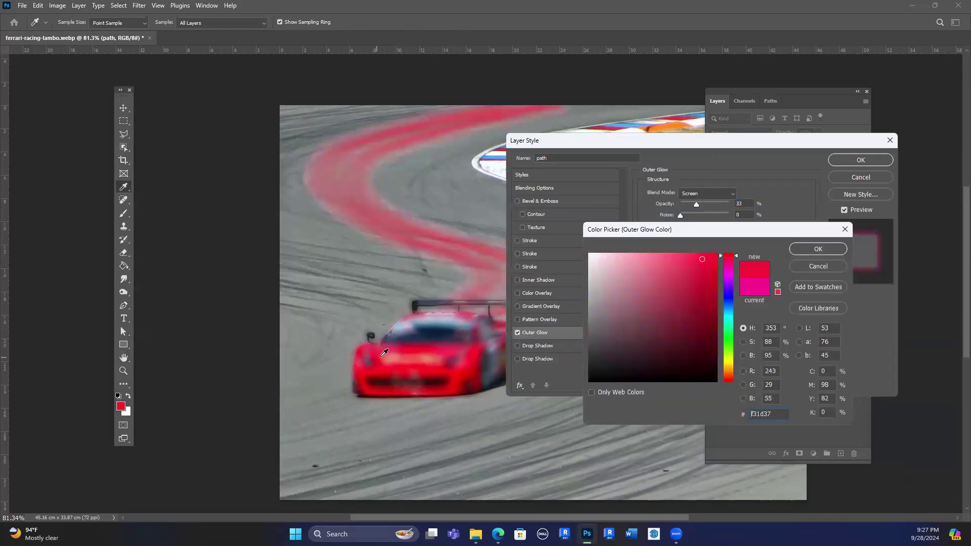
click(819, 250)
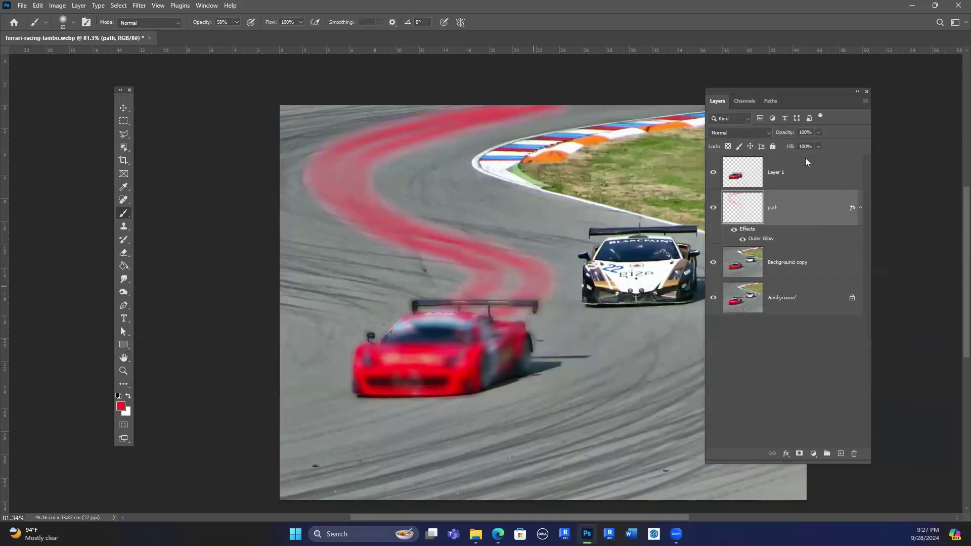
Try lowering the path layer's Fill to 77% and return it to 100%.
drag(796, 157, 817, 160)
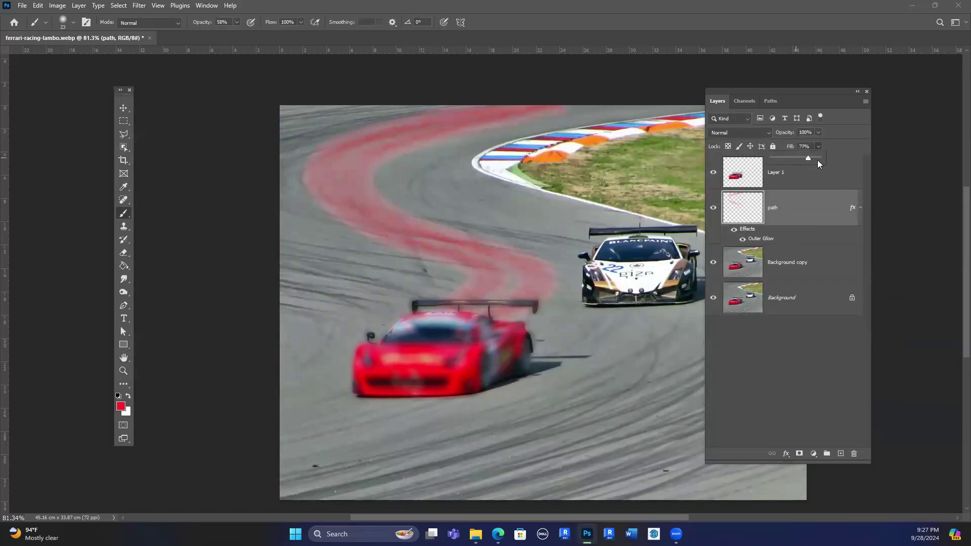
click(819, 133)
click(800, 145)
click(809, 378)
ctrl+click(782, 215)
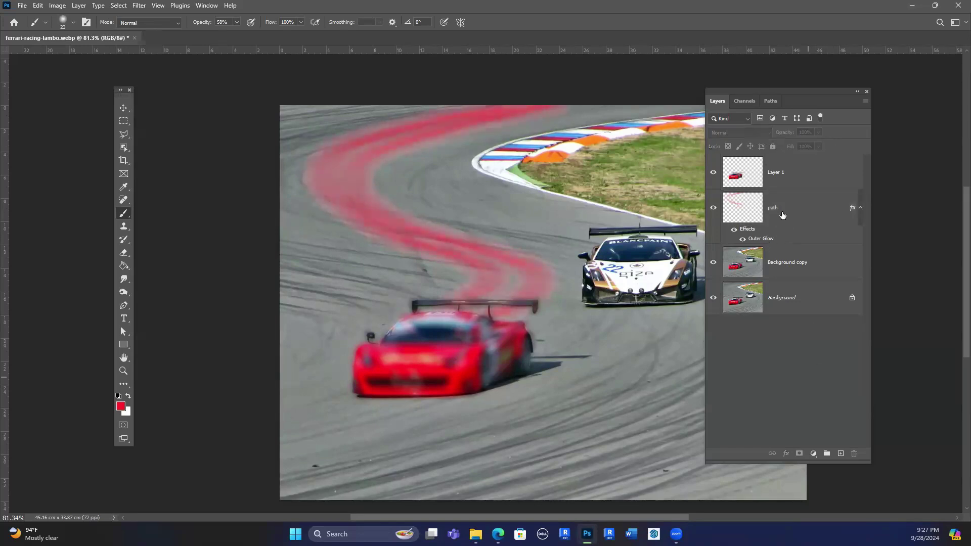
Fade the far end and edges of the red trail on the path layer using the Eraser at 175 px.
click(737, 209)
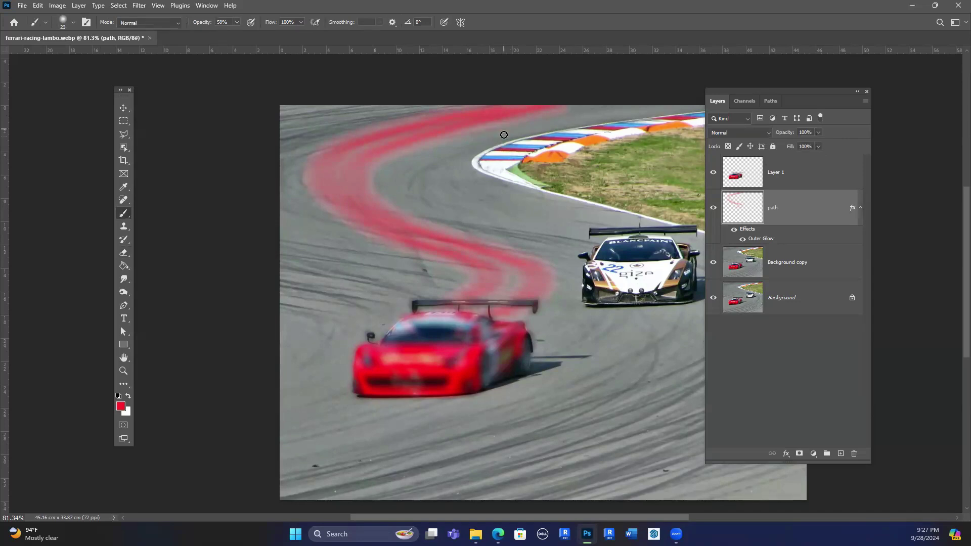
key(e)
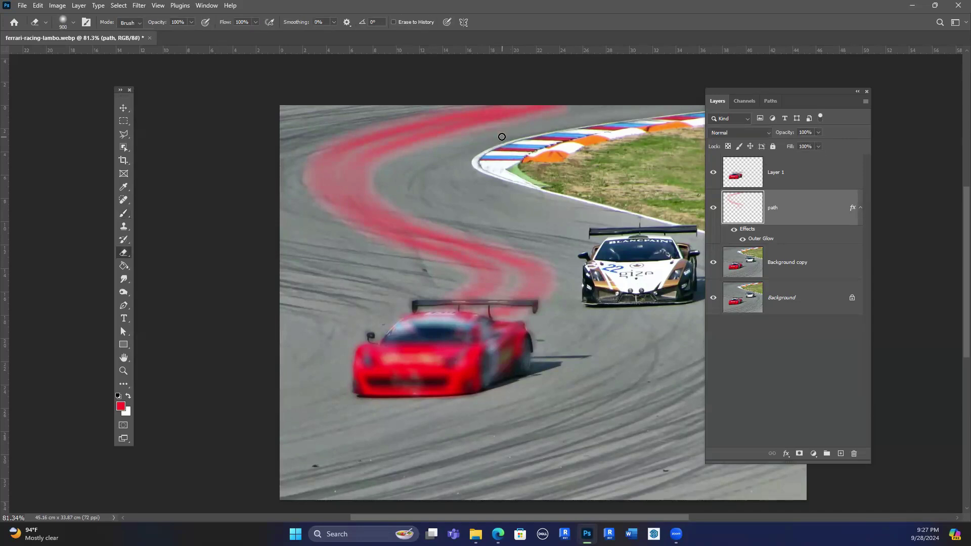
key(bracketleft)
key(bracketleft)
key(bracketleft)
key(bracketleft)
mouse_move(551, 128)
mouse_down()
mouse_move(402, 163)
mouse_move(431, 207)
mouse_move(436, 151)
mouse_move(387, 172)
mouse_move(459, 218)
mouse_move(542, 247)
mouse_move(460, 283)
mouse_move(357, 257)
mouse_move(284, 191)
mouse_move(308, 145)
mouse_move(430, 107)
mouse_move(341, 125)
mouse_move(508, 88)
mouse_move(377, 99)
mouse_move(307, 142)
mouse_move(294, 182)
mouse_move(347, 241)
mouse_move(282, 184)
mouse_move(284, 128)
mouse_move(276, 175)
mouse_up()
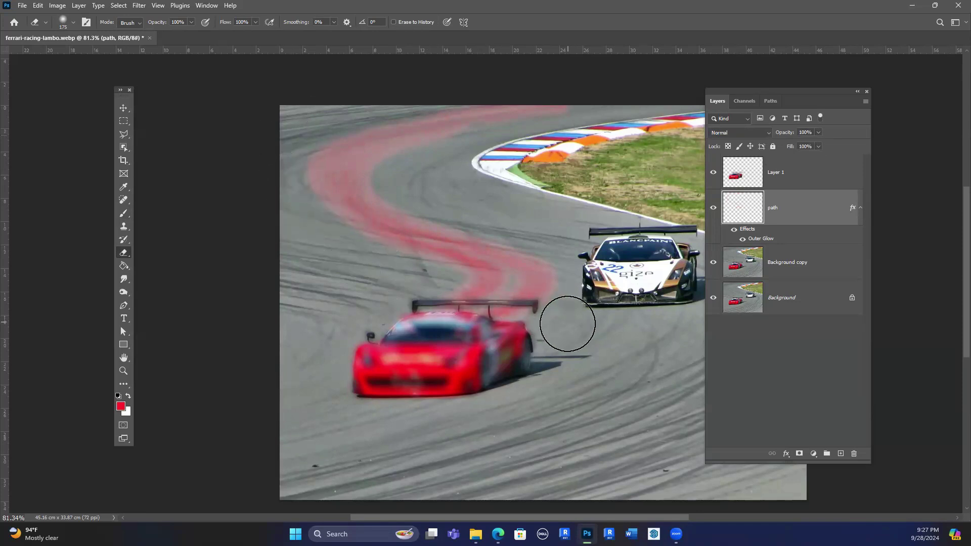
scroll(386, 341, down, 4)
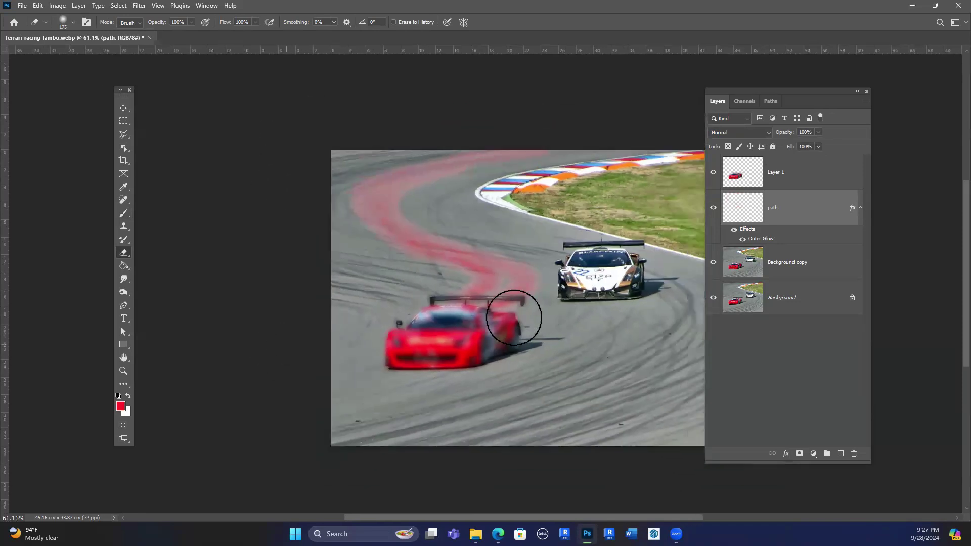
scroll(487, 335, up, 3)
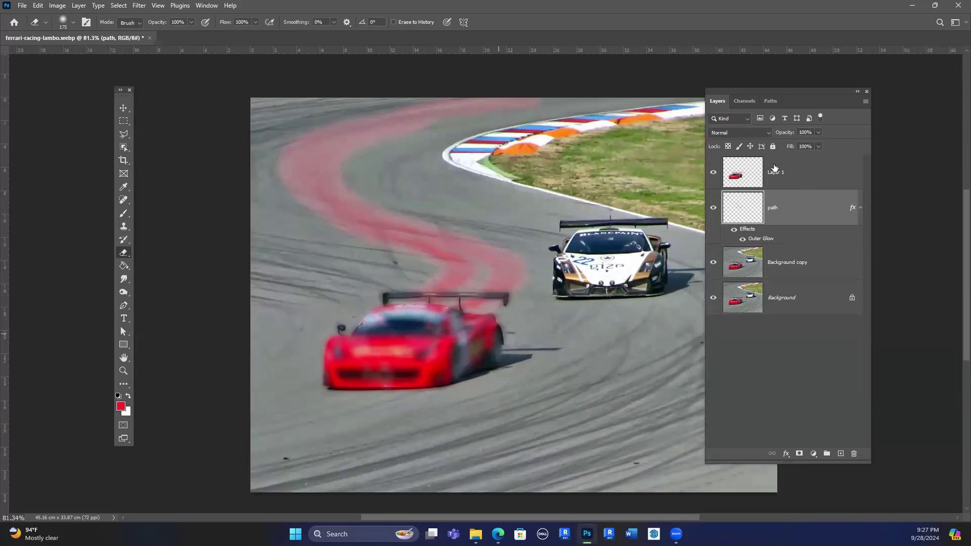
Set the Fill of Layer 1 to 86%.
click(793, 167)
click(819, 147)
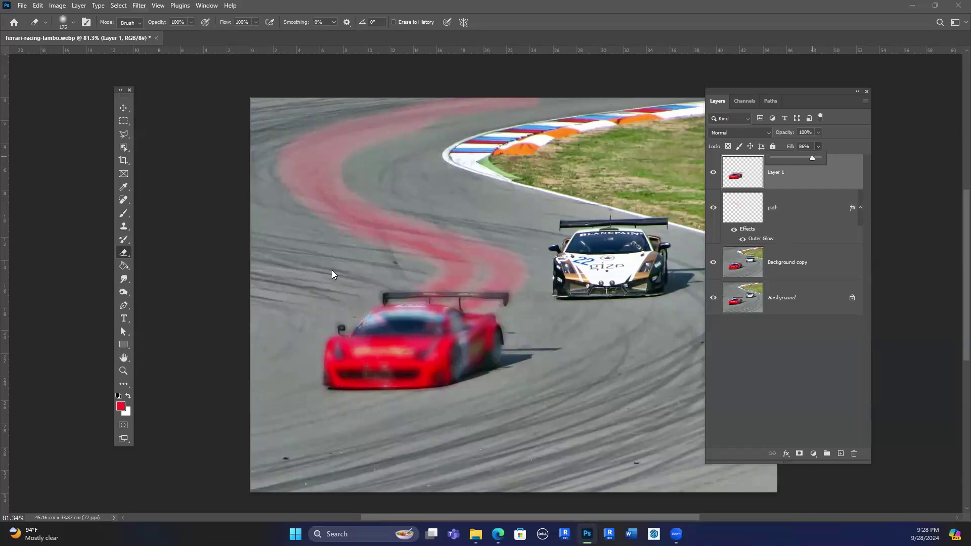
key(alt+t)
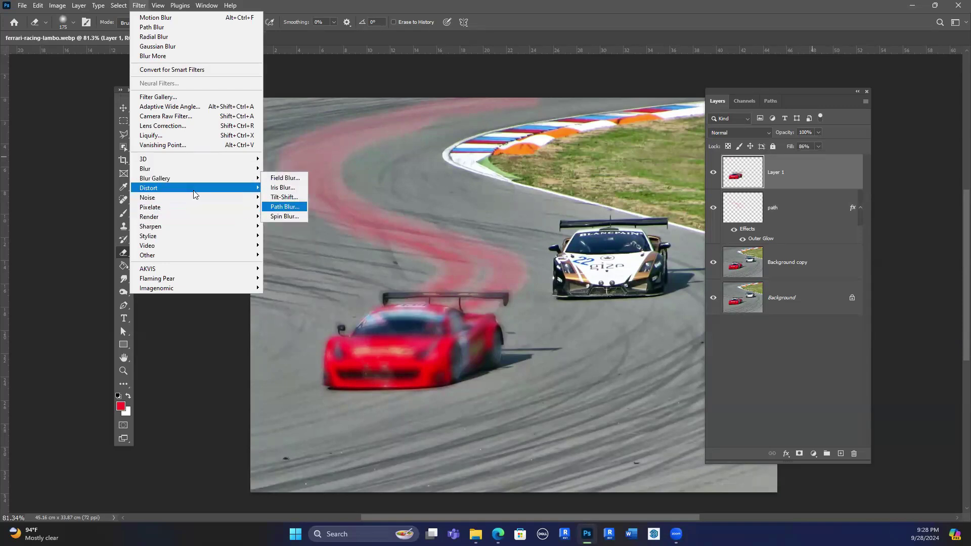
mouse_move(193, 192)
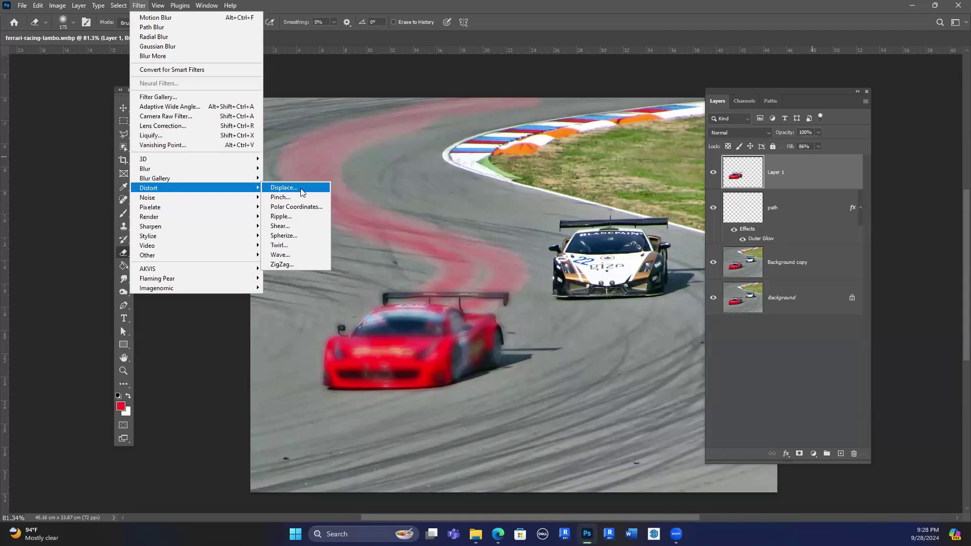
click(728, 194)
Hide Layer 1 and the path layer, and select the Background copy layer while keeping it visible.
click(714, 172)
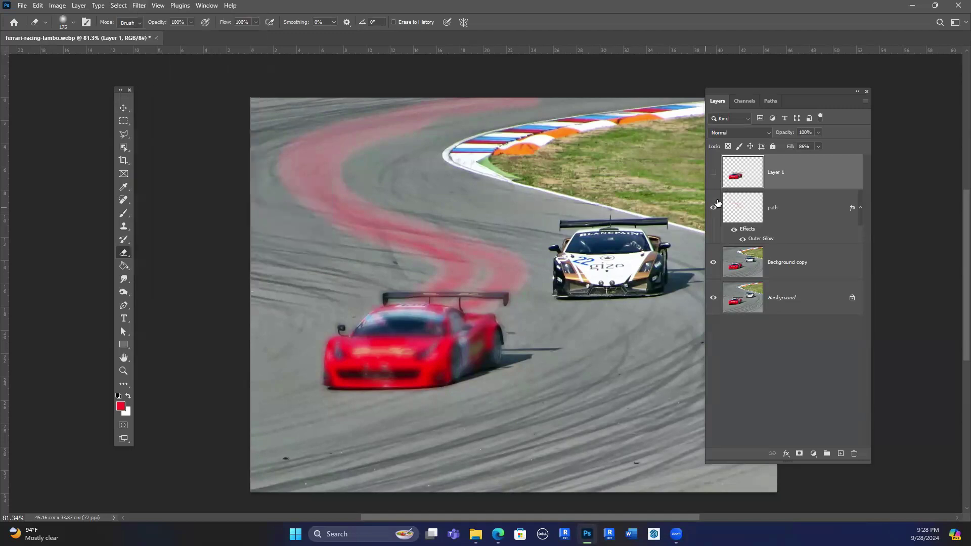
click(714, 207)
click(713, 262)
click(722, 265)
click(713, 262)
key(alt+t)
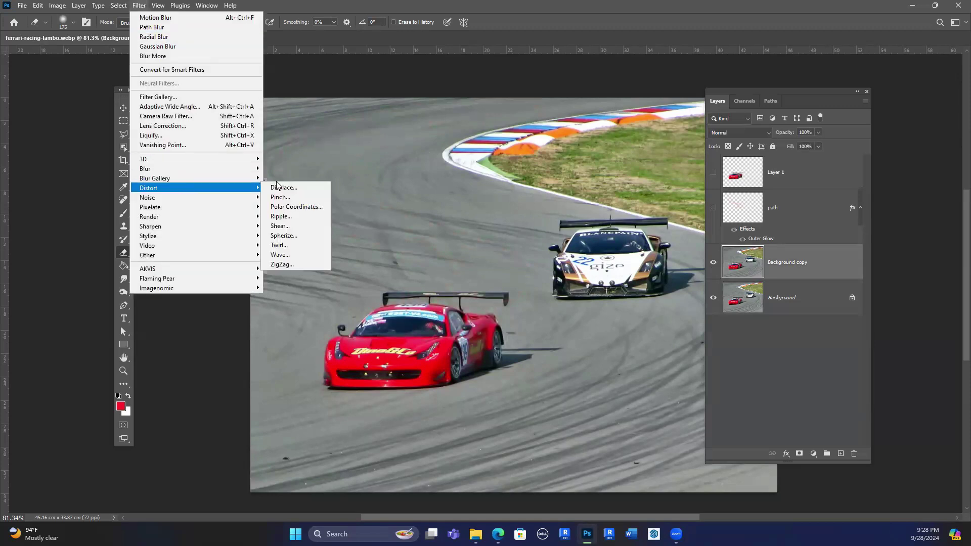
click(278, 188)
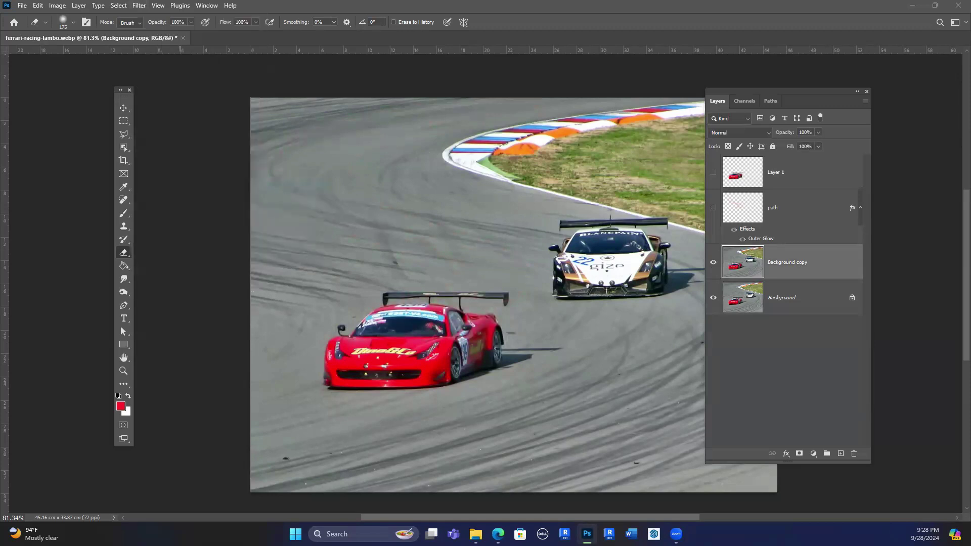
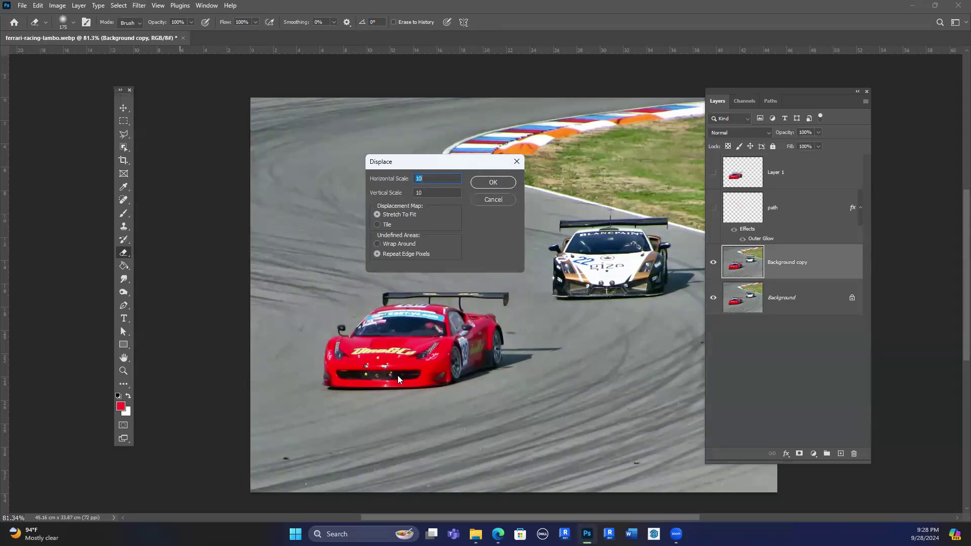
key(Return)
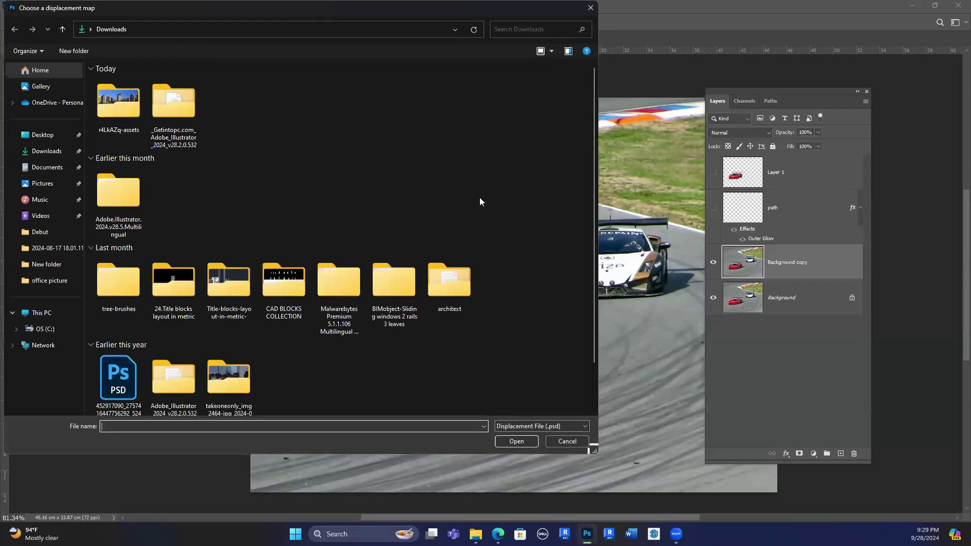
key(Escape)
Close the race car document and open the city skyline panorama r4LkAZq.jpg from Downloads.
key(ctrl+w)
click(480, 198)
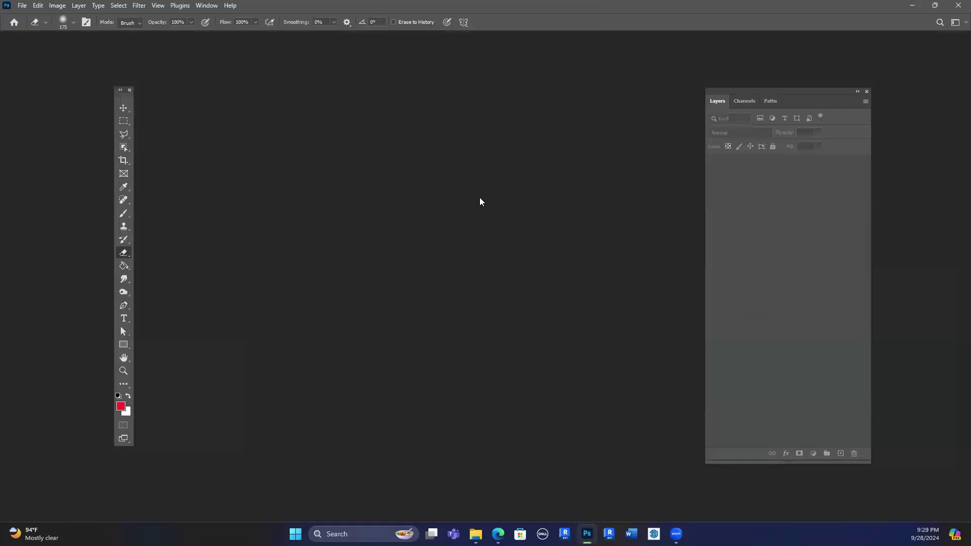
double_click(479, 197)
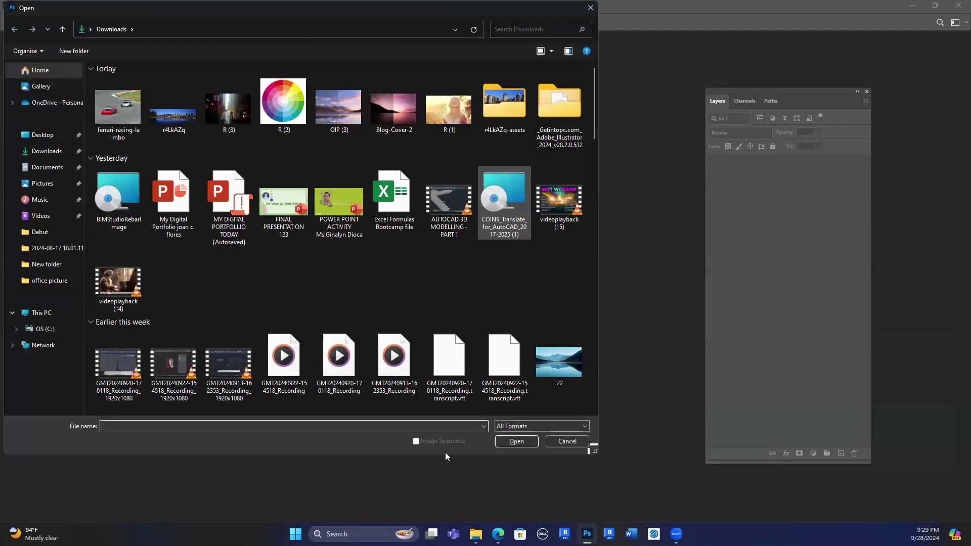
double_click(197, 82)
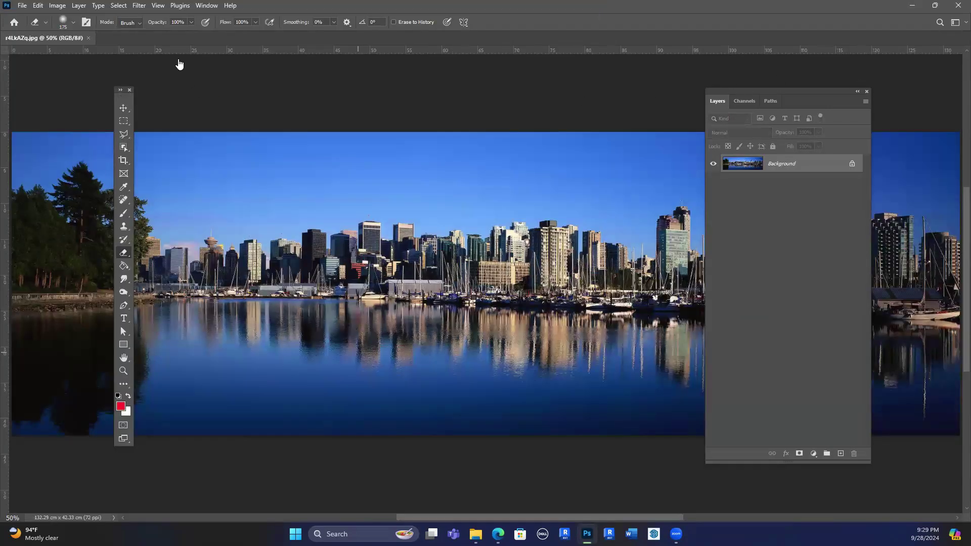
Switch to the Edge browser and search Bing Images for wave and Dark Blue Ocean Waves pictures.
mouse_move(476, 534)
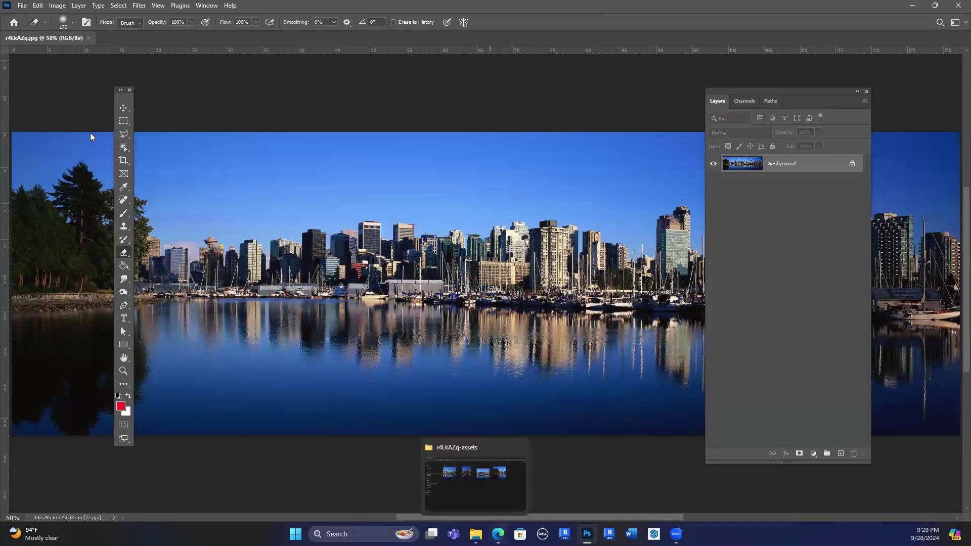
key(alt+Tab)
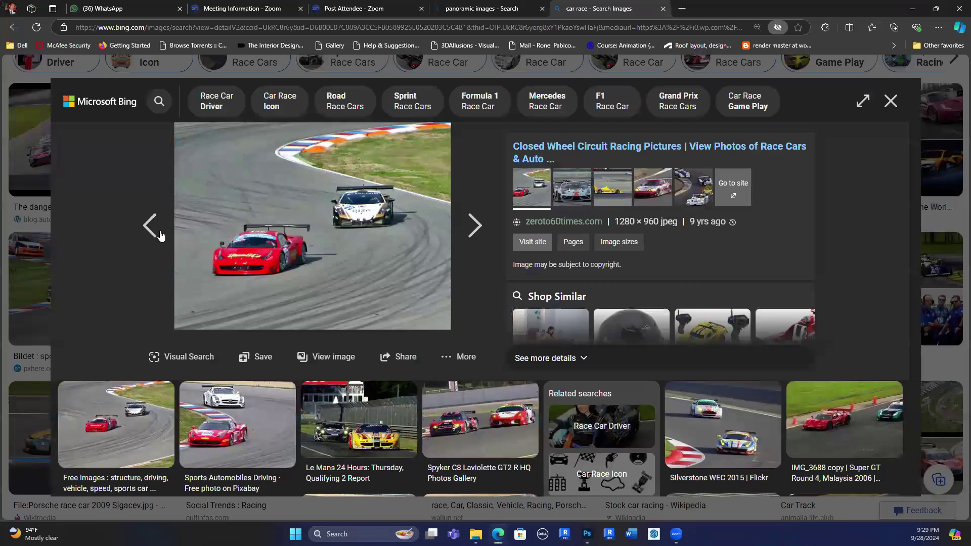
key(alt+Left)
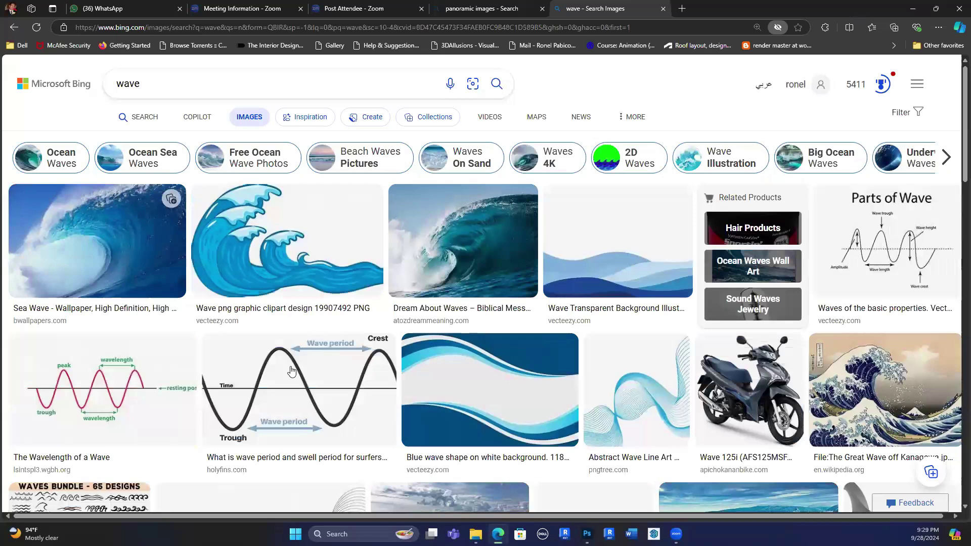
scroll(630, 392, down, 10)
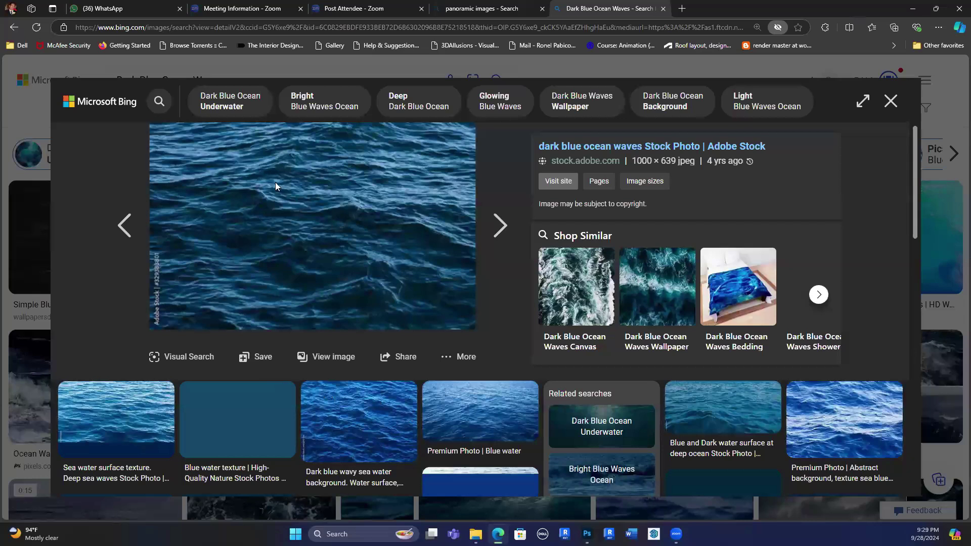
scroll(331, 208, down, 2)
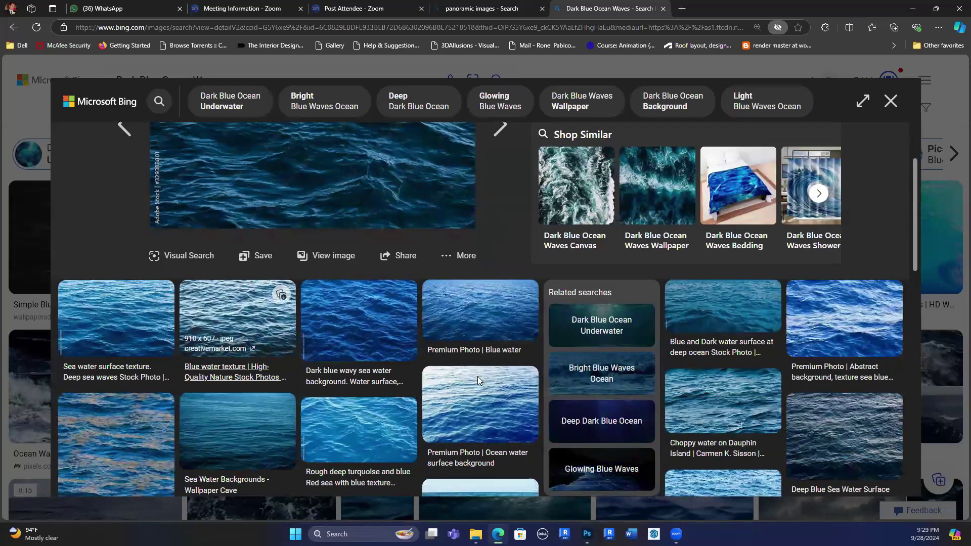
Choose the Creative Market blue water texture and save the image to Downloads.
click(237, 319)
right_click(277, 184)
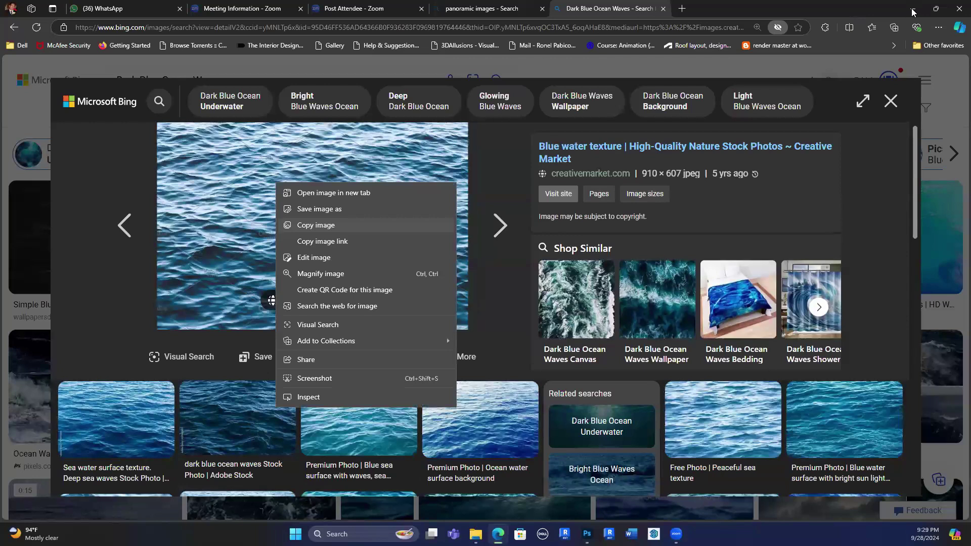
key(v)
key(Return)
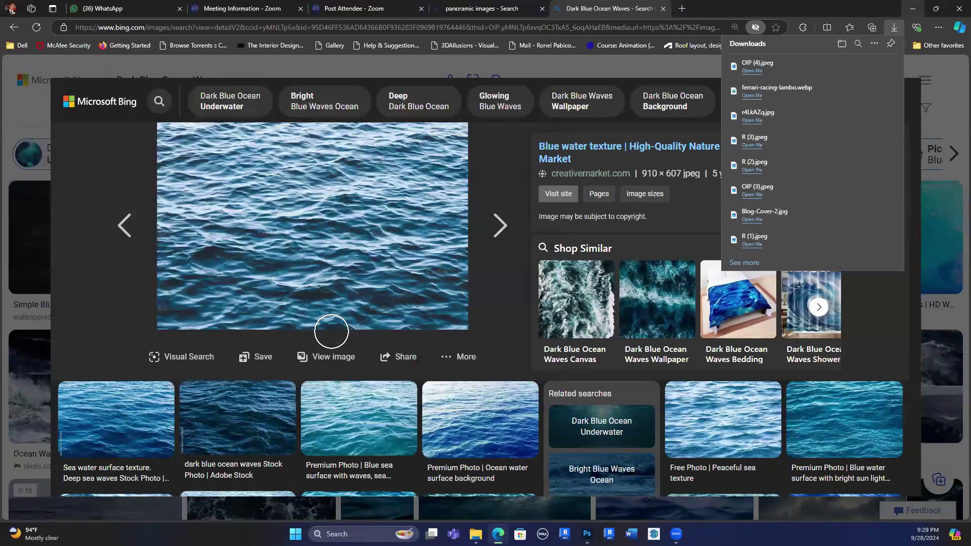
Switch back to Photoshop and open the saved water image OIP (4).jpeg.
key(alt+Tab)
click(126, 102)
key(ctrl+o)
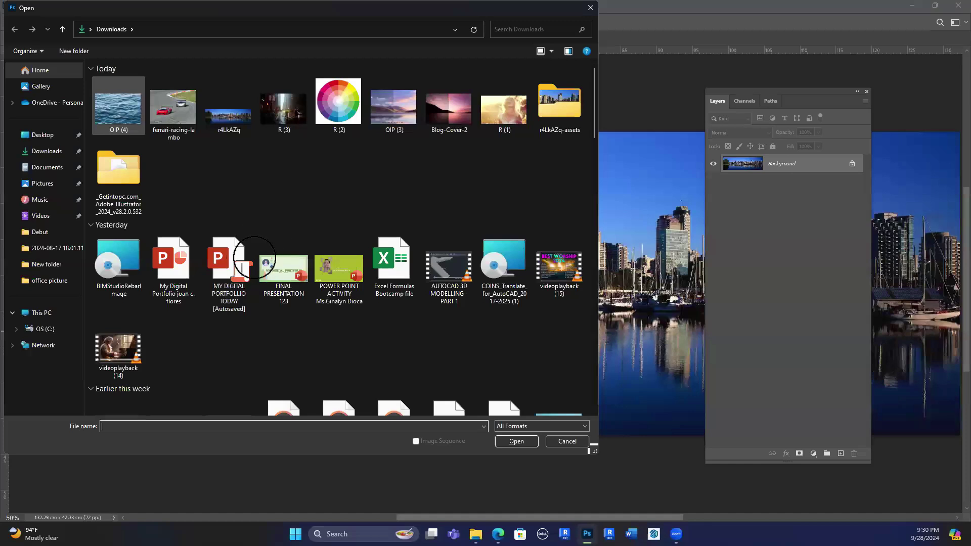
key(Return)
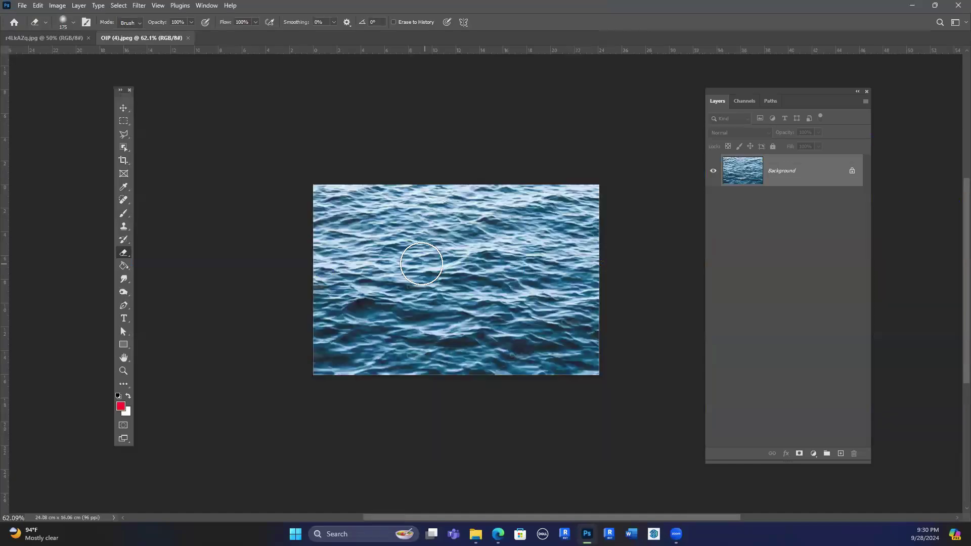
Extend the water image's canvas on its left side with the Crop tool to about 62.28 cm wide.
key(c)
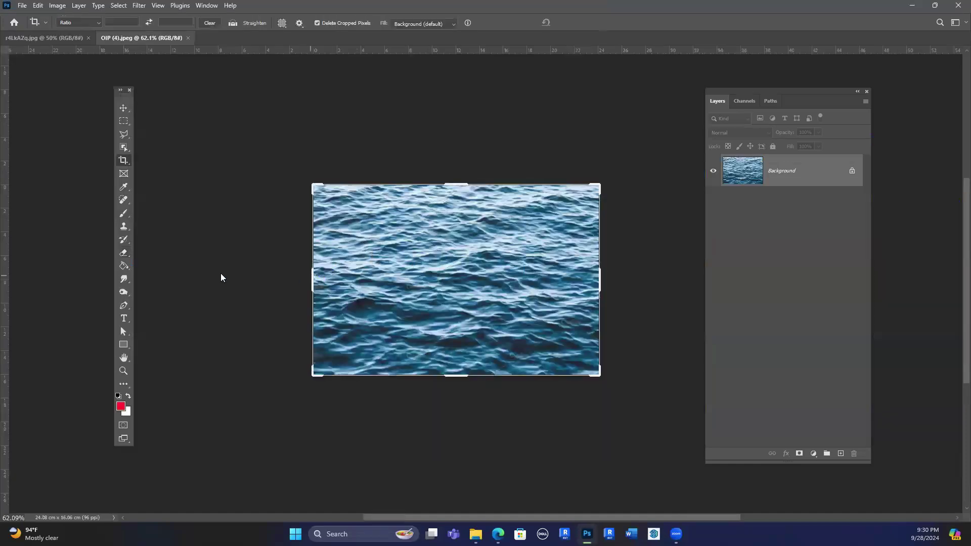
drag(119, 276, 140, 260)
key(Return)
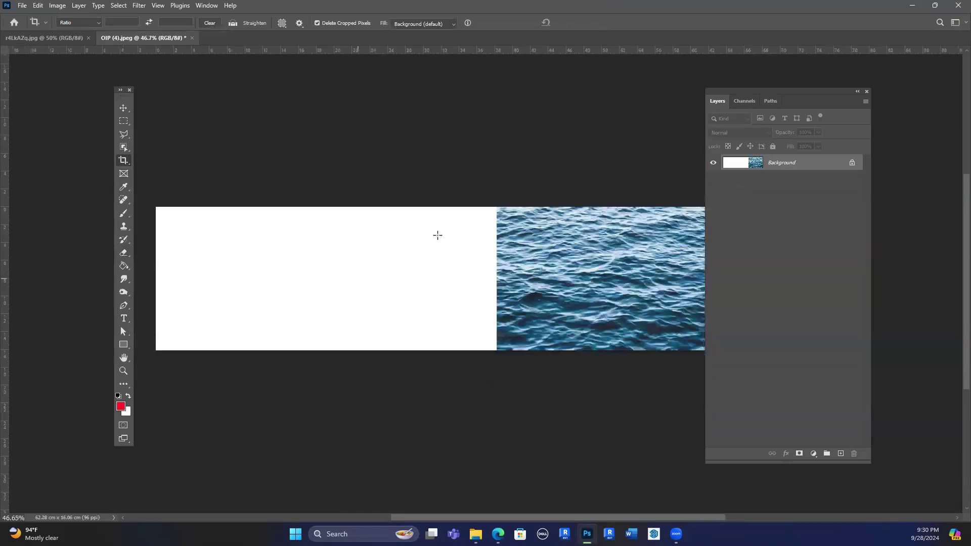
Copy the water area to a new layer and place it about 23.18 cm to the left, beside the original.
key(m)
scroll(379, 286, down, 1)
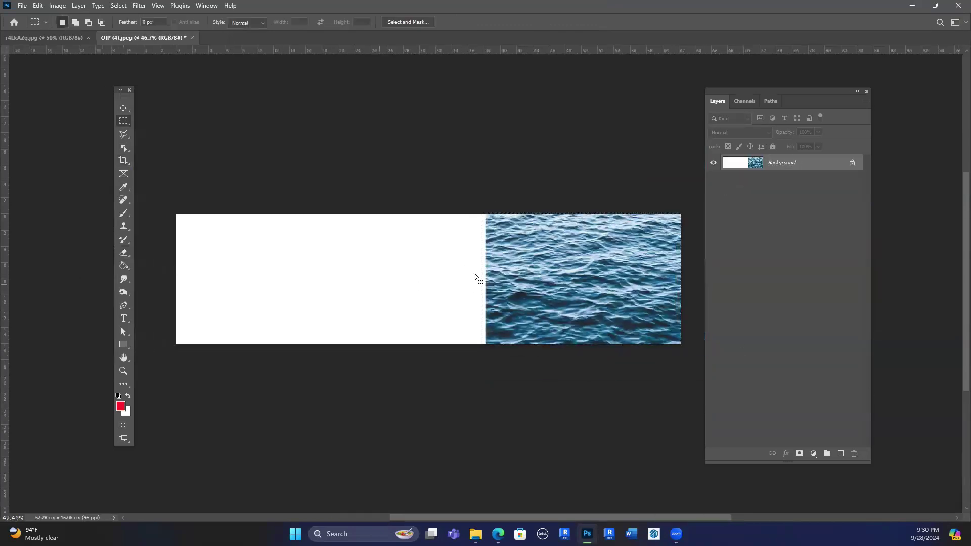
scroll(476, 272, down, 1)
key(ctrl+j)
key(v)
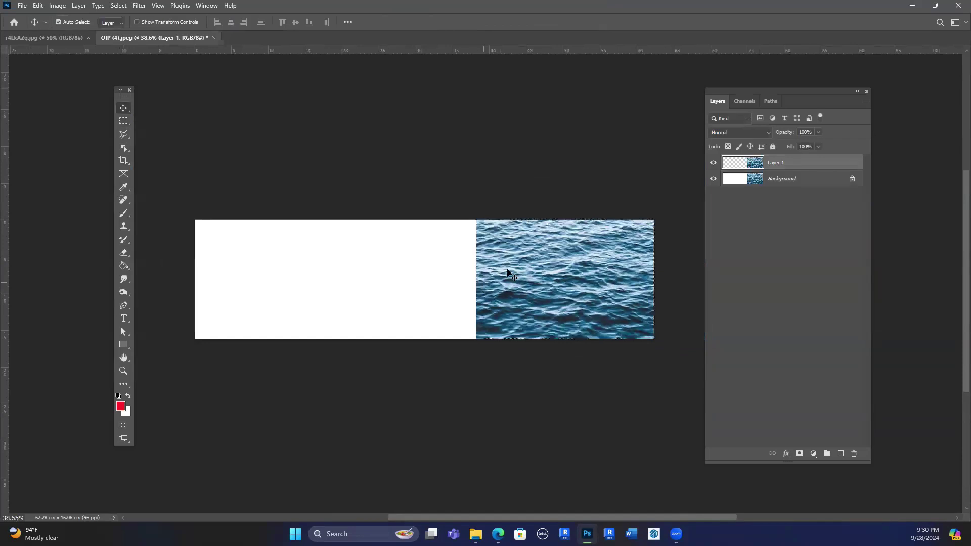
drag(528, 286, 358, 286)
drag(423, 285, 423, 286)
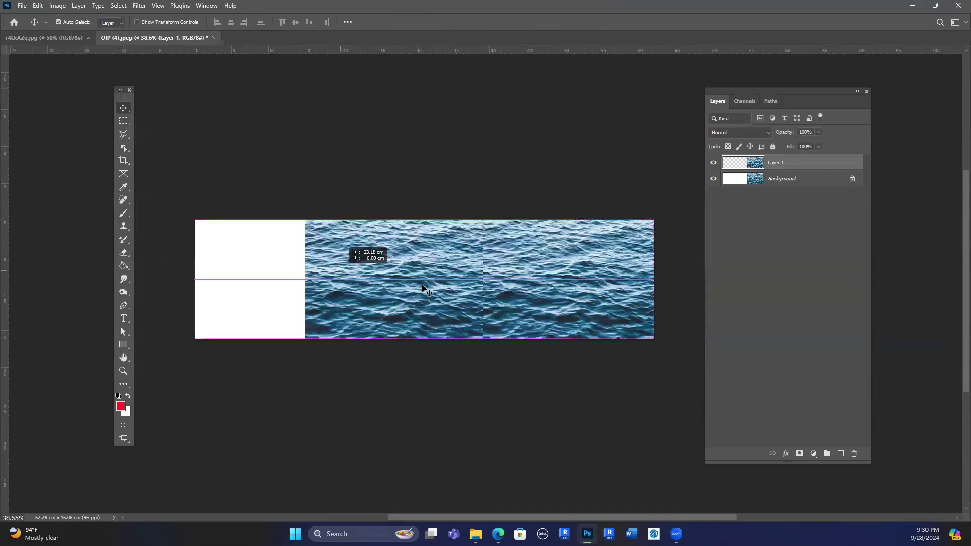
Flip the copied water on Layer 1 horizontally so it mirrors the original at the seam.
scroll(469, 243, up, 7)
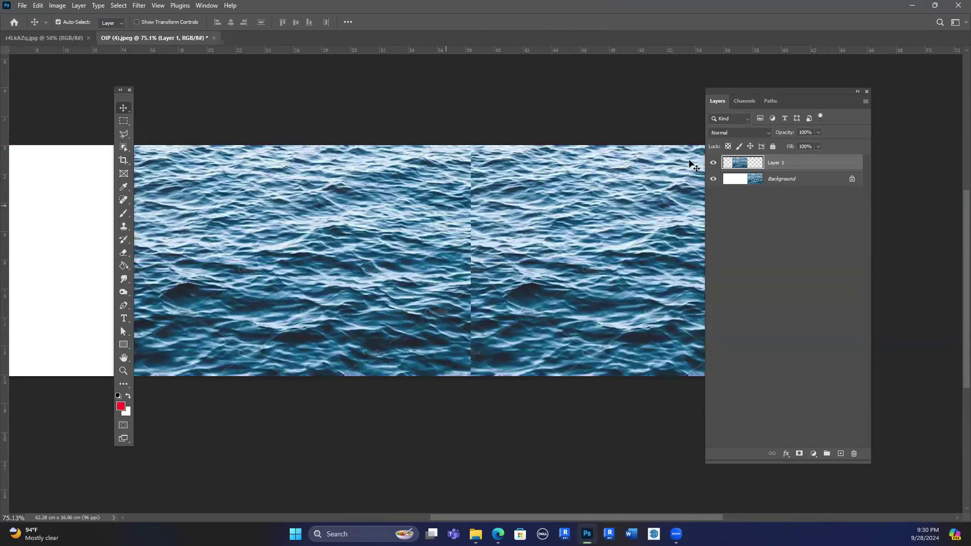
key(ctrl)
key(ctrl+t)
right_click(428, 217)
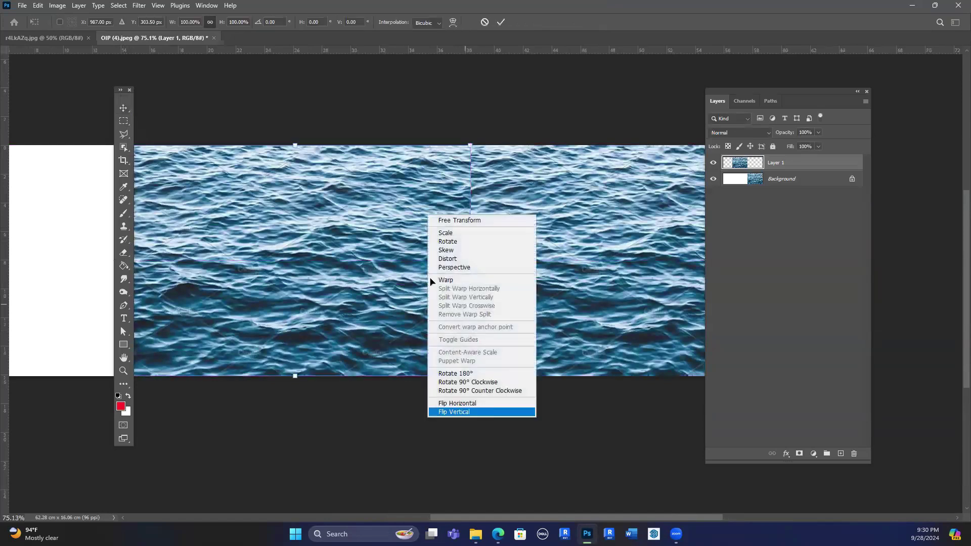
click(458, 403)
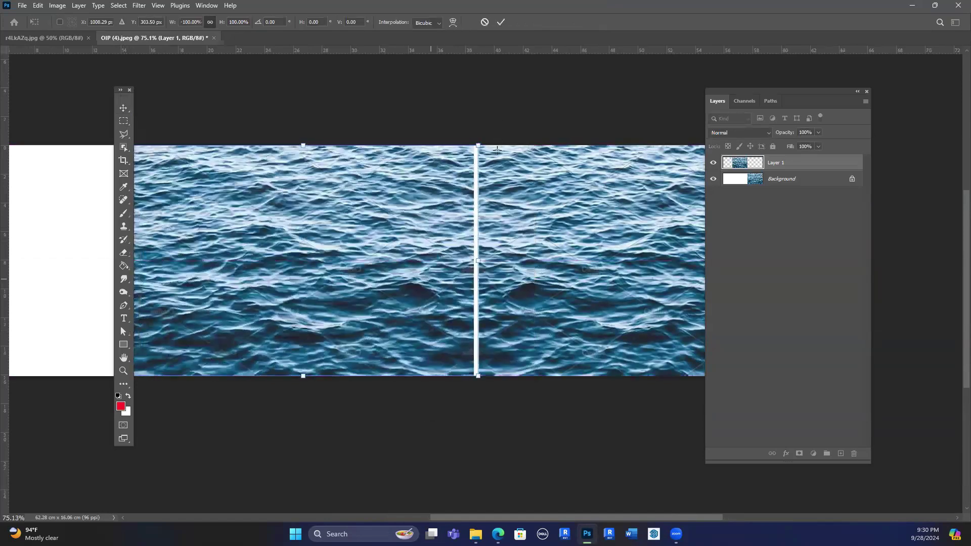
key(Return)
Delete the narrow white strip at the seam from Layer 1 using a rectangular selection and deselect.
key(m)
drag(501, 145, 472, 395)
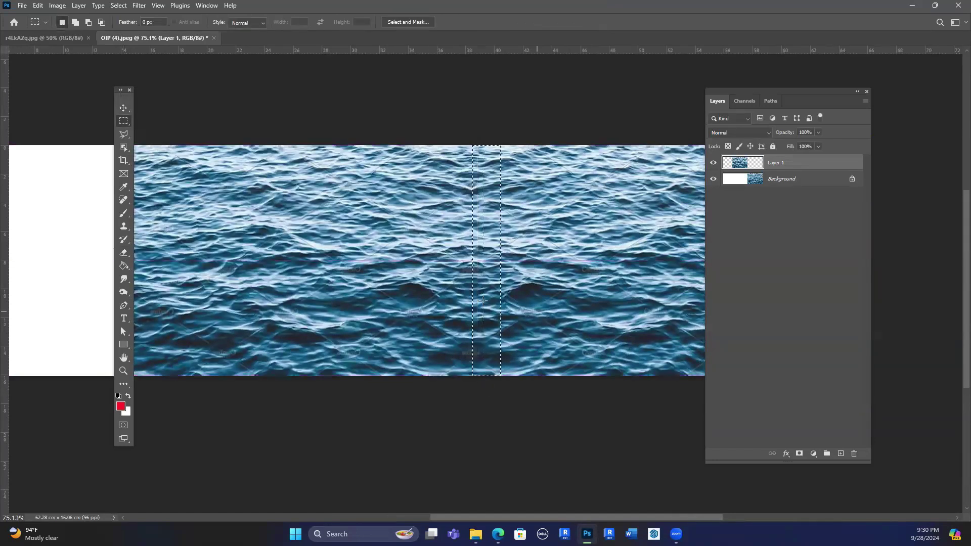
key(Delete)
click(531, 258)
Duplicate Layer 1, flip the copy horizontally, and position it over the remaining white area at the canvas's left end.
scroll(402, 215, down, 2)
key(v)
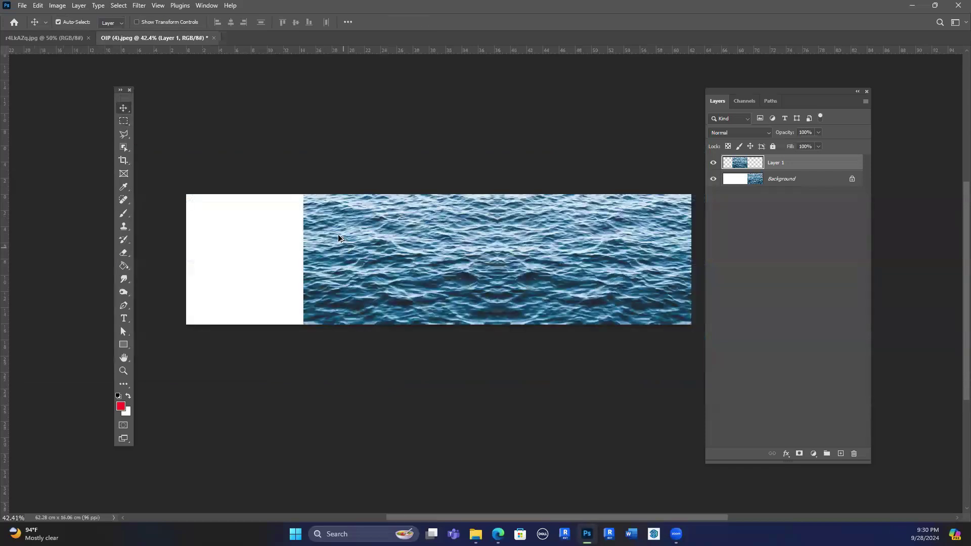
drag(327, 259, 303, 299)
drag(238, 302, 318, 278)
key(ctrl+t)
right_click(319, 276)
click(344, 472)
drag(332, 310, 234, 272)
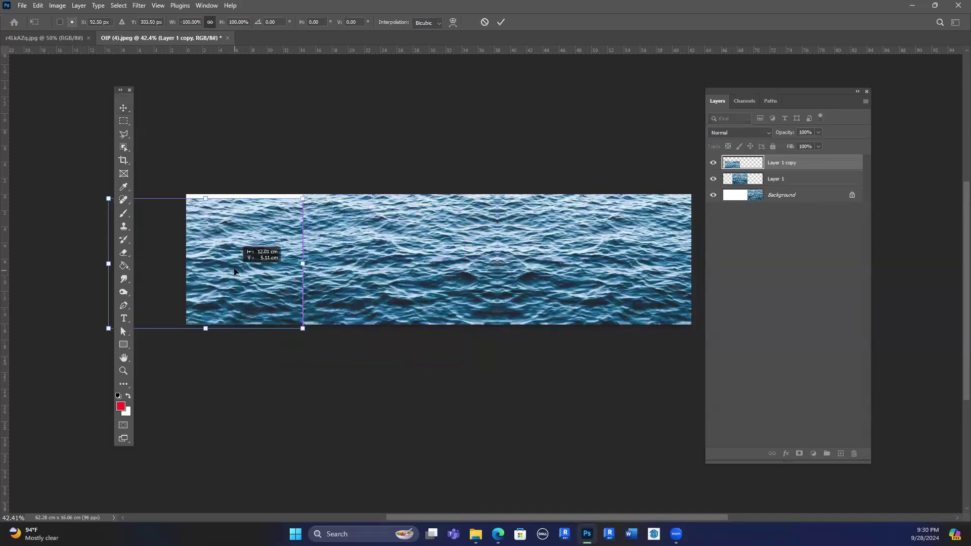
scroll(366, 266, down, 4)
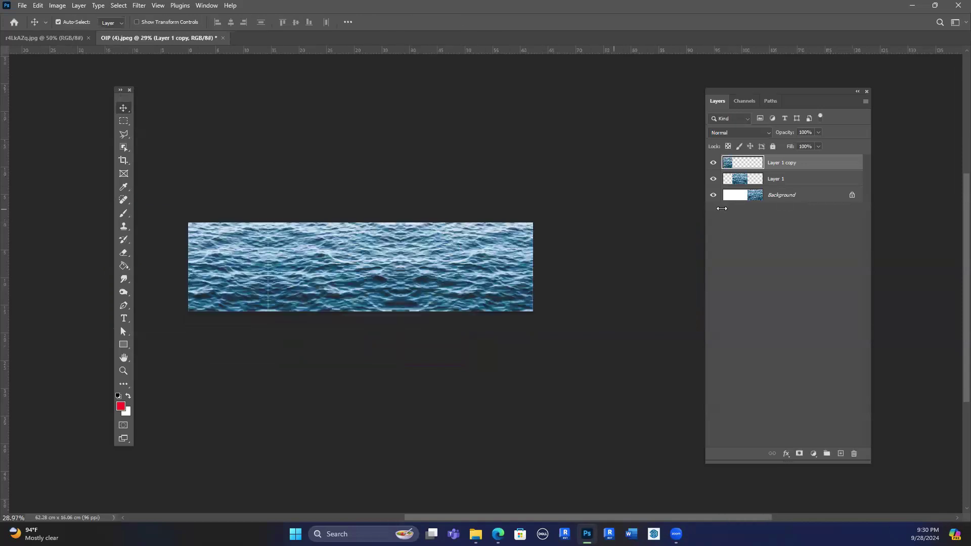
Merge Layer 1 copy, Layer 1 and the Background into a single layer.
shift+click(785, 200)
right_click(784, 203)
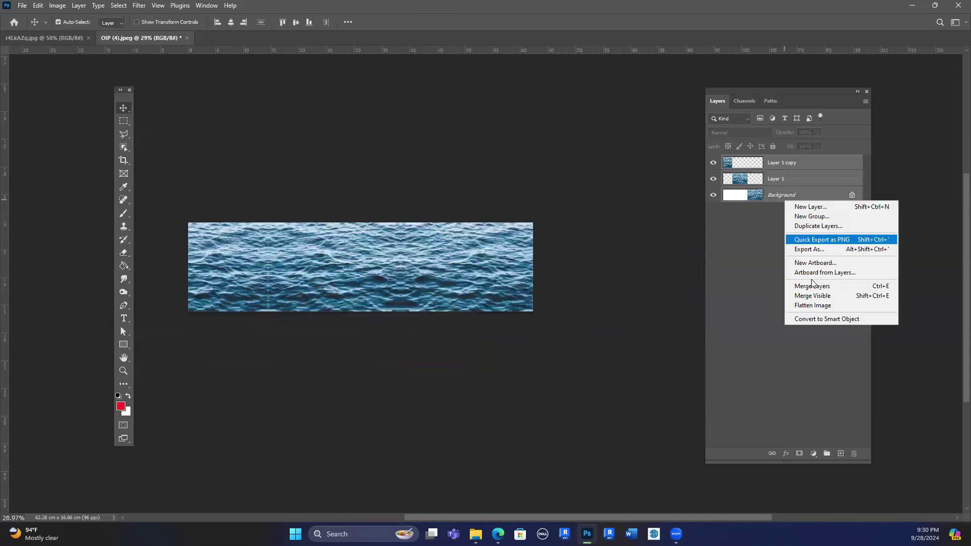
click(815, 284)
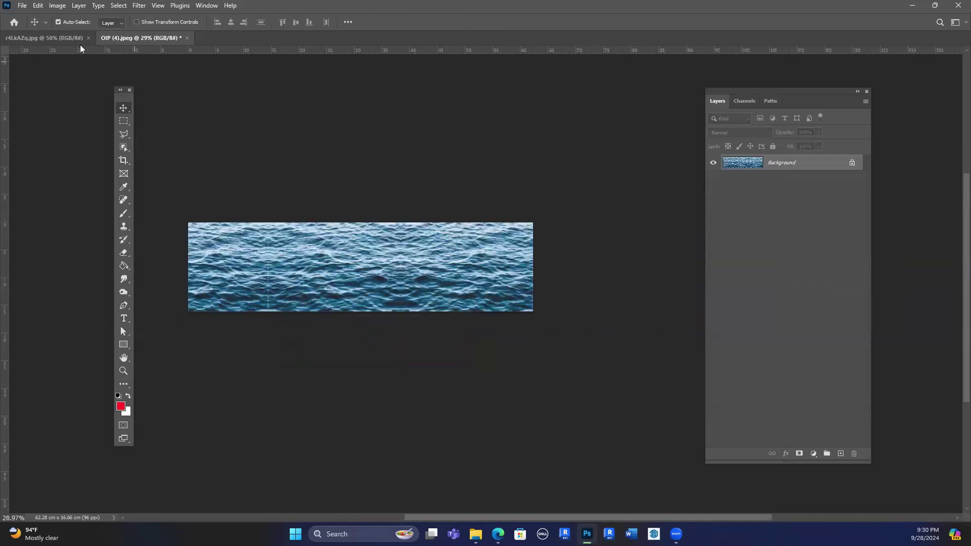
Save the extended water image in Downloads as wave in Photoshop (PSD) format.
click(23, 6)
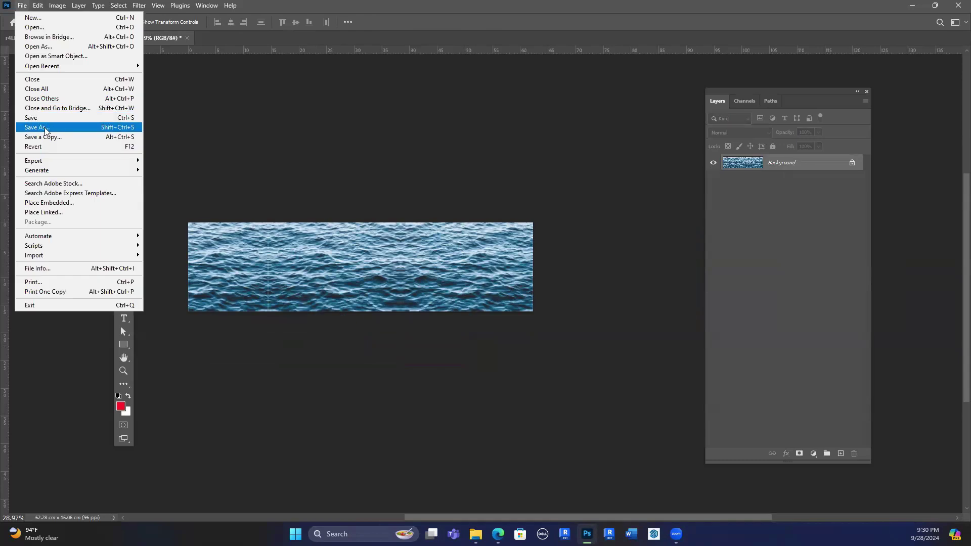
click(44, 129)
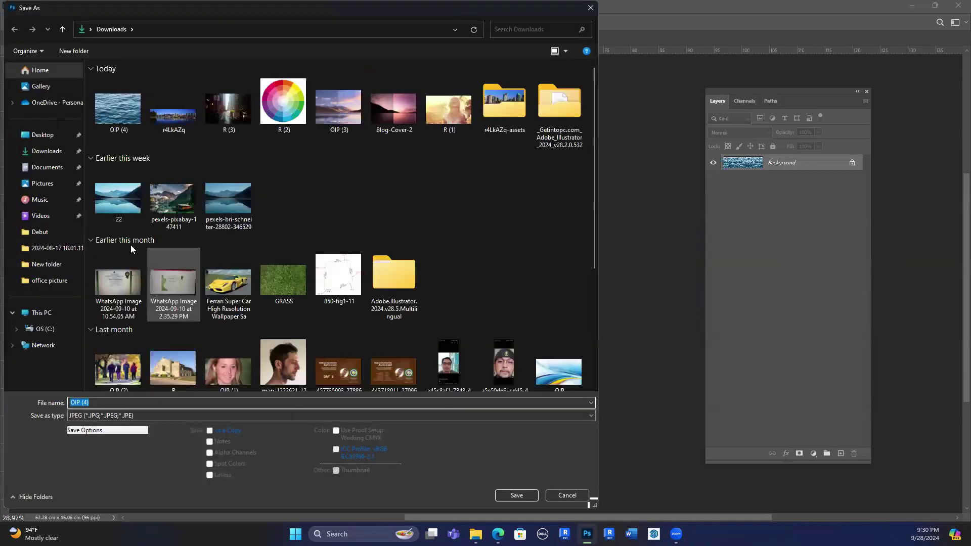
click(112, 415)
click(112, 237)
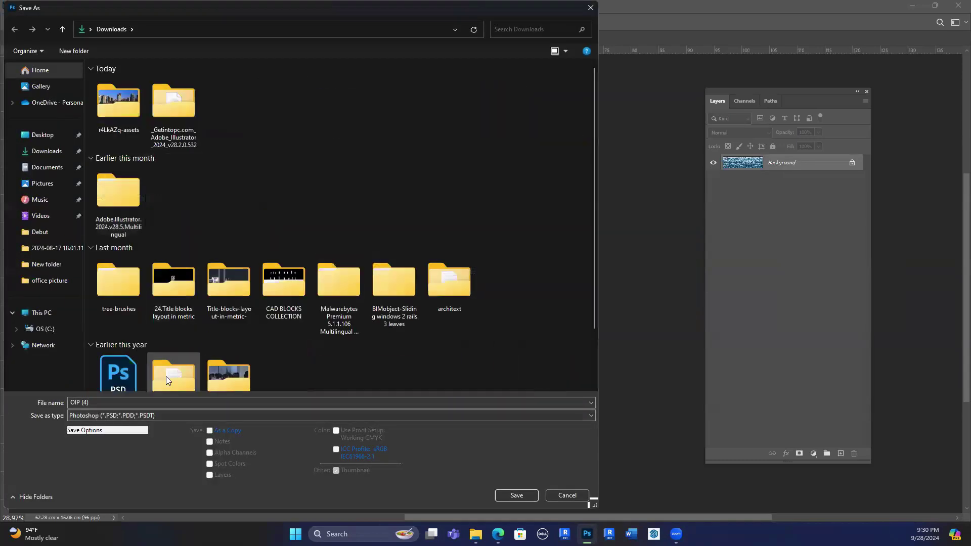
click(121, 402)
text(wa)
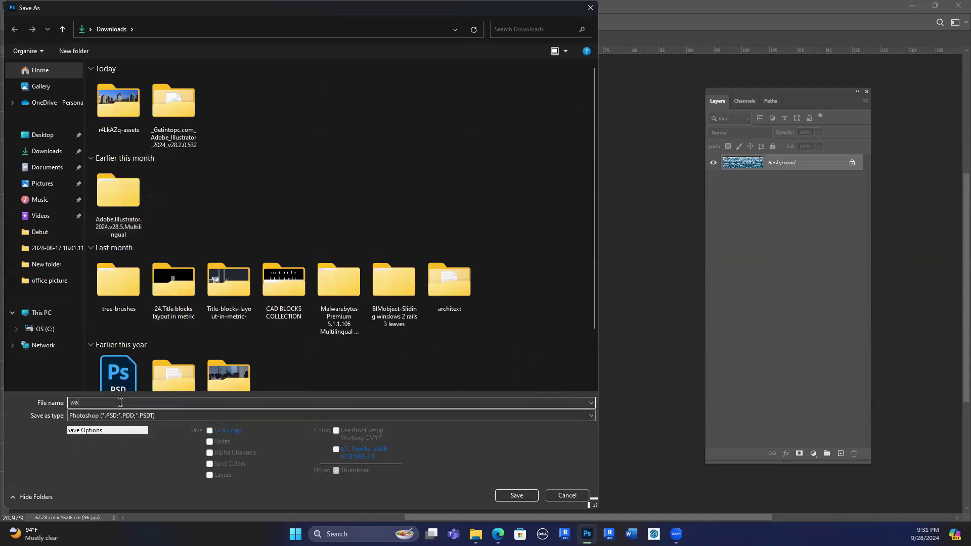
text(ve)
key(Return)
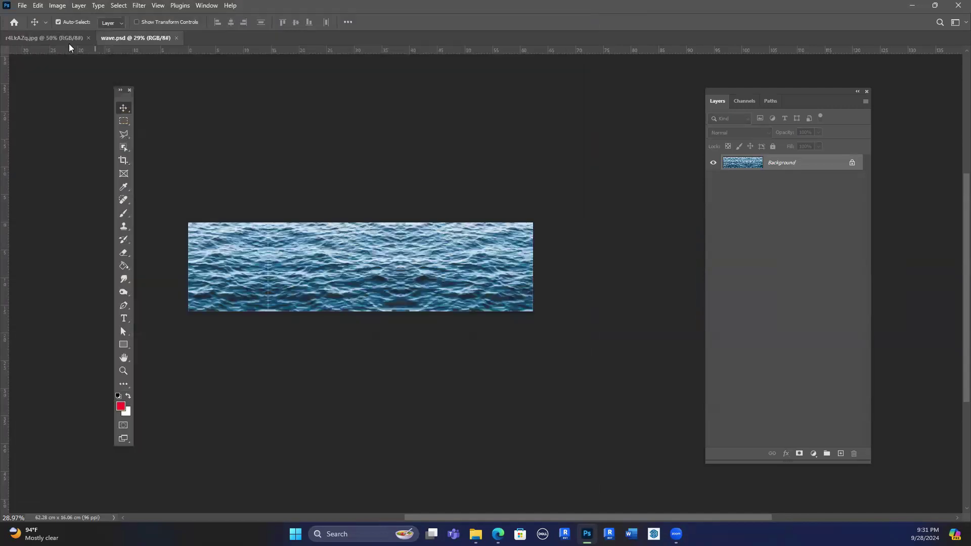
Switch to the city skyline panorama and duplicate its Background layer.
click(43, 38)
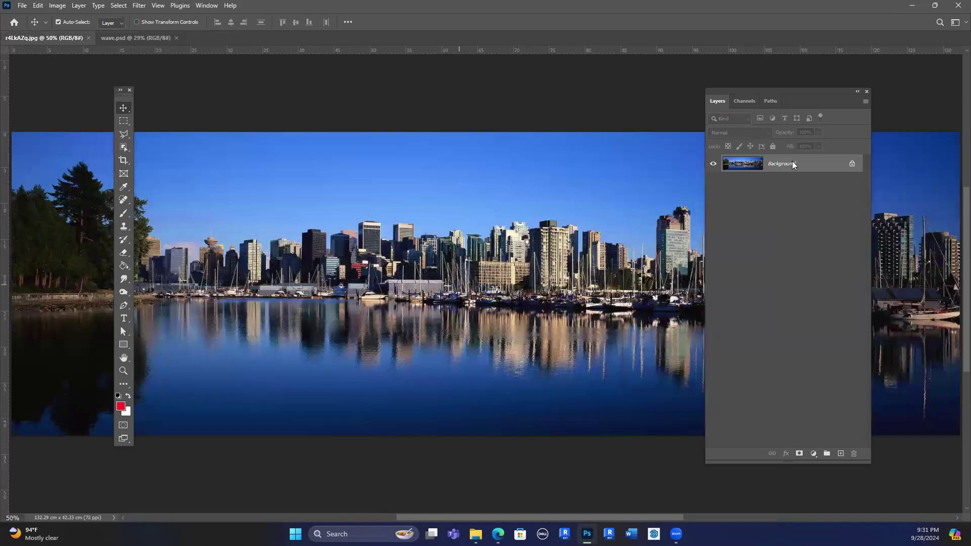
drag(843, 451, 842, 453)
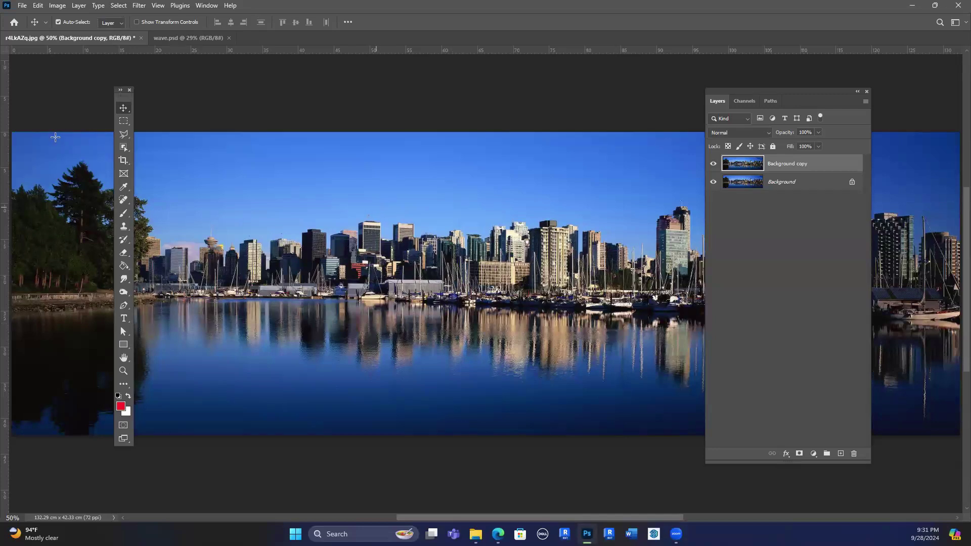
Copy the water area from the shoreline down onto its own layer using a rectangular selection, and hide the two layers beneath it.
scroll(67, 263, down, 2)
key(m)
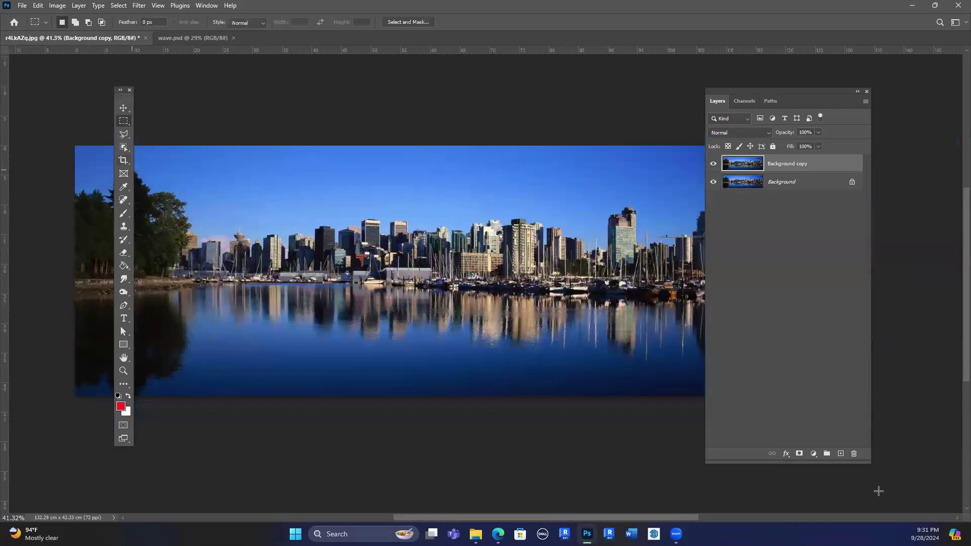
drag(75, 146, 855, 462)
key(ctrl+j)
click(713, 182)
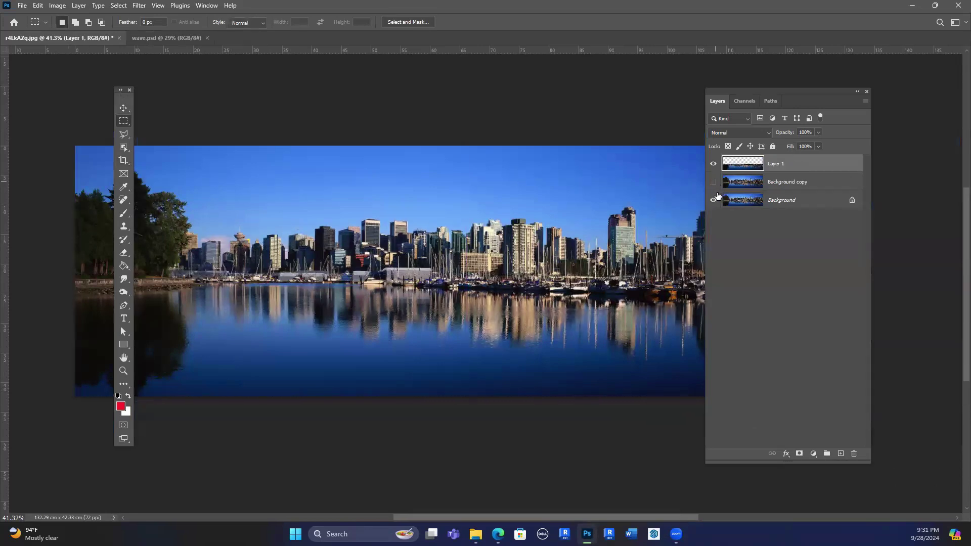
click(713, 200)
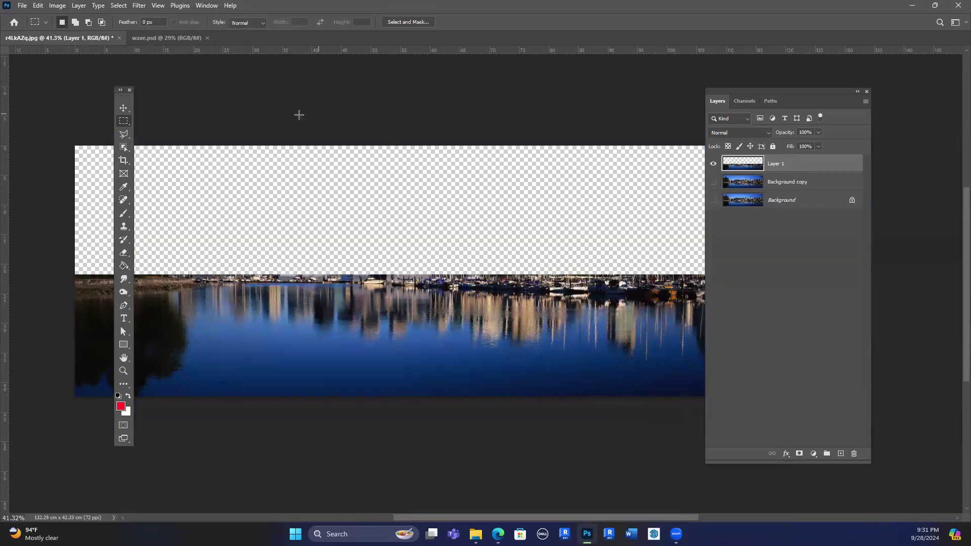
Try to distort the water layer with the Displace filter at a horizontal scale of 2.
click(145, 7)
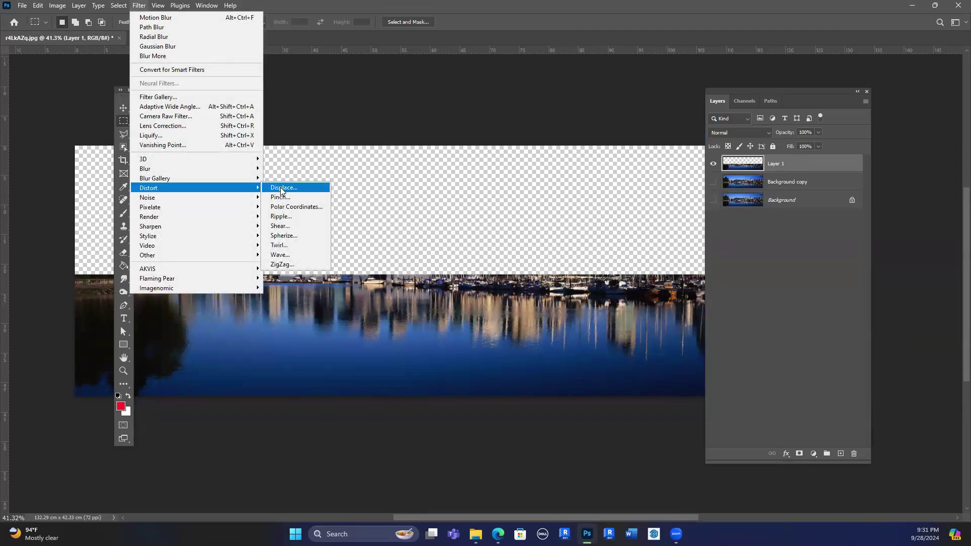
click(281, 189)
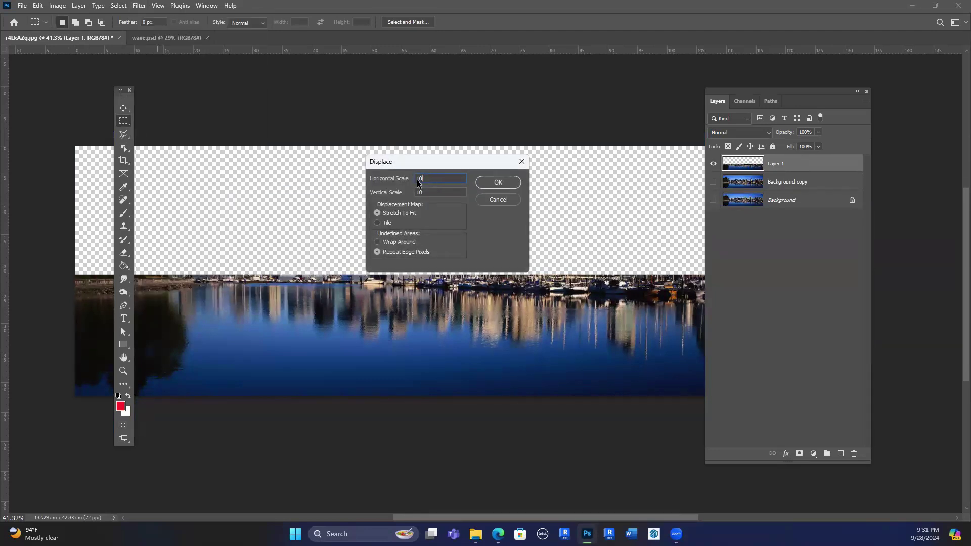
text(2)
key(Tab)
click(493, 183)
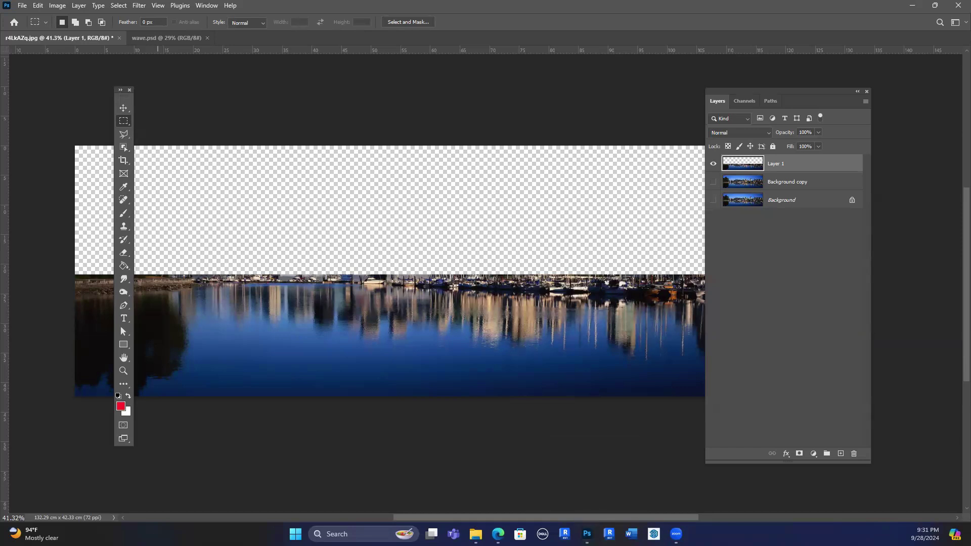
Return to a fresh Photoshop session and reopen the city skyline panorama.
key(alt+Tab)
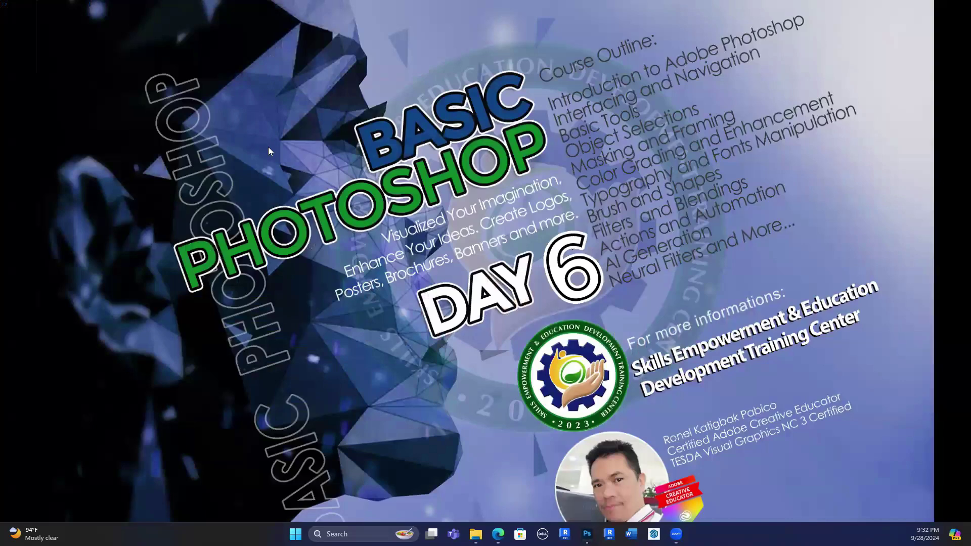
key(alt+Tab)
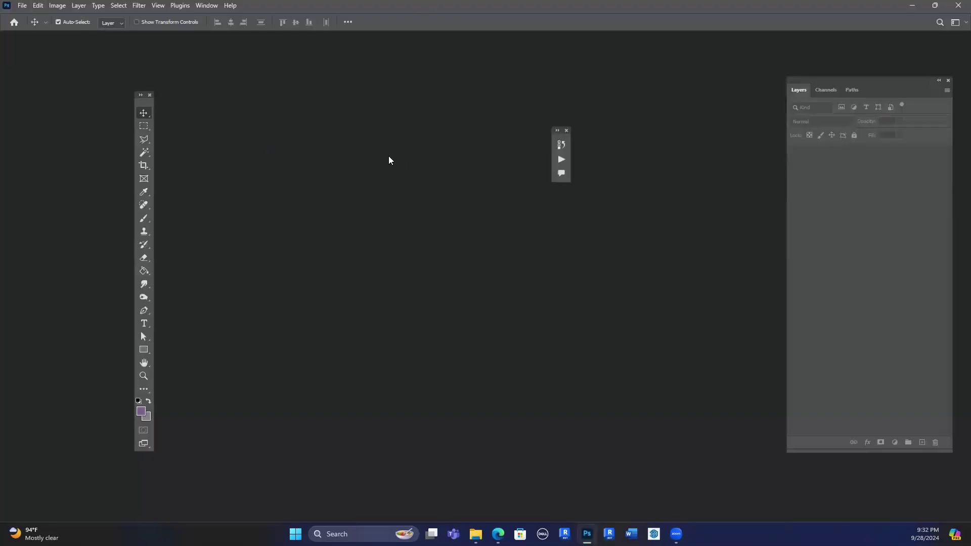
click(22, 6)
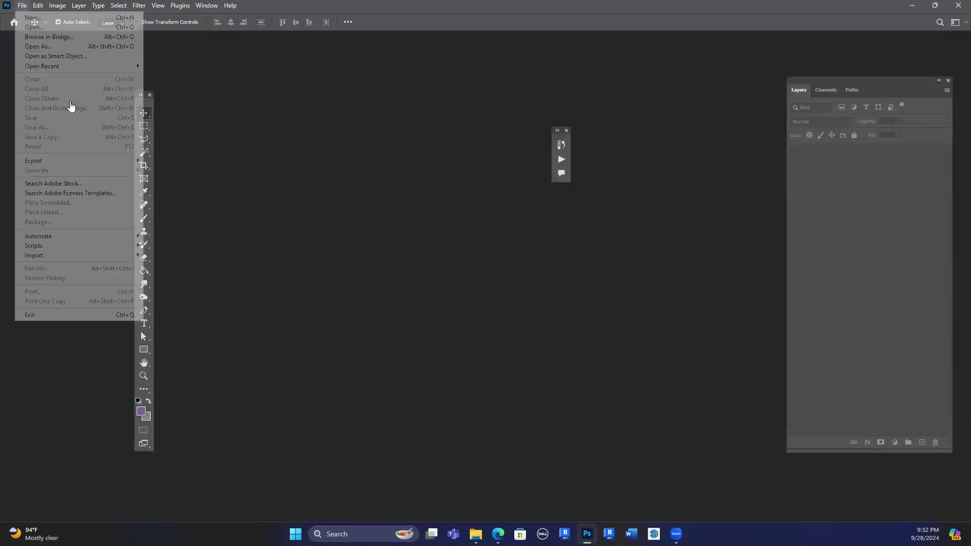
key(ctrl+o)
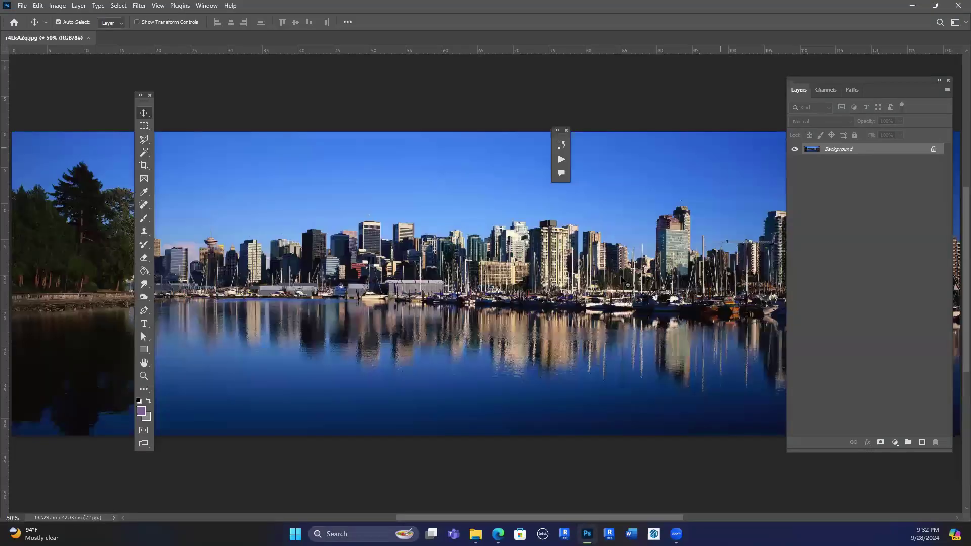
Select the water area across the panorama's full width below the waterfront and copy it onto a new layer.
key(ctrl+0)
key(m)
mouse_move(56, 298)
mouse_down()
mouse_move(392, 378)
mouse_move(769, 401)
mouse_up()
key(ctrl+j)
Start the Displace distortion on Layer 1 with a horizontal scale of 2, stretching the map to fit and repeating edge pixels.
click(58, 6)
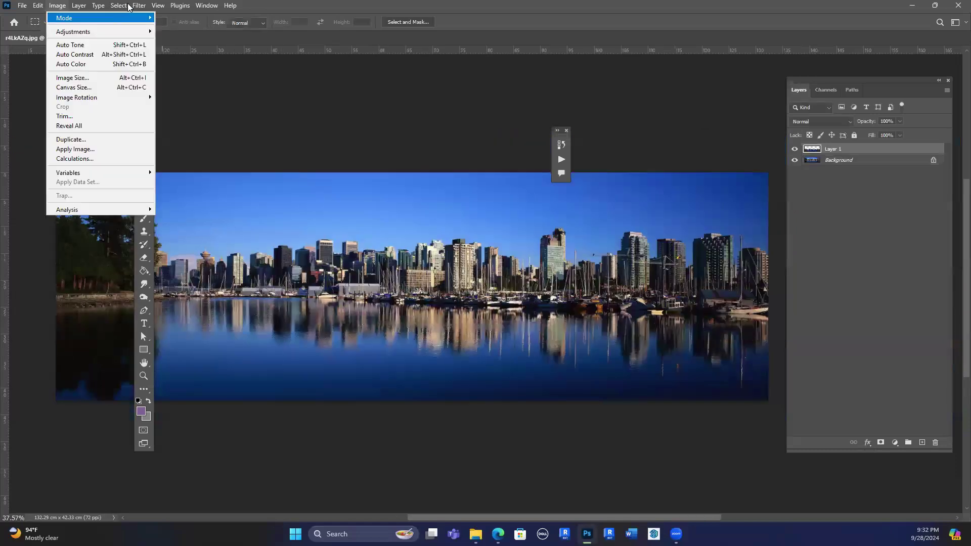
mouse_move(122, 5)
click(139, 7)
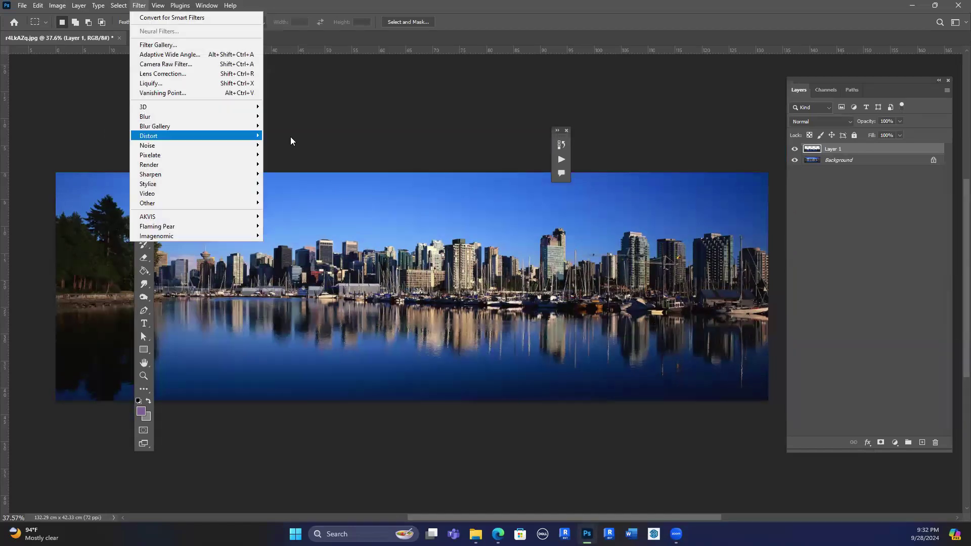
mouse_move(172, 144)
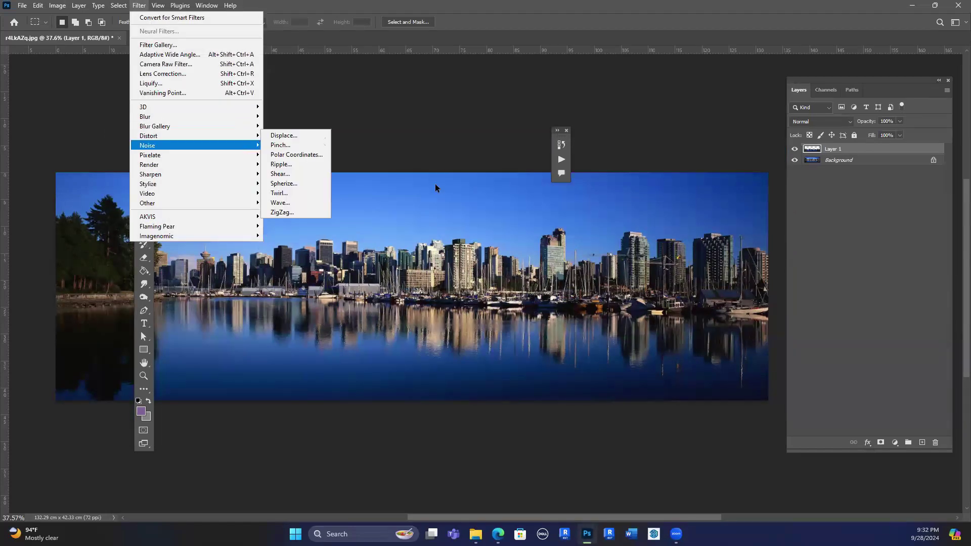
click(284, 136)
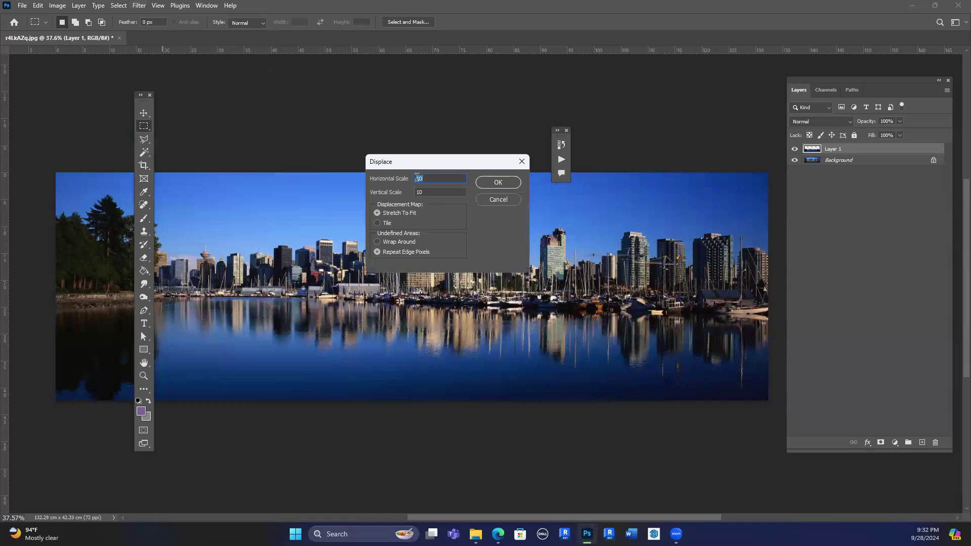
text(2)
click(504, 185)
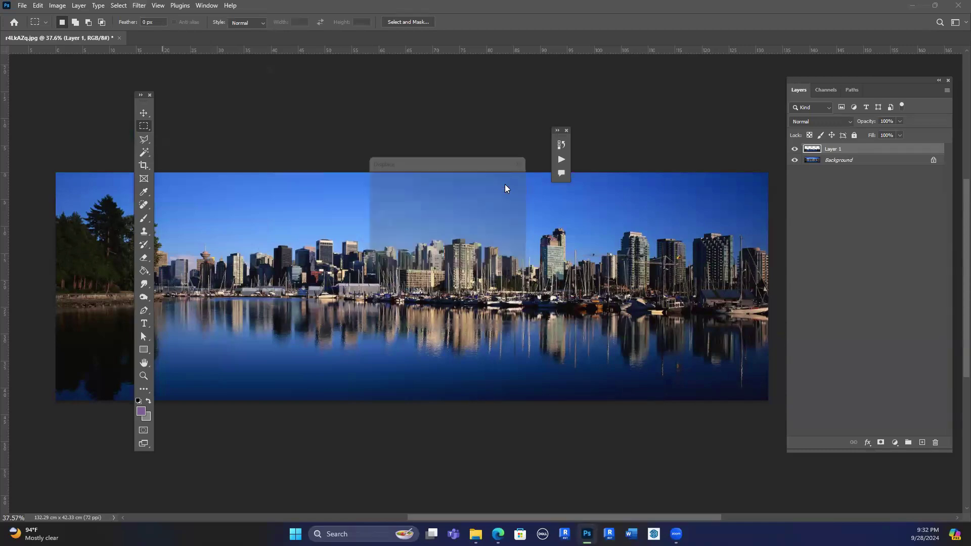
Apply the Displace filter to Layer 1 using the wave PSD file from Downloads as the displacement map.
click(112, 129)
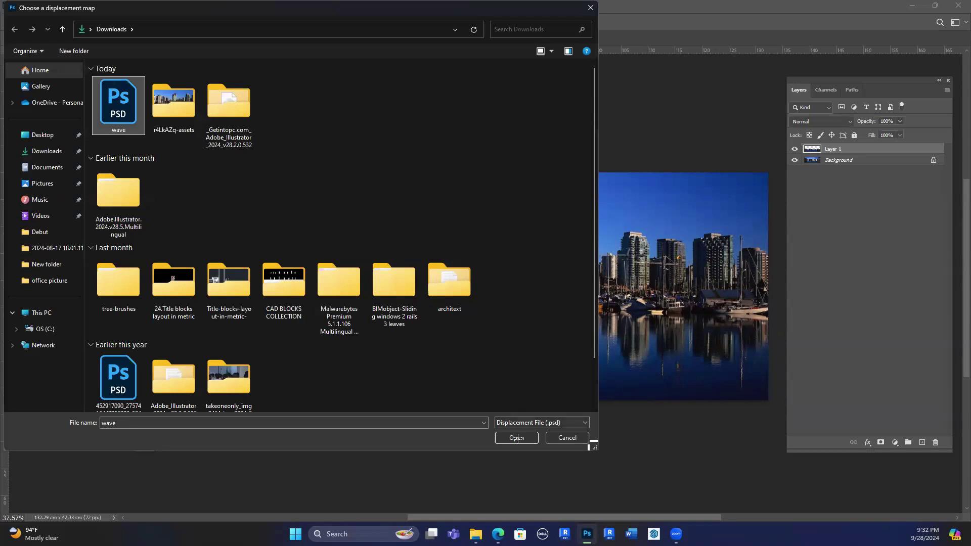
click(516, 438)
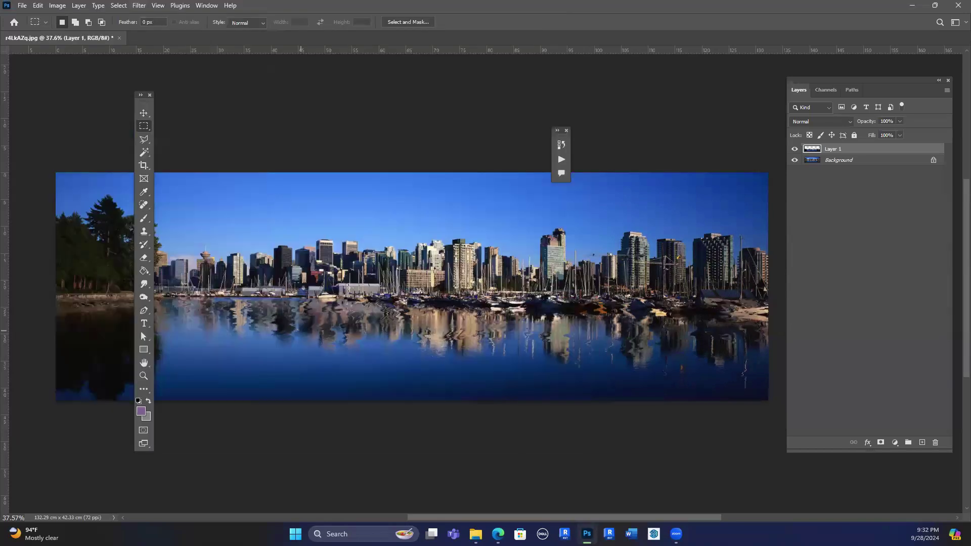
scroll(291, 345, up, 1)
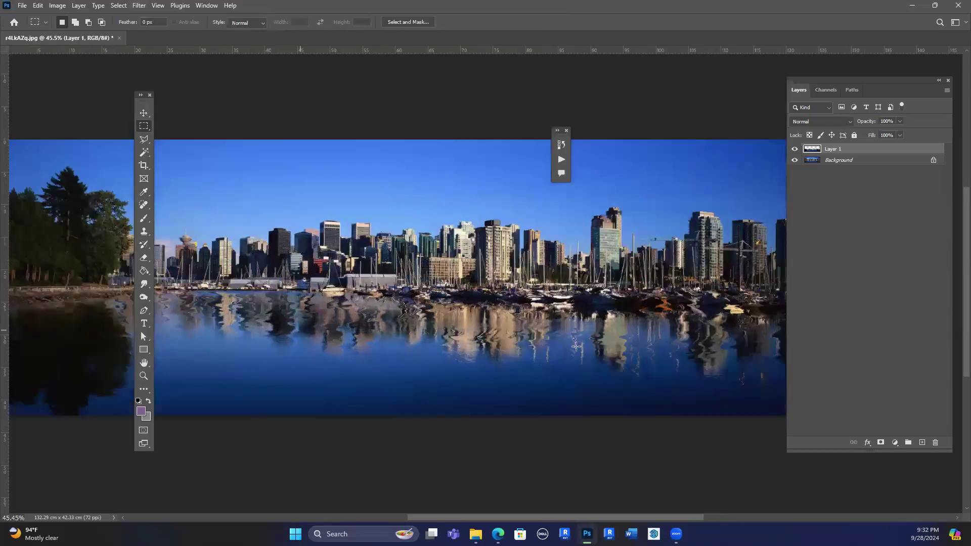
scroll(778, 169, down, 1)
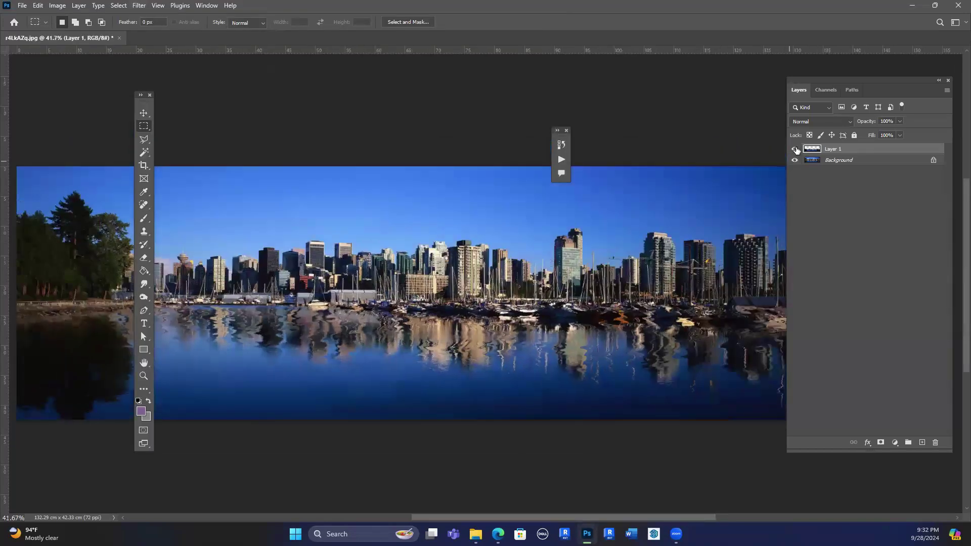
Compare Layer 1 hidden and shown, and reduce its Fill to 48%.
click(795, 150)
click(795, 149)
drag(900, 136, 872, 148)
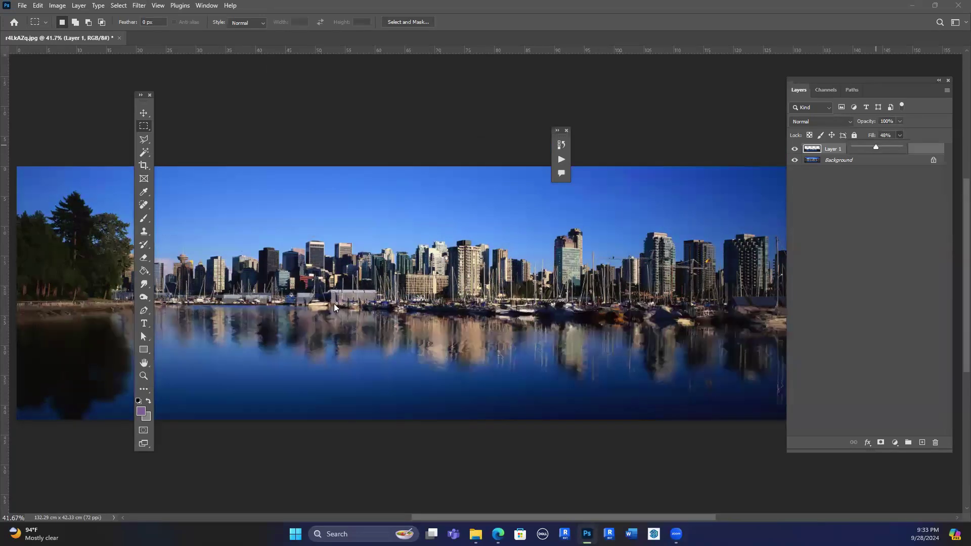
Activate the Eraser tool and examine the rippled reflections along the waterline.
key(e)
key(ctrl+plus)
key(bracketleft)
key(bracketleft)
key(bracketleft)
key(bracketleft)
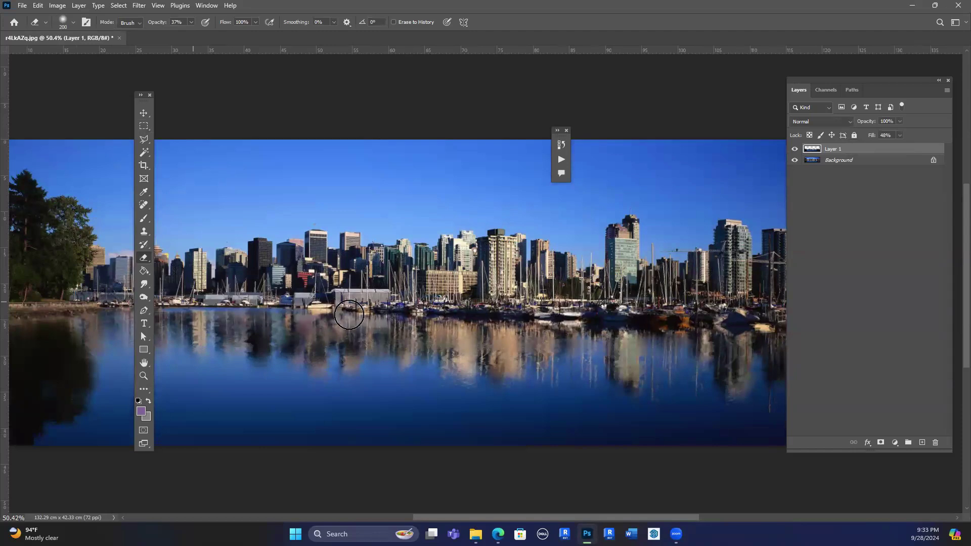
scroll(134, 320, down, 2)
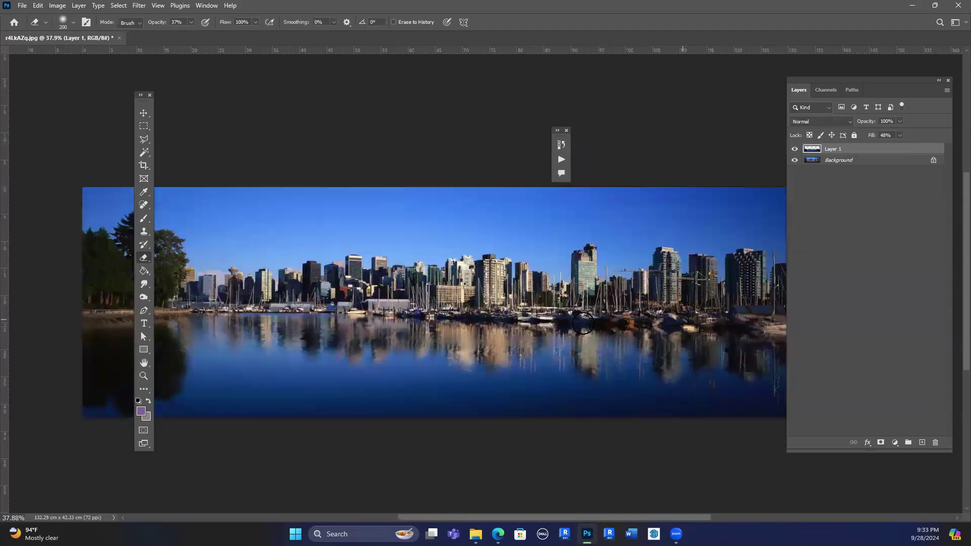
scroll(662, 329, down, 2)
key(bracketright)
key(bracketright)
key(bracketright)
key(bracketright)
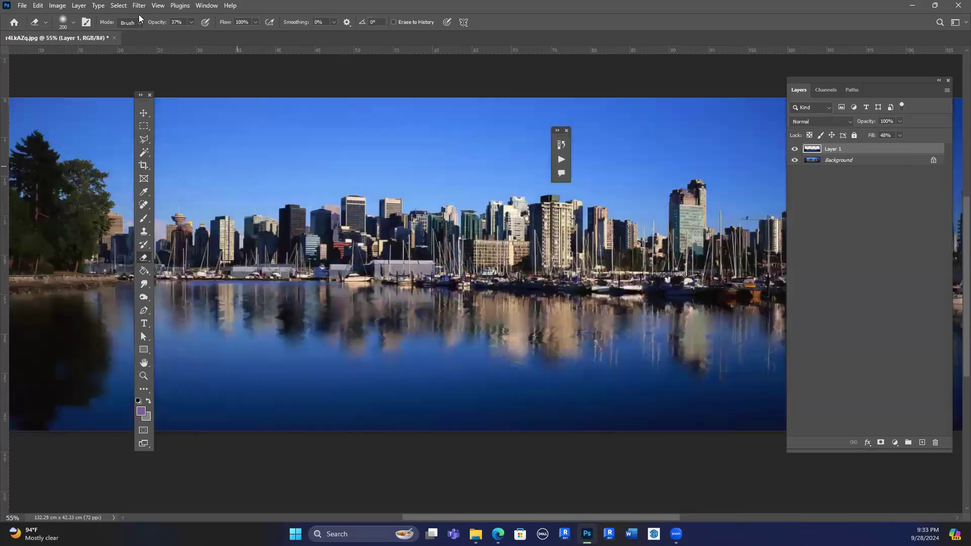
key(ctrl+plus)
Hide Layer 1 and unlock the Background layer to make it a regular layer.
click(138, 5)
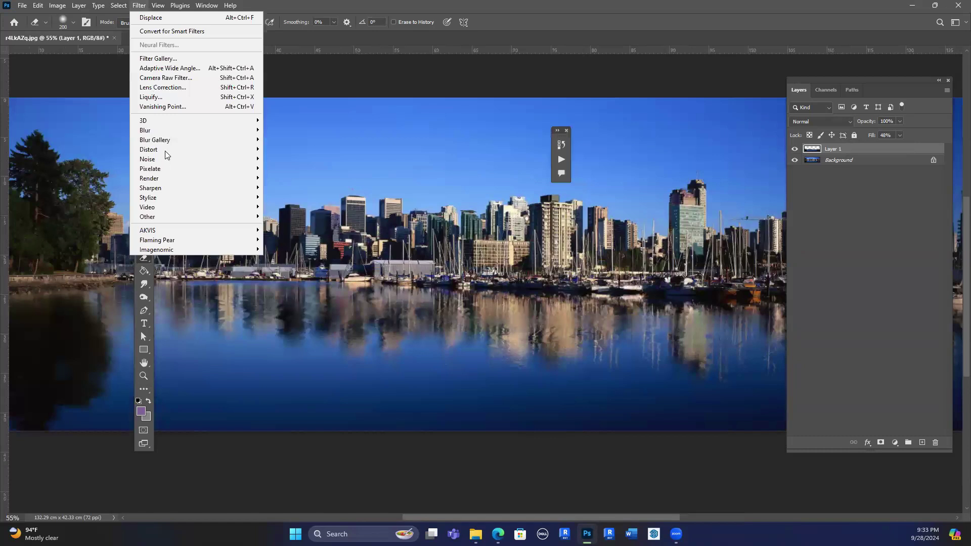
mouse_move(228, 150)
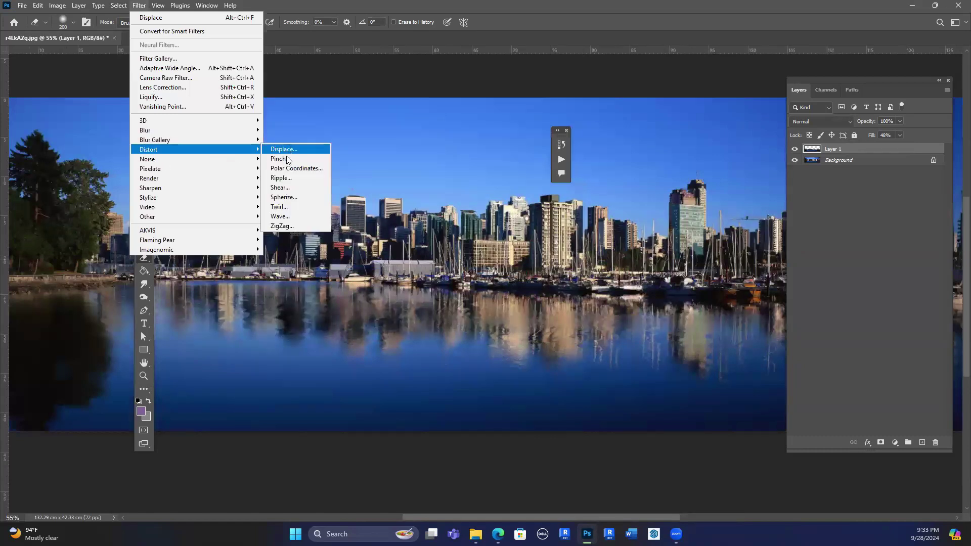
click(835, 160)
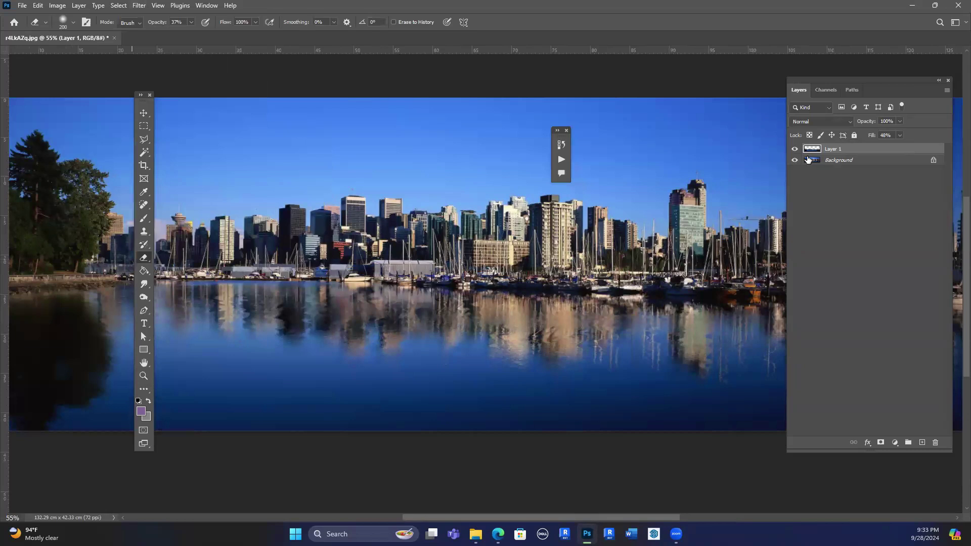
click(803, 159)
click(795, 148)
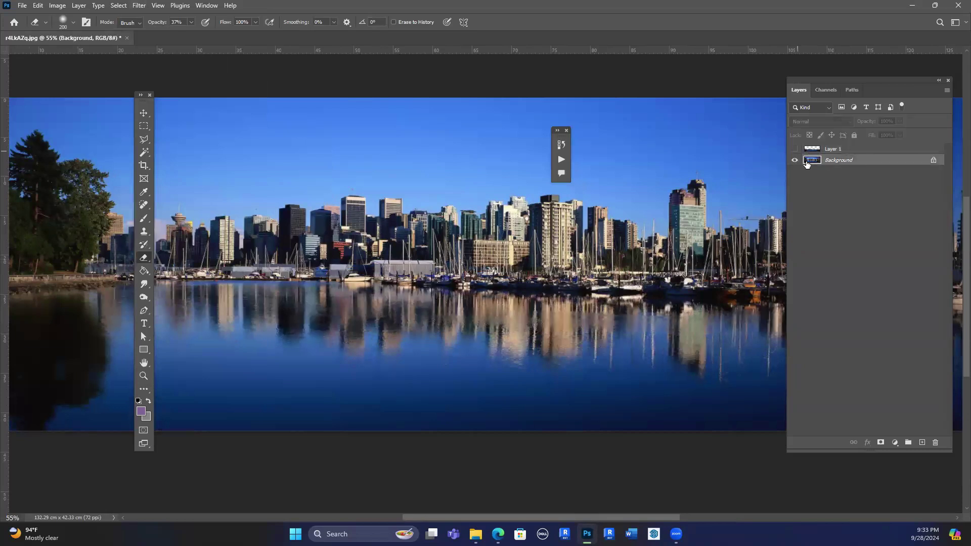
click(933, 161)
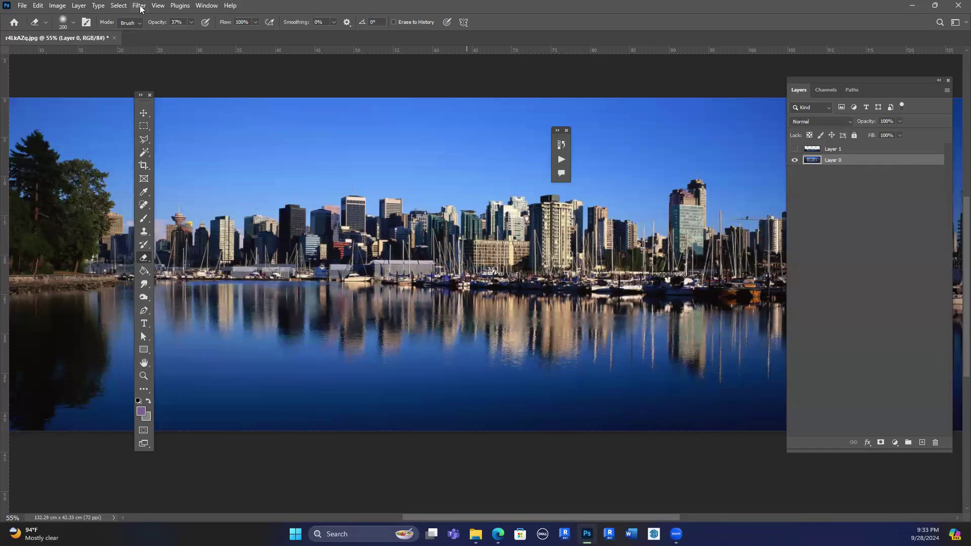
Try the Pinch distortion on Layer 0 with an amount of 87% and undo it.
key(alt+t)
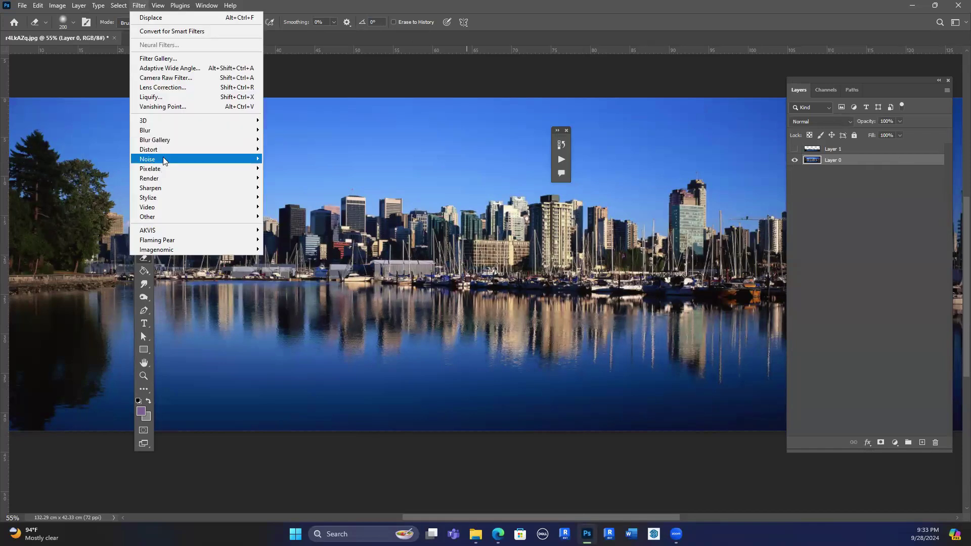
mouse_move(163, 153)
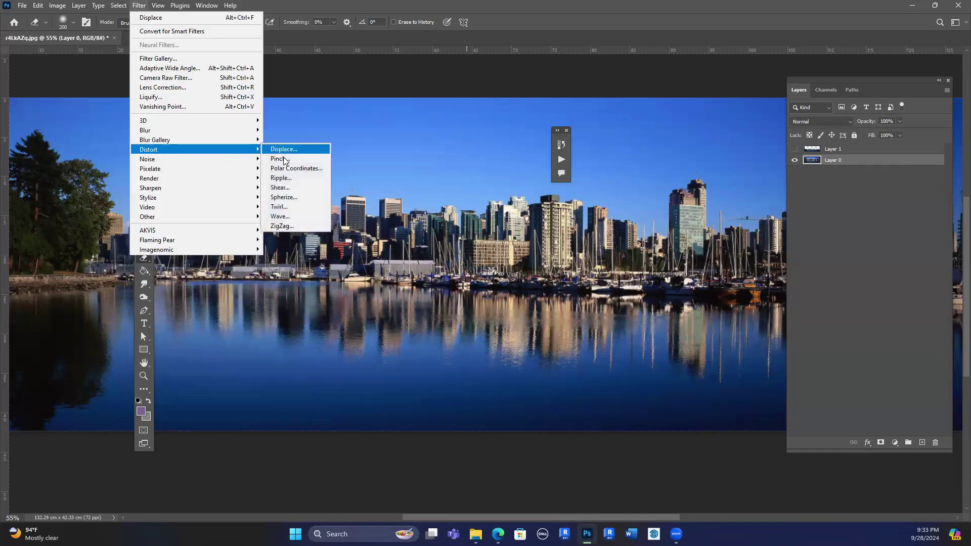
click(279, 160)
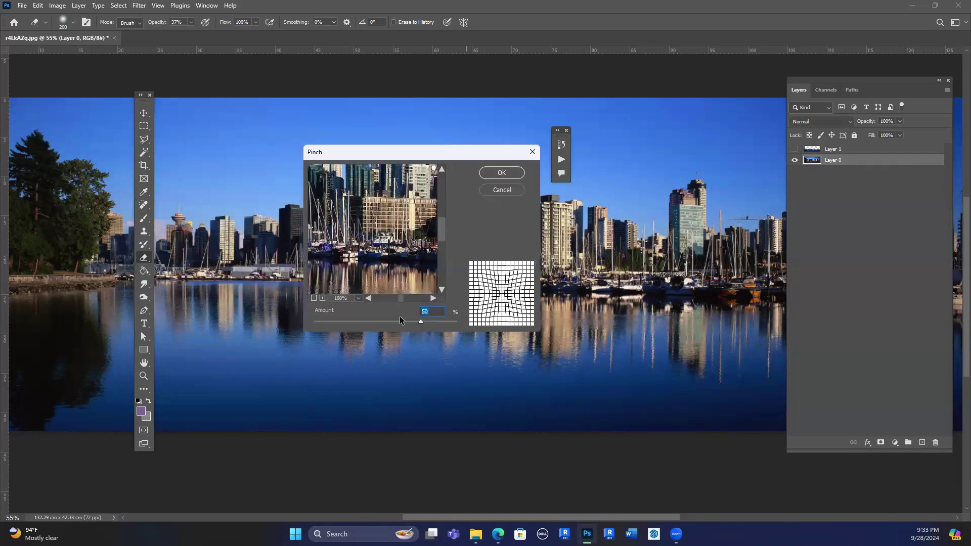
click(448, 321)
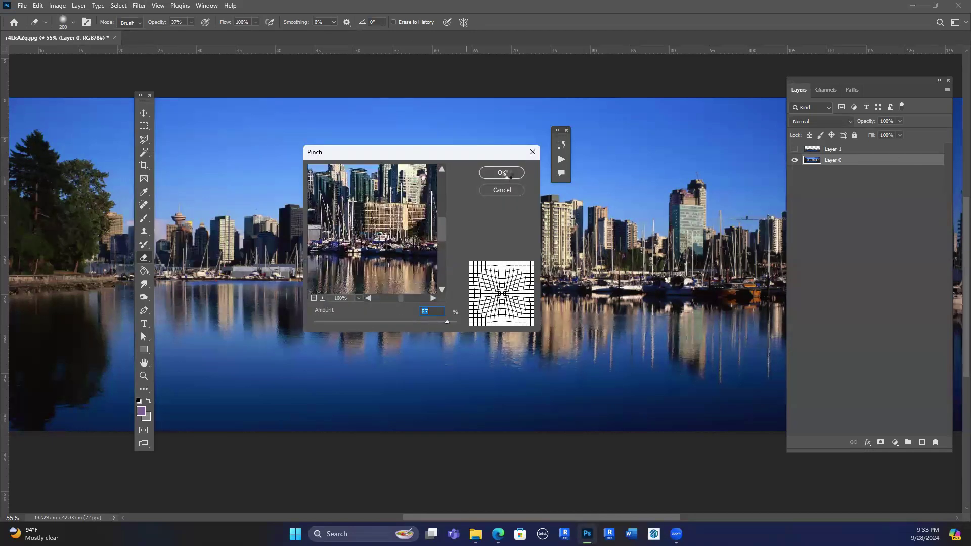
key(Return)
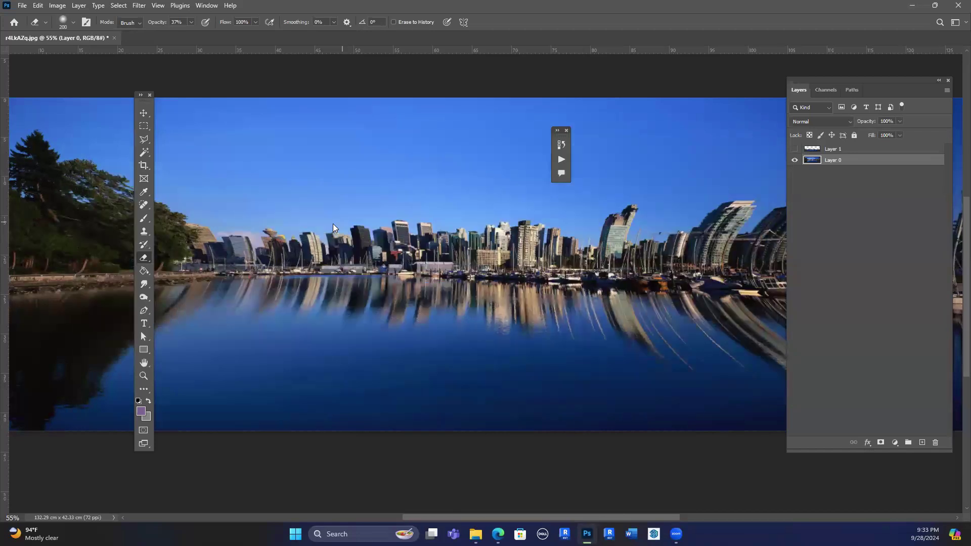
key(ctrl+z)
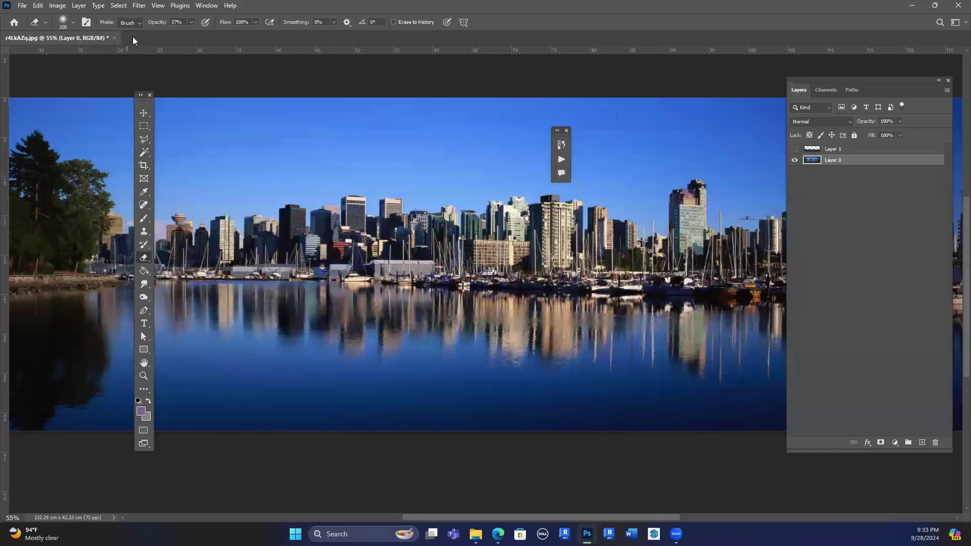
Delete the hidden Layer 1 from the document.
click(139, 5)
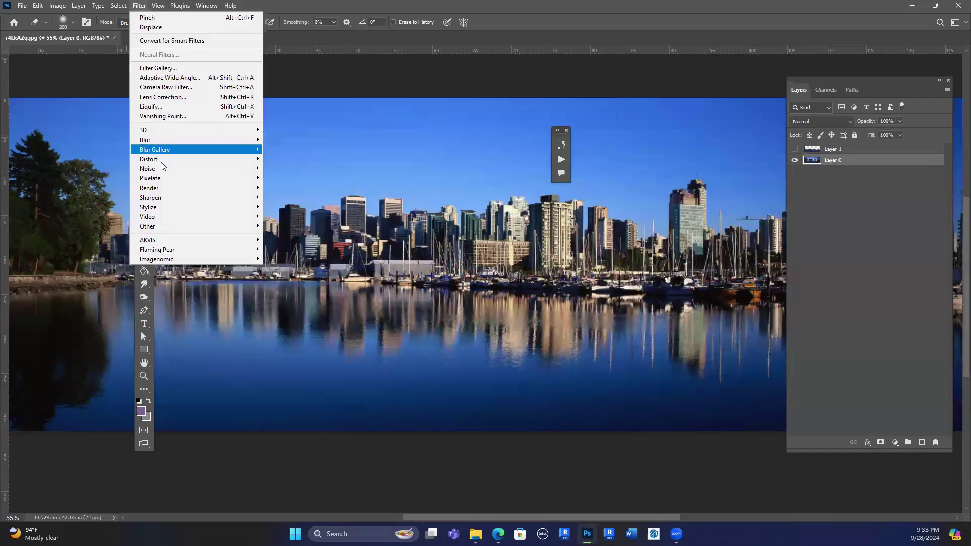
mouse_move(247, 159)
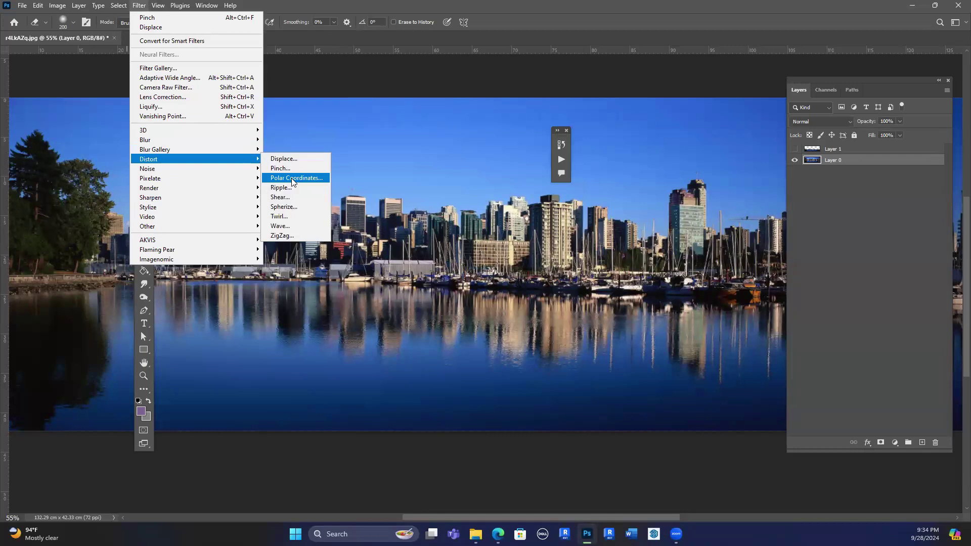
click(840, 148)
key(Delete)
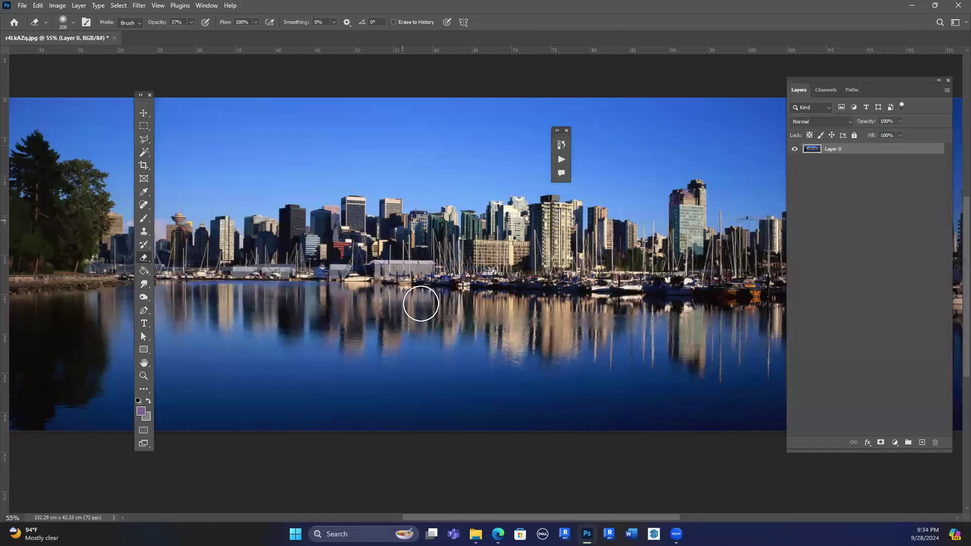
scroll(284, 303, down, 1)
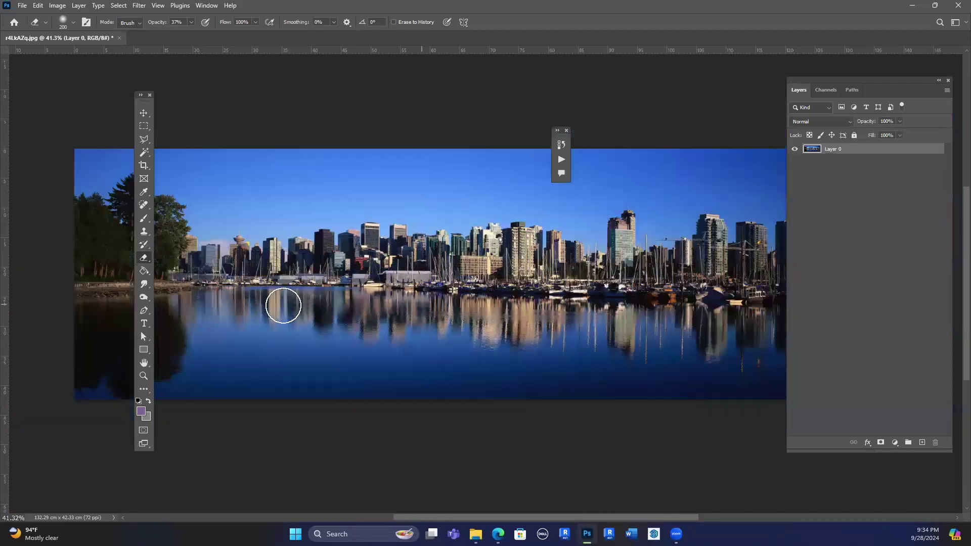
scroll(279, 307, down, 1)
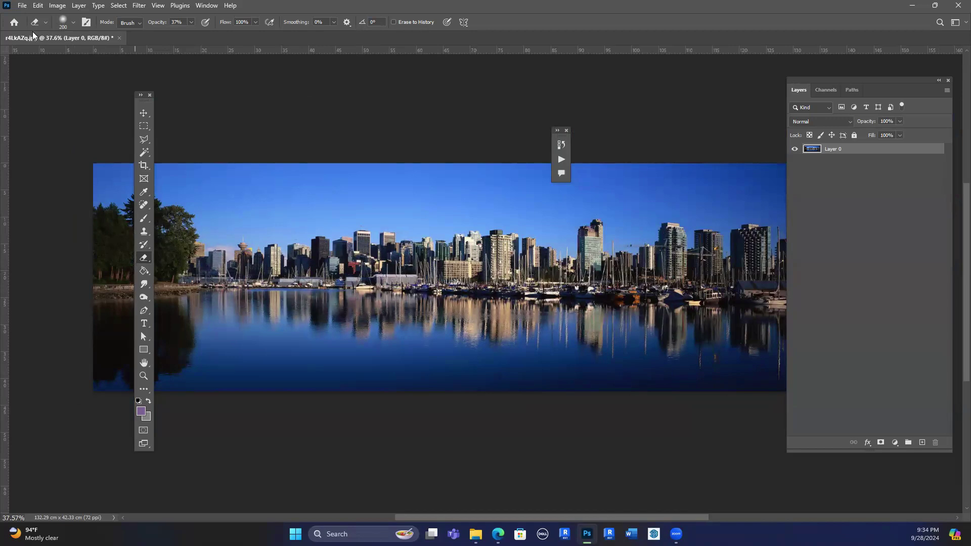
Begin saving the panorama as a separate file in Downloads, with JPEG as the file type.
click(22, 6)
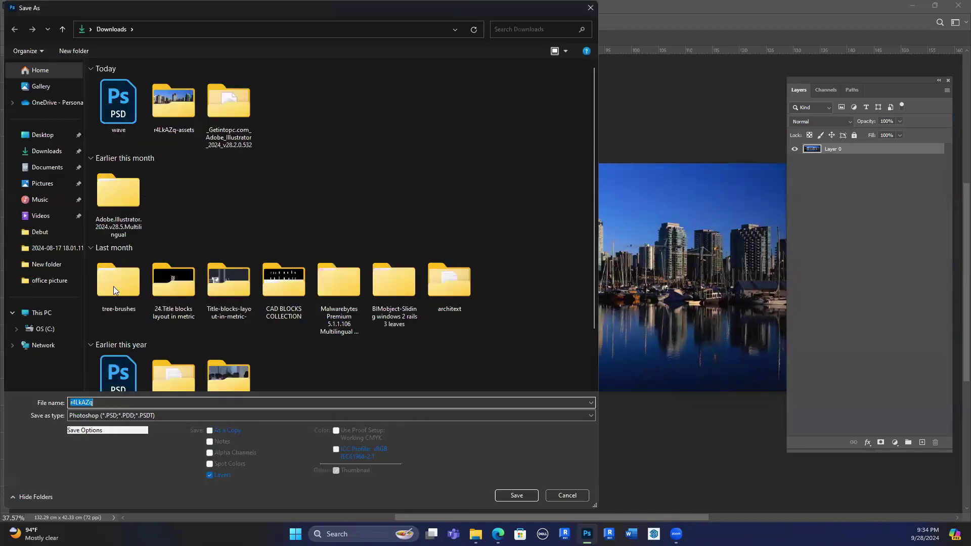
click(111, 416)
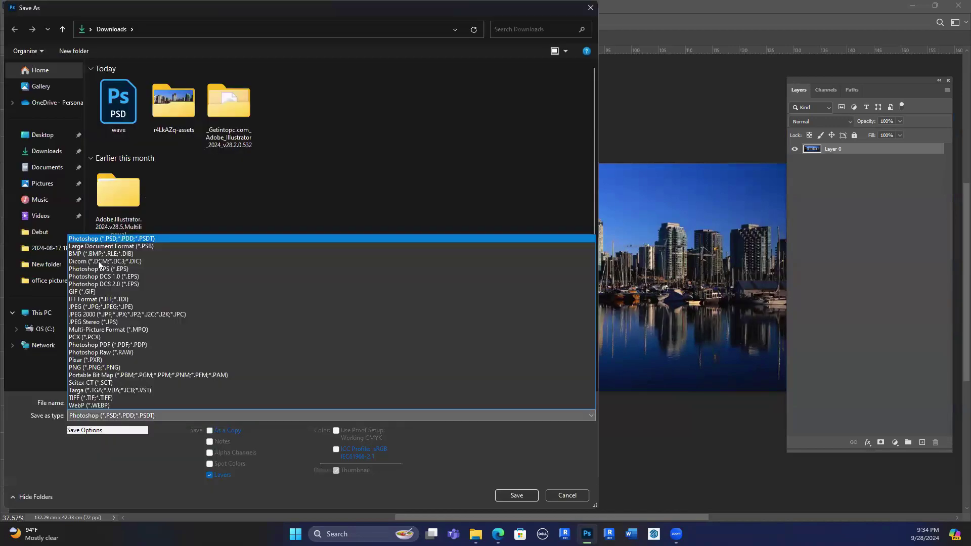
click(99, 306)
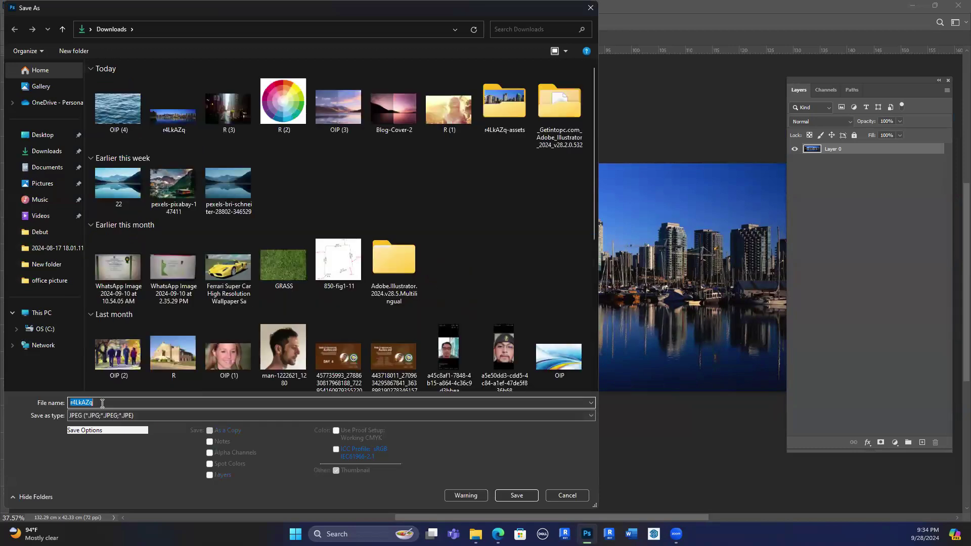
text(w)
click(511, 410)
click(516, 496)
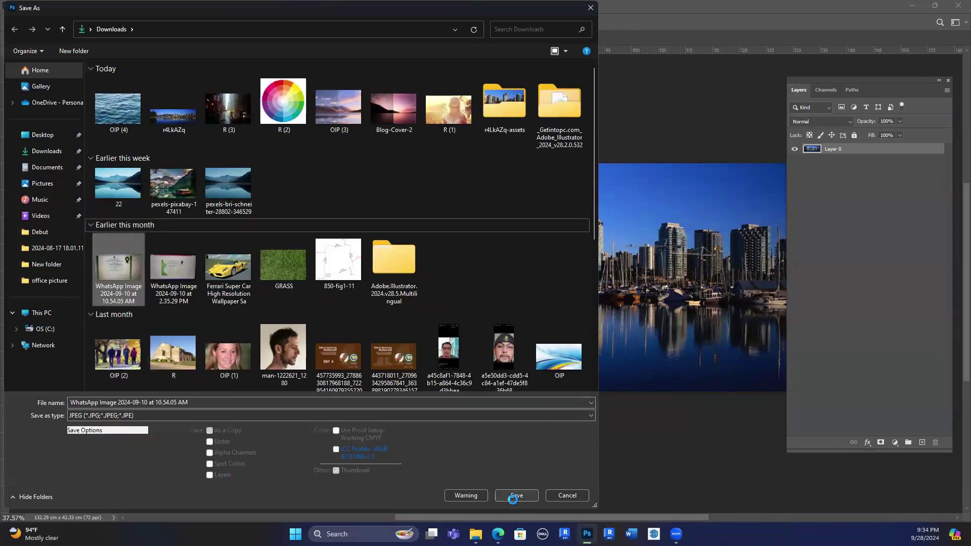
click(559, 265)
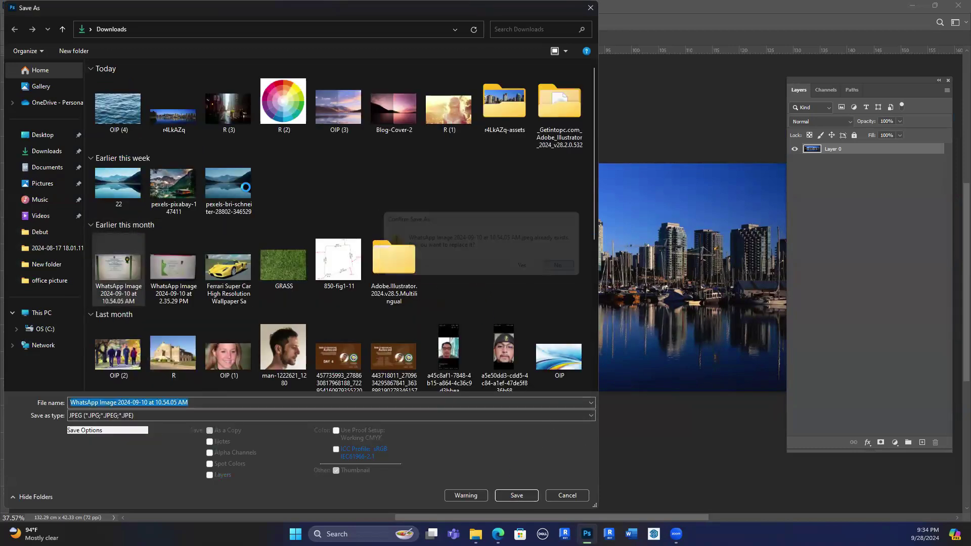
Name the JPEG file 223 and save it.
click(198, 404)
drag(198, 405, 61, 404)
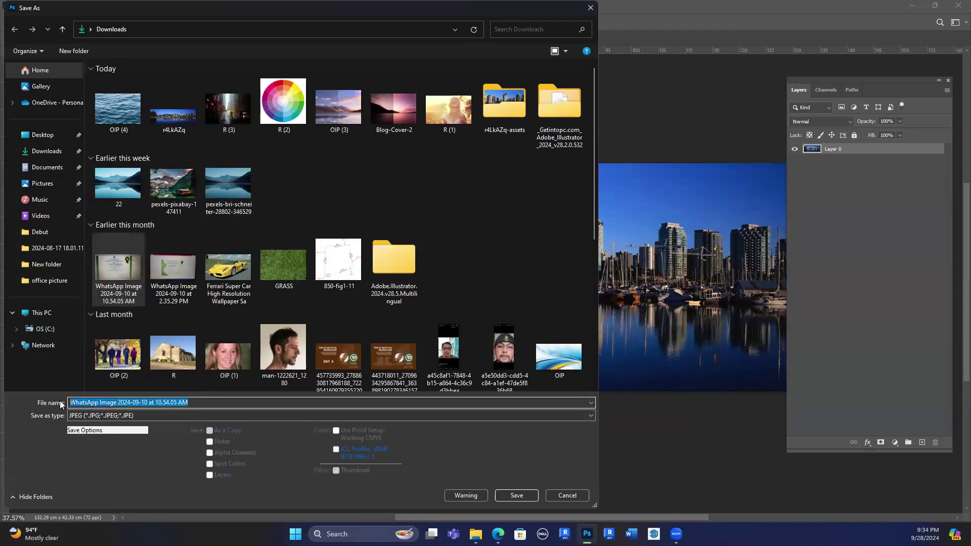
text(22)
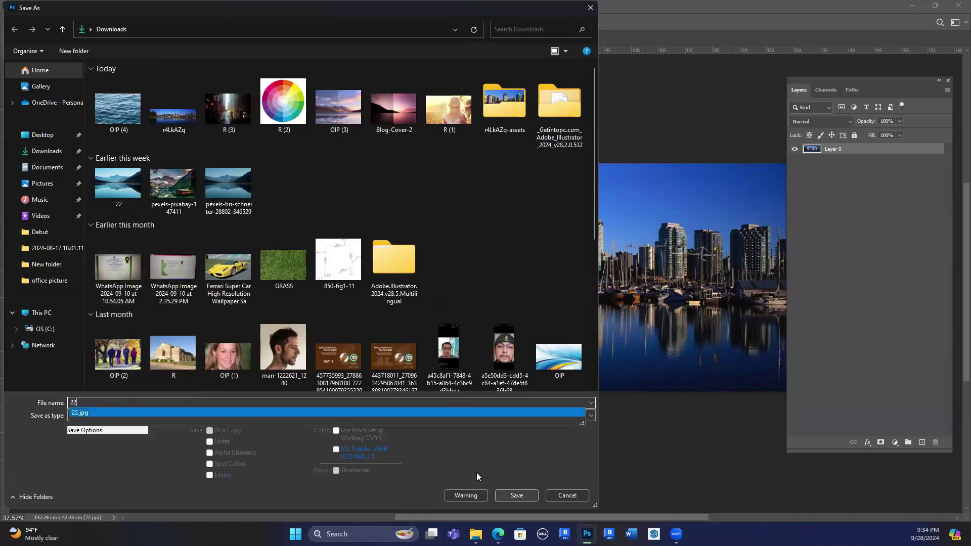
text(3)
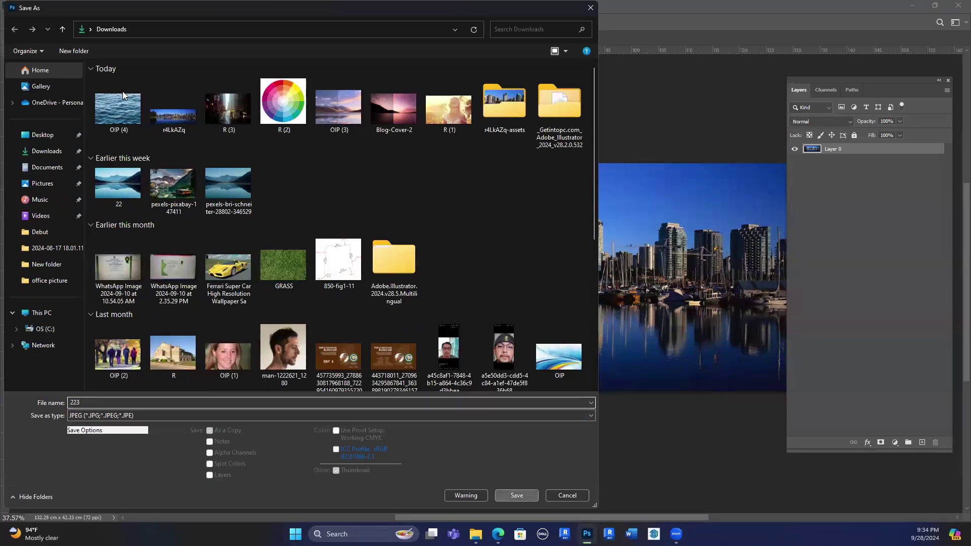
key(Return)
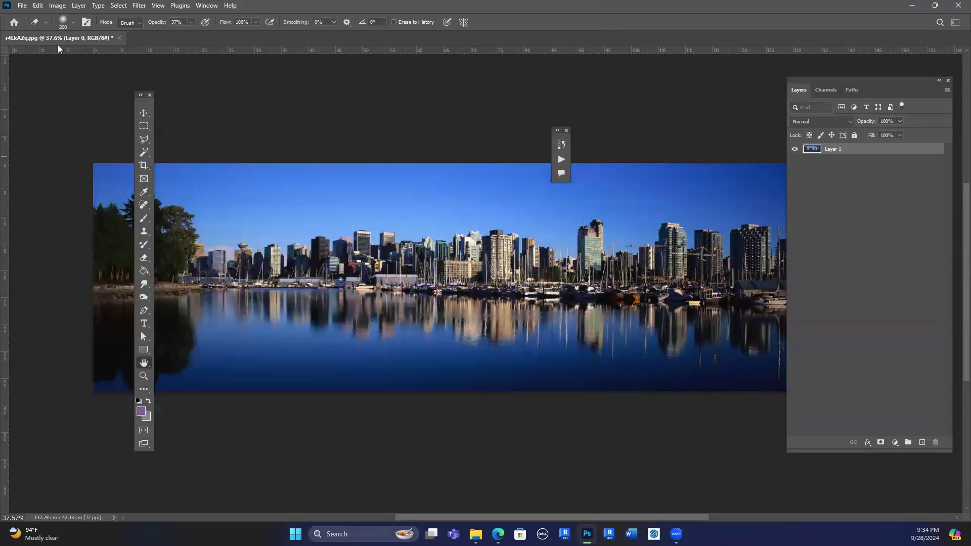
Open the saved 223.jpg image as a separate document.
click(22, 6)
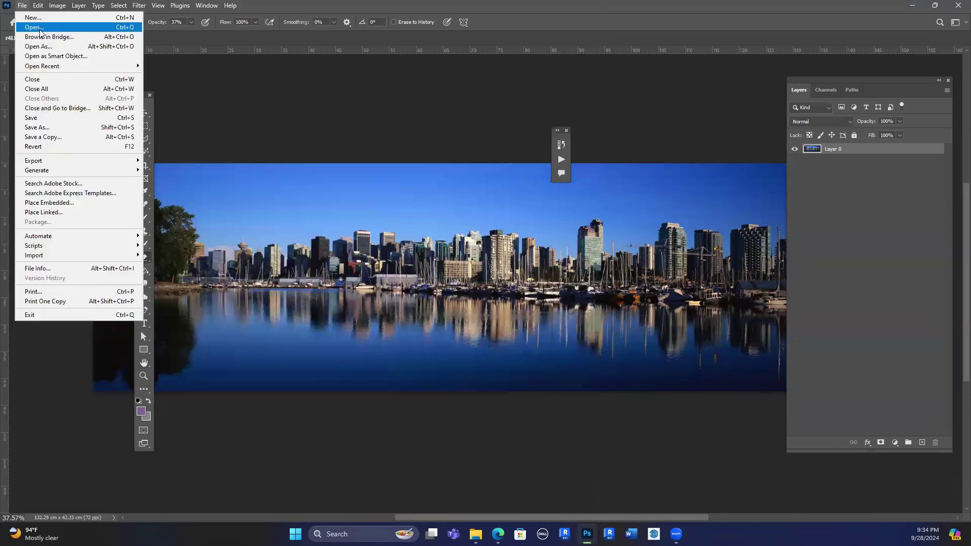
click(35, 28)
click(123, 117)
double_click(124, 118)
click(97, 34)
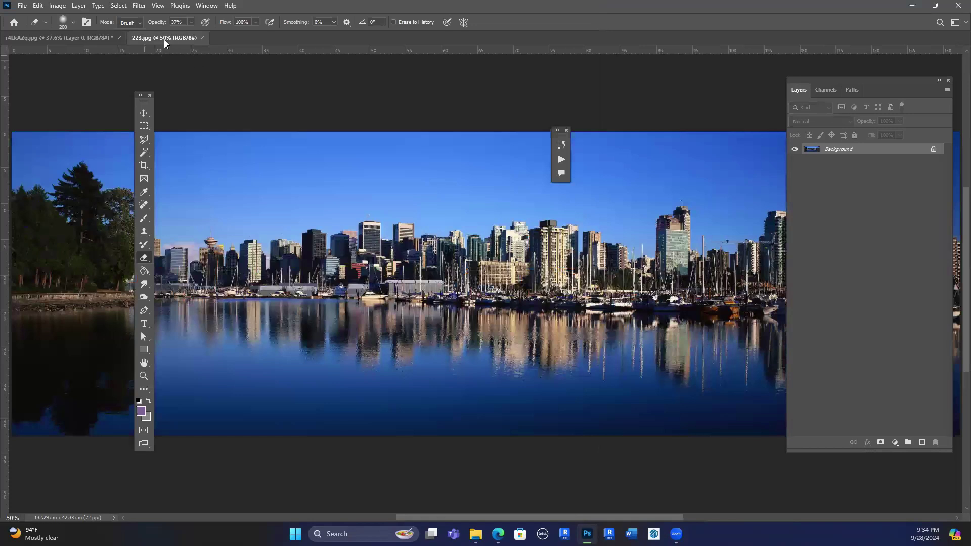
Resize the 223.jpg image to 1200 pixels wide by 1200 pixels high, without constraining its proportions.
click(164, 38)
scroll(313, 282, down, 2)
scroll(320, 297, up, 2)
scroll(330, 289, down, 2)
scroll(329, 289, down, 1)
click(57, 5)
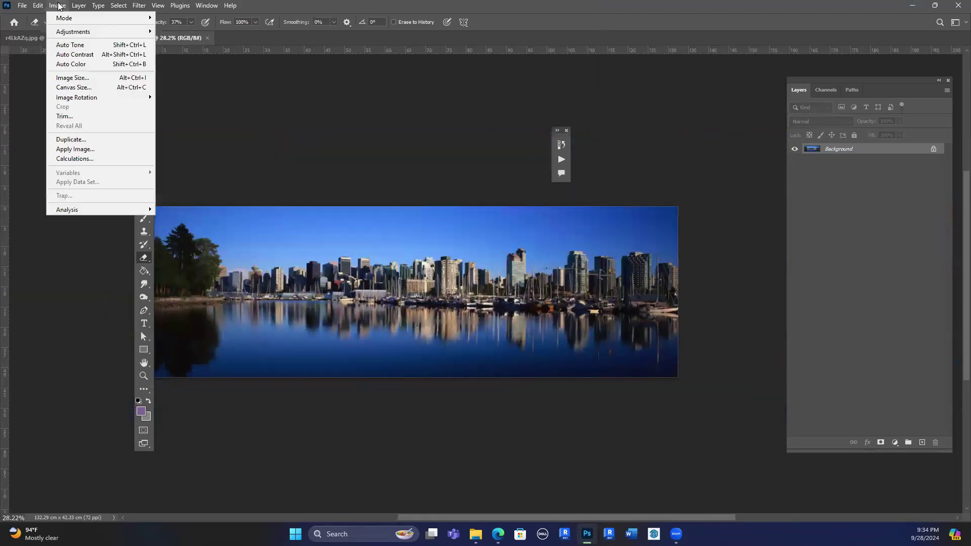
key(Return)
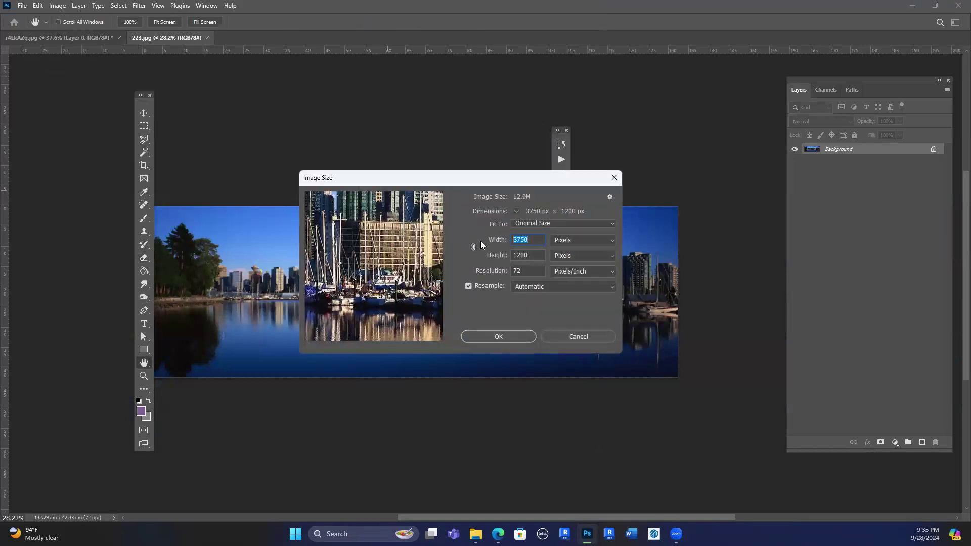
text(1200)
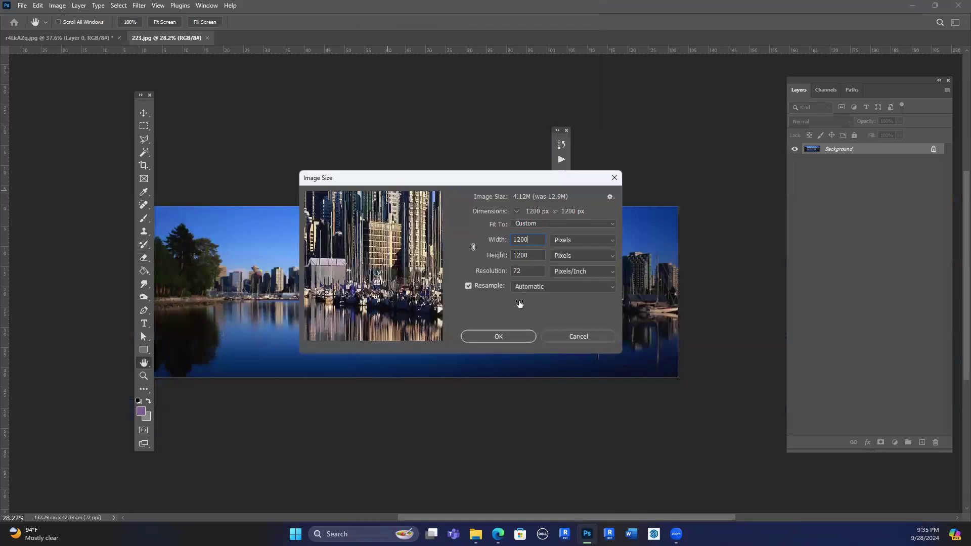
click(508, 333)
key(e)
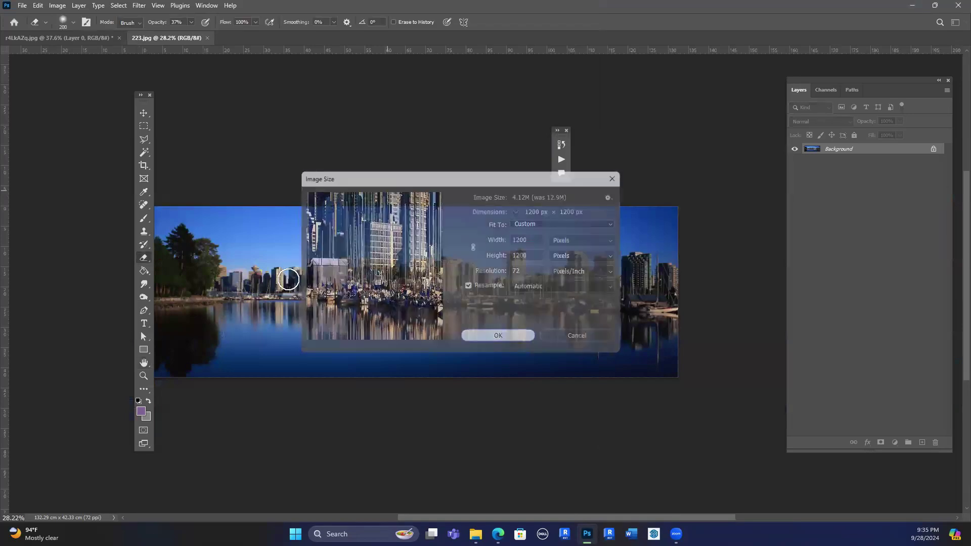
scroll(314, 296, down, 2)
scroll(184, 301, up, 5)
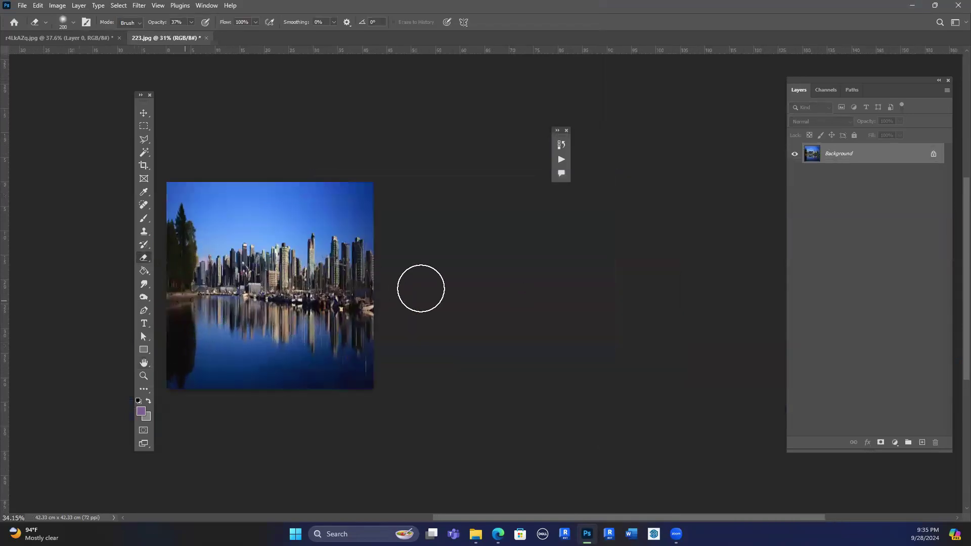
scroll(407, 290, up, 3)
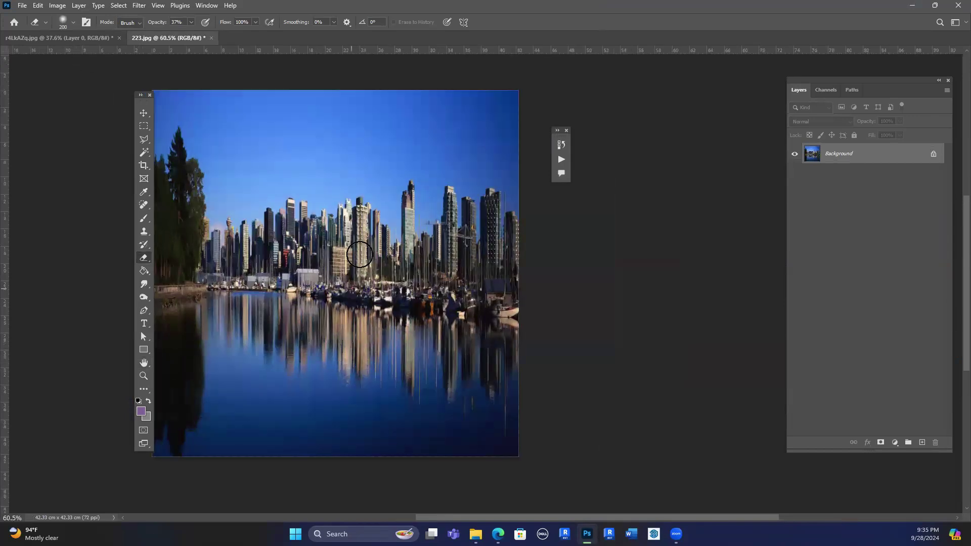
scroll(359, 254, down, 2)
Apply the Polar Coordinates distort filter with Rectangular to Polar to the r4LkAZq.jpg panorama.
key(ctrl+Tab)
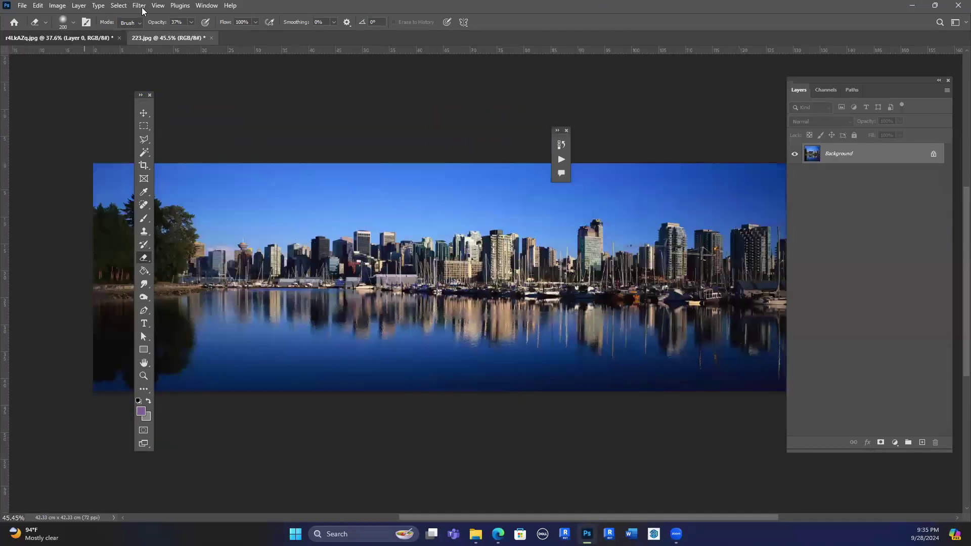
scroll(172, 155, down, 2)
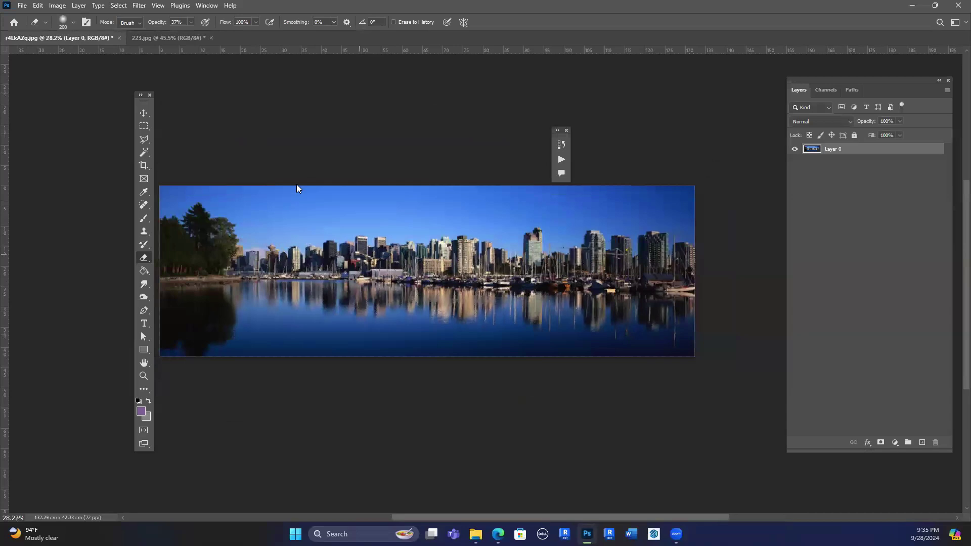
key(alt+t)
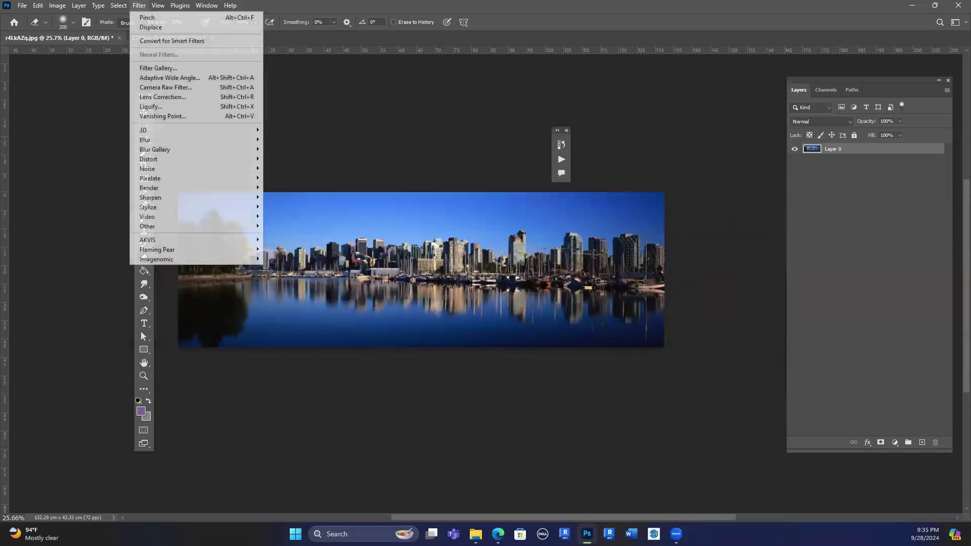
key(b)
key(Escape)
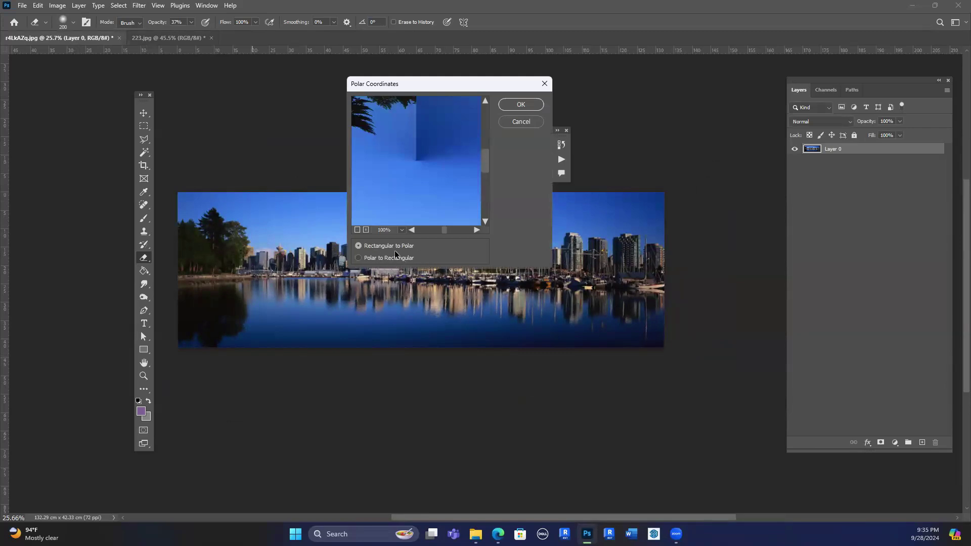
click(512, 108)
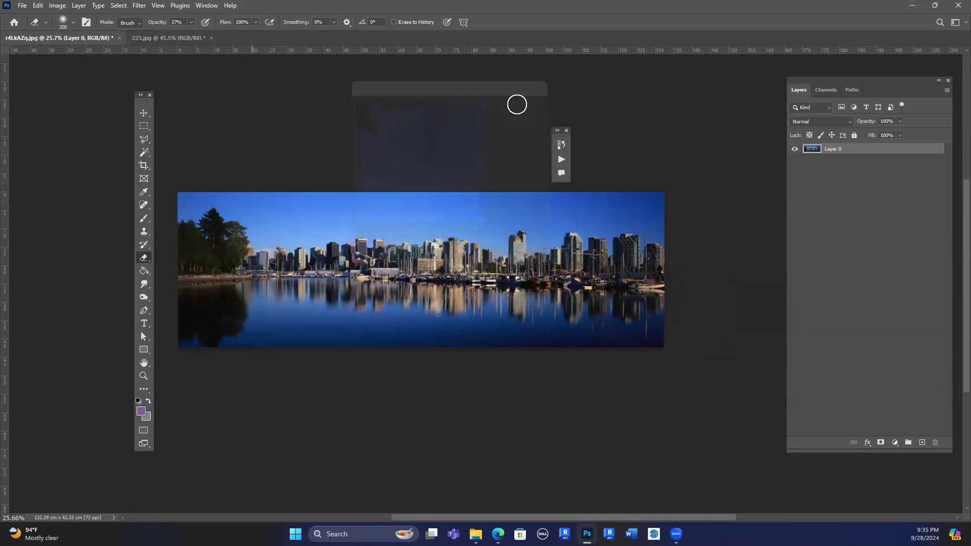
scroll(434, 308, up, 4)
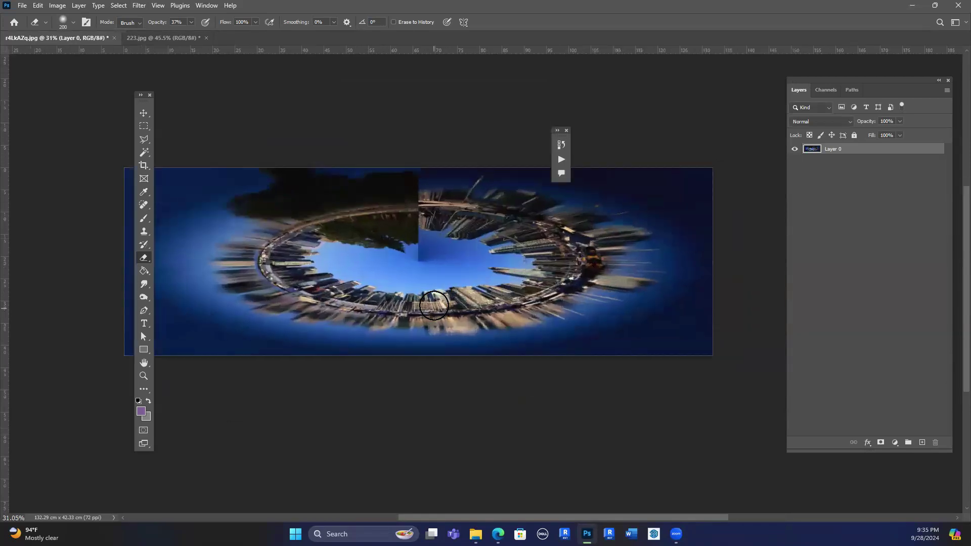
scroll(438, 298, down, 4)
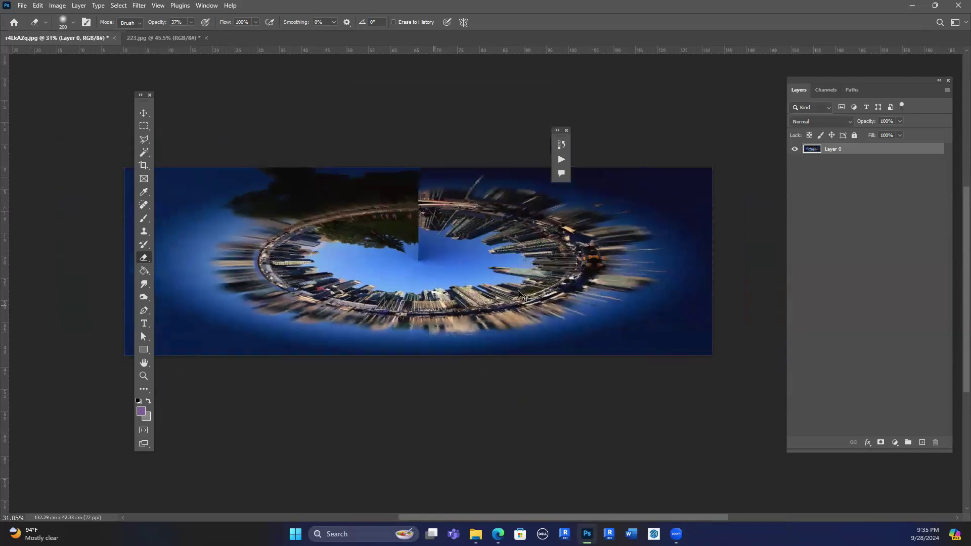
Squeeze the polar-distorted layer horizontally to about 36% of its width, keeping its left edge in place.
key(ctrl+t)
drag(664, 269, 353, 270)
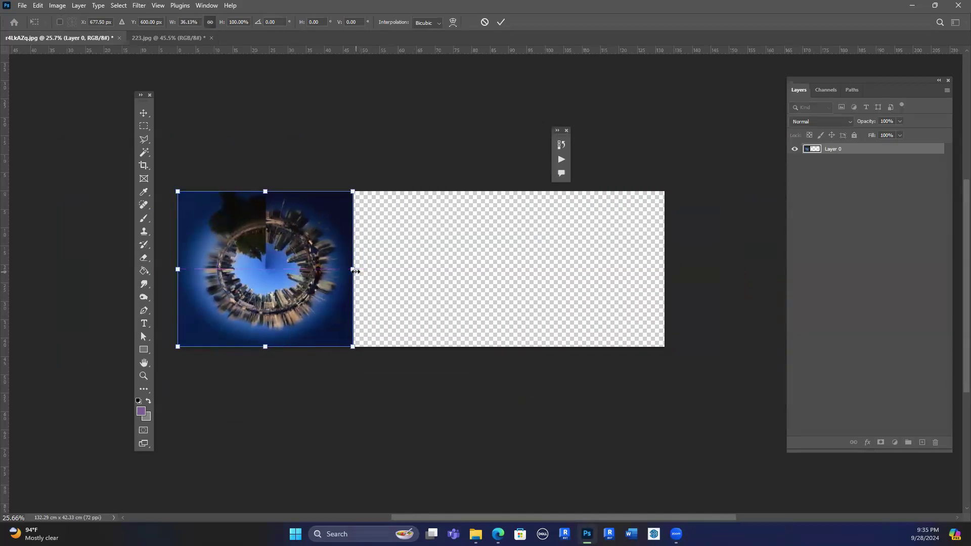
key(e)
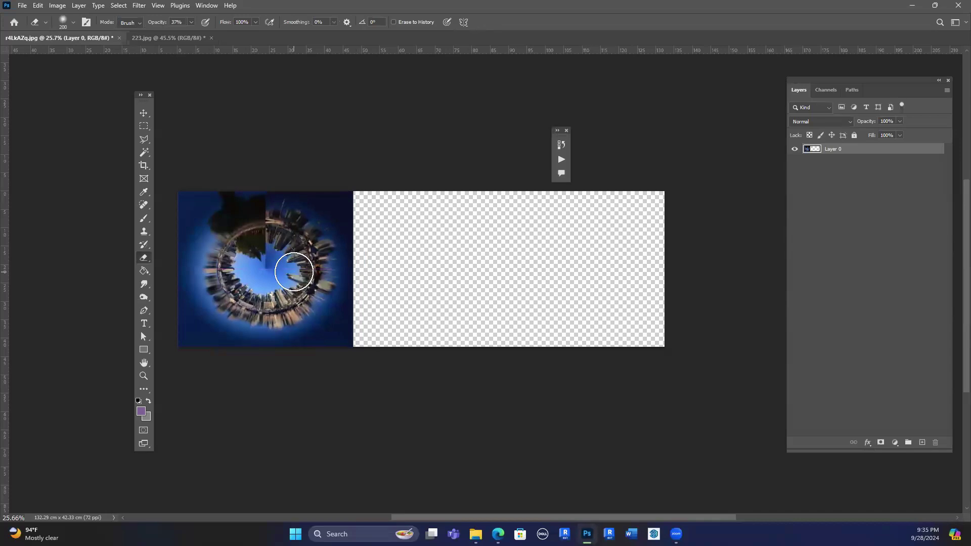
scroll(294, 272, up, 3)
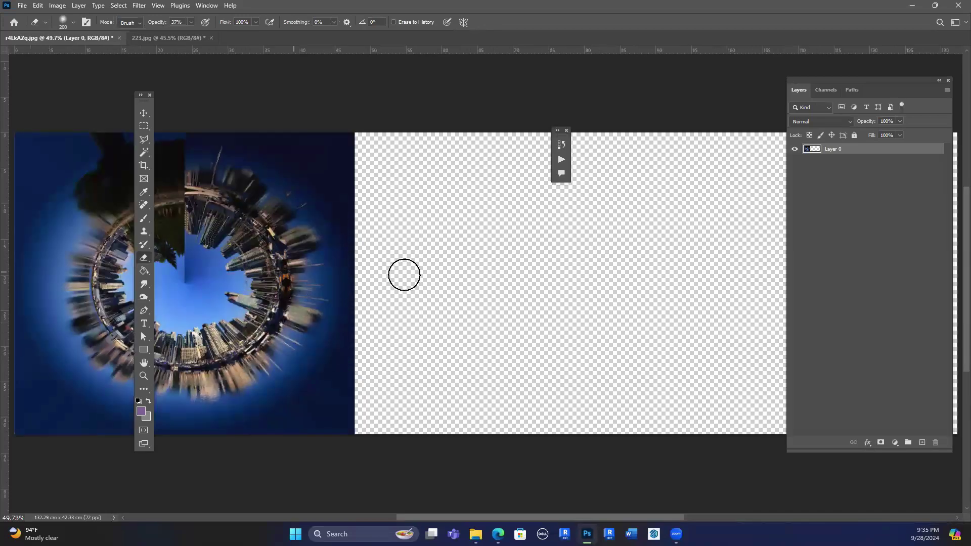
Crop away the transparent area beside the circular skyline, leaving the canvas about 47.8 cm wide.
scroll(714, 282, down, 2)
key(c)
scroll(672, 304, down, 2)
drag(731, 293, 539, 296)
key(Return)
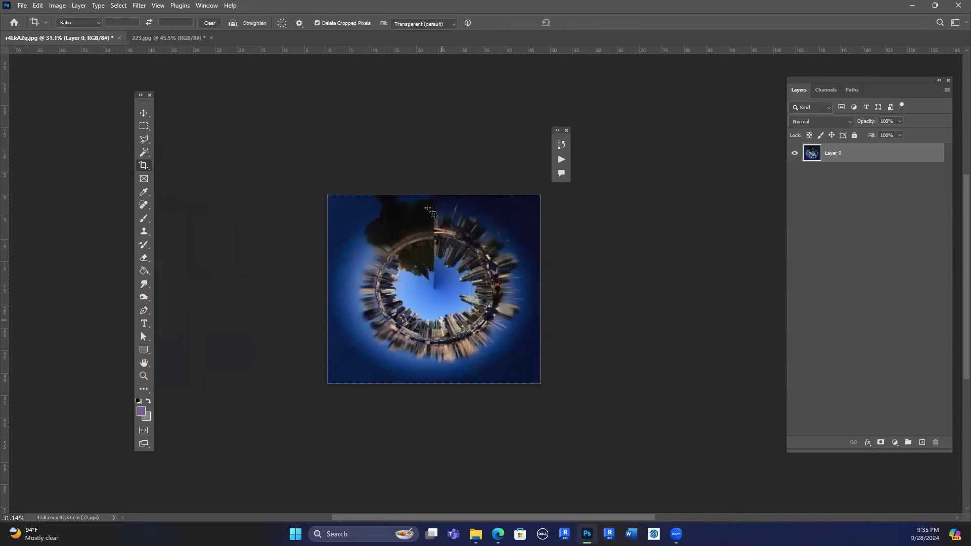
Soften the seam in the central sky by brushing over it with a blue sampled from the sky beside it.
scroll(460, 328, up, 3)
scroll(460, 329, up, 2)
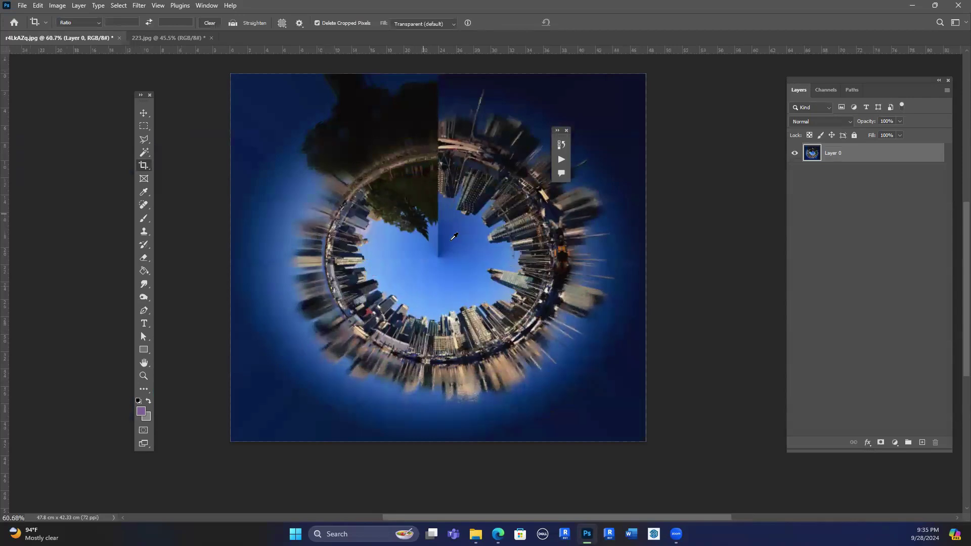
scroll(458, 266, up, 3)
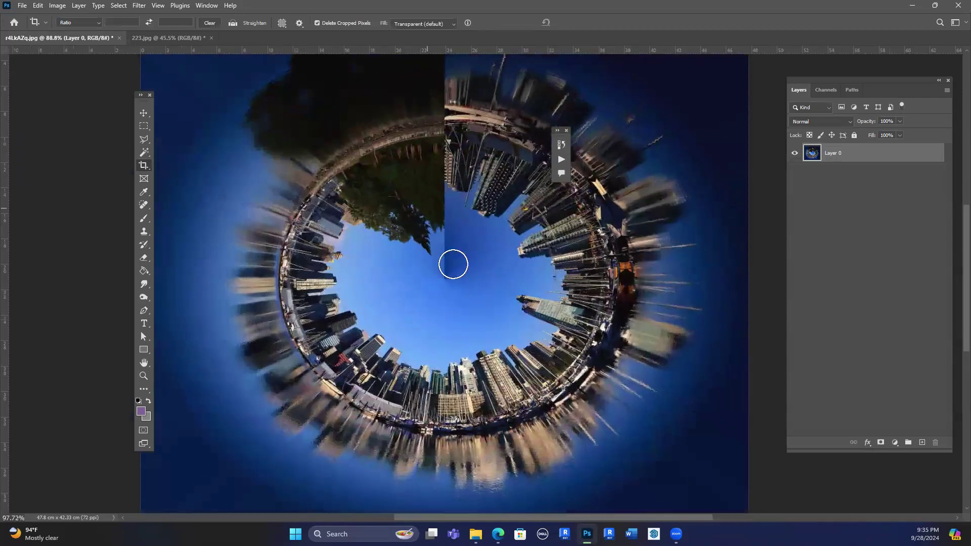
scroll(451, 258, up, 1)
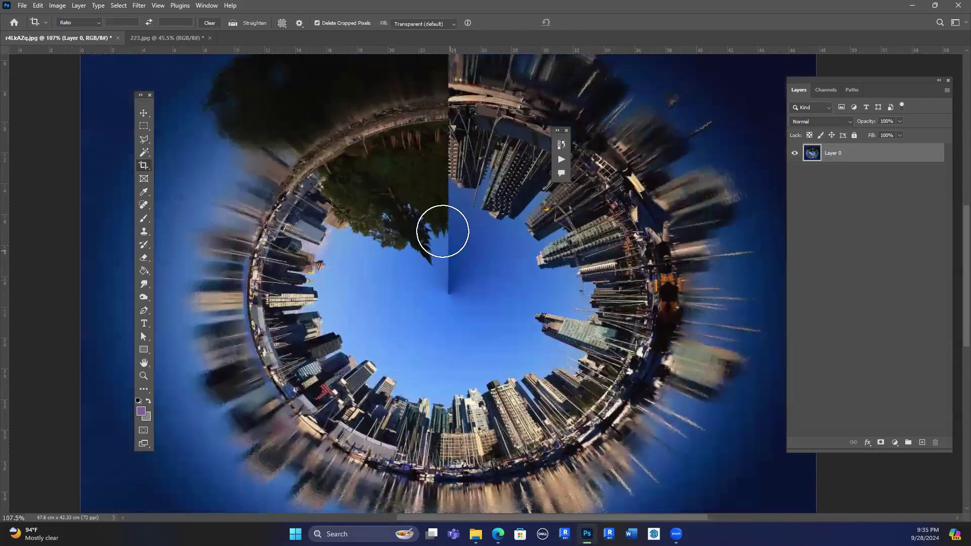
key(b)
key(bracketright)
key(bracketright)
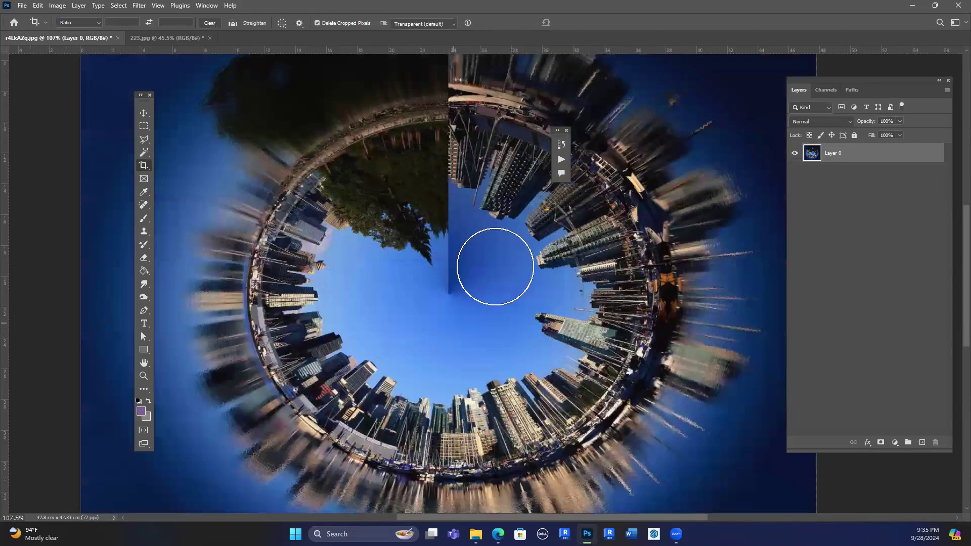
alt+click(451, 239)
drag(442, 276, 441, 288)
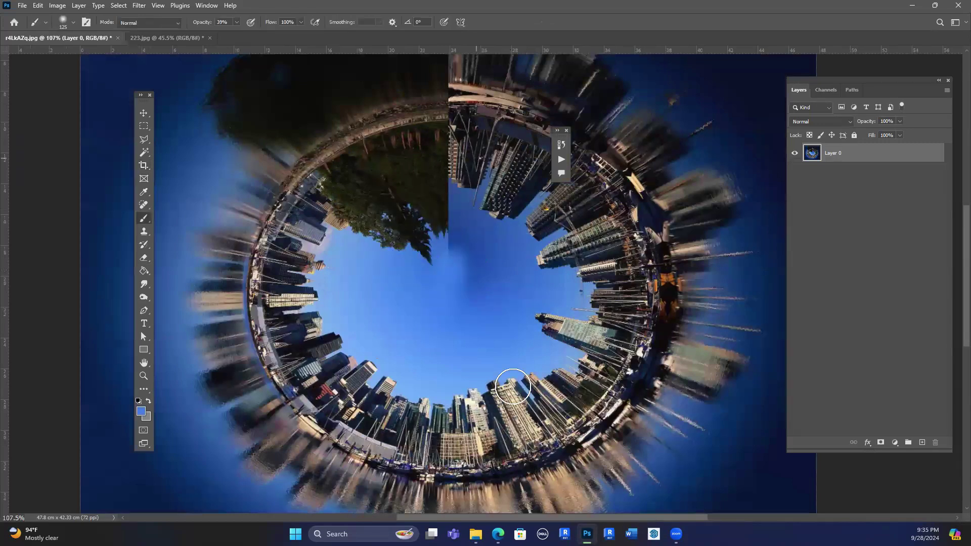
Paint over the top of the seam and the dark treetops near the image's upper edge with sampled dark blue.
scroll(427, 111, down, 2)
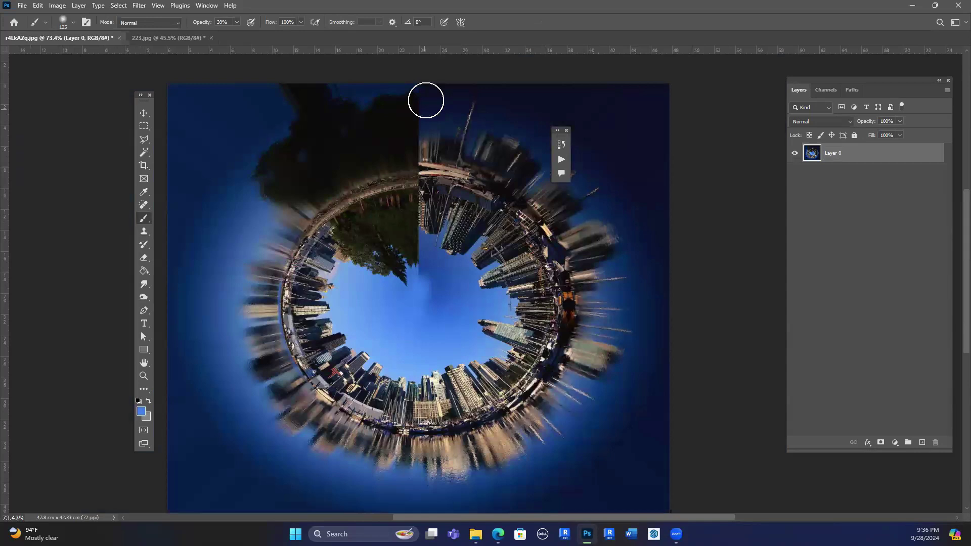
drag(421, 130, 419, 135)
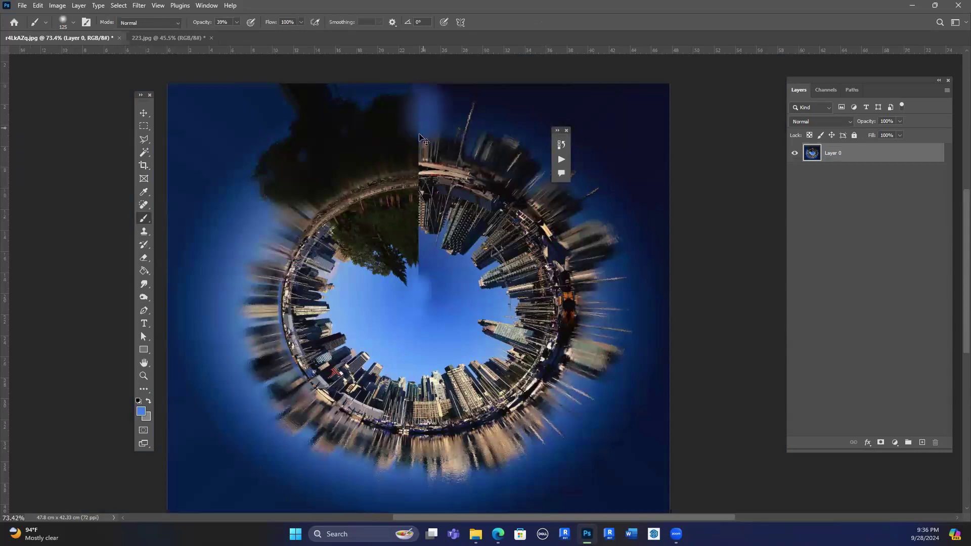
scroll(429, 99, up, 2)
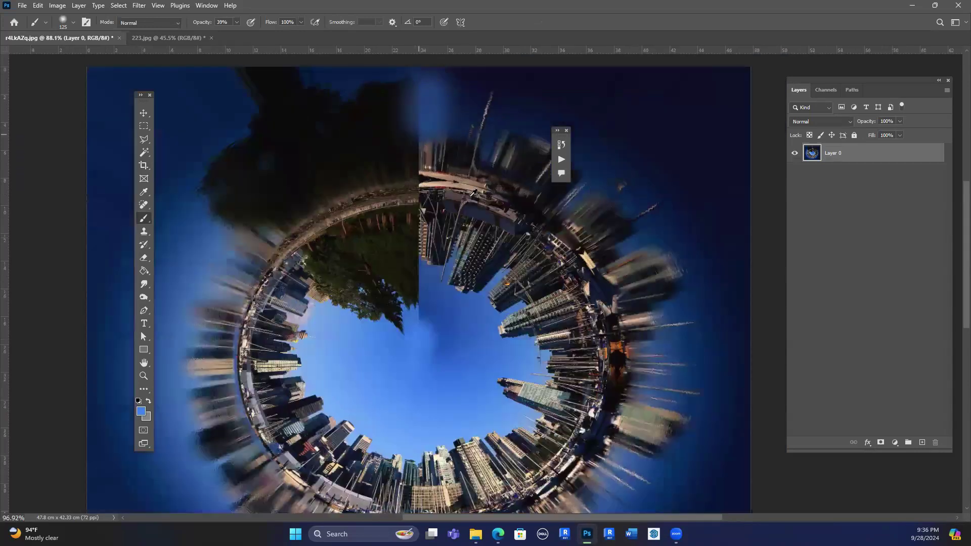
scroll(429, 102, up, 1)
scroll(427, 100, up, 1)
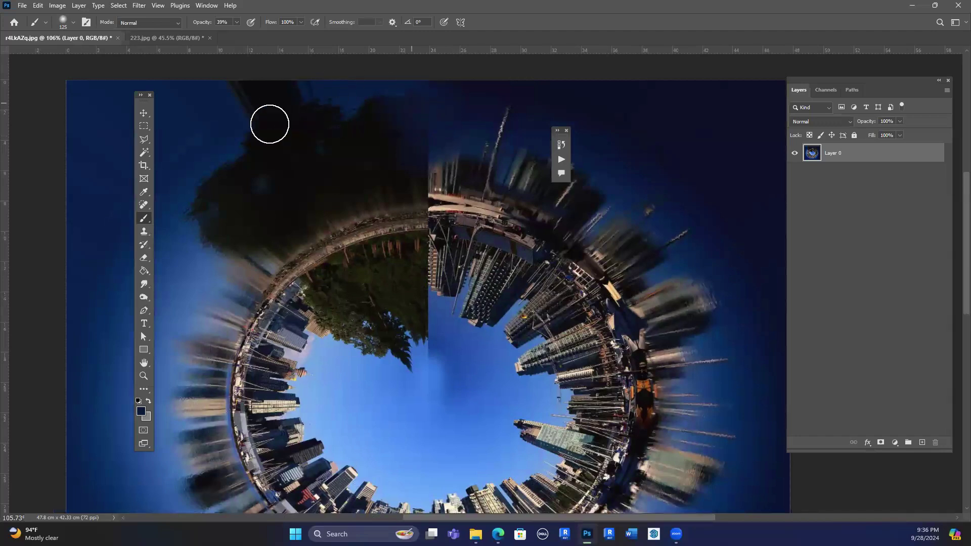
scroll(405, 109, down, 2)
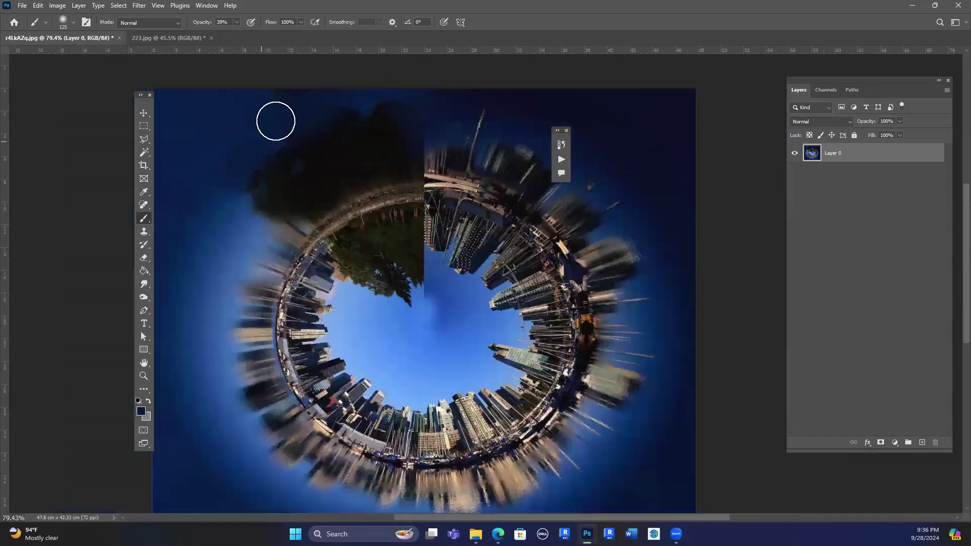
mouse_move(356, 108)
mouse_down()
mouse_move(448, 96)
mouse_move(433, 131)
mouse_move(387, 107)
mouse_move(273, 96)
mouse_move(295, 103)
mouse_up()
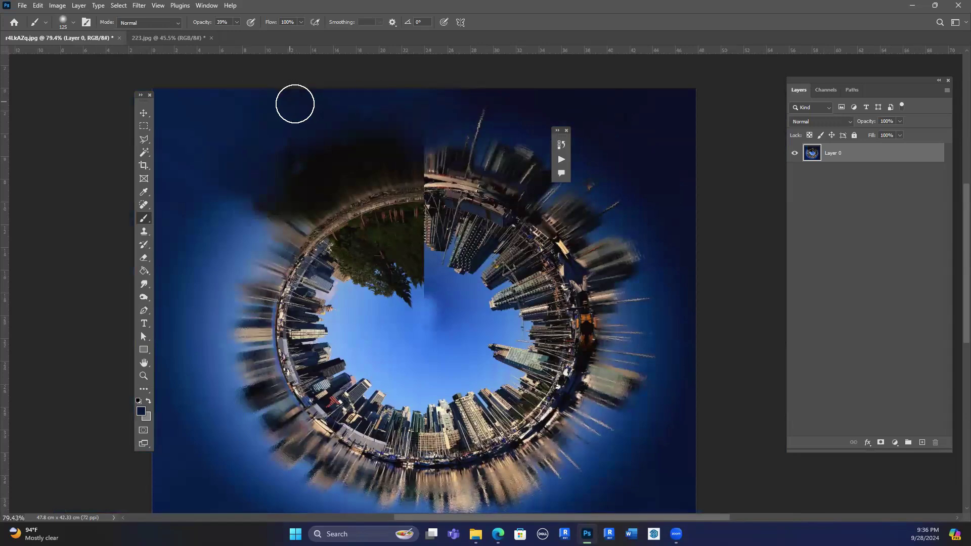
scroll(344, 226, down, 2)
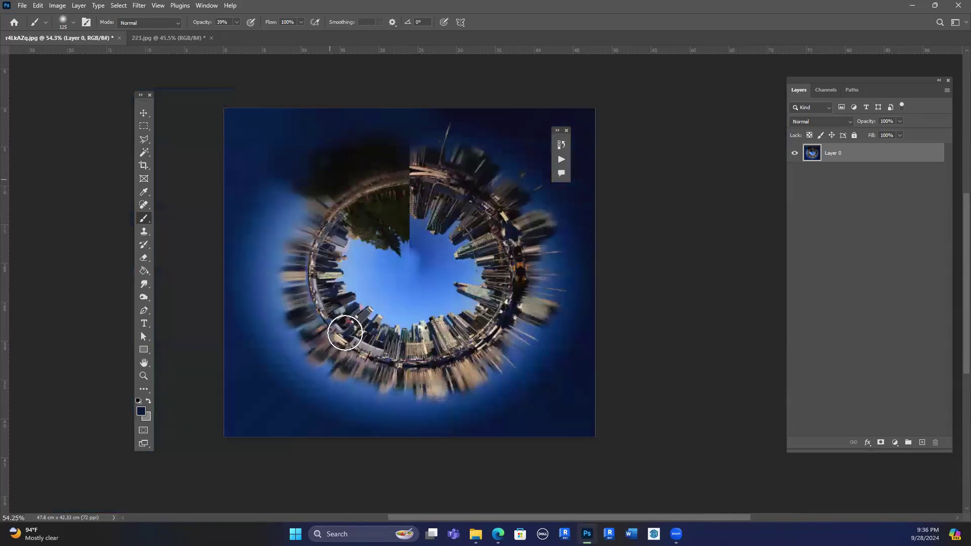
Enlarge the circular skyline layer to about 112% width and 115% height and recentre it on the canvas.
scroll(344, 333, up, 1)
scroll(444, 299, up, 2)
key(ctrl+t)
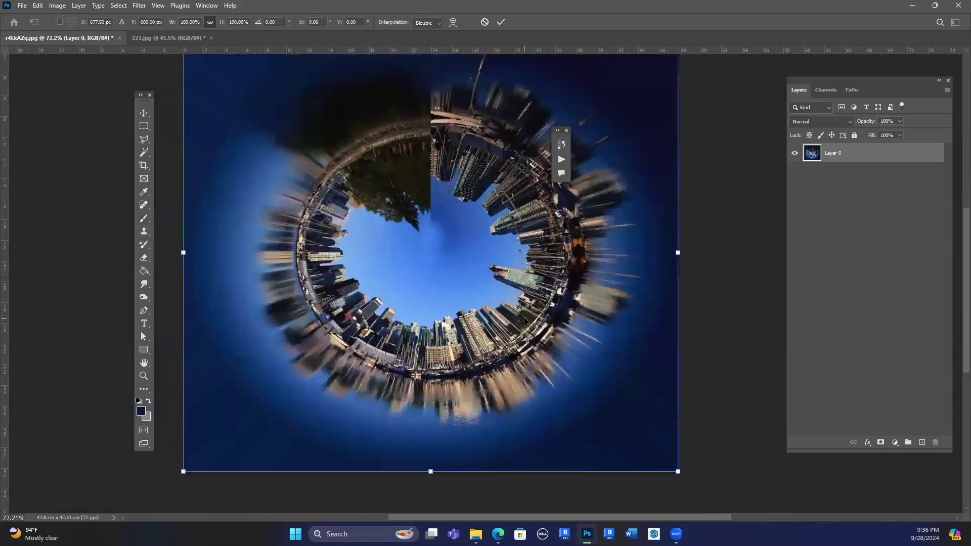
scroll(629, 402, down, 1)
scroll(632, 426, down, 3)
drag(639, 432, 685, 473)
drag(674, 295, 669, 297)
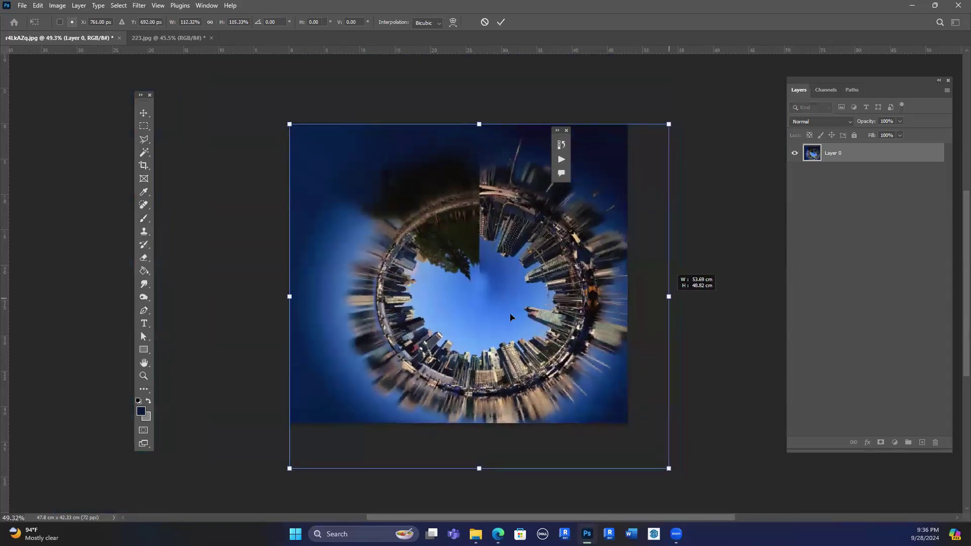
drag(498, 294, 483, 271)
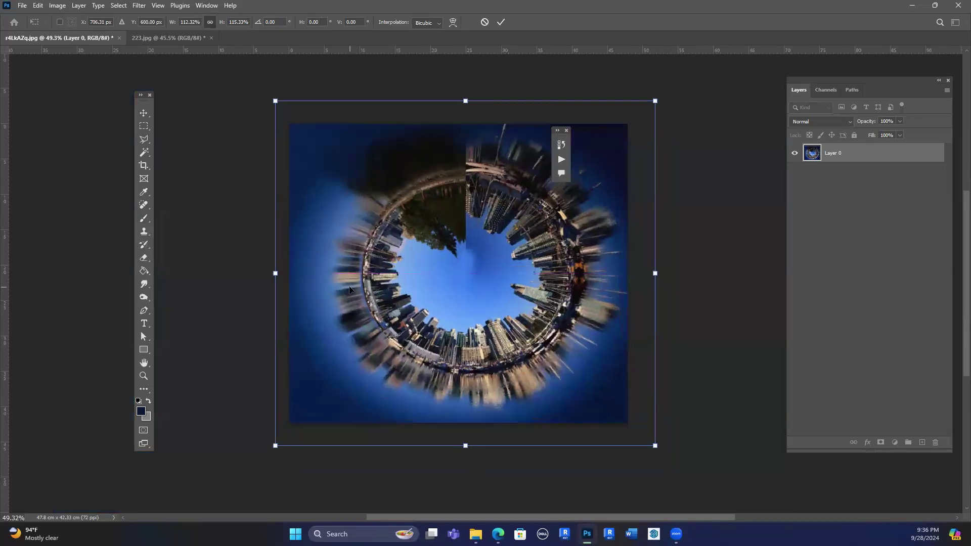
scroll(349, 290, down, 1)
scroll(349, 289, down, 1)
key(b)
Switch to the web browser and close the water texture preview to return to the Dark Blue Ocean Waves image results.
mouse_move(498, 534)
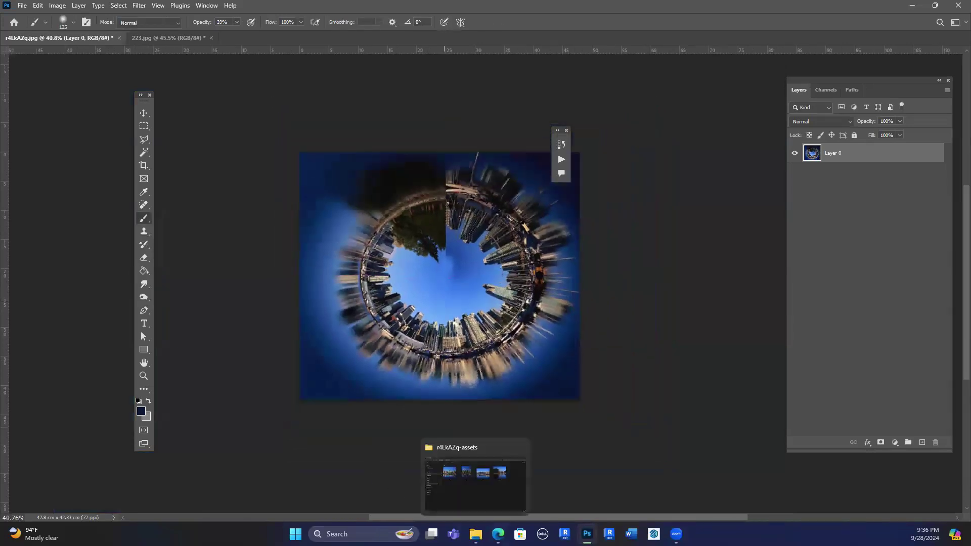
click(503, 488)
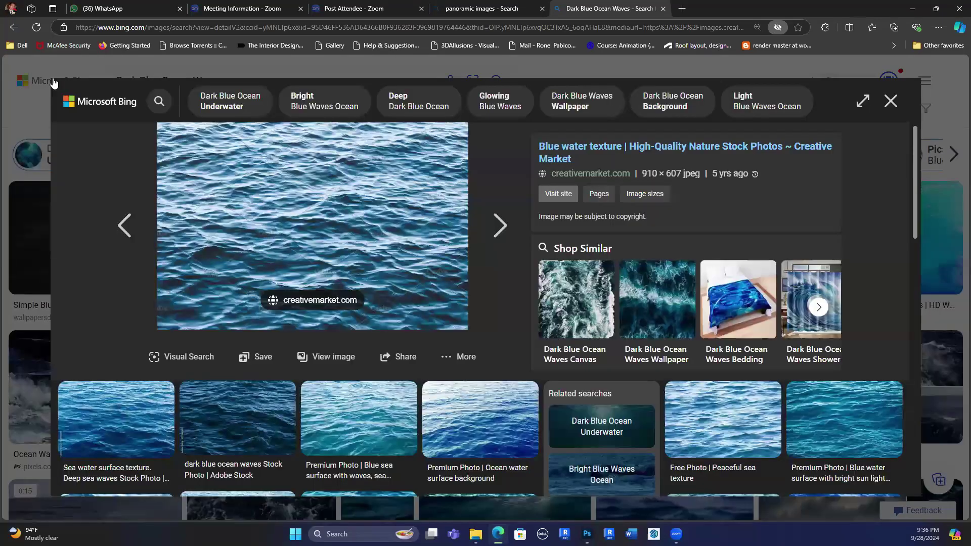
click(33, 87)
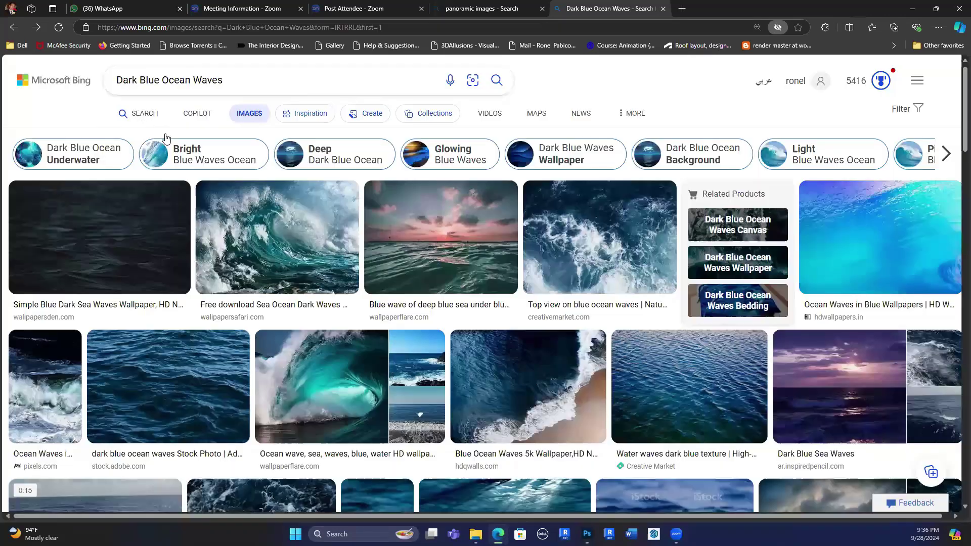
Search the web images for "polar coordinates" and scan the results.
drag(238, 81, 53, 79)
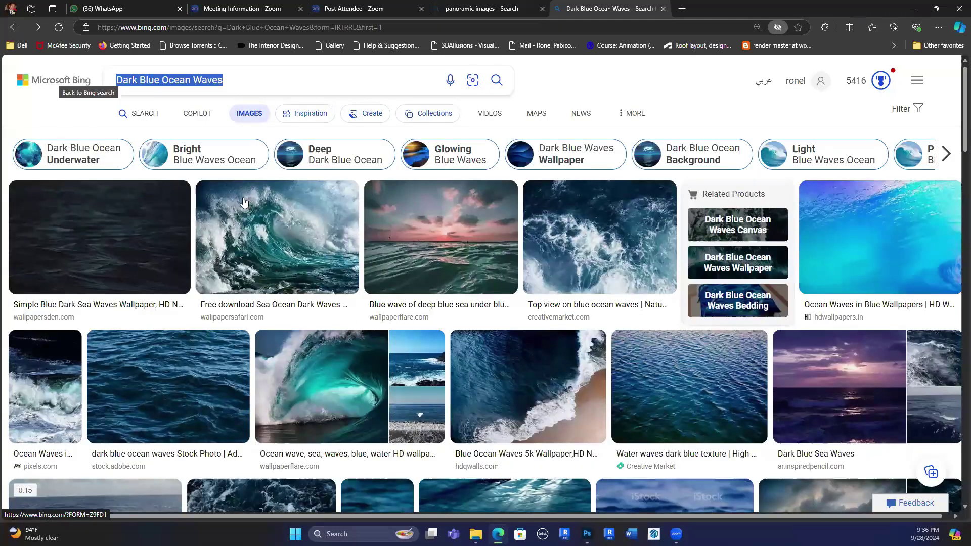
text(polar c)
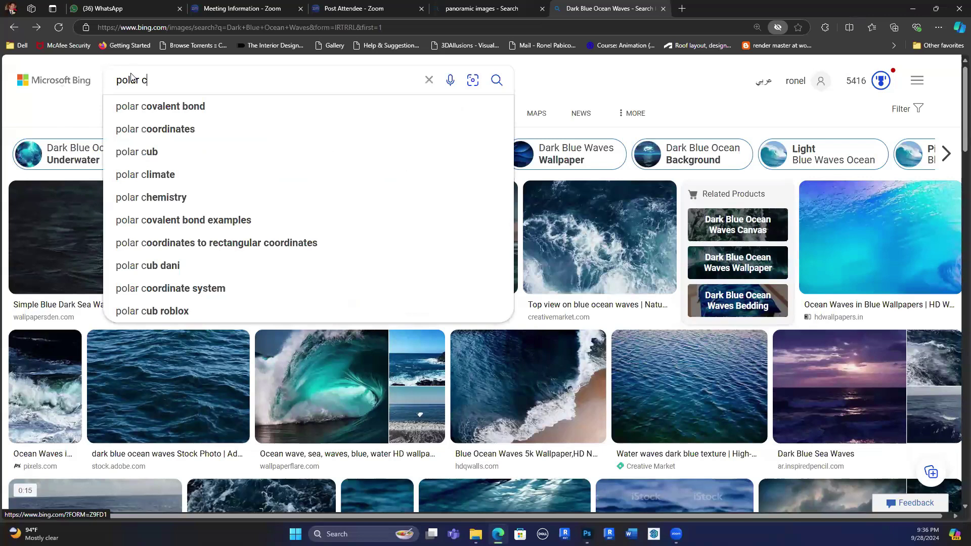
key(Down)
key(Down)
key(Return)
scroll(131, 76, down, 5)
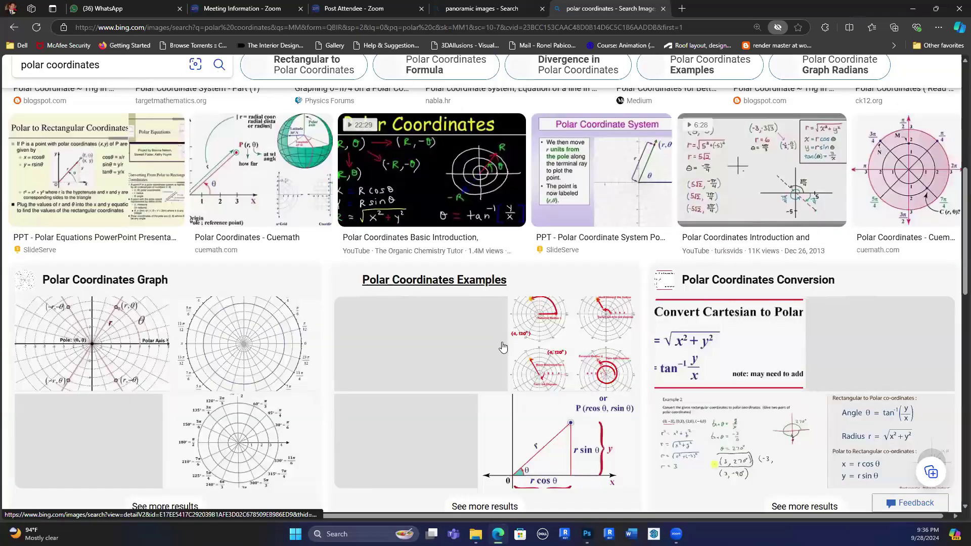
Refine the search to "polar coordinates images" and browse the circular surfing-wave pictures related to the Behance example.
scroll(504, 351, up, 4)
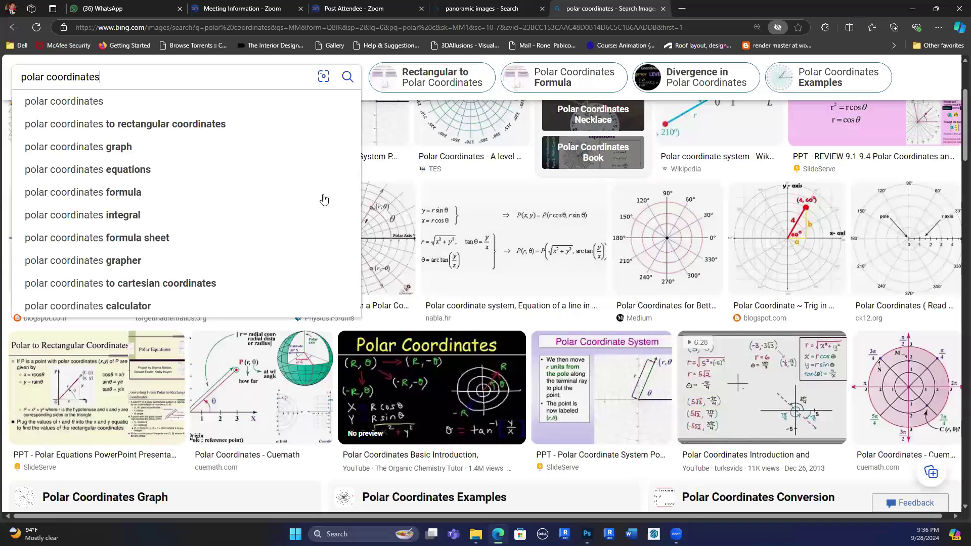
text(images)
key(Return)
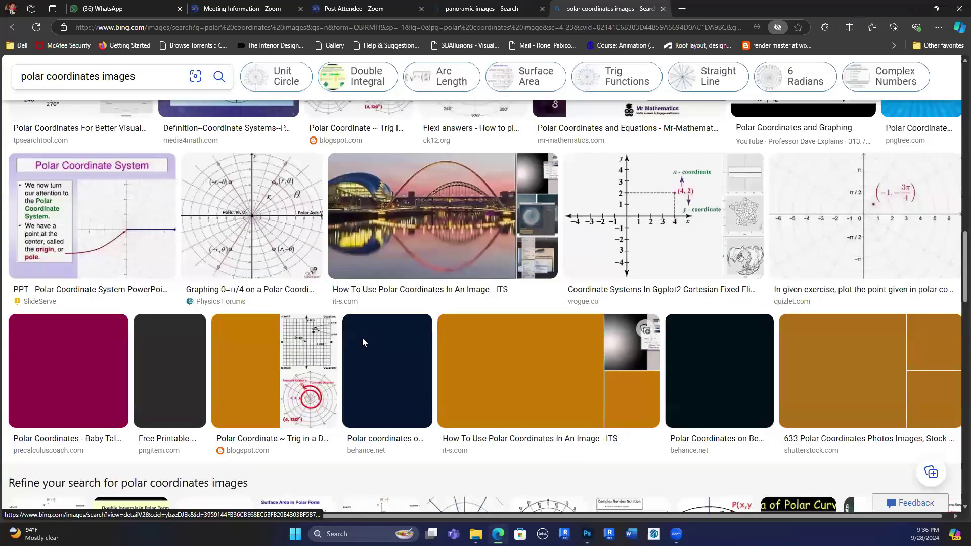
scroll(242, 137, down, 5)
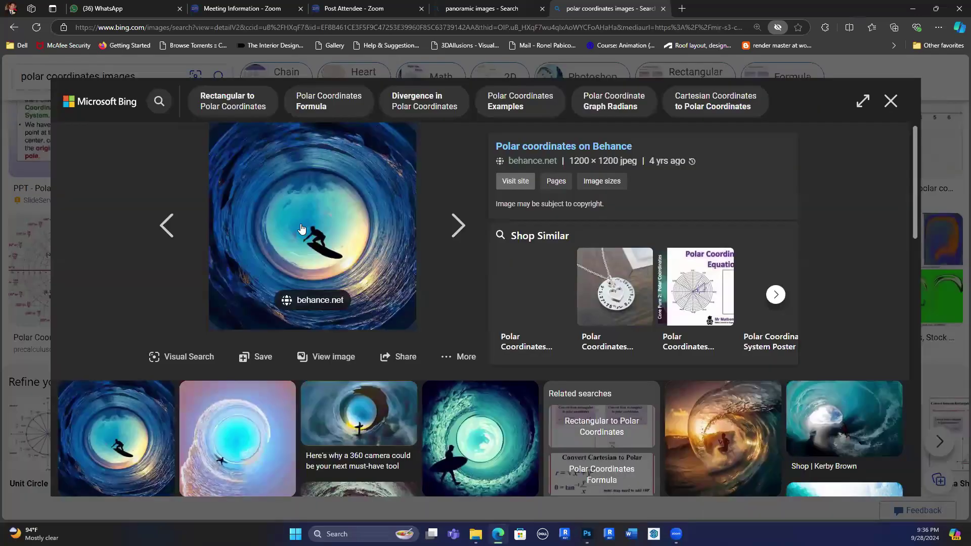
scroll(805, 4, down, 4)
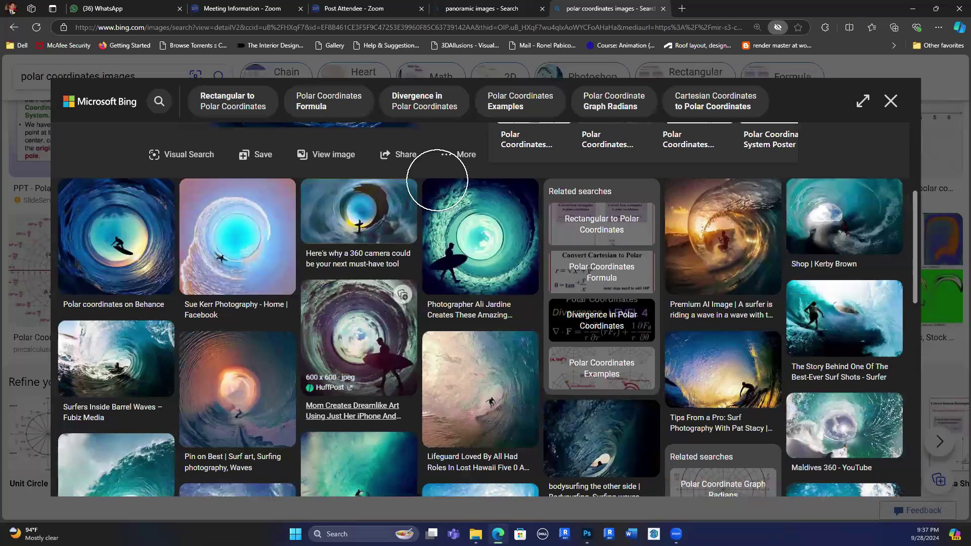
click(430, 306)
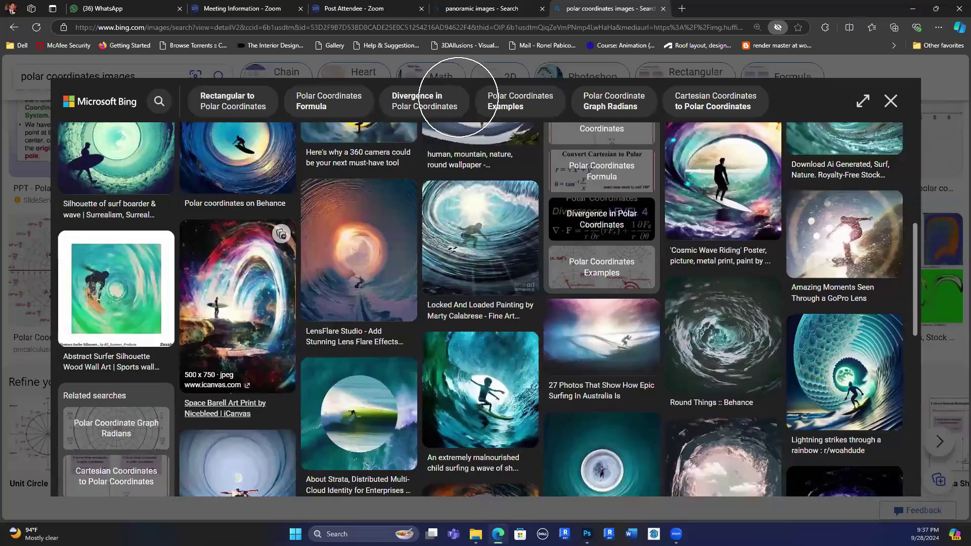
Switch back to Photoshop and undo the retouching, resizing and polar distortion until the flat skyline panorama is restored.
key(alt+Tab)
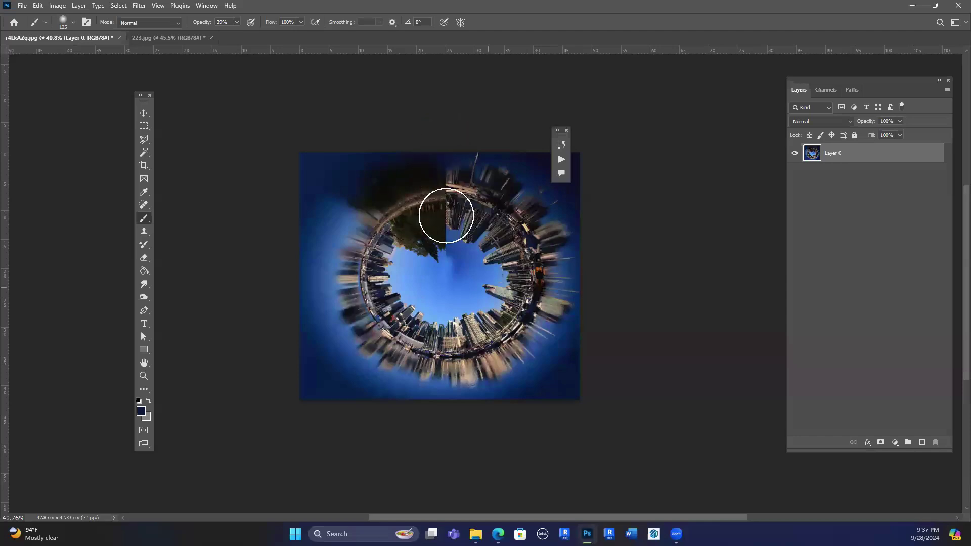
scroll(434, 179, up, 5)
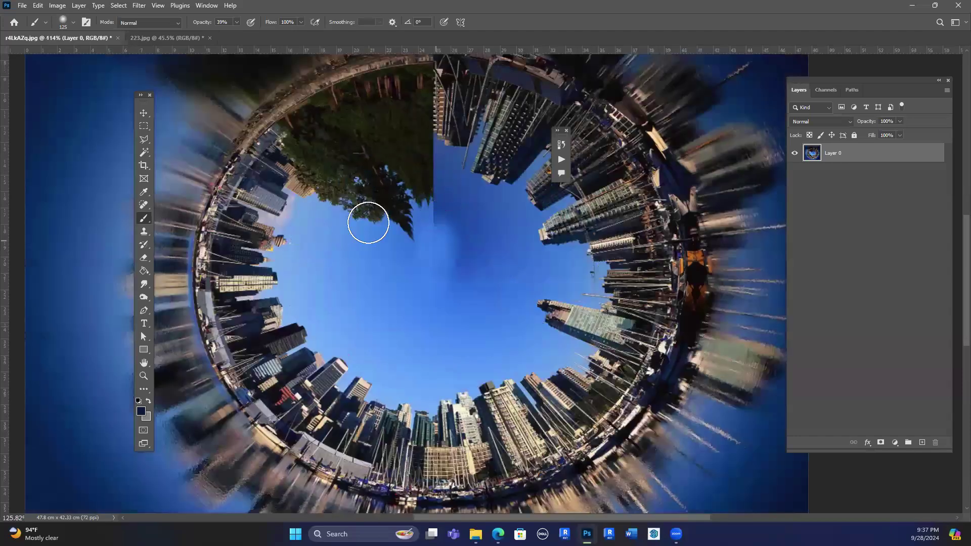
scroll(384, 228, up, 2)
scroll(407, 231, down, 2)
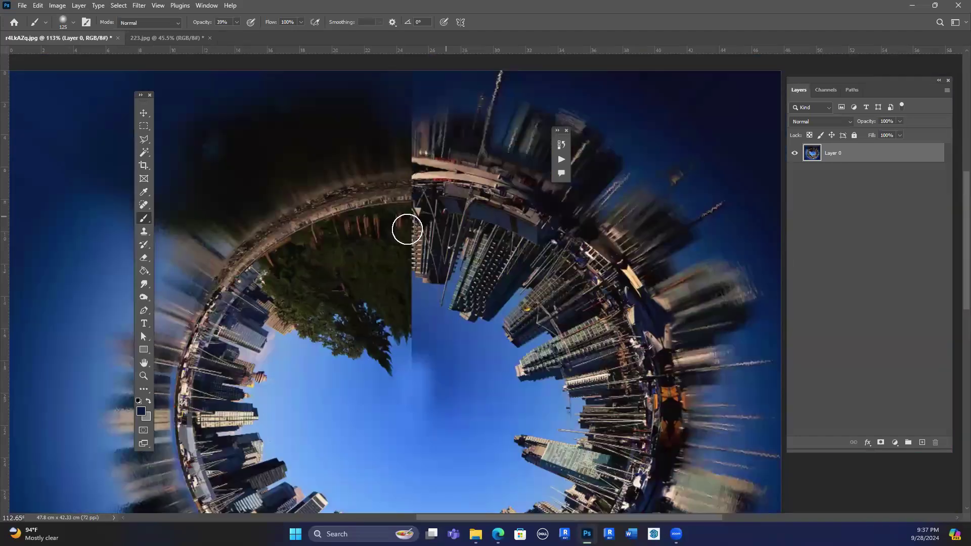
scroll(407, 231, down, 2)
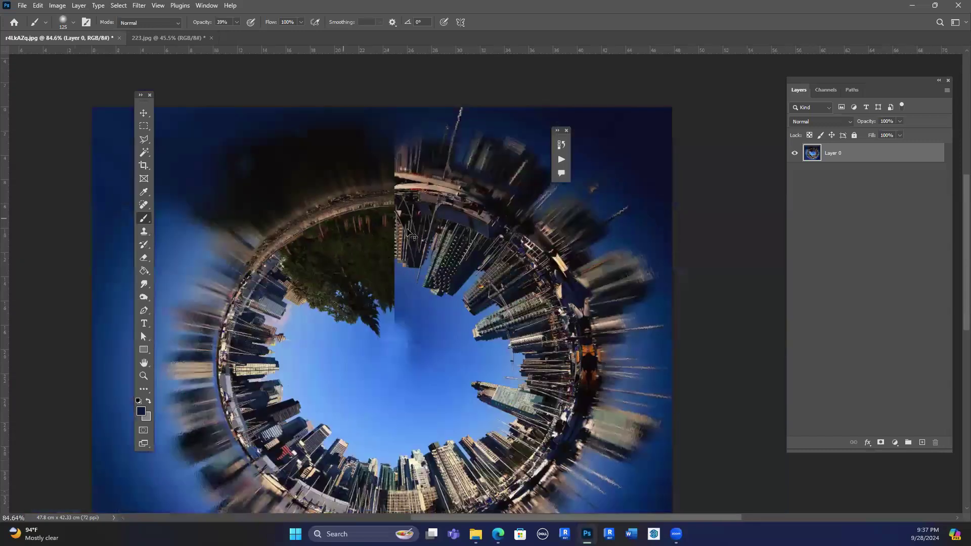
scroll(407, 231, down, 2)
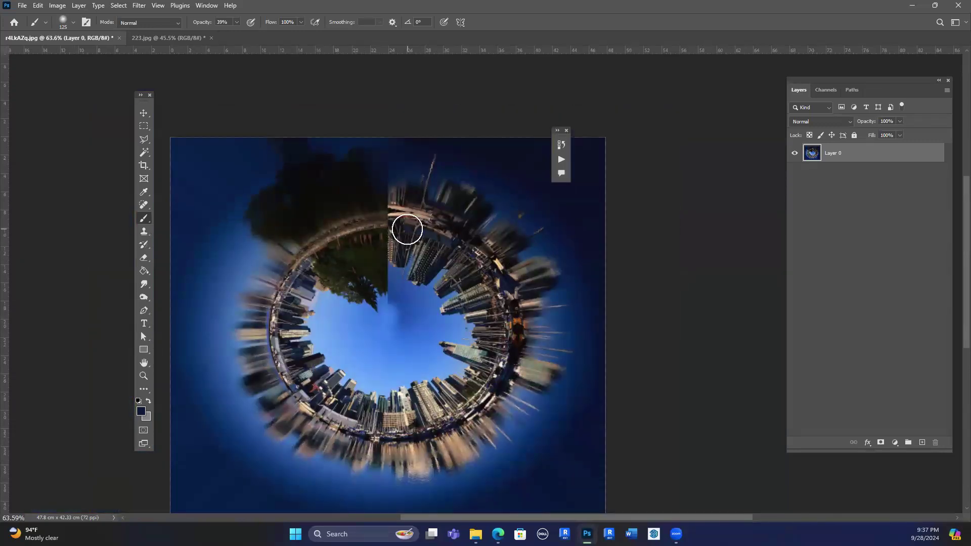
key(ctrl+z)
key(ctrl+z)
key(ctrl+z)
key(ctrl+z)
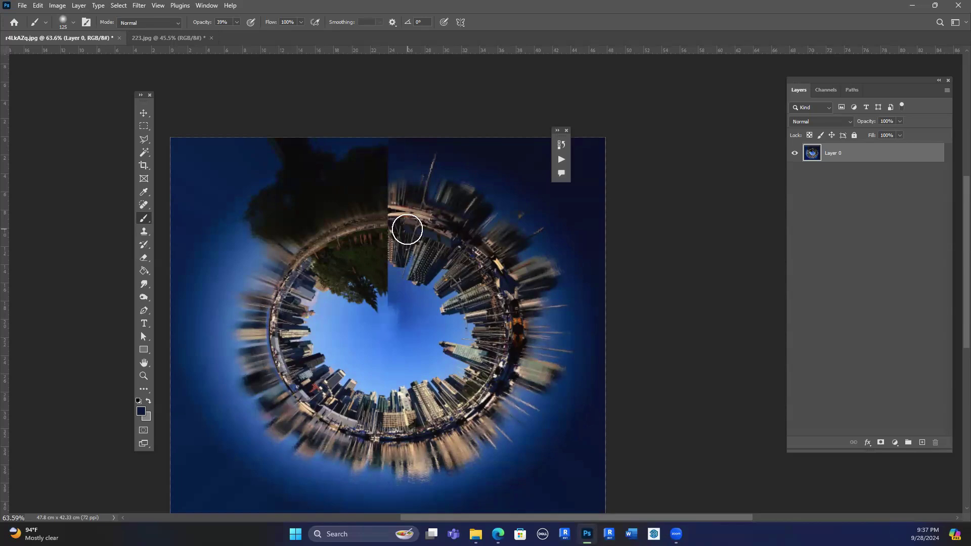
key(ctrl+z)
key(ctrl+z)
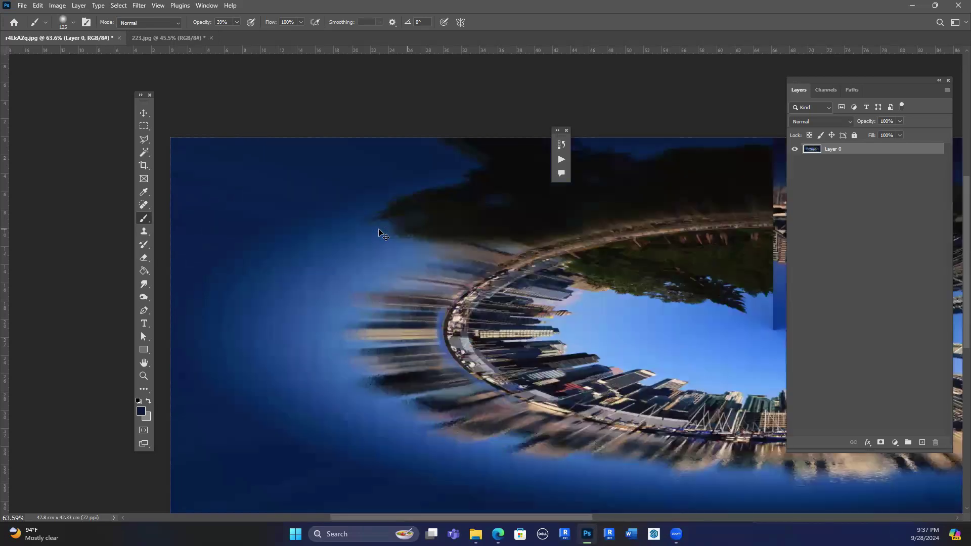
scroll(236, 246, down, 4)
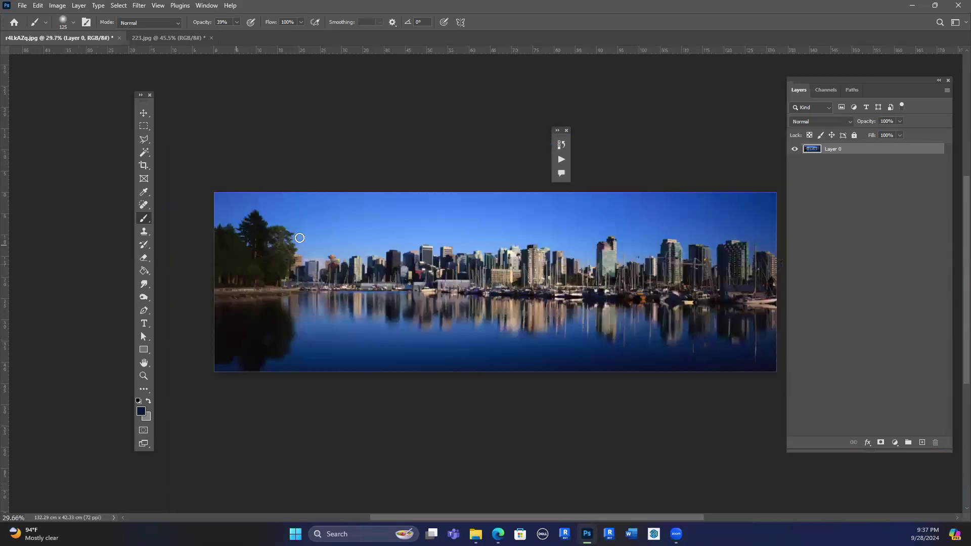
scroll(282, 250, up, 2)
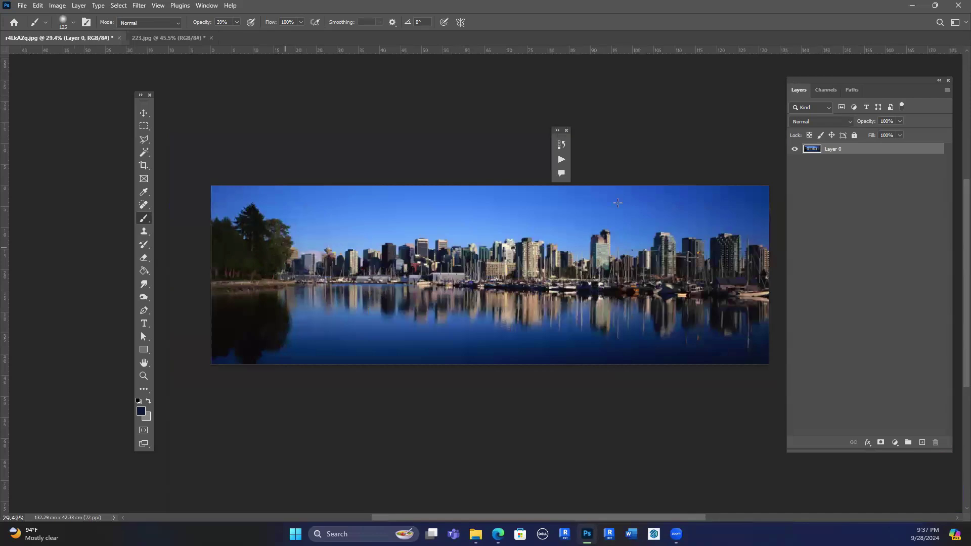
Copy the tall-building section at the panorama's right end to a new layer and move it over the trees at the left end.
scroll(682, 316, up, 1)
scroll(660, 286, down, 2)
key(m)
drag(588, 196, 695, 349)
key(ctrl+j)
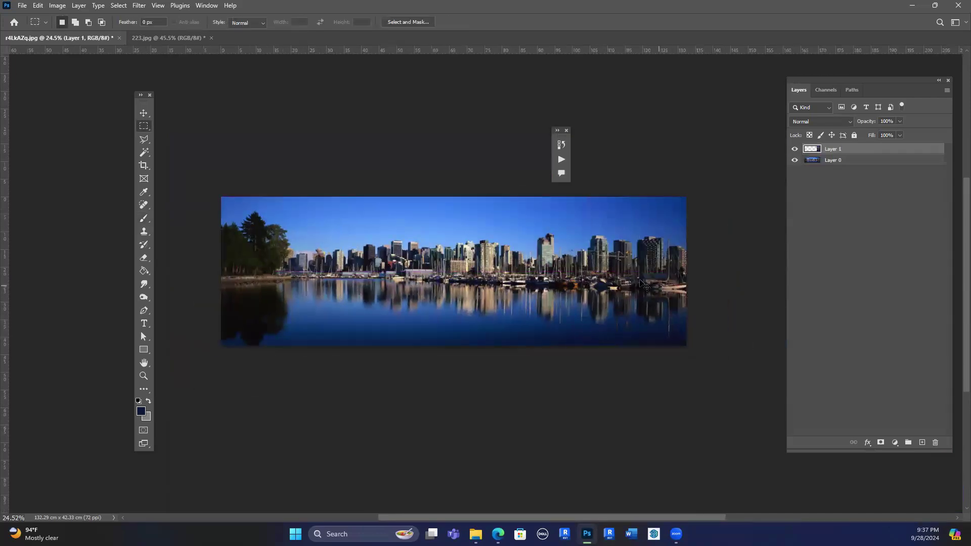
key(v)
drag(586, 287, 223, 286)
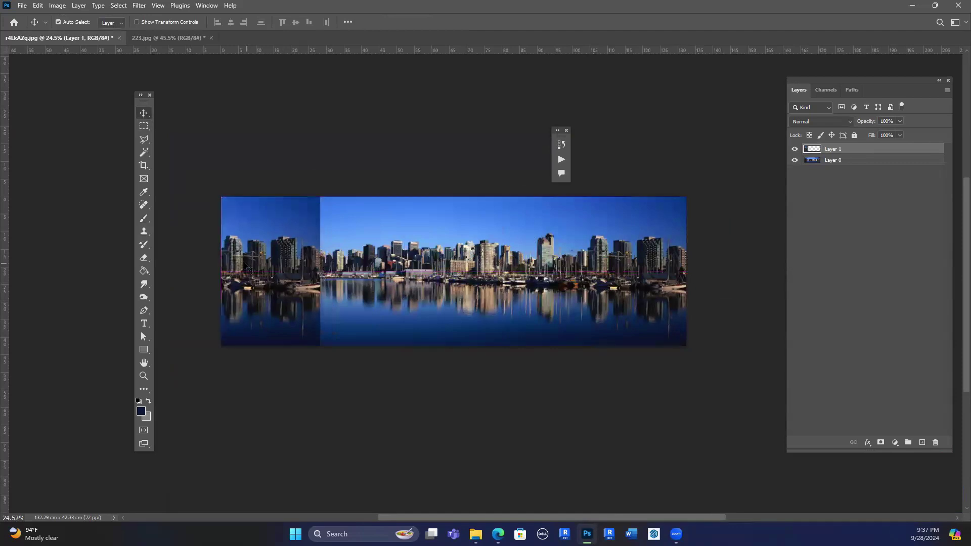
Flip the copied skyline section horizontally so it mirrors the panorama's right end.
scroll(248, 267, up, 2)
key(ctrl+t)
right_click(321, 222)
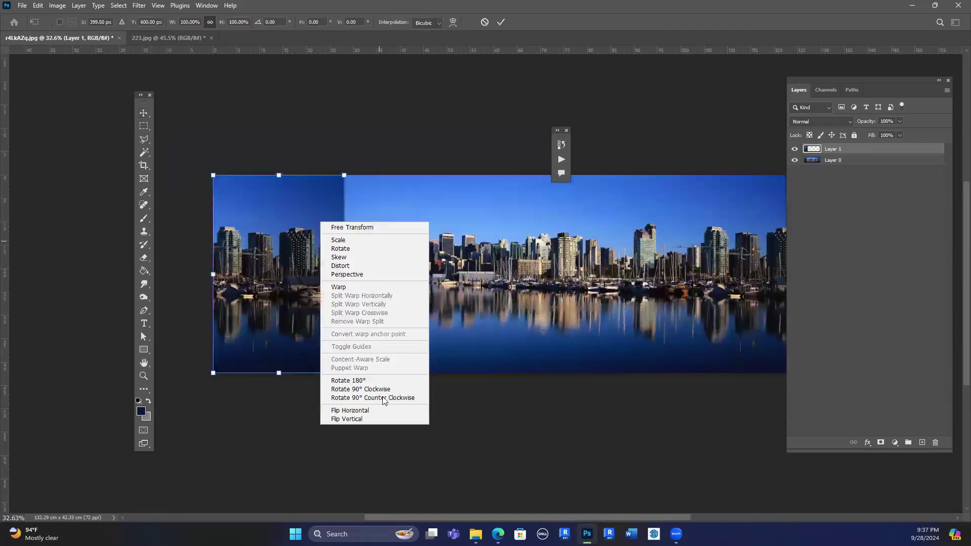
click(354, 410)
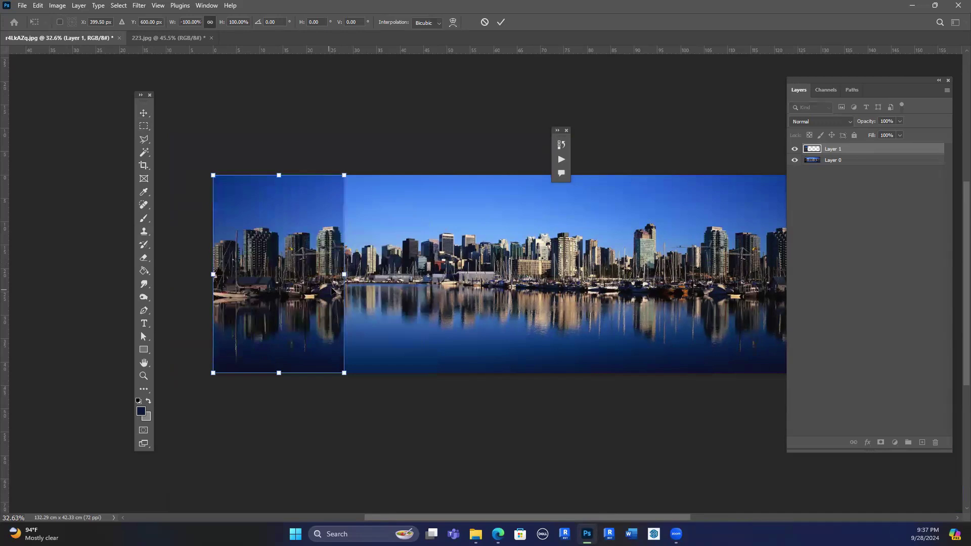
key(Return)
scroll(232, 266, down, 1)
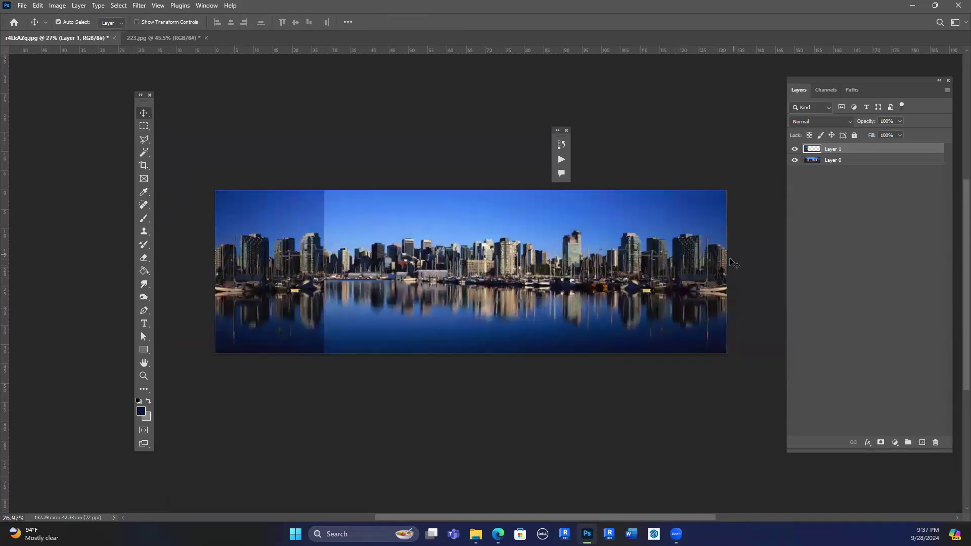
Blend the mirrored section's inner edge into the panorama with a soft 500 px eraser at 37% opacity, undoing the last stroke.
scroll(487, 268, up, 2)
scroll(499, 269, down, 3)
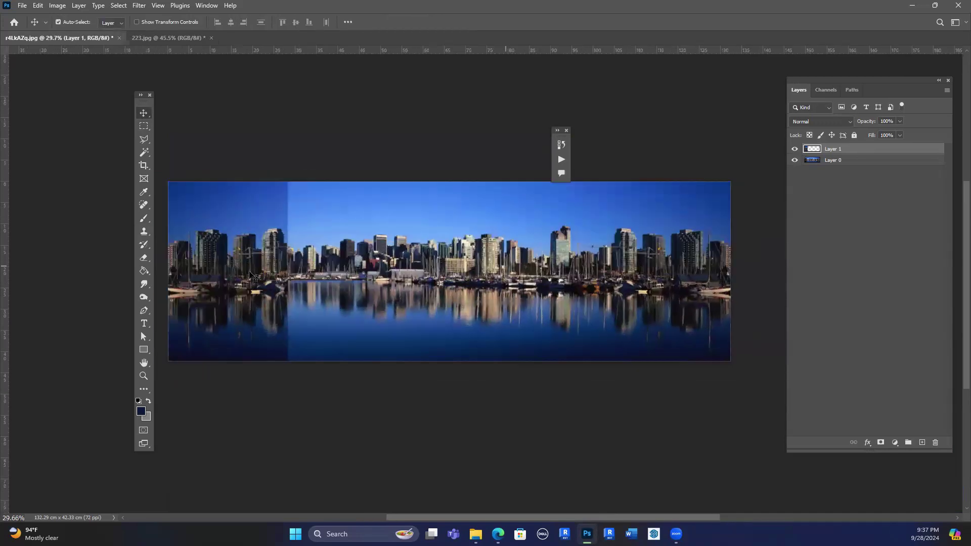
scroll(230, 278, up, 3)
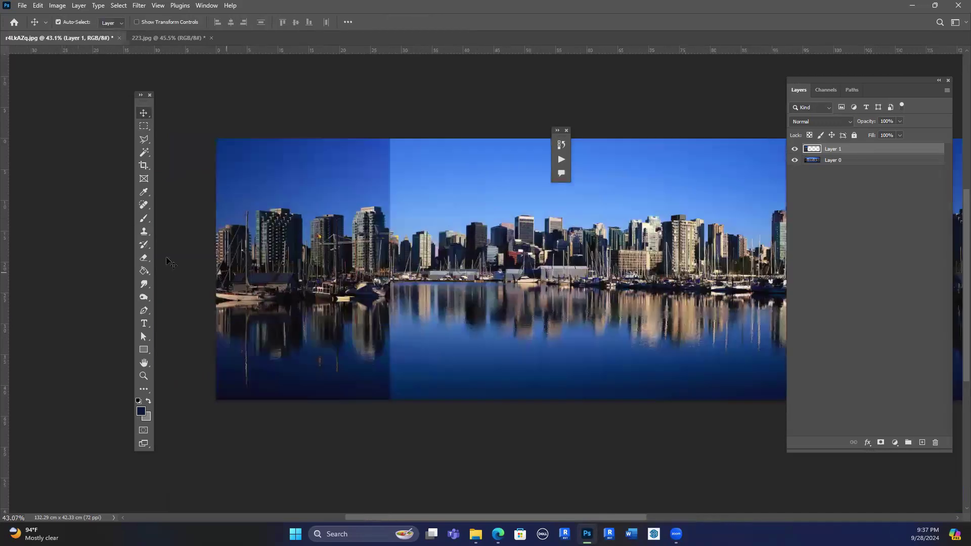
scroll(234, 261, up, 2)
scroll(687, 275, down, 4)
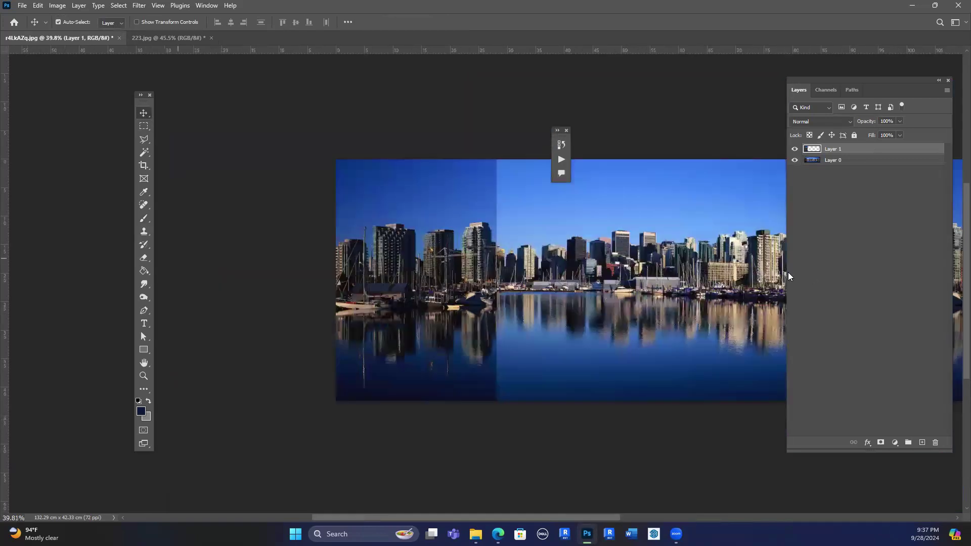
scroll(696, 280, up, 1)
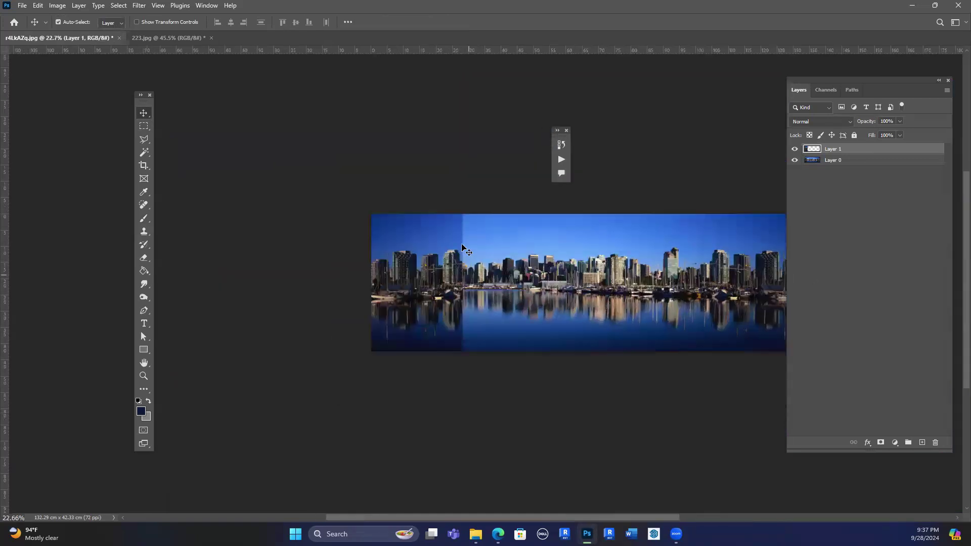
scroll(468, 252, up, 2)
key(e)
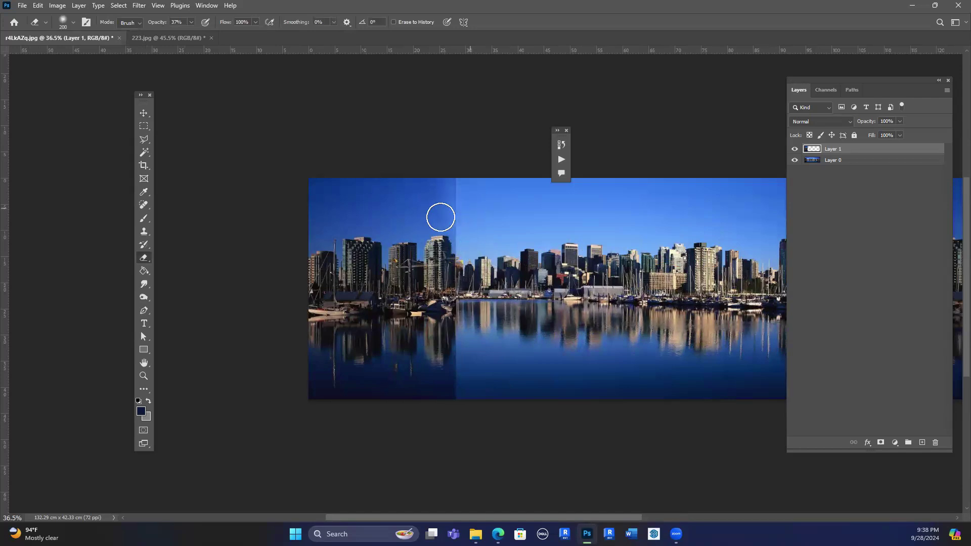
key(bracketright)
mouse_move(449, 183)
mouse_down()
mouse_move(474, 263)
mouse_move(458, 380)
mouse_move(467, 374)
mouse_move(478, 385)
mouse_move(470, 384)
mouse_move(485, 371)
mouse_move(468, 382)
mouse_move(494, 302)
mouse_move(503, 350)
mouse_move(450, 392)
mouse_up()
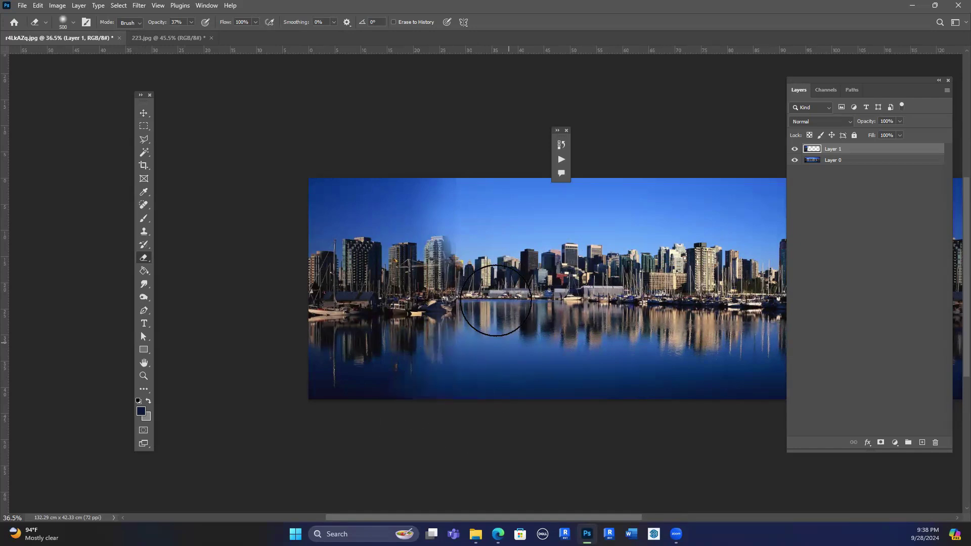
scroll(431, 241, down, 3)
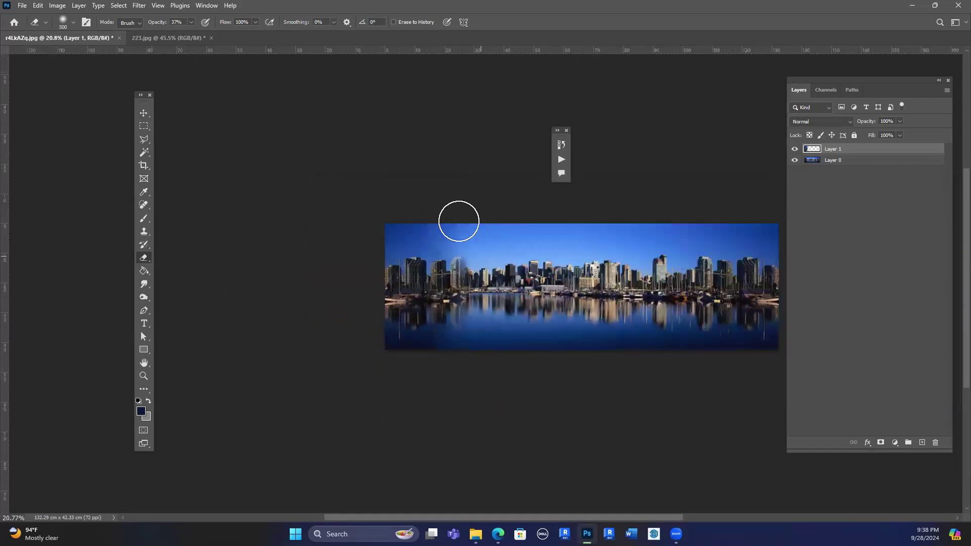
scroll(453, 289, up, 3)
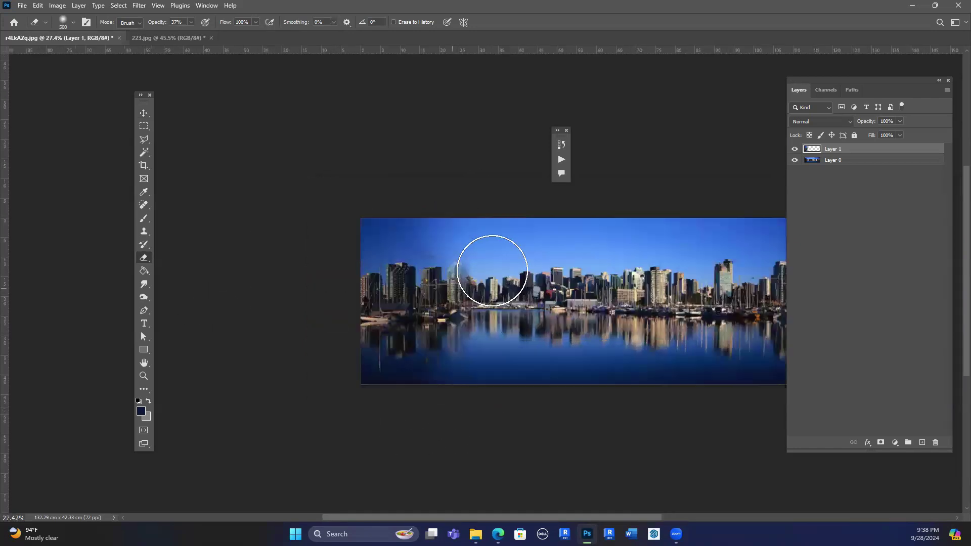
key(ctrl+z)
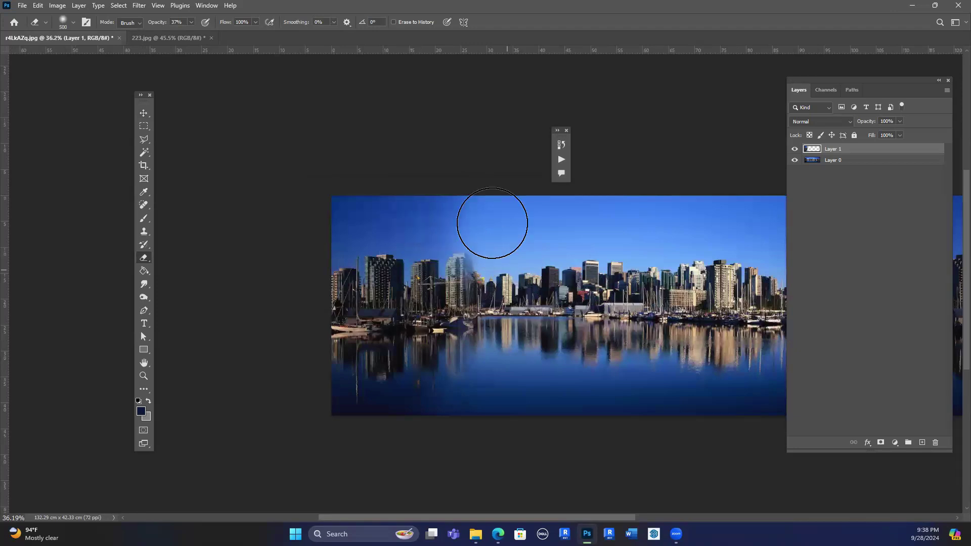
scroll(563, 255, down, 2)
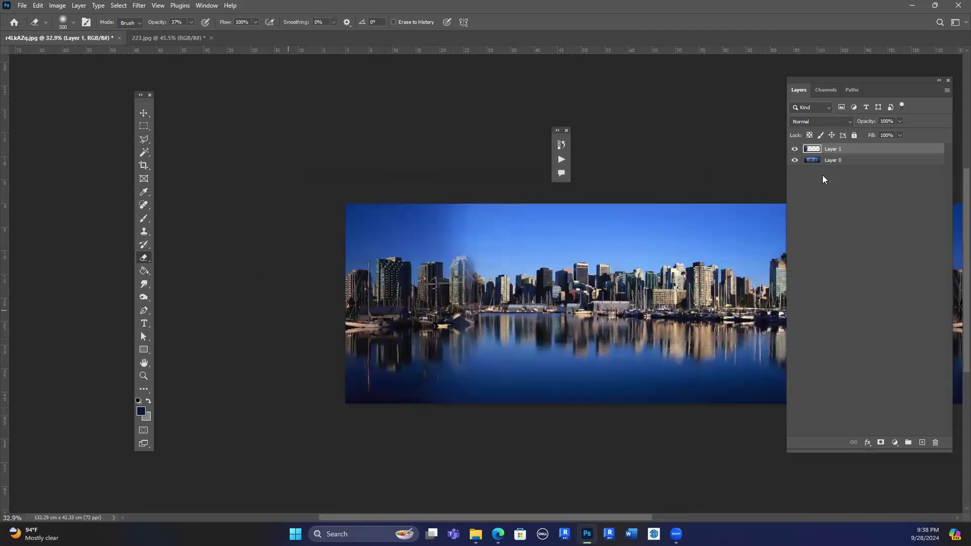
Merge Layer 0 and Layer 1, and reapply the Polar Coordinates filter to the merged panorama.
click(846, 161)
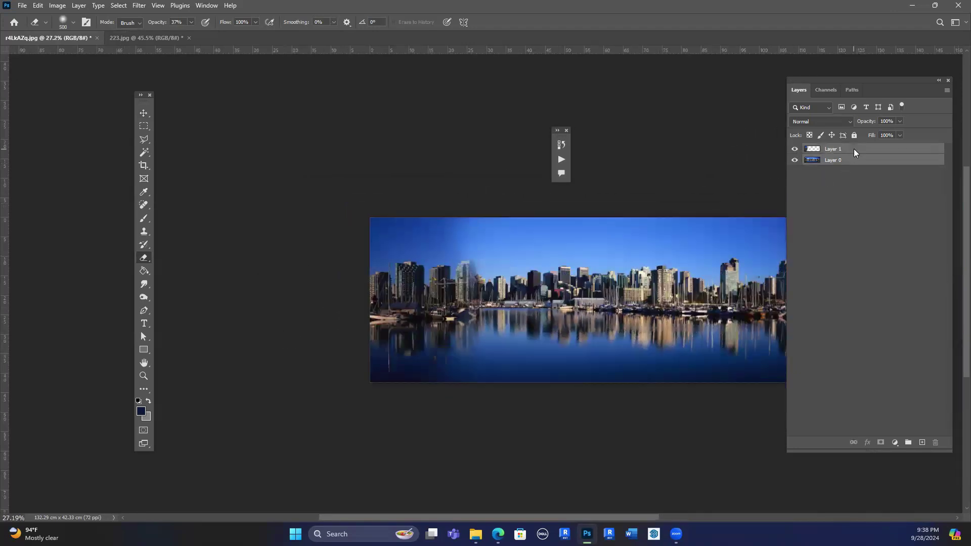
shift+click(854, 148)
right_click(854, 149)
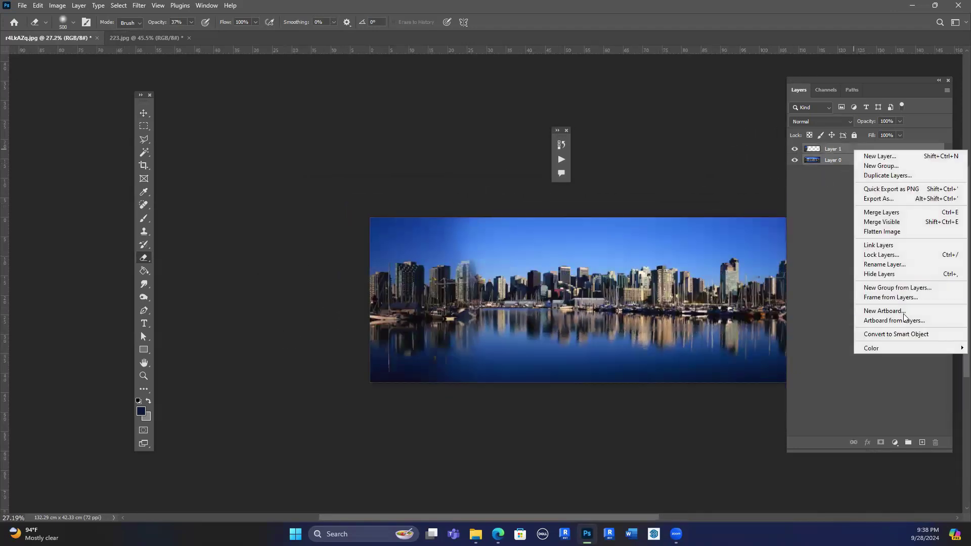
click(882, 212)
click(146, 7)
click(153, 14)
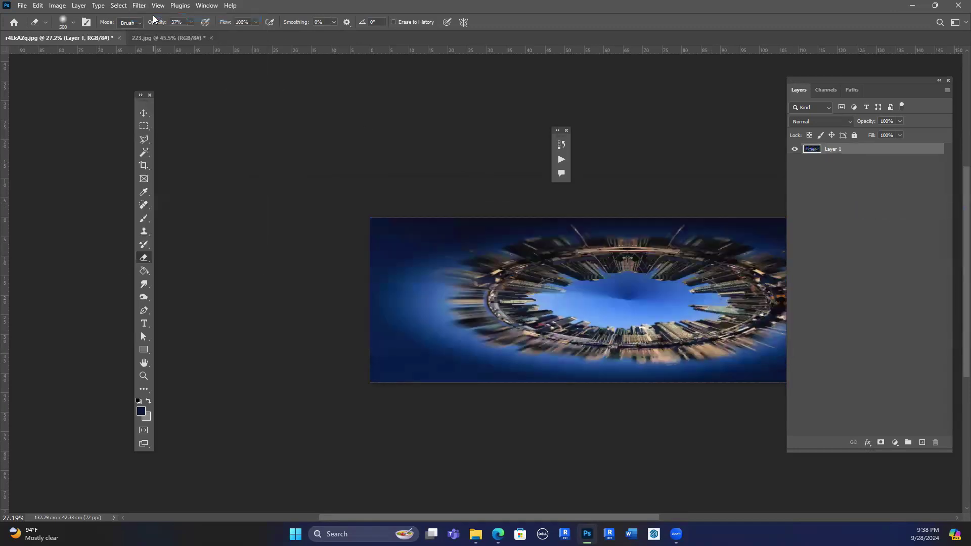
Squeeze the polar skyline layer horizontally with Free Transform until the stretched oval becomes a nearly round ring at the canvas's left end.
scroll(707, 330, down, 2)
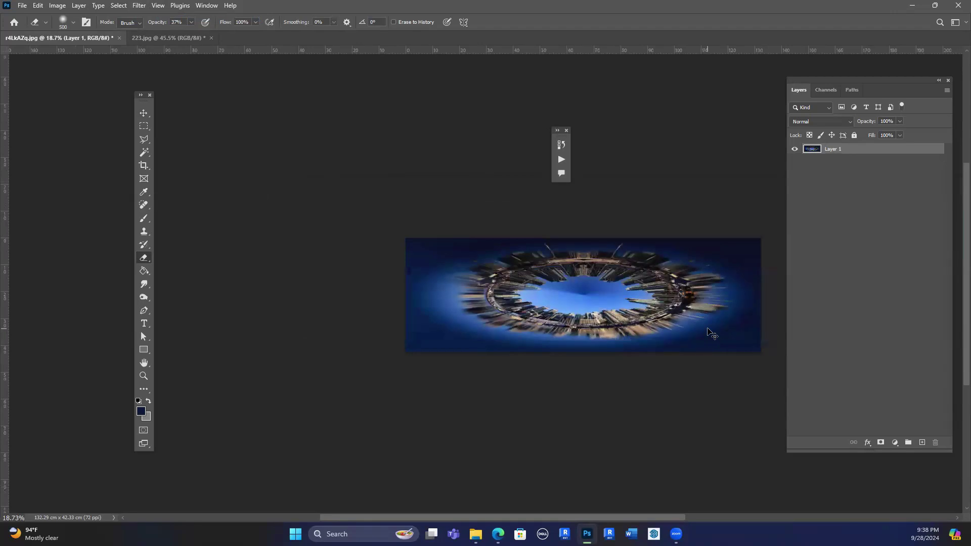
key(ctrl+t)
scroll(746, 302, up, 1)
scroll(669, 281, down, 1)
drag(749, 289, 501, 289)
scroll(456, 290, up, 7)
drag(546, 292, 542, 290)
key(Return)
key(e)
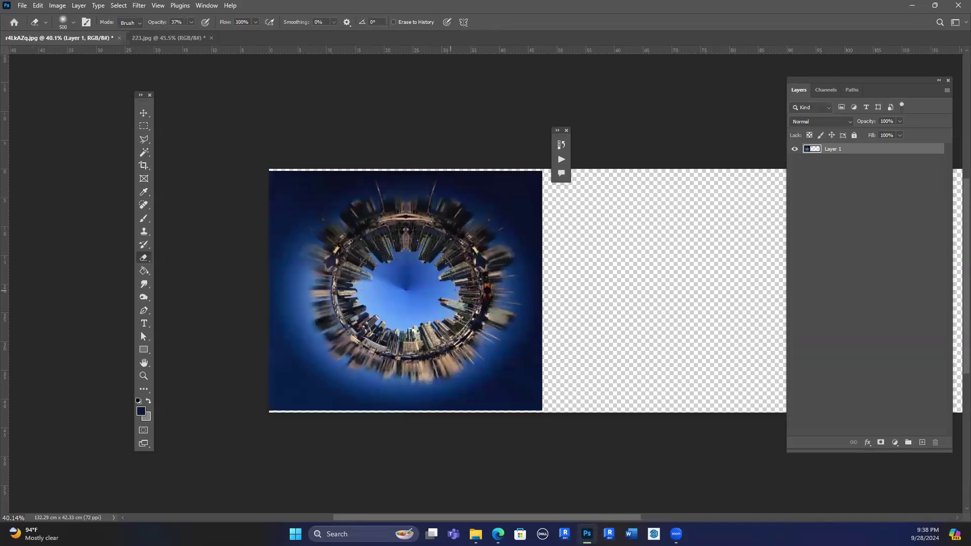
Scale the skyline ring layer up slightly so it covers the full canvas height.
scroll(422, 298, up, 3)
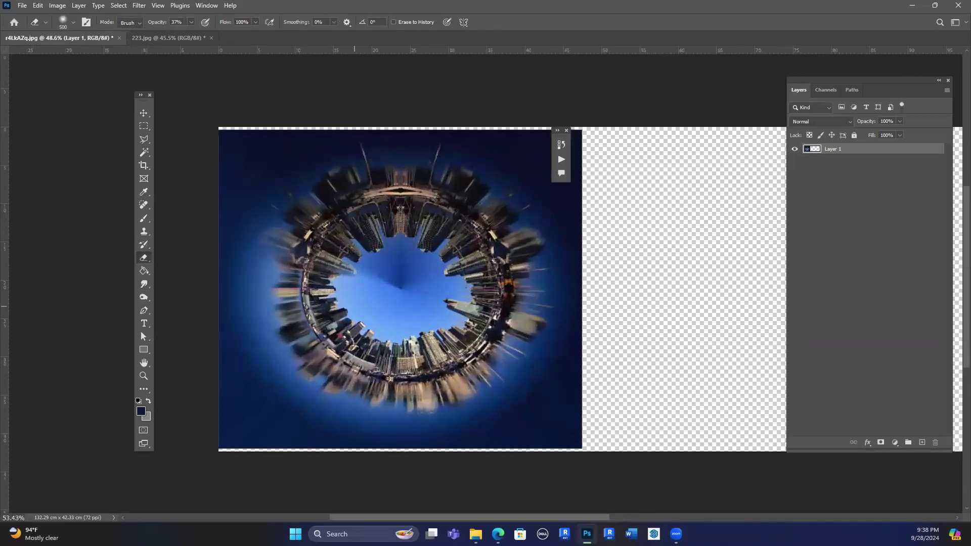
scroll(352, 305, up, 2)
scroll(400, 194, up, 2)
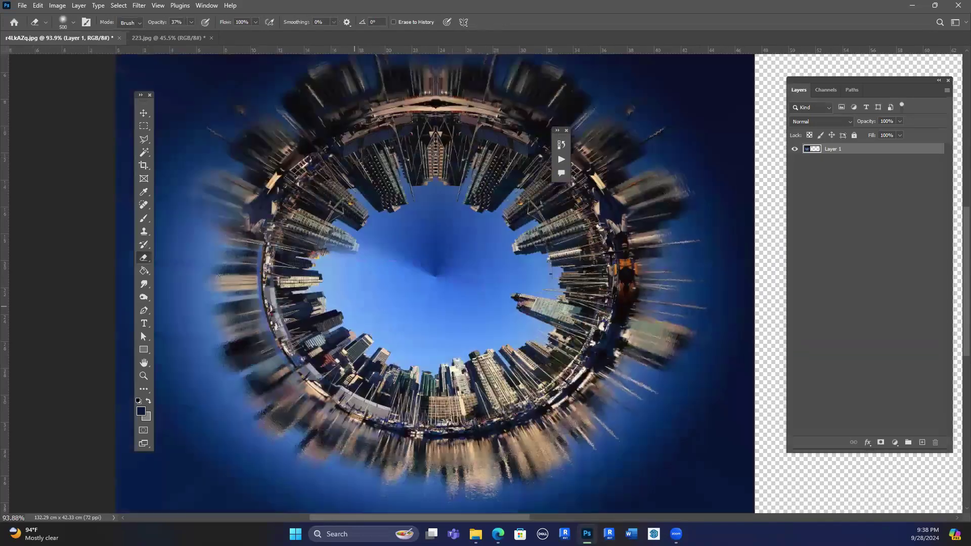
scroll(401, 194, down, 4)
key(t)
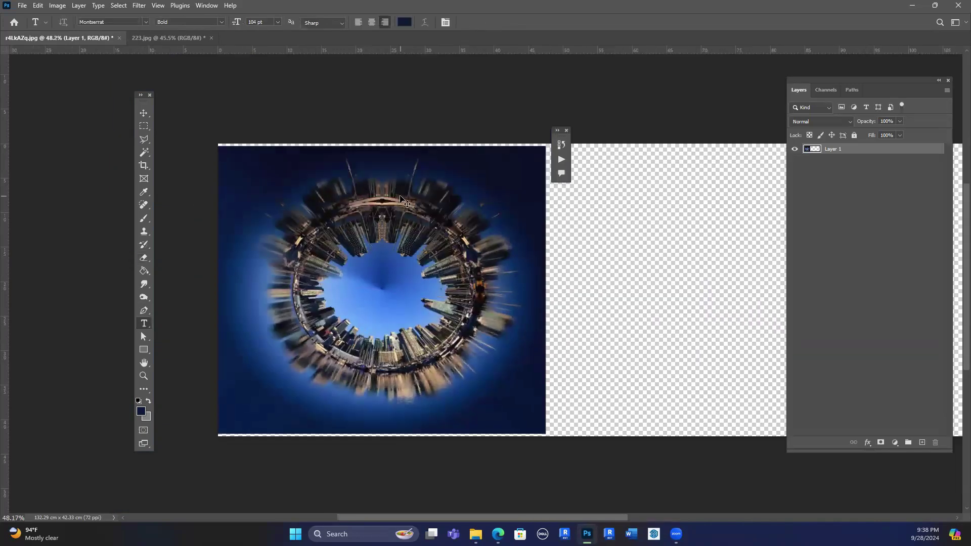
key(ctrl+t)
scroll(391, 276, down, 3)
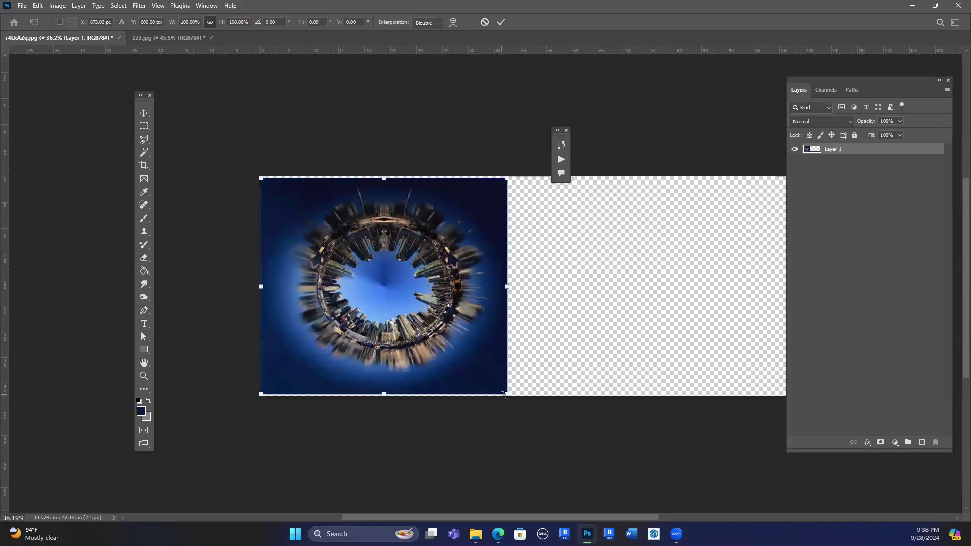
mouse_move(514, 401)
mouse_down()
mouse_move(564, 444)
mouse_move(504, 385)
mouse_up()
key(Return)
key(t)
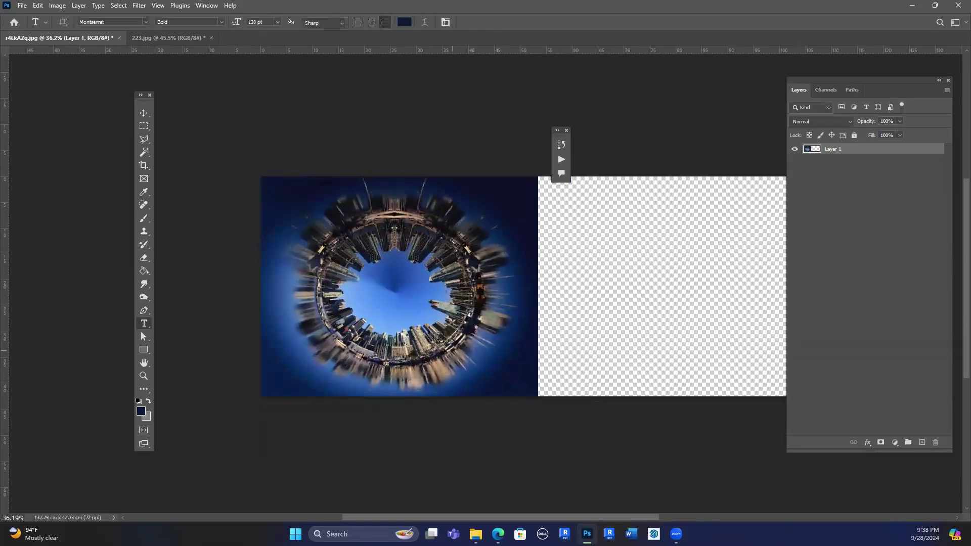
Crop away the empty transparent area so the canvas holds only the circular skyline.
key(c)
scroll(354, 328, down, 3)
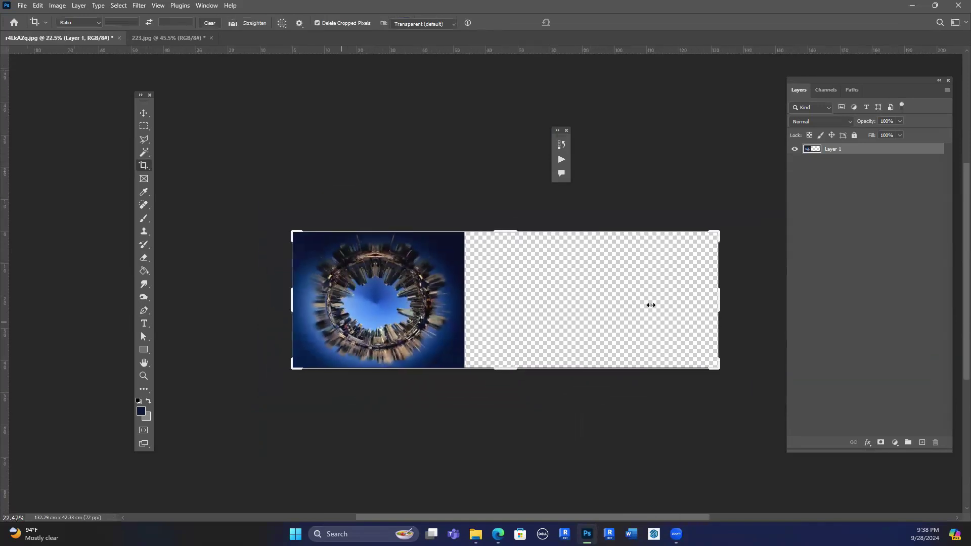
drag(654, 304, 545, 304)
key(Return)
scroll(512, 310, up, 3)
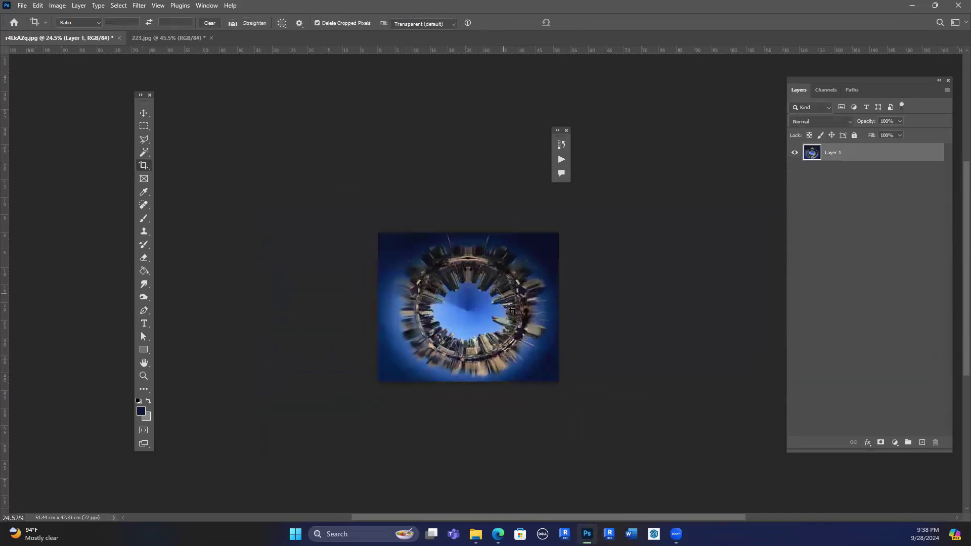
scroll(513, 311, up, 1)
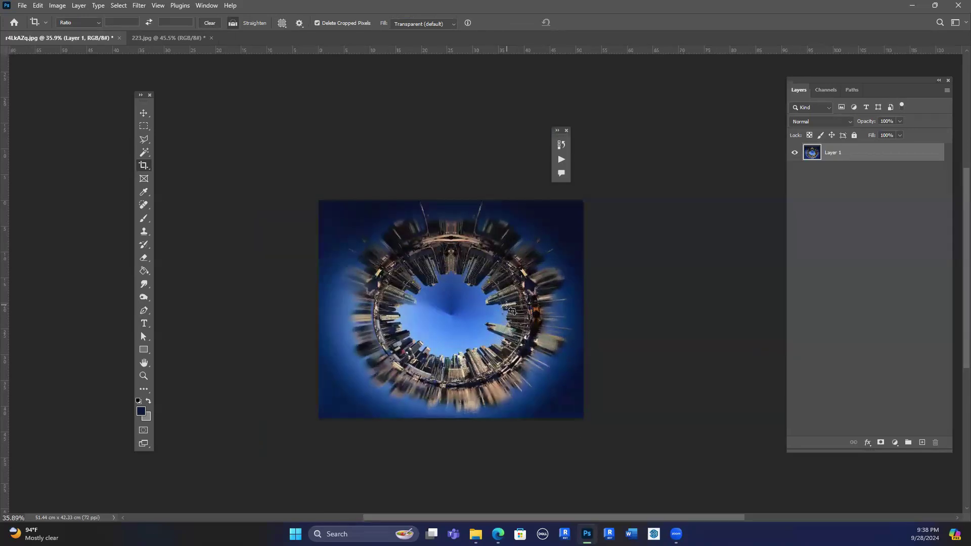
scroll(429, 280, up, 4)
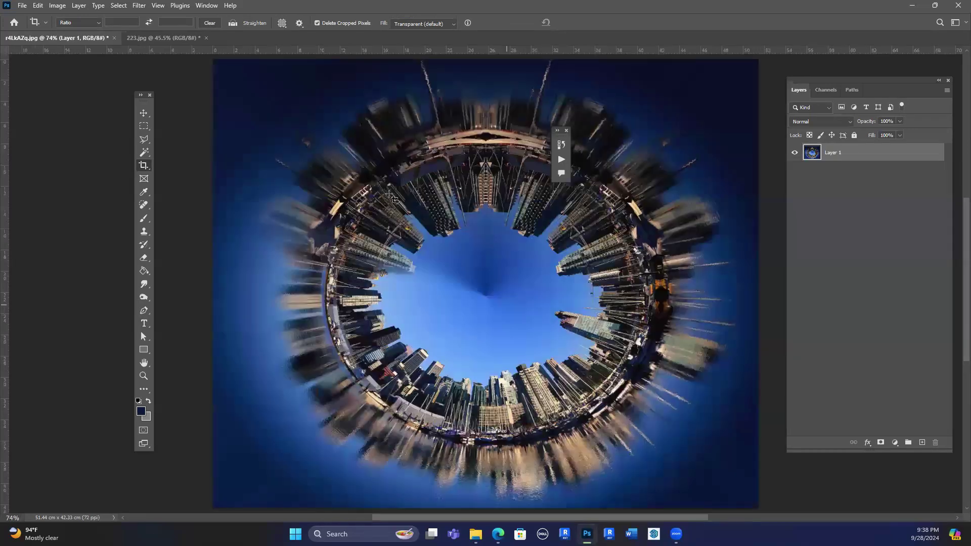
Reapply the Polar Coordinates filter to the square, unmirrored skyline photo in 223.jpg.
click(177, 38)
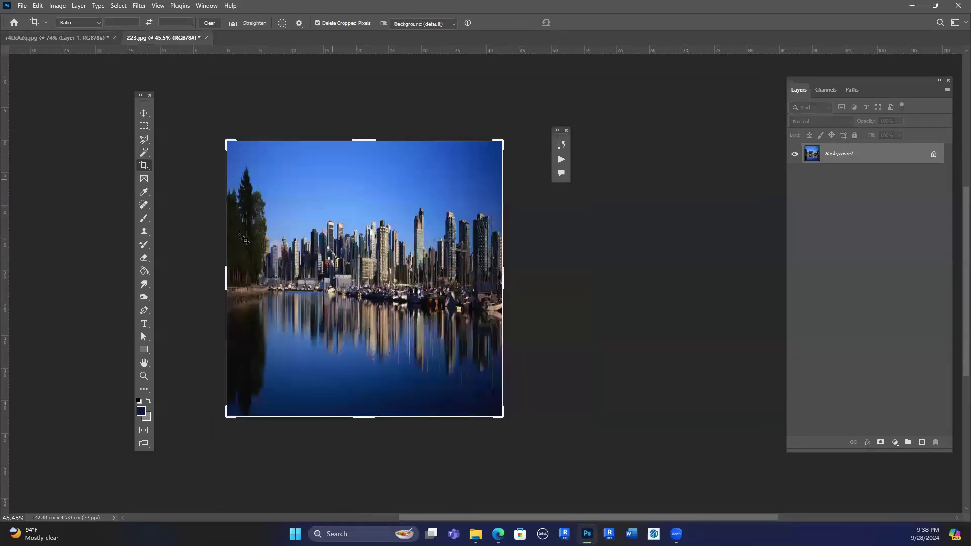
scroll(253, 227, up, 3)
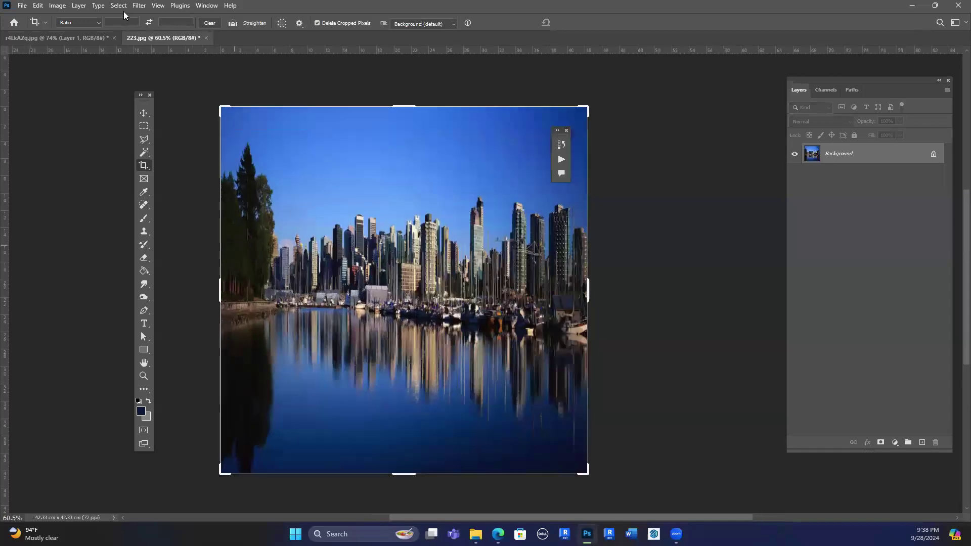
scroll(234, 245, up, 2)
scroll(414, 297, down, 4)
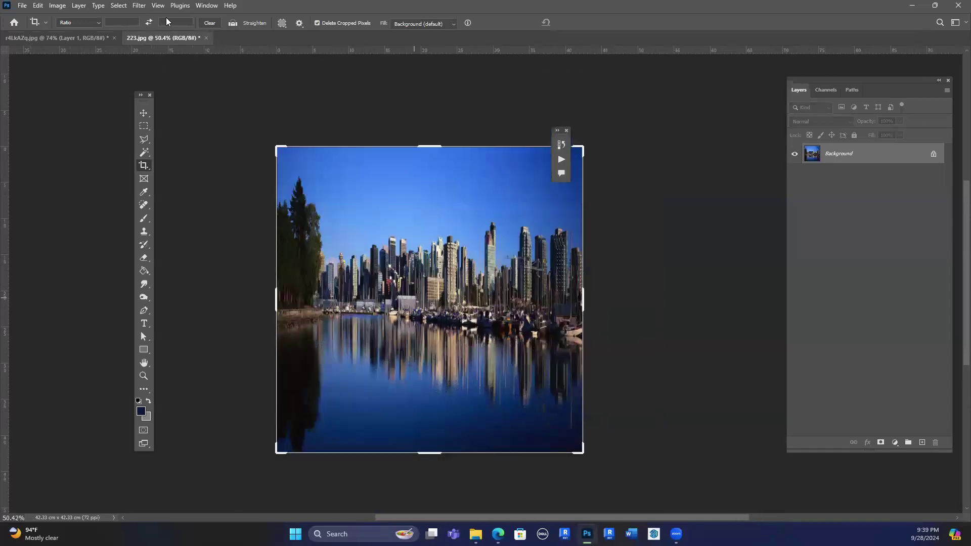
click(139, 6)
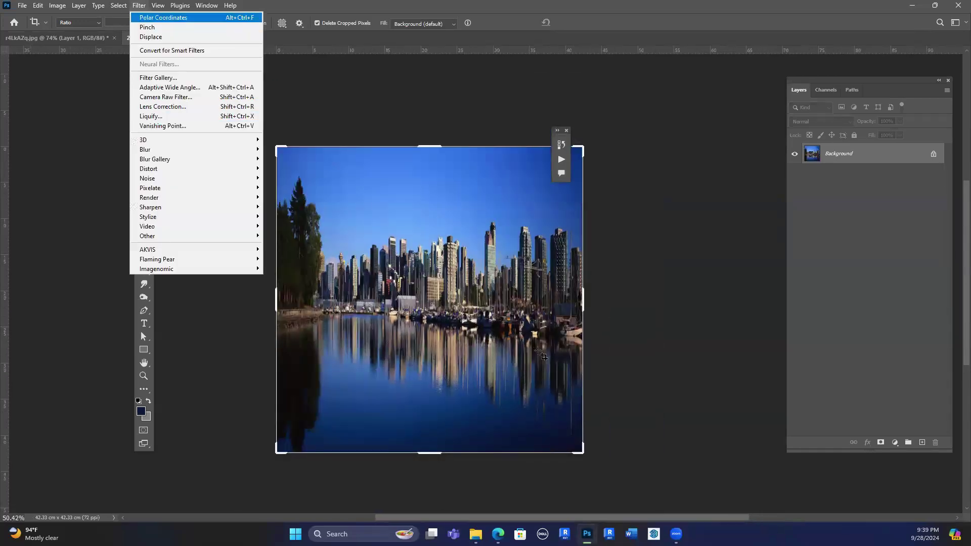
click(155, 18)
scroll(566, 303, up, 1)
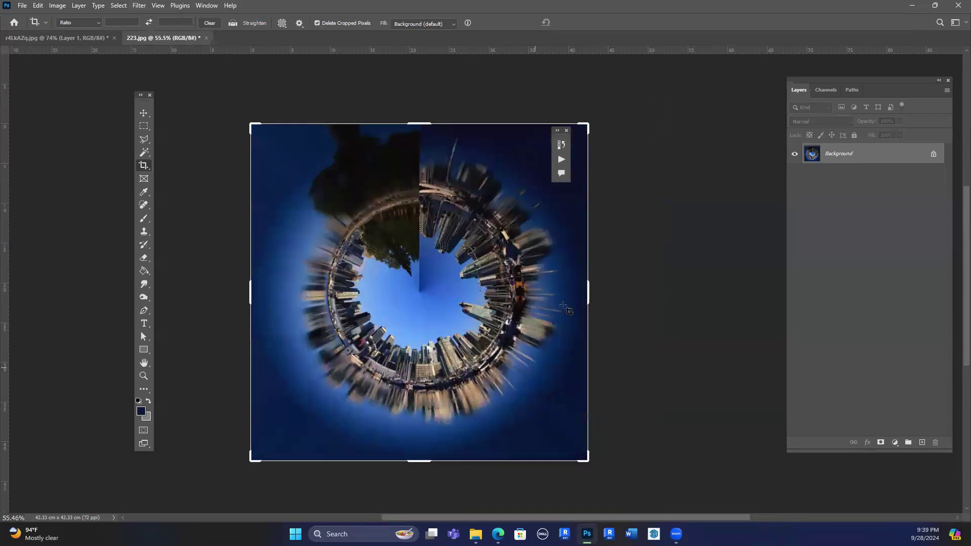
scroll(469, 315, up, 2)
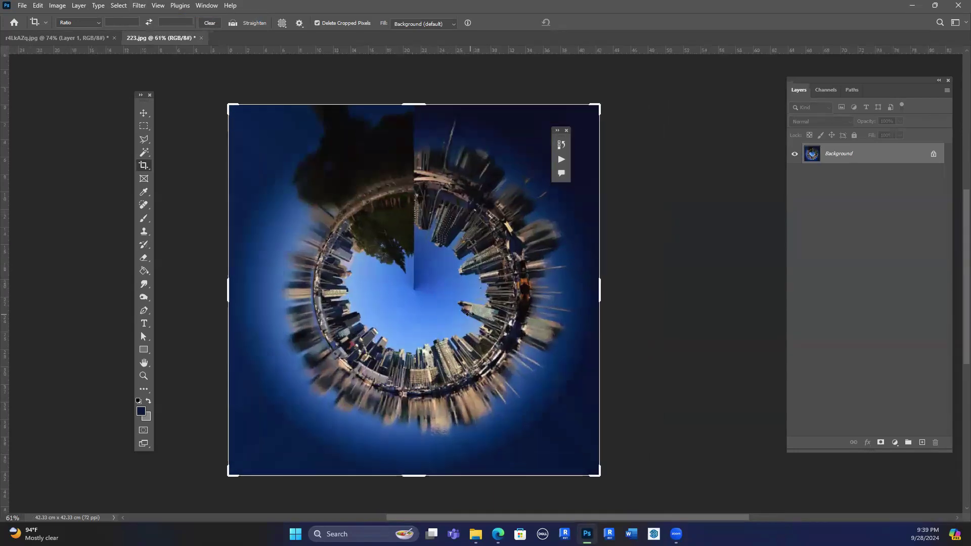
scroll(420, 287, up, 1)
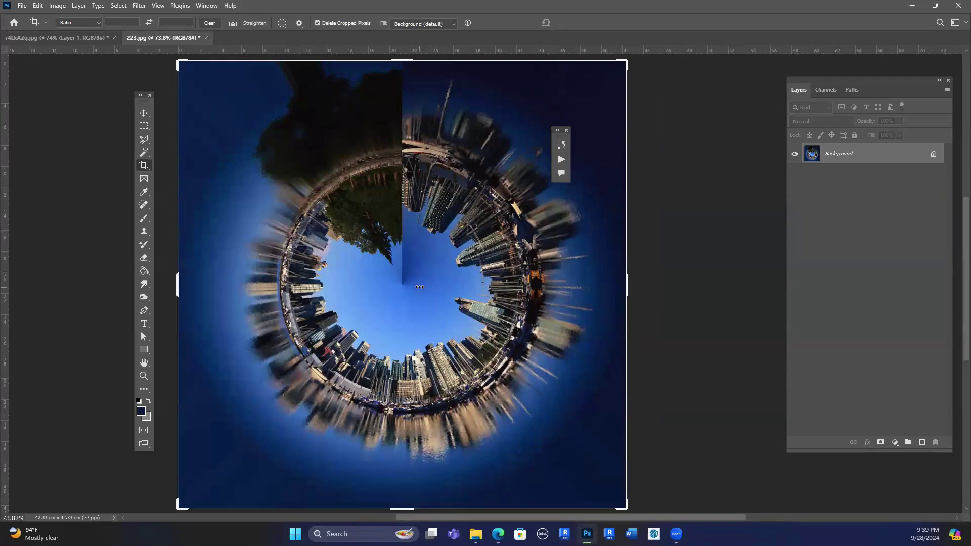
click(380, 277)
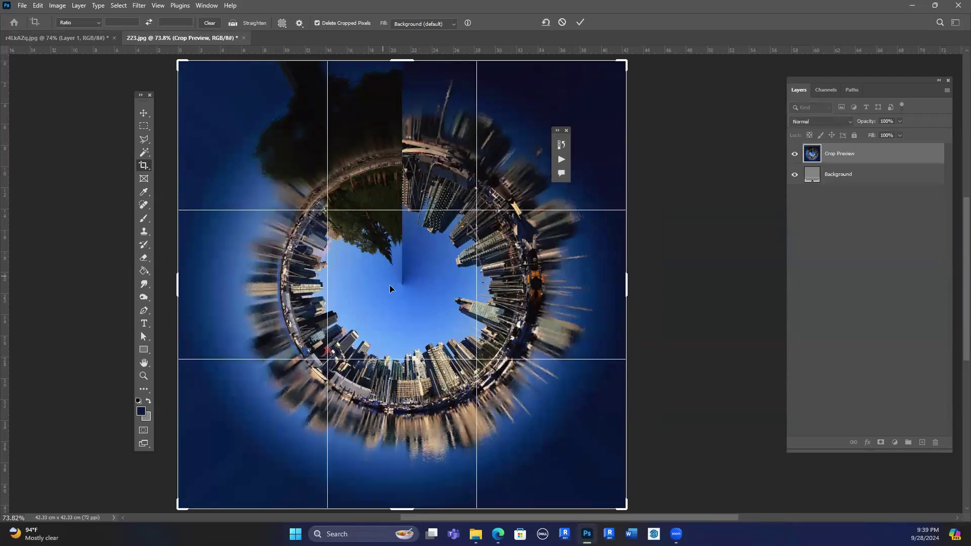
scroll(385, 291, down, 2)
scroll(484, 318, down, 1)
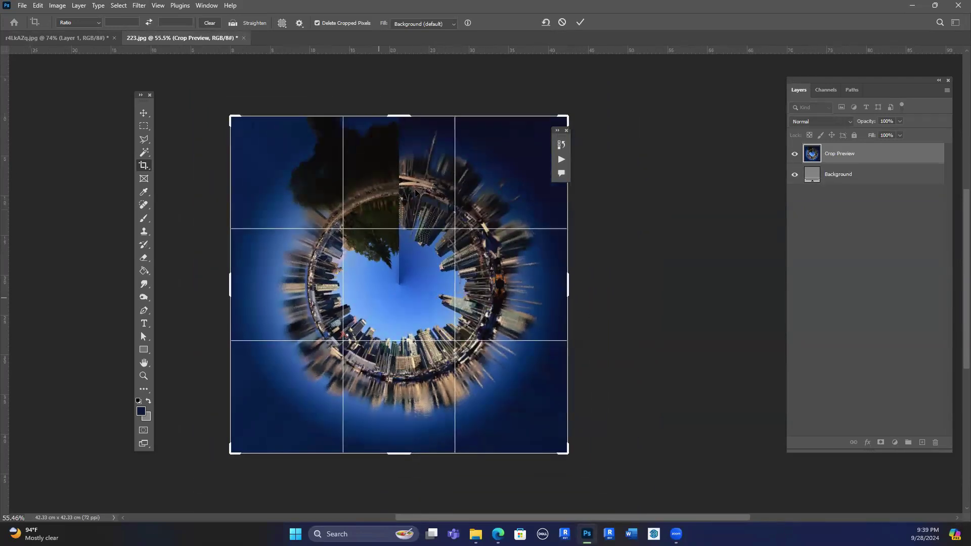
Switch to the Edge browser, close the open image preview and search Bing Images for "people top view".
click(498, 534)
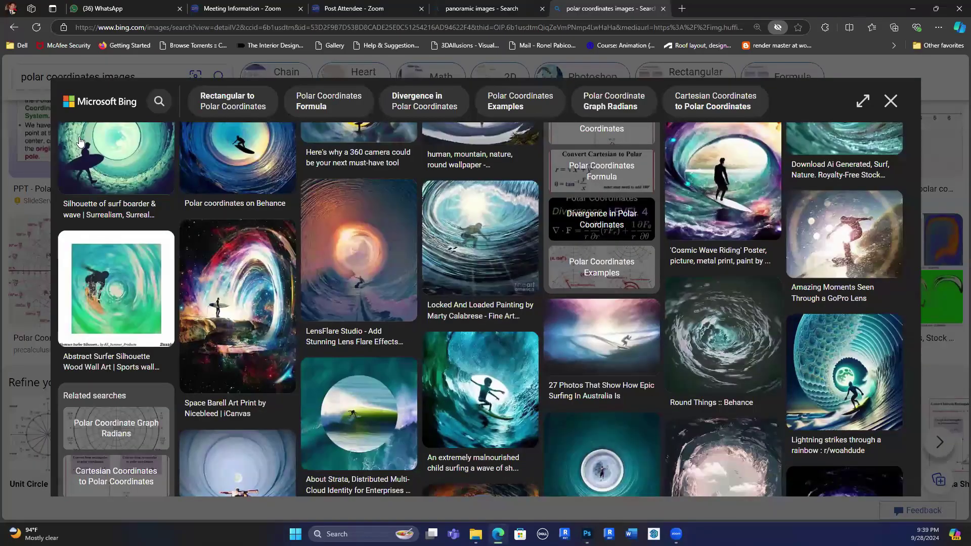
key(Escape)
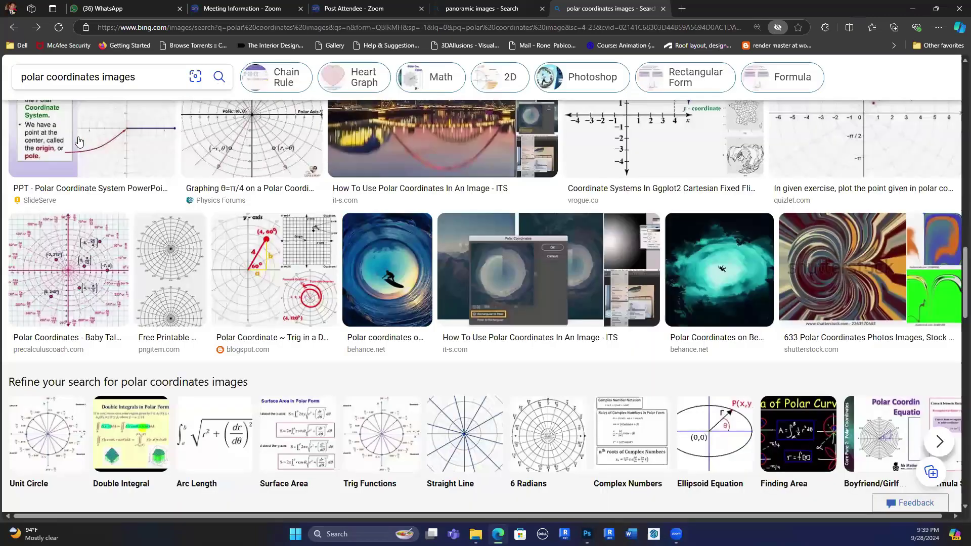
scroll(97, 108, up, 1)
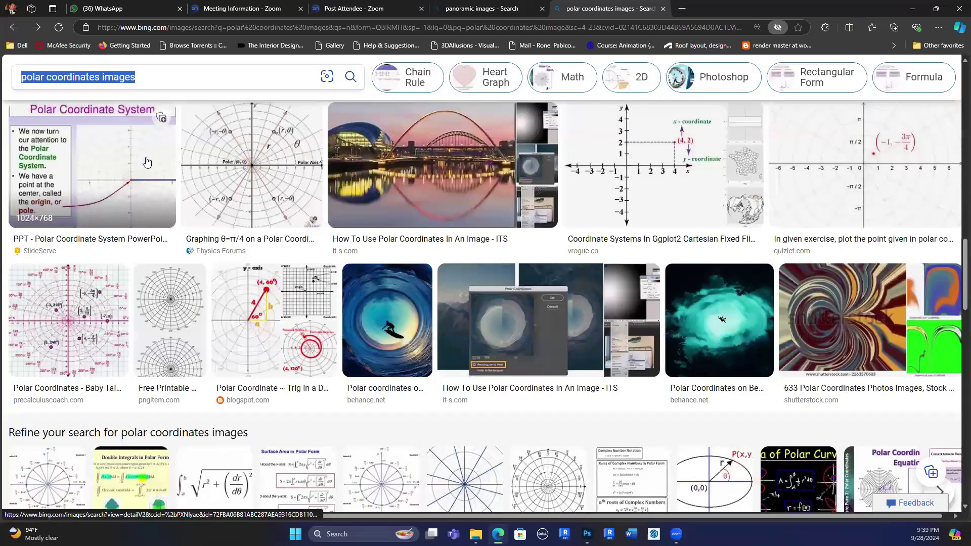
text(people top view)
key(Return)
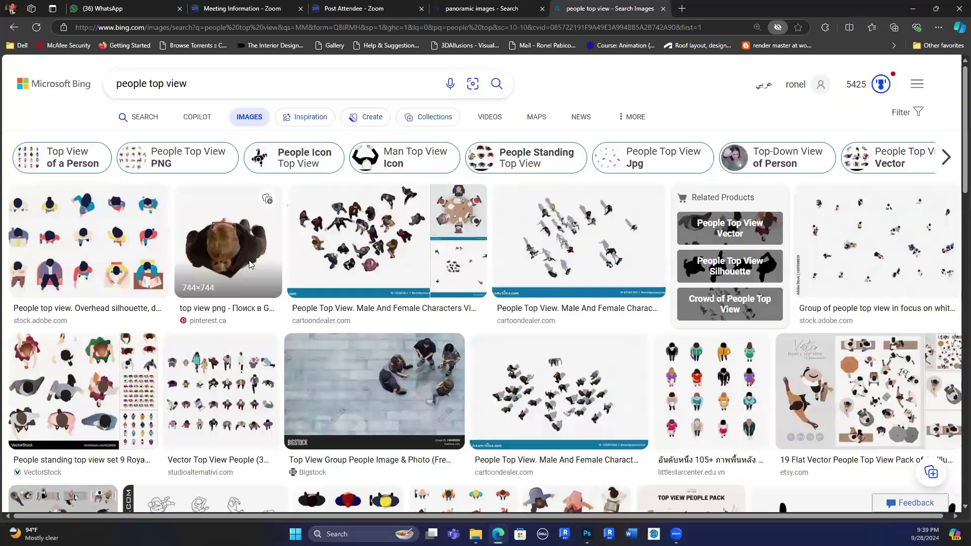
Refine the image search to "people top view looking above".
scroll(250, 264, down, 2)
scroll(218, 87, up, 2)
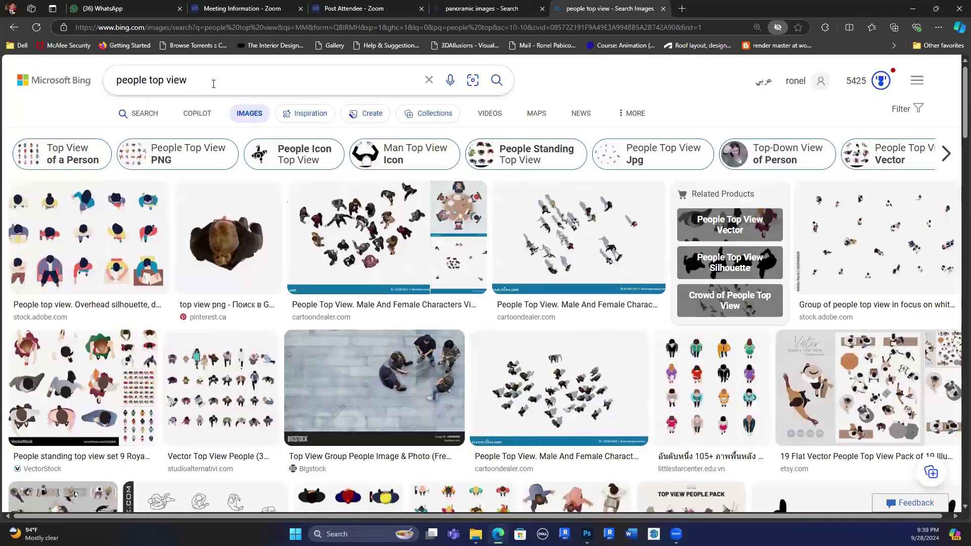
click(203, 83)
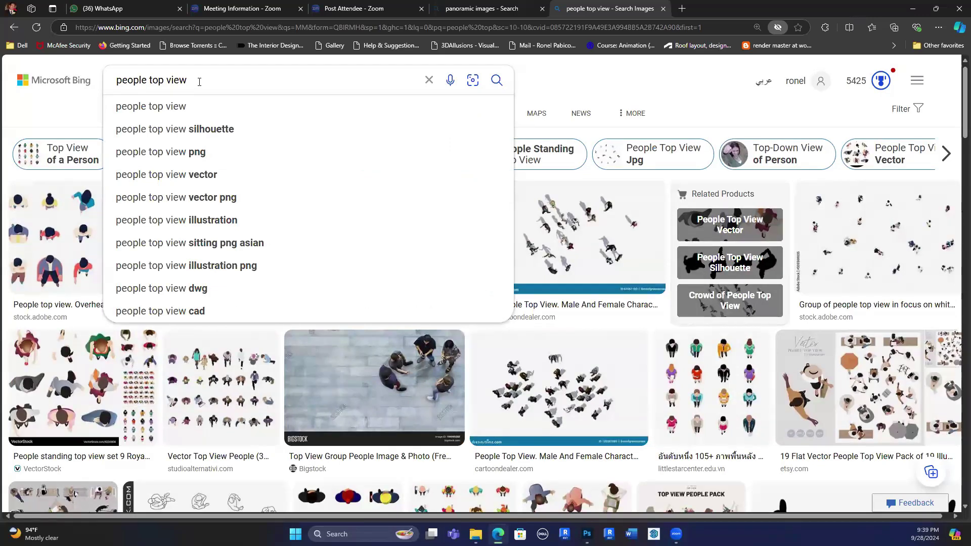
text(looking abo)
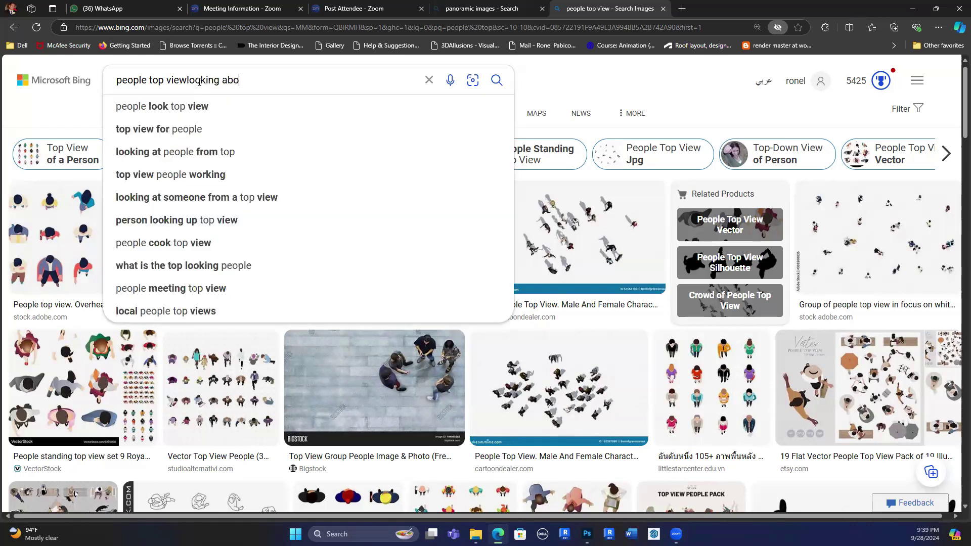
text(ve)
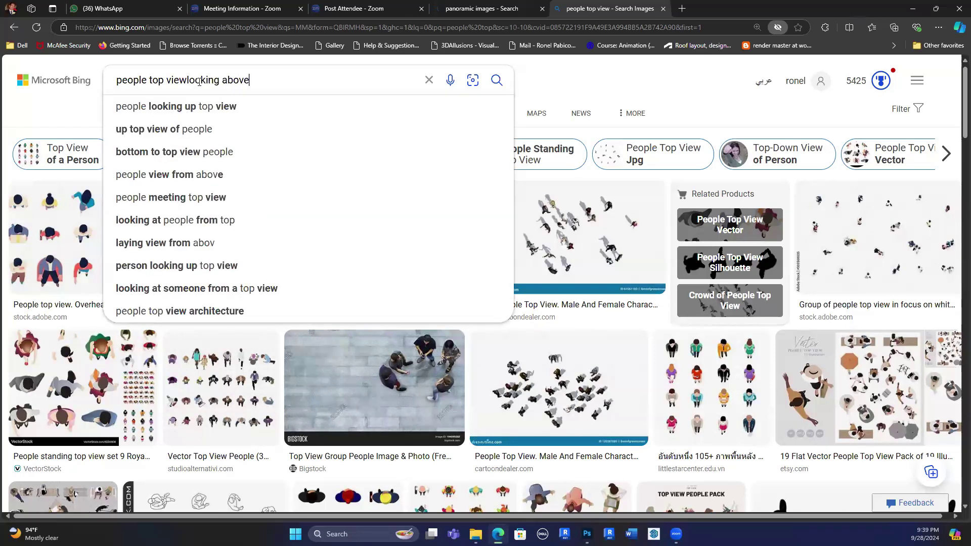
key(Return)
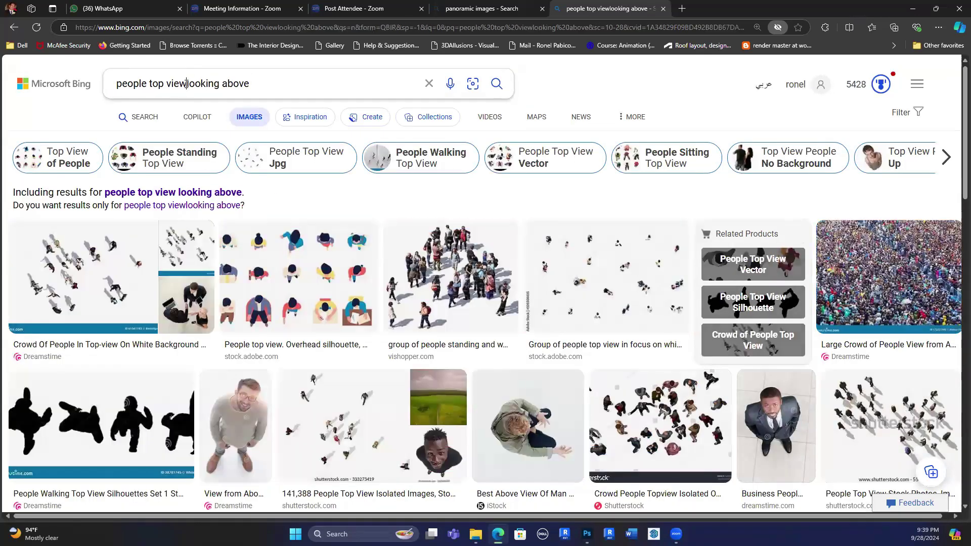
click(187, 83)
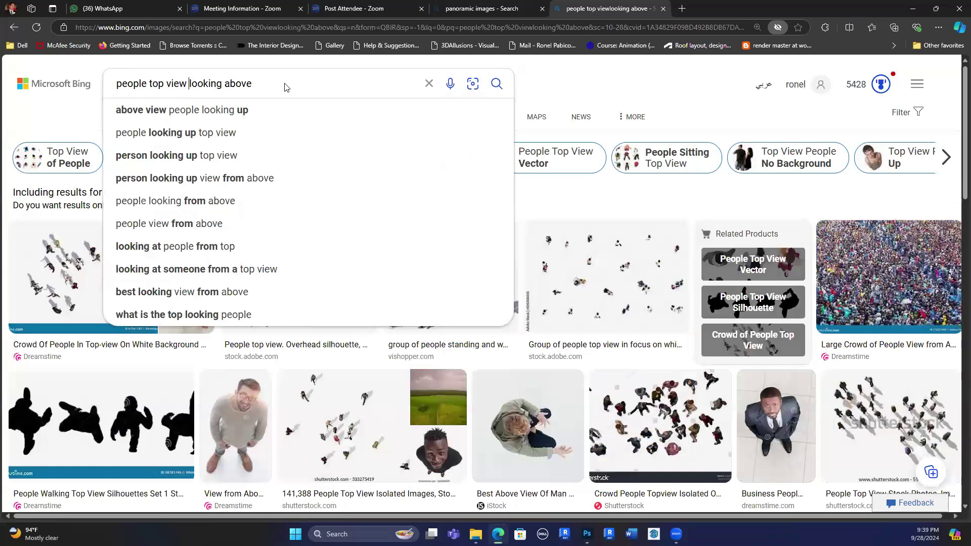
key(Return)
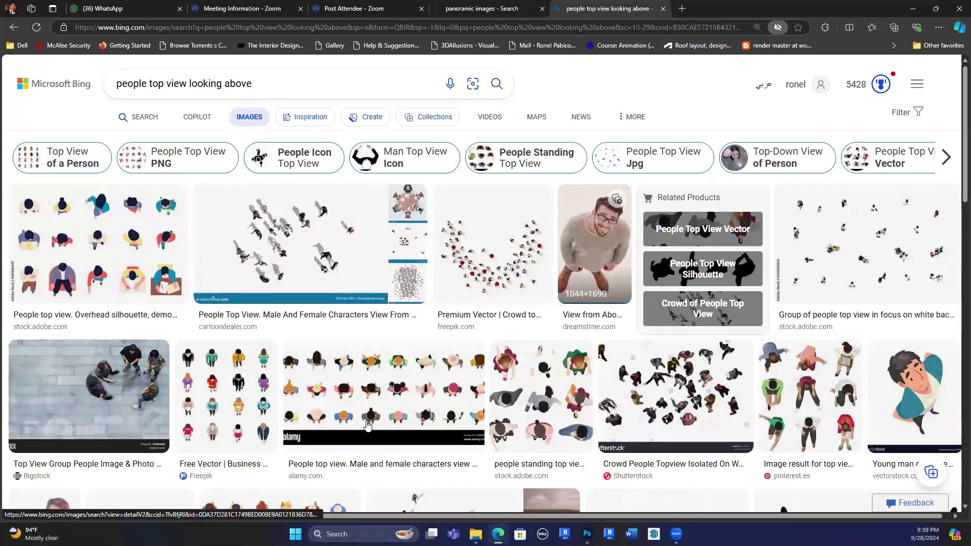
Open the top-view photo of a confident business man looking at the camera and save it to the Downloads folder.
click(368, 424)
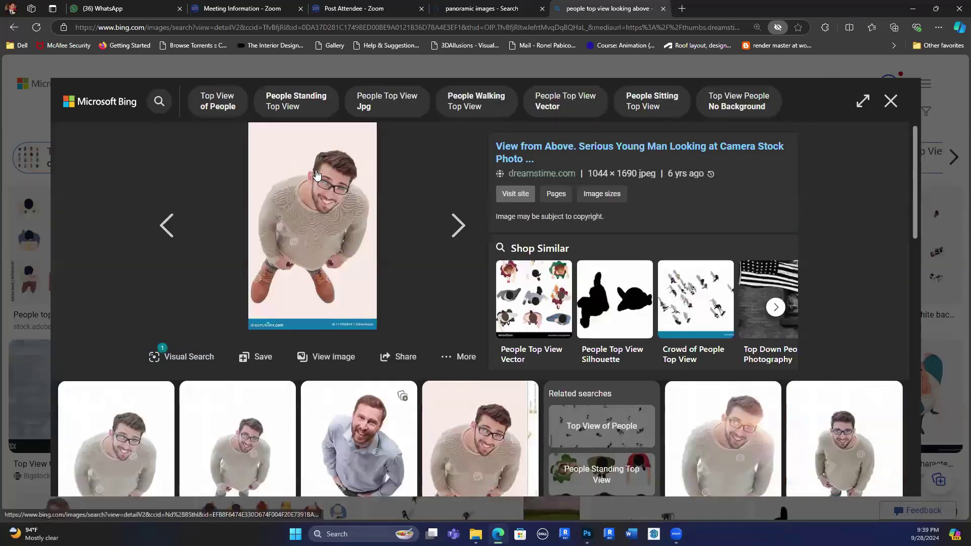
click(401, 397)
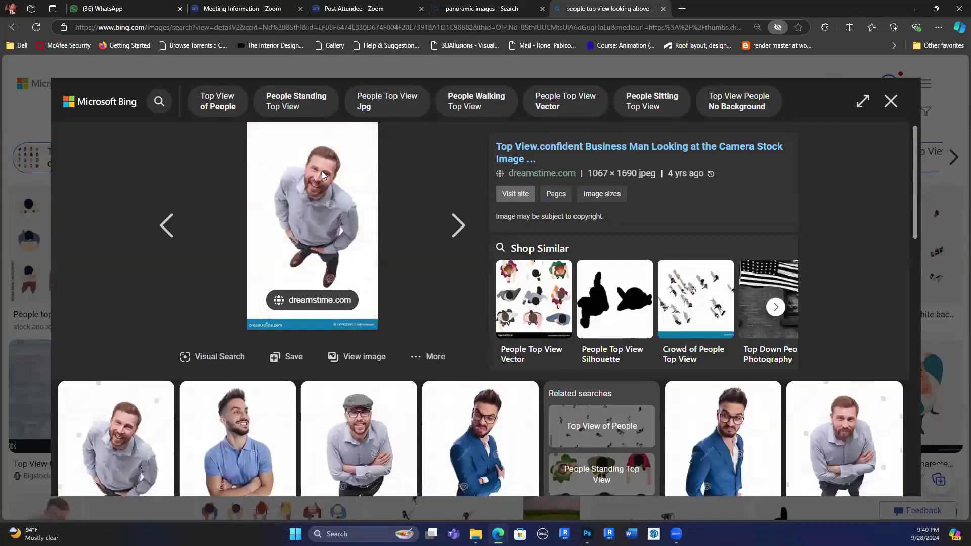
right_click(368, 203)
click(365, 199)
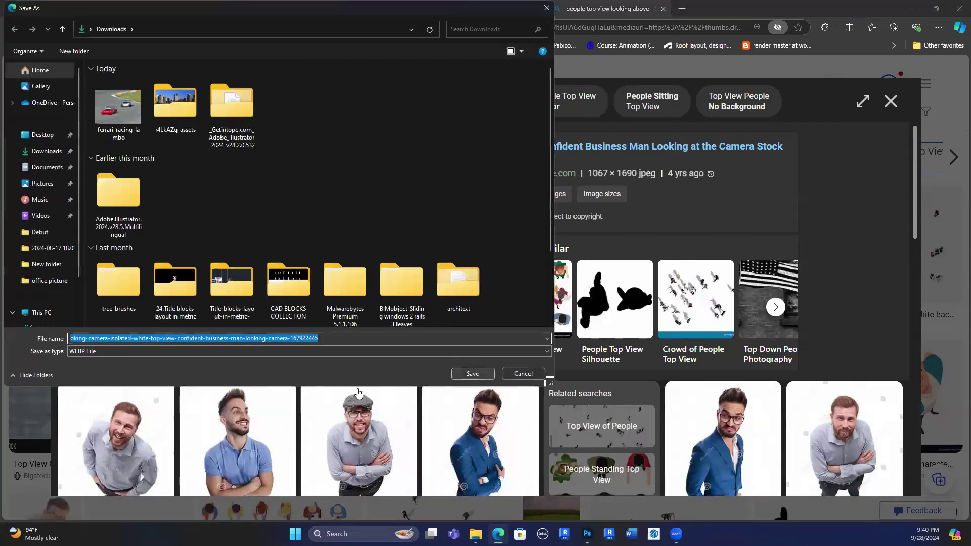
key(Return)
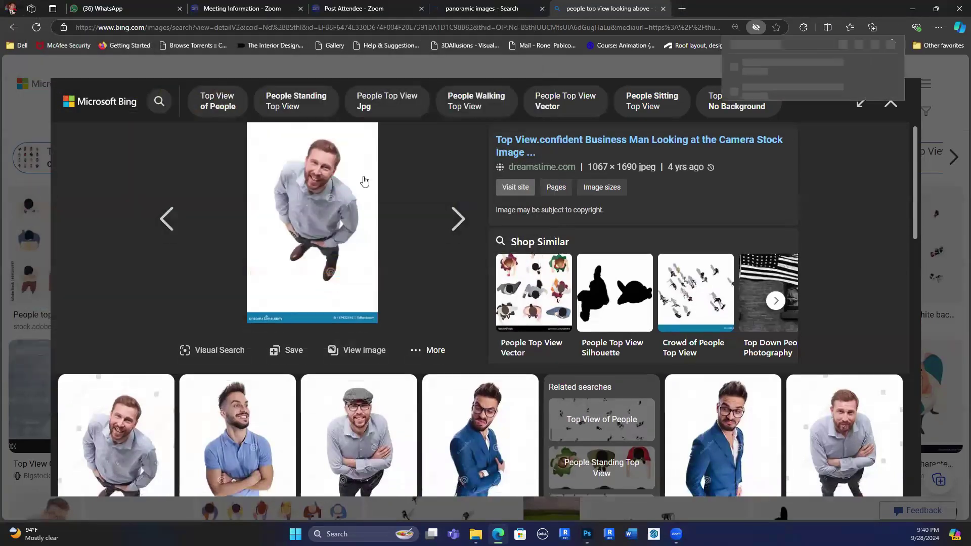
Open the top-view photo of the young man in a checkered cap and save it to the Downloads folder.
scroll(379, 209, down, 1)
click(405, 349)
right_click(466, 370)
click(464, 365)
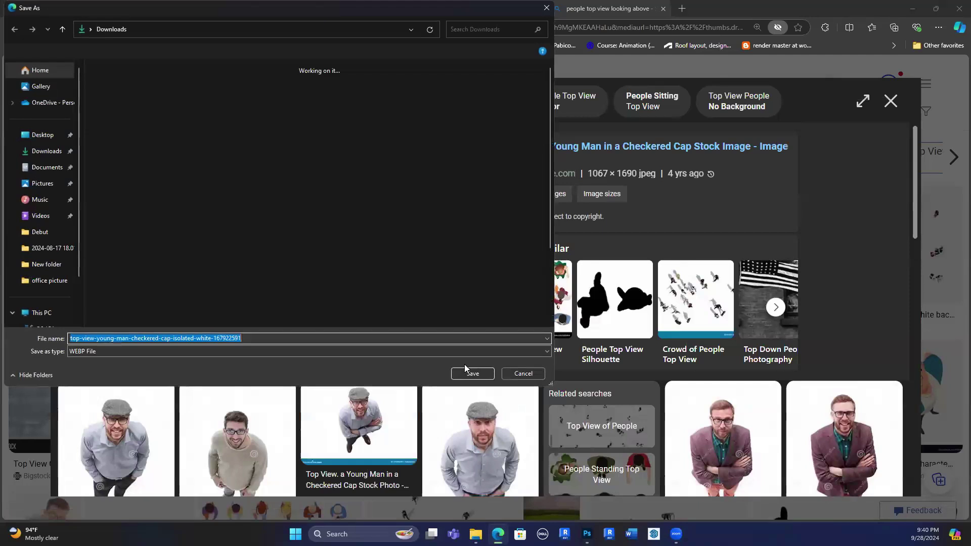
click(472, 373)
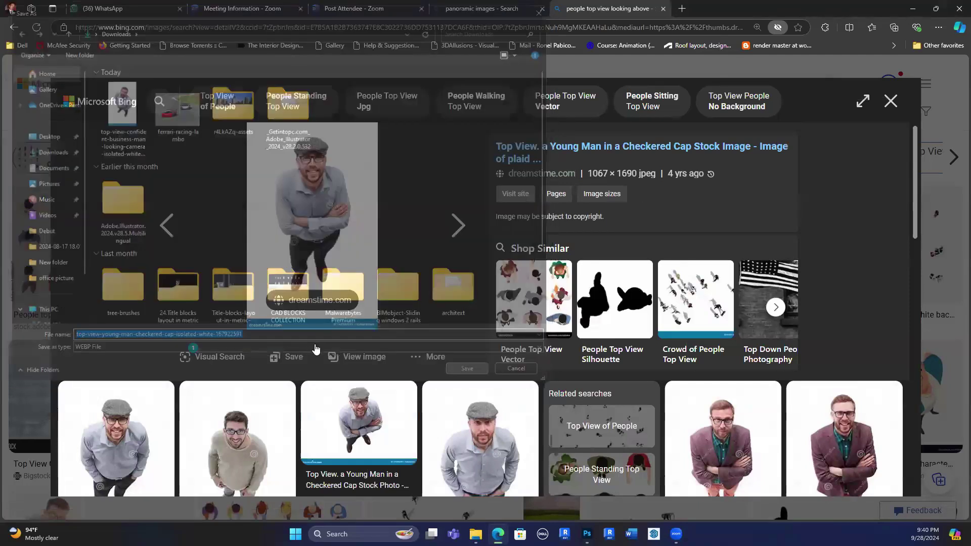
Find the top-view photo of the smiling man pointing at the viewer and save it to the Downloads folder.
scroll(223, 310, down, 2)
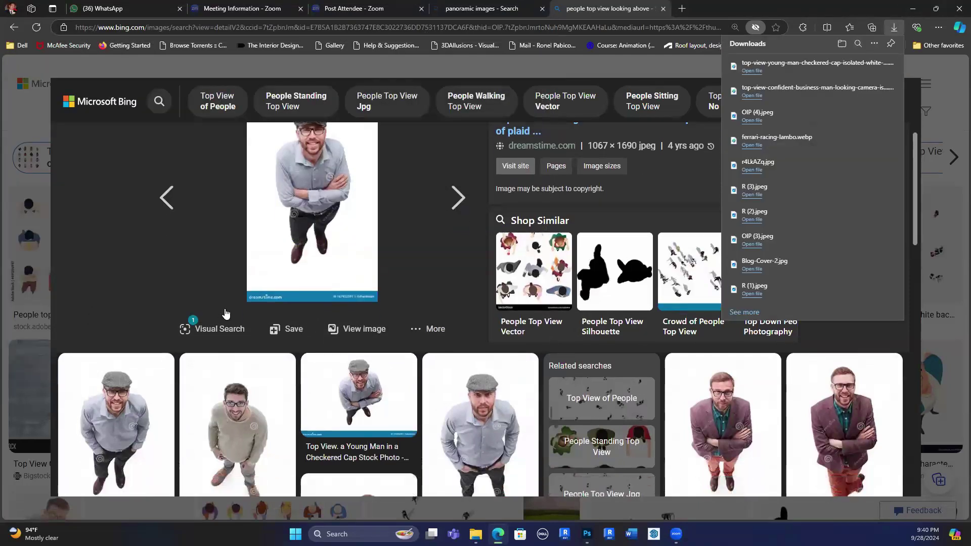
scroll(226, 314, down, 2)
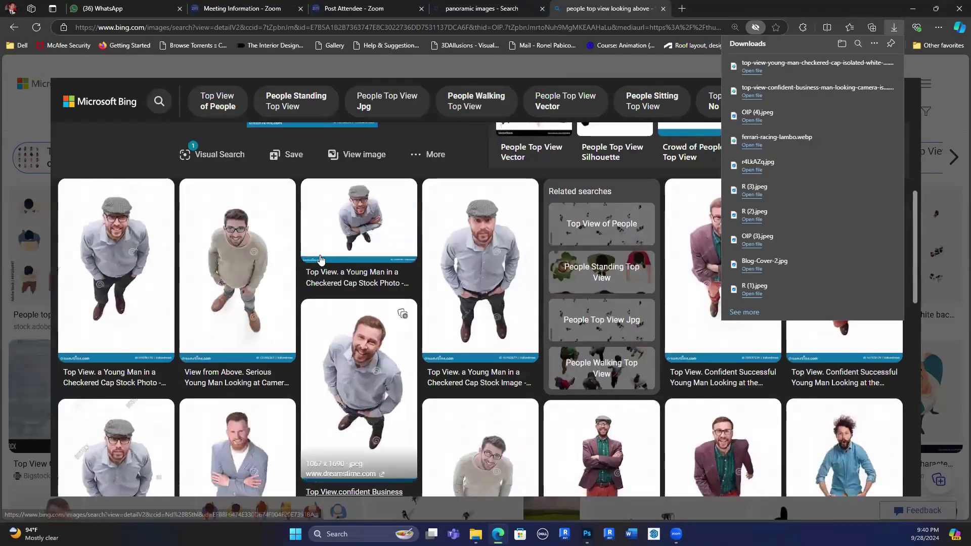
scroll(371, 208, down, 5)
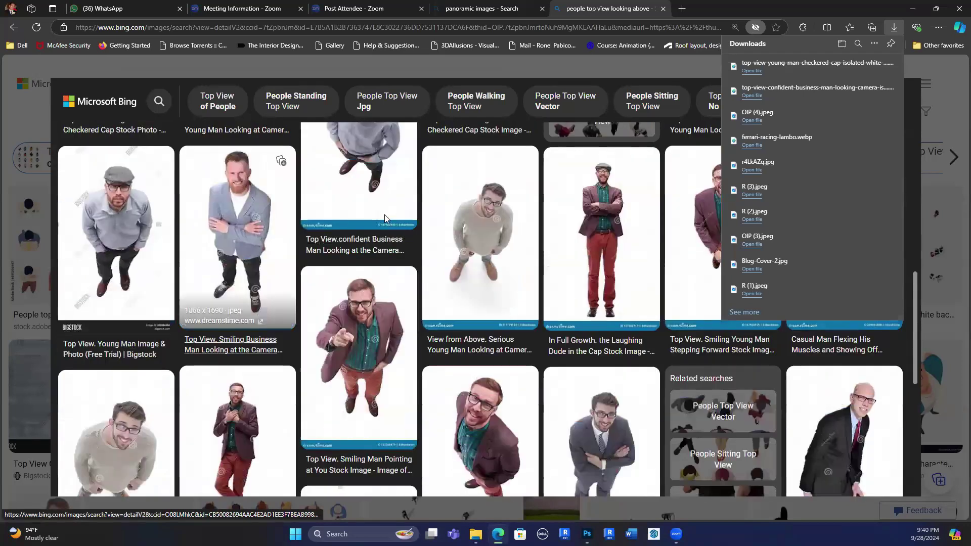
click(377, 293)
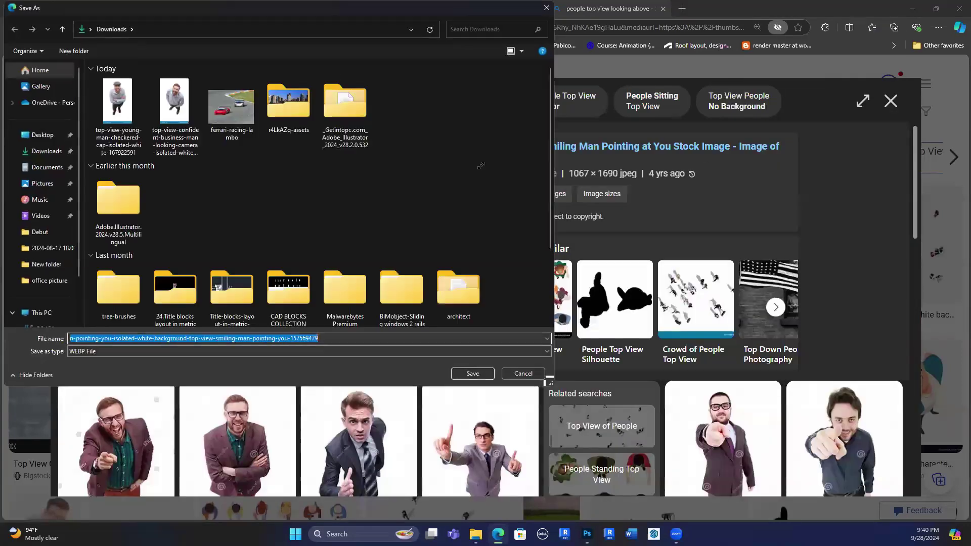
key(Return)
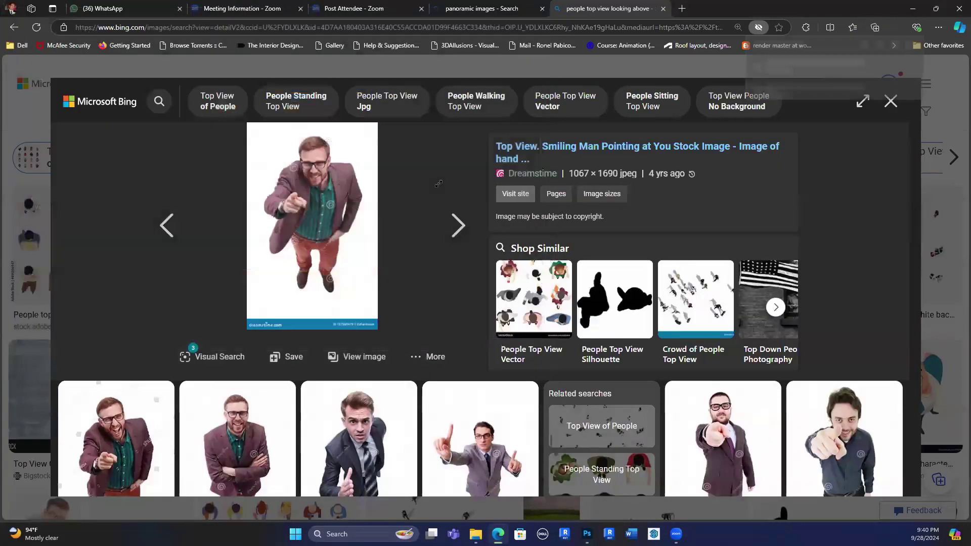
Switch to Photoshop, bring up r4LkAZq.jpg and squeeze the circular skyline layer slightly narrower from its right edge.
key(alt+Tab)
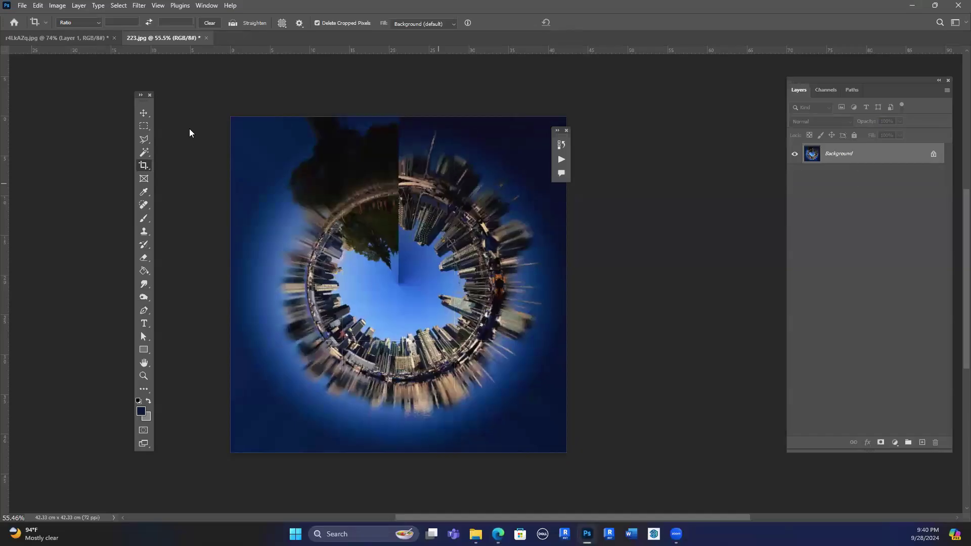
key(ctrl+Tab)
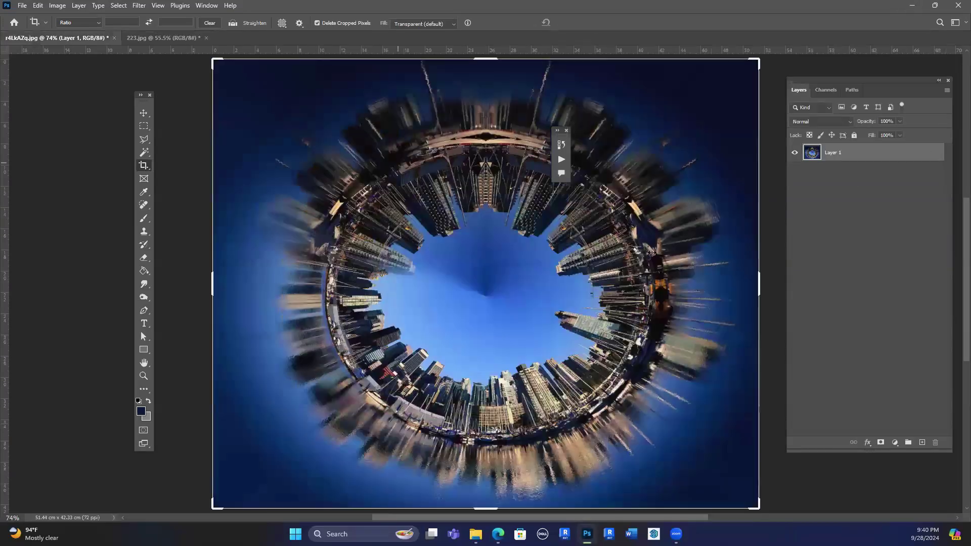
scroll(547, 248, down, 3)
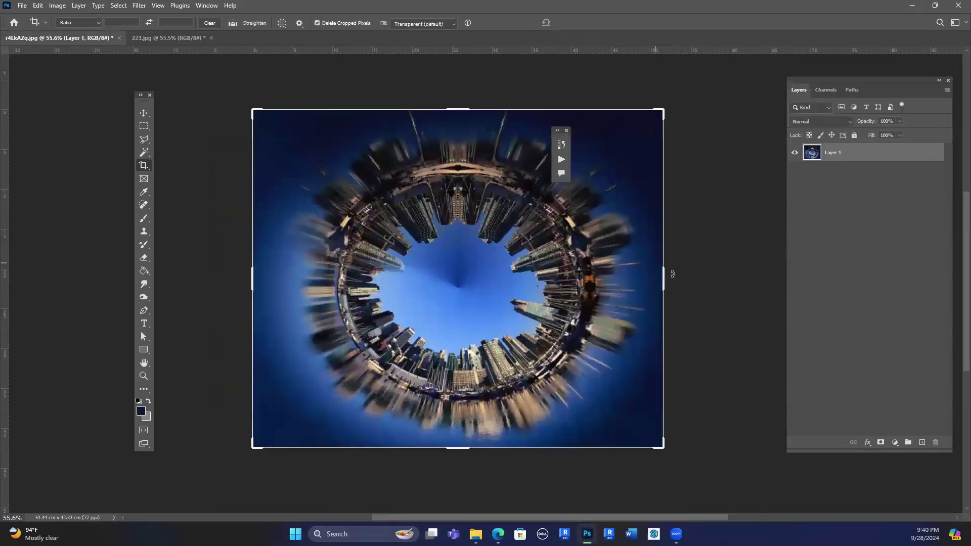
key(ctrl+t)
drag(663, 279, 639, 280)
key(Return)
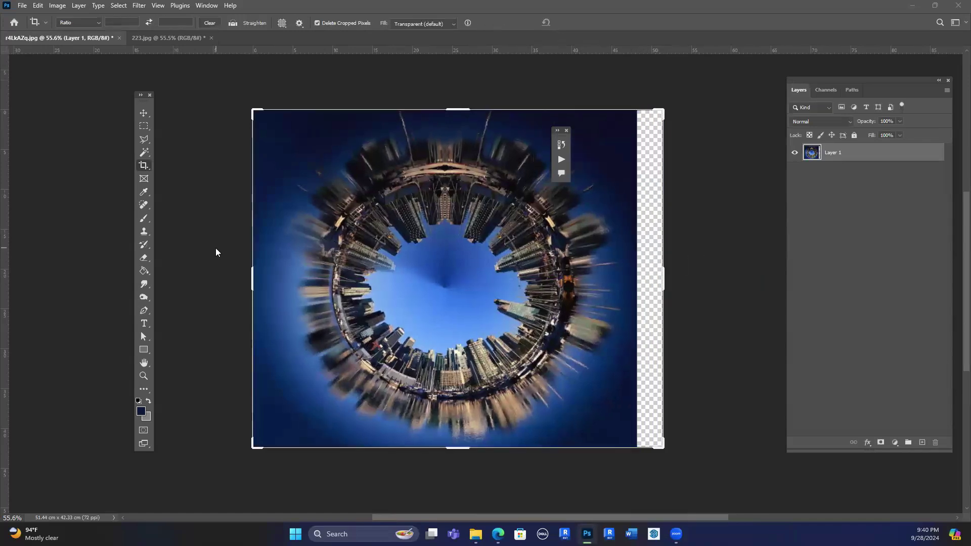
Open the three downloaded top-view photos of the business man, the man in the checkered cap and the pointing man.
key(ctrl+o)
click(233, 107)
shift+click(192, 113)
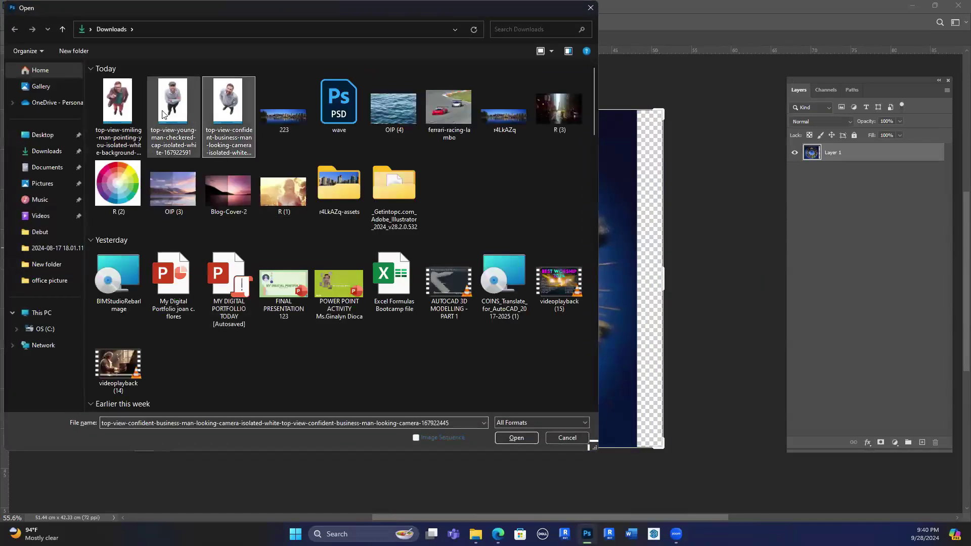
shift+click(117, 115)
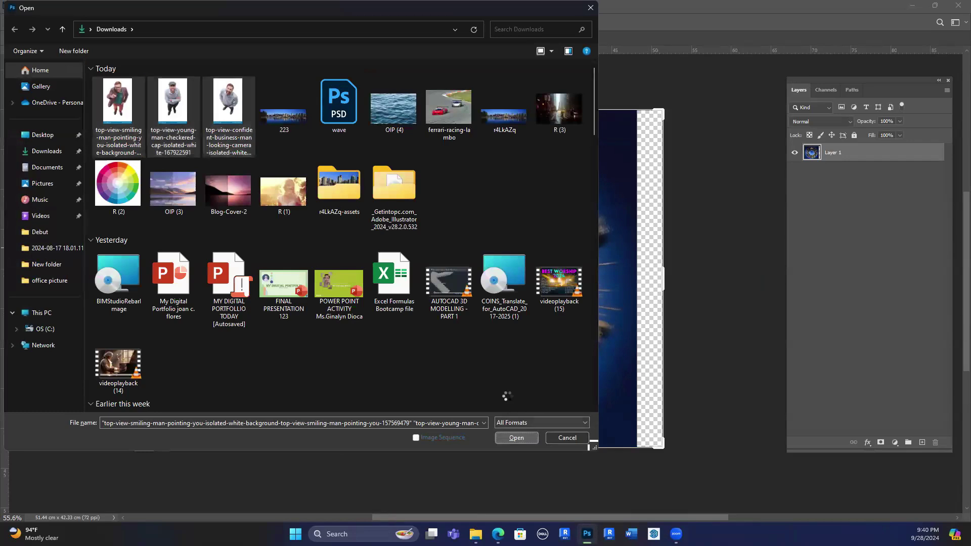
key(Return)
scroll(352, 283, down, 1)
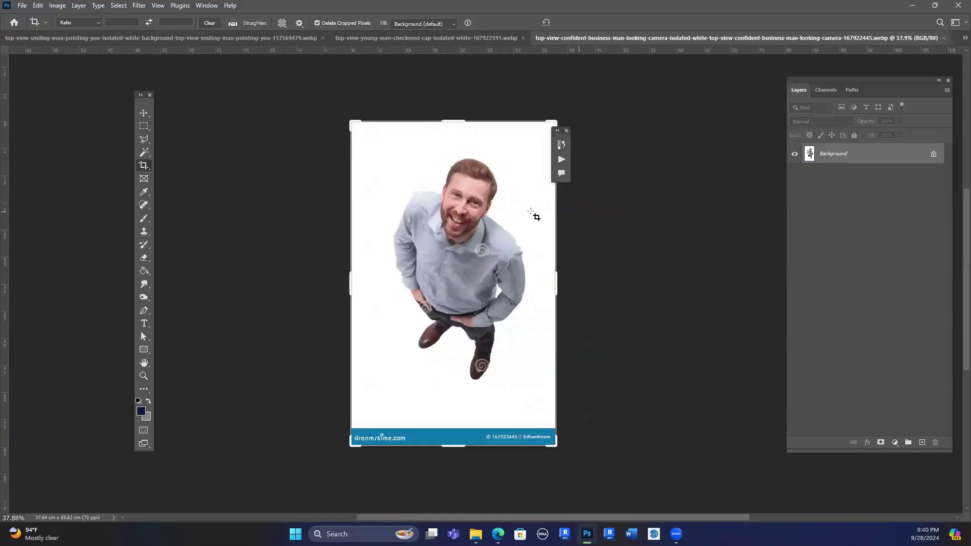
Select the business man in his photo automatically with Select Subject.
click(393, 193)
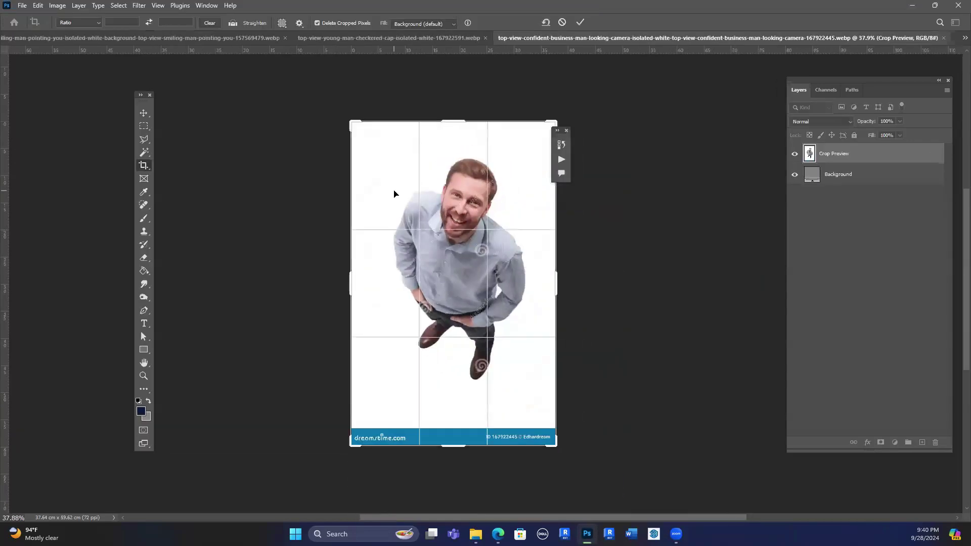
key(Return)
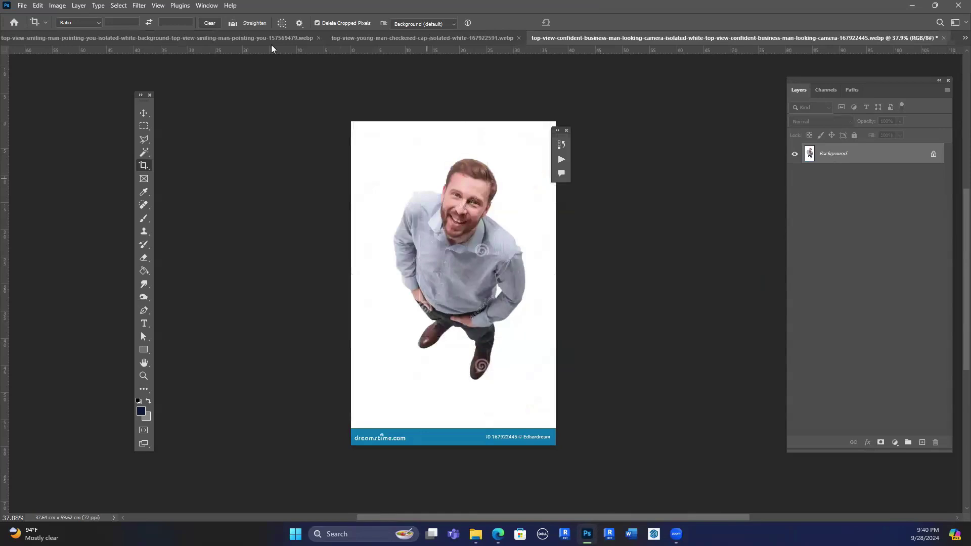
click(139, 6)
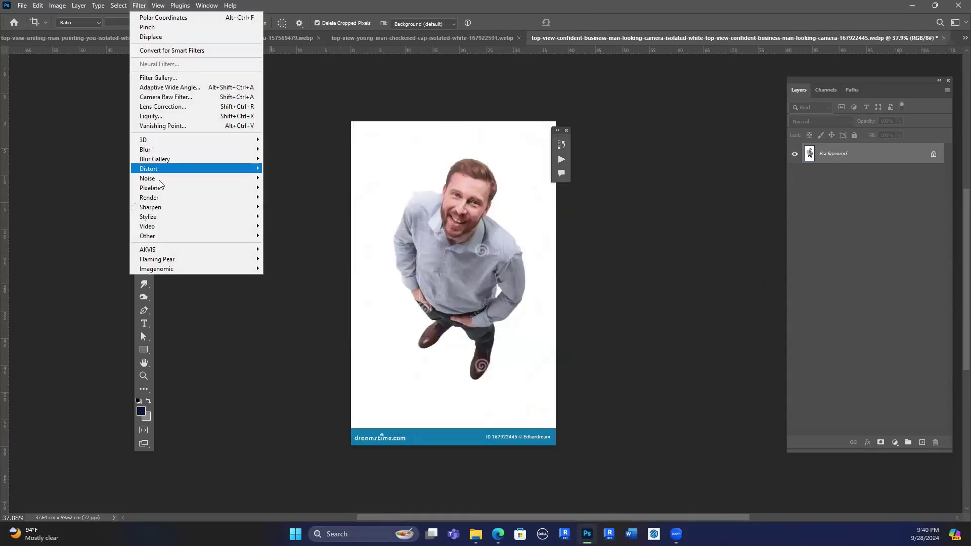
mouse_move(119, 7)
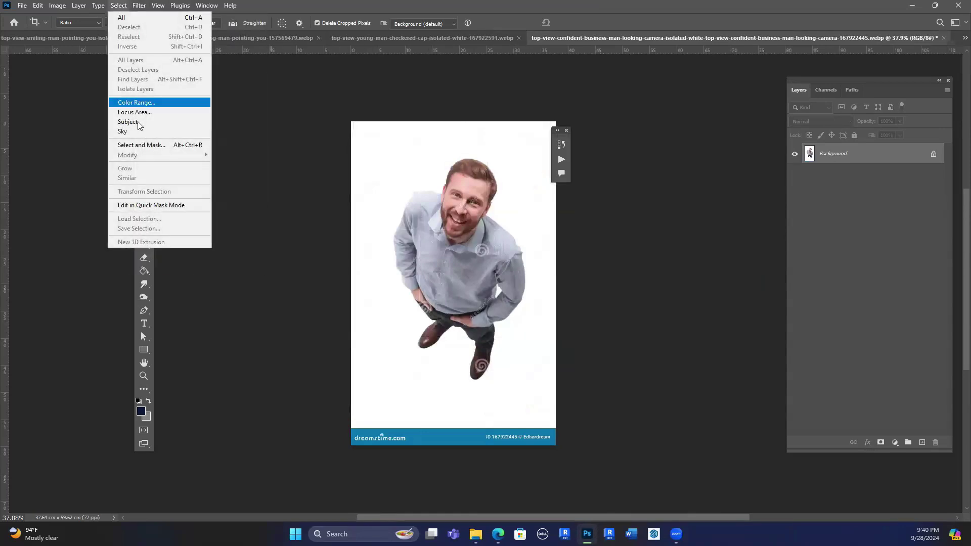
click(140, 124)
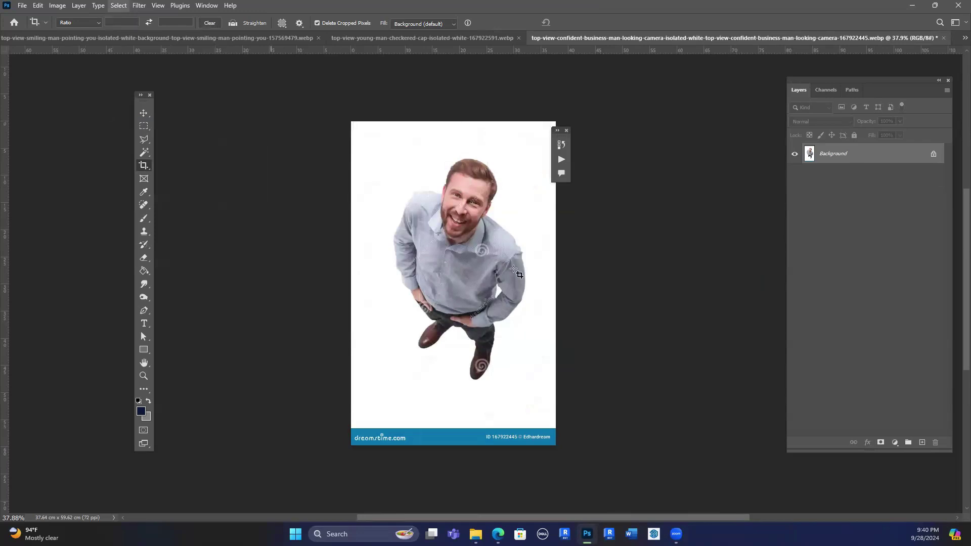
scroll(493, 295, up, 1)
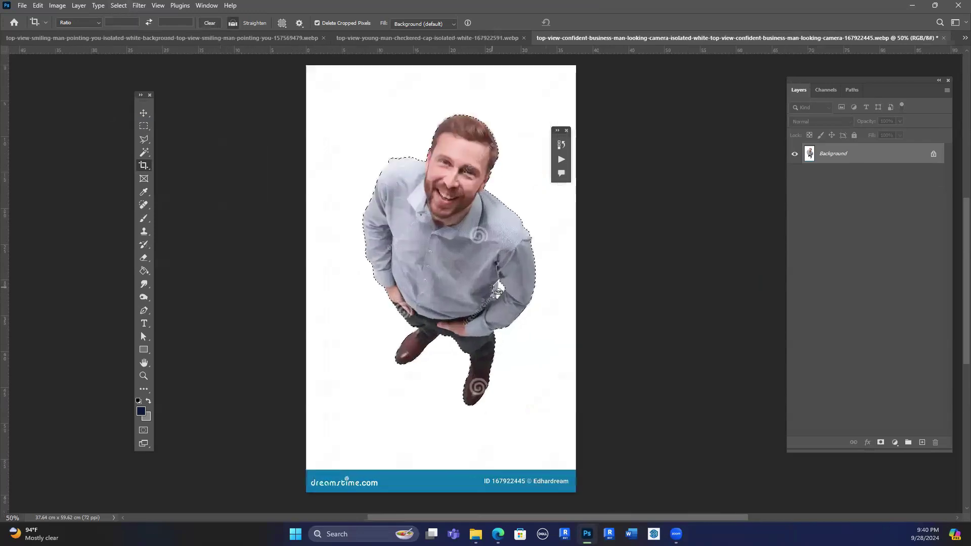
Bring up the 223.jpg document and close it without saving.
click(149, 38)
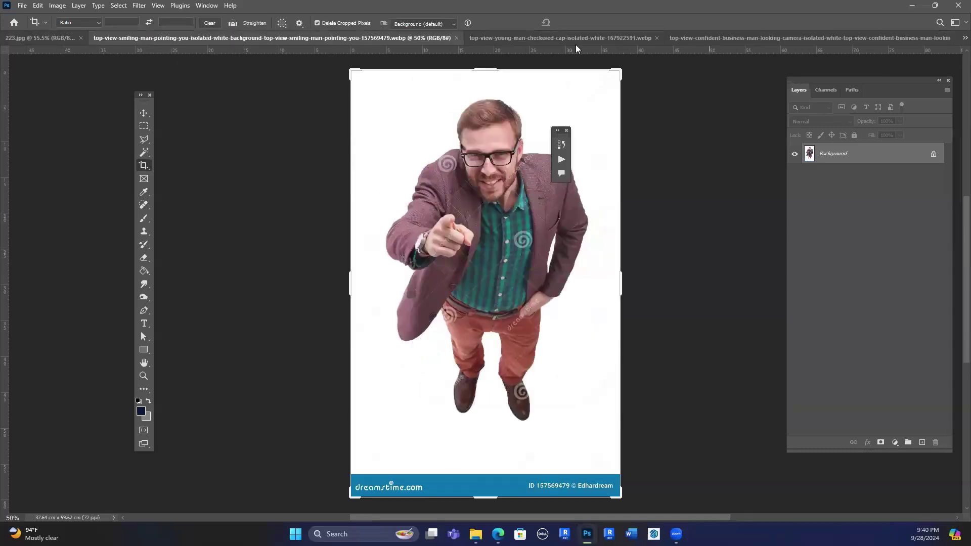
click(48, 41)
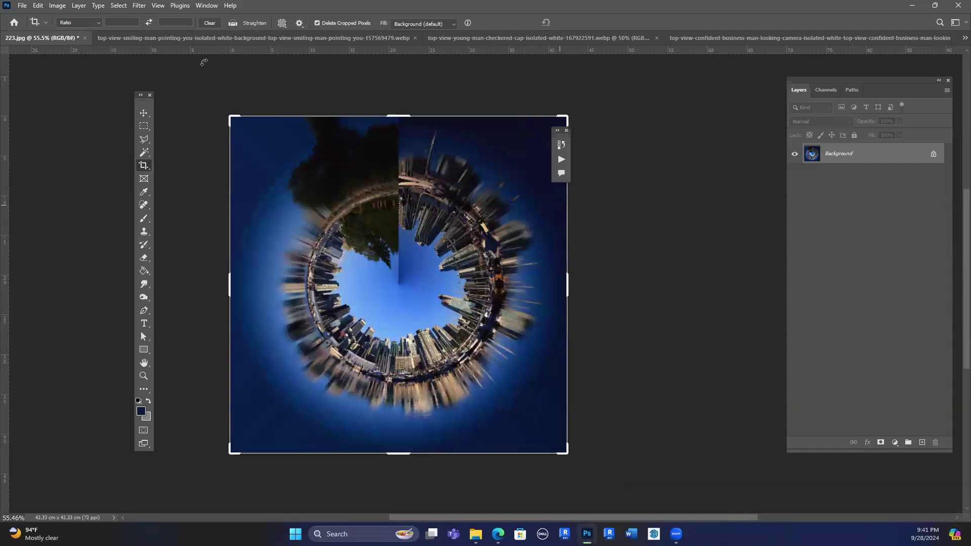
click(84, 38)
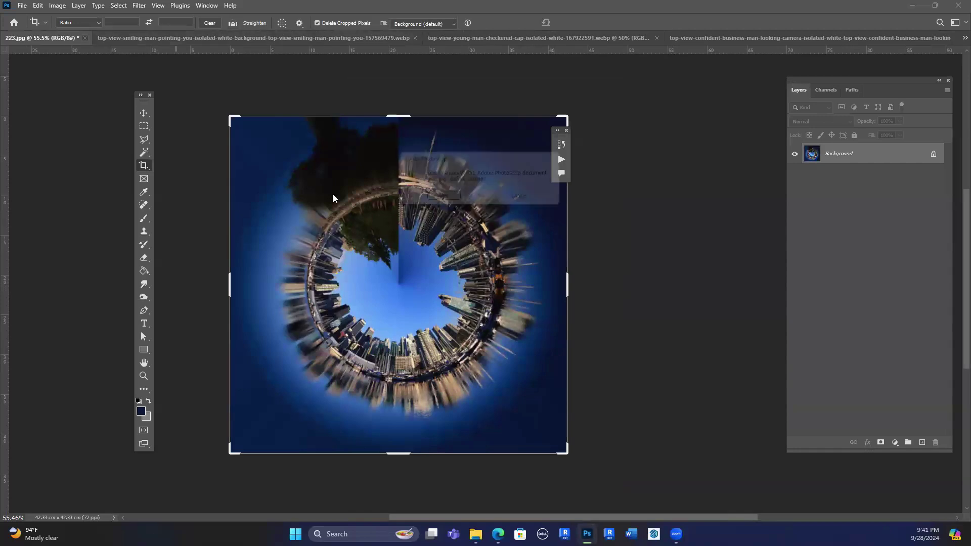
click(483, 199)
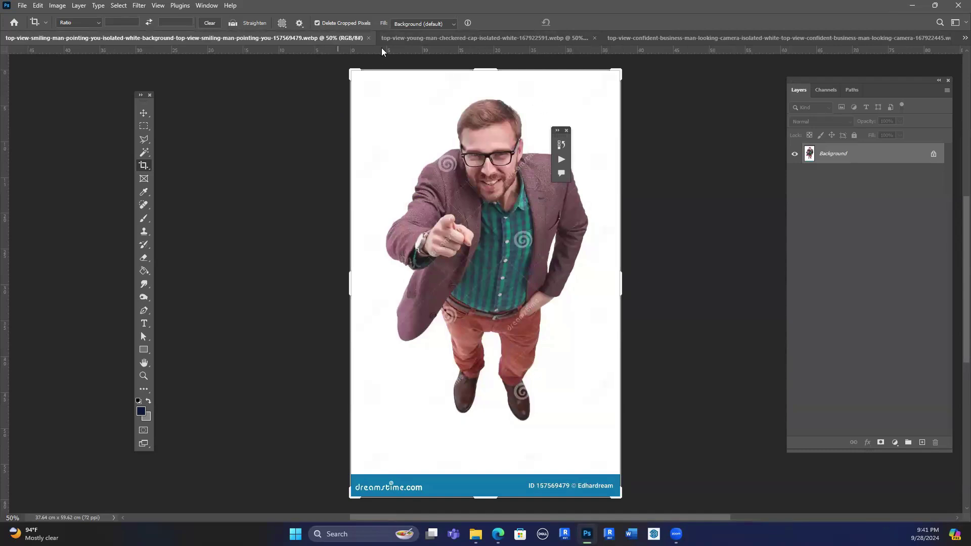
Paste the business man cut-out into r4LkAZq.jpg, scale it down and place it at the top of the skyline ring.
click(443, 36)
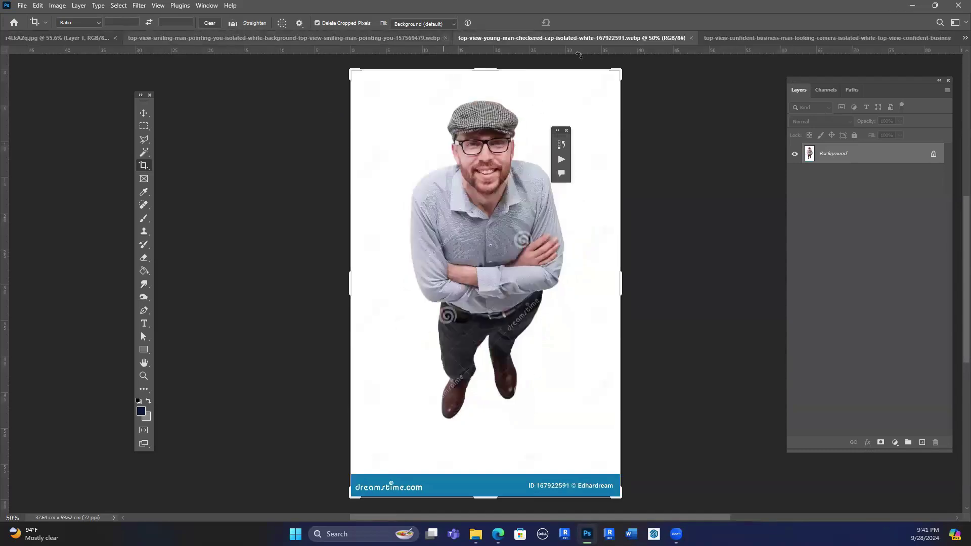
click(965, 37)
click(586, 42)
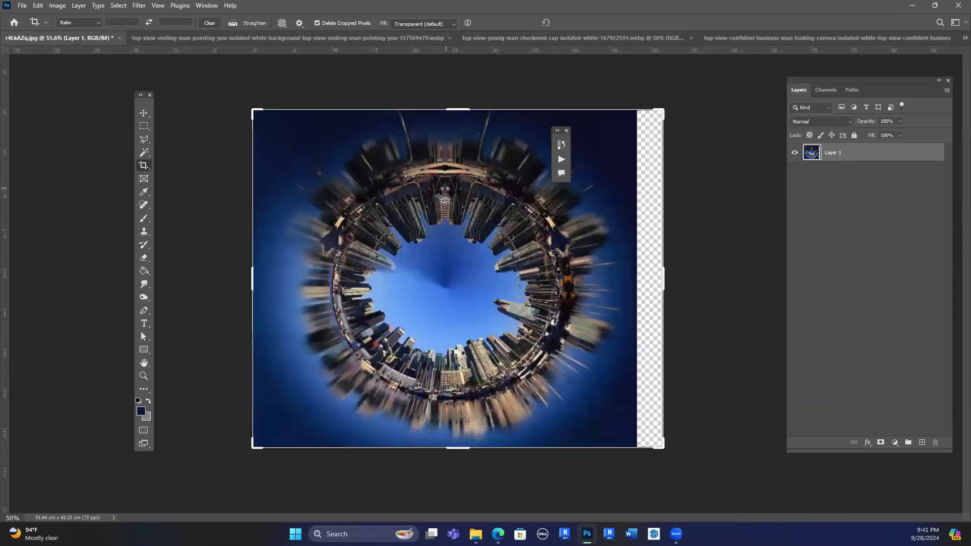
key(ctrl+v)
key(ctrl+t)
drag(554, 116, 415, 253)
drag(396, 351, 449, 188)
key(c)
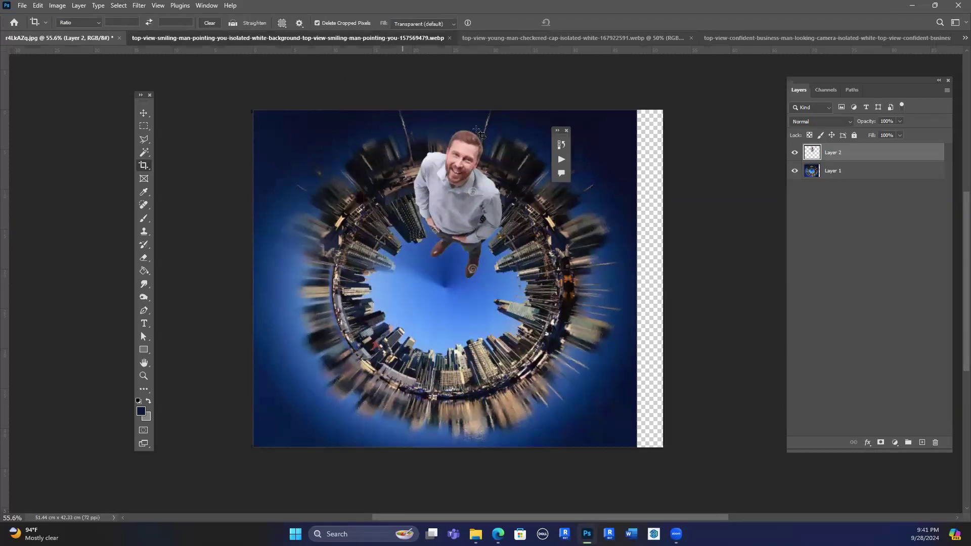
Select the pointing man in his photo automatically with Select Subject.
click(402, 36)
click(119, 6)
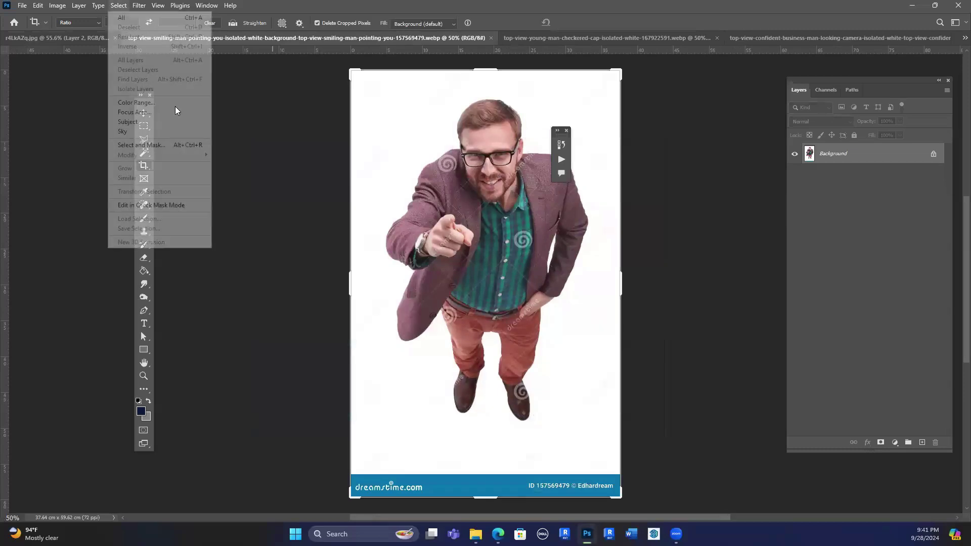
click(170, 122)
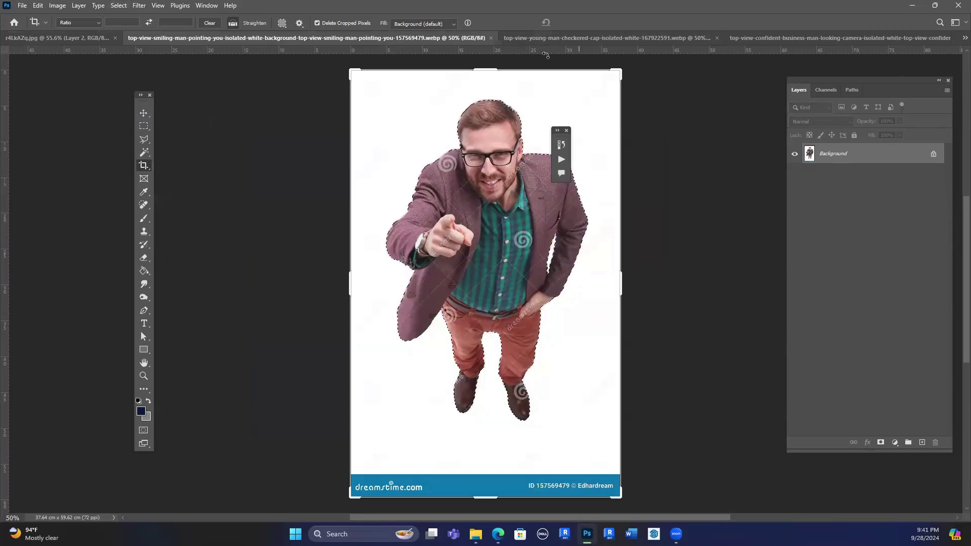
Paste the pointing man into r4LkAZq.jpg, scale the cut-out to about 61% and move it beside the business man.
click(61, 38)
key(ctrl+v)
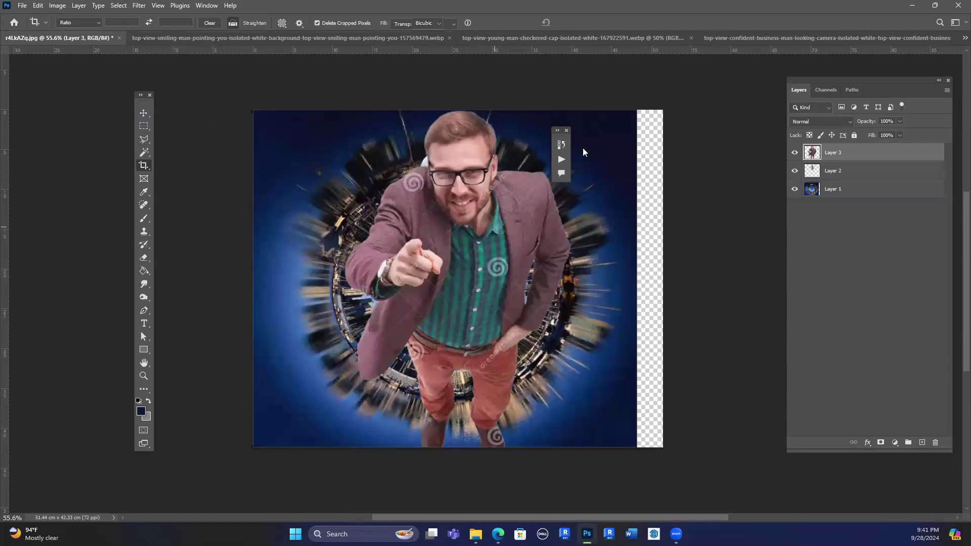
key(ctrl+t)
drag(568, 113, 558, 128)
drag(470, 238, 456, 197)
drag(421, 370, 384, 293)
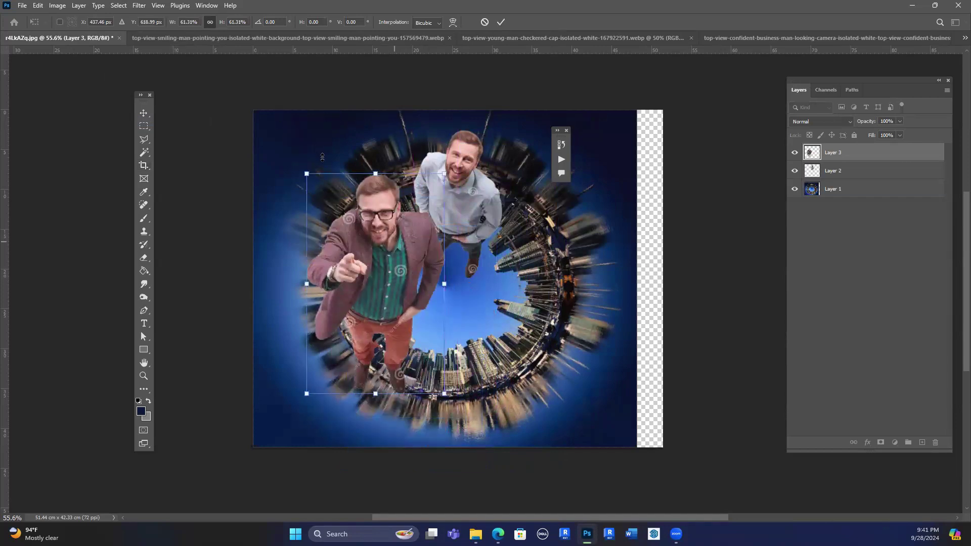
Tilt the pointing man counterclockwise, shrink him further and place him on the upper-left part of the skyline ring with his feet toward the centre.
drag(324, 228, 333, 213)
drag(283, 119, 308, 170)
drag(319, 229, 334, 212)
key(Return)
key(c)
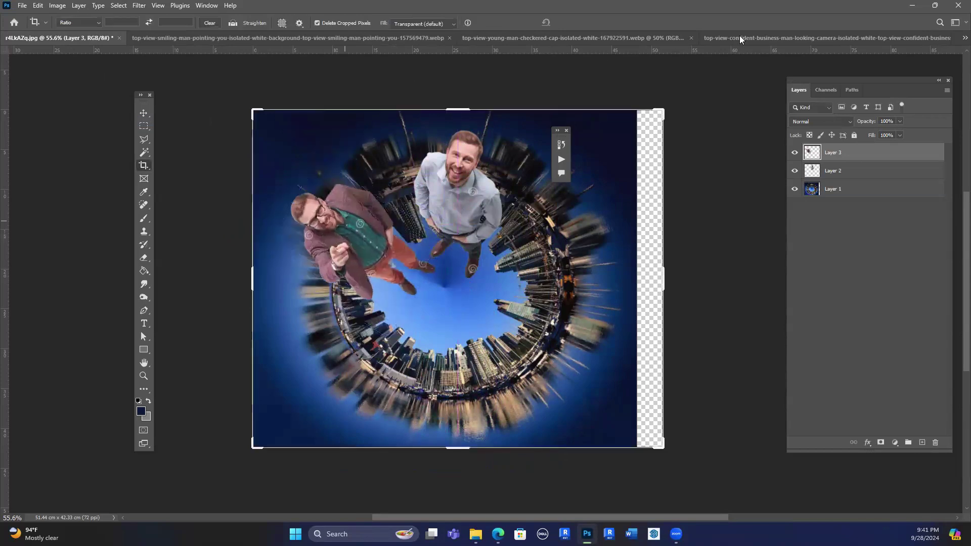
Close the confident business man photo without saving its changes.
click(943, 36)
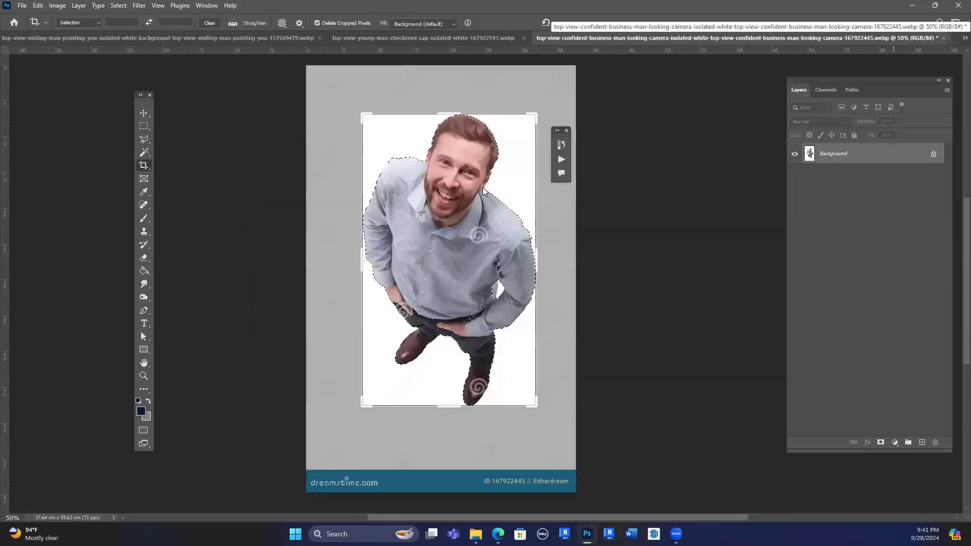
key(ctrl+w)
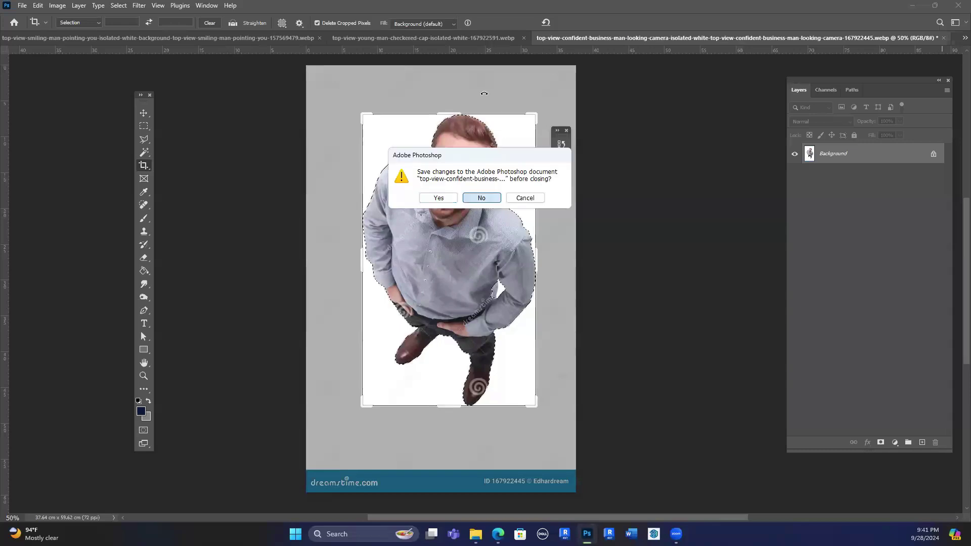
key(Return)
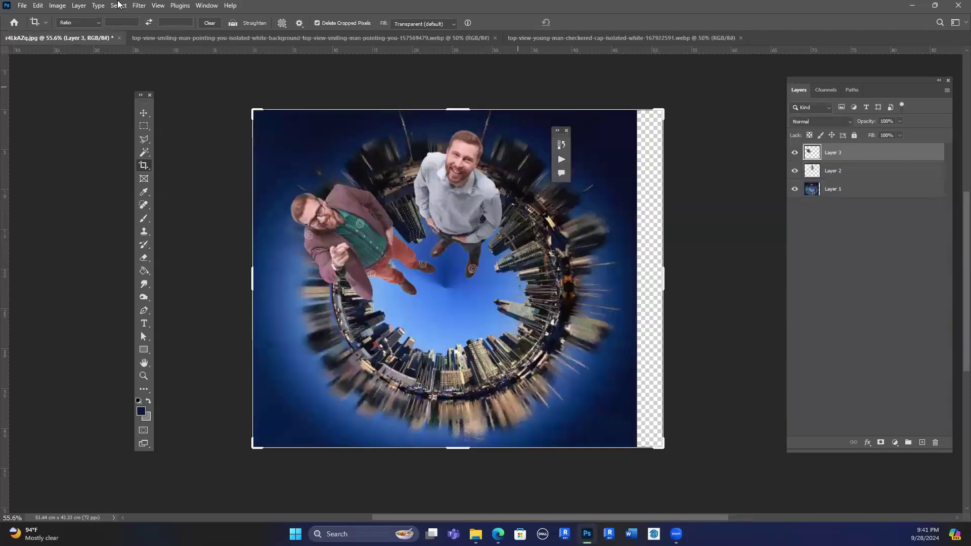
Select the man in the checkered cap in his photo automatically with Select Subject.
key(ctrl+shift+Tab)
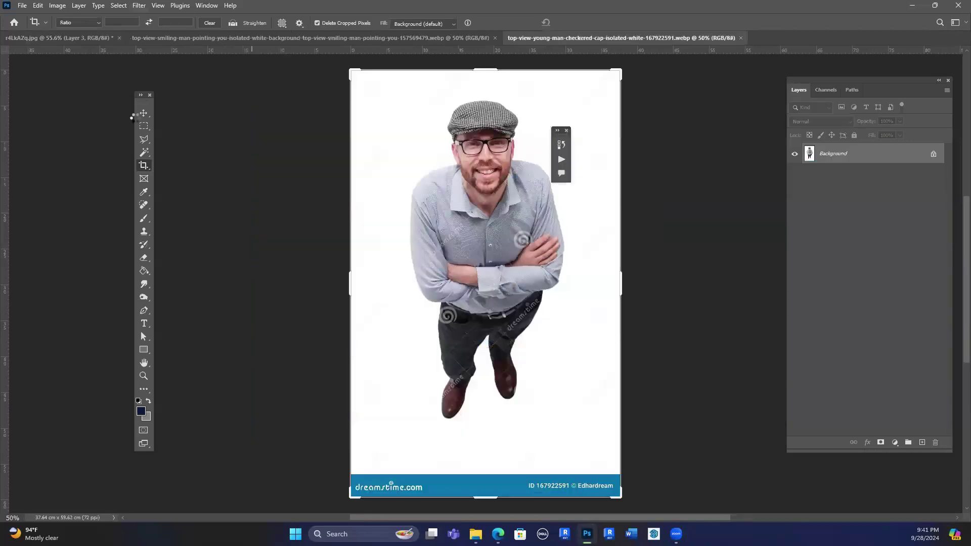
key(alt+t)
mouse_move(119, 6)
click(135, 120)
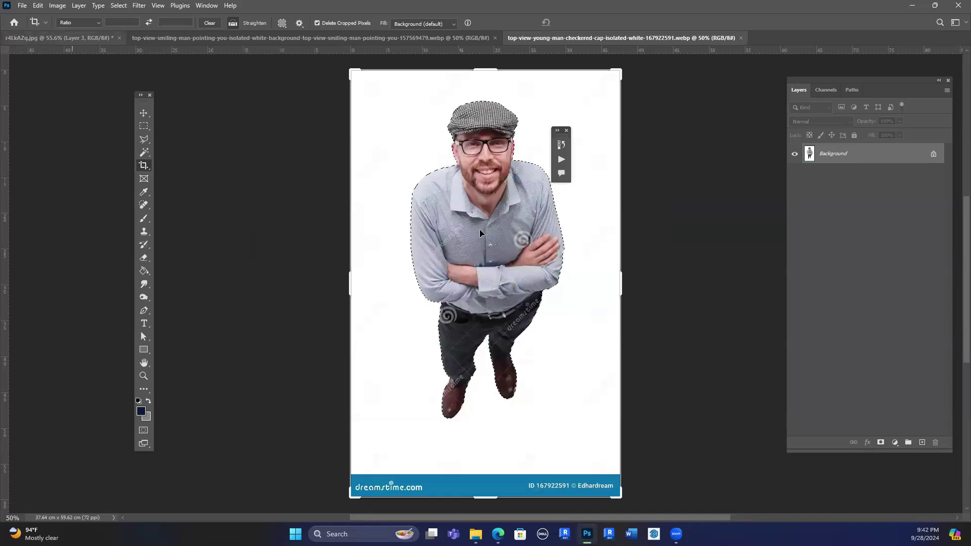
Paste the capped man into r4LkAZq.jpg, scale the cut-out to about 55% and rotate it about 67° clockwise.
key(ctrl+Tab)
key(ctrl+v)
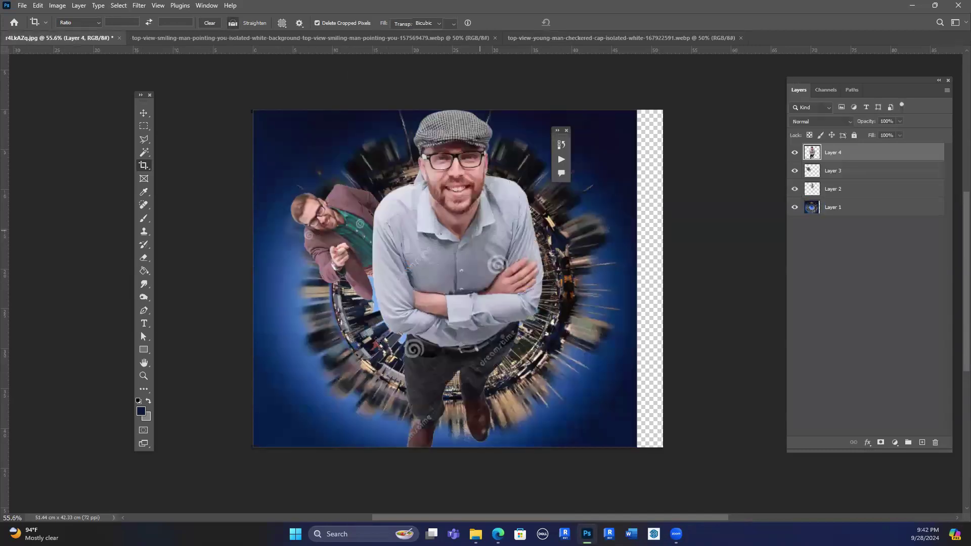
key(ctrl+t)
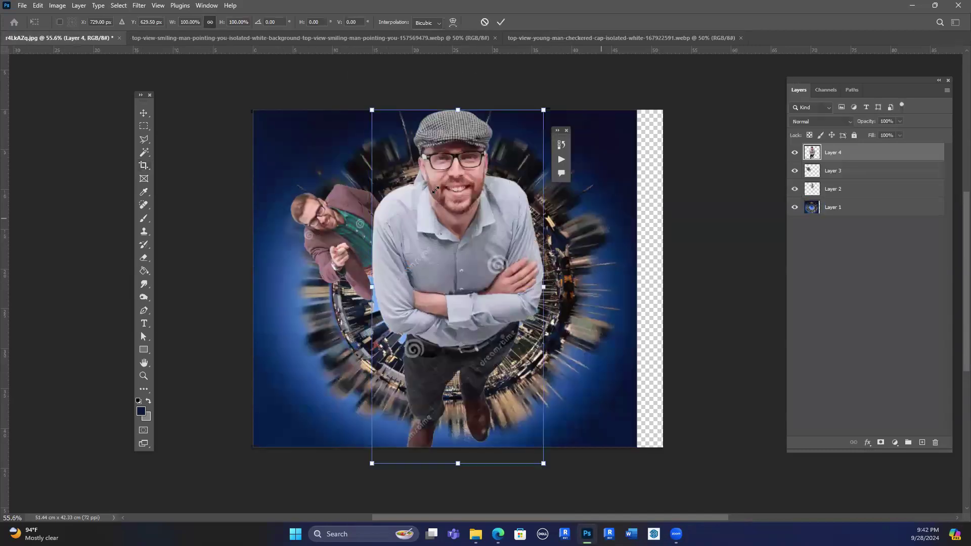
drag(435, 189, 421, 244)
drag(419, 295, 468, 350)
drag(476, 95, 419, 276)
drag(610, 390, 579, 284)
drag(536, 354, 610, 289)
drag(563, 342, 559, 302)
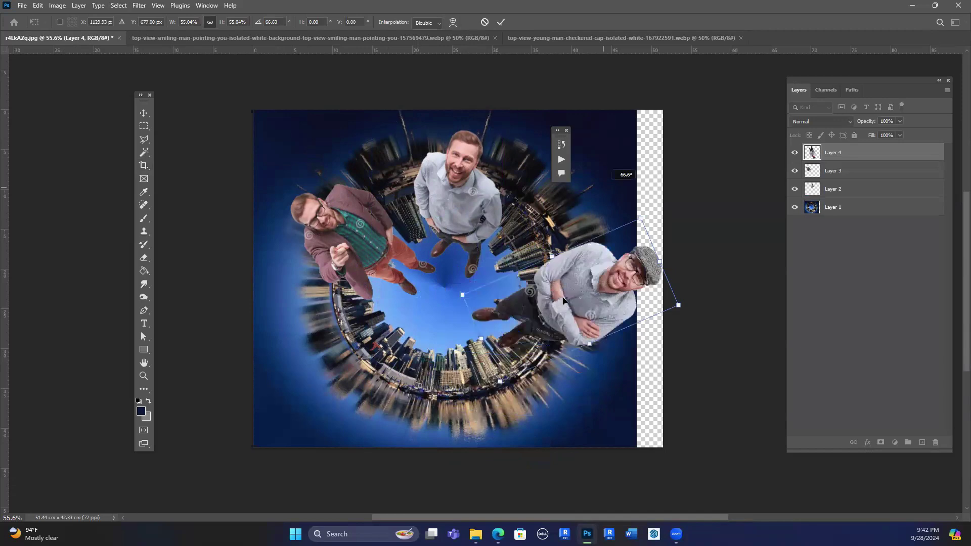
Shrink the capped man to about 48.7%, reduce his tilt to about 52.4° and place him on the upper-right part of the skyline ring.
drag(636, 215, 621, 196)
drag(582, 251, 578, 237)
drag(635, 183, 616, 165)
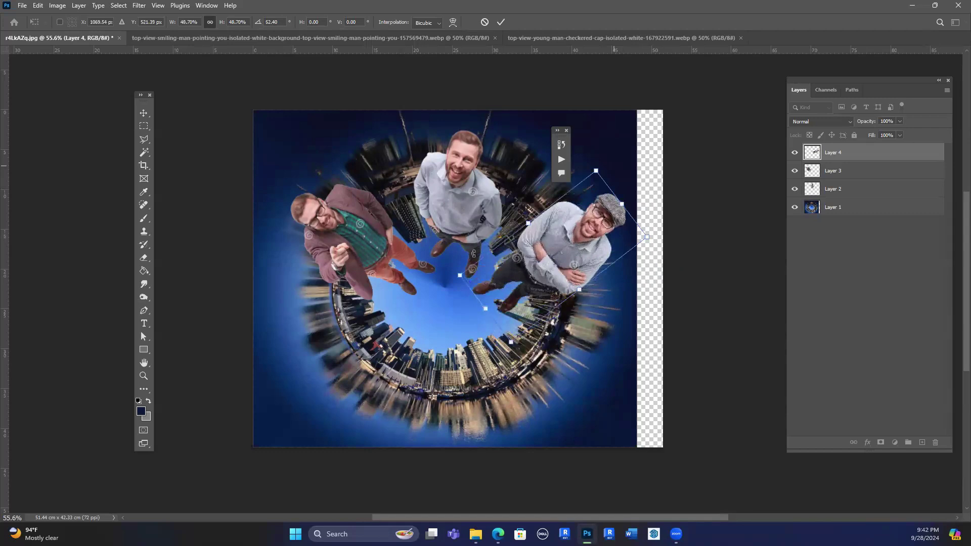
drag(473, 254, 471, 240)
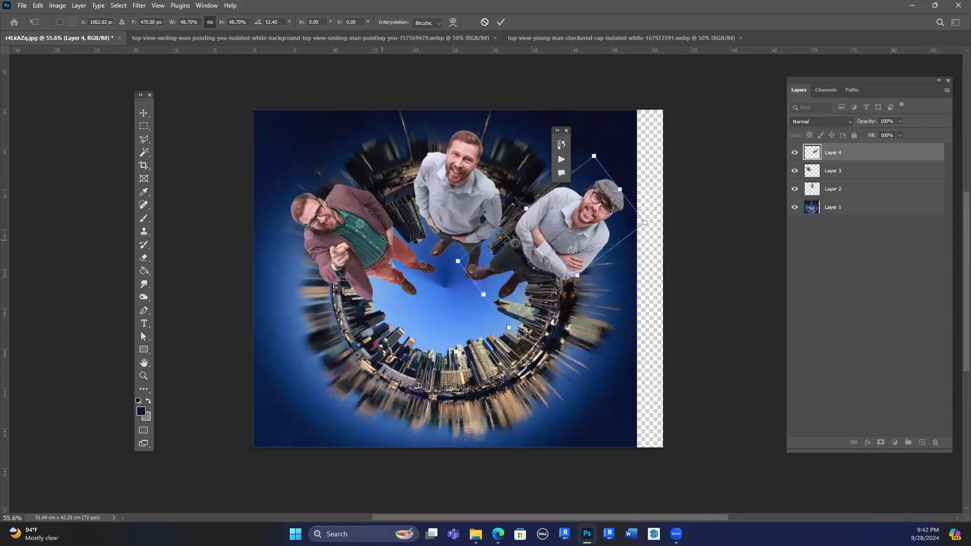
click(832, 171)
key(c)
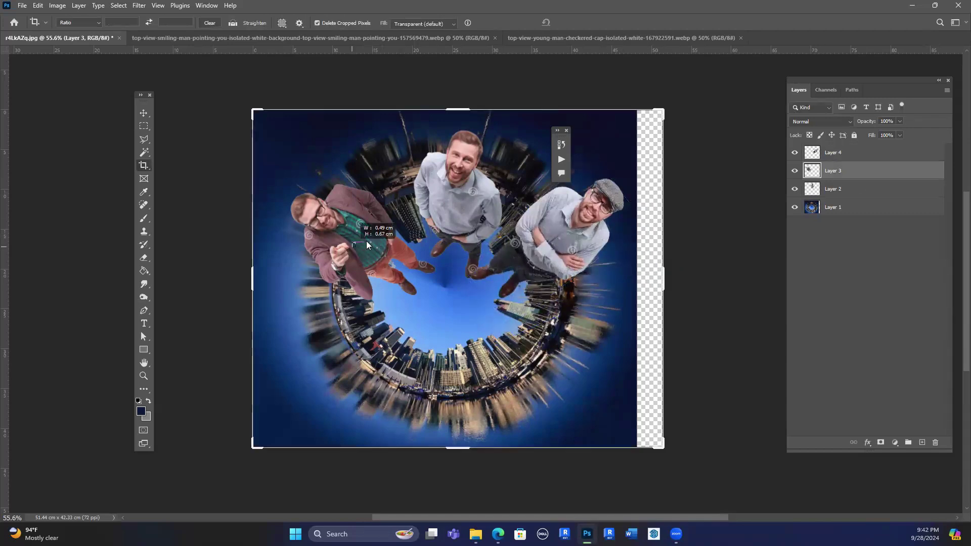
click(404, 242)
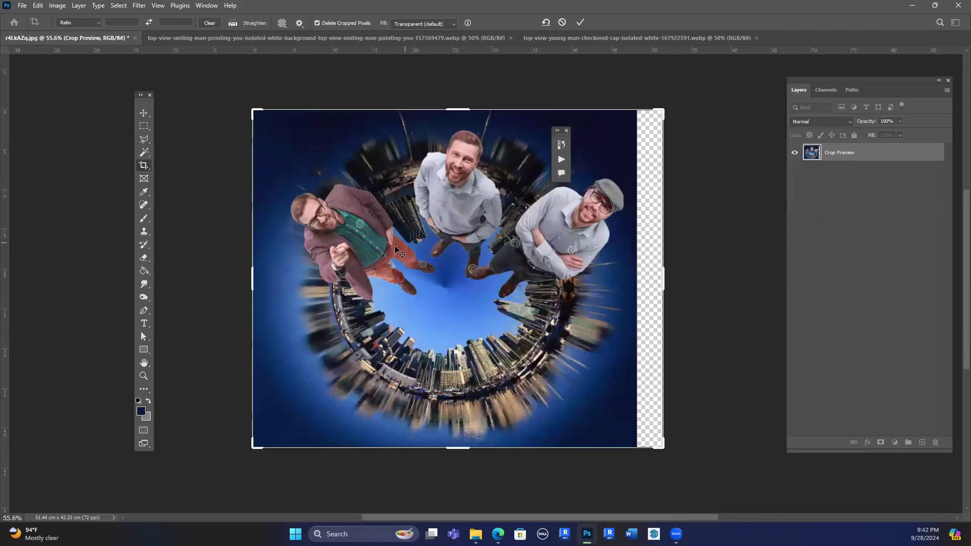
key(Escape)
Move the pointing man, the middle man and the capped man slightly left so they stay grouped around the ring's centre.
key(v)
drag(360, 248, 348, 250)
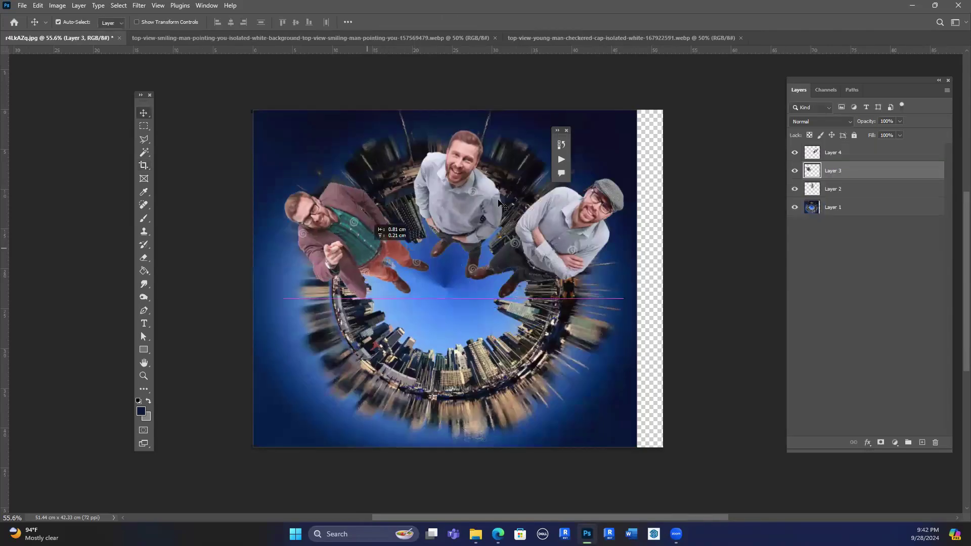
drag(438, 219, 540, 245)
click(535, 238)
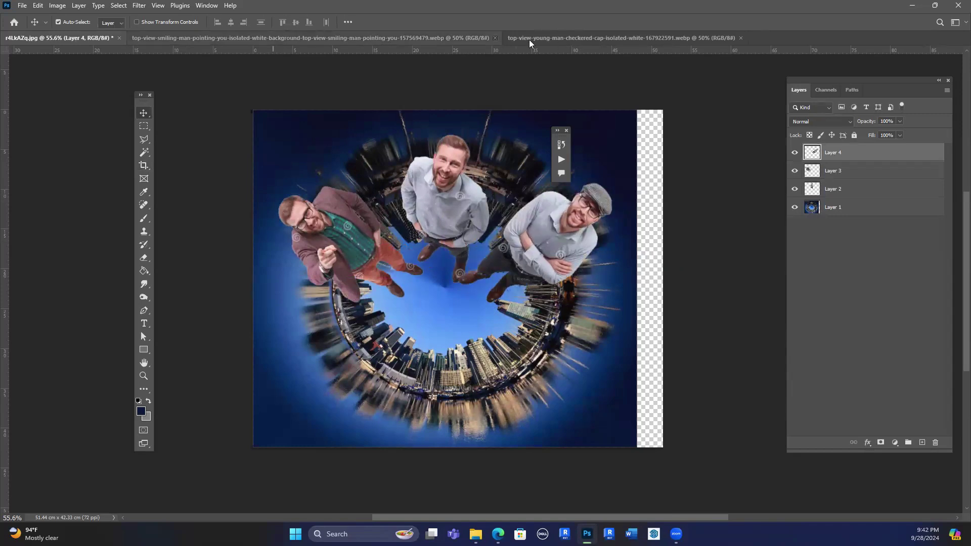
Close the two remaining source photos and crop the transparent strip off the right side of the composite.
click(494, 38)
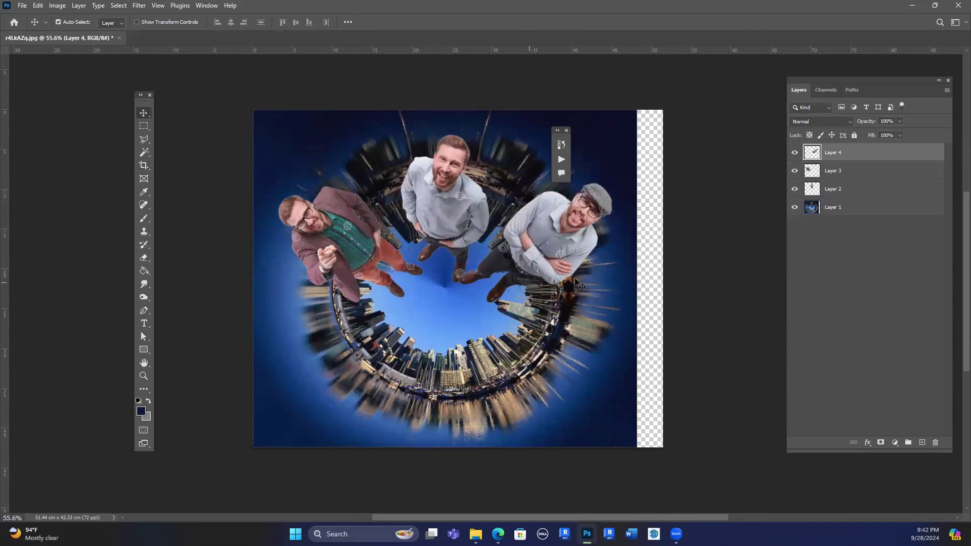
key(c)
drag(664, 280, 651, 280)
key(Return)
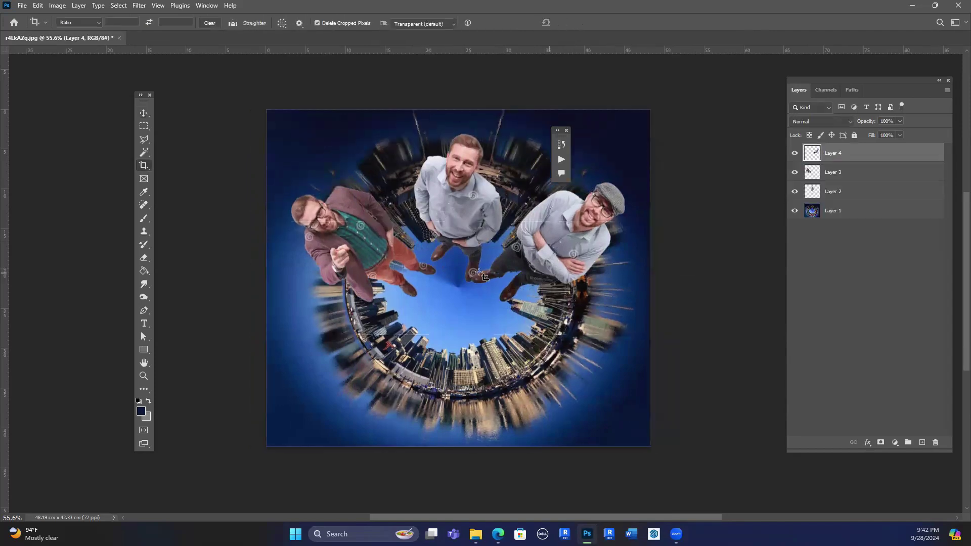
key(ctrl)
key(ctrl+0)
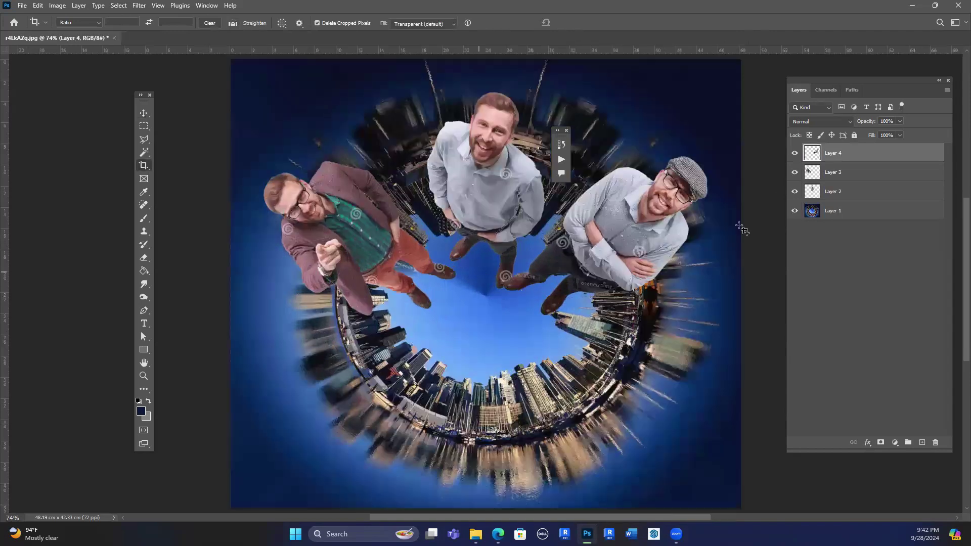
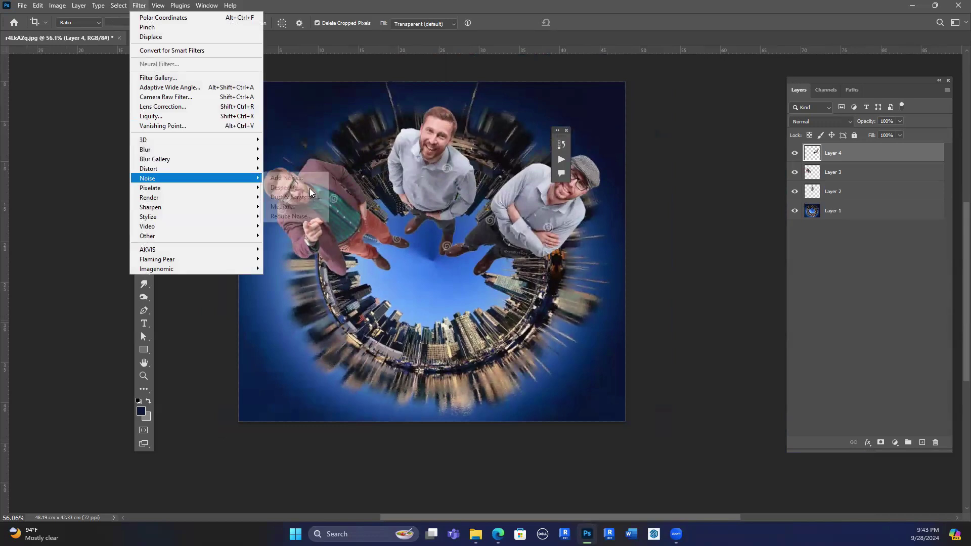
Duplicate Layer 1, the circular skyline background.
mouse_move(243, 169)
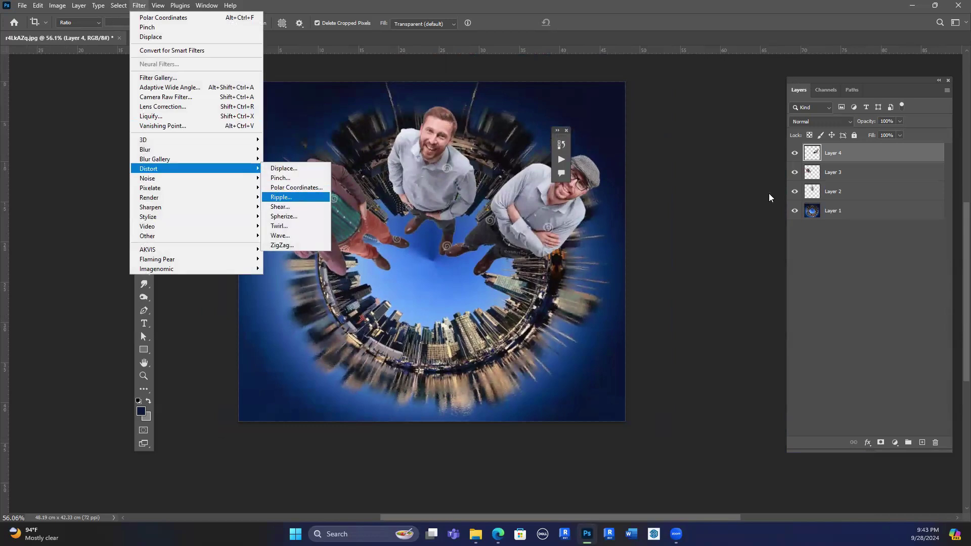
click(840, 212)
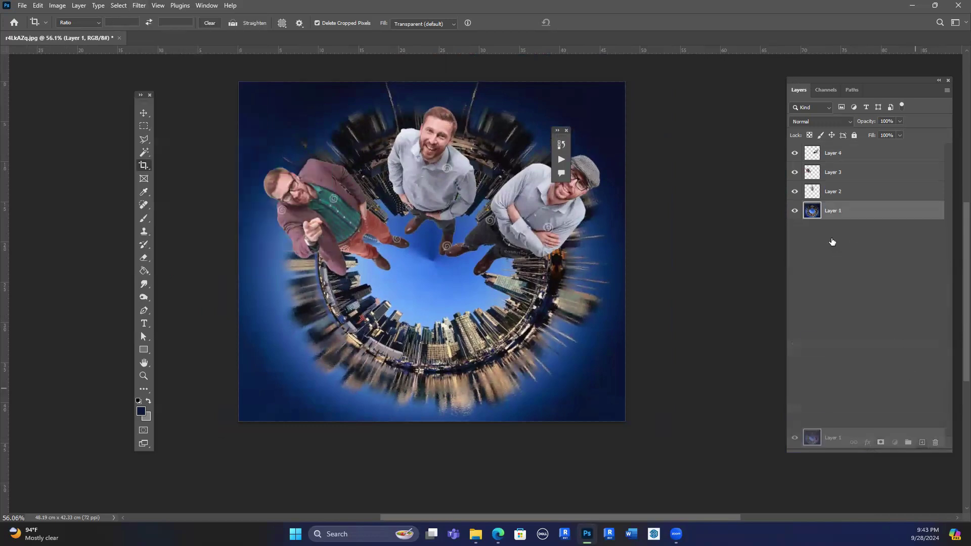
drag(833, 242, 922, 442)
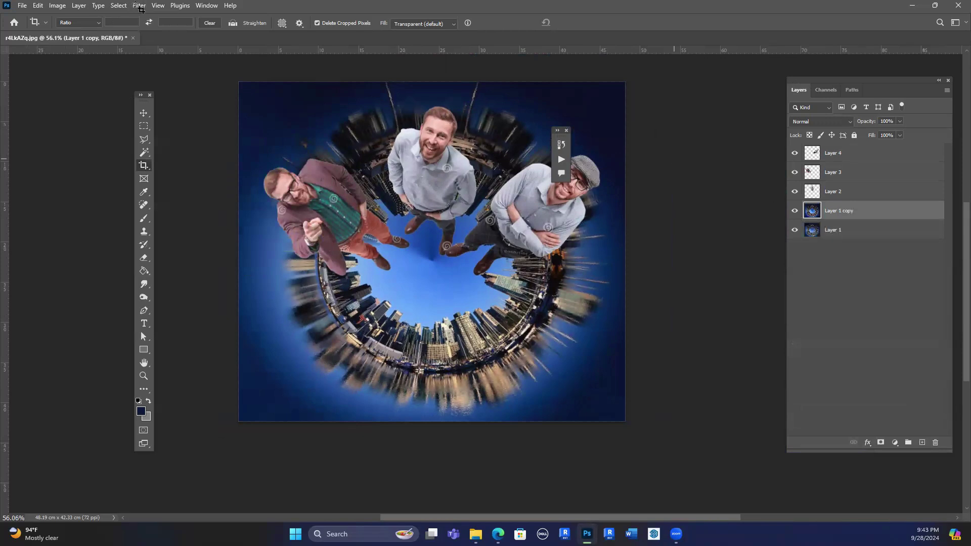
Apply the Ripple distortion filter to the original skyline on Layer 1 and hide the copy above it.
key(alt+bracketleft)
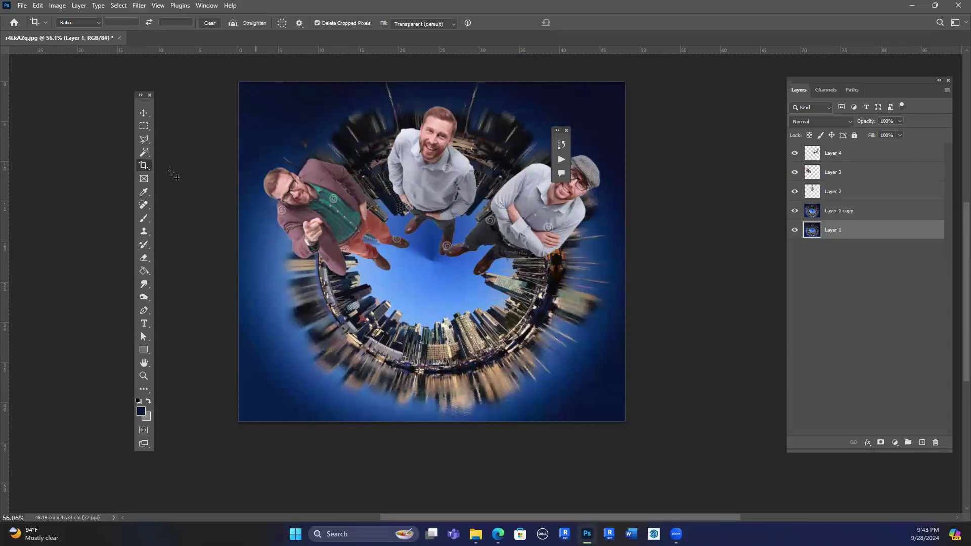
key(alt+t)
key(d)
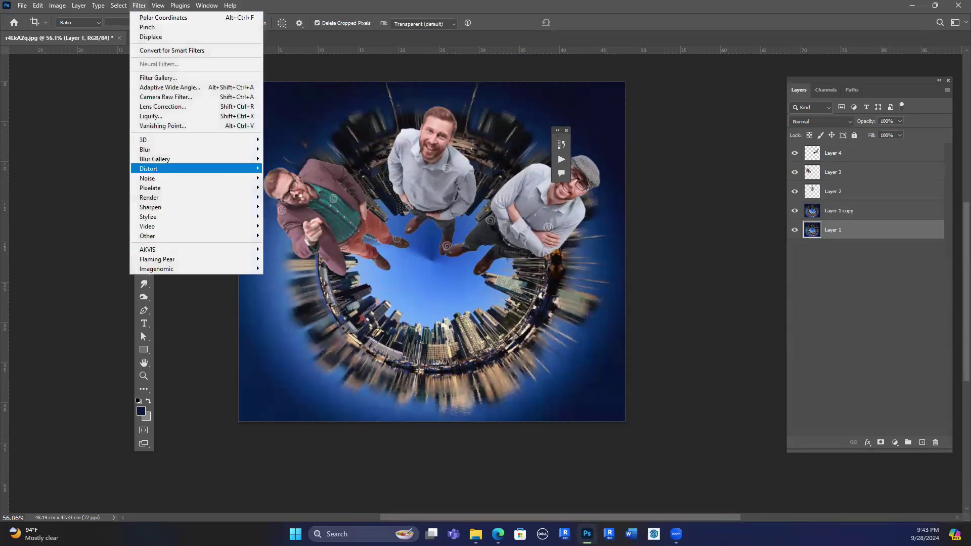
key(Right)
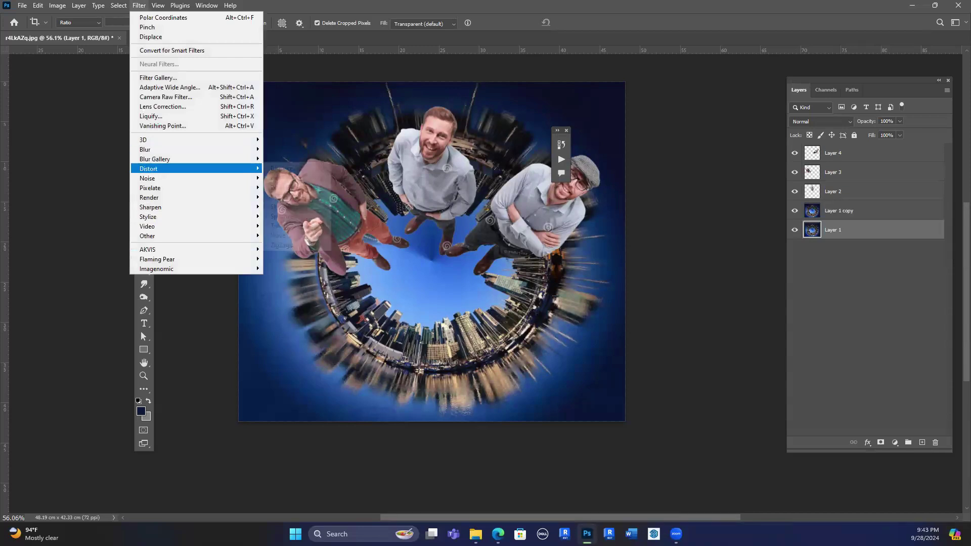
key(Down)
key(Down)
key(Down)
key(Down)
key(Down)
key(Up)
key(Up)
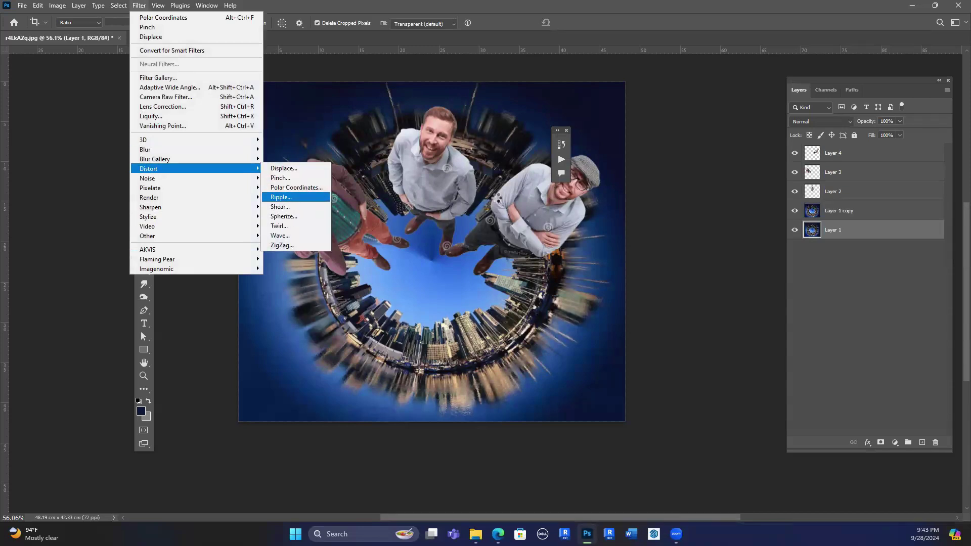
key(Return)
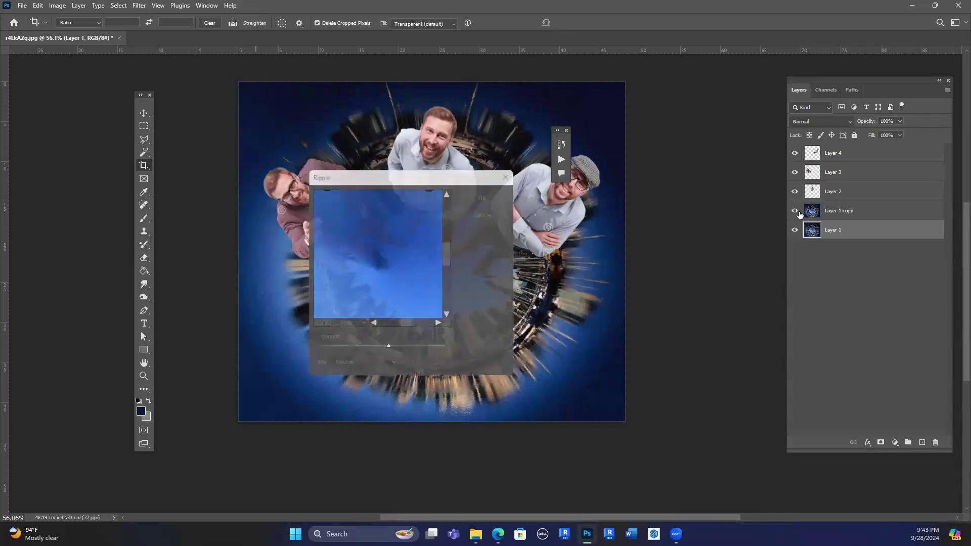
key(Return)
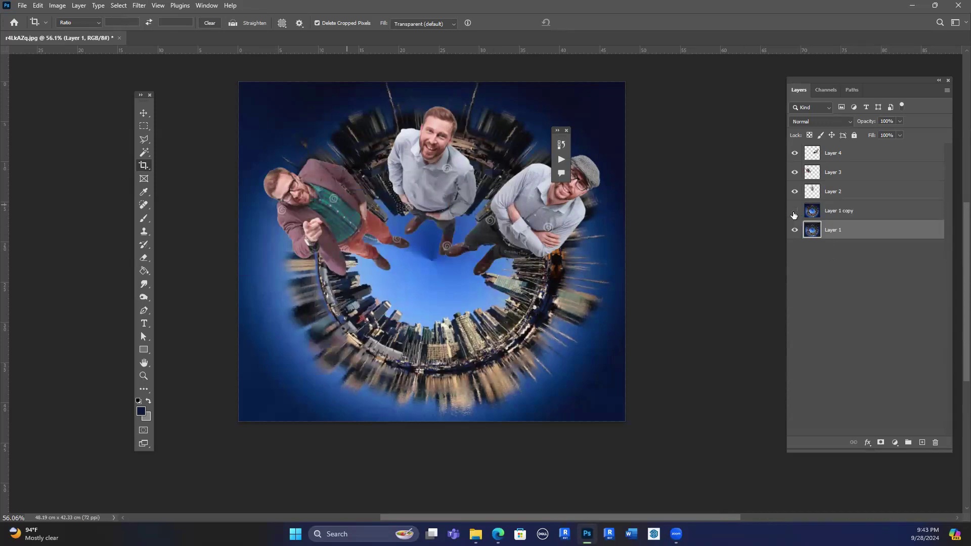
Try the Shear distortion filter on the rippled skyline in Layer 1.
key(ctrl+0)
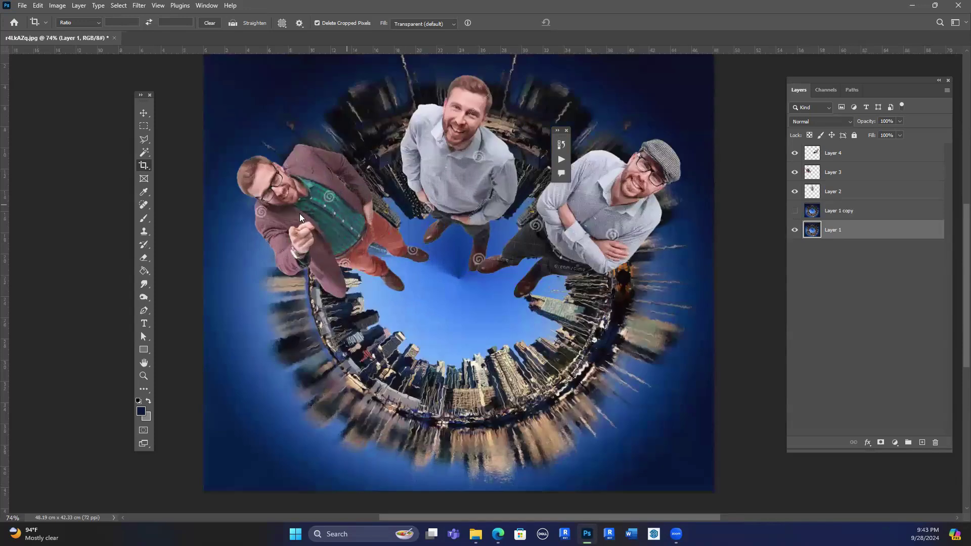
drag(295, 217, 382, 208)
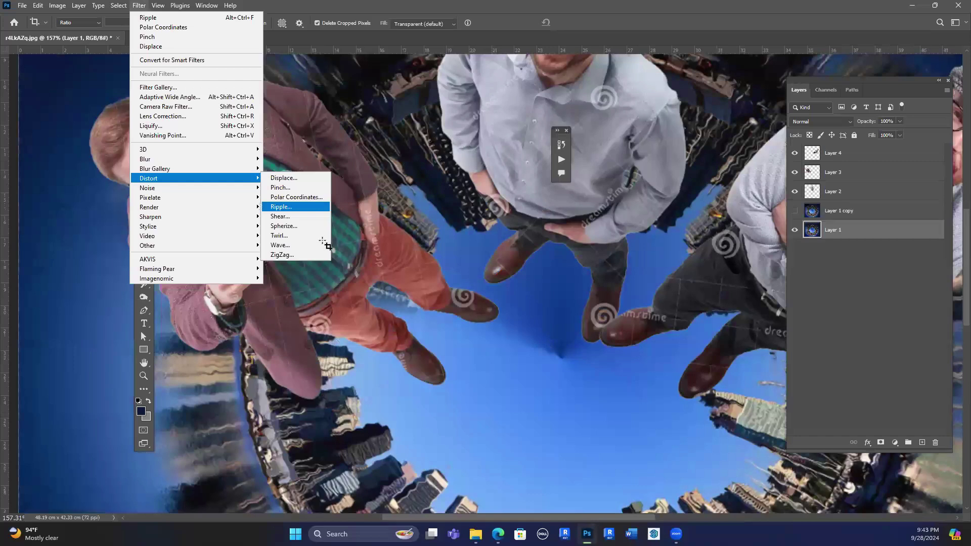
click(280, 216)
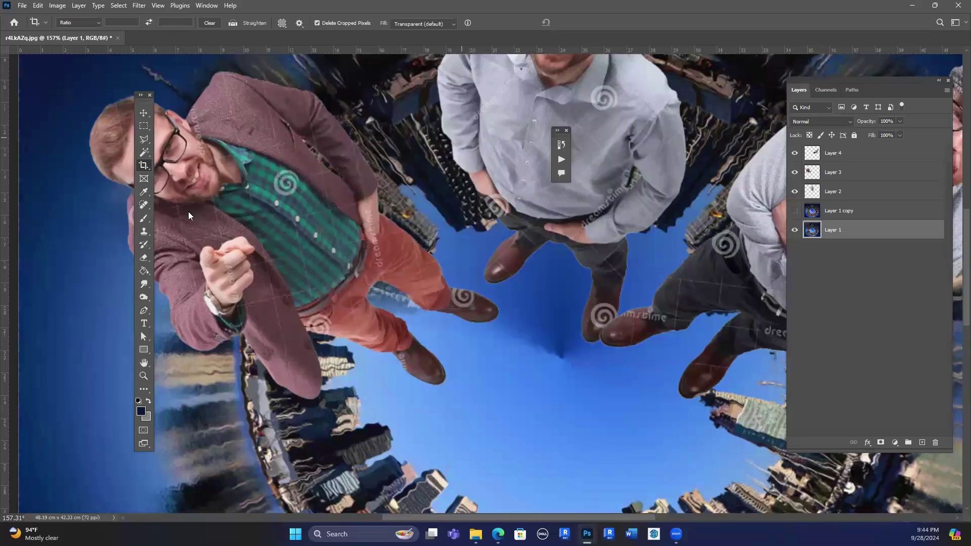
key(ctrl+0)
Apply the Twirl filter to Layer 1 with a much larger positive angle than 50° to swirl the skyline ring.
click(158, 5)
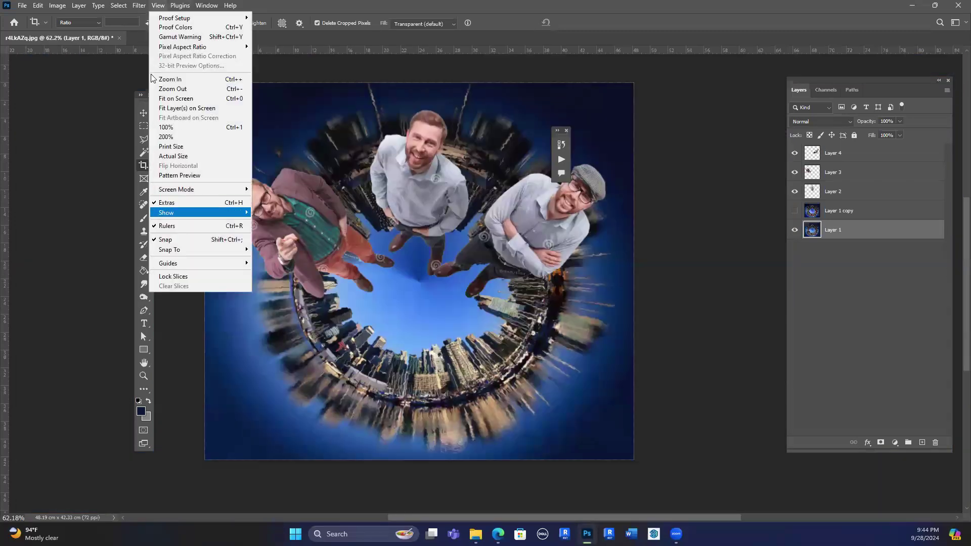
mouse_move(135, 8)
mouse_move(167, 197)
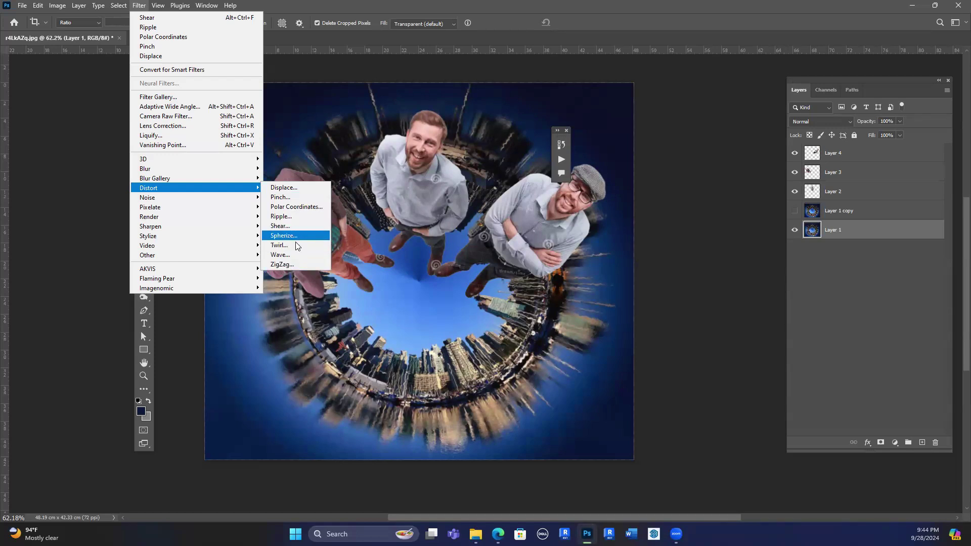
click(295, 242)
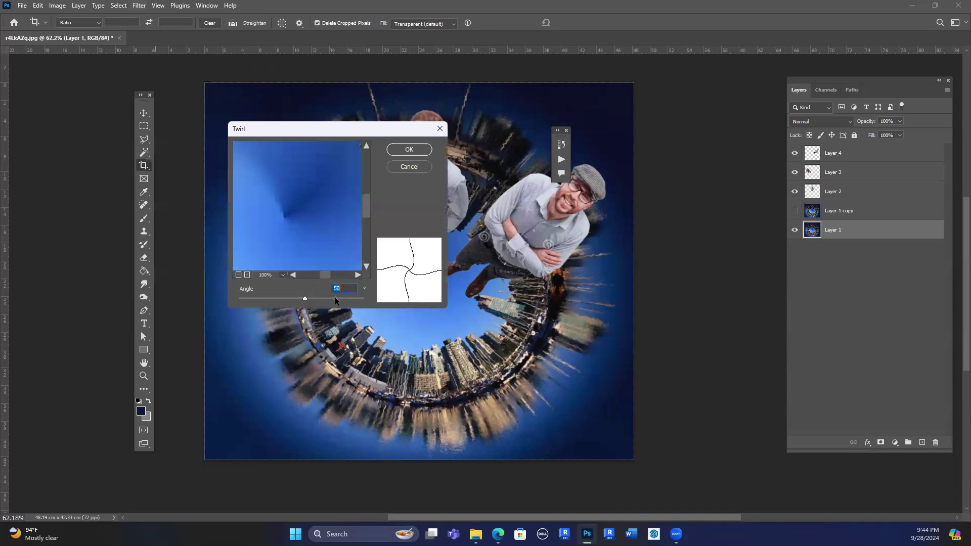
click(335, 297)
click(428, 148)
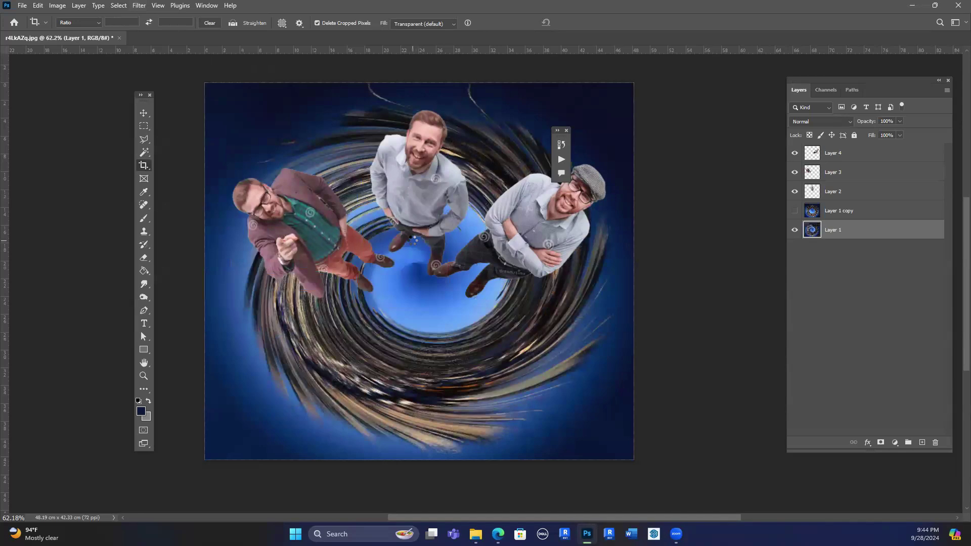
Show the undistorted skyline copy and move the twirled Layer 1 above it in the layer stack.
click(796, 211)
drag(854, 229, 853, 210)
Lower the fill of the twirled Layer 1 to below 25% and hide the layer.
click(900, 135)
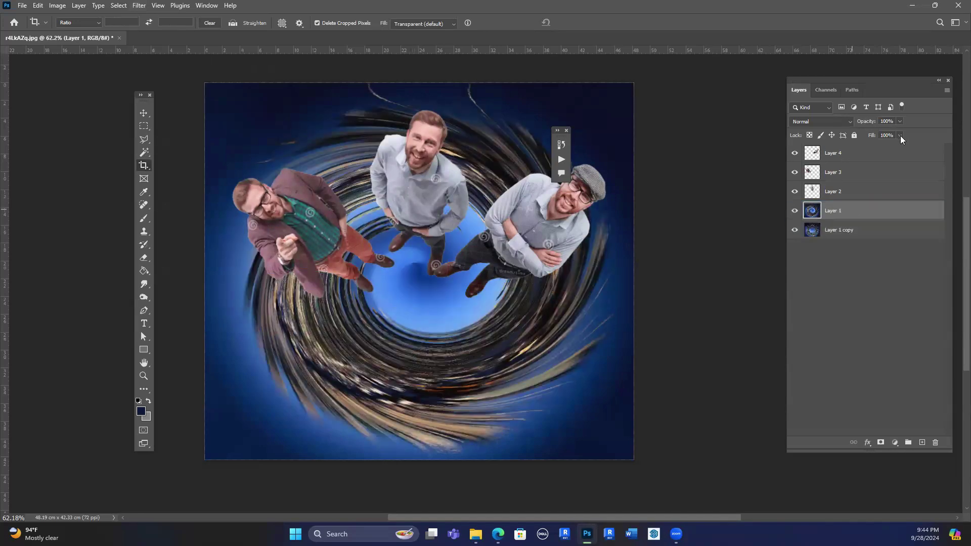
click(874, 147)
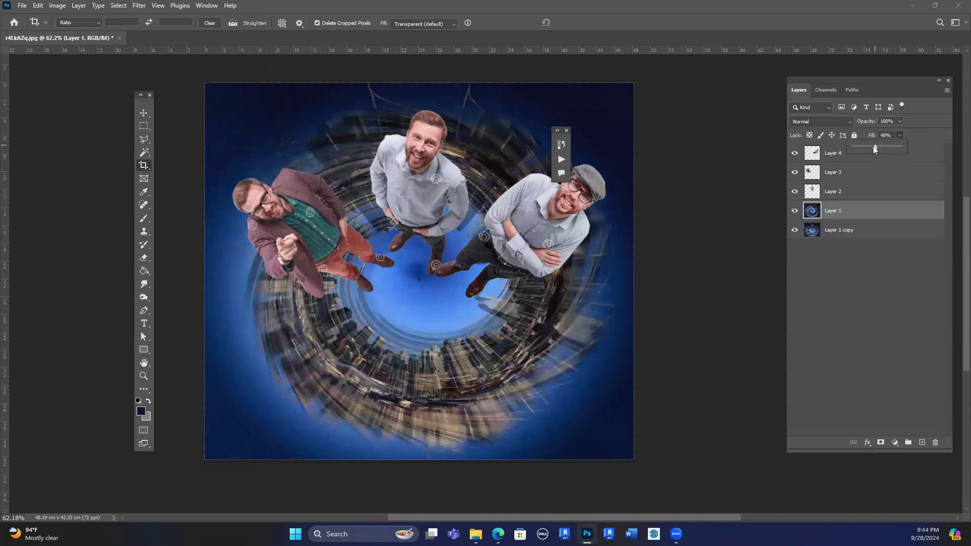
drag(872, 147, 859, 148)
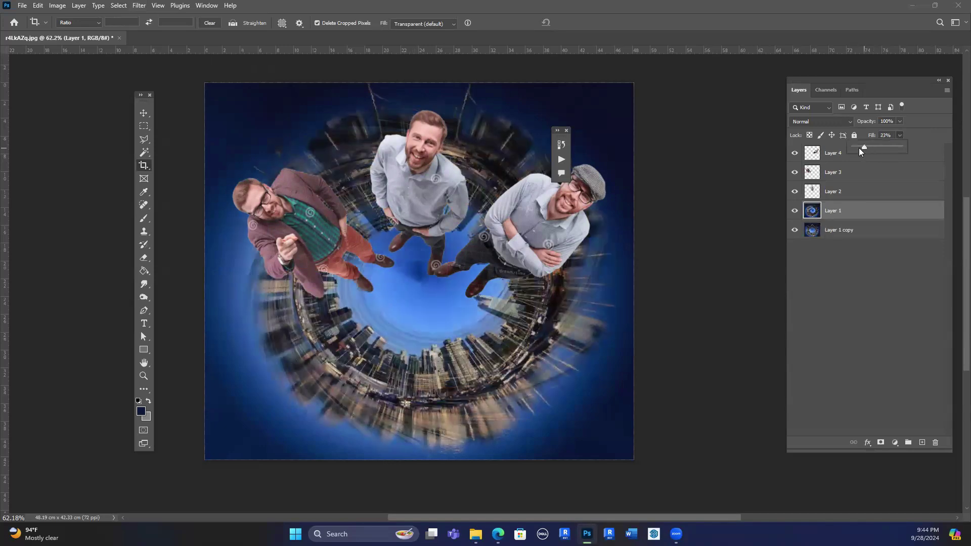
click(794, 210)
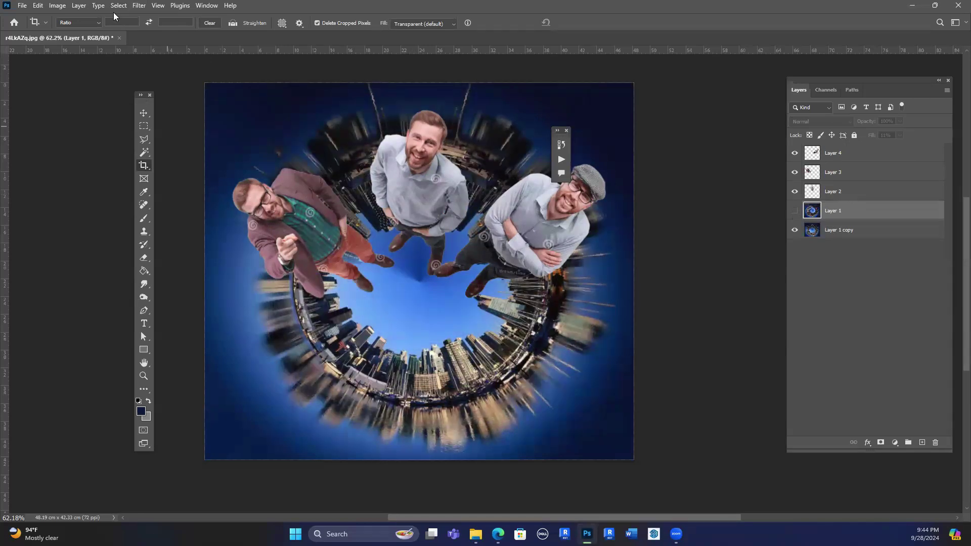
key(alt+t)
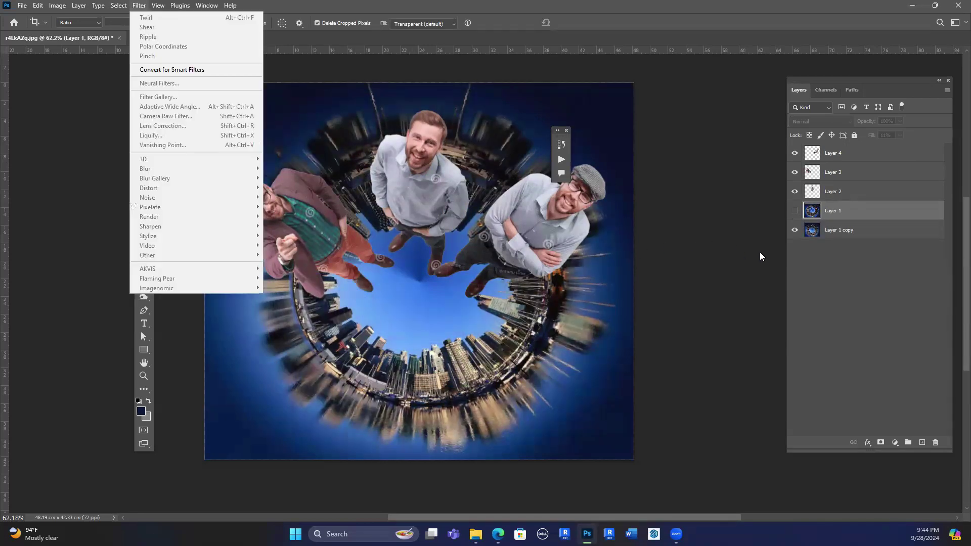
click(148, 10)
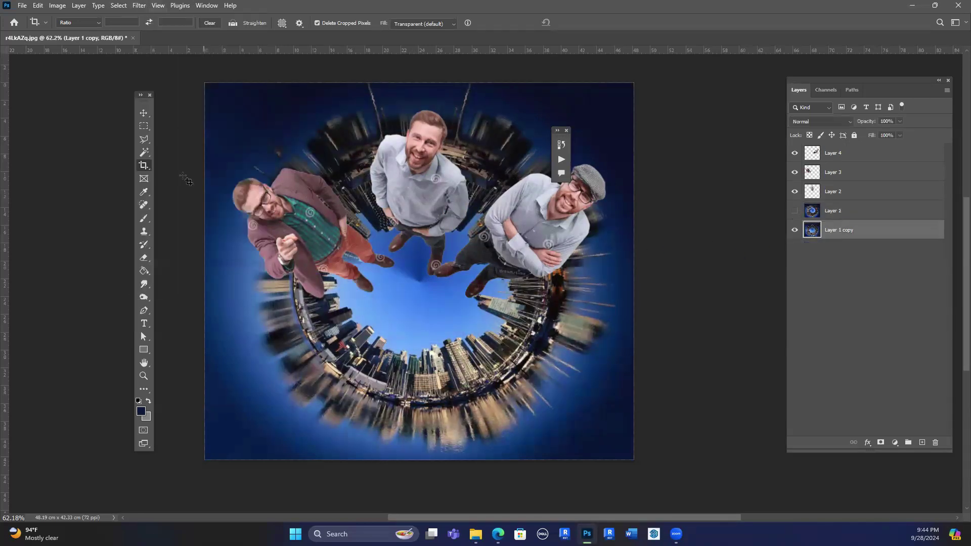
key(alt+t)
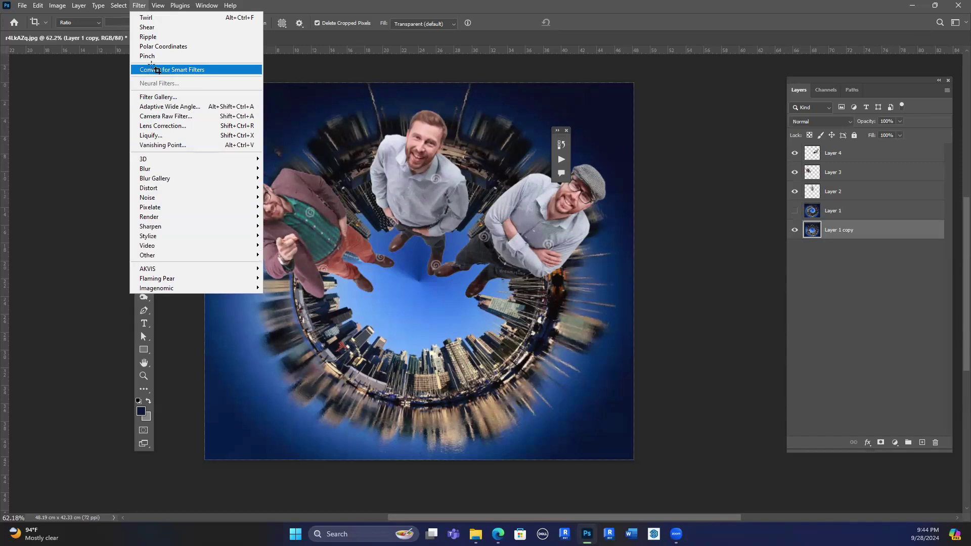
click(169, 99)
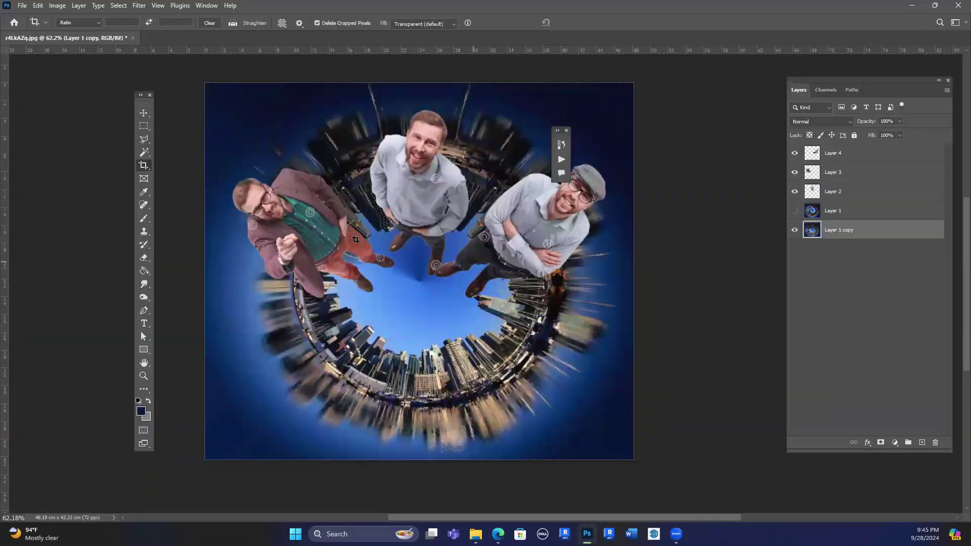
scroll(354, 237, up, 3)
scroll(358, 251, up, 1)
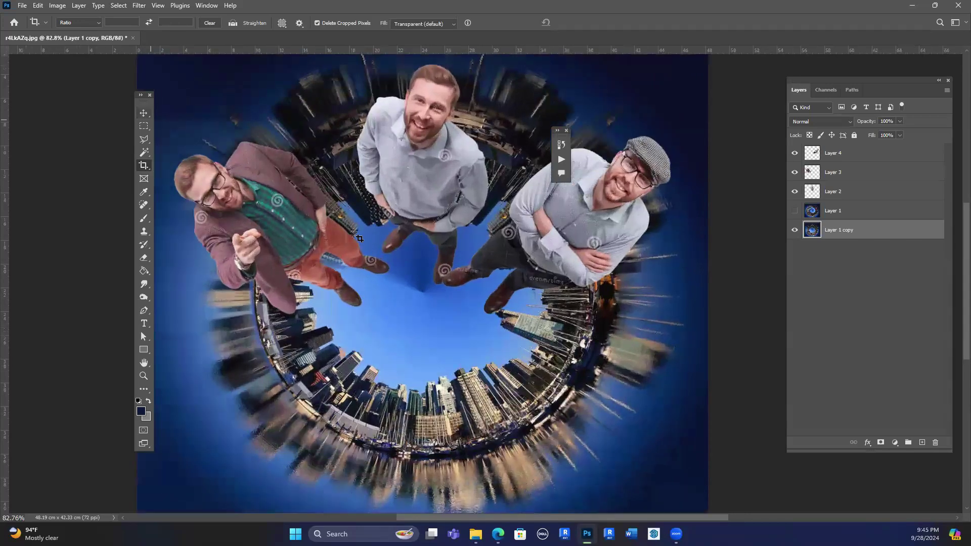
scroll(358, 237, down, 4)
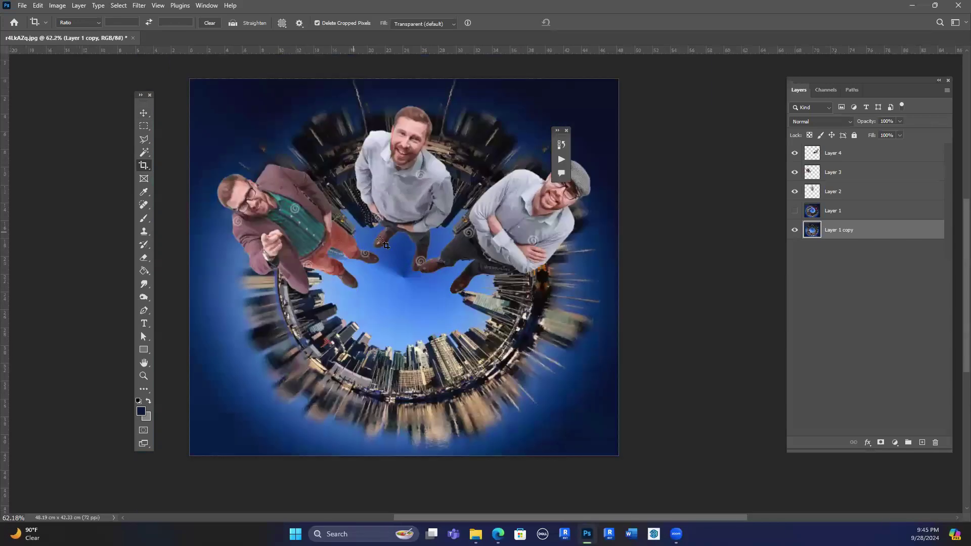
click(181, 11)
click(139, 6)
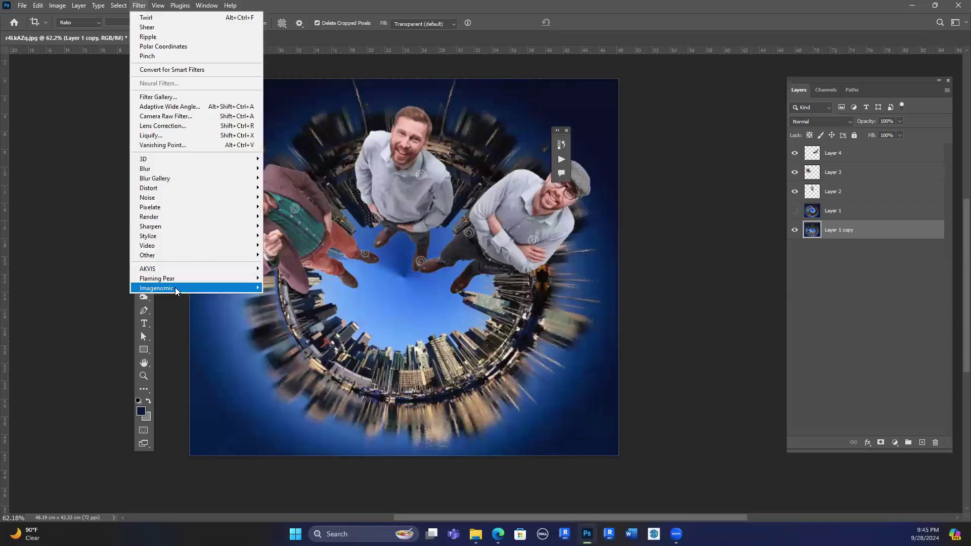
click(134, 34)
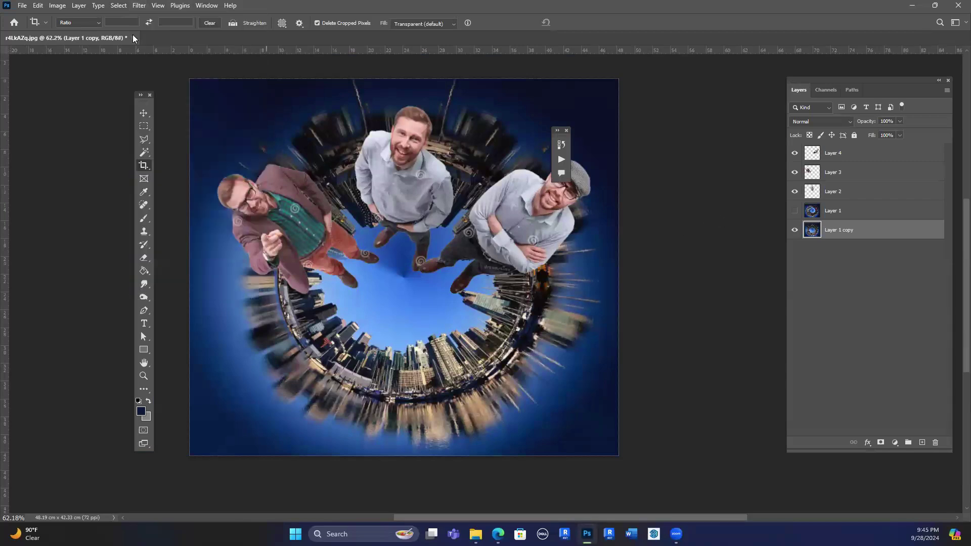
Save the finished skyline composite as a JPEG named "polar coordinate" in the Downloads folder and close the document.
click(22, 6)
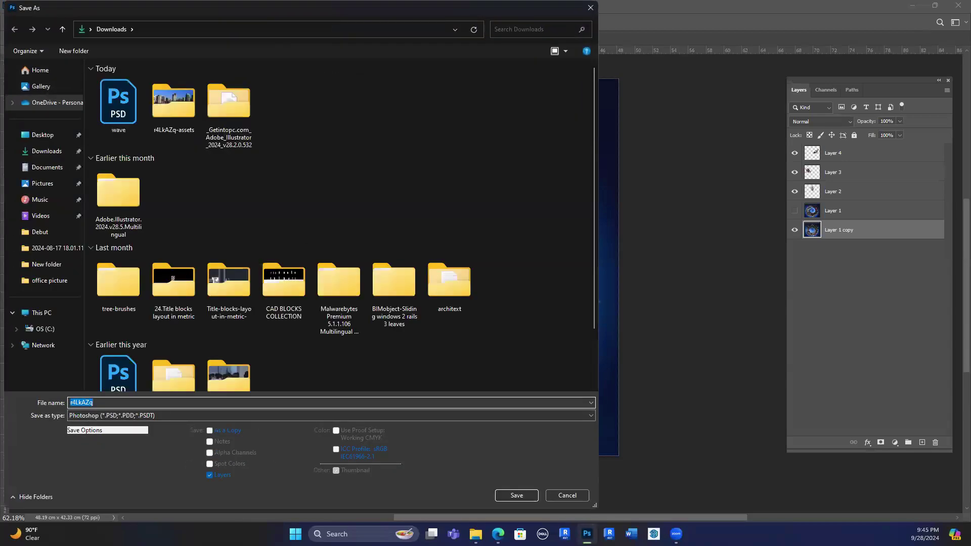
text(pola)
click(184, 414)
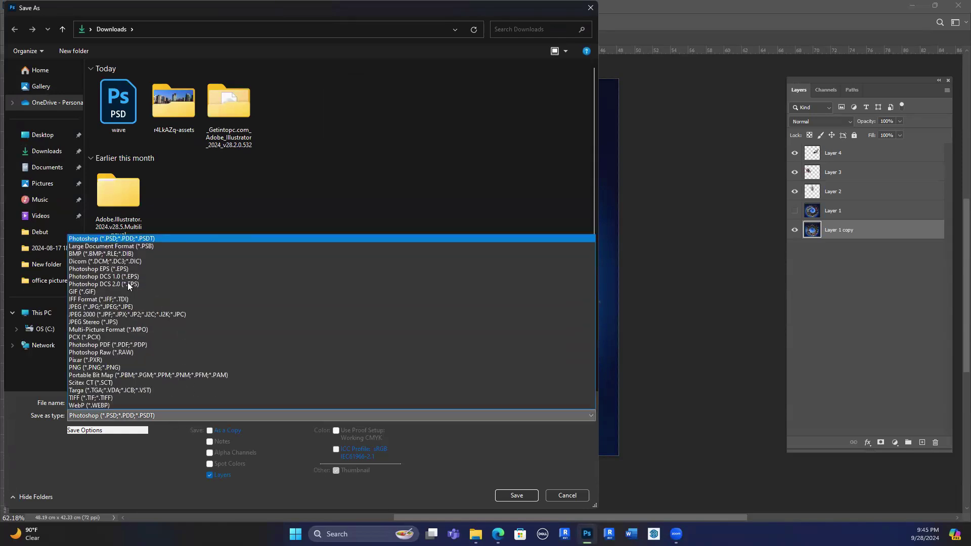
click(94, 307)
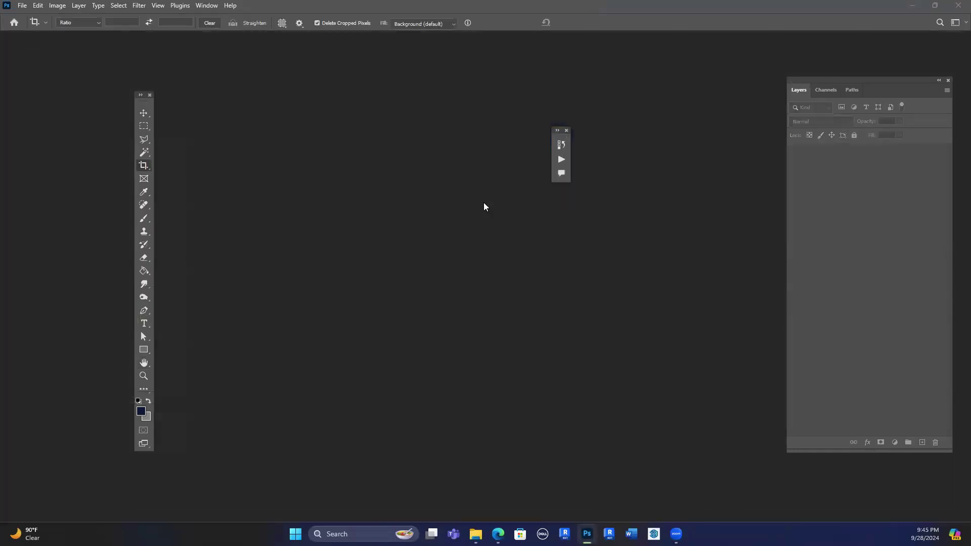
Open the r4LkAZq skyline image from Downloads and apply the Flaming Pear Flood filter with its default settings to the Background.
key(ctrl+o)
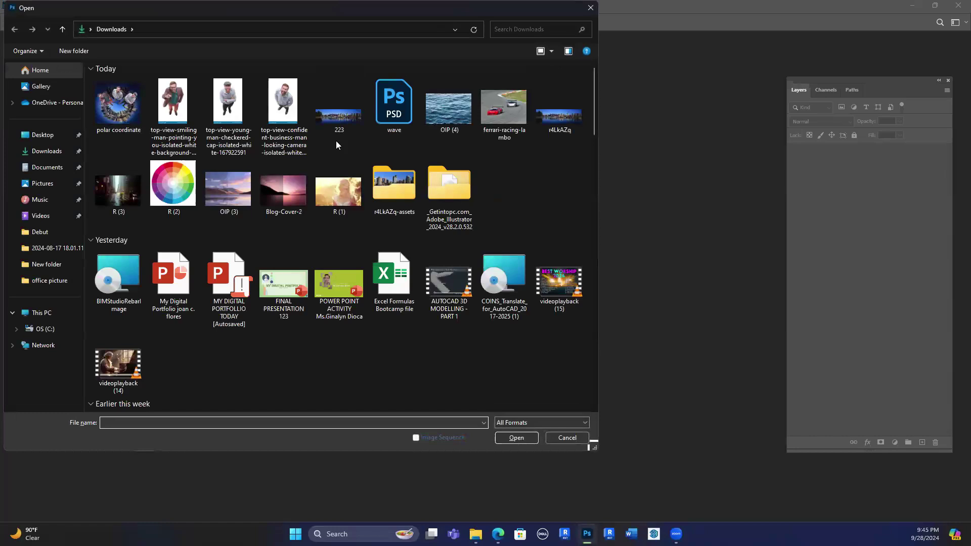
double_click(560, 114)
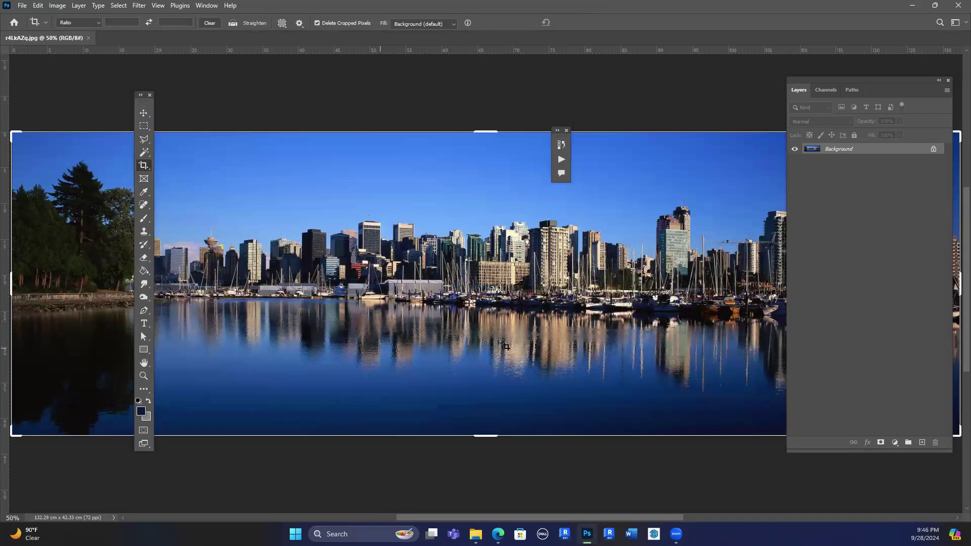
scroll(526, 349, up, 2)
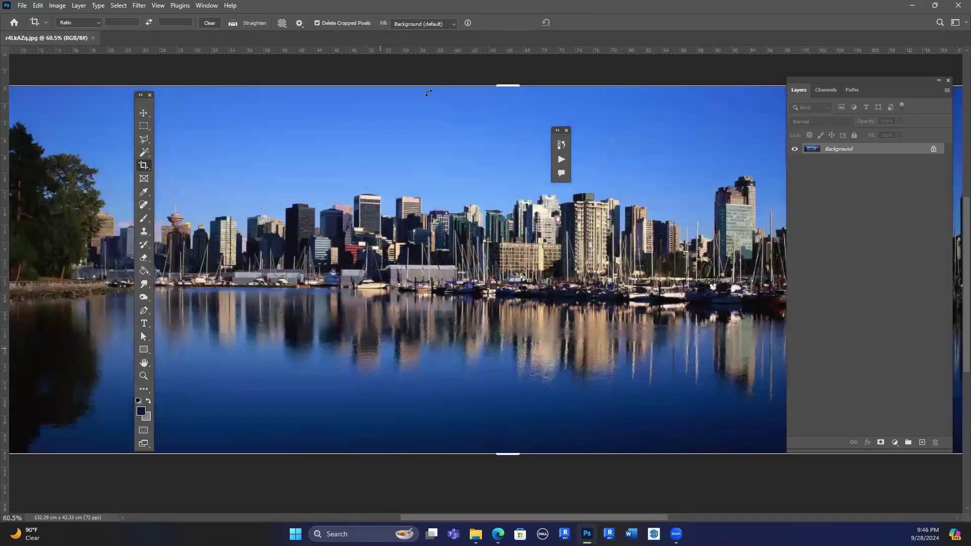
key(ctrl+minus)
key(alt+t)
mouse_move(250, 279)
click(280, 278)
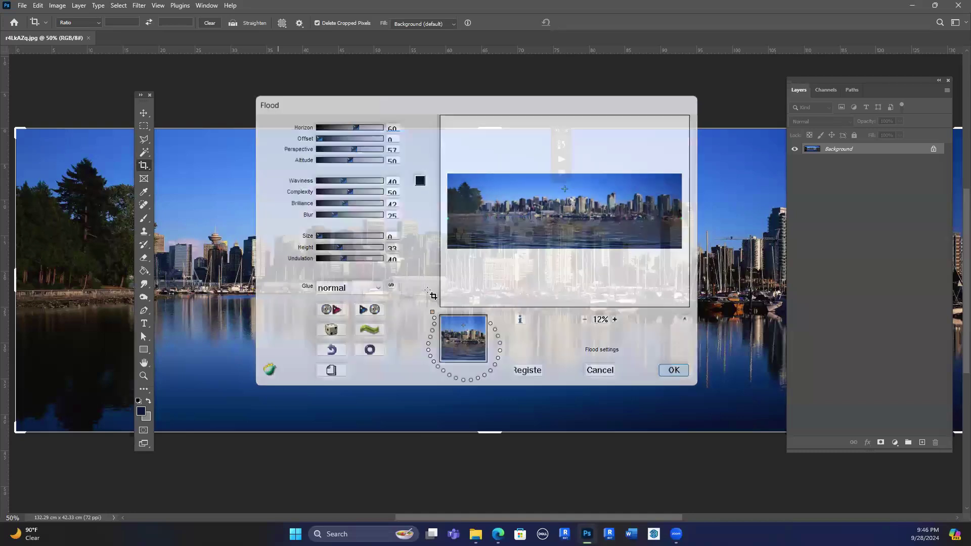
key(Escape)
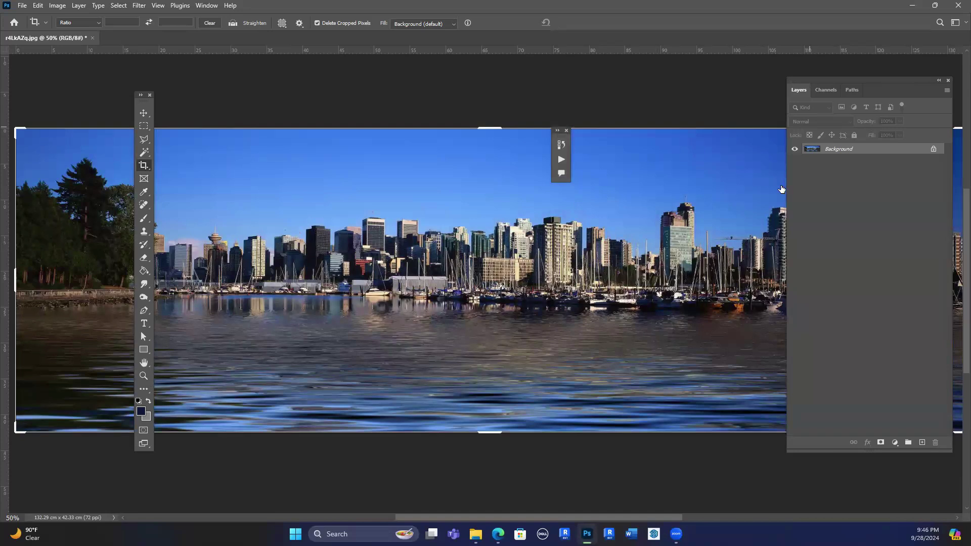
drag(830, 81, 815, 116)
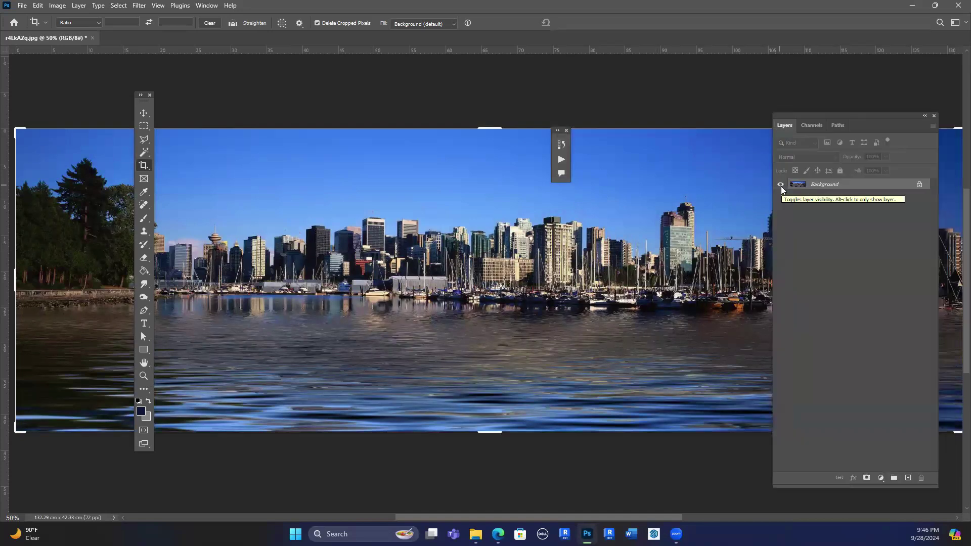
Open R (3).jpeg and copy a rectangular area around the two crossing pedestrians onto a new layer.
key(ctrl+o)
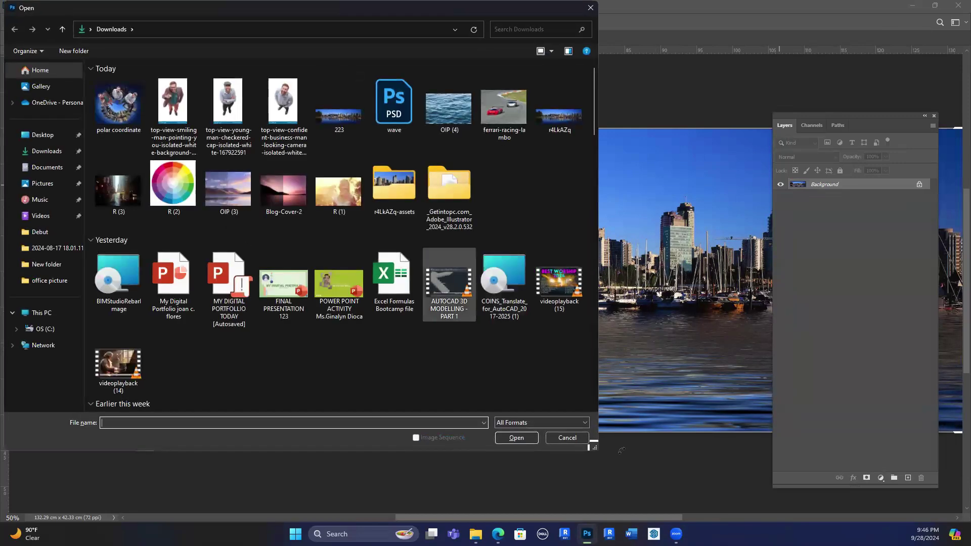
double_click(118, 190)
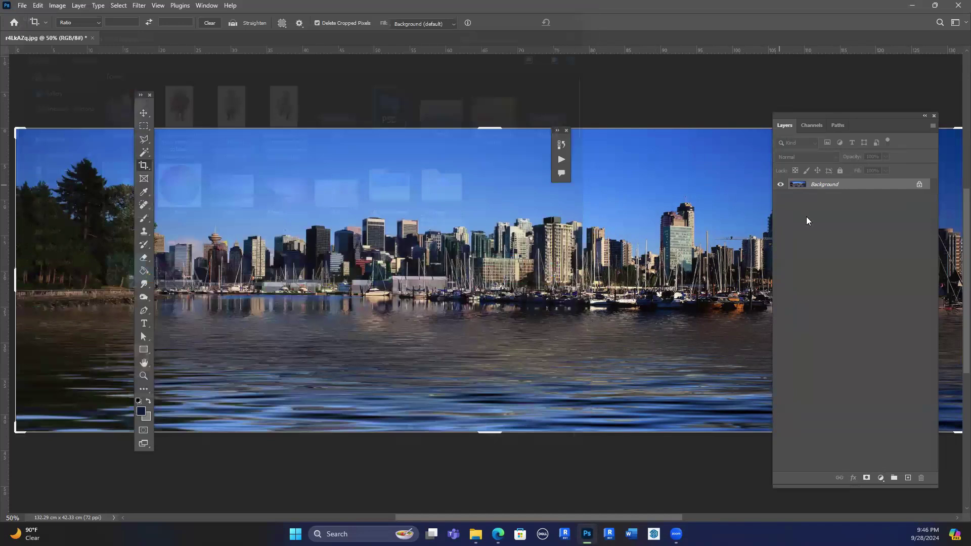
scroll(679, 386, up, 2)
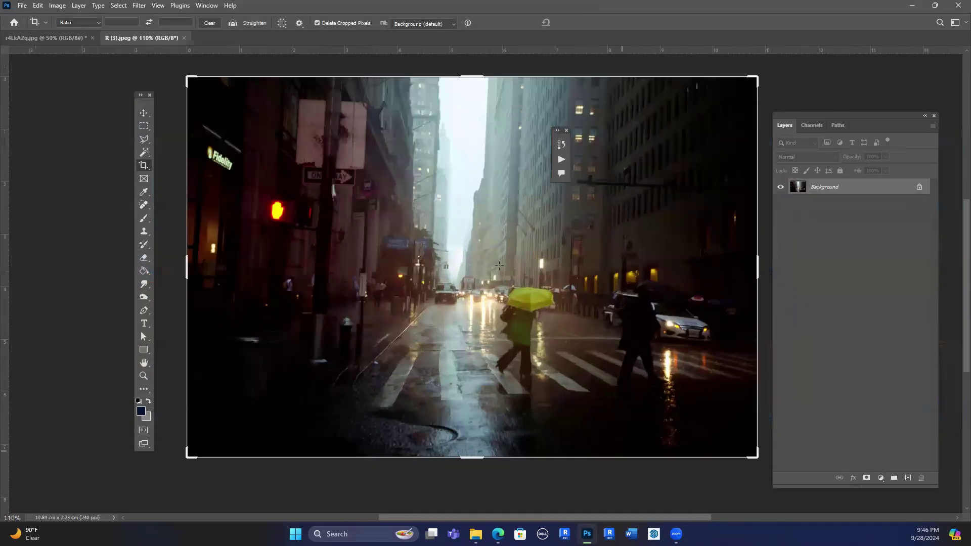
key(m)
drag(688, 398, 473, 252)
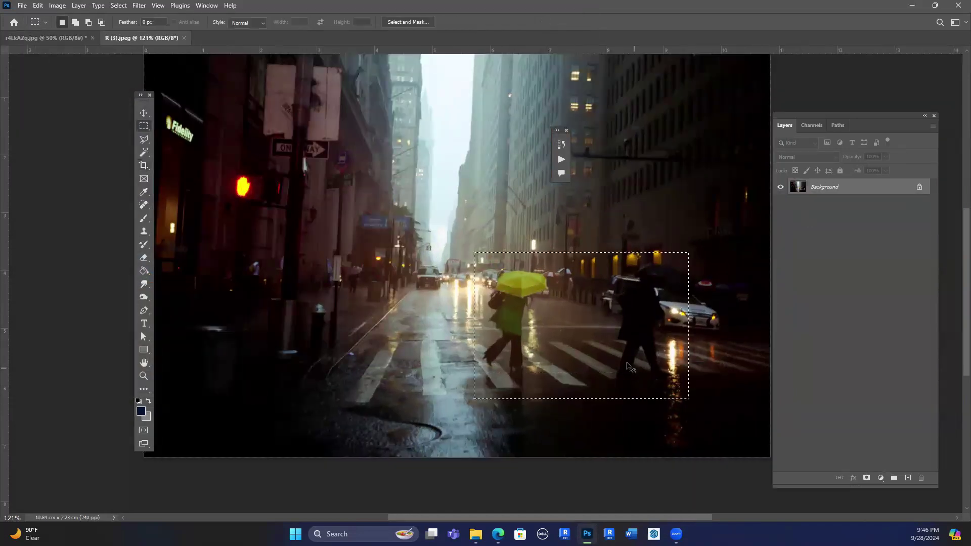
key(ctrl+j)
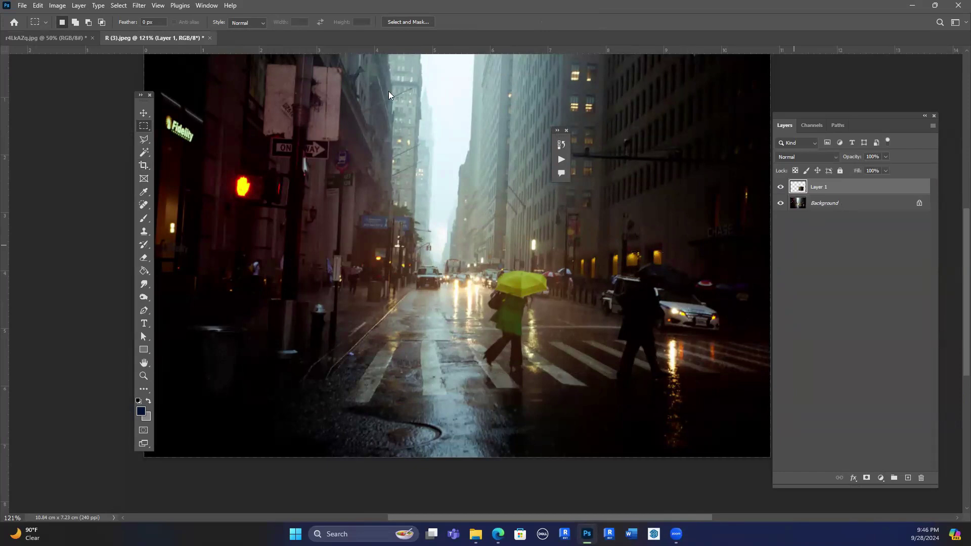
Duplicate the Background layer and apply the Flaming Pear Flood filter to the copy with a slightly higher Horizon value.
key(alt+bracketleft)
drag(873, 208, 909, 479)
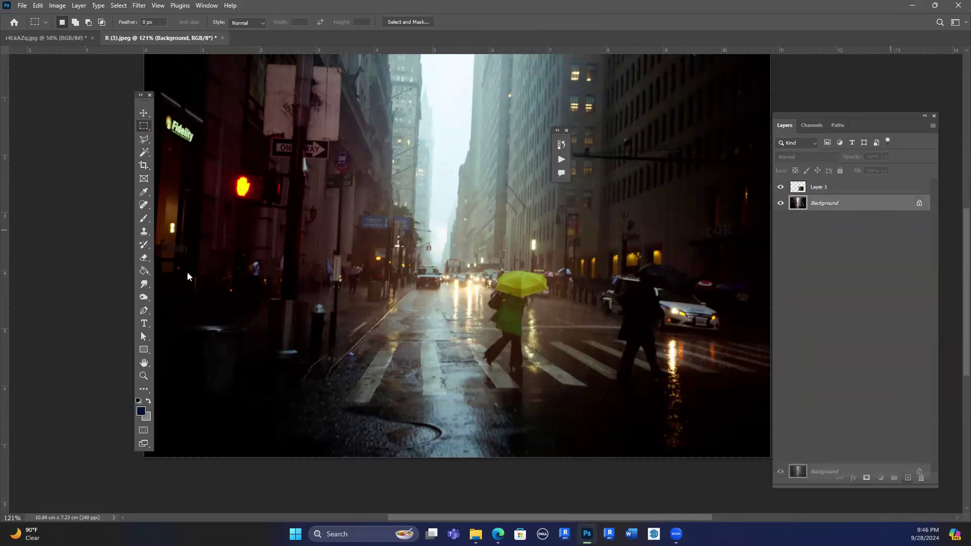
key(alt+t)
mouse_move(172, 279)
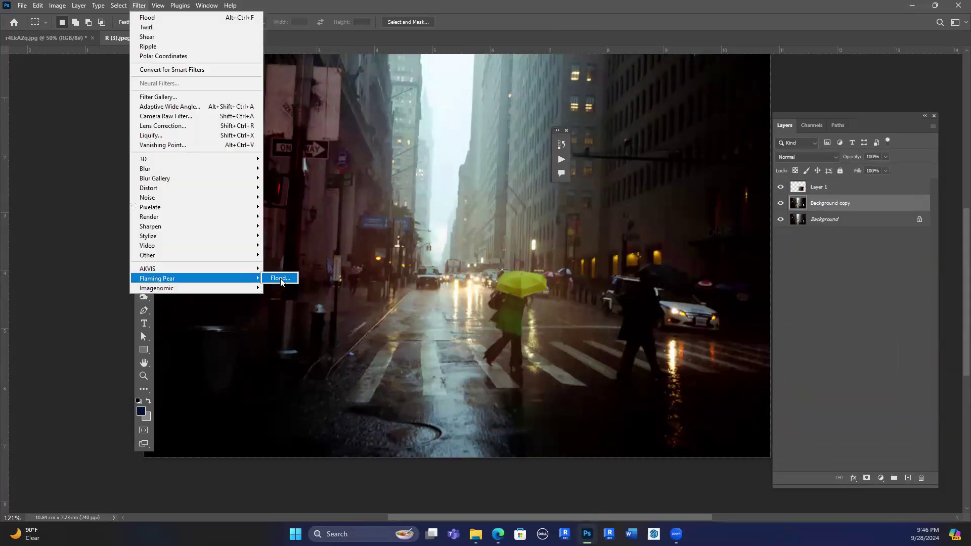
click(280, 278)
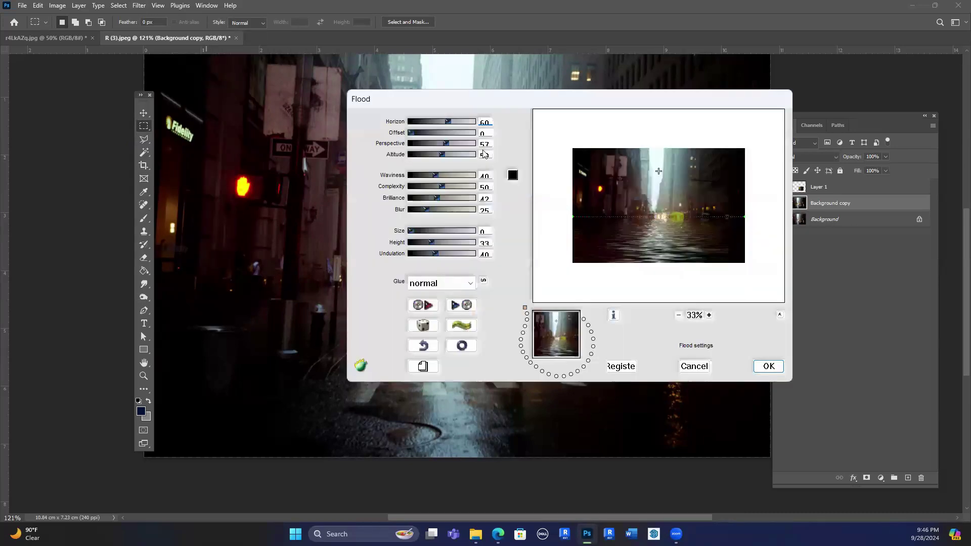
drag(453, 124, 456, 124)
click(755, 362)
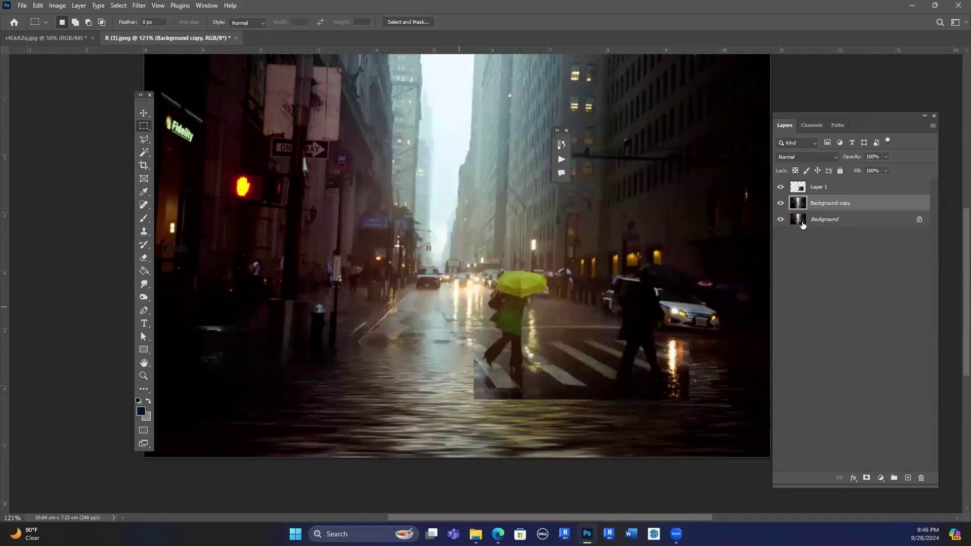
Erase the hard edges of the pedestrian patch in Layer 1 with a 150 px Eraser to blend it into the flooded street.
scroll(456, 304, down, 1)
click(819, 187)
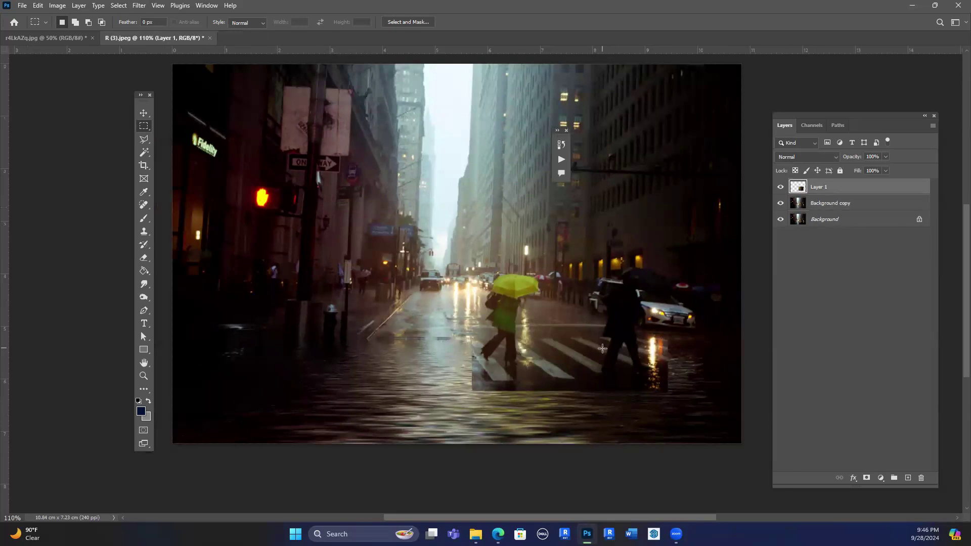
key(e)
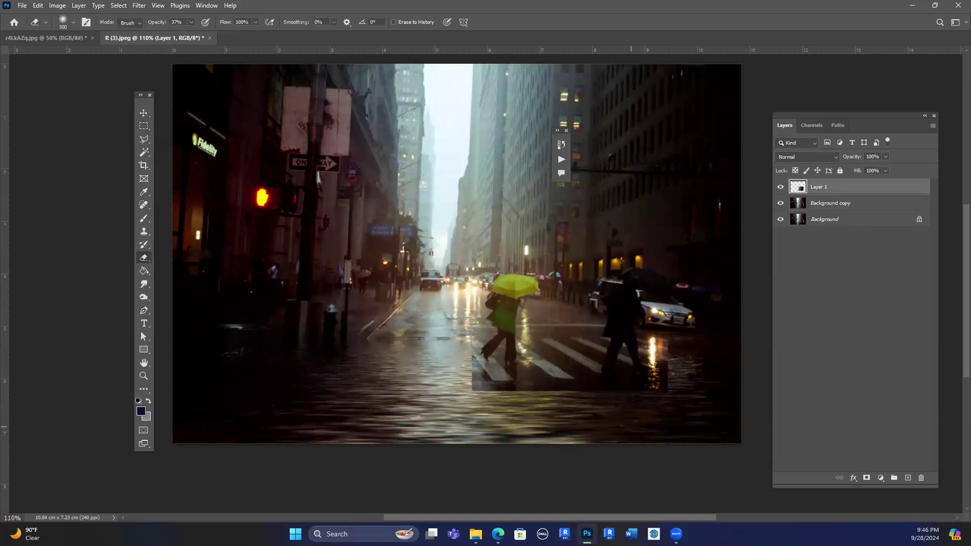
key(bracketleft)
key(bracketleft)
key(bracketleft)
key(bracketleft)
key(bracketleft)
key(bracketleft)
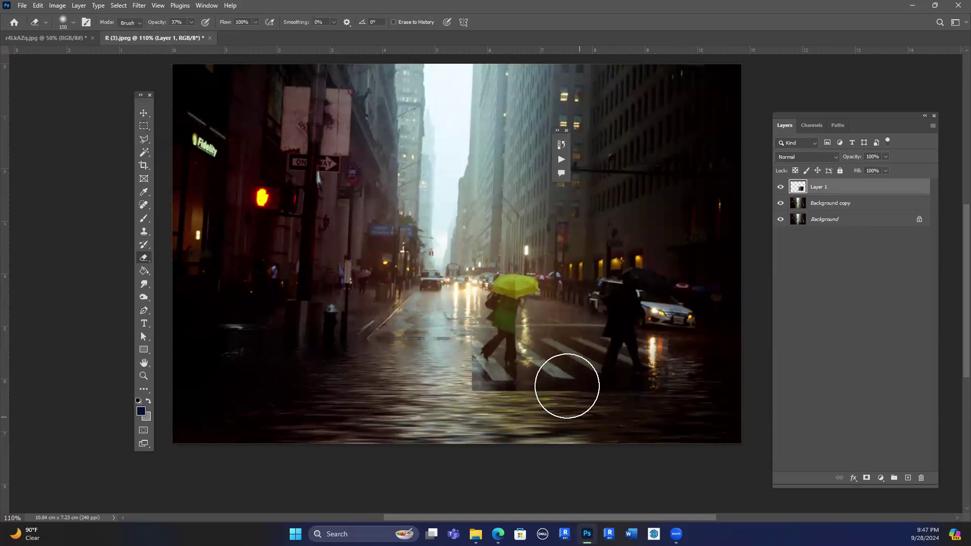
mouse_move(553, 402)
mouse_down()
mouse_move(470, 415)
mouse_move(449, 390)
mouse_up()
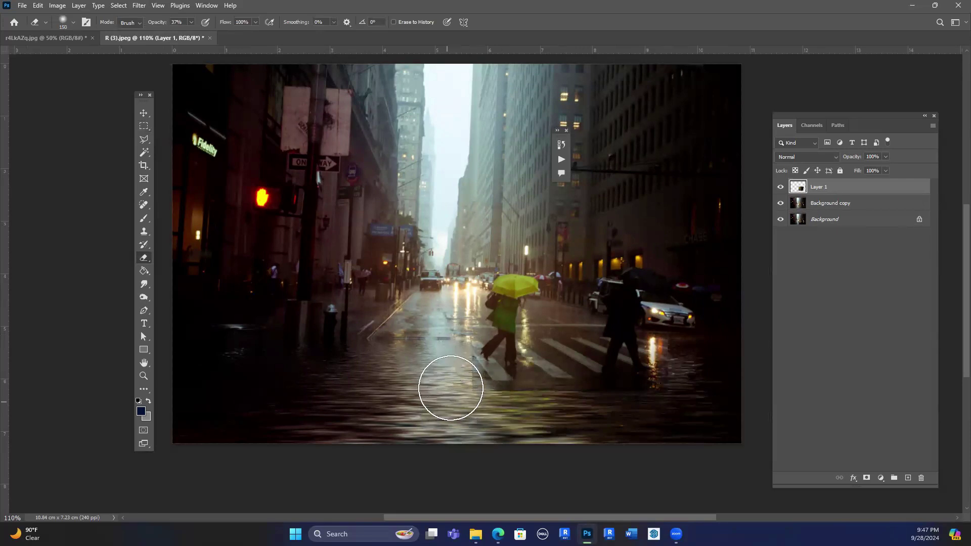
drag(558, 420, 496, 402)
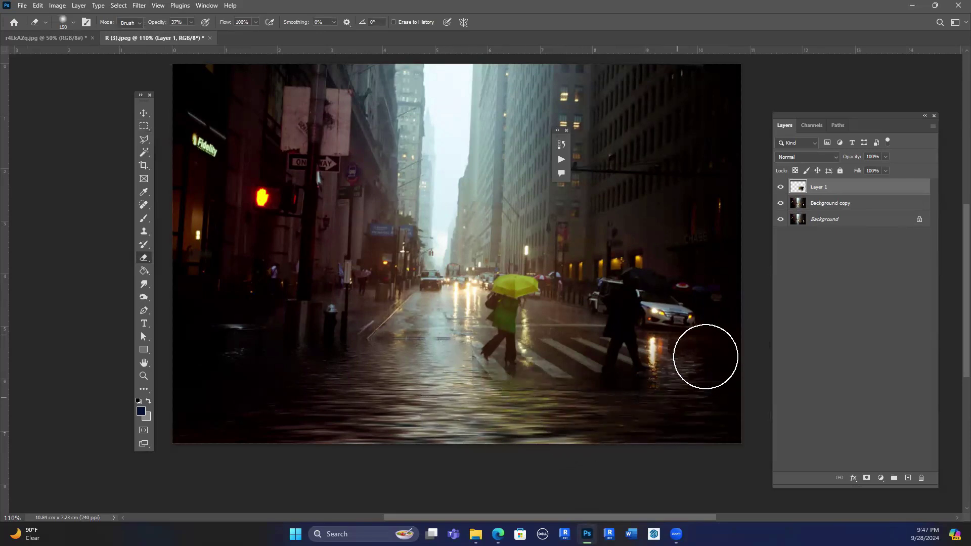
mouse_move(682, 352)
mouse_down()
mouse_move(674, 380)
mouse_move(587, 413)
mouse_move(556, 365)
mouse_move(542, 380)
mouse_move(454, 350)
mouse_move(448, 364)
mouse_move(447, 349)
mouse_move(444, 370)
mouse_up()
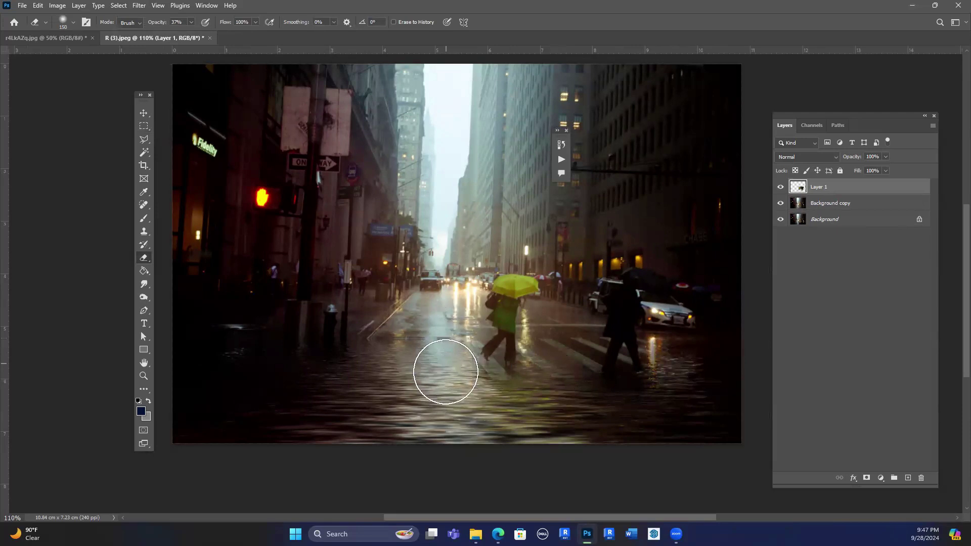
Duplicate Layer 1, flip the copy vertically and place it directly beneath the two pedestrians as their reflection in the water.
scroll(632, 417, up, 1)
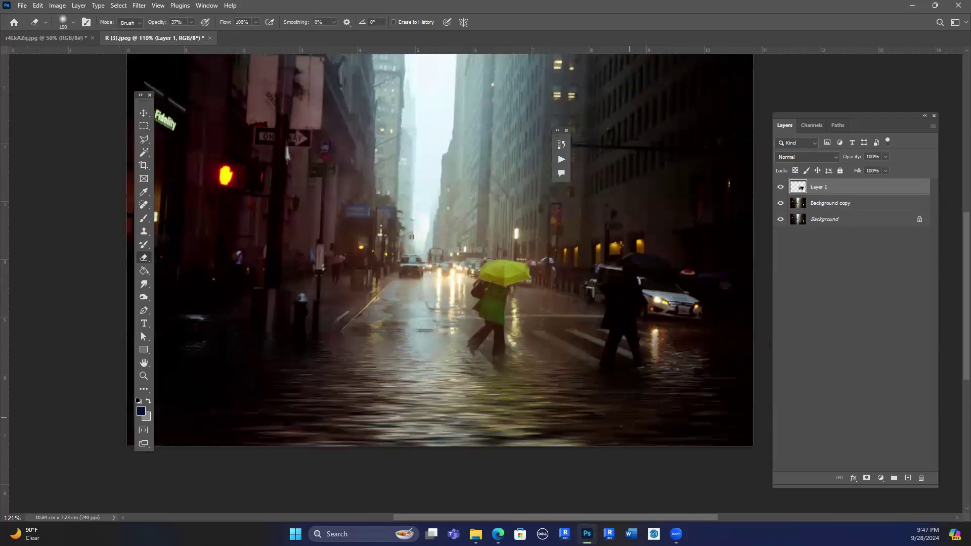
scroll(632, 419, up, 3)
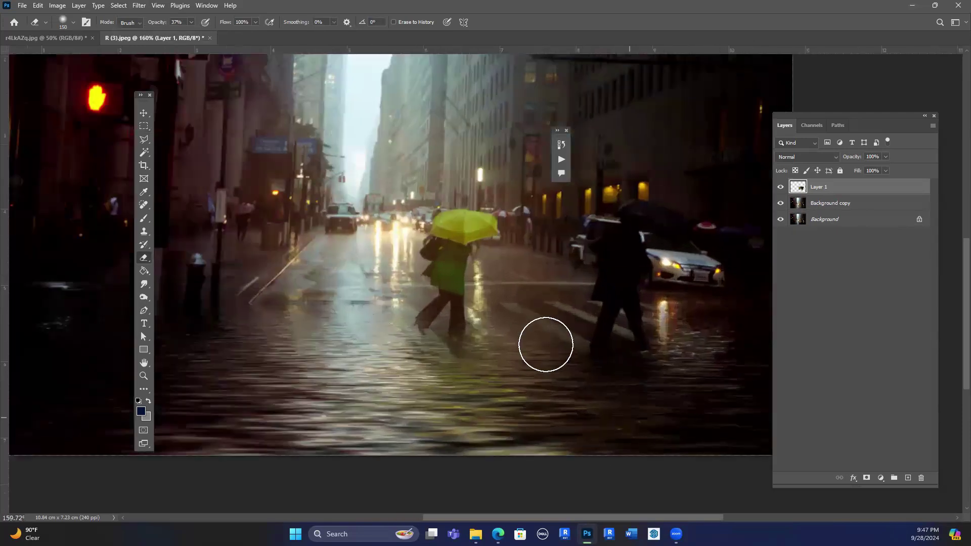
scroll(468, 317, up, 3)
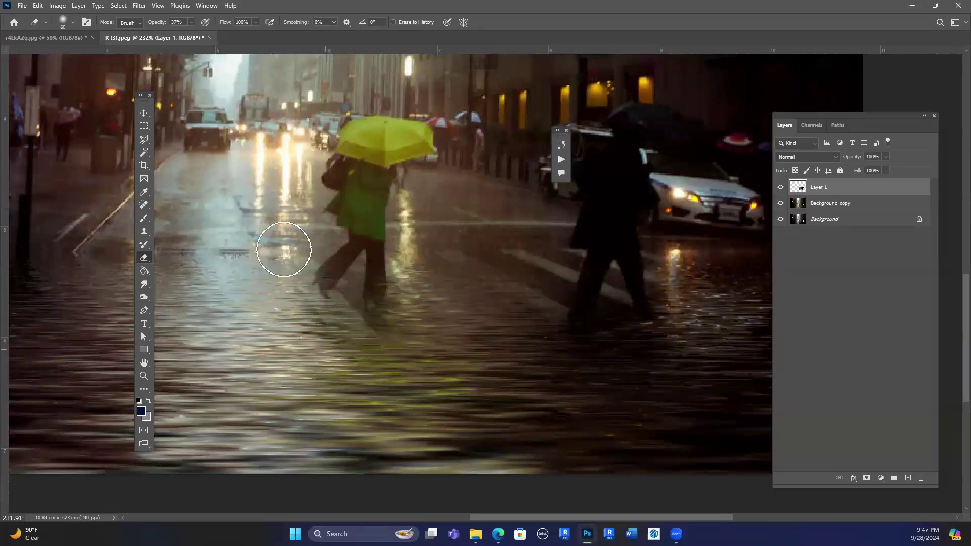
scroll(335, 399, down, 2)
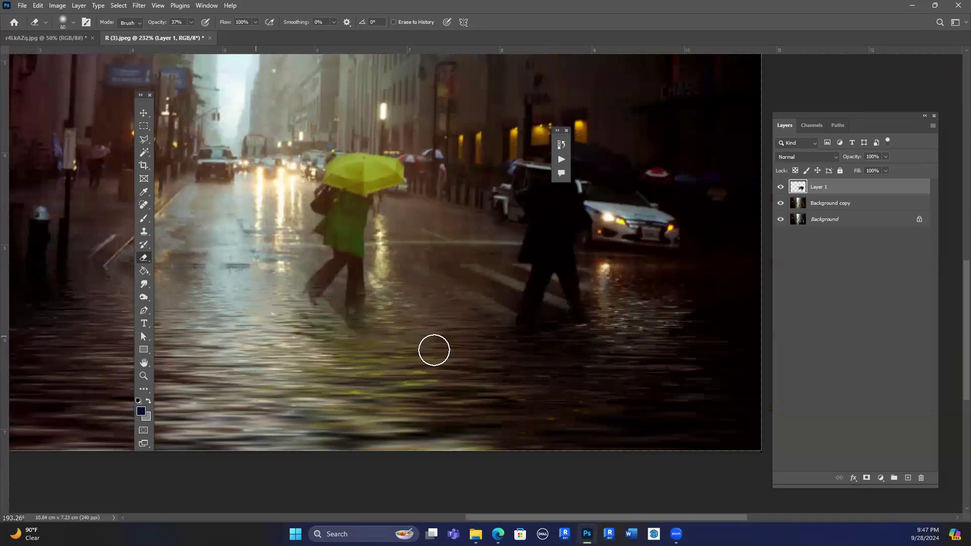
scroll(429, 351, down, 3)
drag(903, 384, 908, 478)
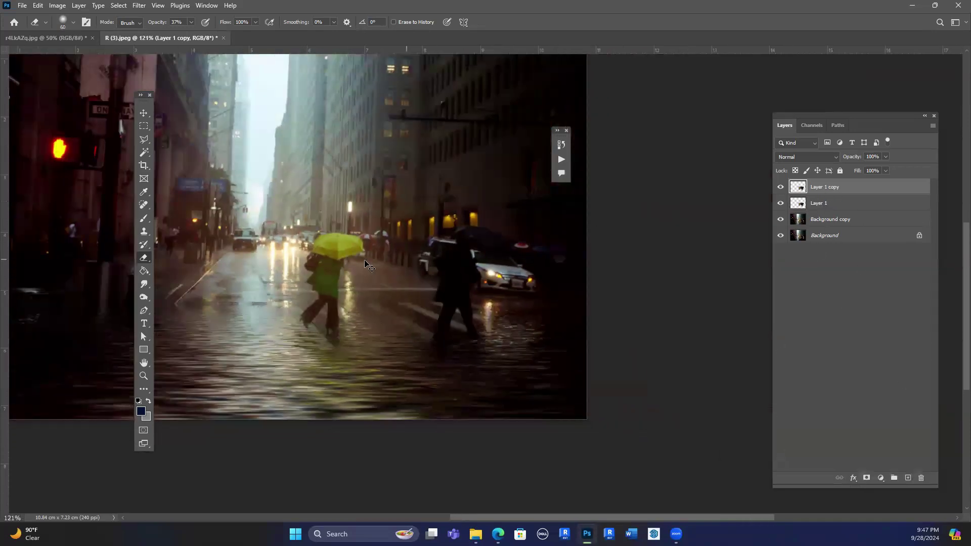
key(ctrl+t)
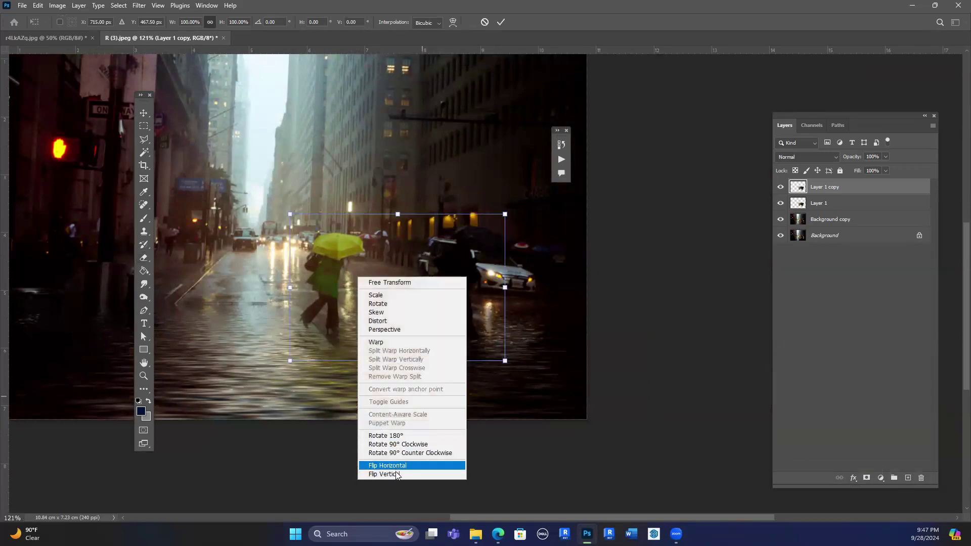
click(384, 474)
mouse_move(347, 297)
mouse_down()
mouse_move(346, 404)
mouse_move(345, 393)
mouse_up()
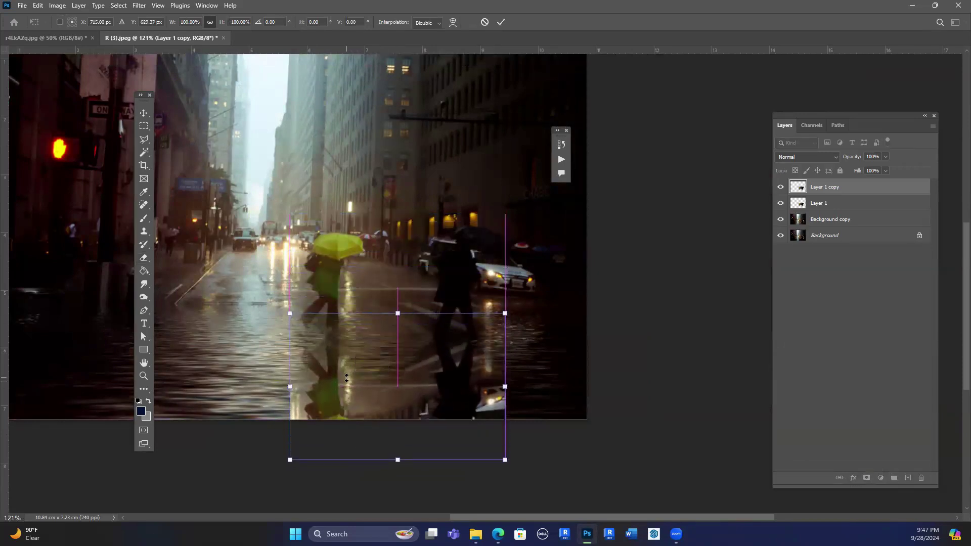
key(Return)
Erase the mirrored car and its hard edges from the reflection in Layer 1 copy with the 60 px Eraser at 37% opacity.
key(e)
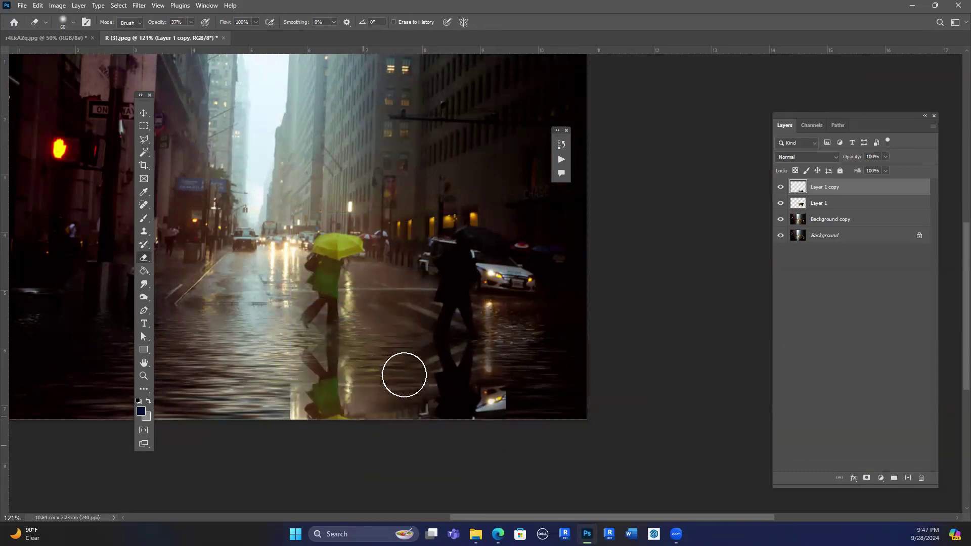
scroll(420, 306, up, 1)
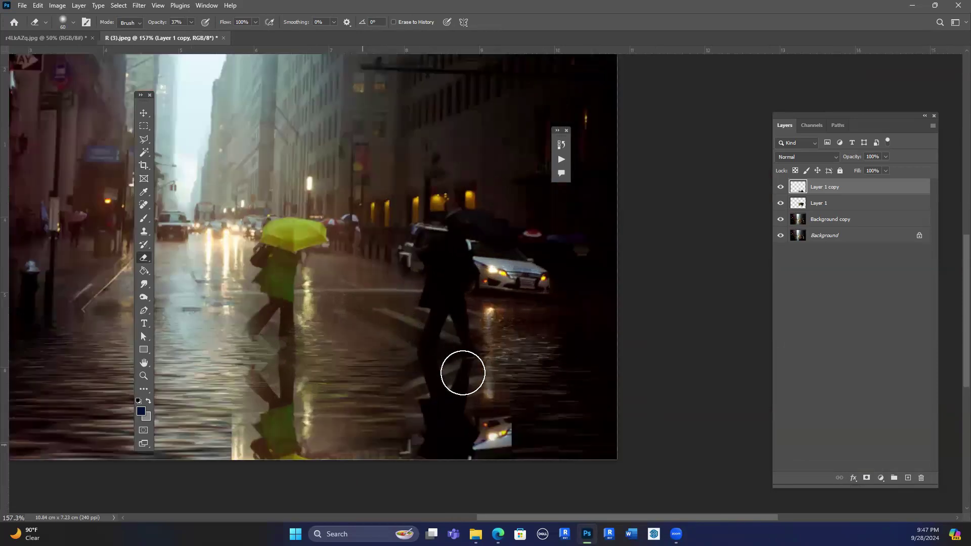
scroll(524, 354, up, 1)
scroll(538, 445, up, 1)
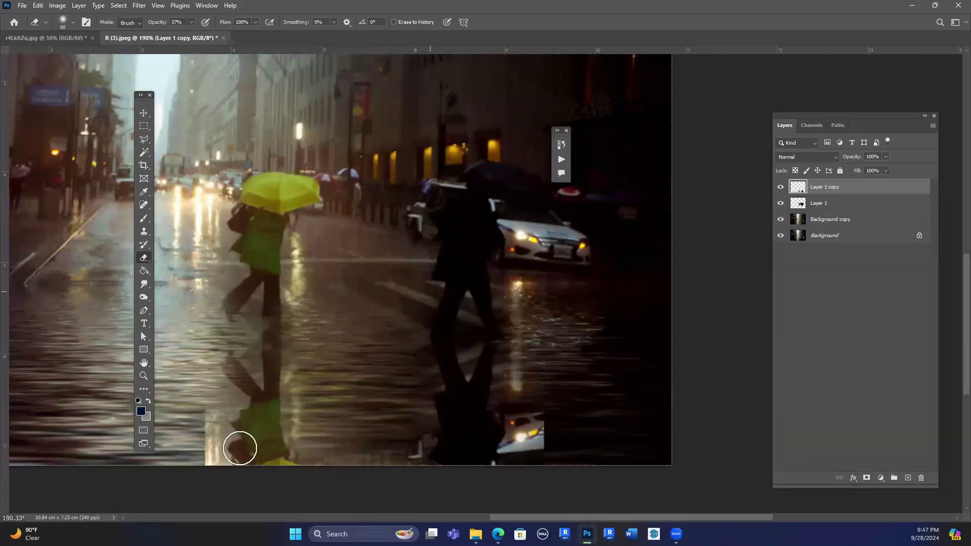
key(ctrl+z)
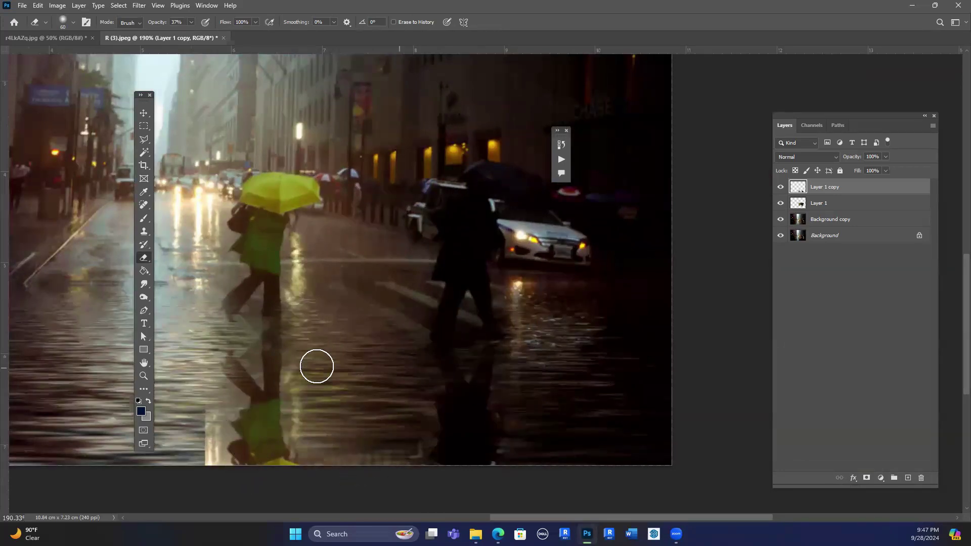
scroll(654, 246, down, 2)
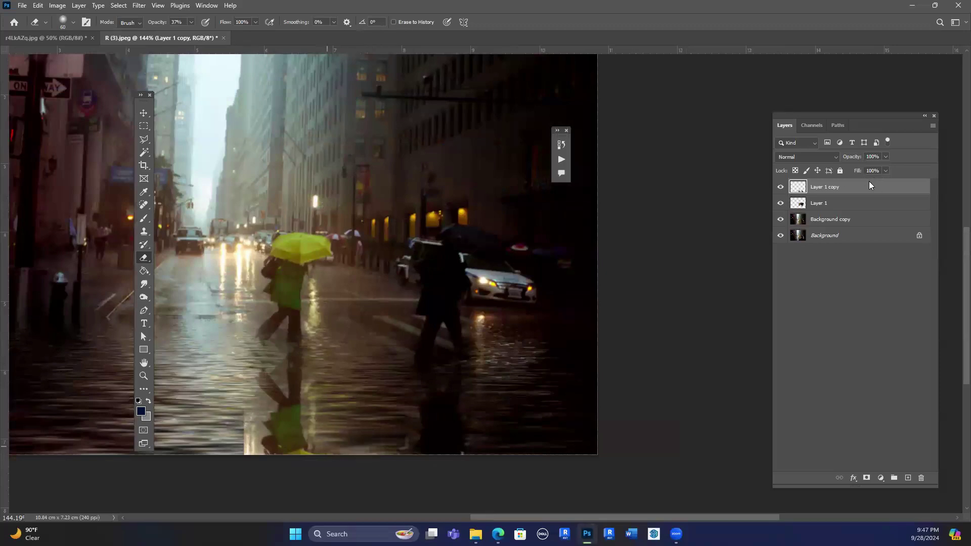
Lower the Fill of Layer 1 copy to 48% to soften the pedestrians' reflection on the flooded street.
click(886, 170)
drag(868, 185, 862, 181)
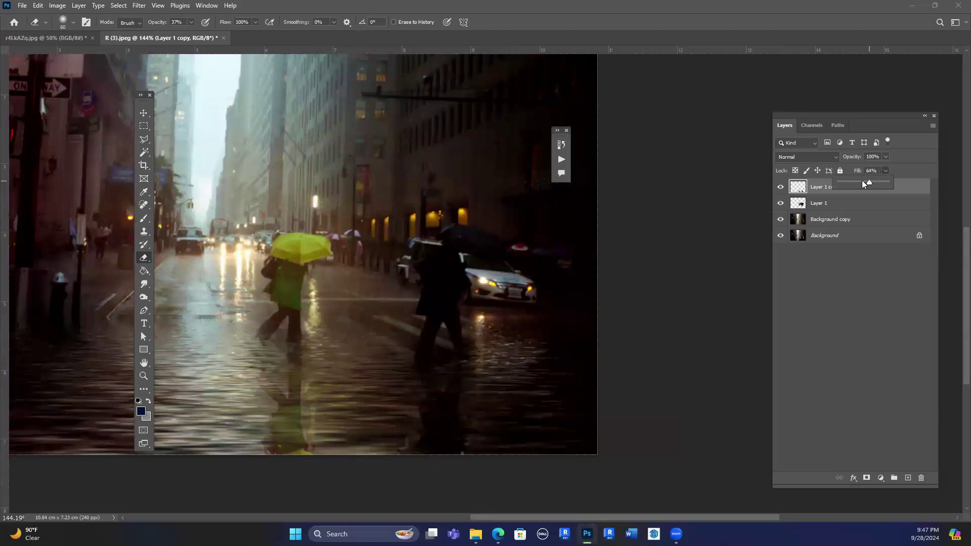
click(503, 353)
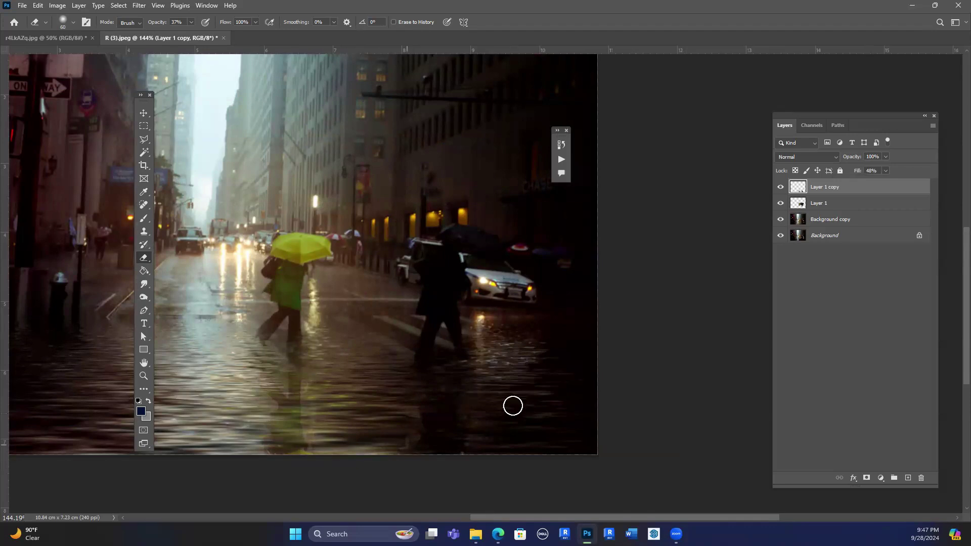
scroll(432, 428, down, 3)
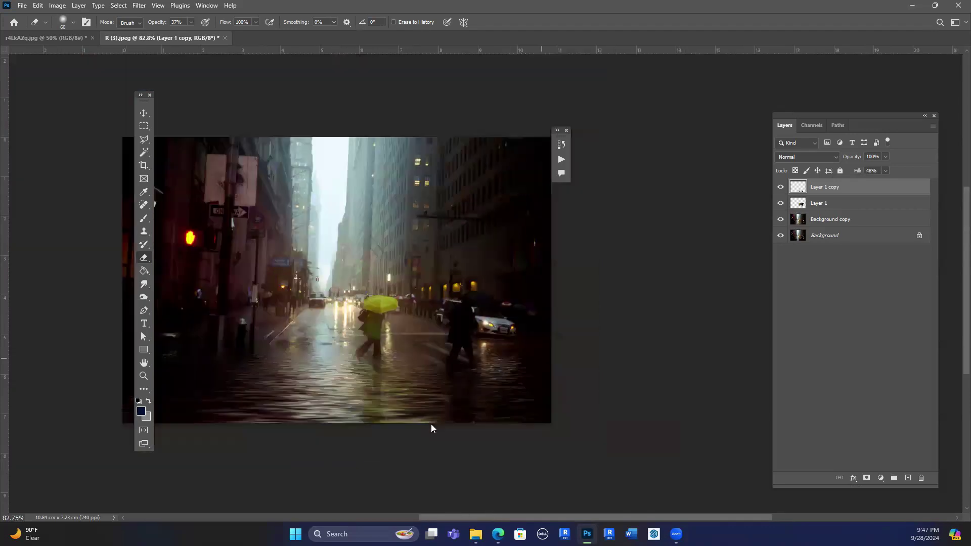
scroll(431, 424, up, 2)
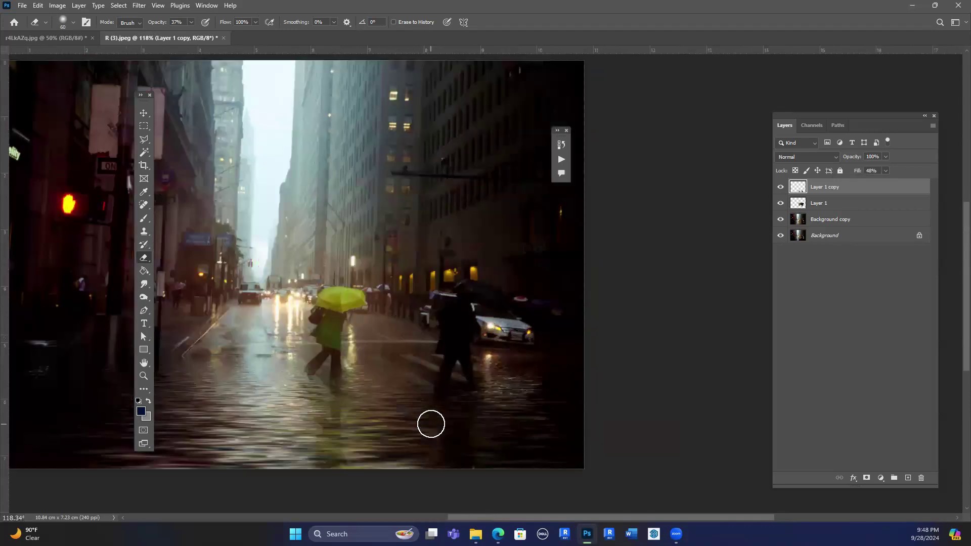
key(ctrl+o)
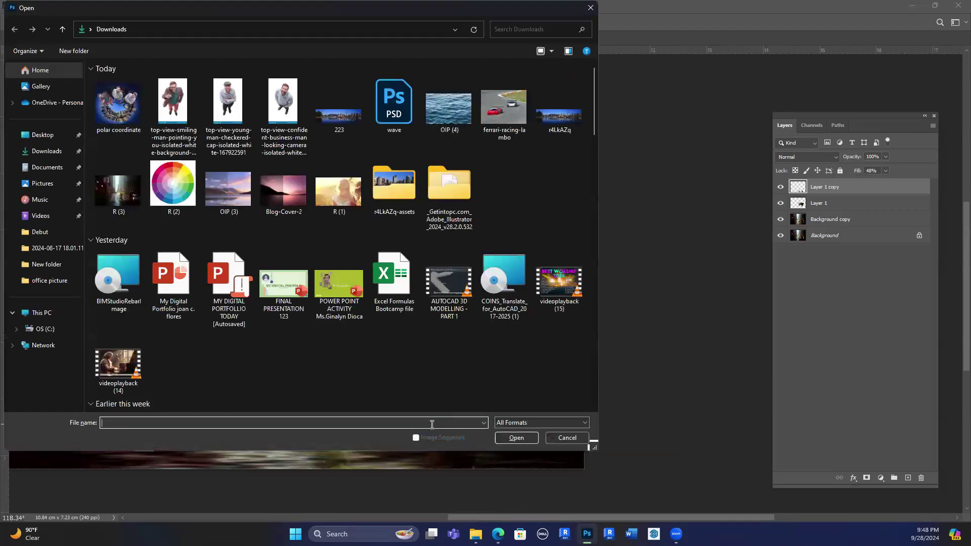
key(Escape)
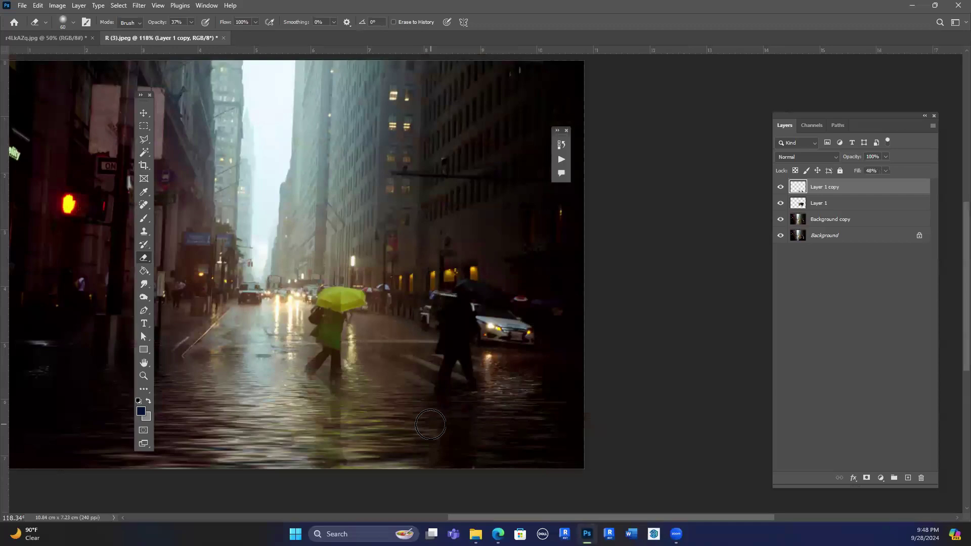
scroll(451, 416, up, 1)
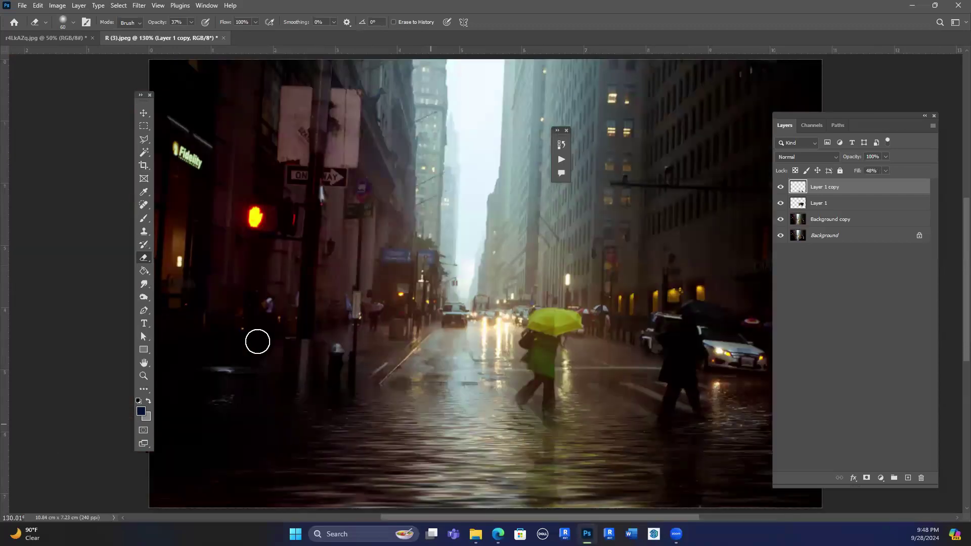
scroll(353, 344, down, 1)
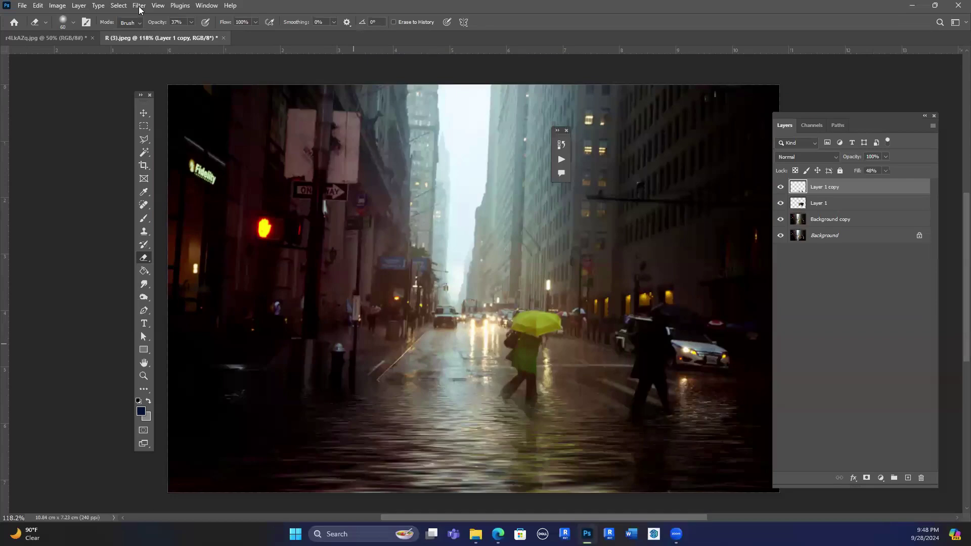
scroll(257, 351, down, 1)
click(140, 6)
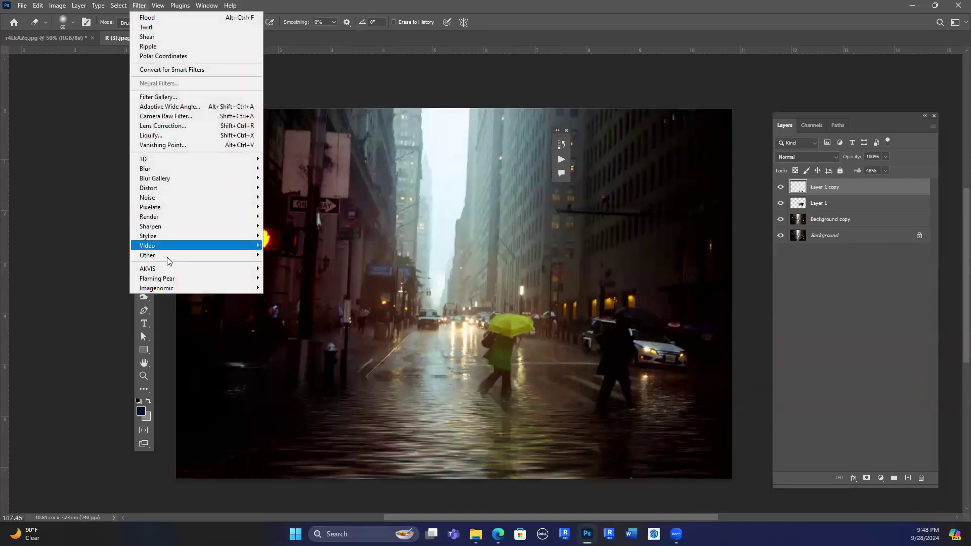
mouse_move(175, 257)
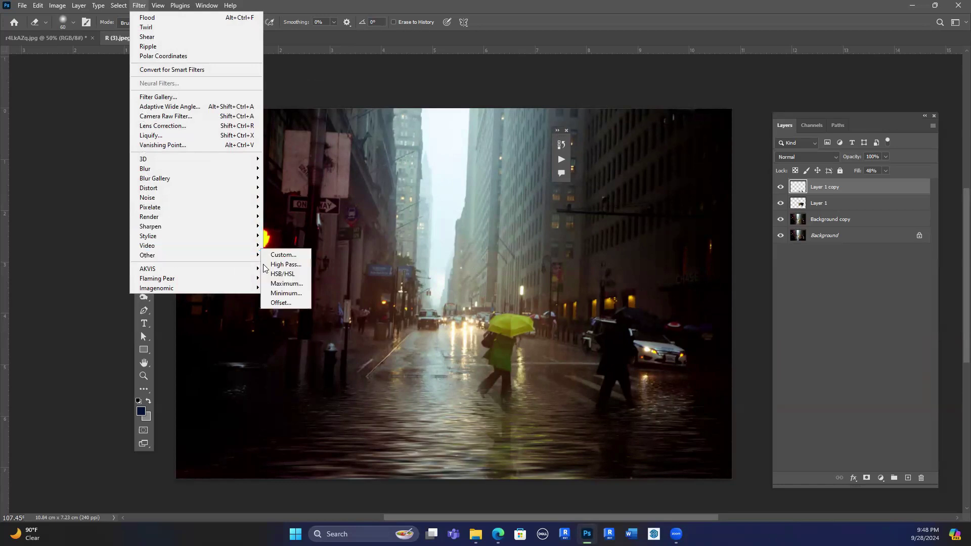
mouse_move(197, 243)
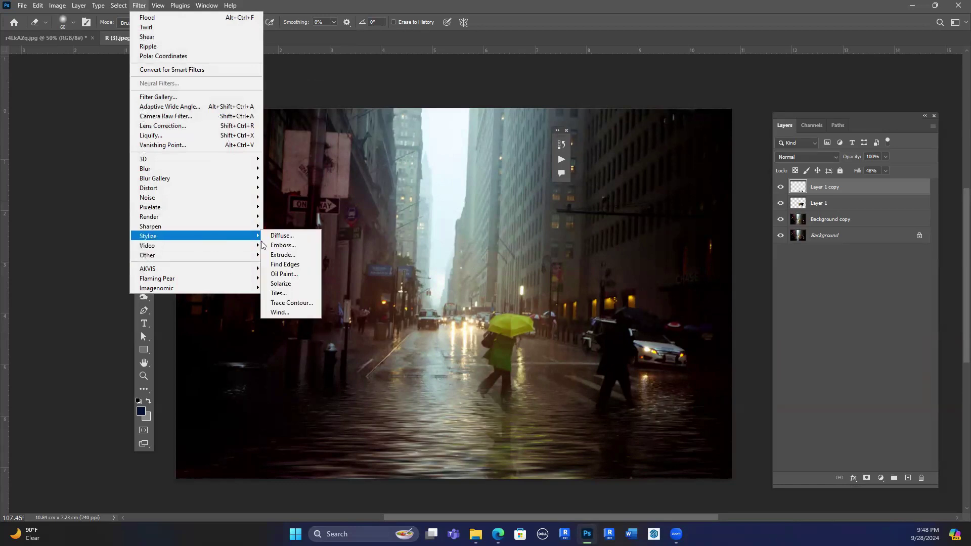
click(455, 95)
key(ctrl+o)
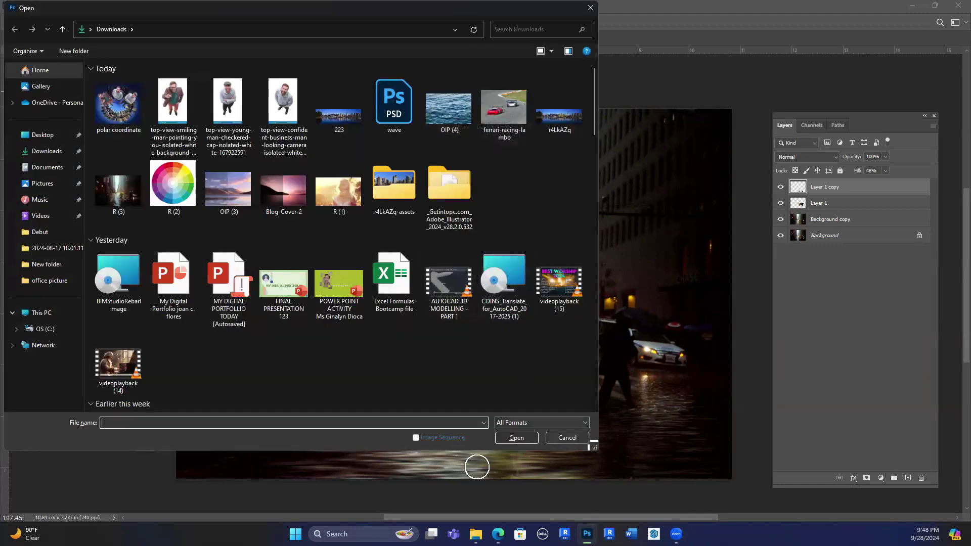
key(Escape)
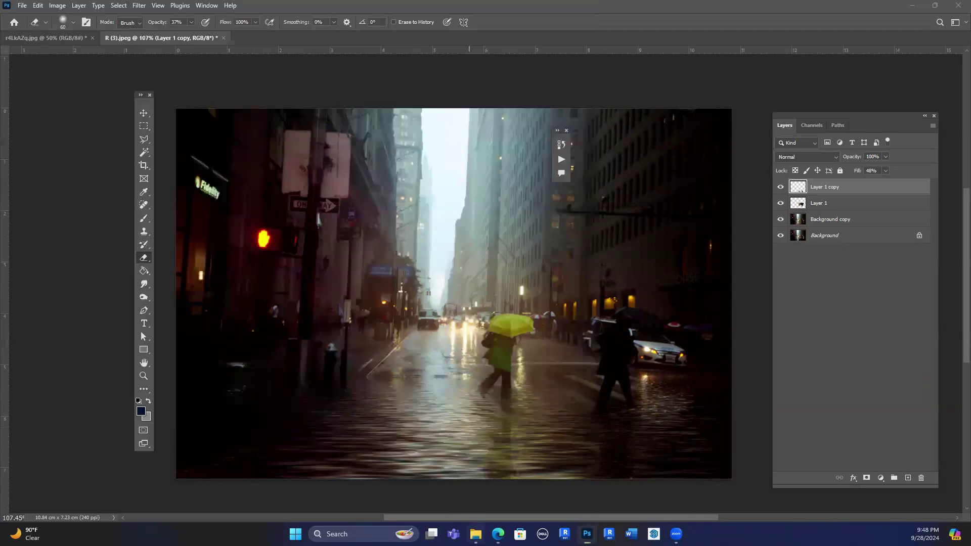
Switch to the browser and search Bing Images for "ninja in action".
key(alt+Tab)
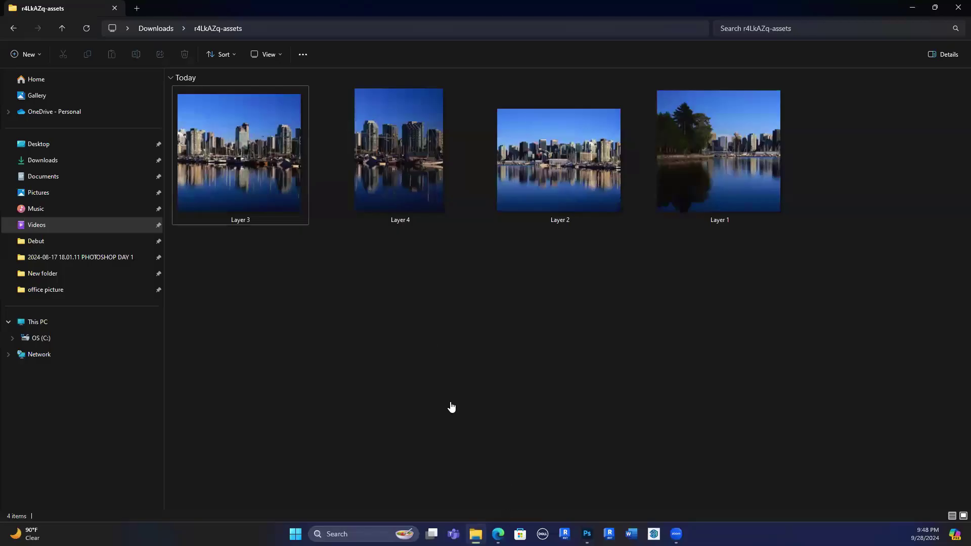
key(alt+Tab)
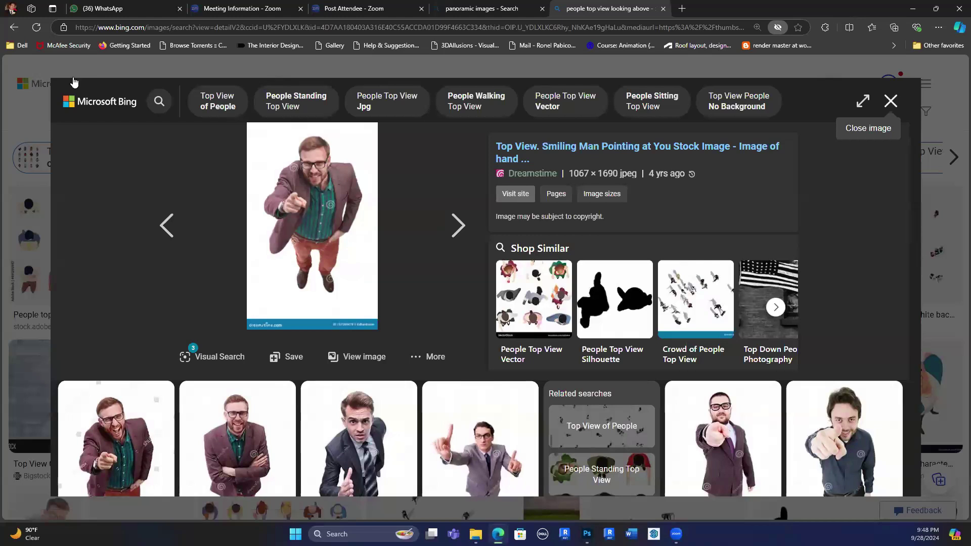
key(Escape)
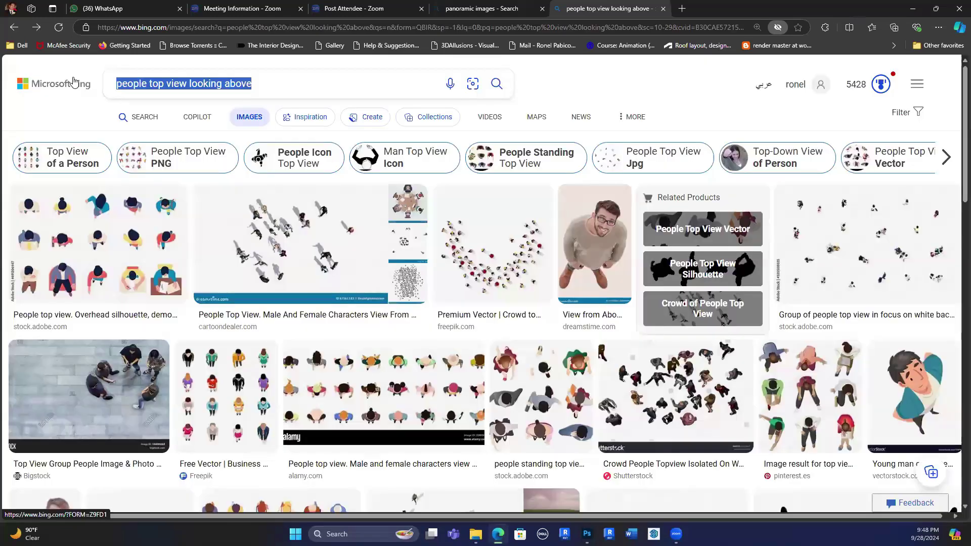
text(ninjai)
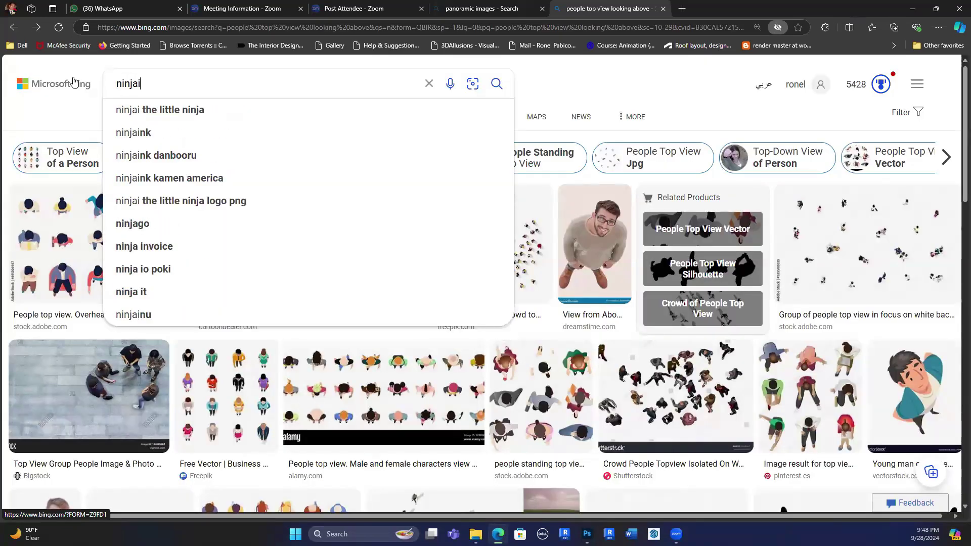
key(BackSpace)
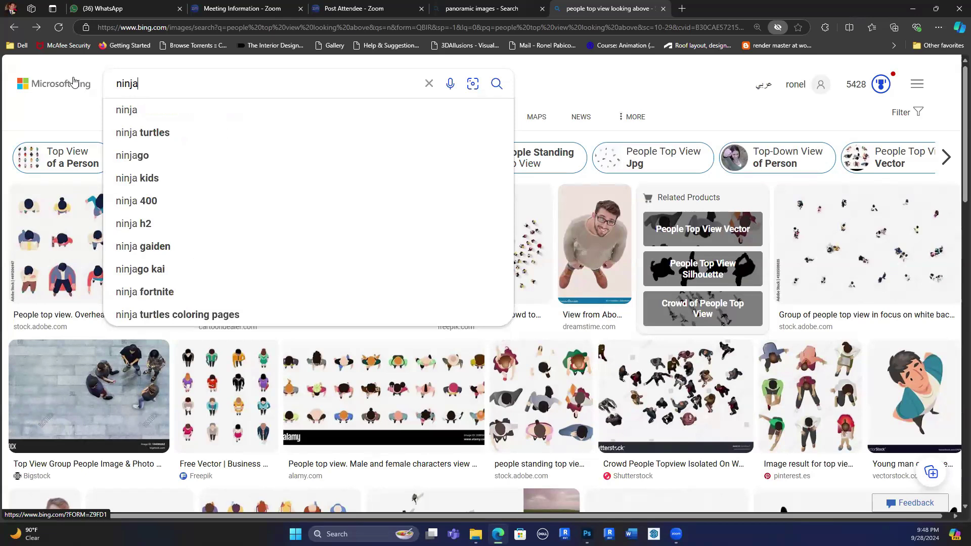
text(in)
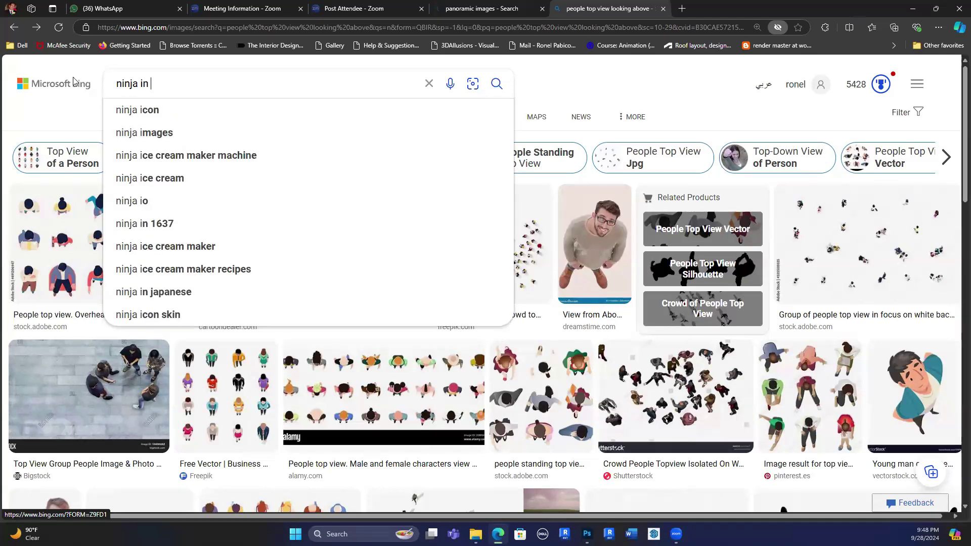
text( action)
key(Return)
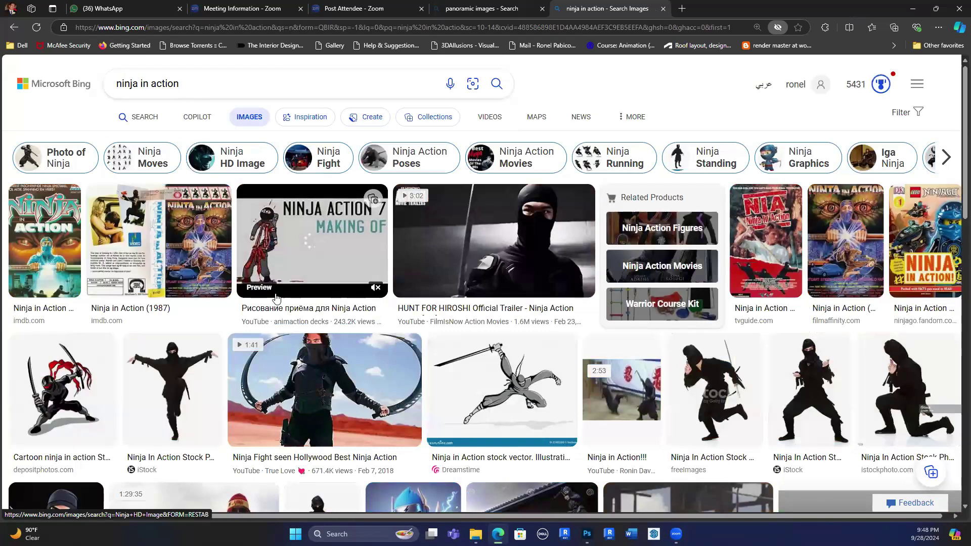
Browse the "ninja in action" image results for a full-body ninja photo in an action pose.
scroll(276, 299, down, 8)
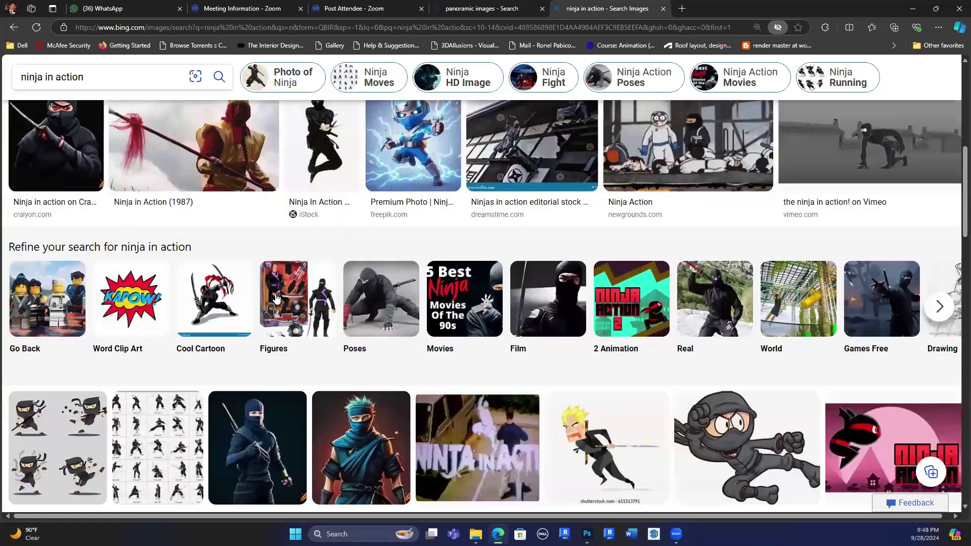
scroll(275, 299, down, 5)
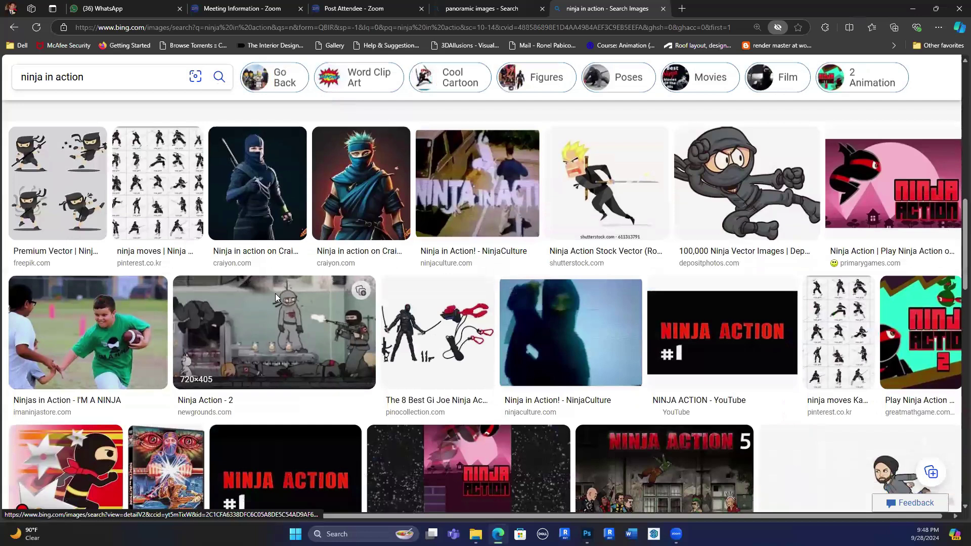
scroll(275, 293, down, 5)
scroll(276, 297, down, 3)
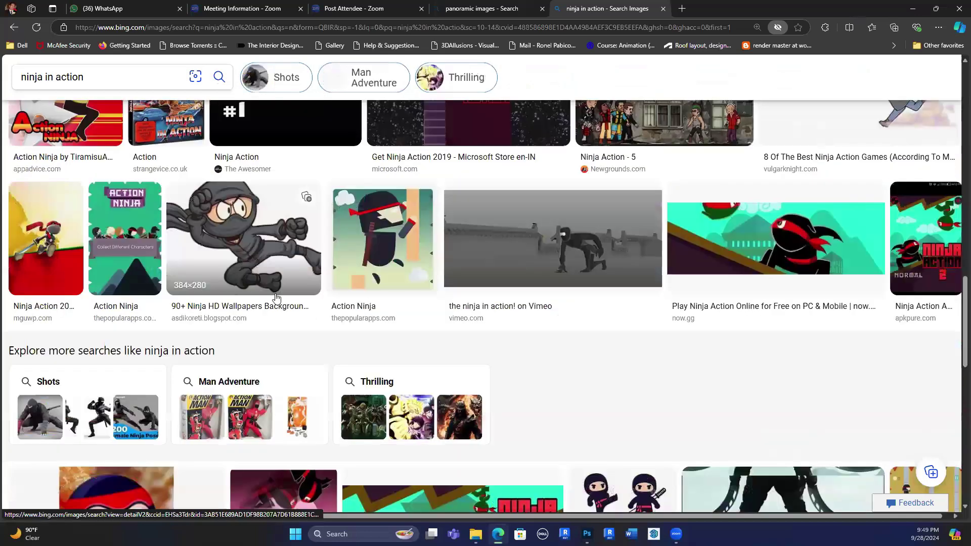
scroll(276, 299, down, 4)
scroll(405, 243, down, 3)
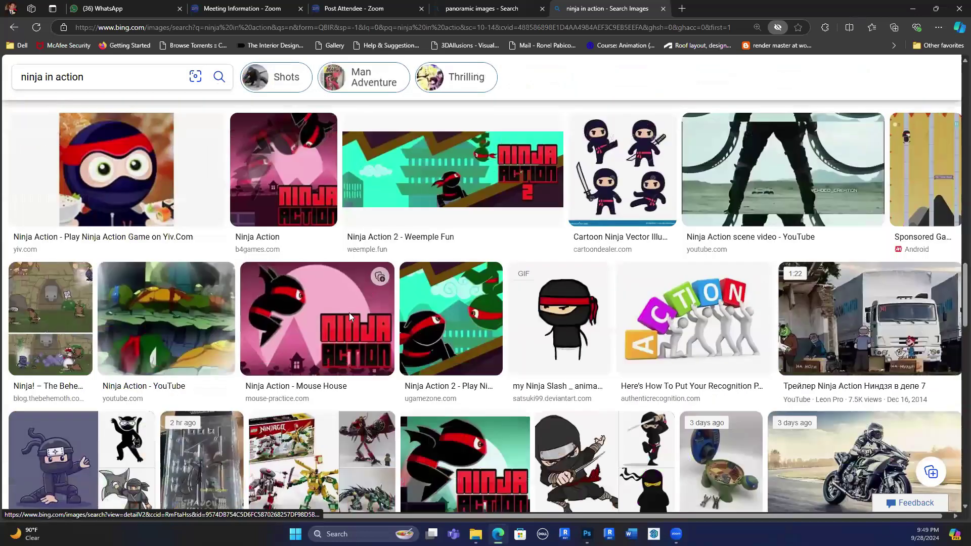
scroll(279, 304, down, 8)
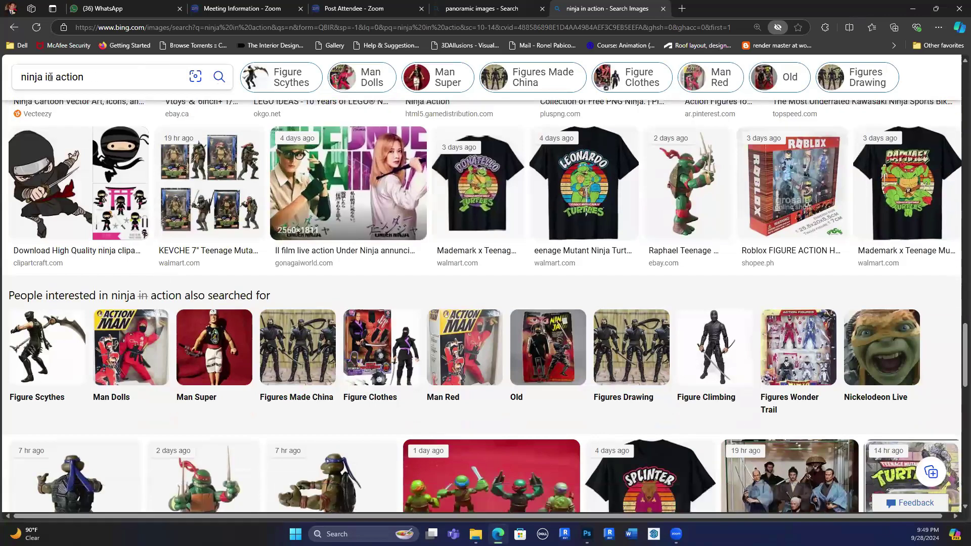
scroll(45, 77, down, 4)
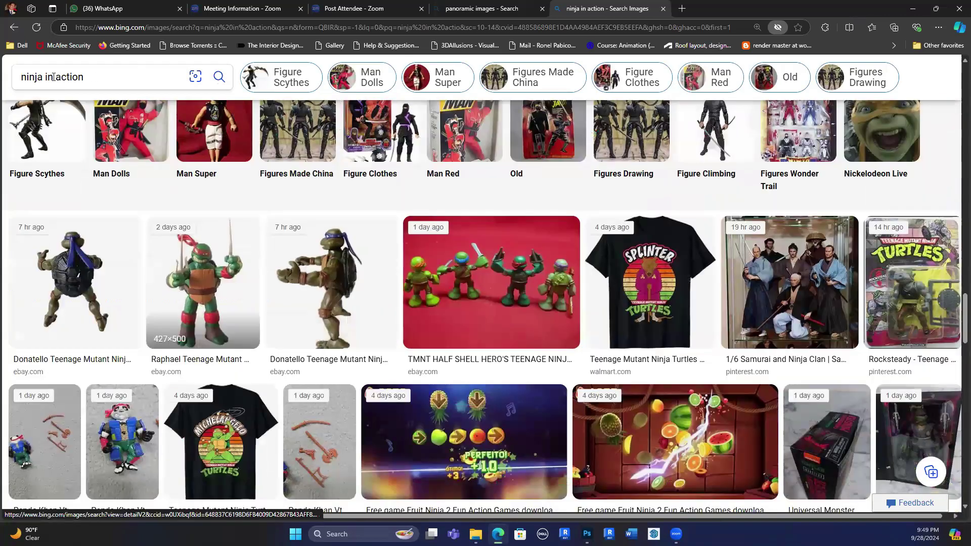
scroll(50, 77, down, 3)
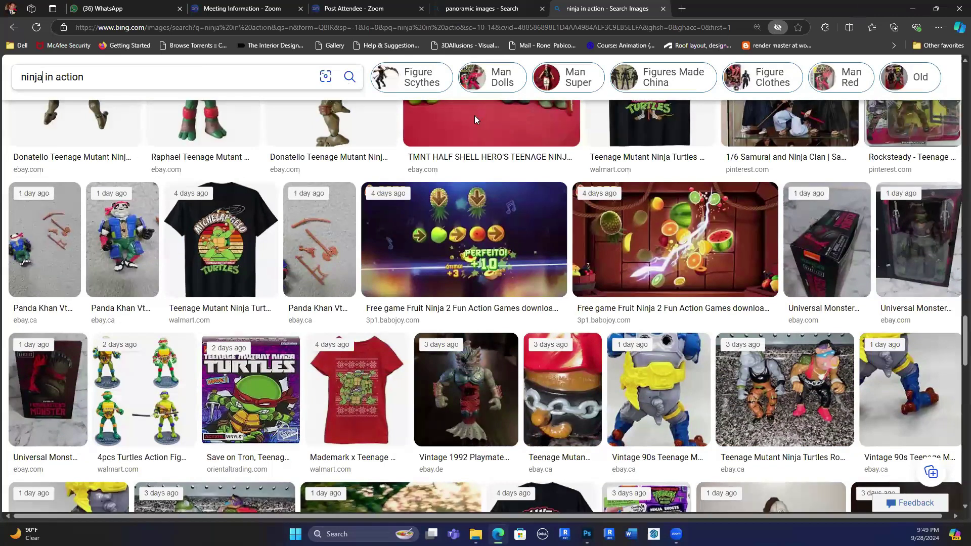
click(50, 77)
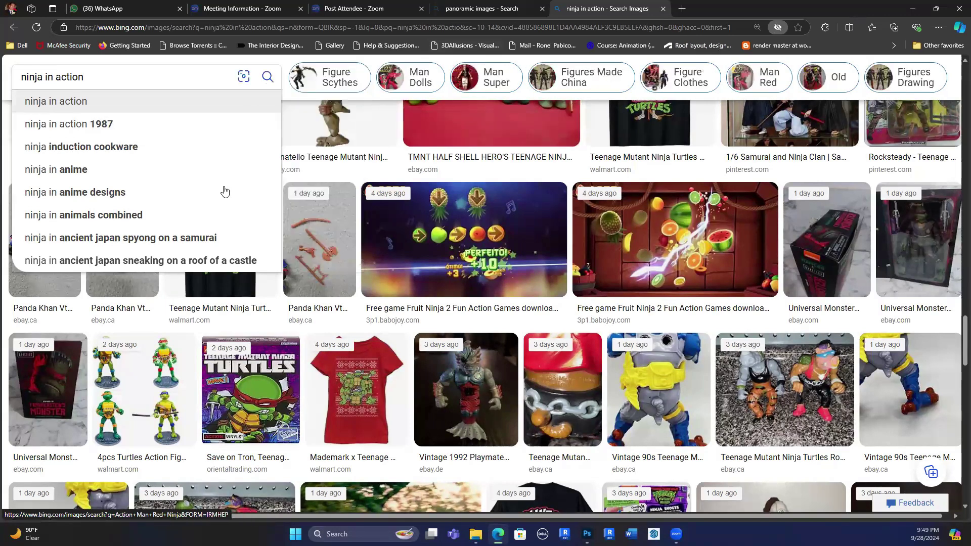
key(Escape)
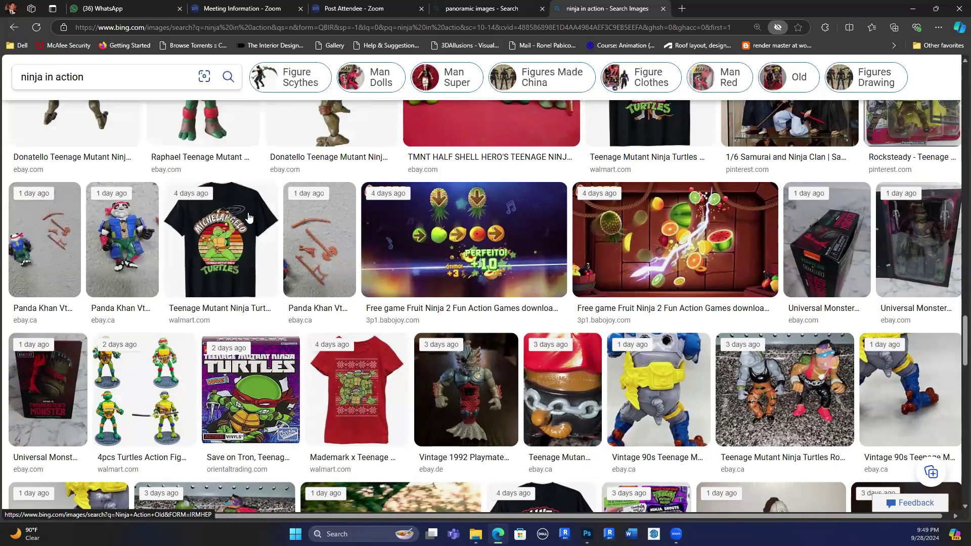
scroll(90, 171, up, 4)
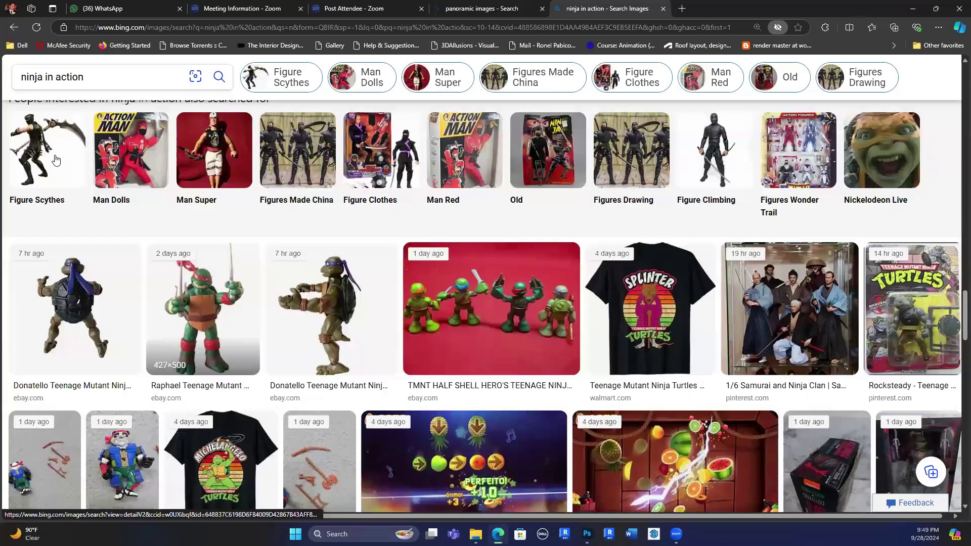
scroll(55, 160, up, 5)
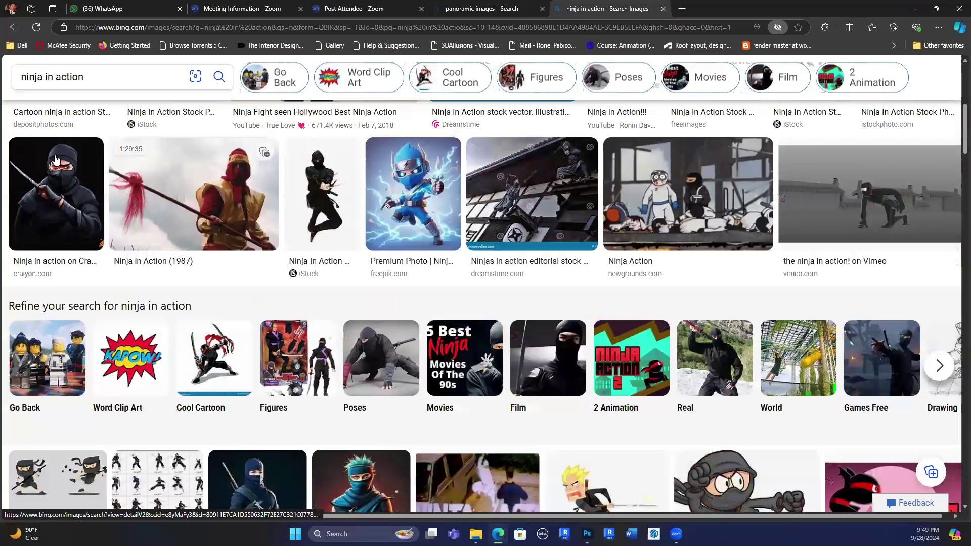
Show the "Photo of Ninja" results and save the QAZ JAPAN sword-wielding ninja image to Downloads as the JPEG OIP (5).
scroll(68, 233, up, 6)
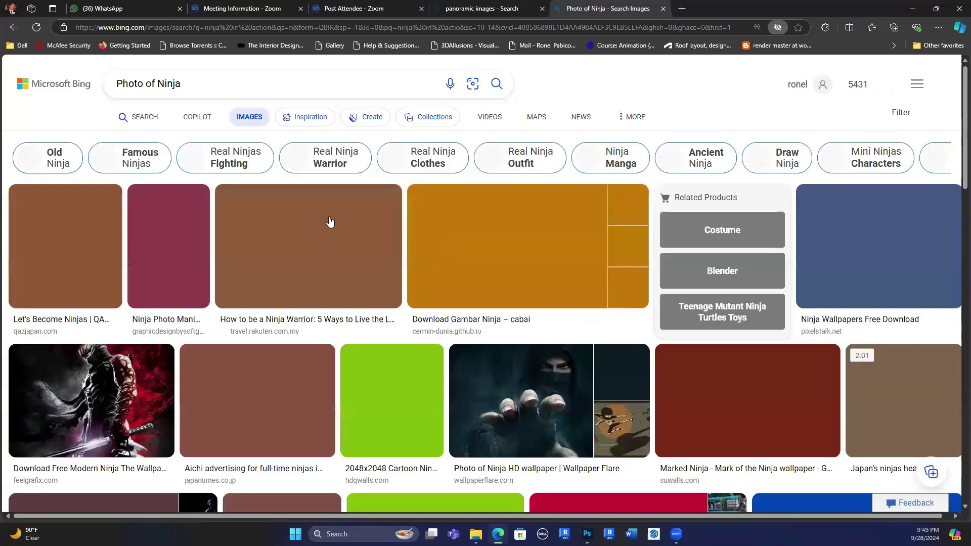
click(326, 215)
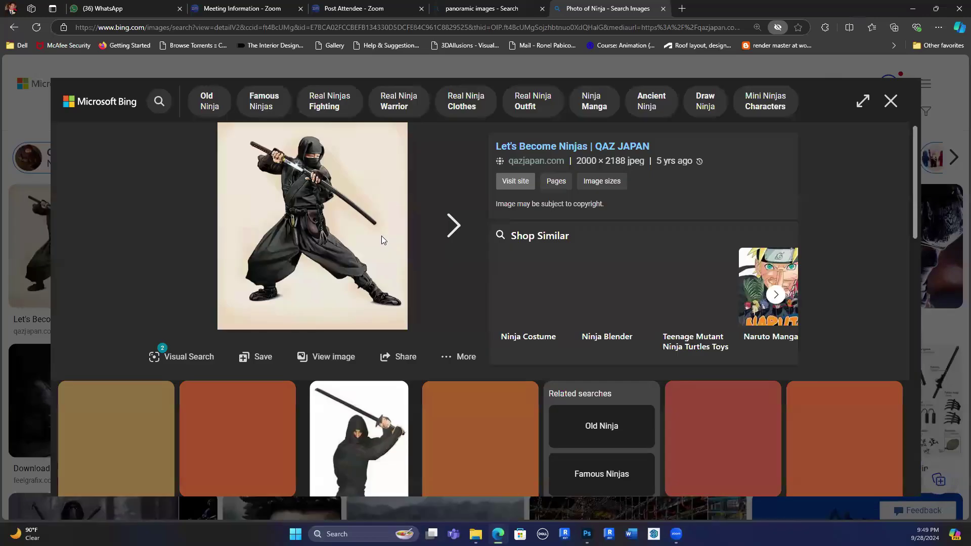
right_click(325, 213)
click(354, 236)
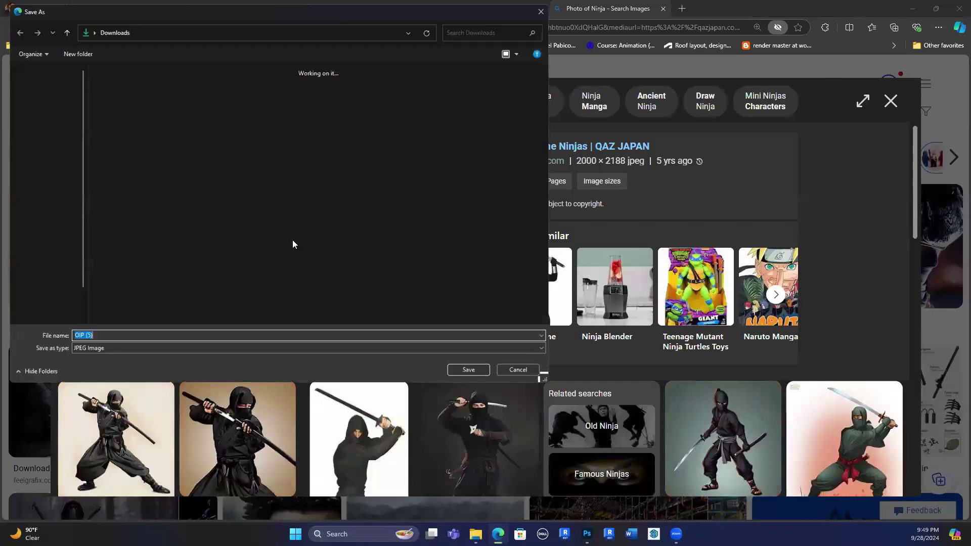
click(473, 373)
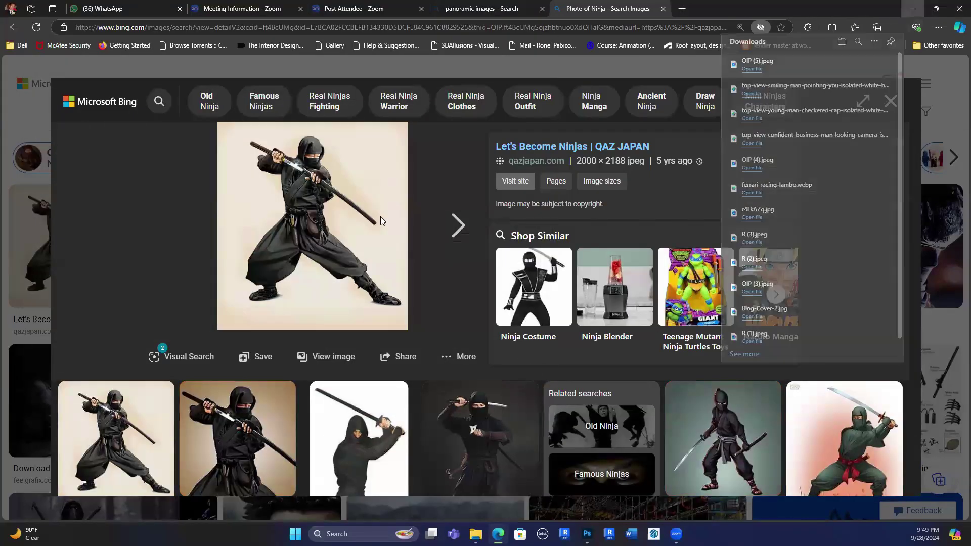
Switch to Photoshop and open the ninja image OIP (5) from the Downloads folder.
key(alt+Tab)
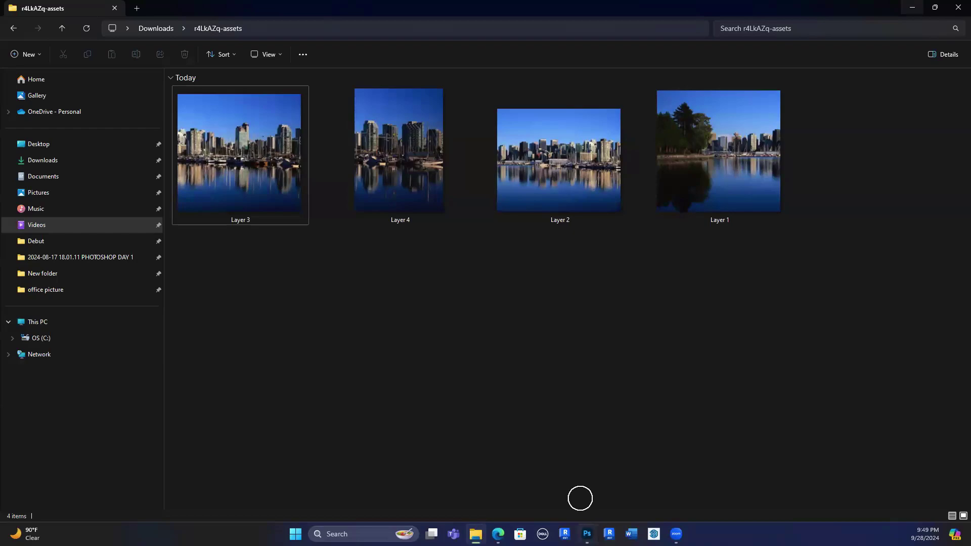
key(alt+Tab)
key(ctrl+o)
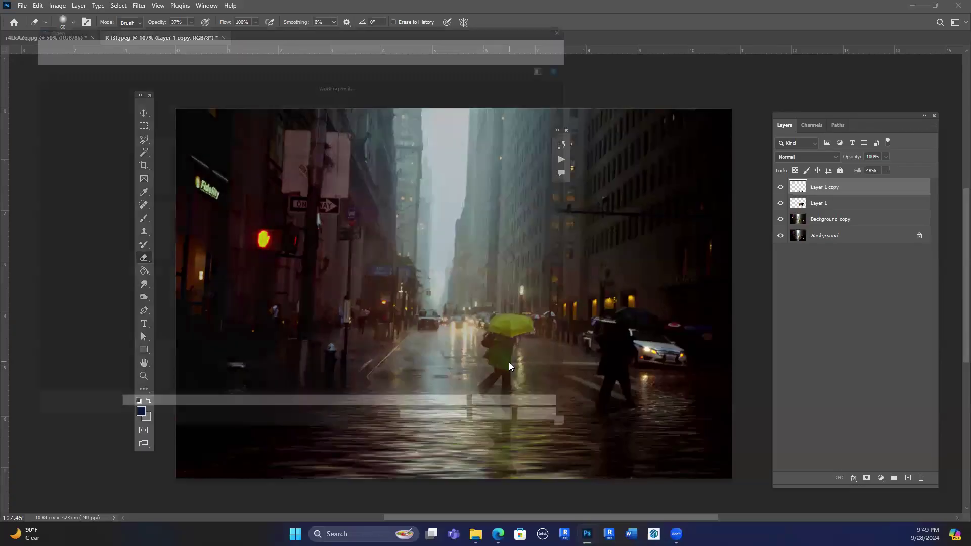
click(120, 109)
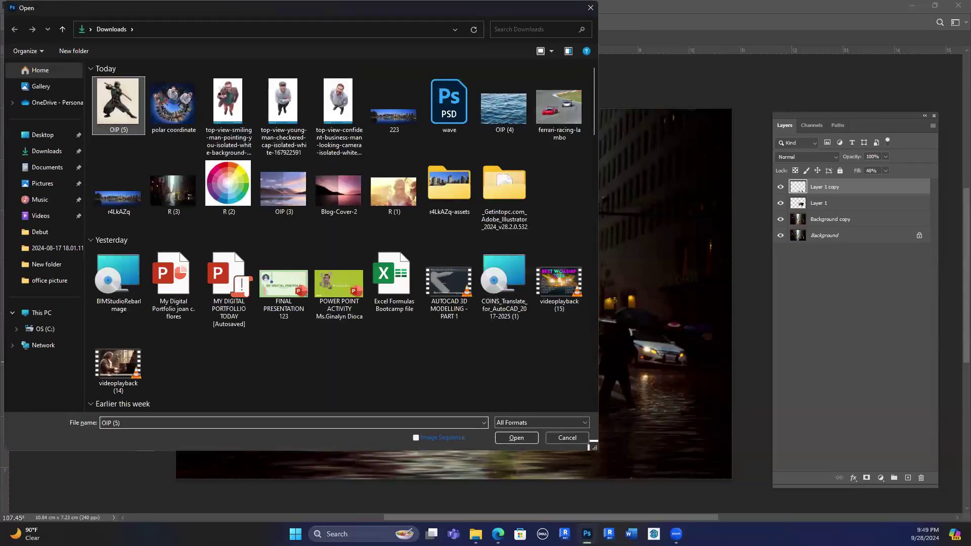
key(Return)
Duplicate the ninja's Background layer and apply the Extrude filter to the copy.
drag(865, 197, 909, 480)
click(138, 6)
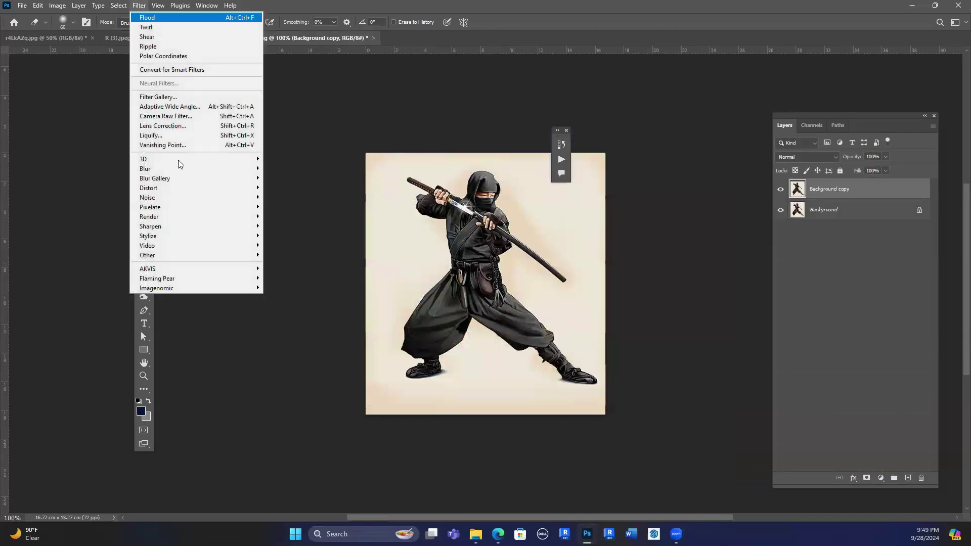
mouse_move(151, 236)
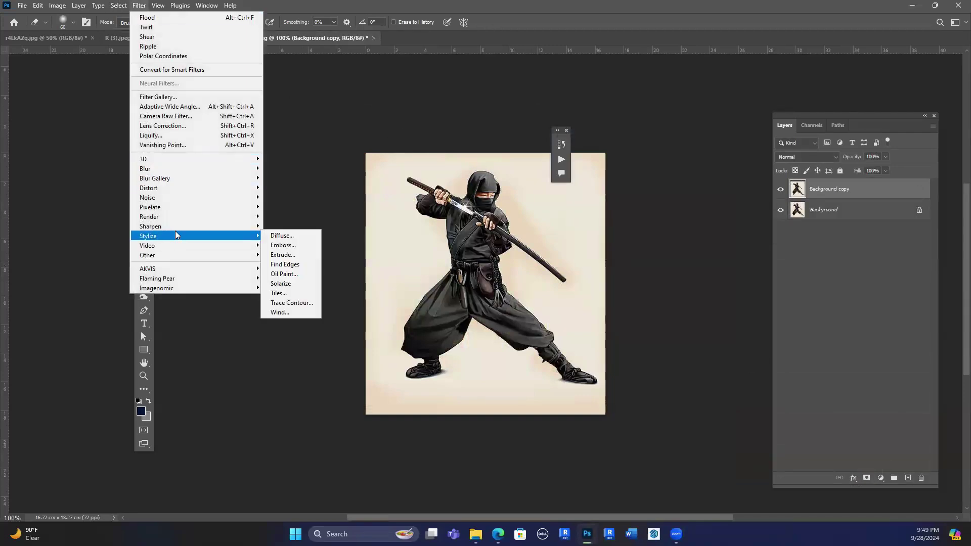
click(282, 255)
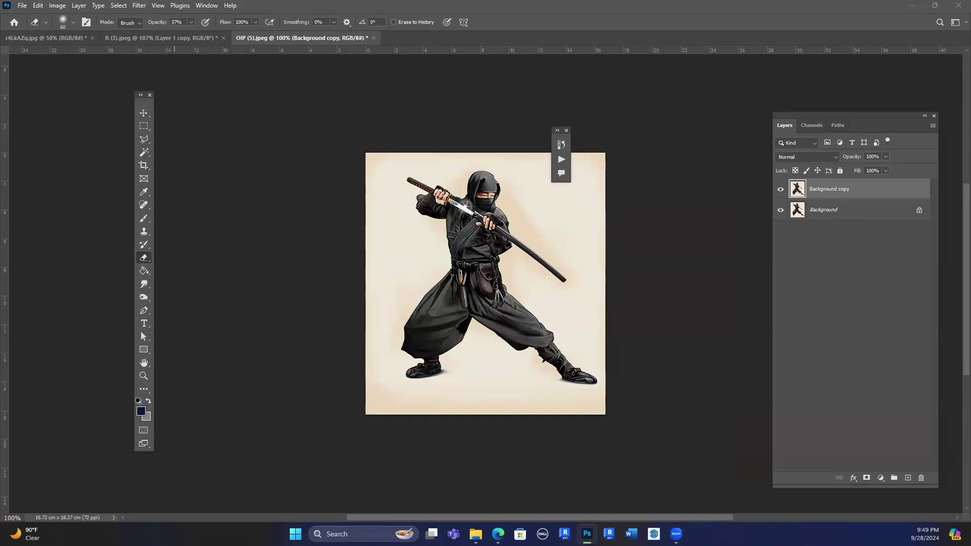
click(414, 184)
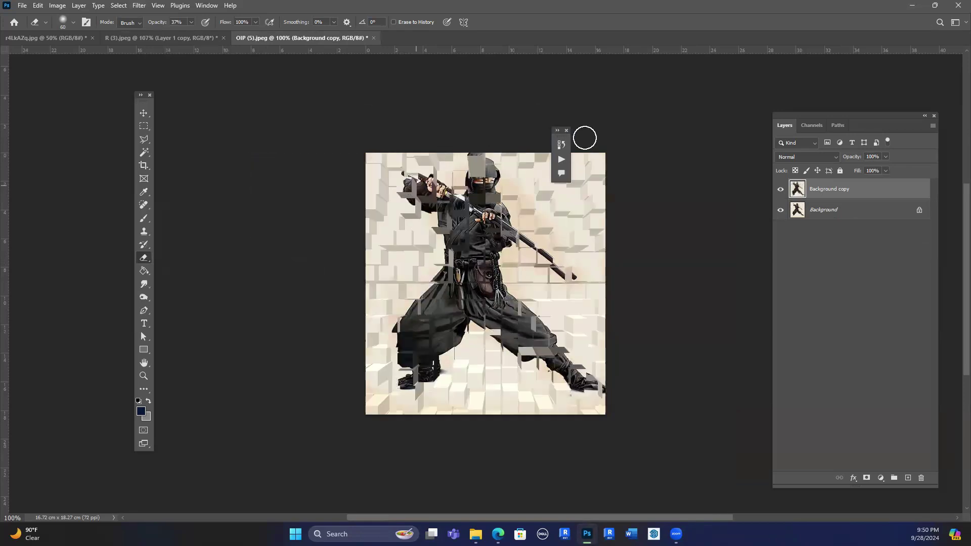
Add a layer mask to Background copy and brush black over the ninja's head at 100% opacity and over the sword and body at 64%.
scroll(611, 228, up, 3)
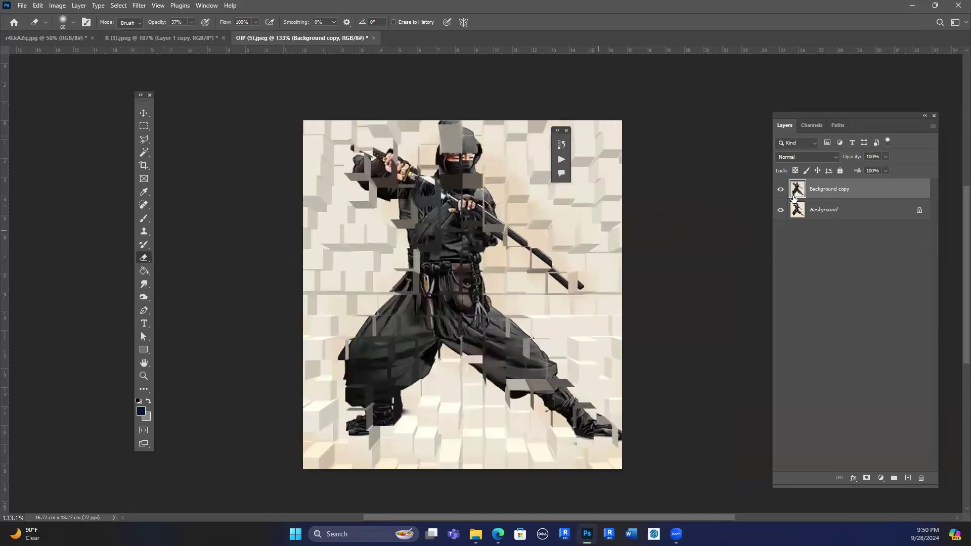
click(867, 478)
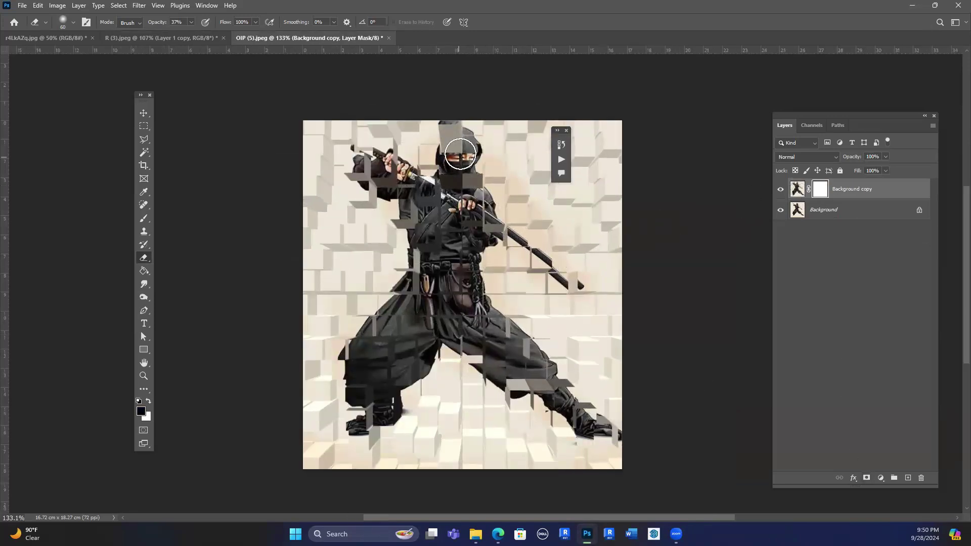
key(b)
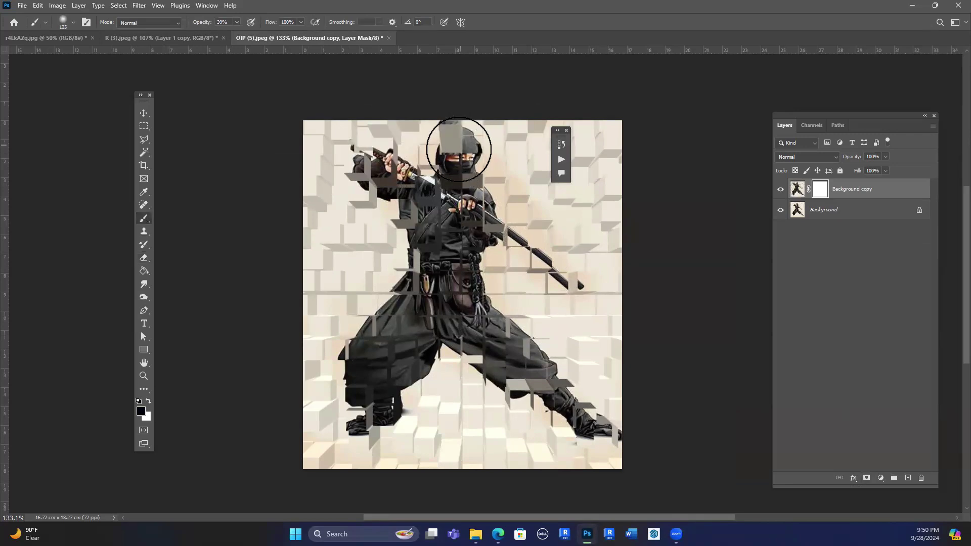
drag(237, 26, 253, 38)
drag(412, 119, 455, 192)
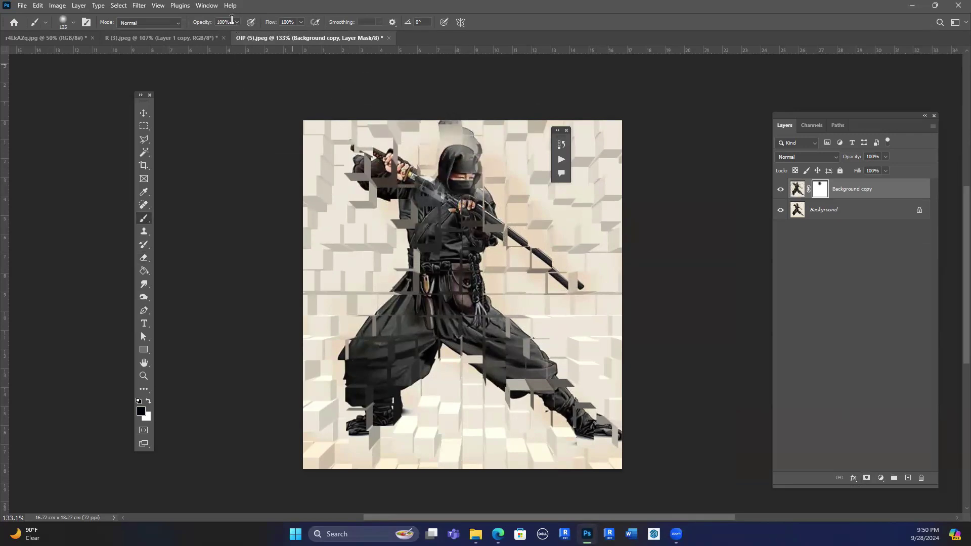
drag(240, 25, 223, 35)
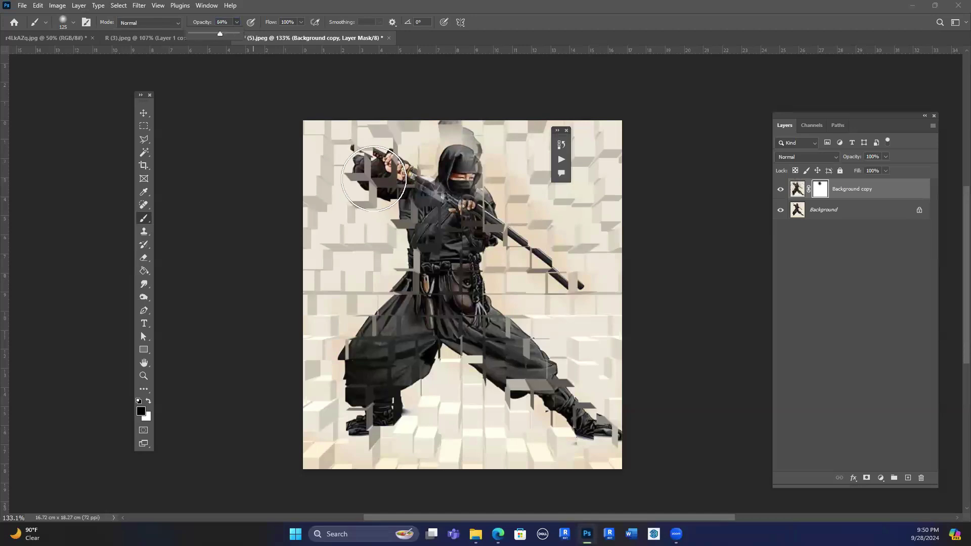
mouse_move(464, 212)
mouse_down()
mouse_move(516, 272)
mouse_move(476, 195)
mouse_move(474, 159)
mouse_move(562, 286)
mouse_move(481, 267)
mouse_move(449, 295)
mouse_move(419, 283)
mouse_move(417, 239)
mouse_move(445, 312)
mouse_move(397, 330)
mouse_move(360, 366)
mouse_move(356, 401)
mouse_move(388, 323)
mouse_move(515, 359)
mouse_move(523, 339)
mouse_move(538, 373)
mouse_move(588, 414)
mouse_up()
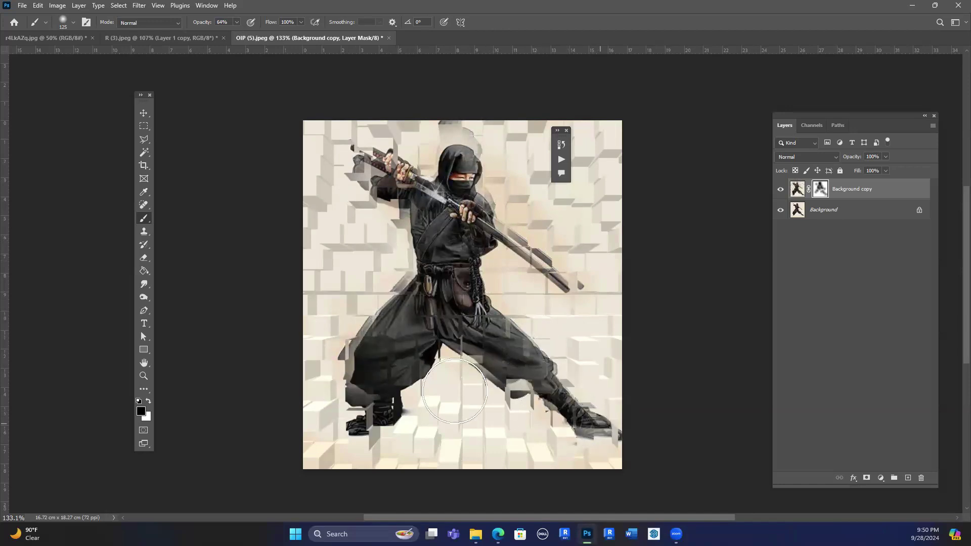
Brush black at 64% opacity on the Background copy mask over the ninja's sword arm and head.
mouse_move(377, 188)
mouse_down()
mouse_move(377, 164)
mouse_move(399, 164)
mouse_move(408, 192)
mouse_move(467, 156)
mouse_up()
scroll(346, 230, down, 2)
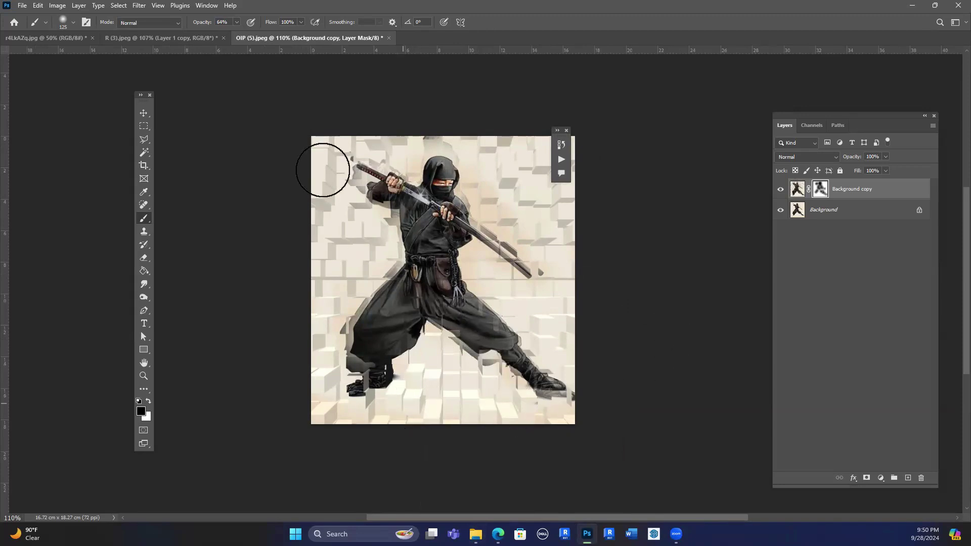
click(138, 5)
mouse_move(167, 272)
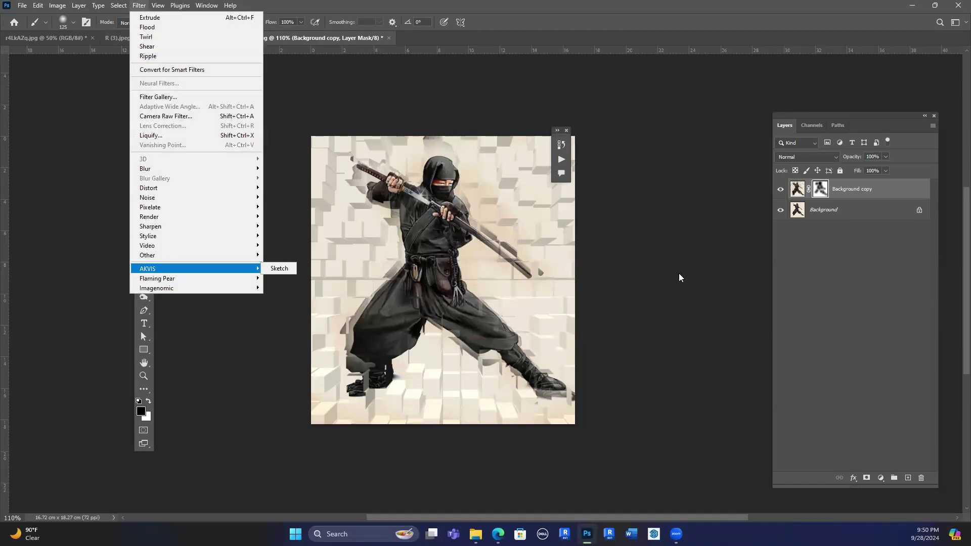
click(704, 277)
Hide the Background copy layer and unlock the ninja's Background layer.
click(829, 211)
click(781, 190)
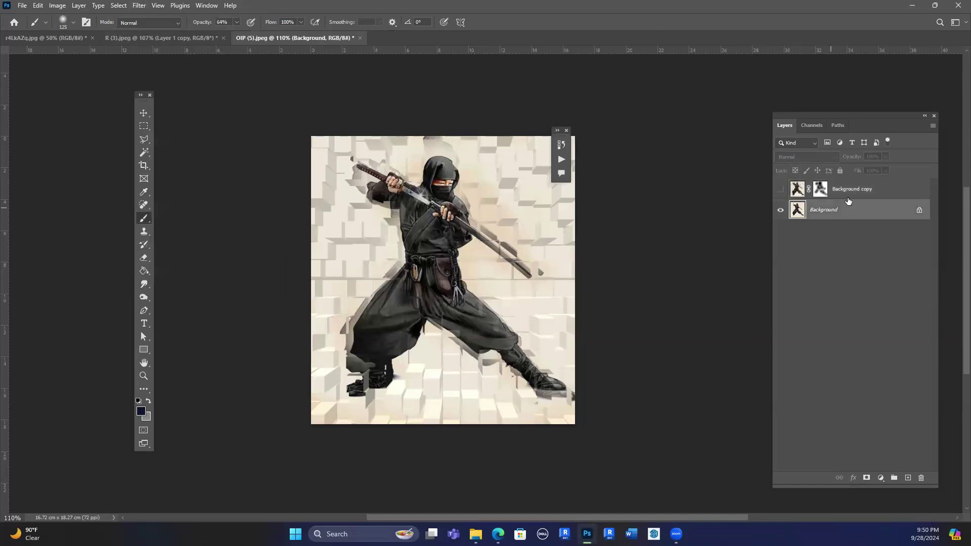
click(919, 210)
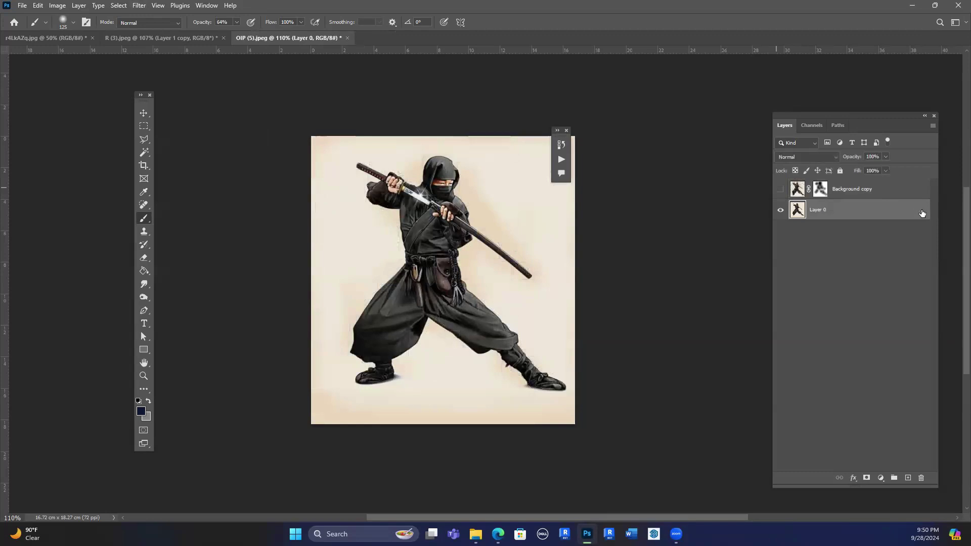
Try to apply the AKVIS Sketch filter to the unlocked ninja layer, and close the plug-in's start window.
click(139, 6)
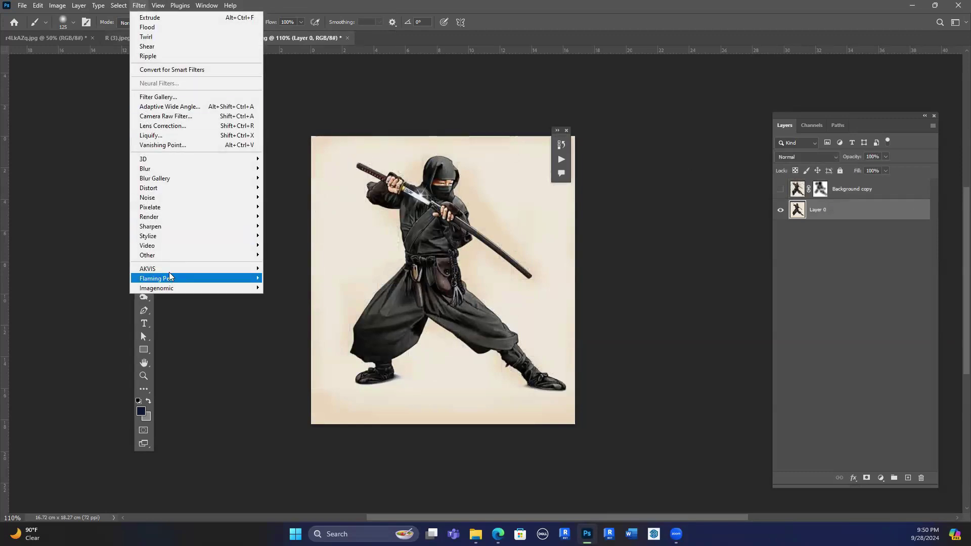
mouse_move(170, 269)
click(280, 269)
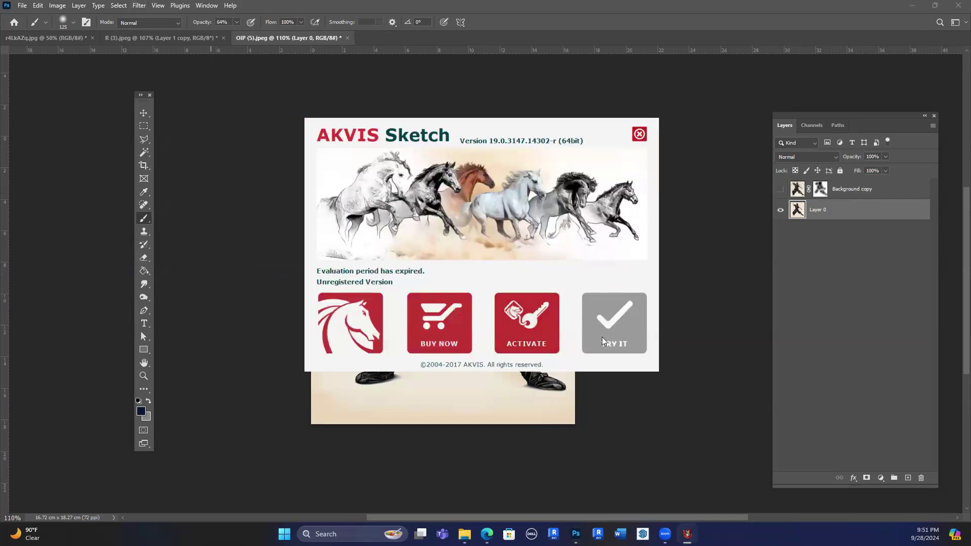
click(640, 134)
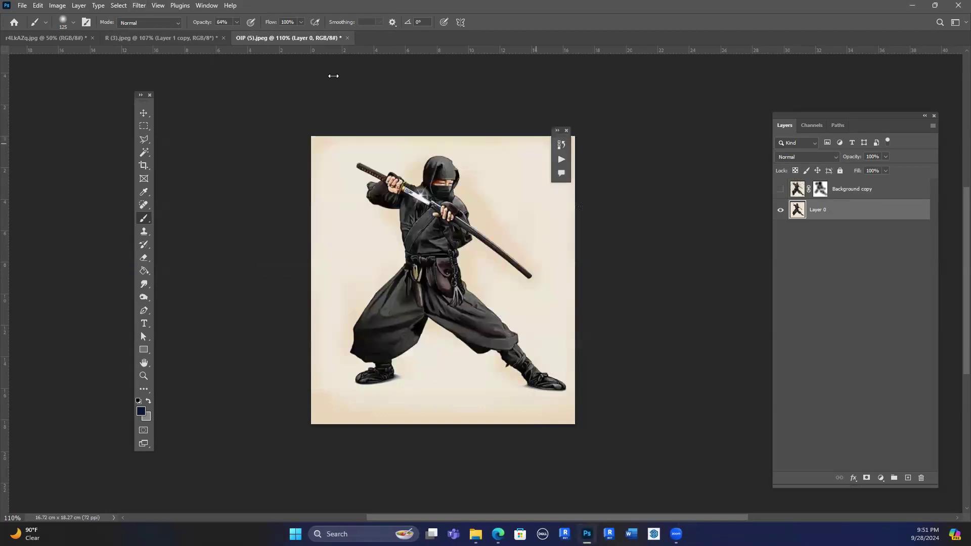
click(141, 7)
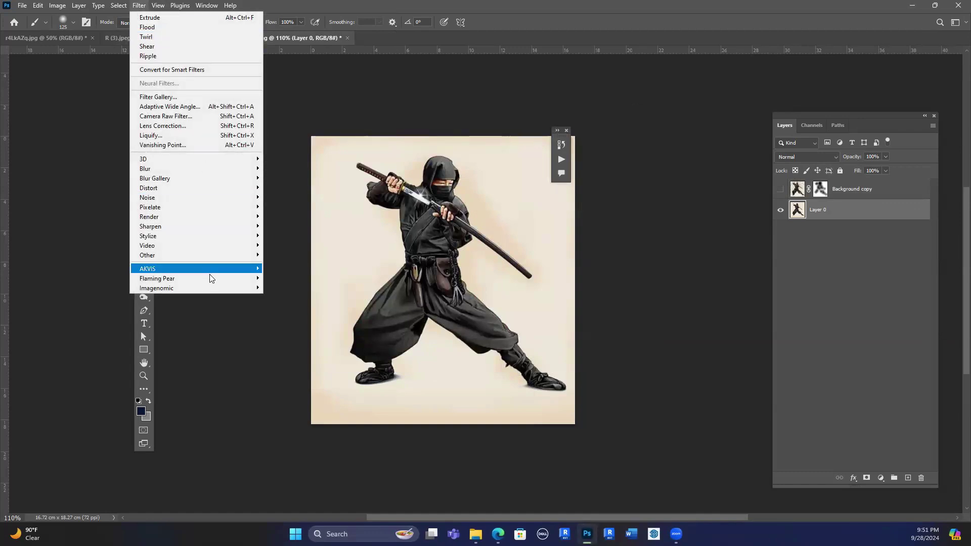
mouse_move(210, 282)
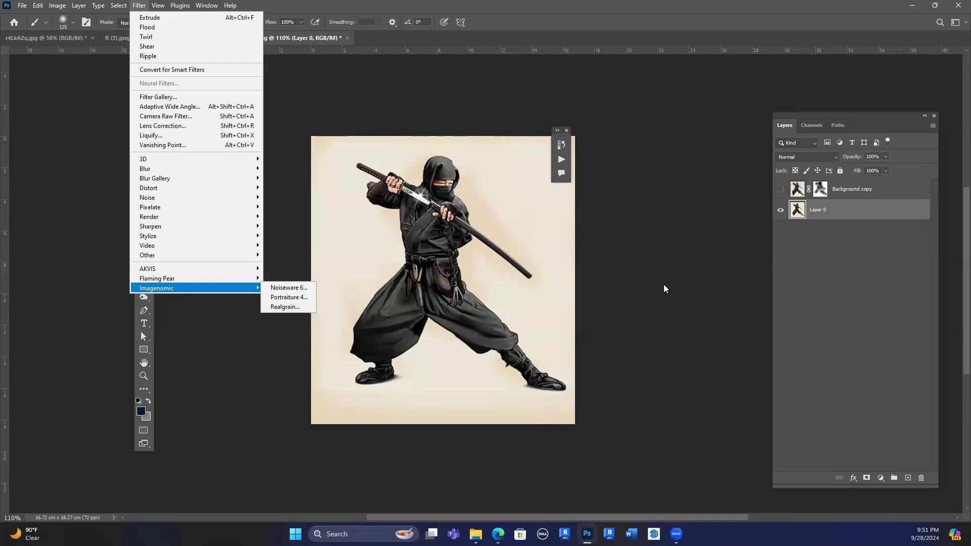
click(226, 164)
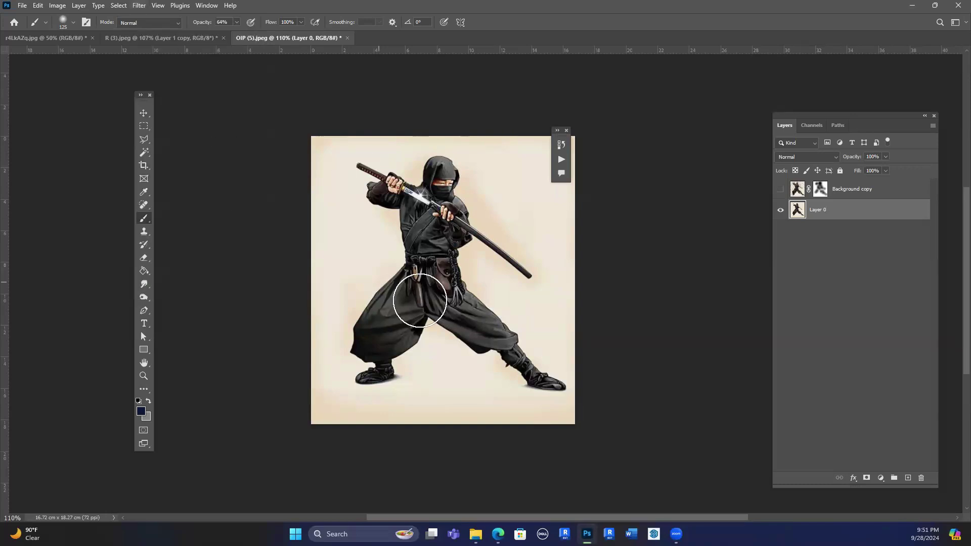
scroll(437, 367, up, 3)
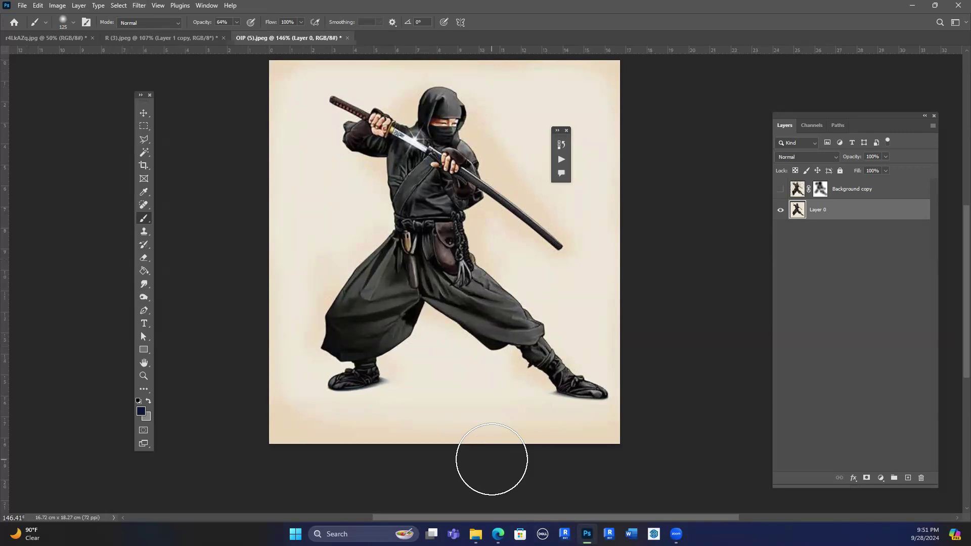
scroll(555, 378, down, 6)
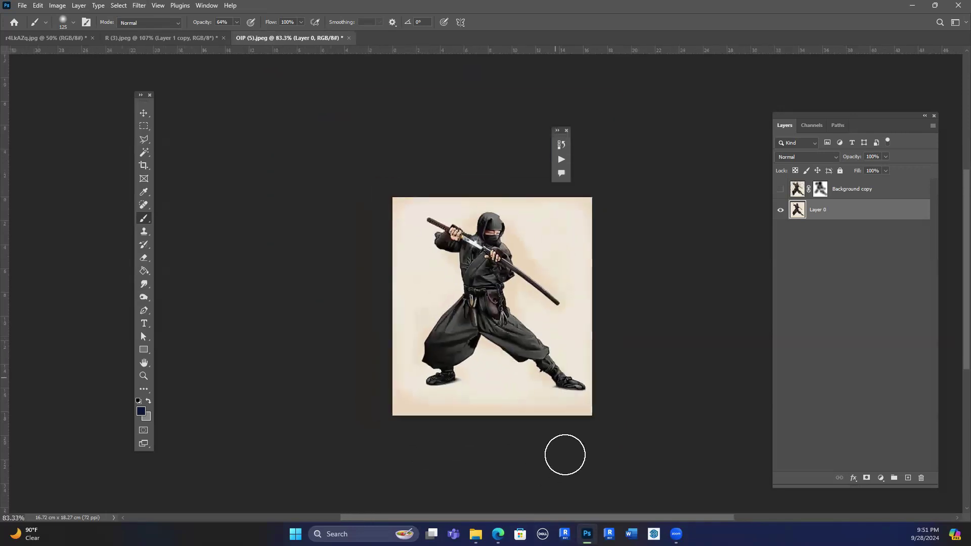
scroll(658, 445, up, 3)
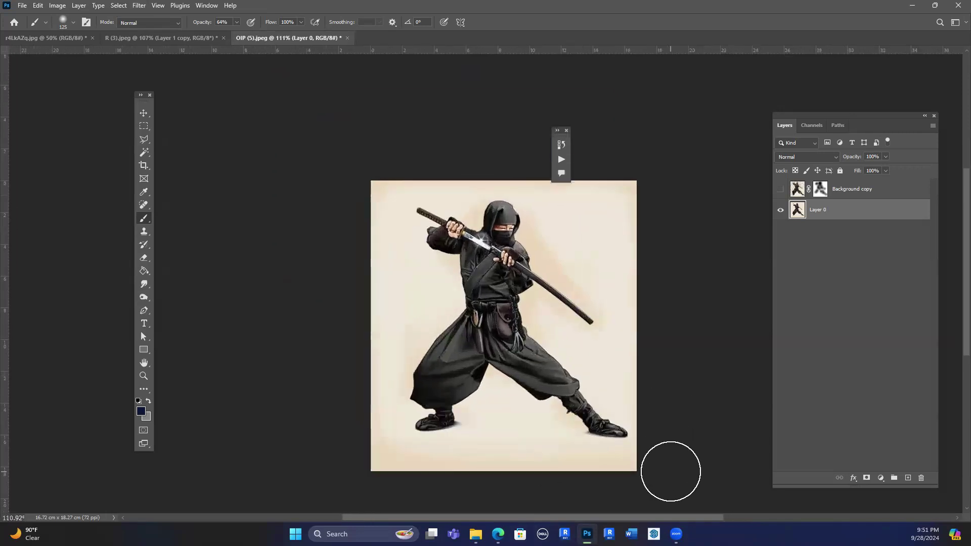
scroll(673, 468, up, 1)
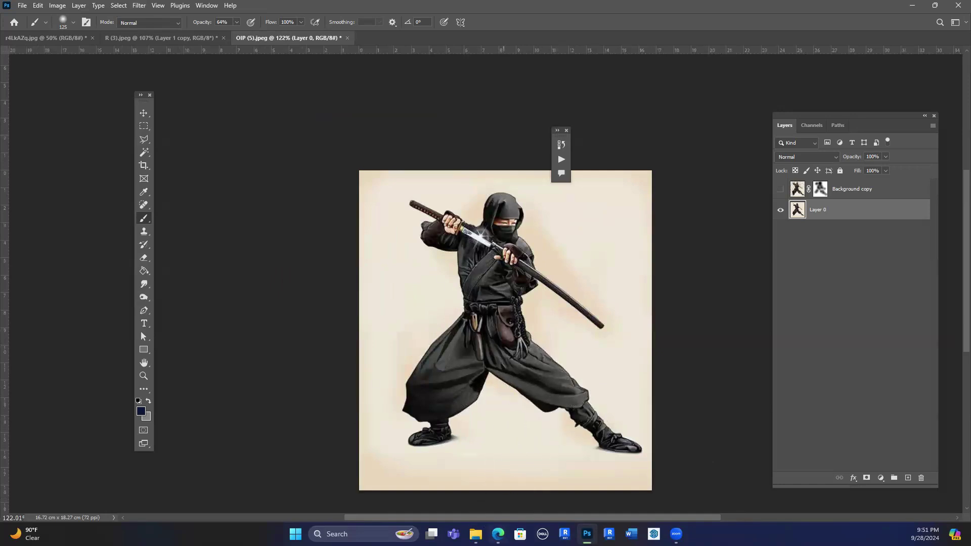
Switch to the browser and close the enlarged QAZ JAPAN ninja image to return to the "Photo of Ninja" results.
key(alt+Tab)
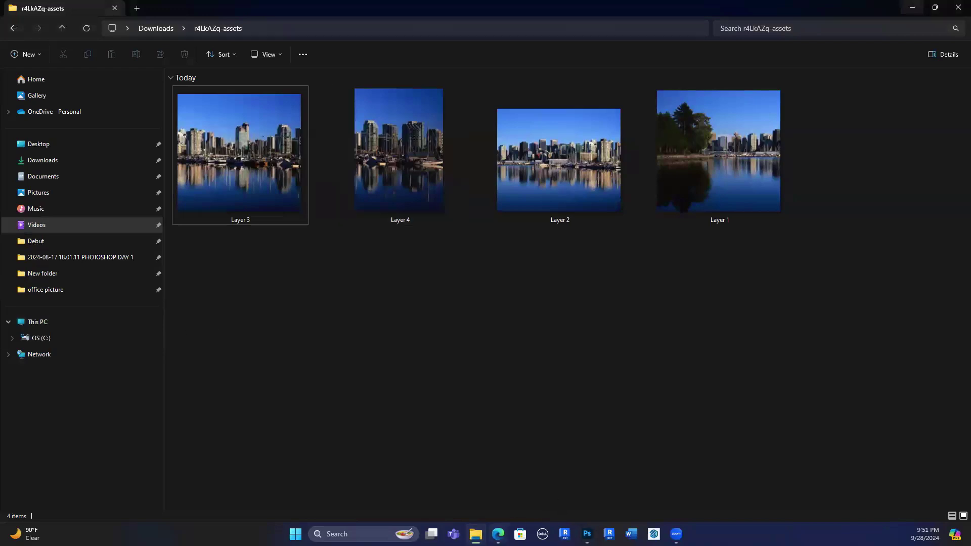
click(498, 534)
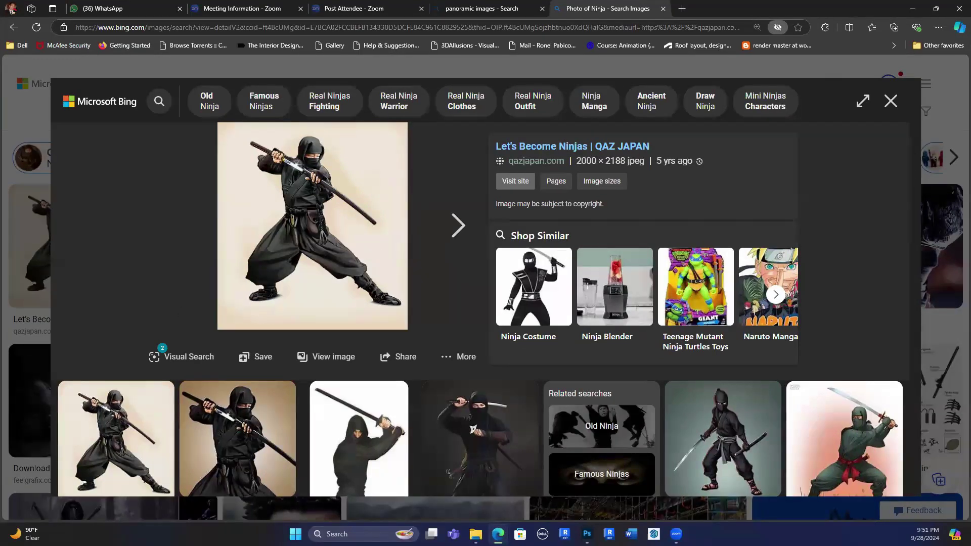
key(Escape)
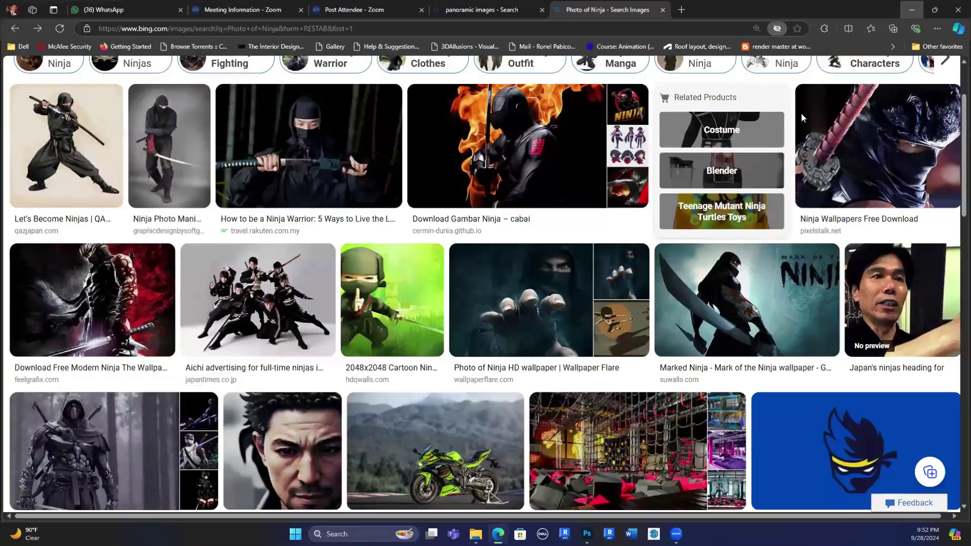
Switch to File Explorer and open the Videos folder.
key(alt+Tab)
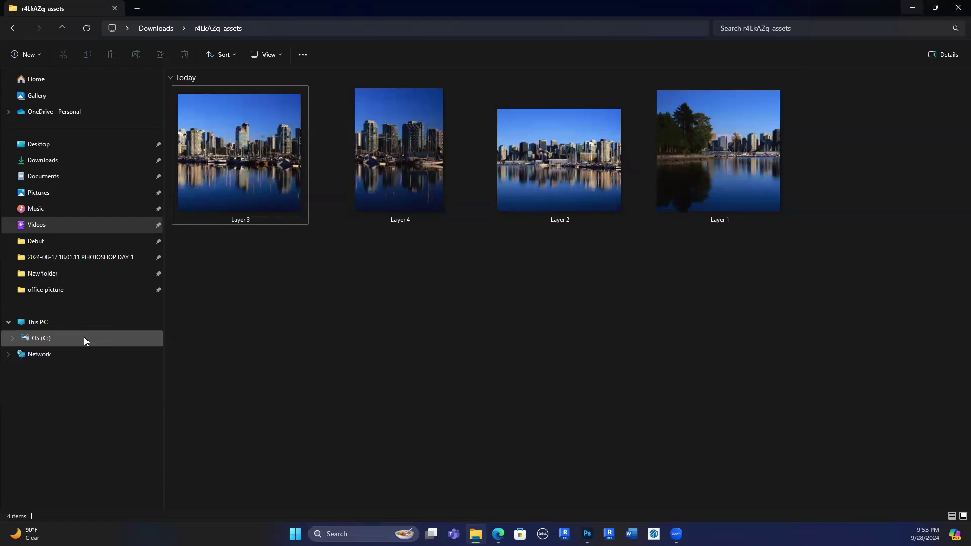
click(45, 226)
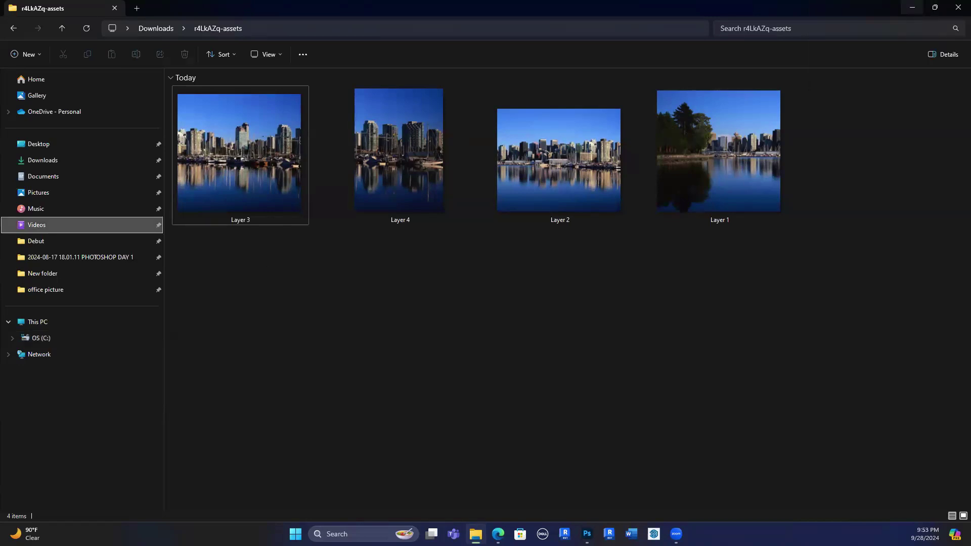